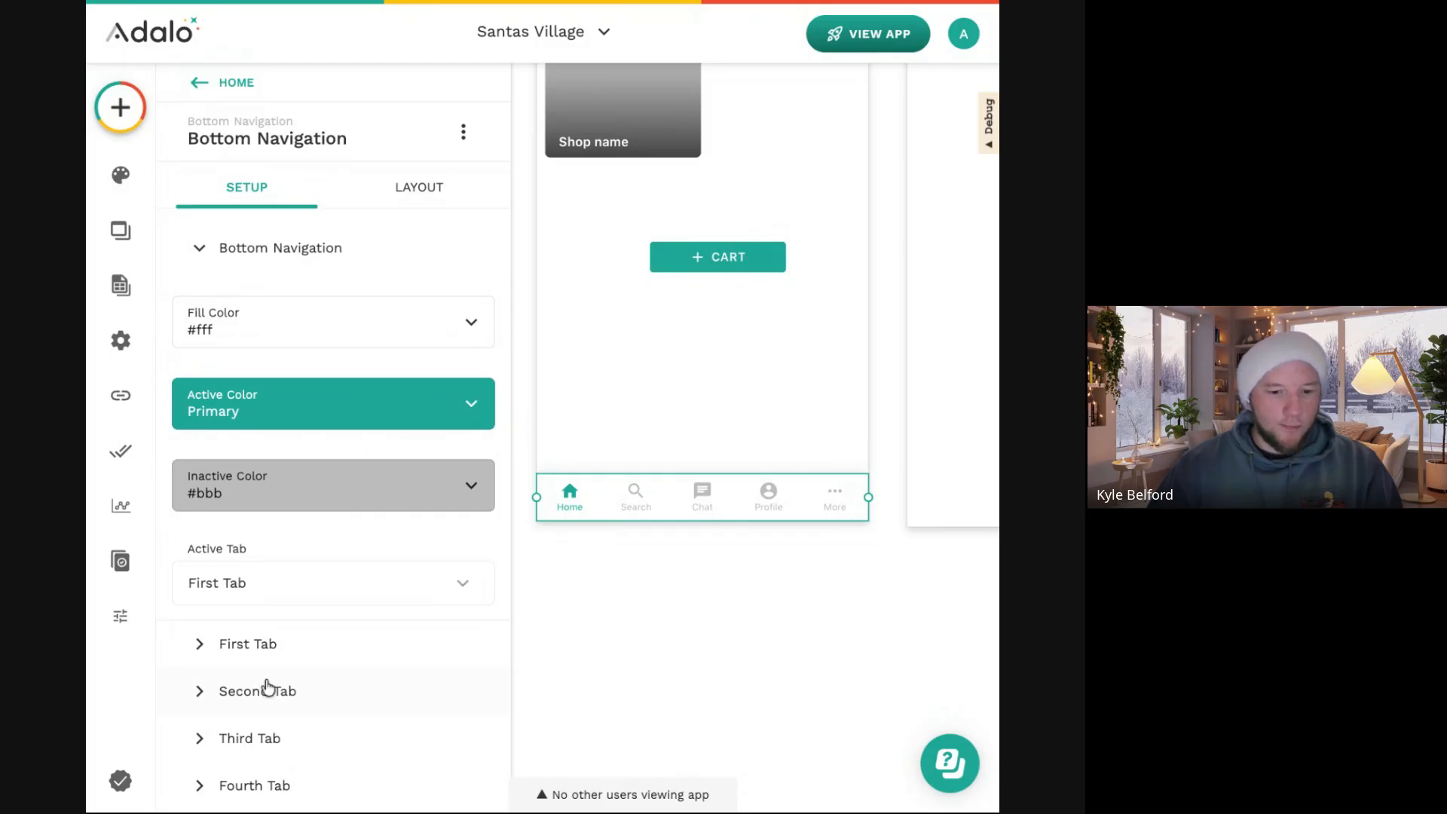
Change the label of the bottom navigation's second tab to Alerts.
left_click(266, 689)
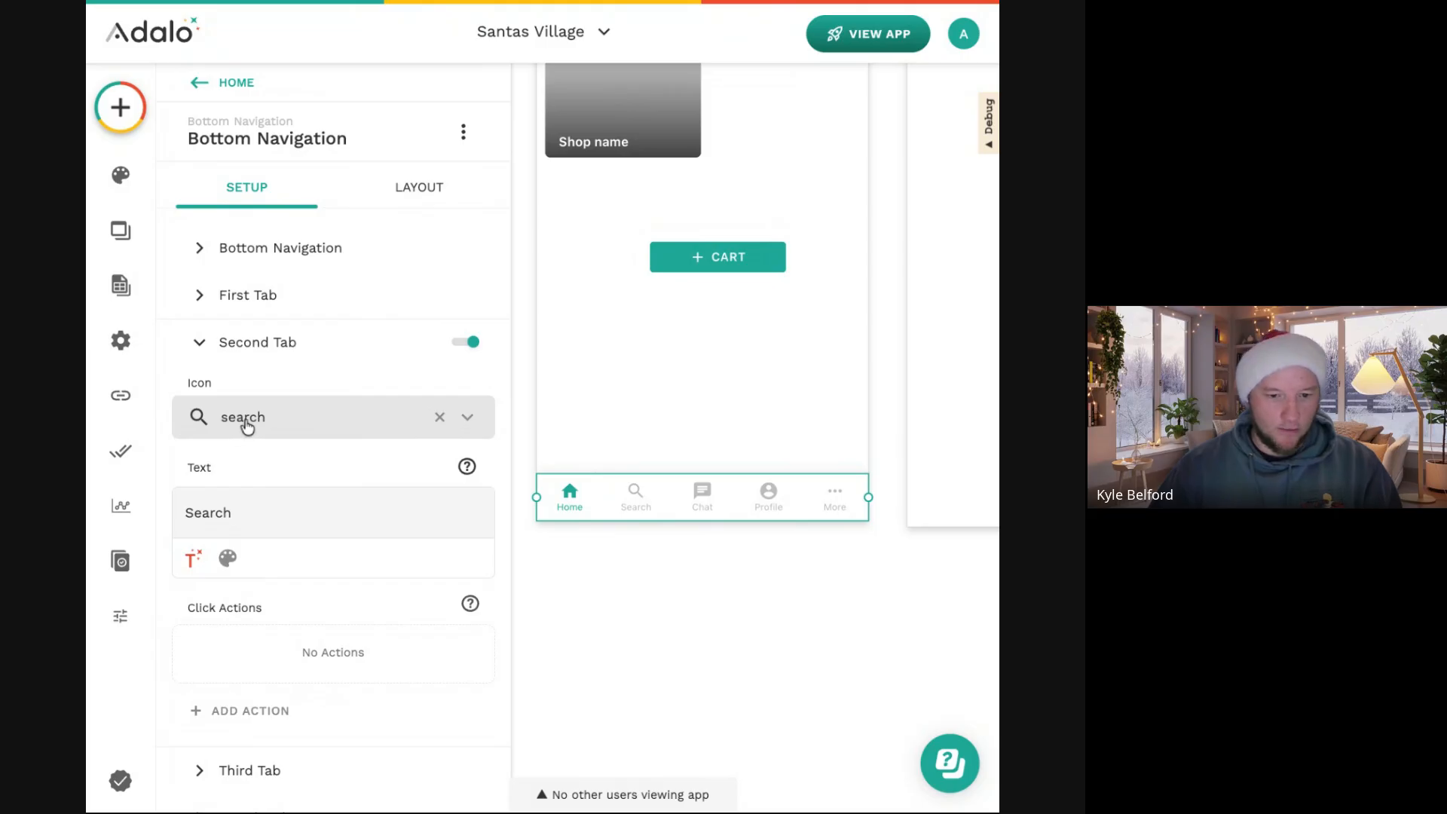
double_click(262, 510)
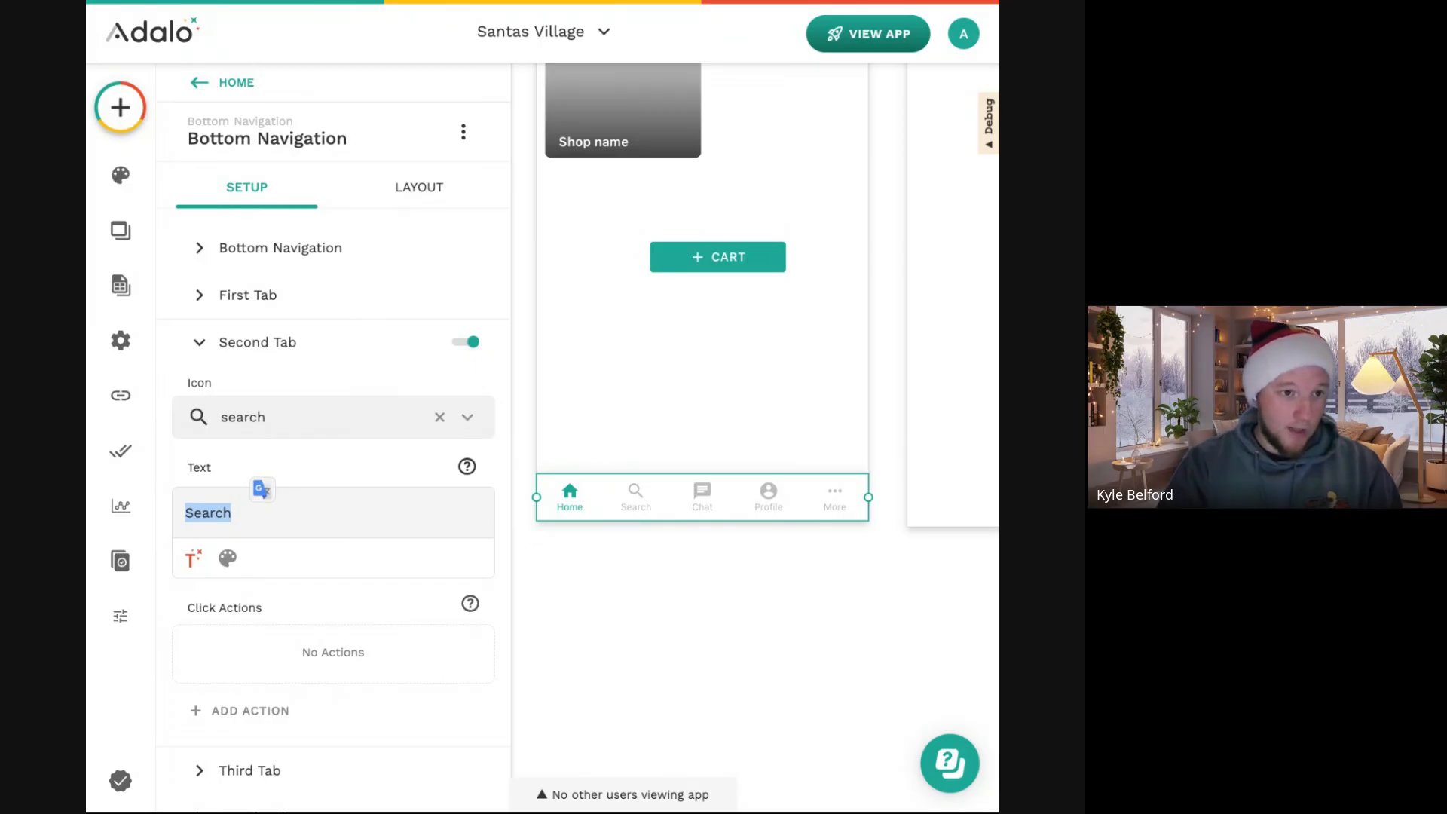
type("Alerts")
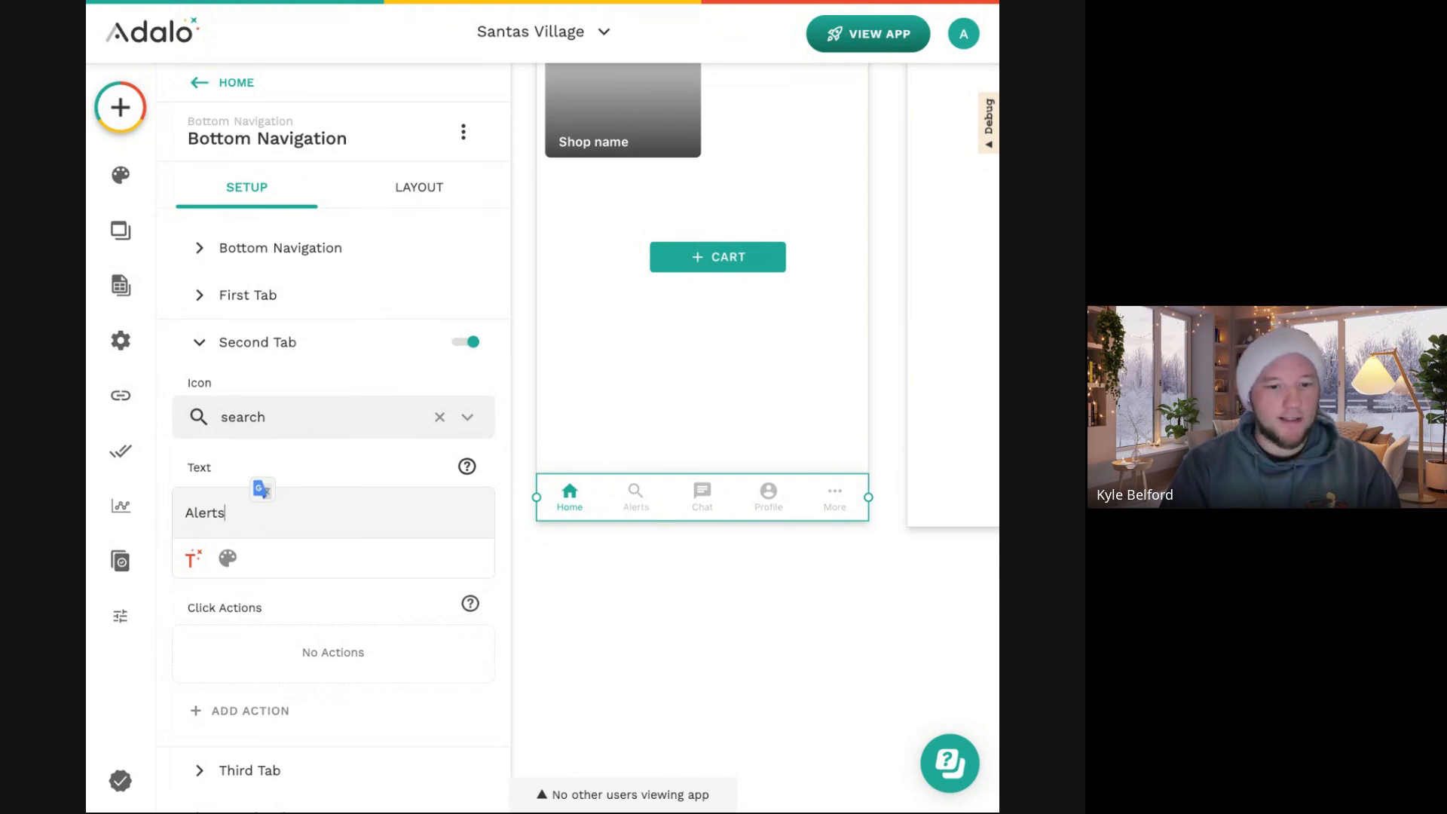
Try Notifications as the second tab's label, and change it back to Alerts.
key("ctrl+a")
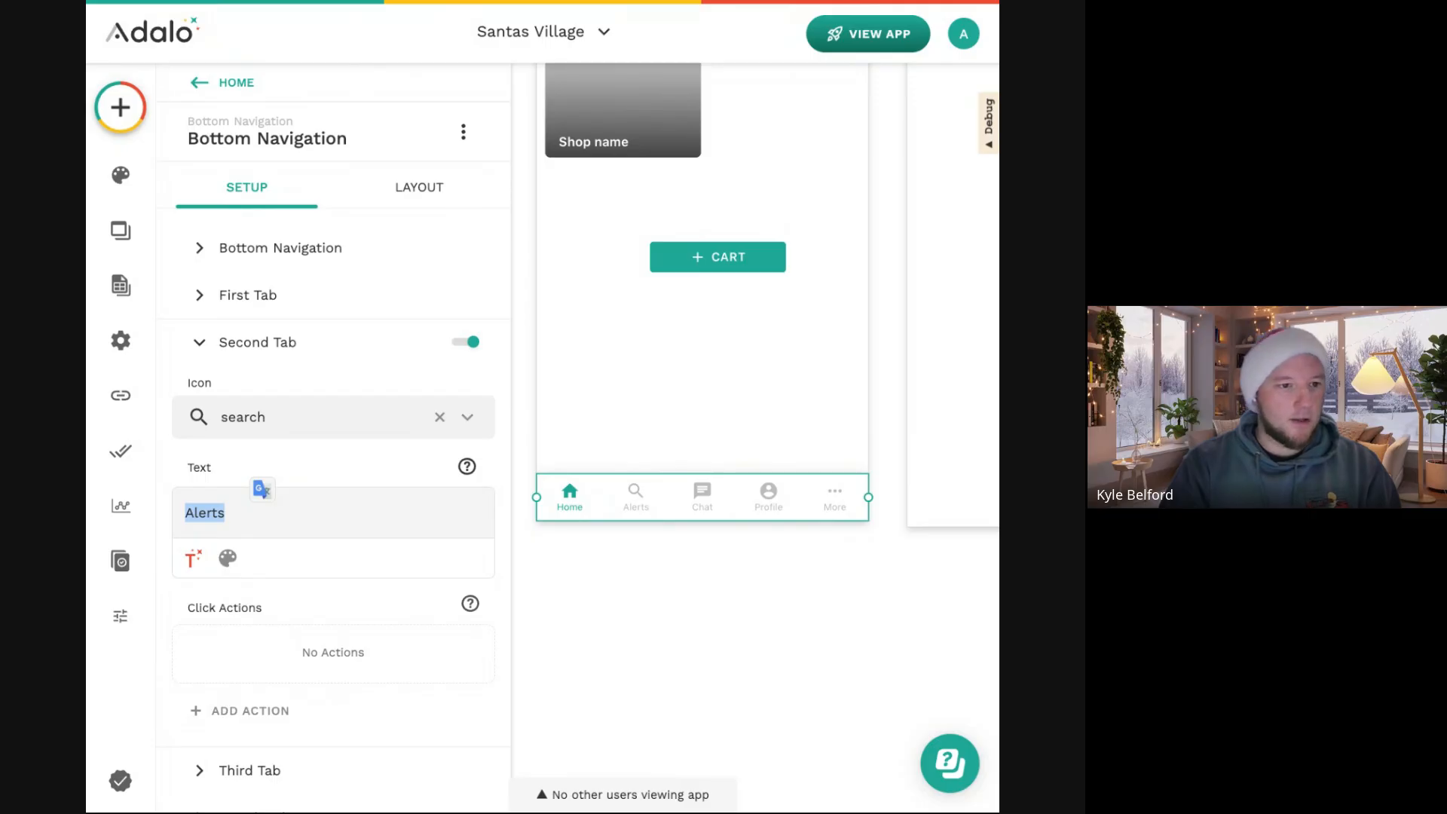
type("Notifications")
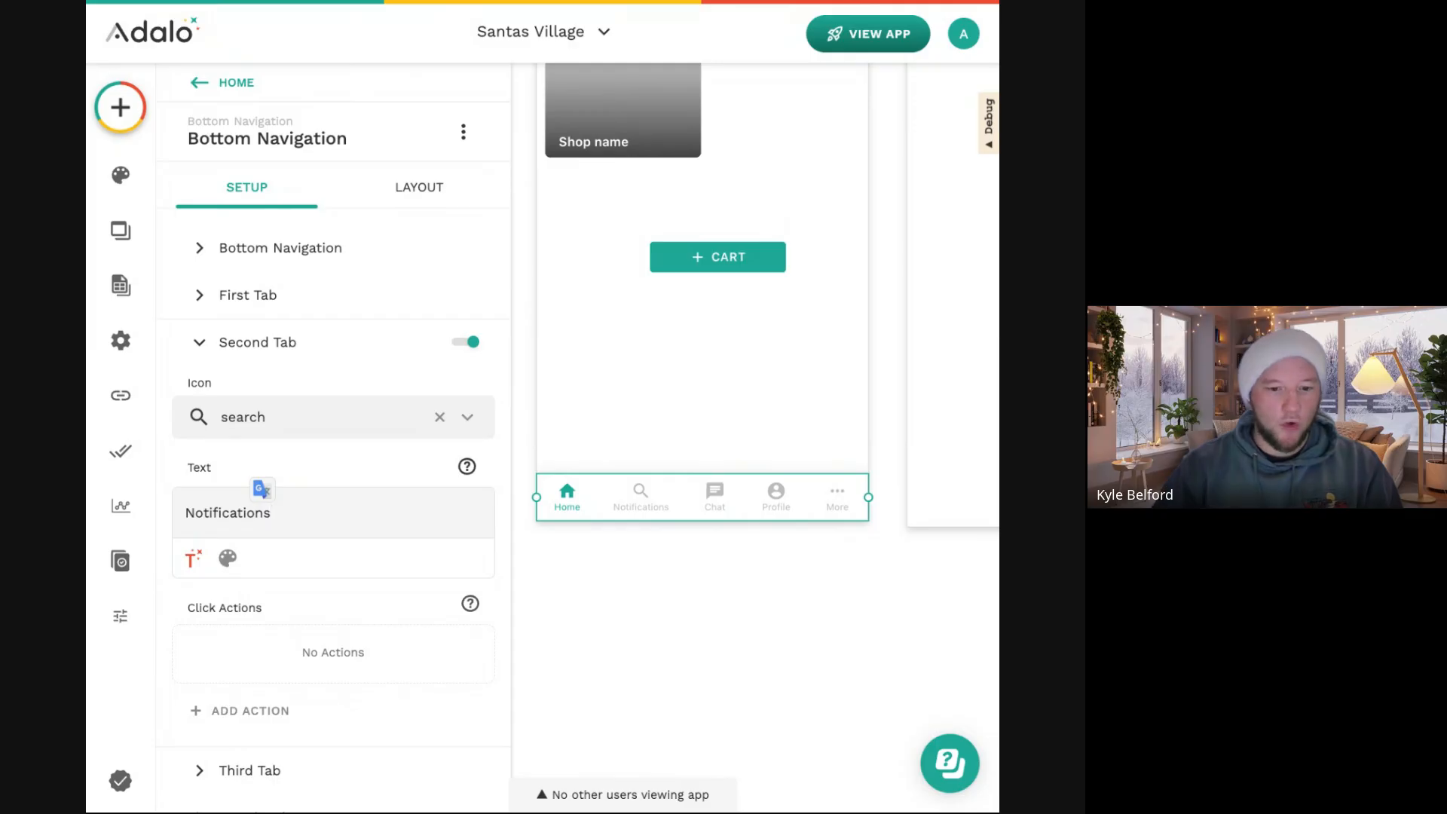
scroll(421, 468, "down", 2)
scroll(421, 468, "up", 2)
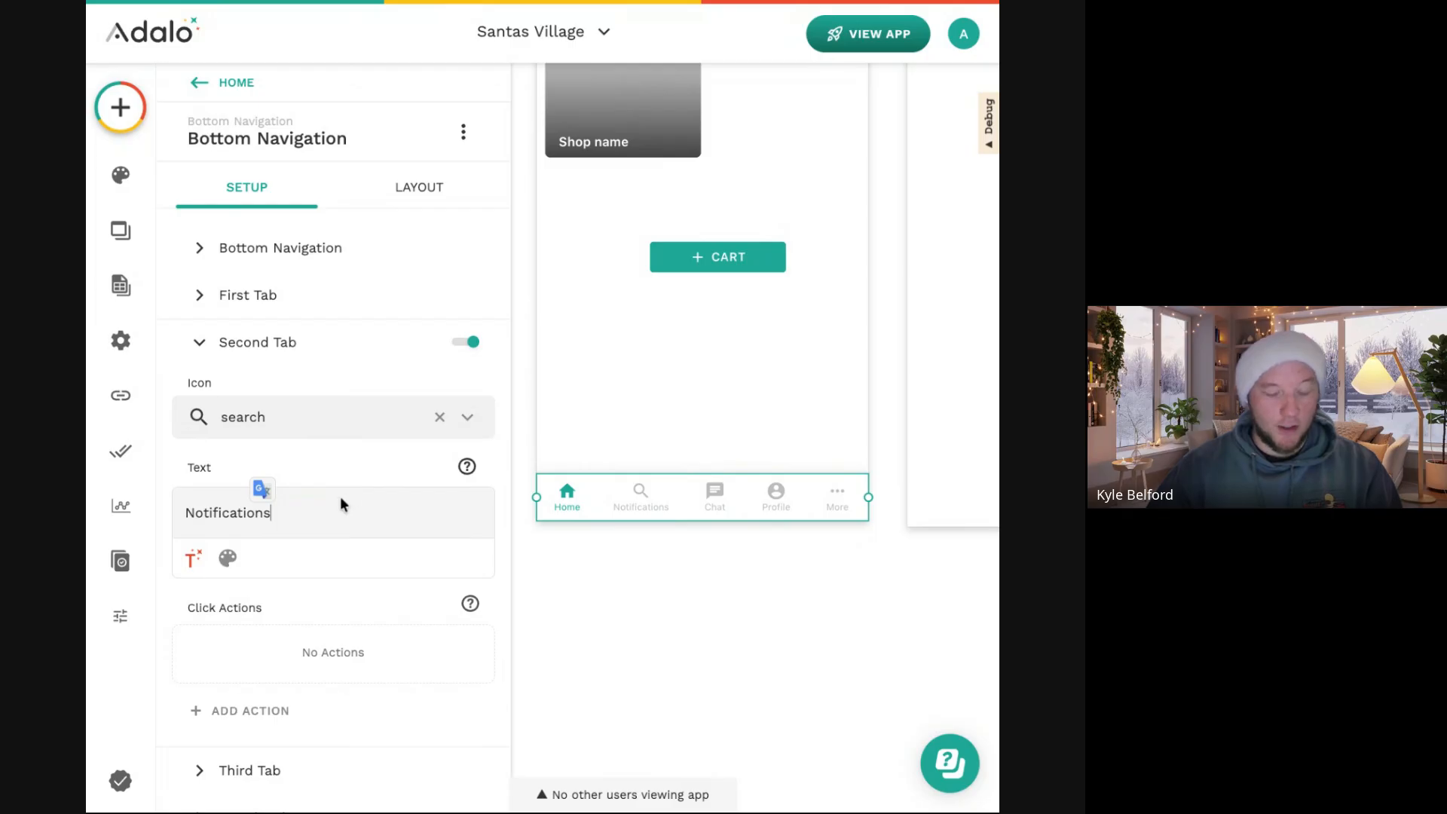
double_click(336, 511)
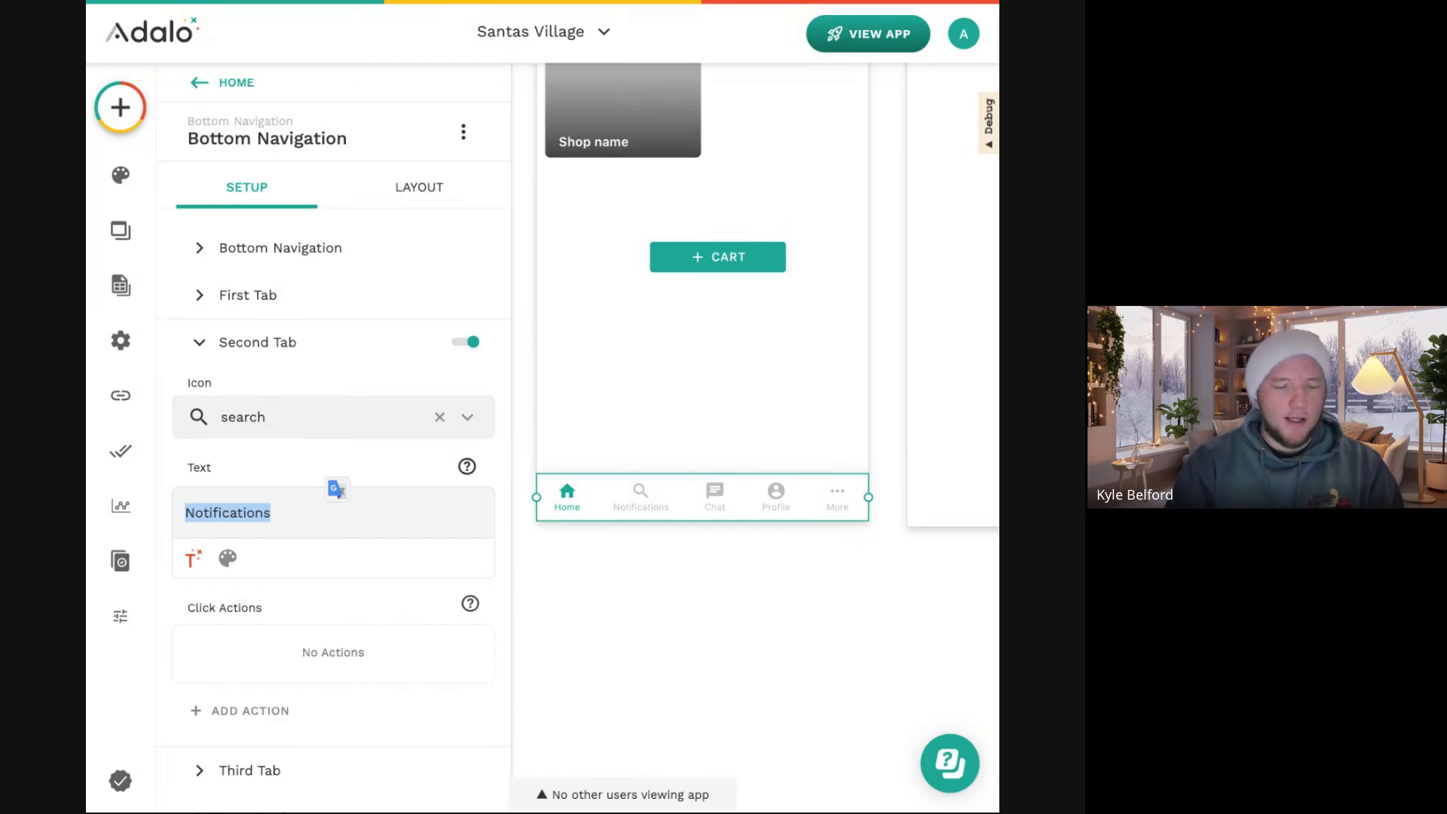
type("AI")
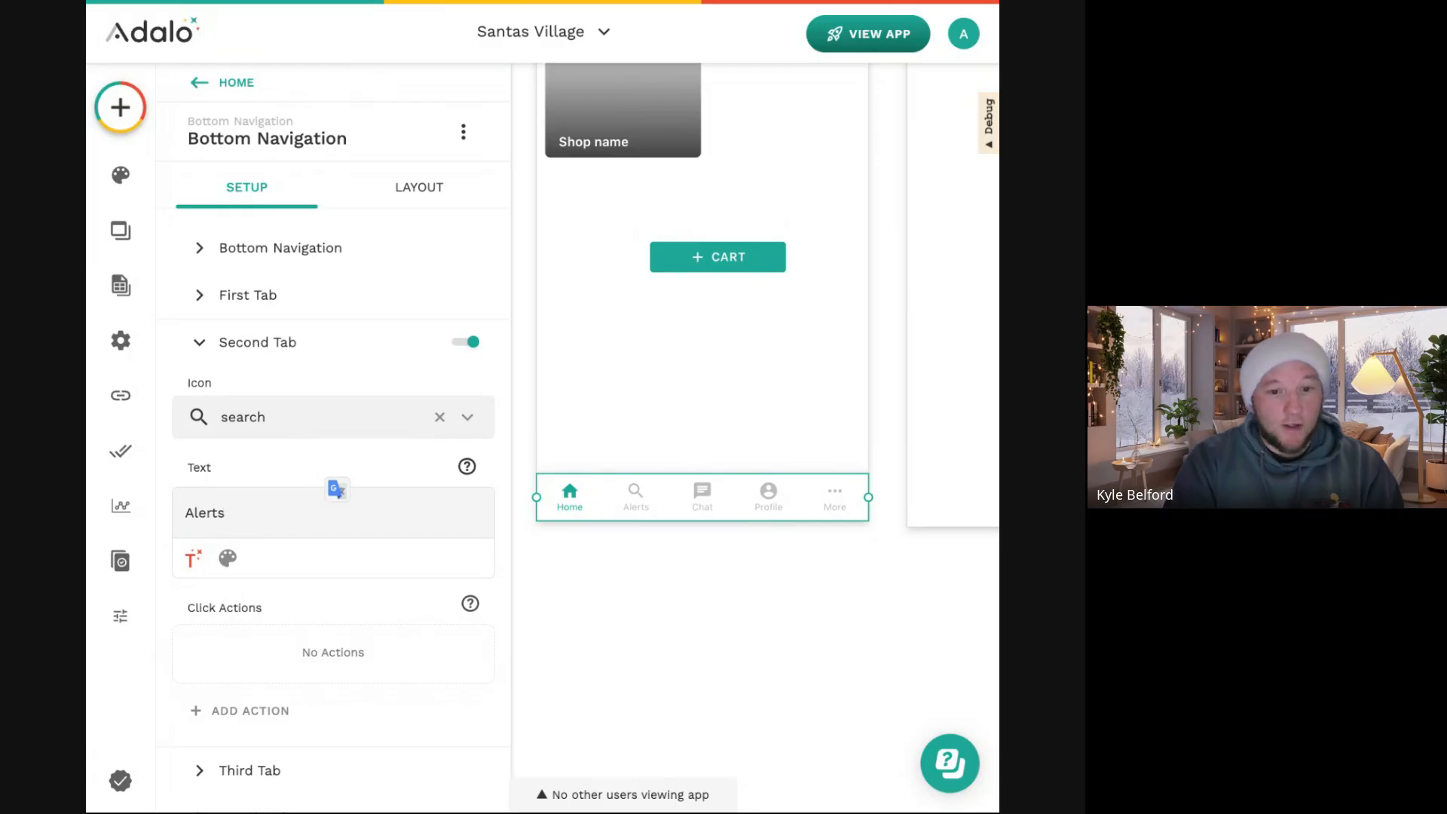
Find the solid notifications bell among the icons and set it as the Alerts tab's icon.
left_click(329, 428)
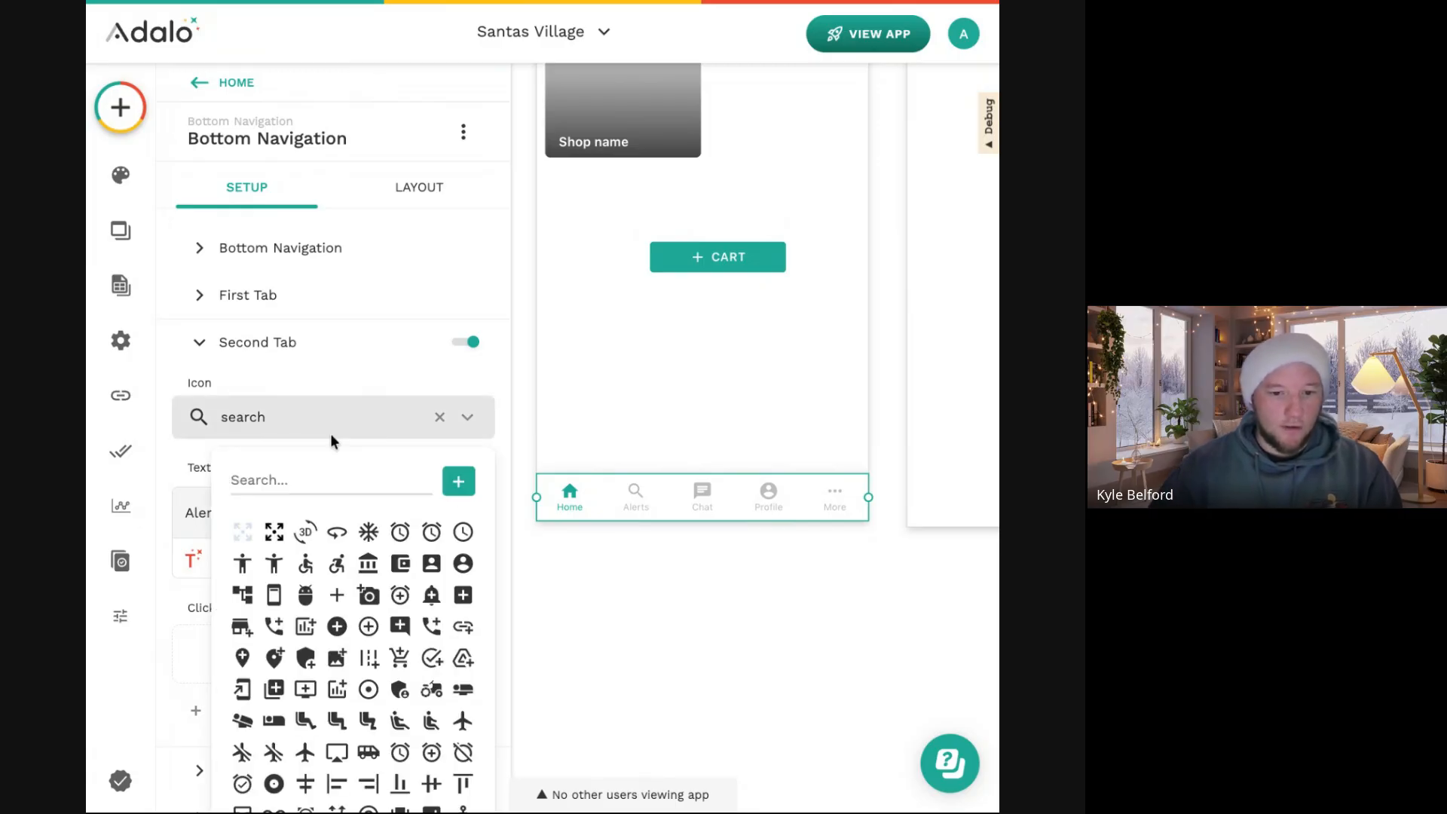
type("not")
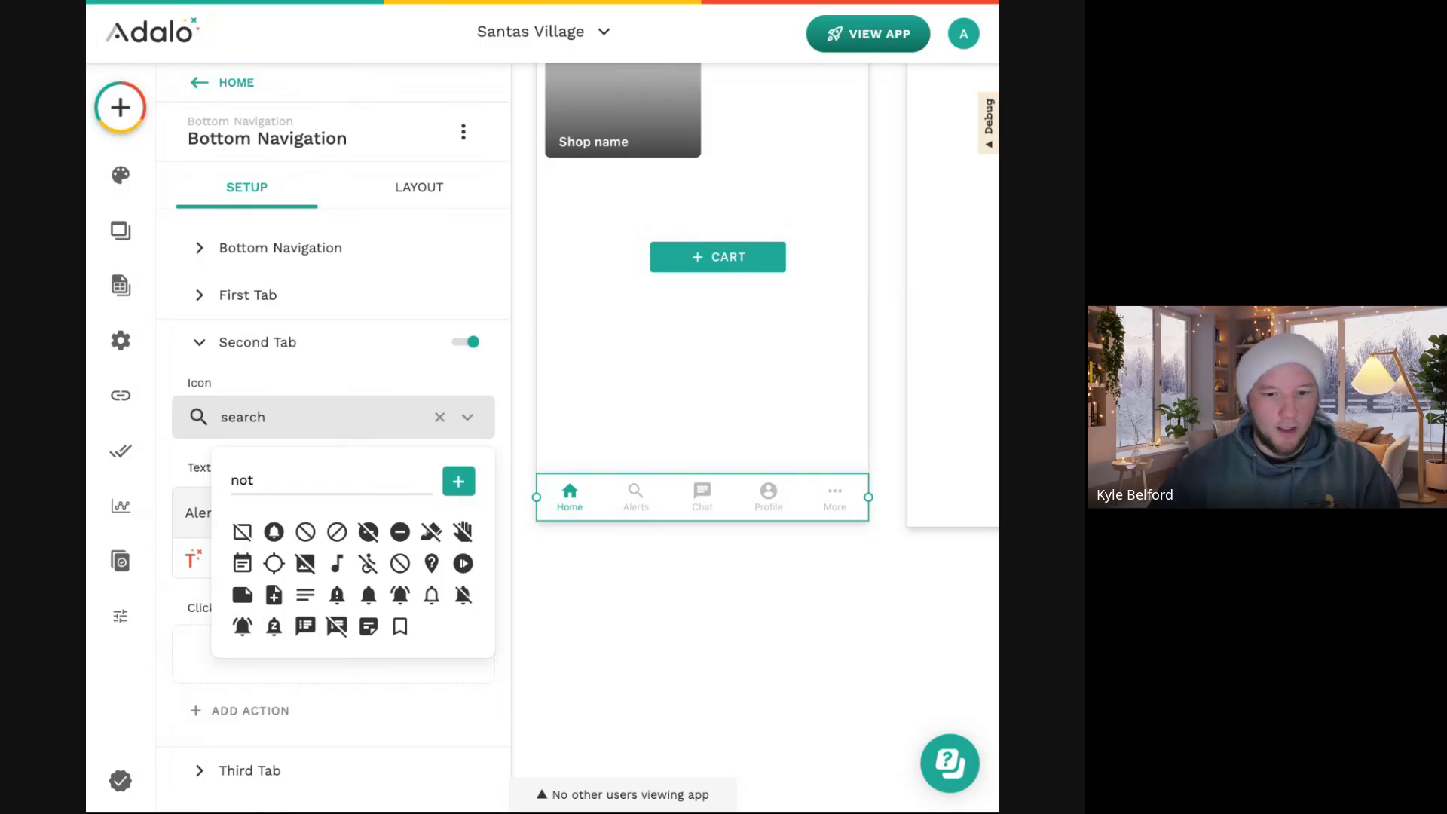
left_click(368, 595)
left_click(676, 621)
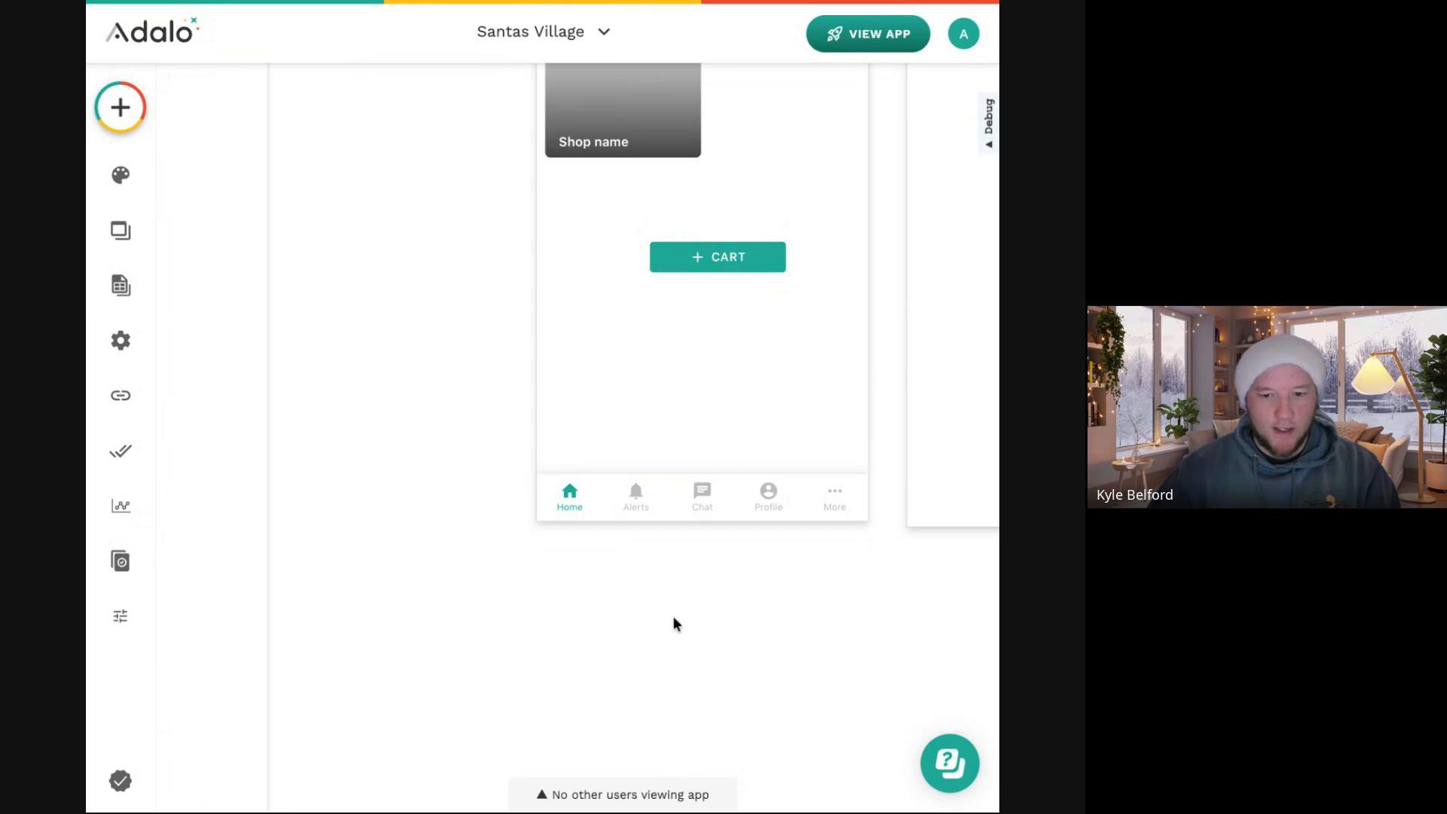
Give the Alerts tab a link action to a new blank screen named Notifications.
scroll(608, 427, "down", 5)
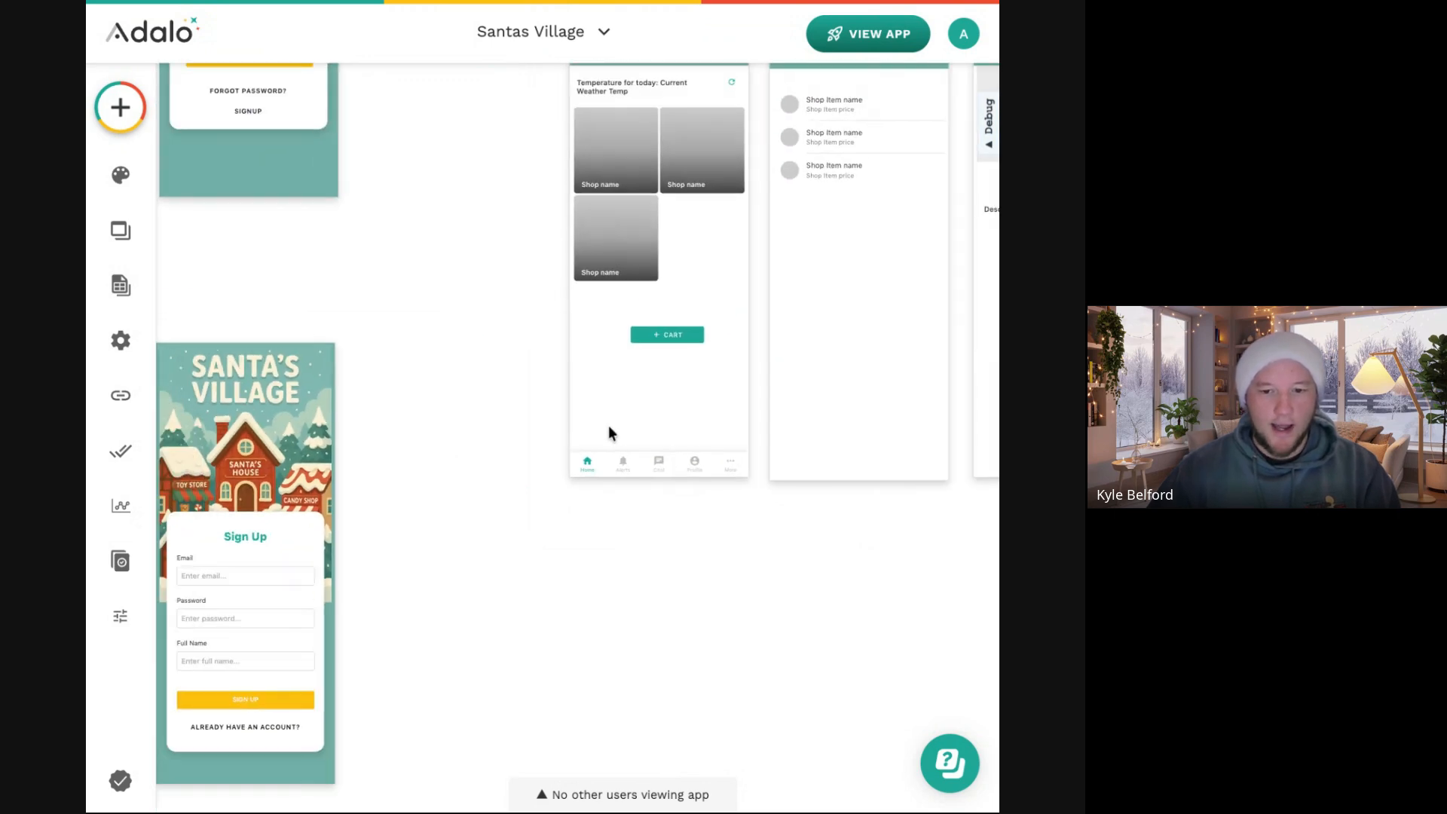
scroll(618, 460, "up", 8)
scroll(618, 462, "up", 1)
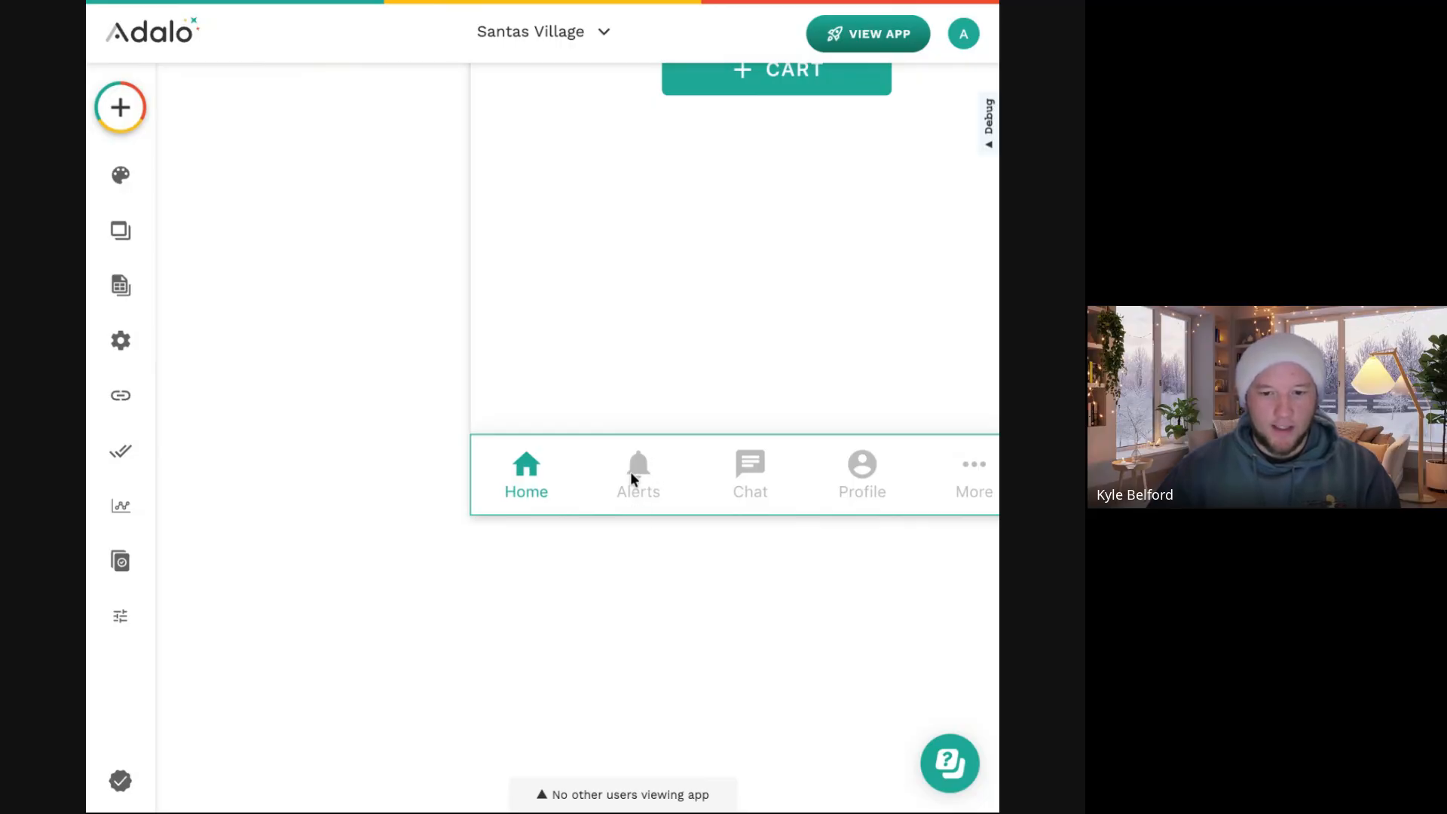
scroll(630, 472, "down", 5)
scroll(630, 472, "right", 4)
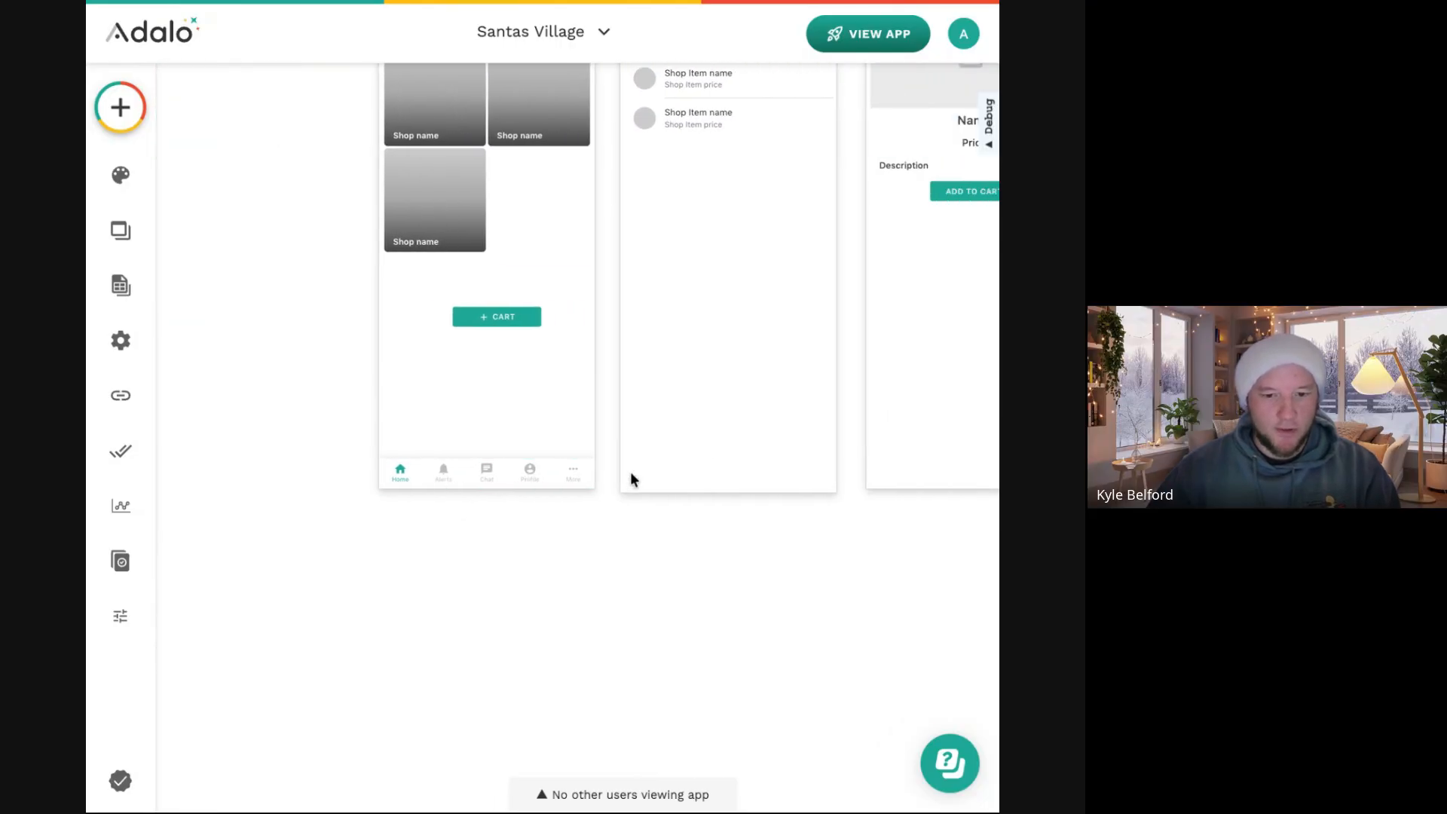
left_click(489, 474)
left_click(408, 694)
left_click(287, 724)
mouse_move(379, 287)
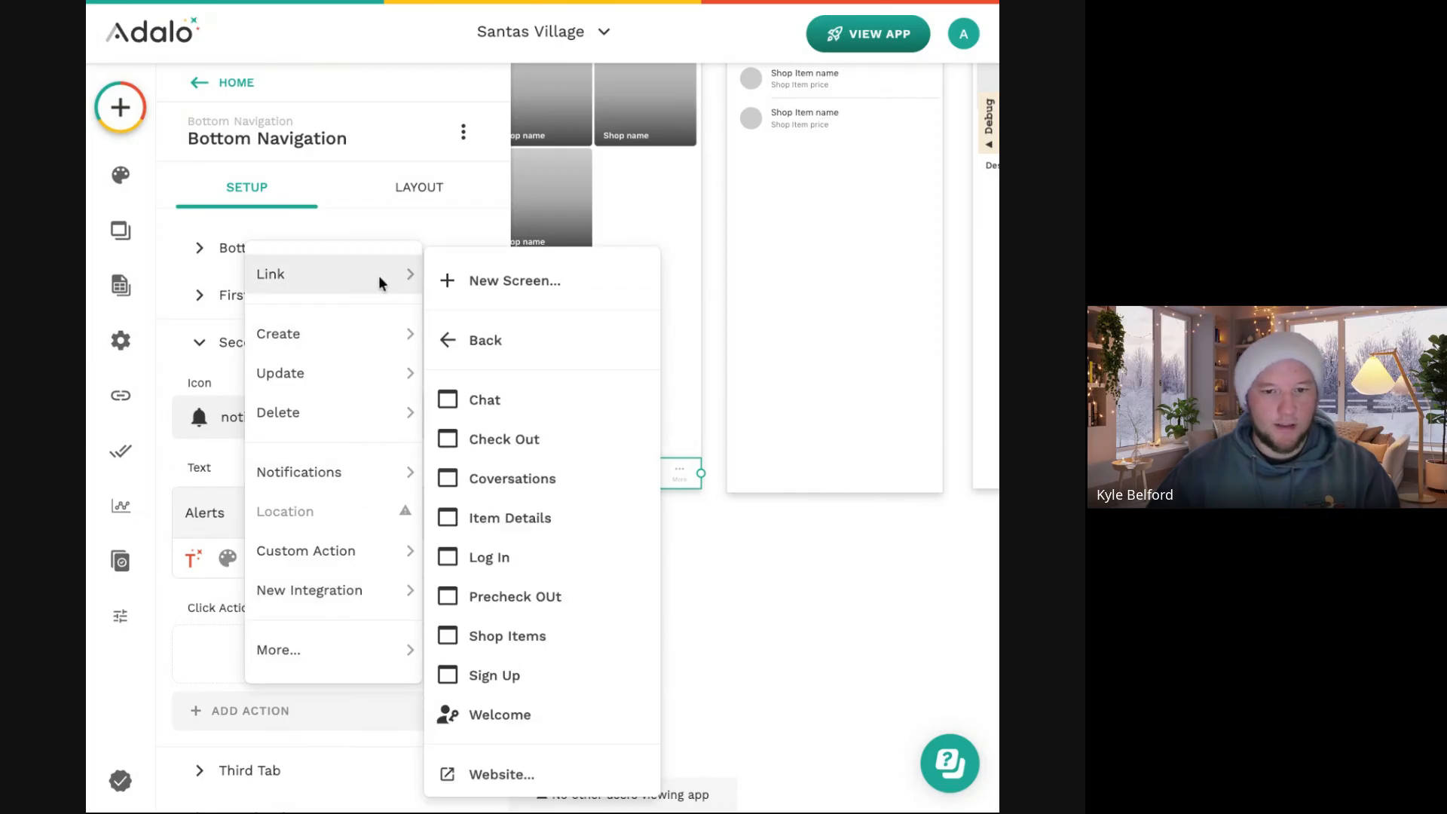
left_click(528, 282)
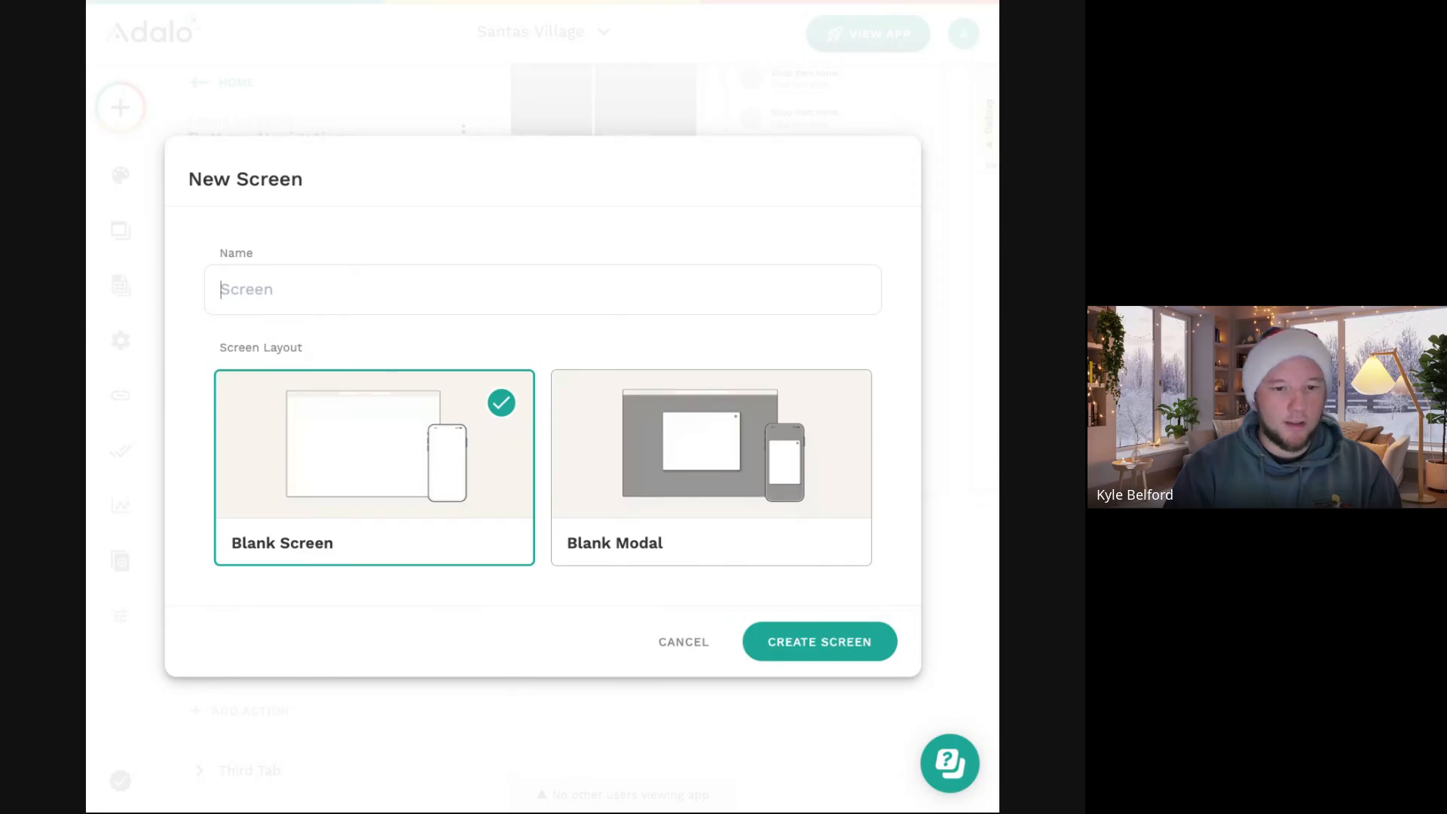
type("Notifications")
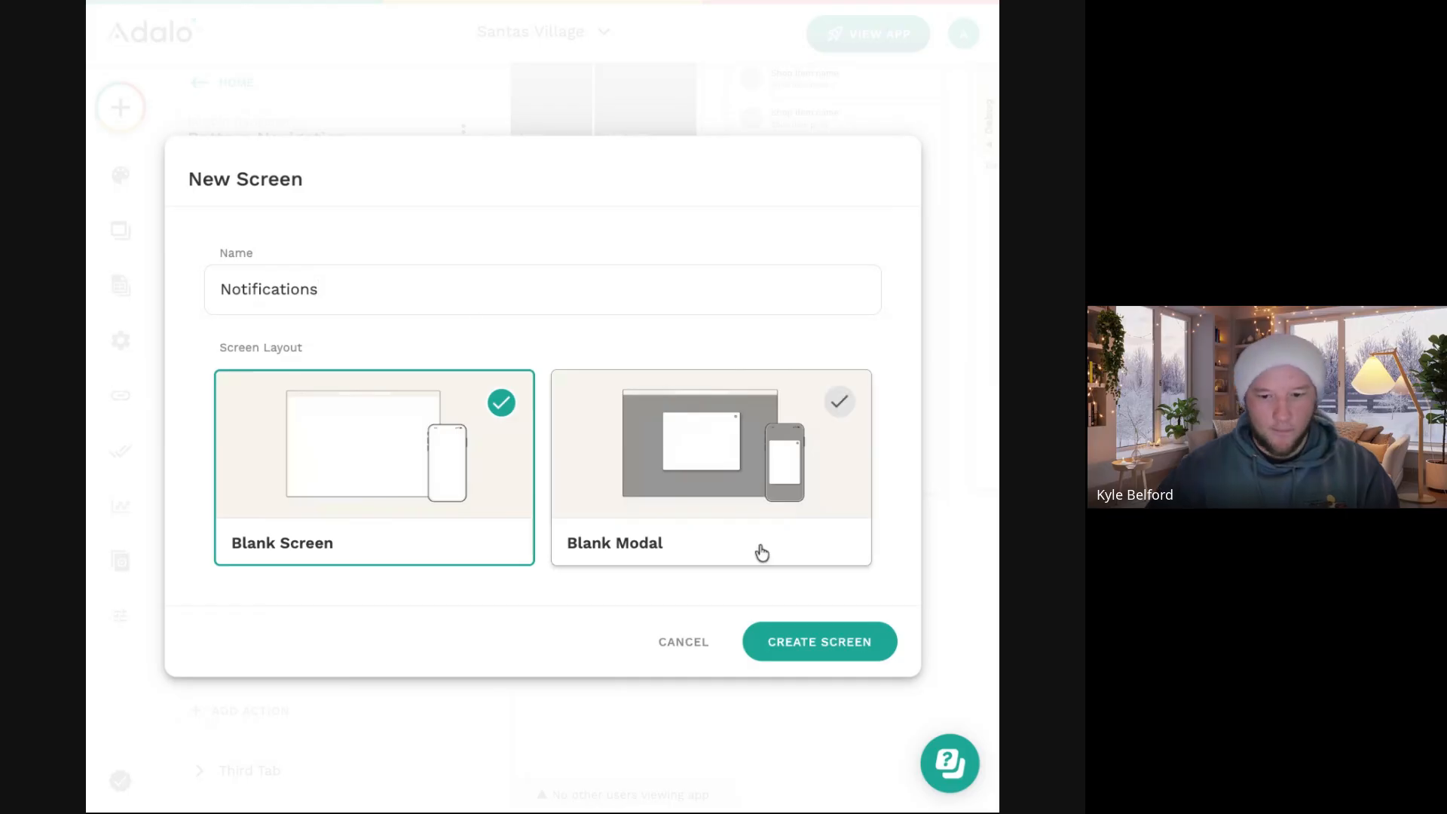
left_click(818, 640)
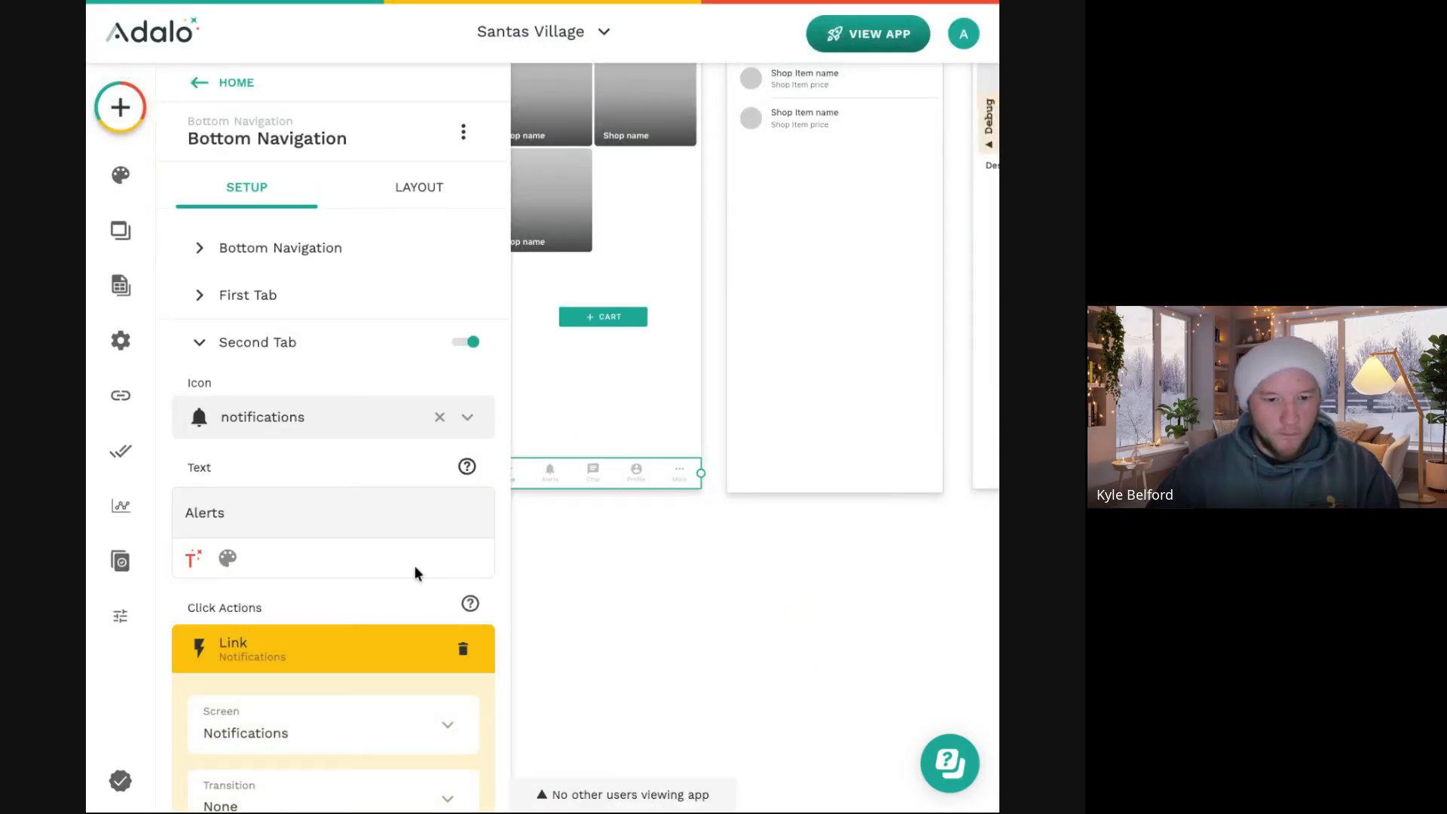
Find the Notifications screen by searching for "not" and move it directly beneath the Home screen on the canvas.
left_click(120, 230)
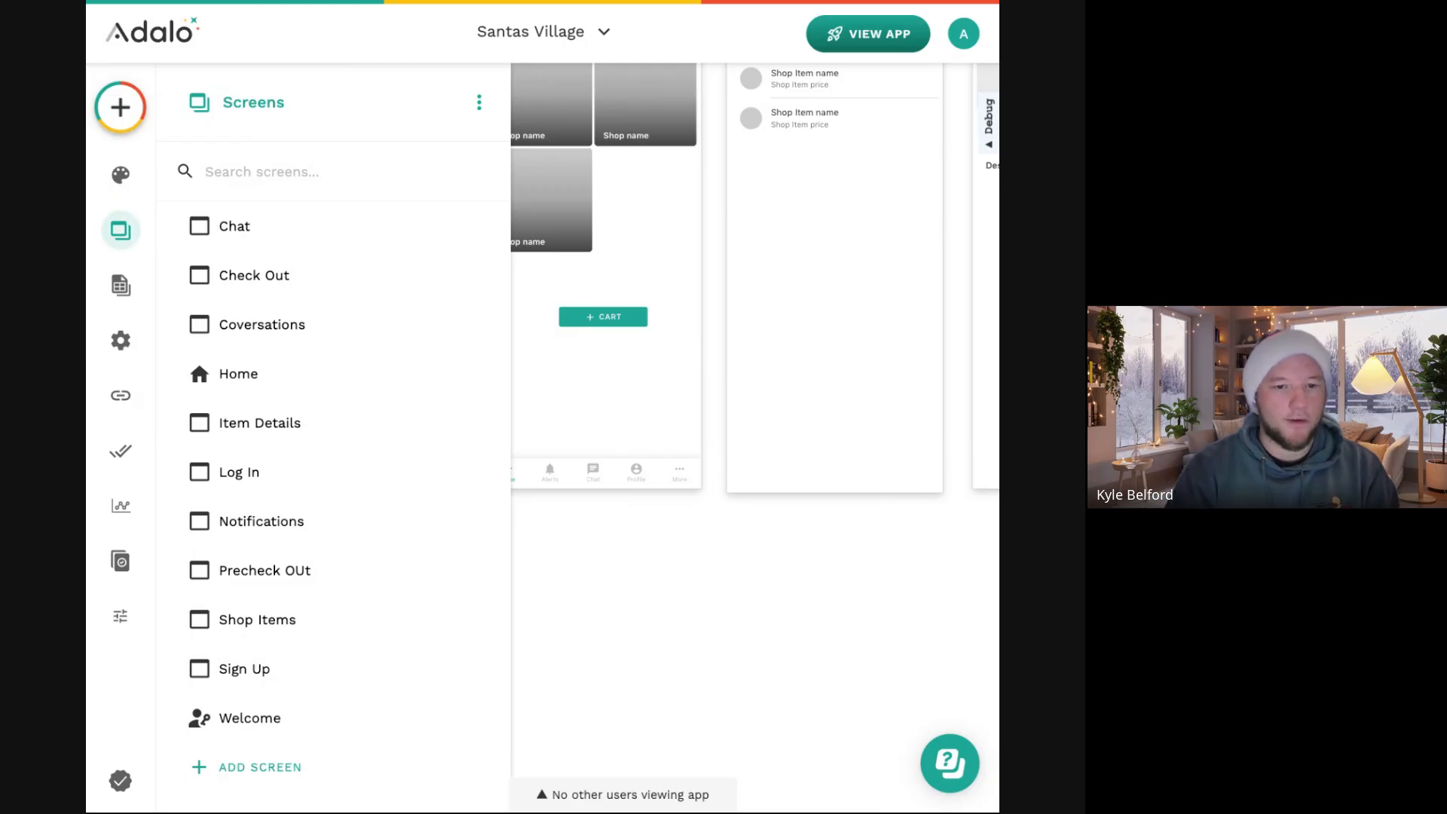
type("not")
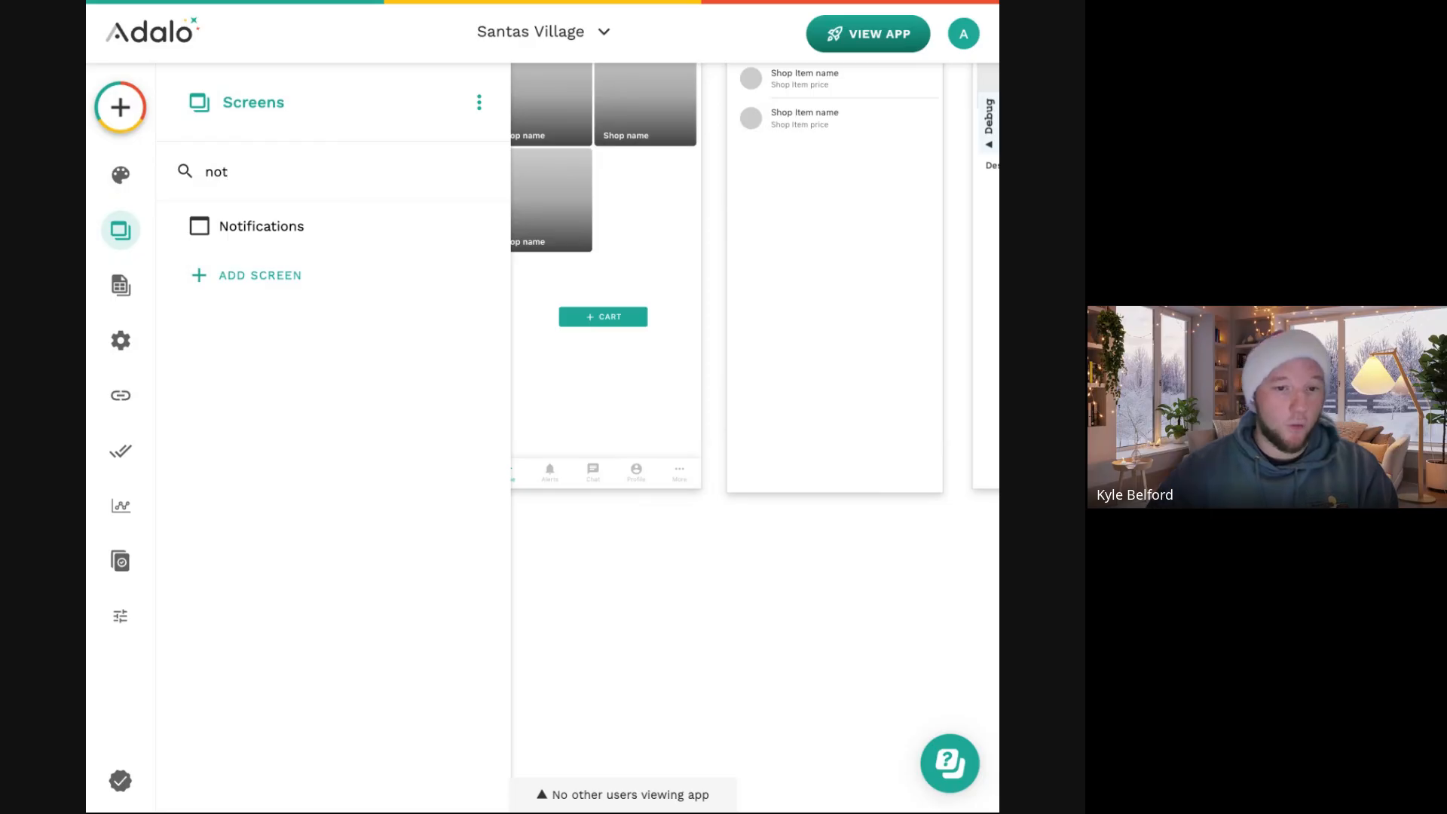
left_click(275, 229)
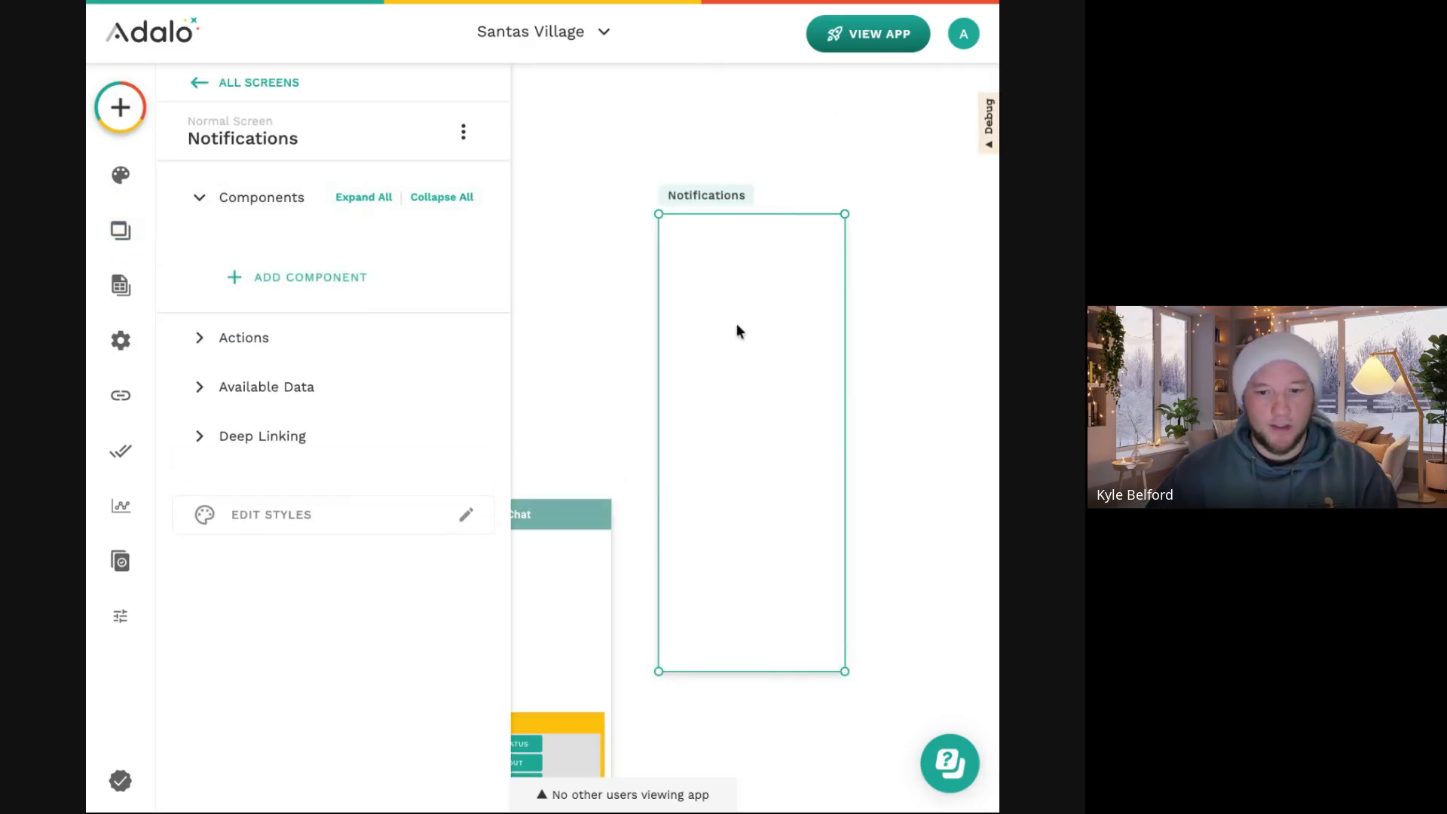
scroll(737, 330, "down", 10)
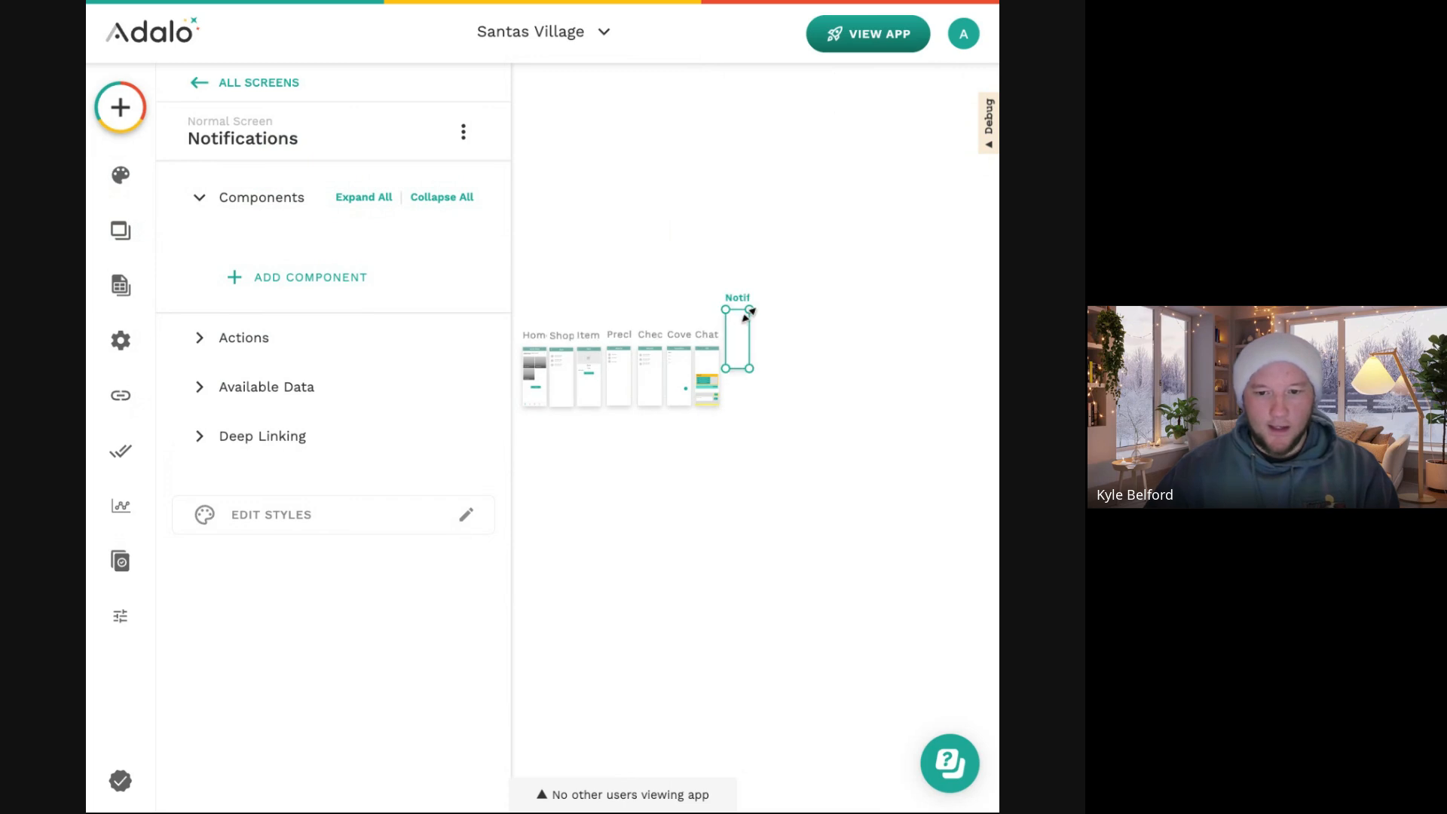
left_click_drag(744, 304, 536, 428)
scroll(524, 419, "up", 6)
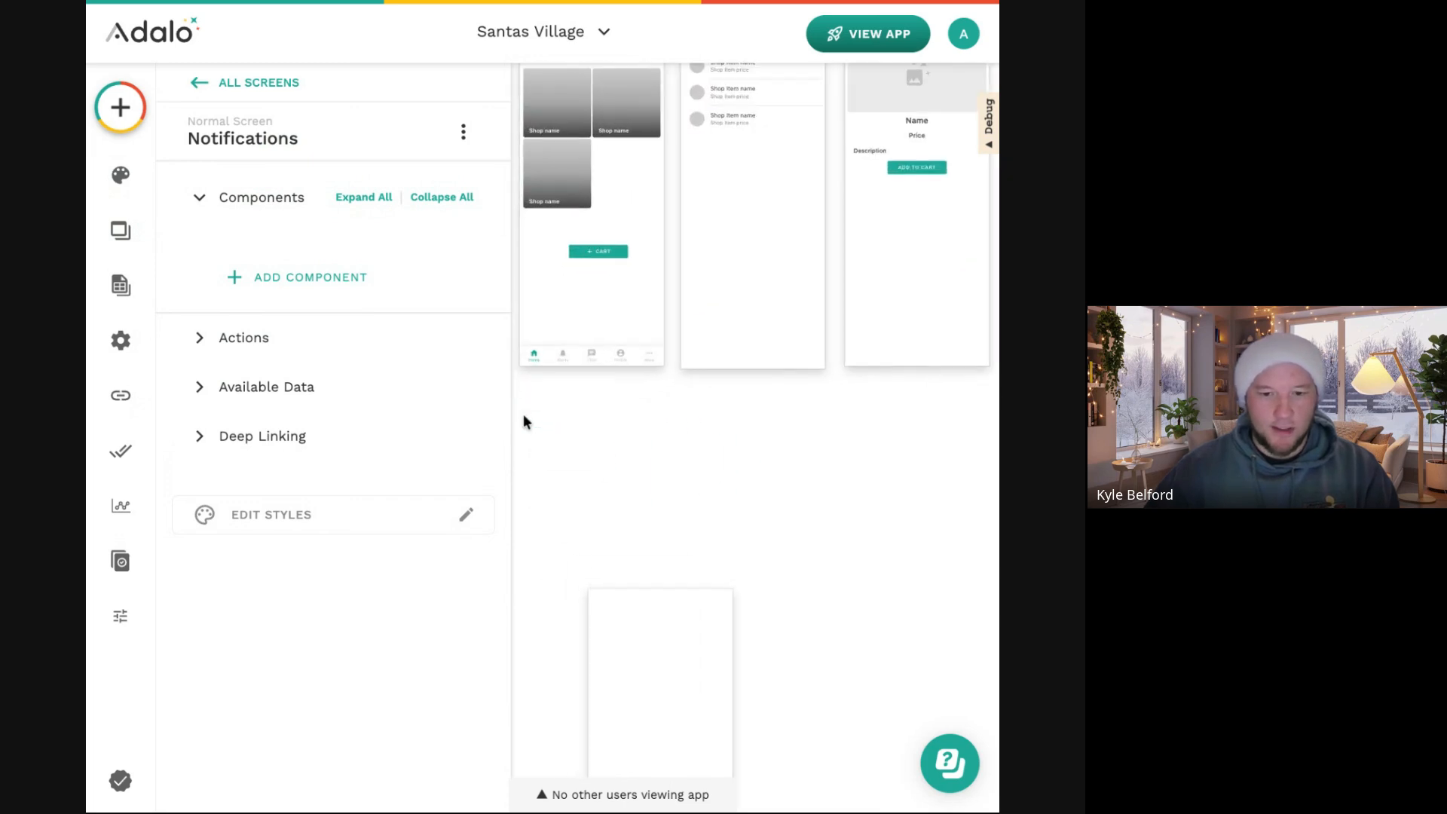
scroll(523, 414, "down", 2)
left_click_drag(656, 446, 579, 233)
Add a rectangle along the upper edge of the Notifications screen and resize it into a full-width header bar.
left_click(727, 284)
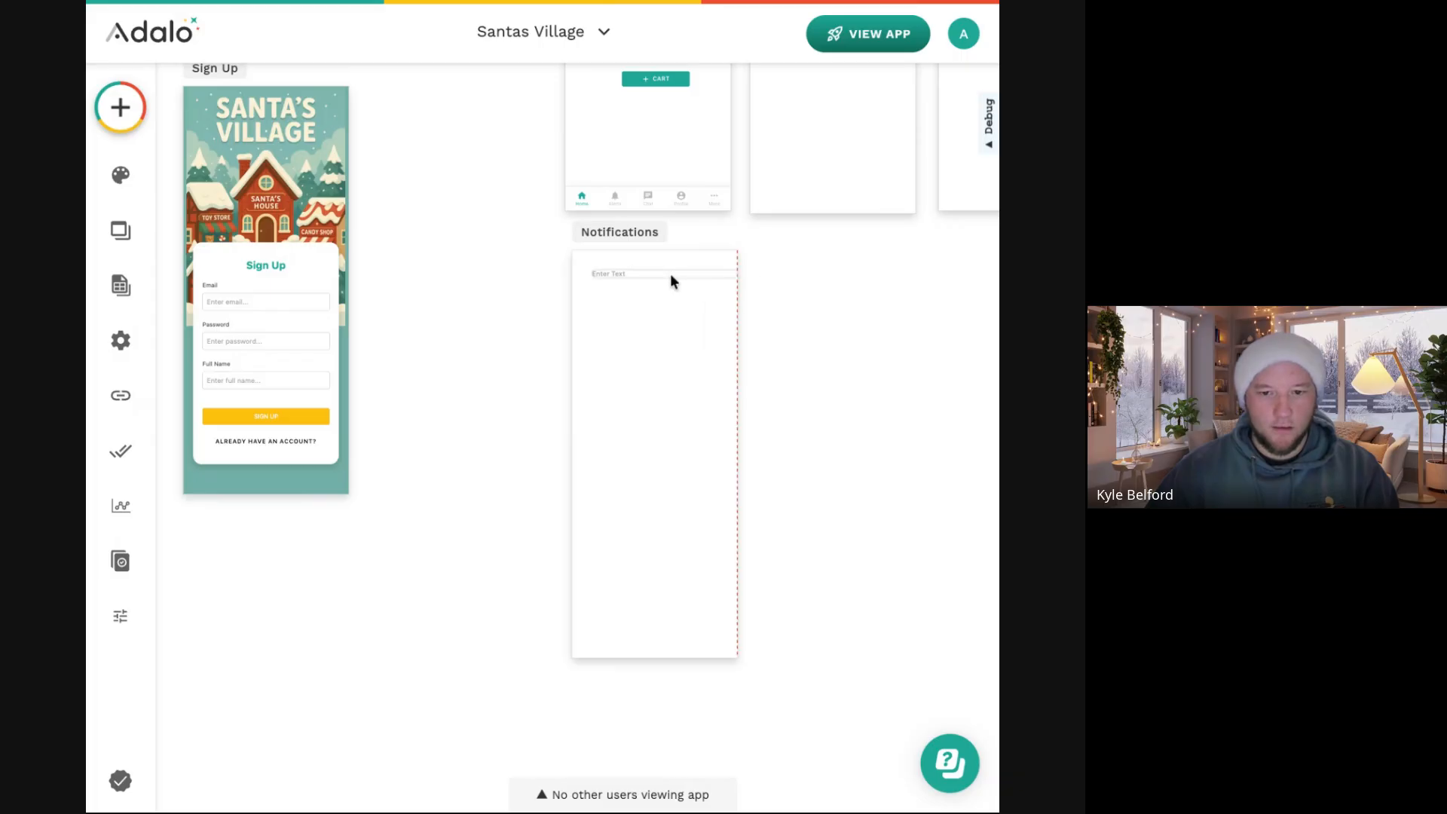
key("r")
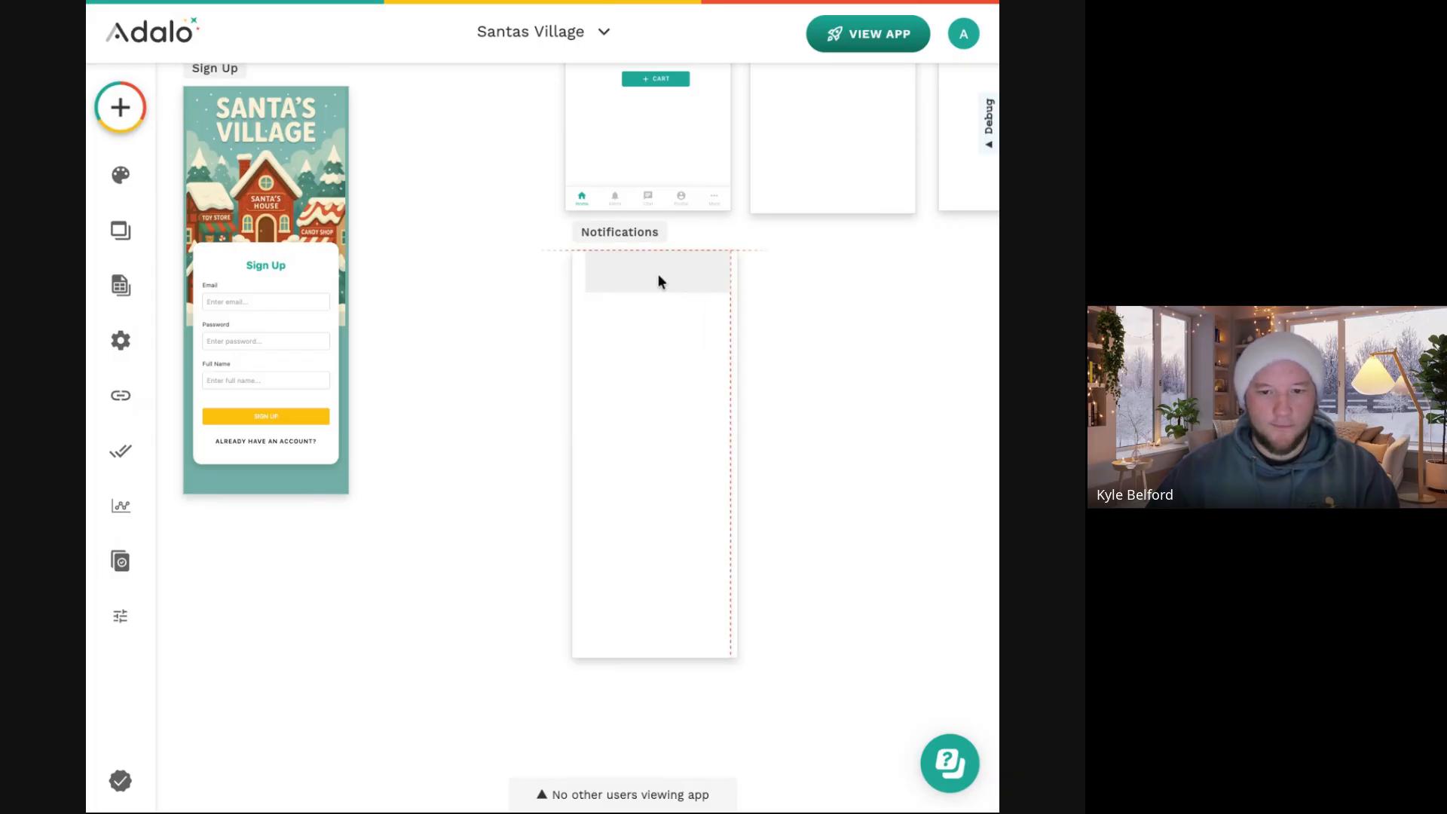
left_click(642, 274)
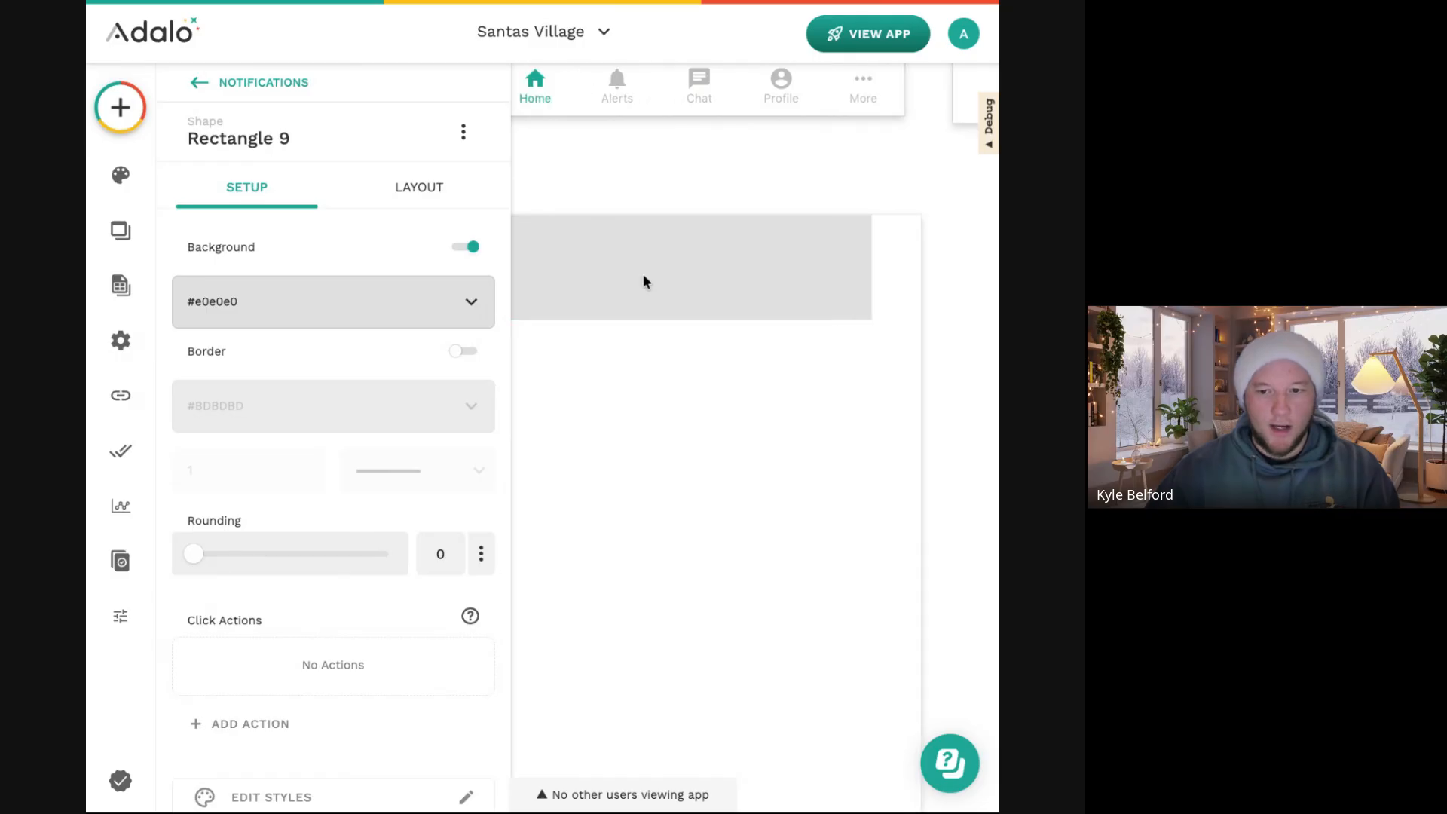
left_click_drag(862, 316, 909, 277)
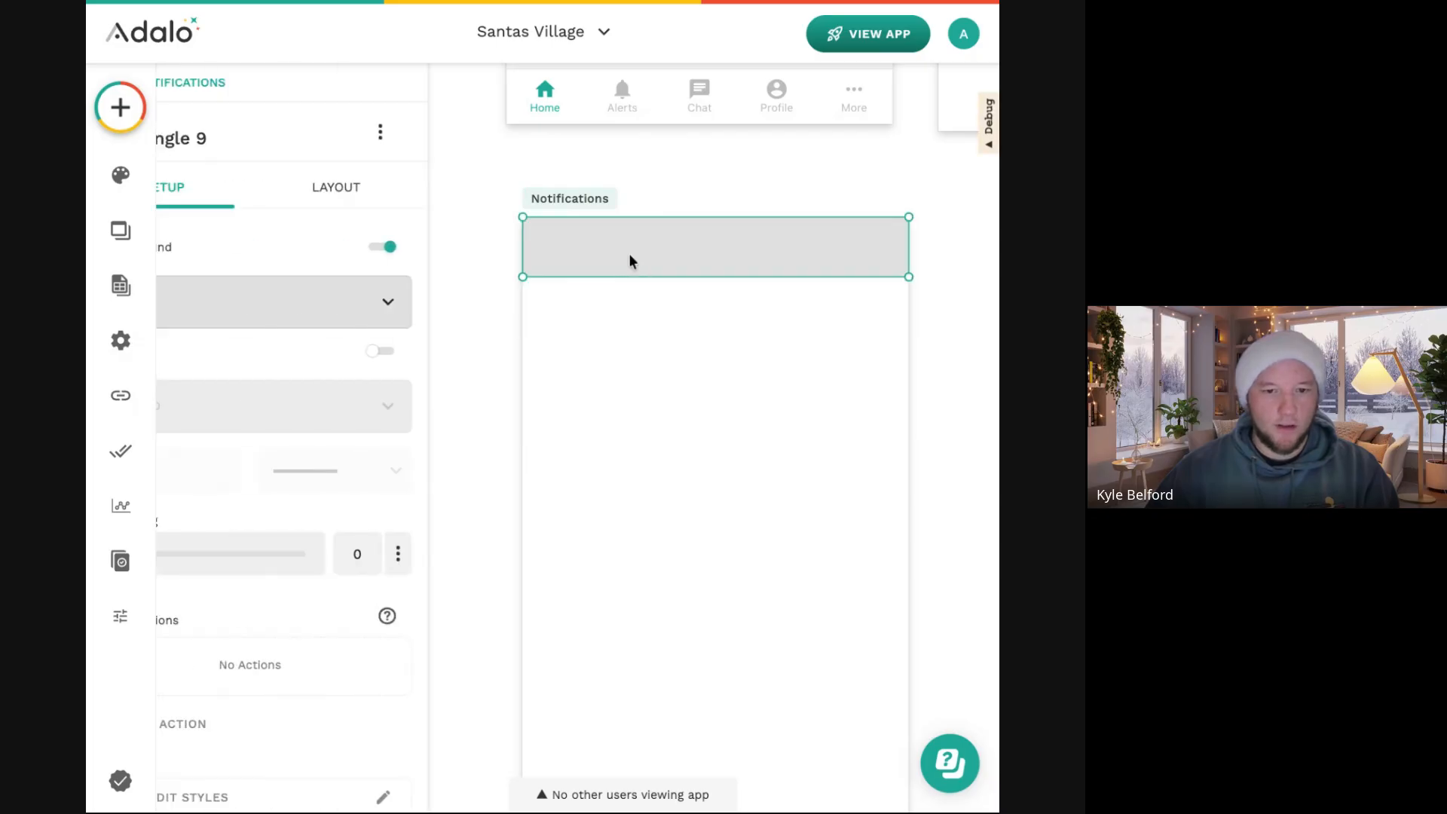
Set the header rectangle's background colour to white.
left_click(318, 304)
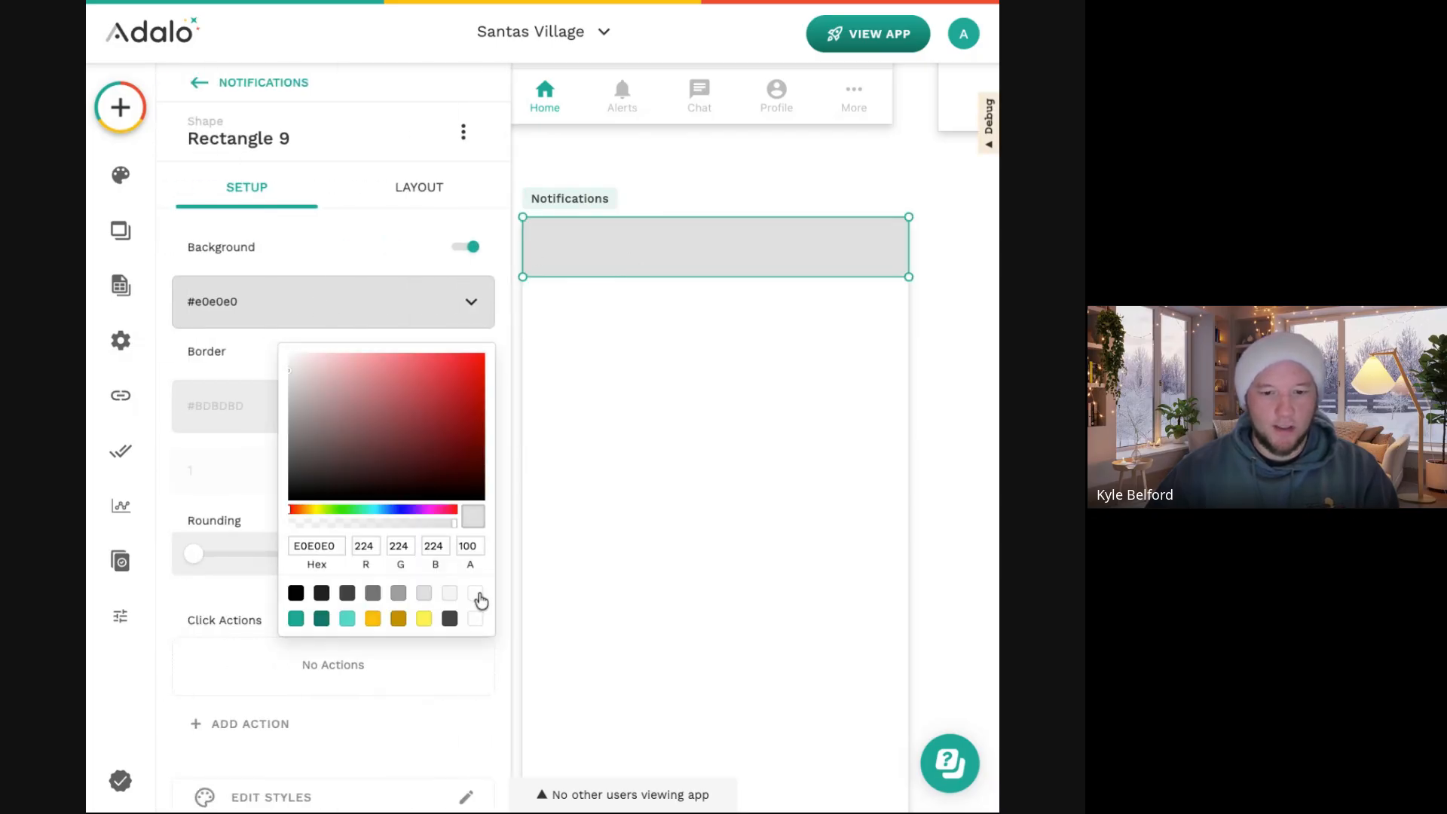
left_click(479, 624)
left_click(637, 504)
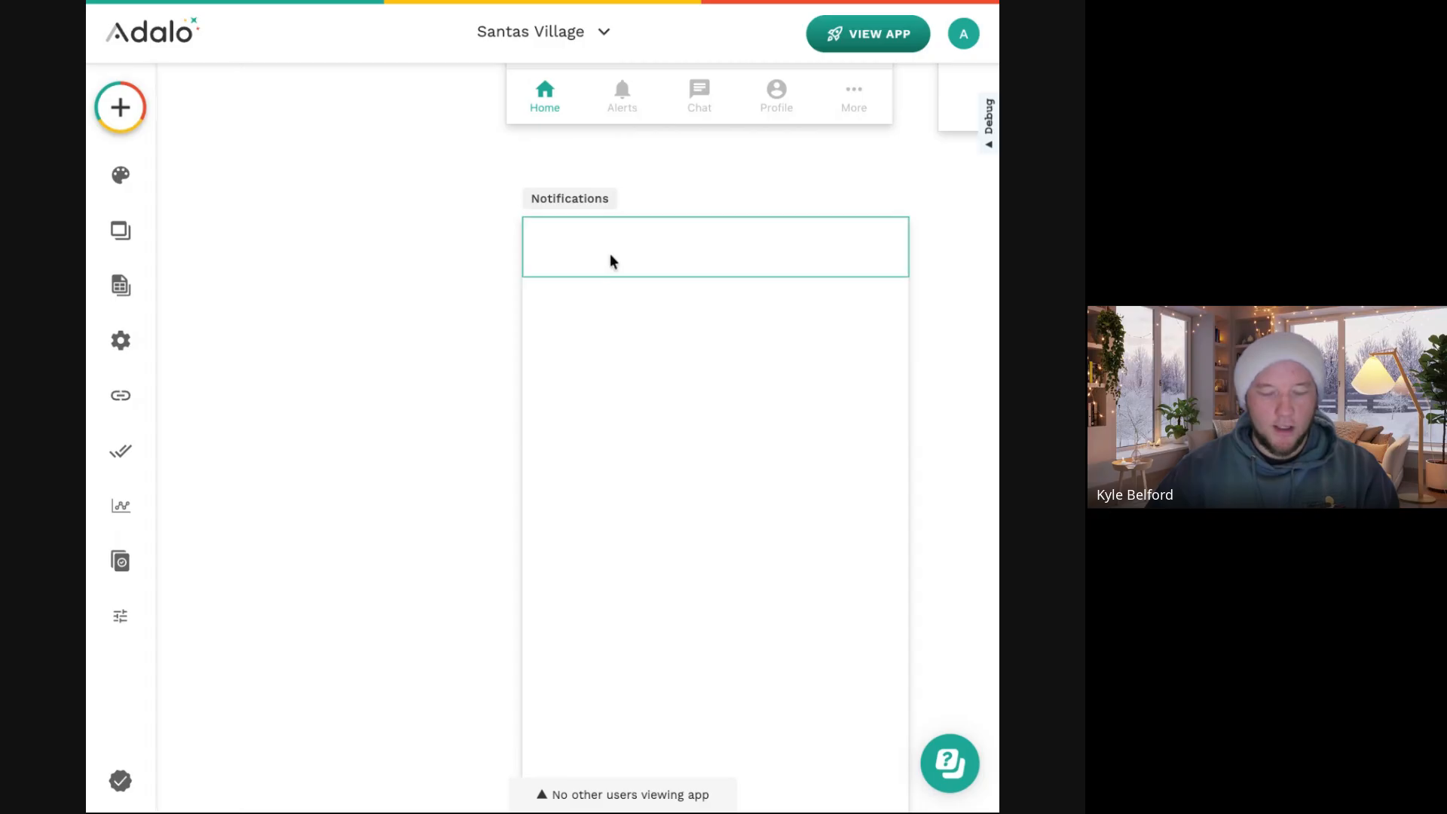
Place a text component on the header rectangle and set its content to Alerts.
key("t")
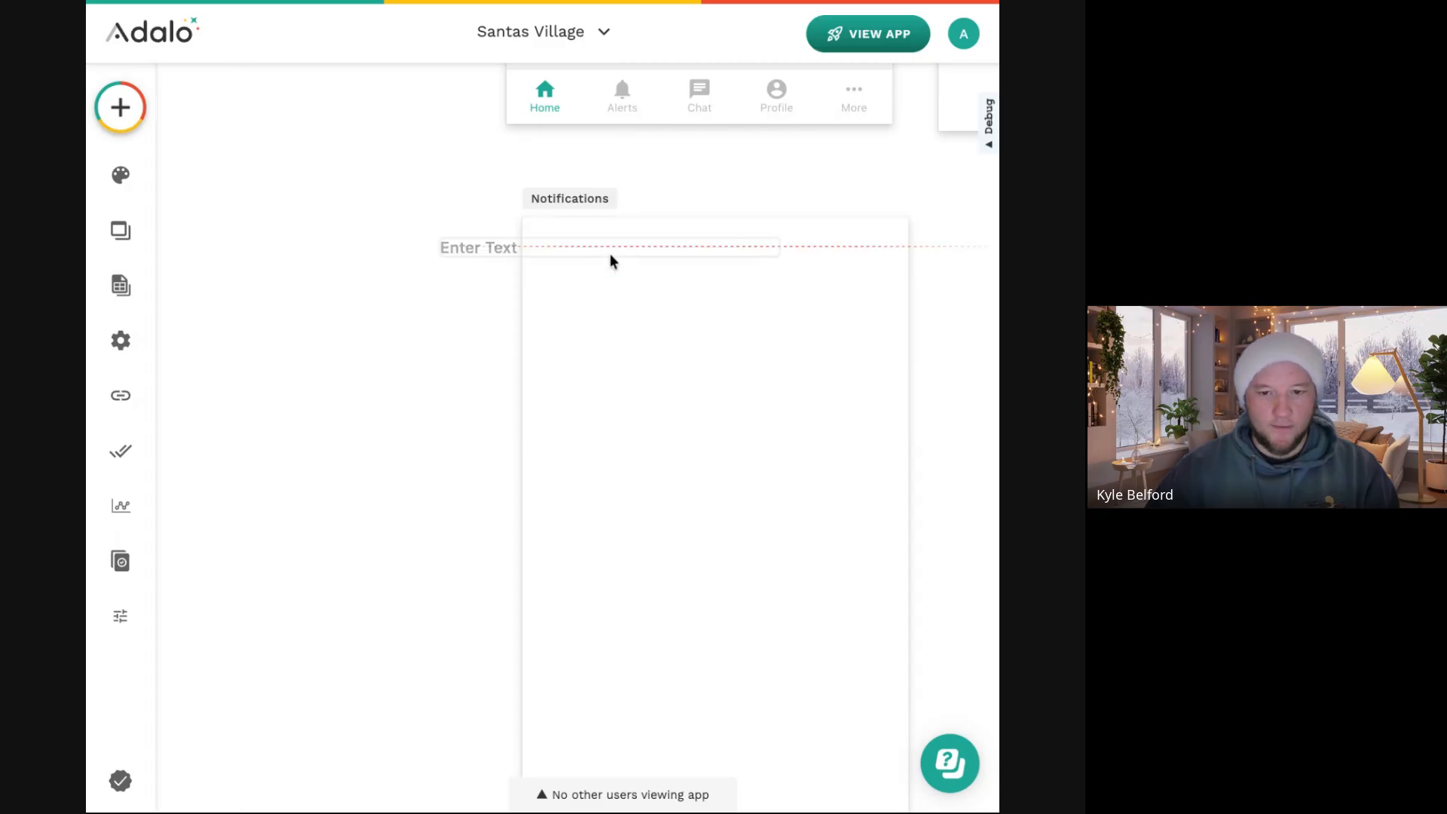
left_click(738, 246)
triple_click(359, 294)
type("Alerts")
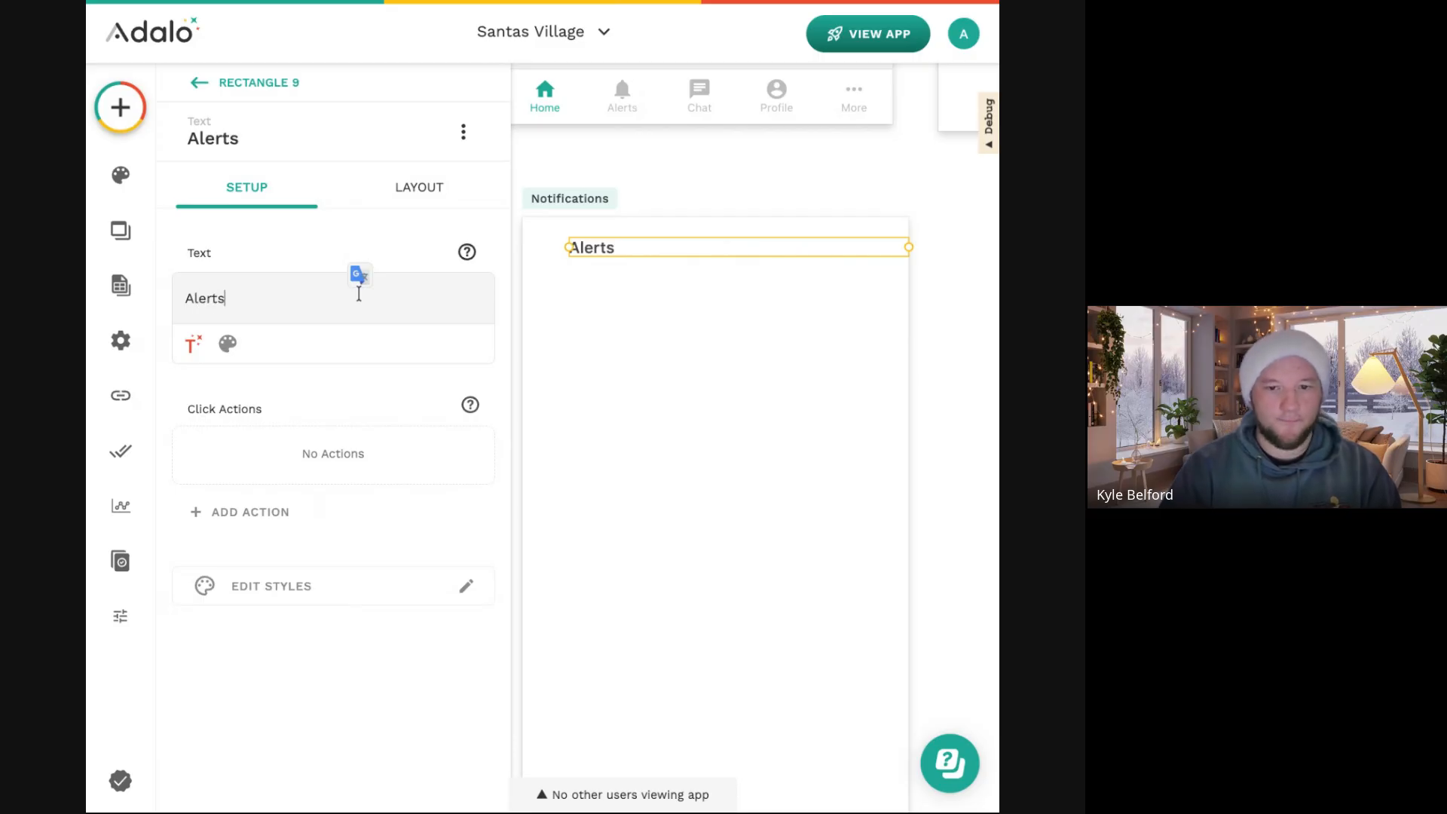
Format the Alerts header text with size 20, Medium weight and centre alignment.
left_click(227, 343)
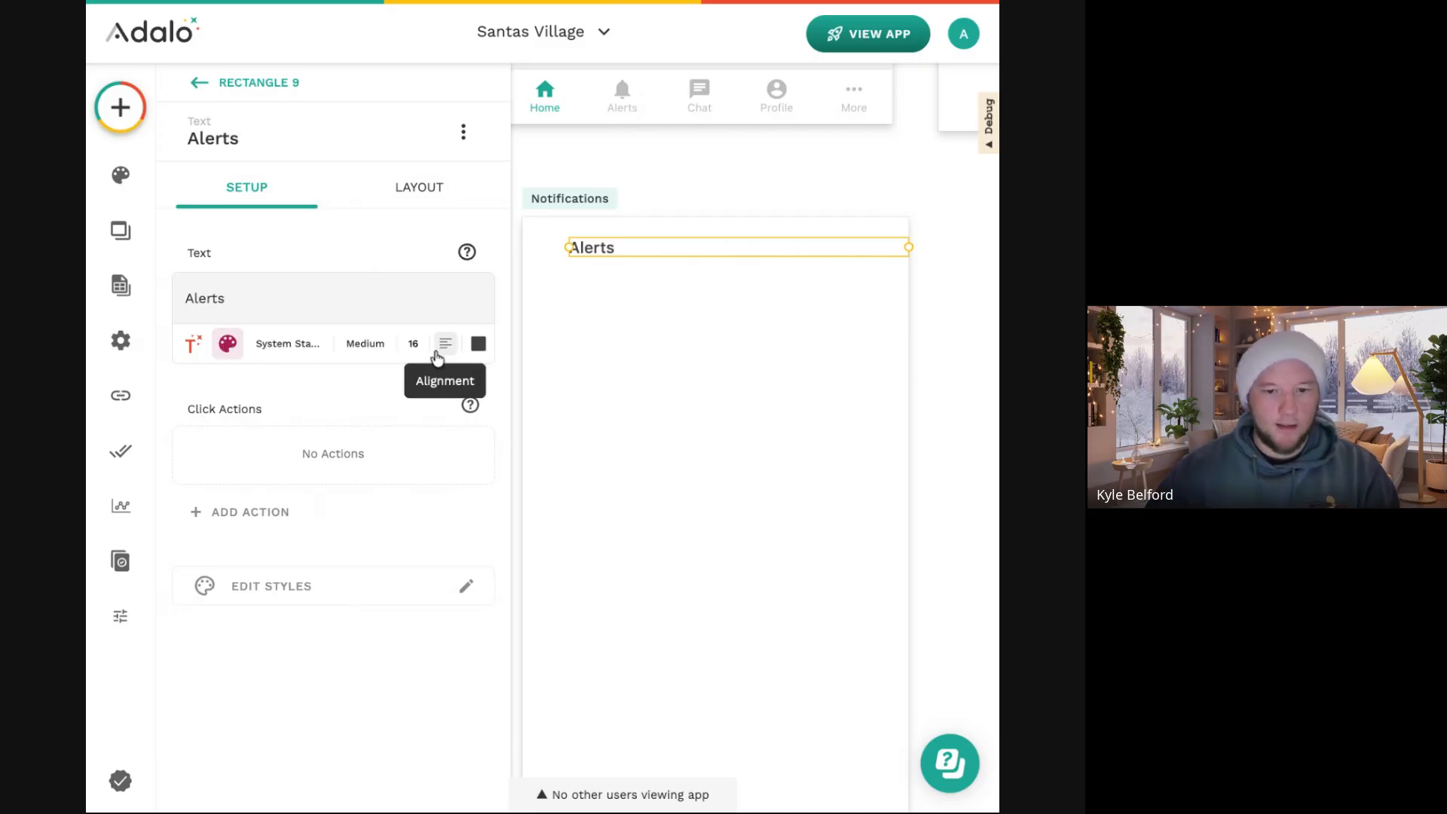
double_click(416, 346)
type("20")
left_click(355, 344)
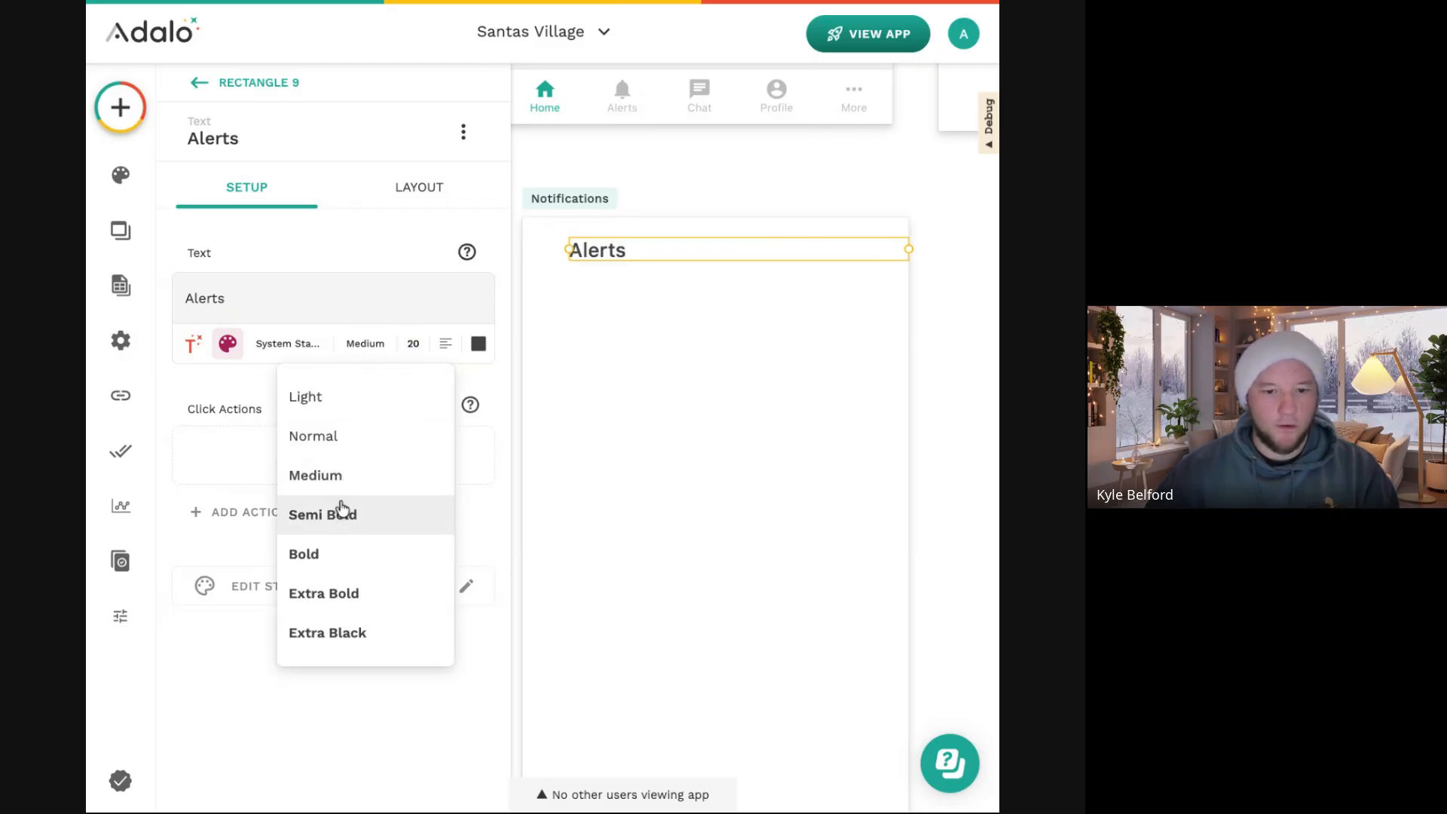
left_click(362, 478)
left_click(446, 344)
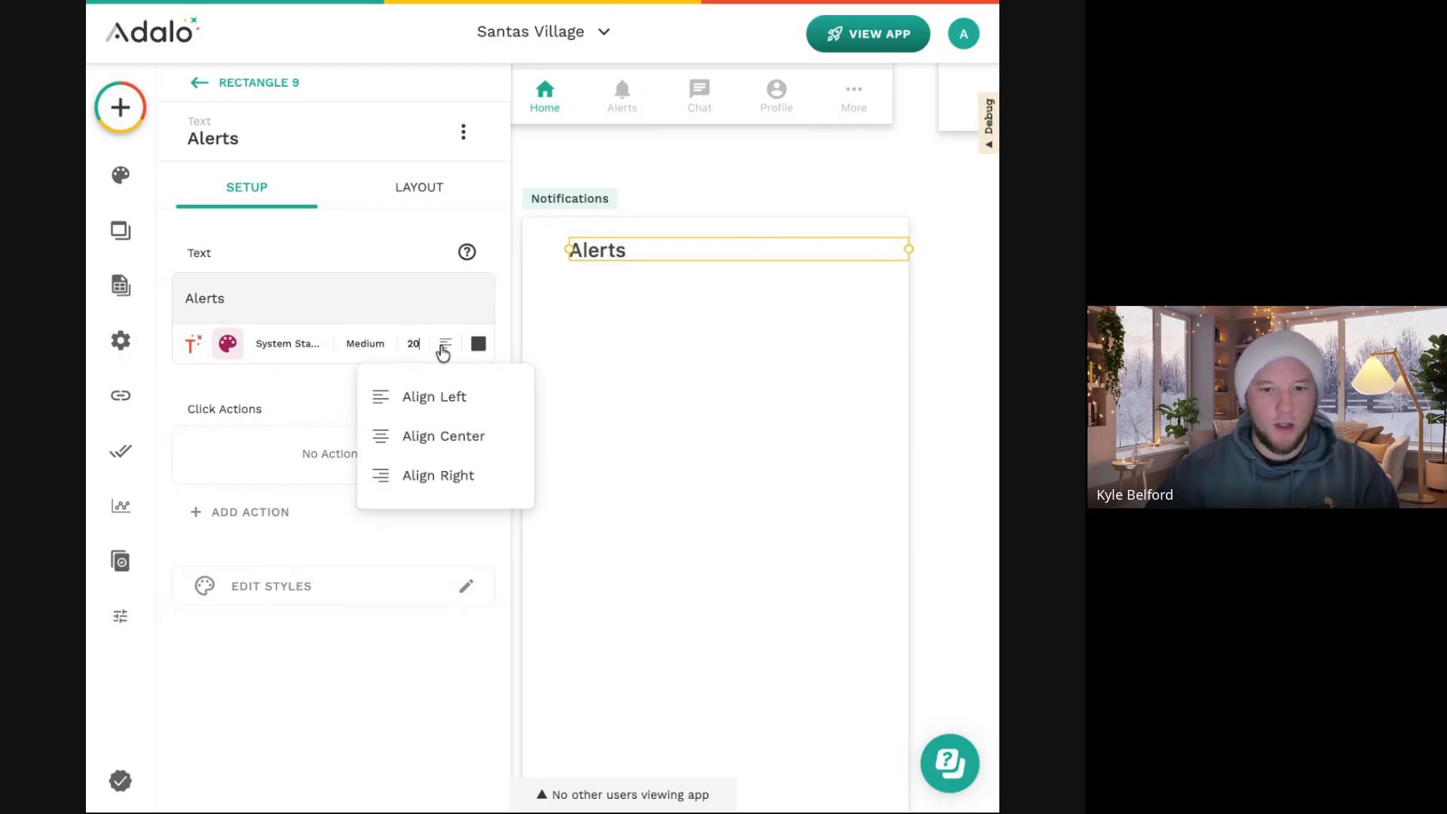
left_click(472, 442)
Align the Alerts title text horizontally to its parent header rectangle.
left_click(464, 132)
mouse_move(482, 268)
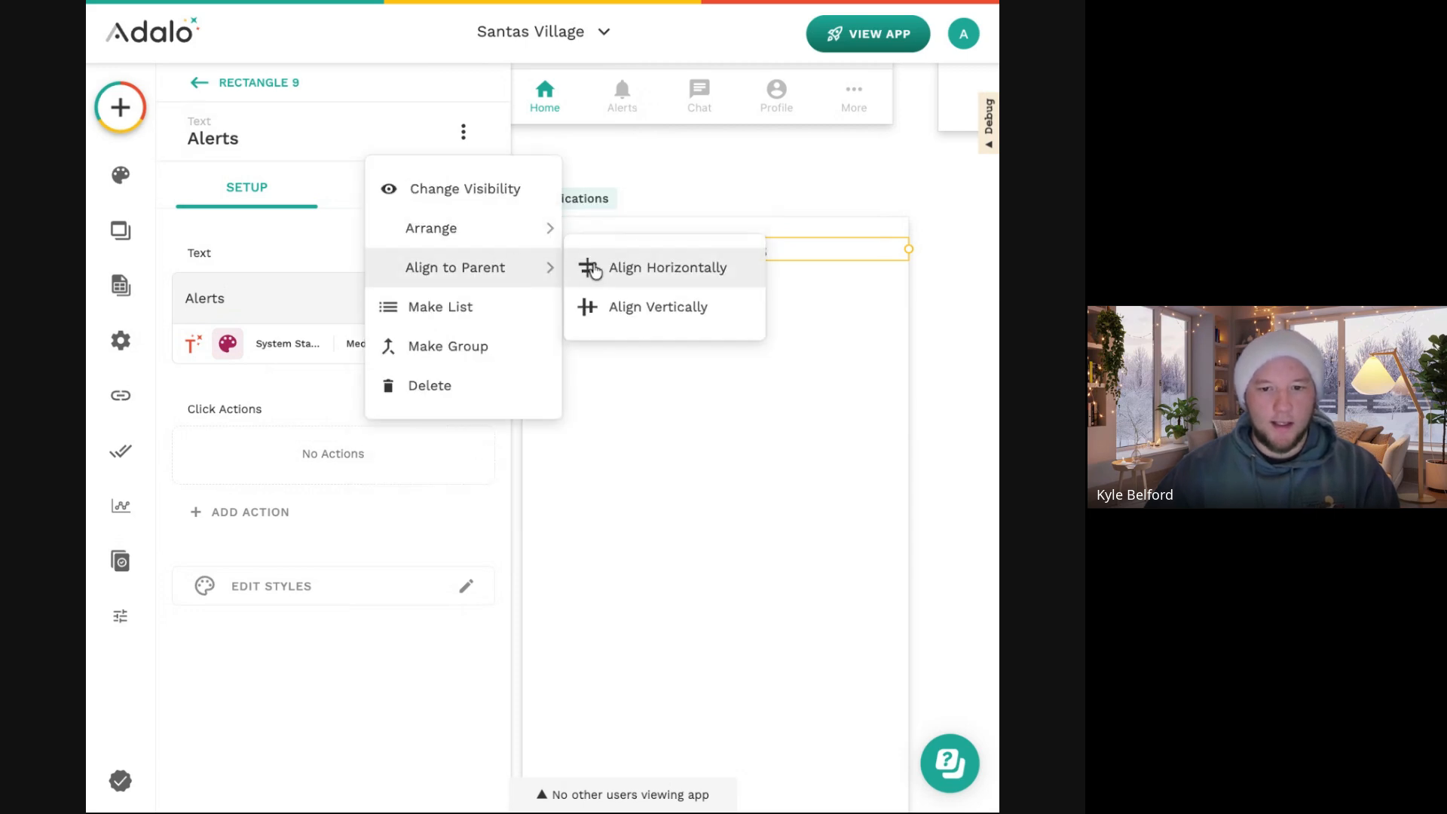
left_click(599, 269)
left_click(664, 362)
Shrink the Alerts text box to about half its width and align it horizontally to the header again.
left_click(686, 249)
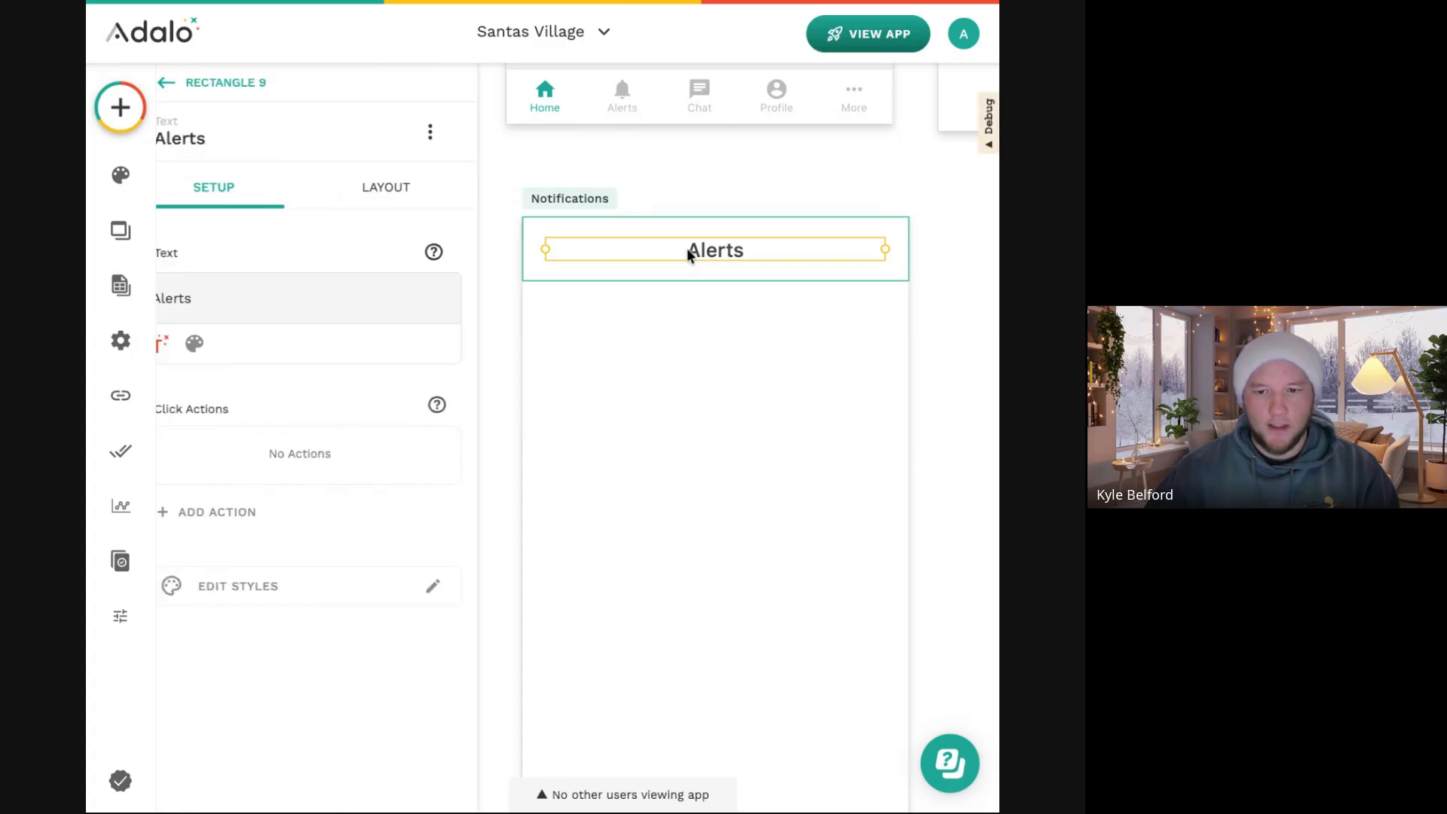
left_click_drag(885, 249, 717, 249)
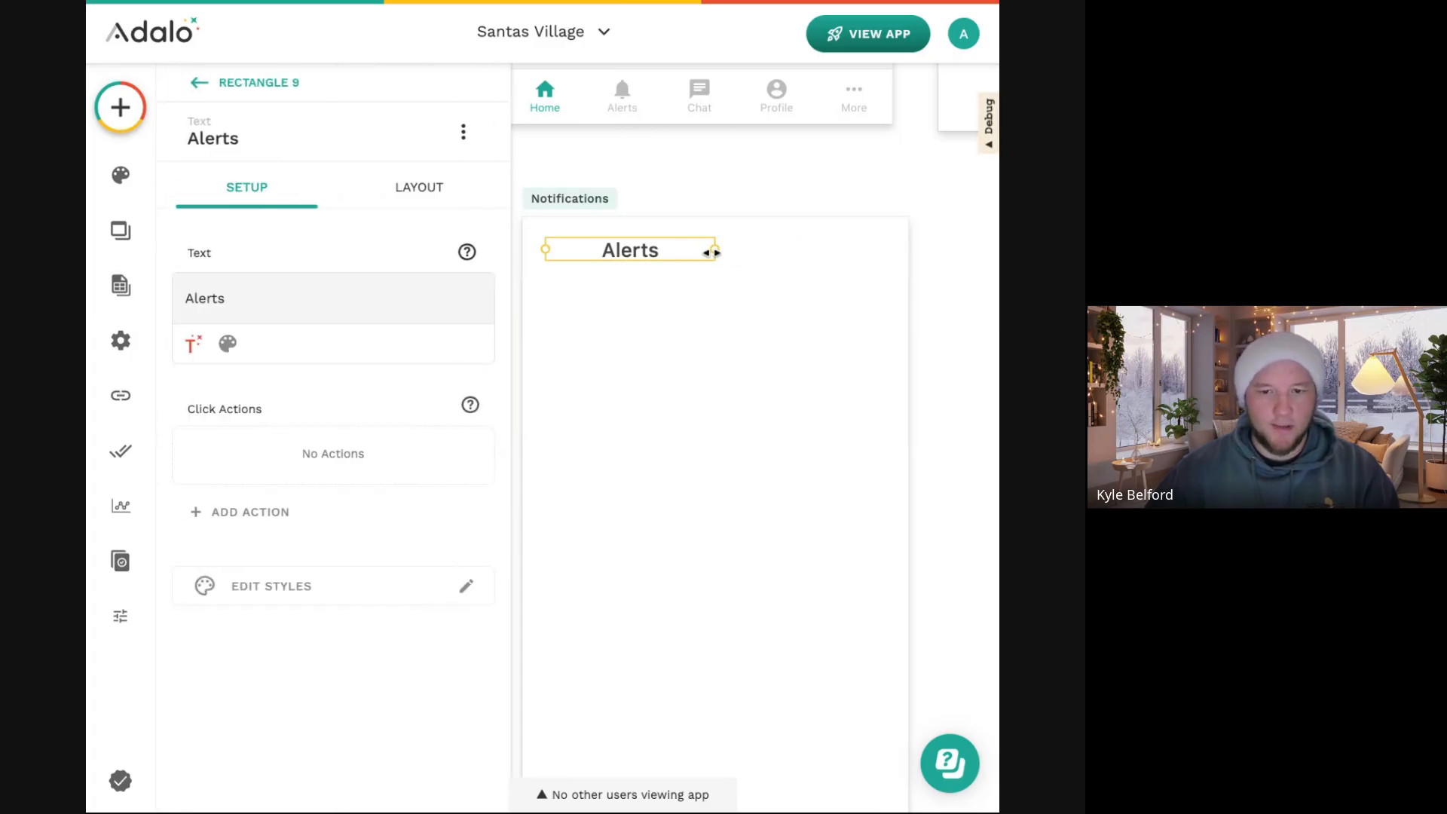
left_click(460, 132)
mouse_move(483, 265)
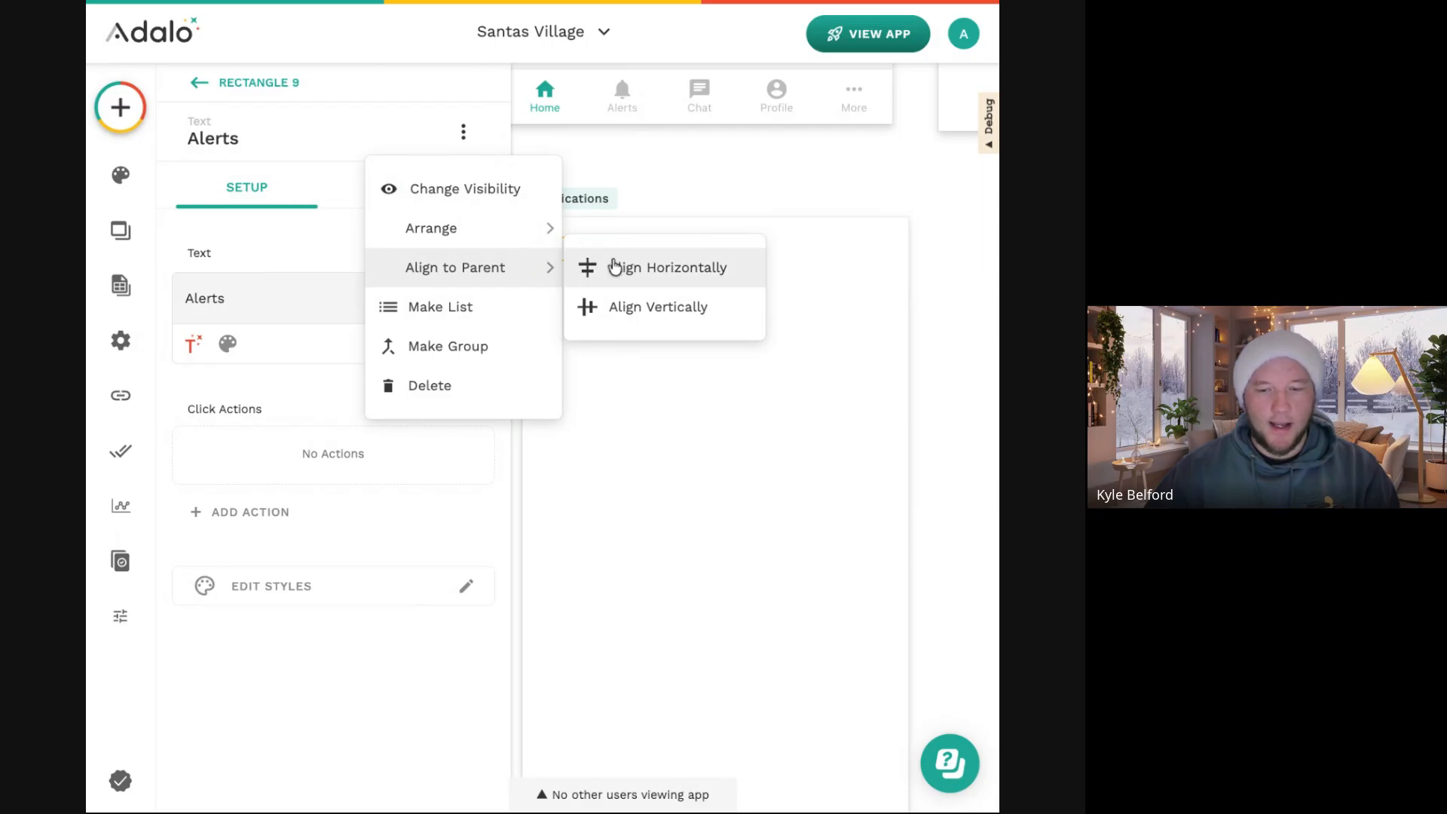
left_click(614, 265)
left_click(556, 296)
Add an icon component at the left end of the Notifications header and set it to arrow_back.
left_click(147, 128)
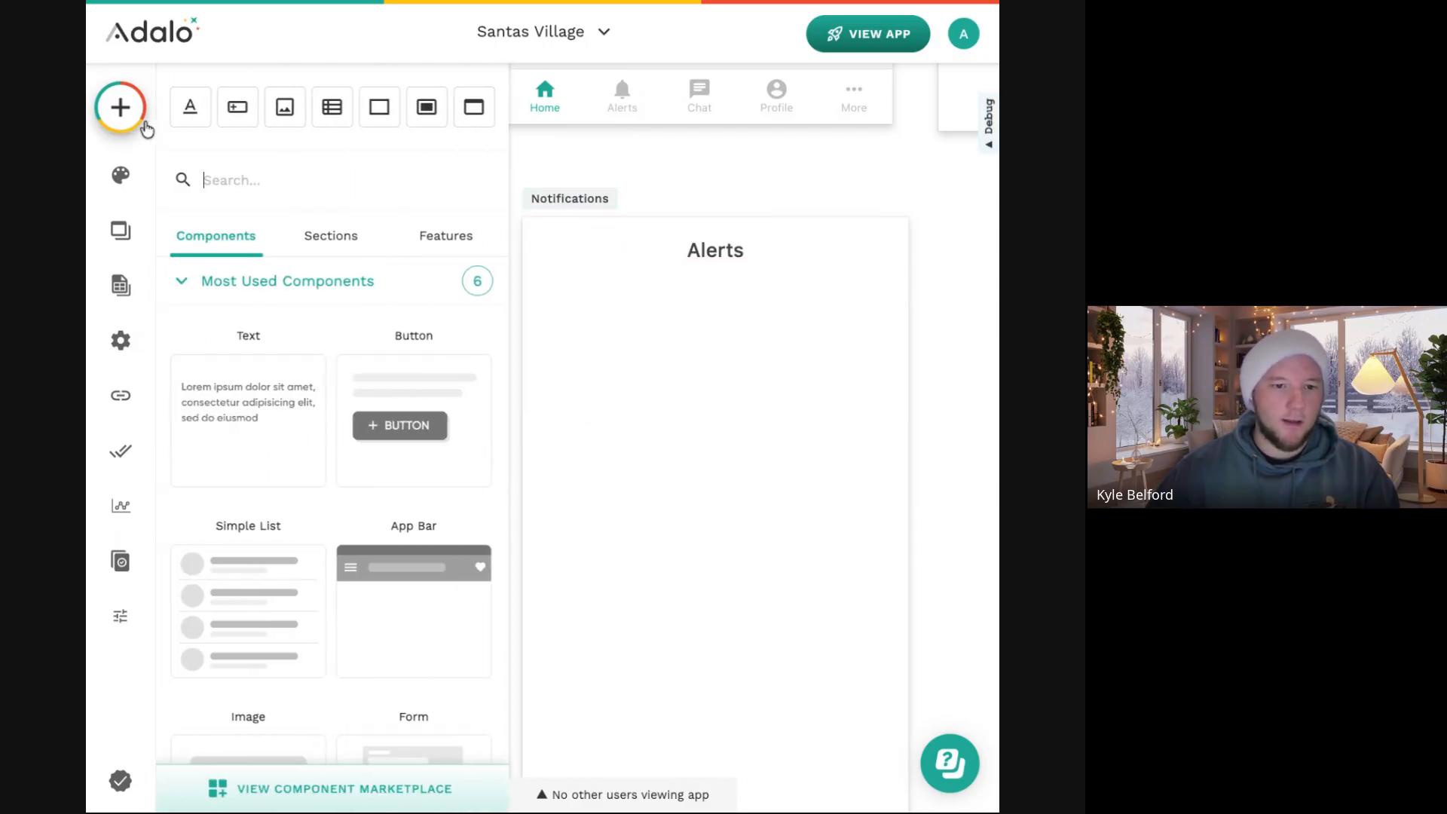
type("ic")
left_click_drag(250, 373, 551, 247)
left_click(302, 280)
type("bac")
left_click(242, 394)
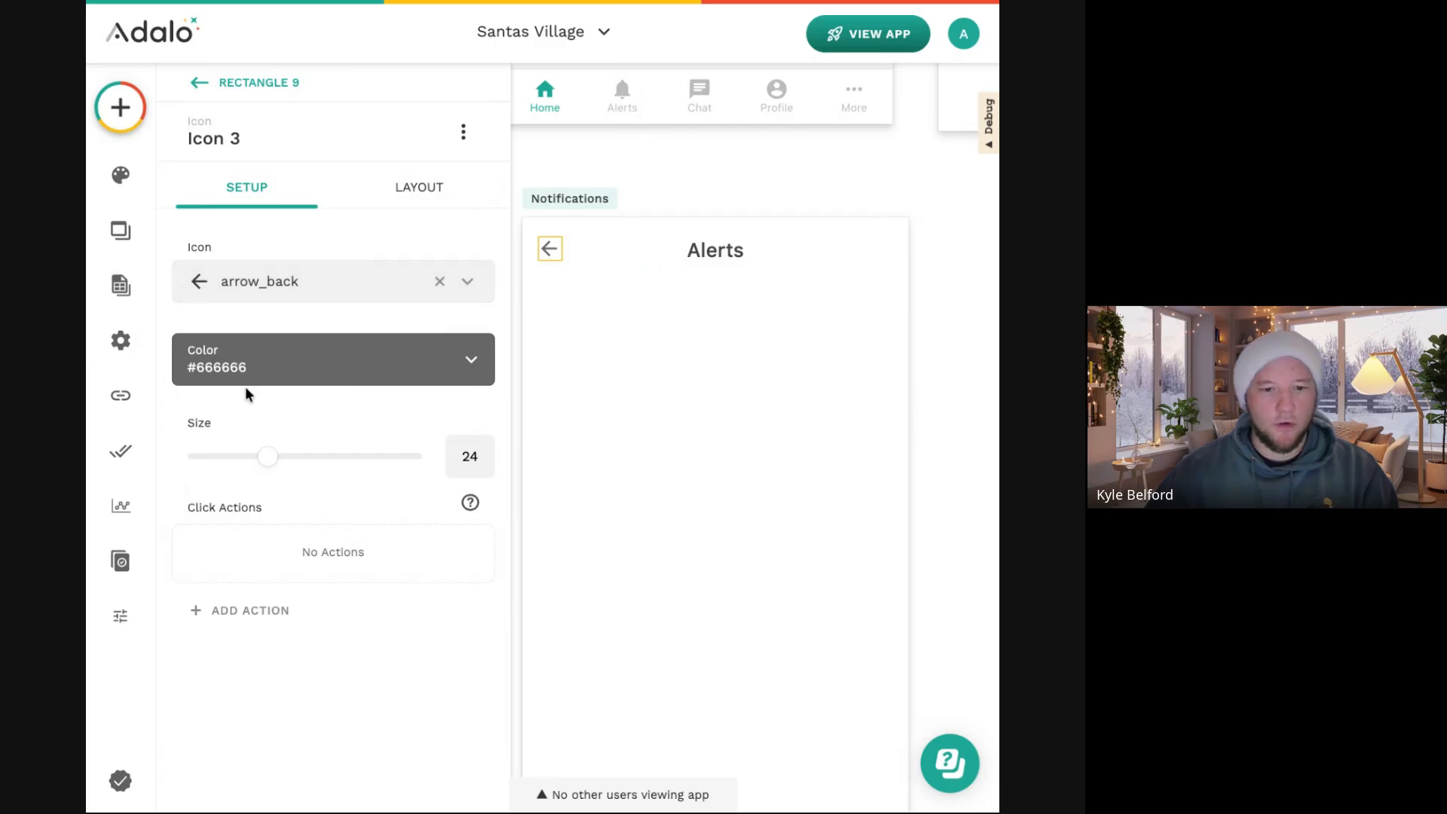
Set the back arrow icon's colour to black.
left_click(306, 365)
left_click(295, 650)
left_click(653, 435)
Widen the Alerts text box slightly and recentre it horizontally within the header.
left_click(701, 258)
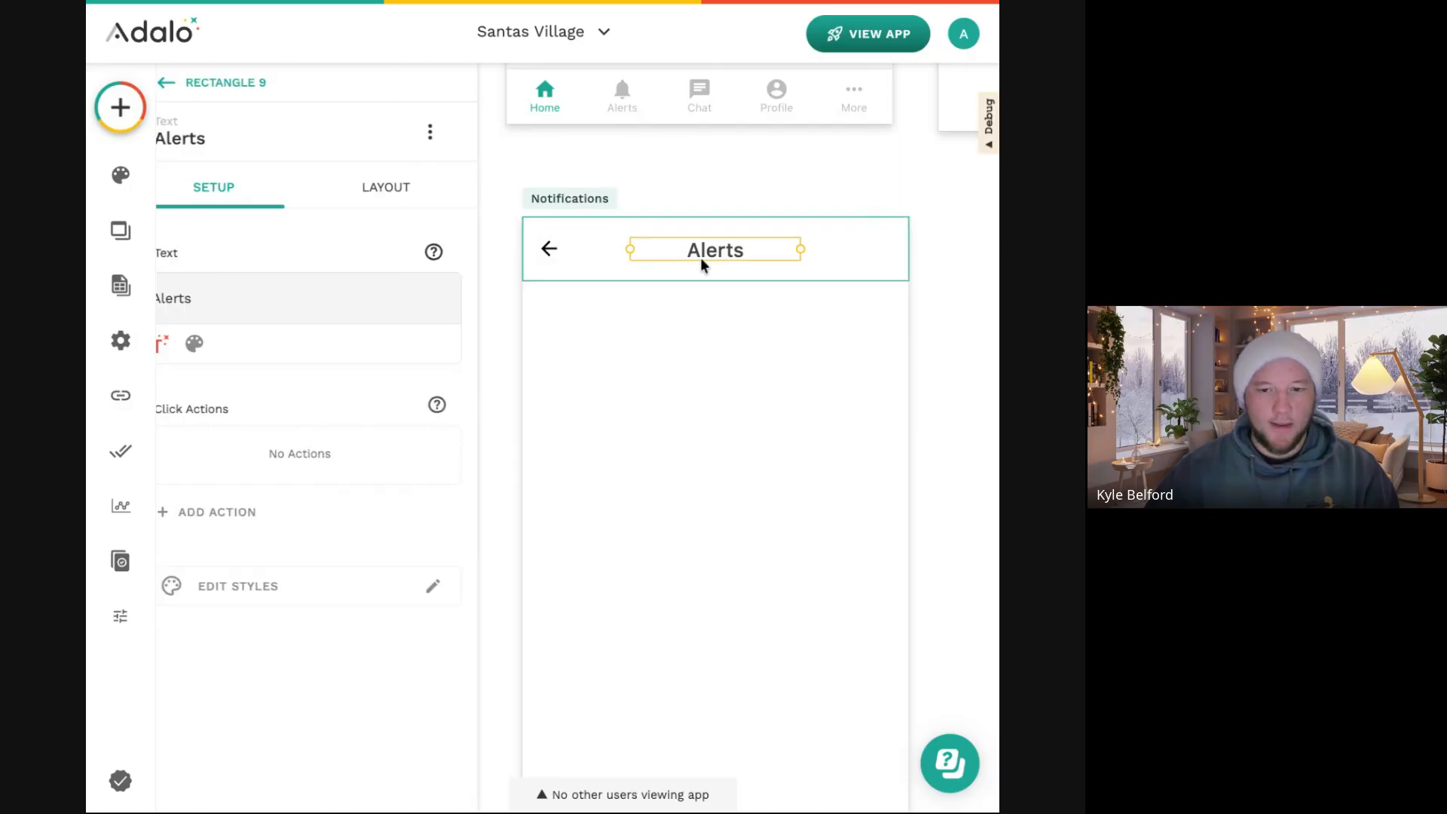
left_click_drag(630, 248, 616, 249)
left_click(464, 133)
mouse_move(495, 269)
left_click(603, 270)
left_click(629, 377)
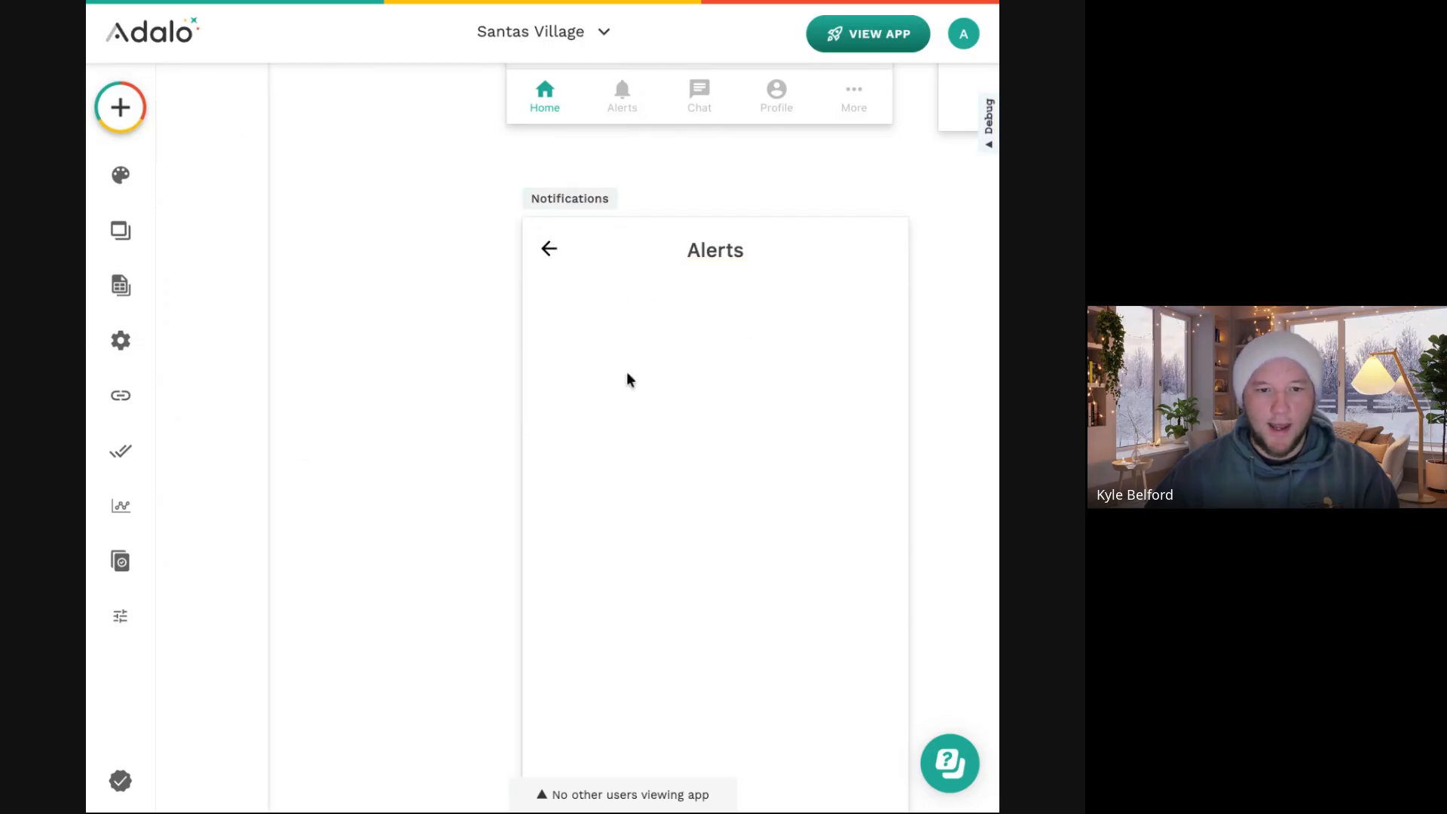
Add an icon component at the right end of the Notifications header and set it to the add symbol.
left_click(122, 111)
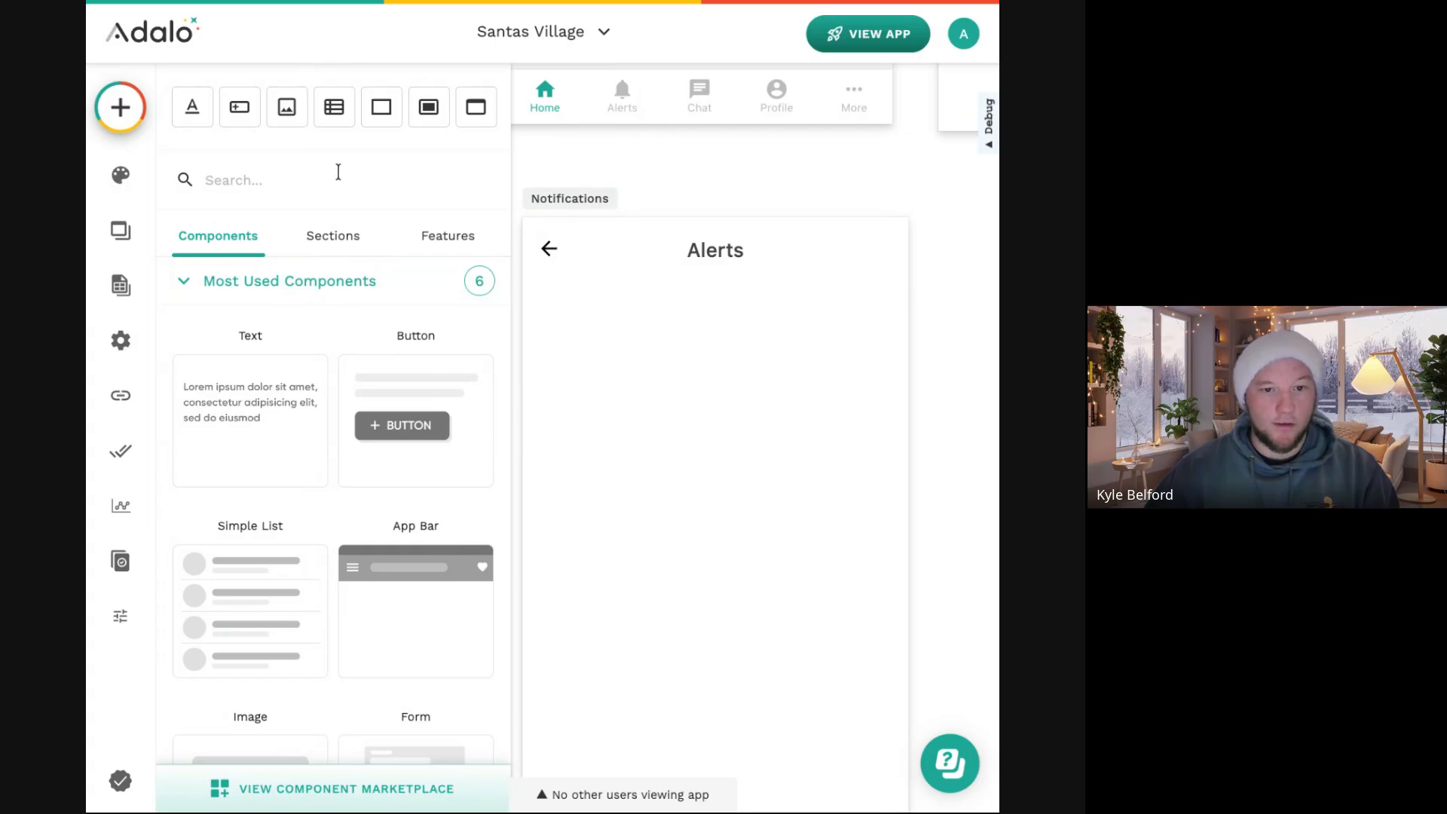
type("ic")
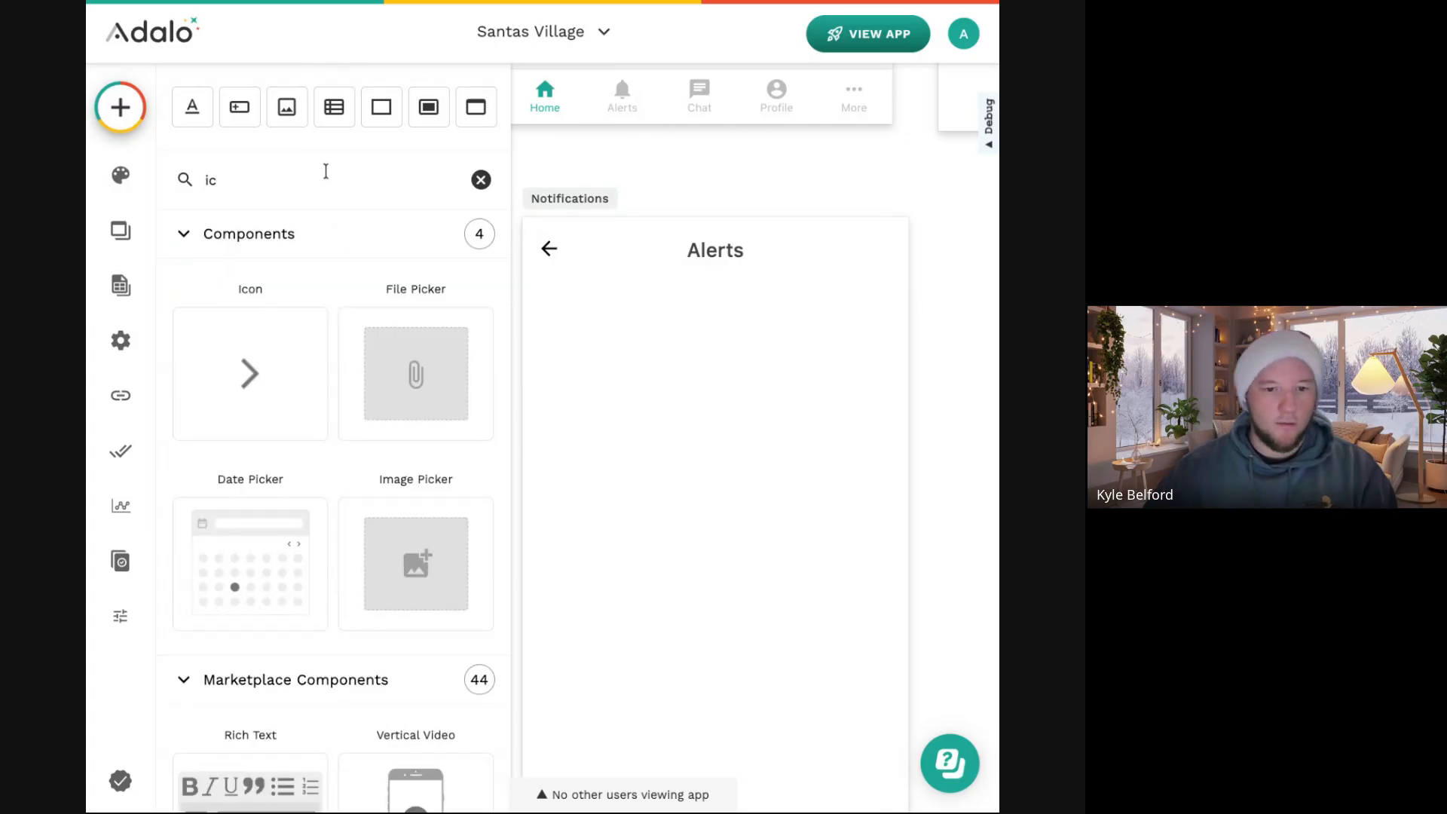
left_click_drag(274, 356, 876, 246)
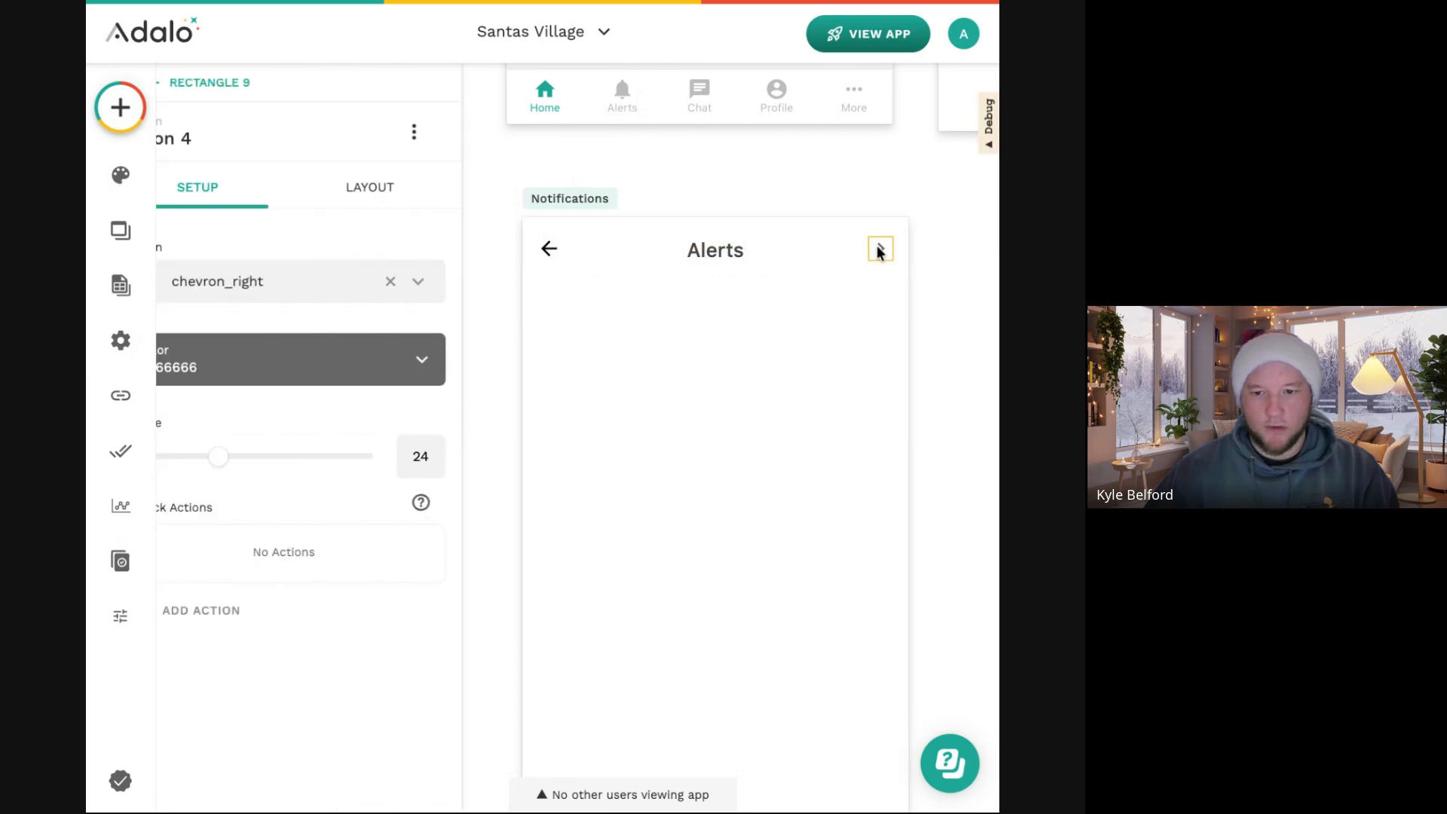
left_click(298, 301)
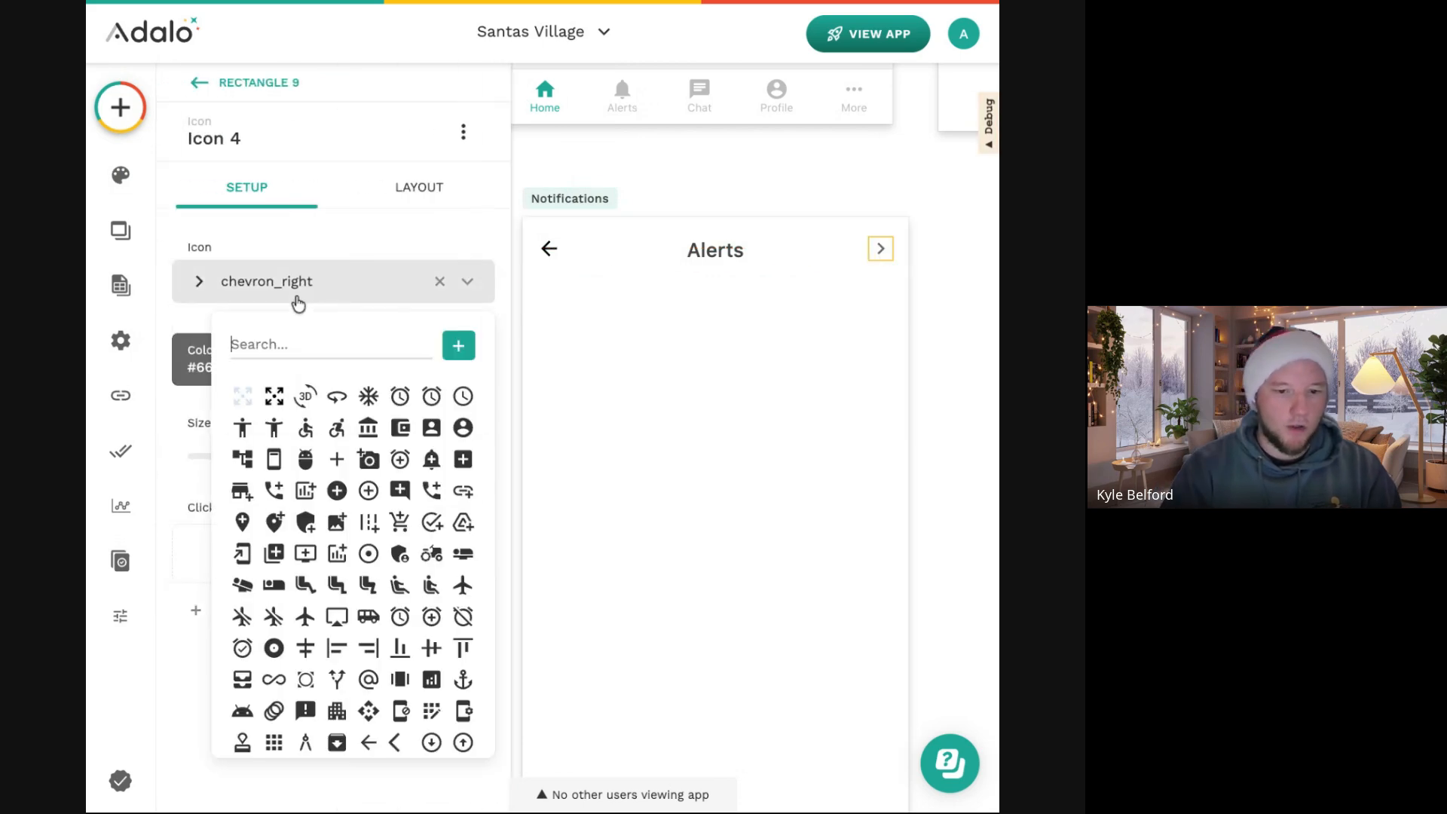
left_click(341, 463)
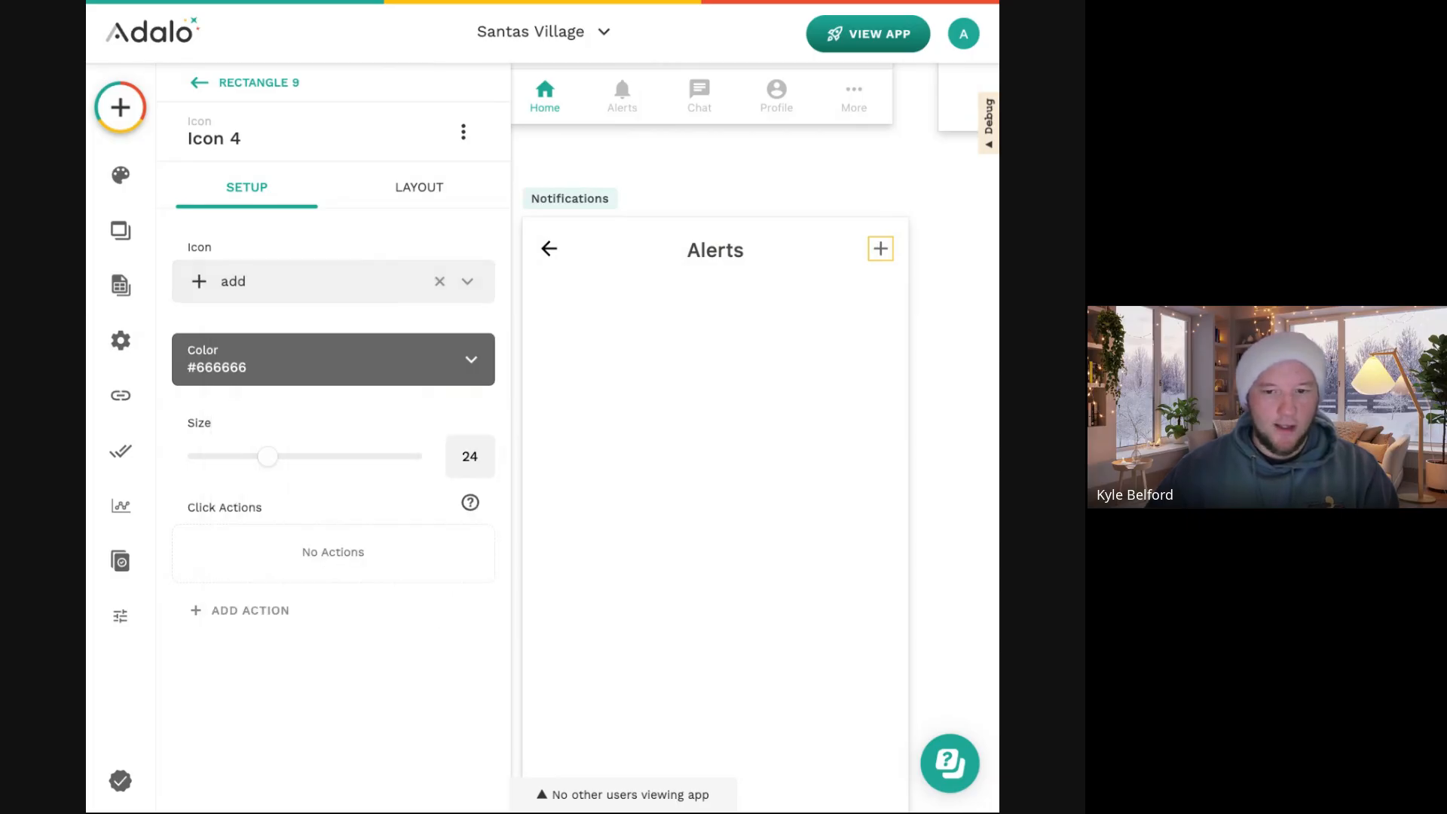
Set the add icon's colour to black (#000000).
left_click(310, 374)
left_click(297, 650)
left_click(696, 466)
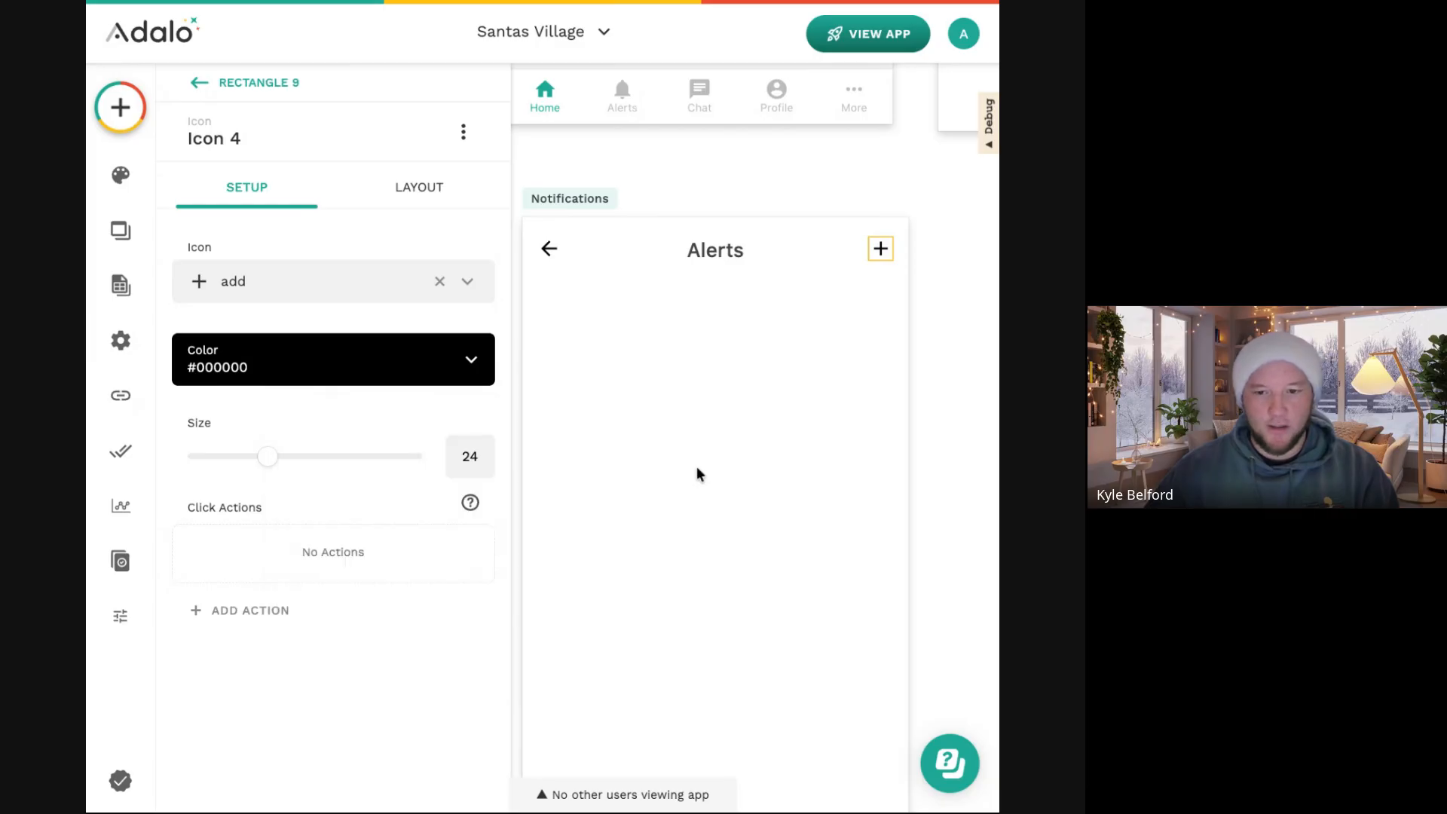
left_click(704, 441)
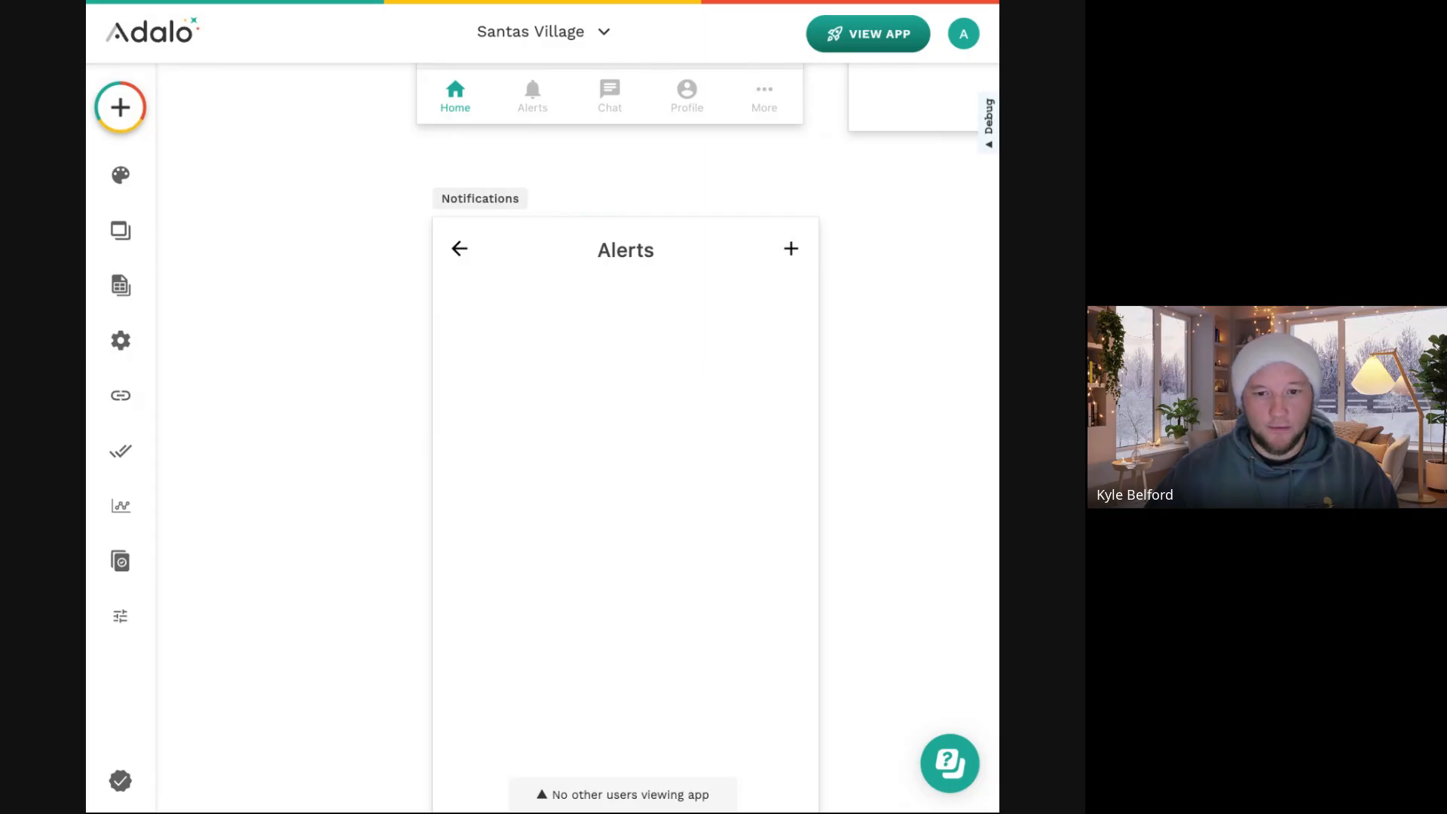
Add a True / False property named Admin to the Users database collection and save it.
scroll(704, 427, "down", 3)
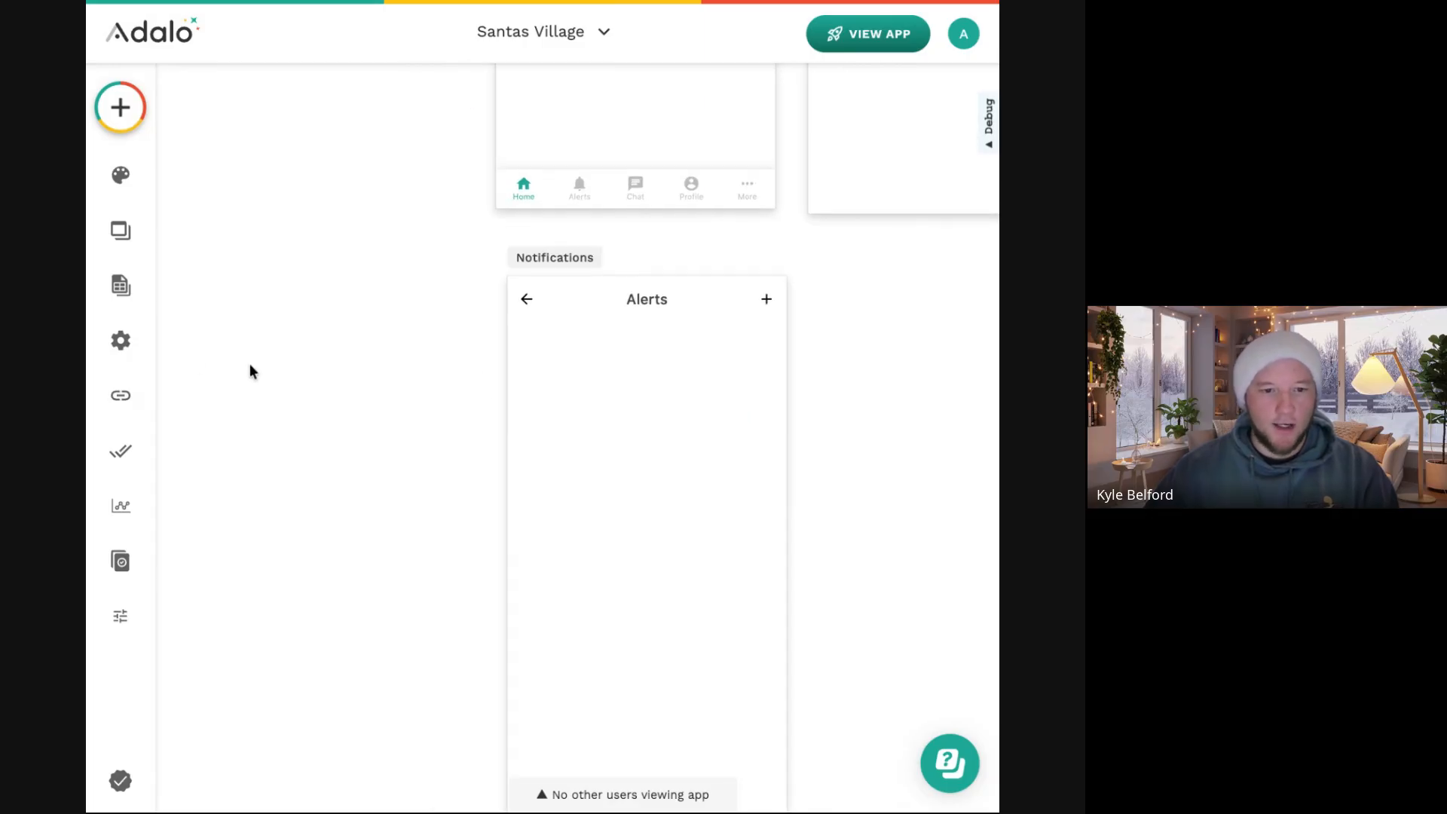
left_click(120, 301)
left_click(233, 289)
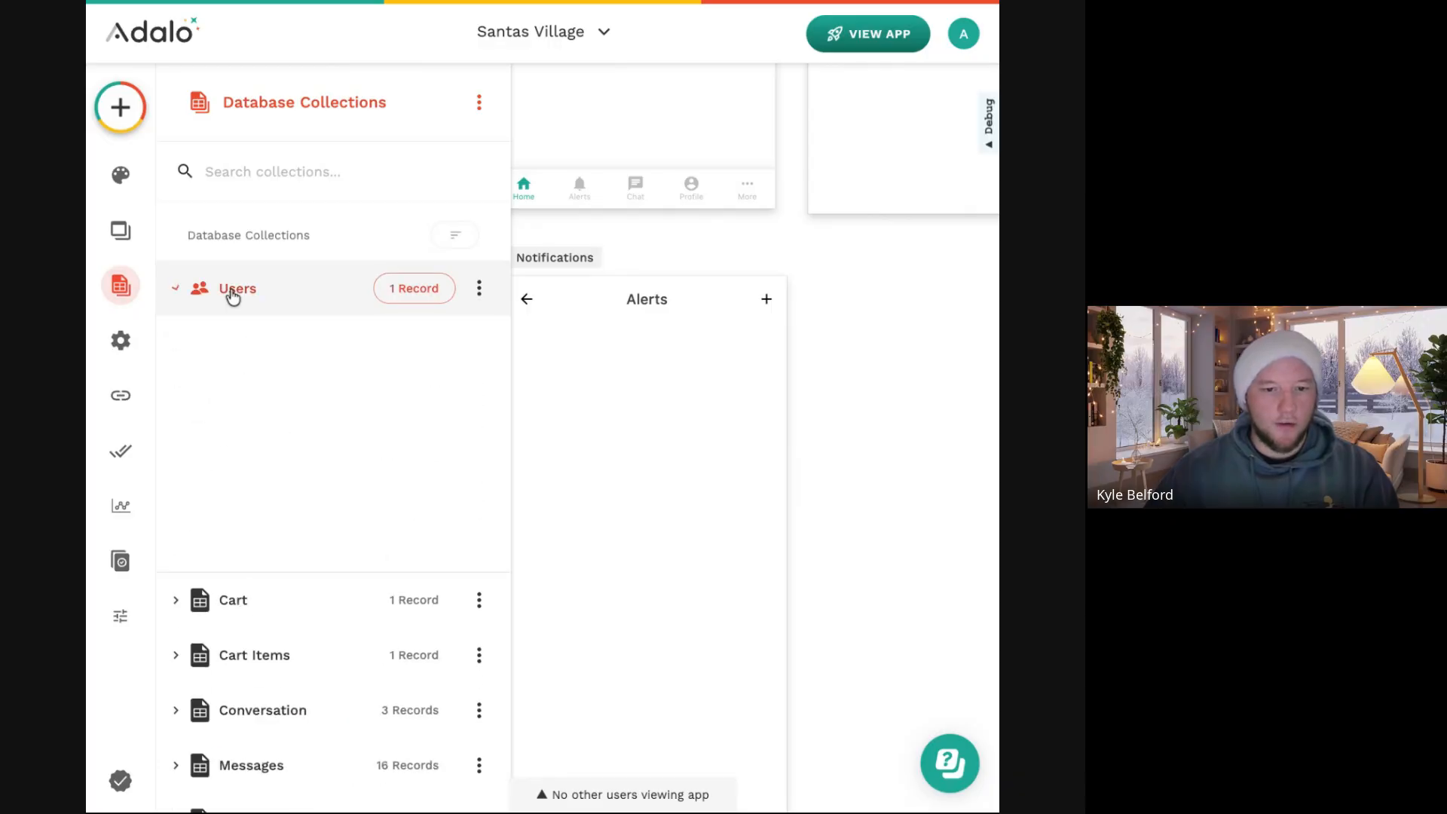
scroll(273, 512, "down", 2)
left_click(278, 624)
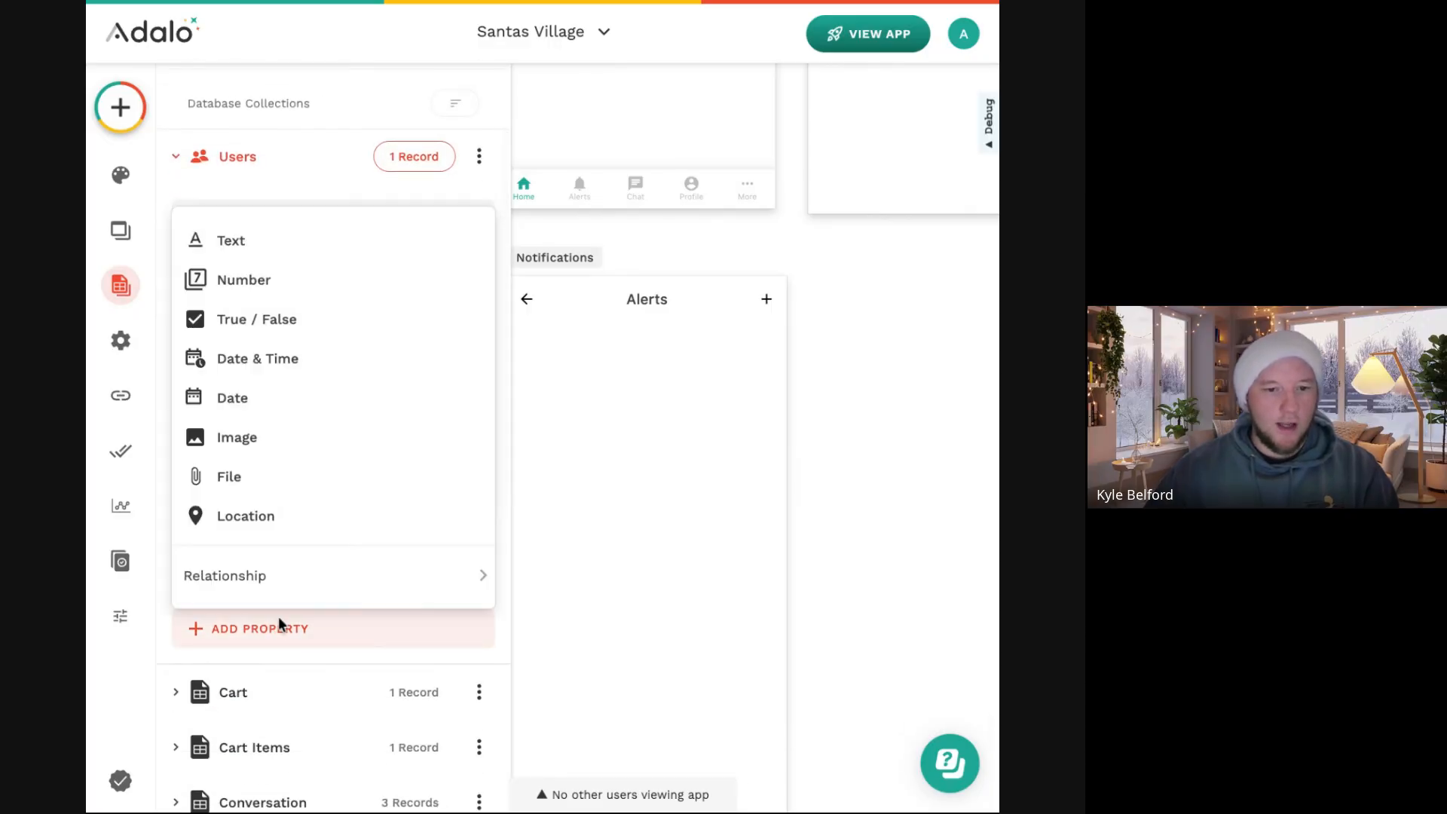
left_click(285, 334)
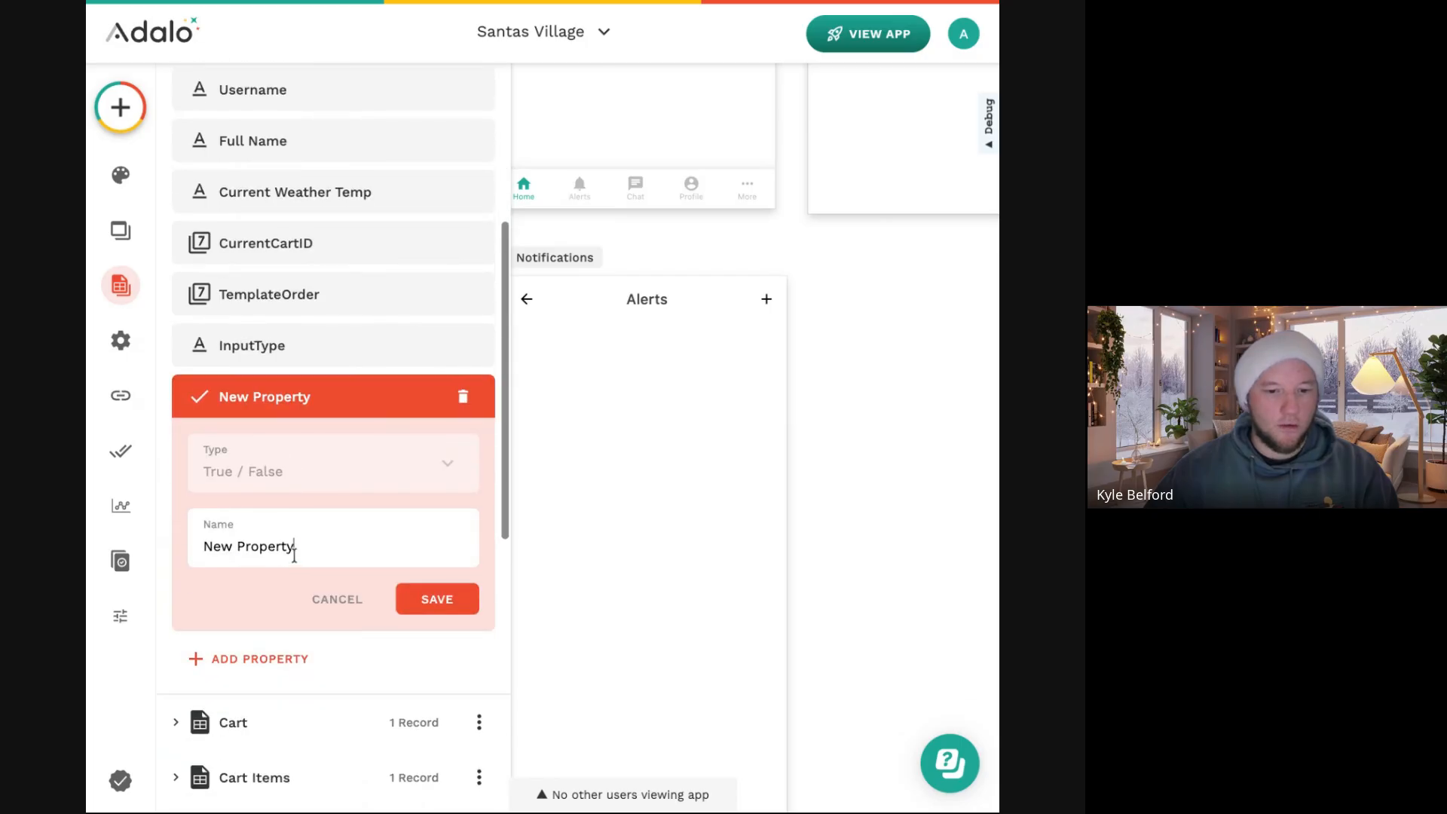
triple_click(294, 555)
type("Ad")
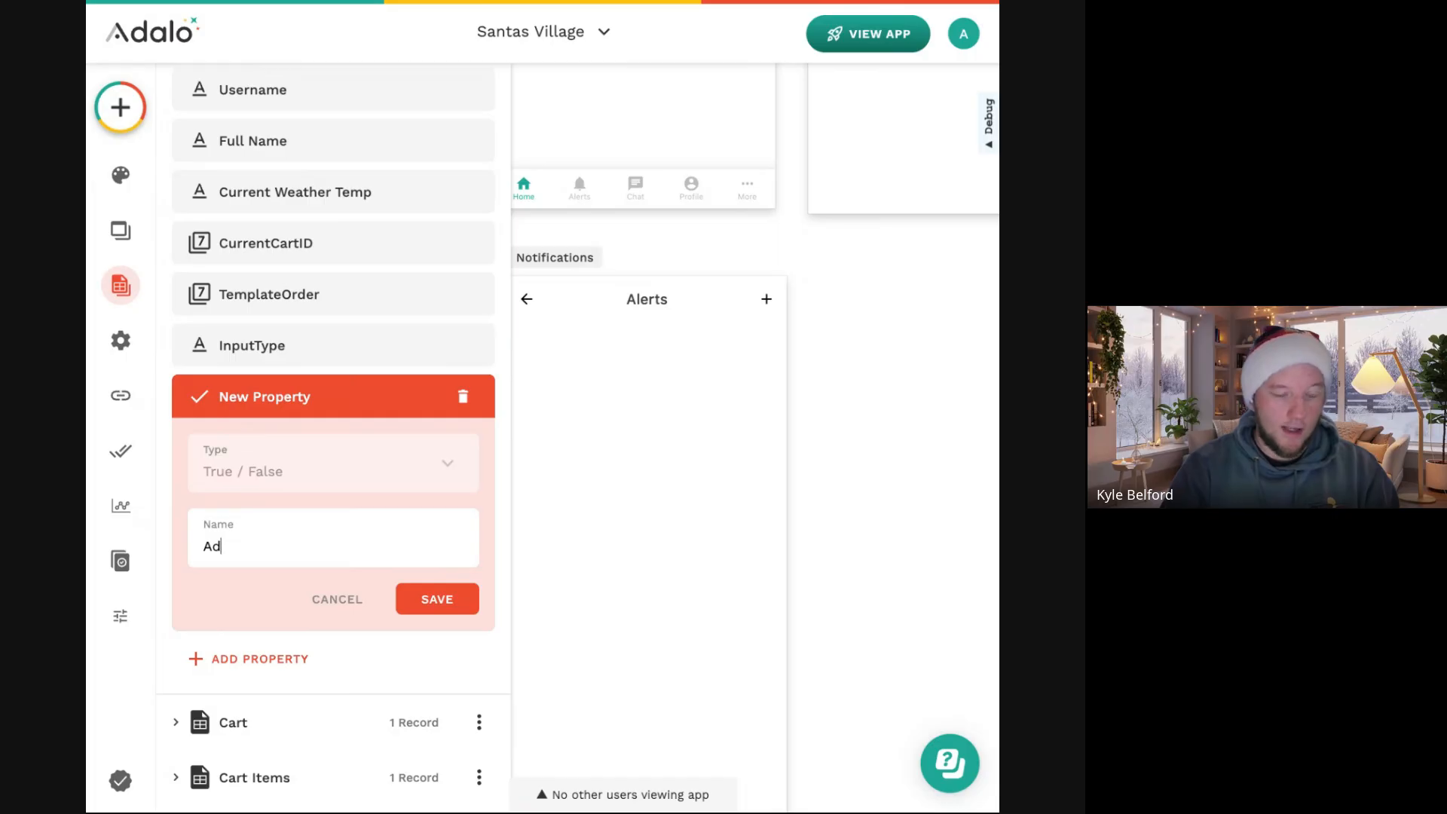
type("amn")
left_click(434, 601)
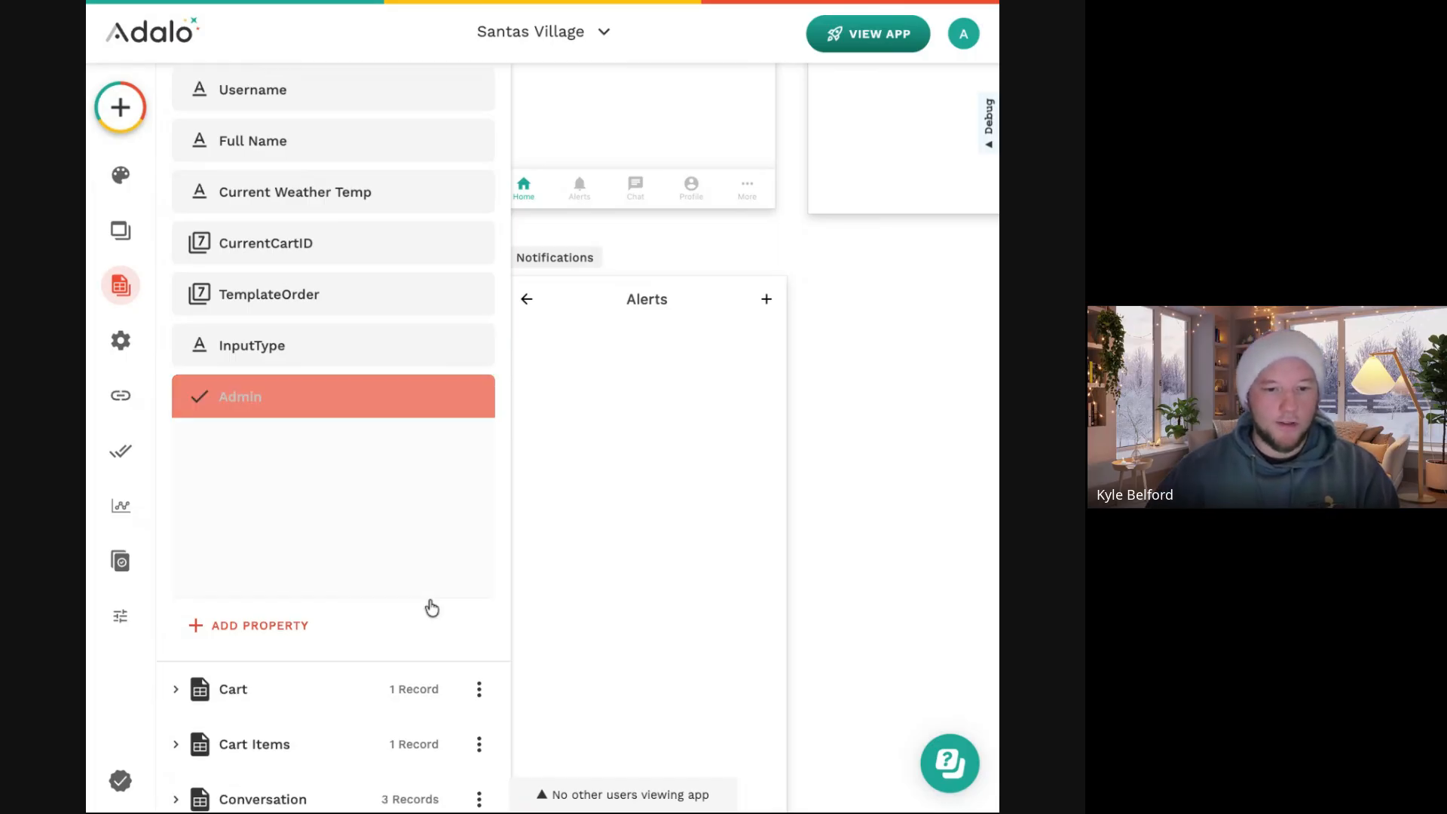
Rename the header's plus icon to Add Alert.
left_click(767, 300)
left_click(768, 300)
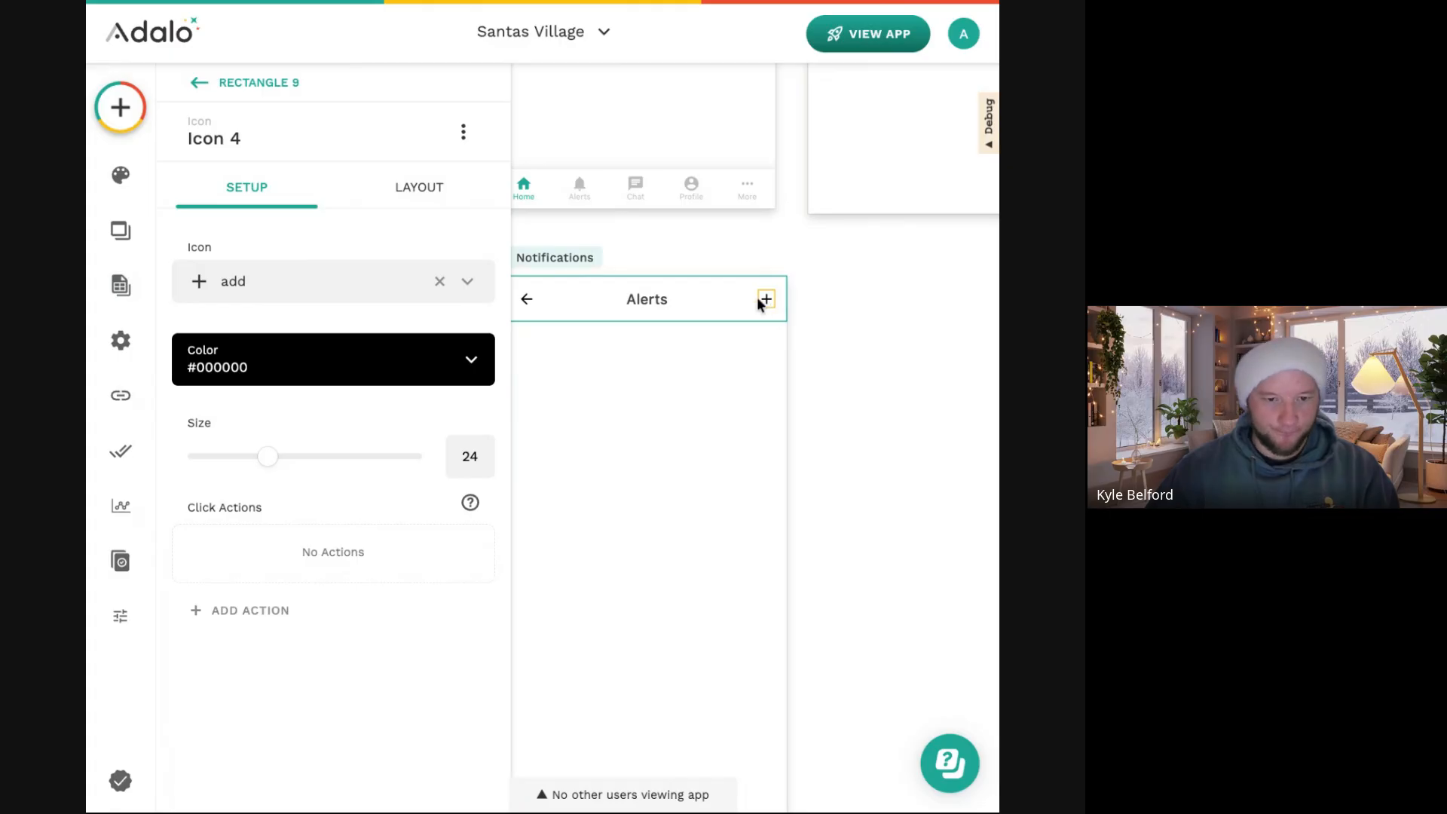
left_click(256, 136)
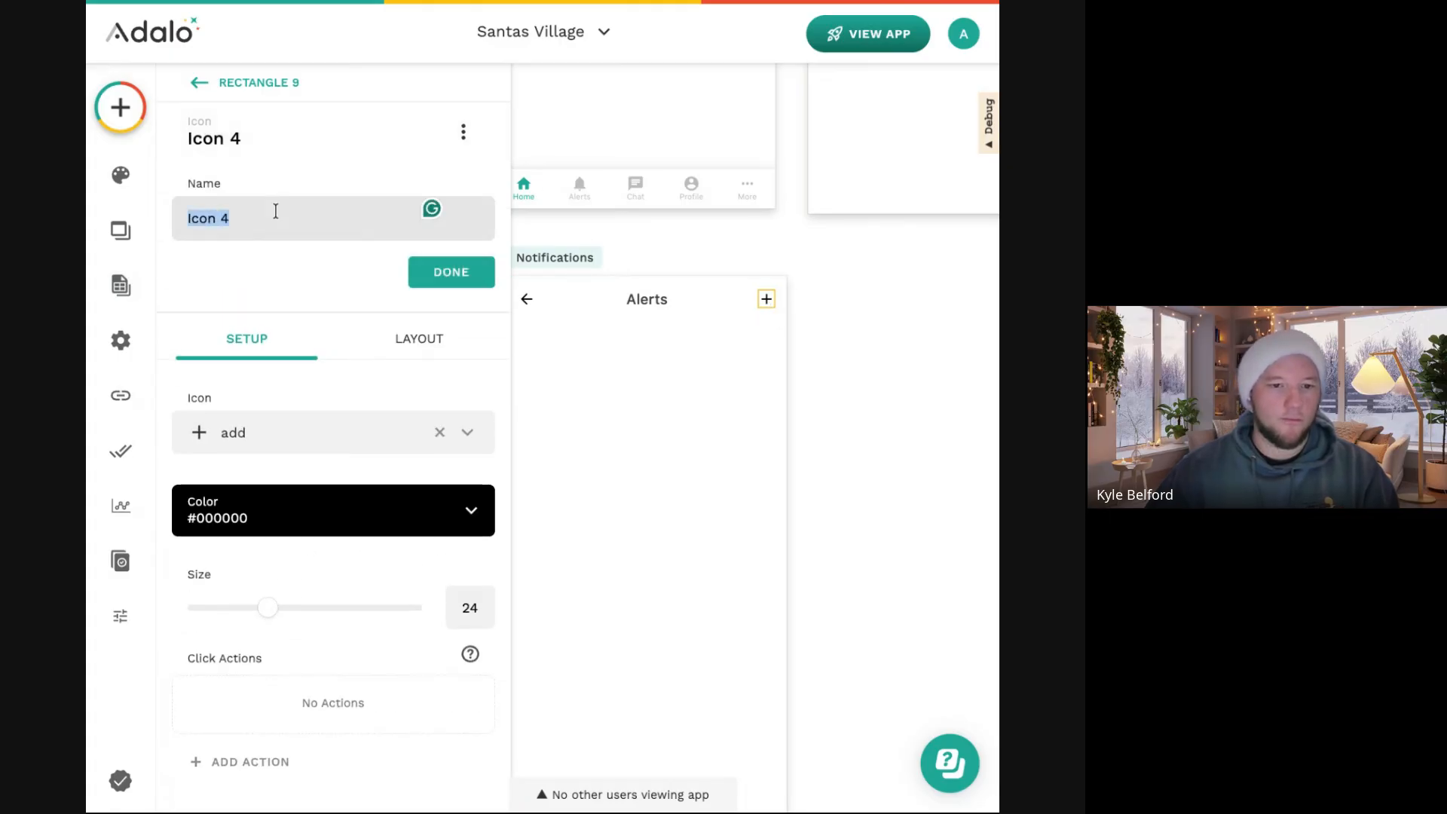
type("Add ")
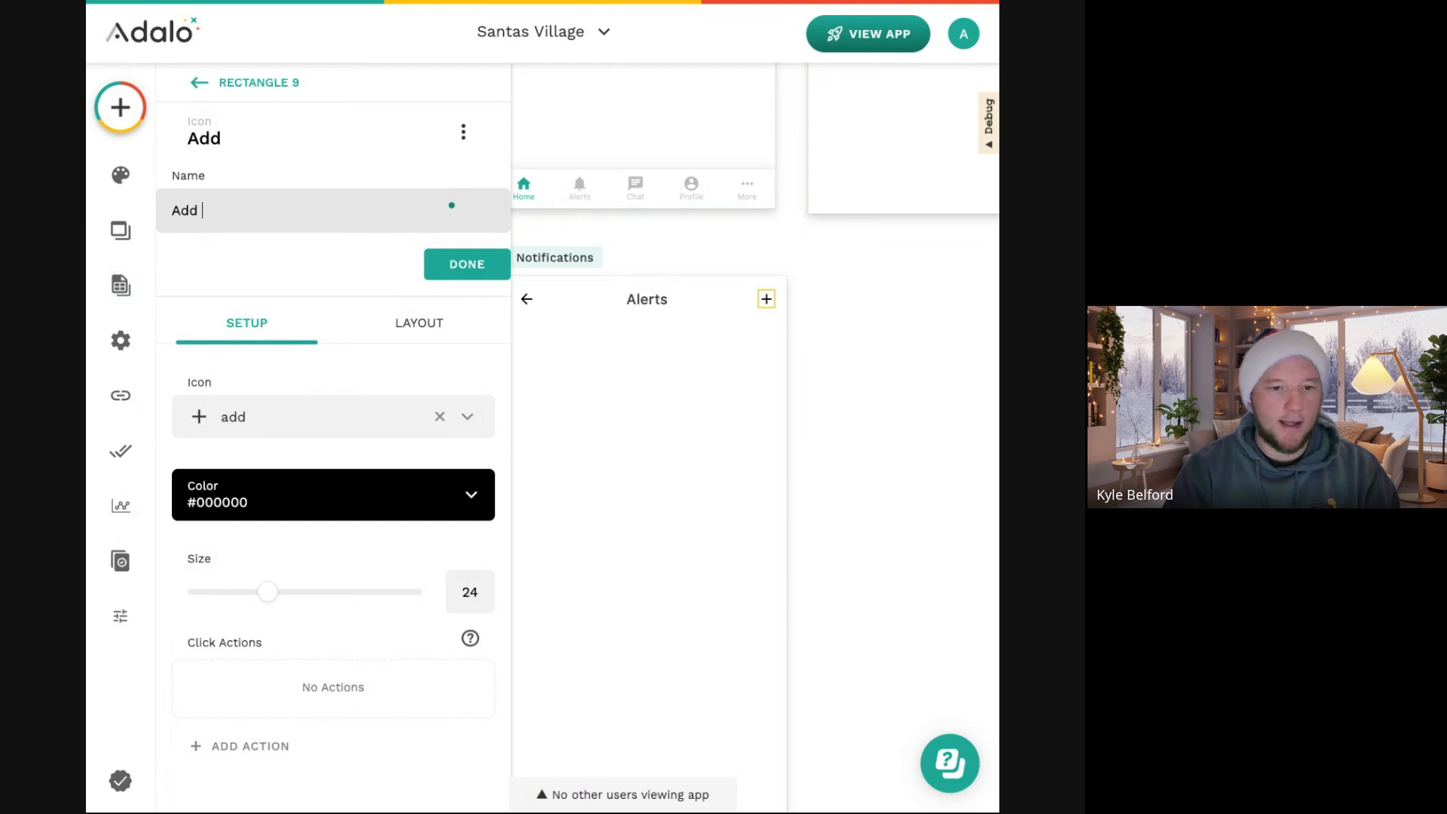
type("No")
key("BackSpace")
type("Alert")
left_click(467, 264)
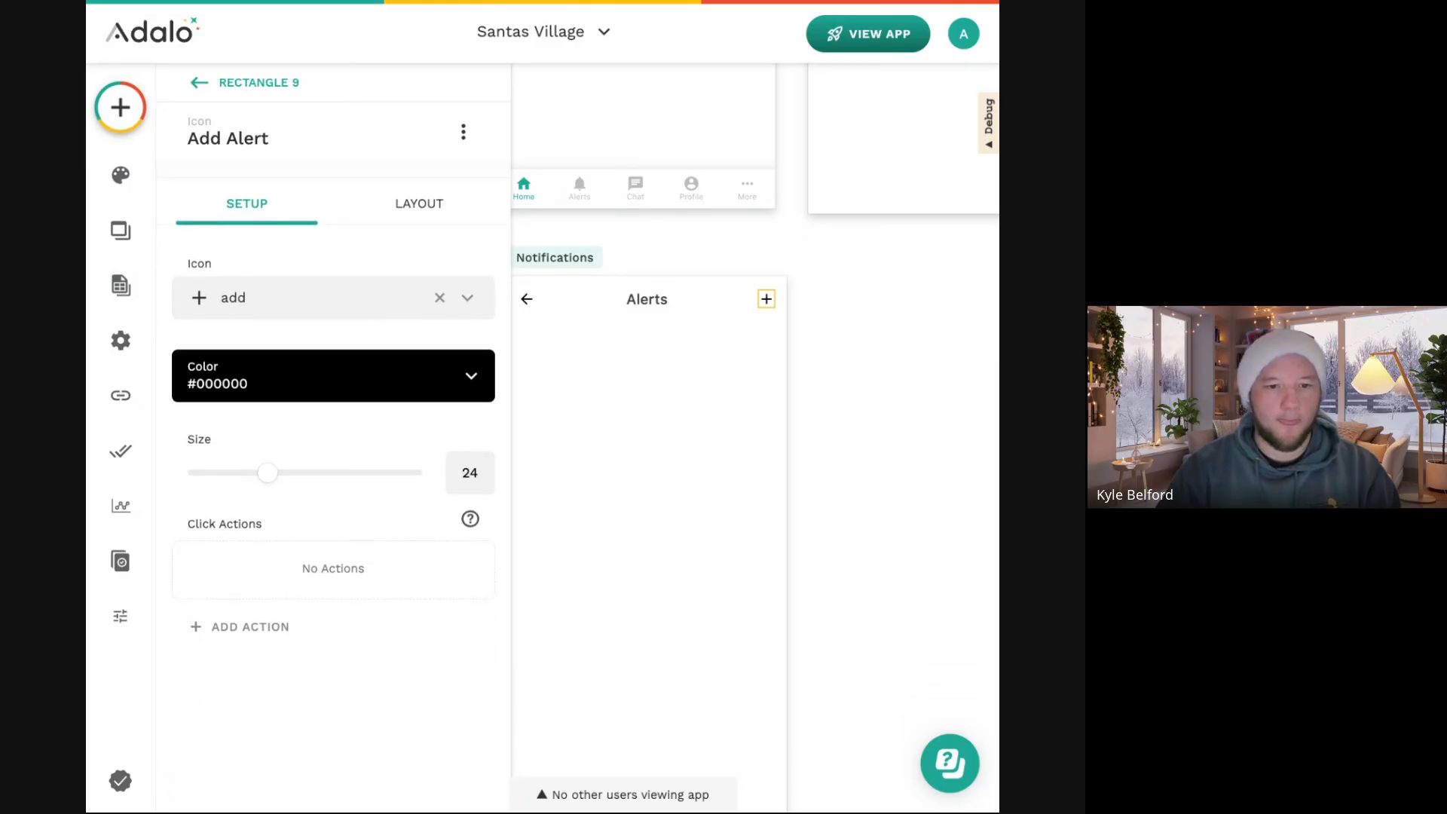
Make the Add Alert icon Sometimes Visible, on the condition that Logged In User > Admin is true.
left_click(465, 134)
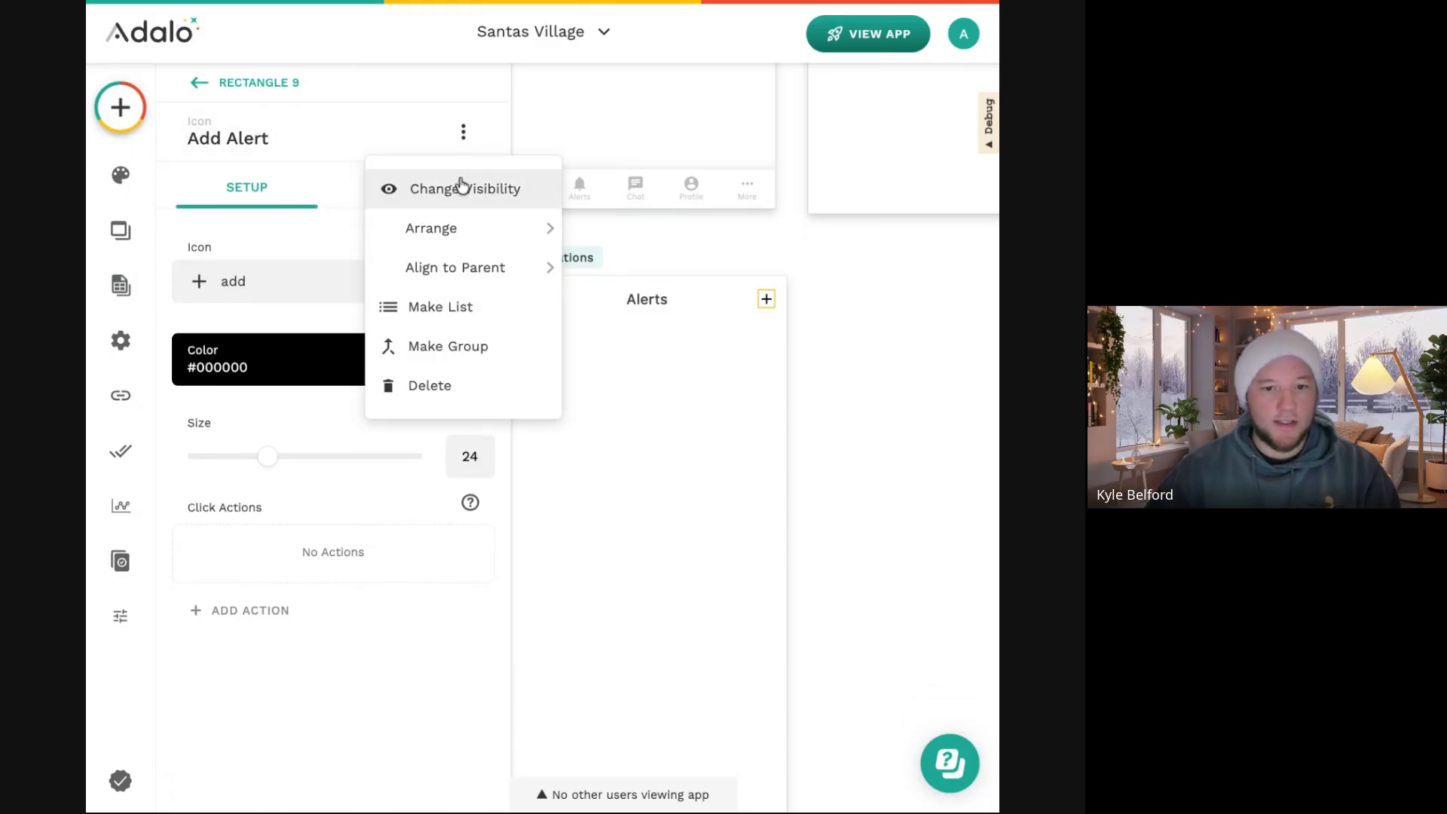
left_click(463, 187)
left_click(386, 240)
left_click(354, 318)
left_click(351, 306)
mouse_move(452, 356)
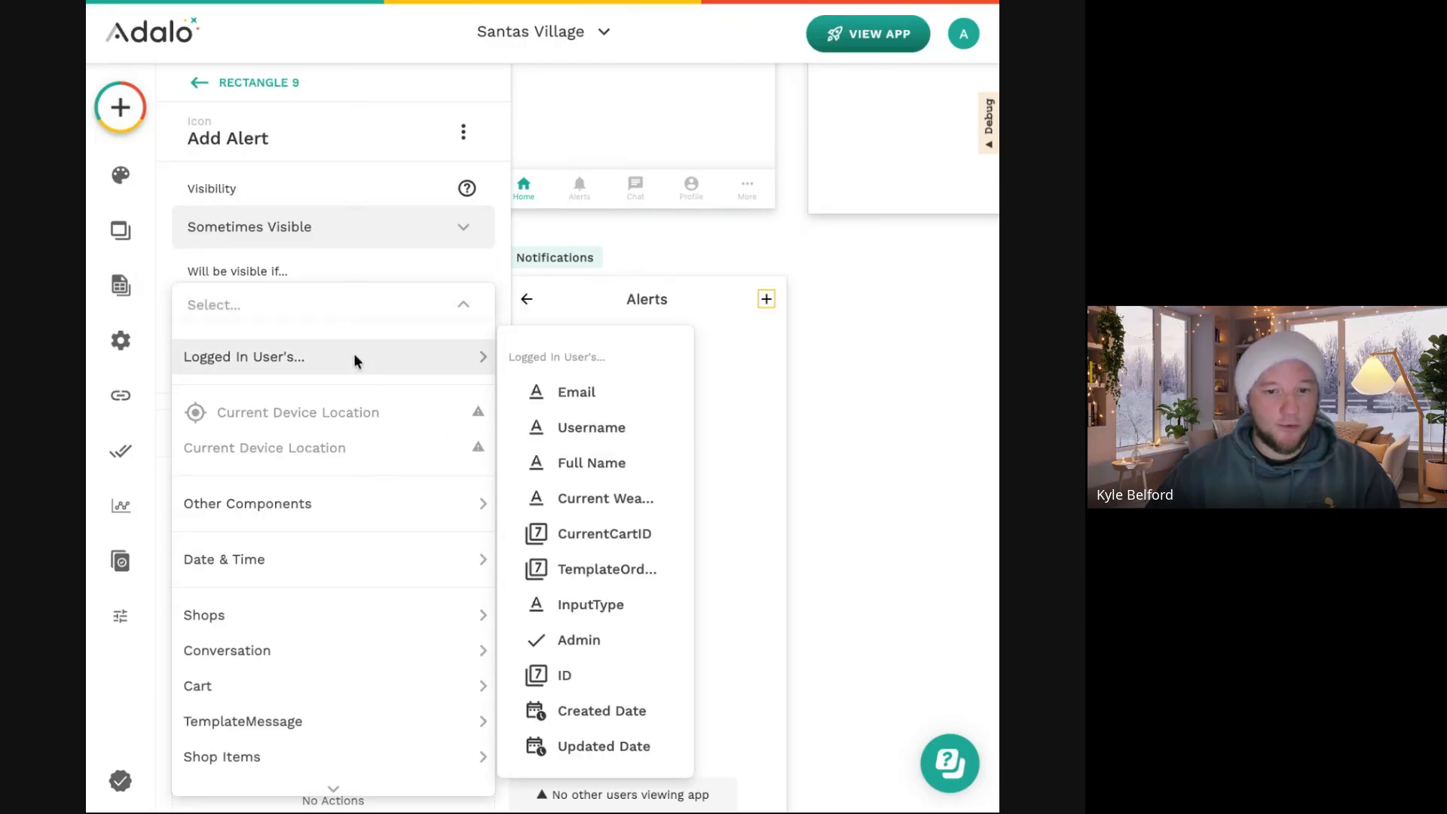
left_click(624, 642)
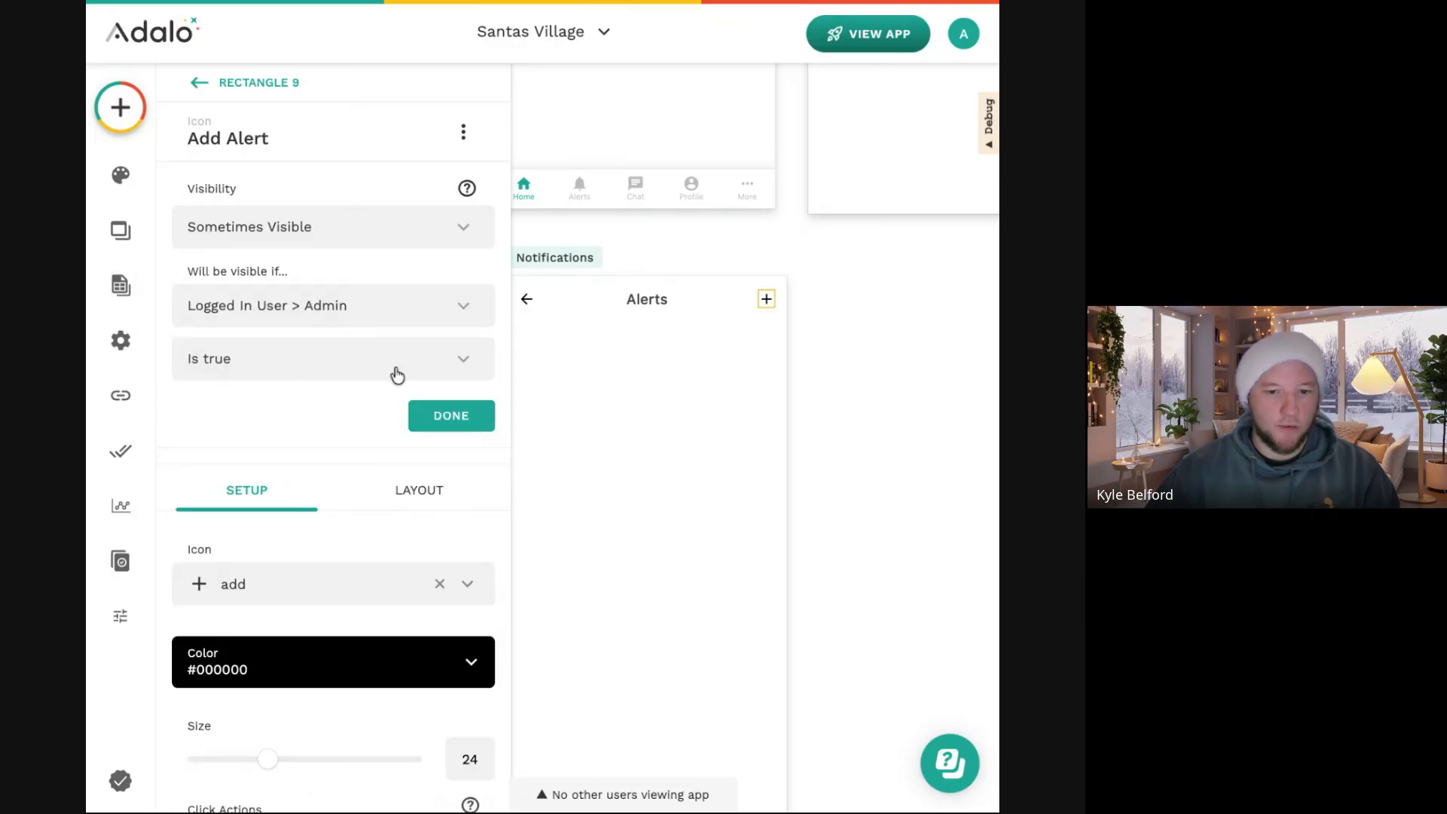
left_click(453, 416)
left_click(614, 437)
Remove the Add Alert icon's visibility condition by making it always visible.
scroll(612, 423, "down", 3)
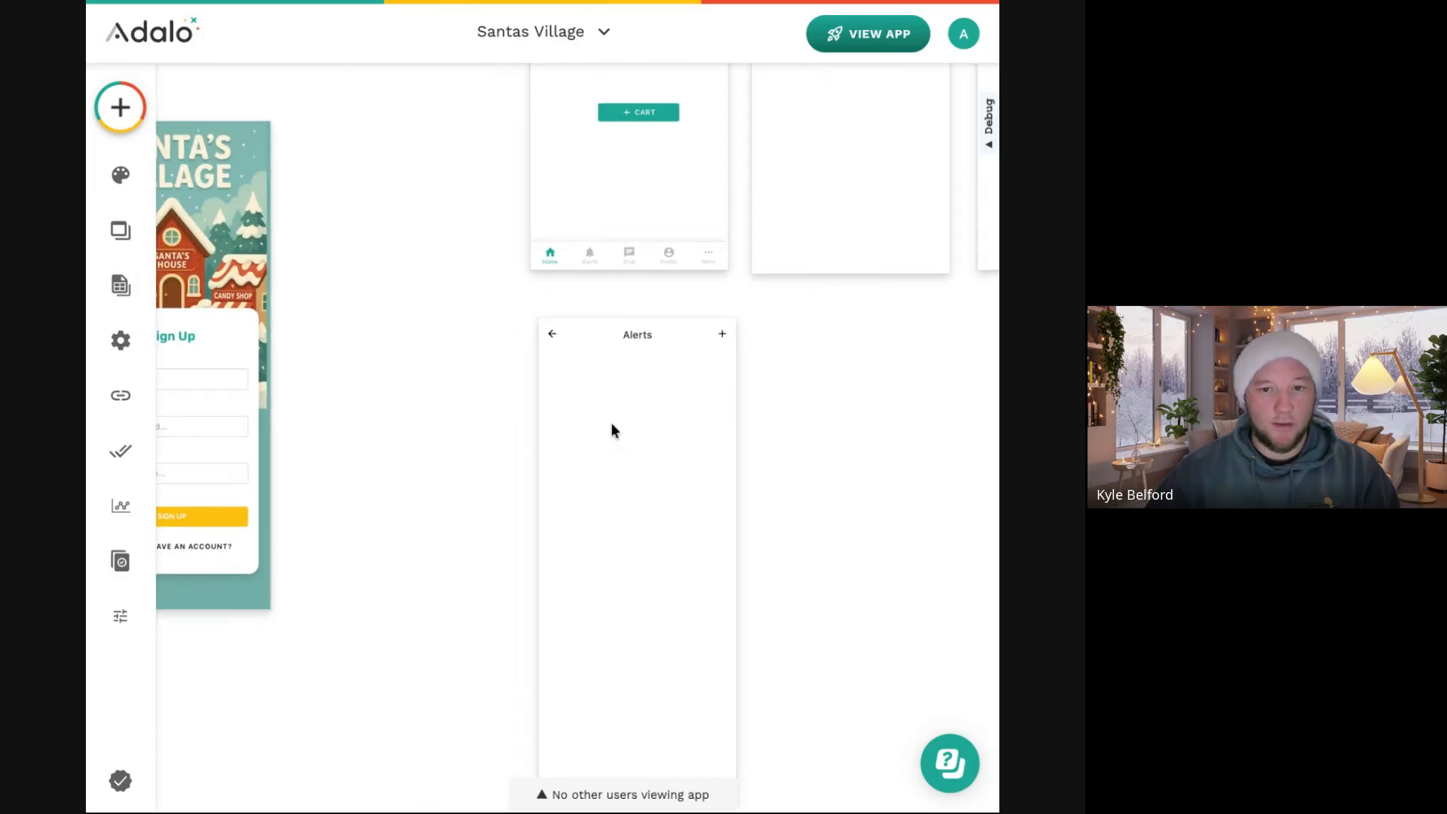
scroll(612, 423, "right", 1)
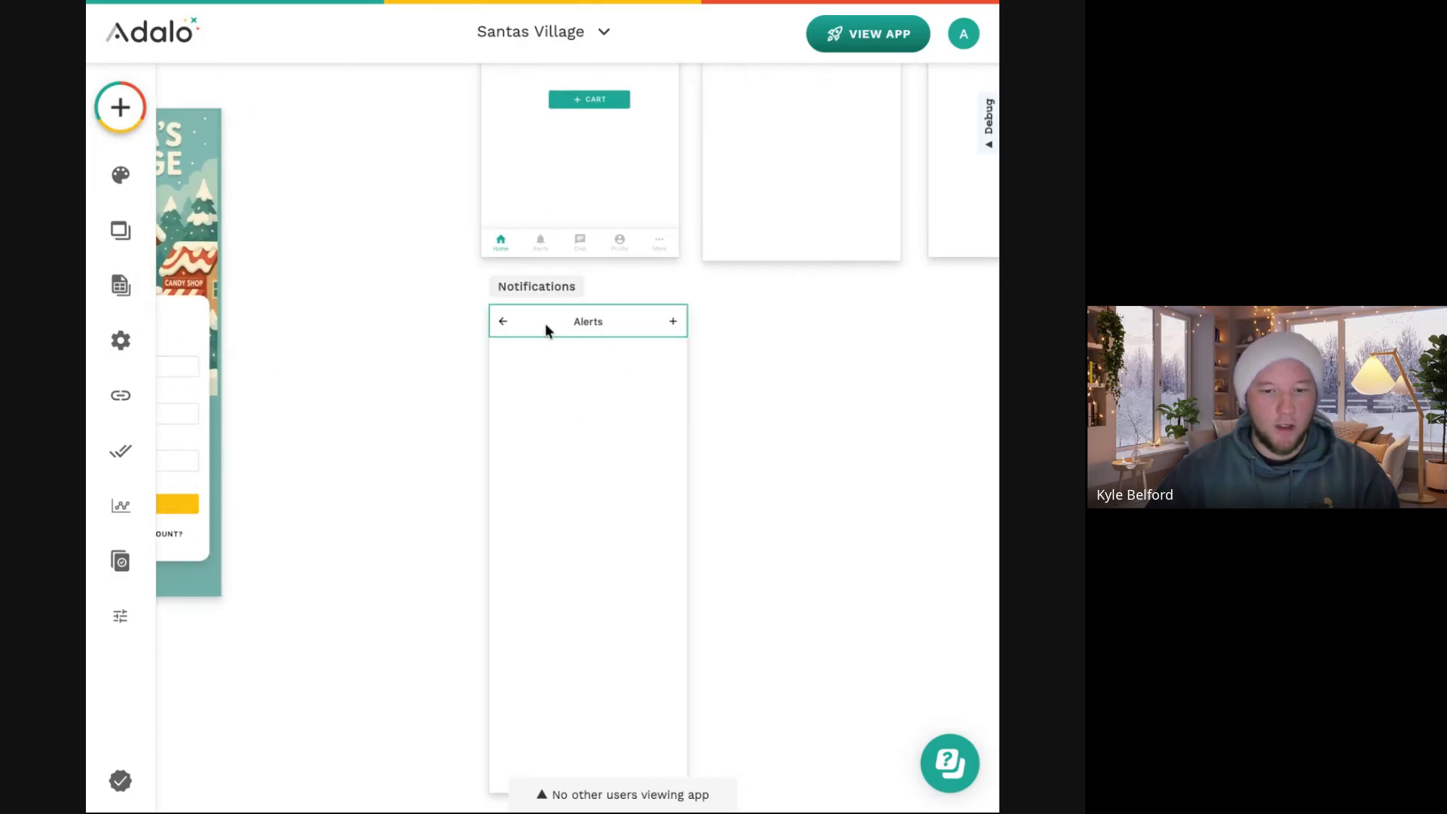
left_click(675, 324)
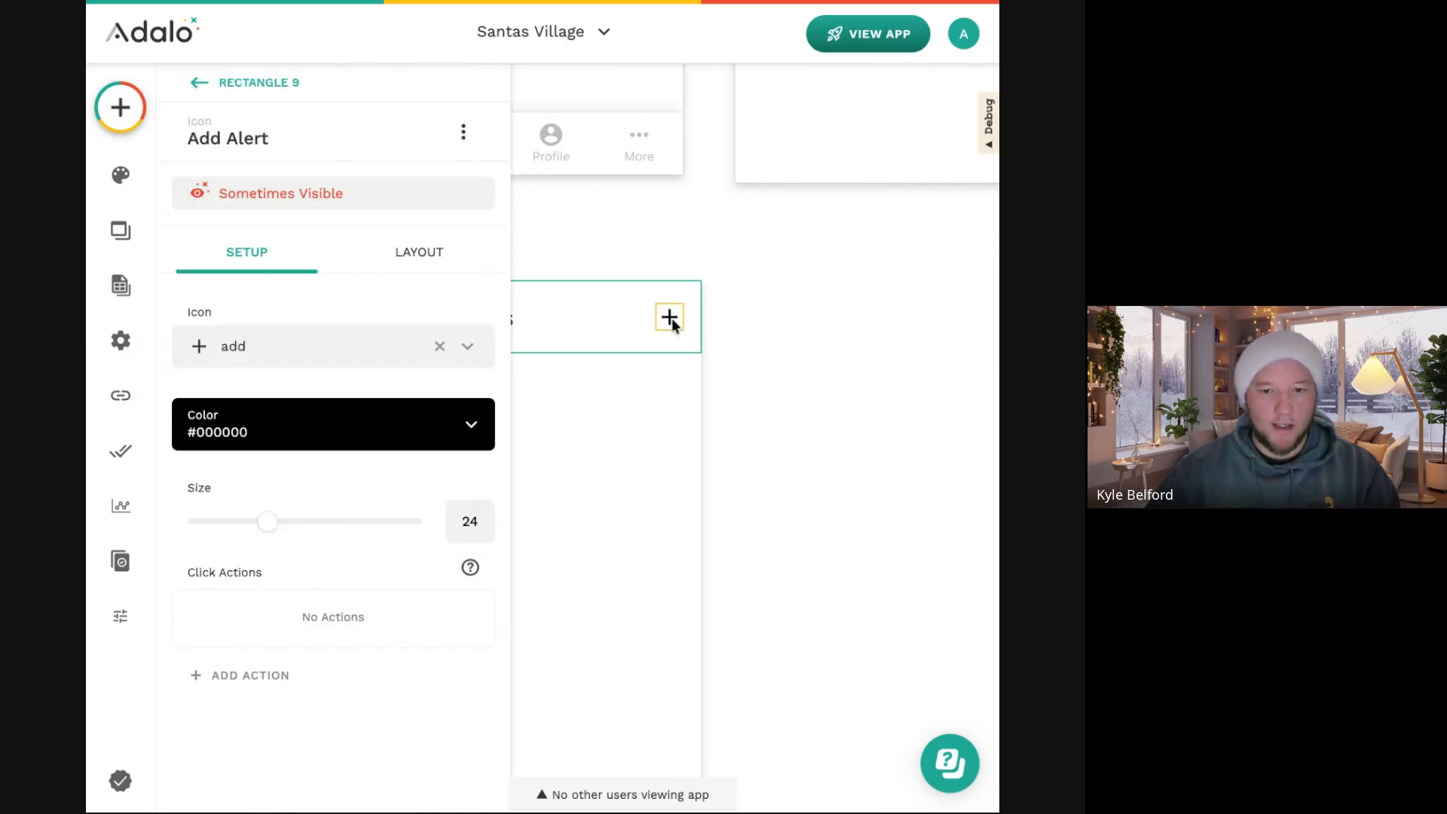
left_click(669, 318)
left_click(260, 197)
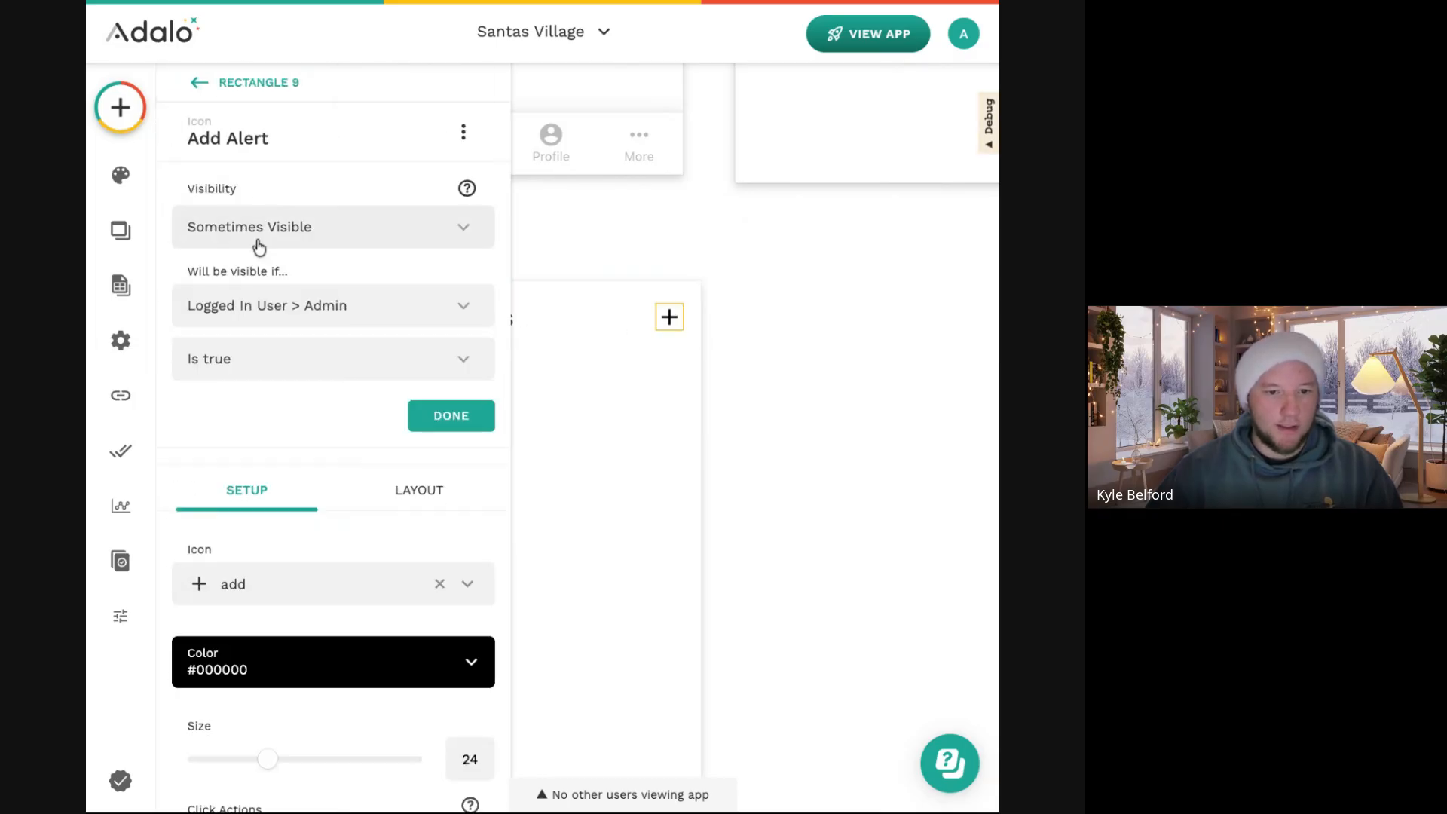
left_click(260, 227)
left_click(265, 281)
left_click(451, 281)
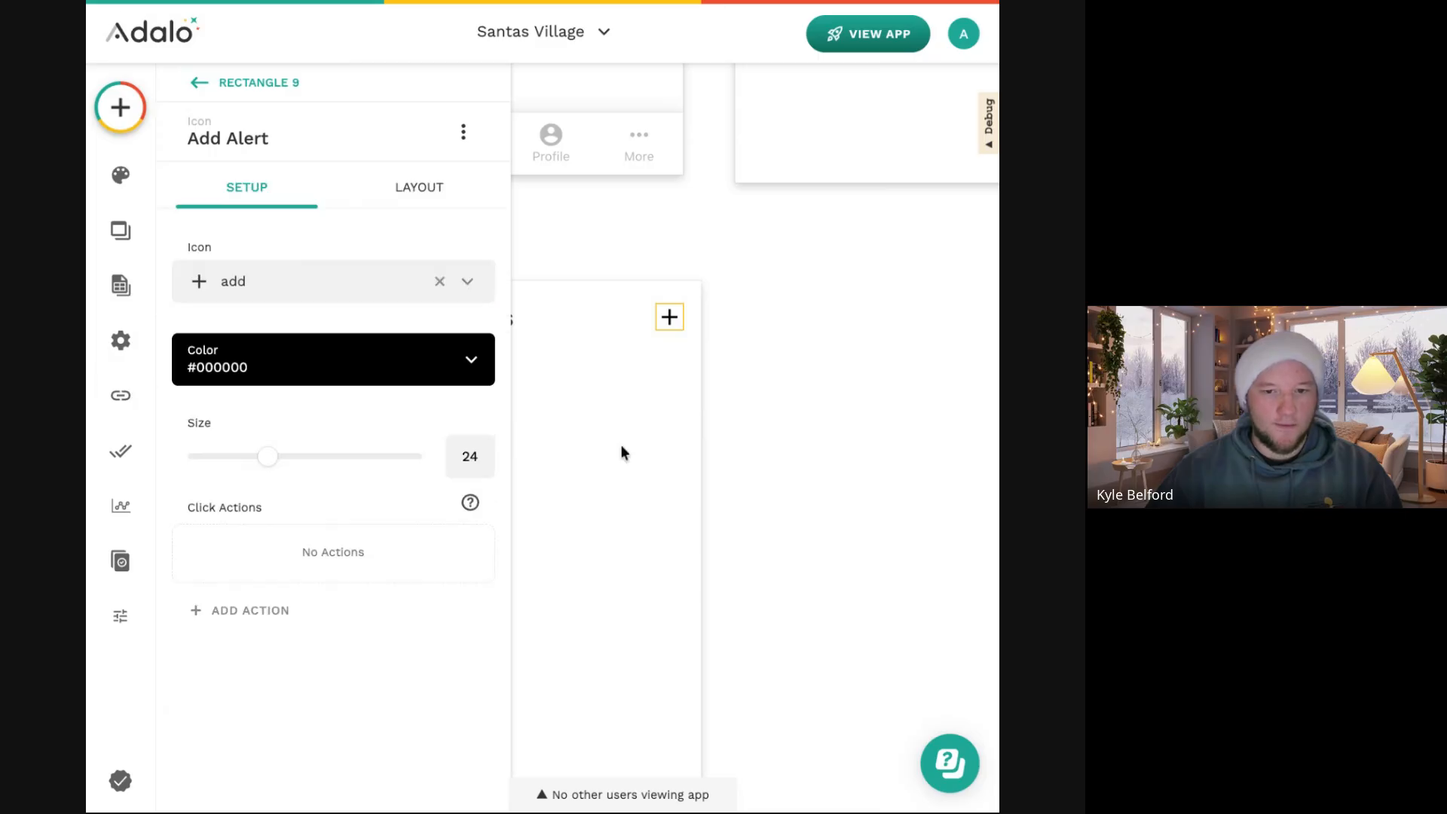
left_click(617, 441)
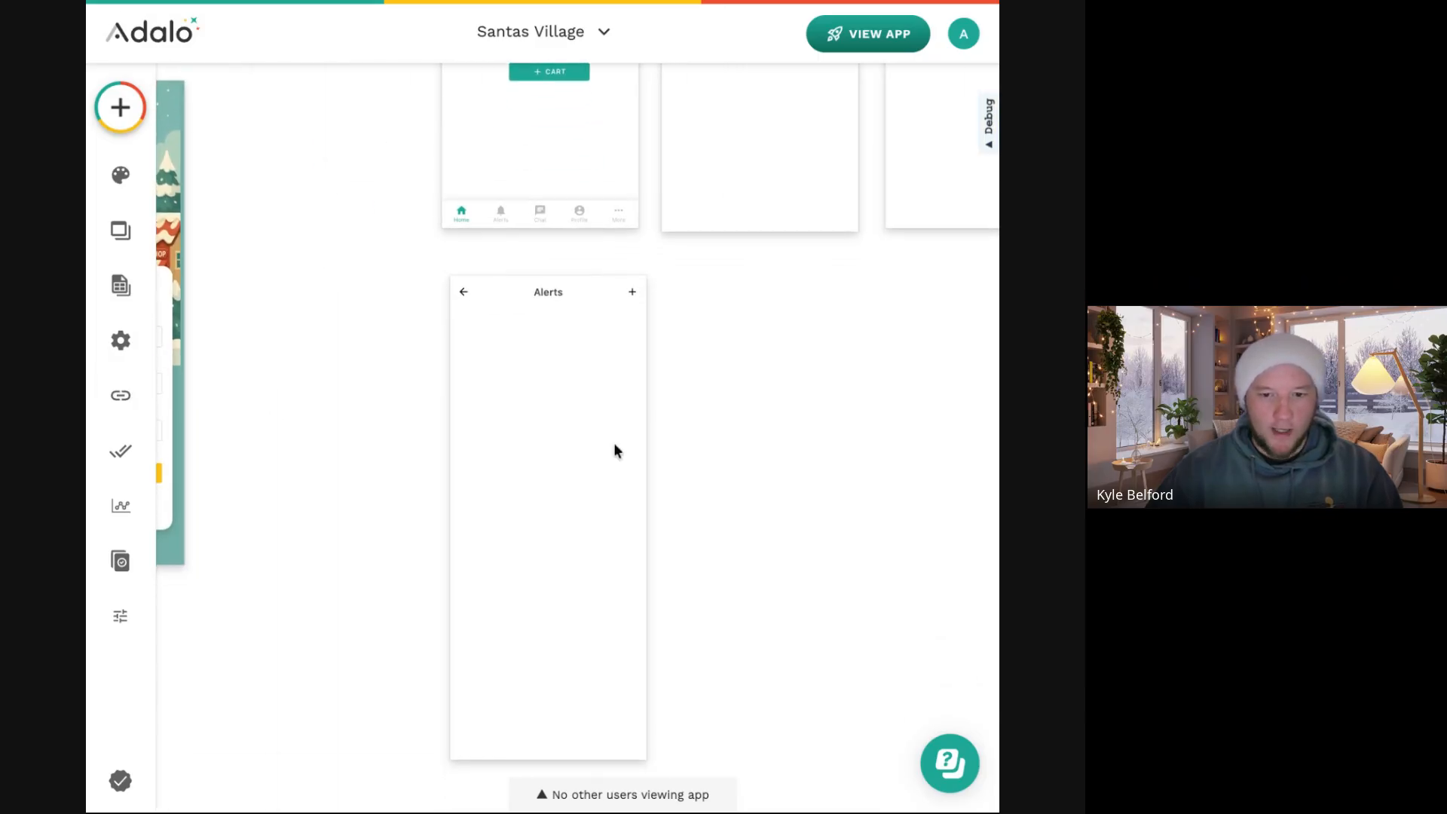
scroll(614, 445, "down", 1)
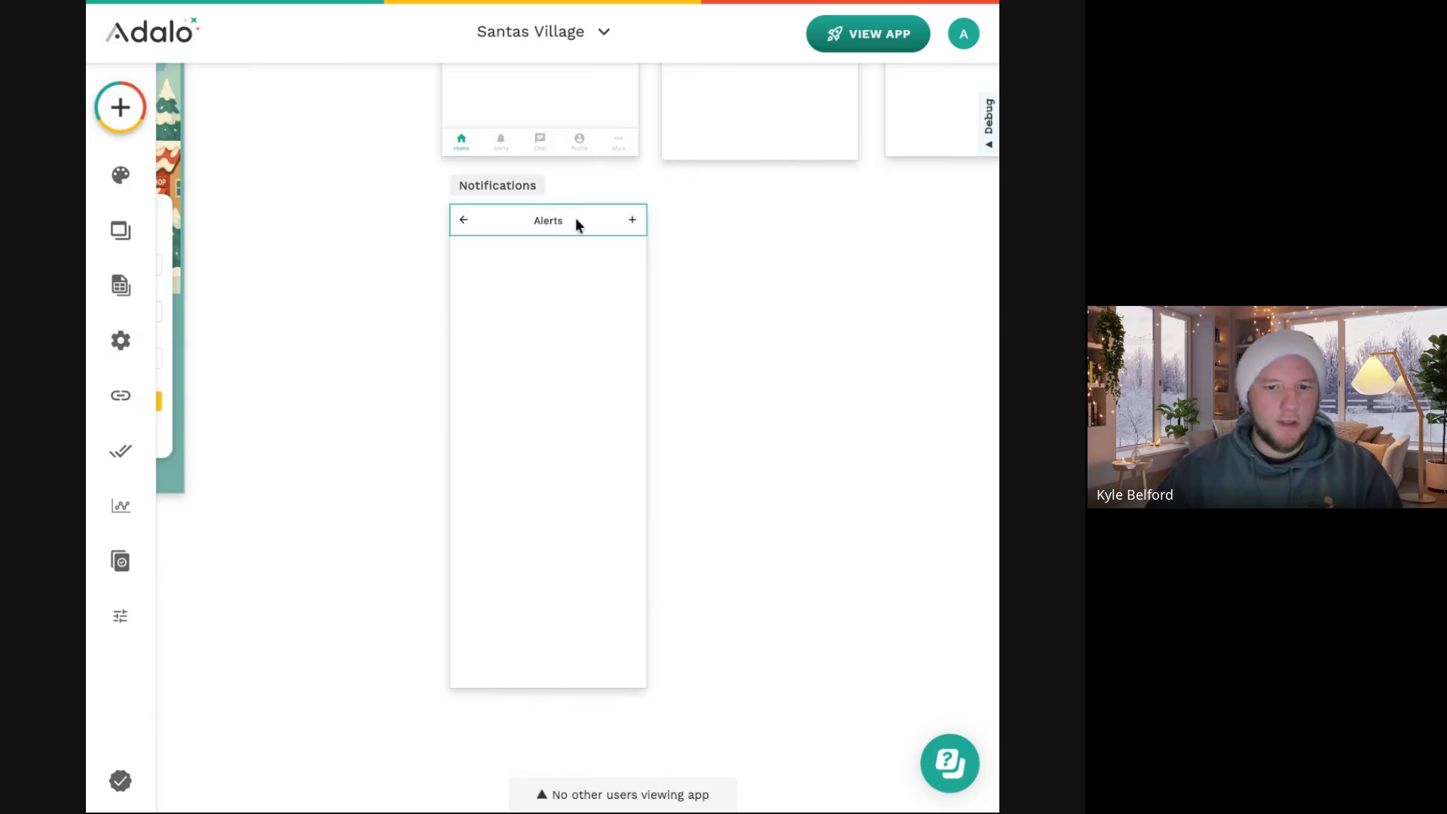
Add a text input to the Notifications screen and place it near the bottom.
scroll(544, 228, "up", 3)
scroll(545, 264, "down", 1)
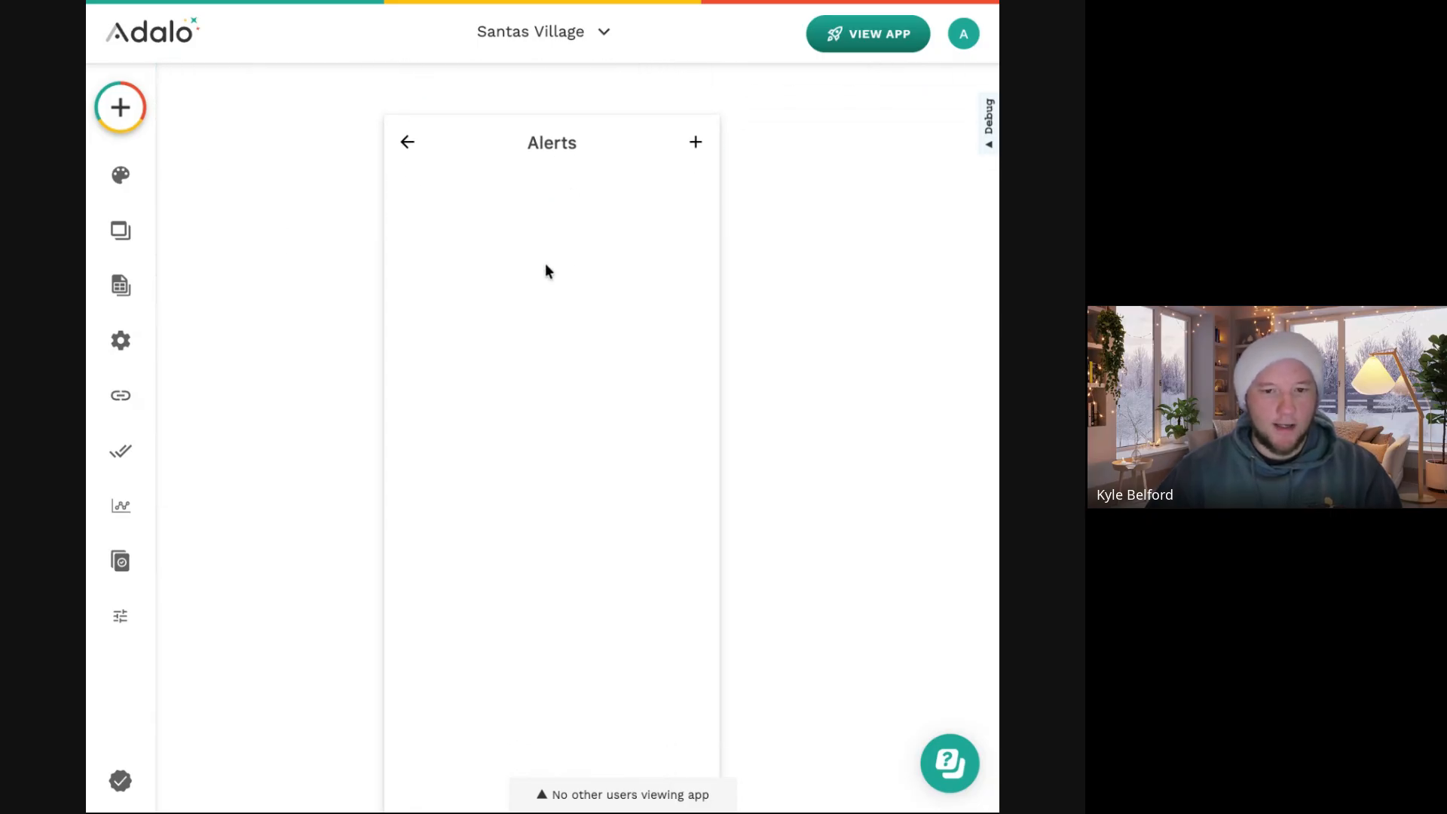
left_click(123, 111)
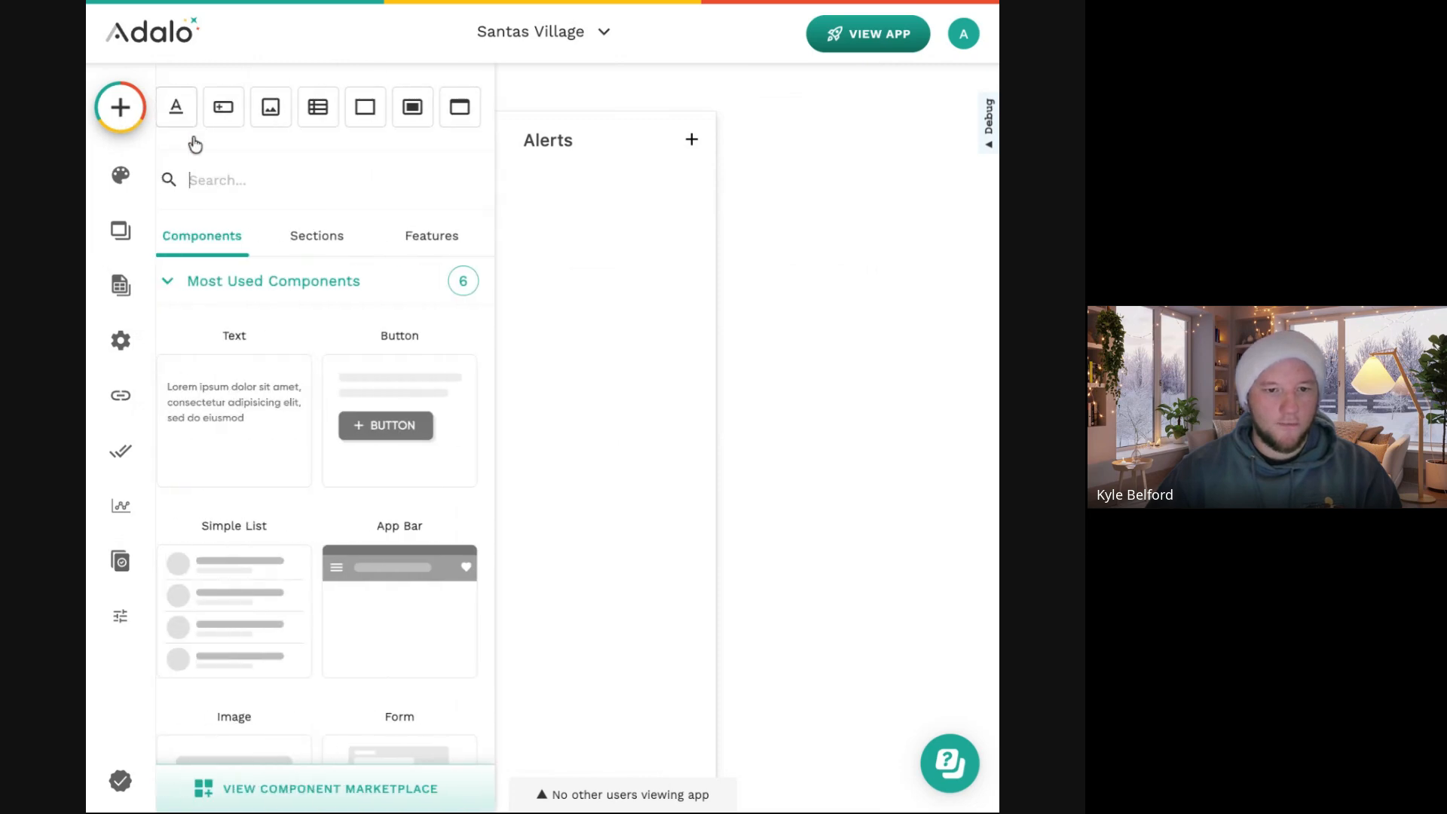
scroll(291, 433, "down", 7)
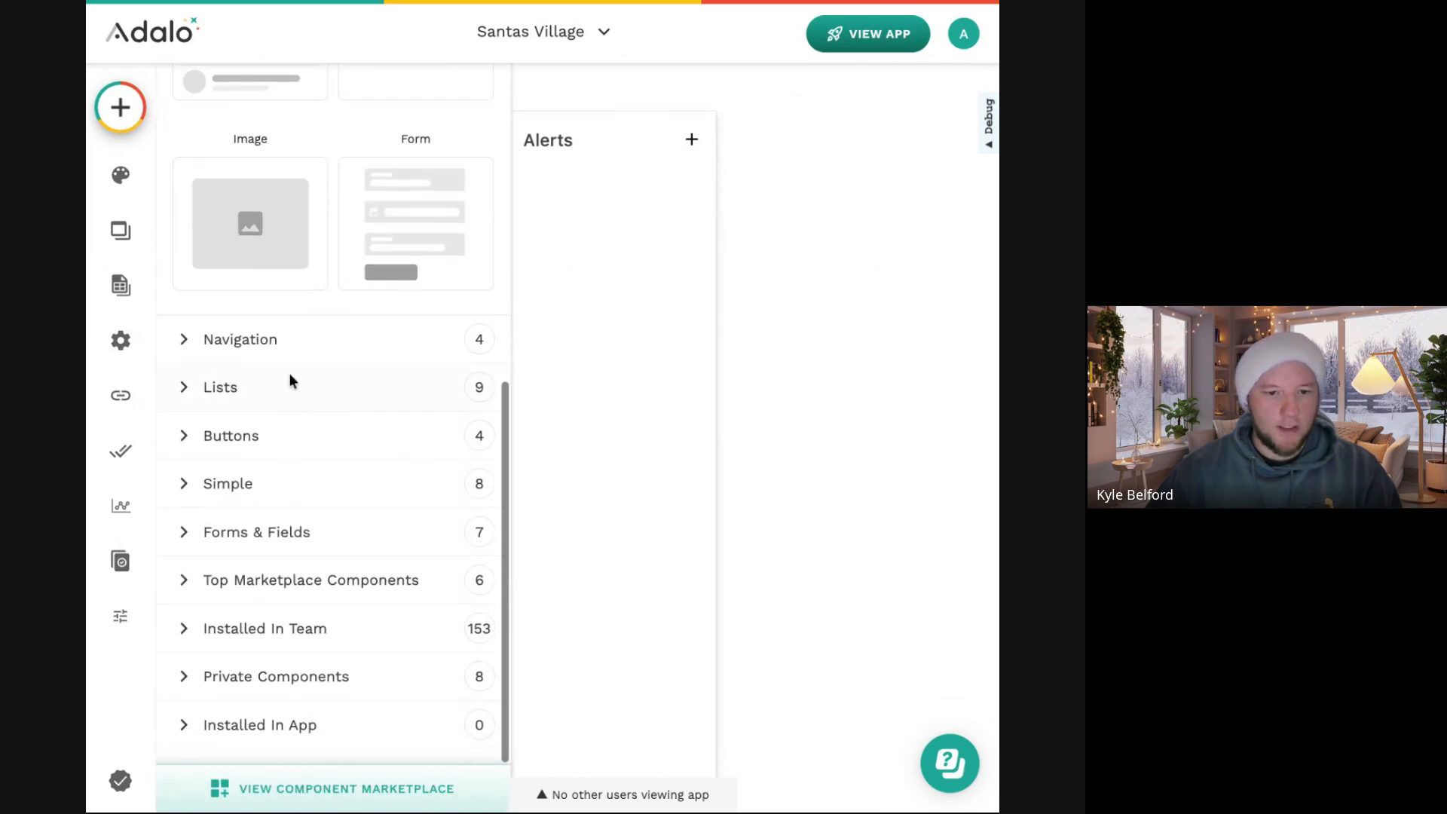
scroll(291, 346, "up", 8)
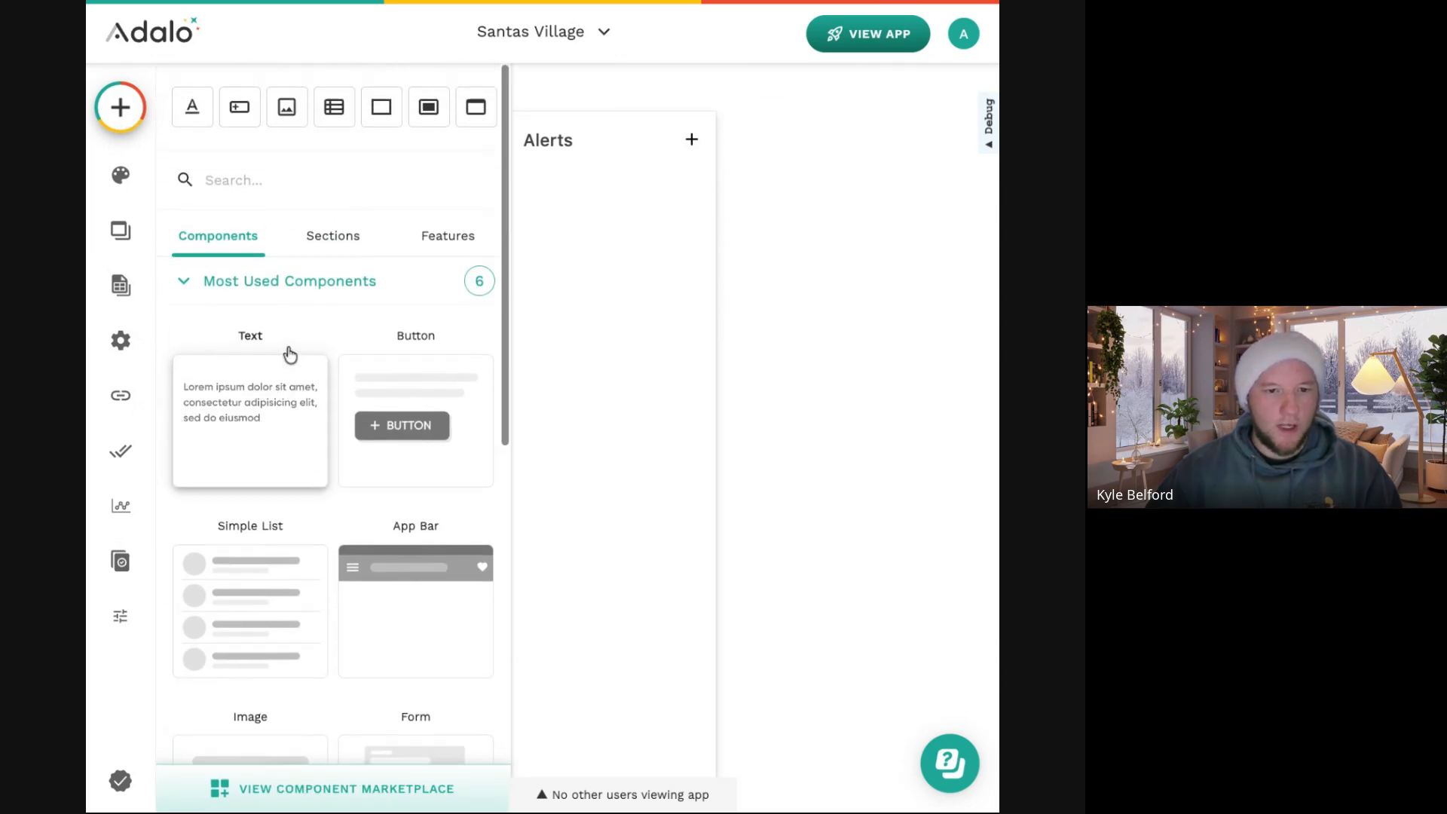
left_click(265, 188)
type("te")
left_click_drag(257, 356, 558, 339)
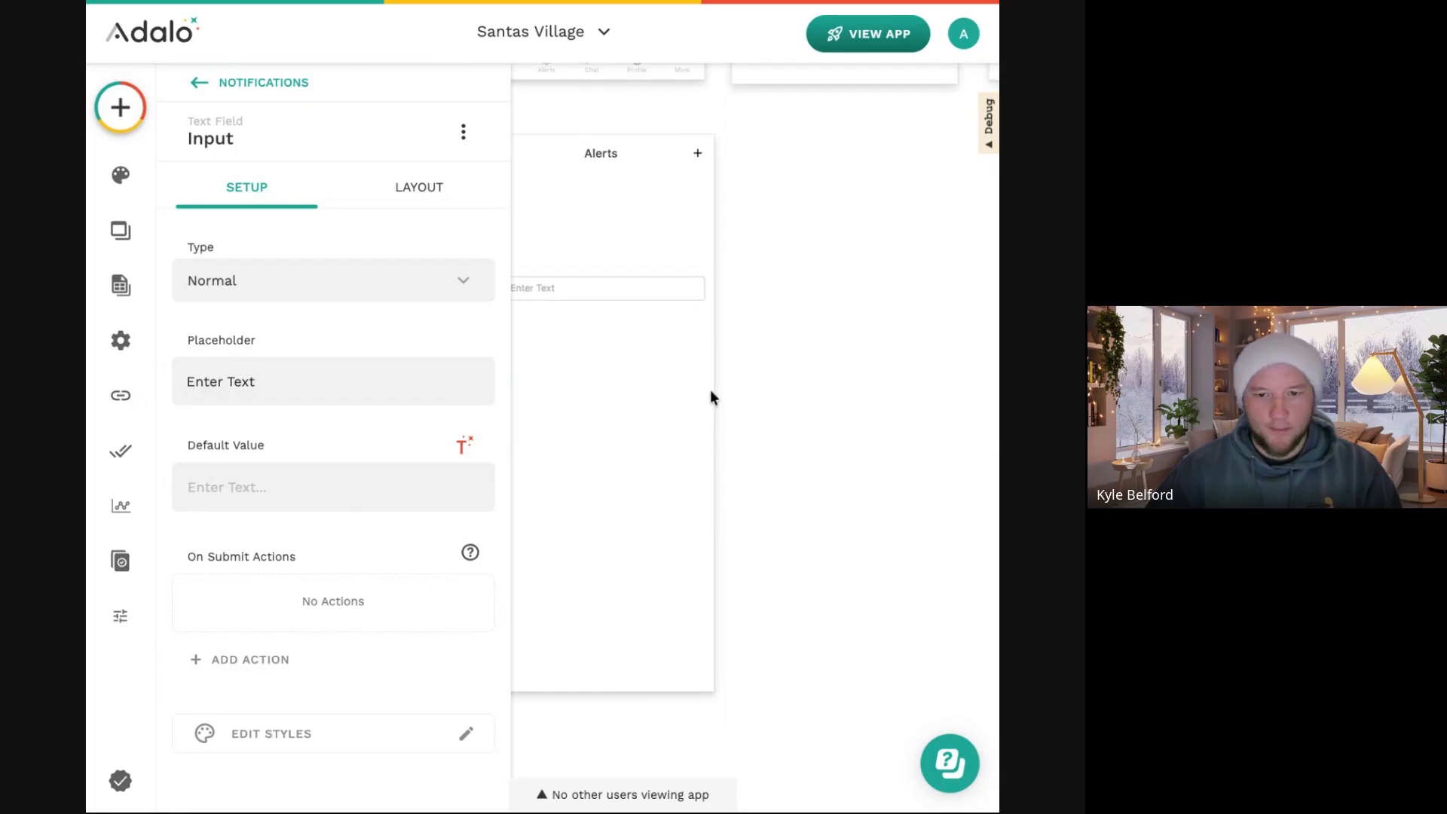
left_click_drag(653, 236, 647, 565)
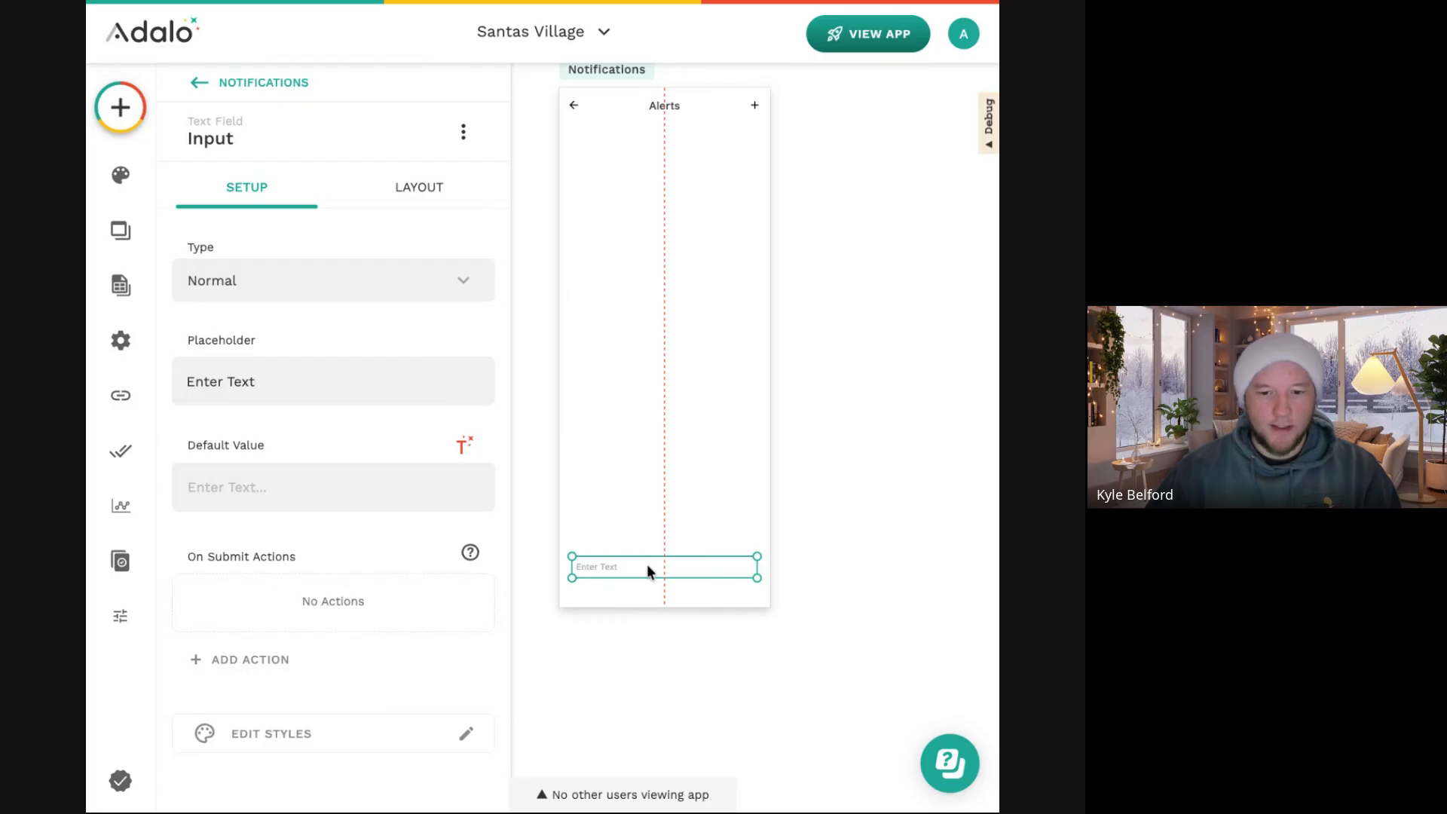
Rename the new text field component as Search.
left_click(210, 145)
double_click(281, 221)
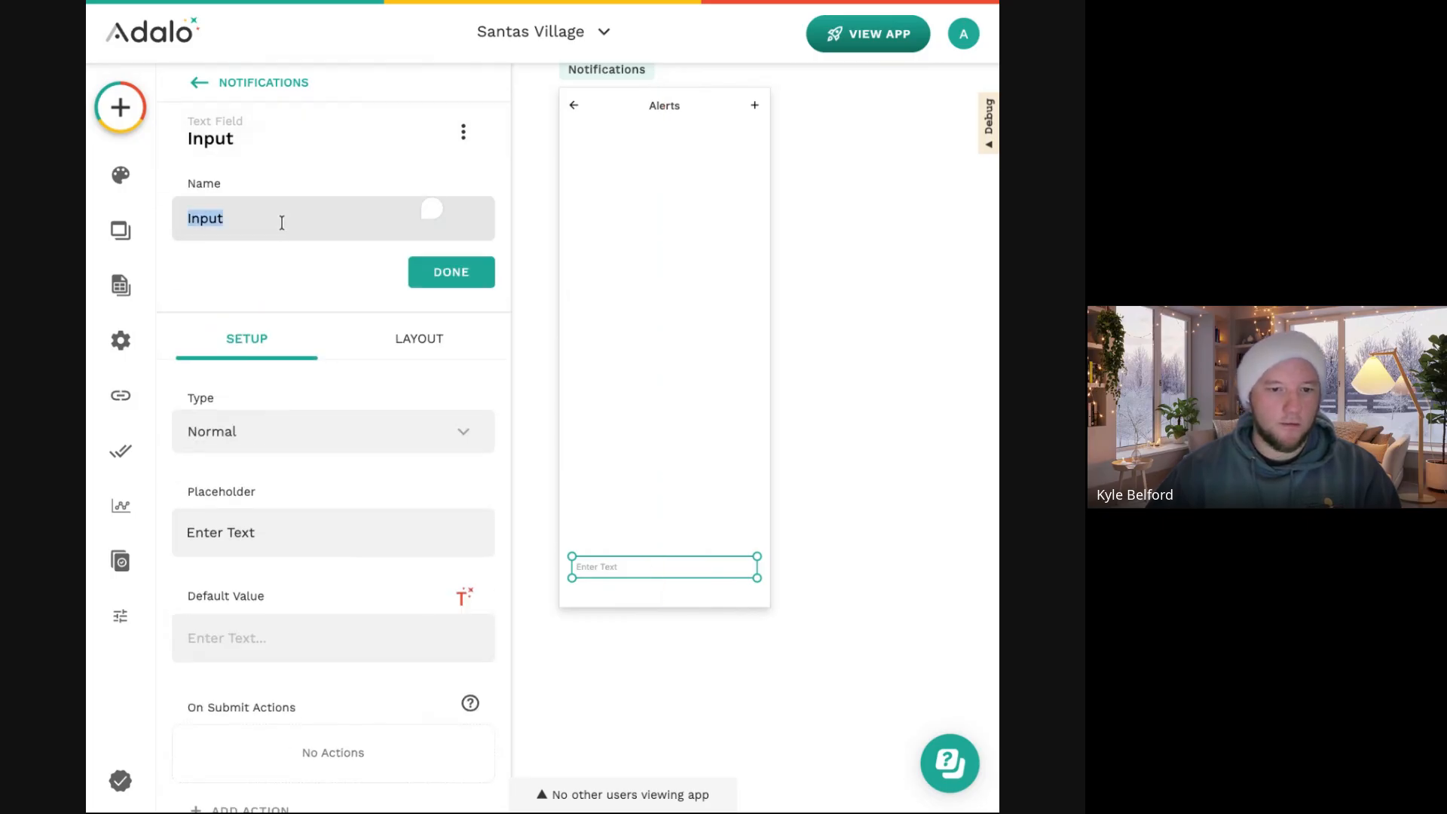
type("Search")
left_click(467, 264)
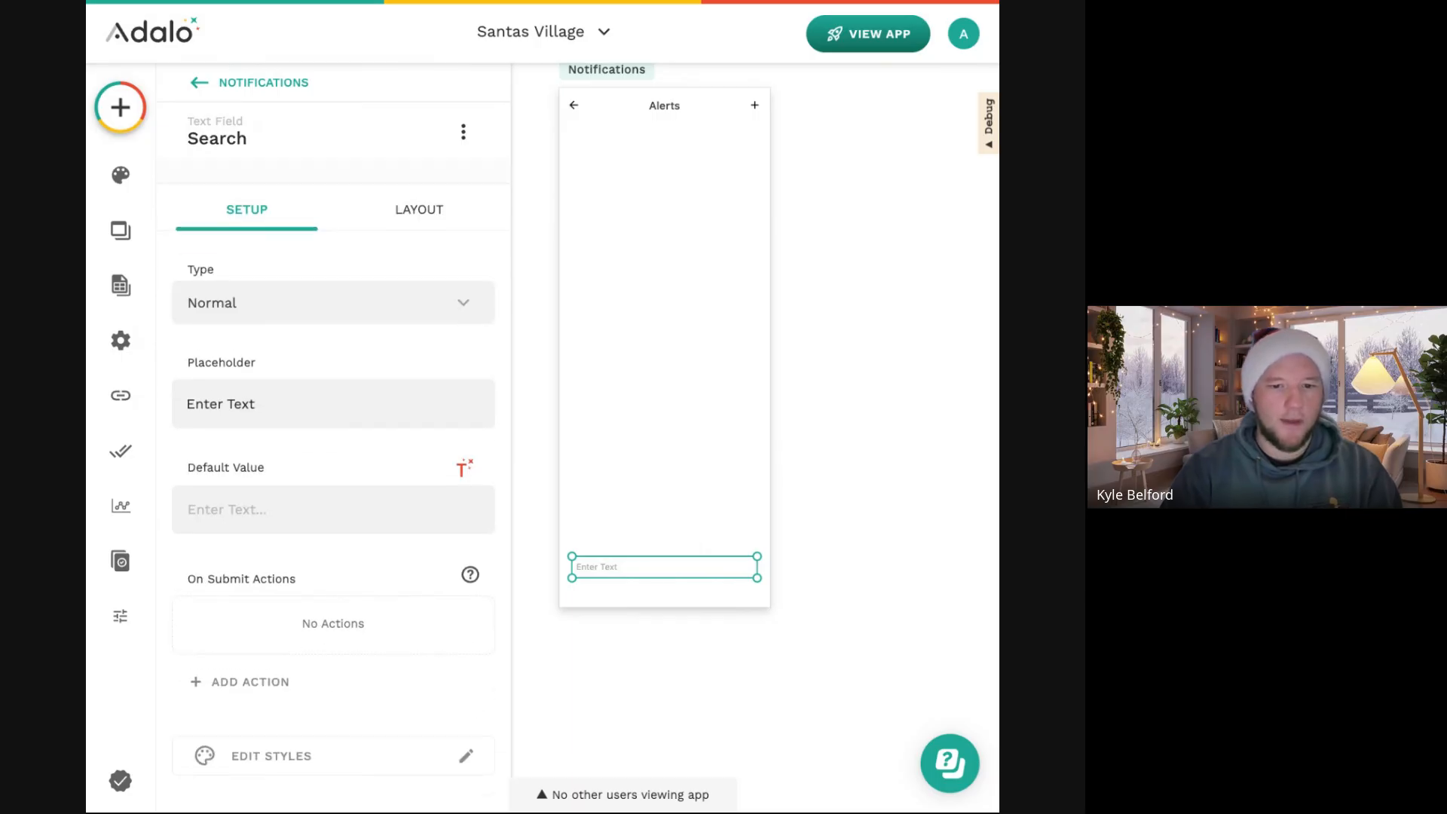
Set the Search field's rounding to 20 and narrow it to about 226 wide.
left_click(355, 724)
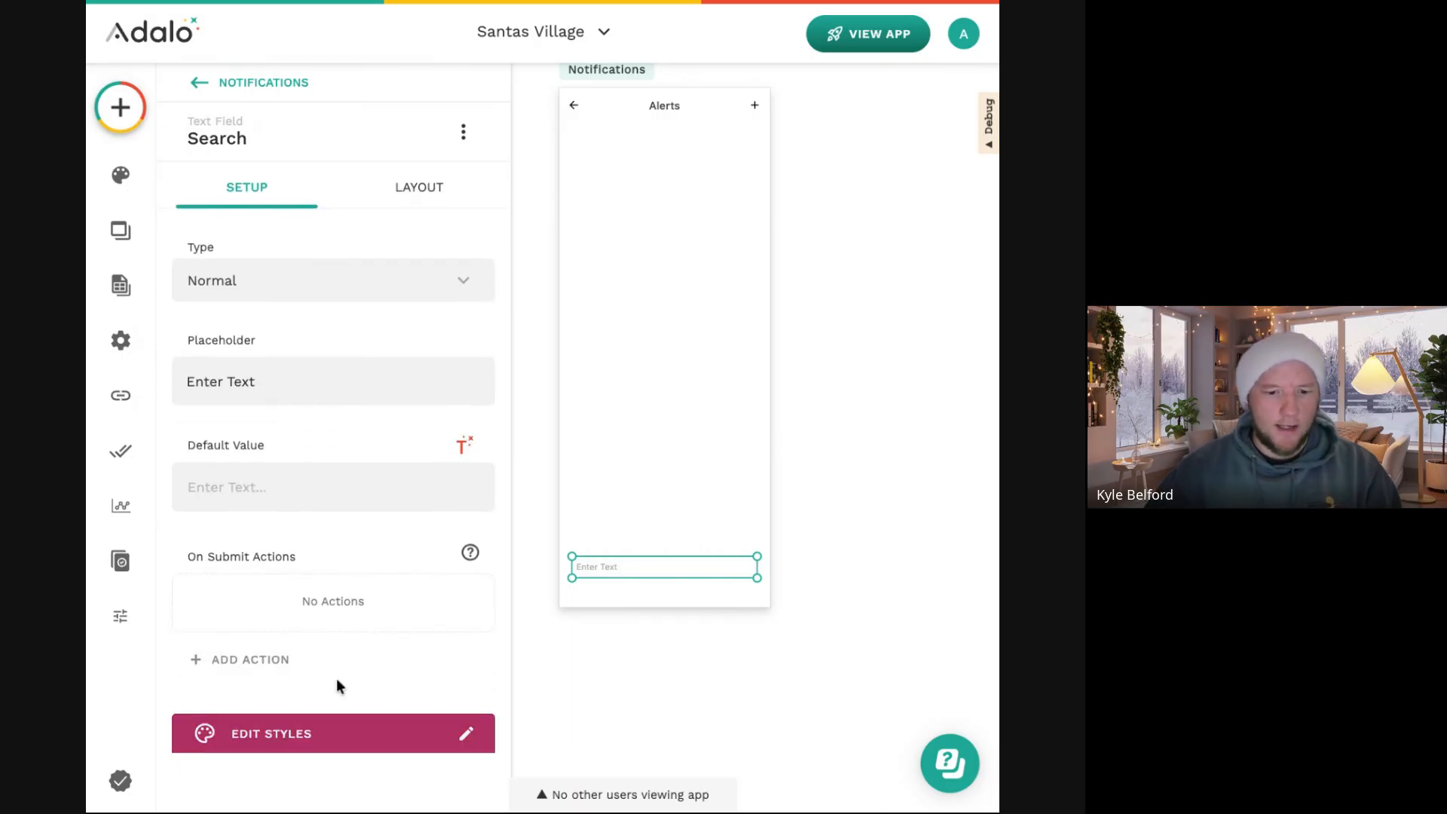
scroll(338, 653, "down", 8)
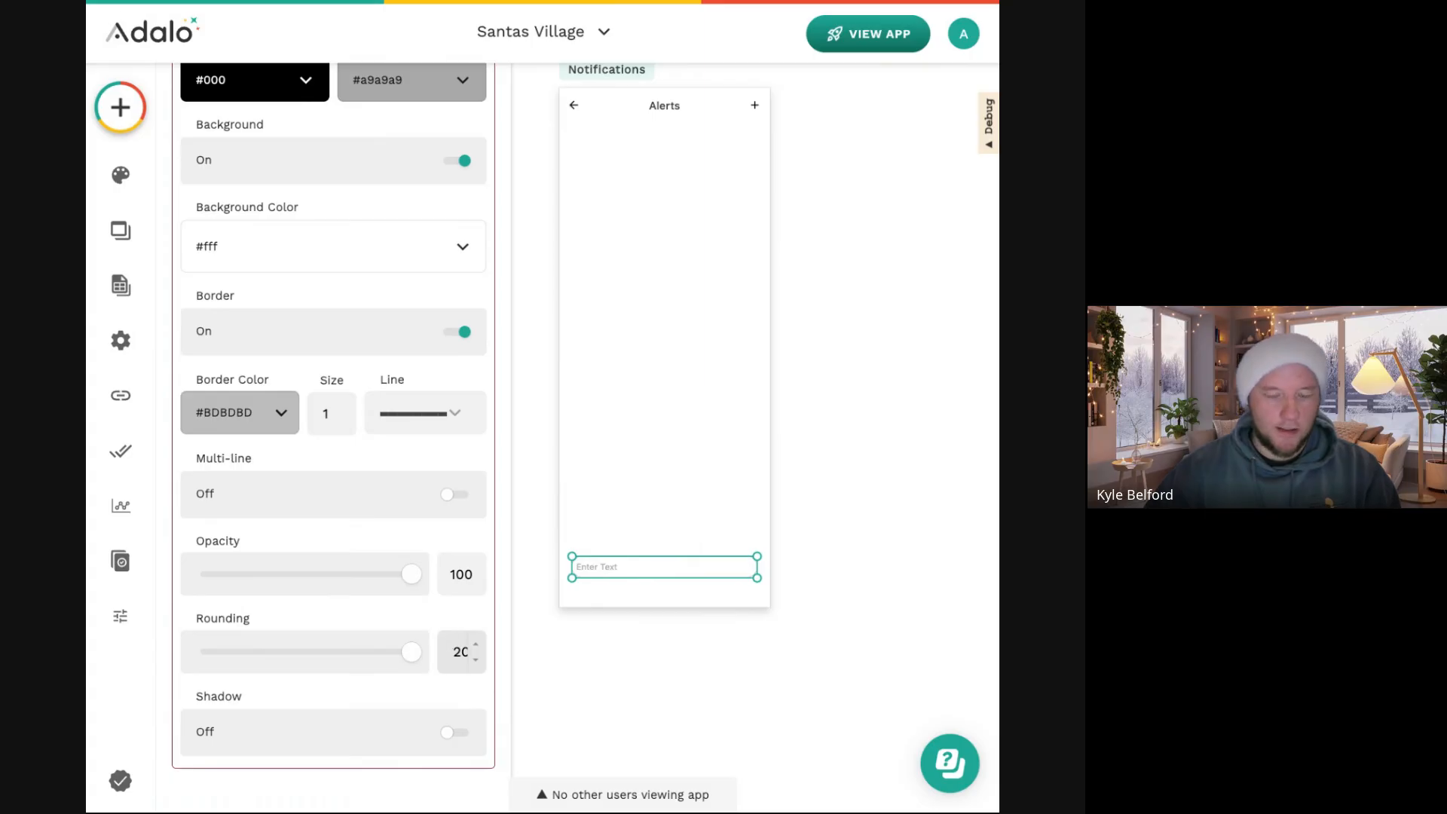
scroll(686, 569, "up", 5)
left_click_drag(818, 559, 680, 565)
scroll(663, 568, "left", 2)
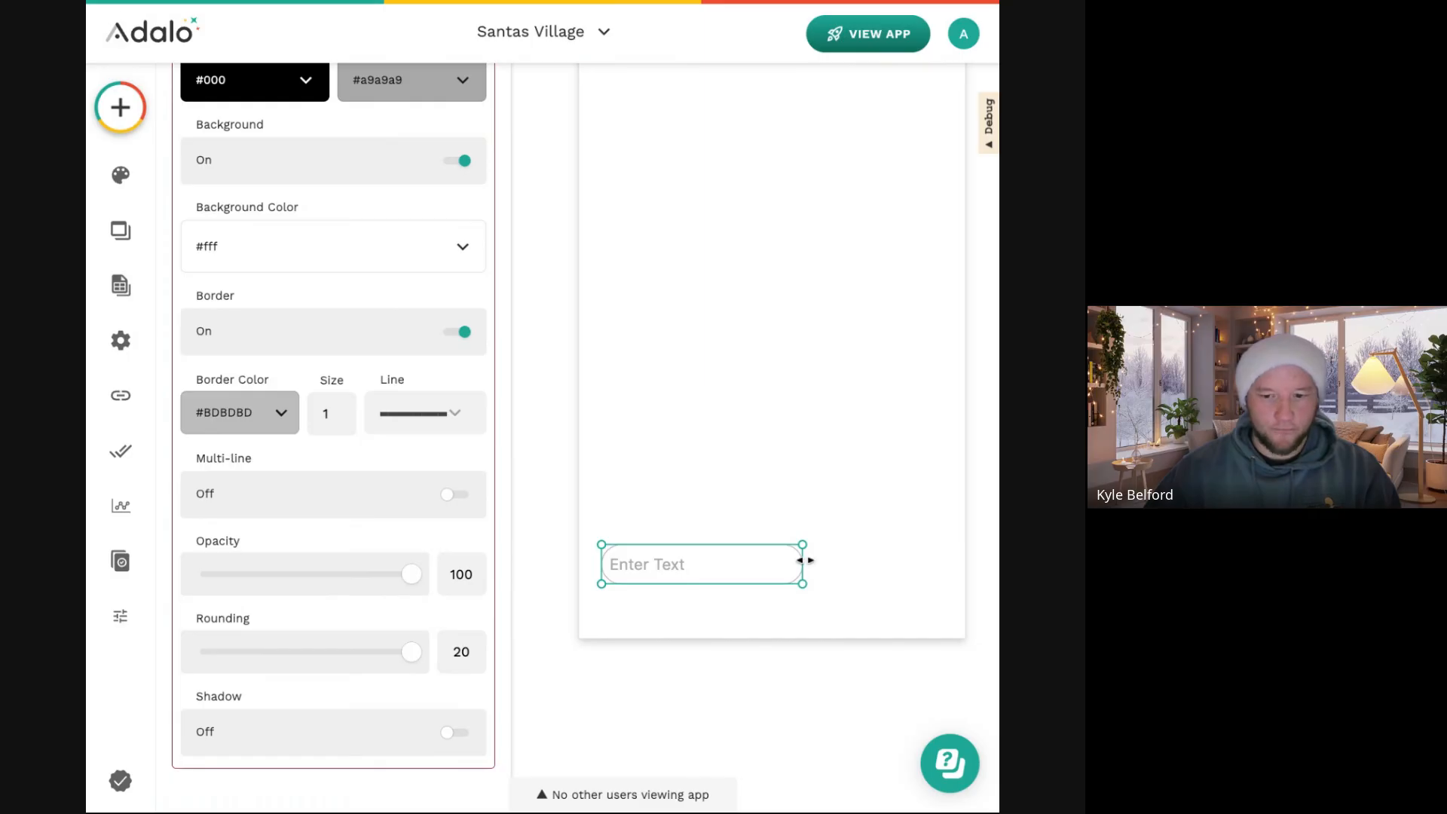
Set the Search field's padding to 20.
scroll(461, 516, "up", 7)
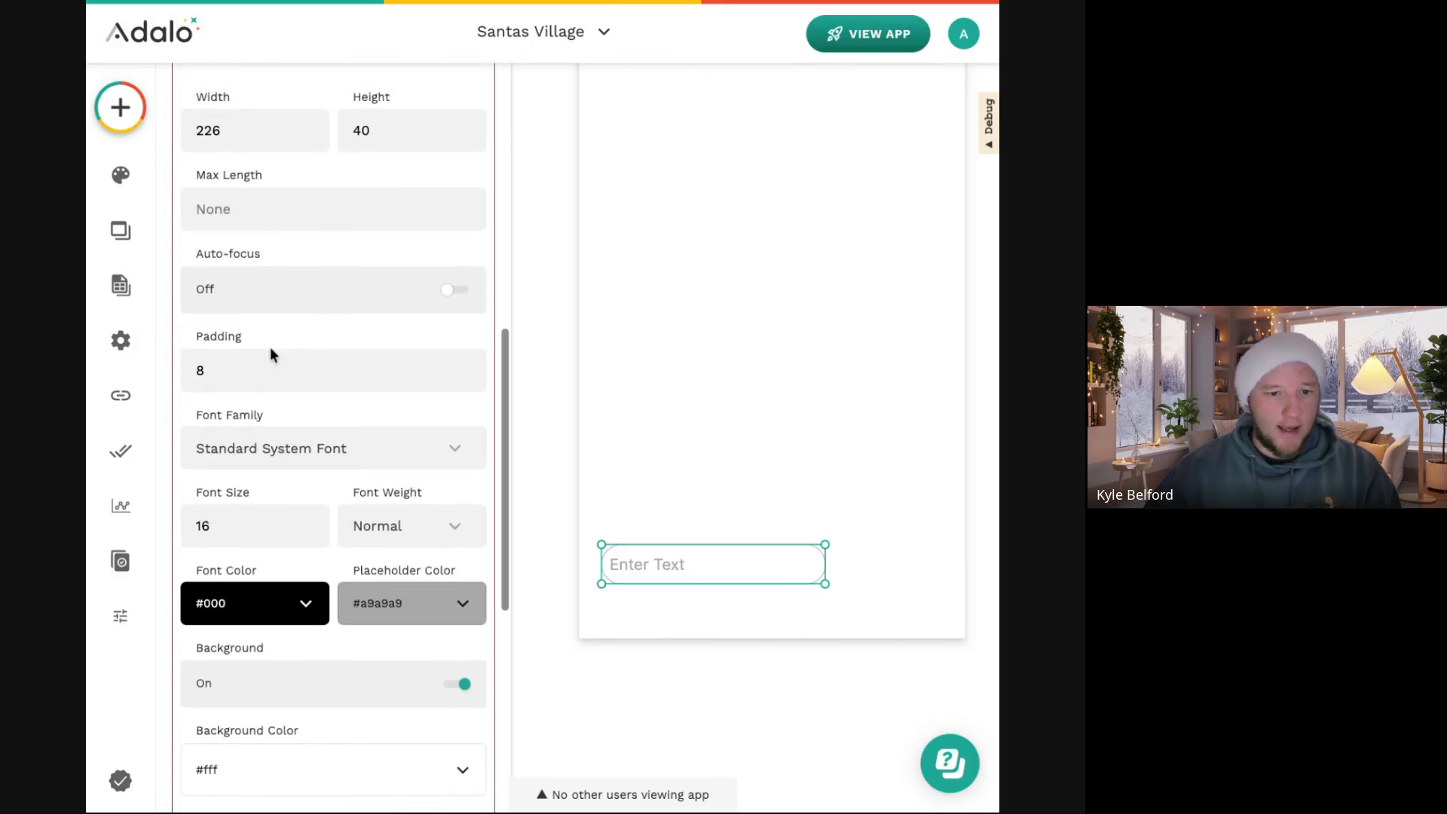
double_click(243, 379)
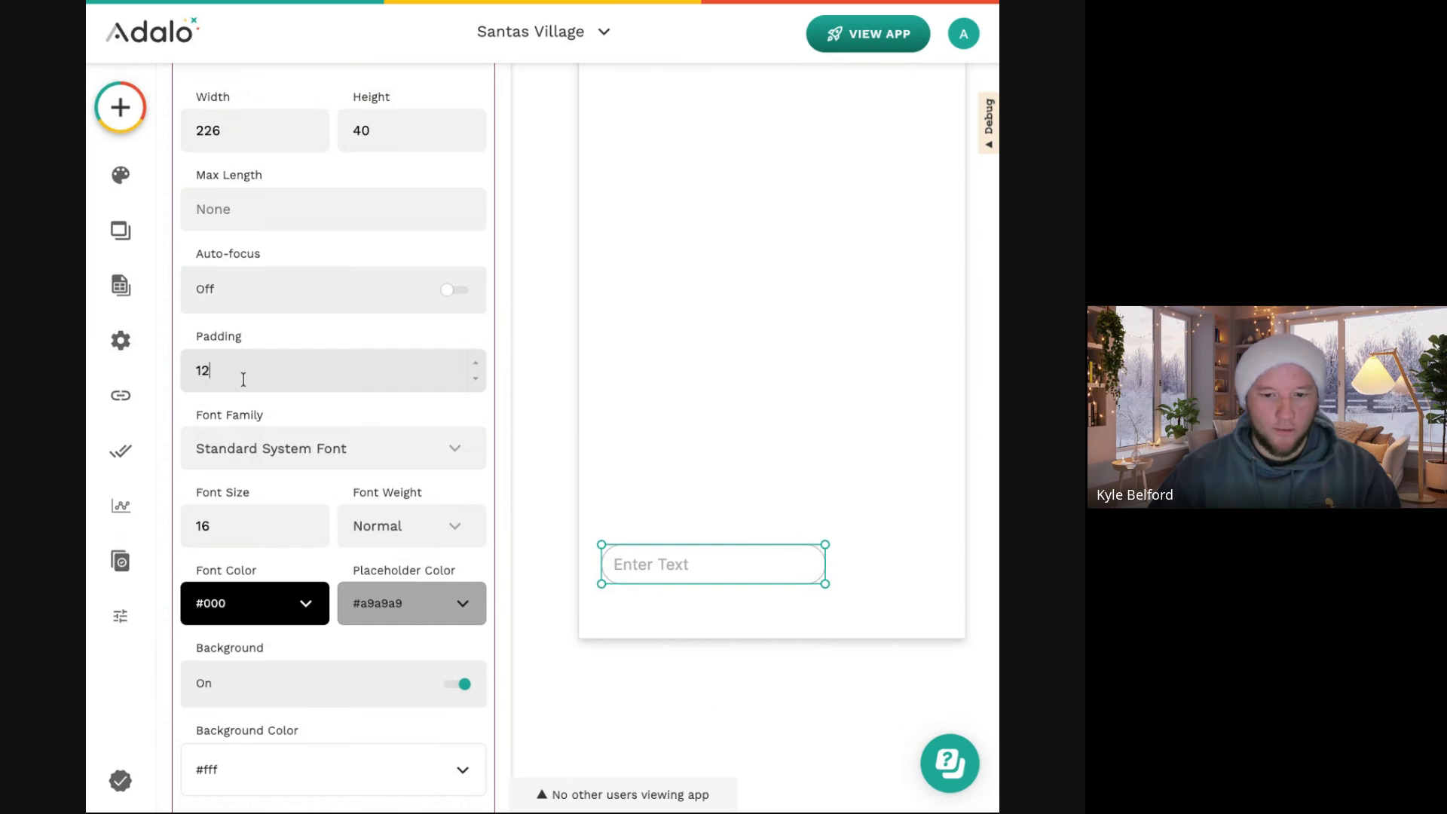
type("20")
left_click(594, 647)
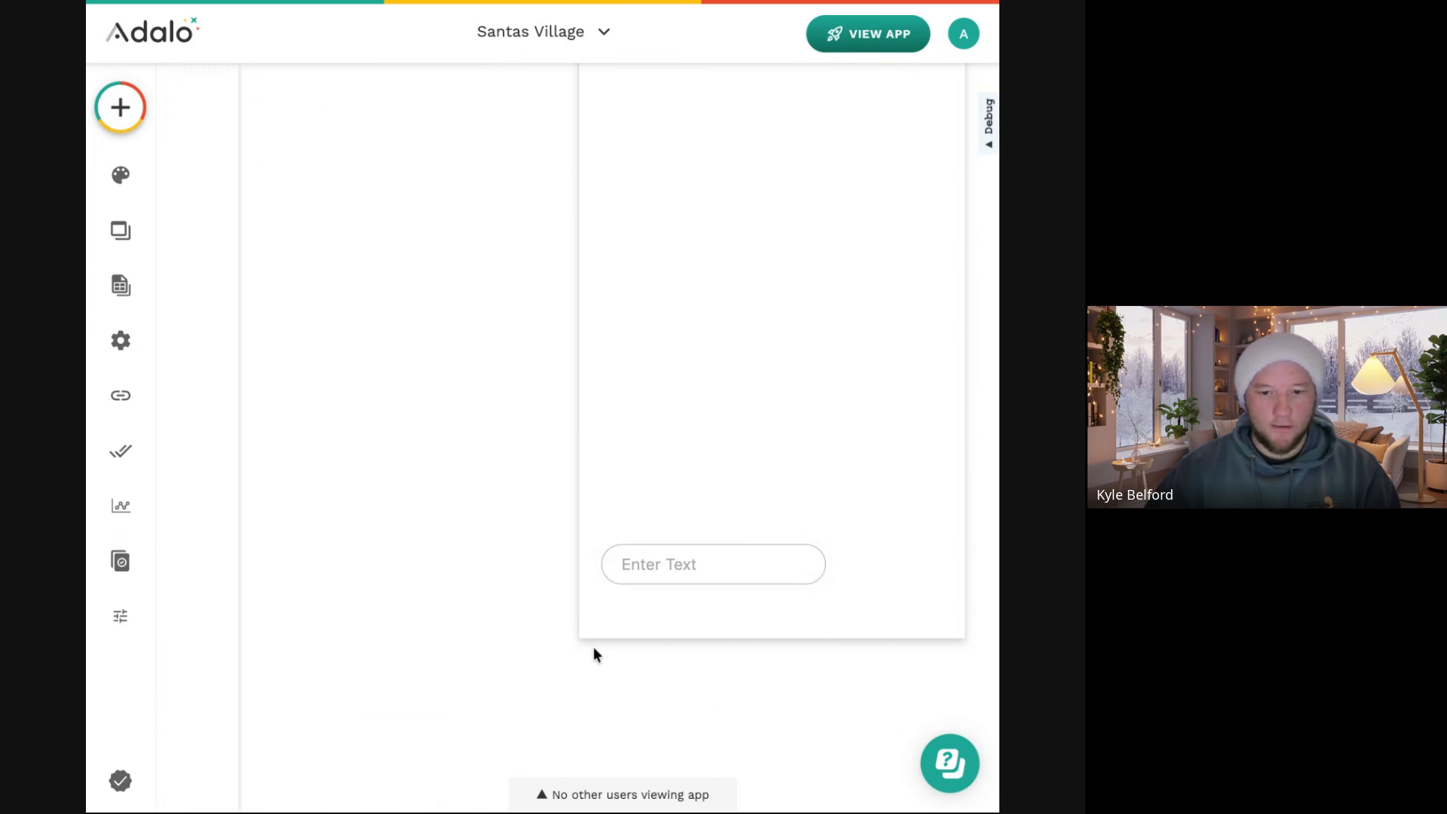
Change the Search field's placeholder text to Search.
left_click(689, 564)
left_click(257, 378)
triple_click(256, 375)
type("Search")
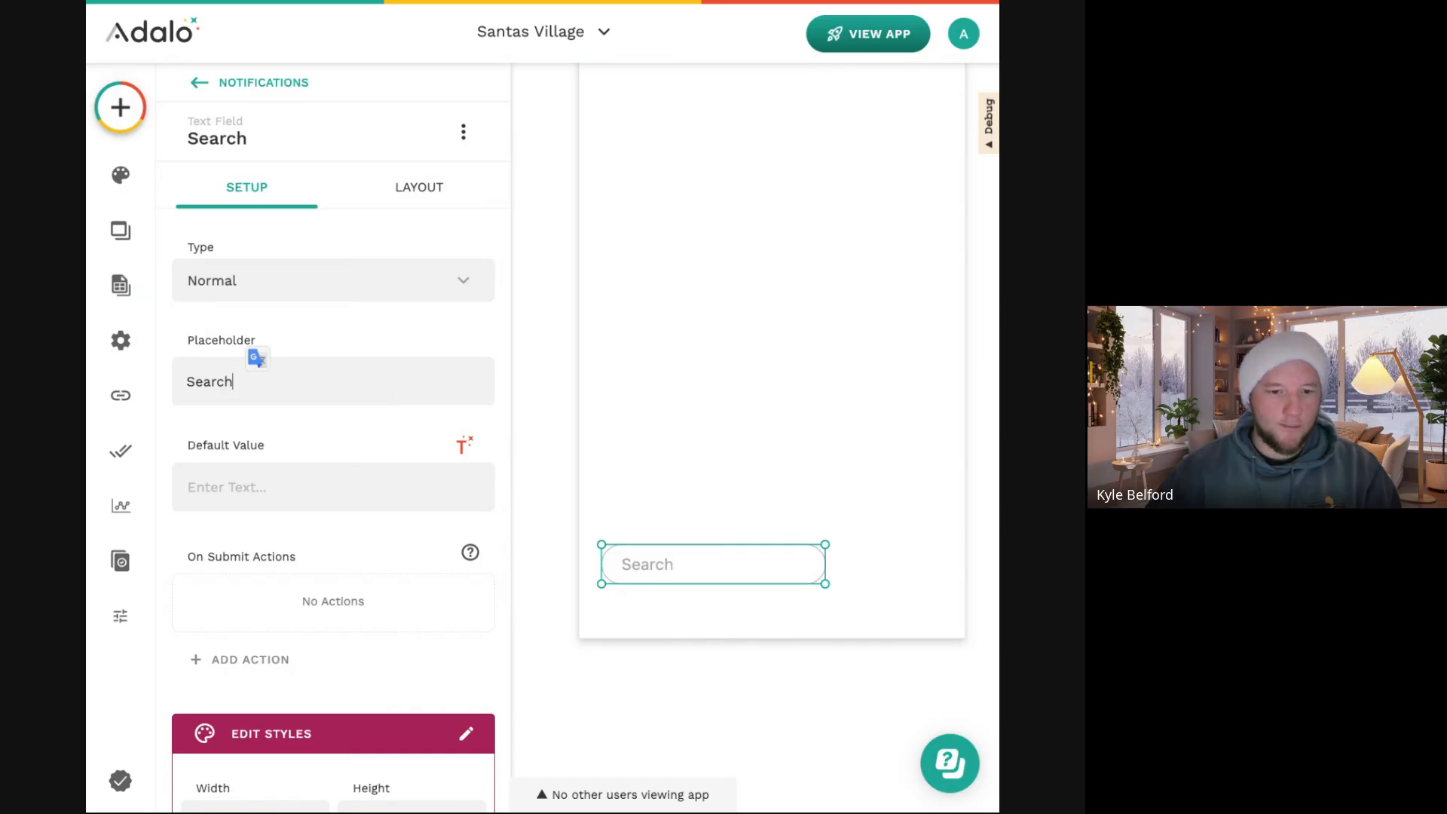
Center the Search field horizontally on the screen and turn on its shadow.
left_click(463, 132)
mouse_move(483, 264)
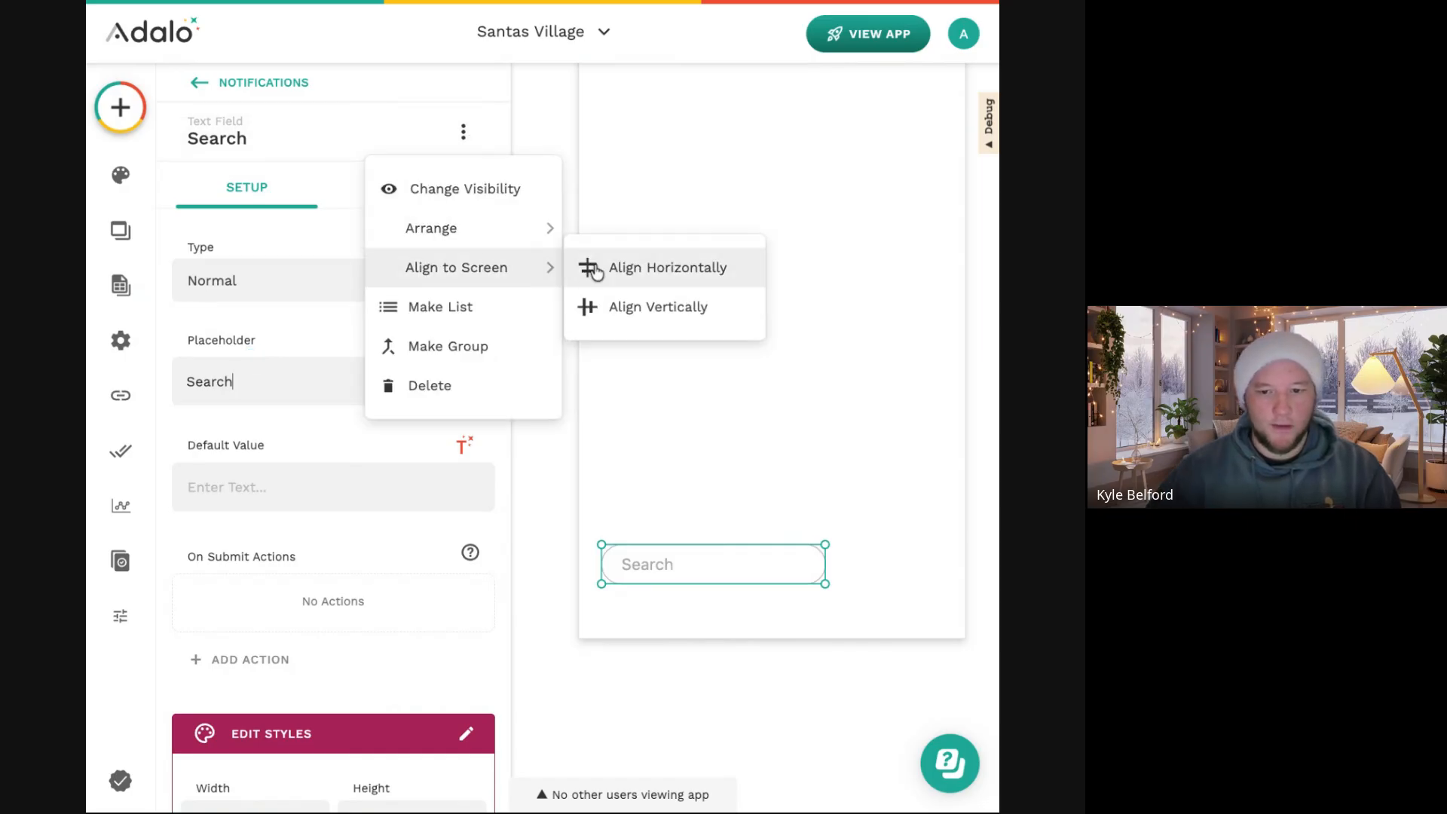
left_click(664, 265)
scroll(264, 563, "down", 12)
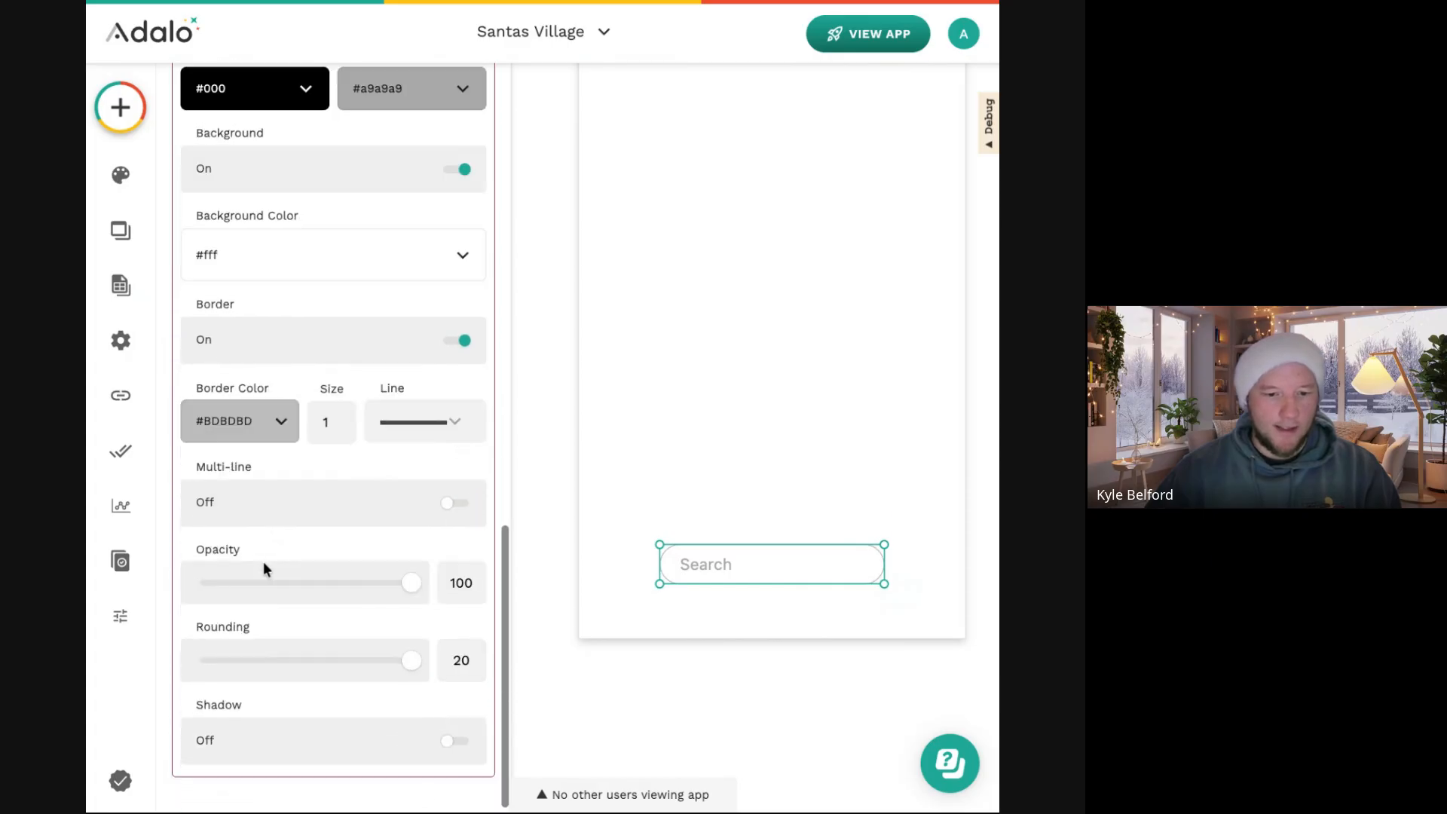
left_click(659, 681)
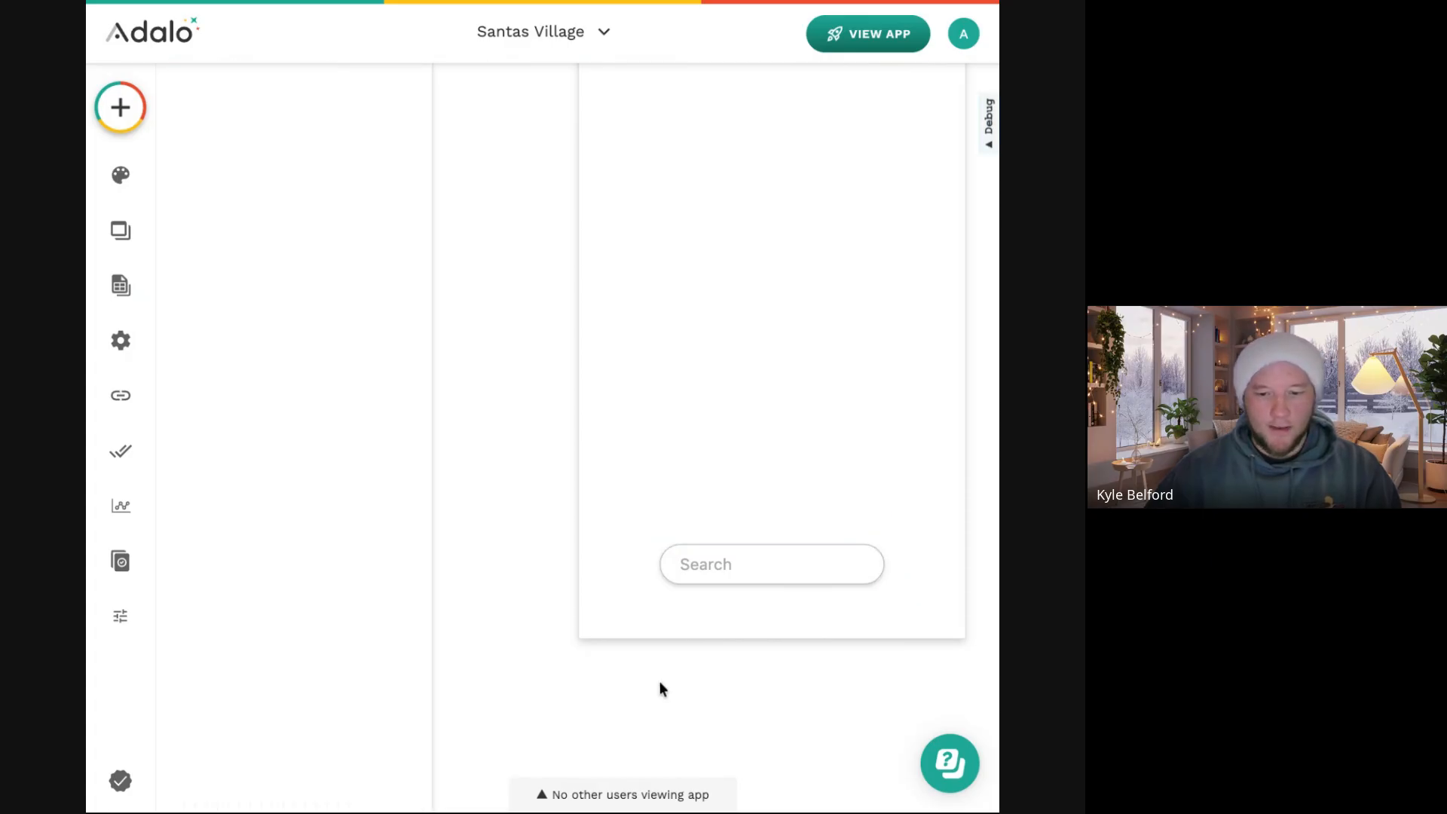
Check the Search field's layout settings for resizing, anchoring and sticky scrolling.
scroll(645, 658, "down", 2)
left_click(722, 596)
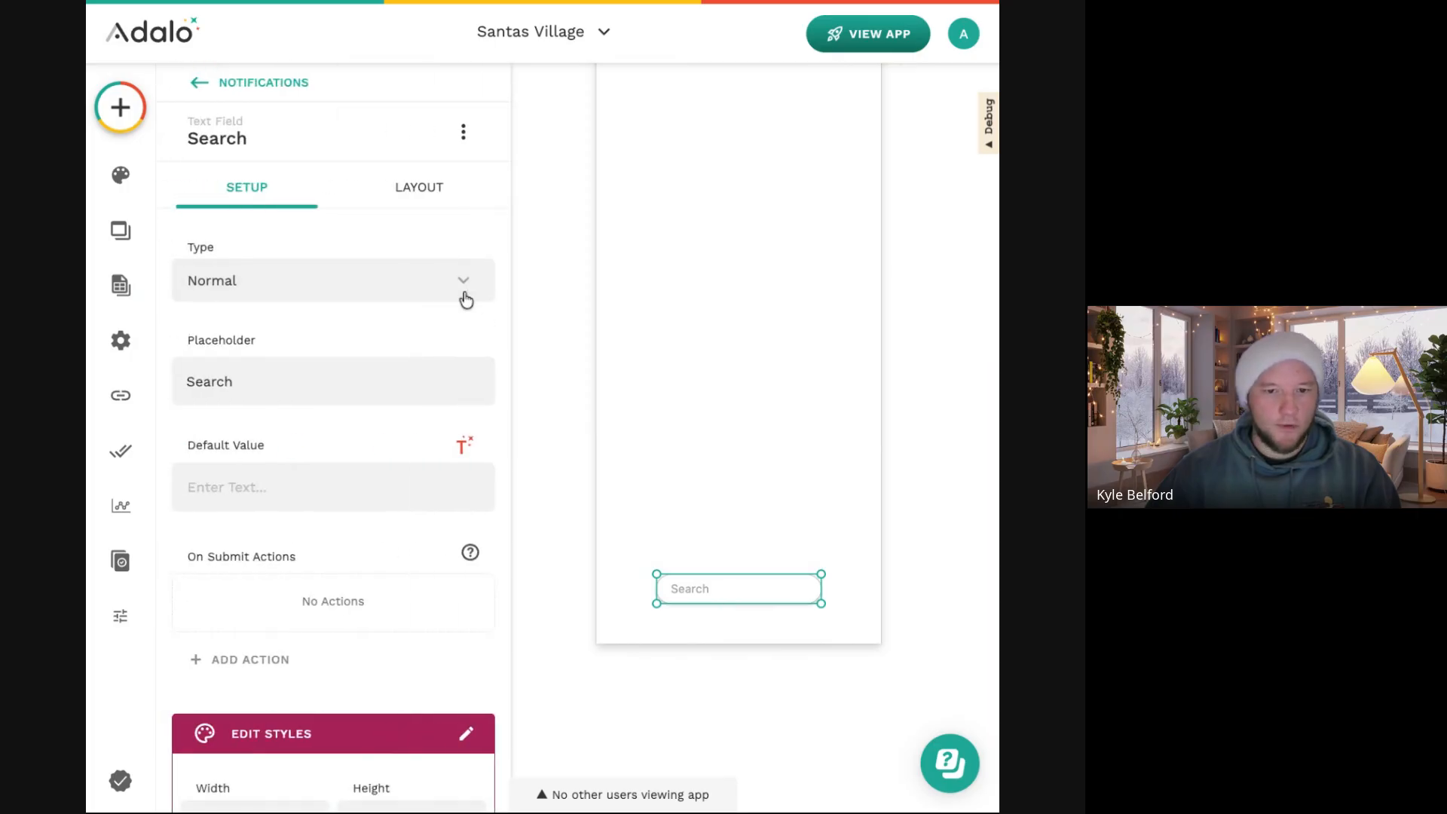
left_click(405, 194)
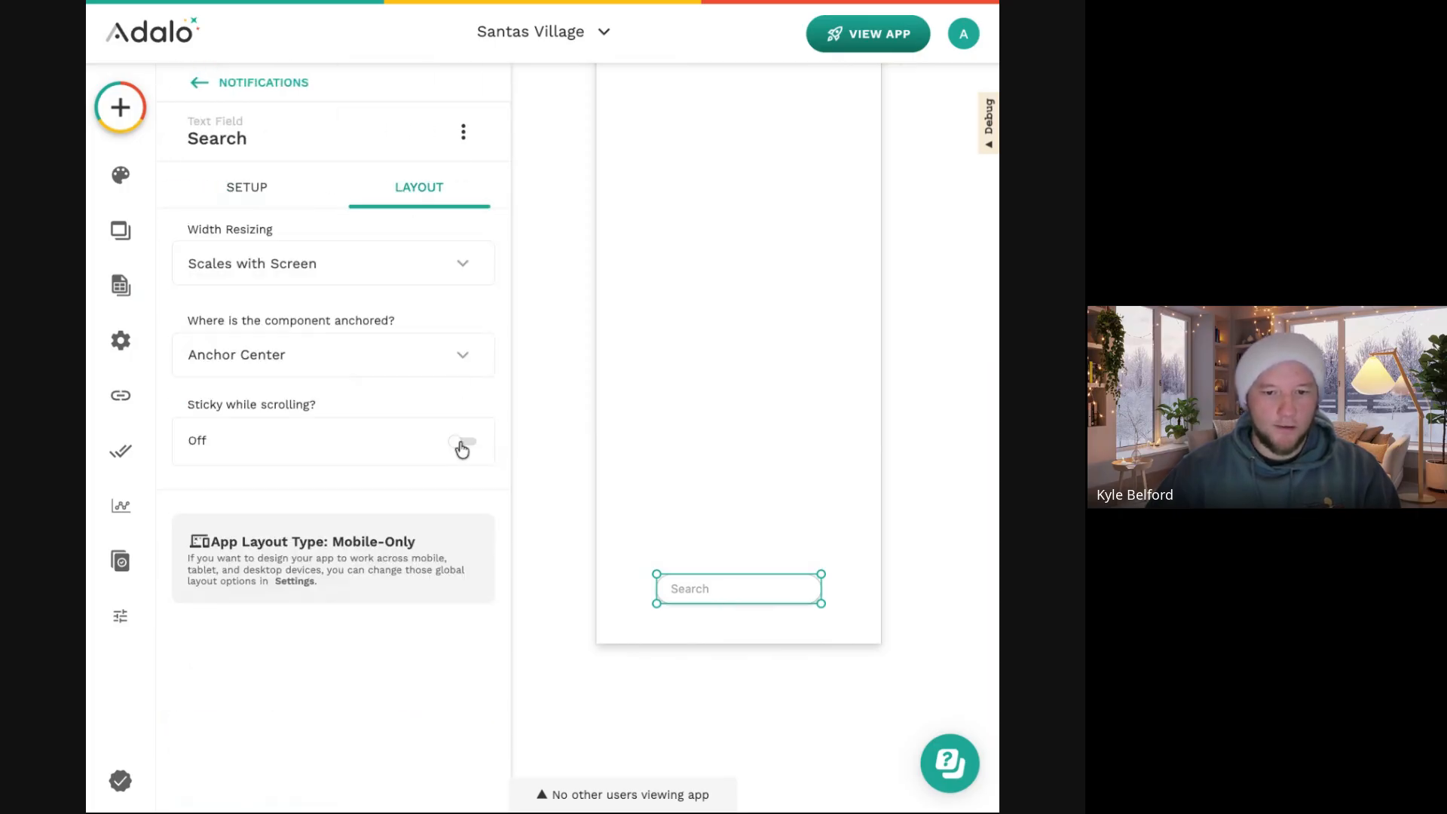
left_click(575, 435)
Add a custom list to the Notifications screen just below the Alerts header.
scroll(514, 504, "down", 3)
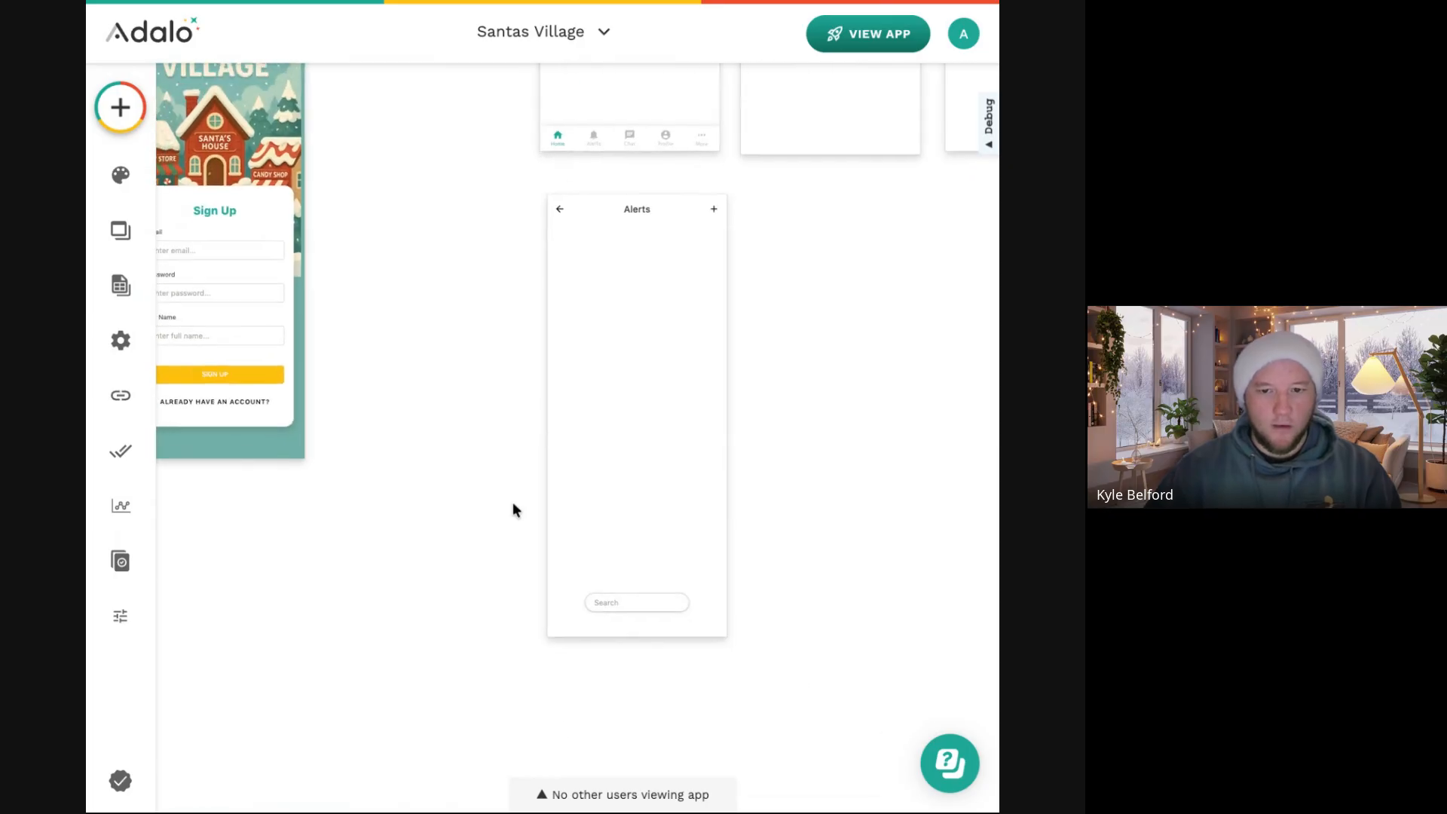
scroll(506, 510, "right", 2)
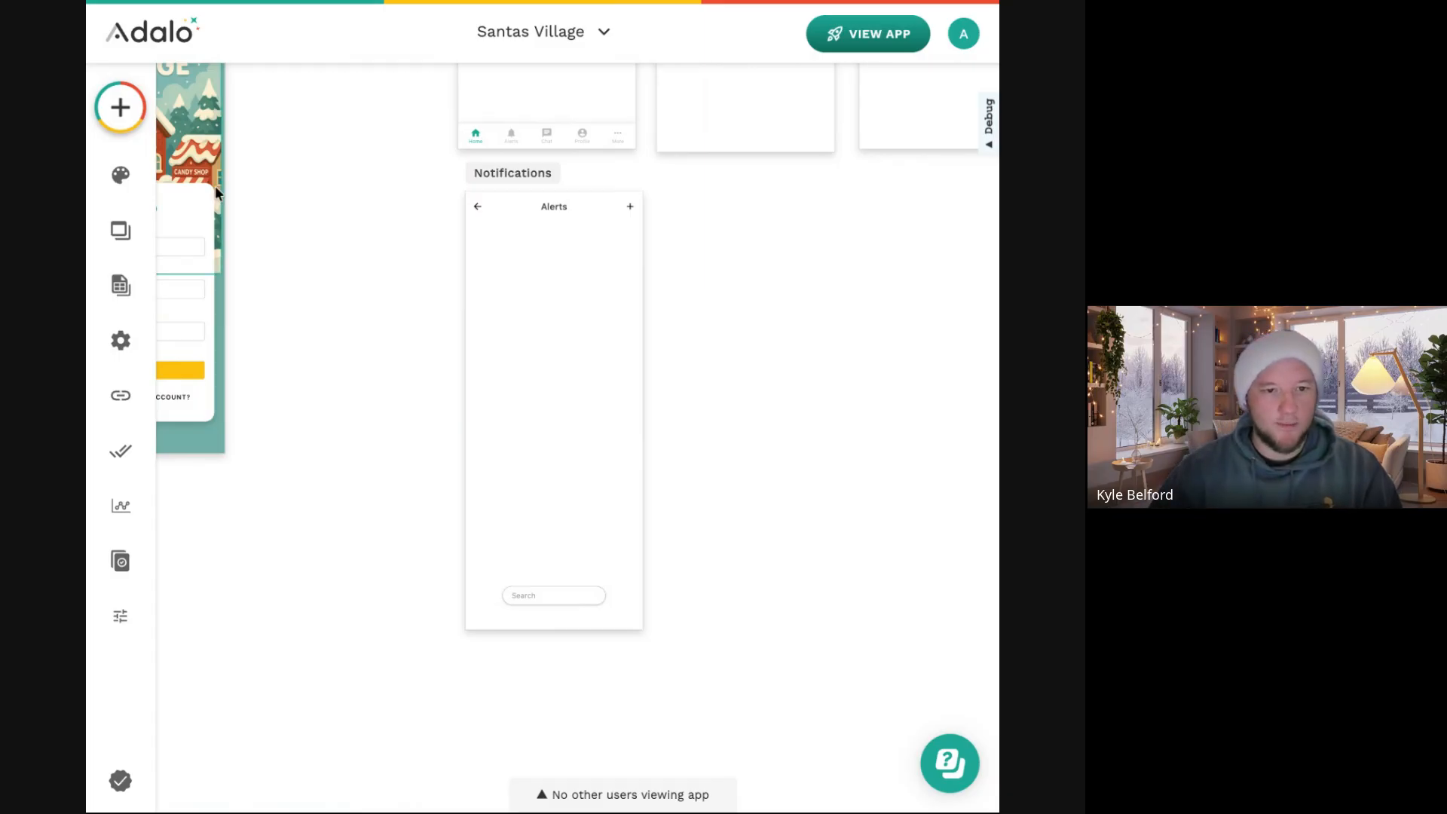
left_click(124, 111)
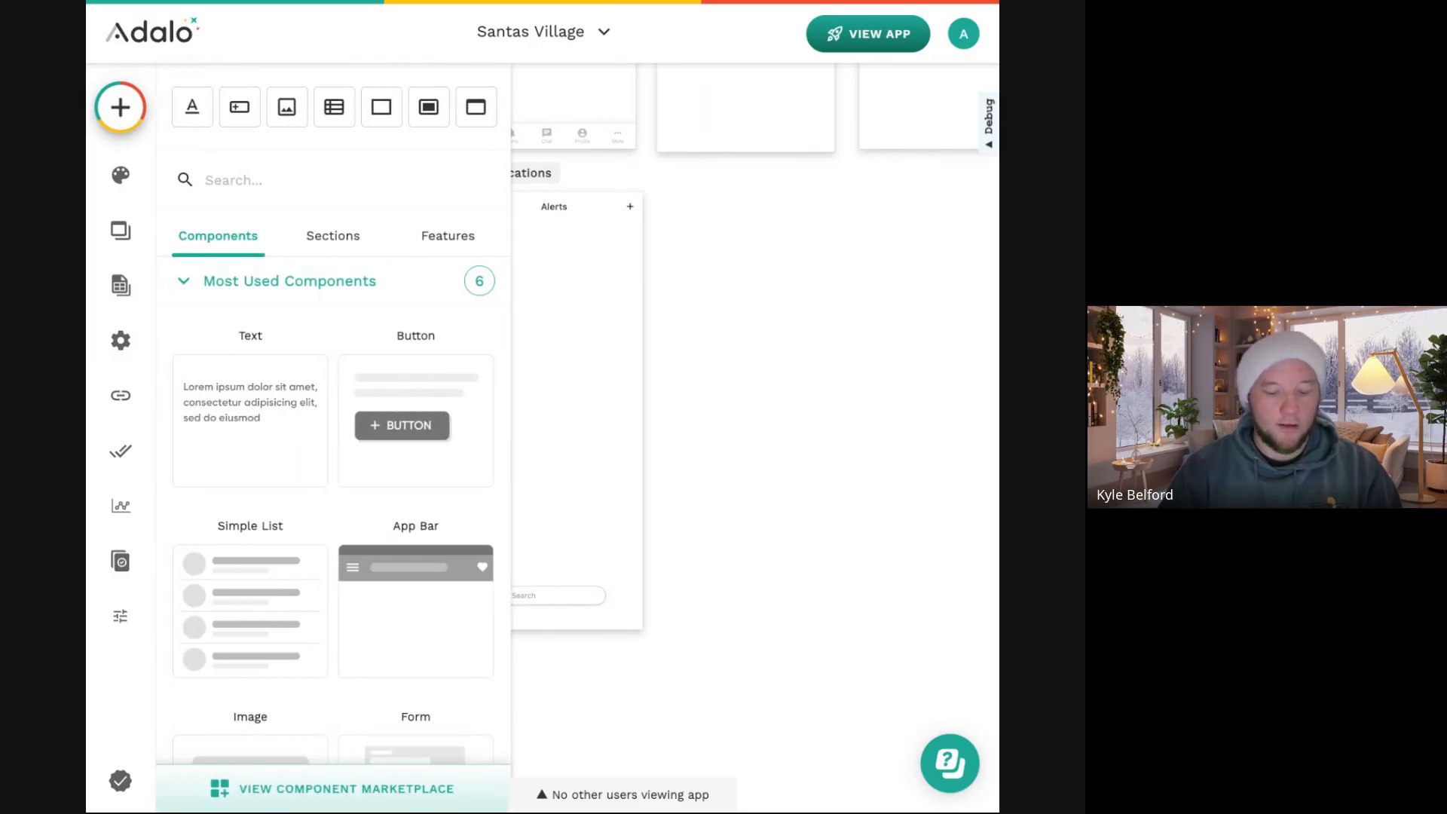
type("cus")
left_click_drag(276, 378, 556, 296)
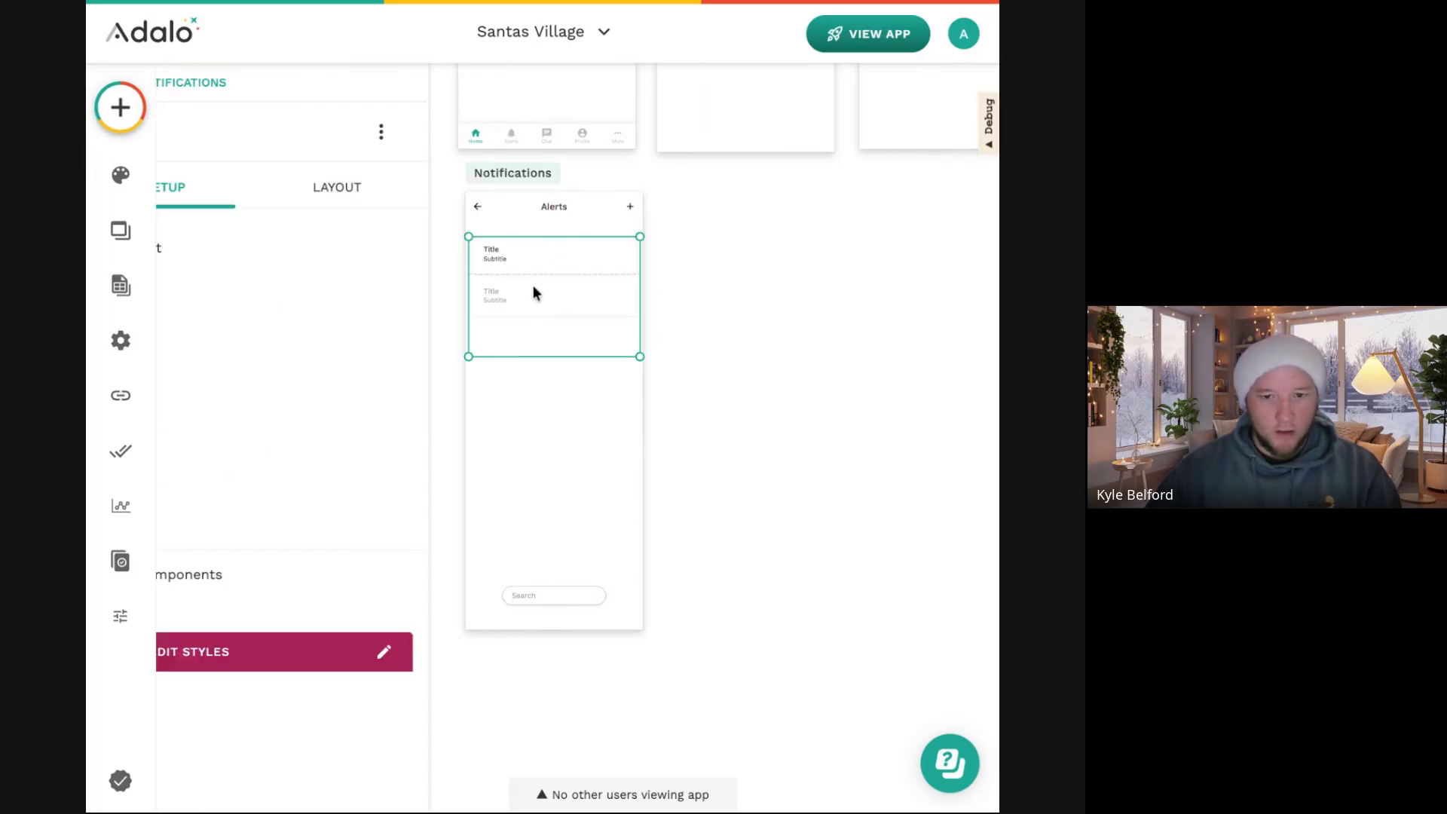
Move the list card's title to the card's left edge and change its text to Alert Title.
scroll(609, 267, "up", 5)
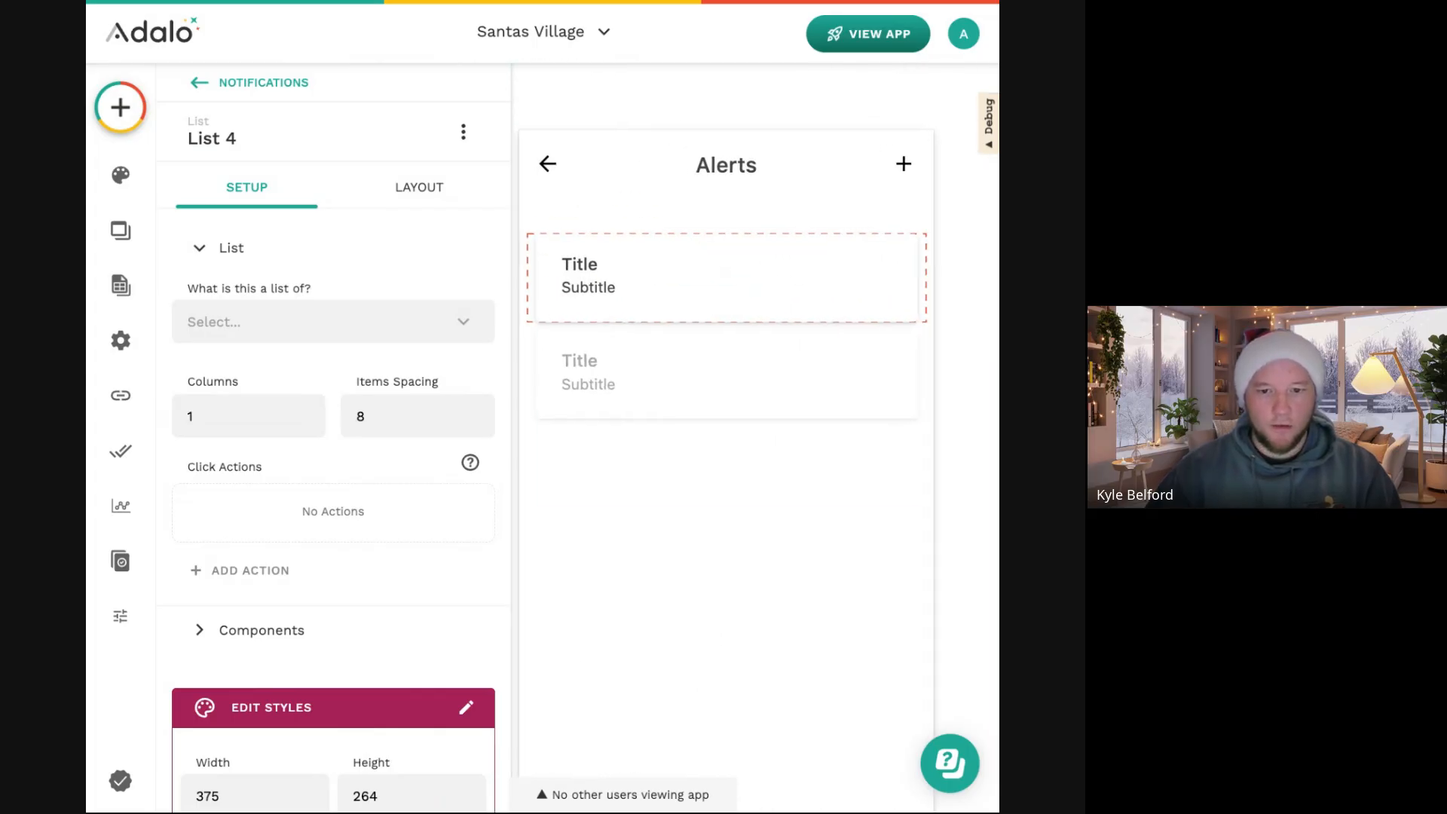
left_click(598, 284)
left_click(598, 284)
scroll(599, 283, "down", 3)
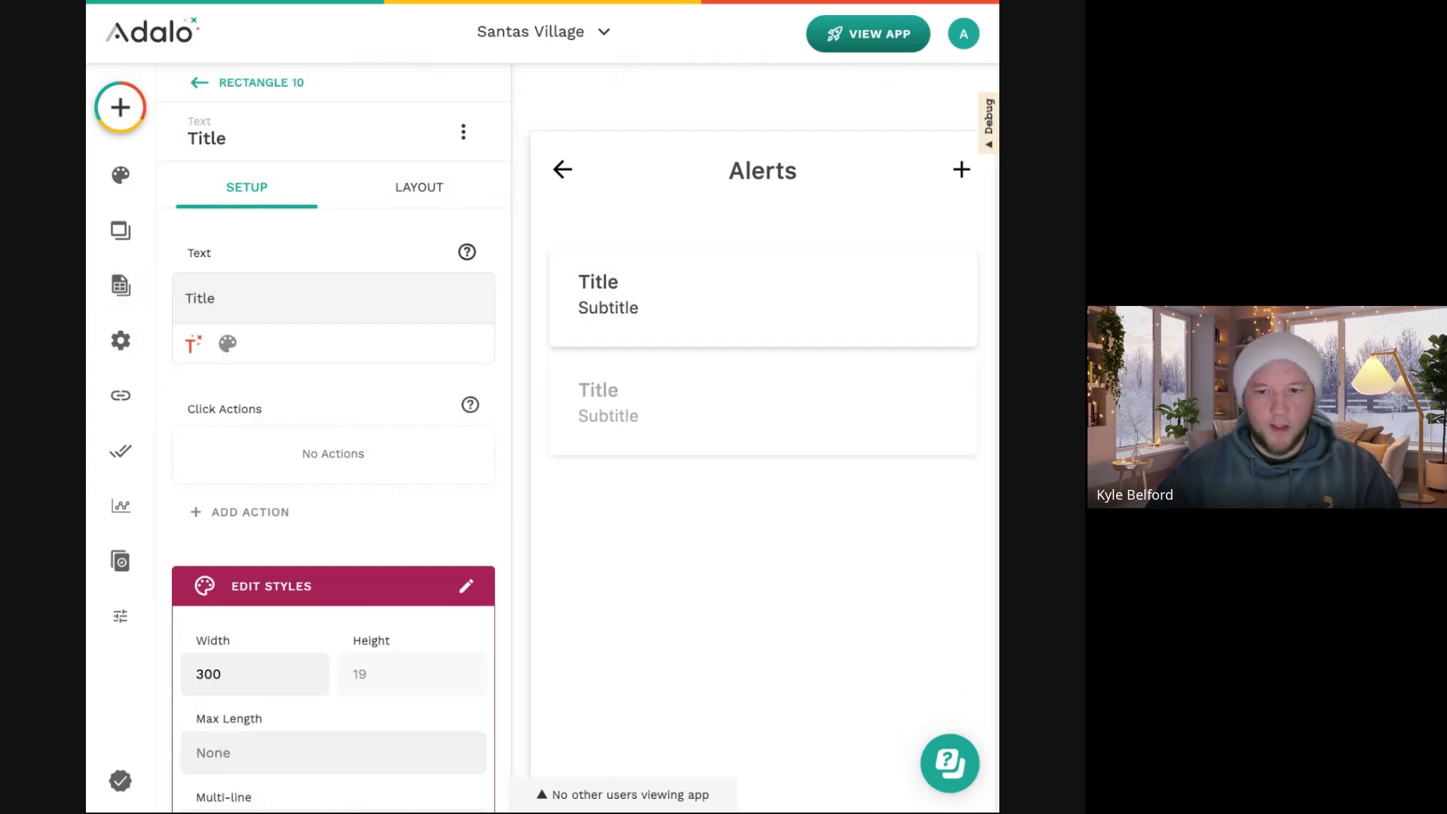
left_click_drag(598, 284, 580, 278)
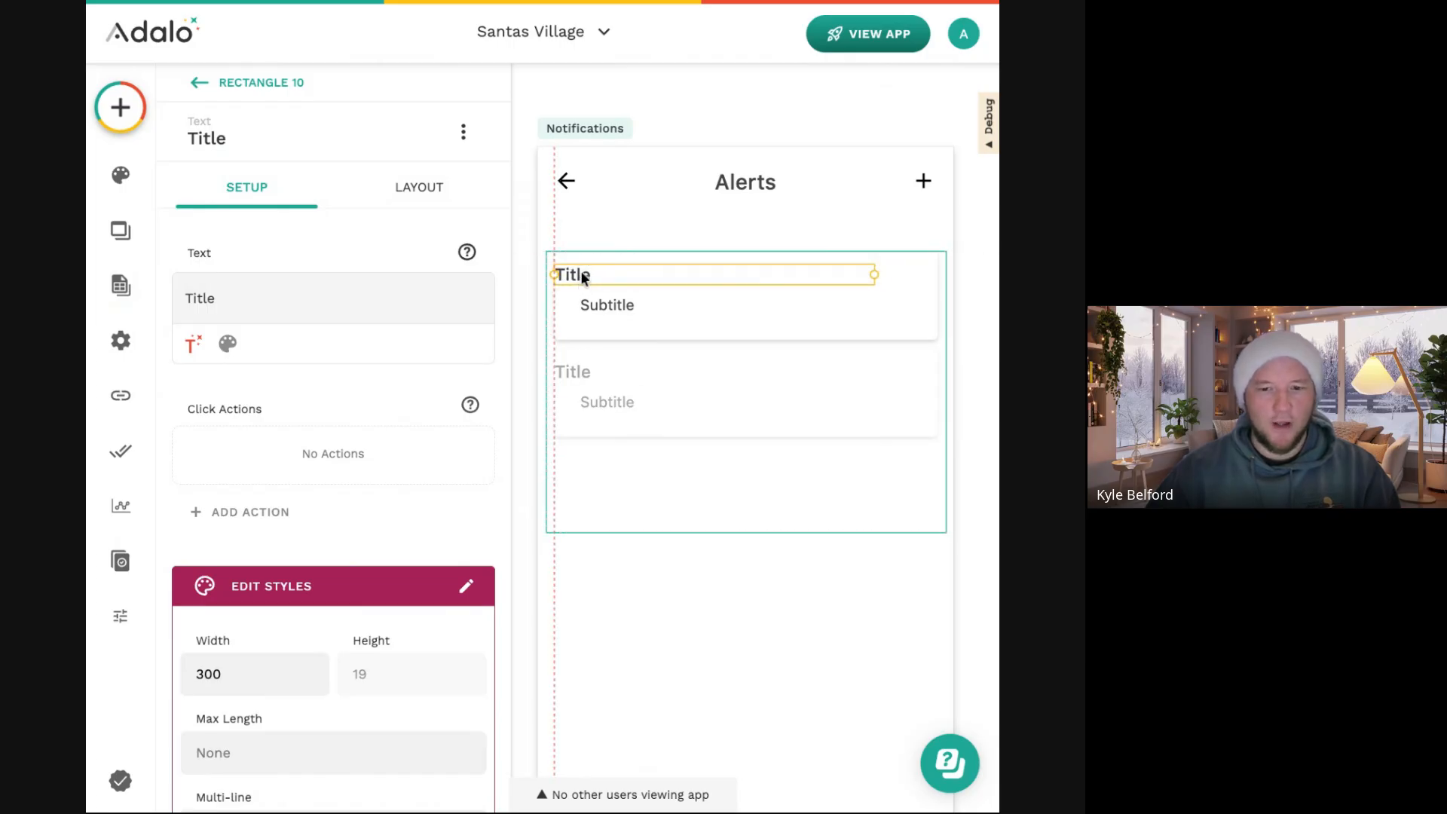
scroll(590, 310, "up", 1)
left_click(294, 303)
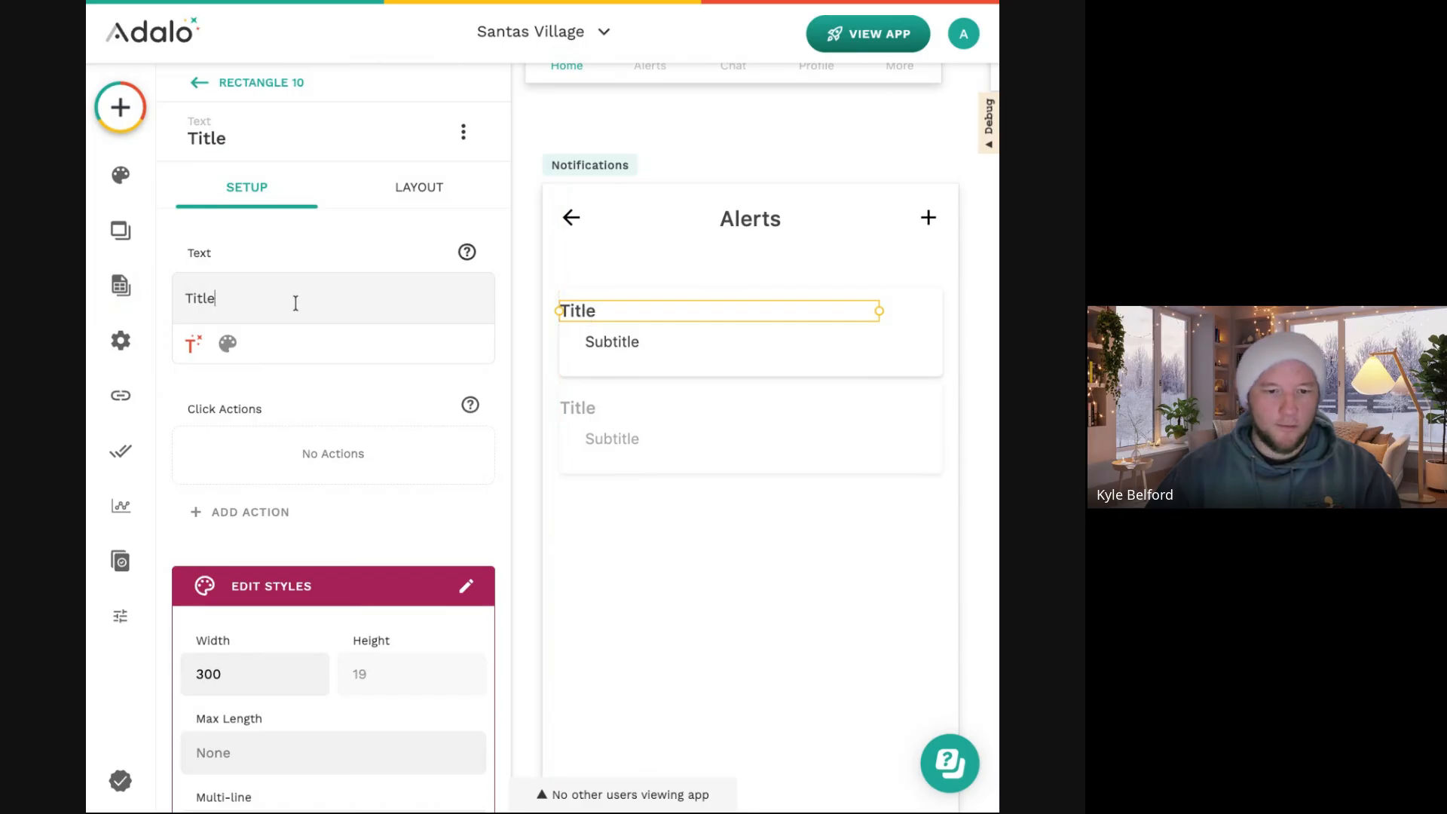
key("Home")
type("Alert")
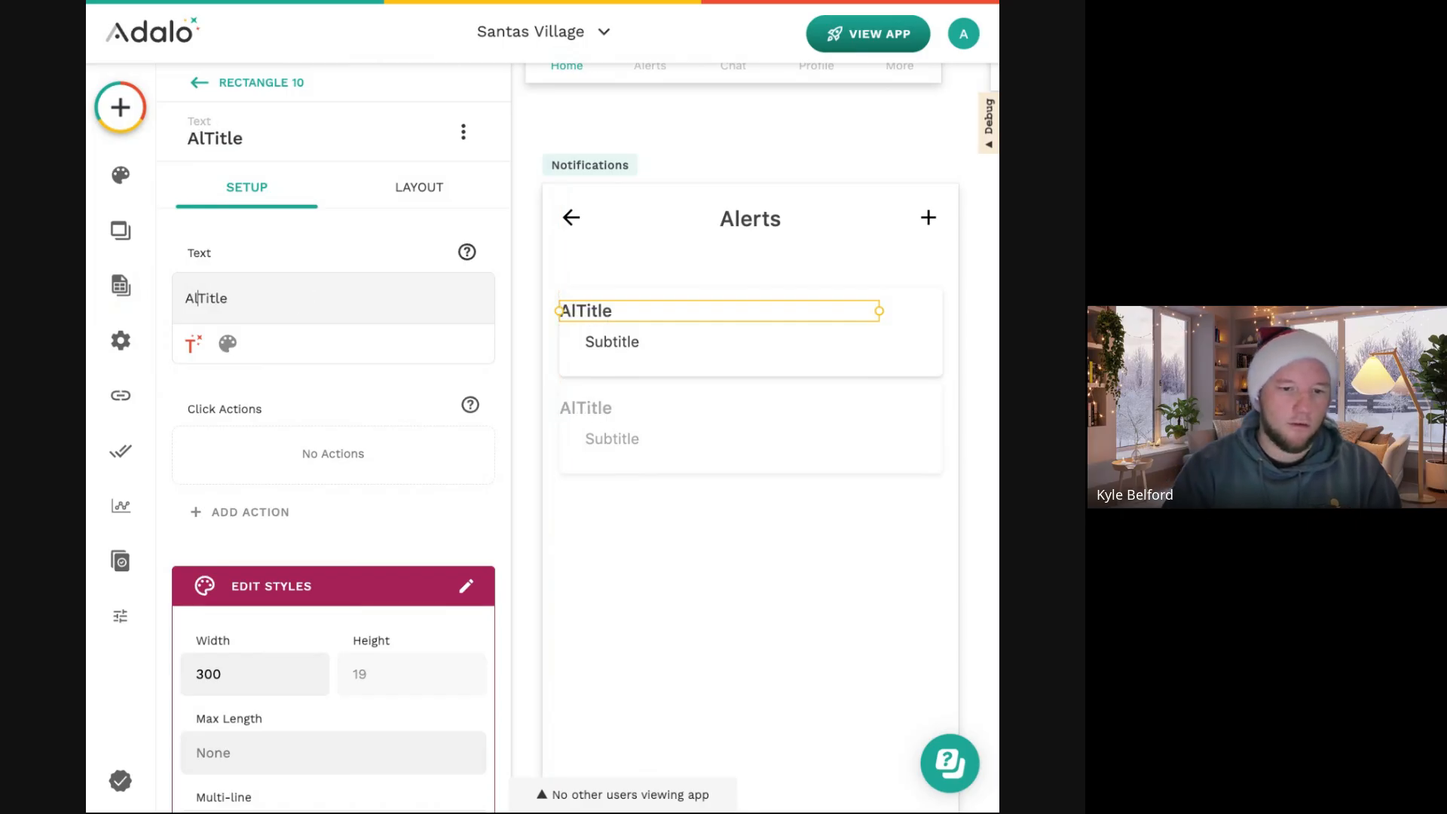
Center the custom list horizontally on the Notifications screen.
left_click(672, 382)
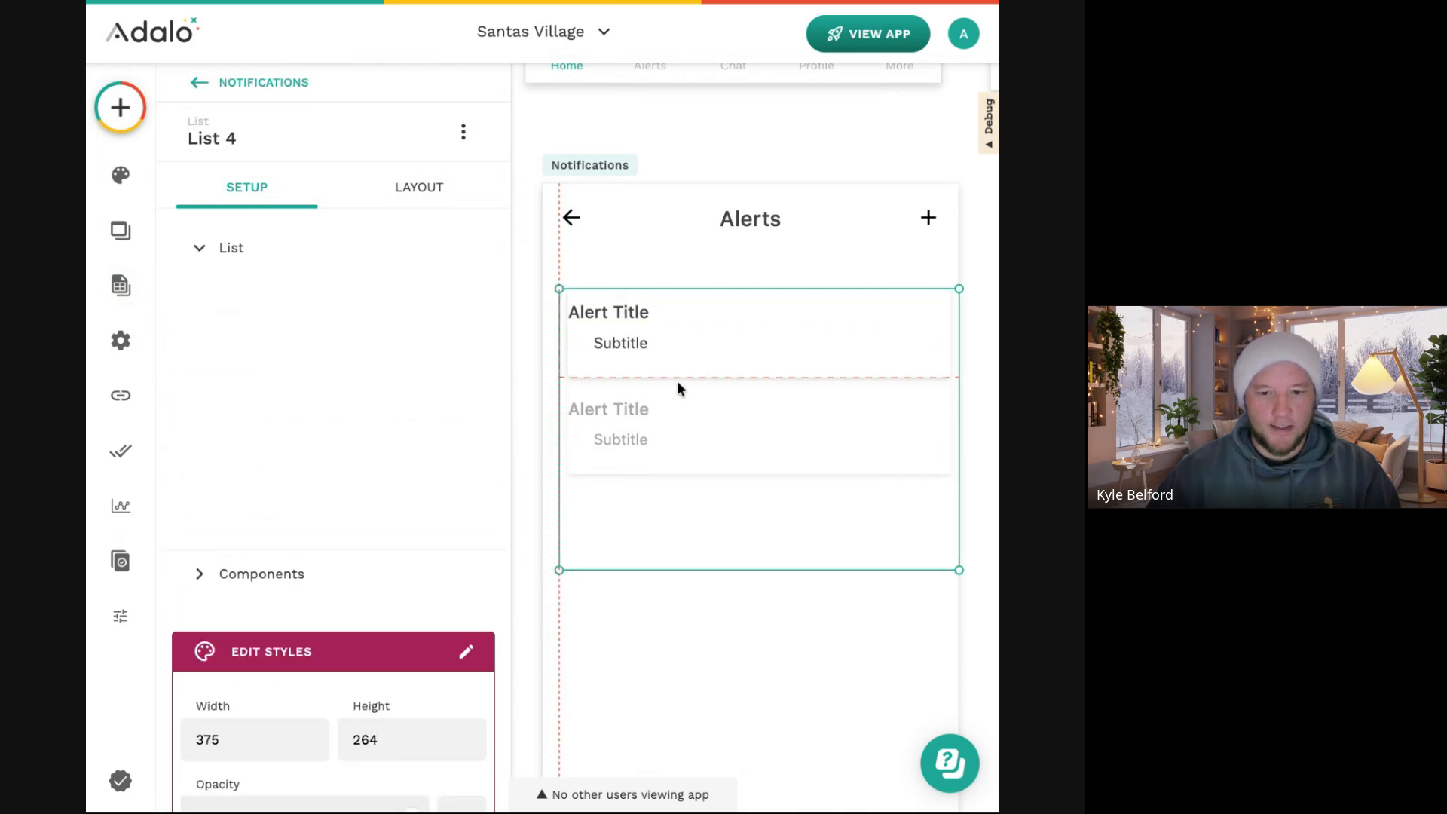
left_click(464, 132)
mouse_move(551, 266)
left_click(603, 269)
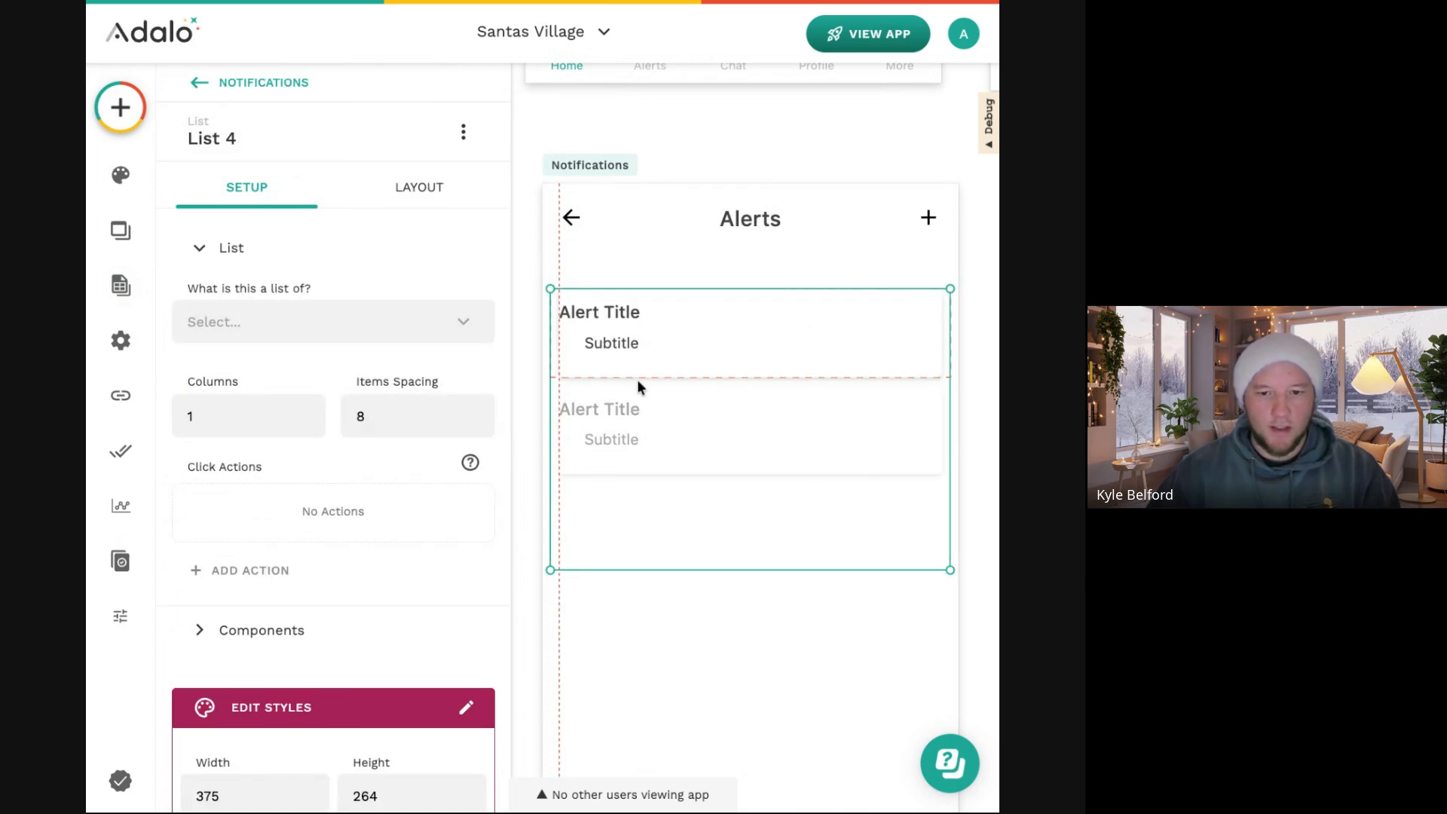
left_click(612, 610)
Reposition the card's title slightly inside its left edge and place the subtitle directly beneath it.
scroll(591, 324, "up", 3)
left_click(590, 321)
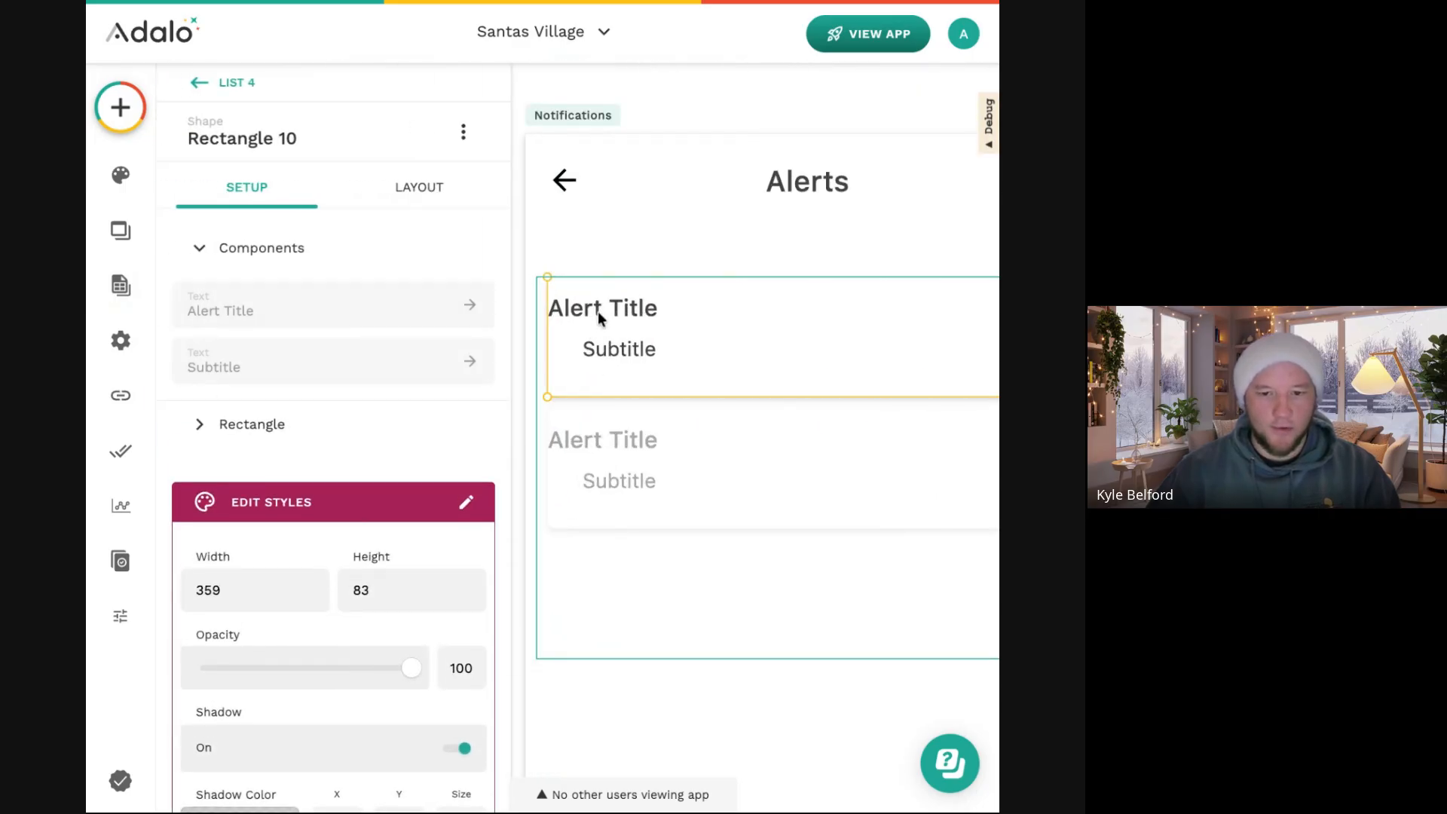
left_click(599, 311)
left_click_drag(598, 311, 600, 340)
left_click(616, 349)
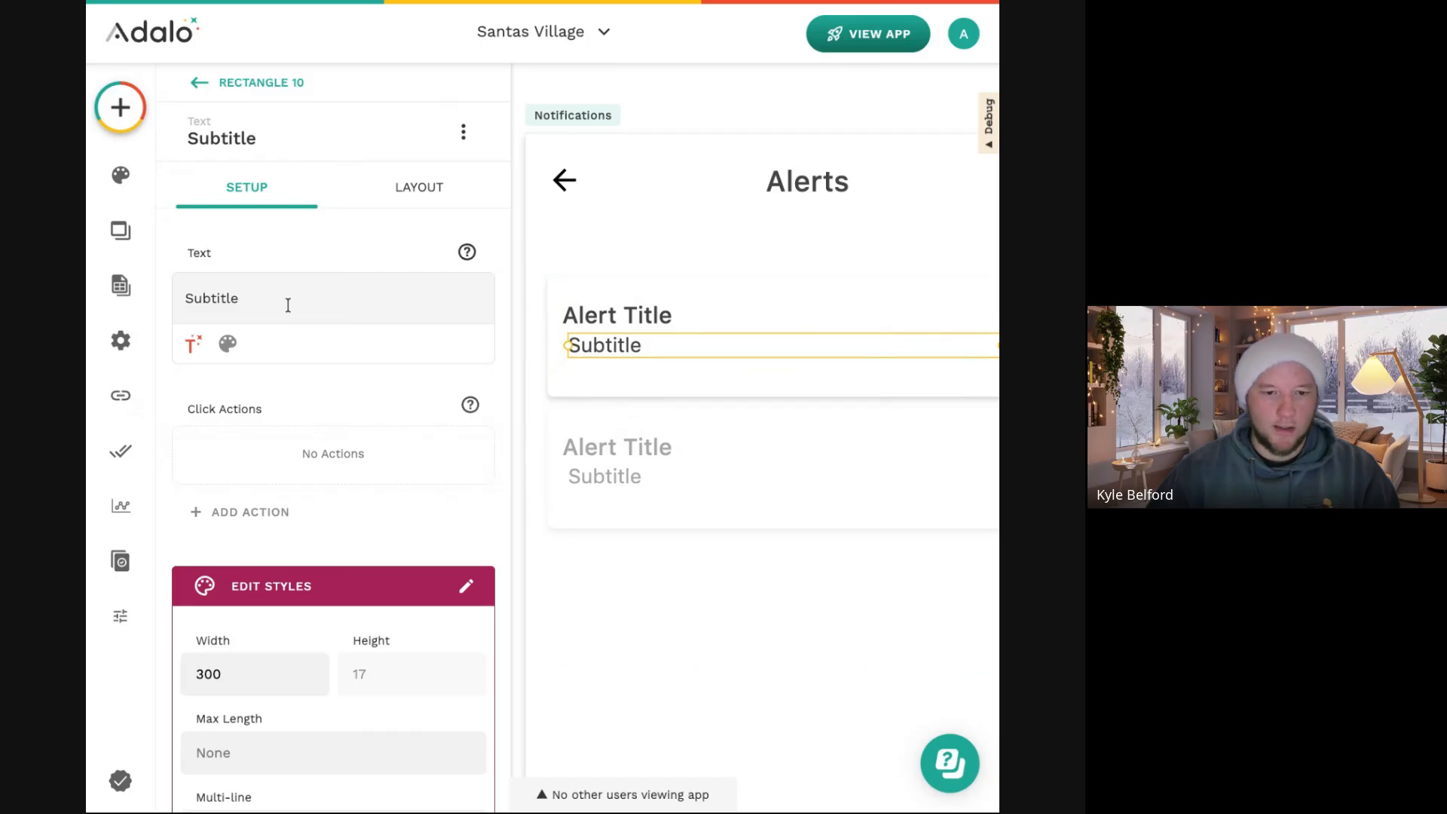
Change the list card's subtitle text to Description.
double_click(282, 302)
type("Des")
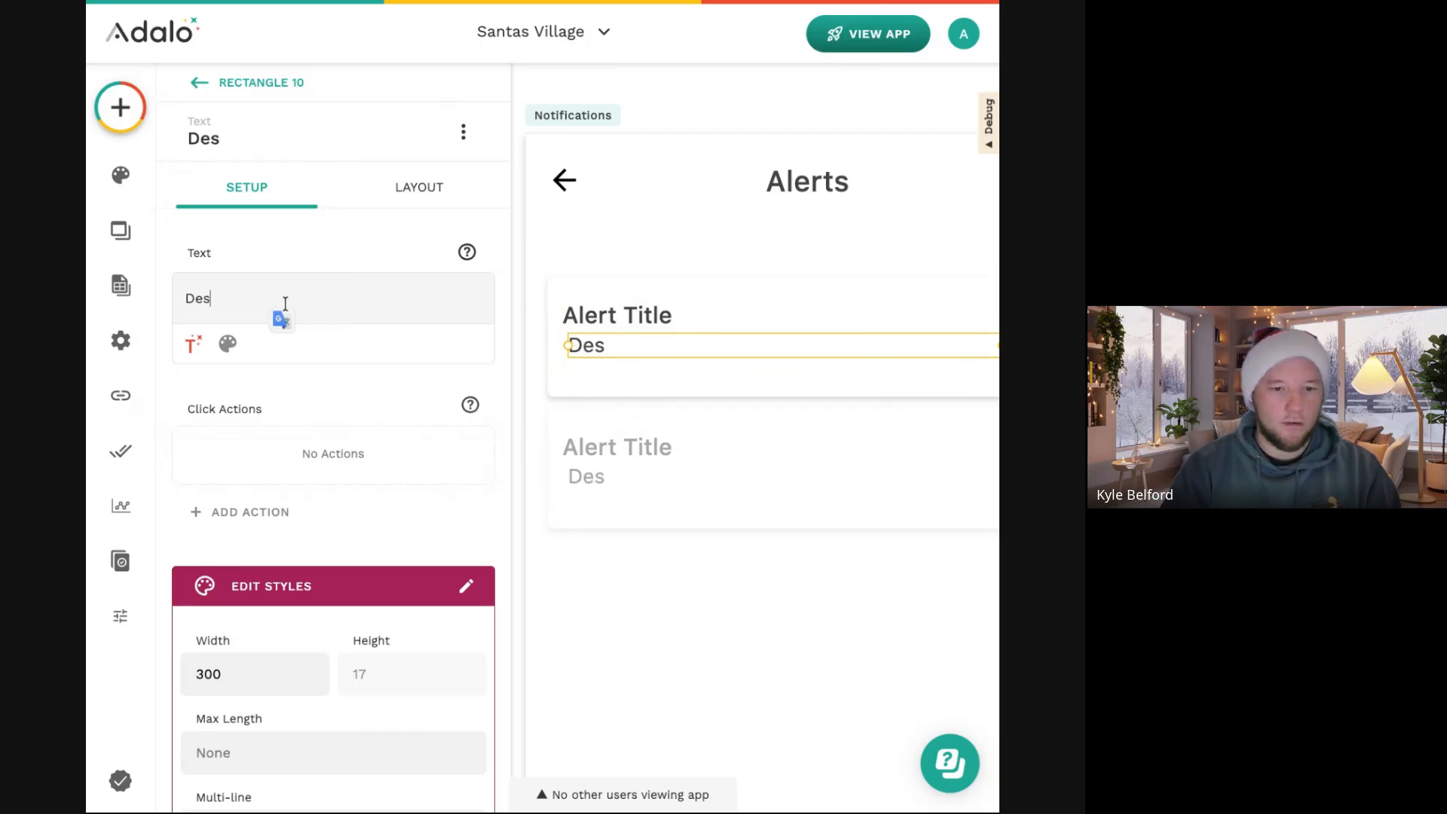
type("cription")
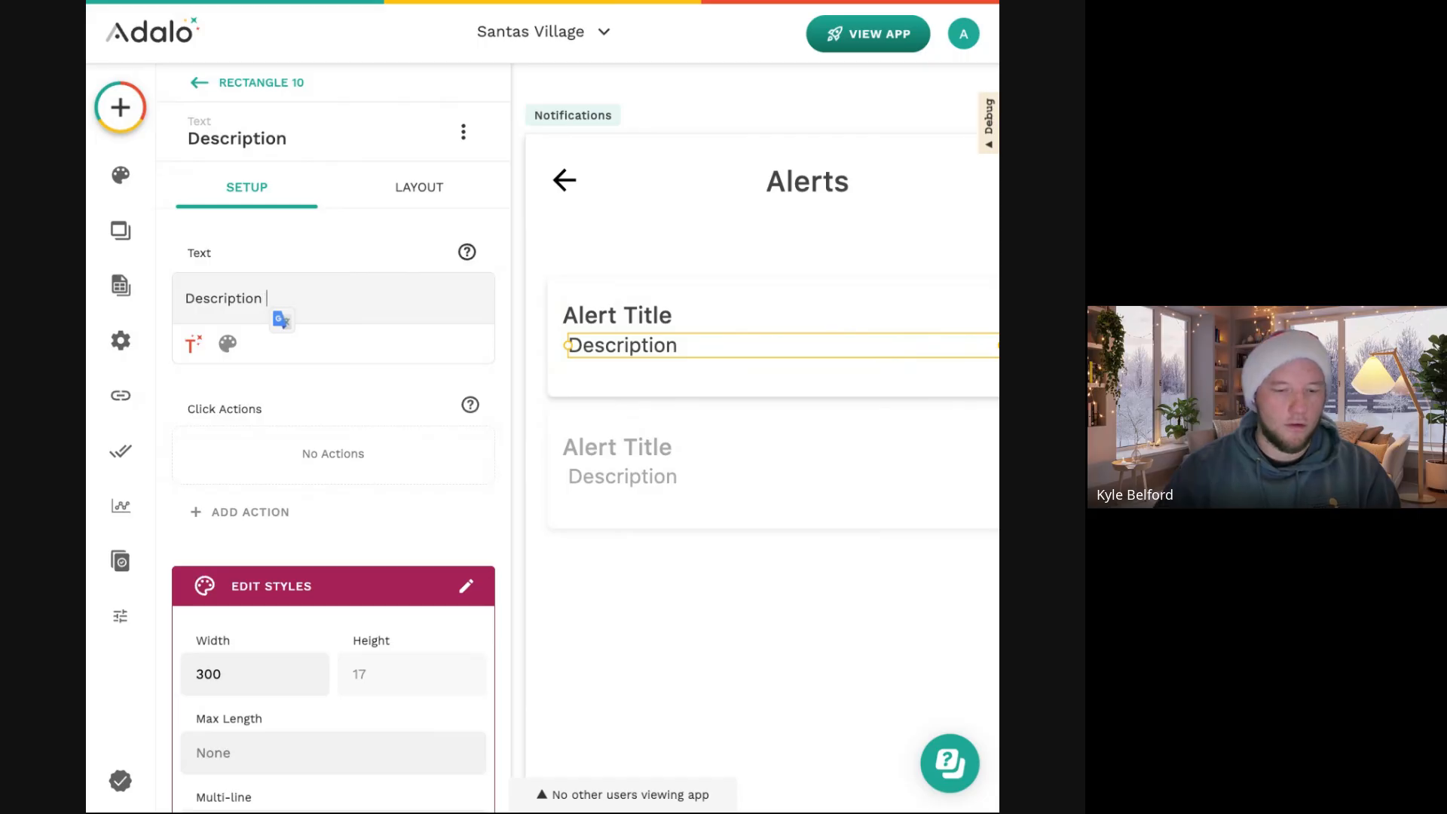
double_click(311, 290)
left_click(287, 300)
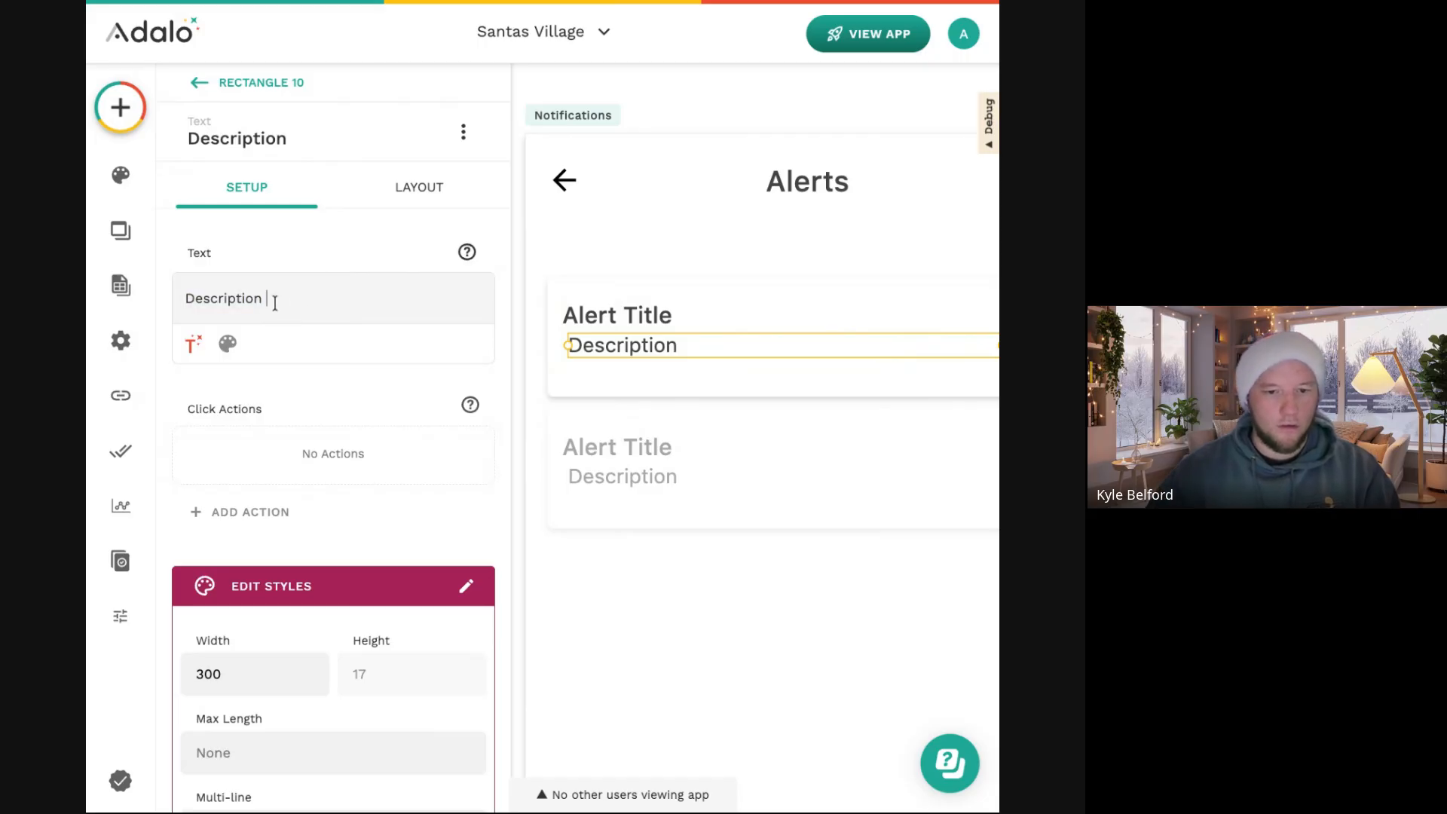
Stretch the list card downward to a height of 105.
scroll(605, 383, "right", 1)
scroll(604, 383, "down", 1)
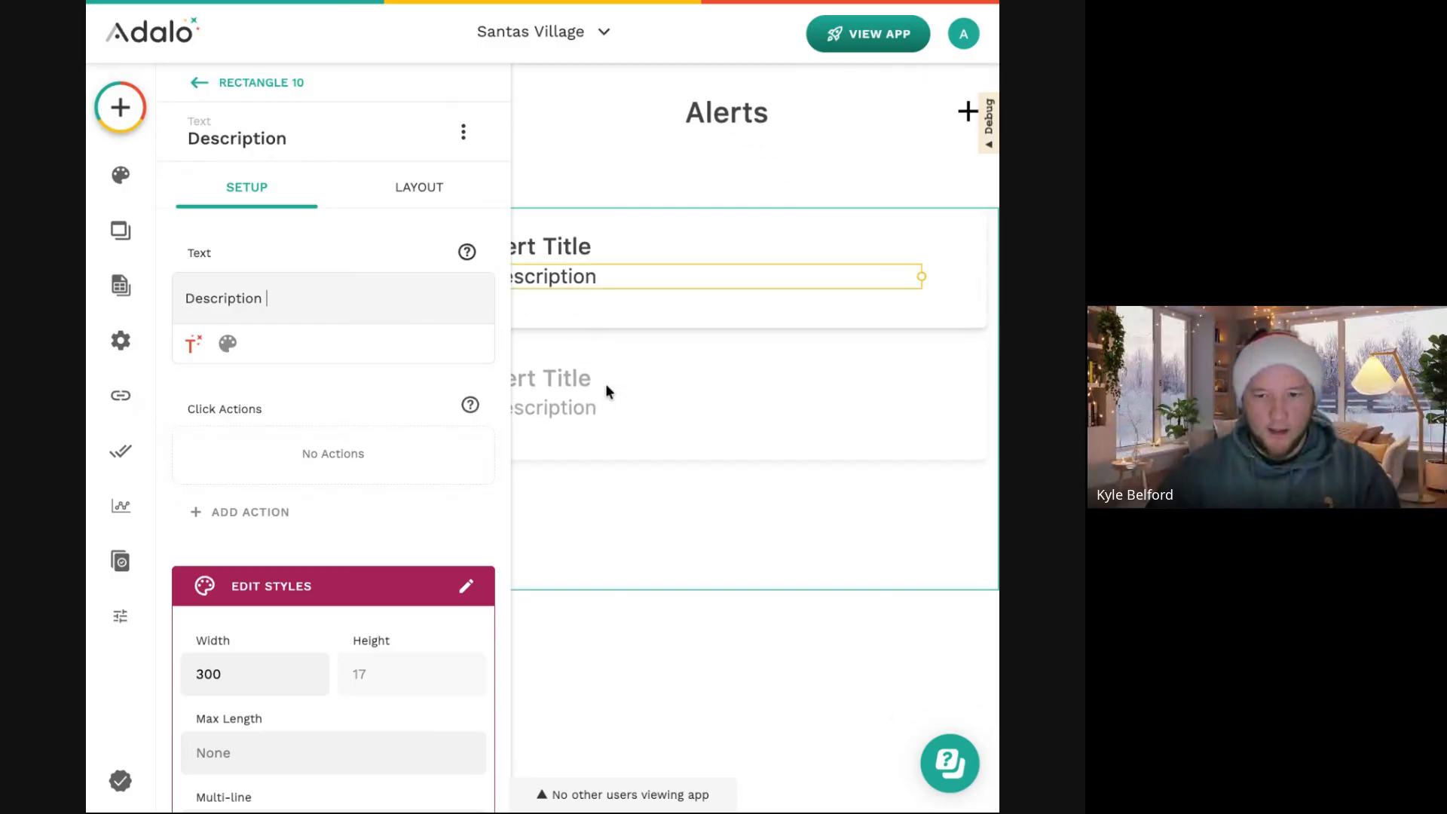
scroll(604, 383, "down", 3)
left_click(597, 331)
left_click_drag(597, 339, 610, 373)
left_click(652, 214)
scroll(635, 303, "left", 1)
scroll(635, 303, "left", 1)
scroll(583, 299, "up", 2)
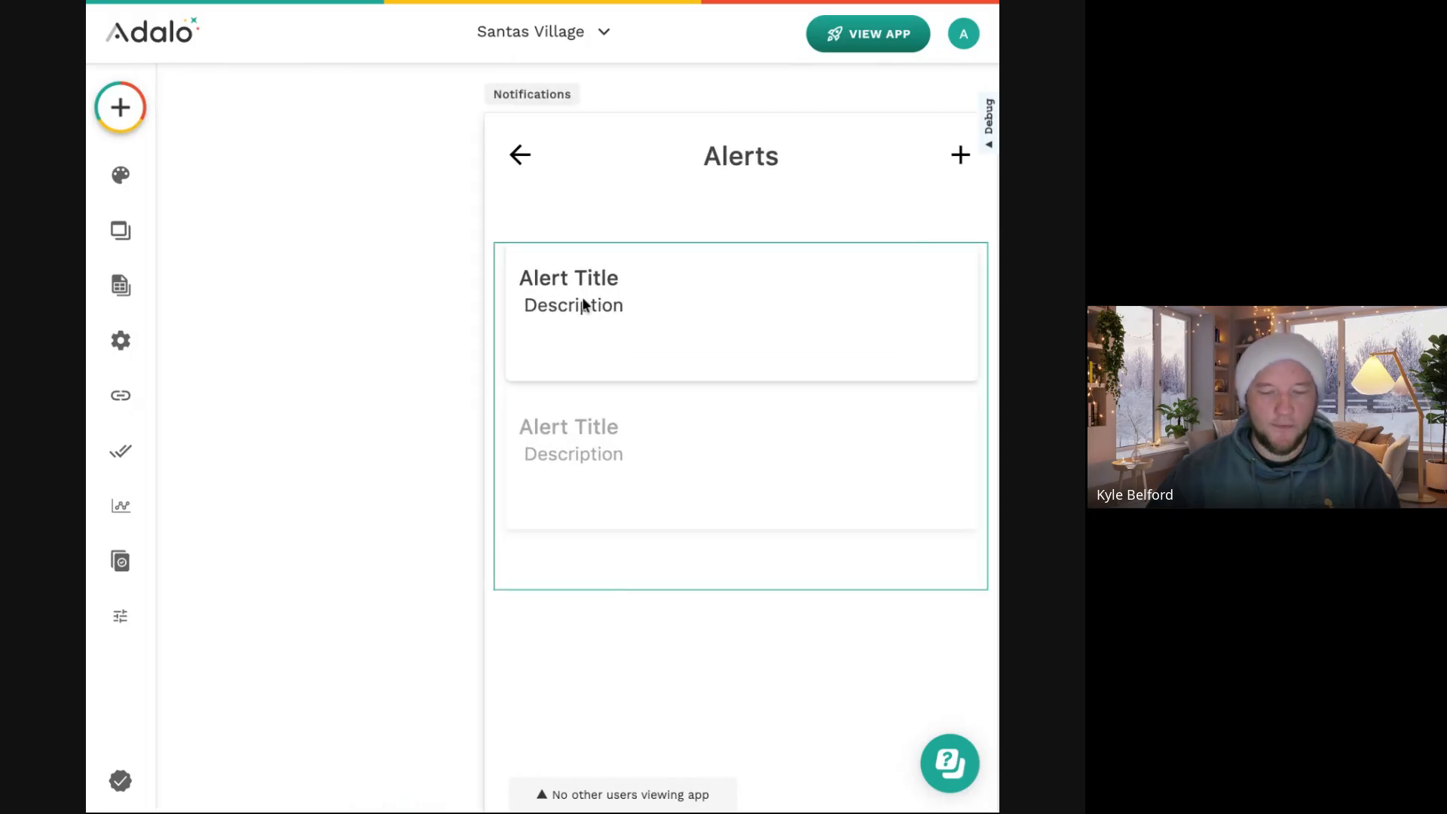
Align the left edges of the card's title and description with each other.
left_click(596, 306)
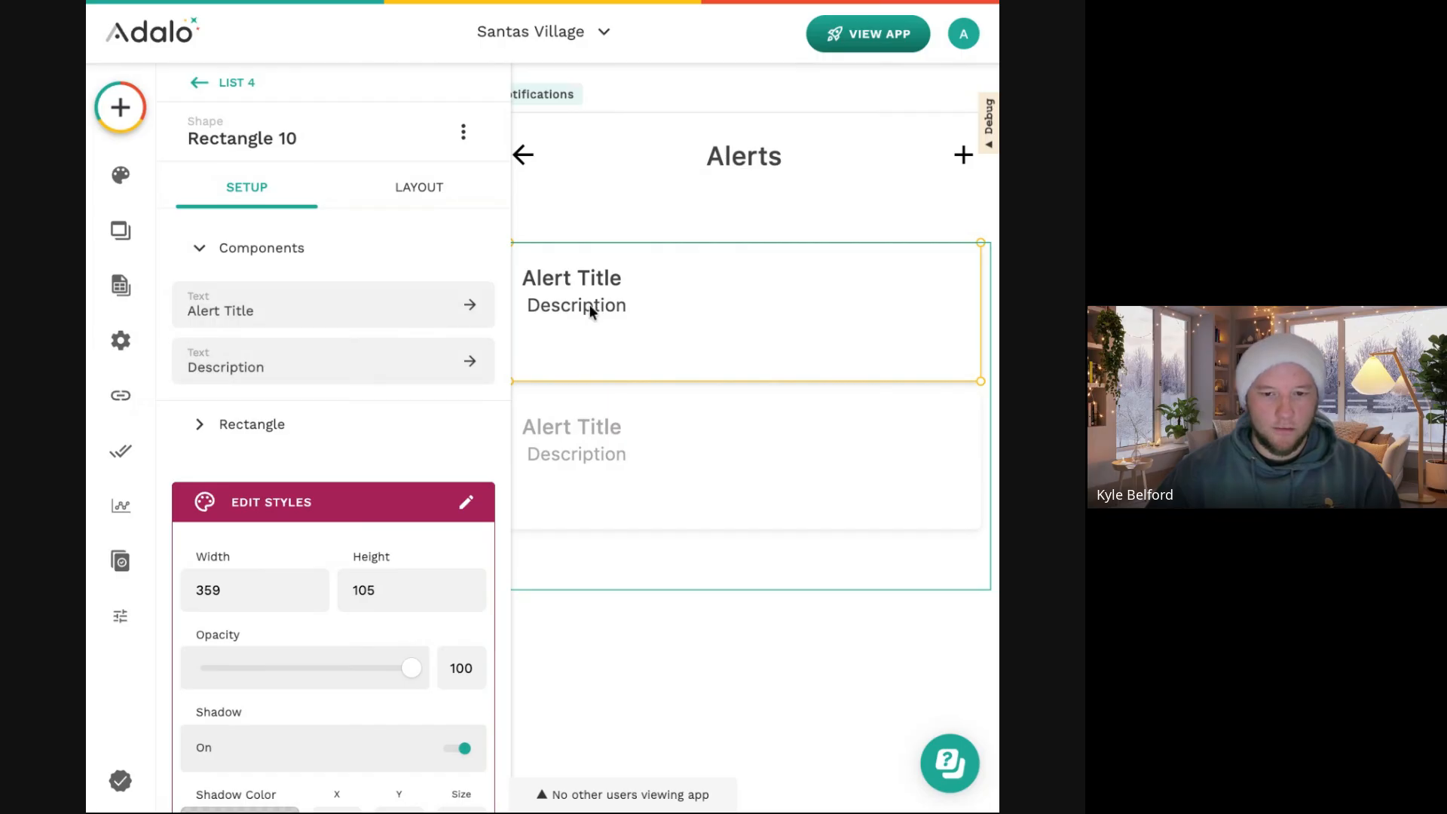
left_click(577, 308)
left_click(567, 281, "shift")
left_click(464, 135)
mouse_move(518, 193)
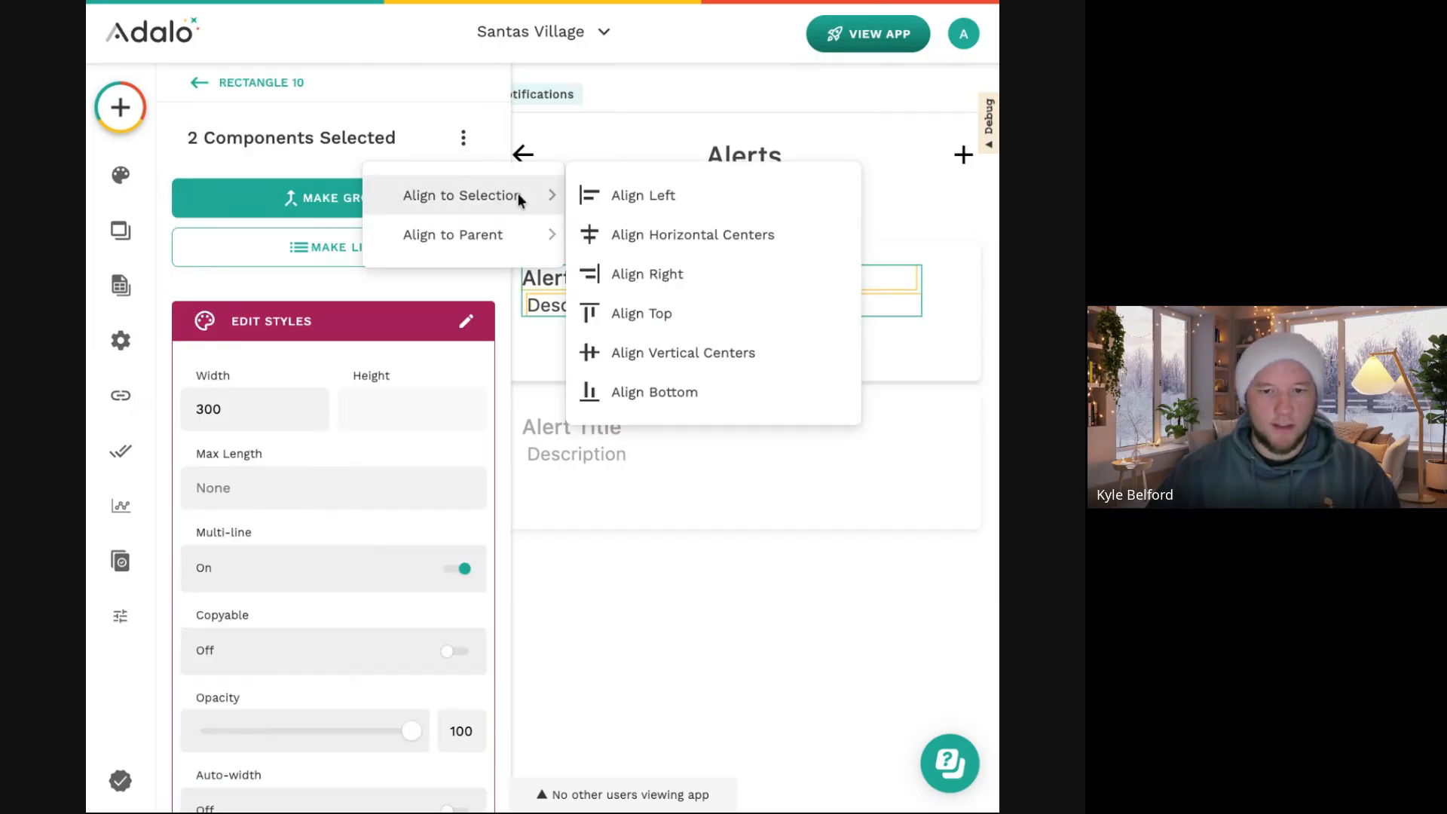
left_click(618, 198)
Move the title and description slightly down the card and place a copy of the description above the title.
left_click(595, 279)
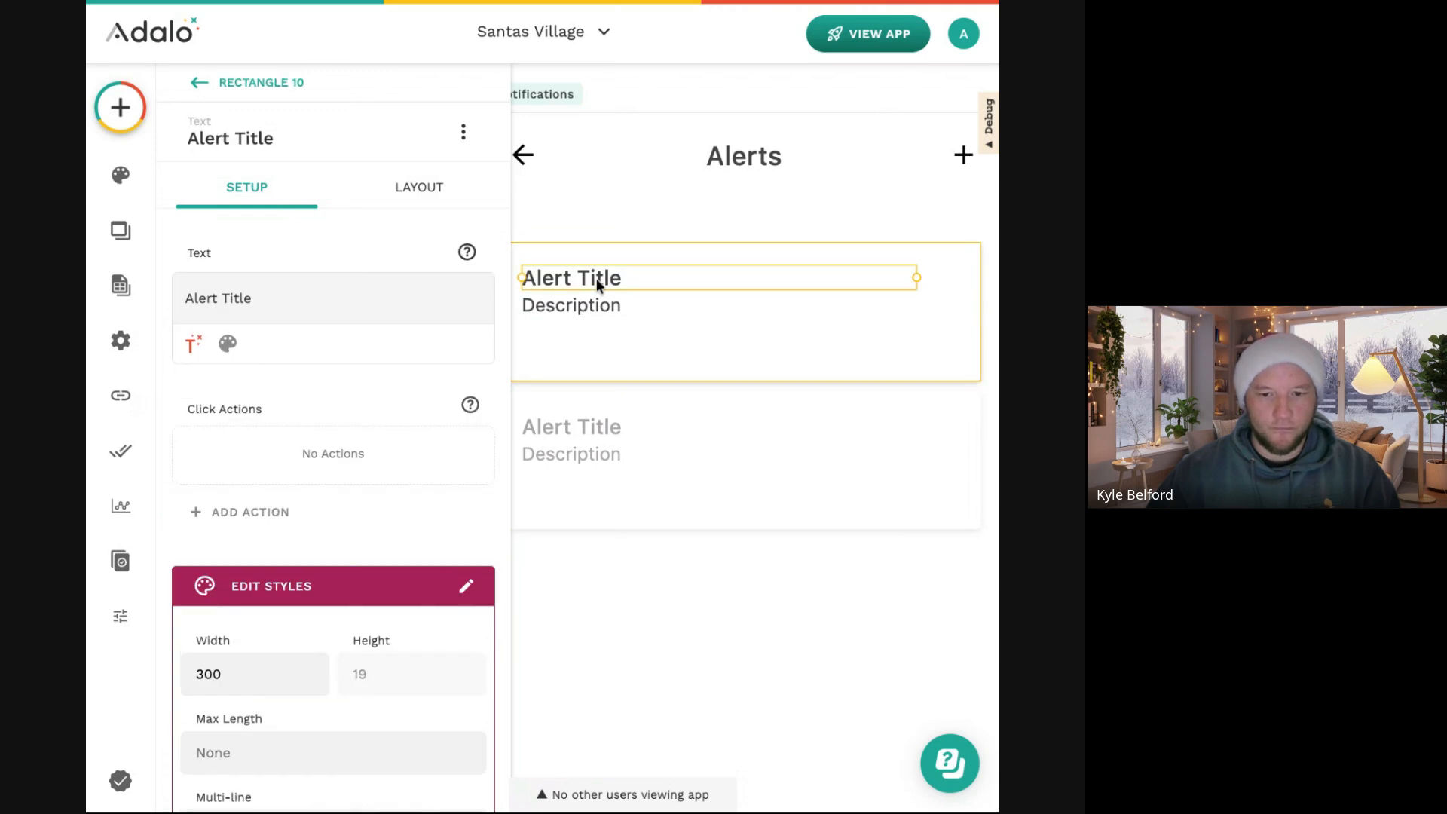
left_click(590, 301, "shift")
mouse_move(591, 282)
left_mouse_down()
mouse_move(605, 326)
mouse_move(590, 262)
left_mouse_up()
left_click(599, 333)
left_click(598, 324)
left_click(589, 323)
left_click(600, 292, "shift")
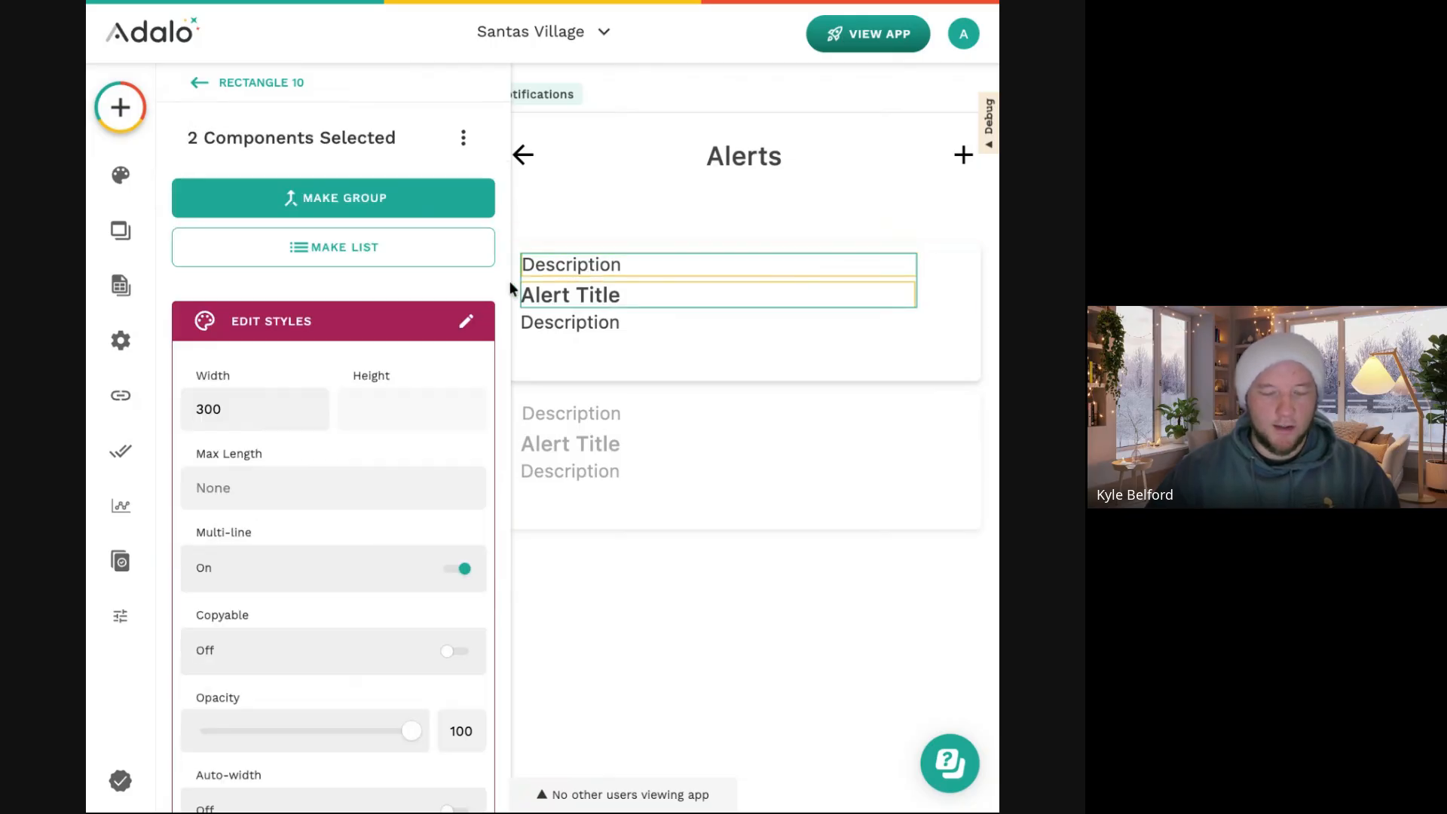
left_click(607, 217)
Change the text of the copied description above the title to Show On Date.
left_click(626, 269)
left_click(622, 260)
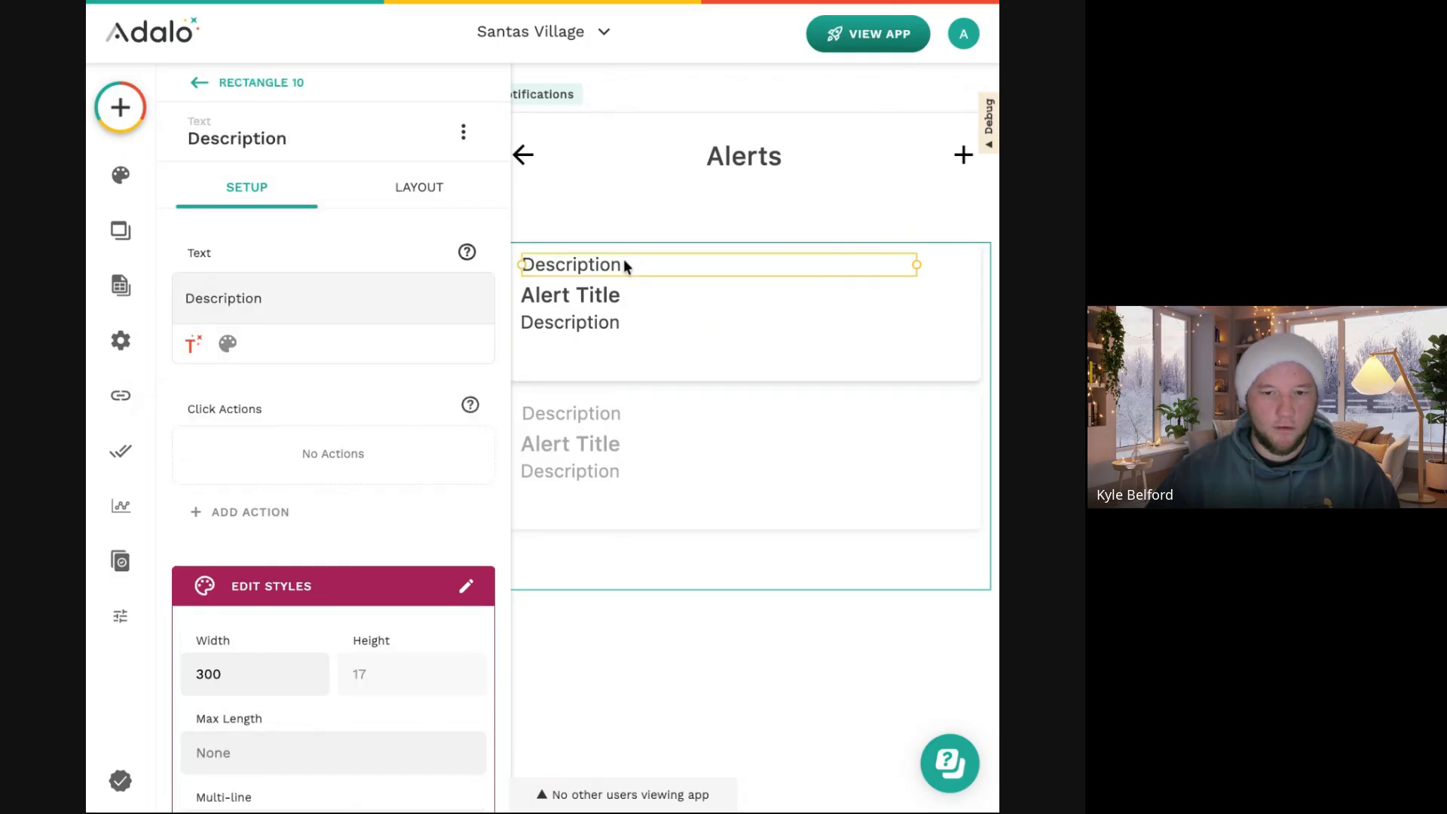
double_click(226, 299)
key("BackSpace")
type("Show On Date")
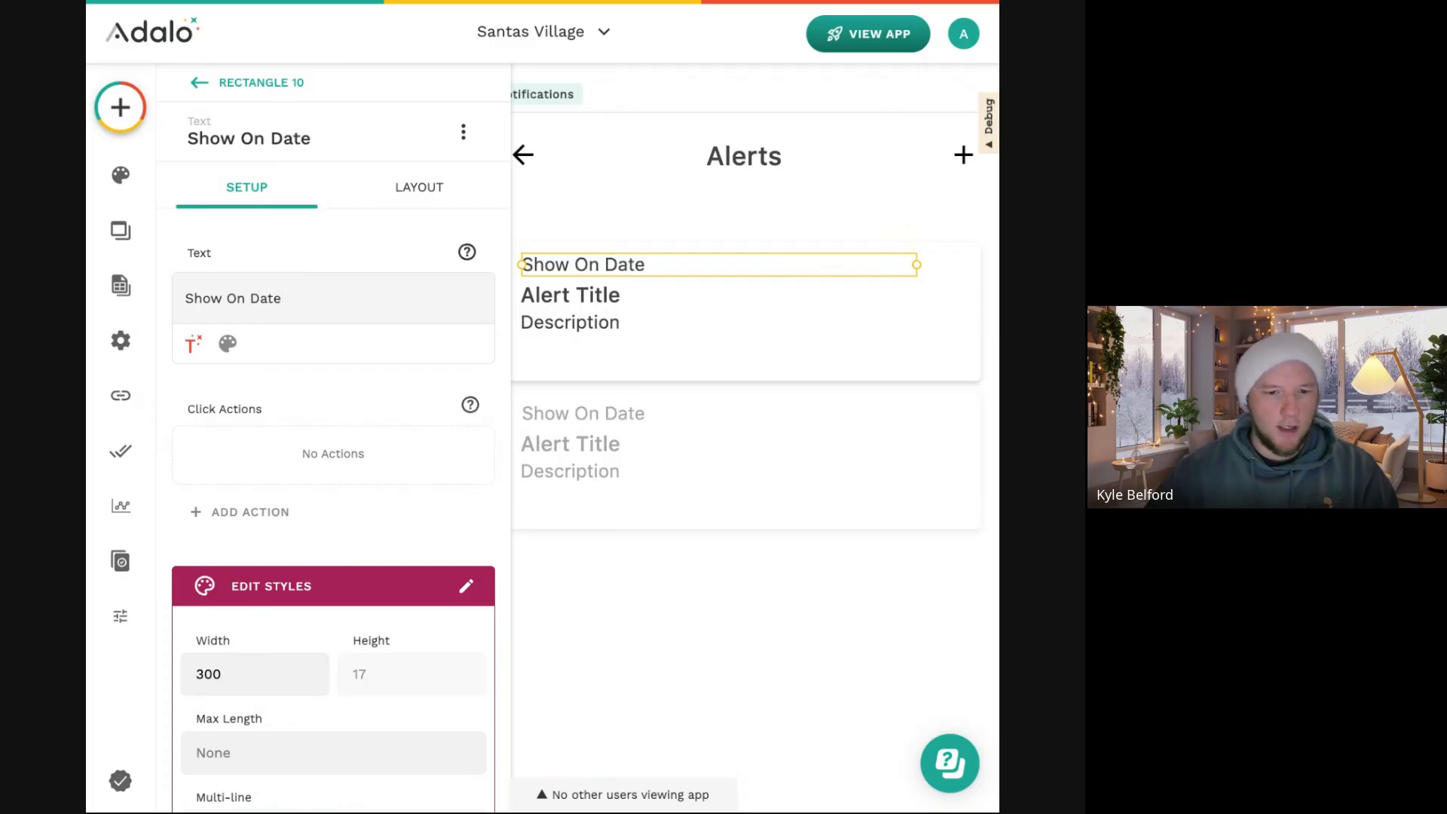
Right-align the Show On Date text, set its font size to 12 and change its font weight.
left_click(228, 344)
left_click(445, 343)
left_click(437, 475)
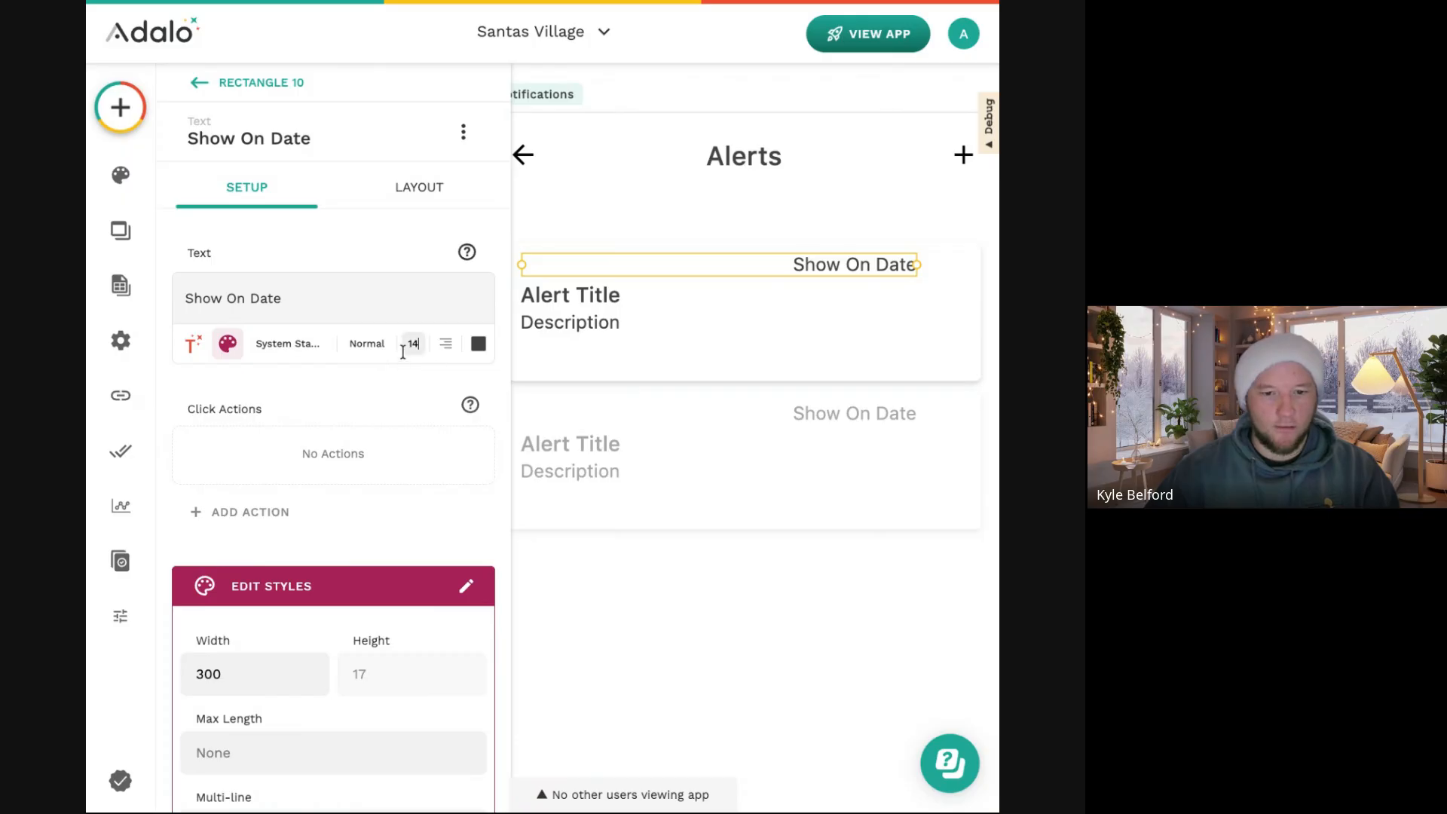
type("12")
left_click(367, 344)
left_click(359, 393)
left_click(745, 229)
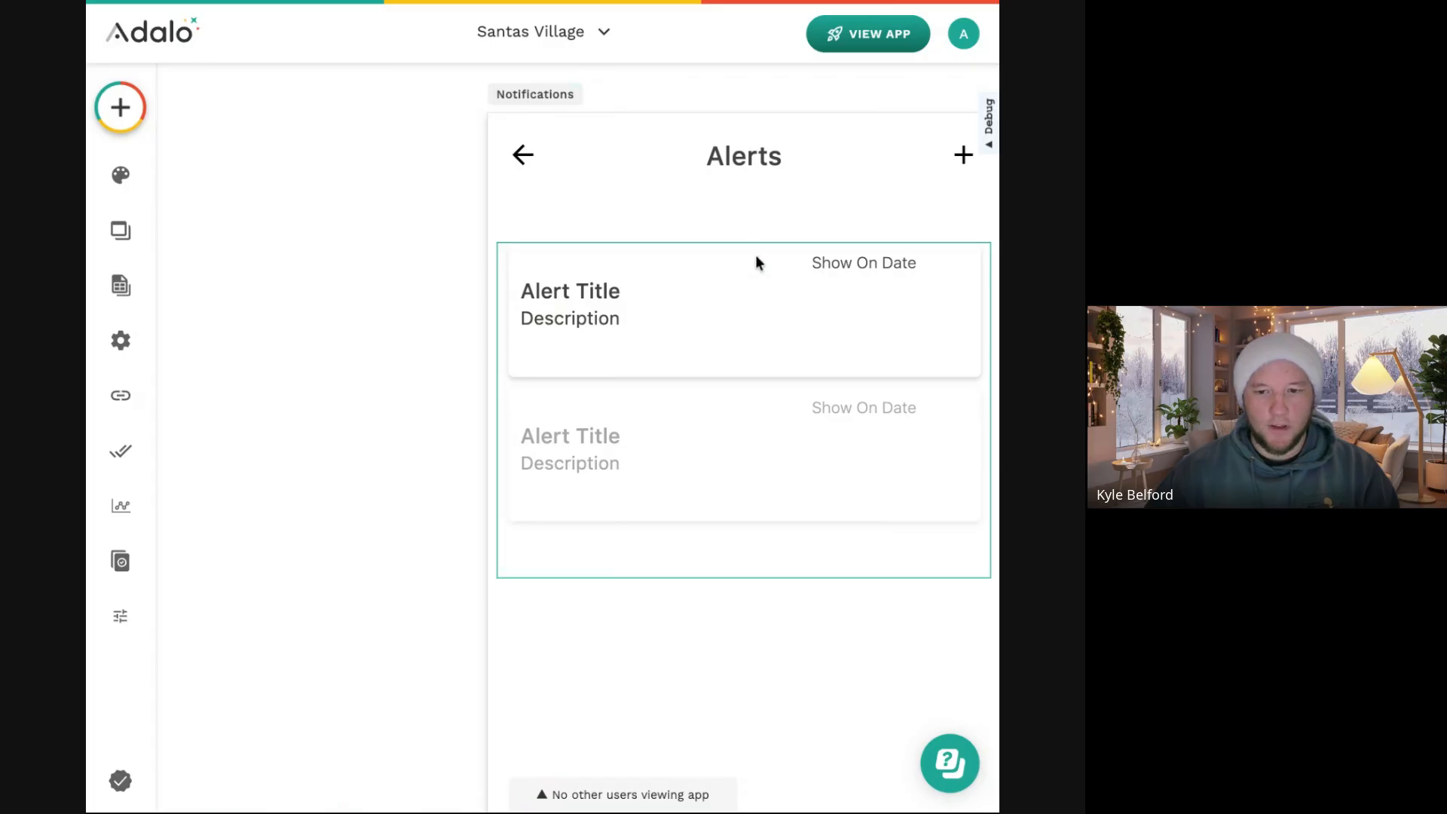
Move the Show On Date text over to the right edge of the list card.
left_click(848, 261)
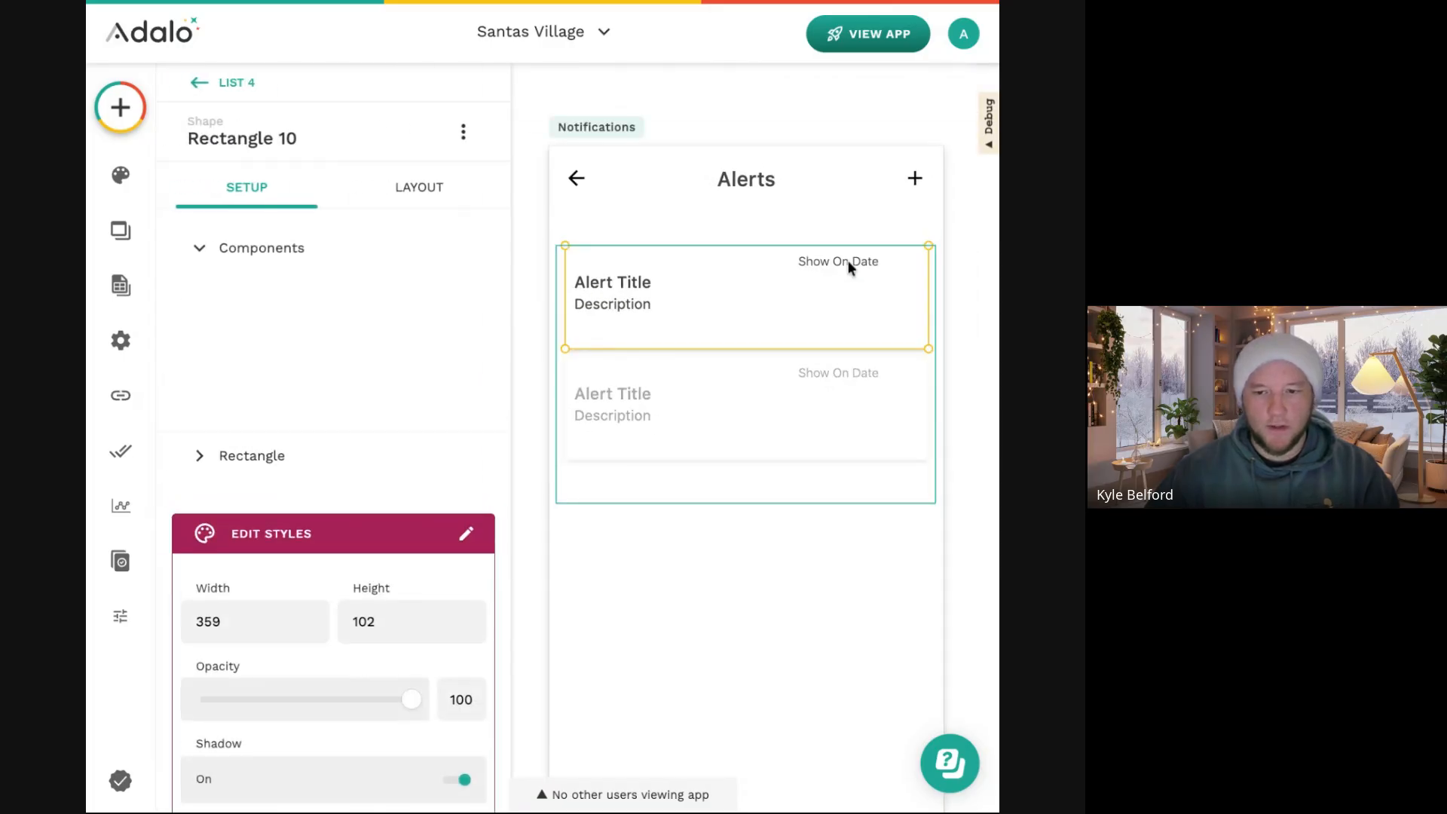
left_click(848, 262)
mouse_move(848, 262)
left_mouse_down()
mouse_move(889, 256)
mouse_move(867, 262)
left_mouse_up()
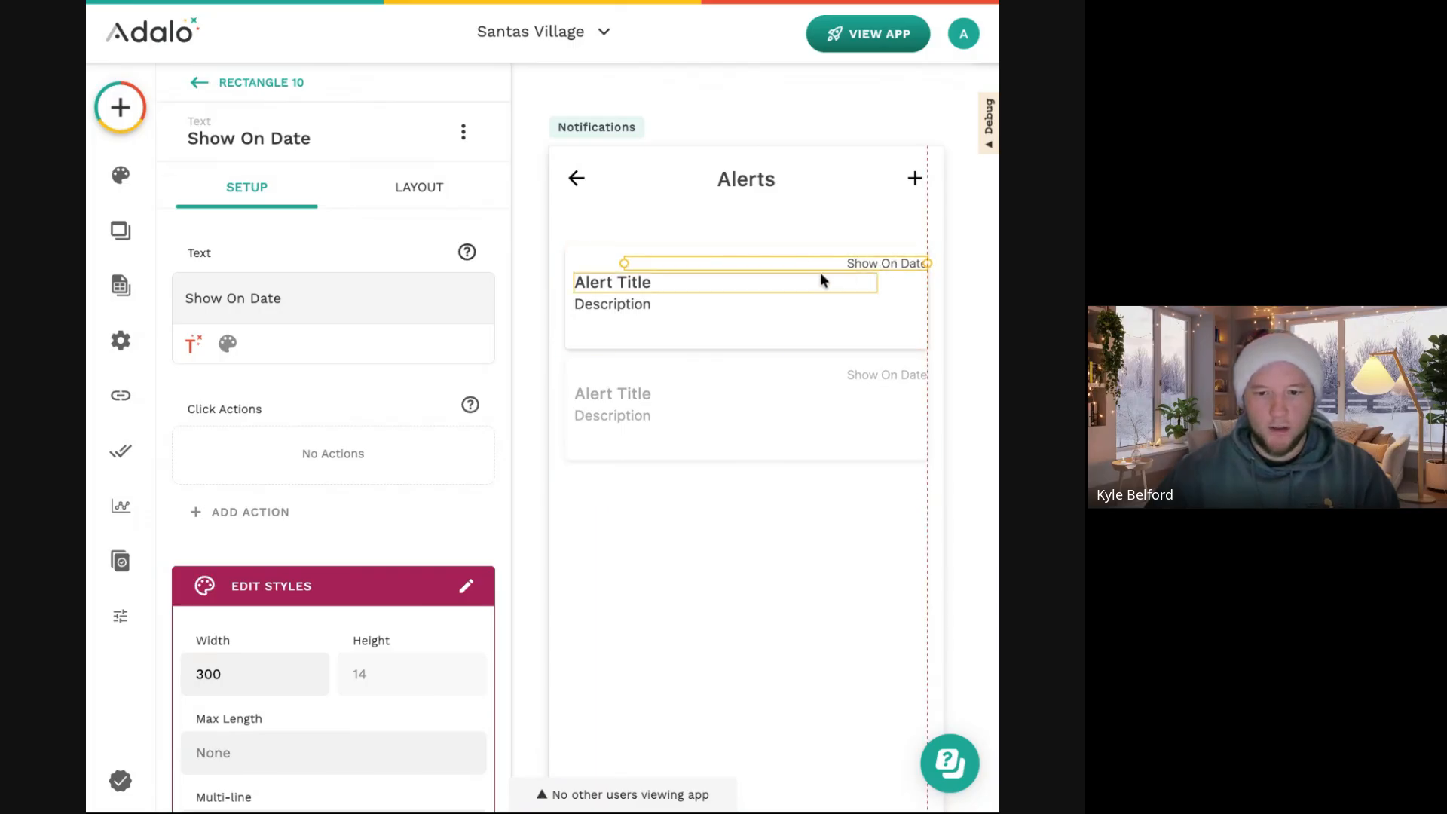
left_click(808, 277, "shift")
left_click(713, 305, "shift")
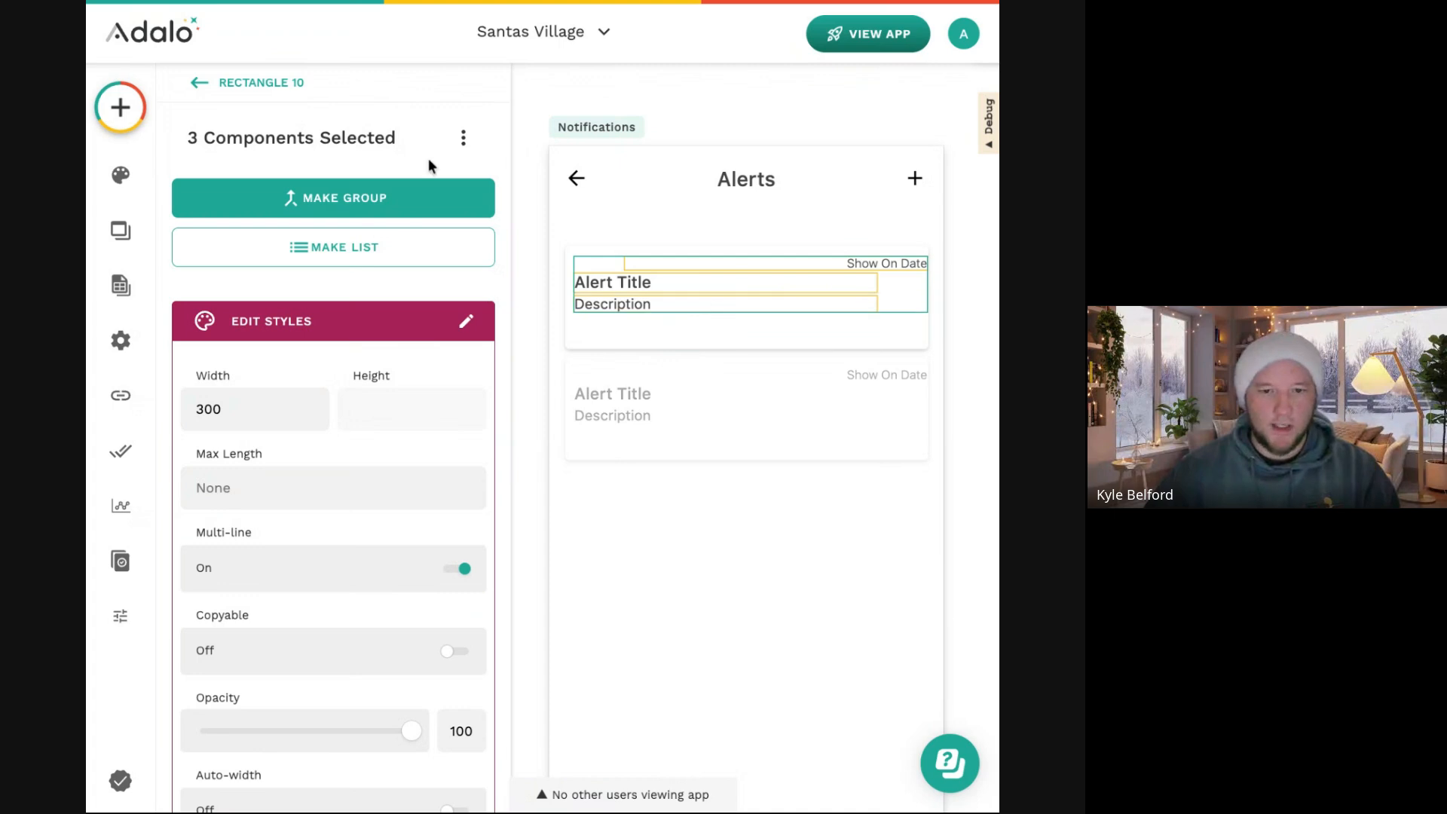
left_click(463, 137)
mouse_move(508, 269)
left_click(591, 283)
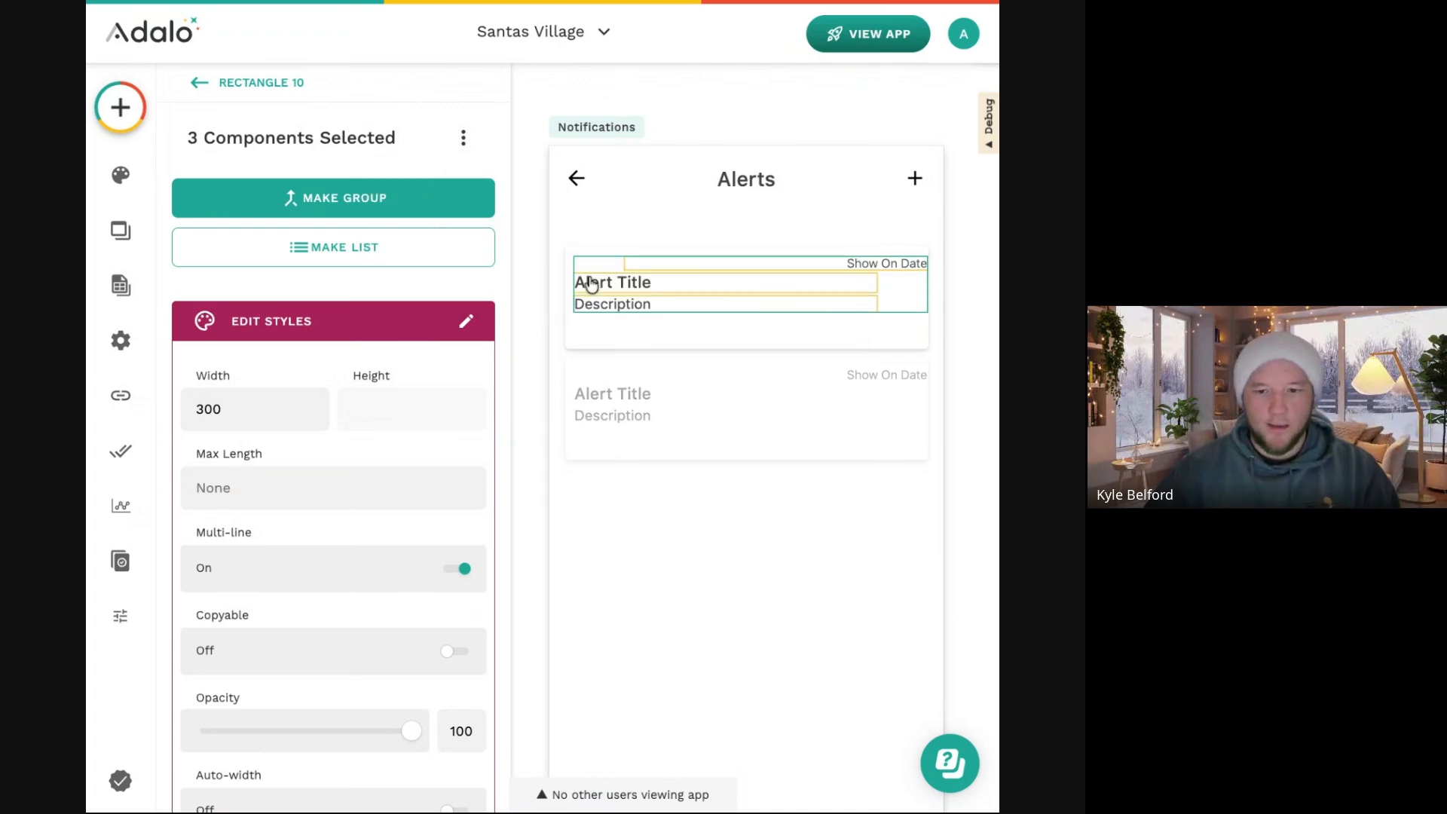
Reduce the list card's height to 83.
left_click(658, 341)
left_click_drag(658, 345, 659, 326)
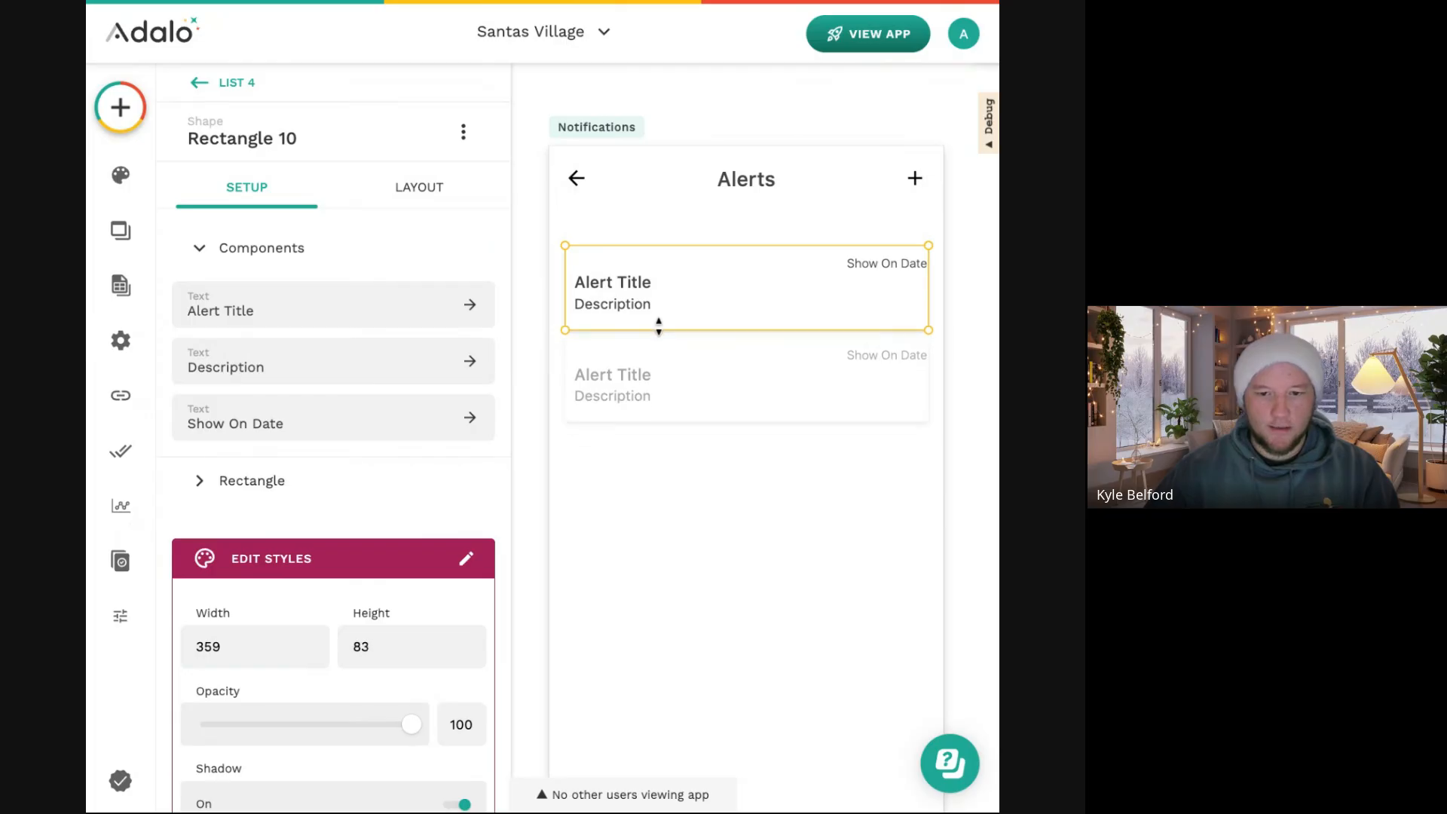
Limit the card's Description text to a maximum length of 160.
left_click(618, 301)
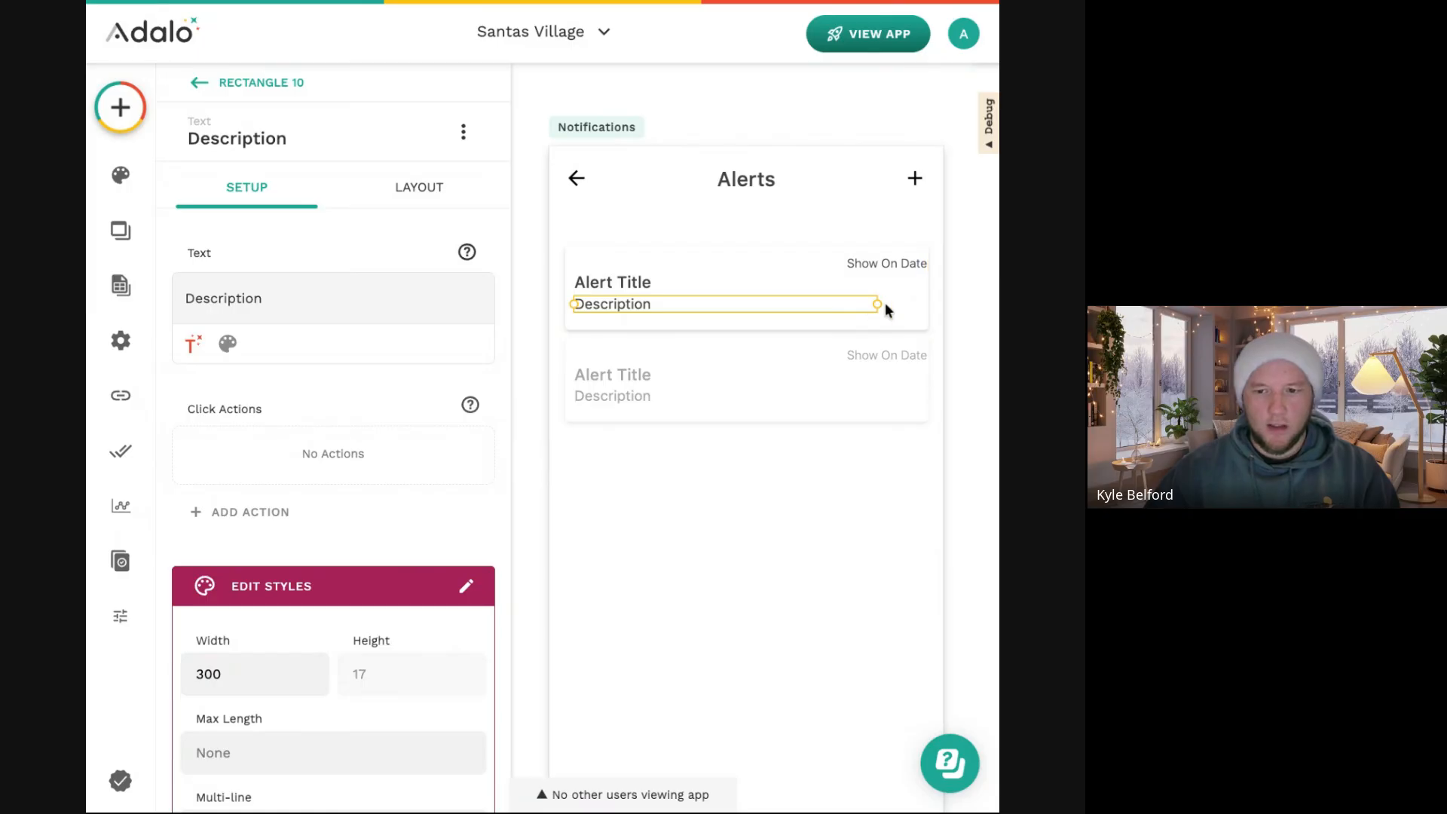
scroll(857, 288, "up", 3)
scroll(857, 287, "down", 3)
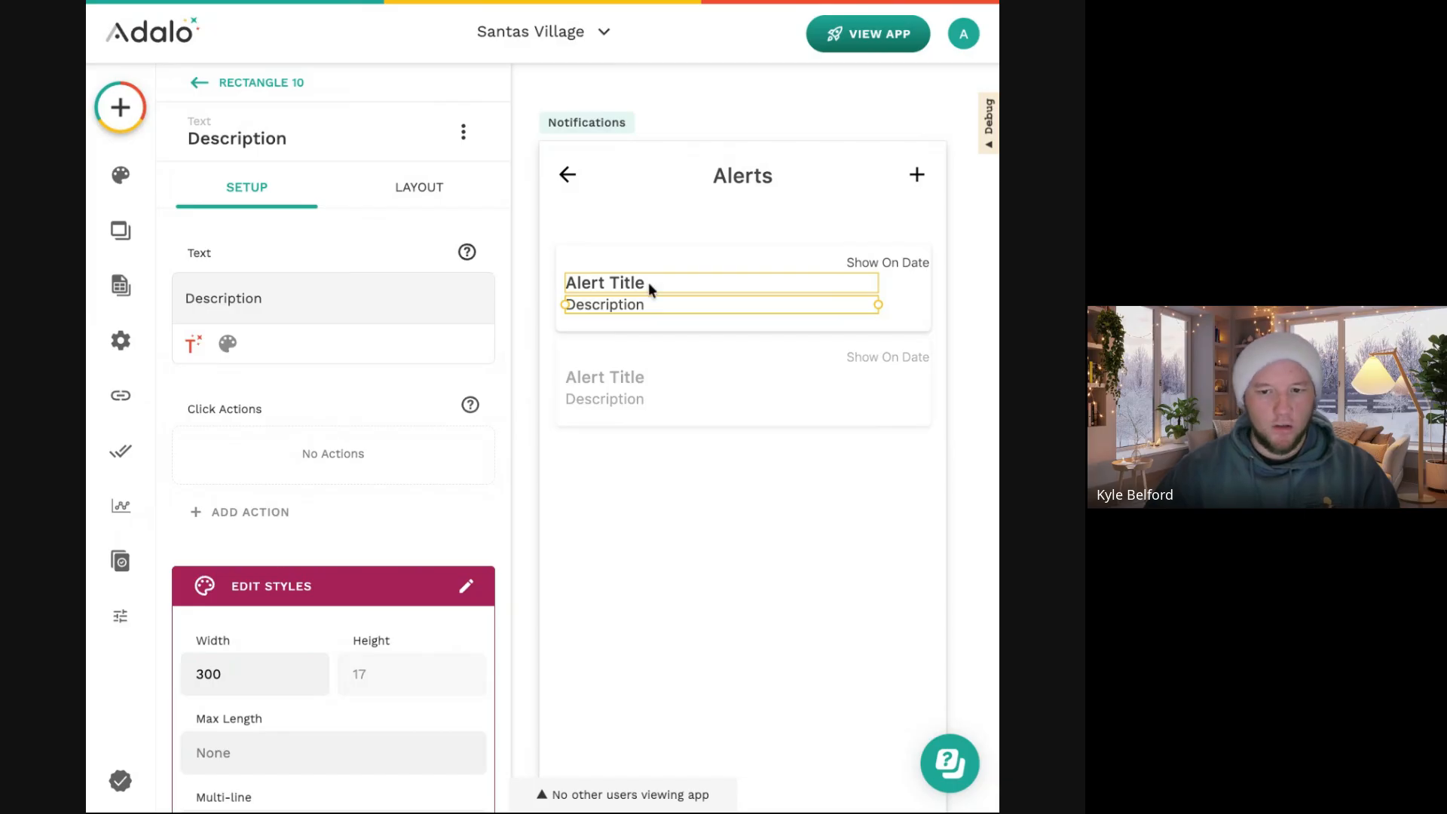
scroll(300, 659, "down", 3)
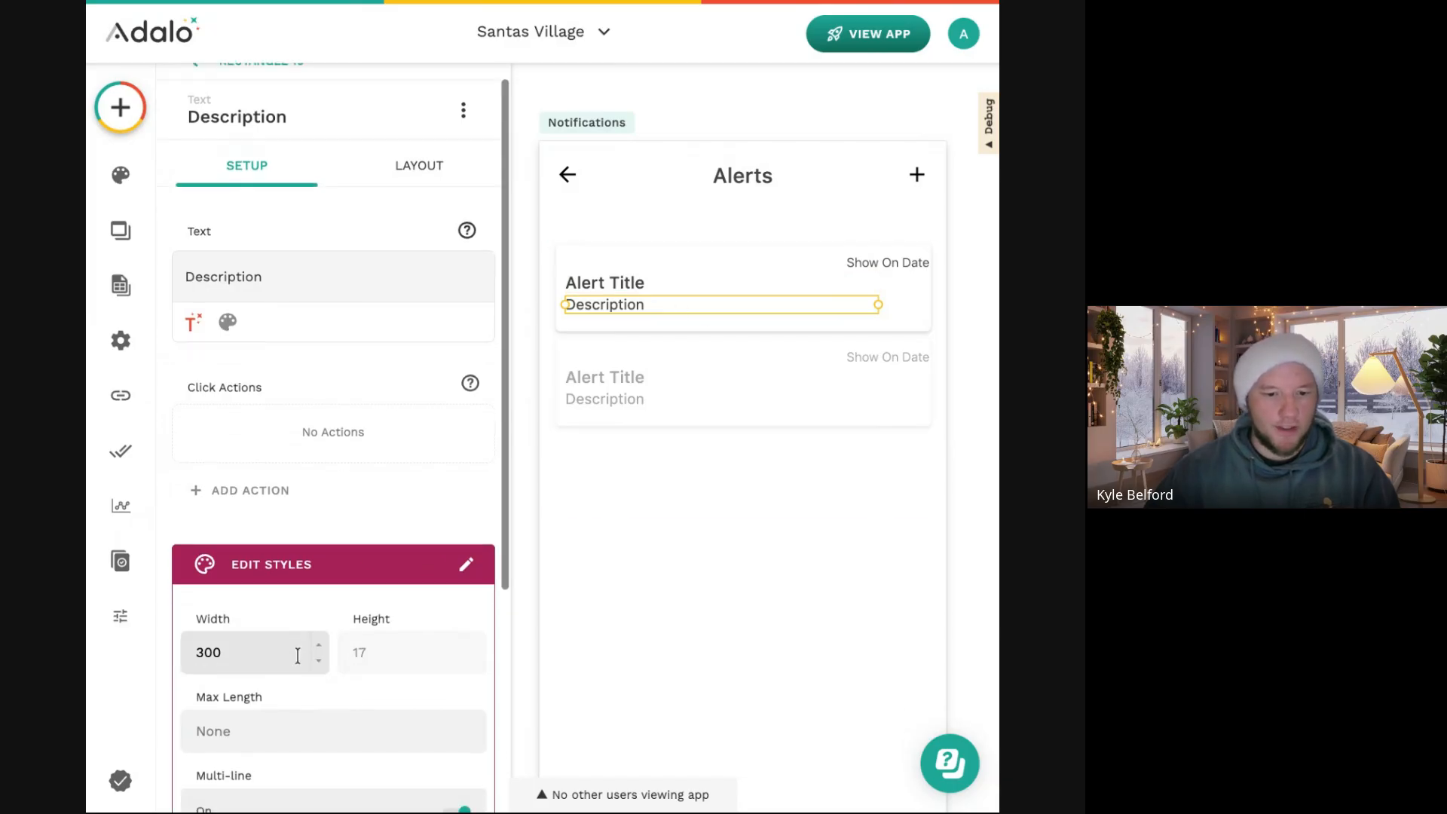
left_click(291, 630)
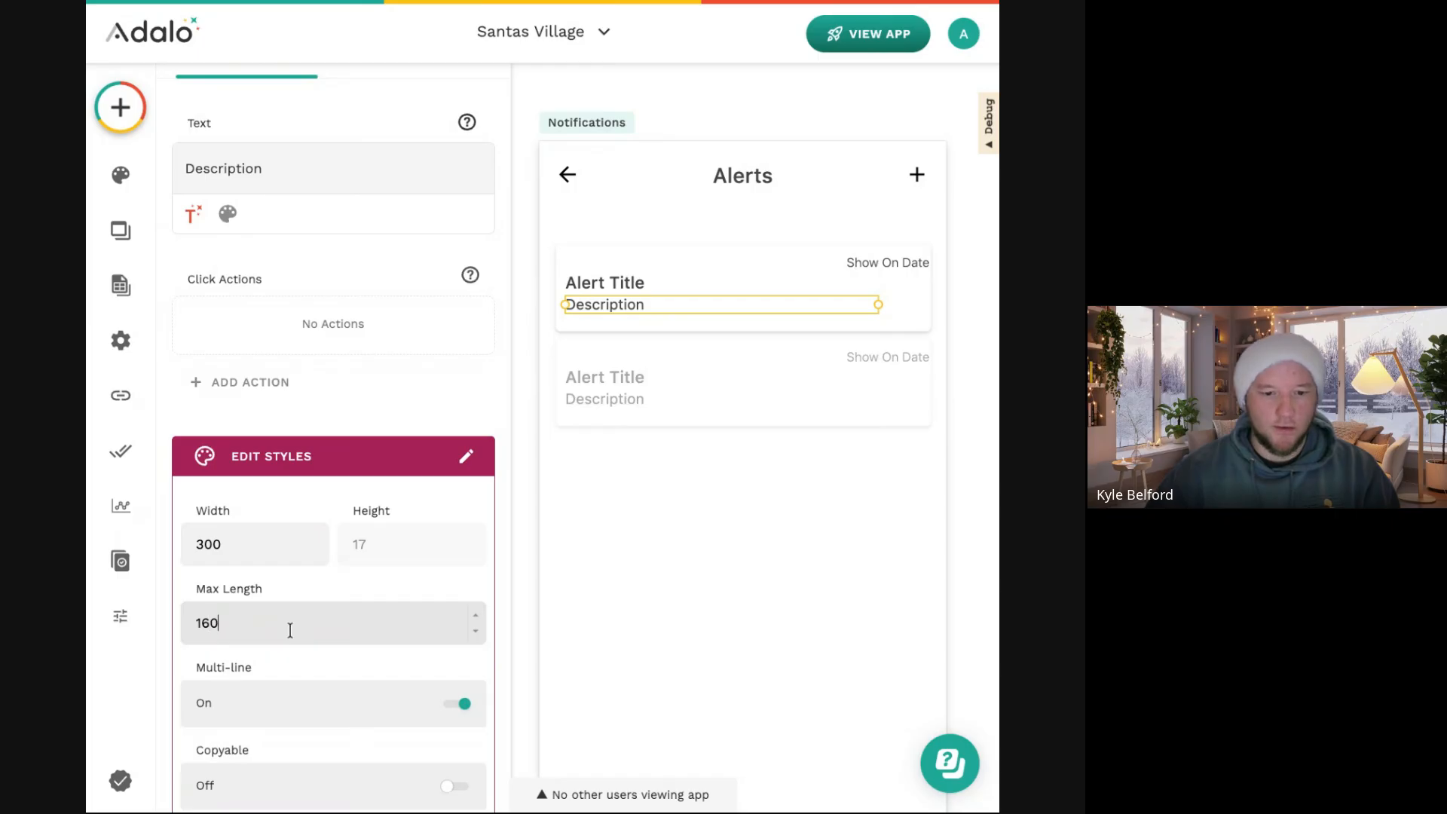
left_click(796, 519)
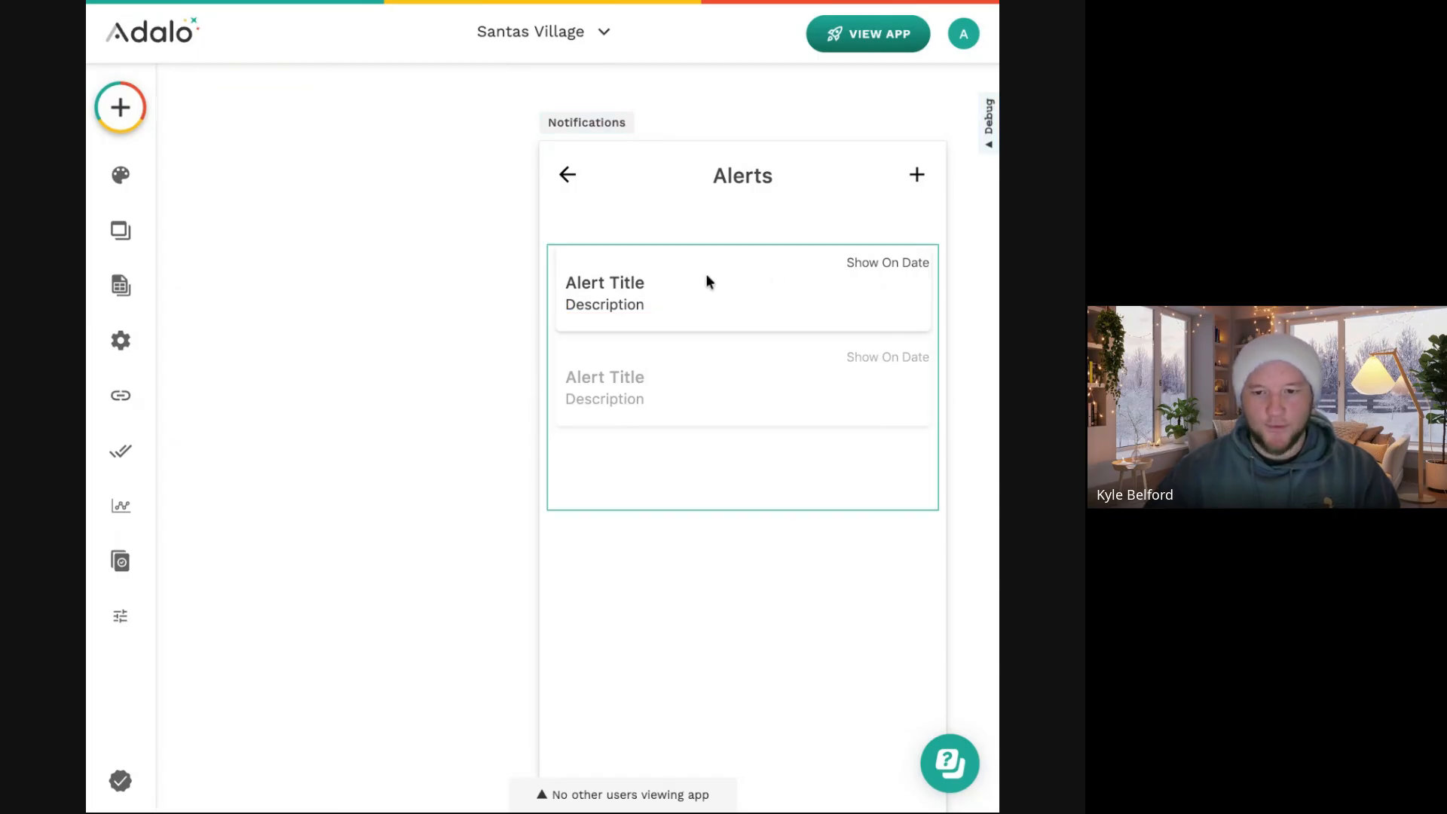
Add a button to the list card below Show On Date and narrow it to a small box near the right edge.
scroll(707, 276, "up", 3)
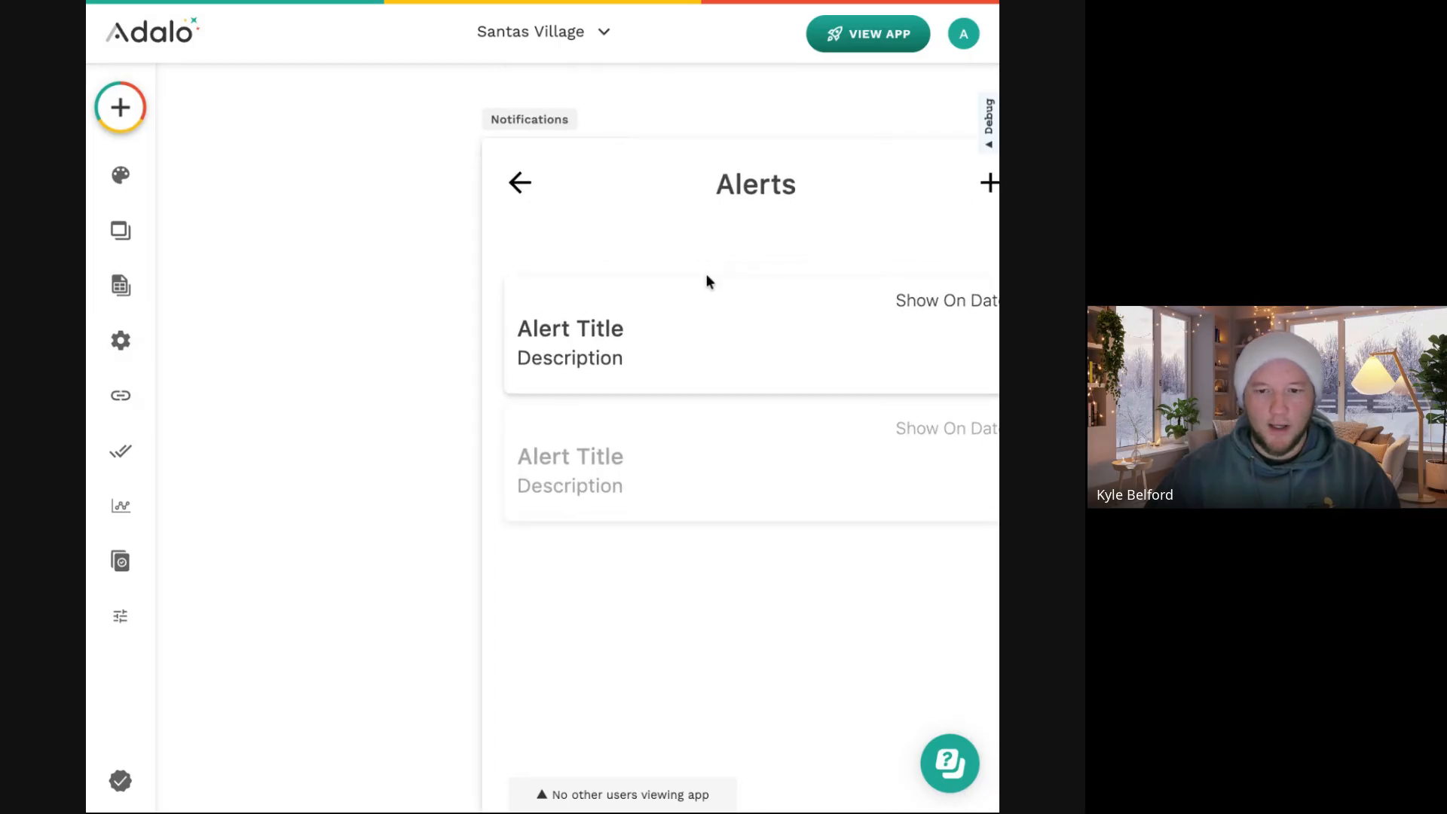
scroll(707, 275, "right", 2)
left_click(105, 106)
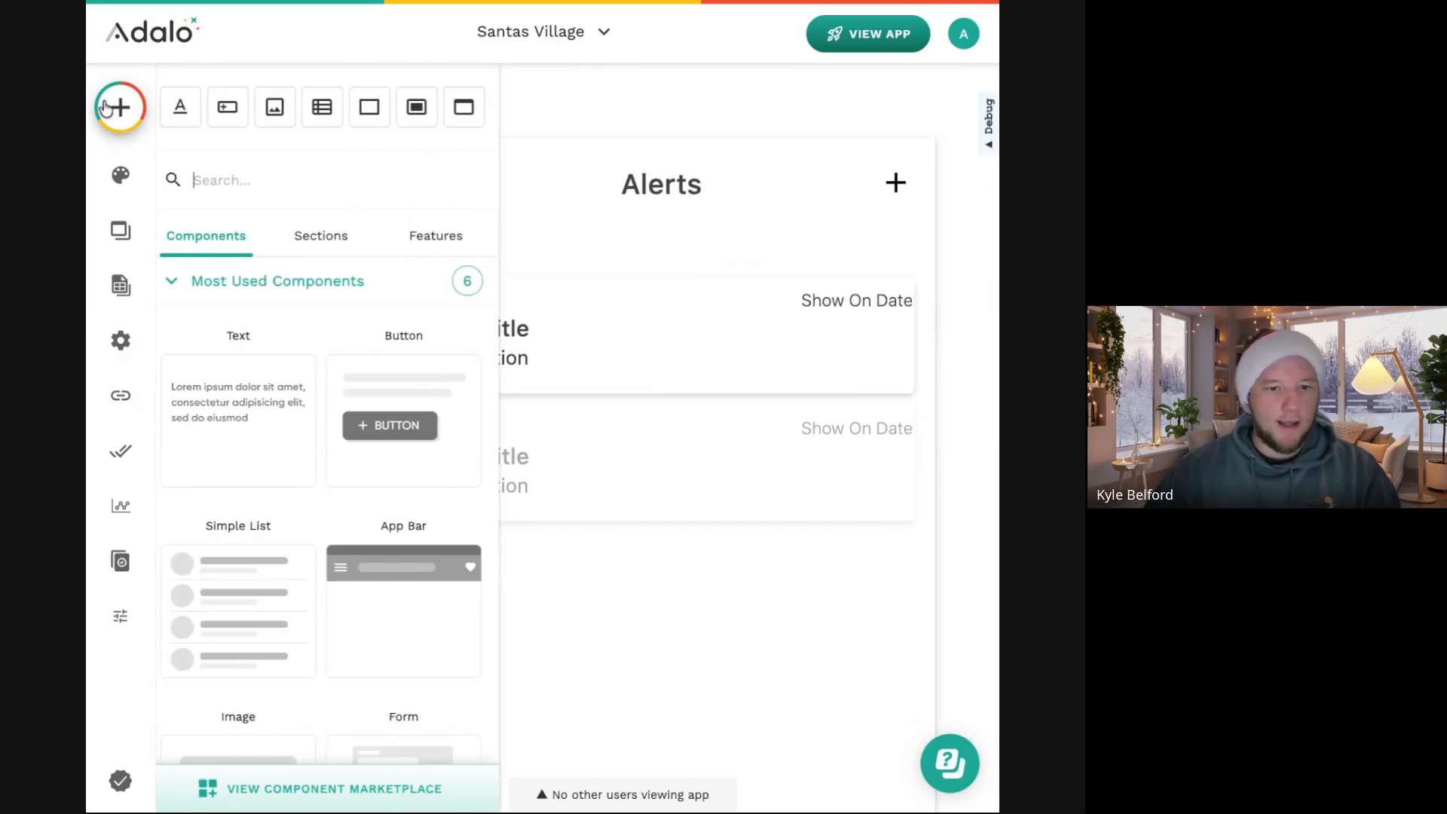
left_click_drag(378, 349, 787, 342)
left_click_drag(679, 341, 857, 339)
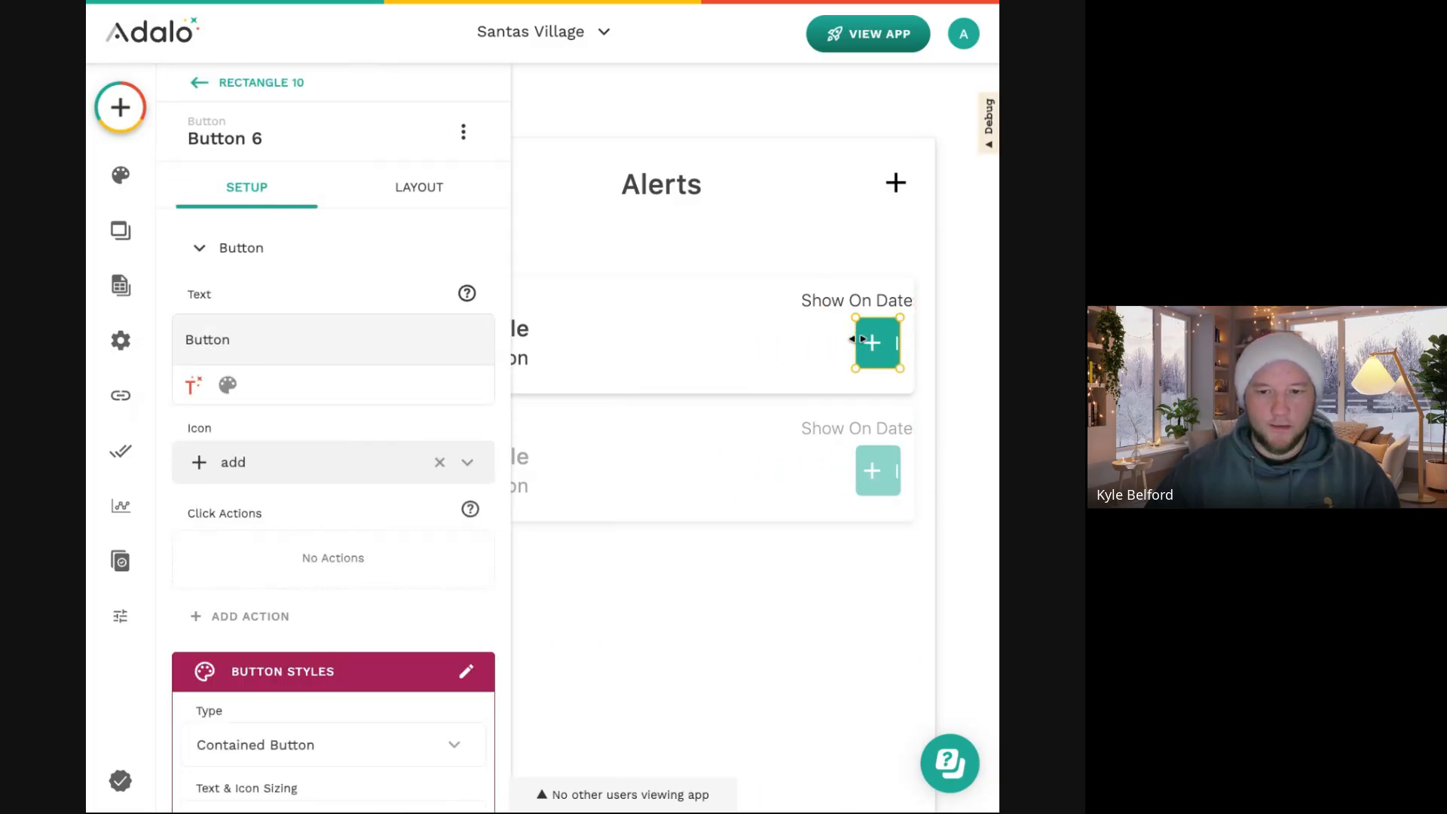
Clear the card button's text and change its icon to keyboard_arrow_right.
double_click(286, 333)
key("BackSpace")
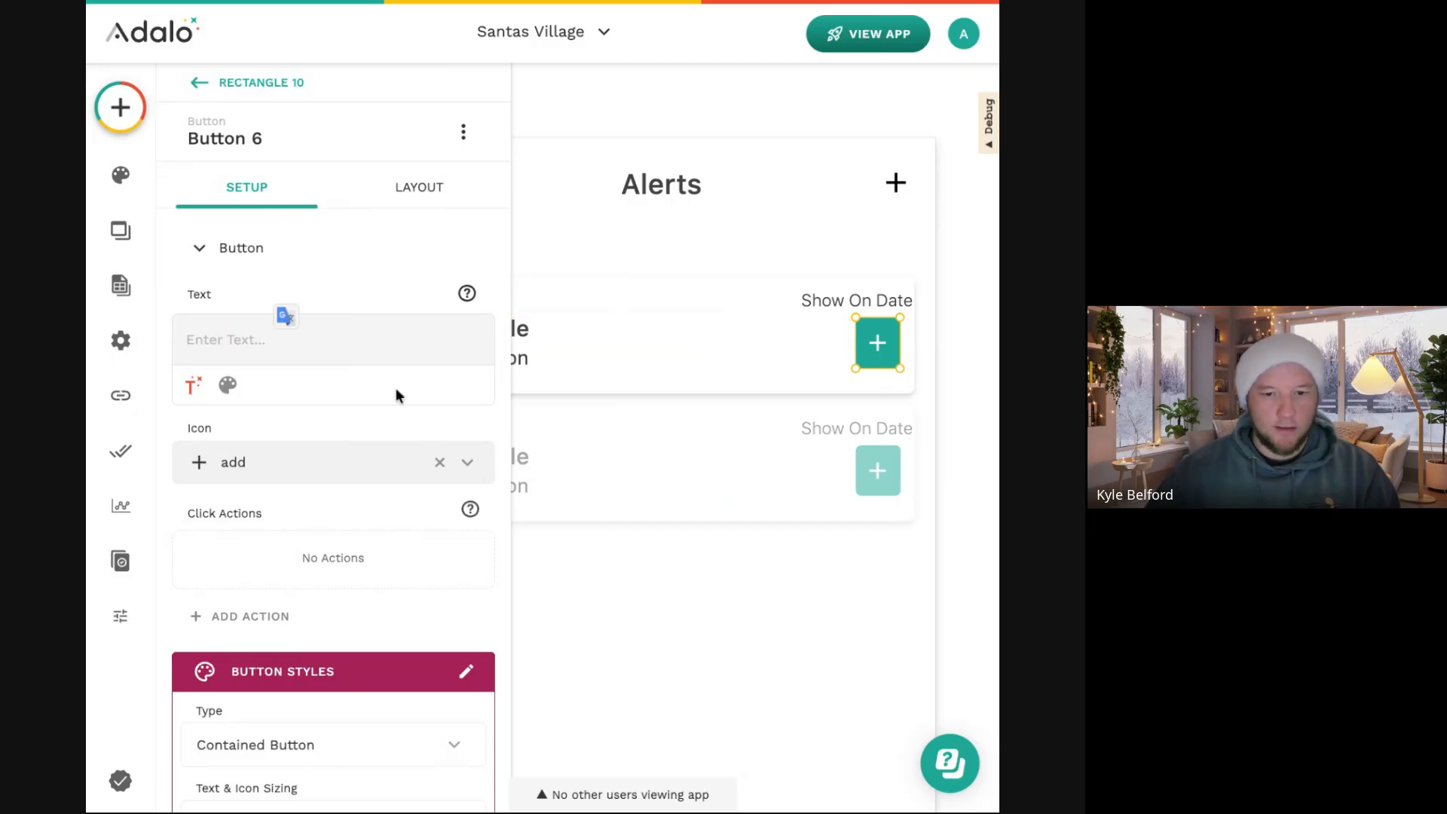
left_click(329, 465)
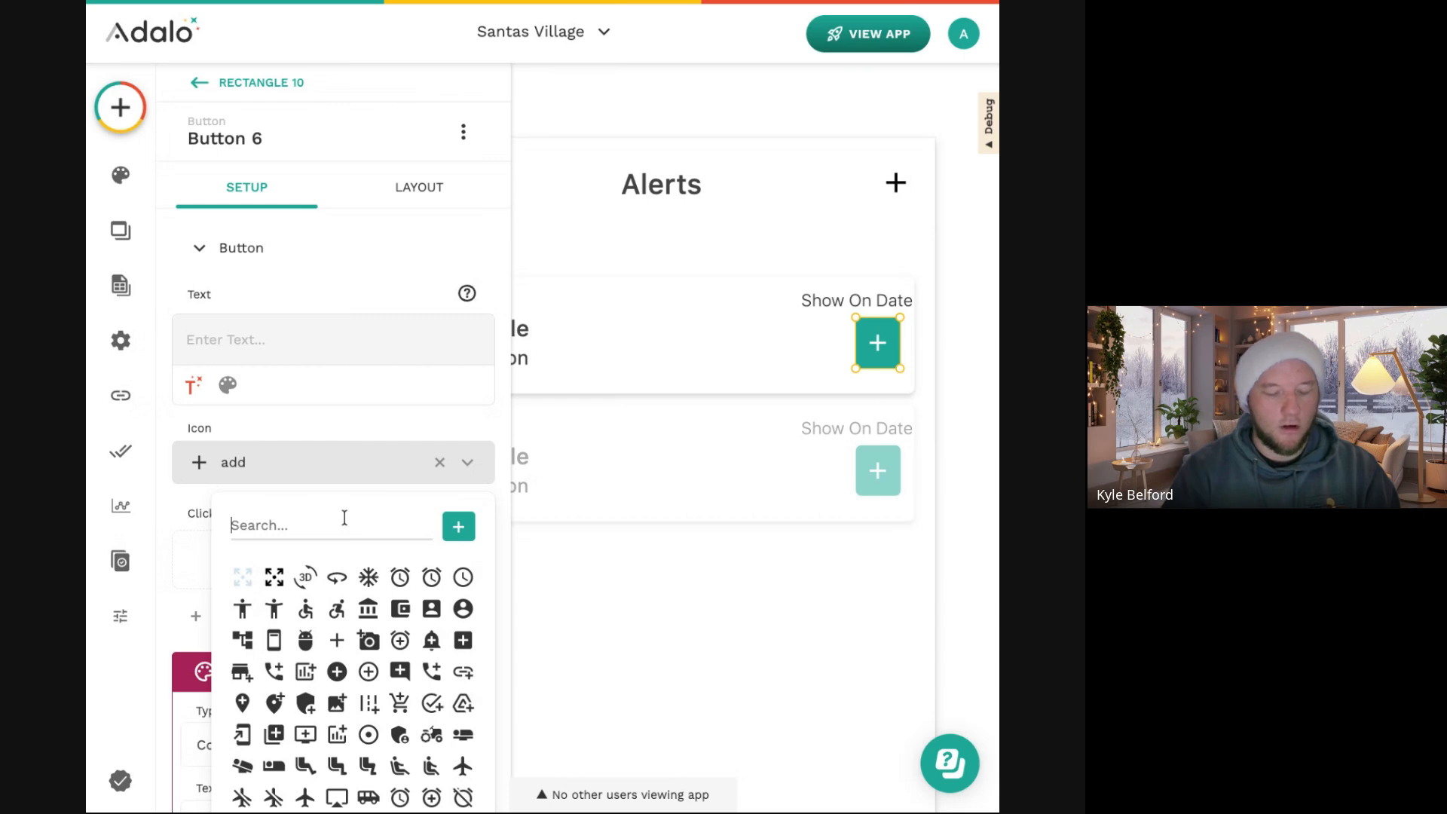
type("ar")
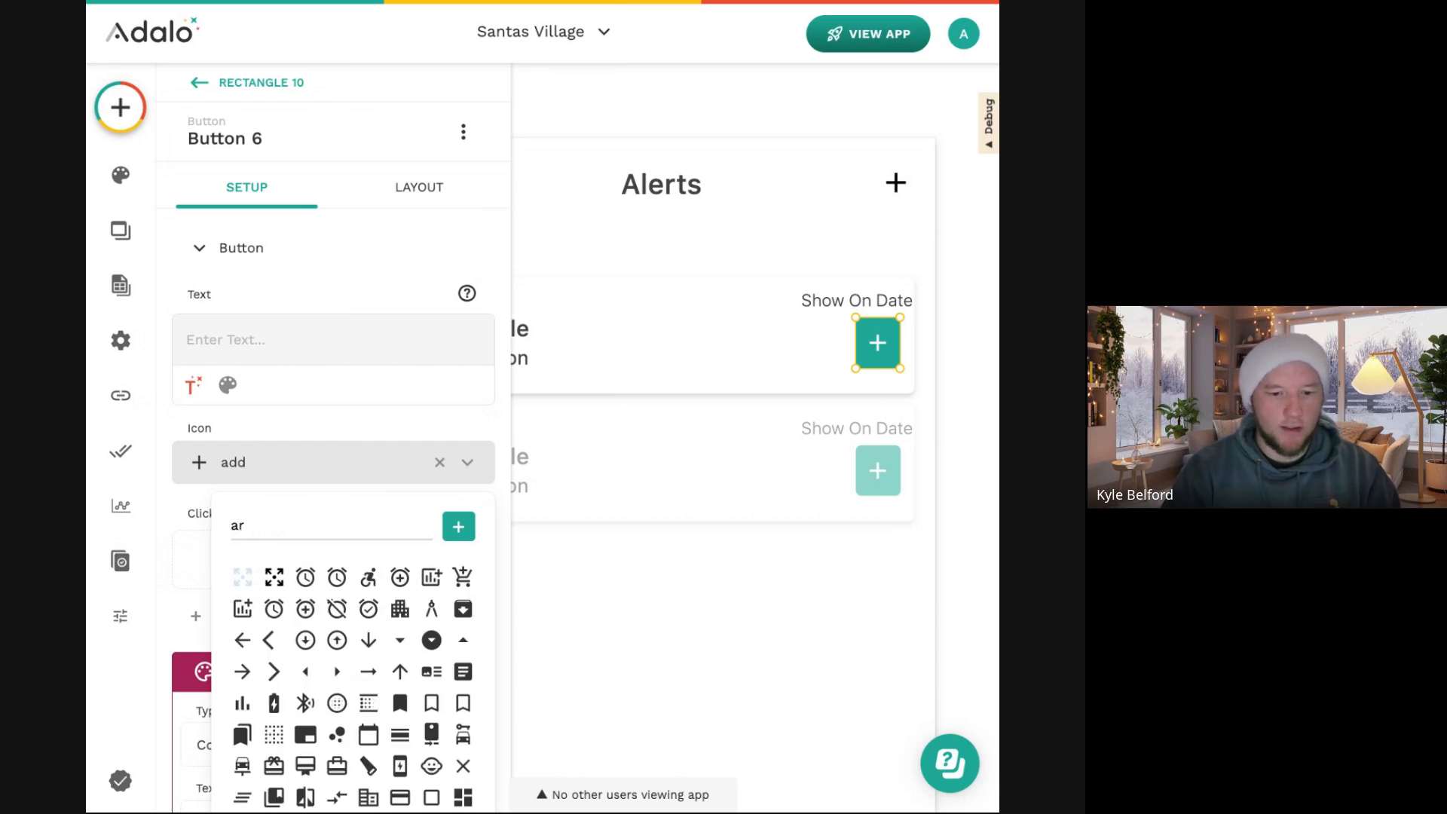
scroll(373, 611, "down", 3)
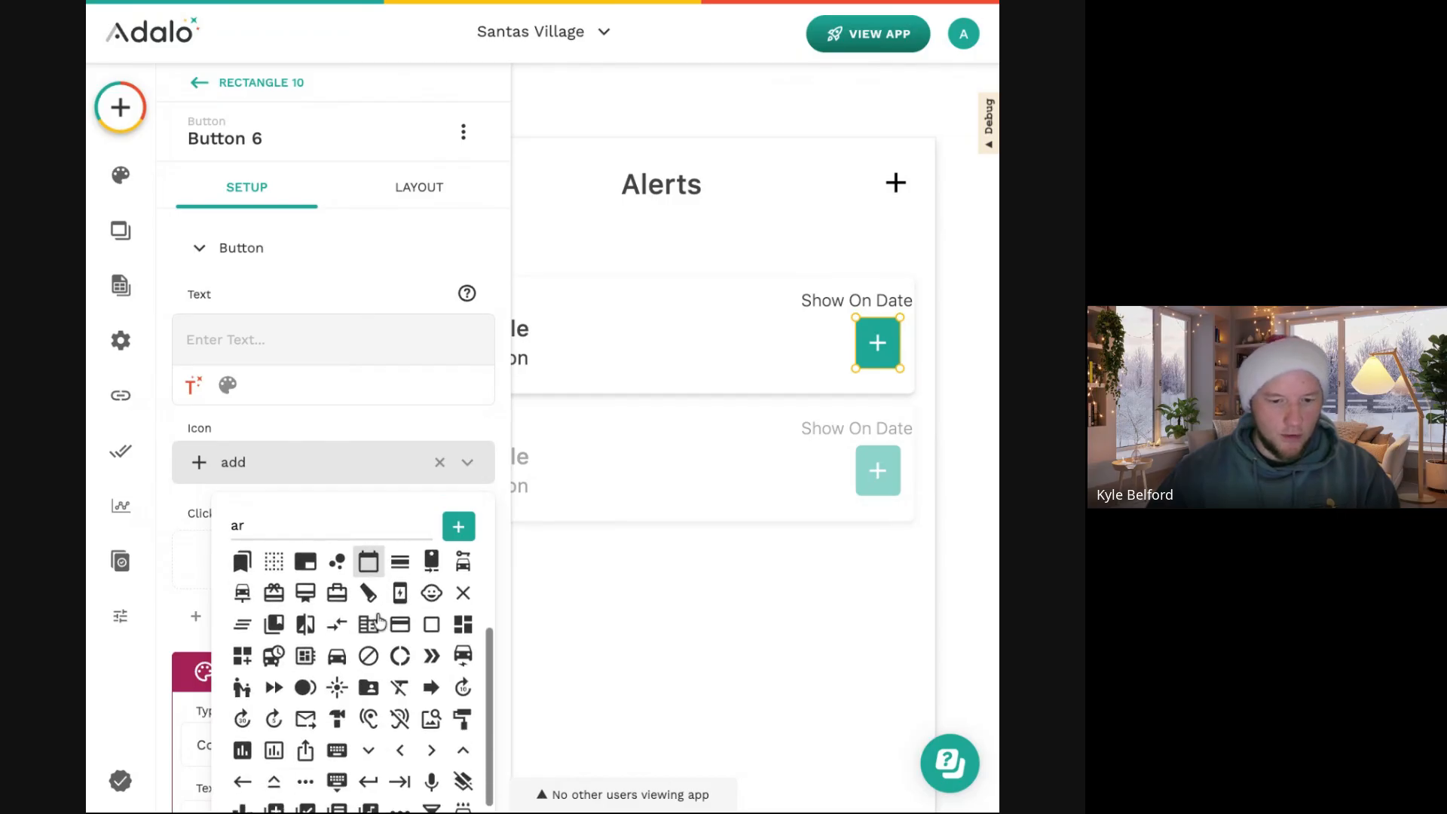
left_click(431, 733)
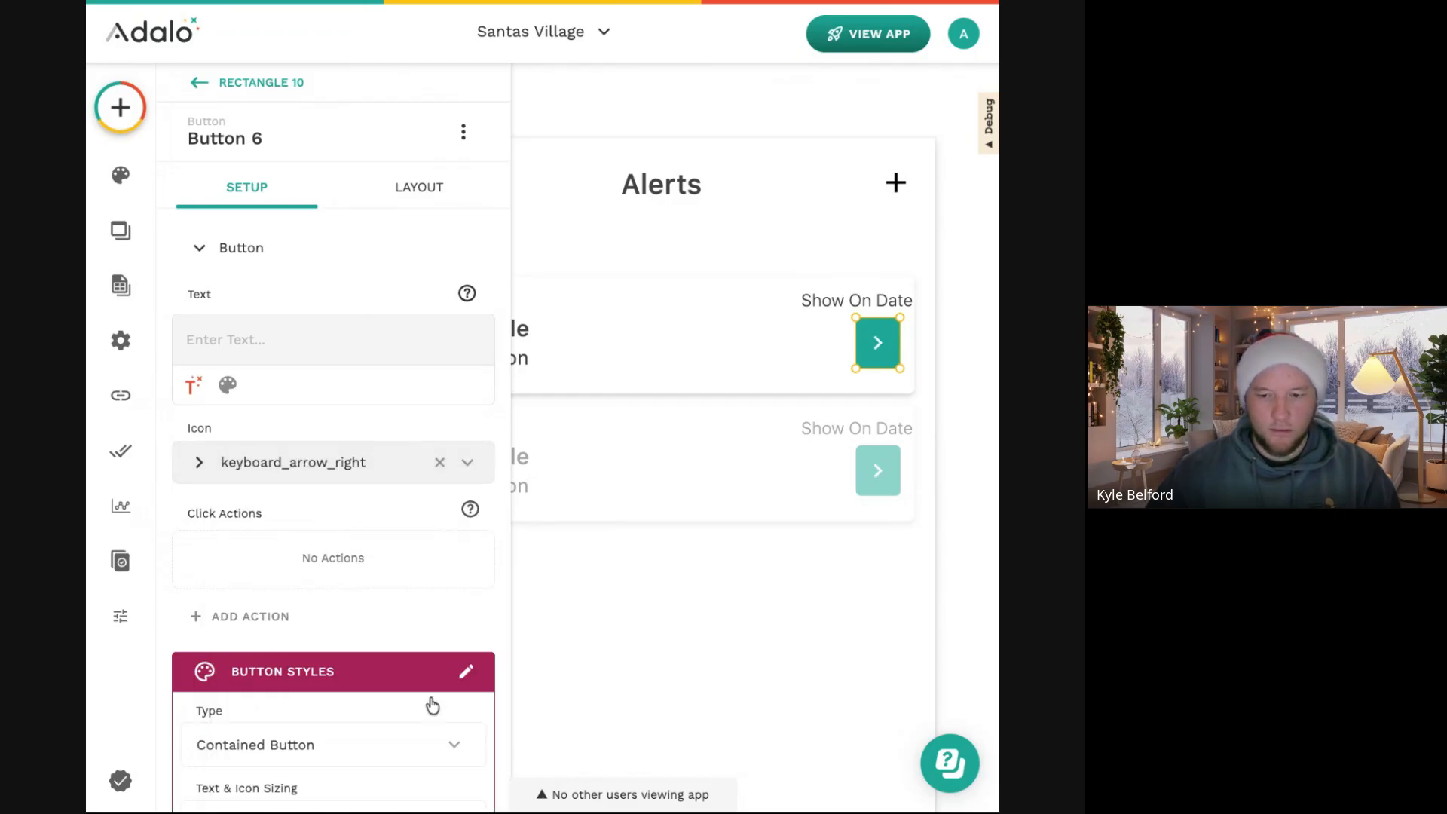
Switch the arrow button's type to Text Button and reduce its height so it fits beneath Show On Date.
scroll(308, 547, "down", 3)
left_click(303, 523)
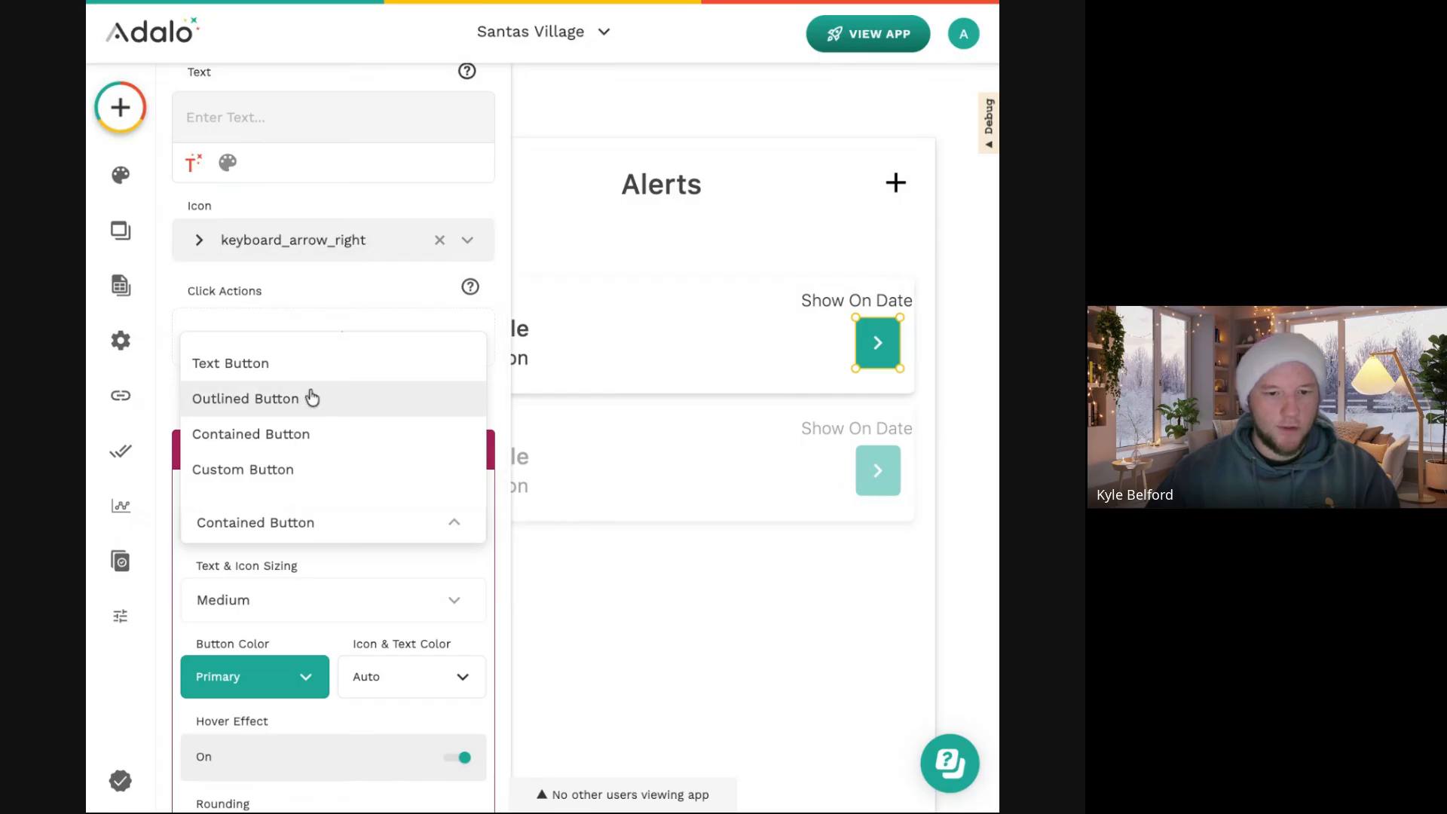
left_click(307, 377)
left_click_drag(885, 369, 885, 351)
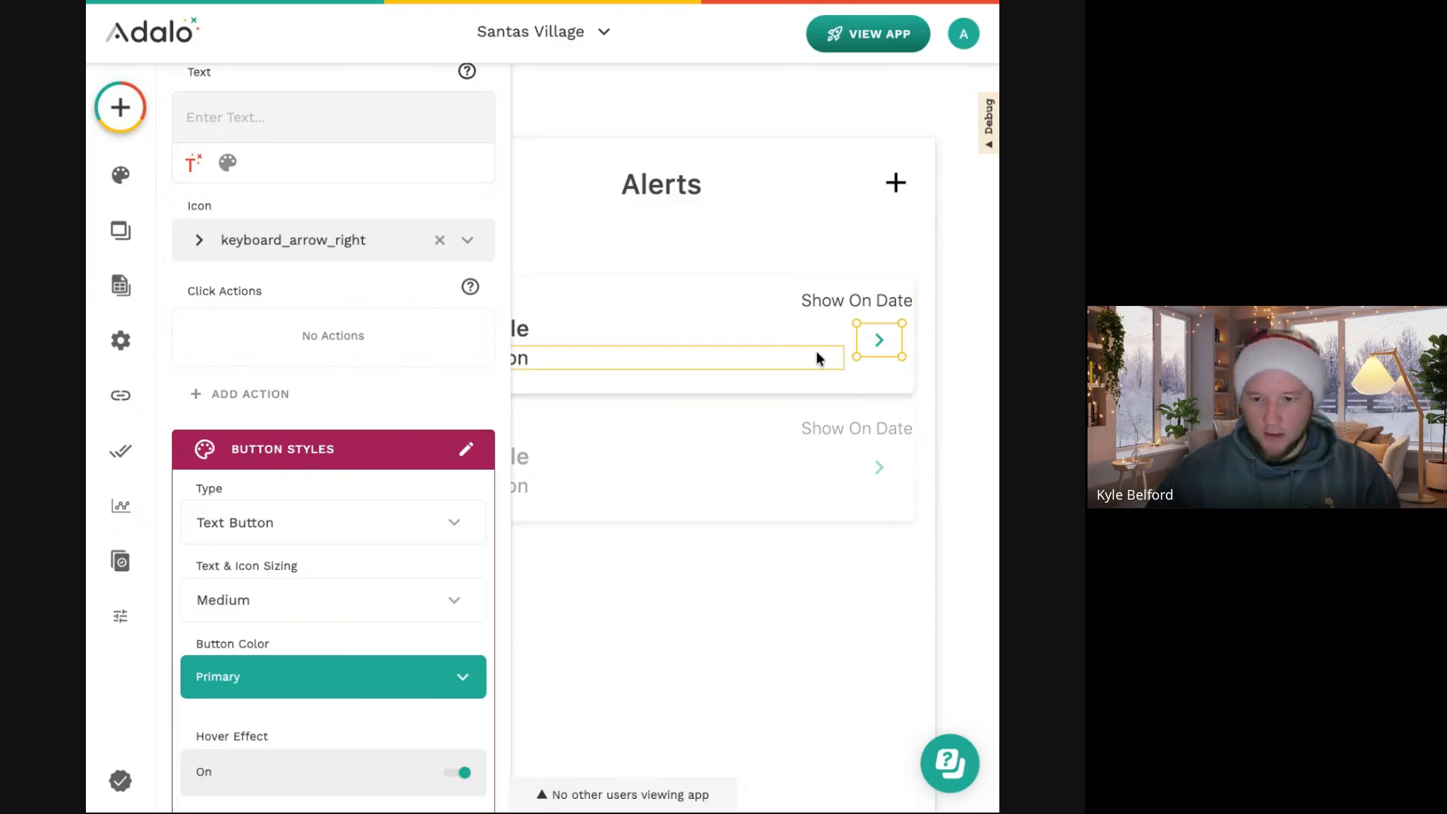
left_click(956, 370)
scroll(901, 382, "down", 3)
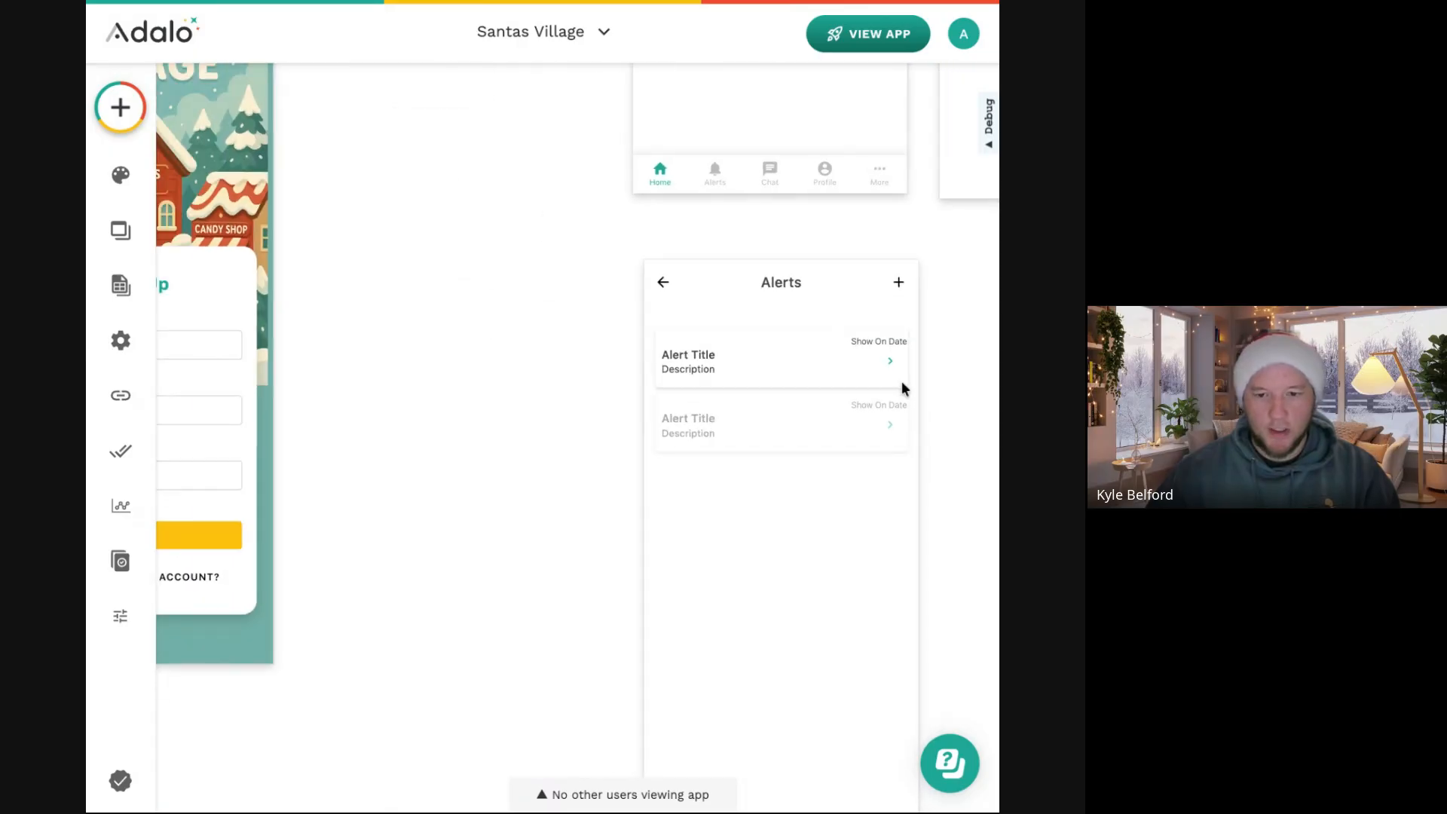
scroll(875, 383, "right", 2)
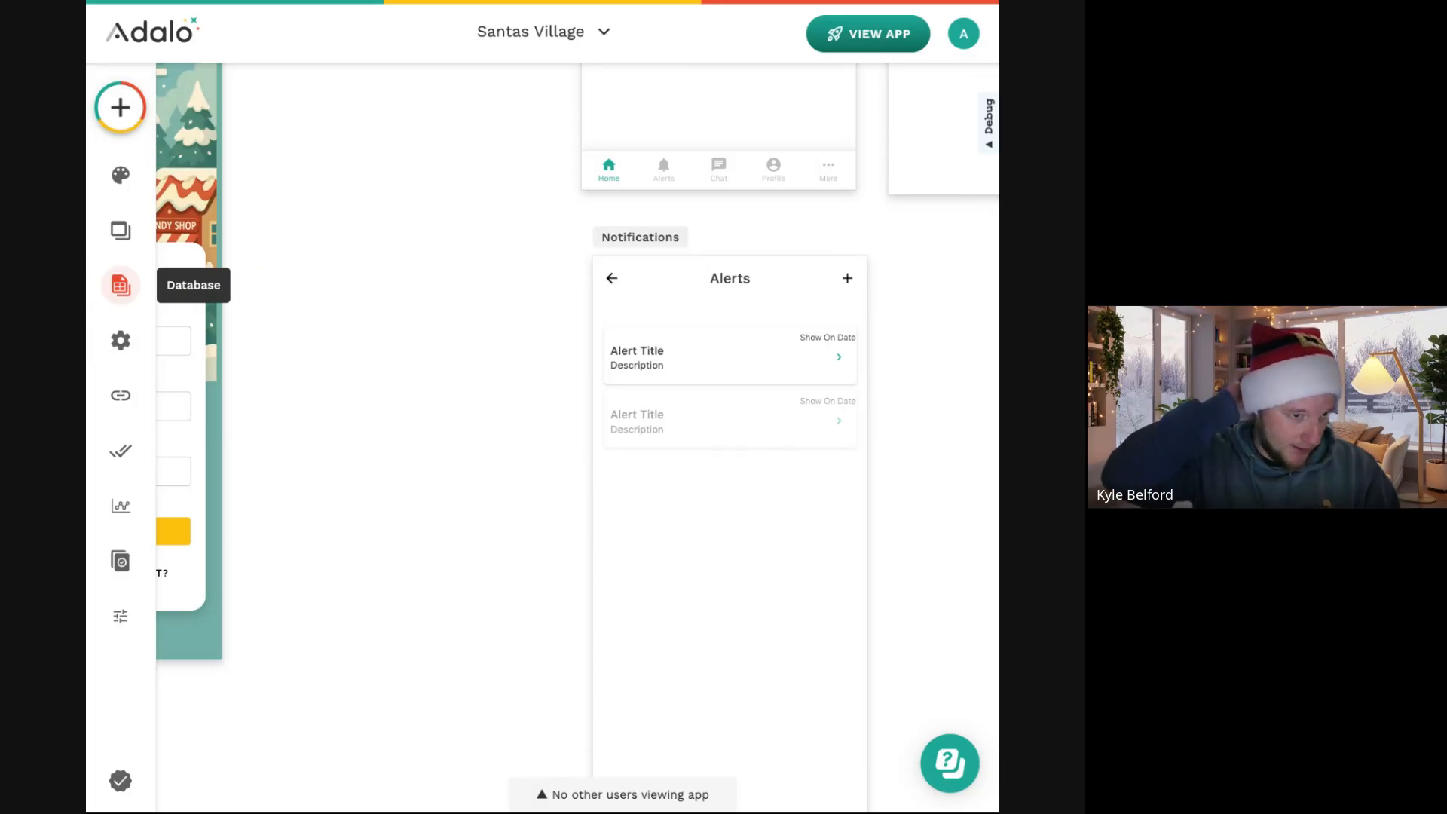
Create a new database collection named Alerts.
left_click(121, 285)
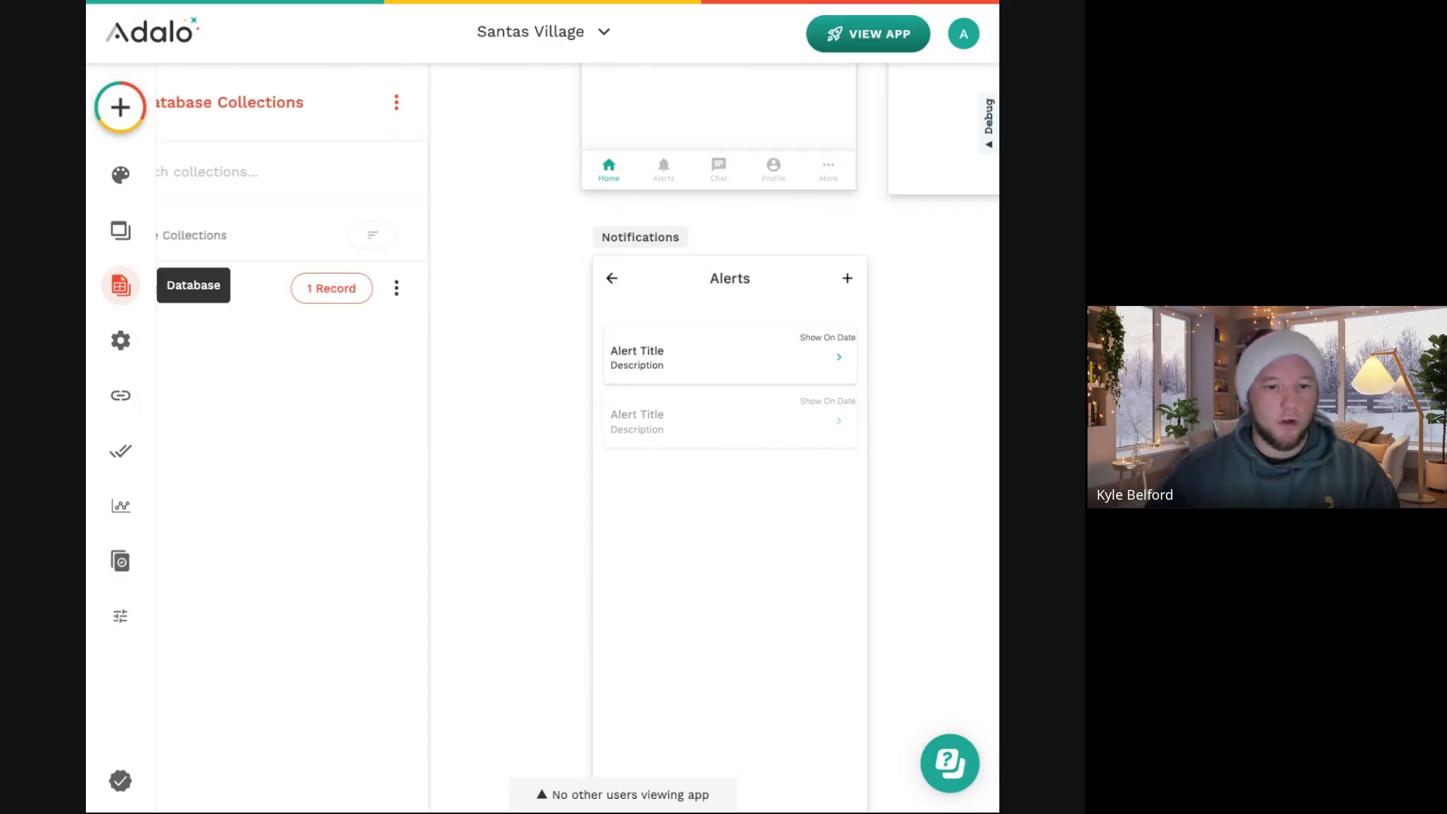
left_click(266, 287)
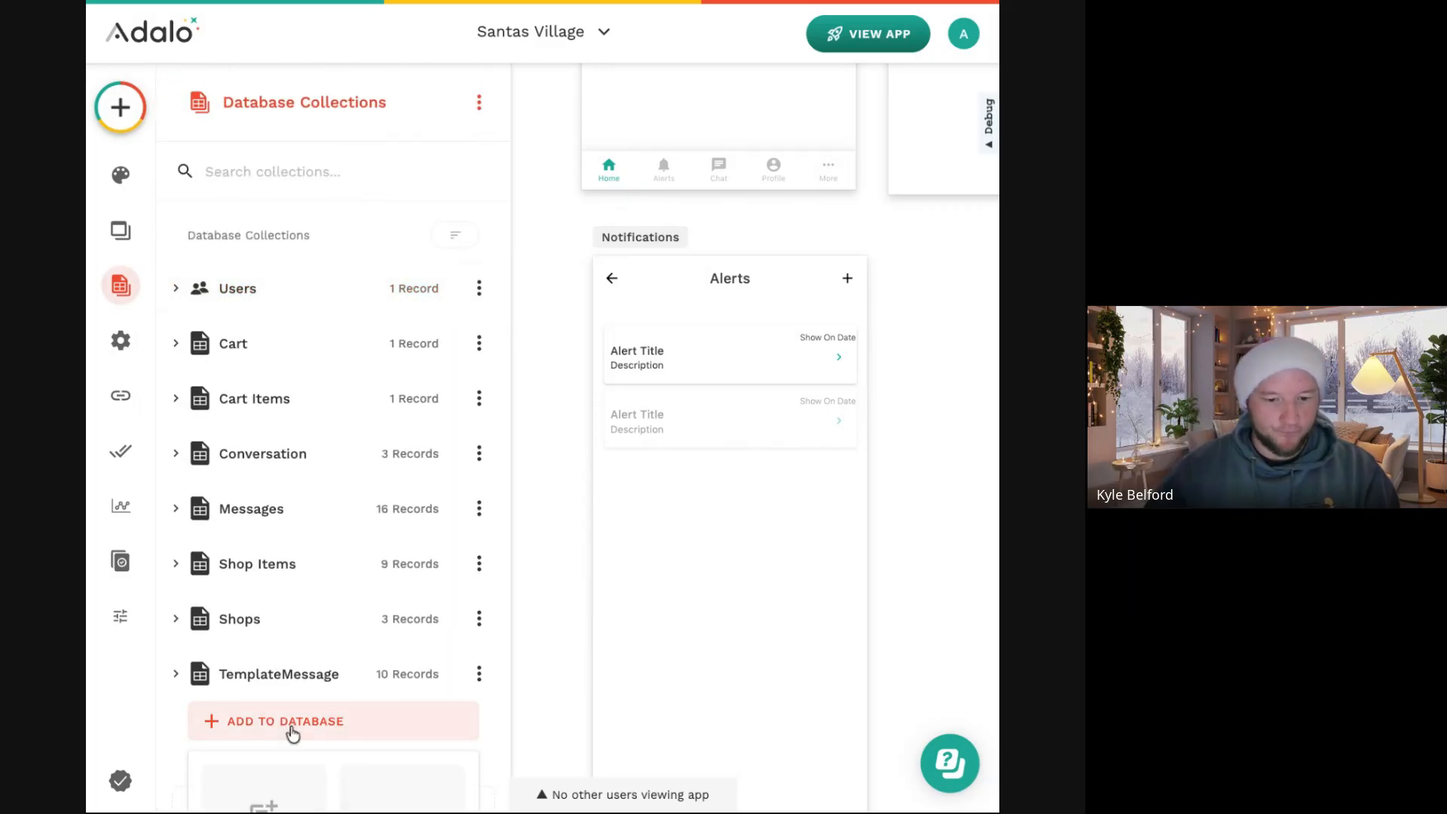
left_click(288, 724)
type("Aler")
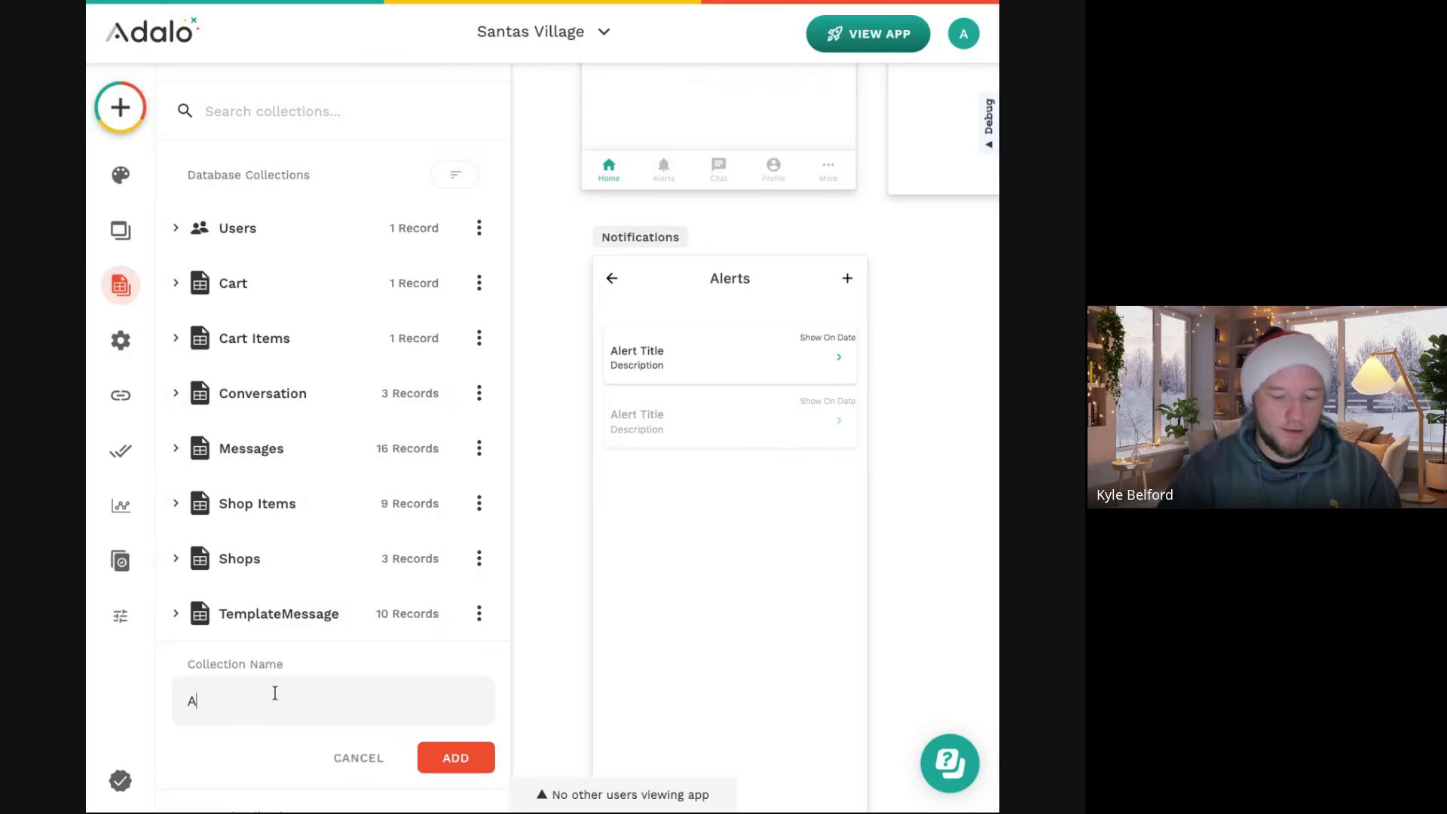
key("Return")
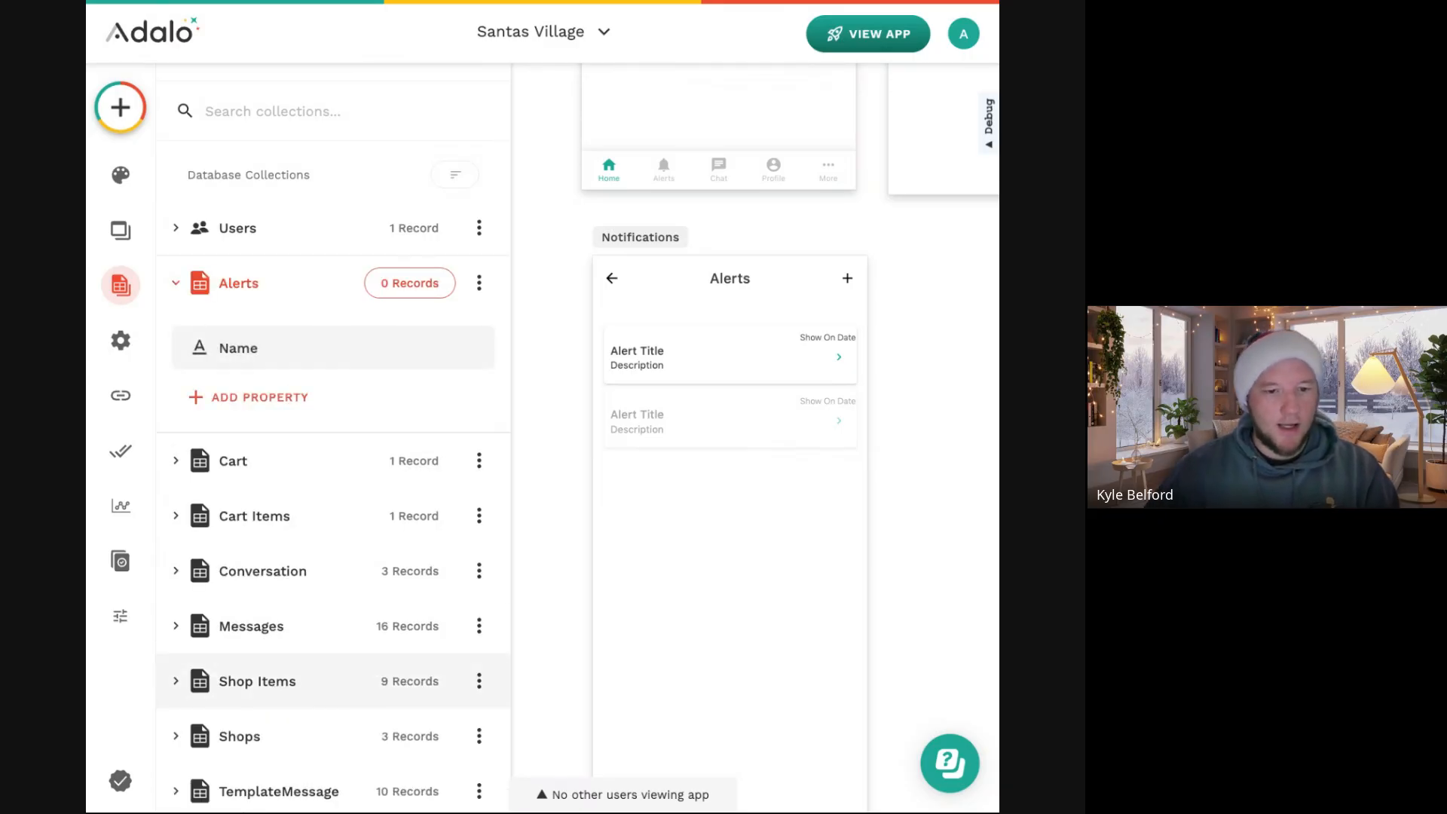
Rename the Alerts collection's default Name property to Title.
left_click(264, 348)
double_click(255, 487)
type("Title")
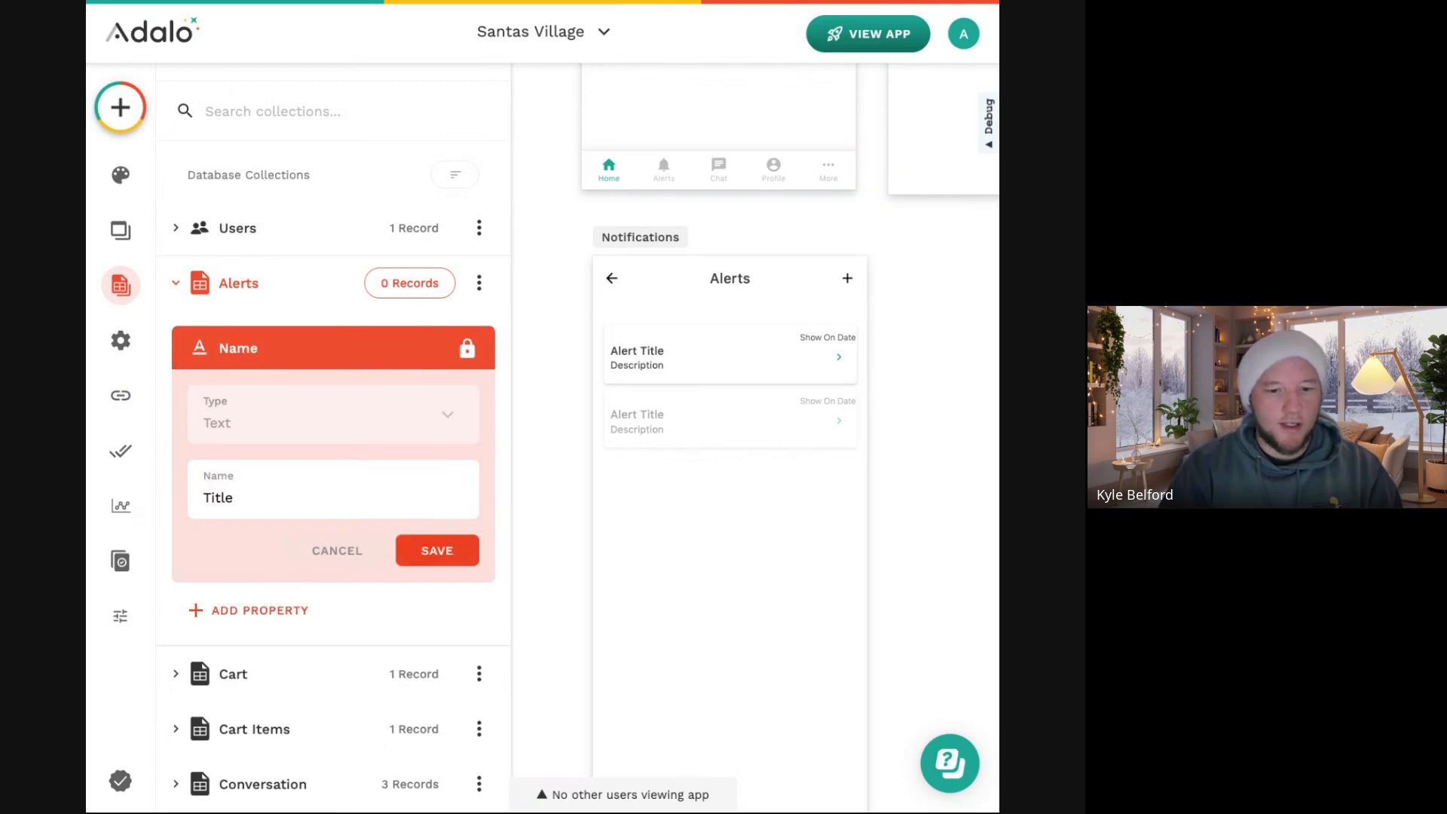
key("Return")
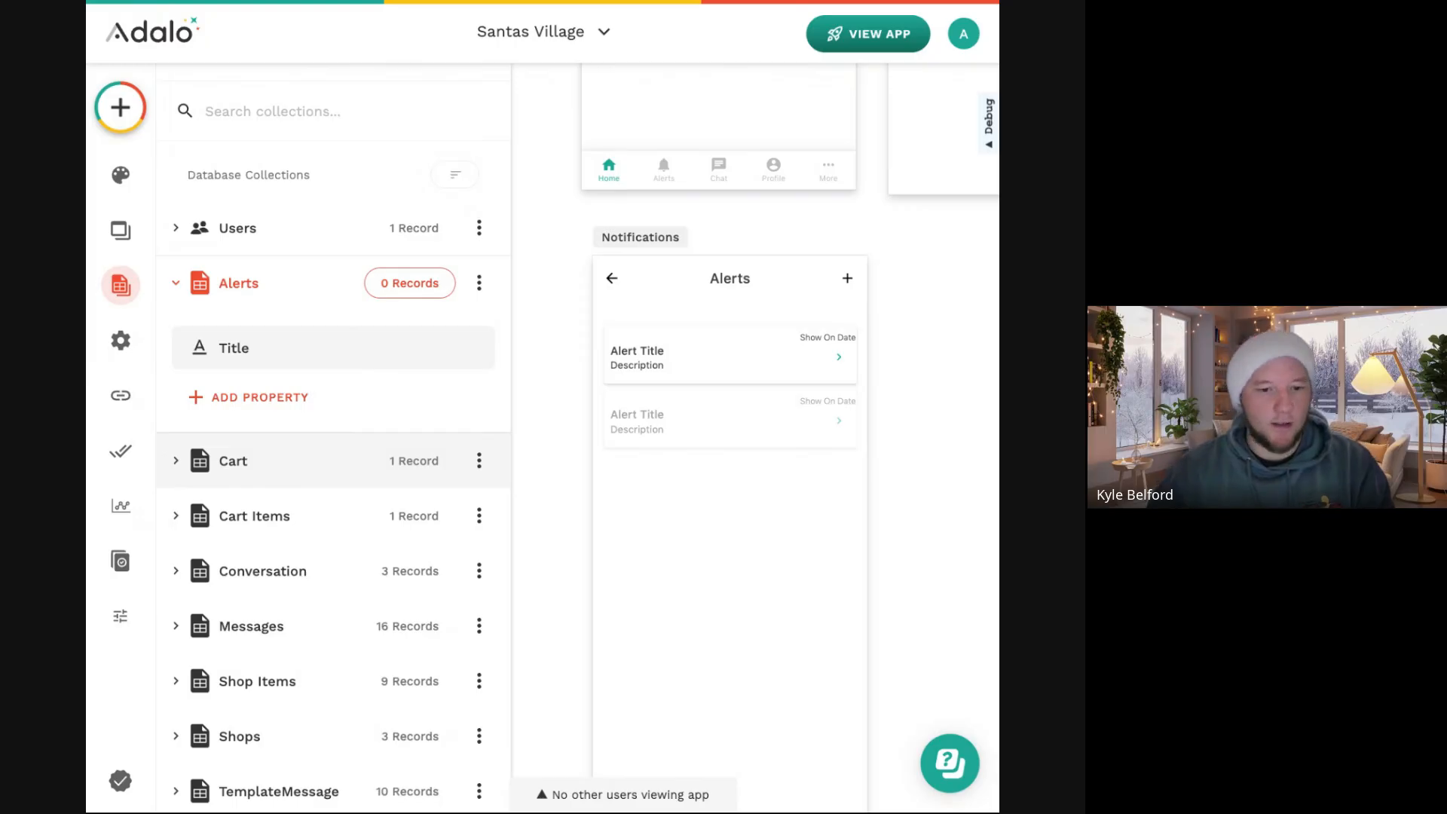
Add a Text property named Body to the Alerts collection.
left_click(255, 400)
left_click(273, 446)
triple_click(305, 564)
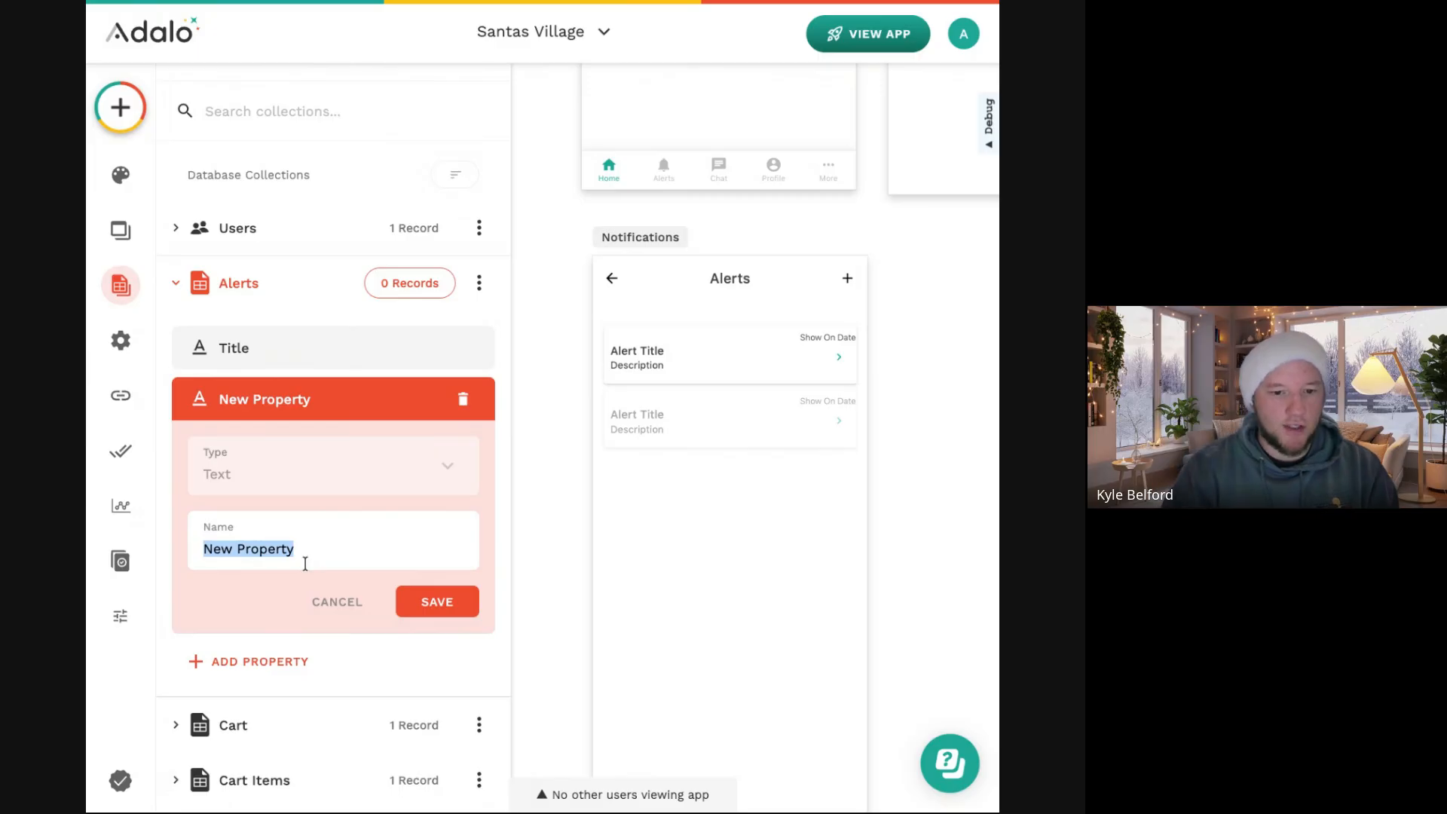
type("Body")
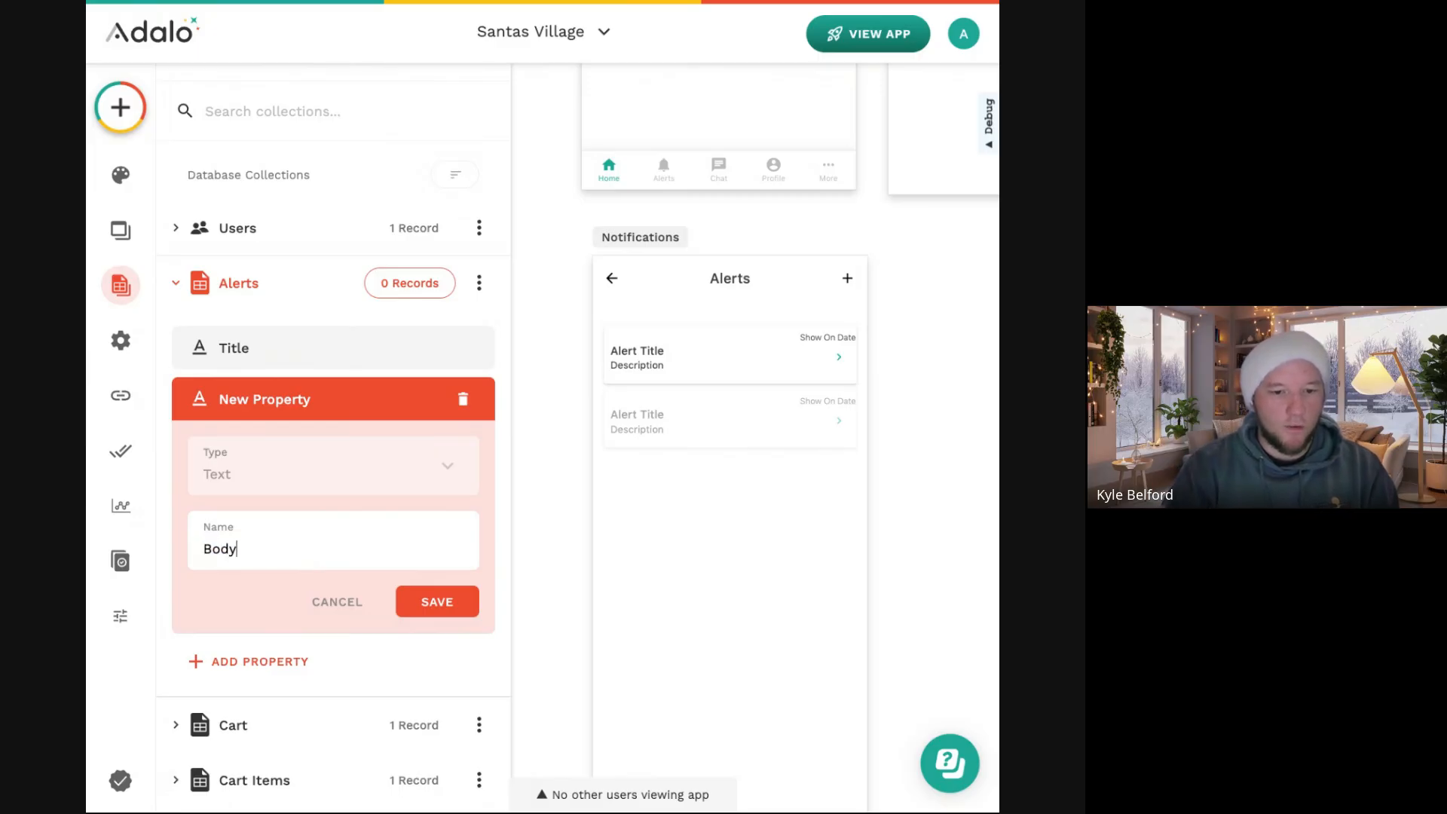
key("Return")
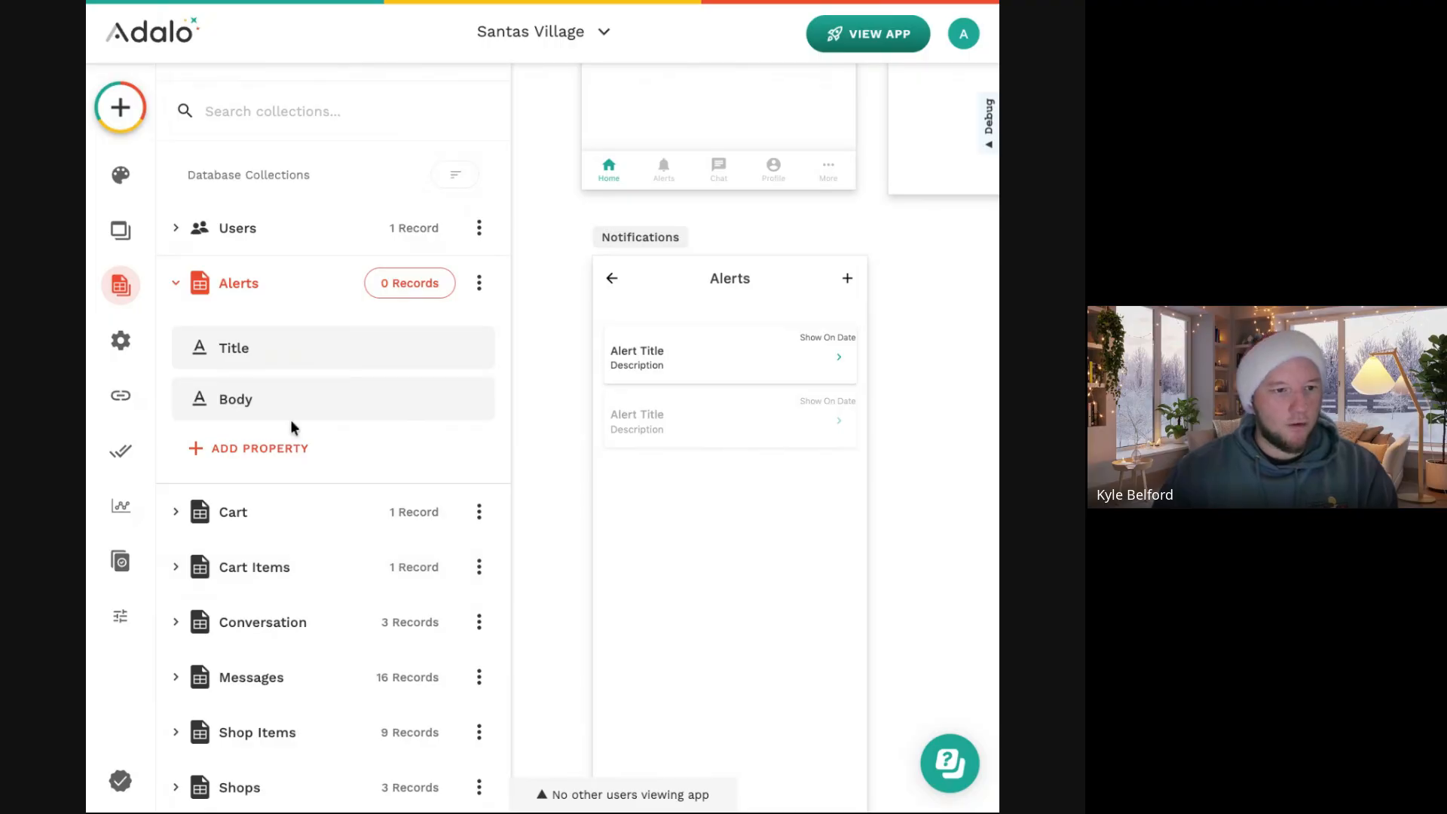
Add a Date & Time property named "Date and Time To Show" to the Alerts collection.
left_click(265, 449)
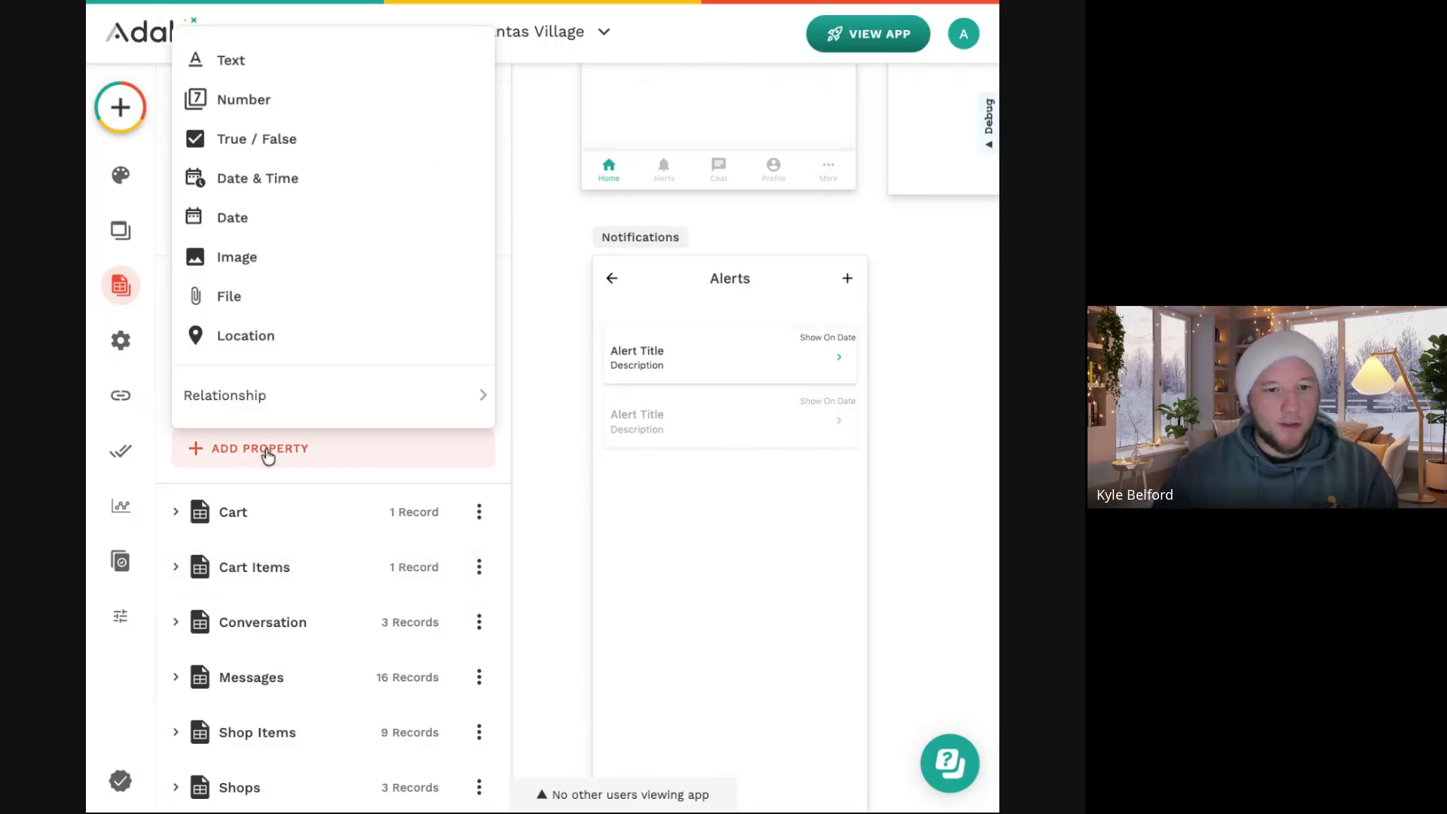
left_click(275, 190)
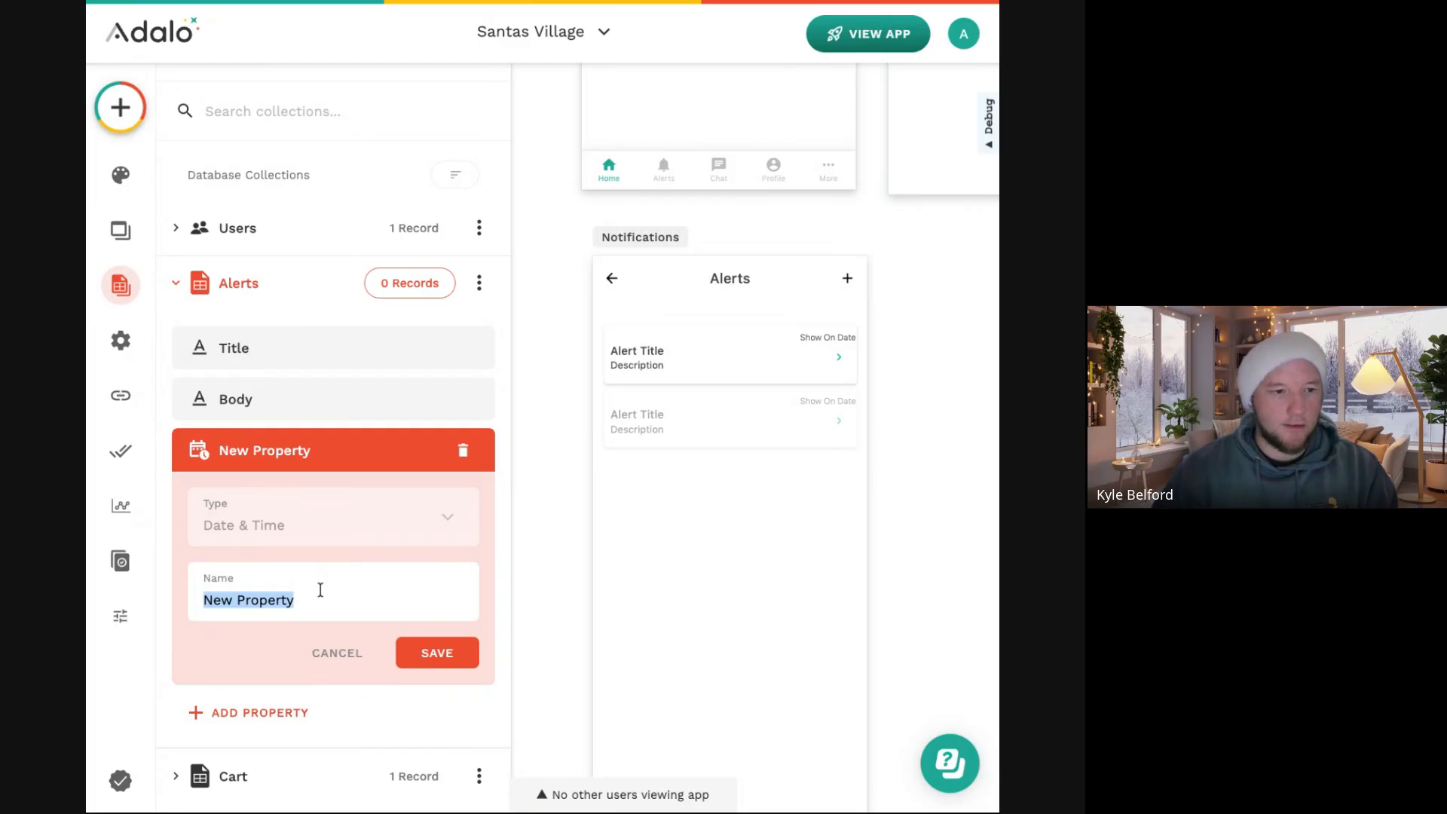
type("Dat")
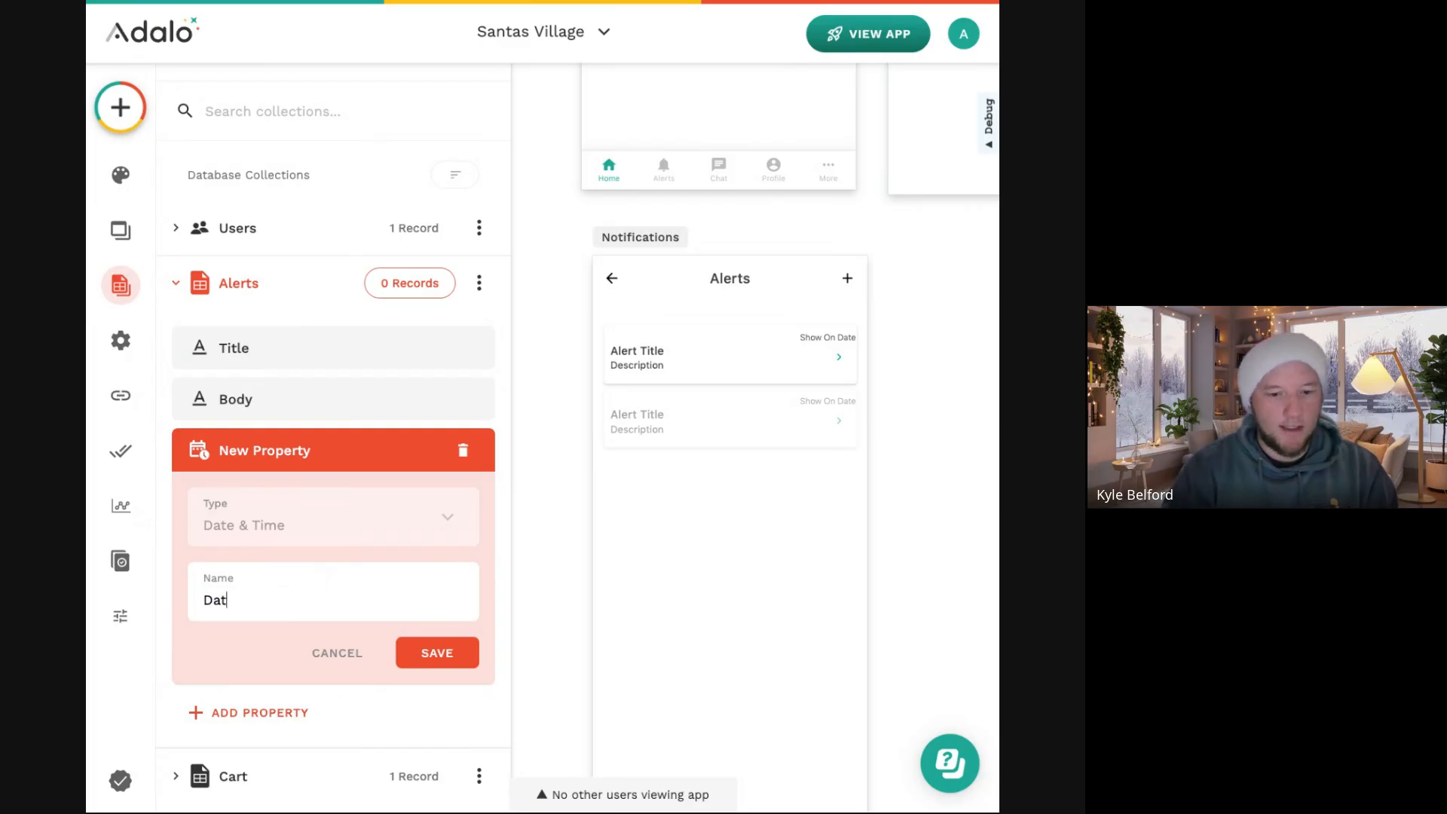
type("e and Time To Show")
key("Return")
Add a Date & Time property named "Date and Time to Send" to the Alerts collection.
left_click(307, 501)
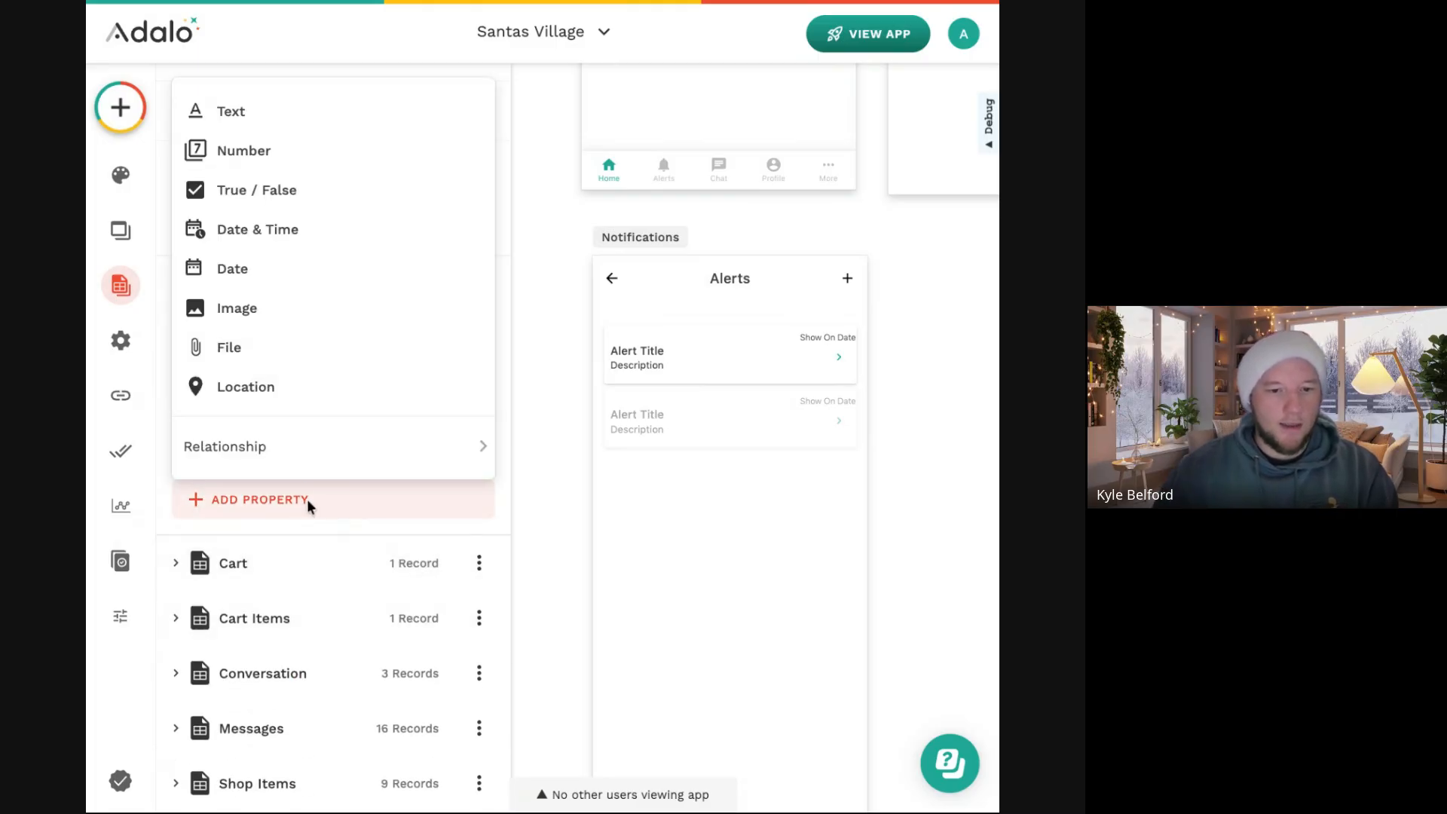
left_click(258, 229)
triple_click(298, 652)
type("Date and Time to Send")
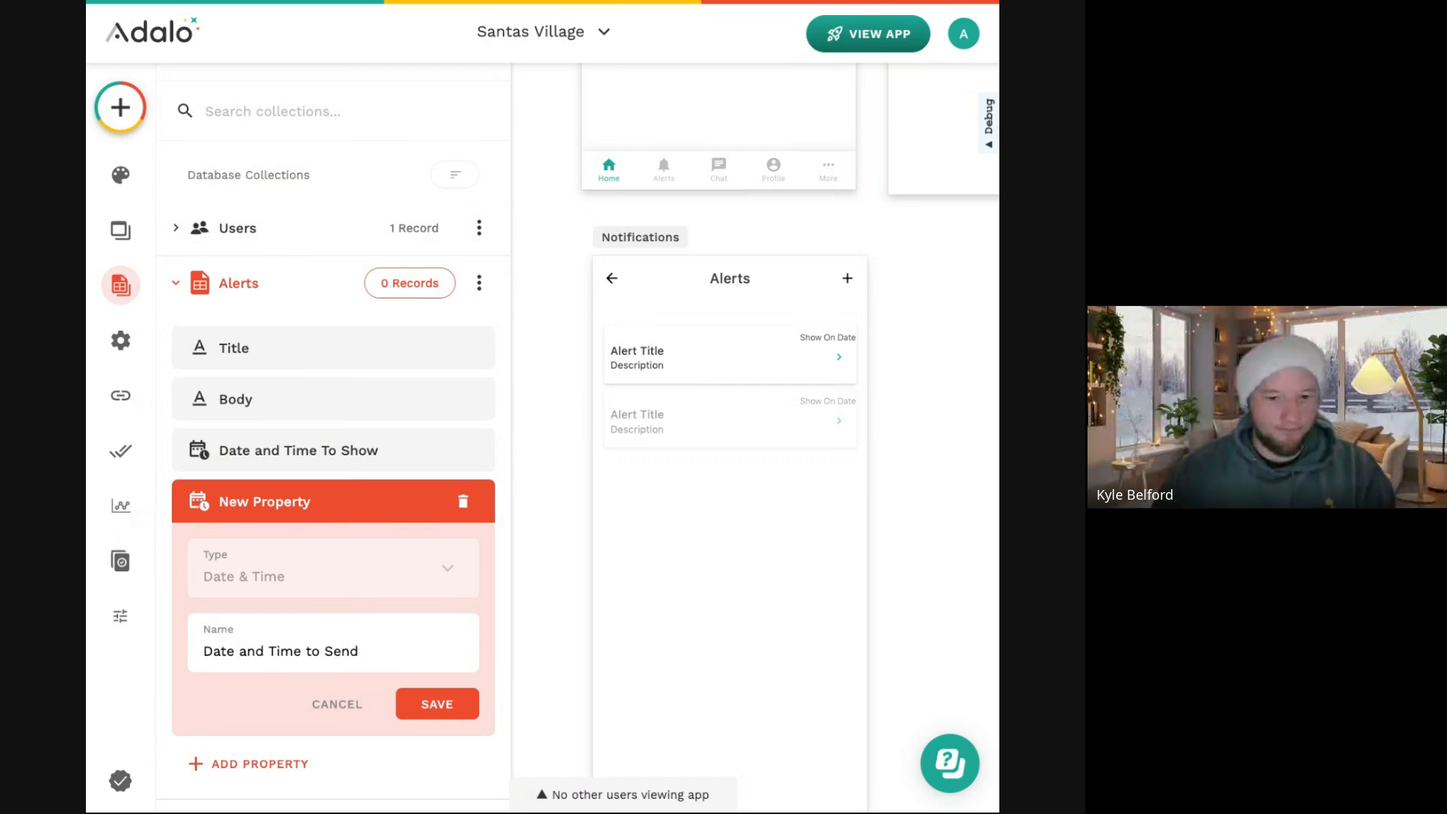
left_click(437, 709)
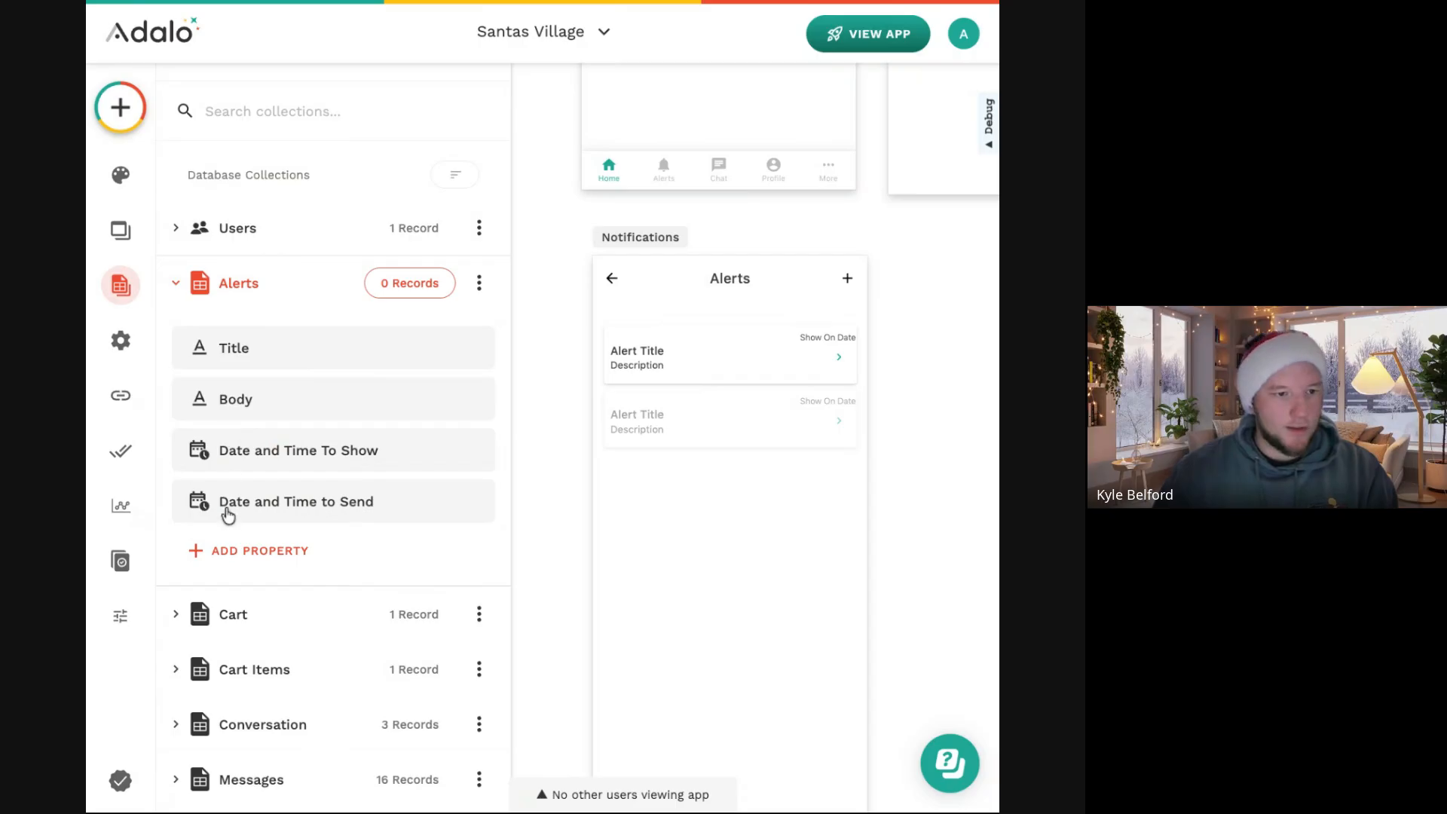
Add a True / False property named Draft to the Alerts collection.
left_click(247, 550)
left_click(265, 239)
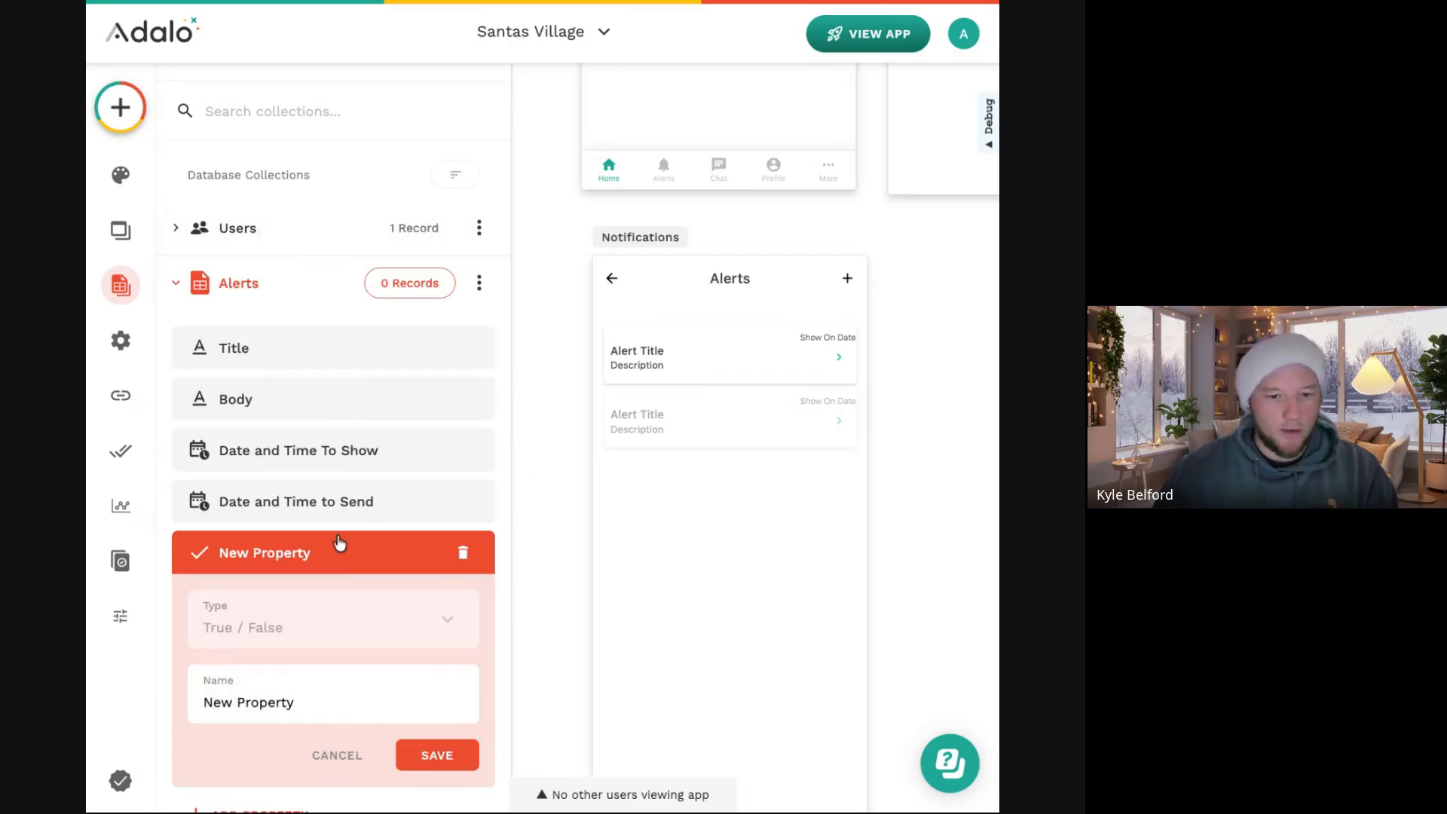
triple_click(318, 614)
type("Draft")
key("Return")
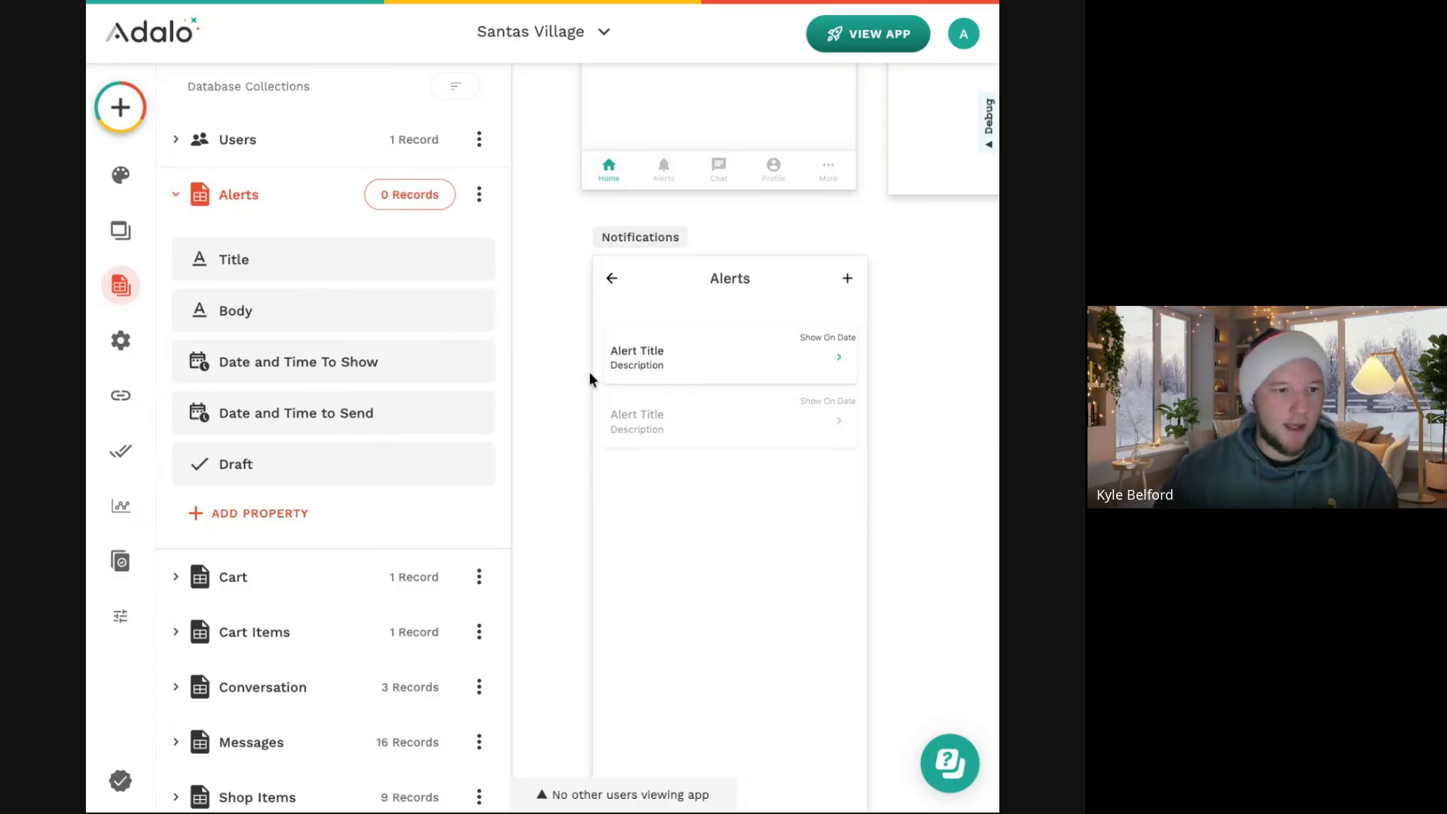
Add a Number property named SendingUserID to the Alerts collection.
left_click(336, 504)
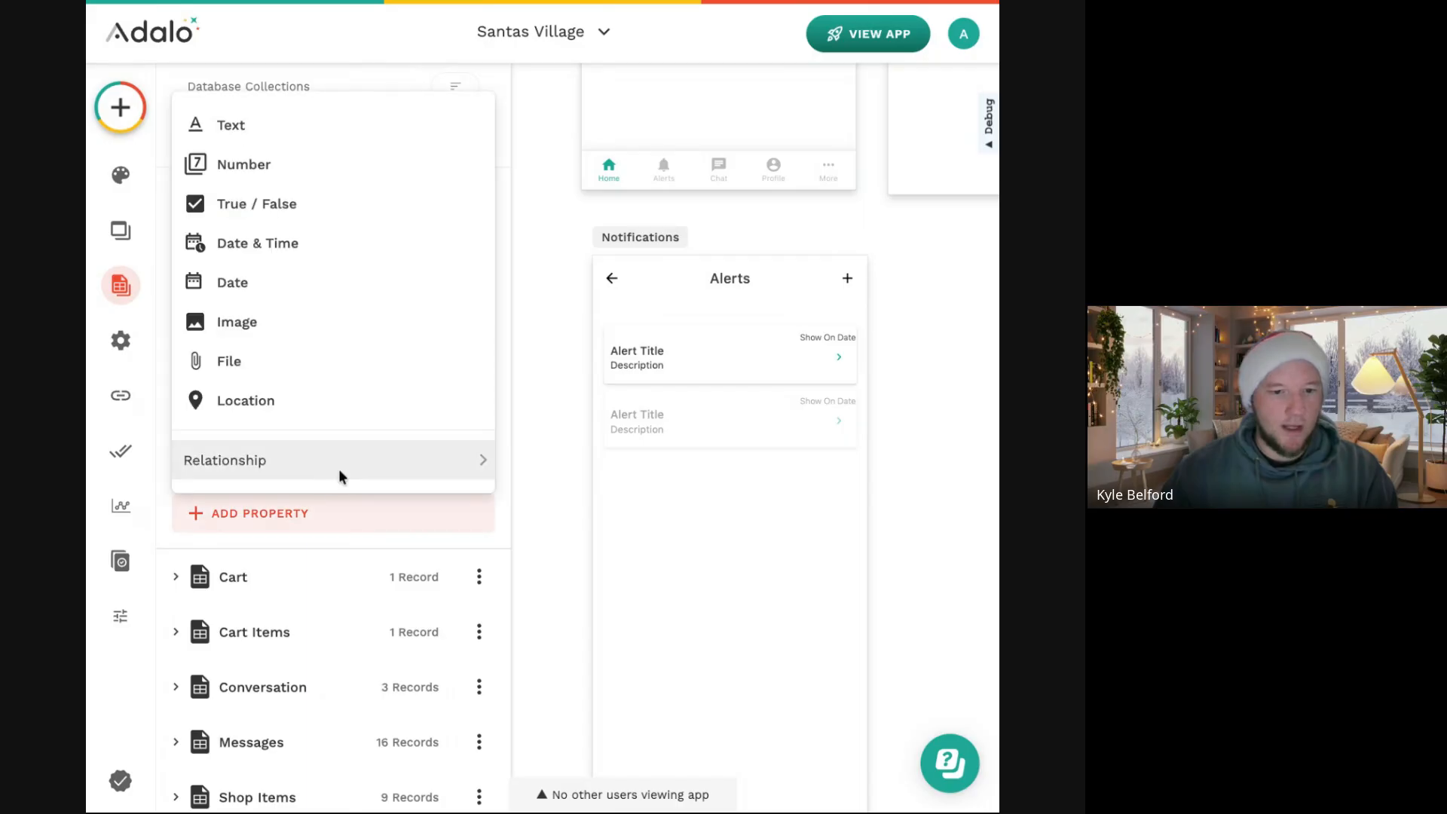
left_click(337, 175)
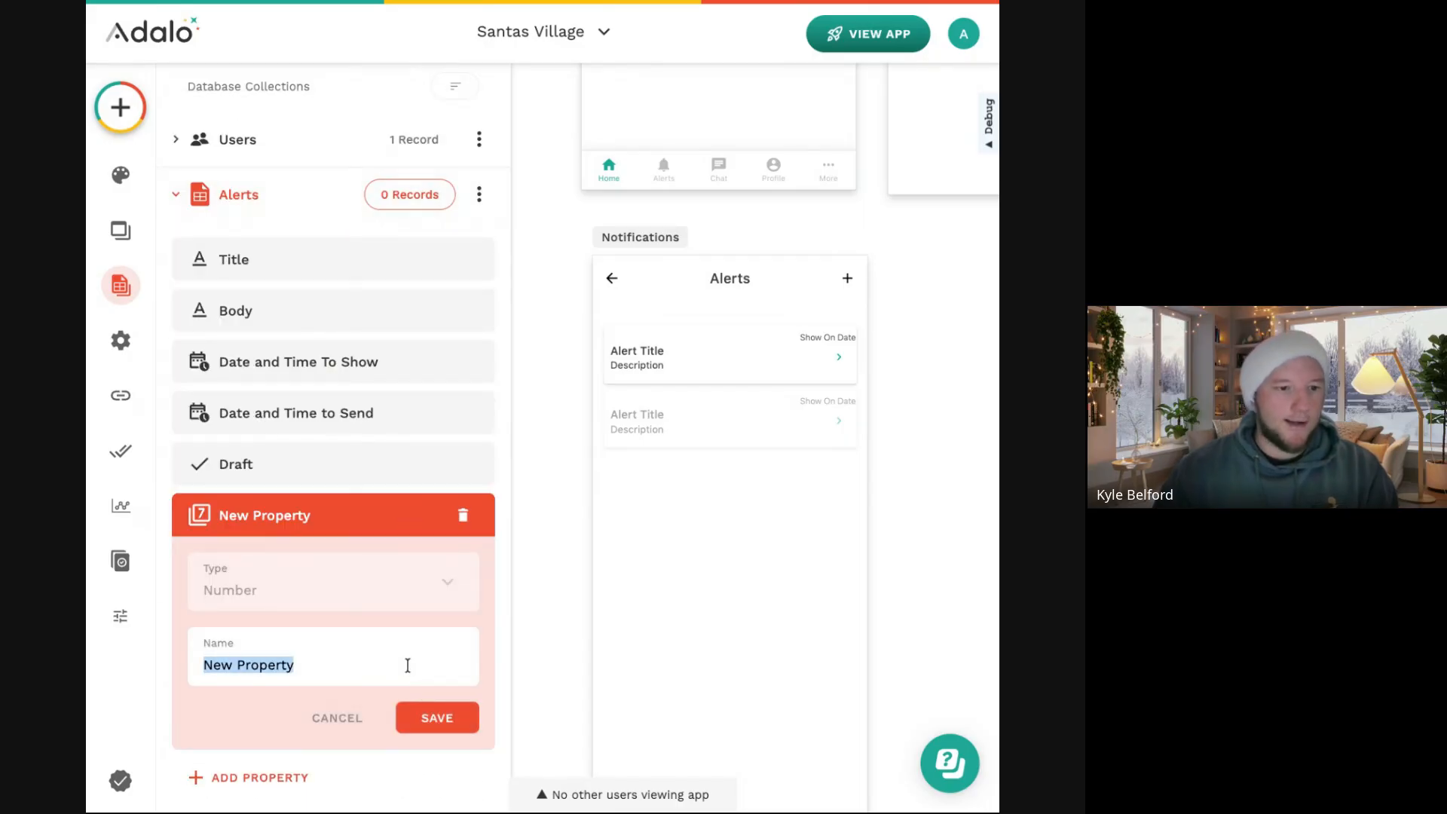
type("Sending")
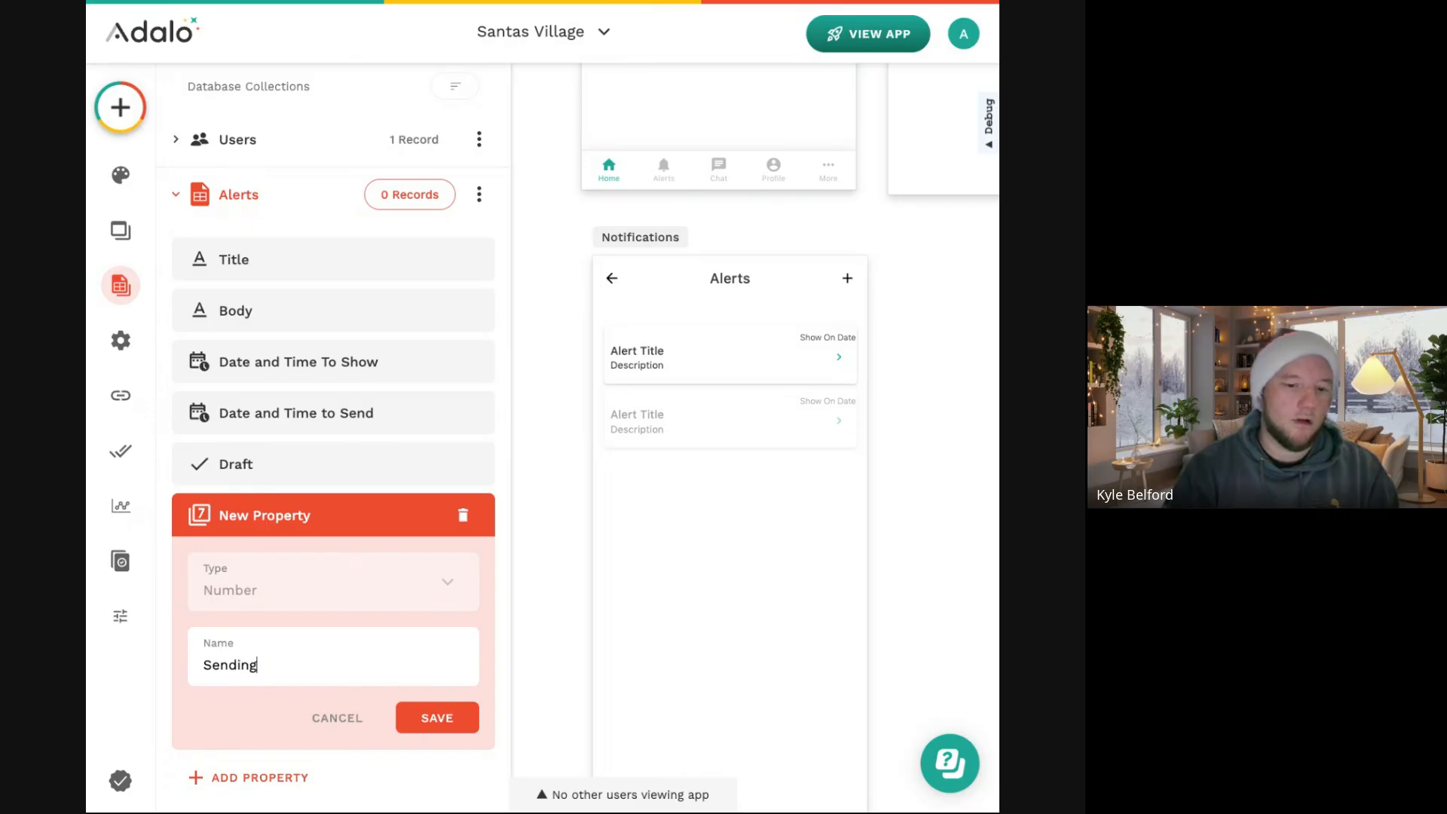
type("UserID")
key("Return")
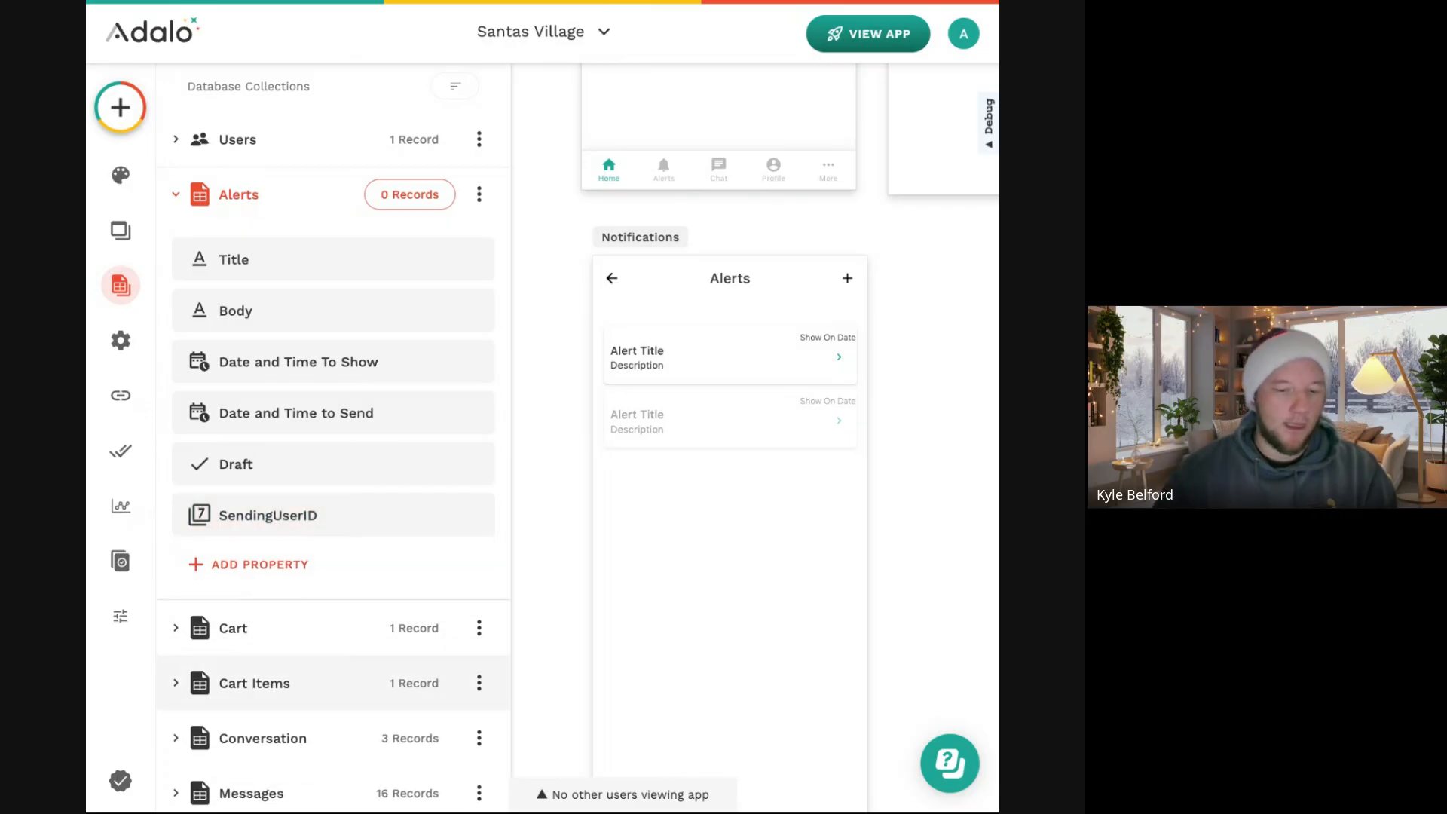
Add a Text property named SendingUserName to the Alerts collection.
left_click(313, 567)
left_click(269, 181)
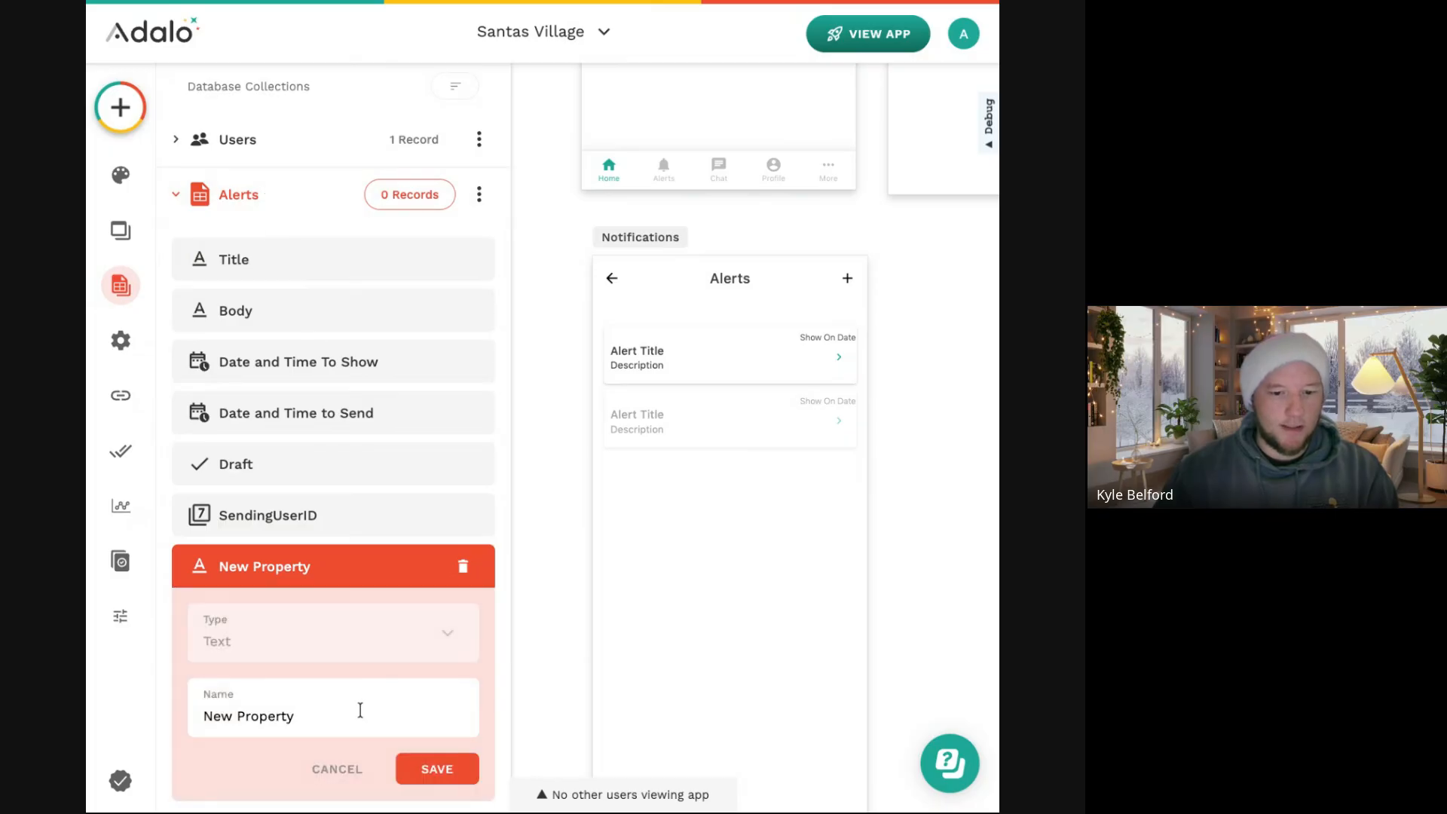
type("SendingUserName")
key("Return")
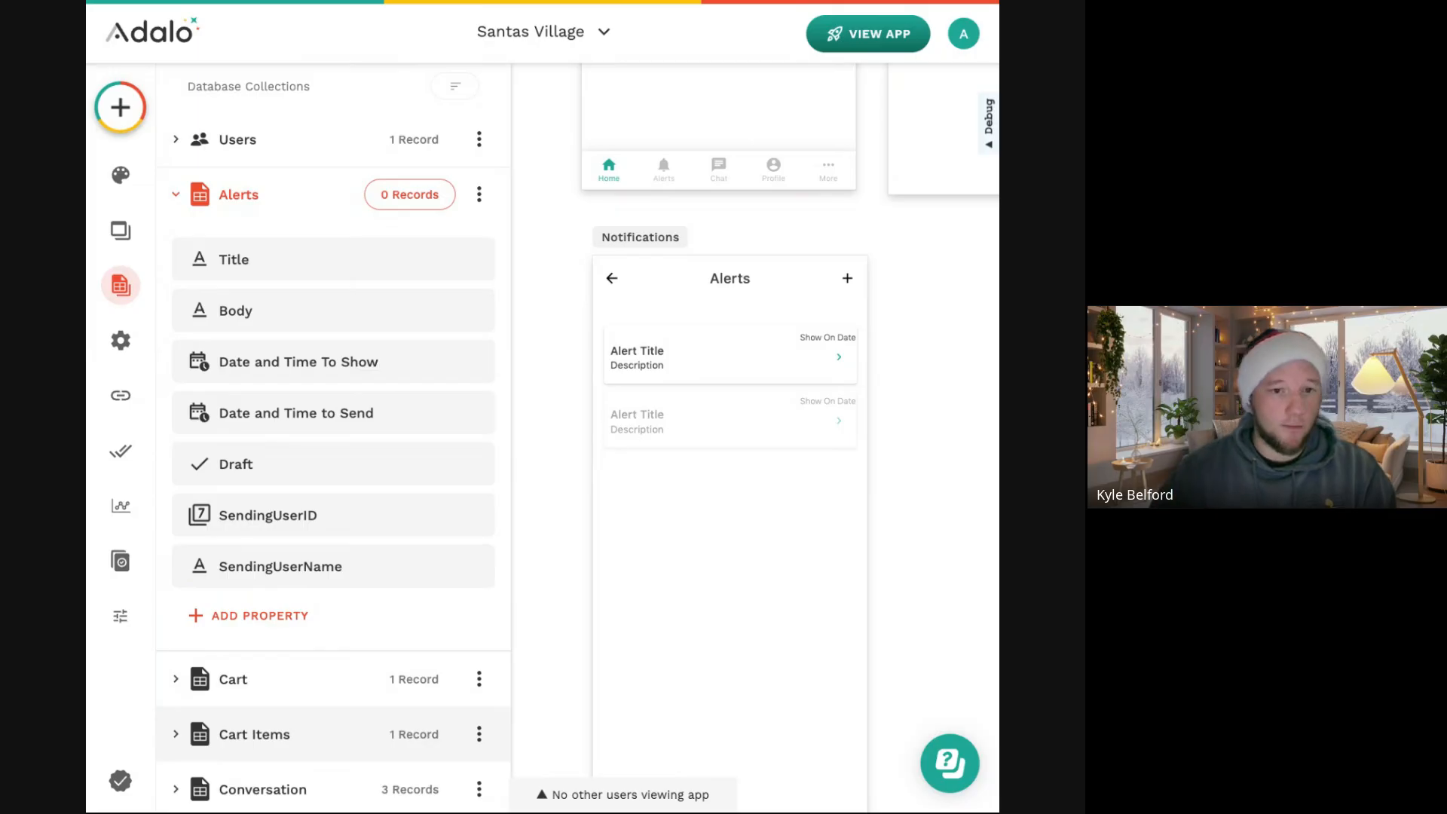
scroll(365, 707, "up", 2)
scroll(346, 513, "down", 2)
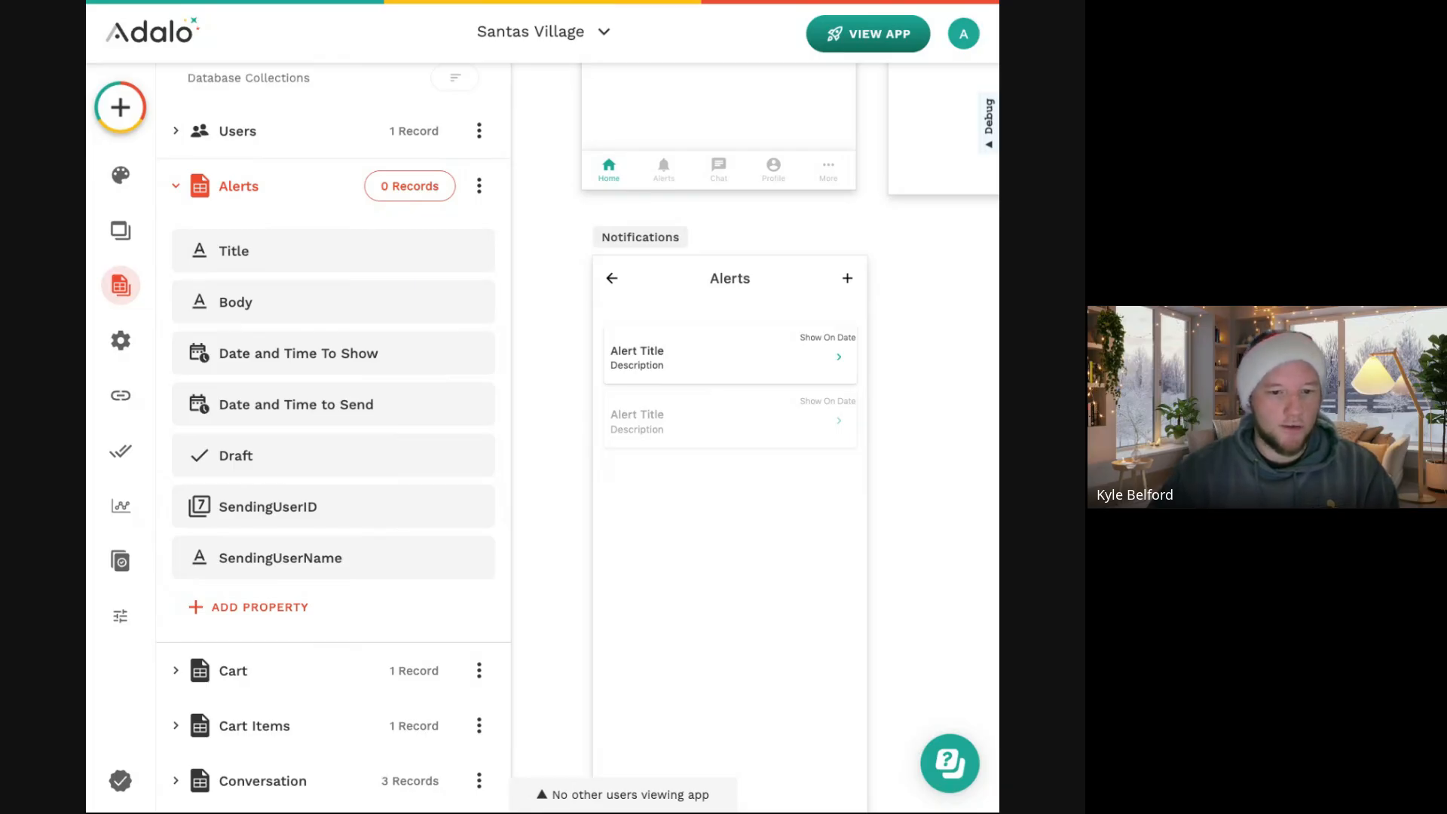
left_click(284, 605)
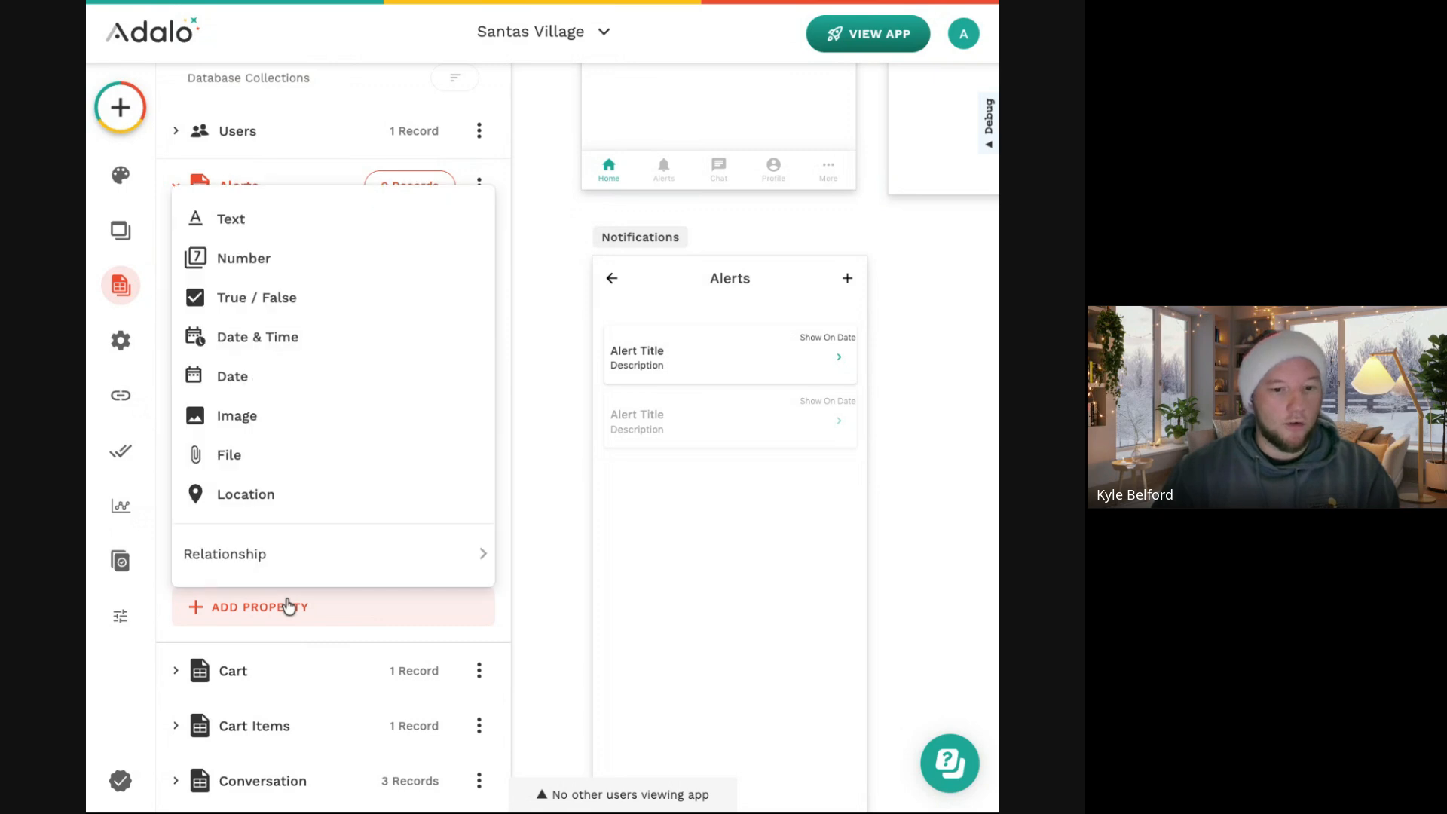
mouse_move(417, 556)
left_click(365, 614)
left_click(356, 614)
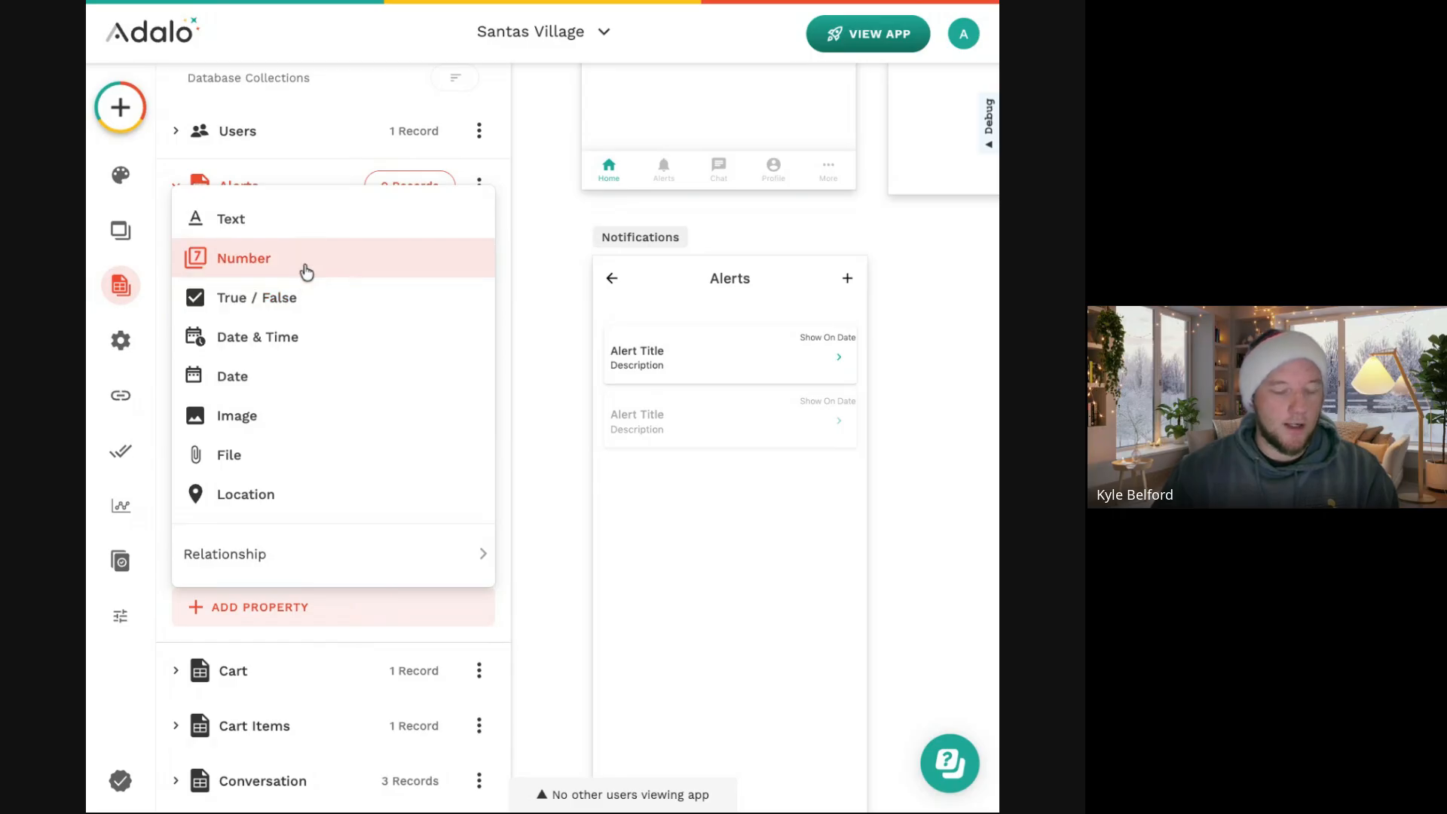
left_click(539, 580)
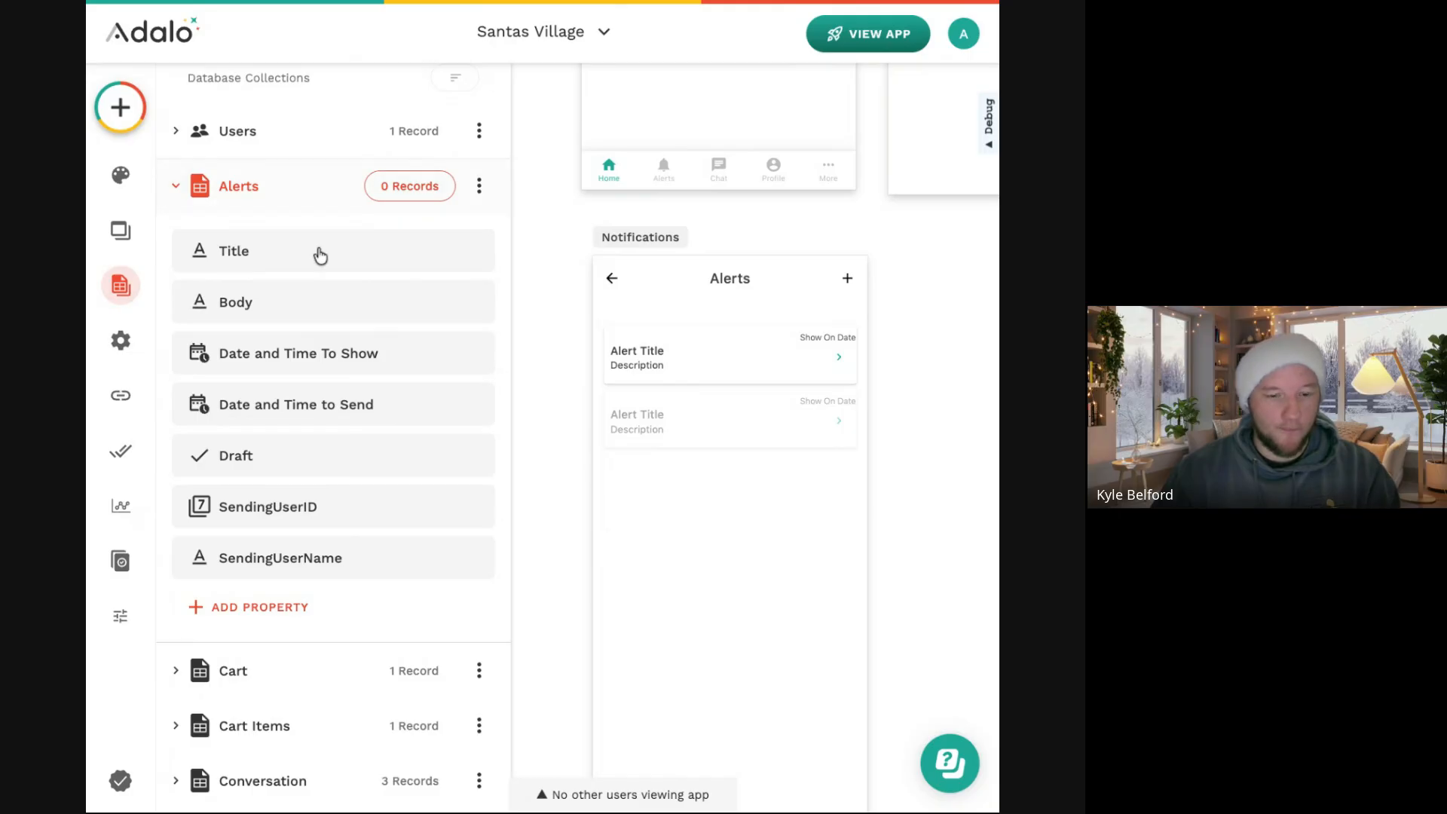
left_click(579, 401)
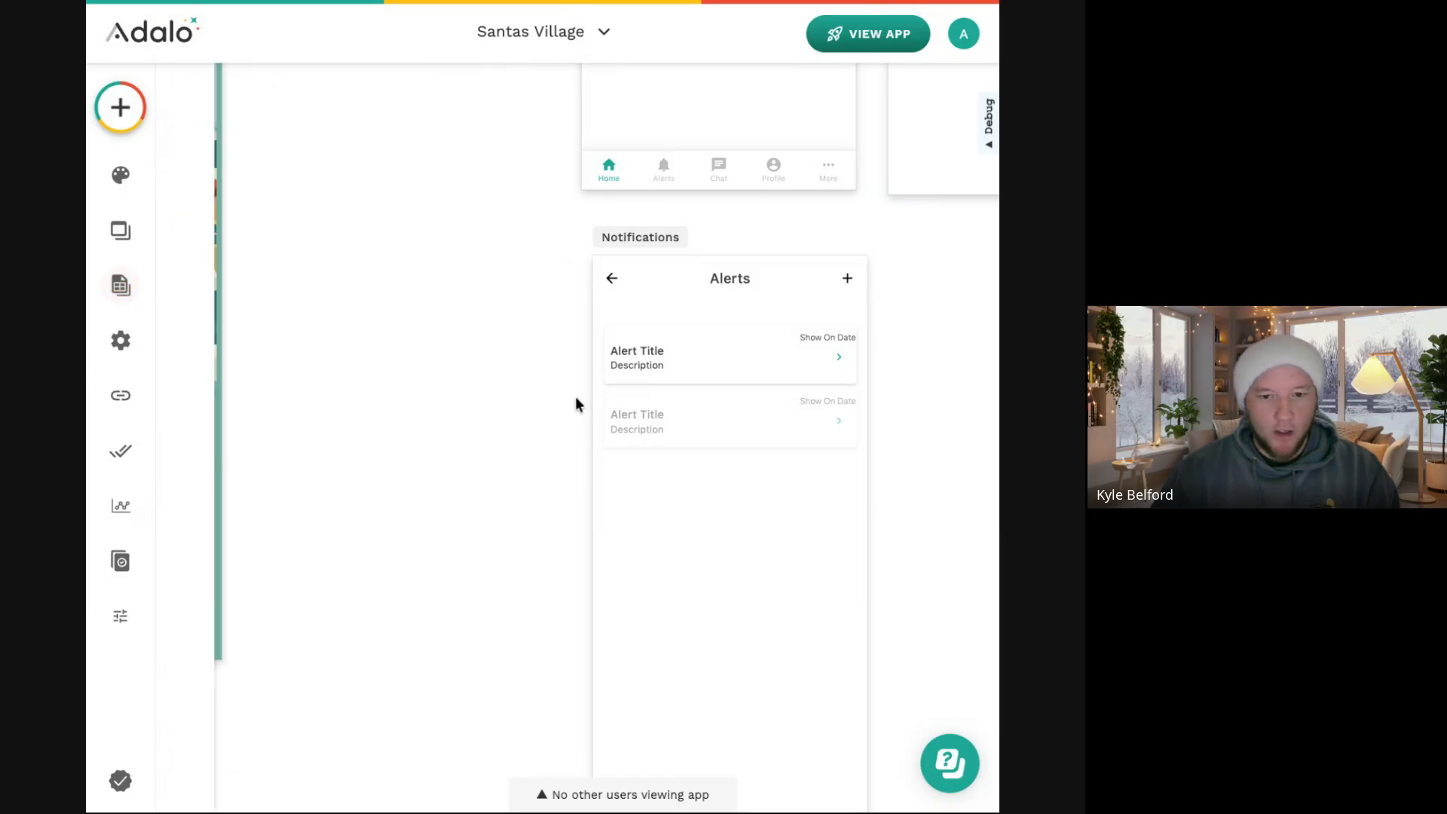
left_click(103, 301)
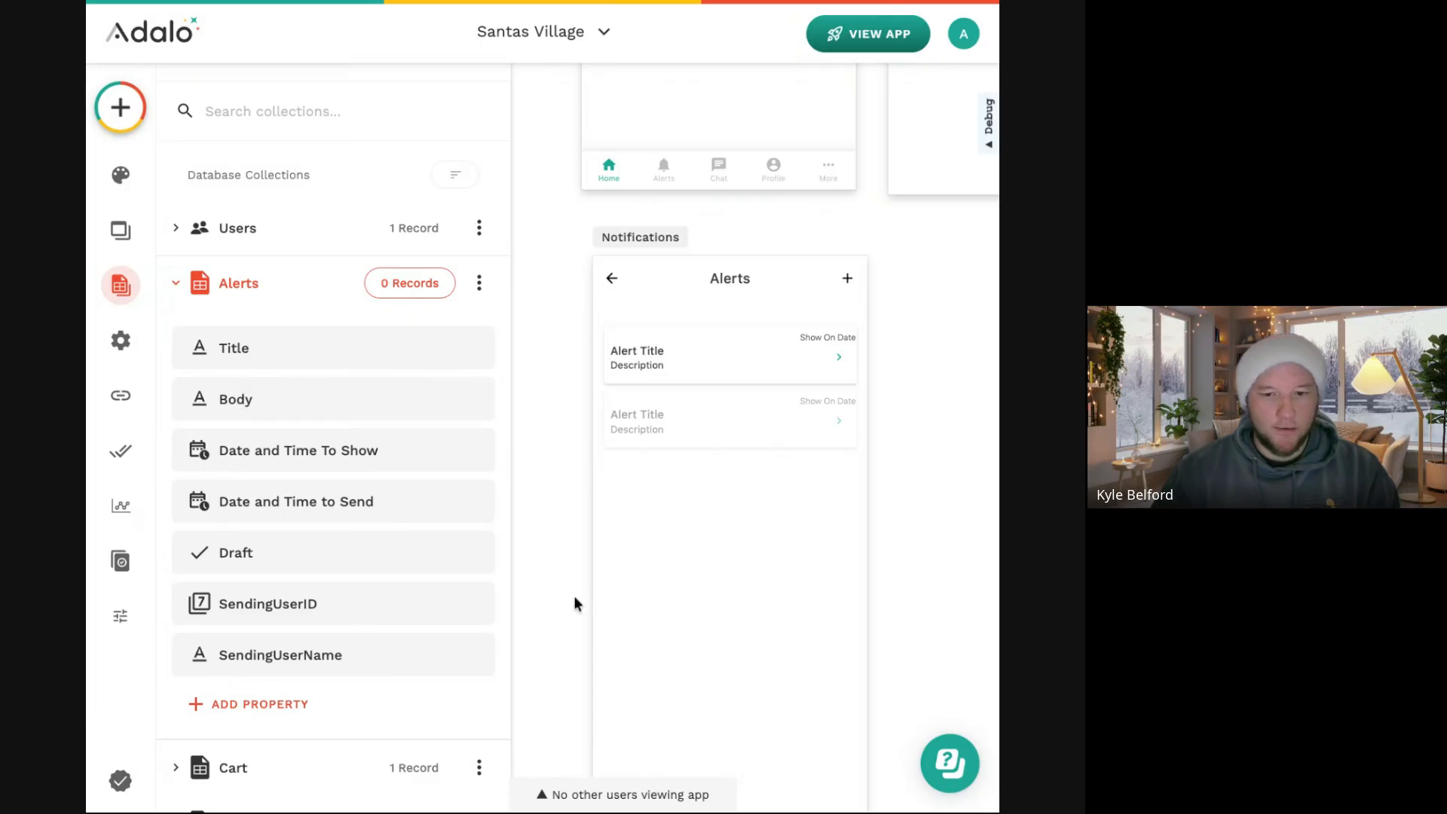
Set the Notifications screen's custom list to show the Alerts collection.
left_click(704, 405)
left_click(330, 326)
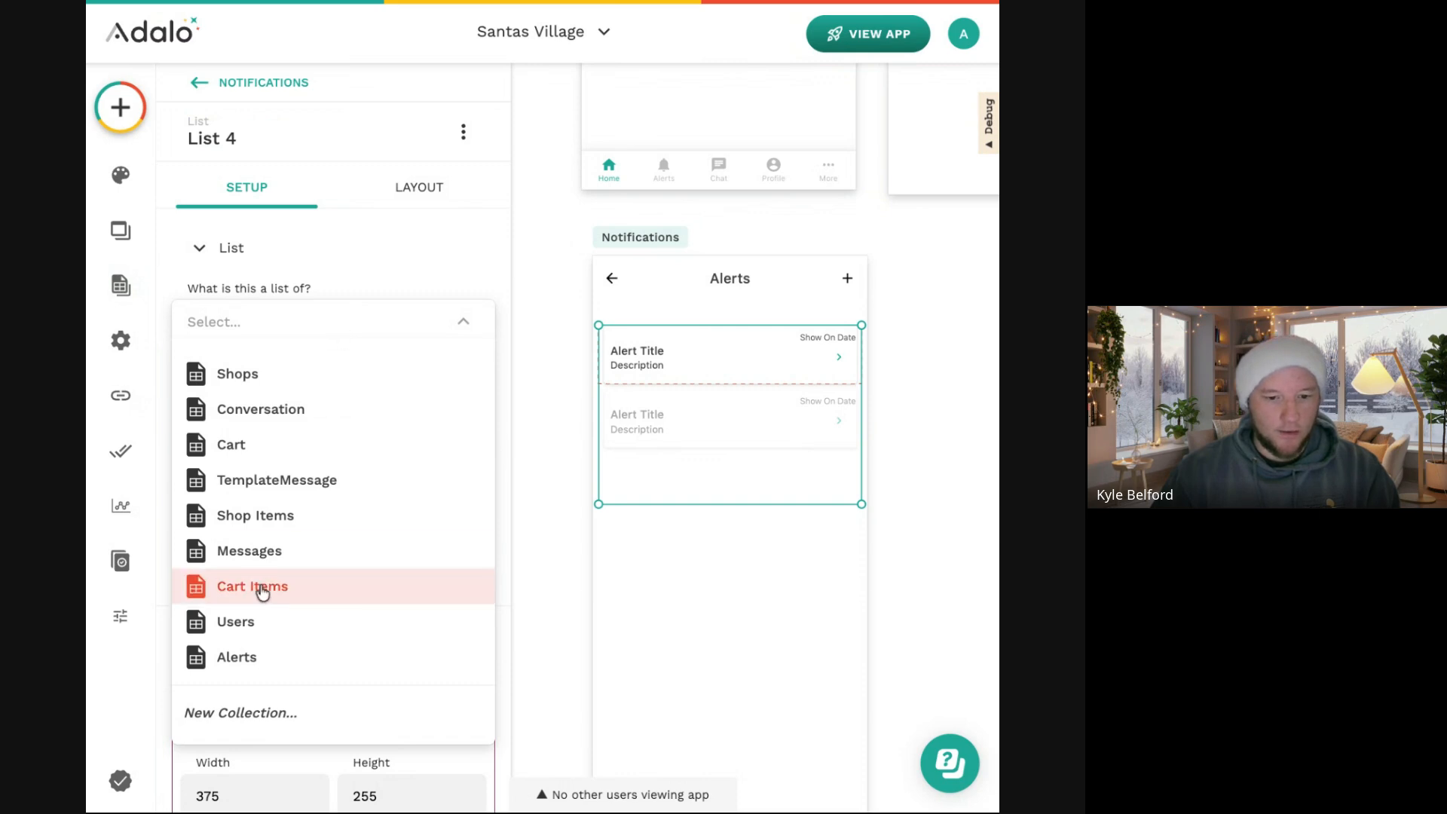
left_click(243, 659)
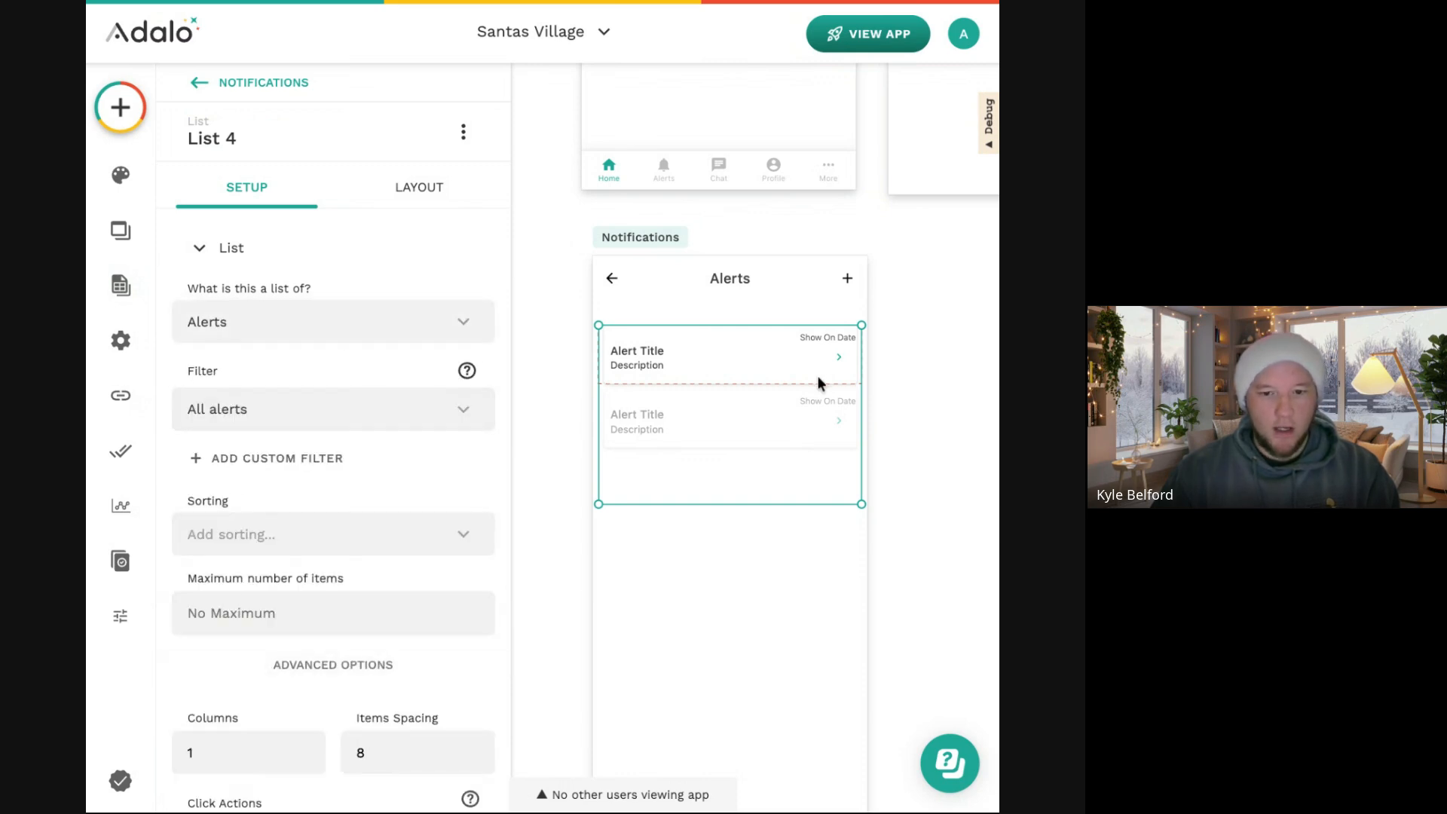
Add a custom filter to the alerts list so that Draft is false.
scroll(676, 354, "up", 3)
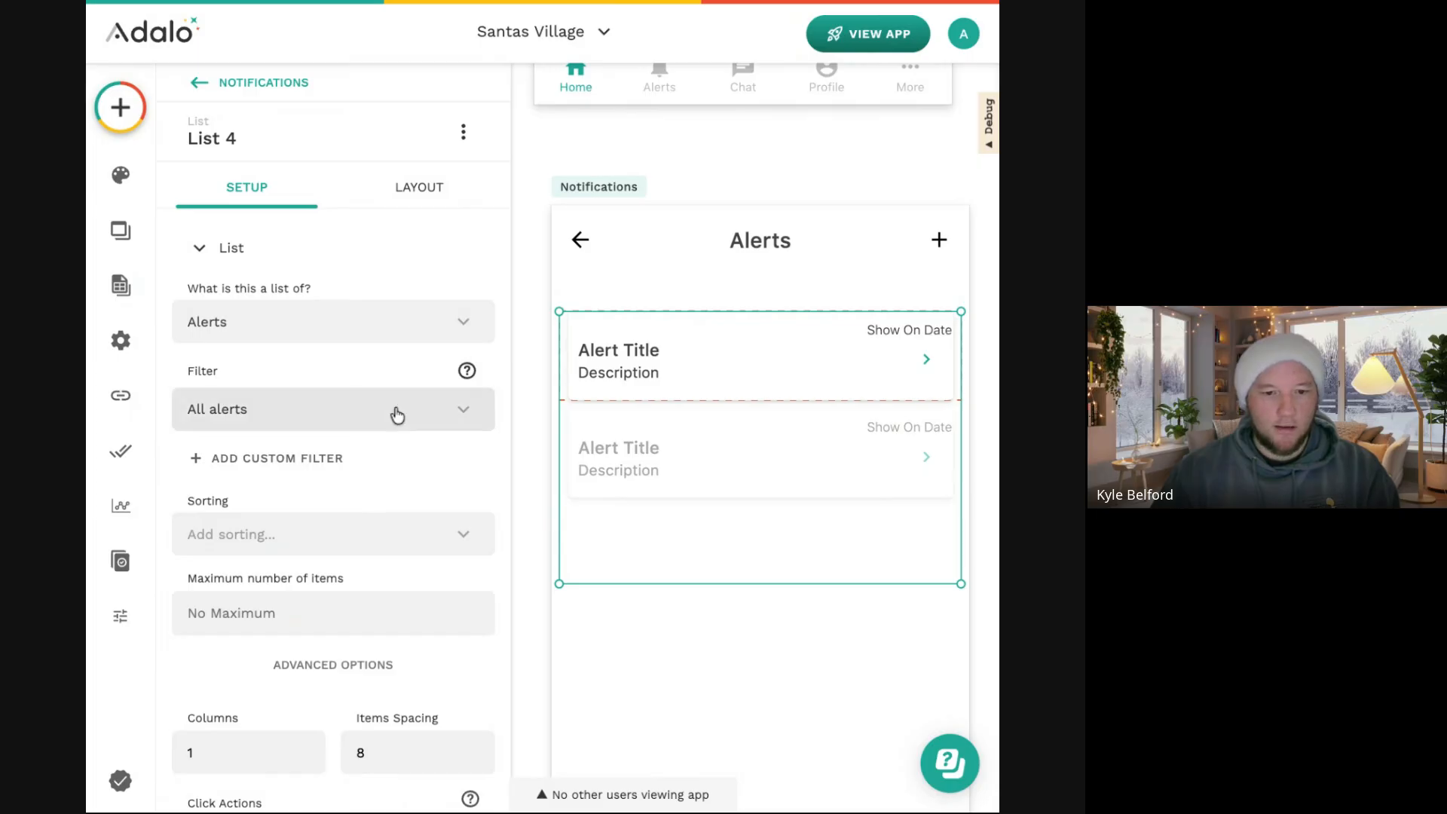
left_click(294, 459)
left_click(284, 502)
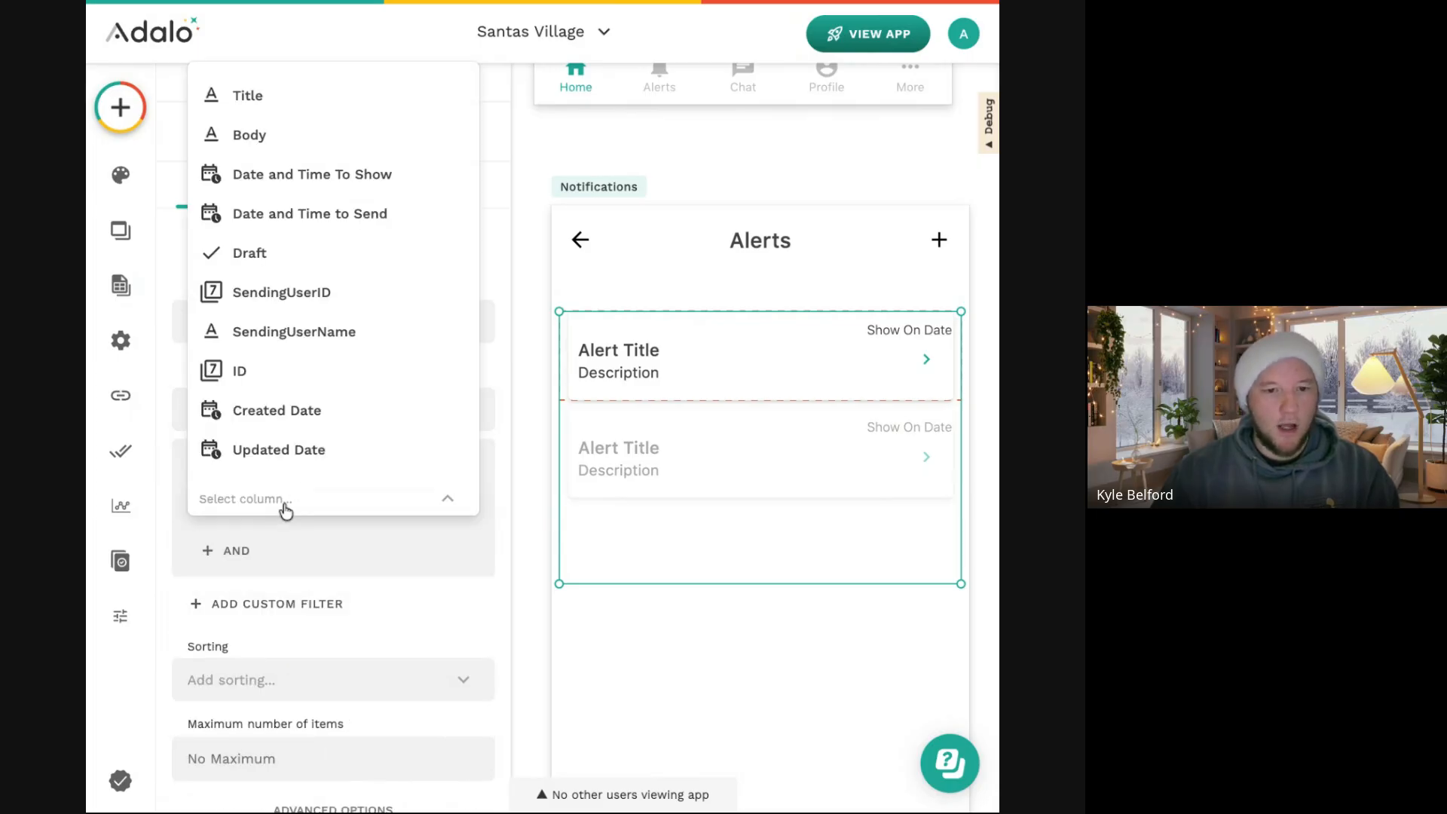
left_click(330, 254)
left_click(305, 548)
left_click(297, 507)
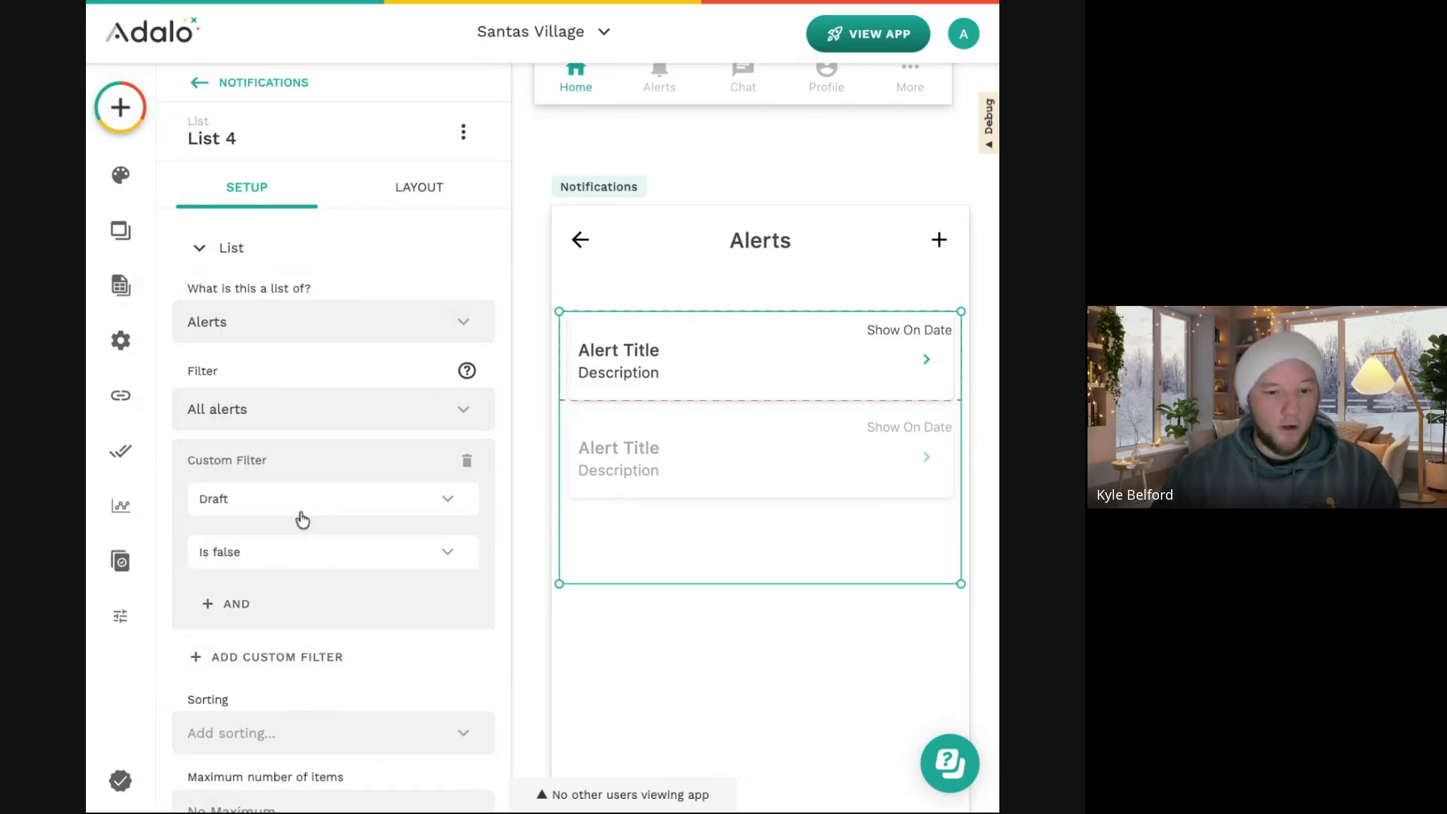
Add an AND condition to the alerts list's filter so that Date and Time To Show is before Current Time.
left_click(259, 606)
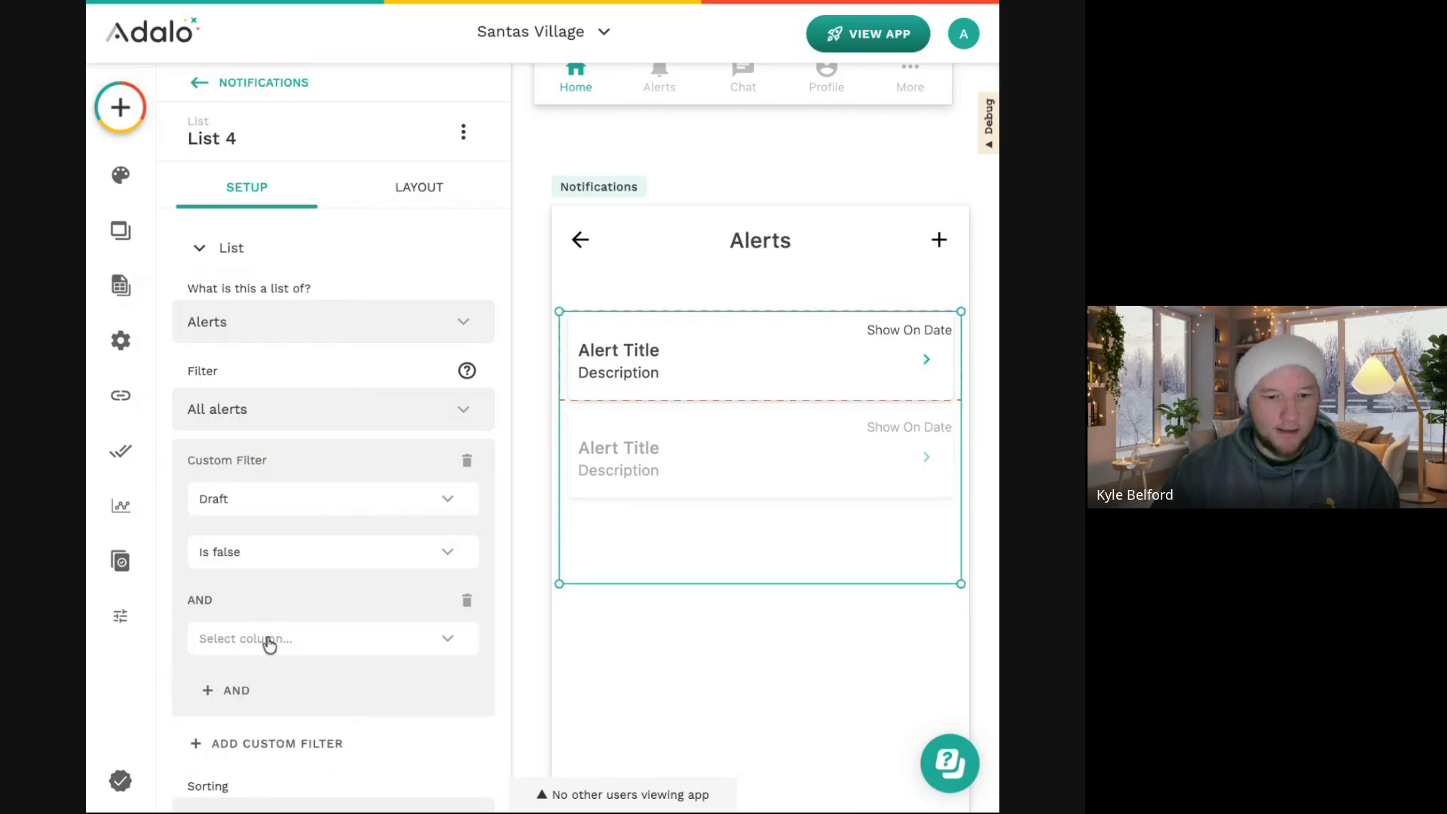
left_click(271, 645)
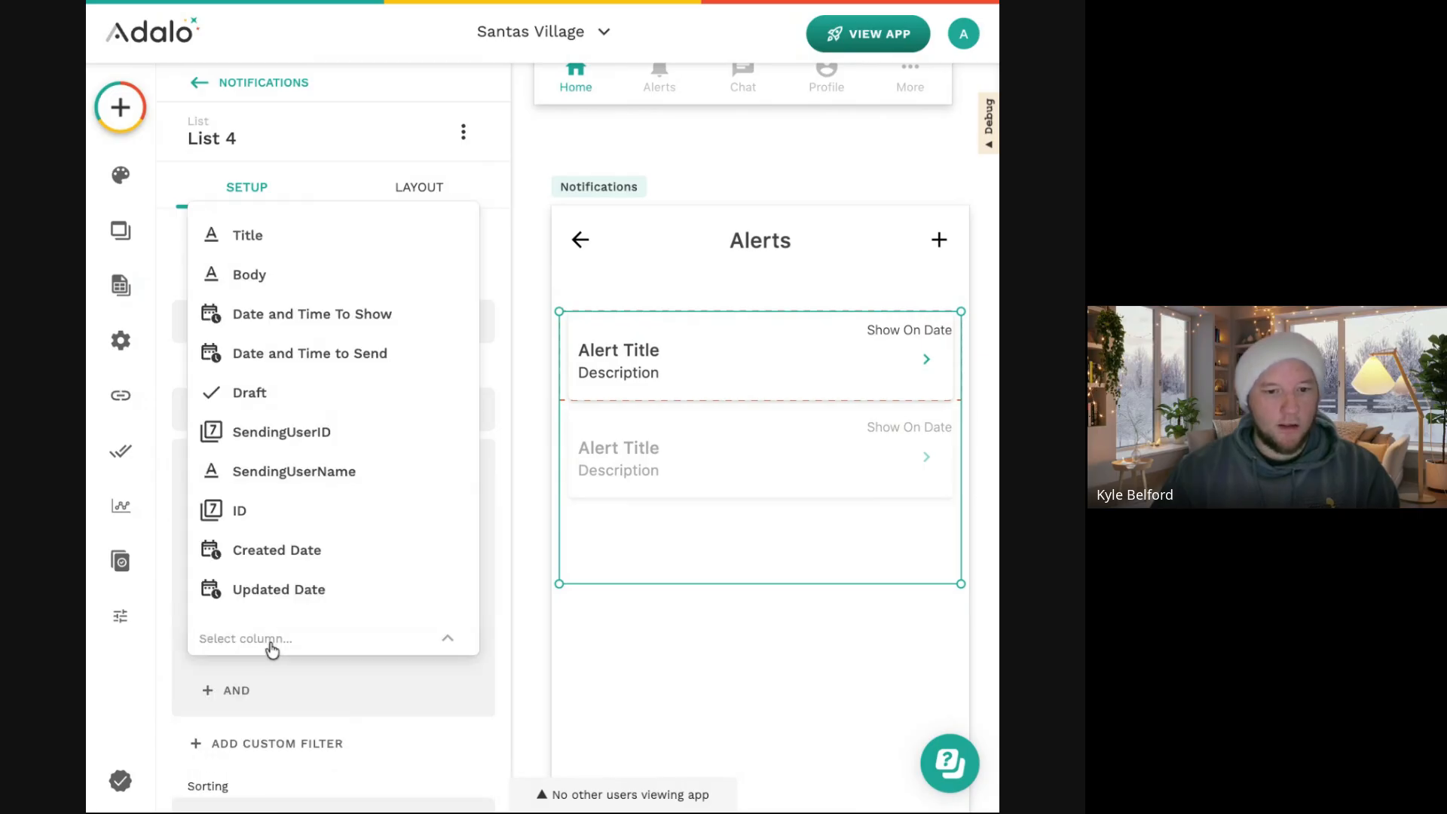
left_click(297, 322)
scroll(323, 564, "down", 1)
scroll(323, 564, "down", 3)
left_click(321, 561)
left_click(340, 476)
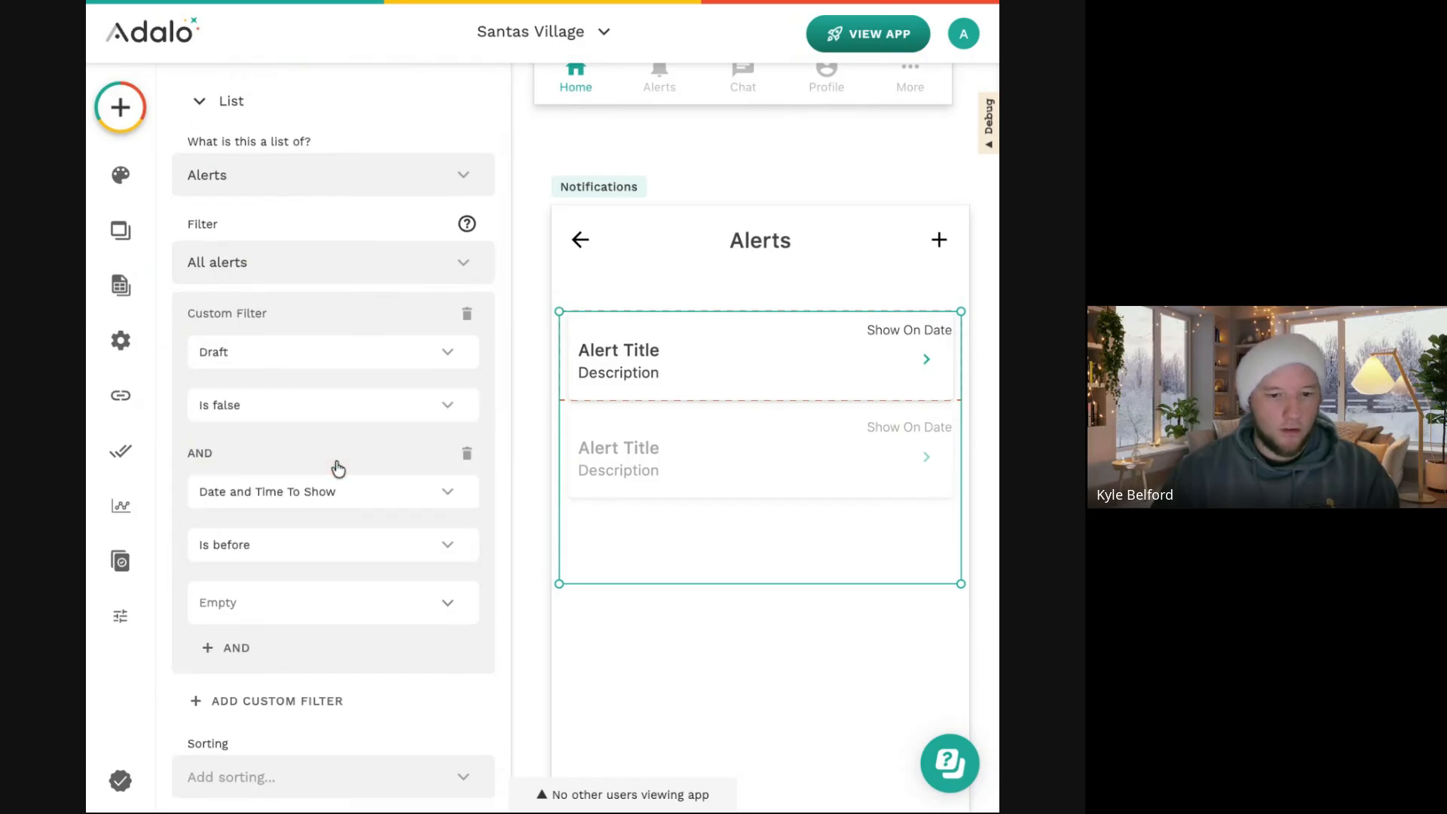
left_click(457, 612)
mouse_move(498, 546)
left_click(617, 584)
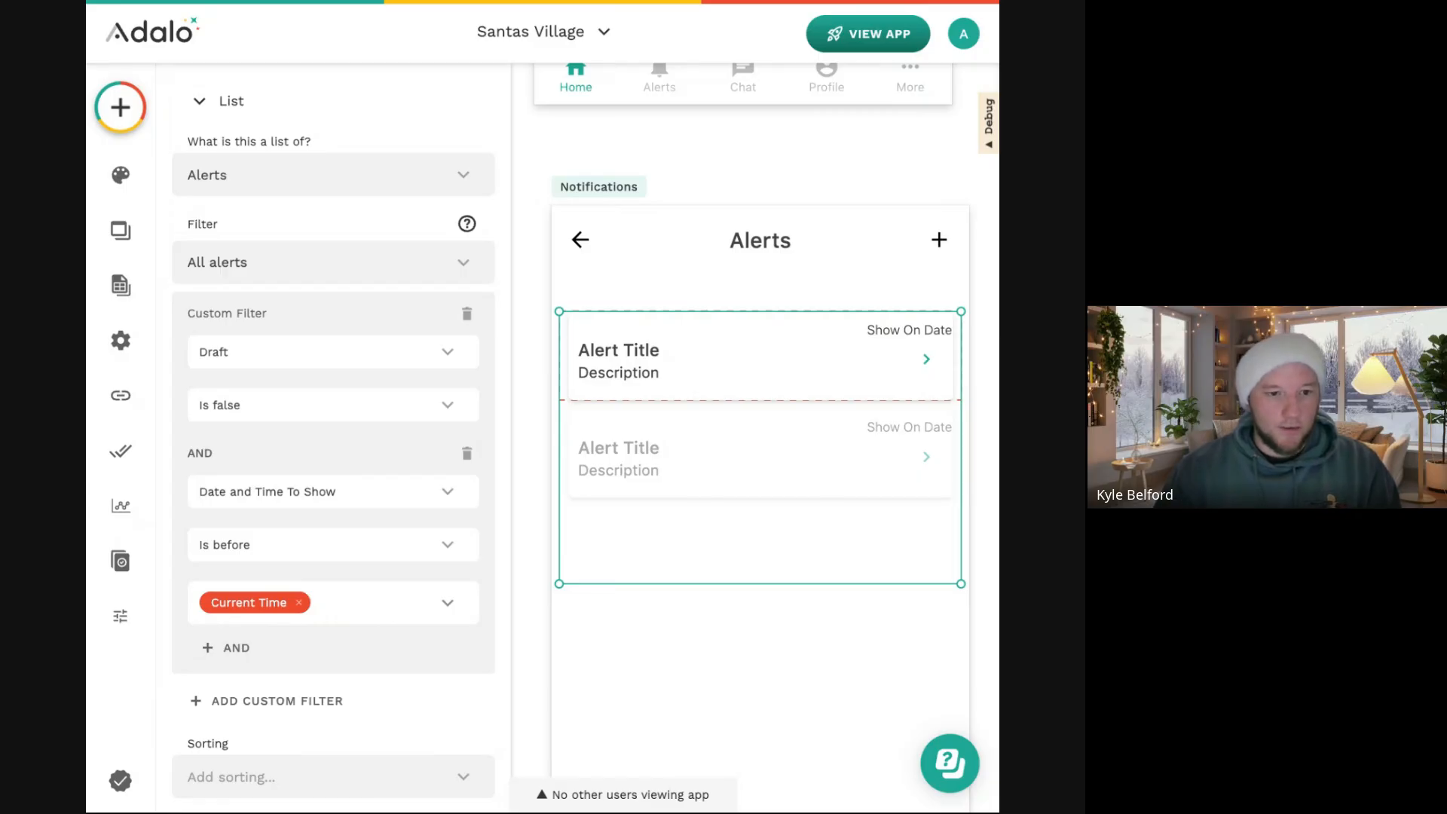
key("Escape")
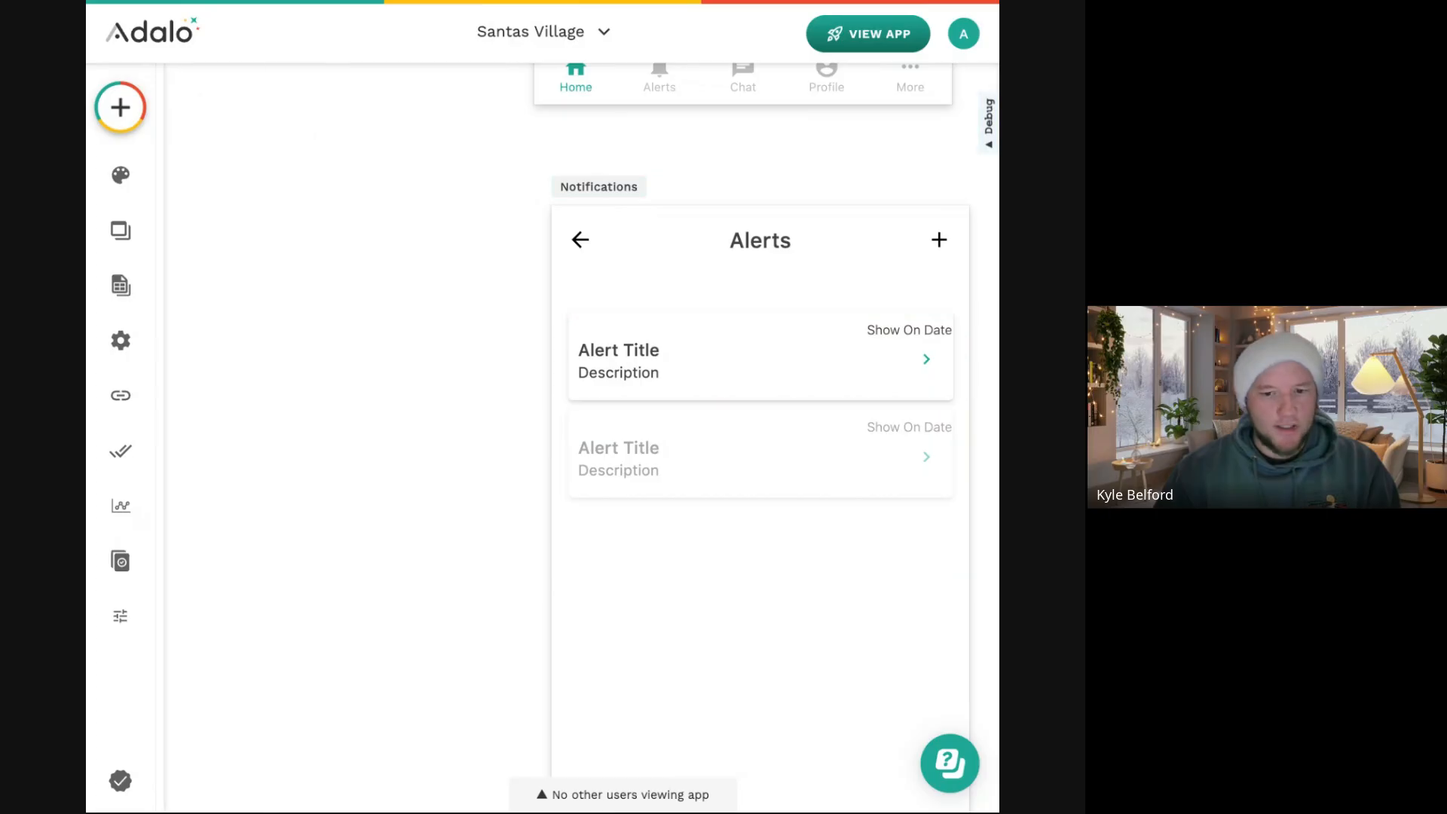
Replace the Alert Title text in the list card with the current alert's Title.
scroll(520, 407, "down", 5)
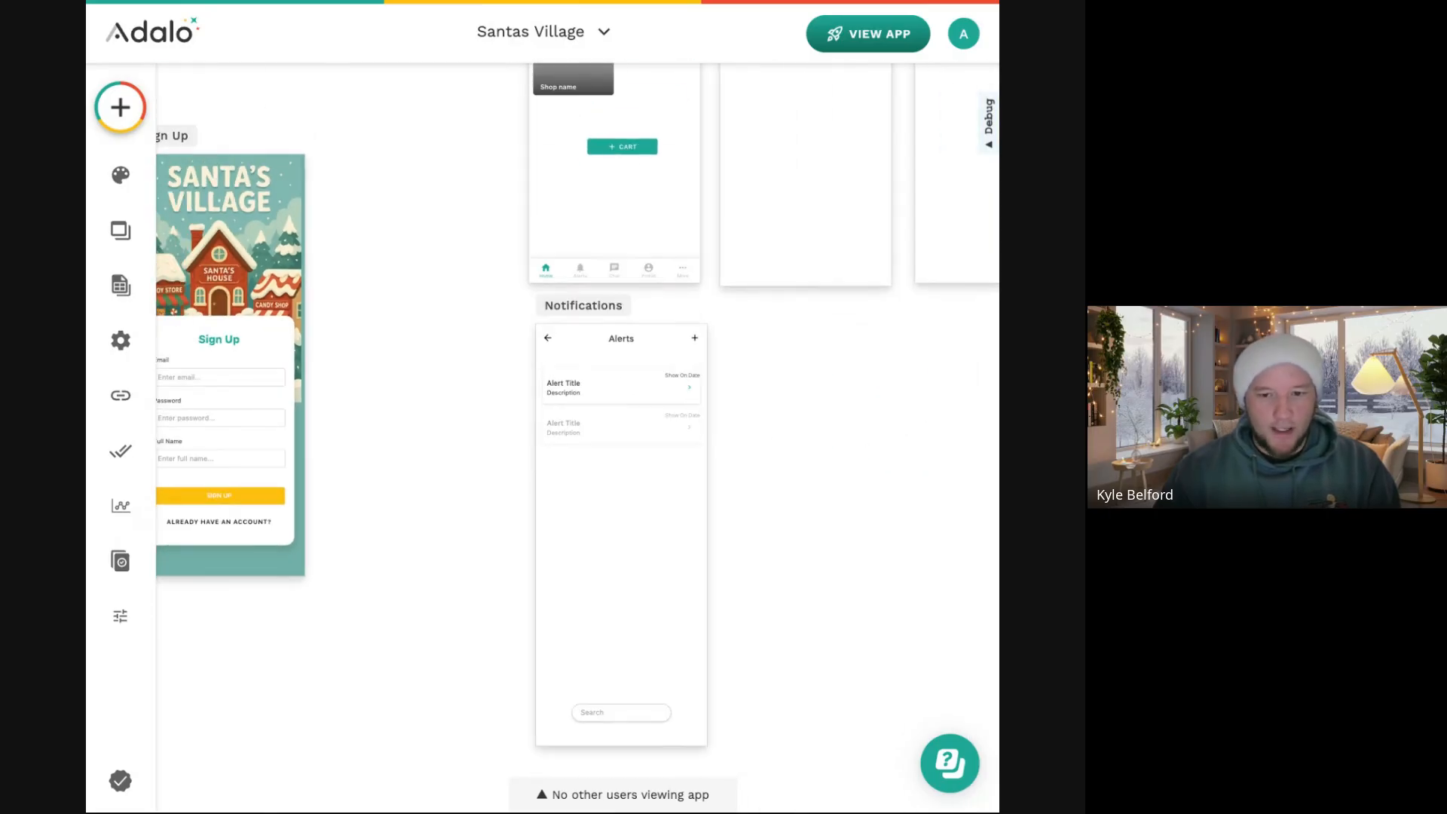
scroll(520, 407, "right", 1)
left_click(570, 392)
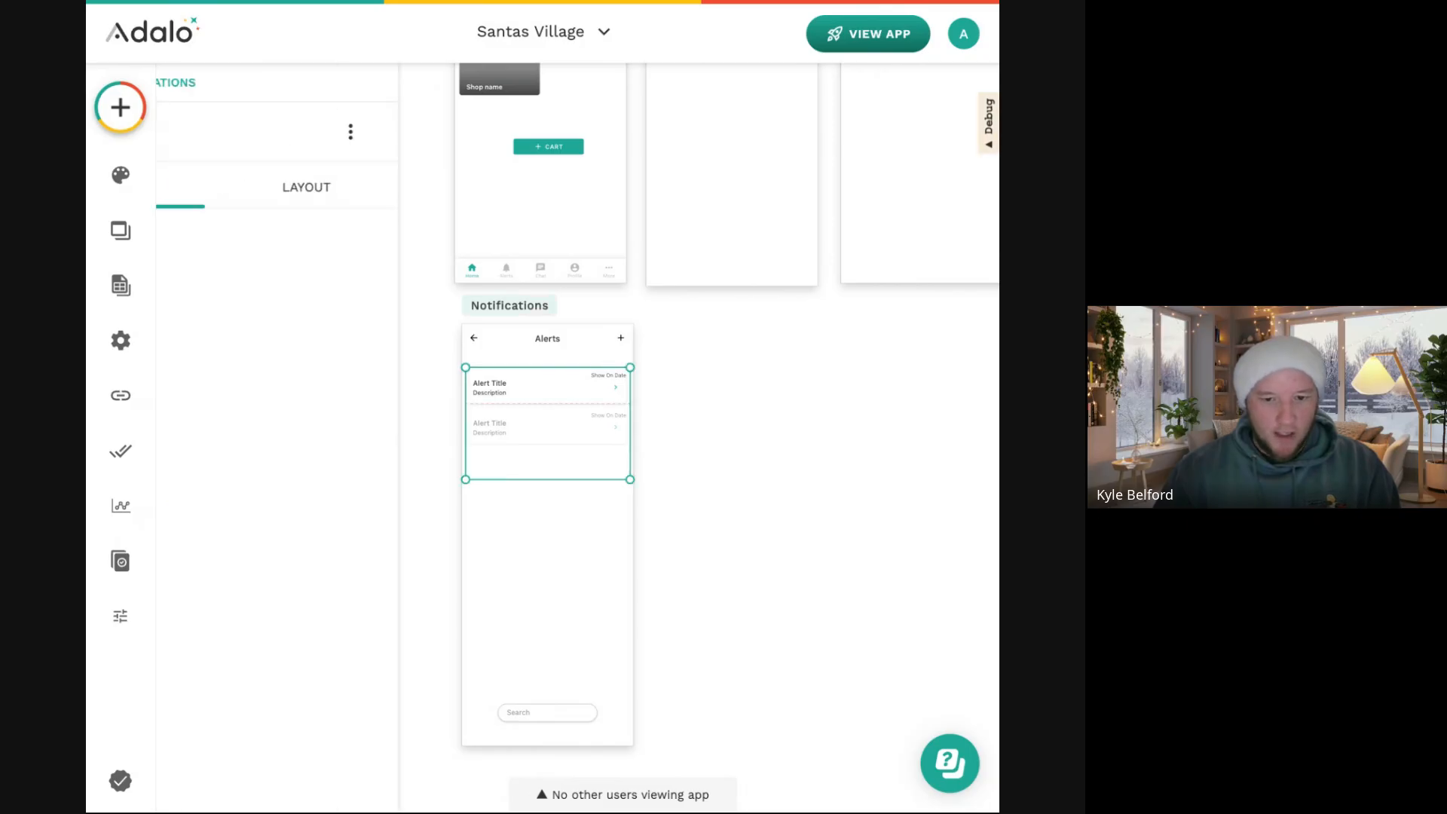
scroll(570, 392, "up", 5)
scroll(590, 365, "left", 1)
left_click(590, 360)
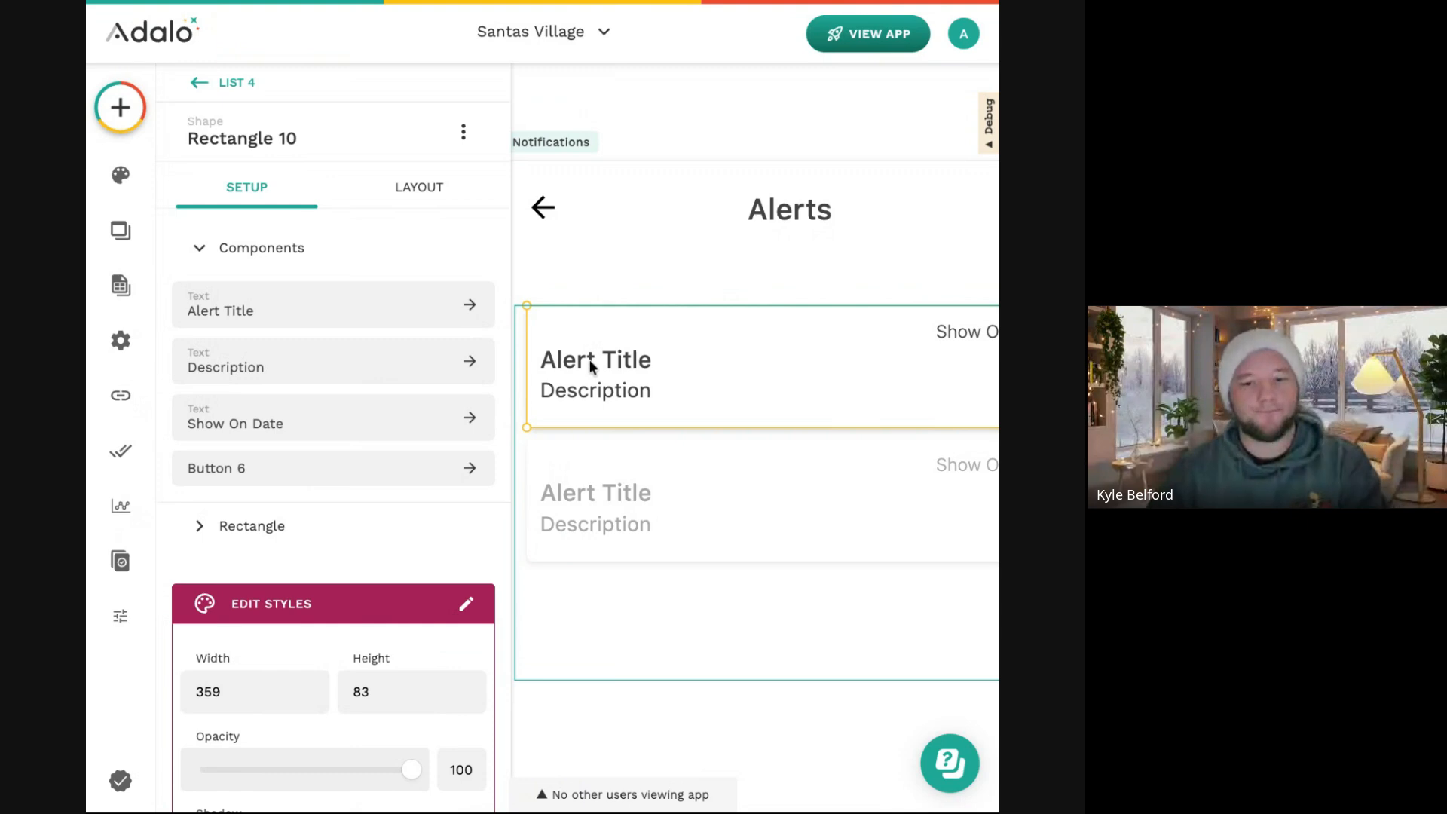
left_click(590, 360)
triple_click(316, 302)
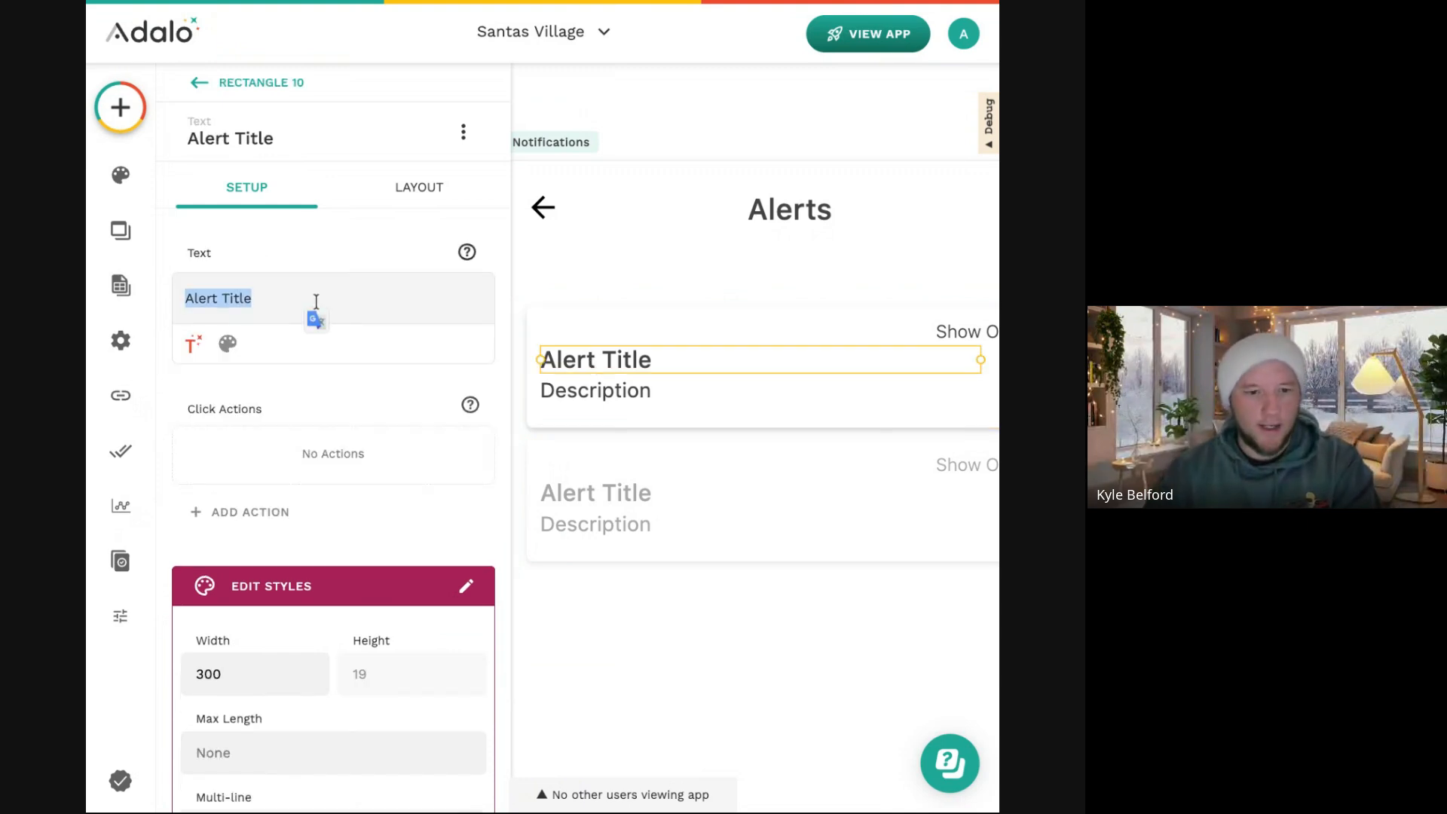
key("BackSpace")
left_click(194, 341)
mouse_move(258, 398)
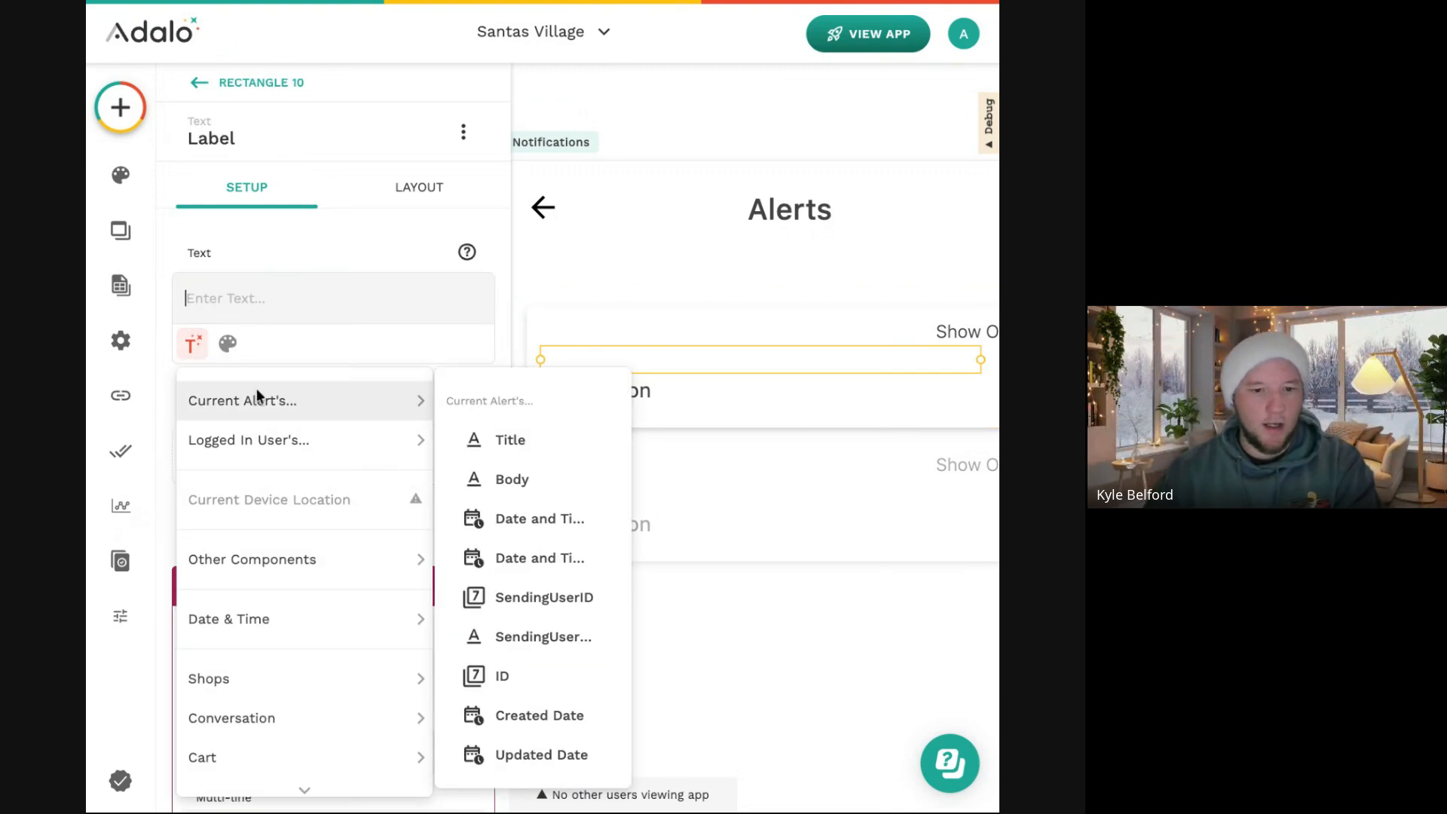
left_click(566, 446)
Replace the Description text in the list card with the current alert's Body.
left_click(630, 391)
triple_click(341, 318)
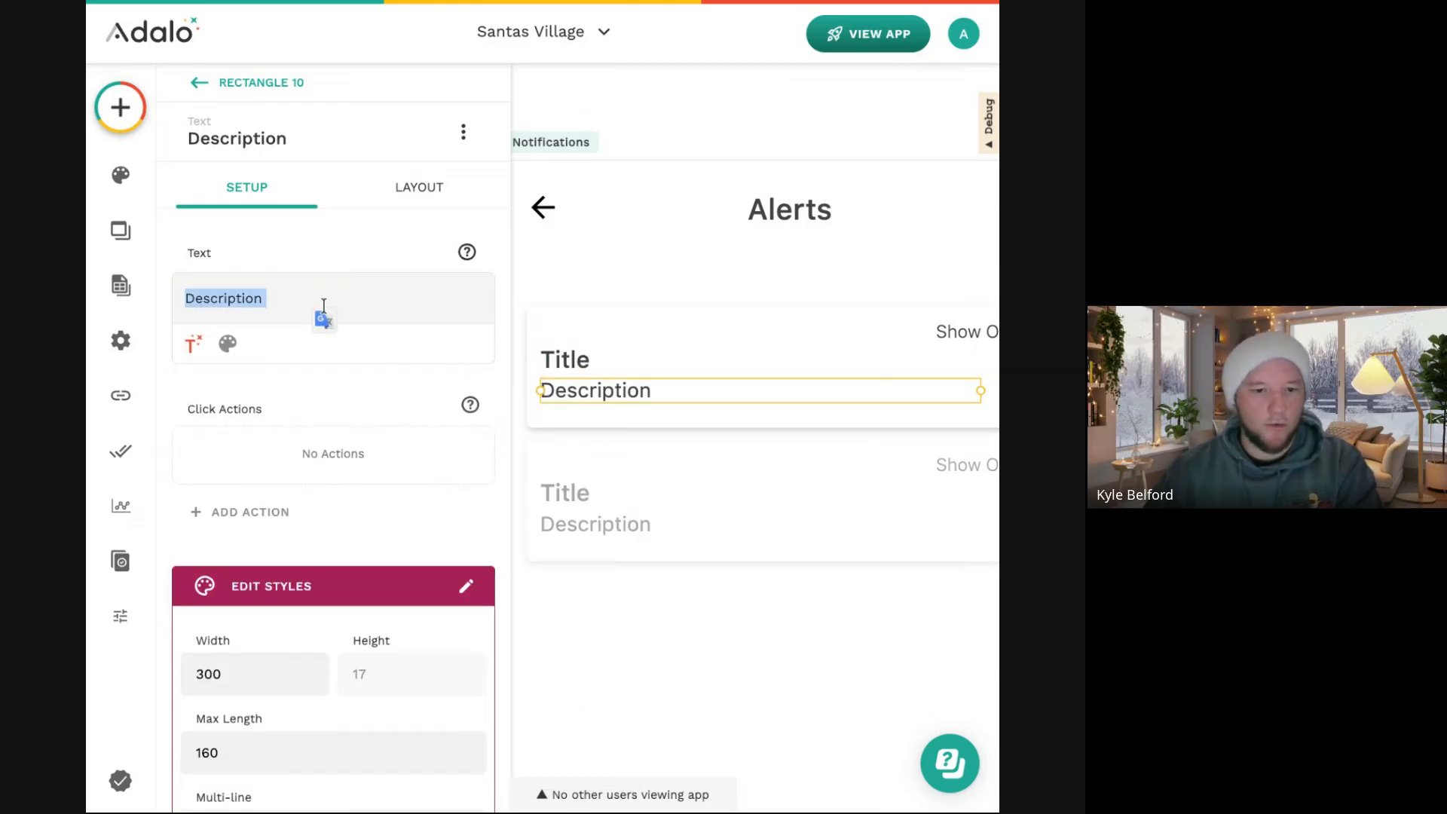
key("BackSpace")
left_click(193, 344)
mouse_move(284, 400)
left_click(513, 478)
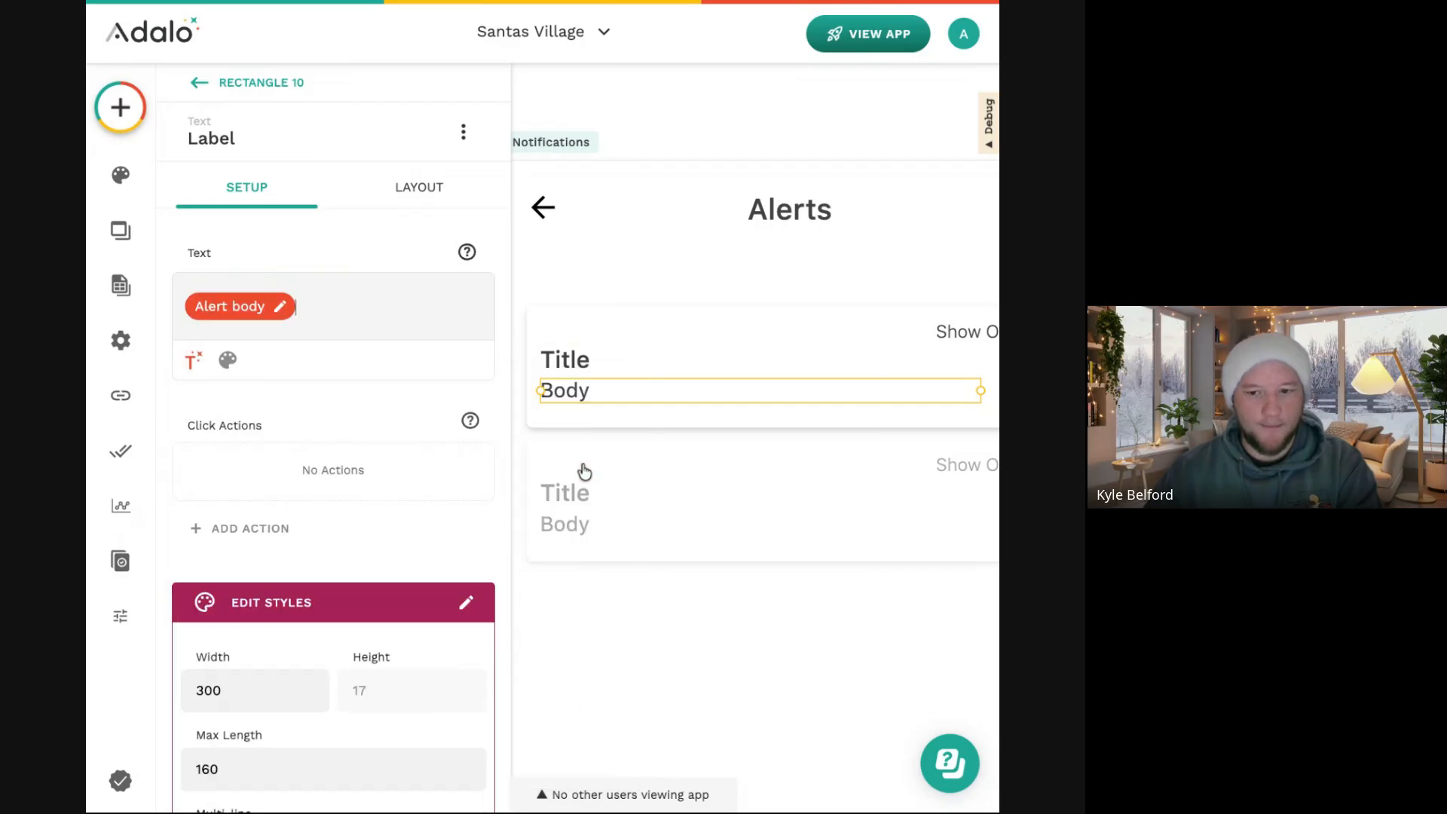
Replace the Show On Date text in the list card with the current alert's Date and Time To Show.
scroll(718, 365, "right", 3)
left_click(749, 332)
triple_click(306, 298)
key("BackSpace")
left_click(194, 344)
mouse_move(377, 397)
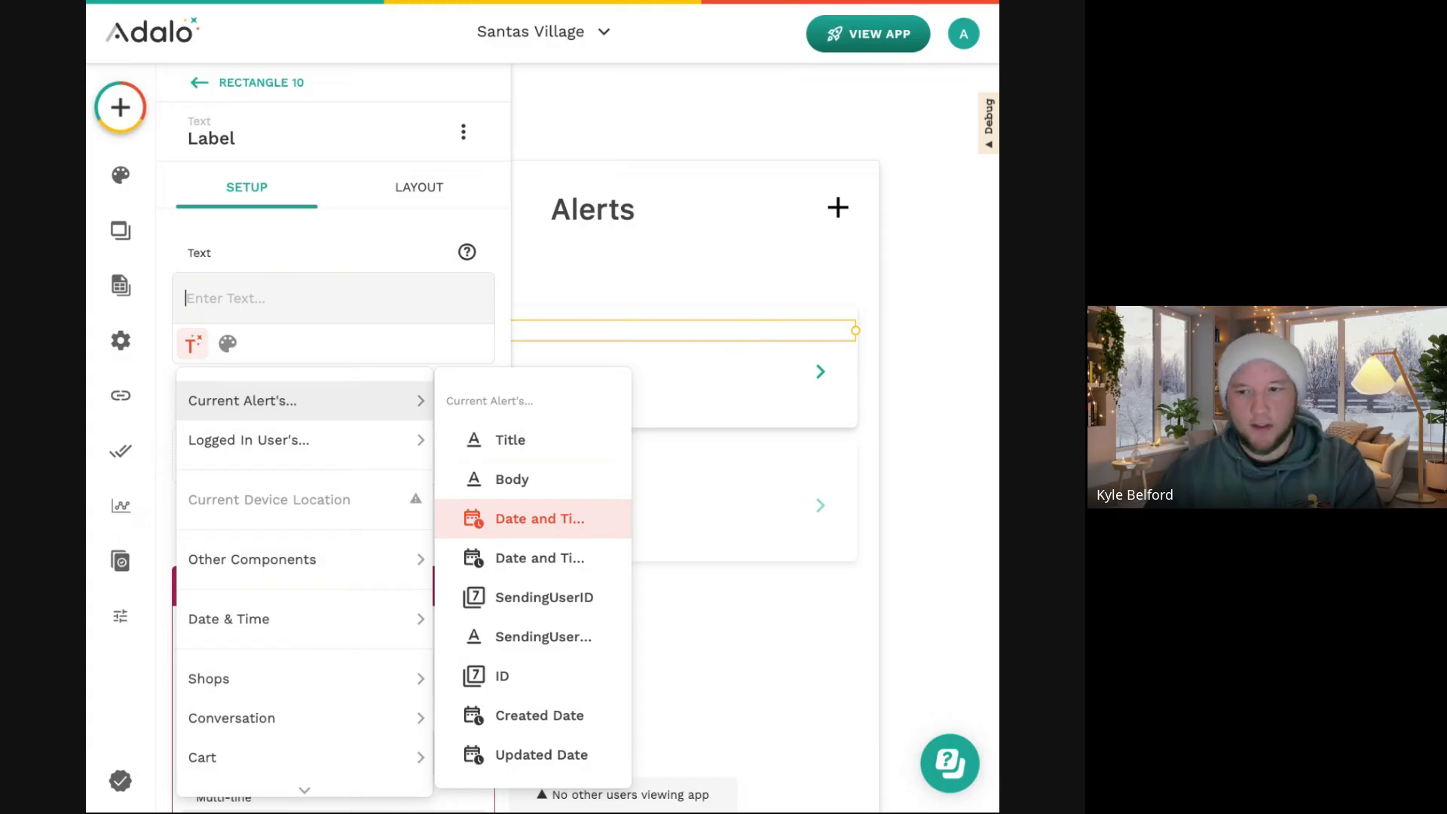
left_click(527, 519)
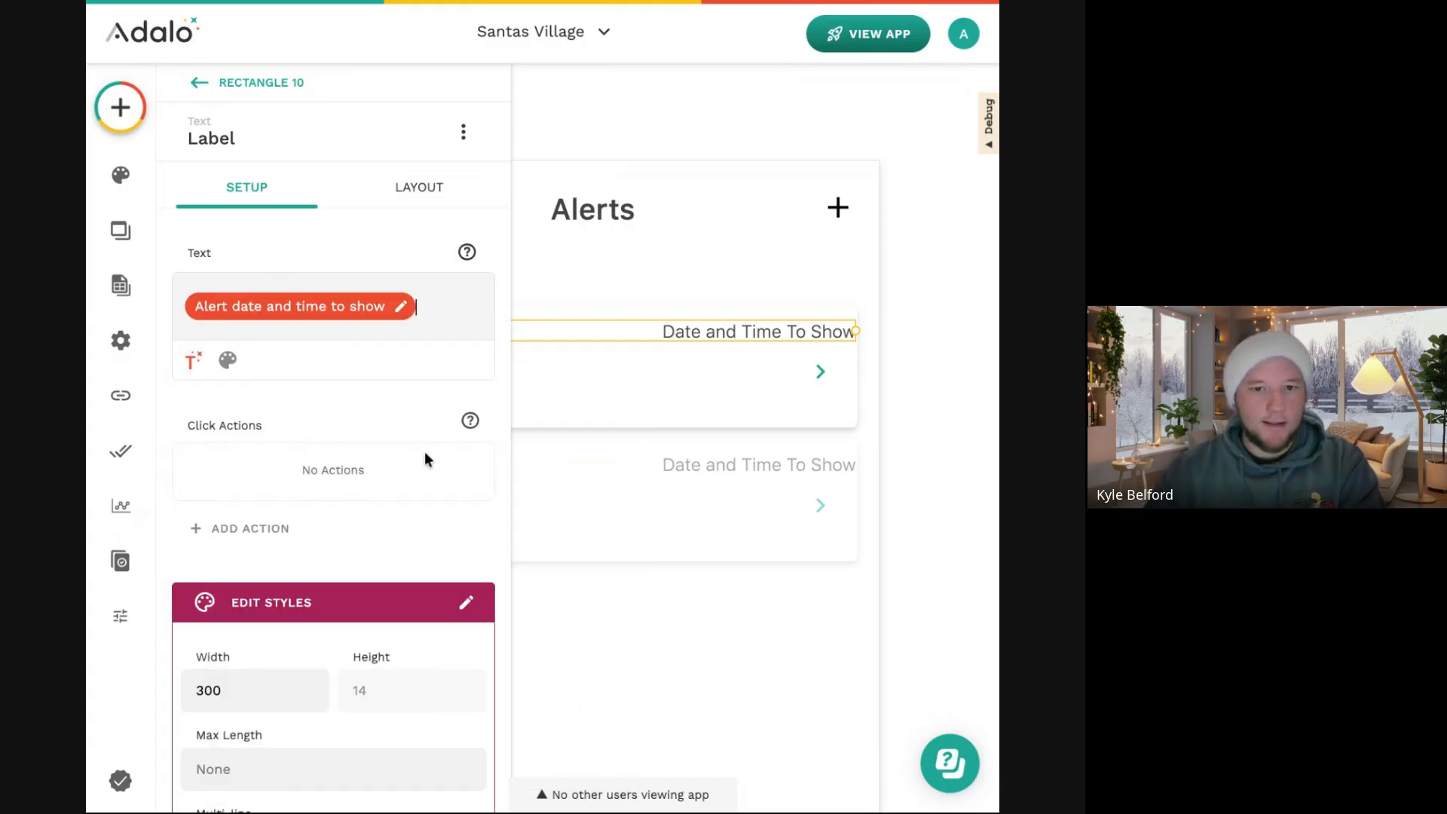
Set the date format of the card's Date and Time To Show value to Date / Time.
left_click(324, 310)
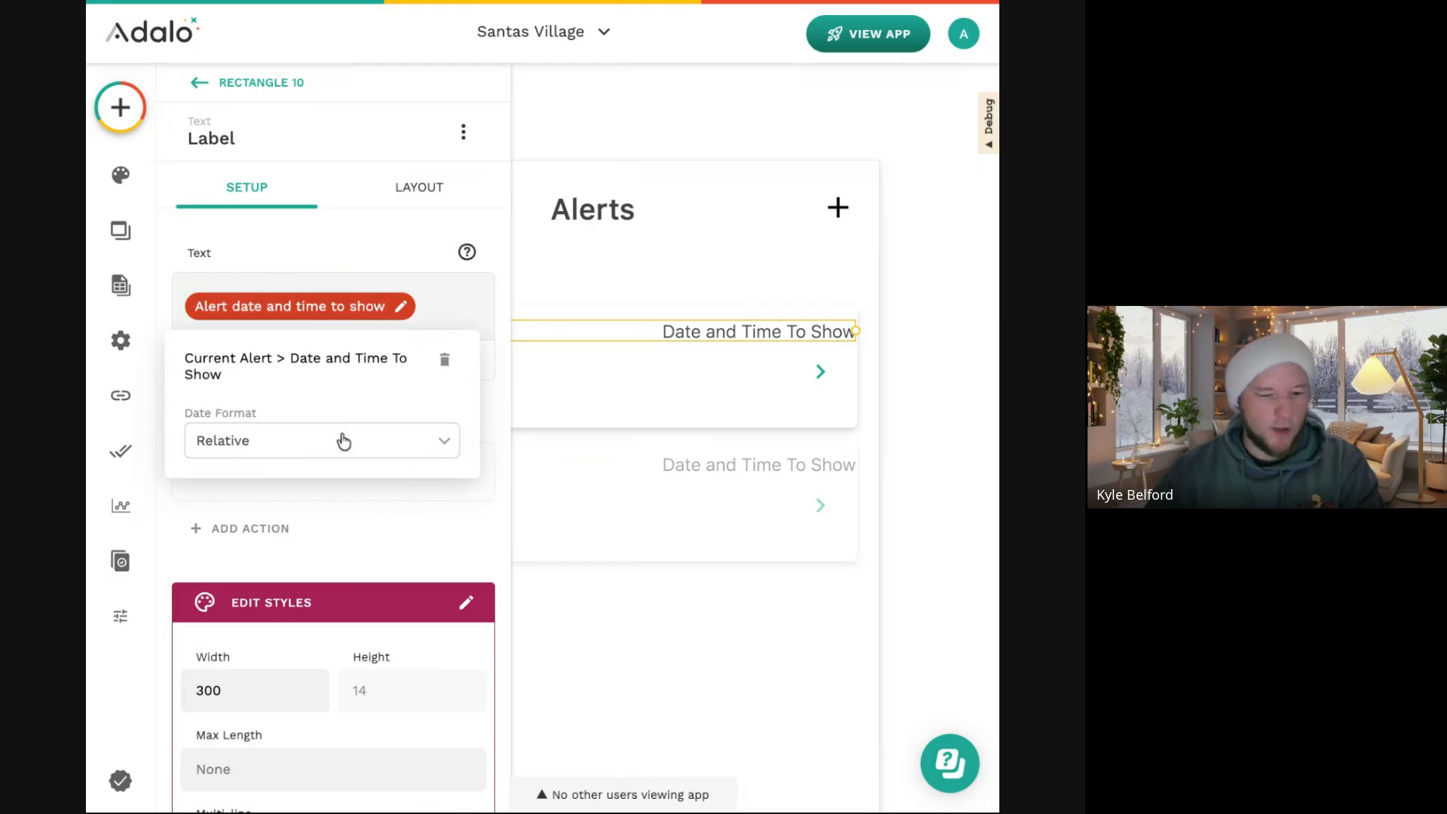
left_click(343, 442)
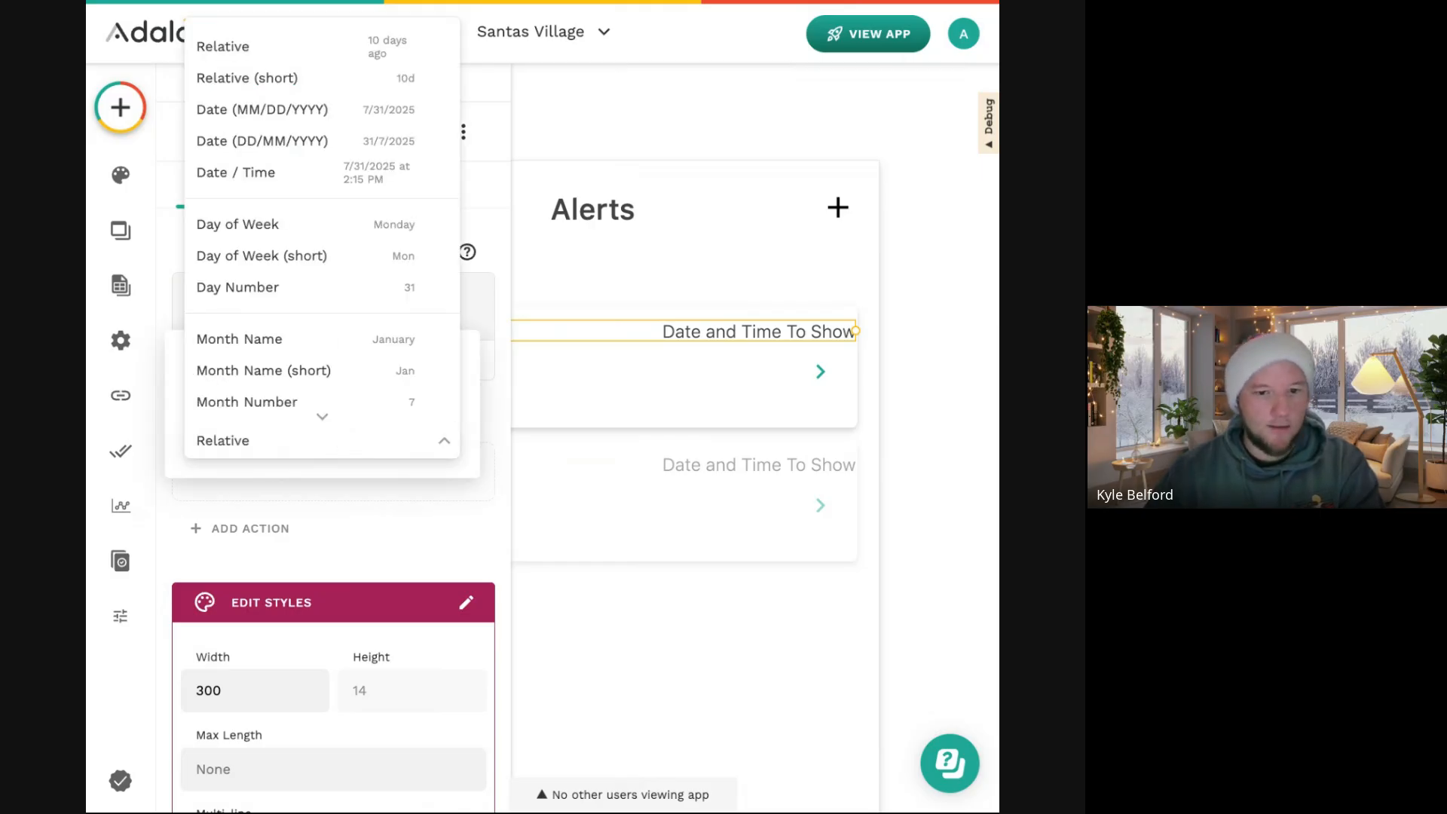
left_click(349, 175)
left_click(931, 310)
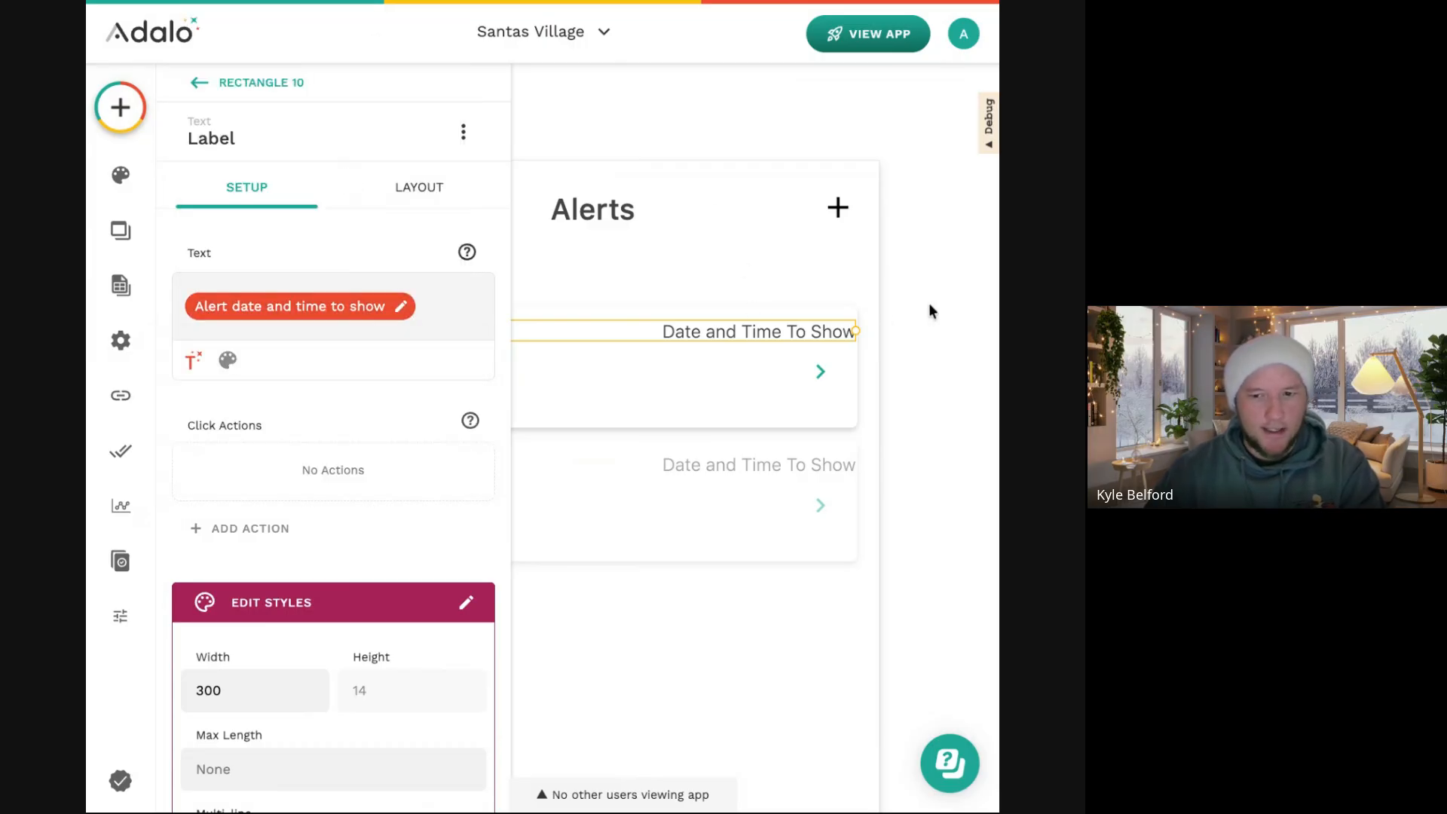
Nudge the Date and Time To Show label slightly inward from the card's right edge.
left_click(826, 335)
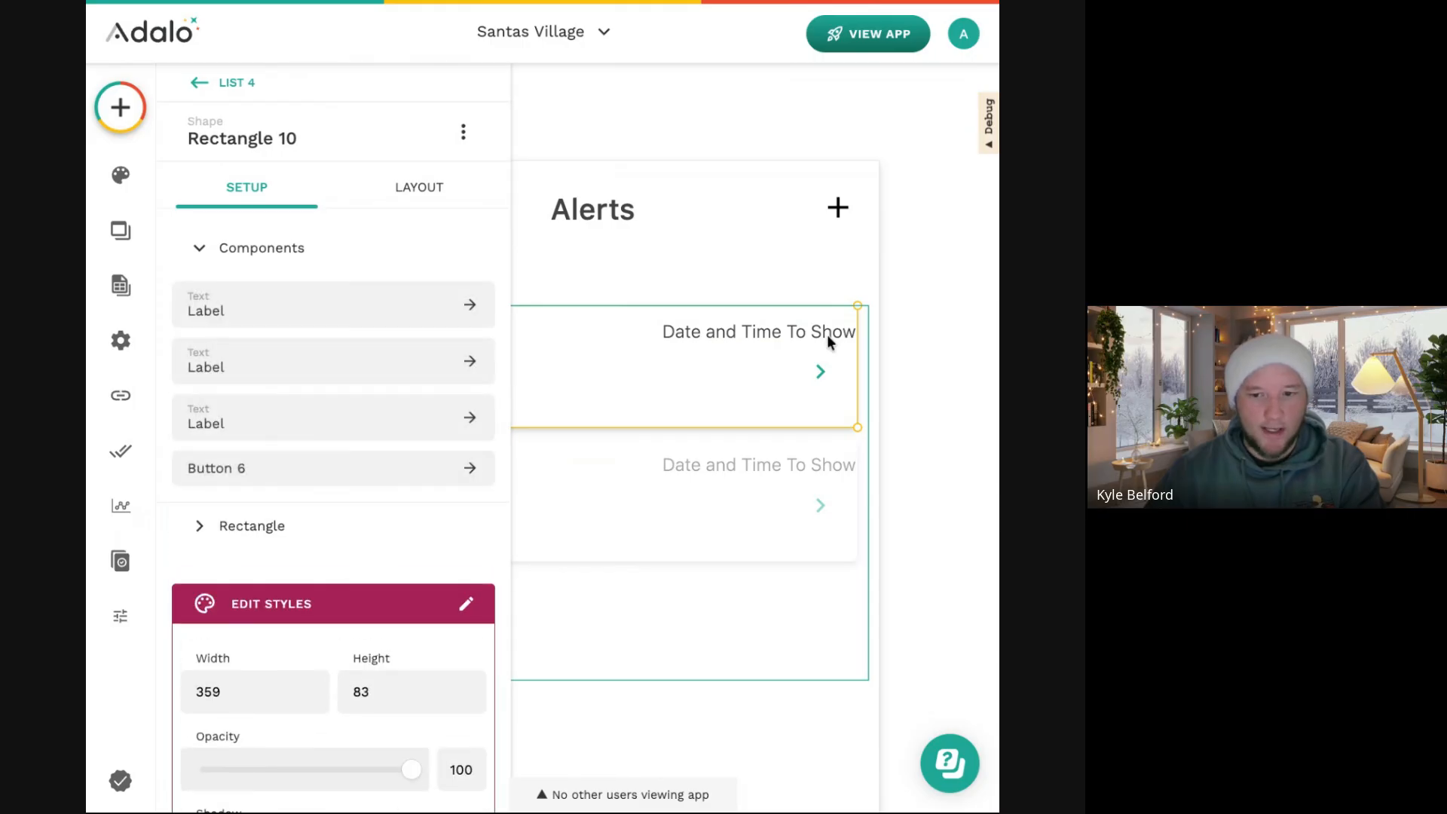
left_click(826, 335)
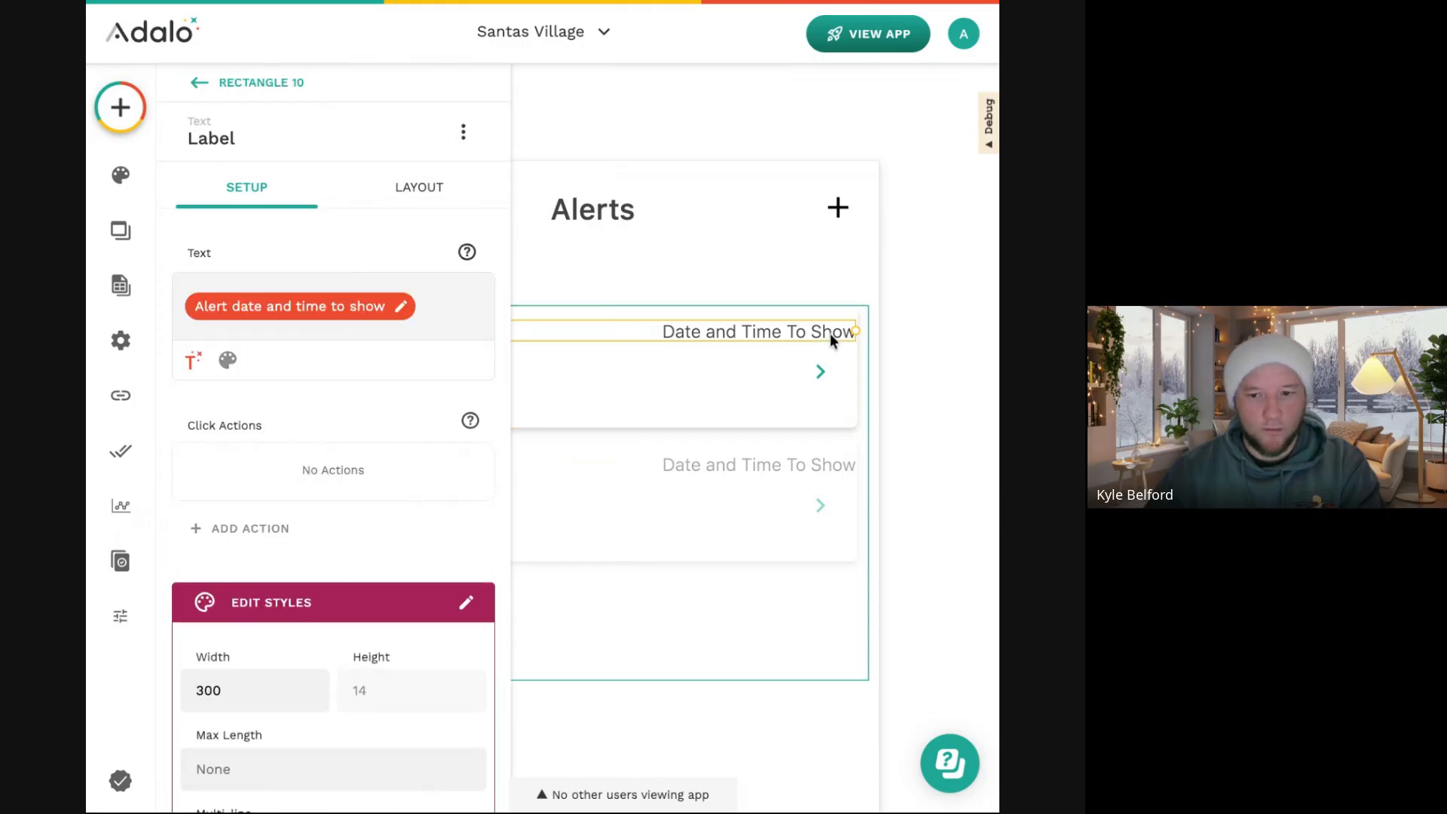
left_click(889, 334)
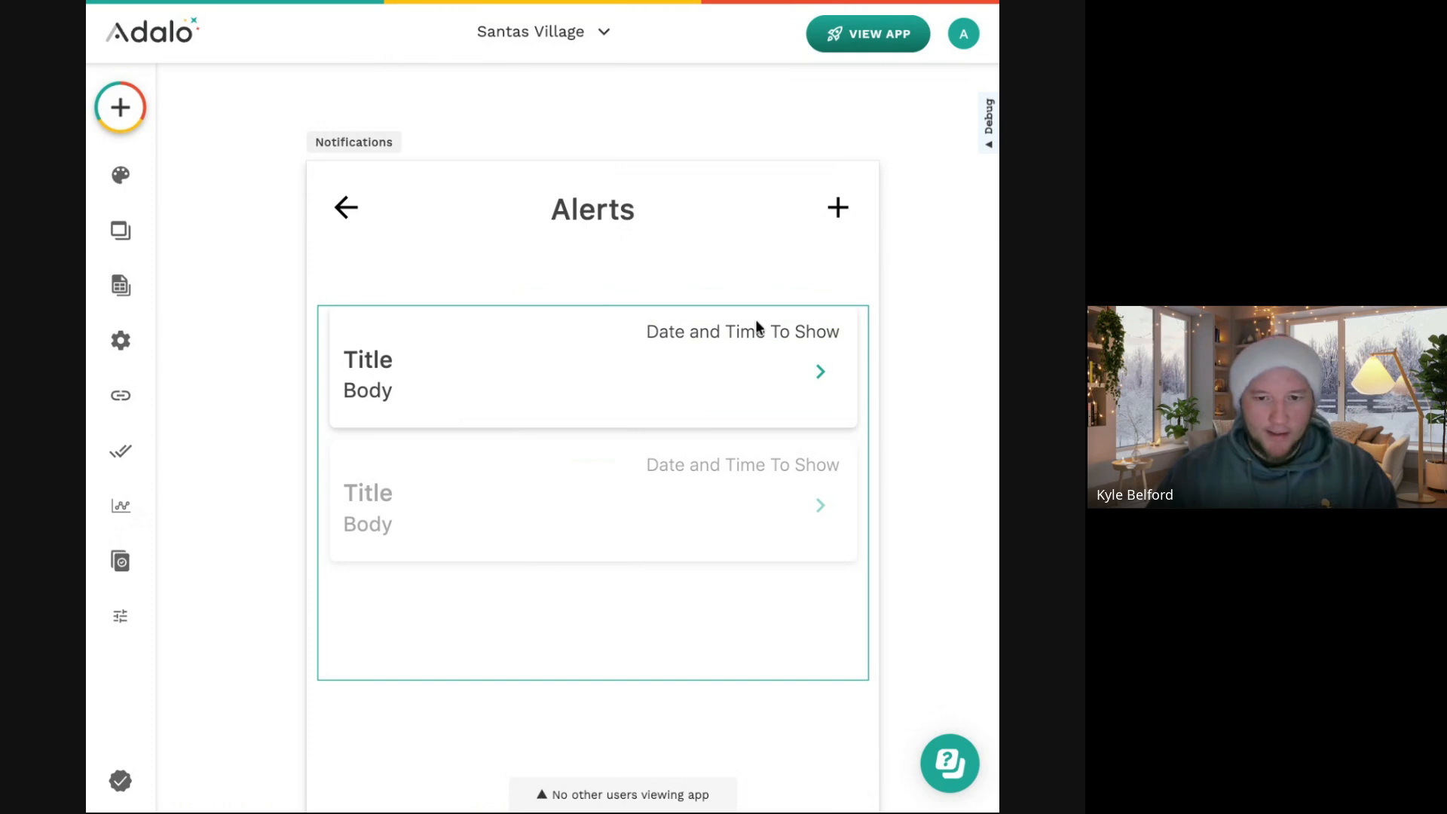
Add an AND condition to the alerts list's filter so that Title contains the value of the Search field.
scroll(755, 319, "down", 5)
scroll(755, 320, "down", 2)
scroll(755, 320, "right", 1)
scroll(755, 320, "up", 1)
scroll(755, 320, "down", 3)
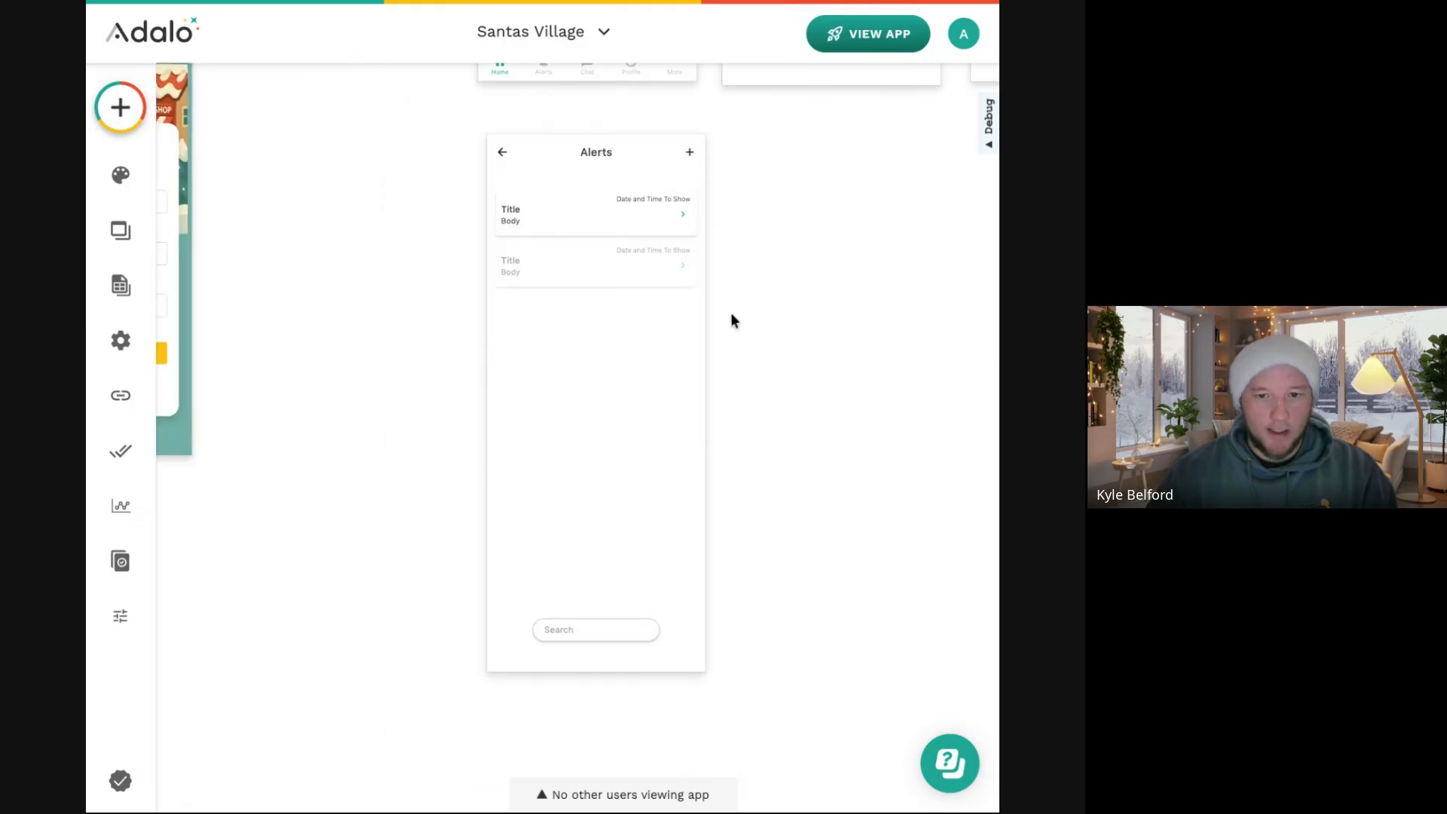
left_click(599, 260)
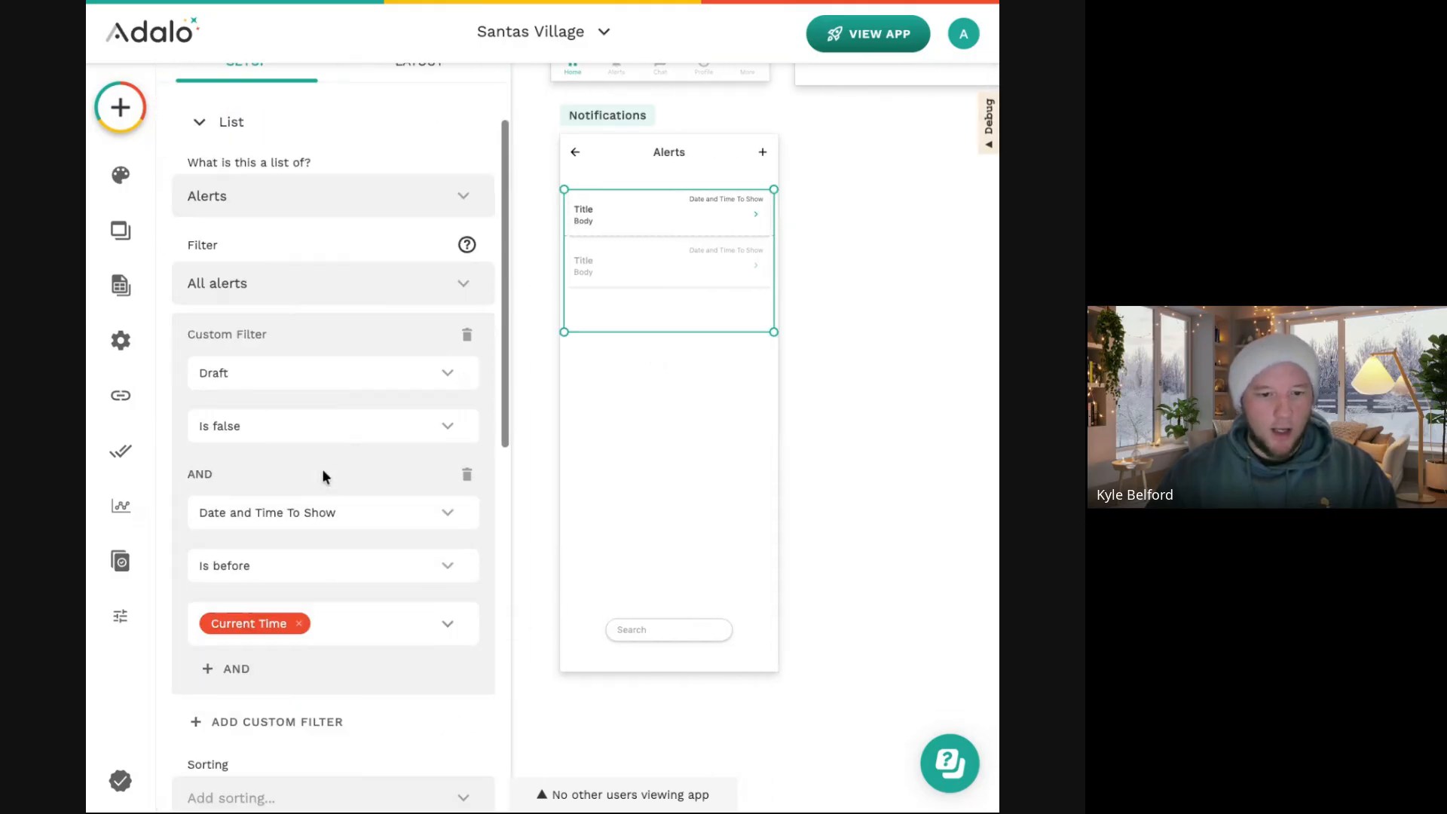
scroll(322, 477, "down", 3)
left_click(301, 512)
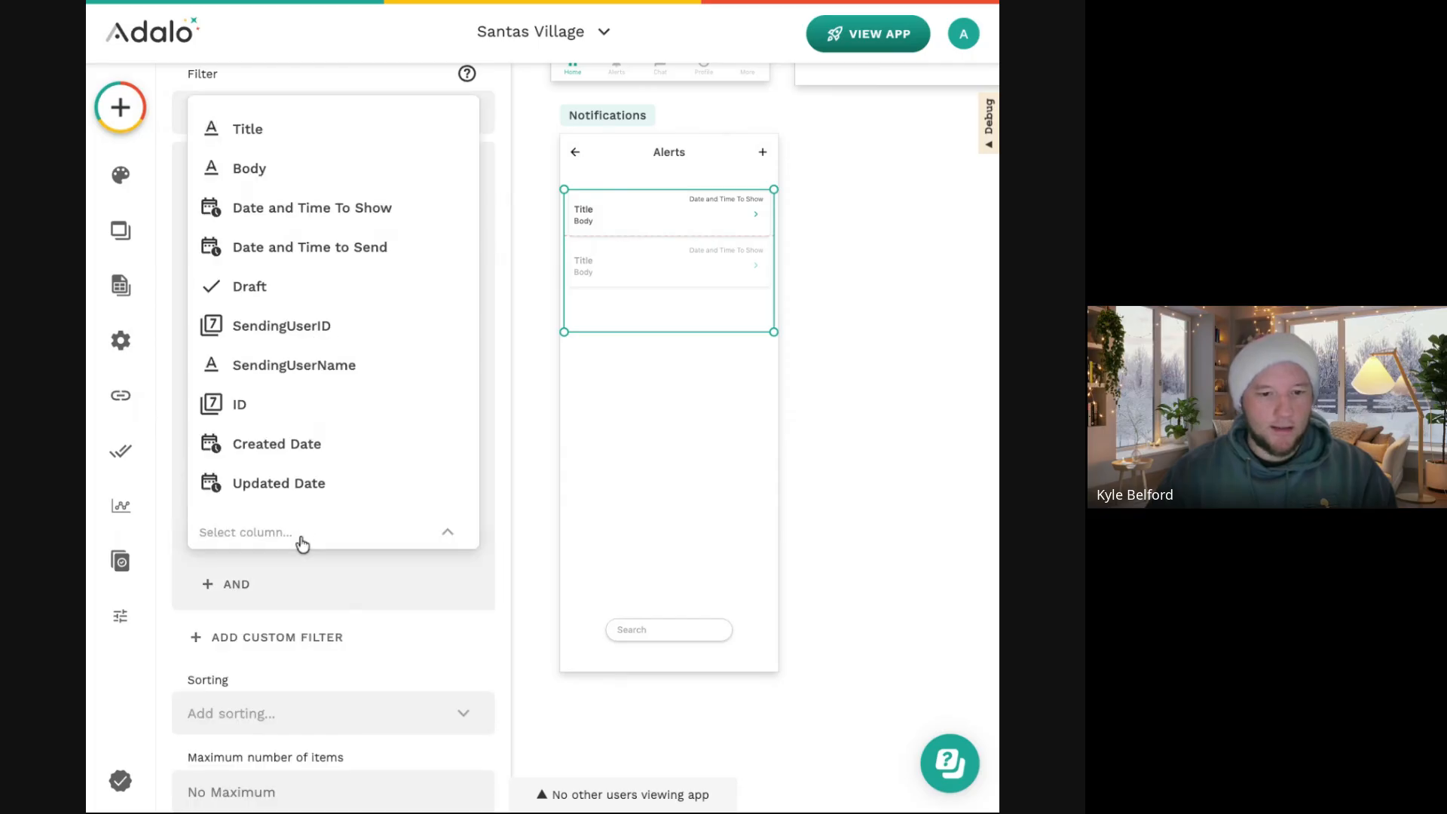
left_click(277, 136)
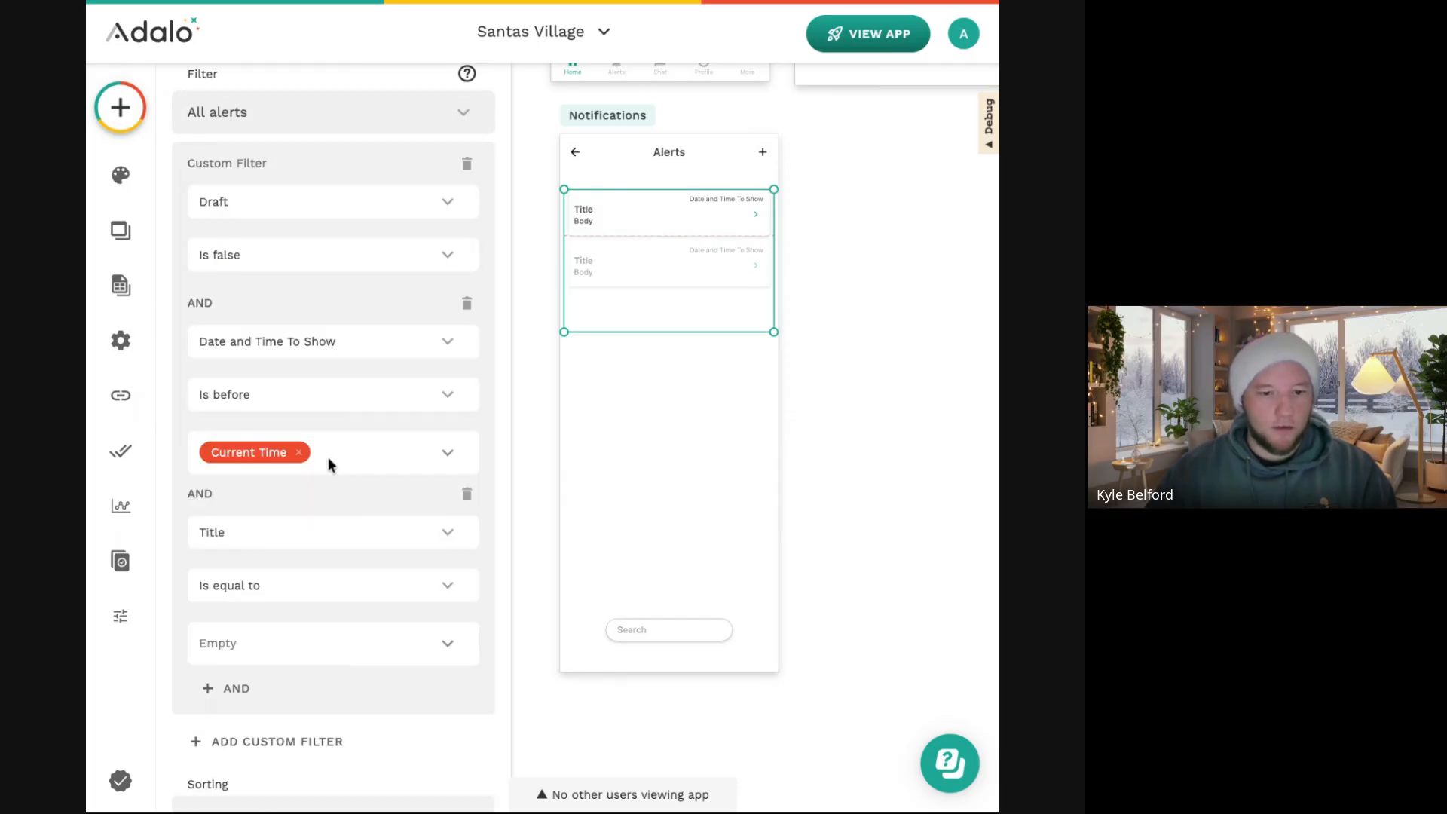
left_click(293, 595)
left_click(297, 537)
left_click(420, 643)
mouse_move(468, 587)
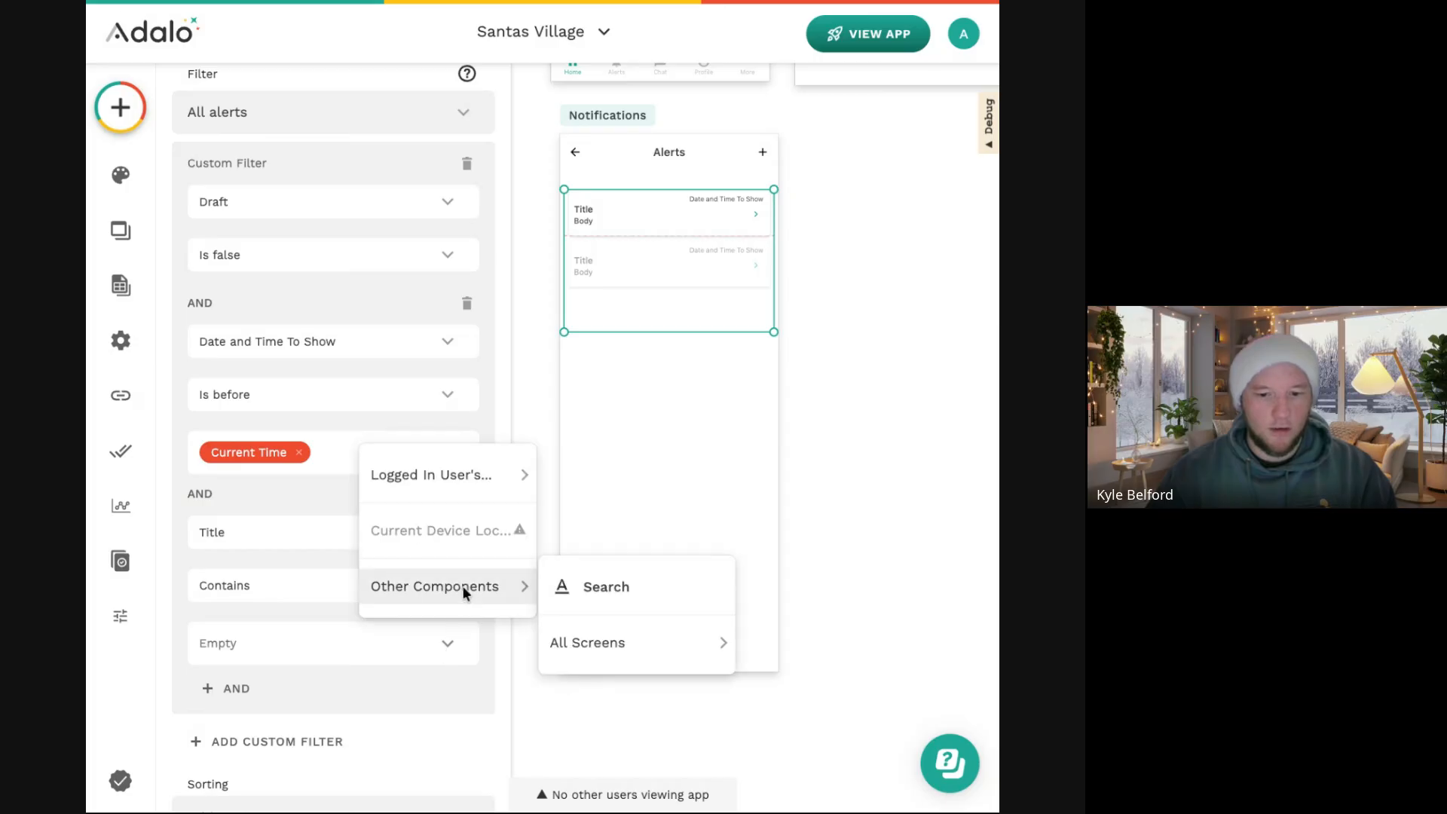
left_click(618, 599)
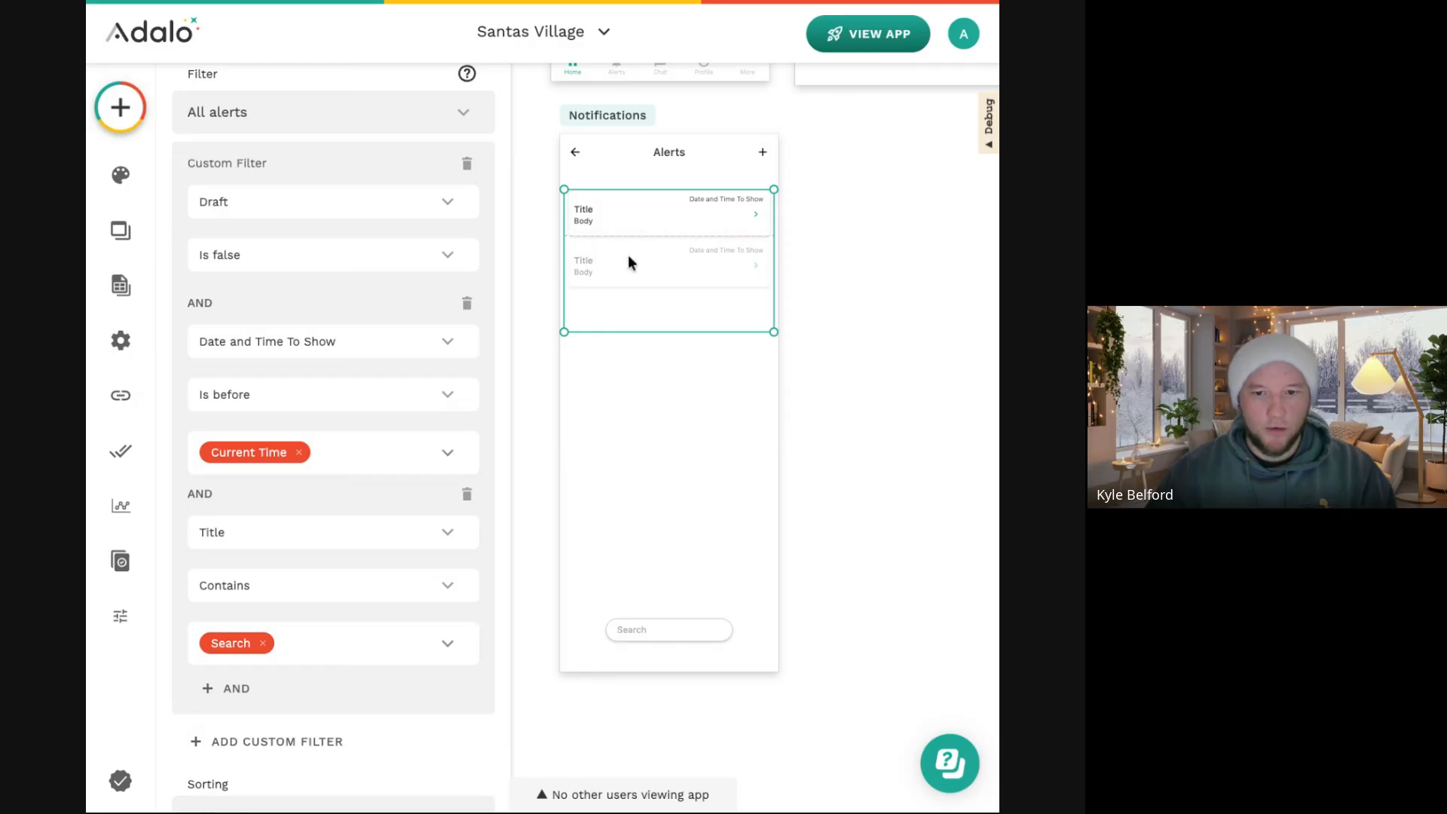
Find the Icon component and place one inside the right end of the Search field.
left_click(666, 632)
scroll(349, 346, "up", 5)
left_click(121, 107)
type("ic")
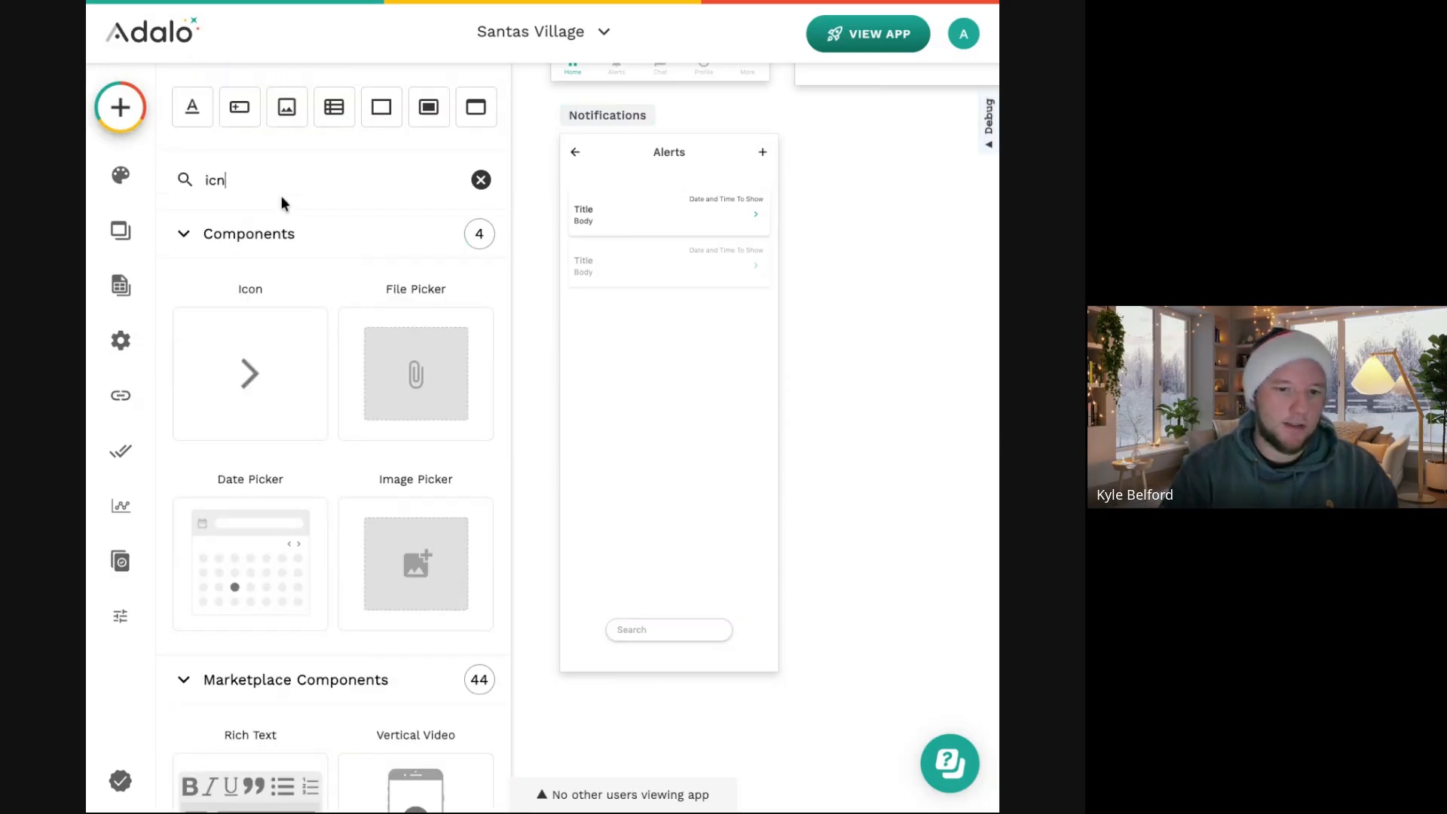
type("n")
key("BackSpace")
left_click_drag(253, 353, 718, 631)
Change the new icon in the Search field to the clear symbol.
scroll(717, 634, "up", 5)
scroll(780, 618, "left", 2)
left_click(248, 276)
type("cl")
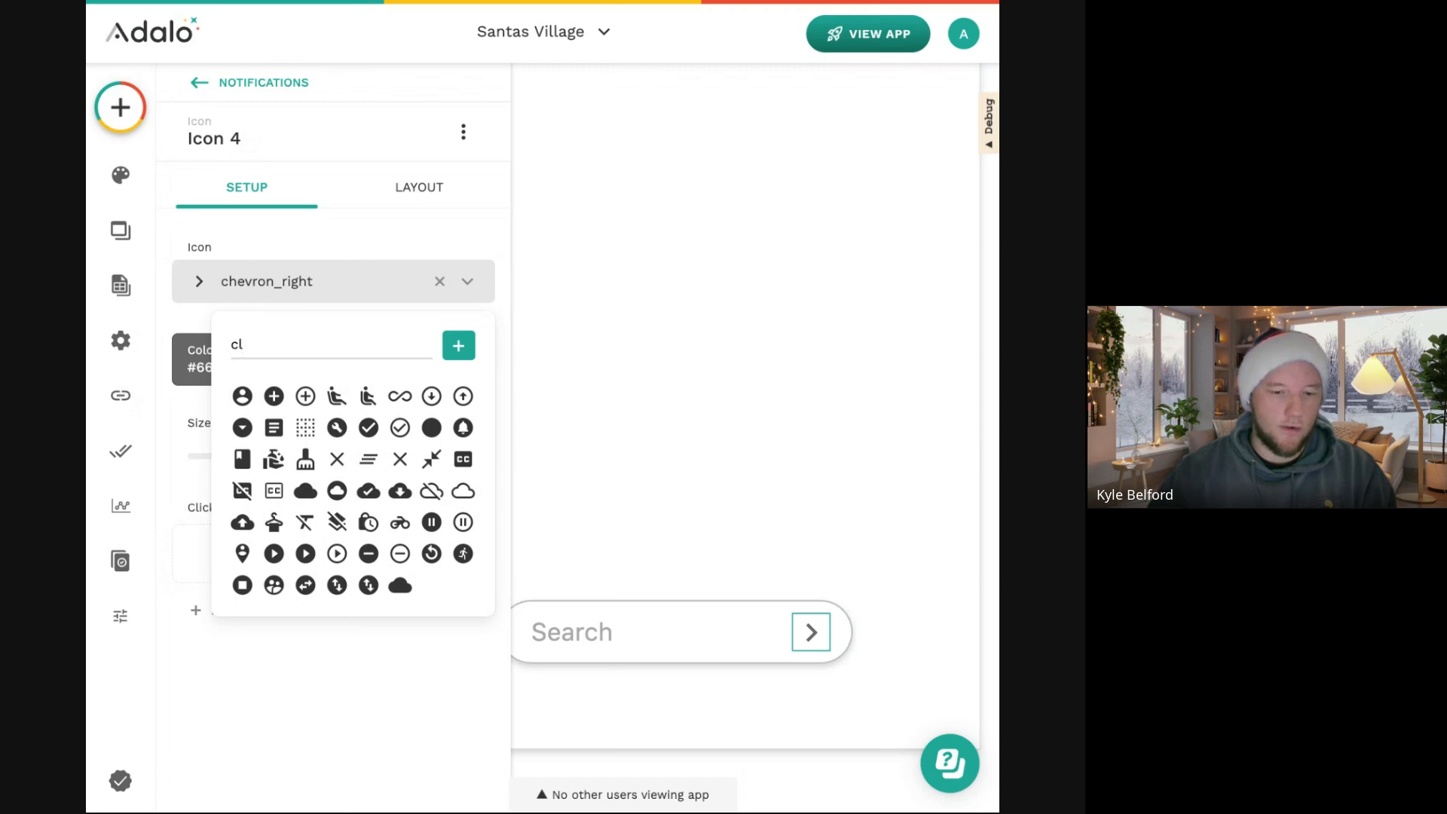
left_click(336, 459)
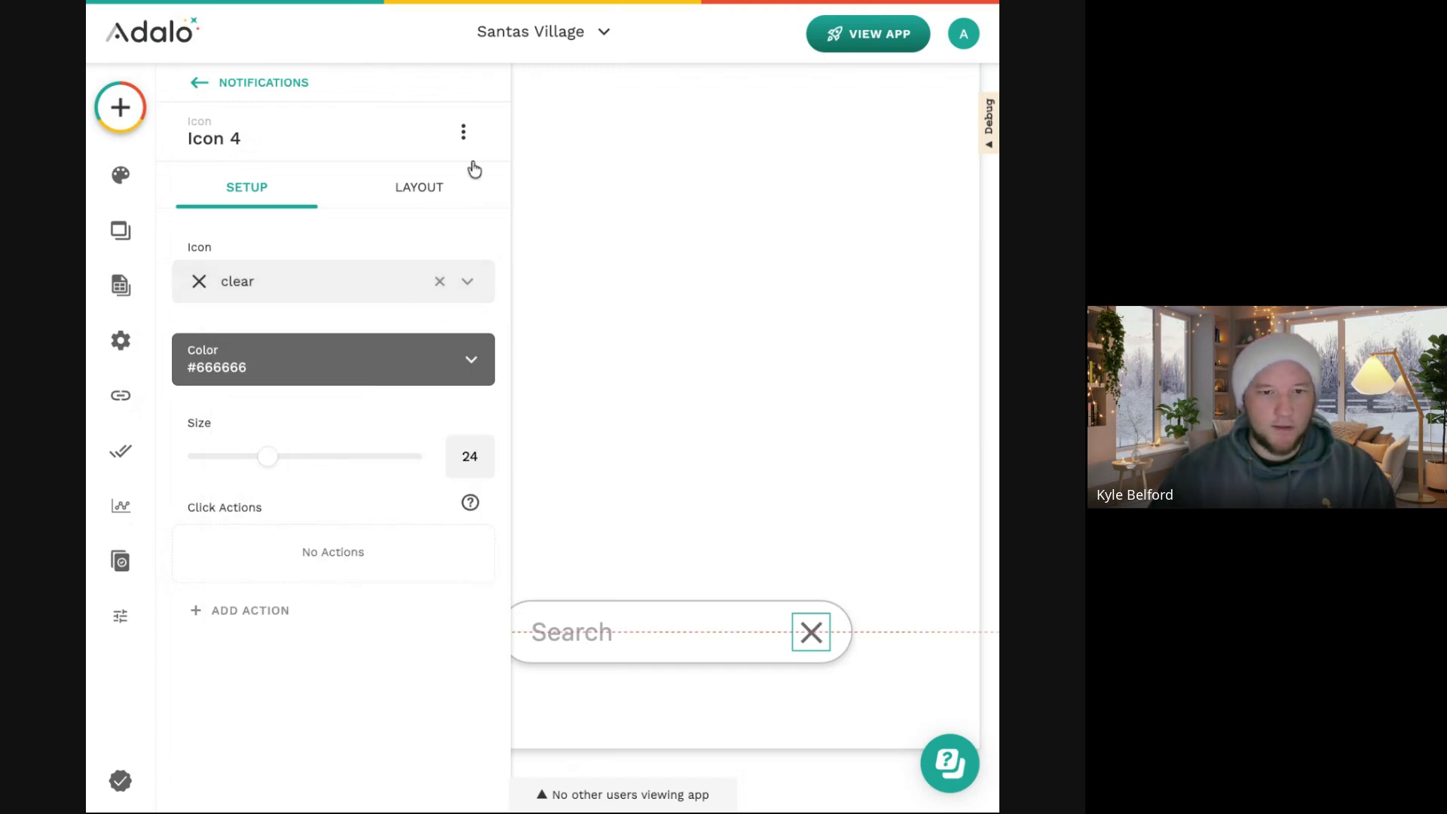
Rename the clear icon to Clear Search.
left_click(317, 141)
triple_click(271, 216)
type("clear Search")
left_click(466, 263)
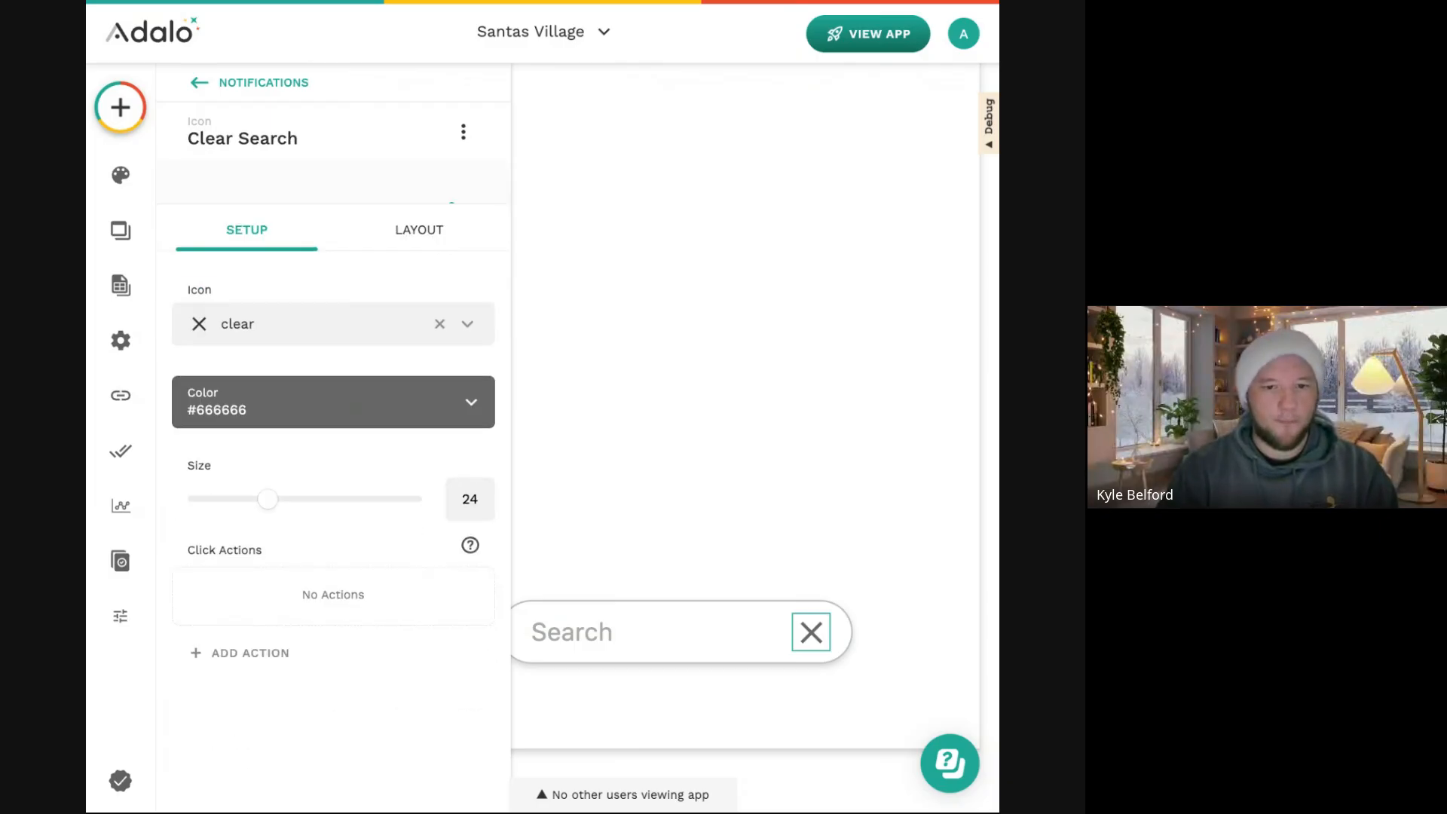
Make the Clear Search icon sticky while scrolling.
left_click(419, 188)
left_click(465, 442)
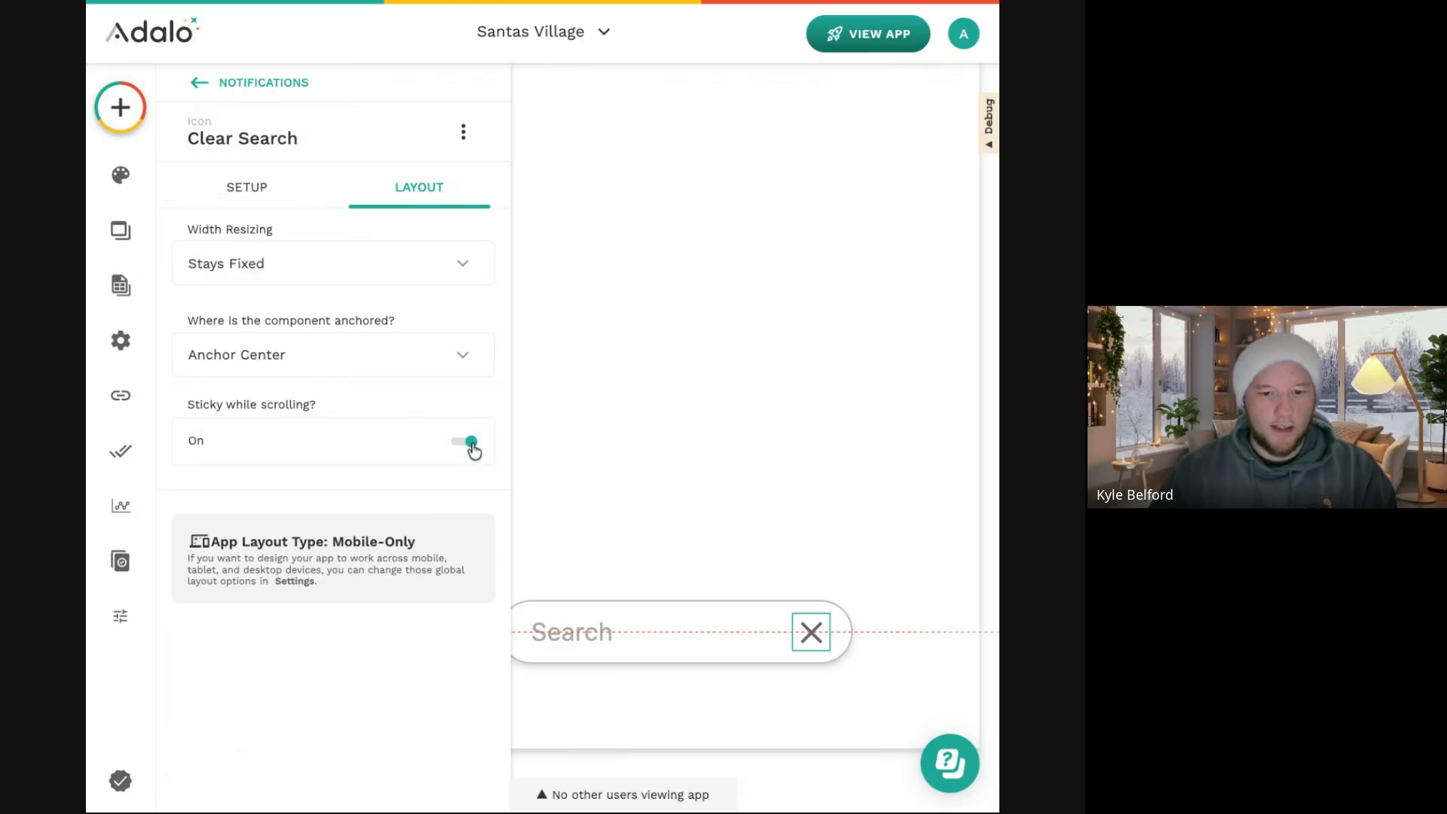
left_click(744, 549)
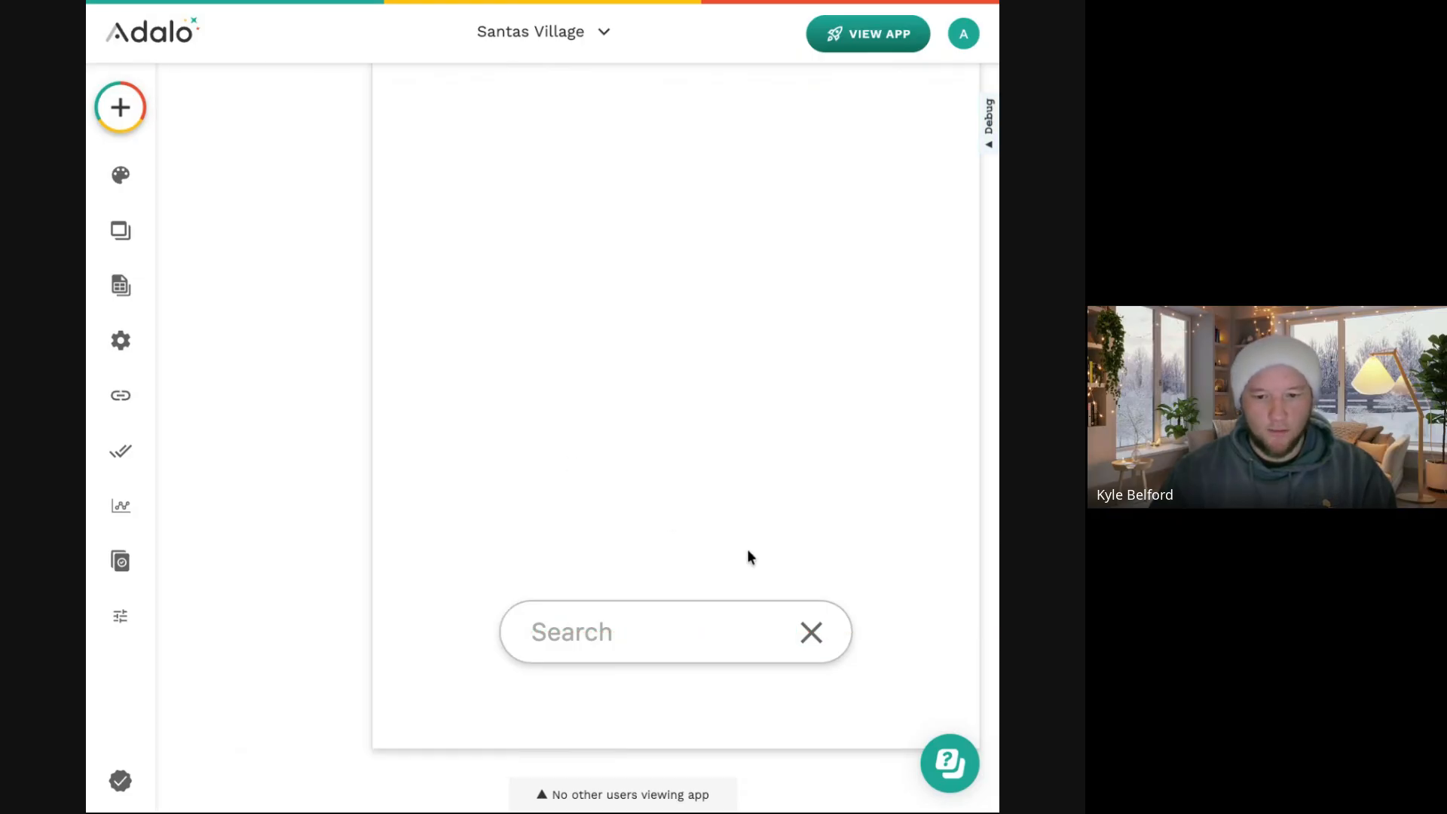
Add a click action to the Clear Search icon that changes the Search input's value to Empty.
left_click(725, 579)
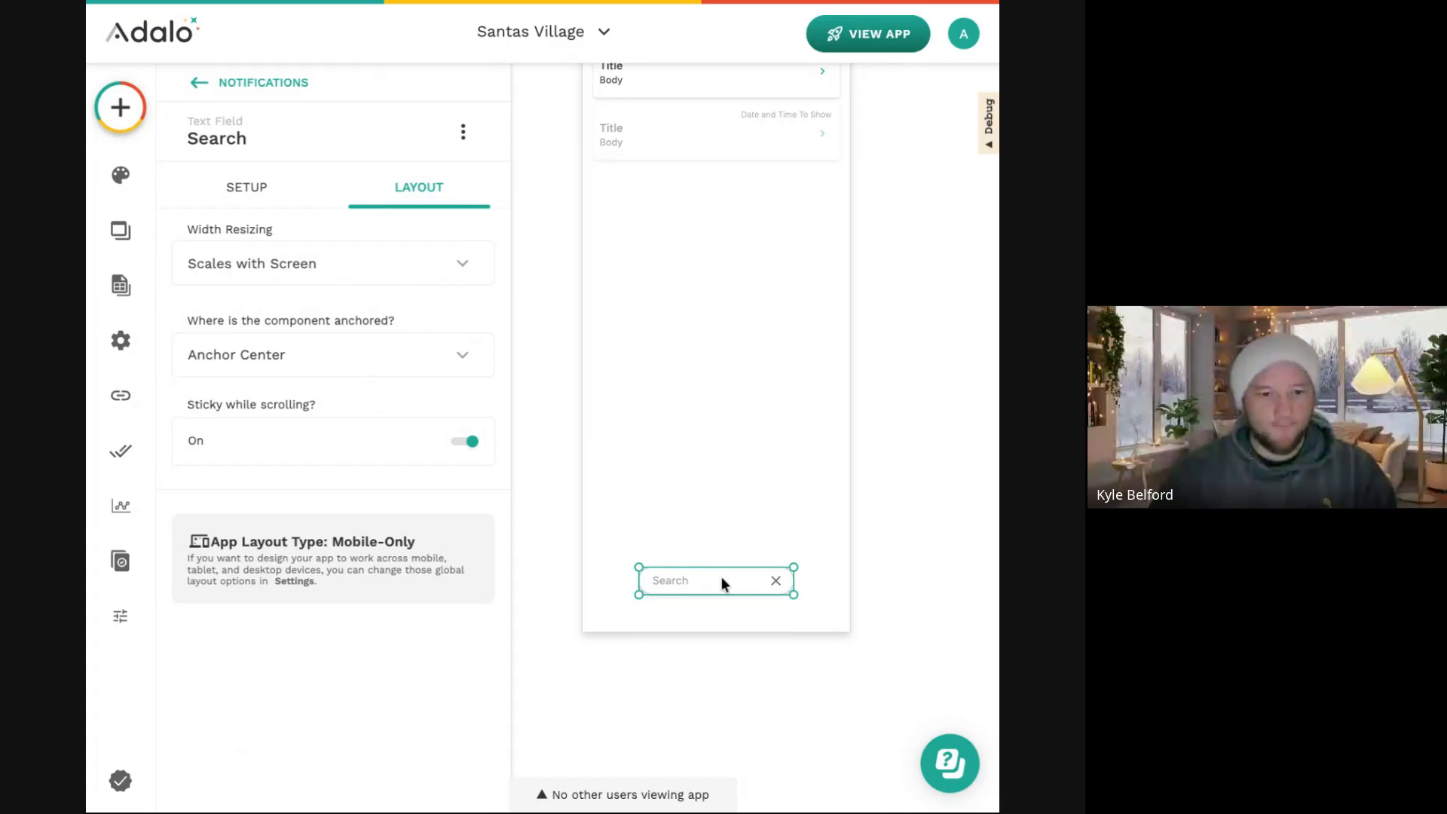
left_click(773, 580)
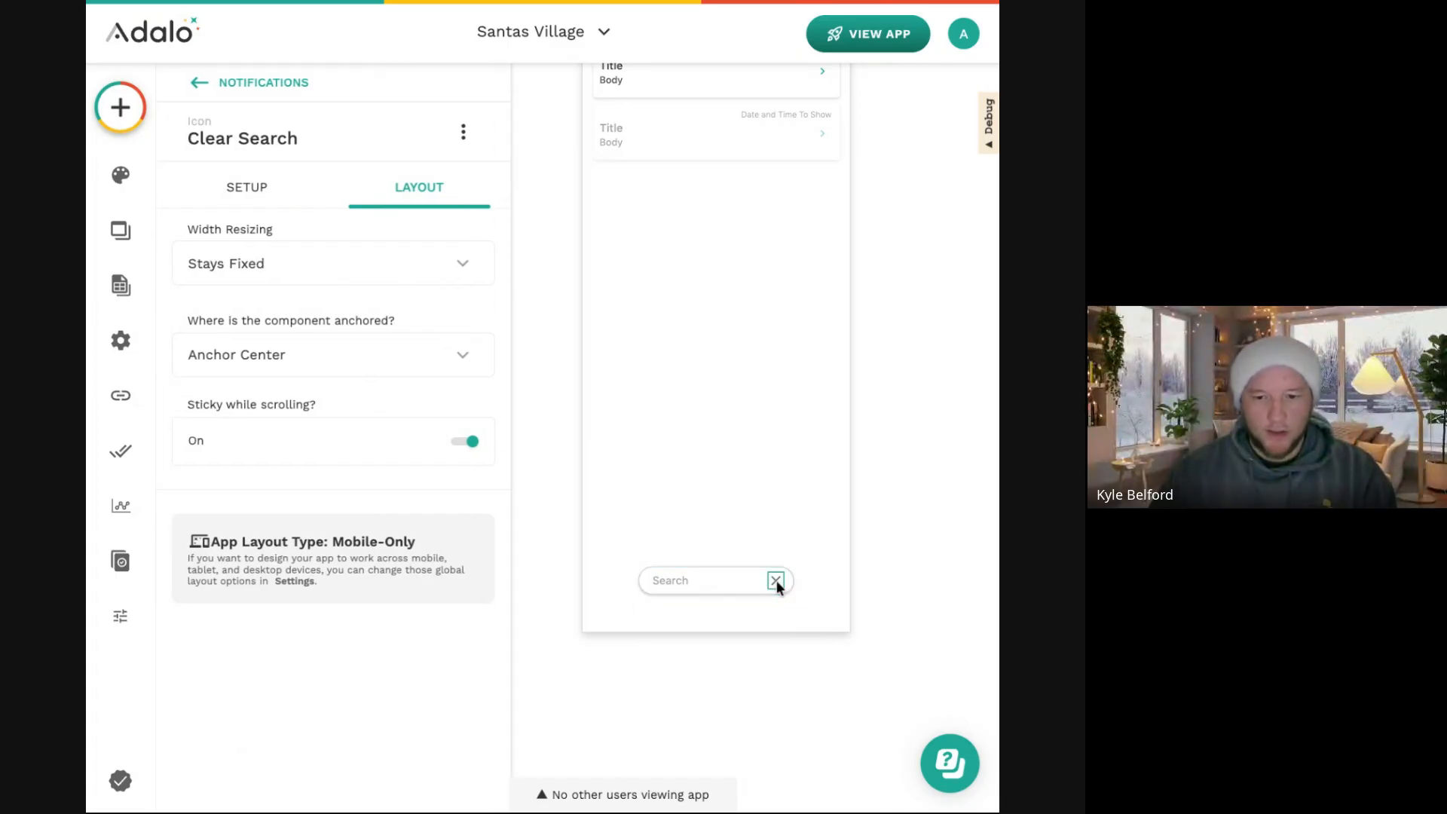
left_click(240, 190)
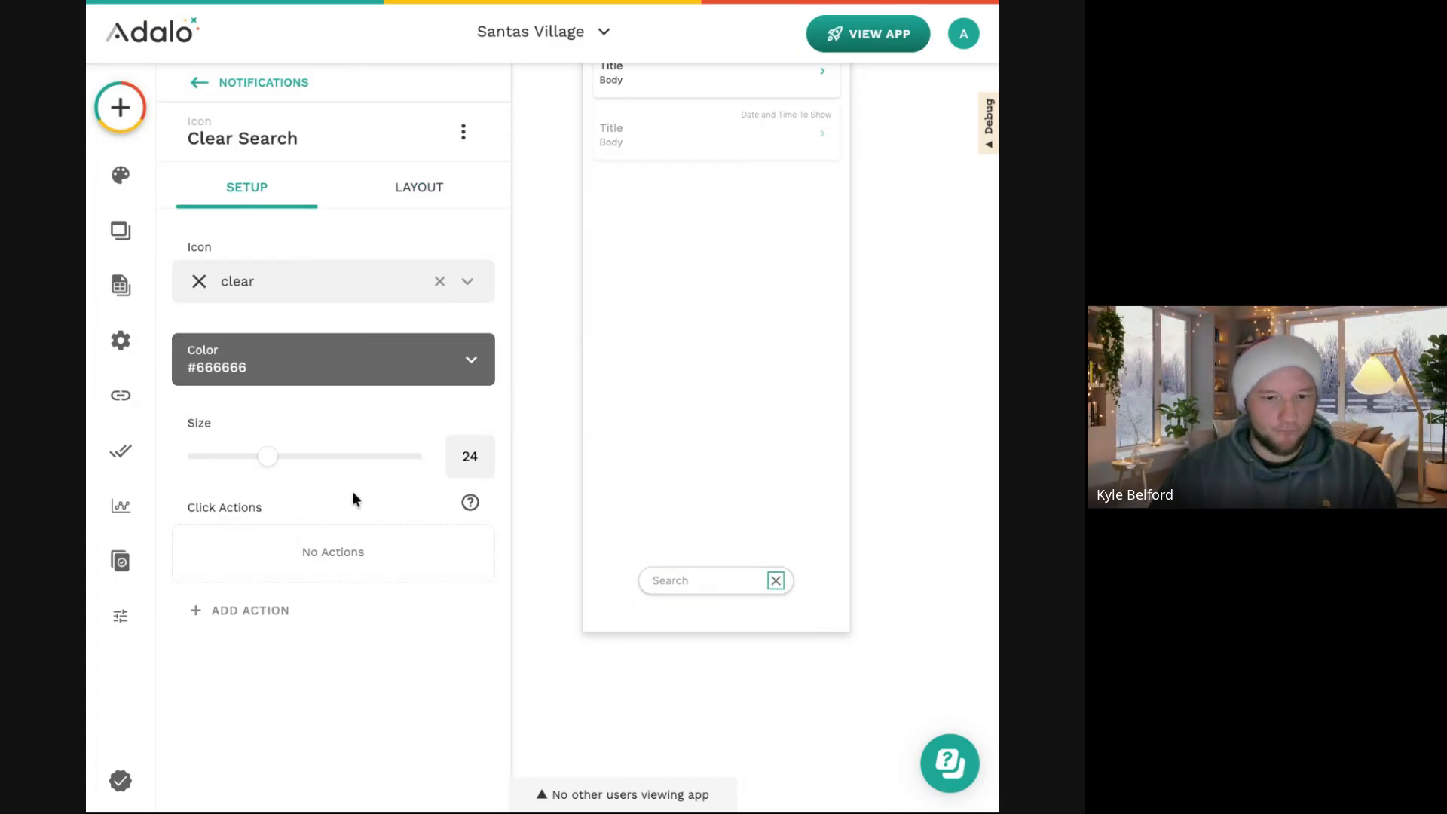
left_click(291, 618)
mouse_move(390, 550)
mouse_move(536, 677)
left_click(539, 635)
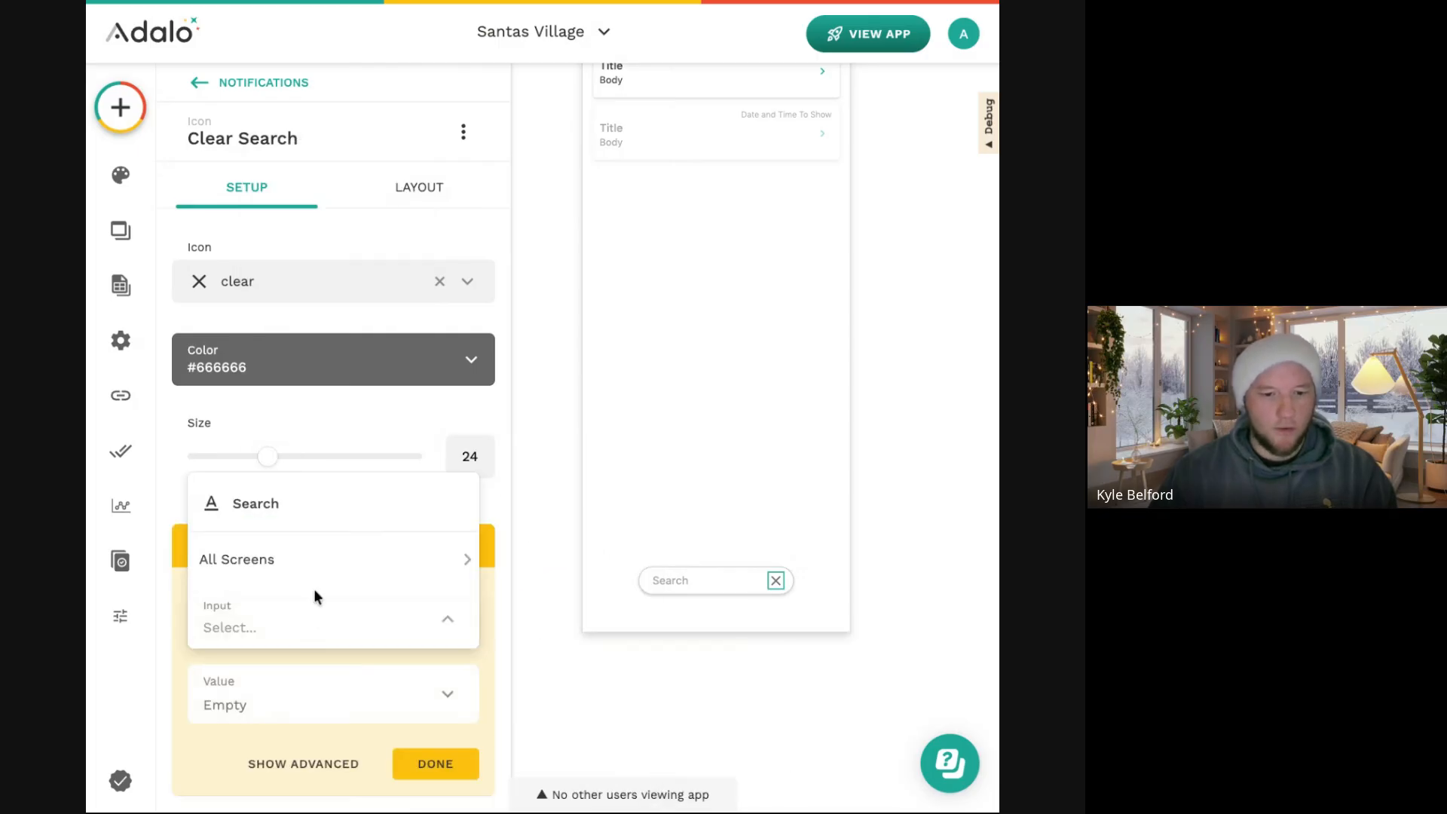
left_click(301, 528)
left_click(435, 763)
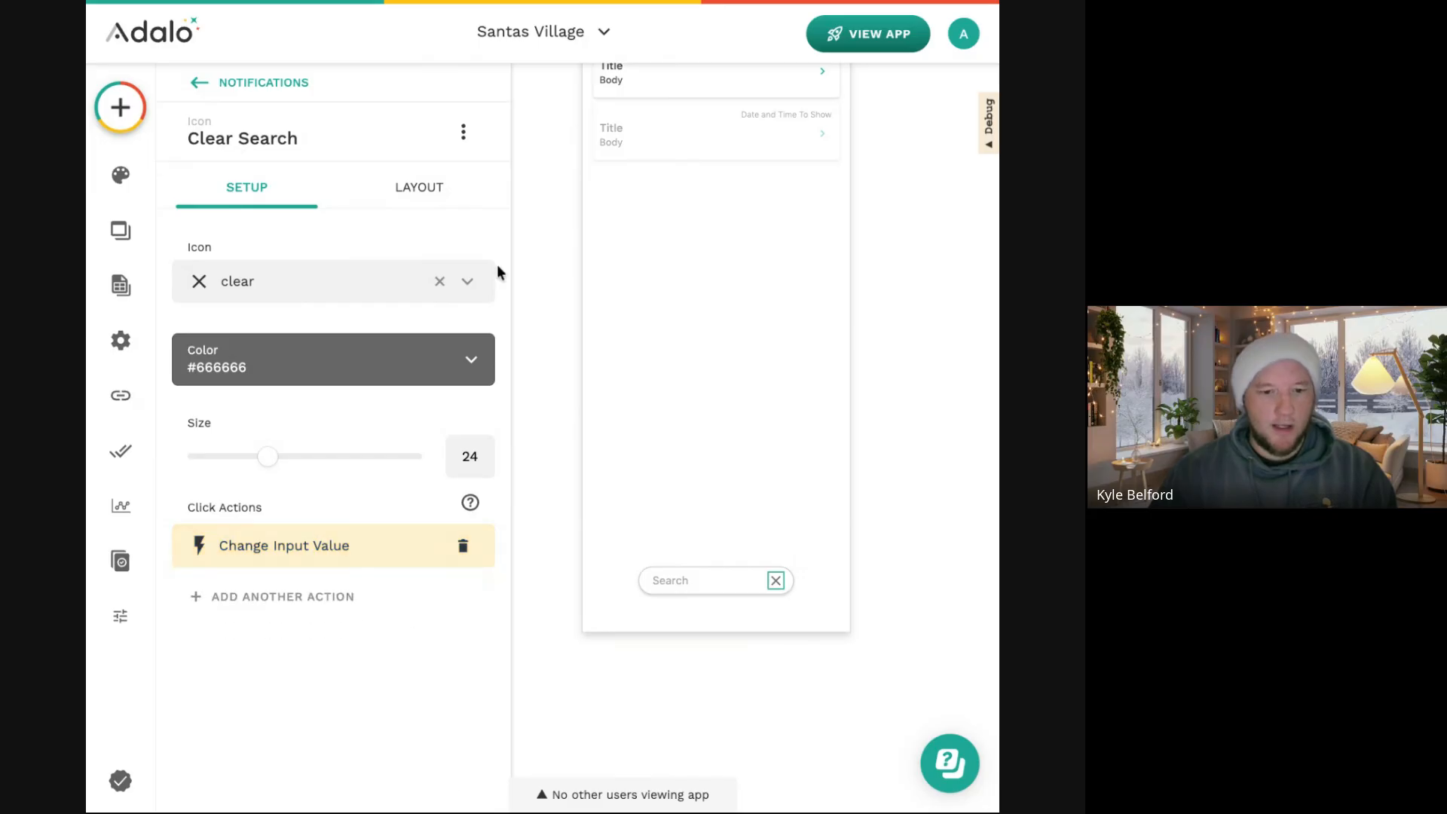
Make the Clear Search icon Sometimes Visible, with a condition based on the Search field's value.
left_click(464, 132)
left_click(450, 190)
left_click(372, 320)
left_click(365, 309)
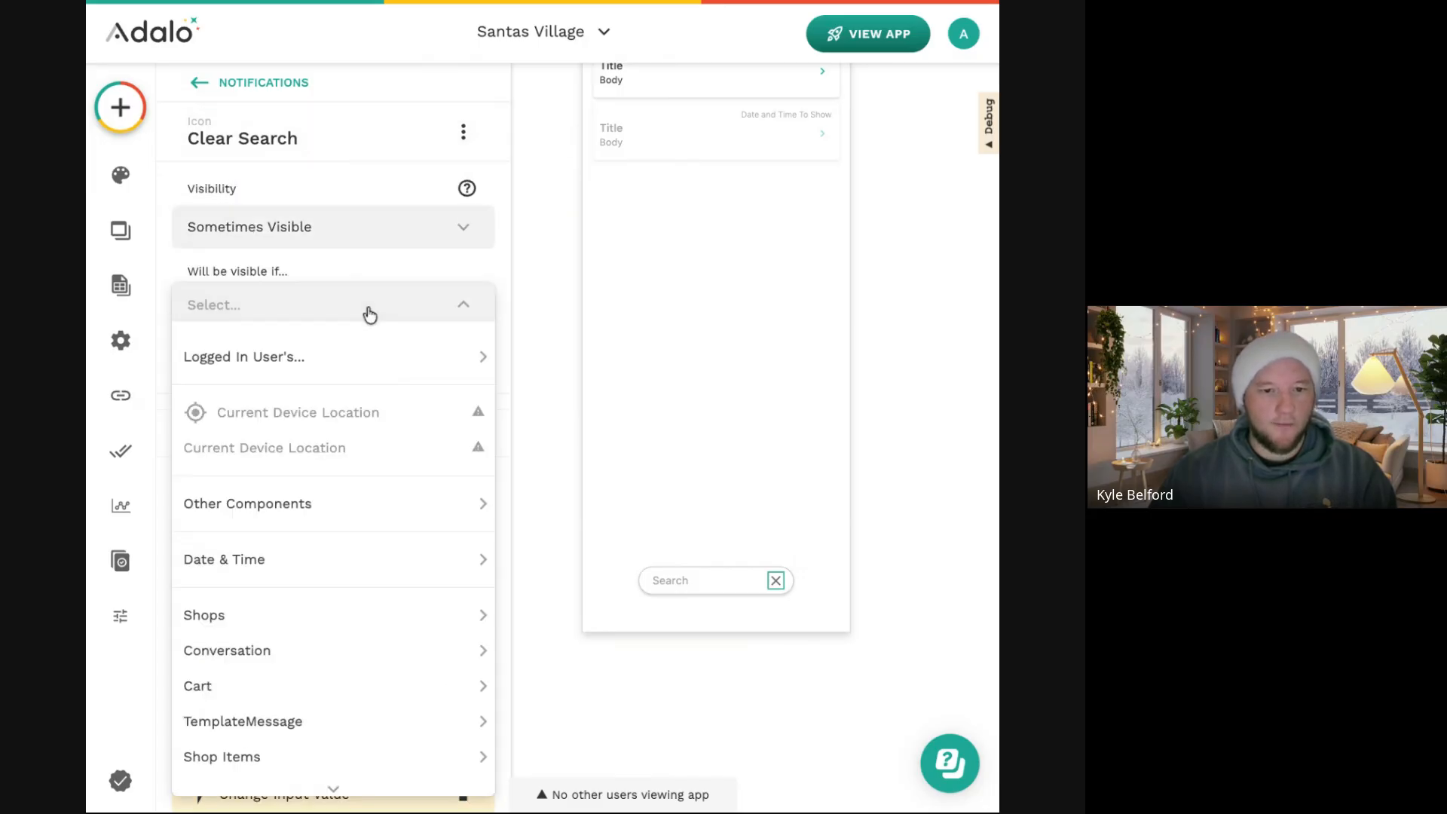
left_click(591, 510)
left_click(285, 367)
left_click(291, 433)
left_click(469, 475)
left_click(668, 586)
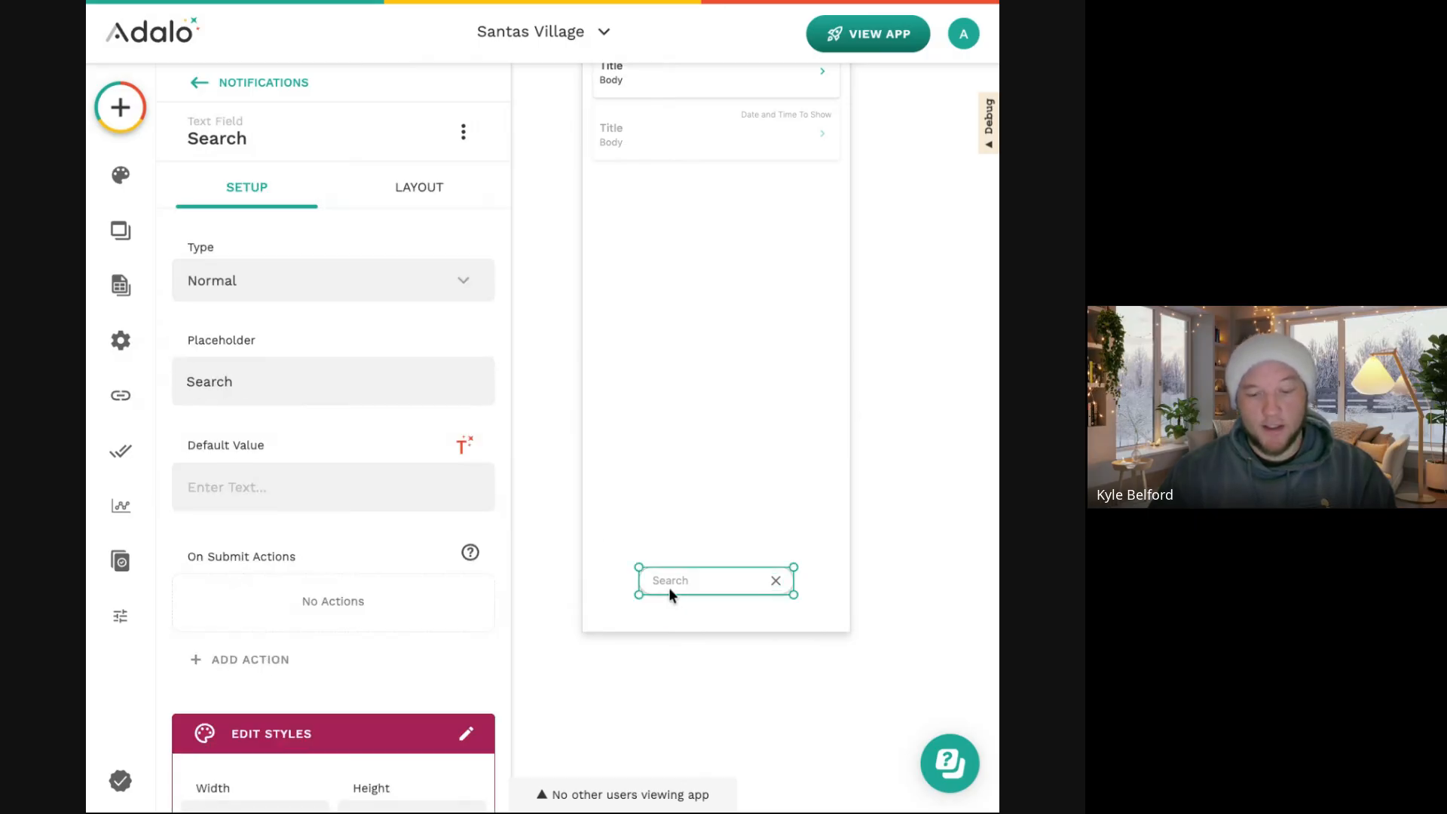
left_click(774, 584)
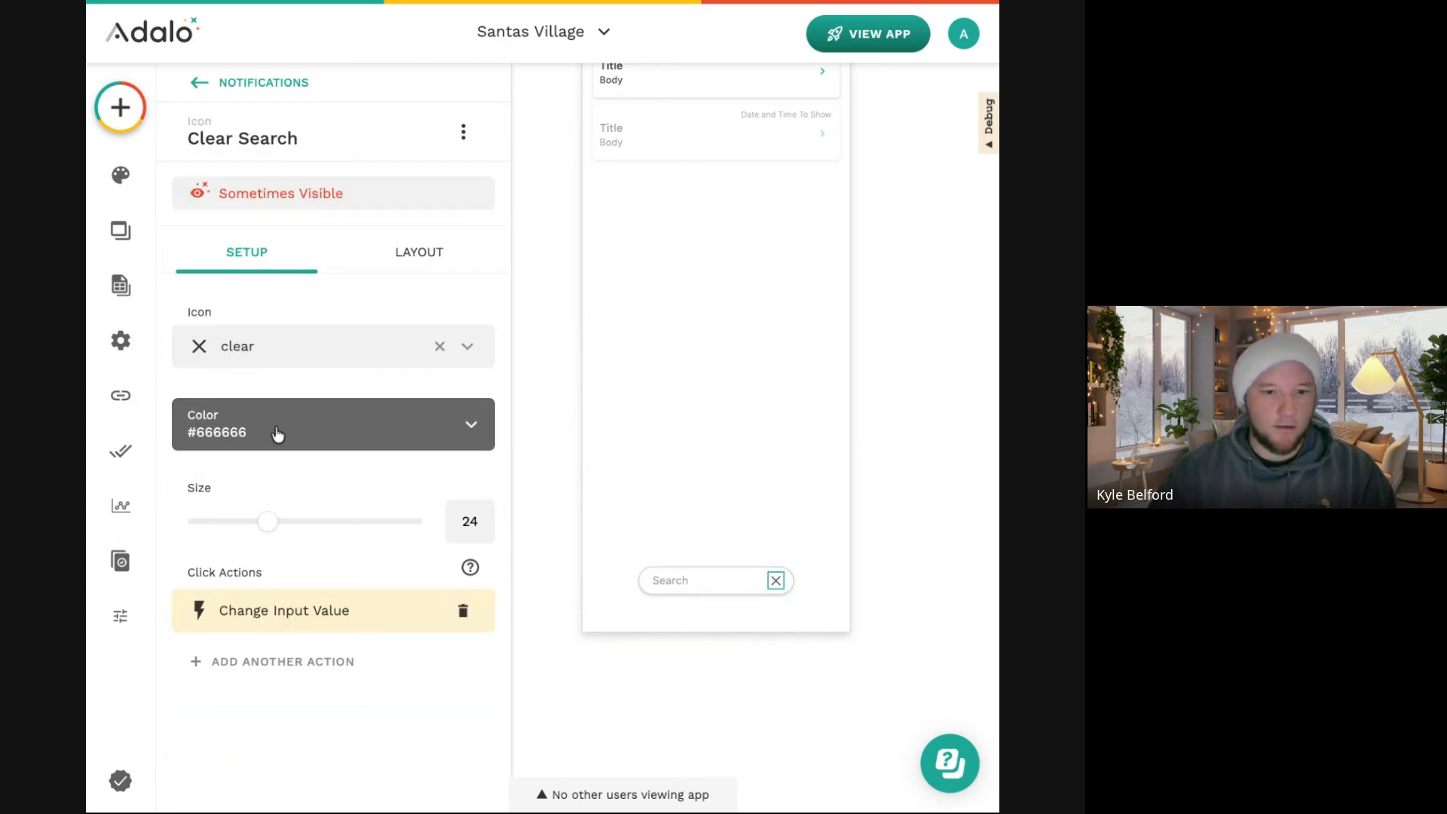
left_click(539, 573)
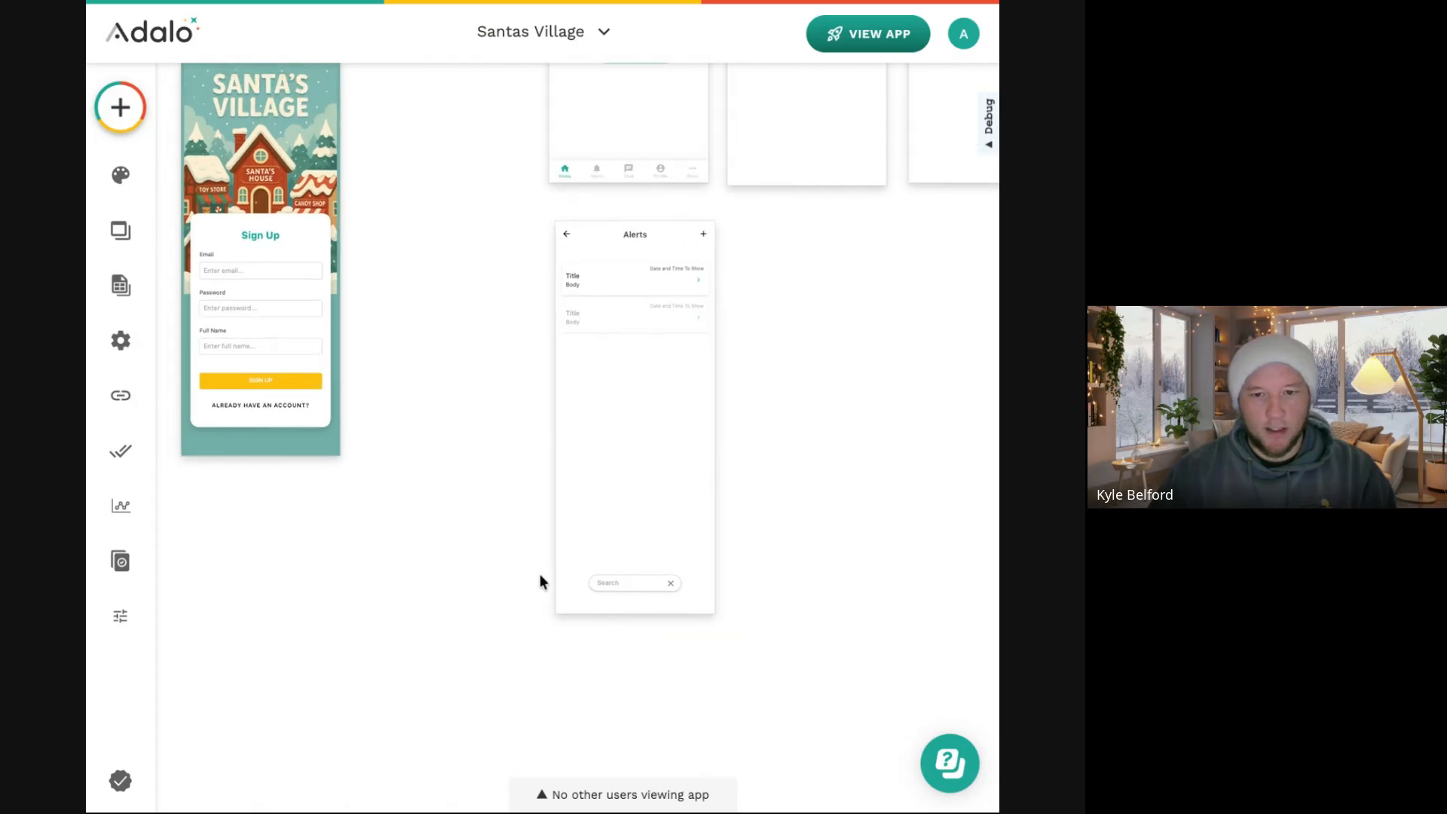
Link the Add Alert icon in the Alerts header to a new blank screen named Create Alerts.
scroll(540, 573, "up", 1)
scroll(540, 573, "down", 3)
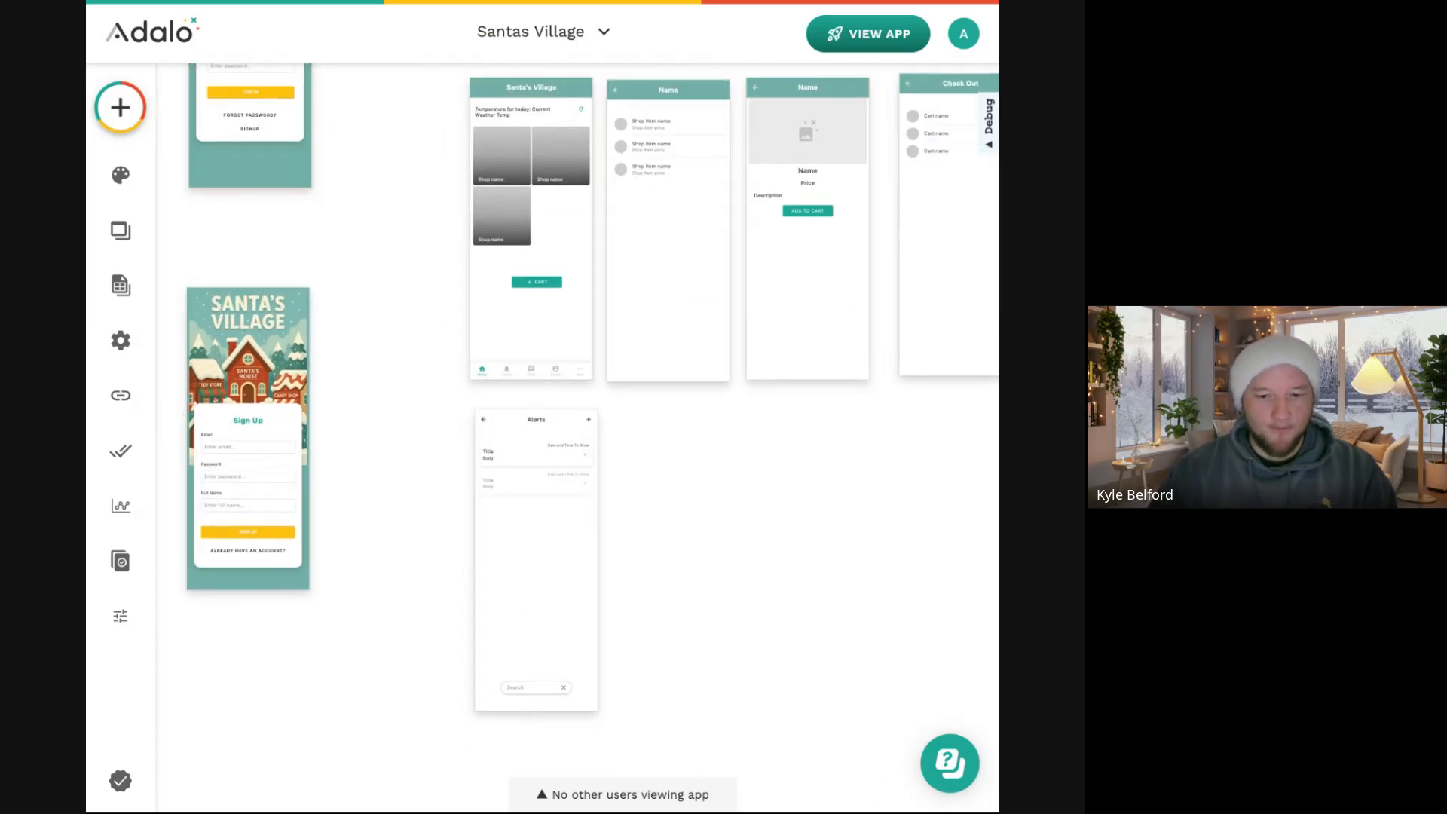
scroll(540, 573, "down", 2)
scroll(467, 468, "left", 2)
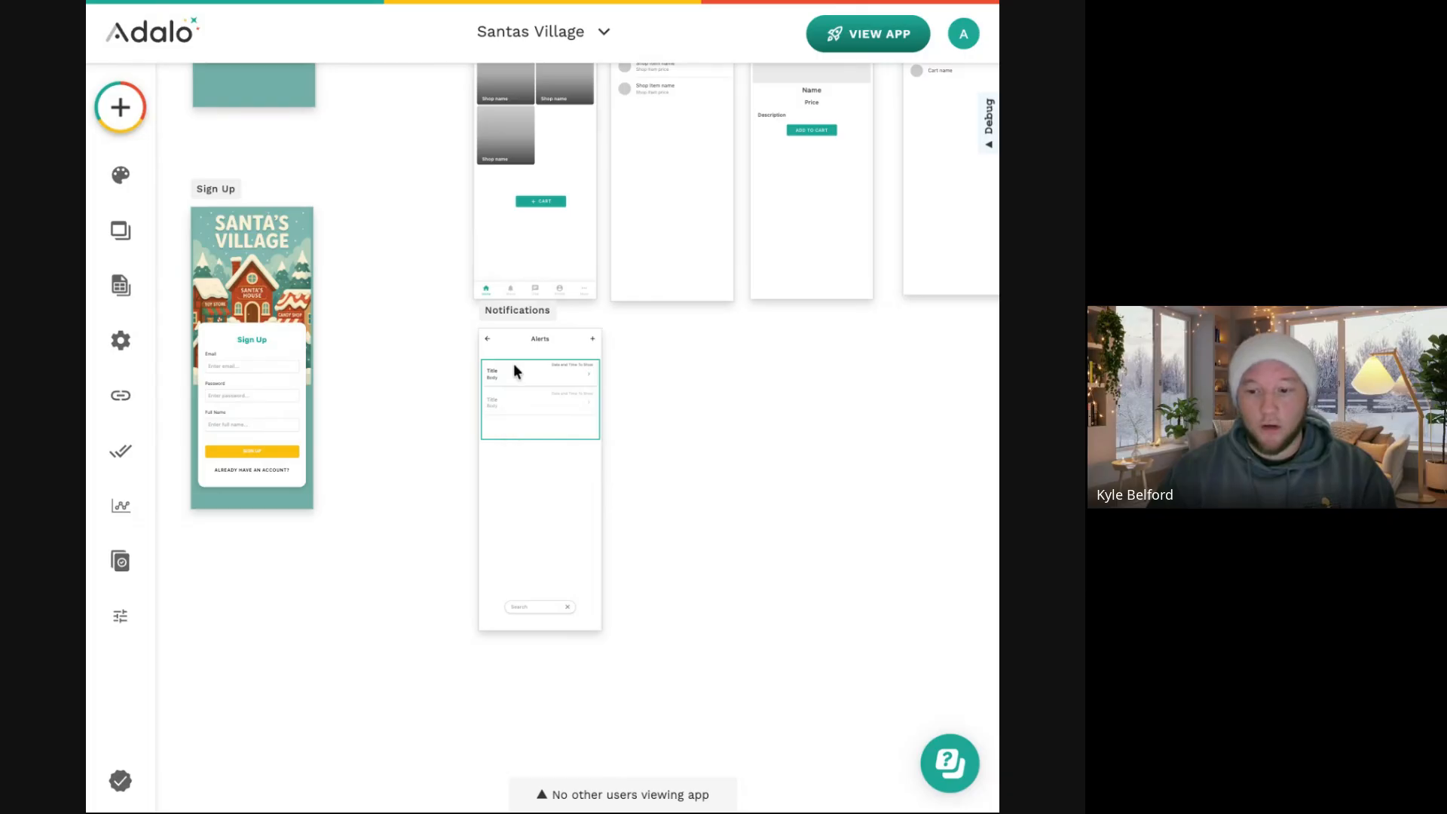
scroll(514, 363, "up", 2)
scroll(513, 364, "down", 1)
scroll(534, 377, "down", 1)
scroll(534, 377, "down", 1)
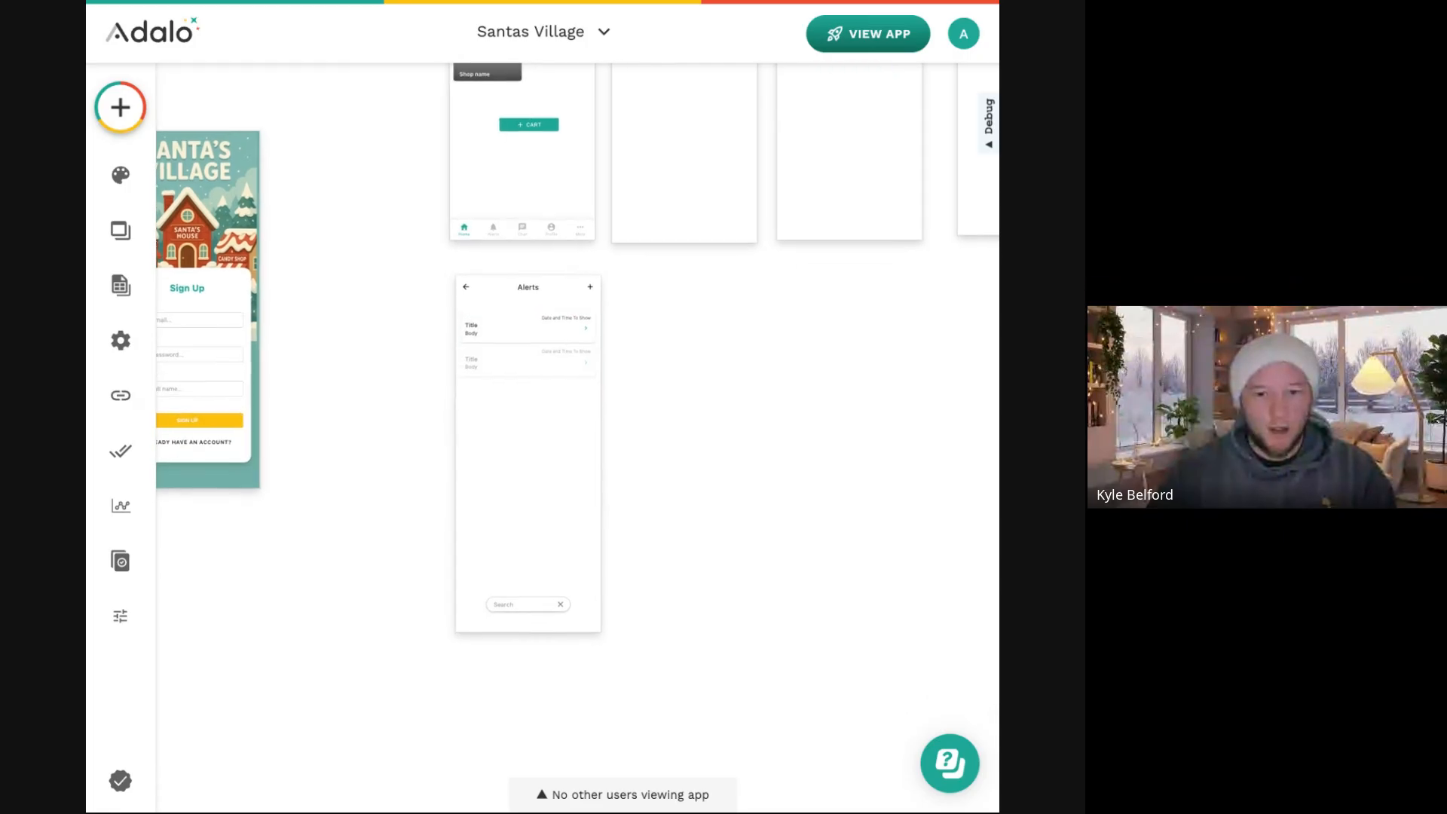
left_click(585, 285)
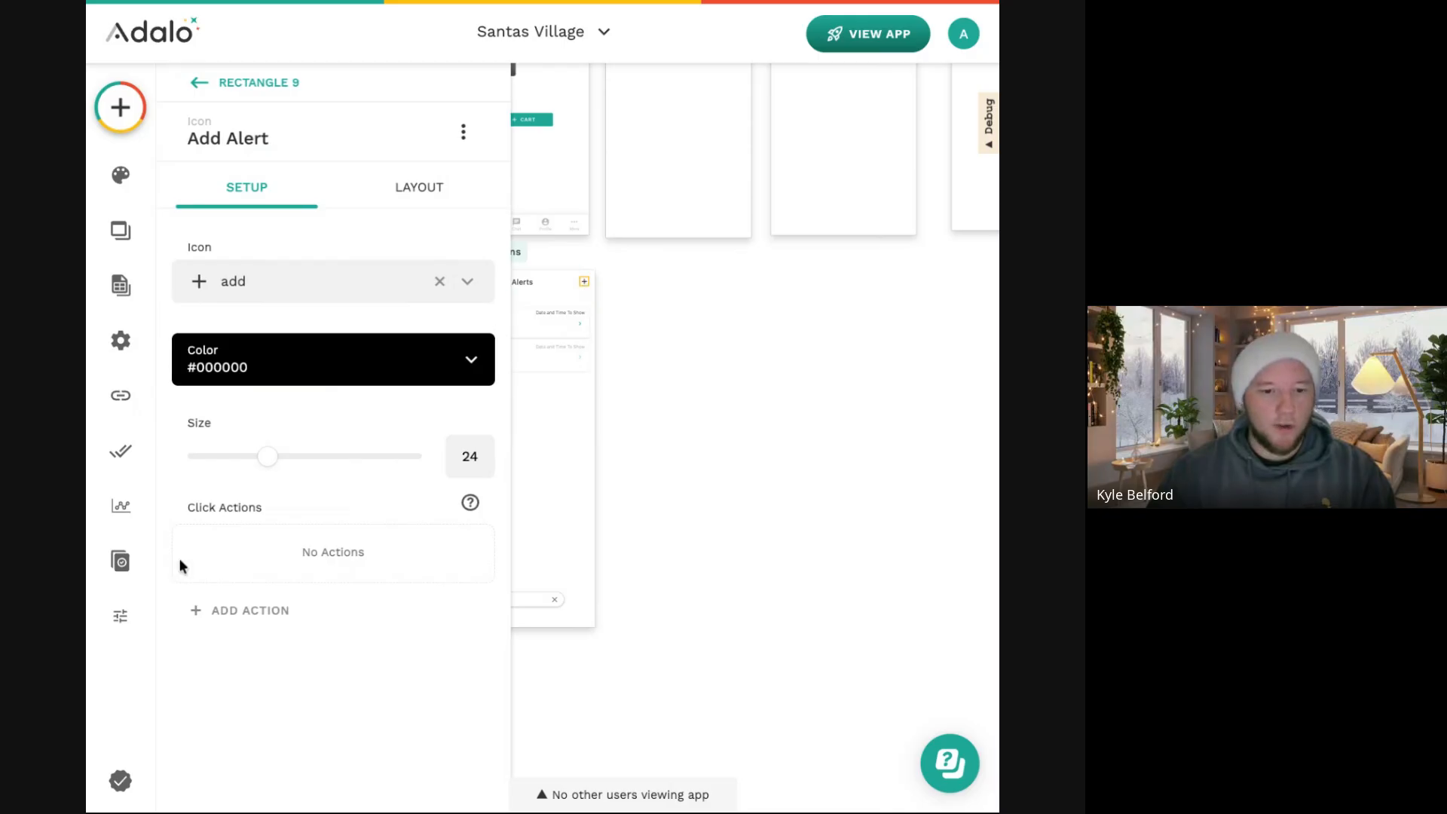
left_click(247, 613)
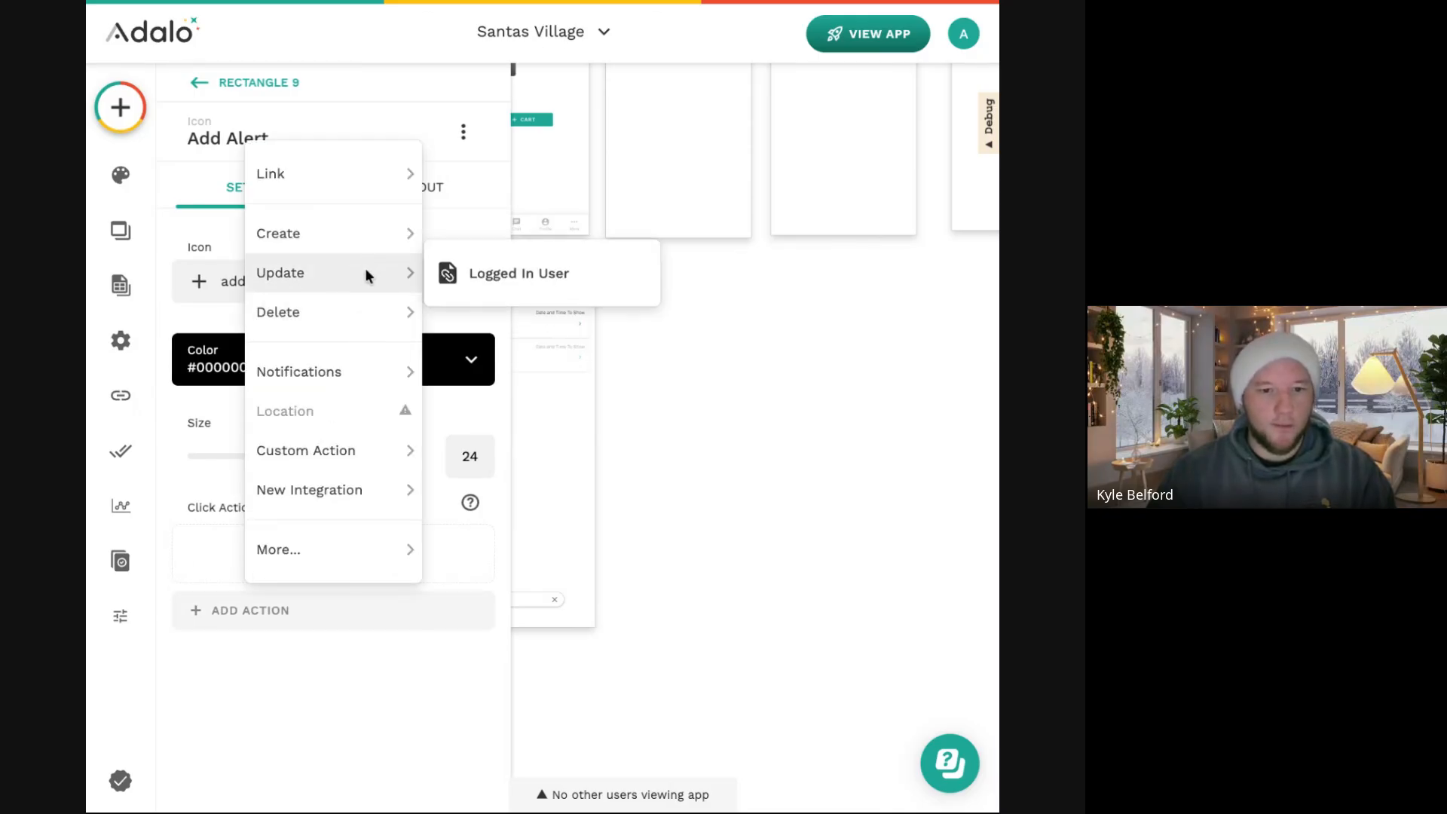
mouse_move(363, 251)
mouse_move(378, 178)
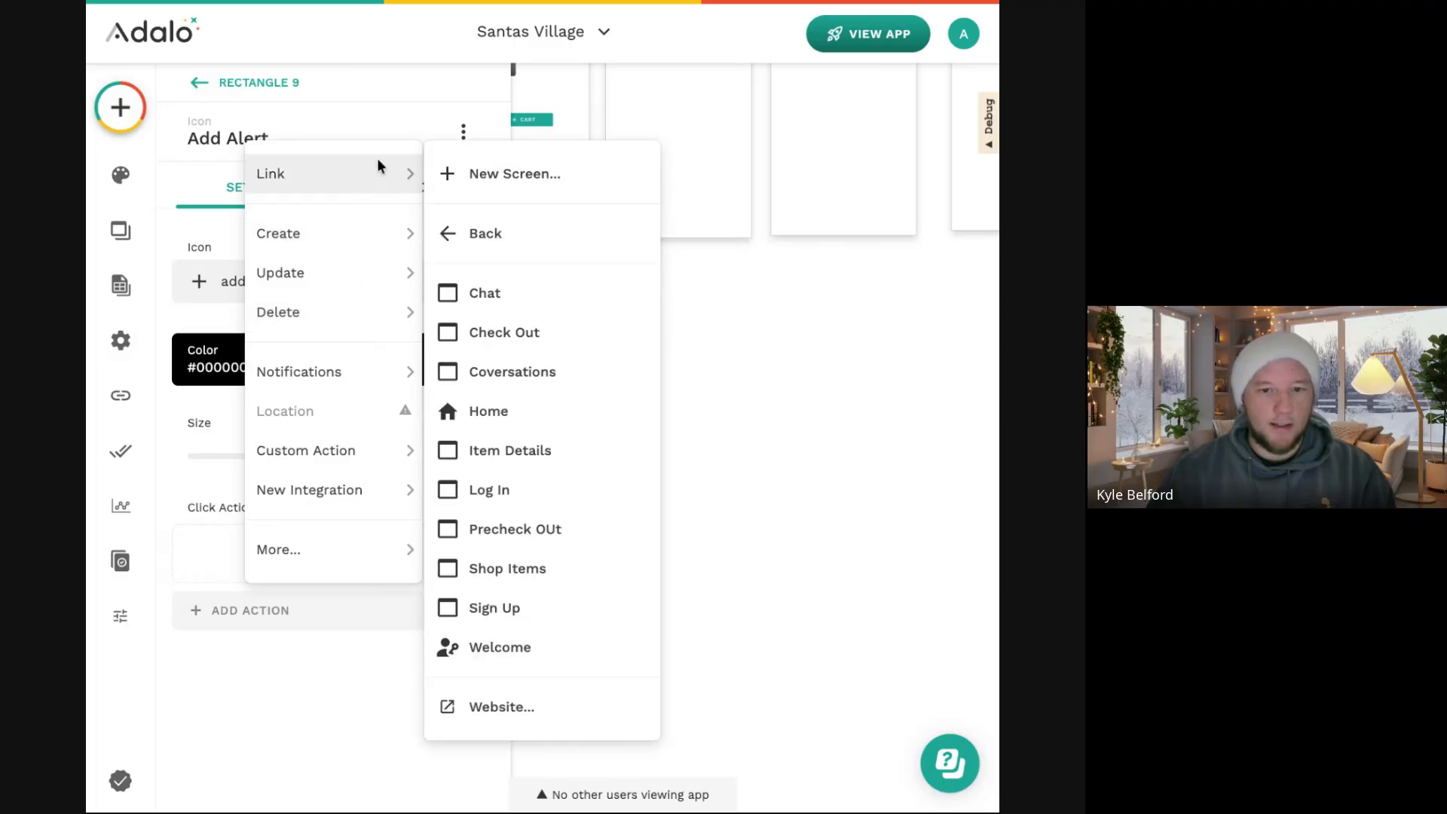
left_click(494, 181)
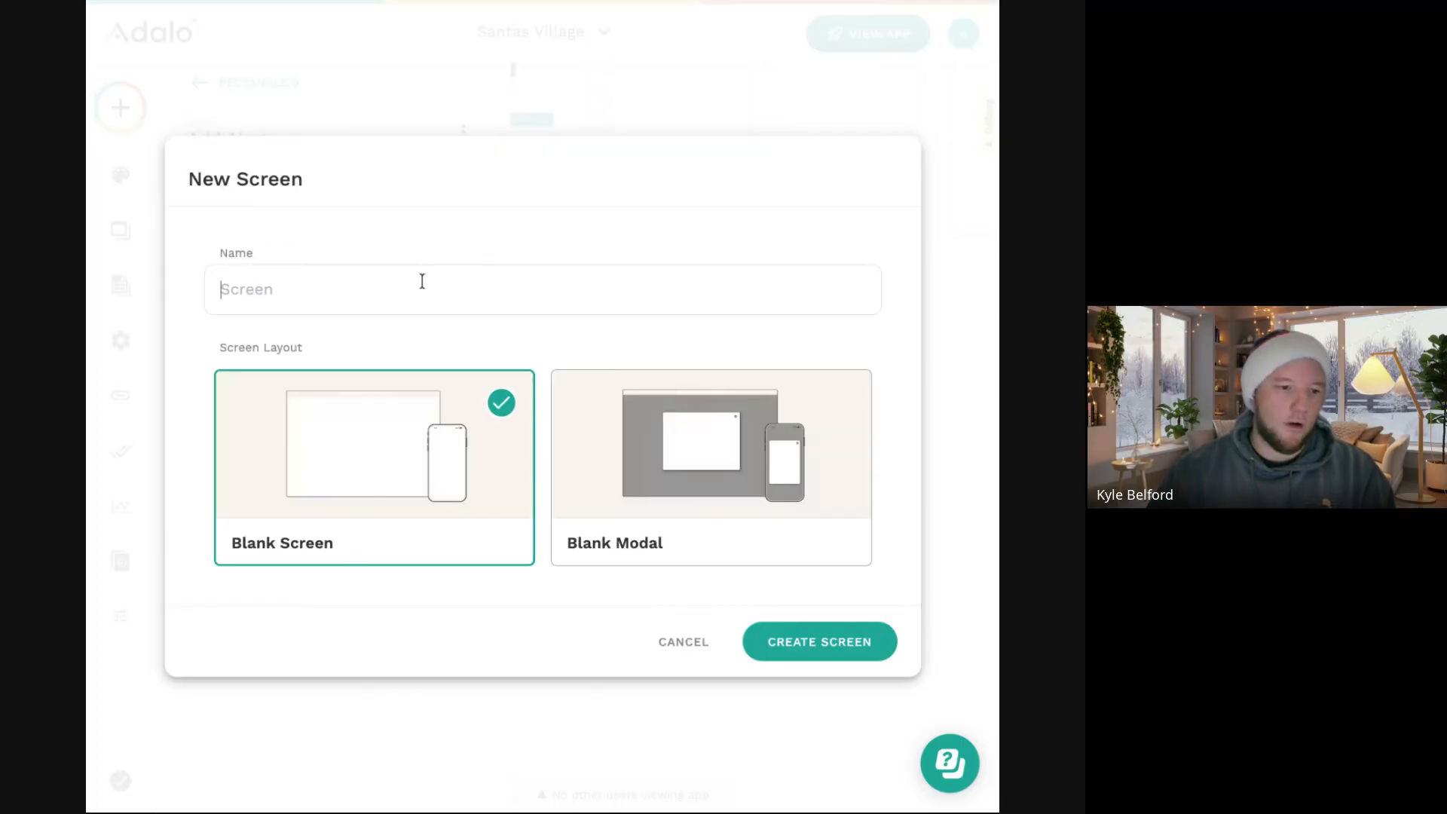
type("Create Alerts")
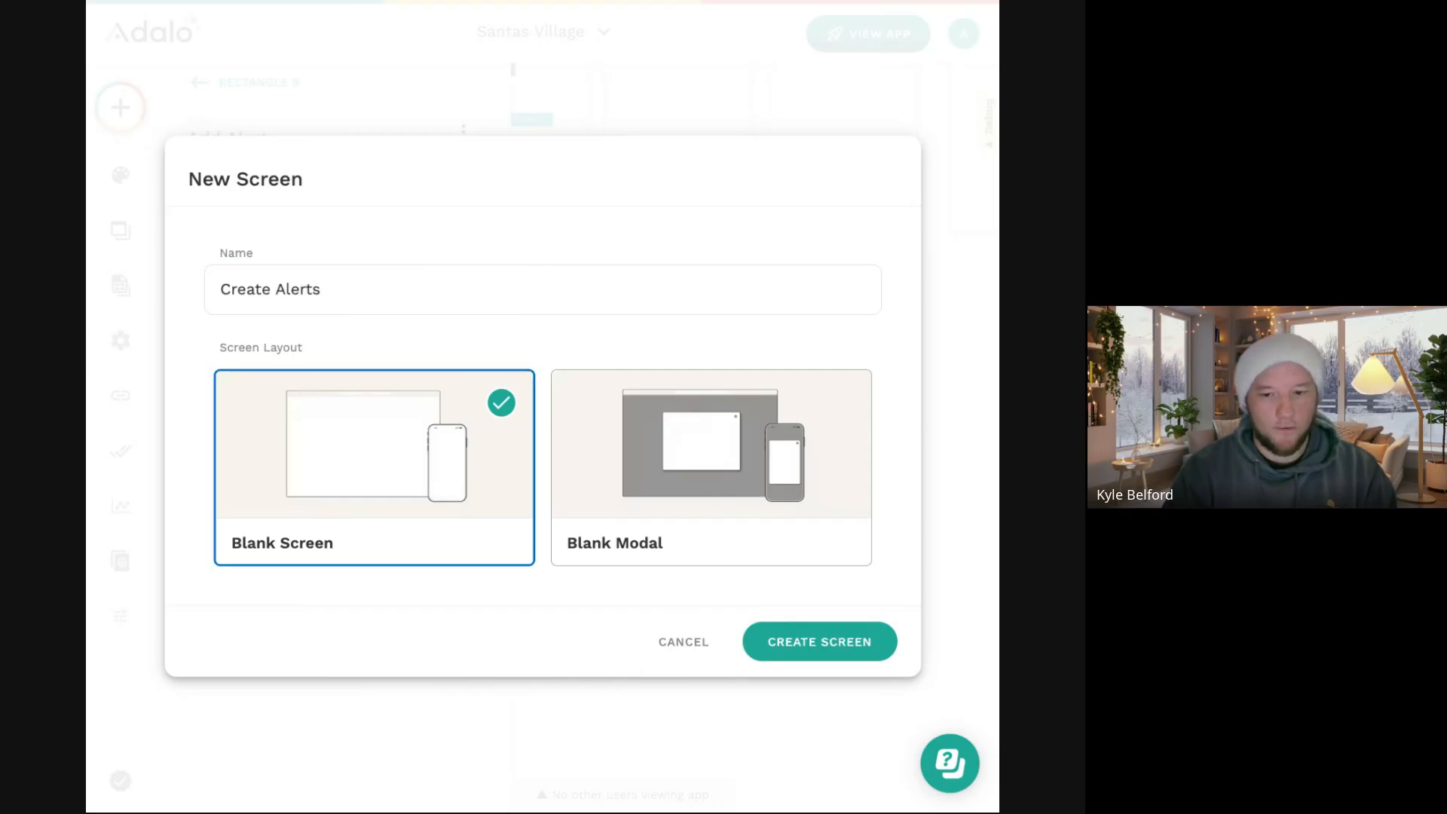
left_click(819, 641)
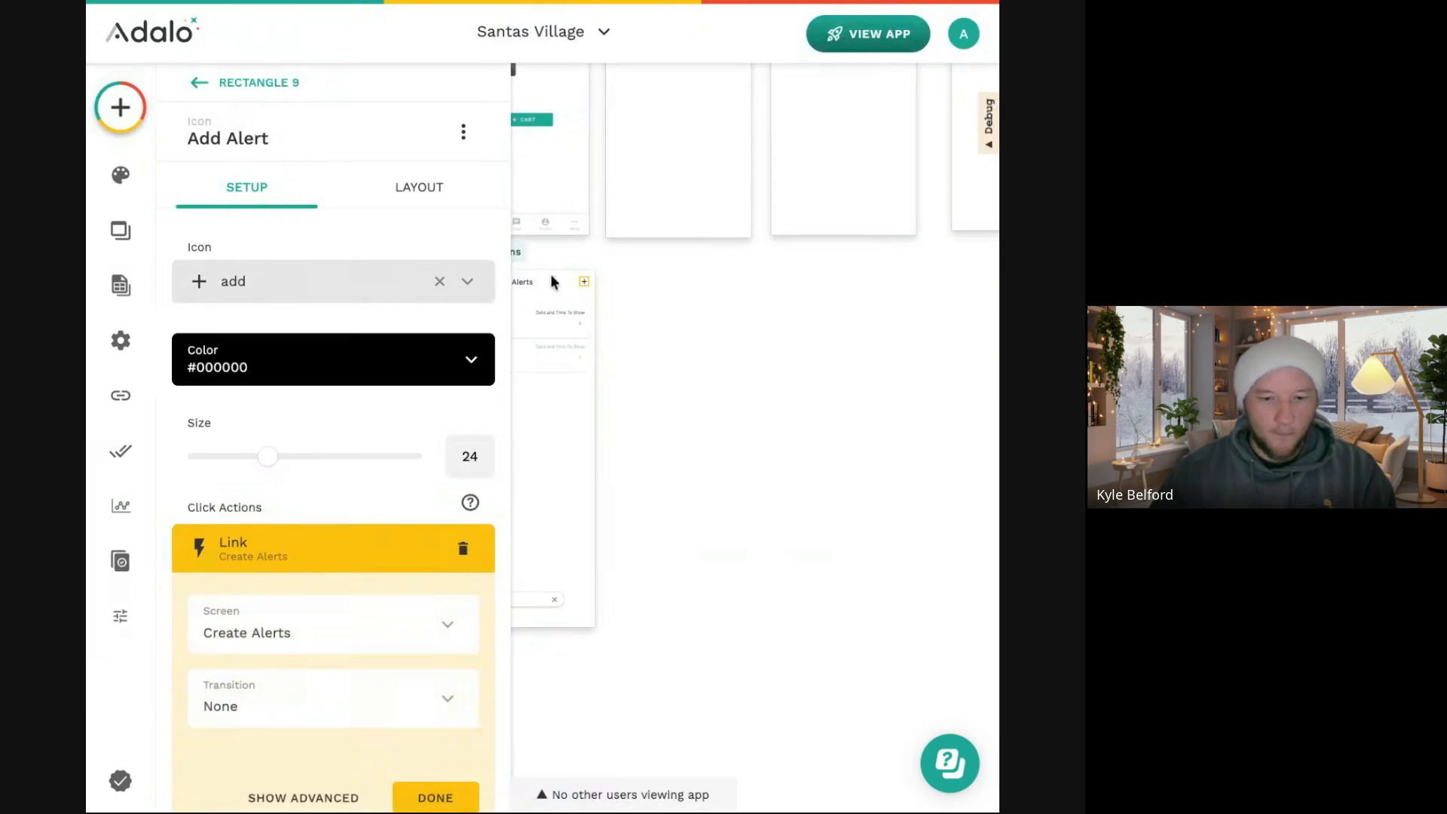
Move the Create Alerts screen beside the Notifications screen, below the row of shop screens.
left_click(683, 454)
scroll(690, 451, "down", 5)
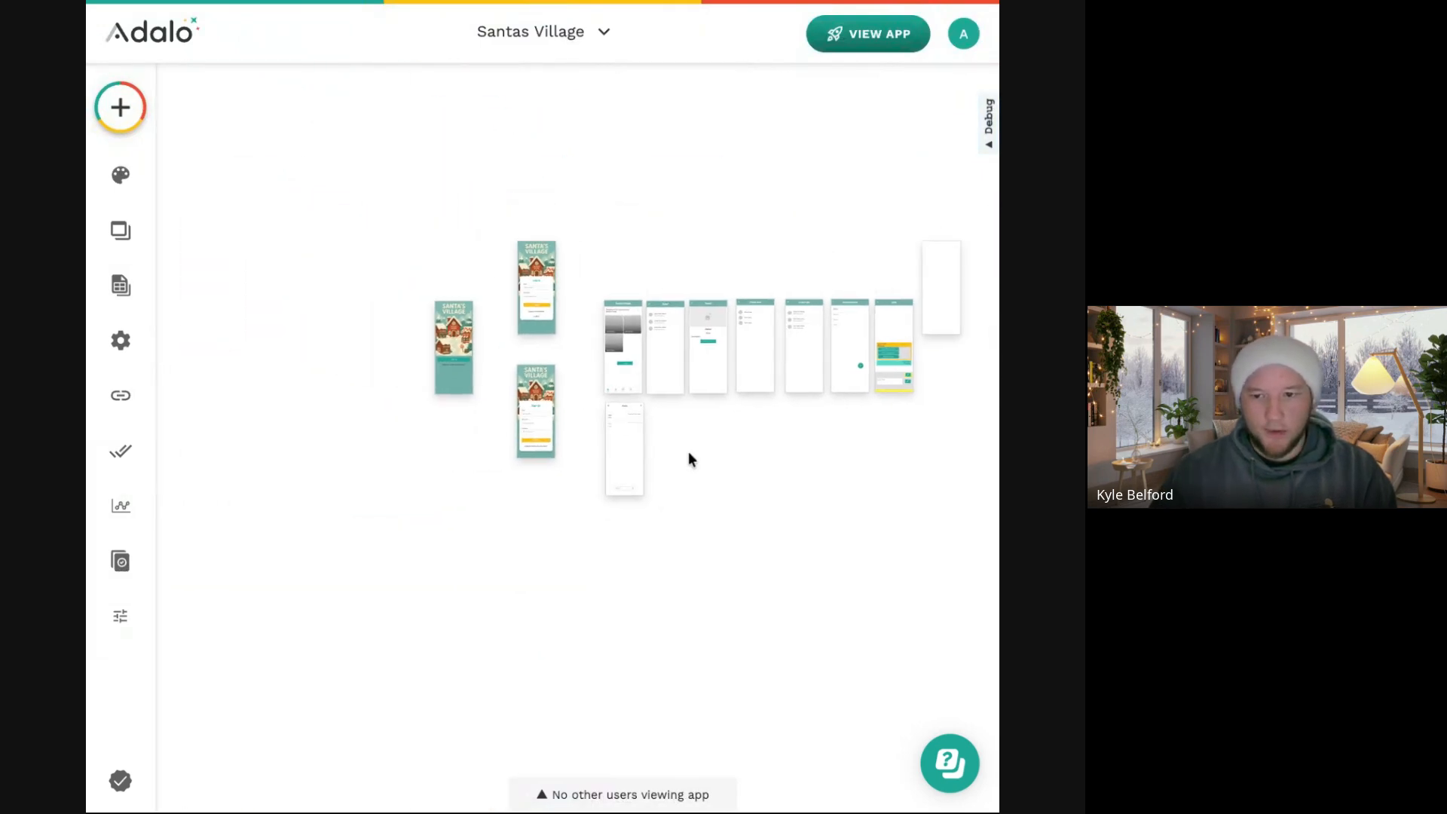
scroll(687, 453, "right", 1)
left_click_drag(866, 230, 623, 415)
scroll(581, 414, "up", 3)
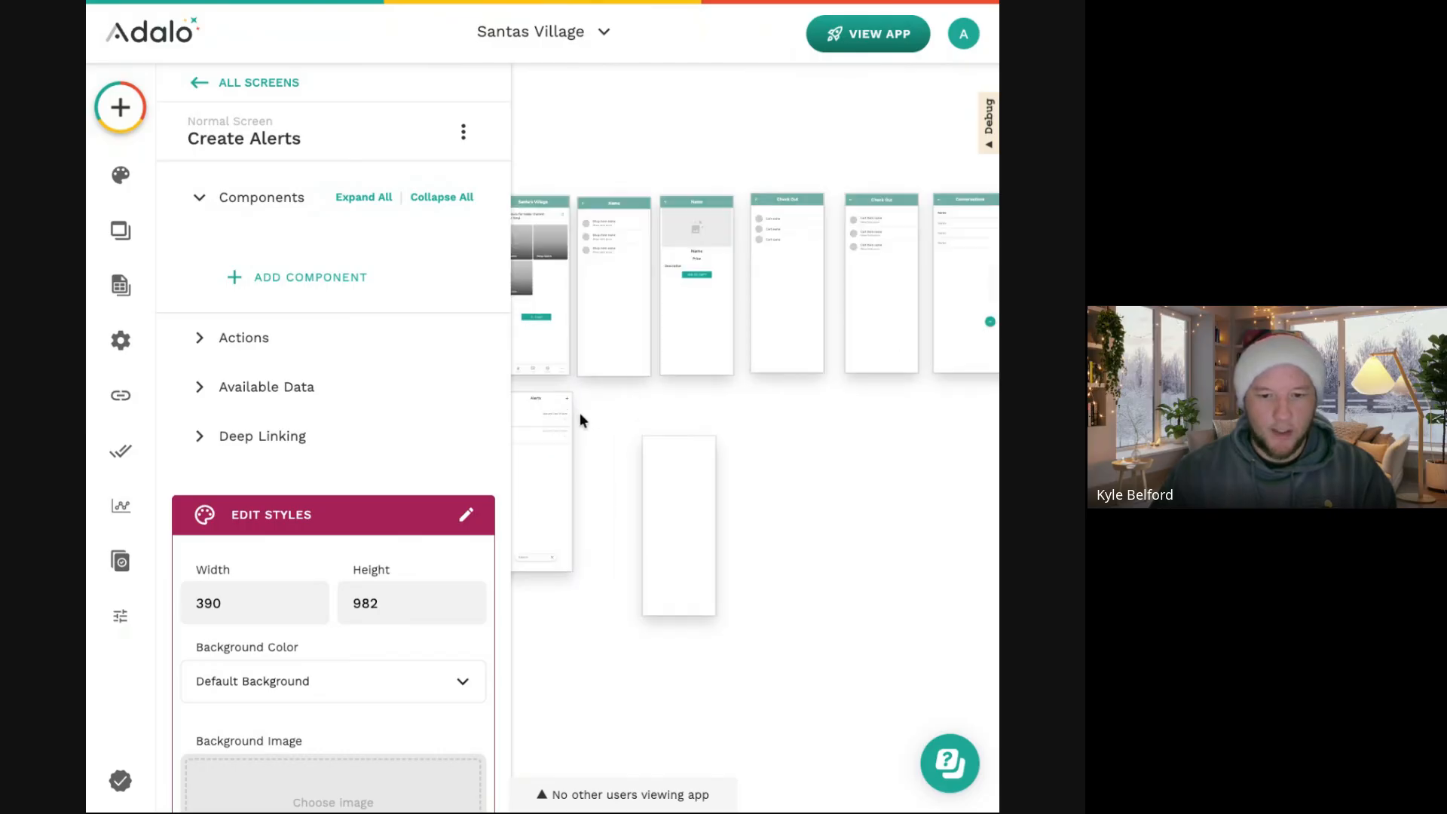
scroll(581, 413, "up", 5)
left_click_drag(792, 449, 650, 351)
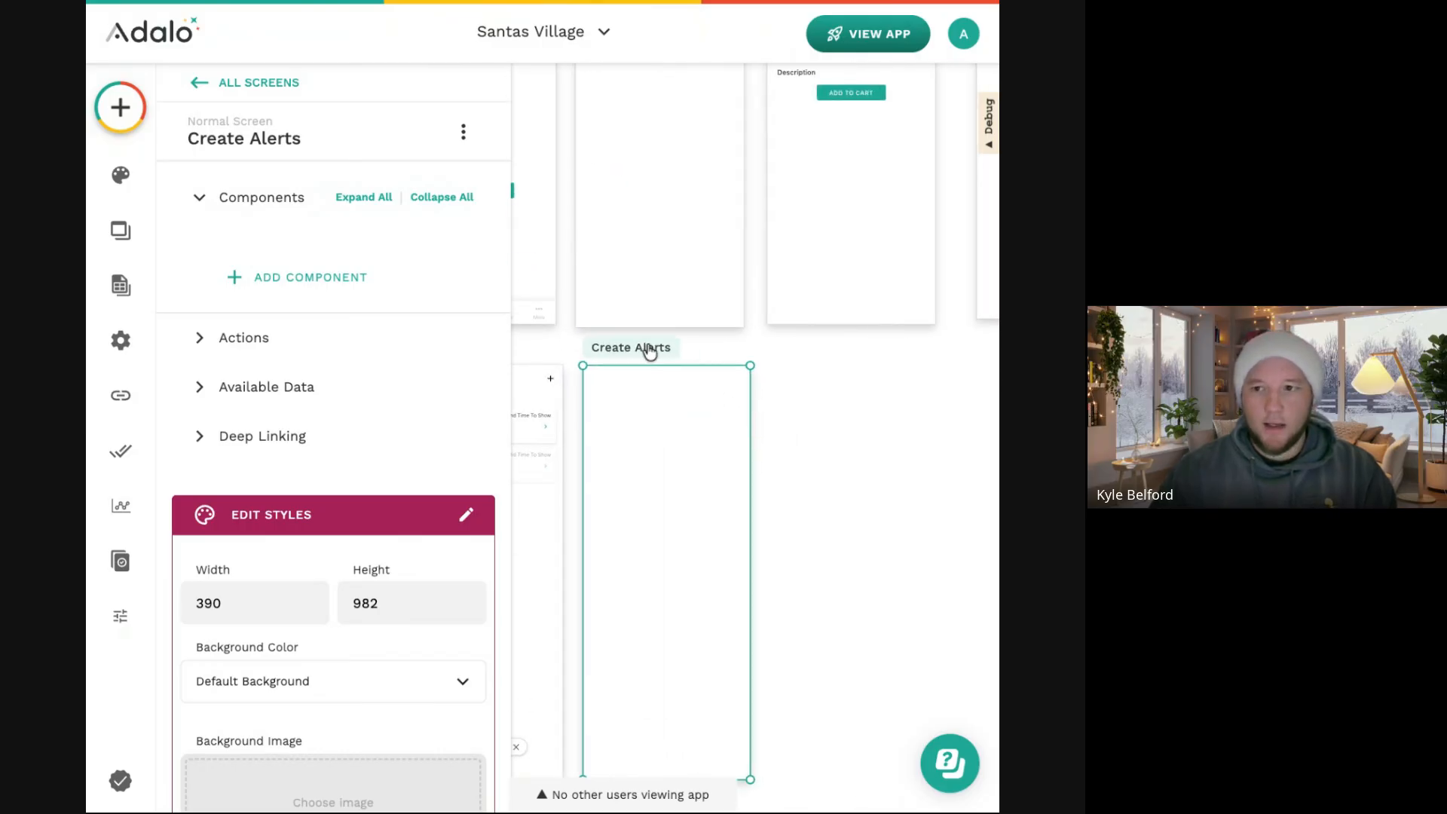
left_click(817, 409)
Shift the Create Alerts screen slightly farther from the Notifications screen to widen the gap between them.
scroll(817, 409, "left", 3)
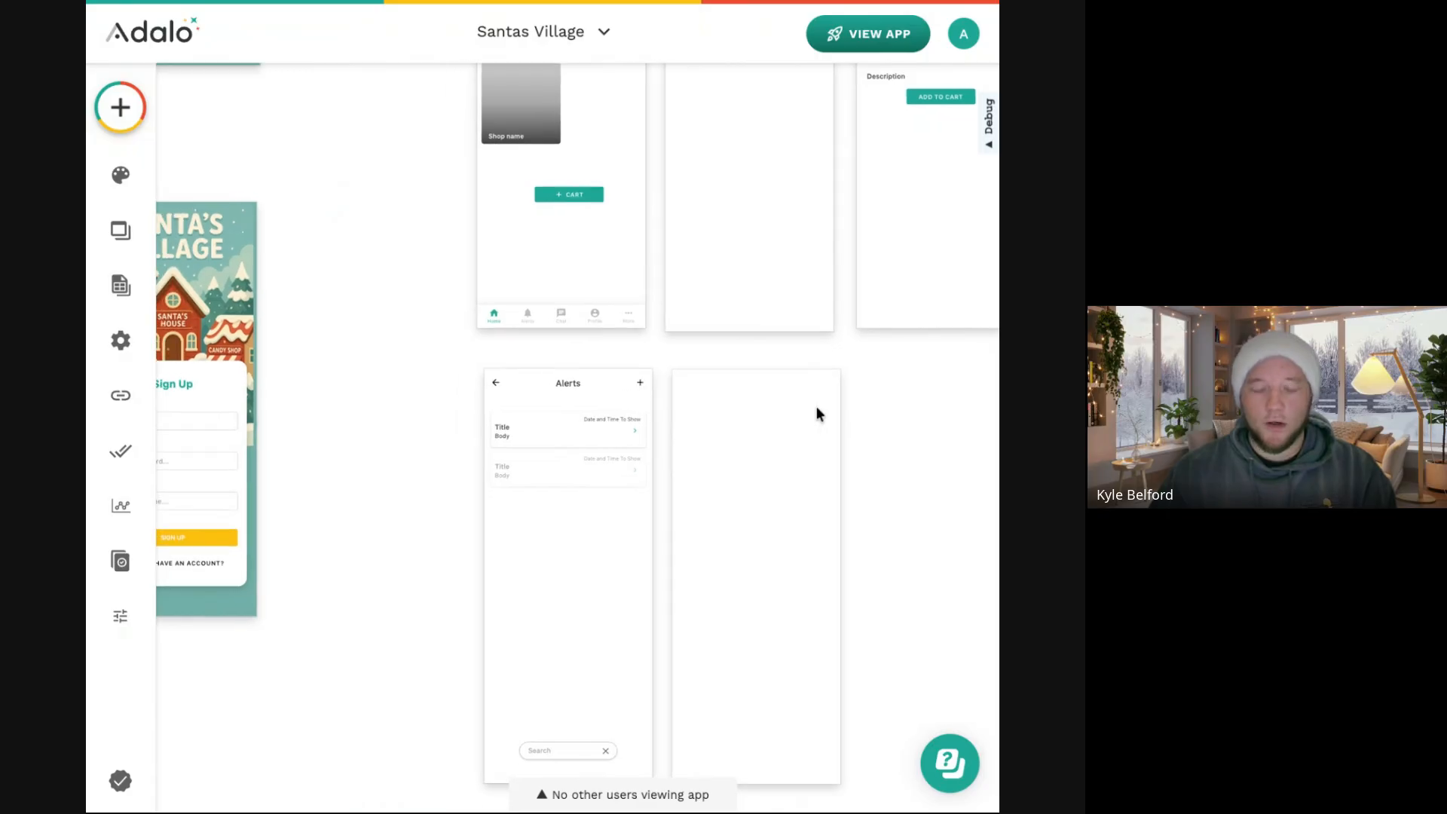
scroll(745, 386, "down", 2)
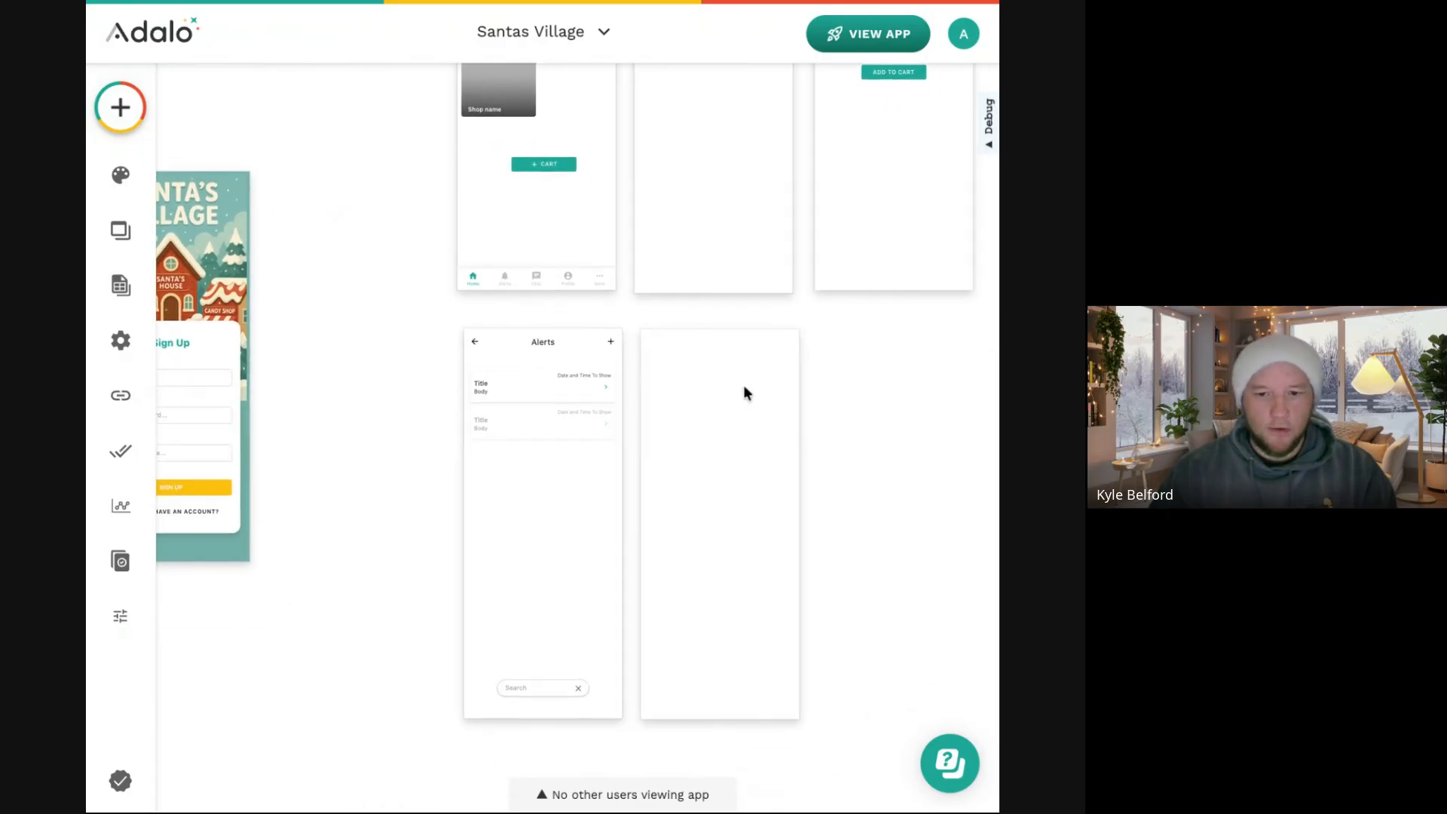
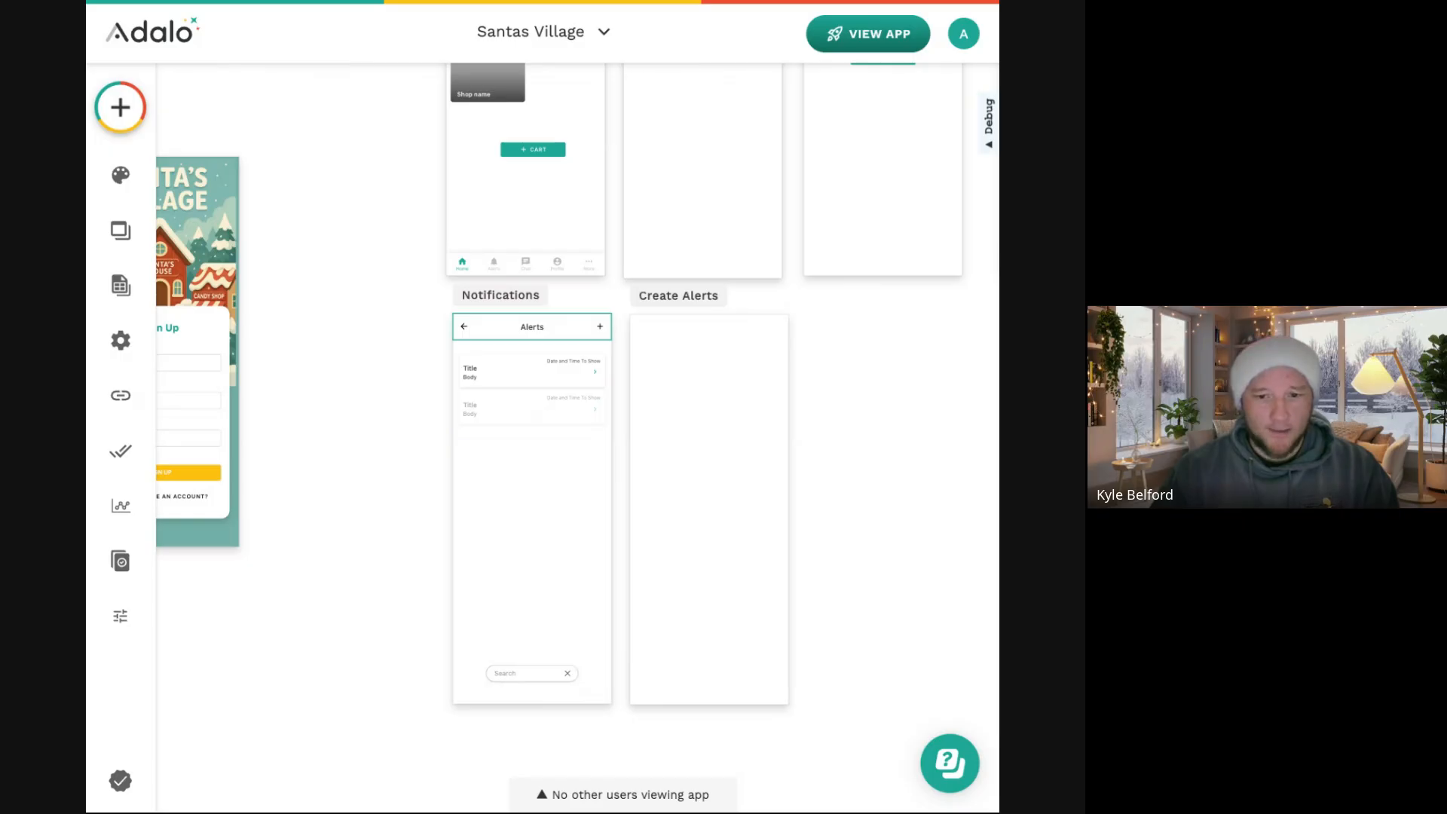
scroll(633, 533, "up", 3)
scroll(663, 193, "down", 3)
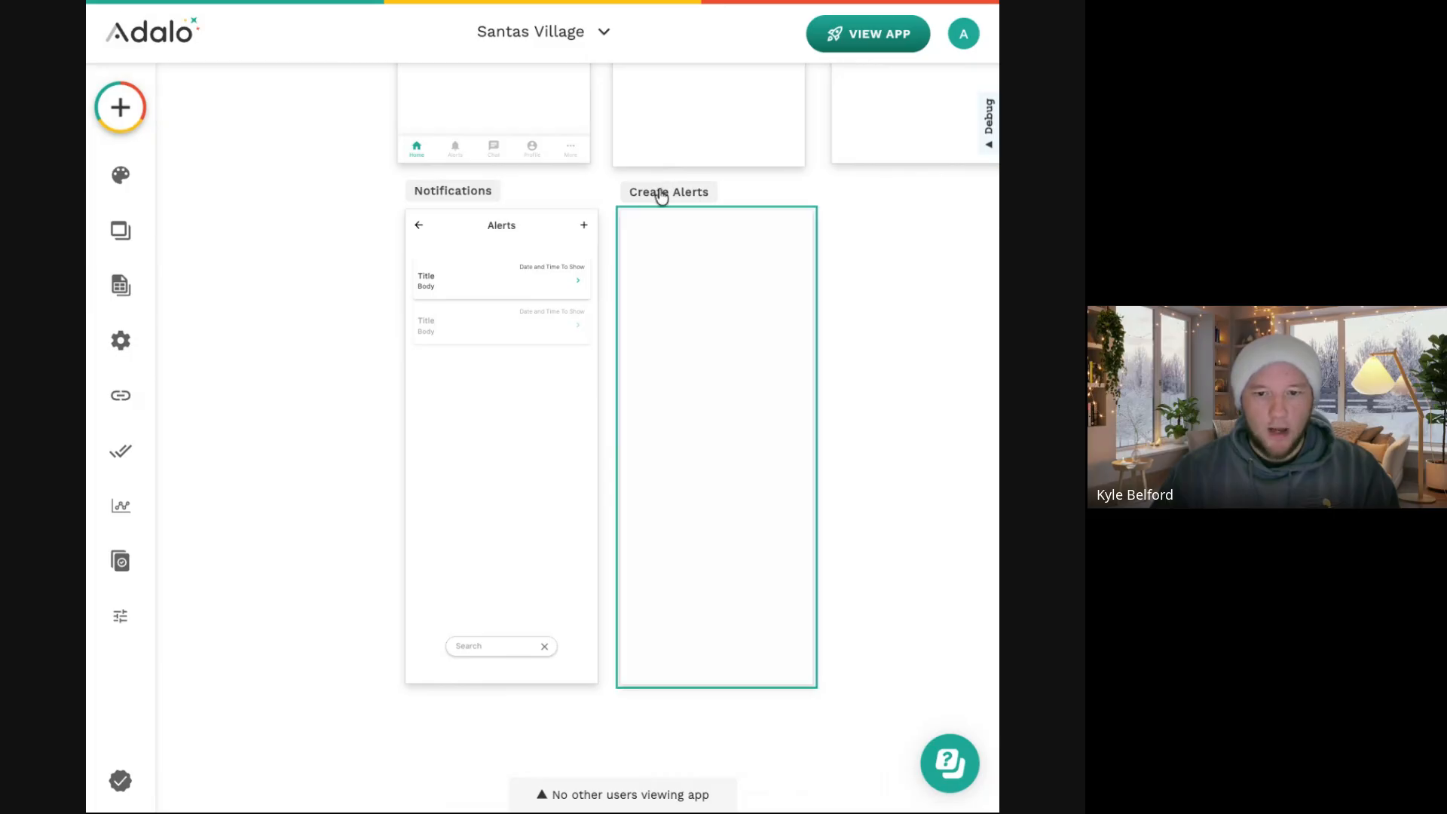
left_click(667, 195)
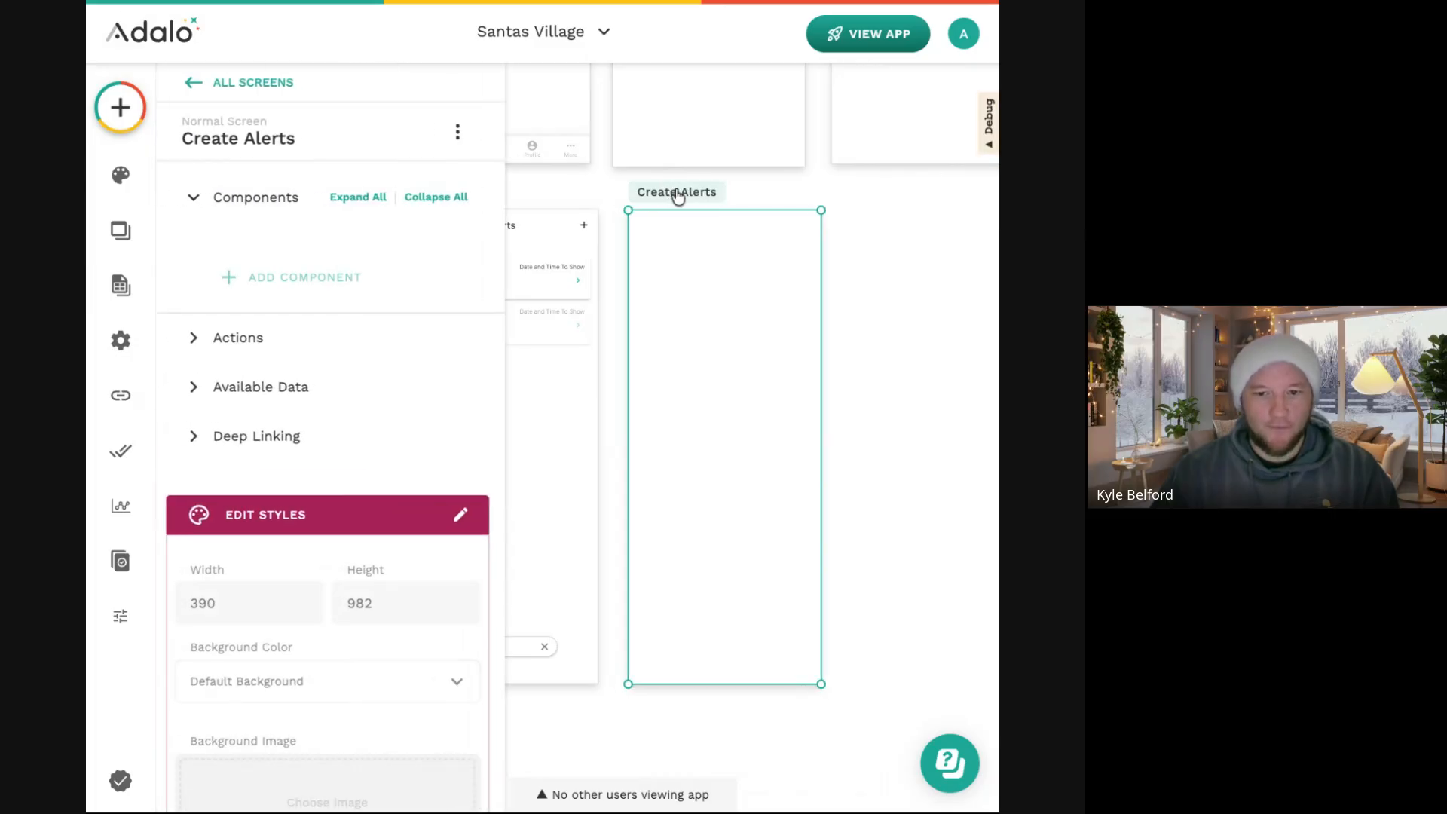
left_click(612, 217)
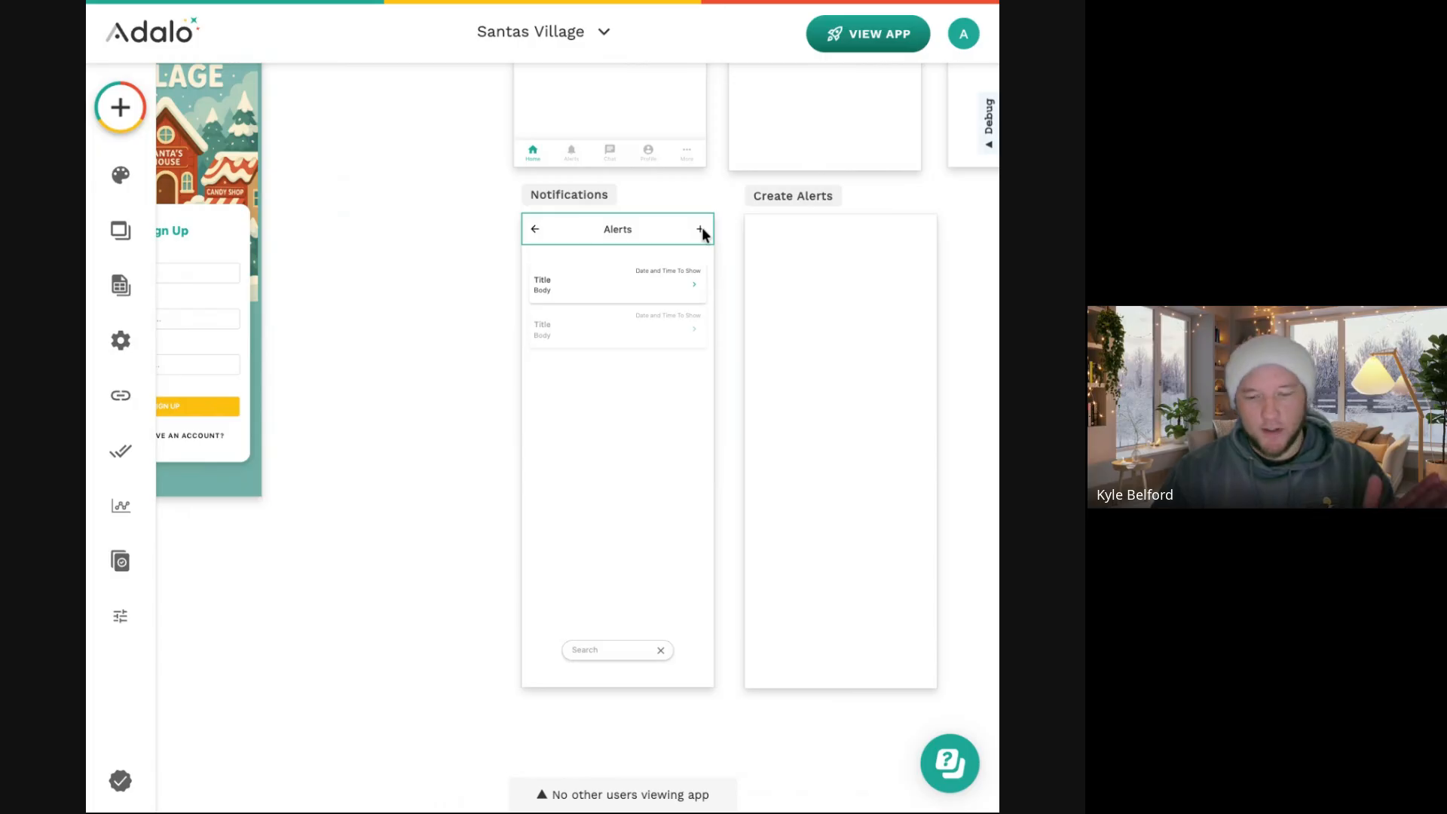
Add a Create Alert action to the Add Alert icon alongside its link, with Draft set to True.
left_click(700, 230)
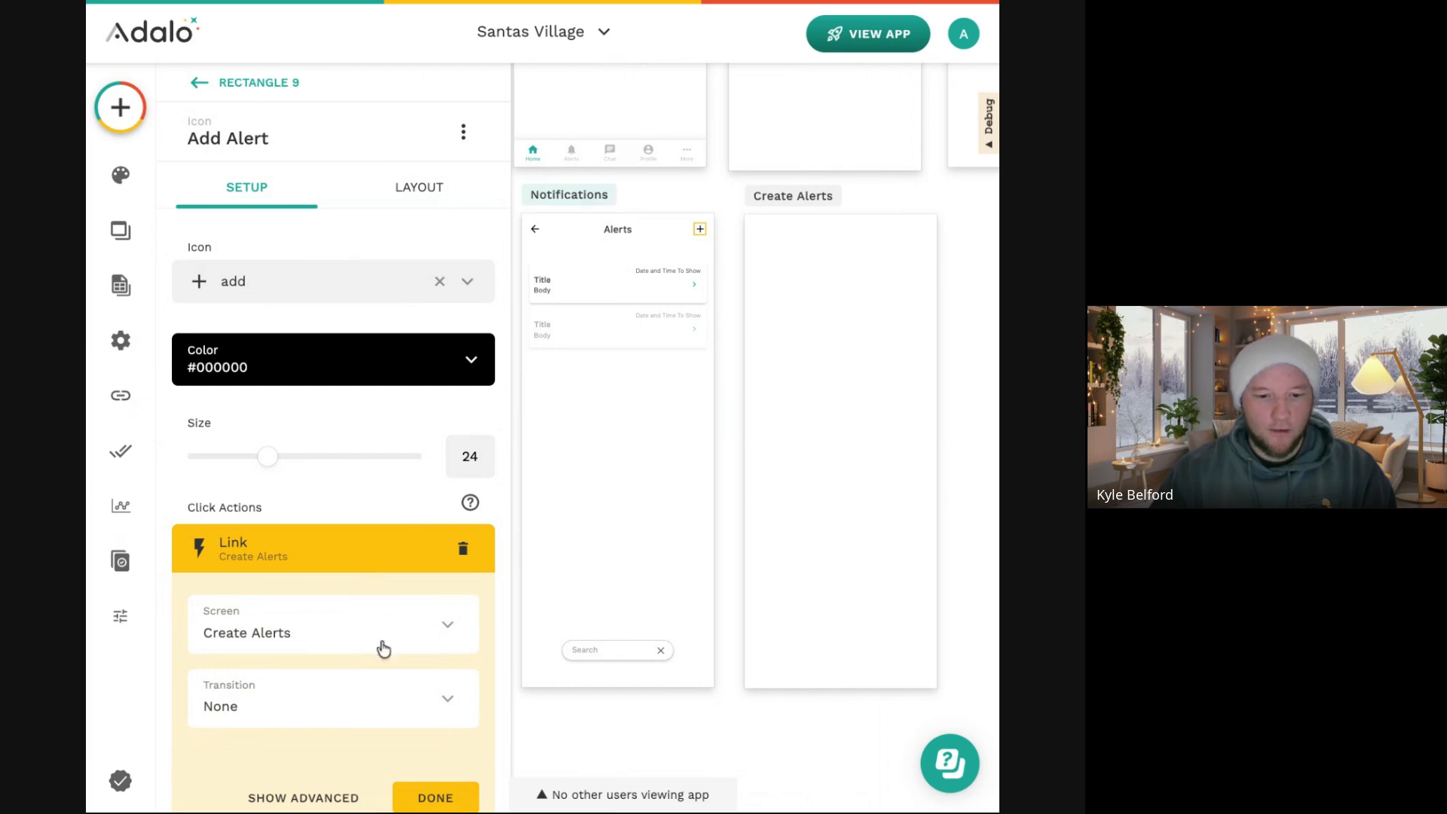
left_click(432, 797)
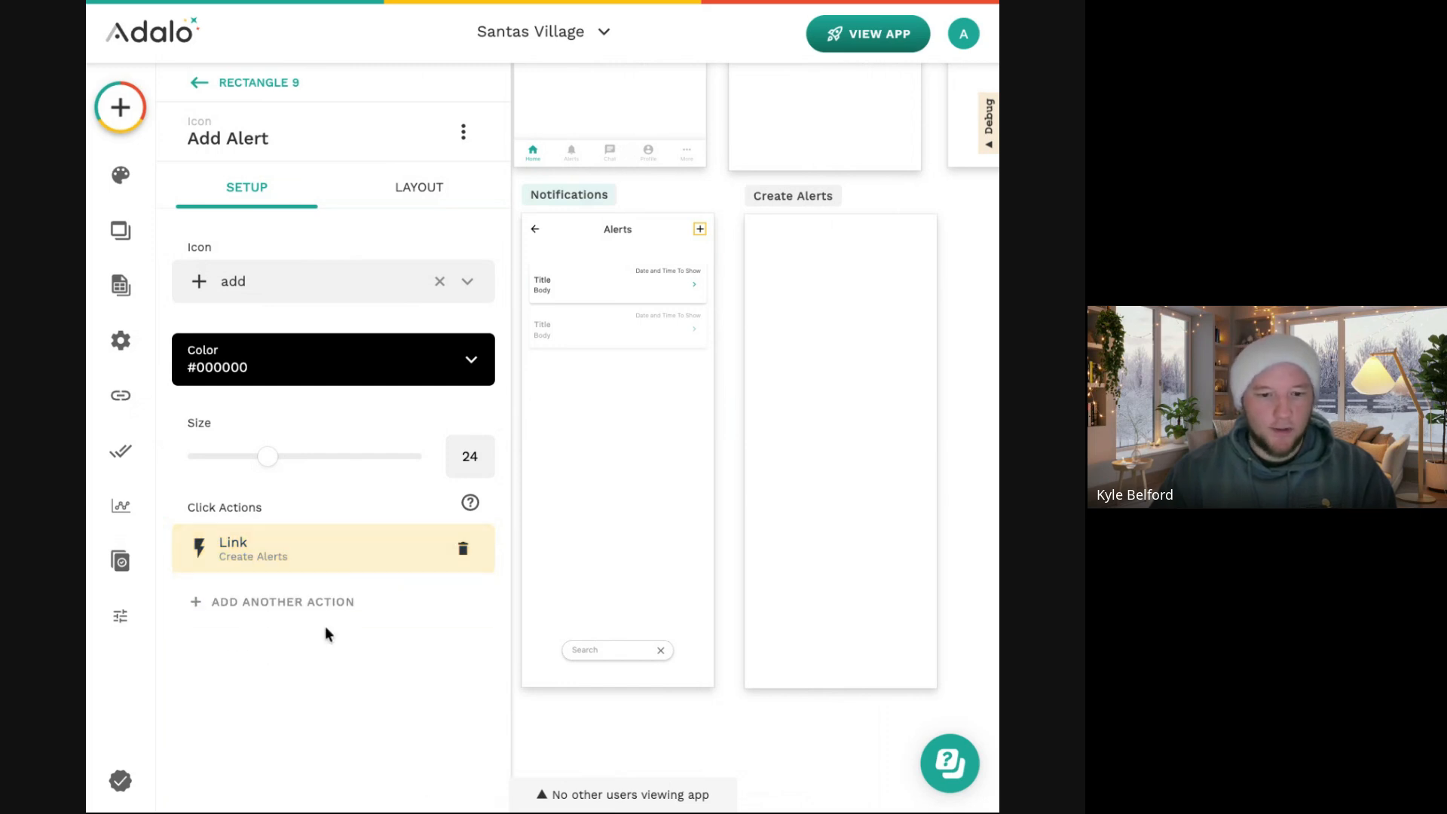
left_click(309, 604)
mouse_move(404, 197)
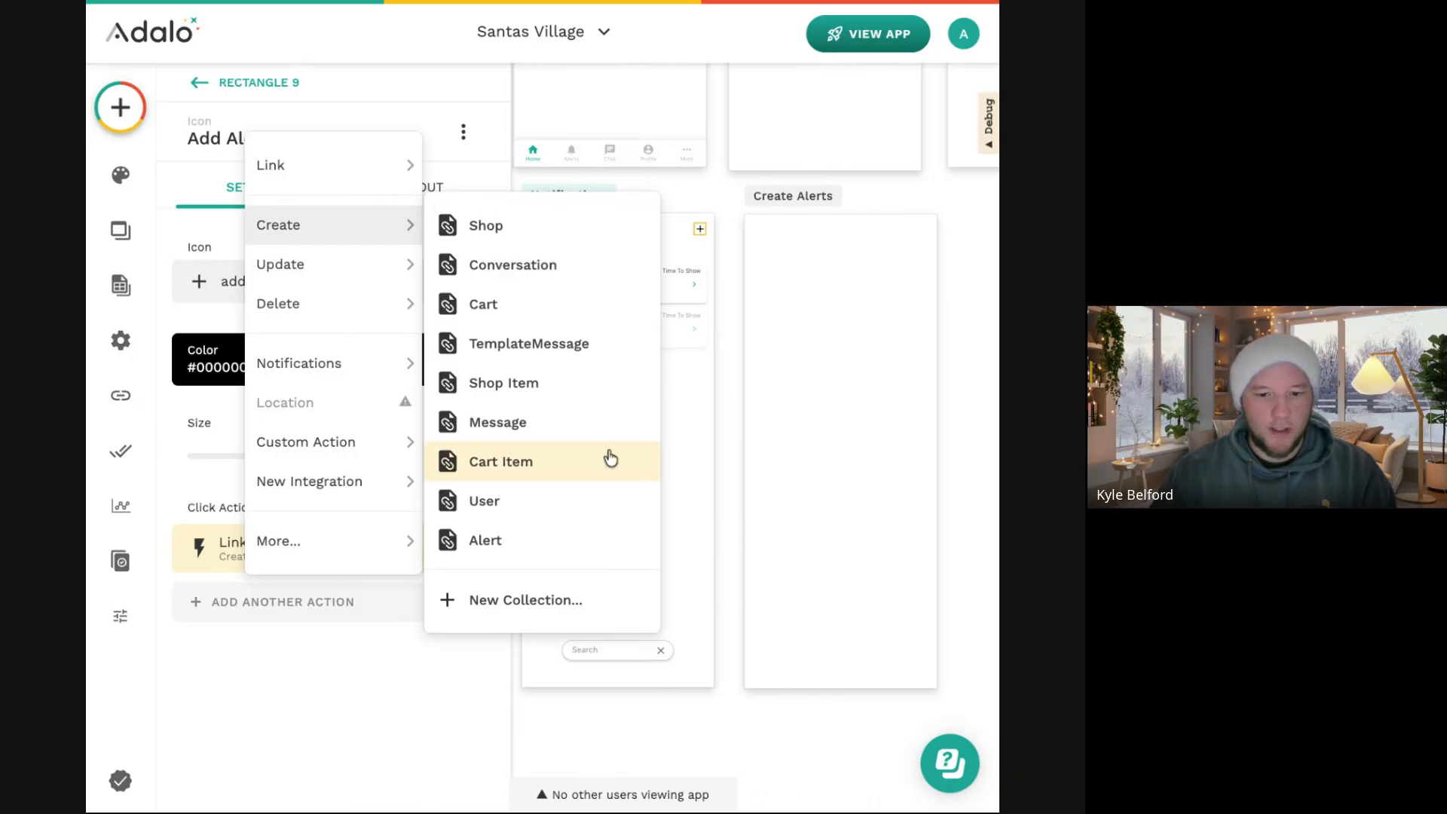
left_click(538, 548)
scroll(354, 488, "down", 6)
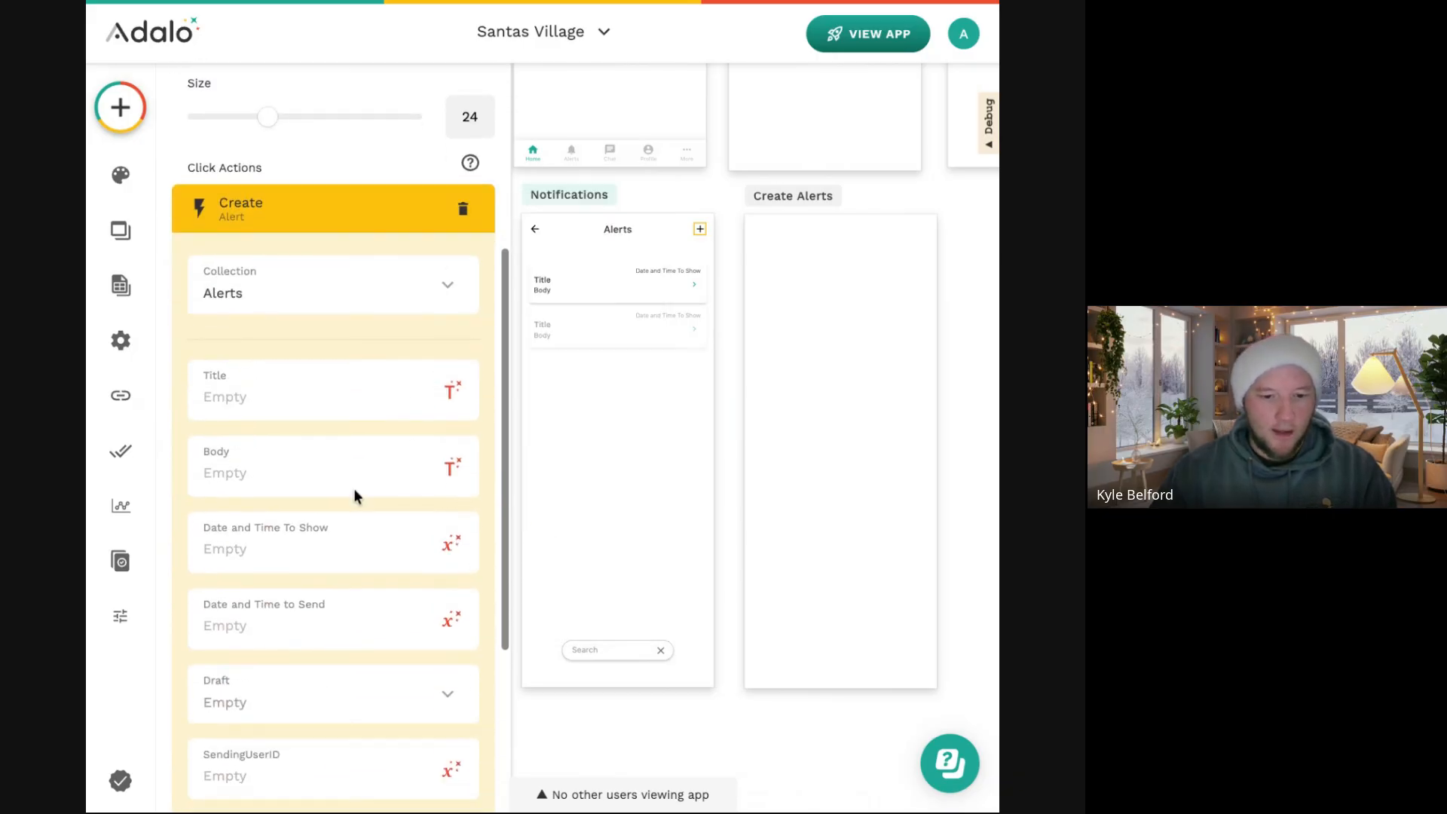
left_click(294, 573)
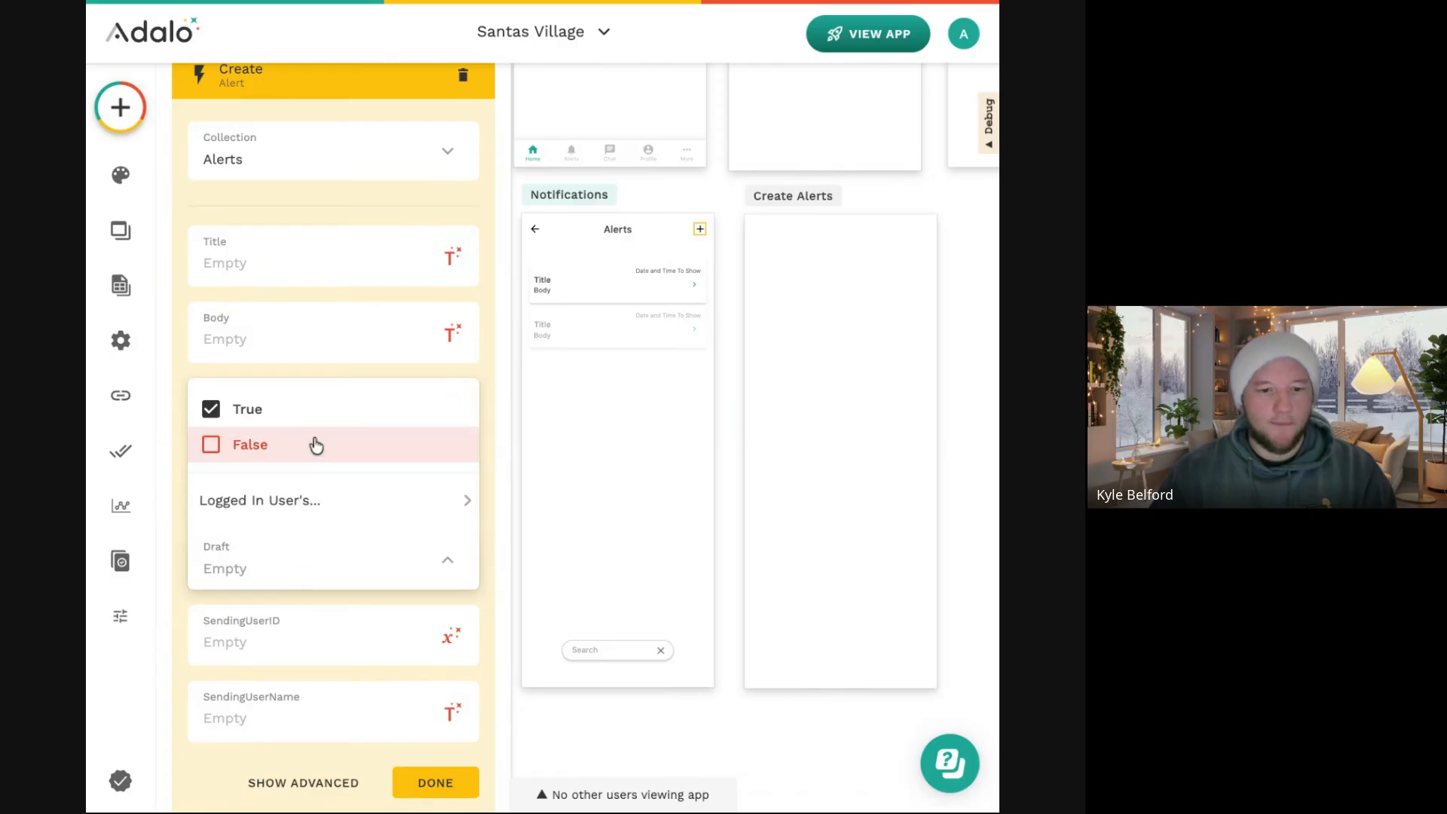
left_click(314, 420)
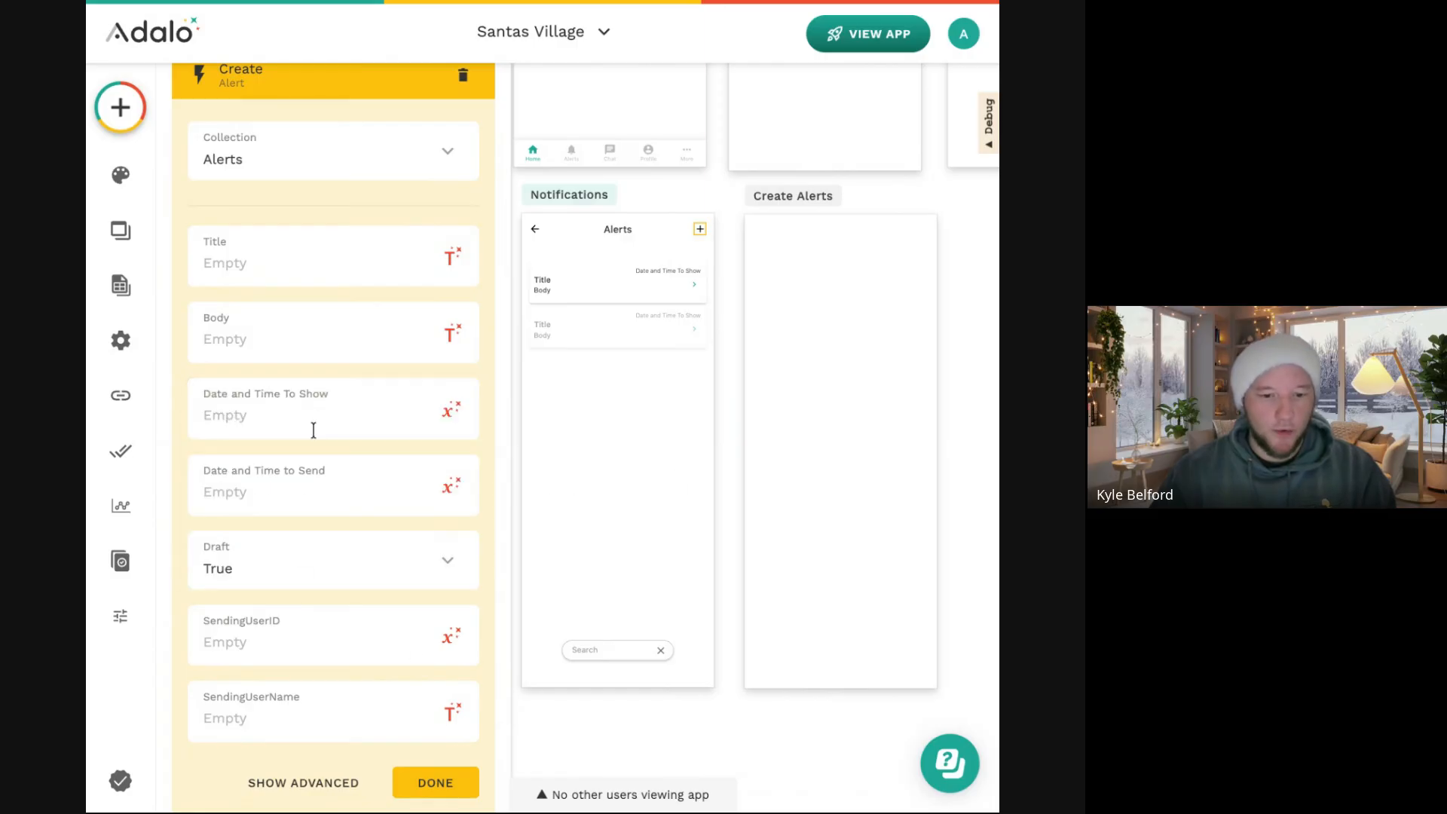
left_click(435, 784)
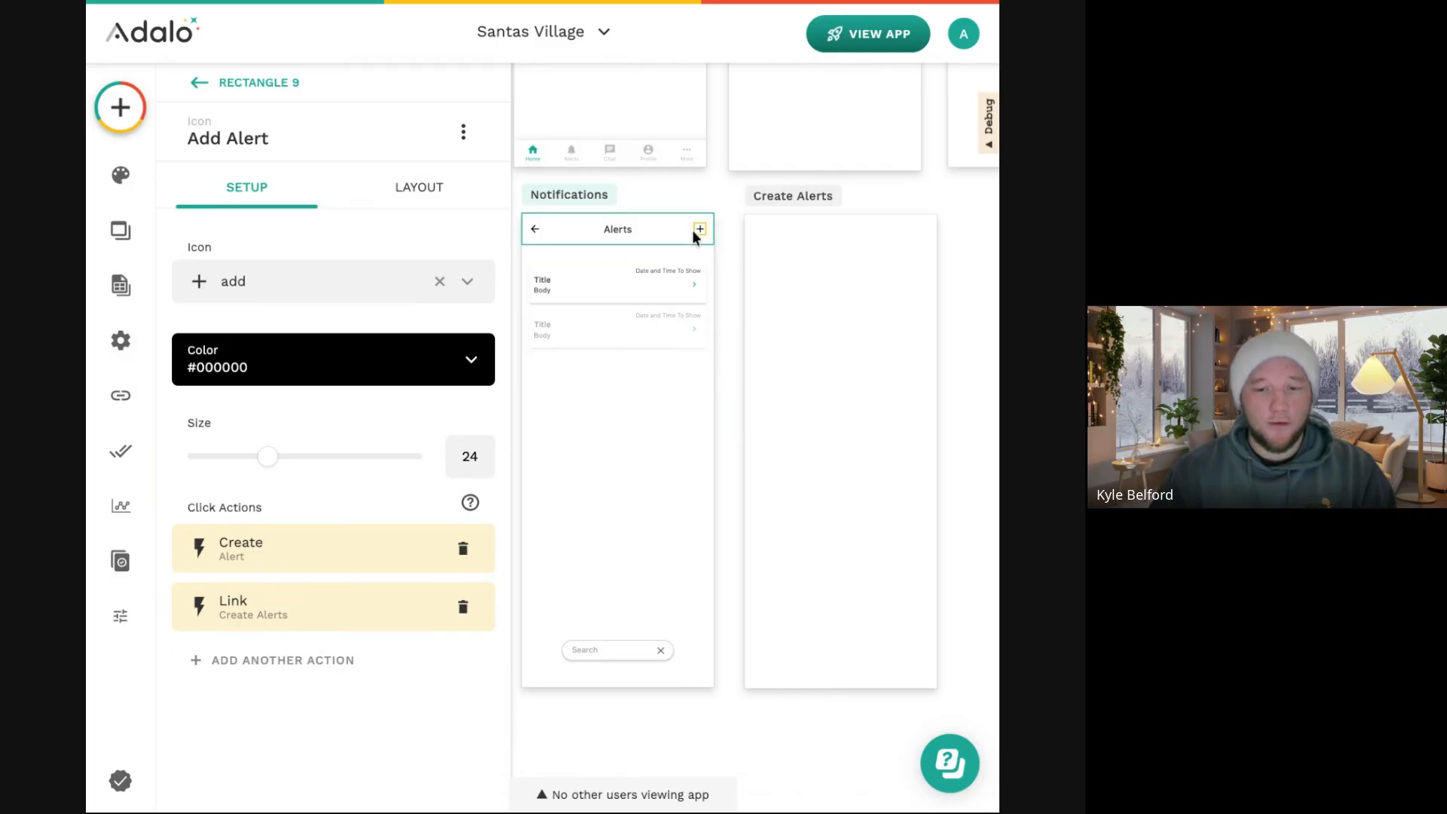
Examine the custom filters applied to the Alerts list on the Notifications screen.
left_click(606, 301)
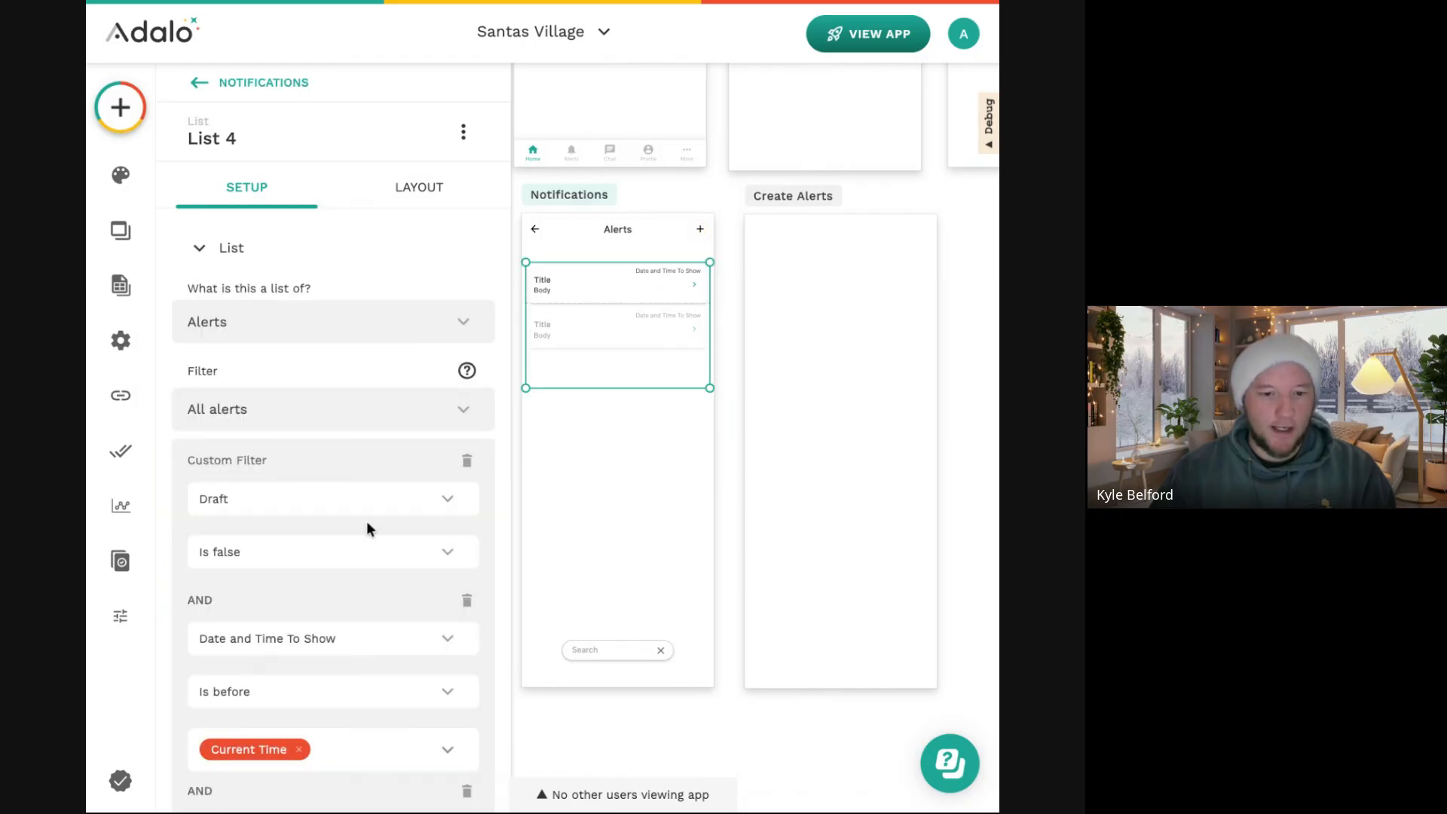
scroll(365, 522, "down", 3)
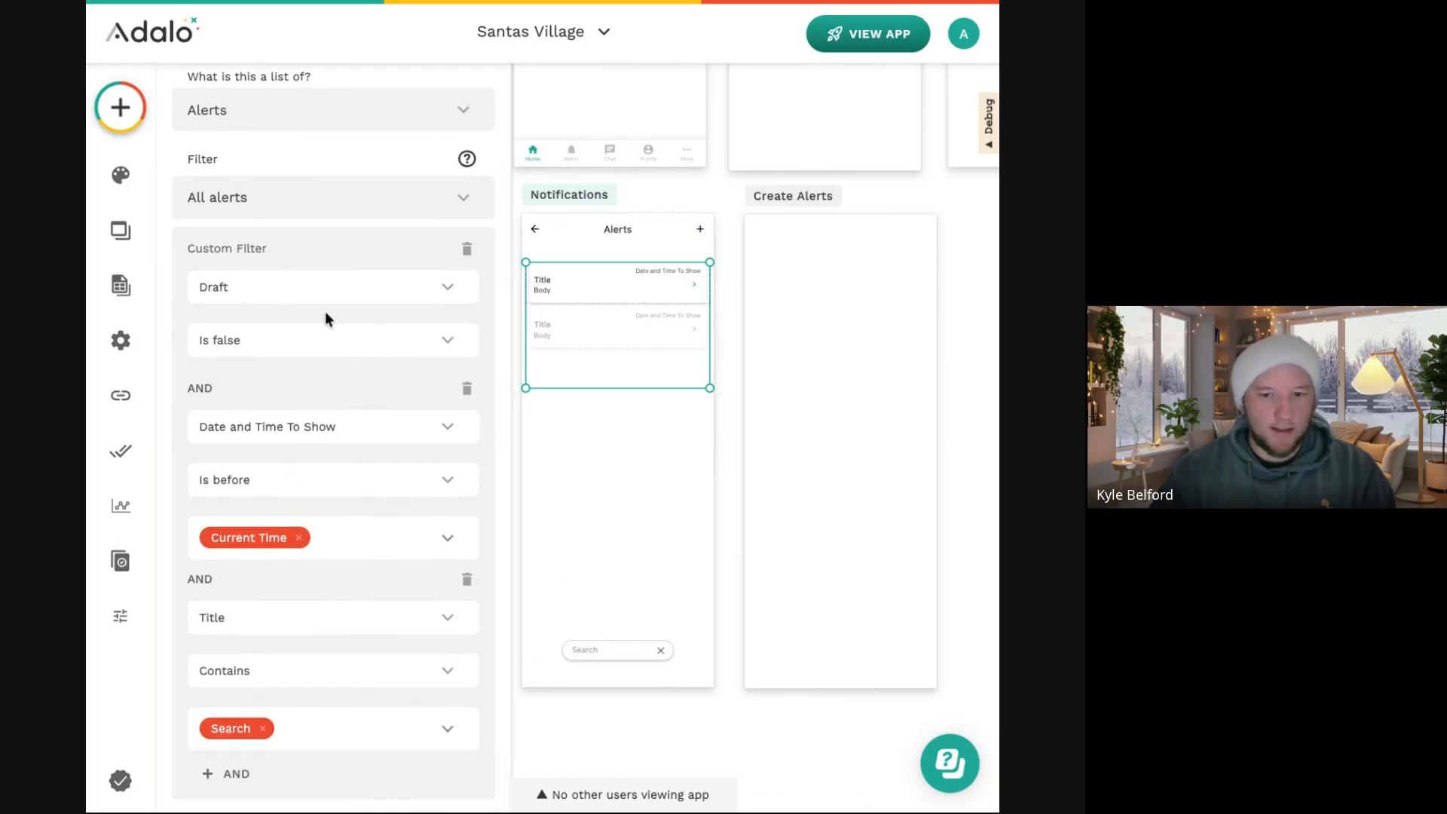
left_click(780, 285)
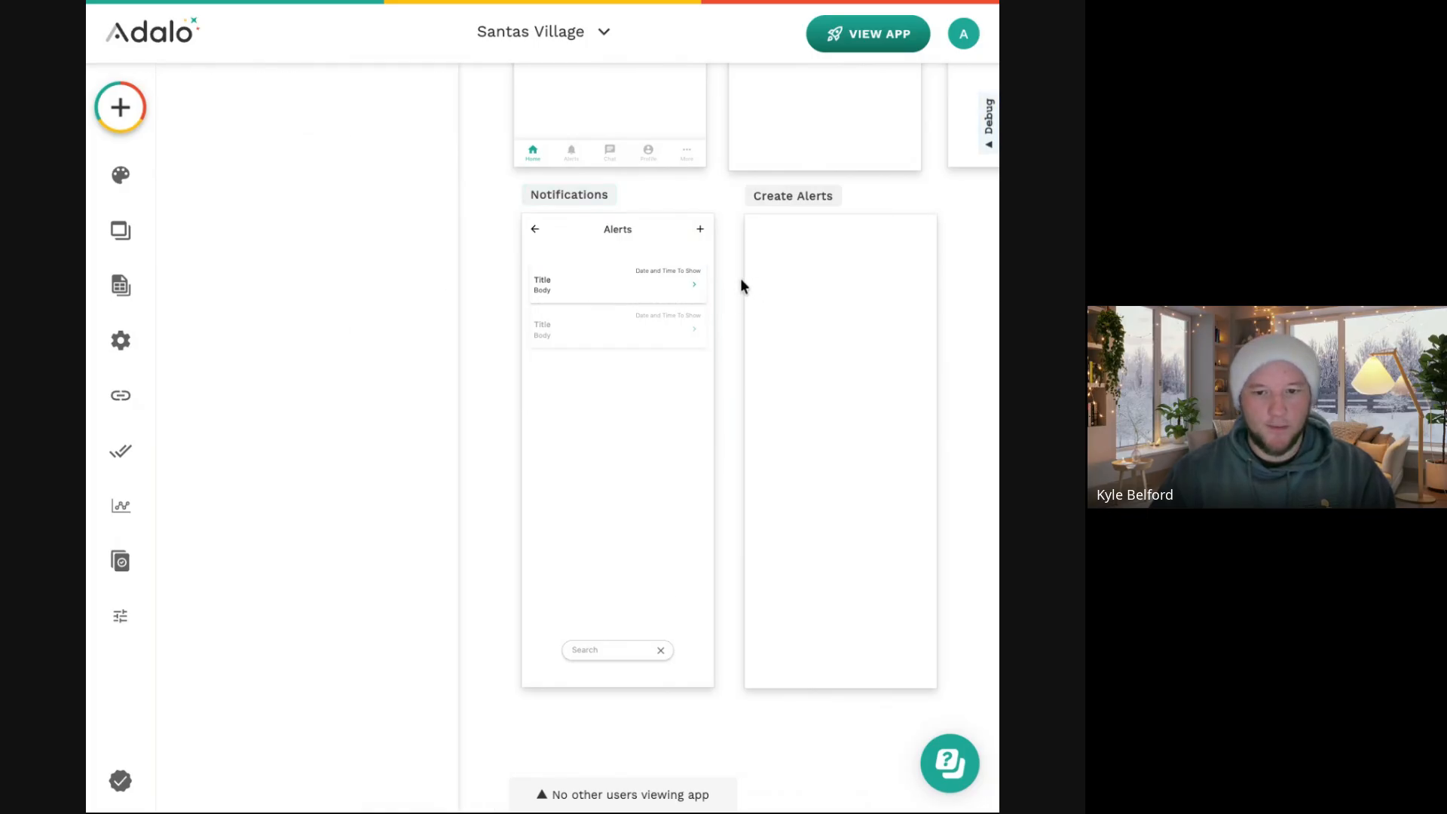
Copy the Alerts header bar from the Notifications screen onto the Create Alerts screen.
left_click(654, 237)
left_click(806, 200)
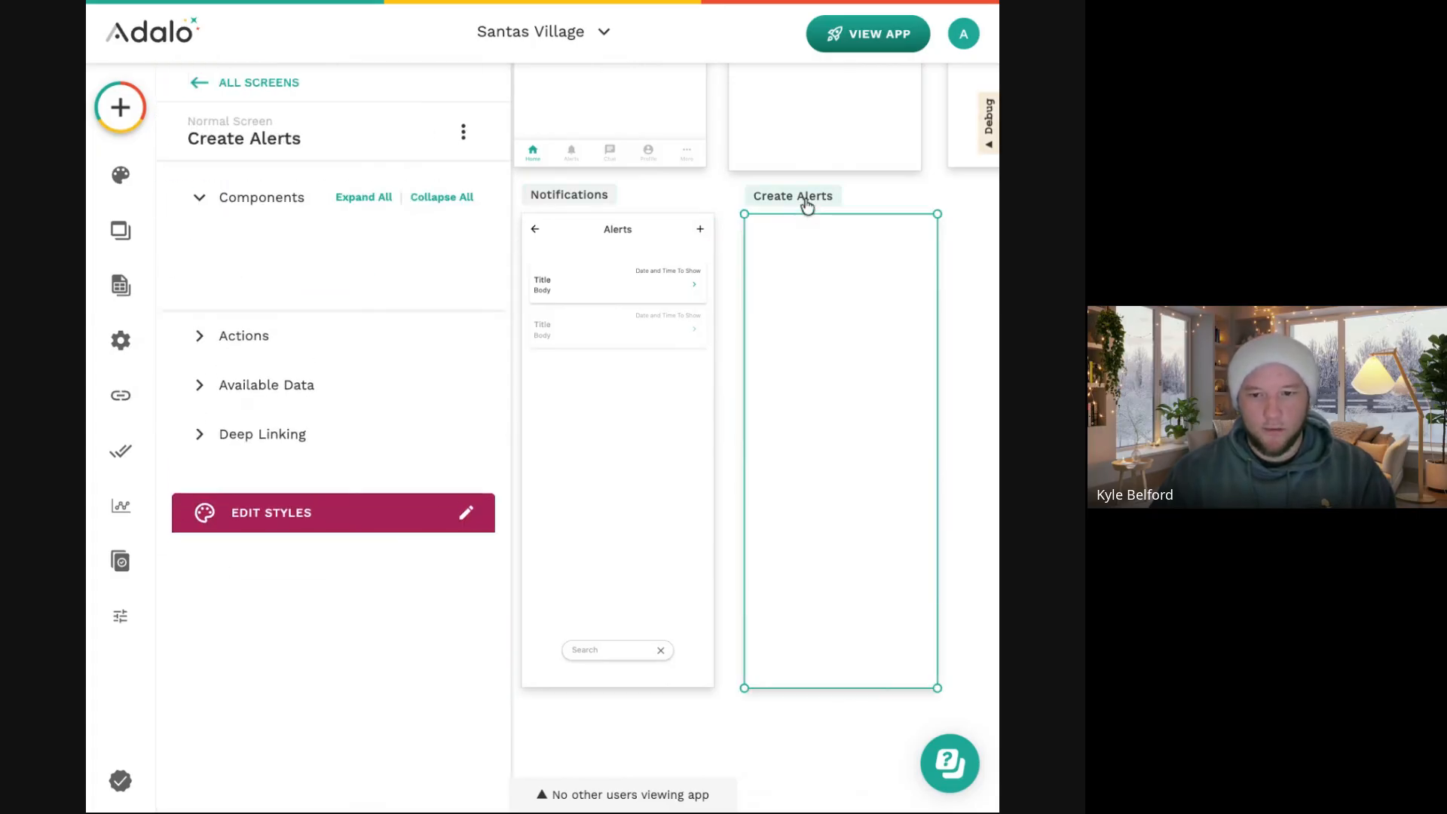
key("ctrl+v")
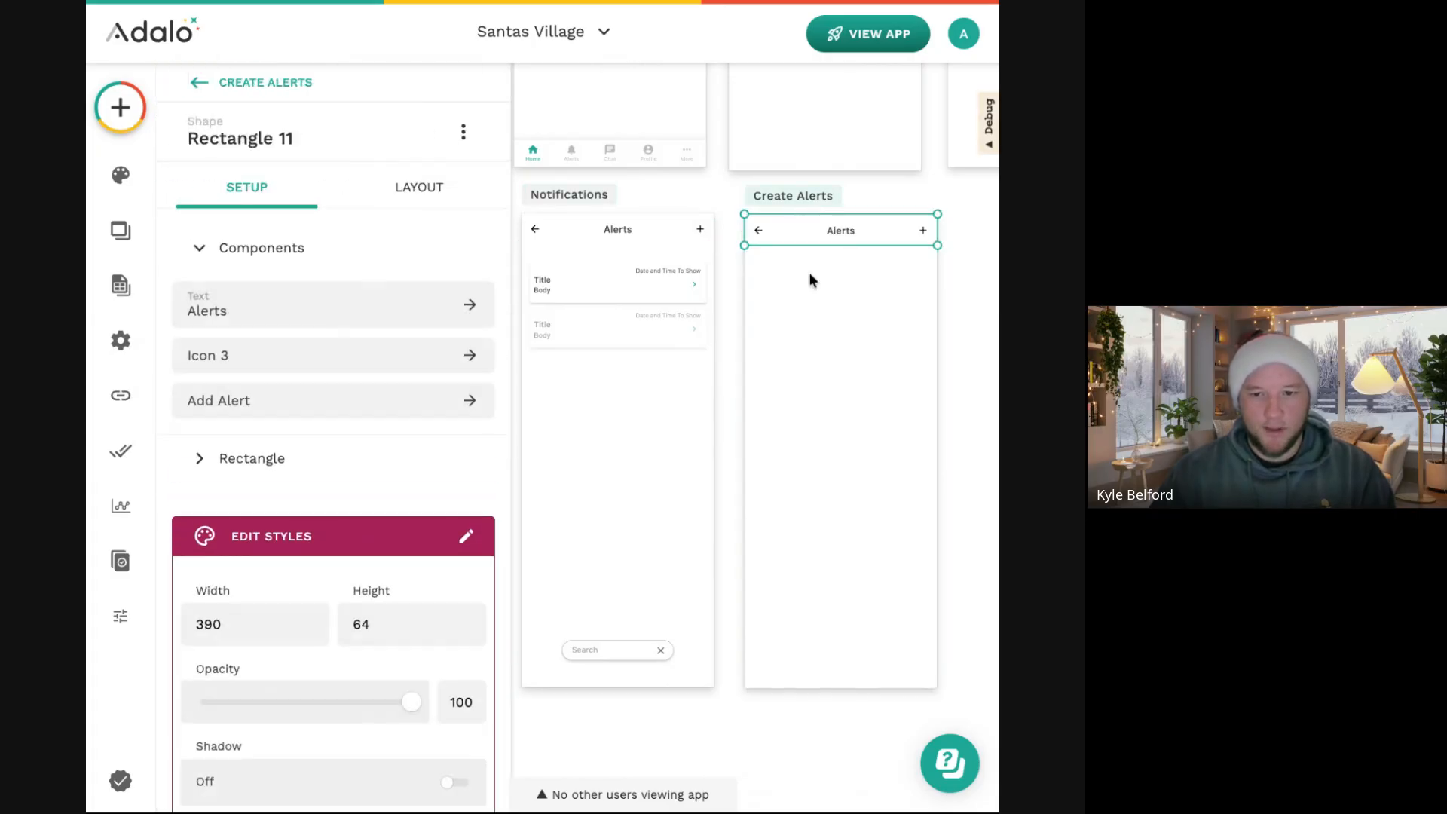
Add a Link action to the back arrow in the Create Alerts screen's header, targeting Back.
left_click(763, 232)
left_click(320, 607)
mouse_move(340, 174)
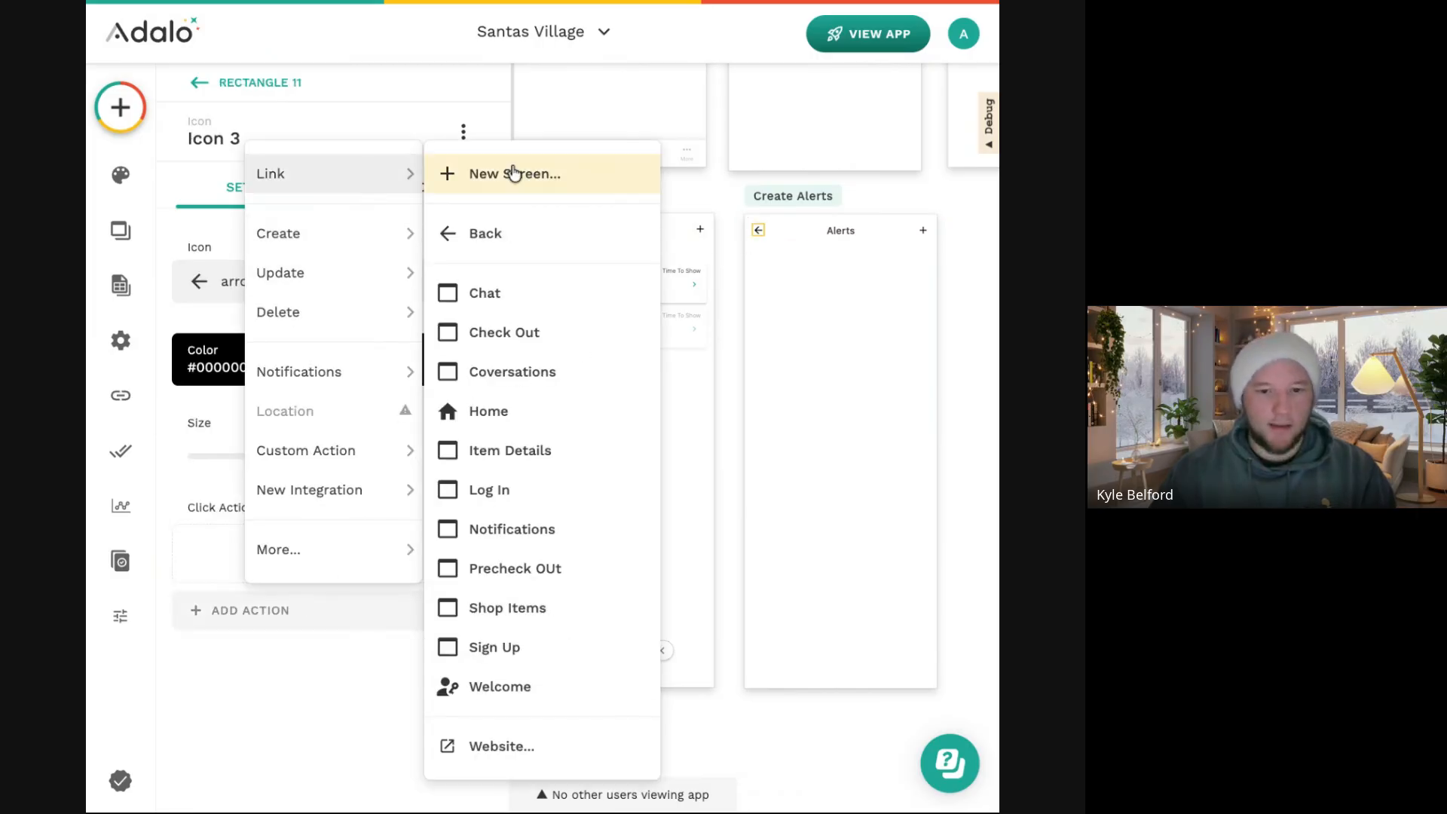
left_click(532, 239)
Add a Link action to the back arrow in the Notifications screen's header, targeting Back.
left_click(531, 226)
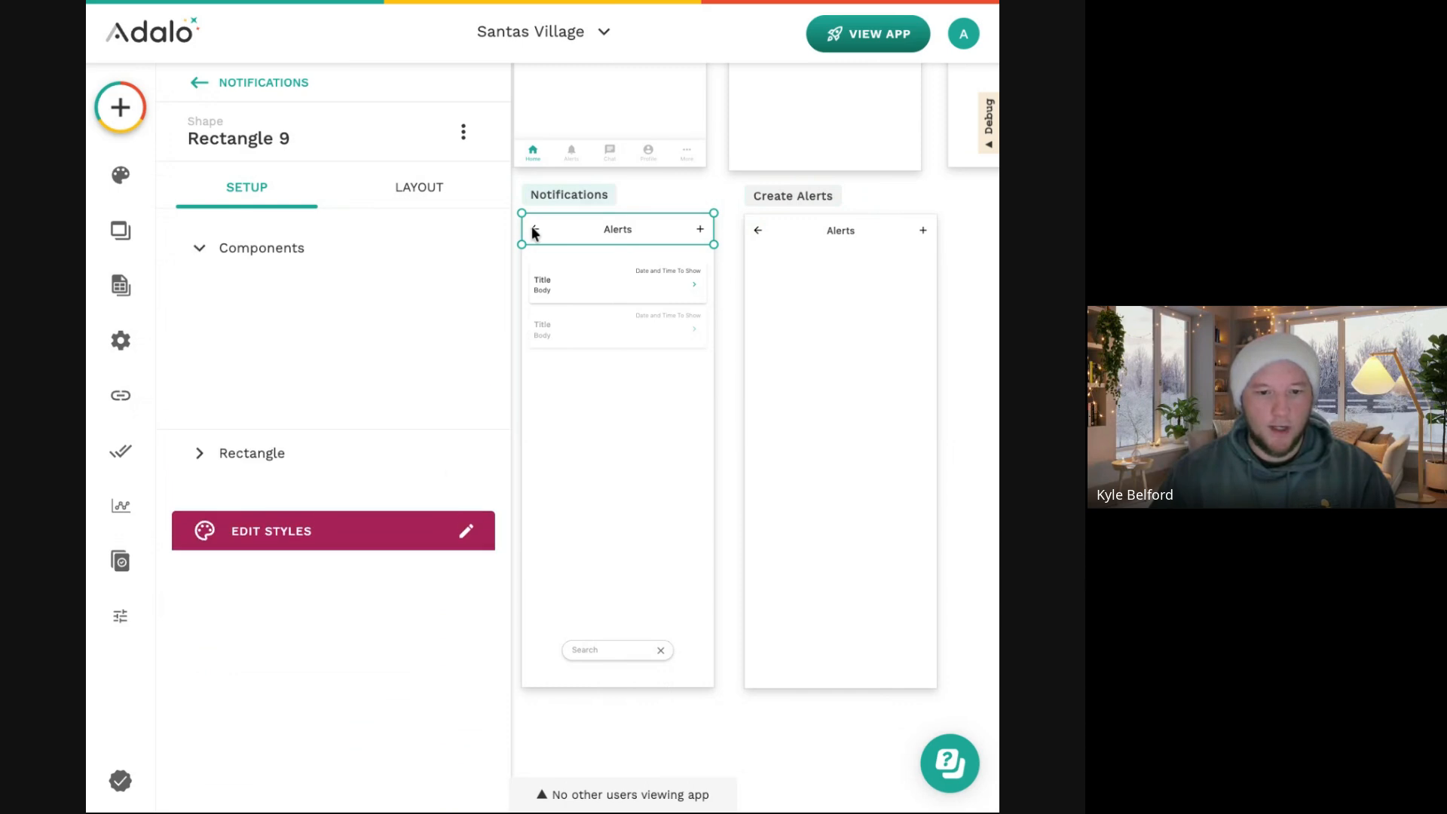
left_click(532, 226)
left_click(226, 608)
mouse_move(339, 173)
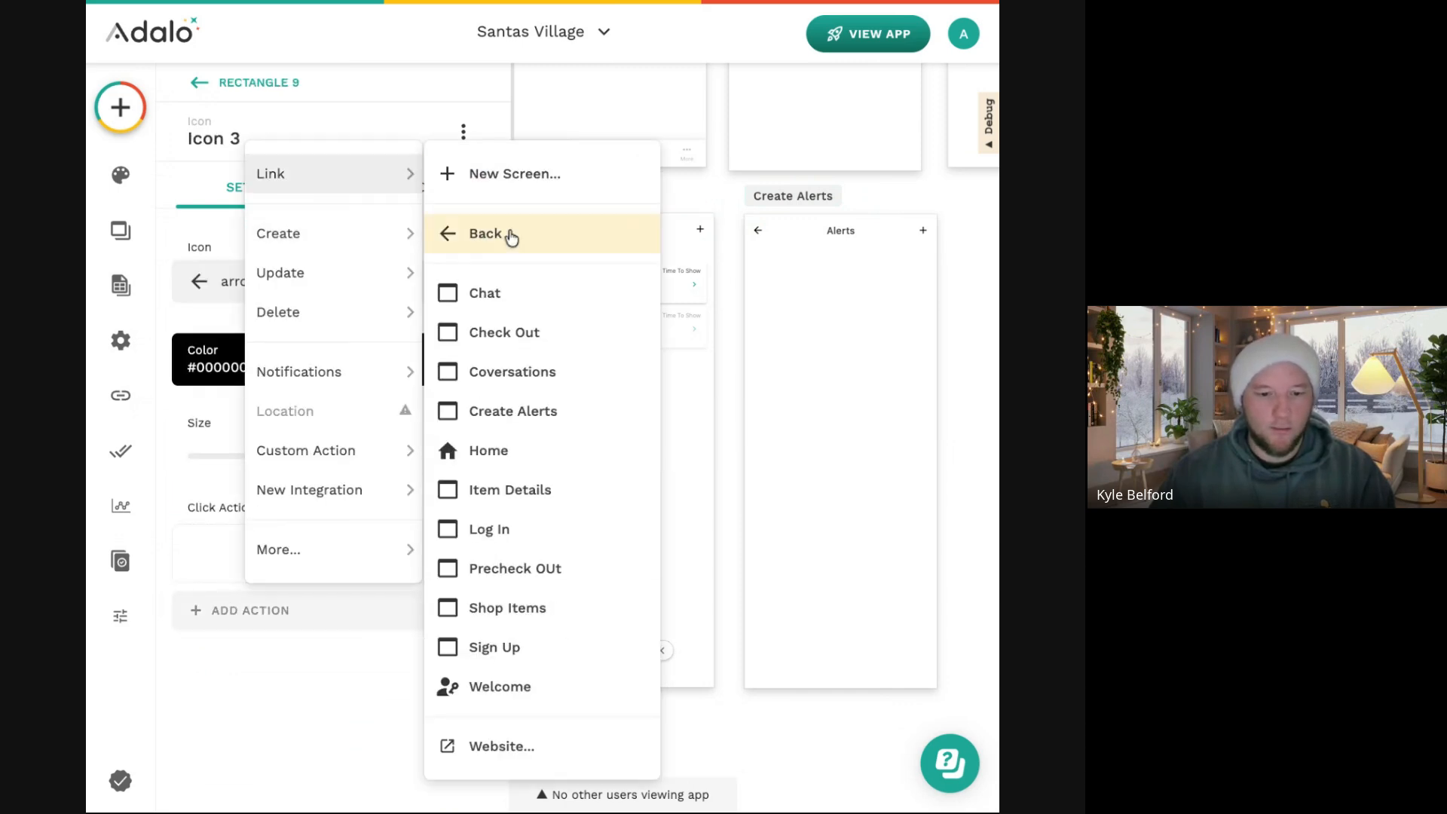
left_click(508, 232)
Add a Delete Current Alert action to the Create Alerts back arrow alongside its Back link.
left_click(757, 227)
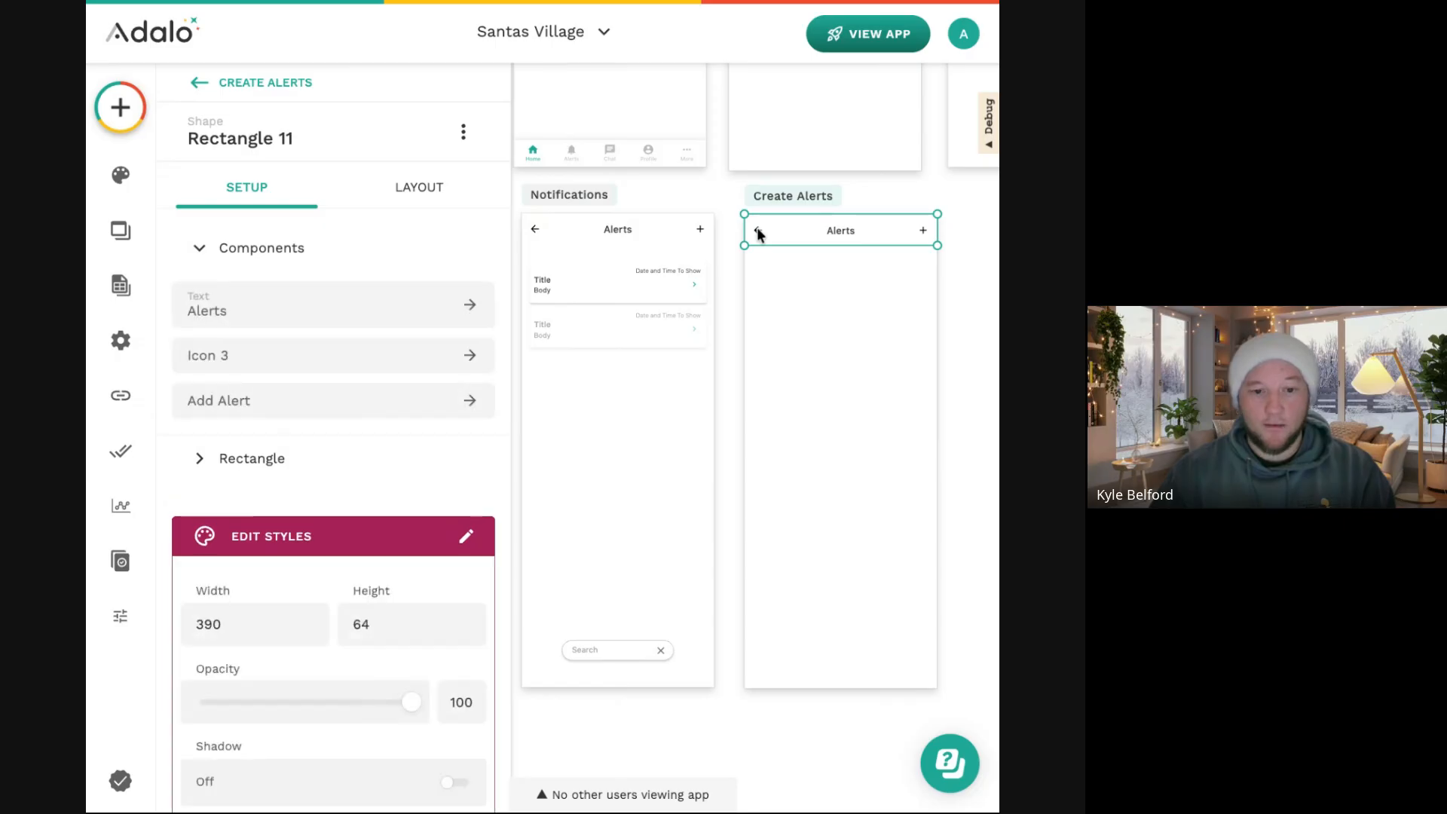
left_click(757, 229)
left_click(267, 588)
mouse_move(368, 306)
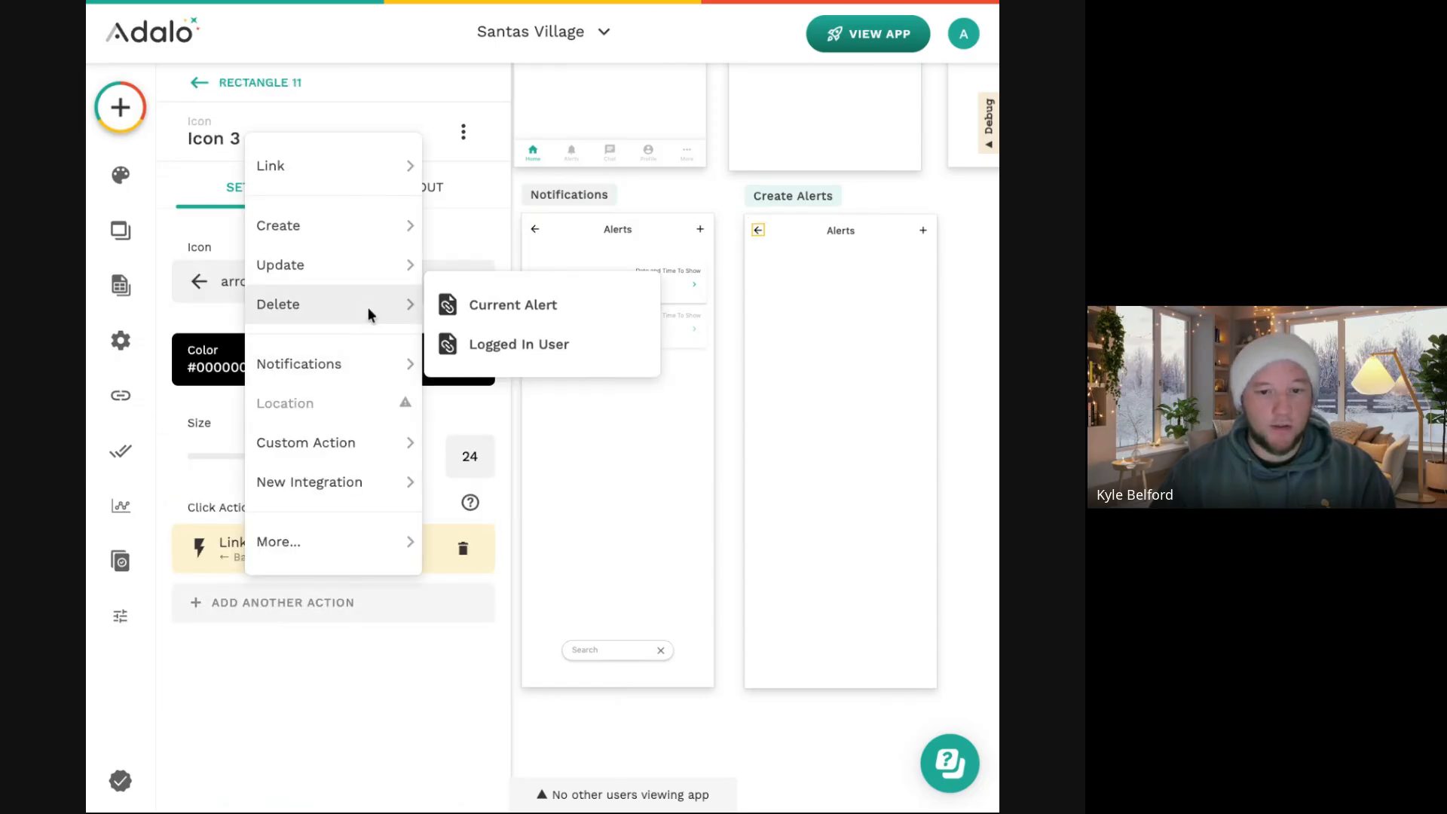
left_click(480, 305)
left_click(376, 562)
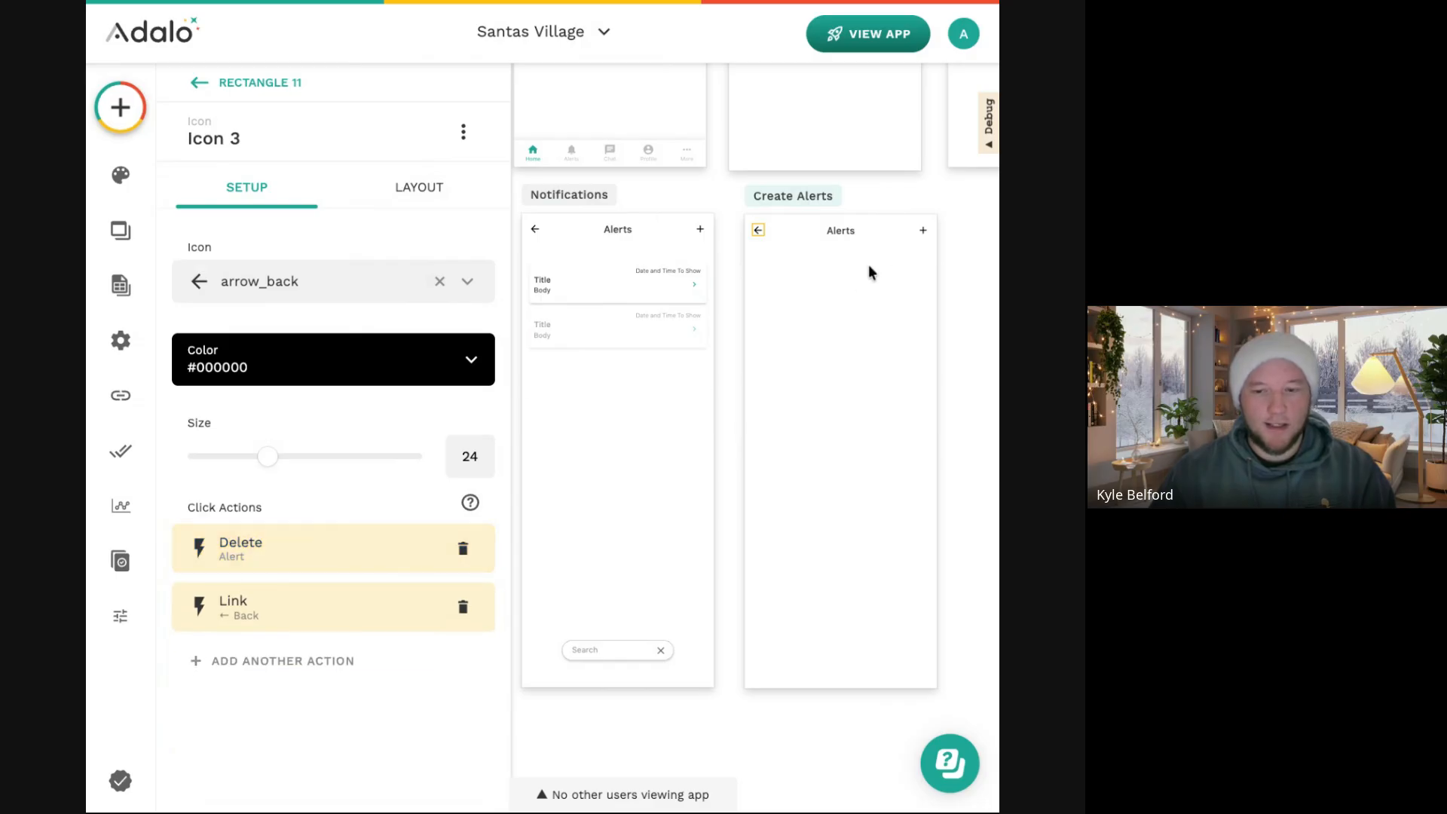
Delete the Add Alert icon from the header on the Create Alerts screen.
left_click(924, 230)
key("Delete")
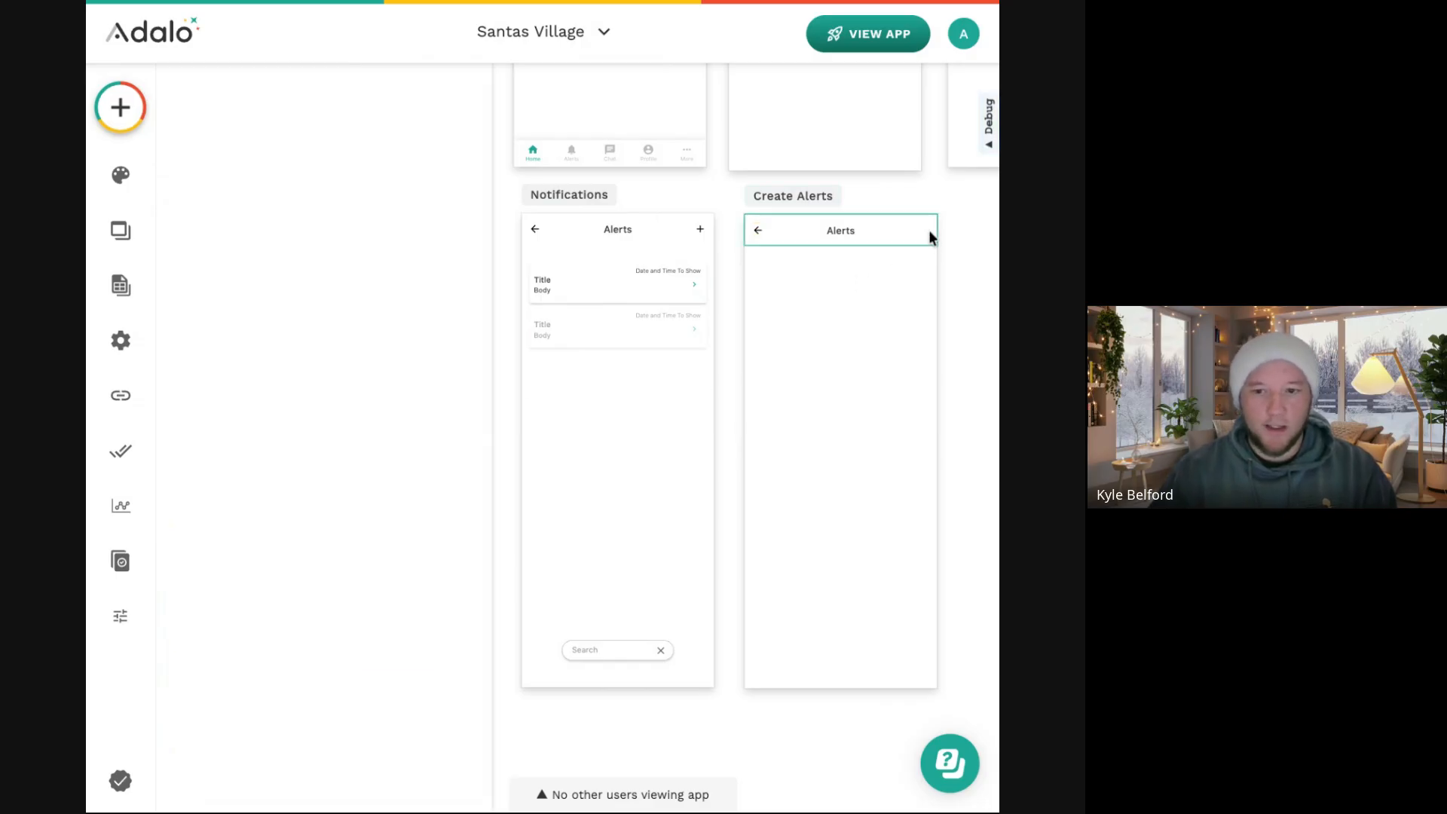
scroll(742, 239, "right", 3)
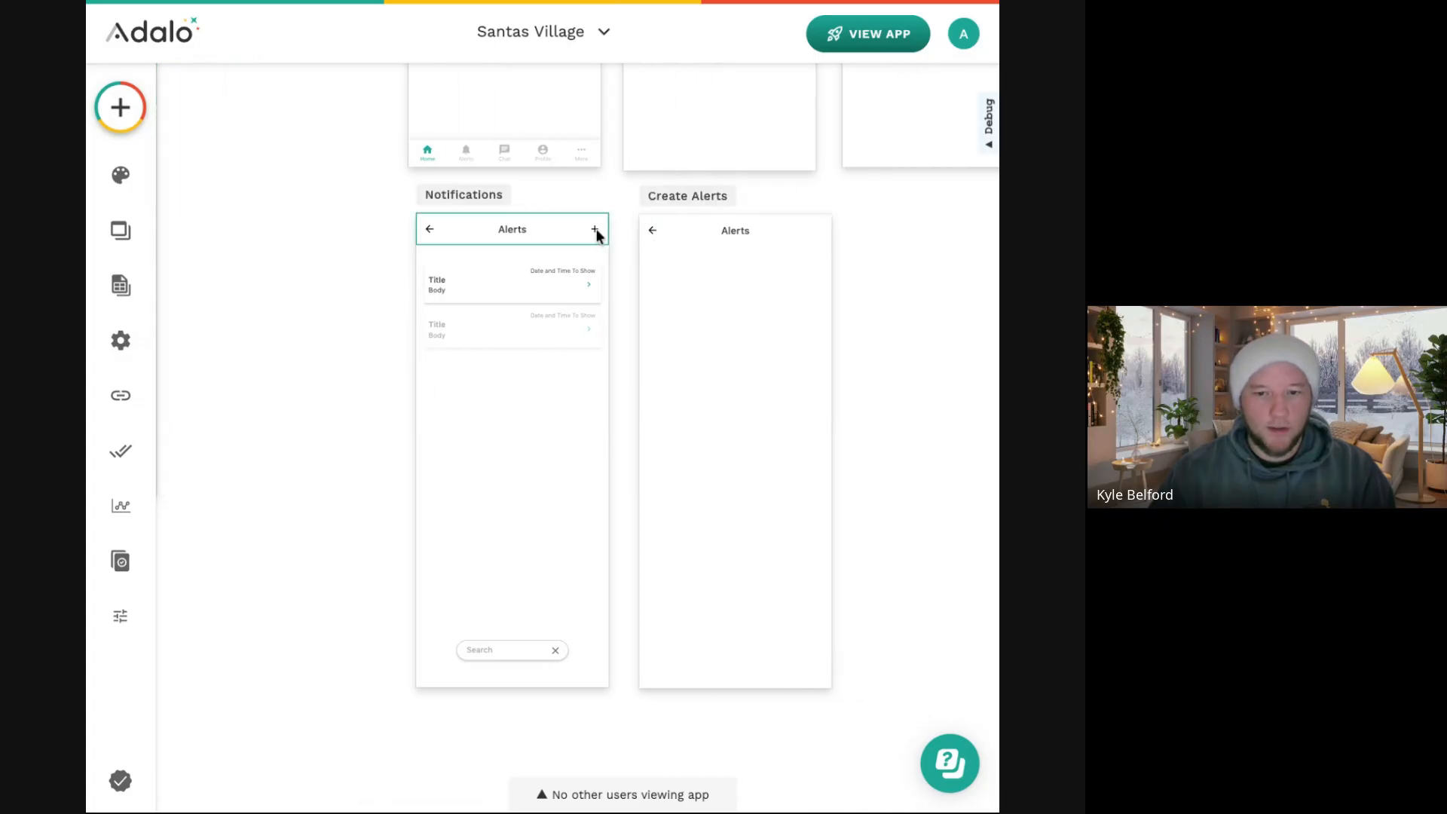
Change the header text on the Create Alerts screen to "Create Alerts".
left_click(737, 232)
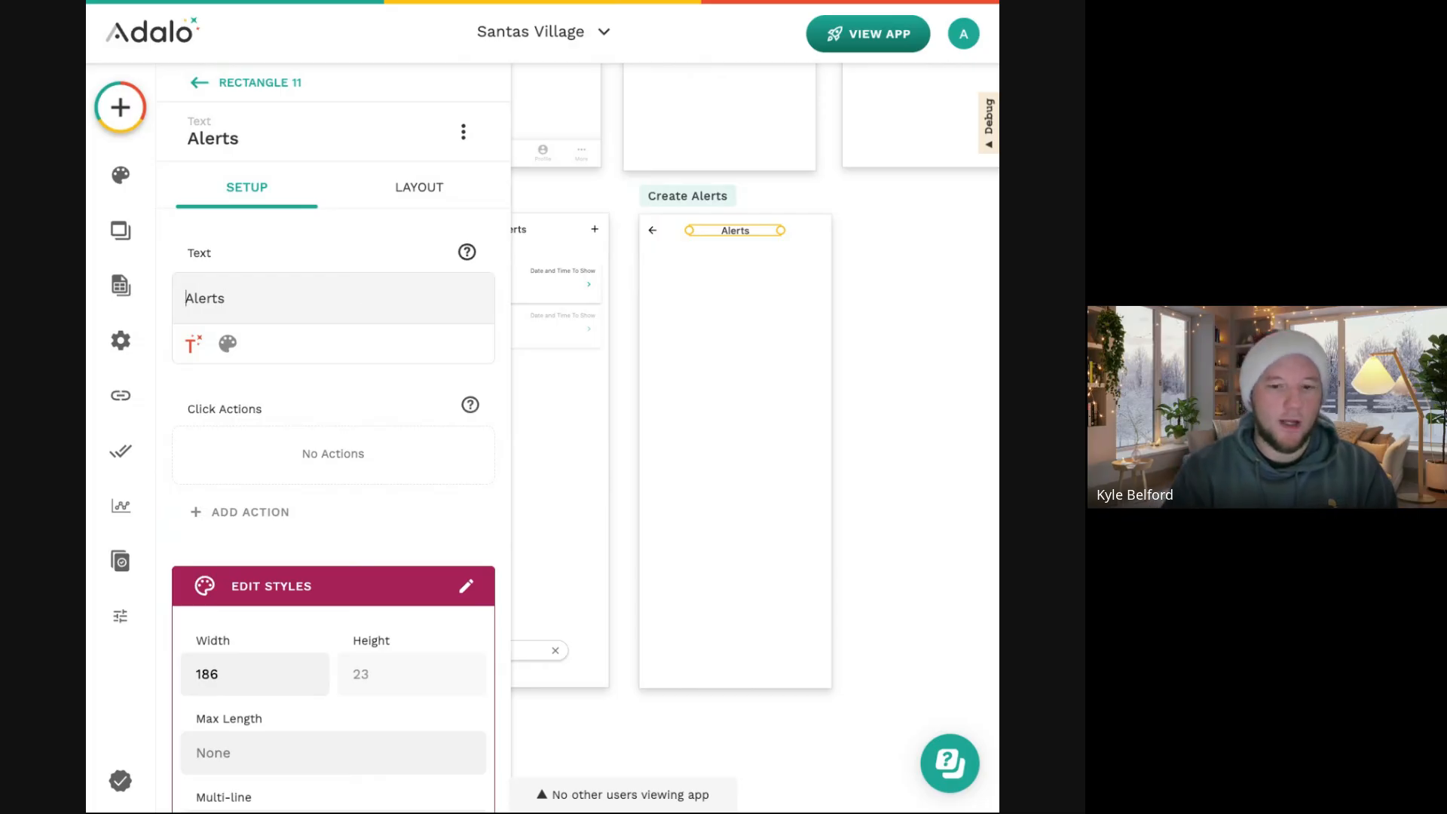
type("Create")
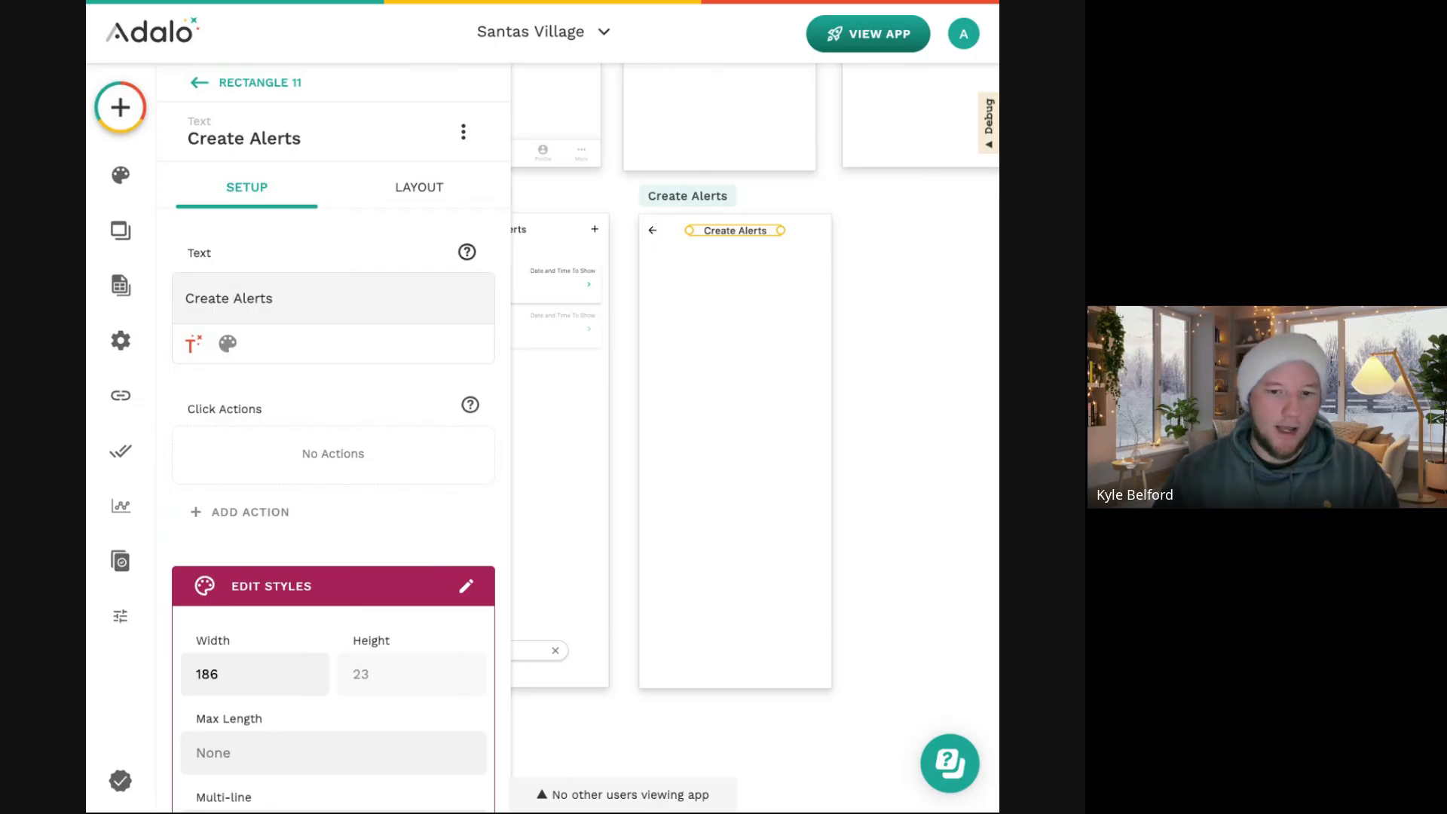
left_click(771, 291)
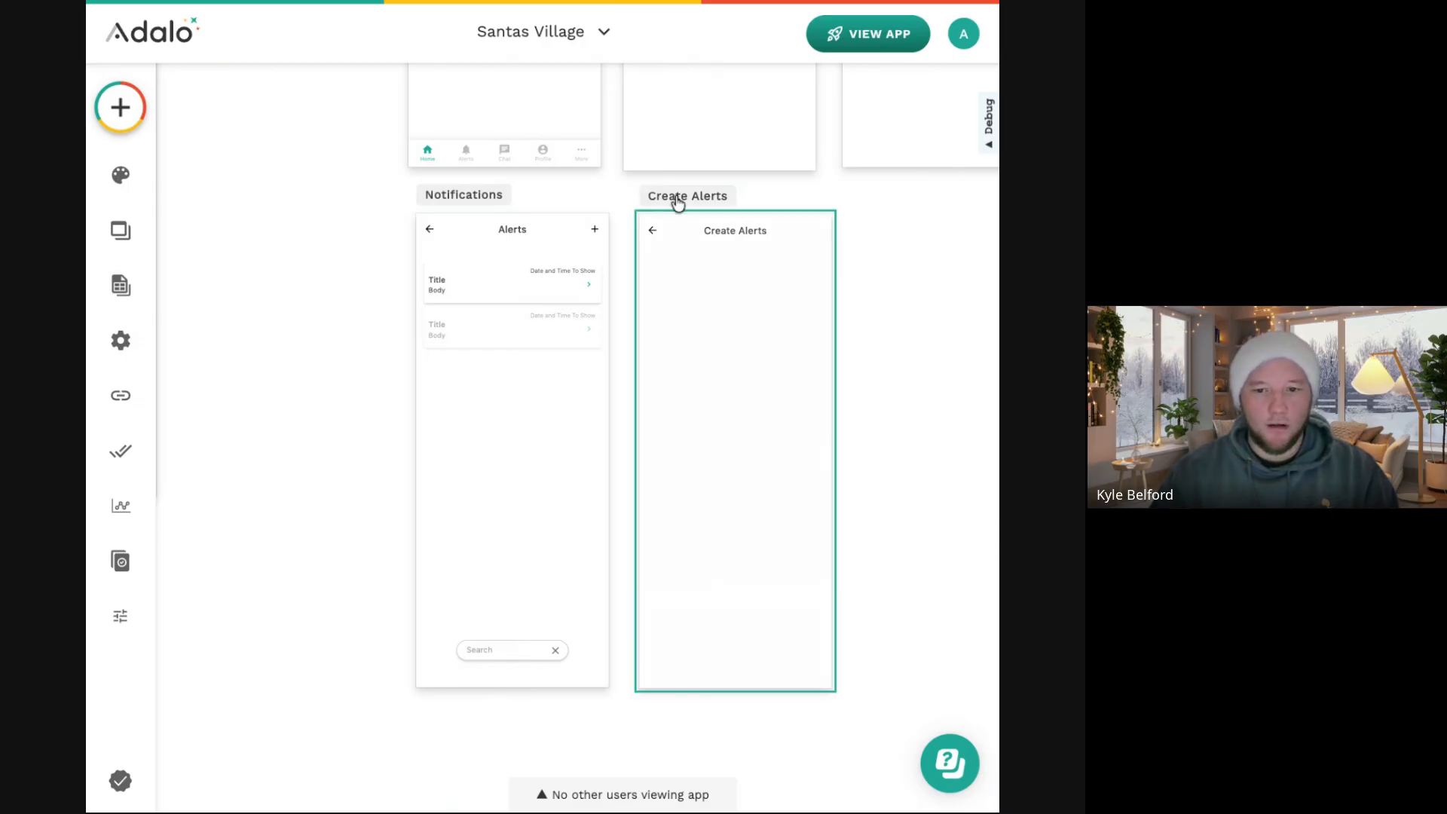
Check which data is available on the Create Alerts screen.
scroll(740, 273, "up", 2)
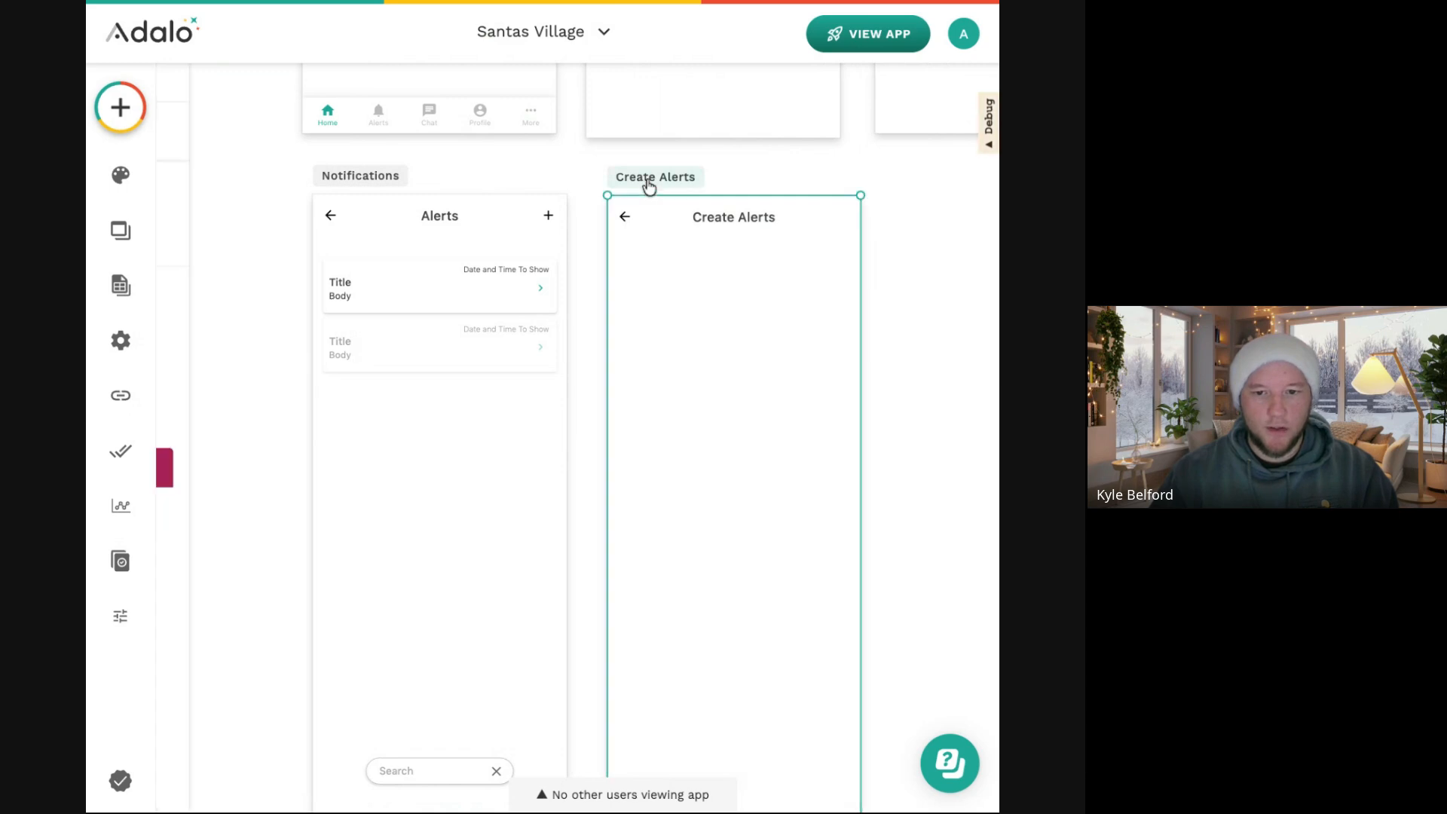
left_click(650, 177)
left_click(317, 441)
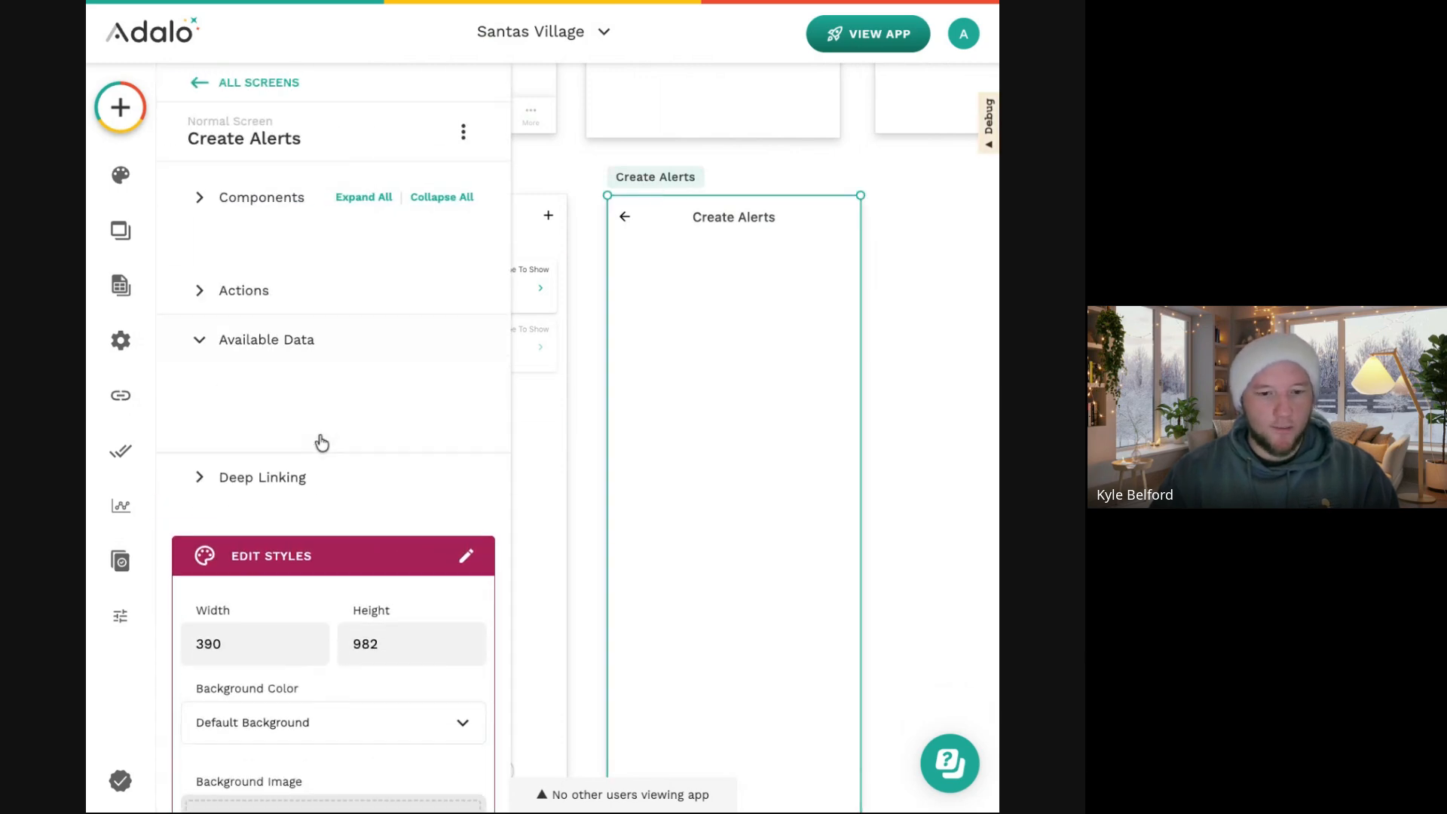
left_click(604, 306)
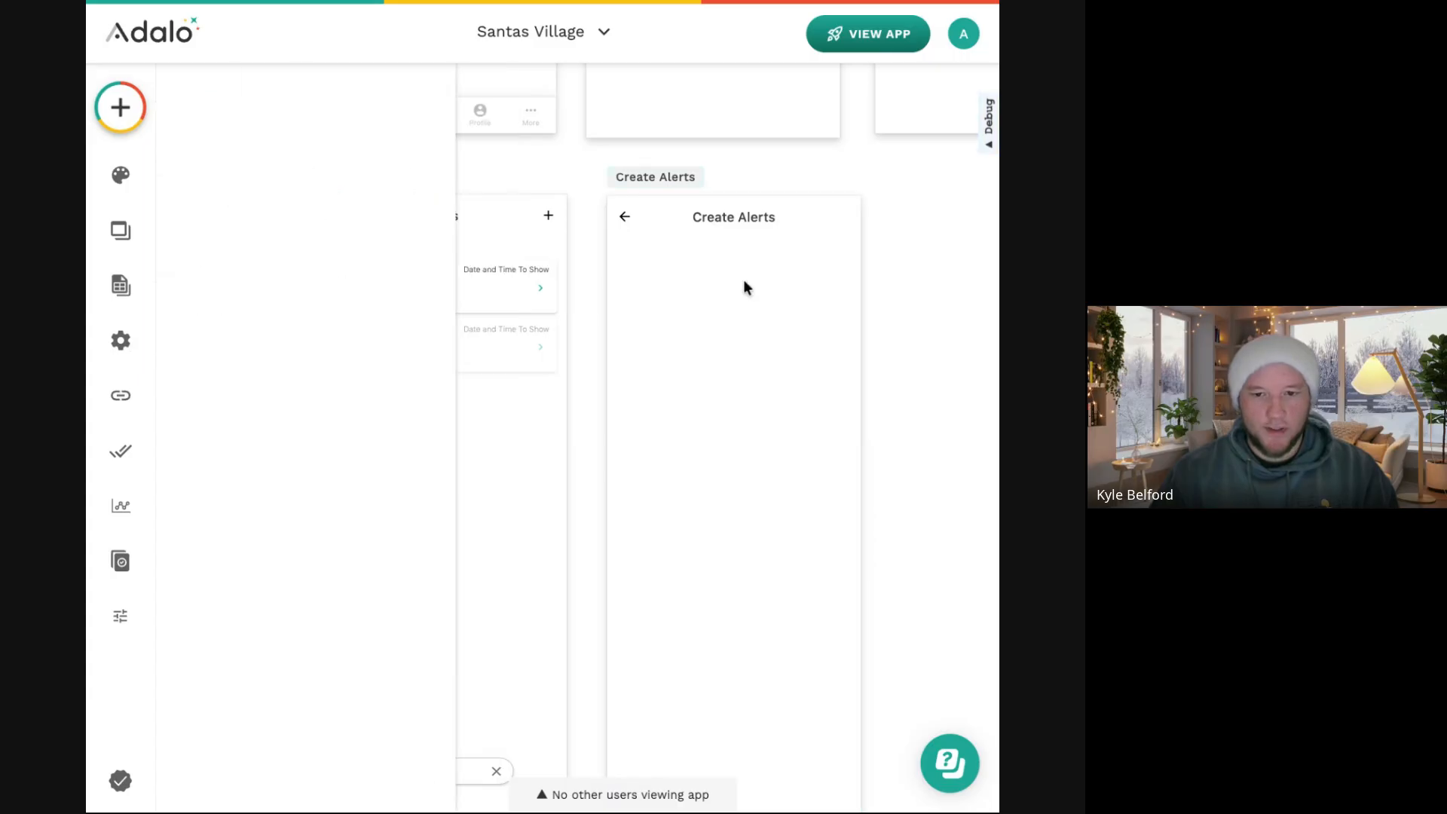
Try a form on the Create Alerts screen below the header, using the Alerts collection and set to Update Current Alert.
left_click(131, 120)
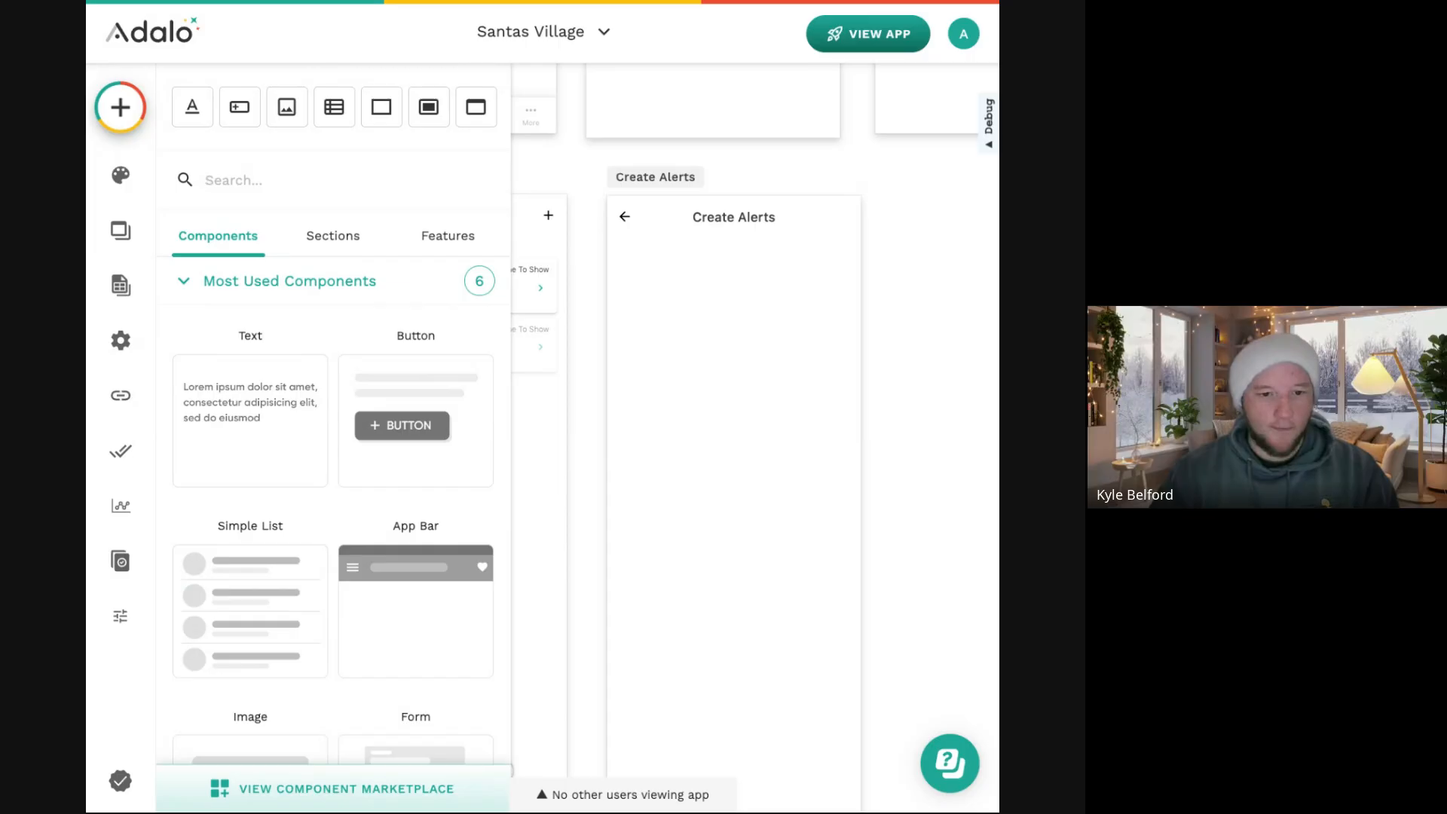
scroll(316, 315, "down", 8)
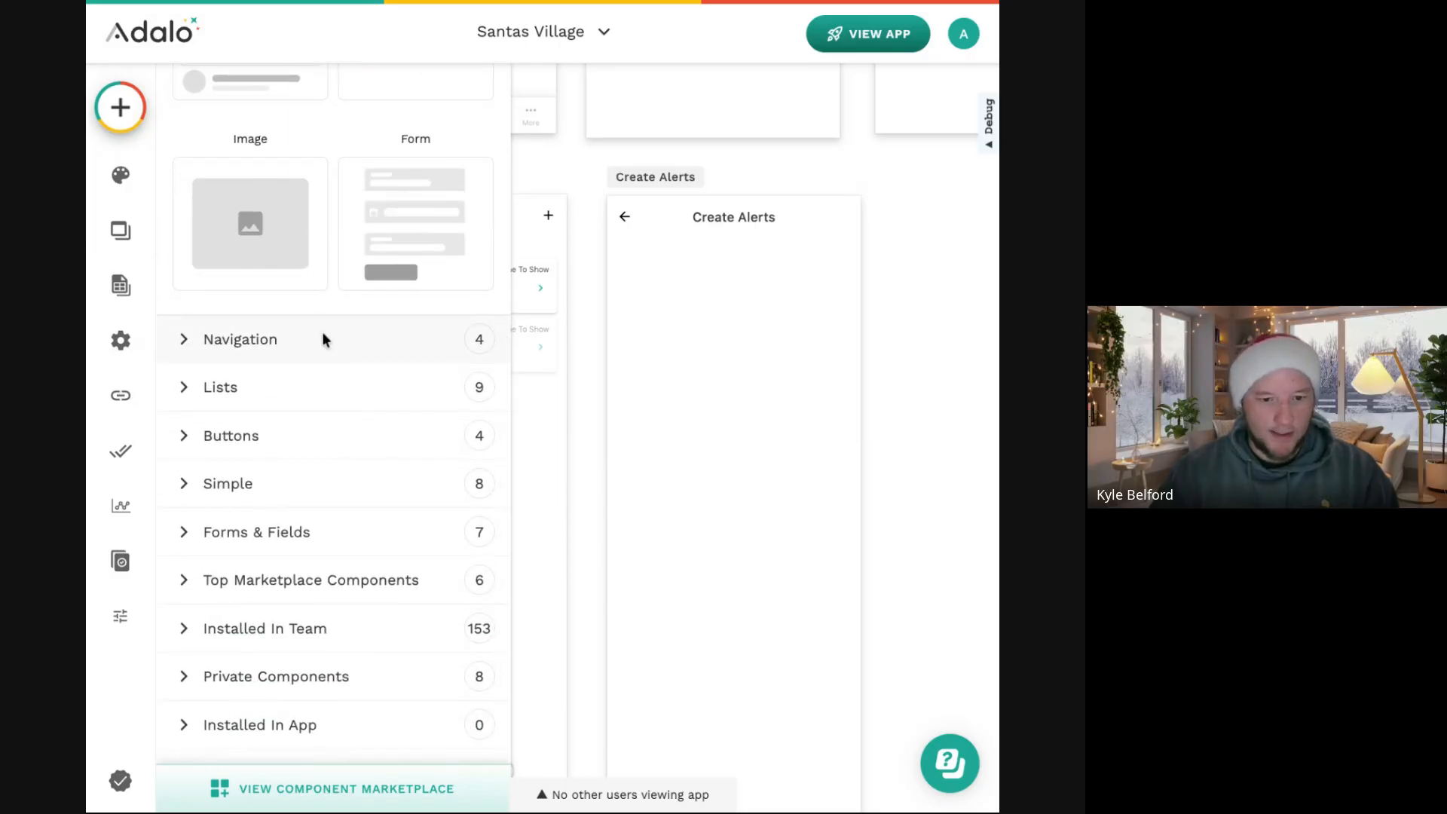
left_click(343, 536)
scroll(324, 513, "down", 3)
left_click_drag(310, 491, 754, 358)
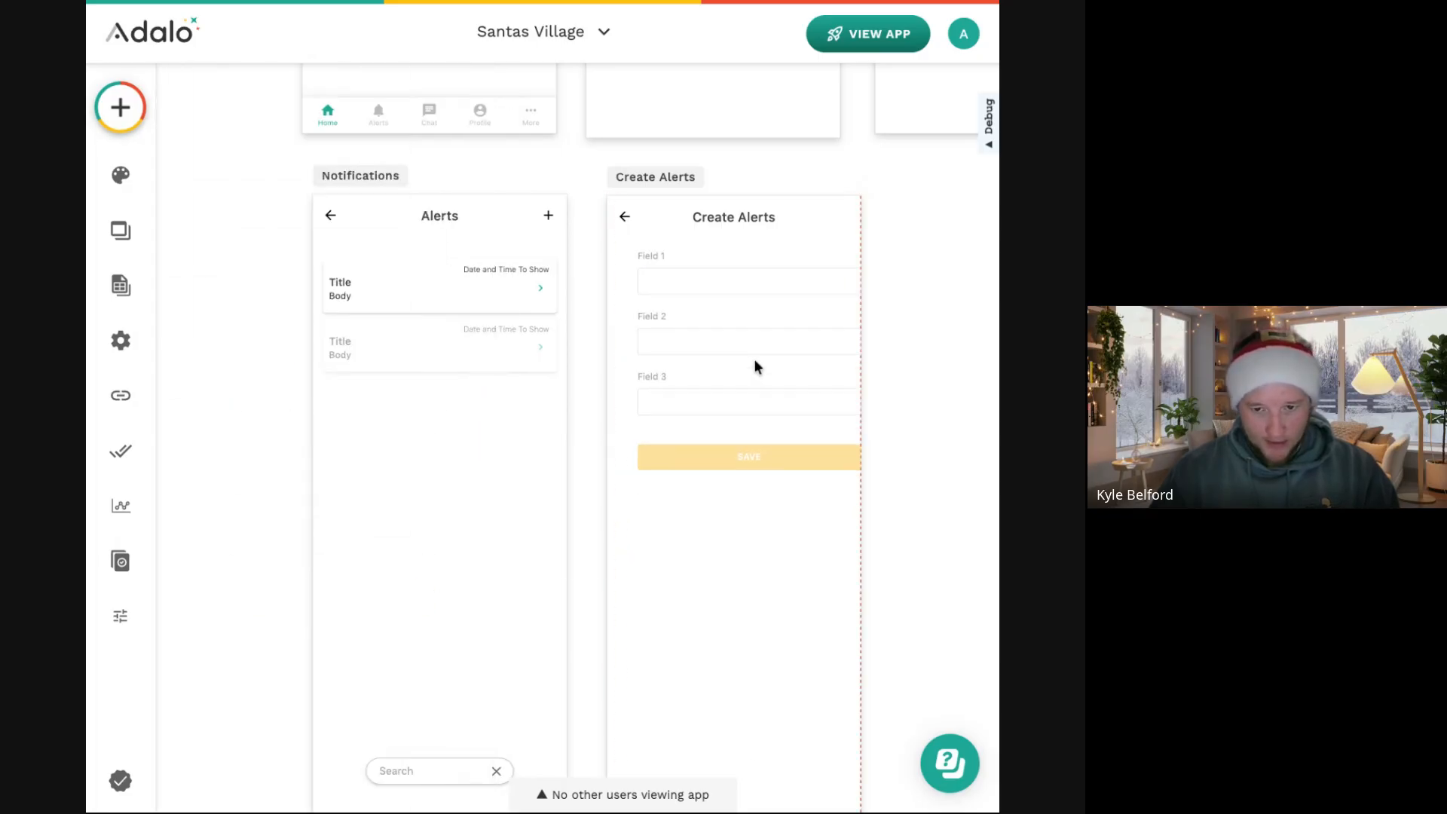
left_click(224, 324)
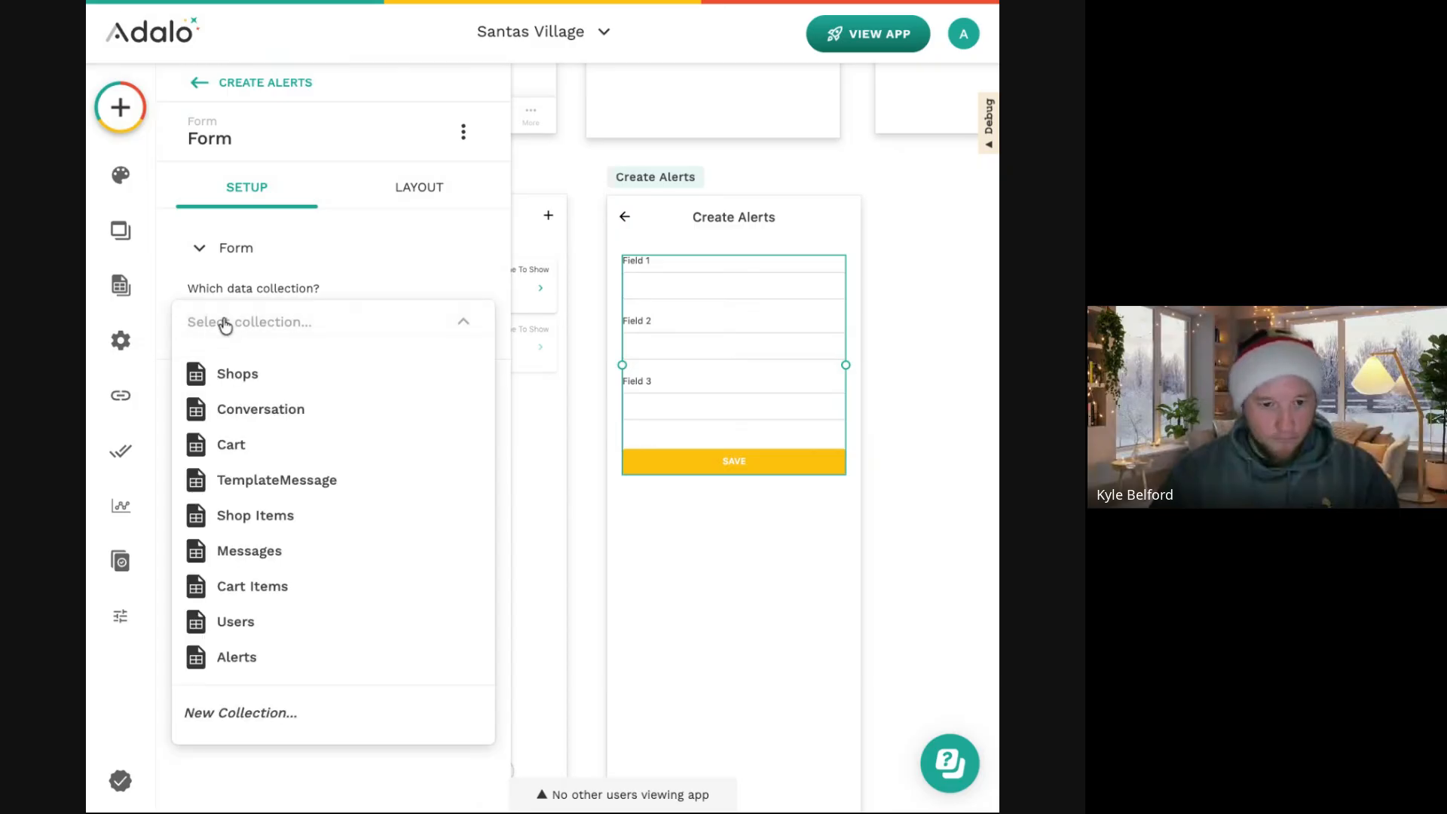
left_click(339, 650)
left_click(317, 411)
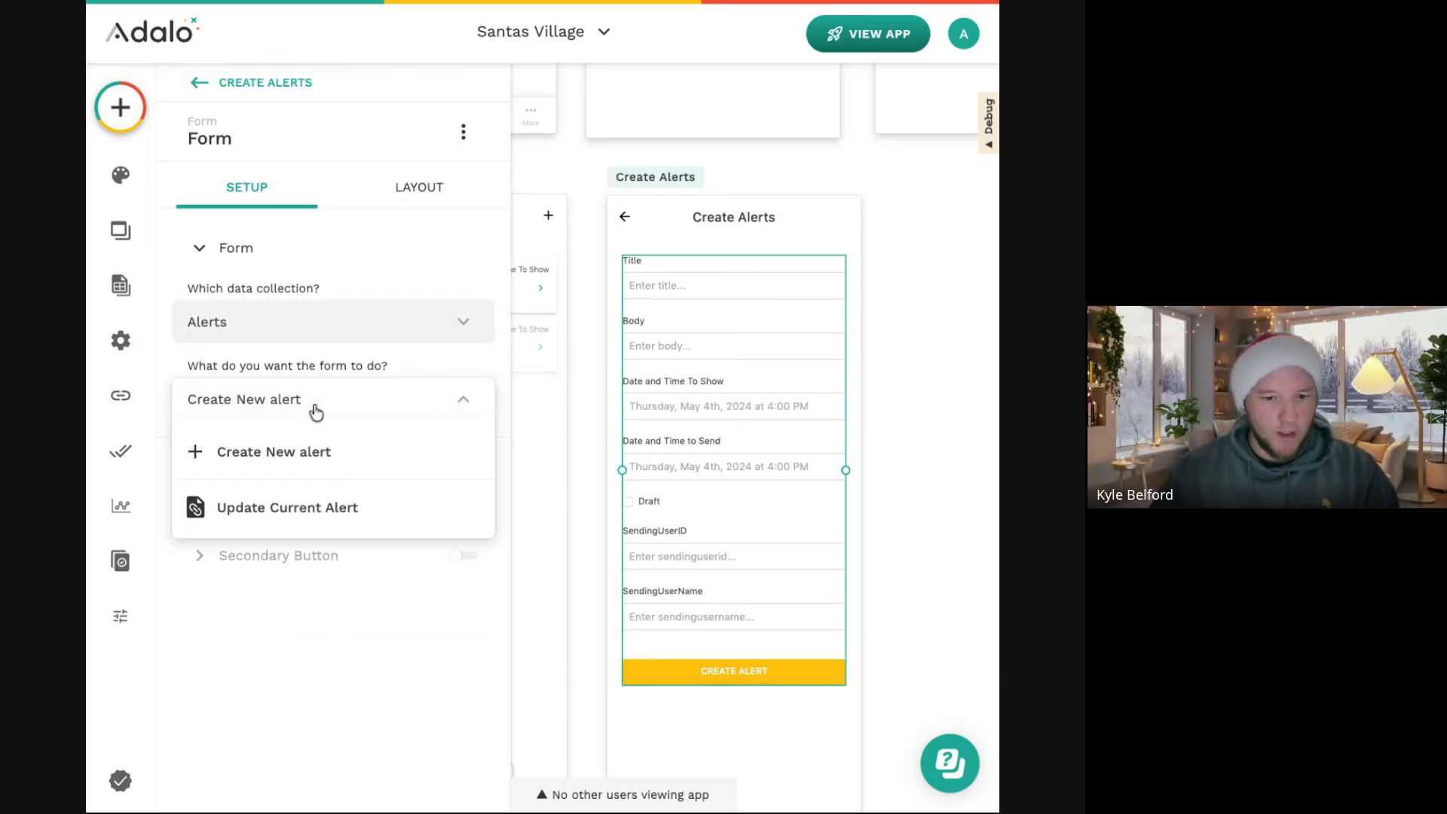
left_click(323, 525)
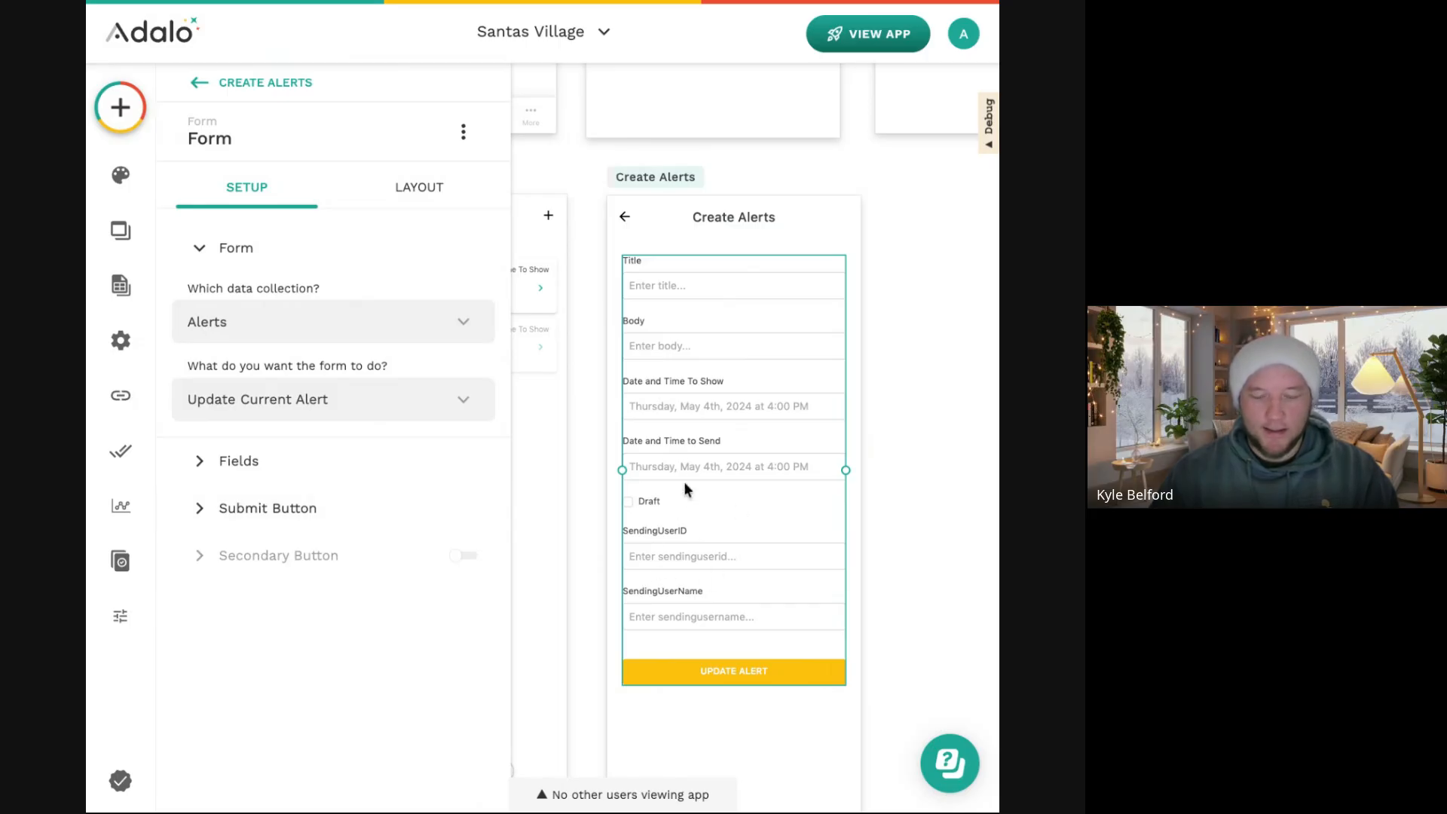
Delete the alert form from the Create Alerts screen.
left_click(897, 368)
left_click(788, 380)
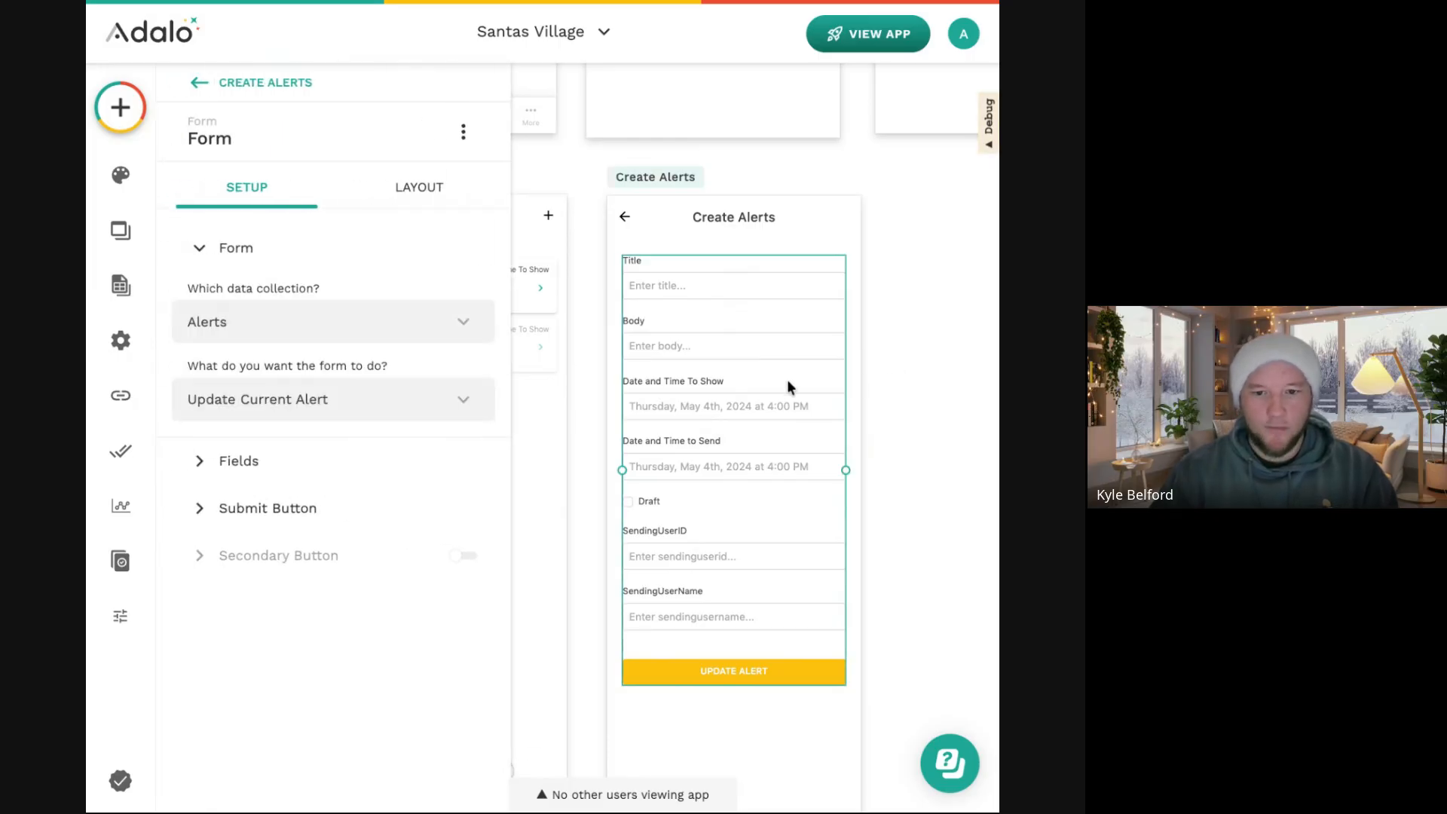
key("Delete")
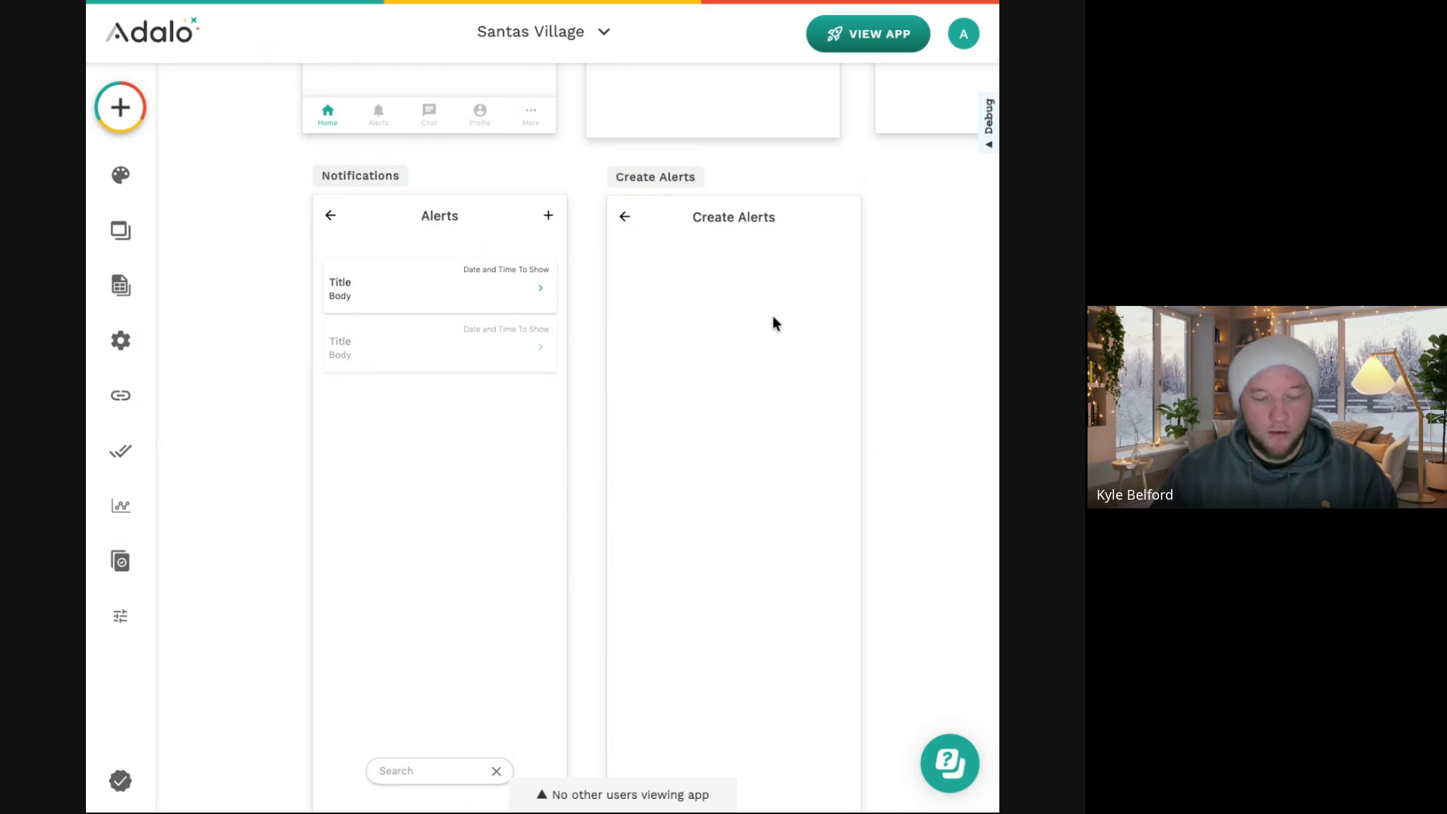
Place a grey rectangle below the Create Alerts header and resize it to span the full screen width.
key("super+v")
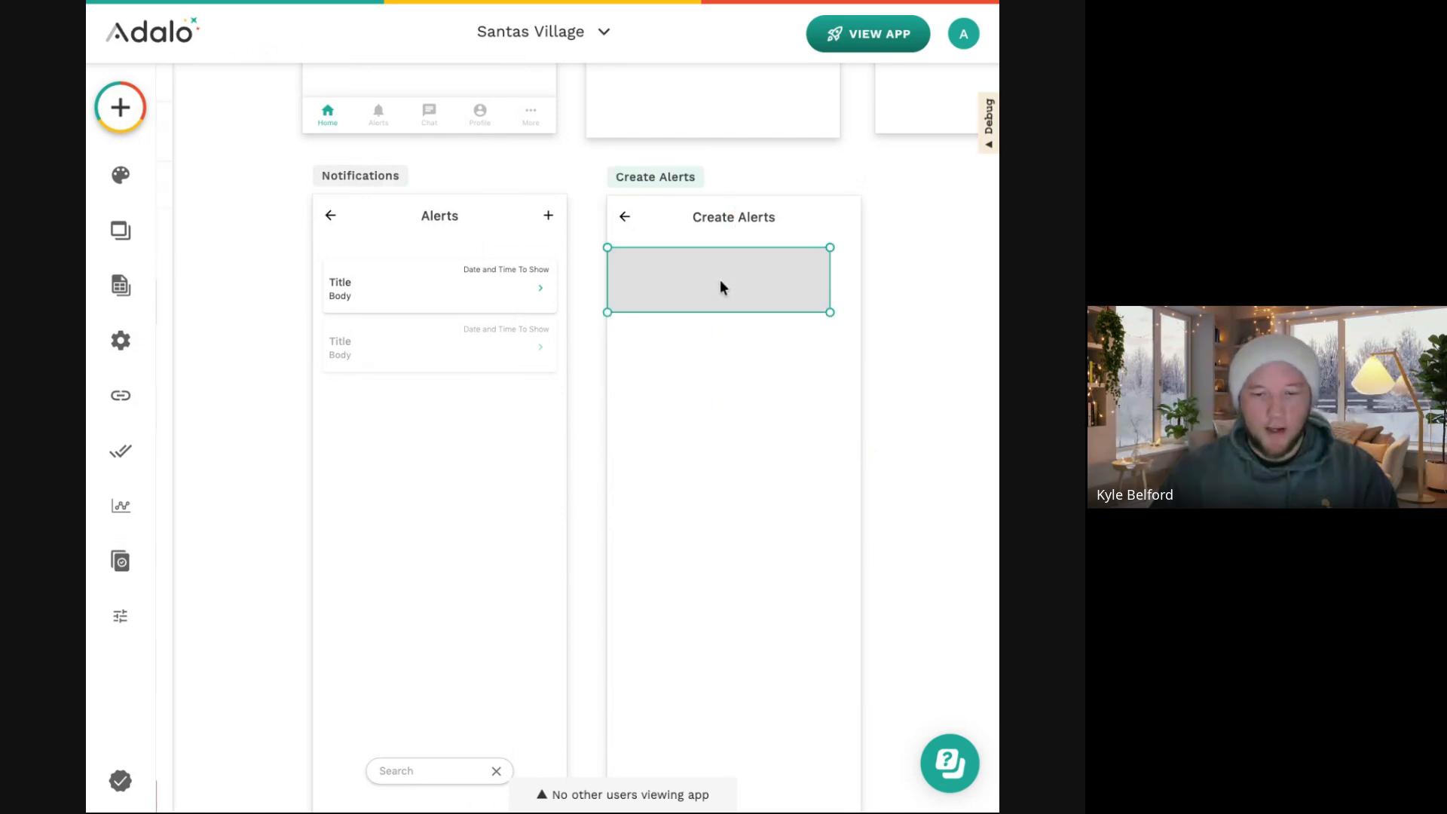
left_click(721, 284)
scroll(718, 282, "up", 3)
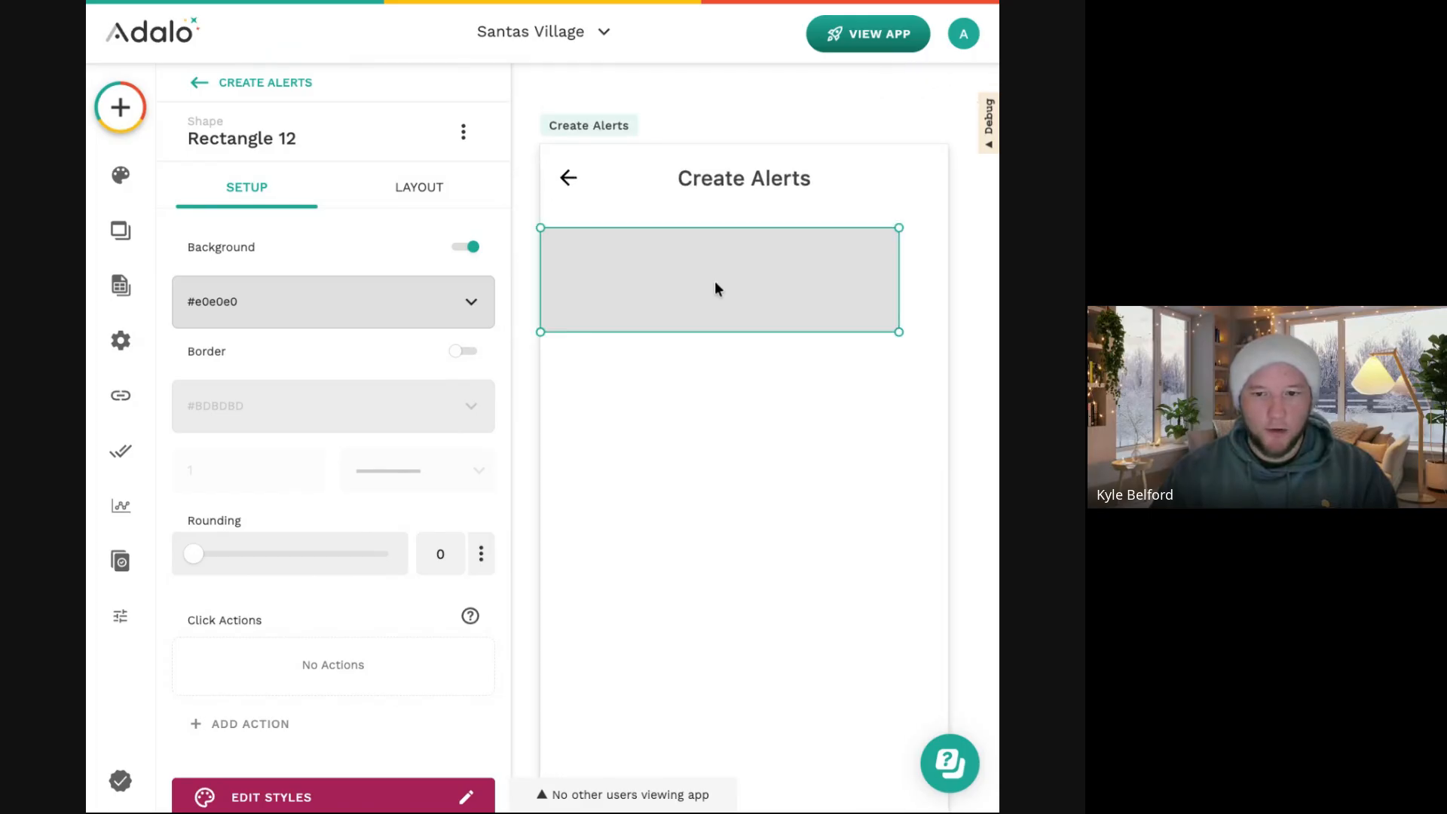
scroll(716, 285, "up", 1)
left_click_drag(902, 363, 952, 350)
left_click(789, 411)
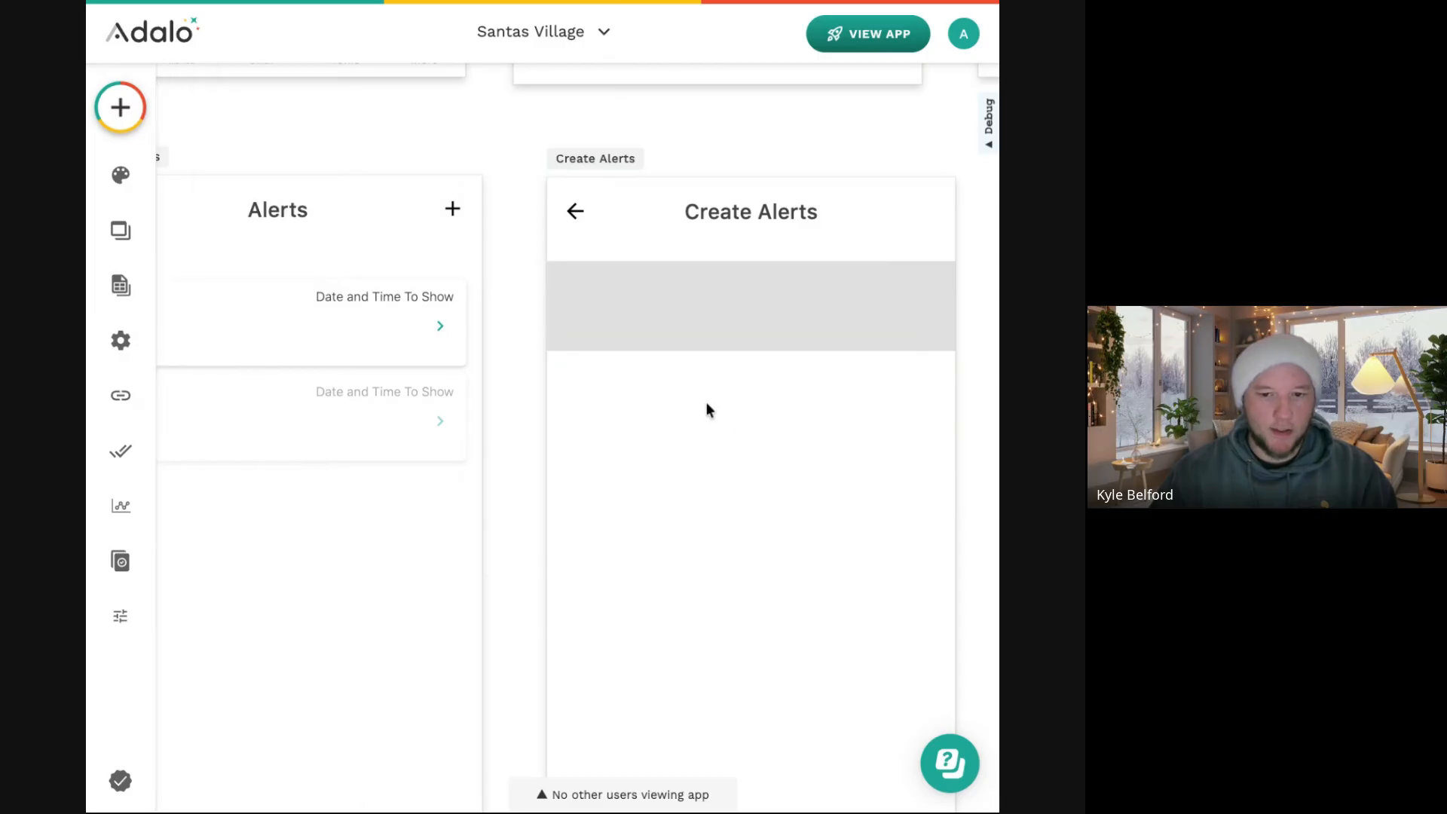
left_click(662, 296)
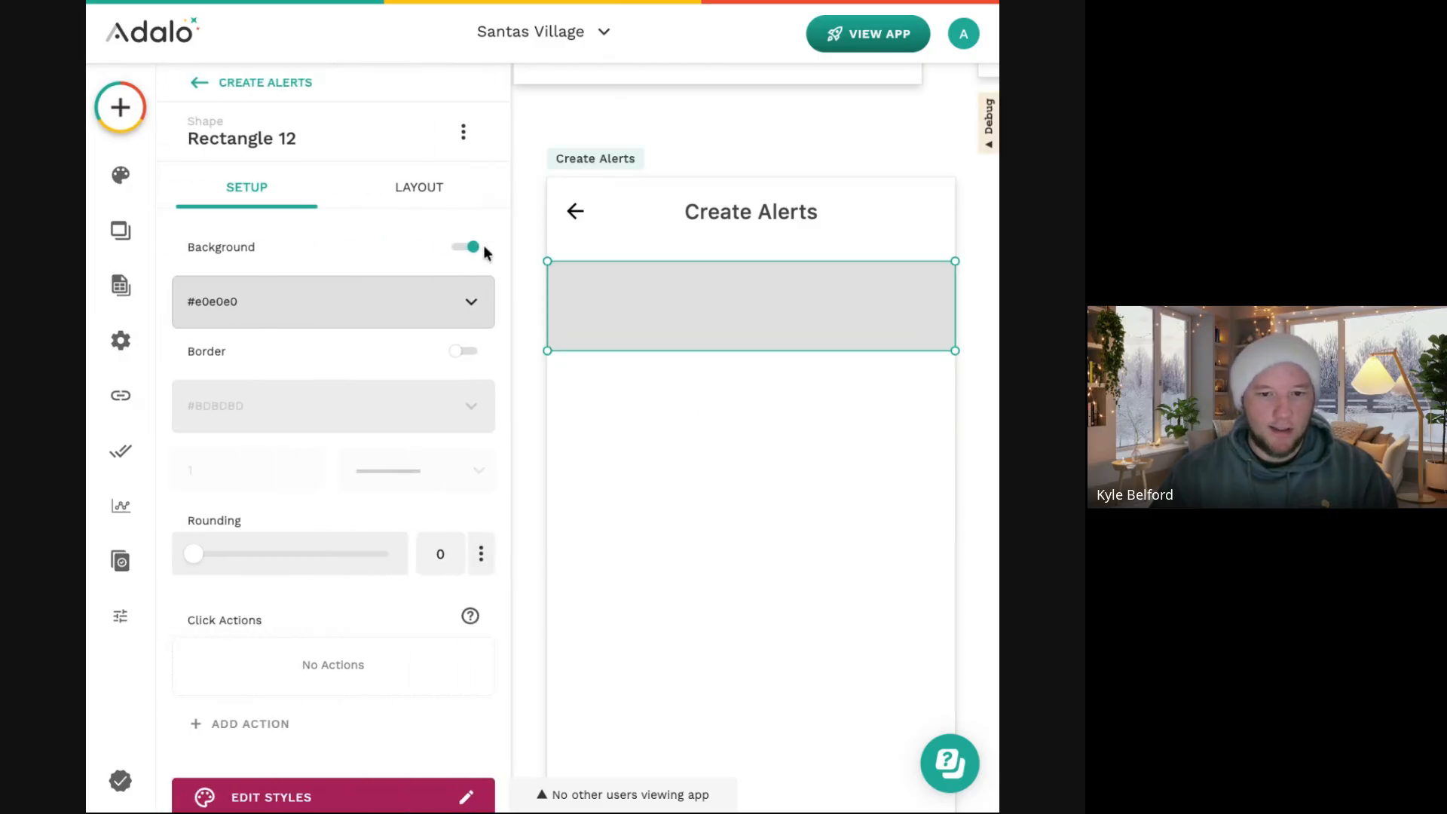
left_click(465, 246)
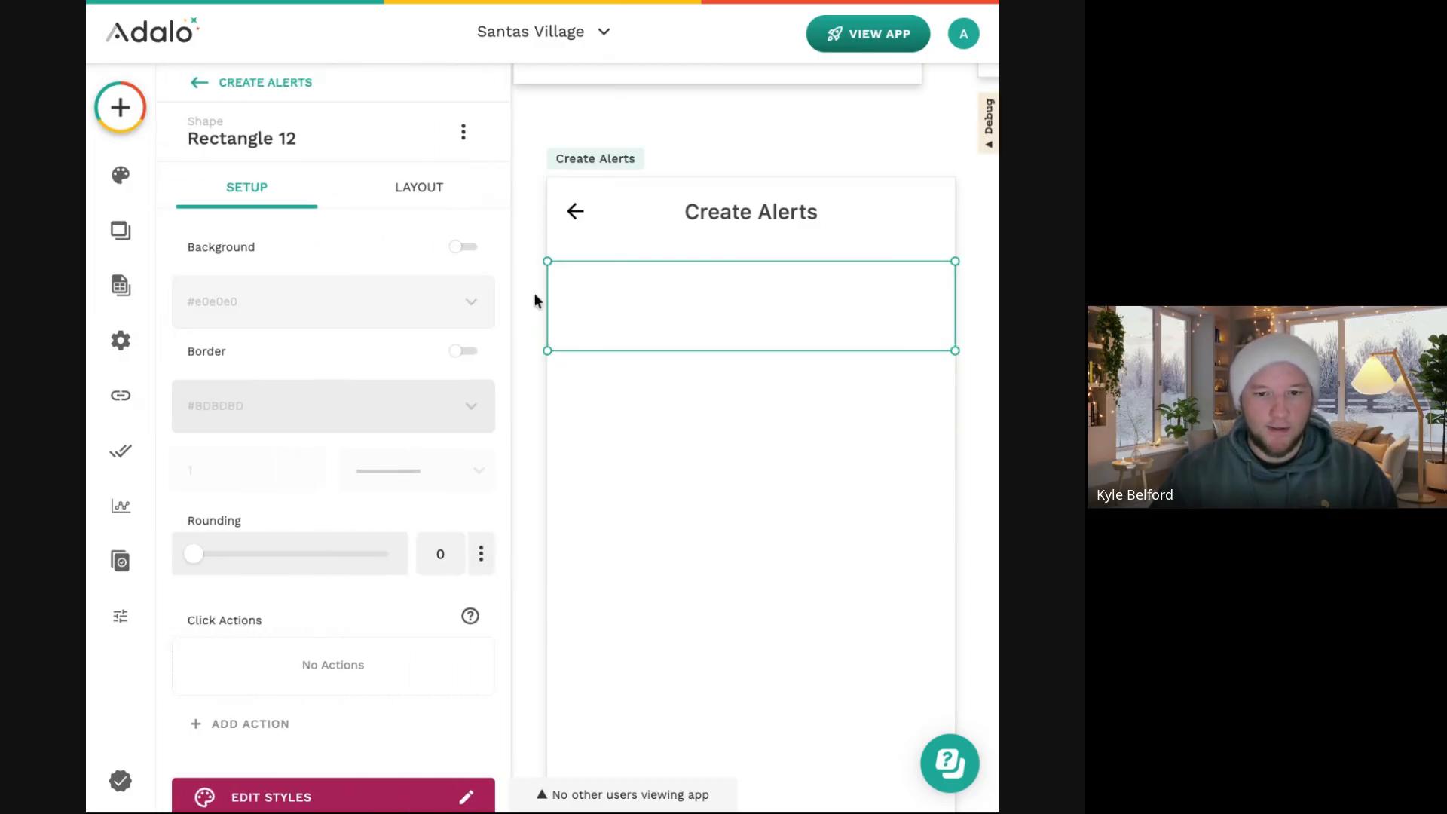
left_click(459, 251)
left_click(656, 374)
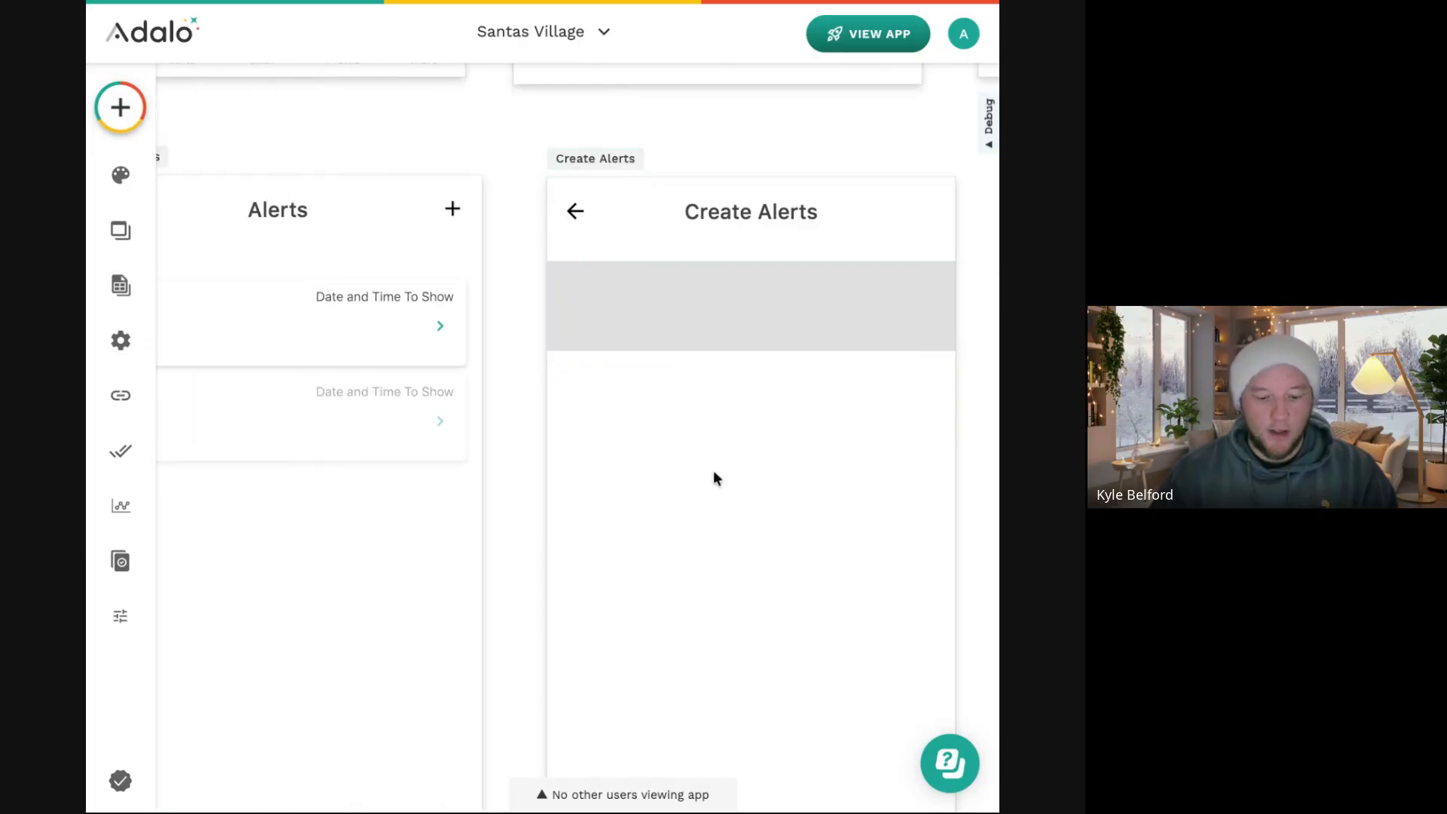
Add a text component inside the upper part of the grey rectangle and set its text to "Title".
key("ctrl+v")
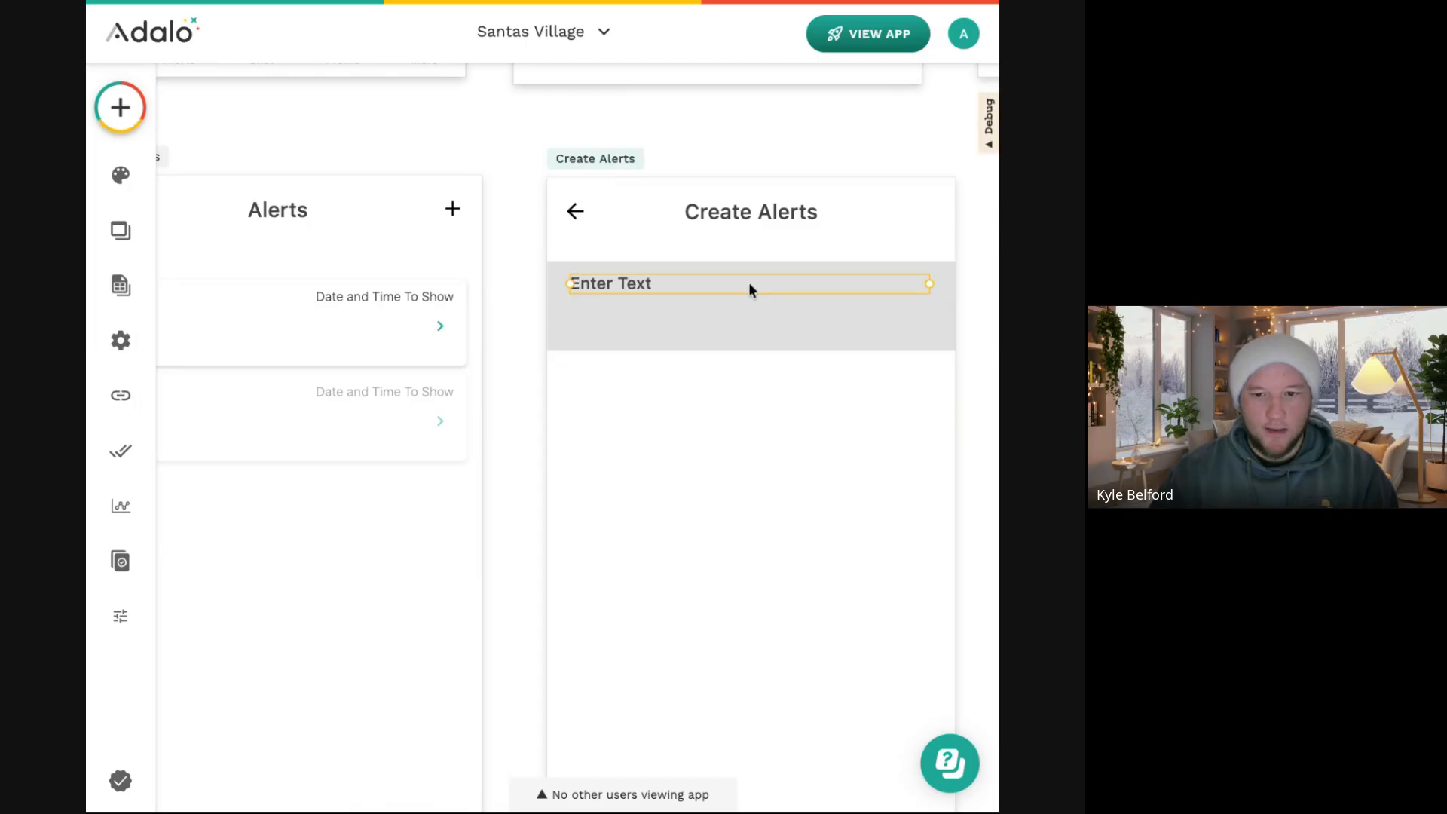
left_click(749, 282)
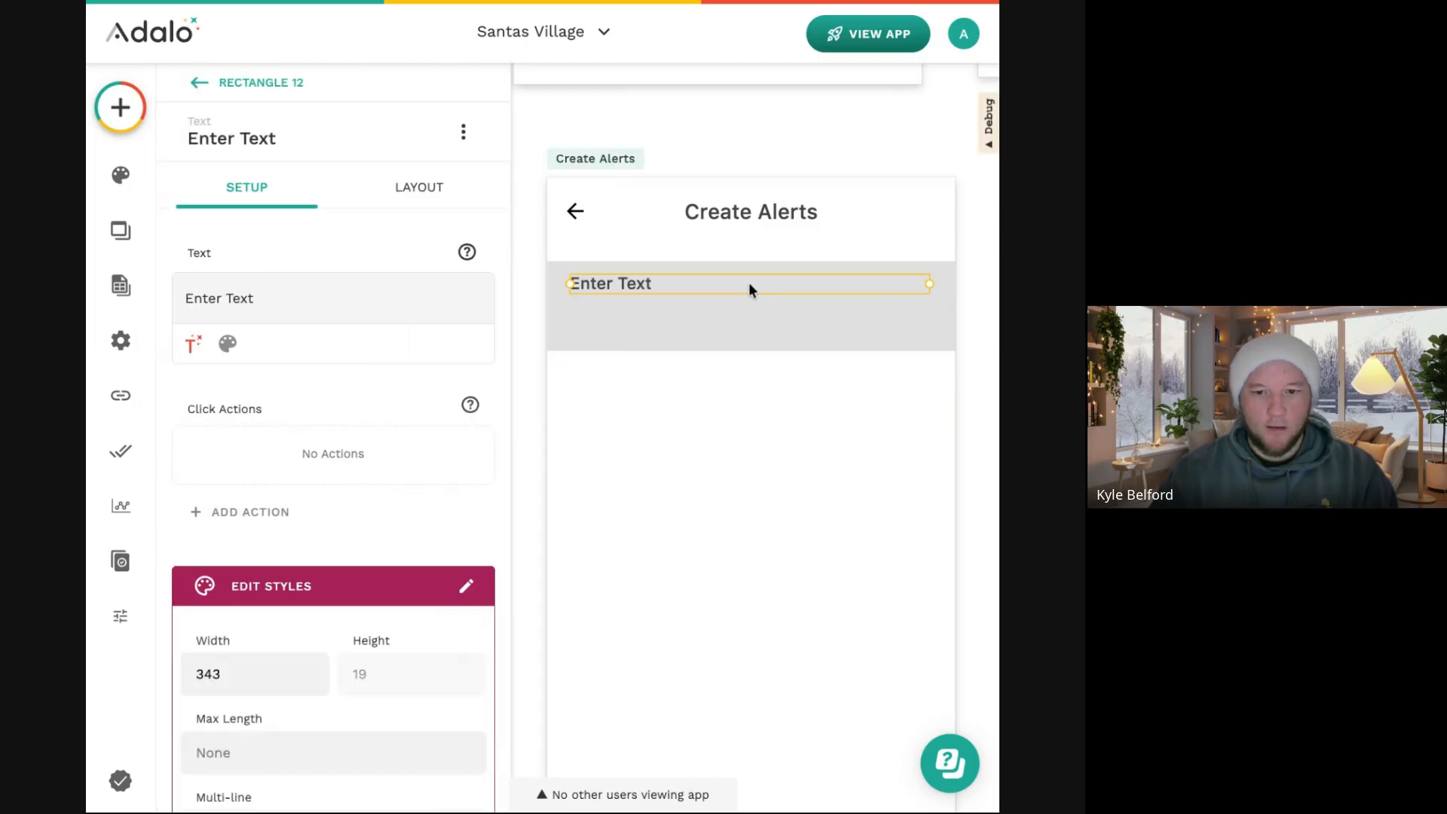
triple_click(315, 296)
type("Ttitl")
key("ctrl+a")
type("Title")
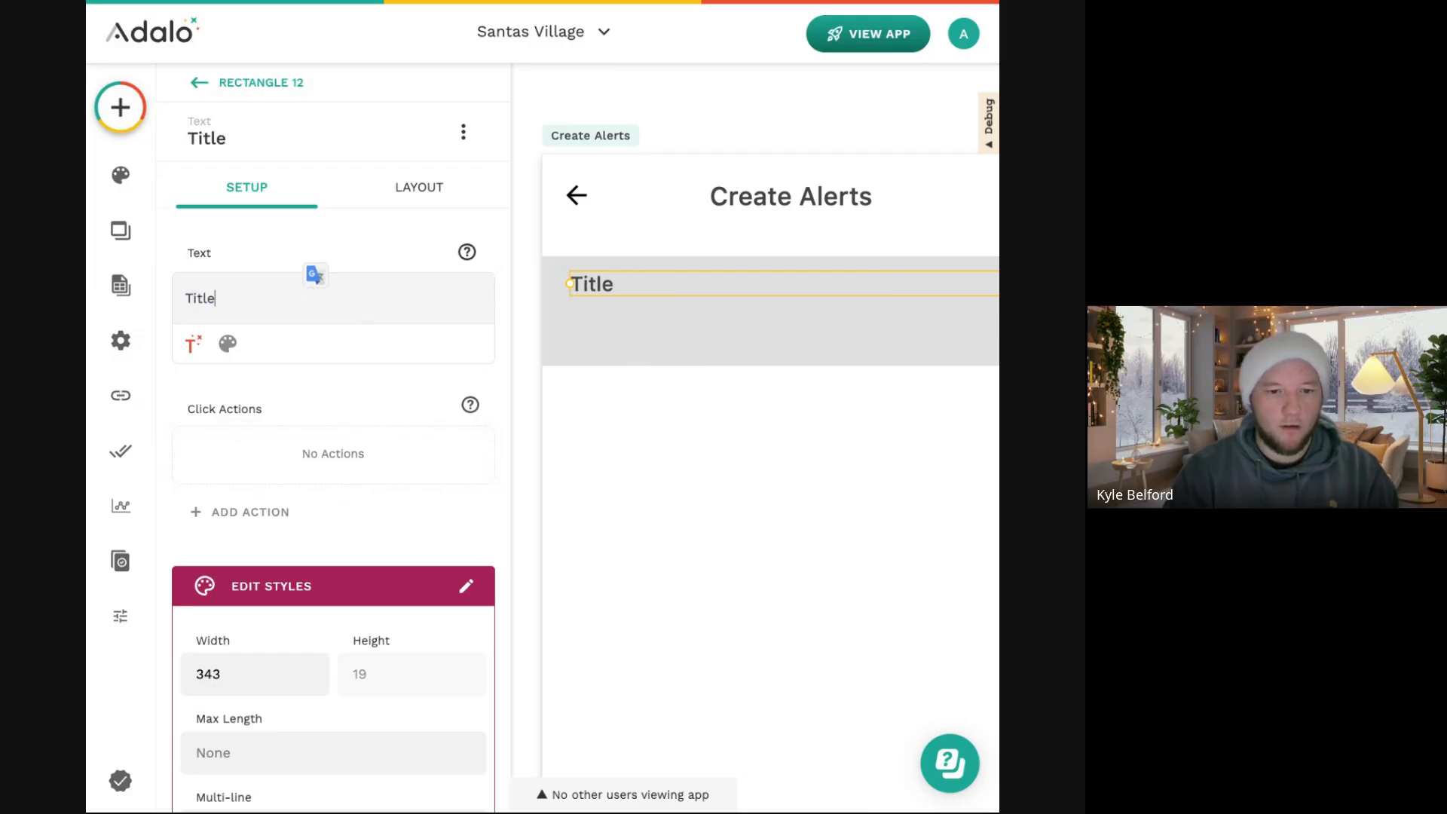
Set the font weight of the Title text in the grey rectangle to Light.
left_click(228, 344)
left_click(366, 343)
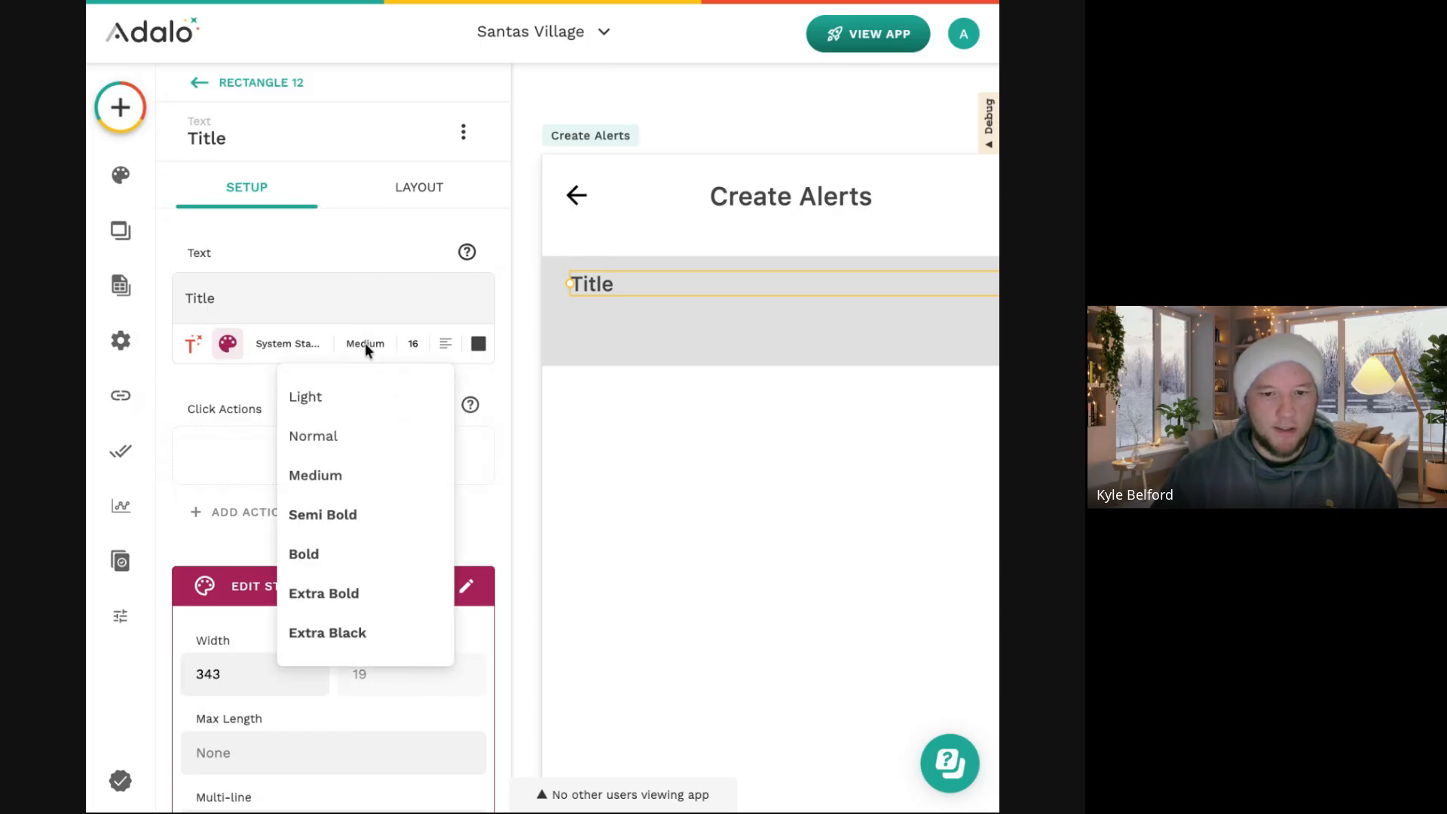
left_click(372, 403)
key("Down")
key("Down")
left_click(763, 450)
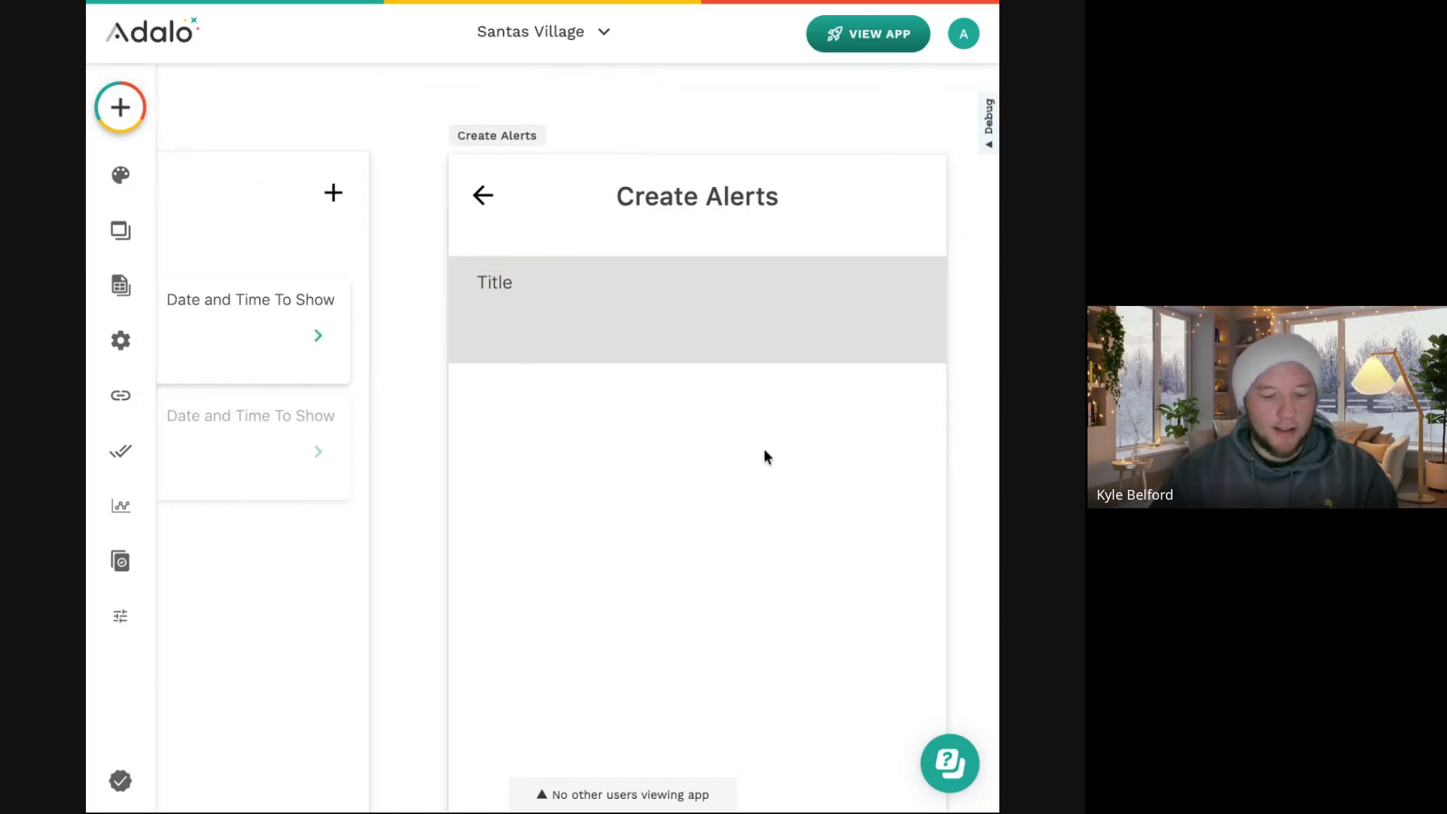
Add a text input field beneath the Title label in the gray section of the Create Alerts screen.
left_click(120, 107)
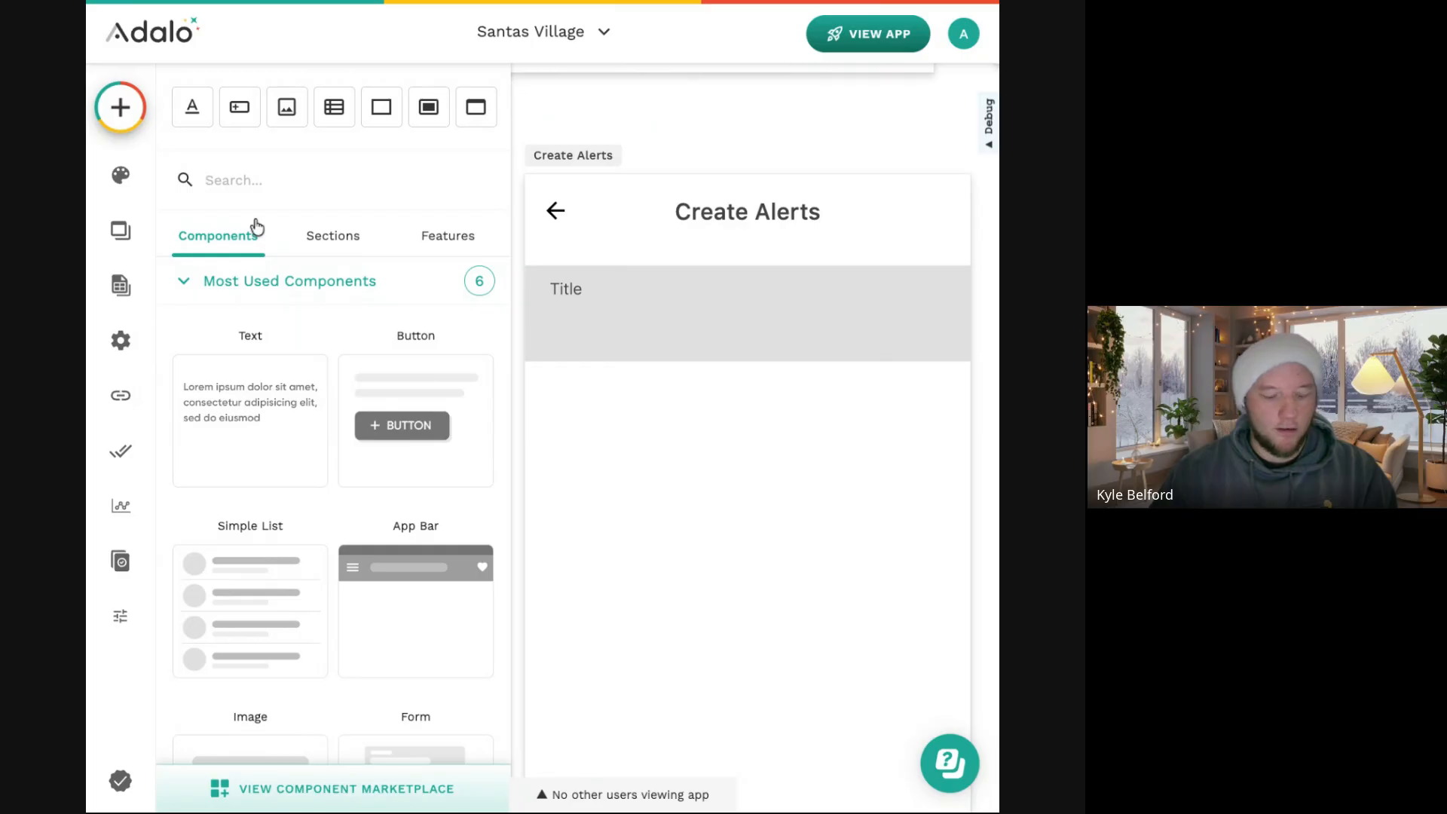
type("text")
left_click_drag(252, 340, 743, 322)
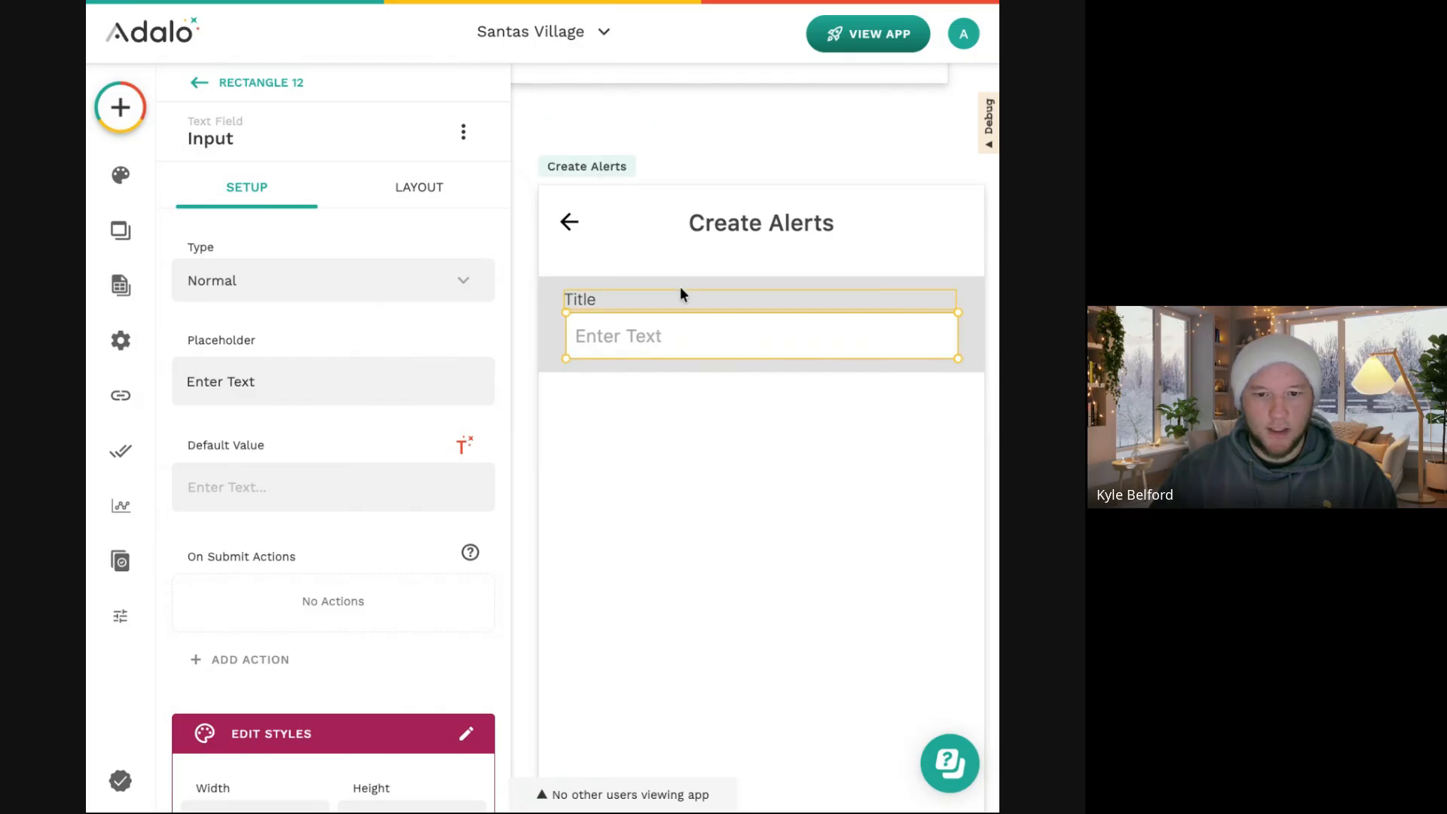
Left-align the text field with the Title label and stretch the field to about 346 wide.
left_click(668, 291, "shift")
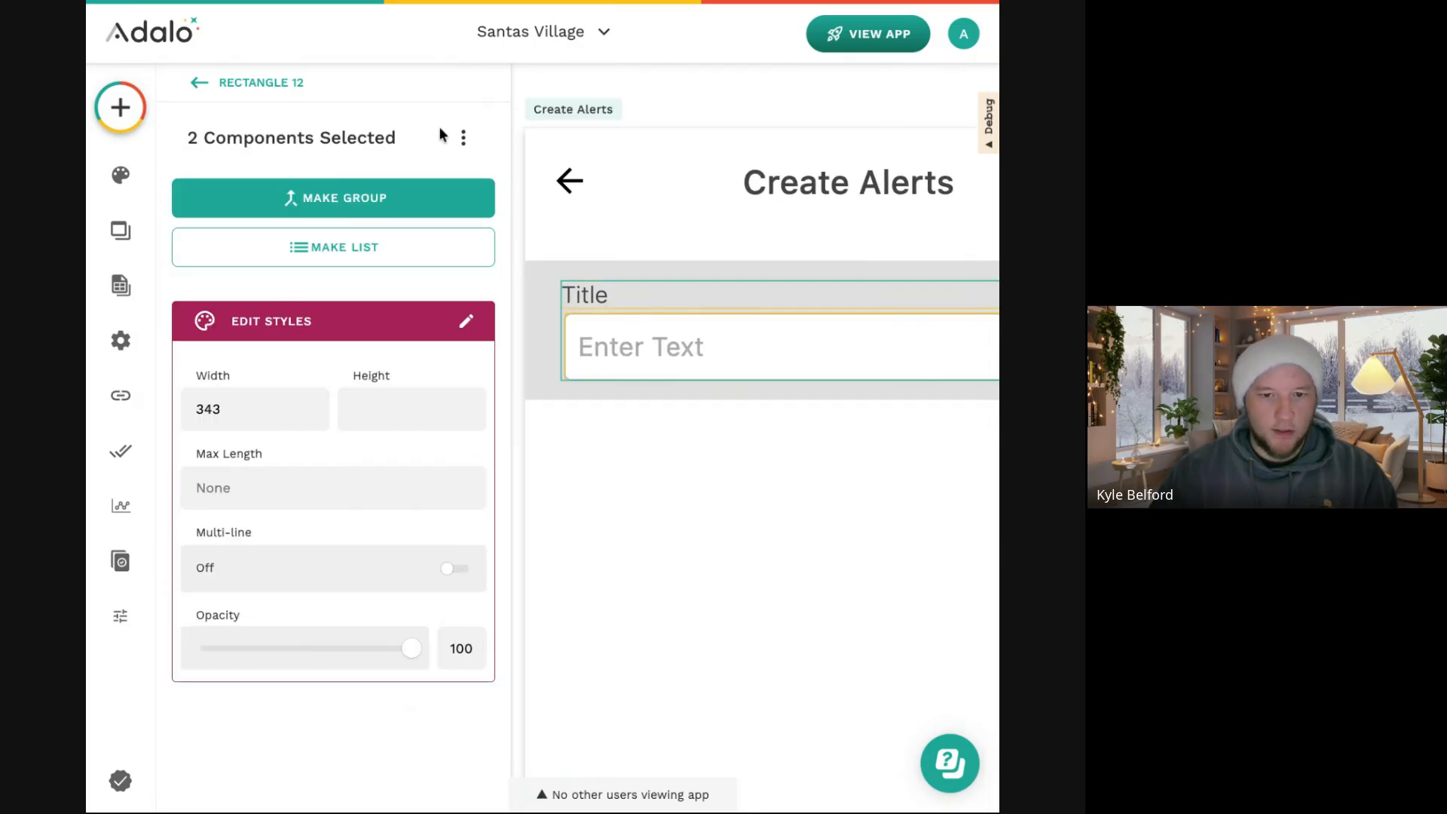
left_click(464, 138)
mouse_move(483, 195)
left_click(592, 200)
left_click(681, 517)
left_click(665, 356)
left_click(663, 349)
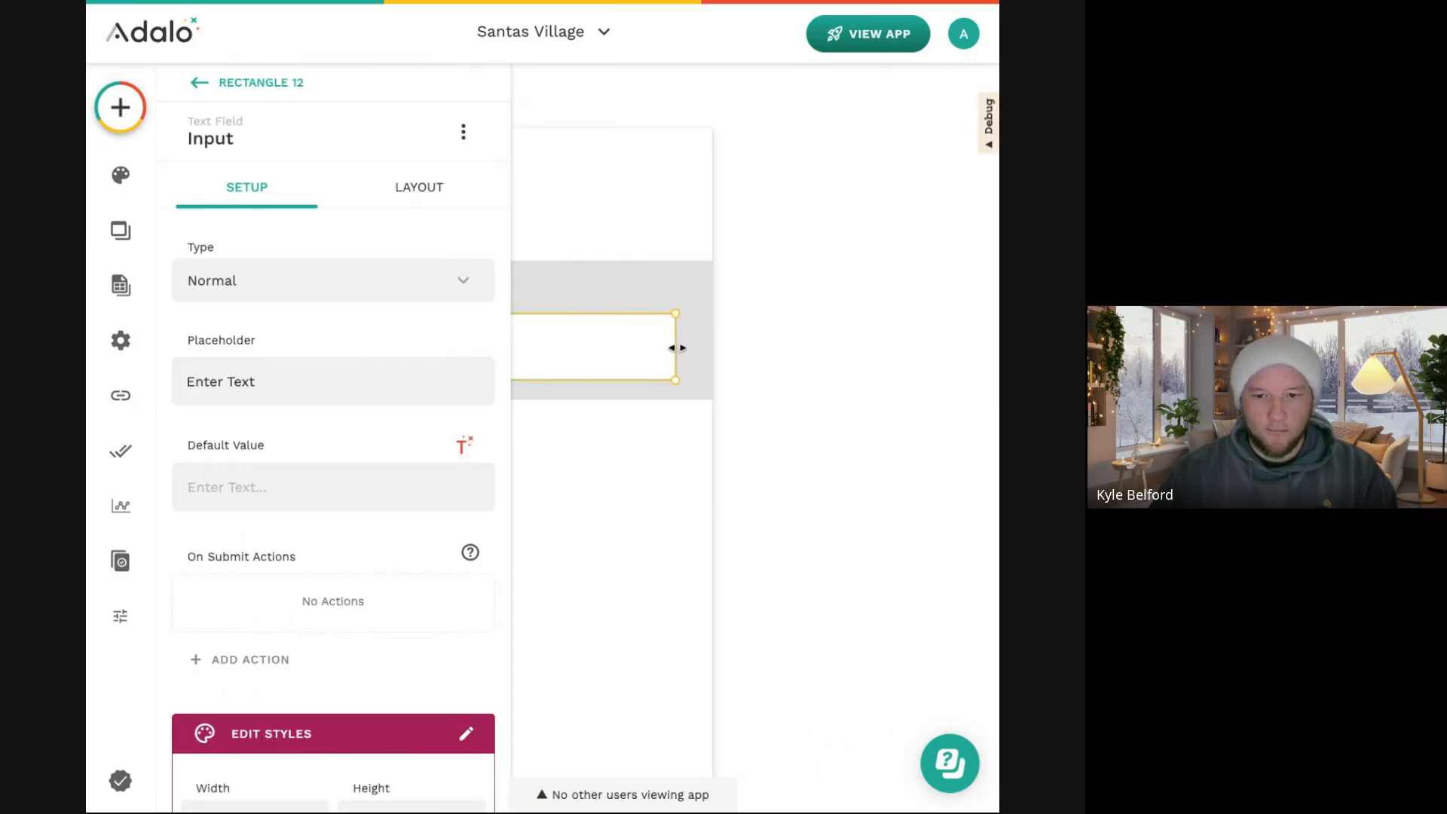
left_click(625, 435)
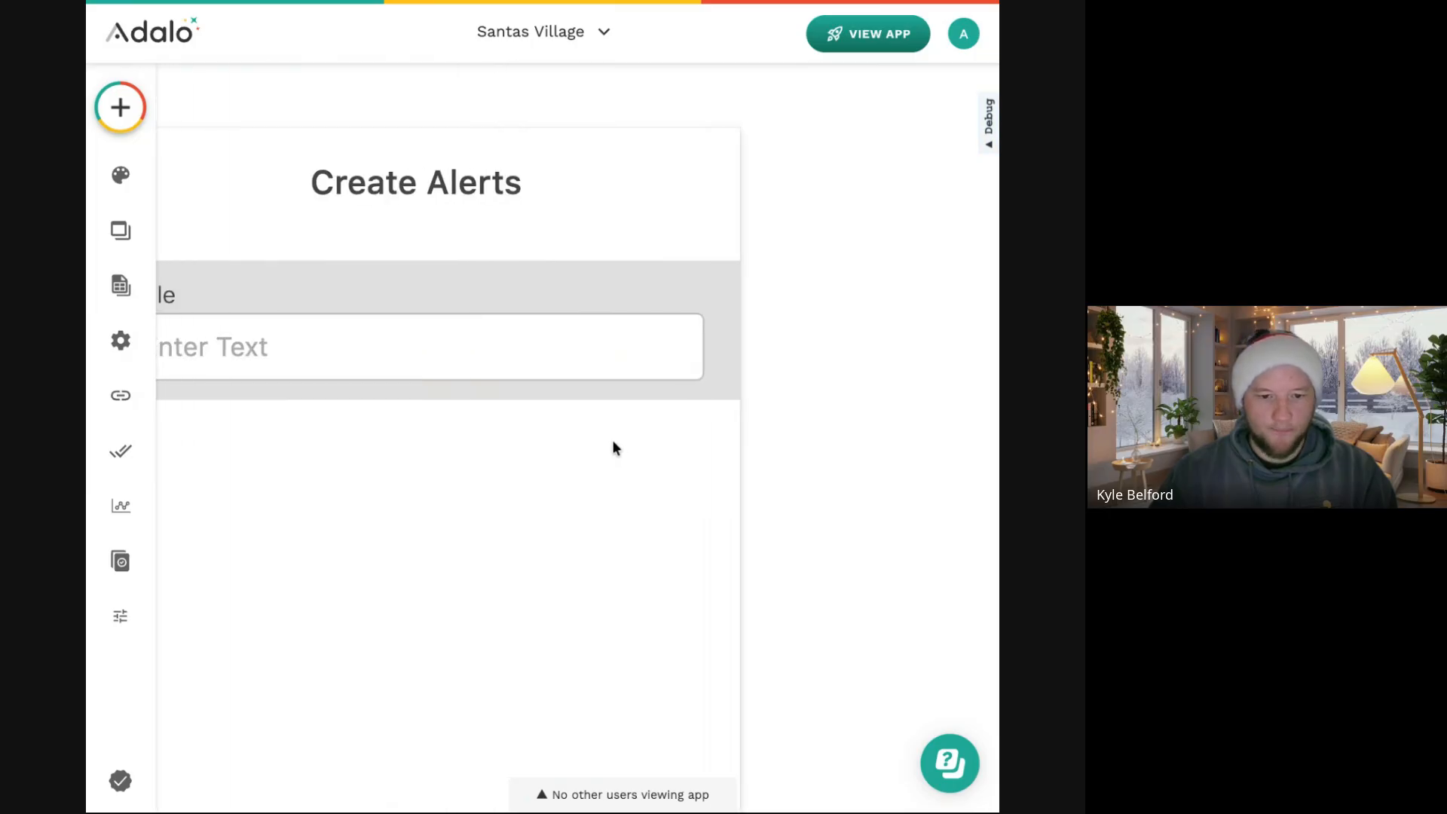
Set the text field's placeholder to "Enter Title" and rename the component Title.
left_click(675, 360)
double_click(240, 383)
type("Title")
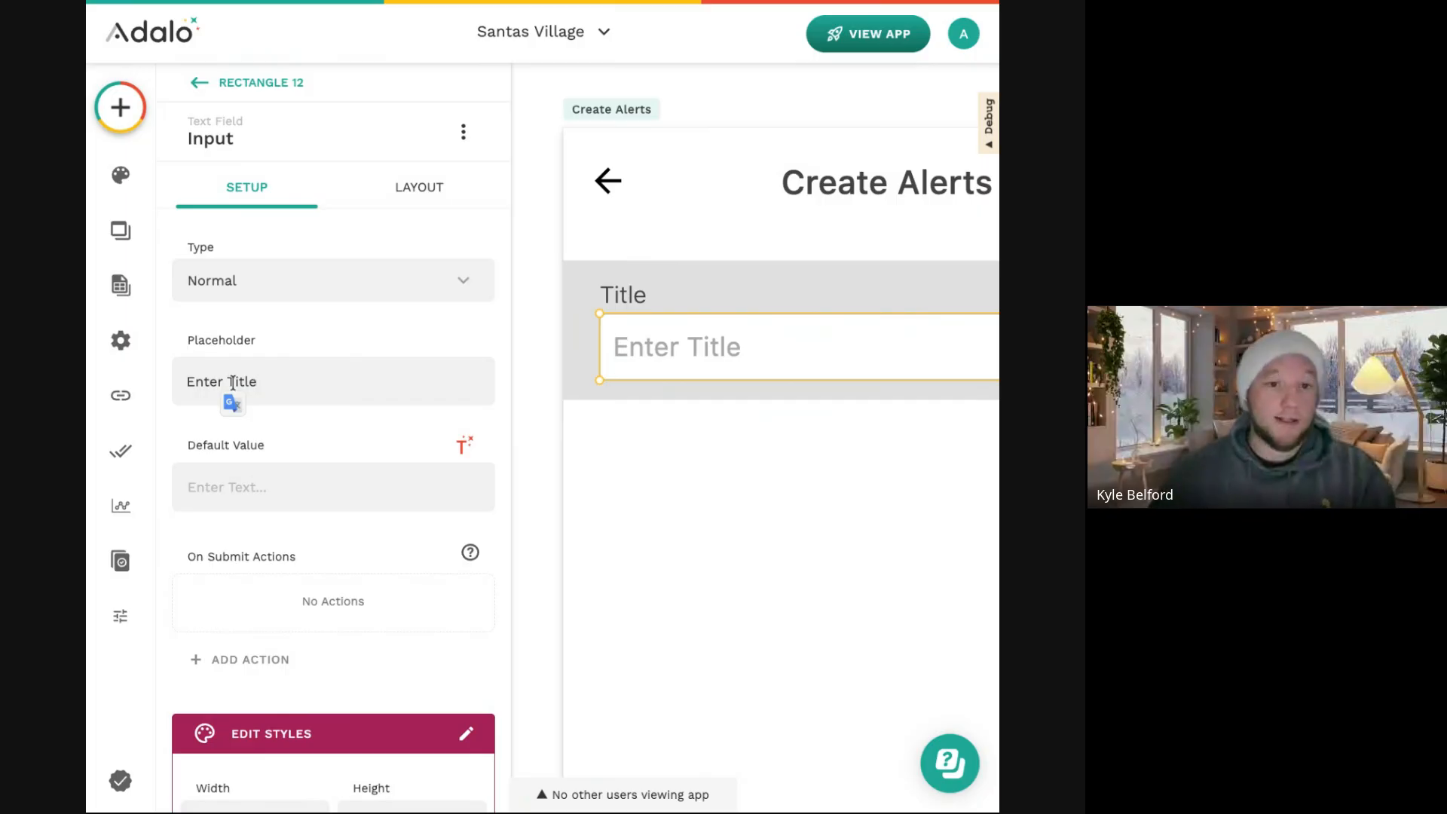
left_click(219, 141)
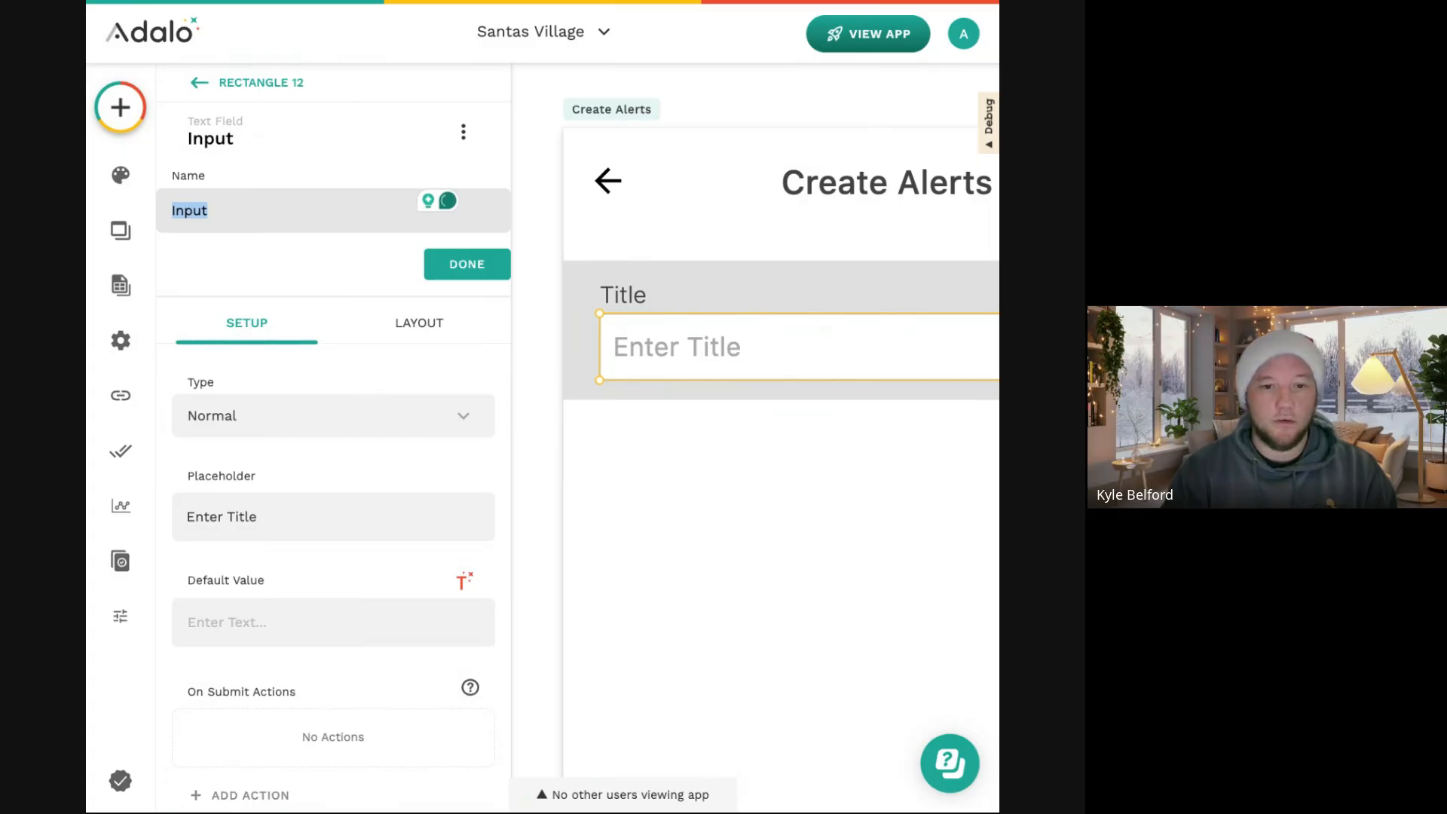
type("Title")
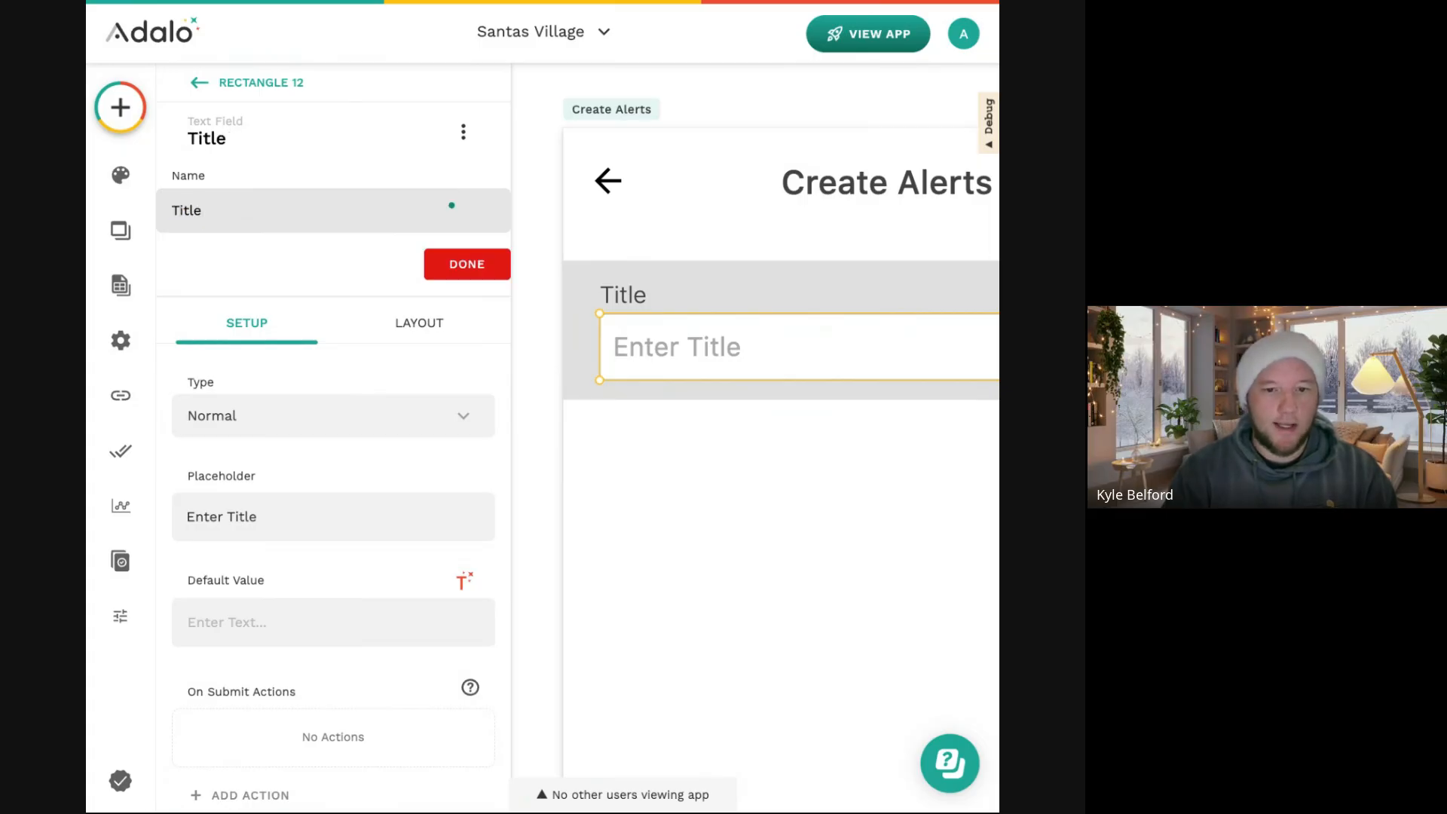
key("Return")
left_click(902, 612)
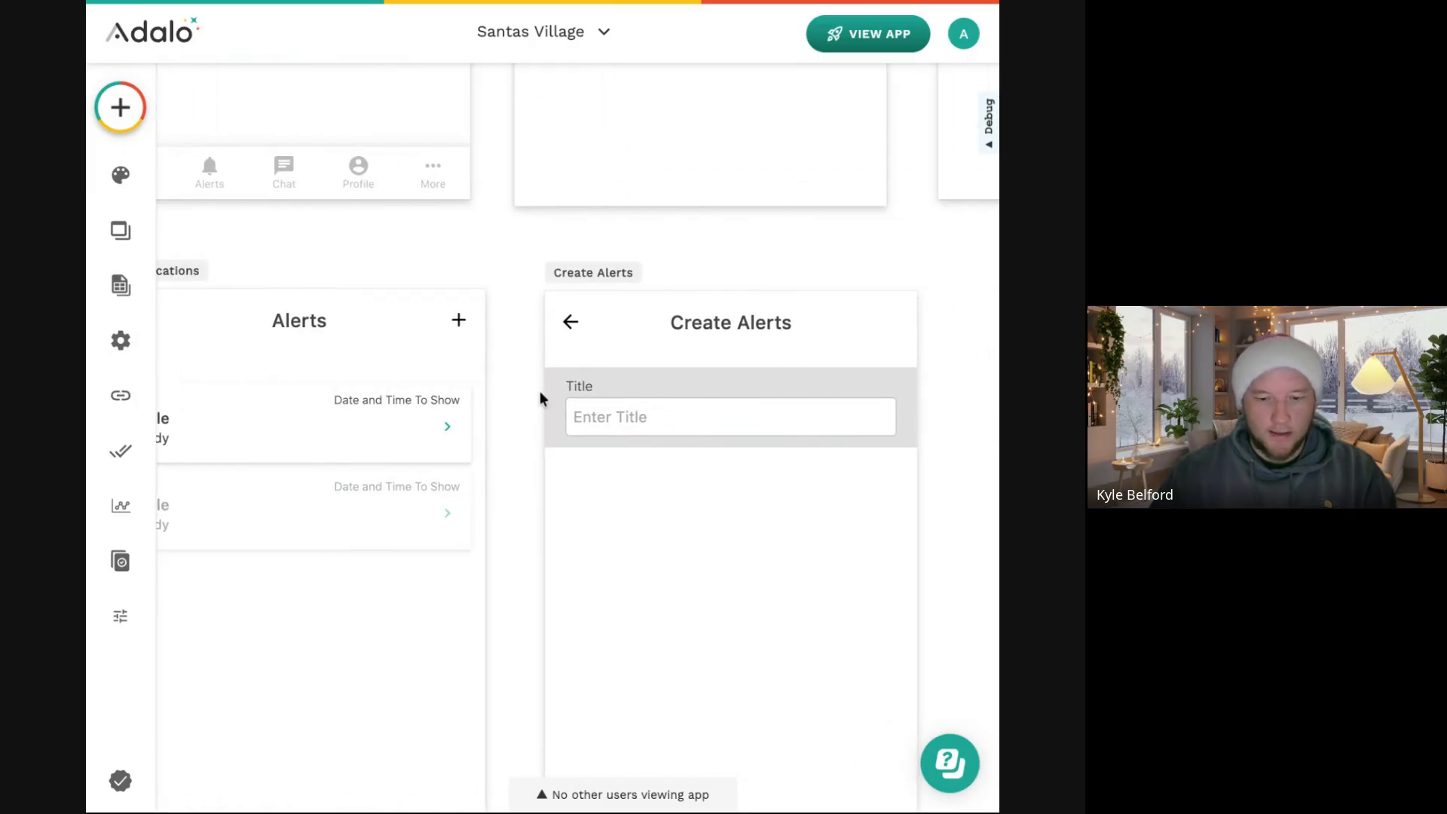
Adjust the arrangement of the Title label and its text field relative to each other.
left_click(568, 389)
left_click(602, 407, "shift")
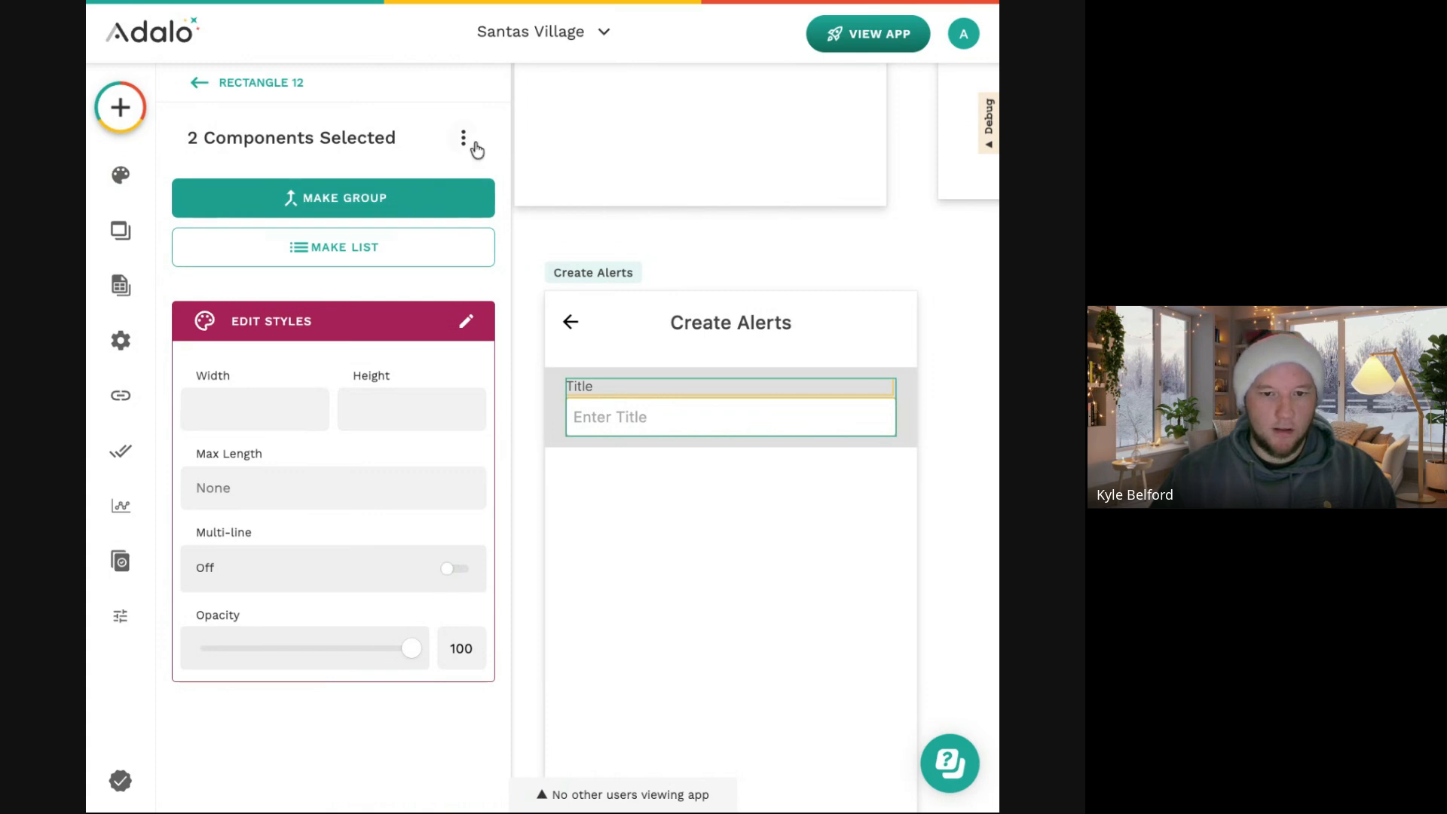
left_click(473, 138)
mouse_move(500, 239)
left_click(633, 274)
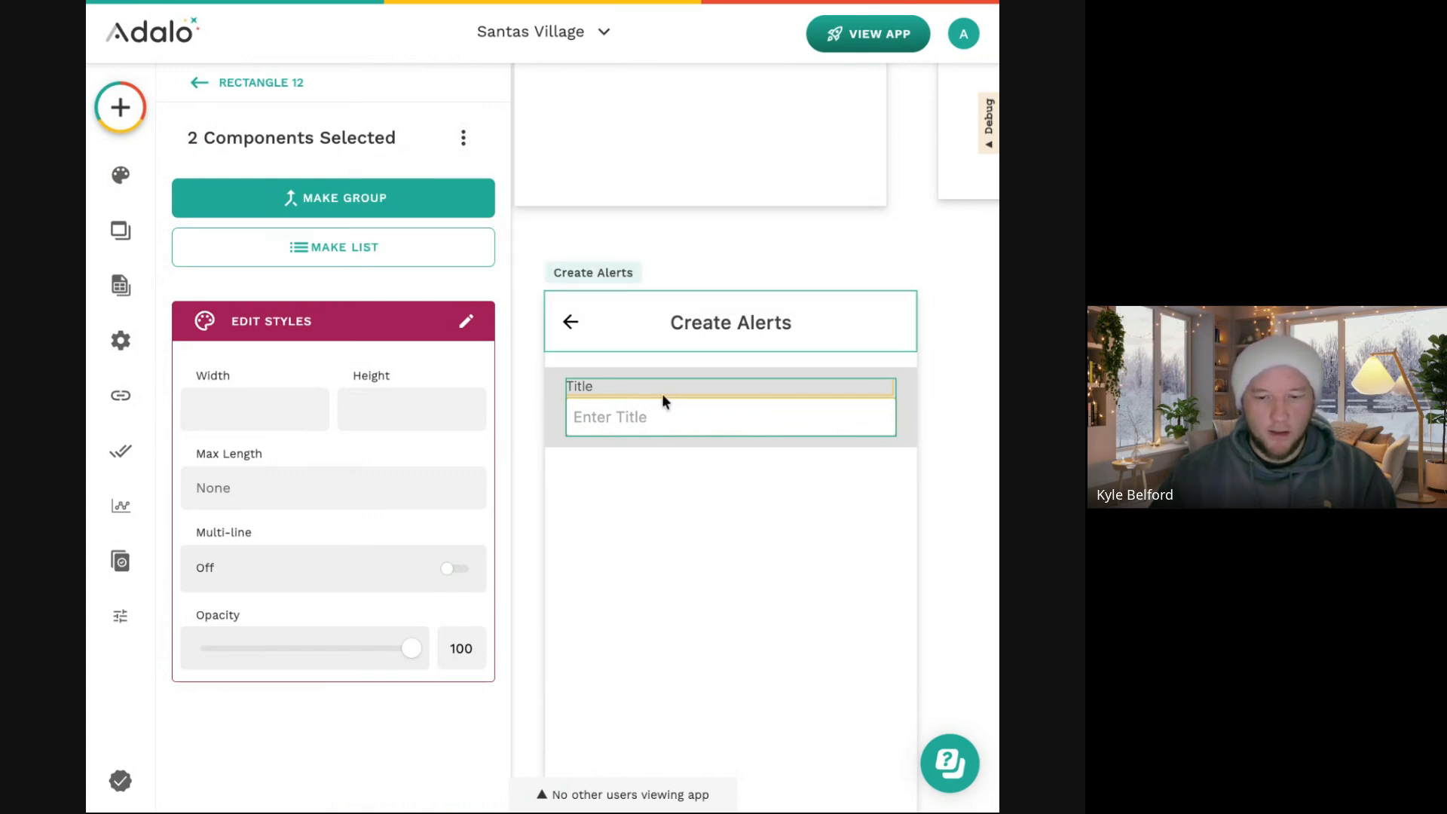
key("Escape")
Duplicate the gray Title section and place the copy directly beneath the original.
scroll(683, 431, "up", 3)
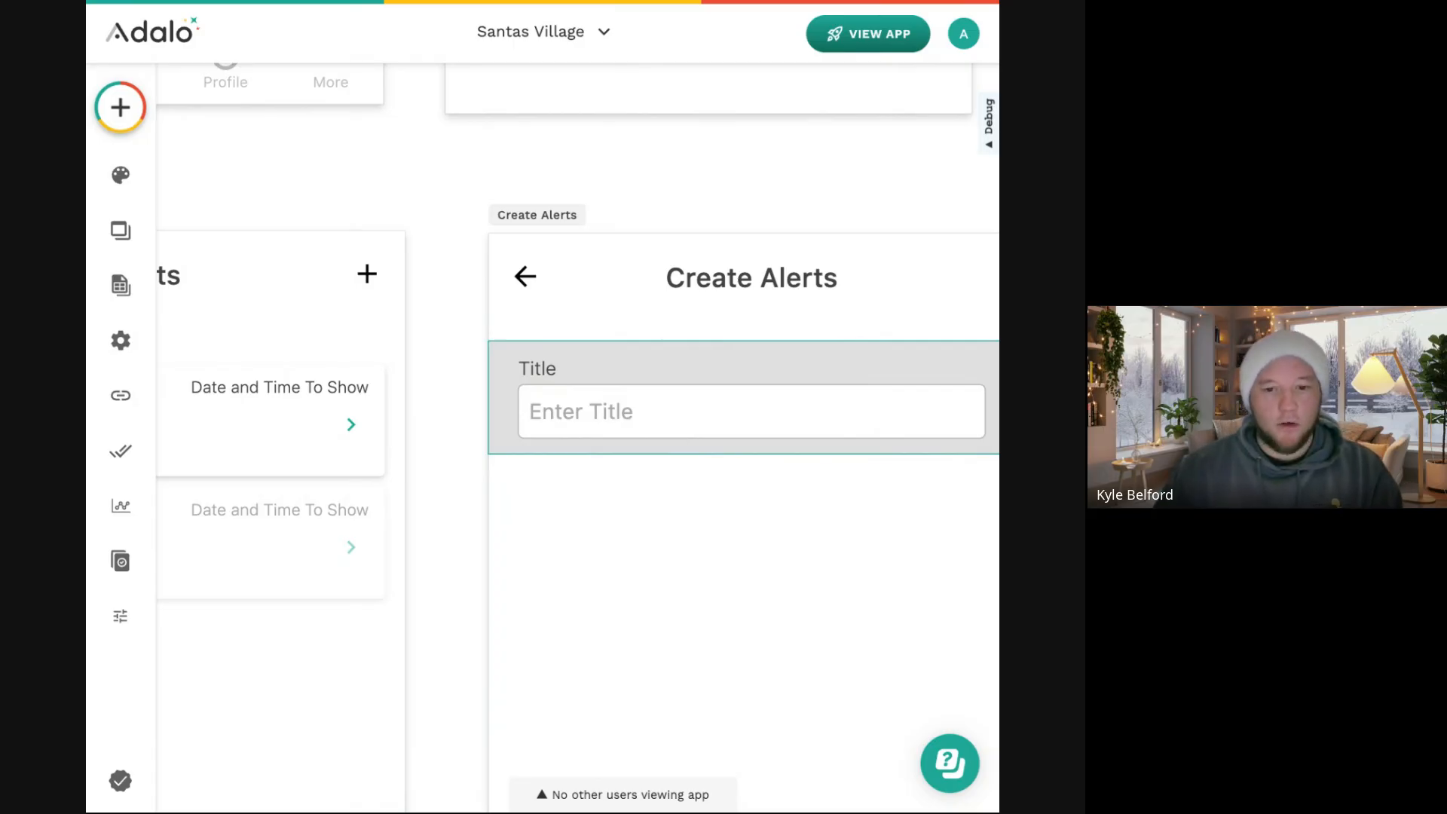
scroll(689, 407, "down", 3)
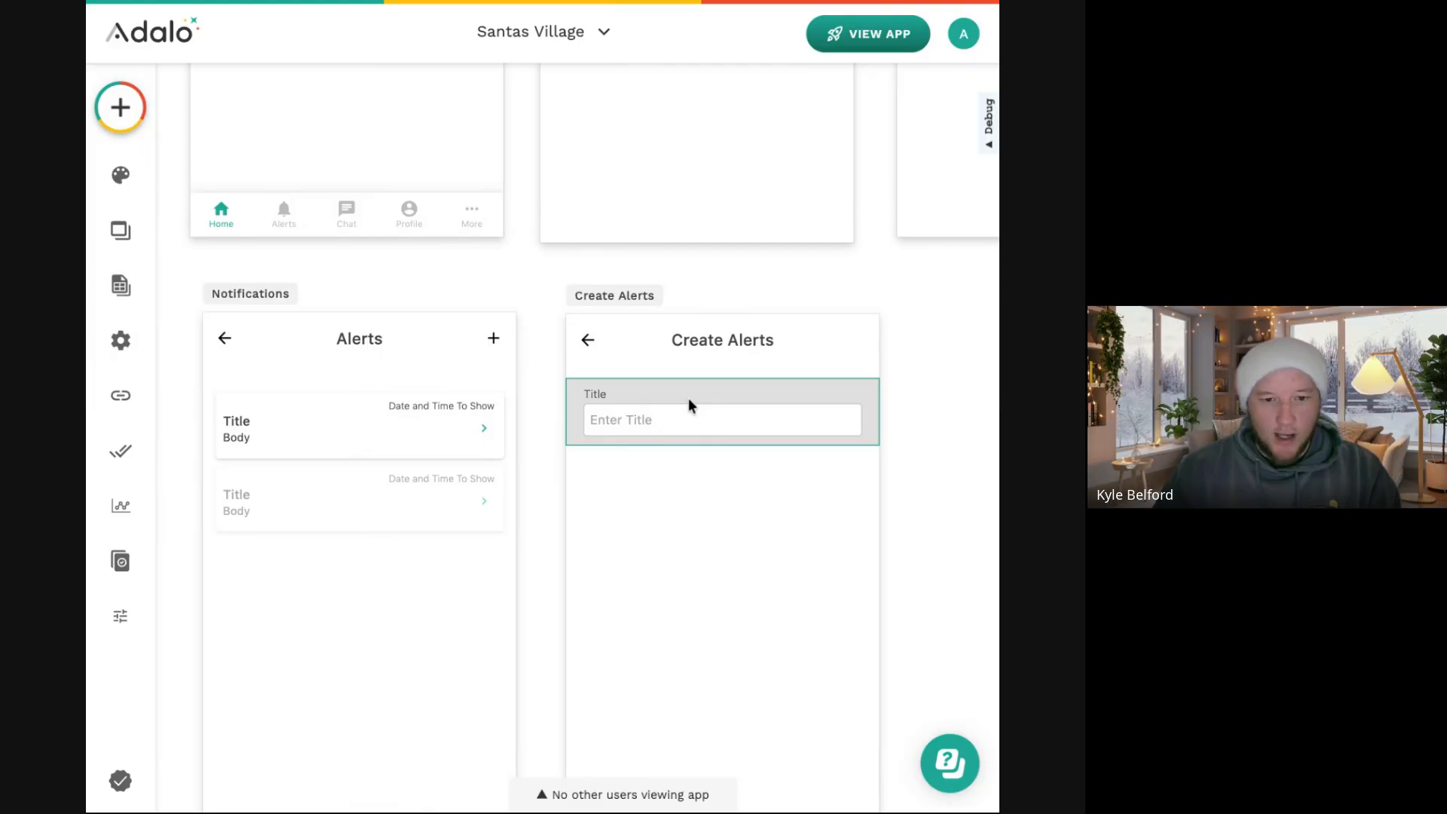
left_click(648, 407)
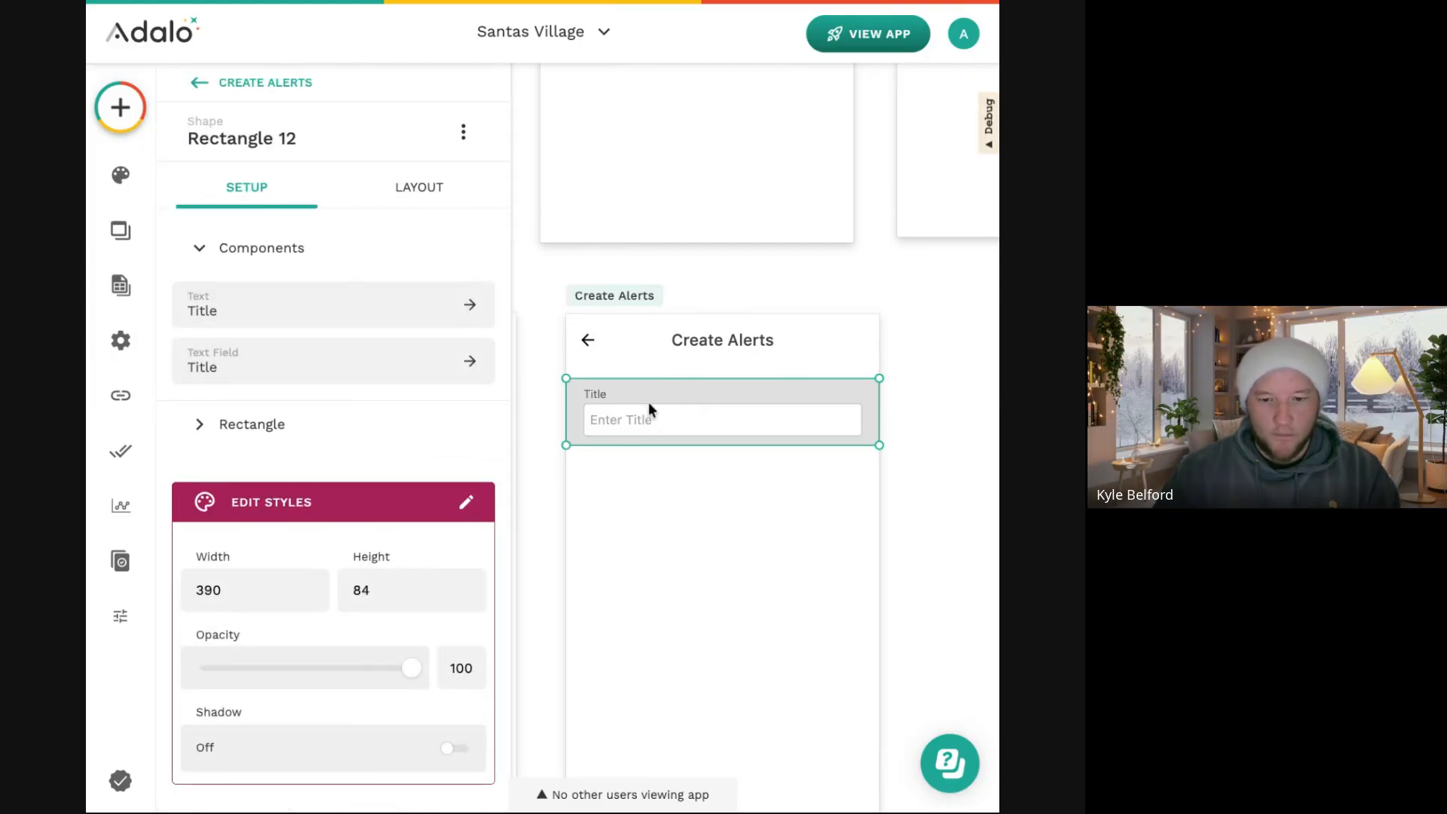
left_click_drag(647, 407, 644, 490)
scroll(616, 434, "up", 3)
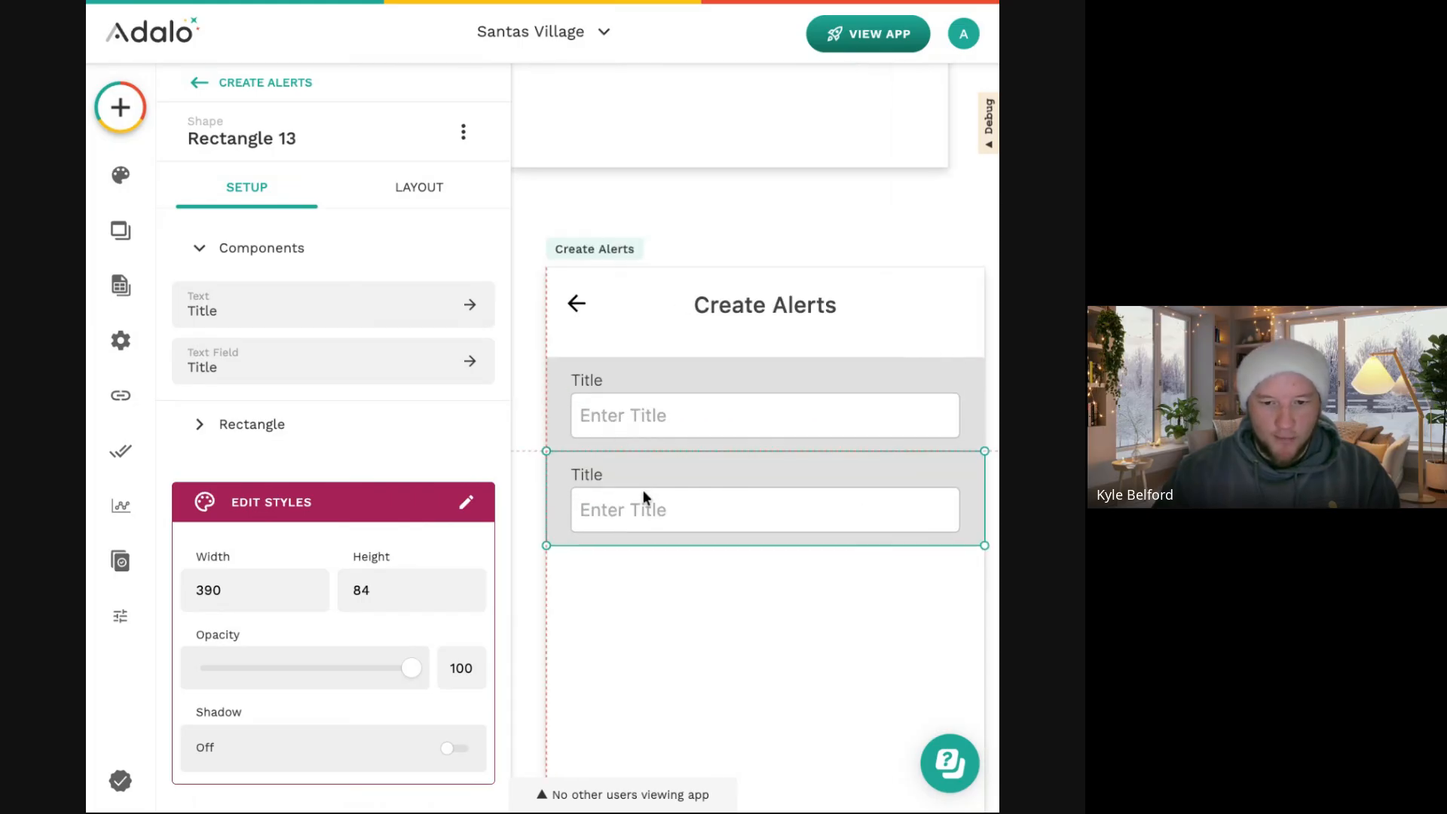
left_click(625, 553)
scroll(578, 453, "up", 10)
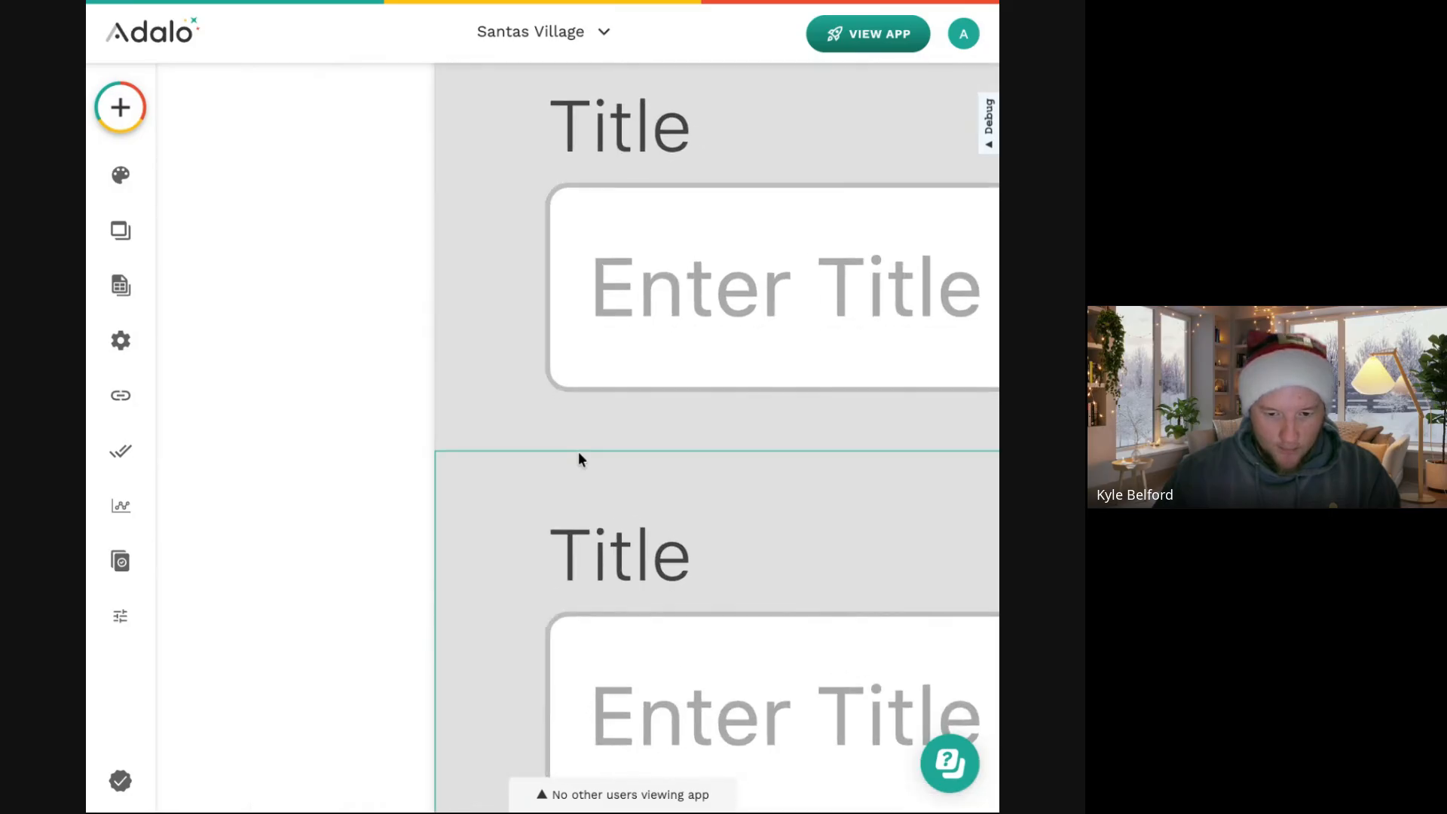
scroll(589, 481, "down", 10)
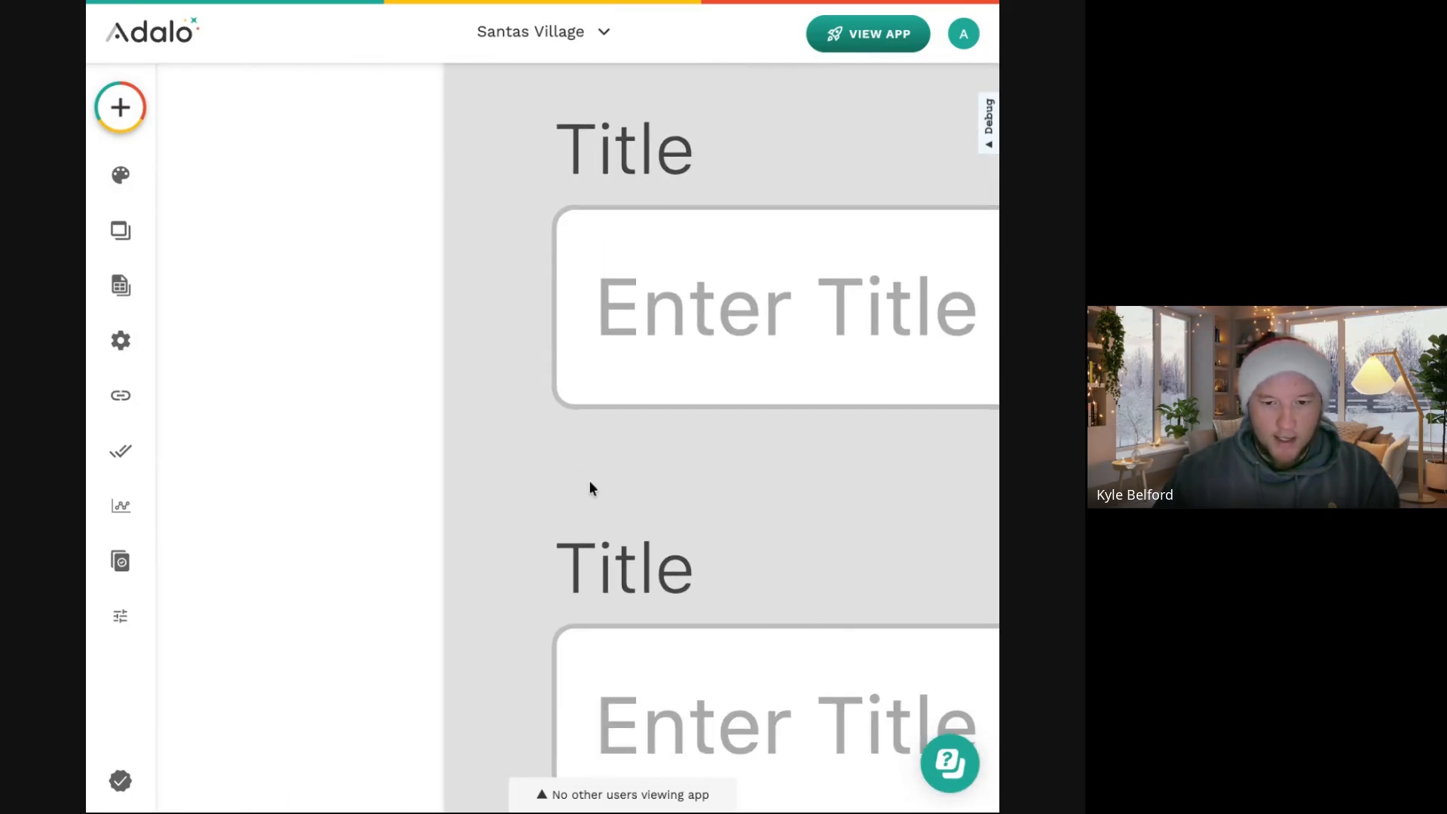
left_click(588, 482)
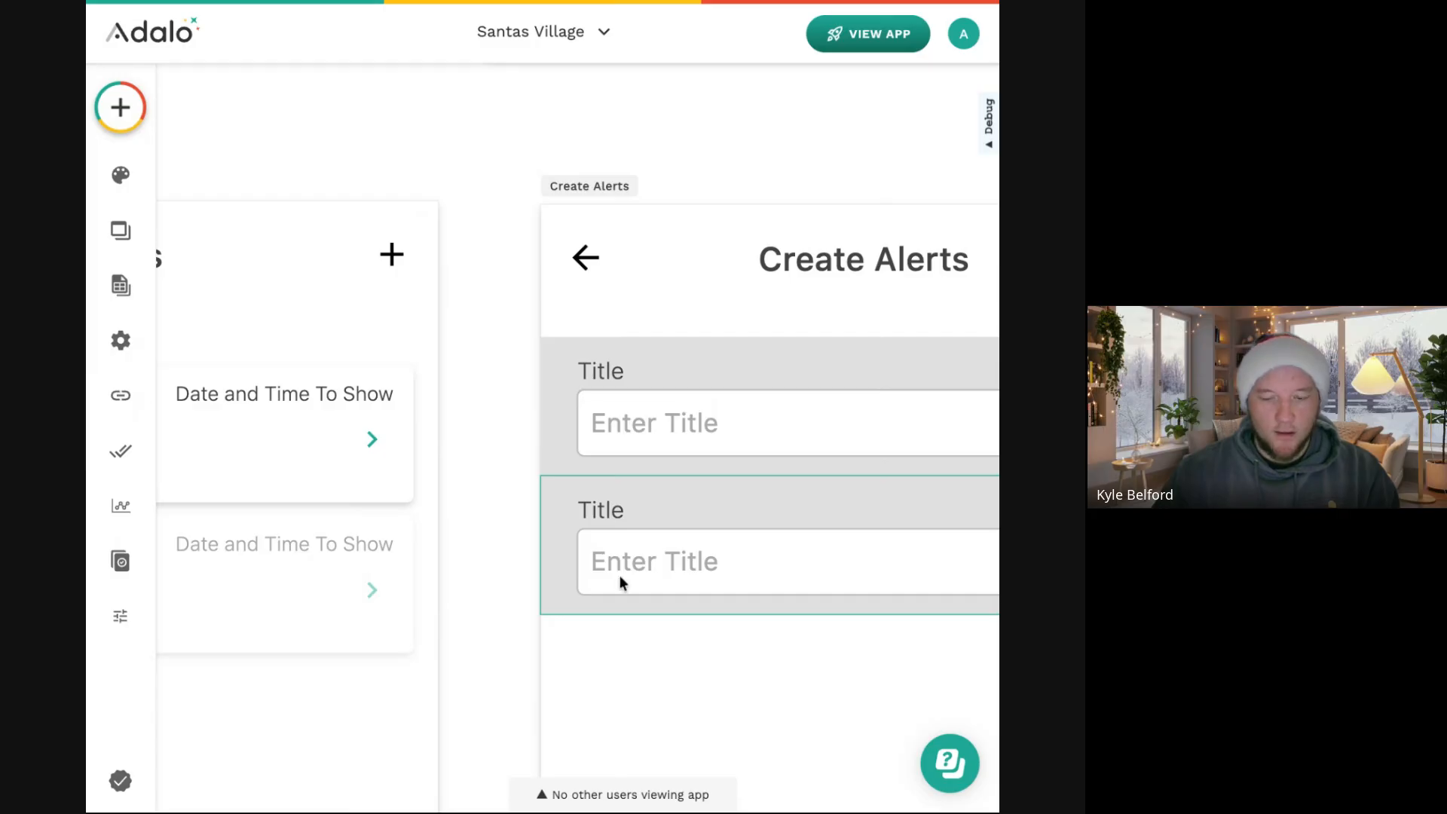
Change the copied section's label text to Body and rename its text field Body.
left_click(628, 509)
double_click(255, 302)
type("Body")
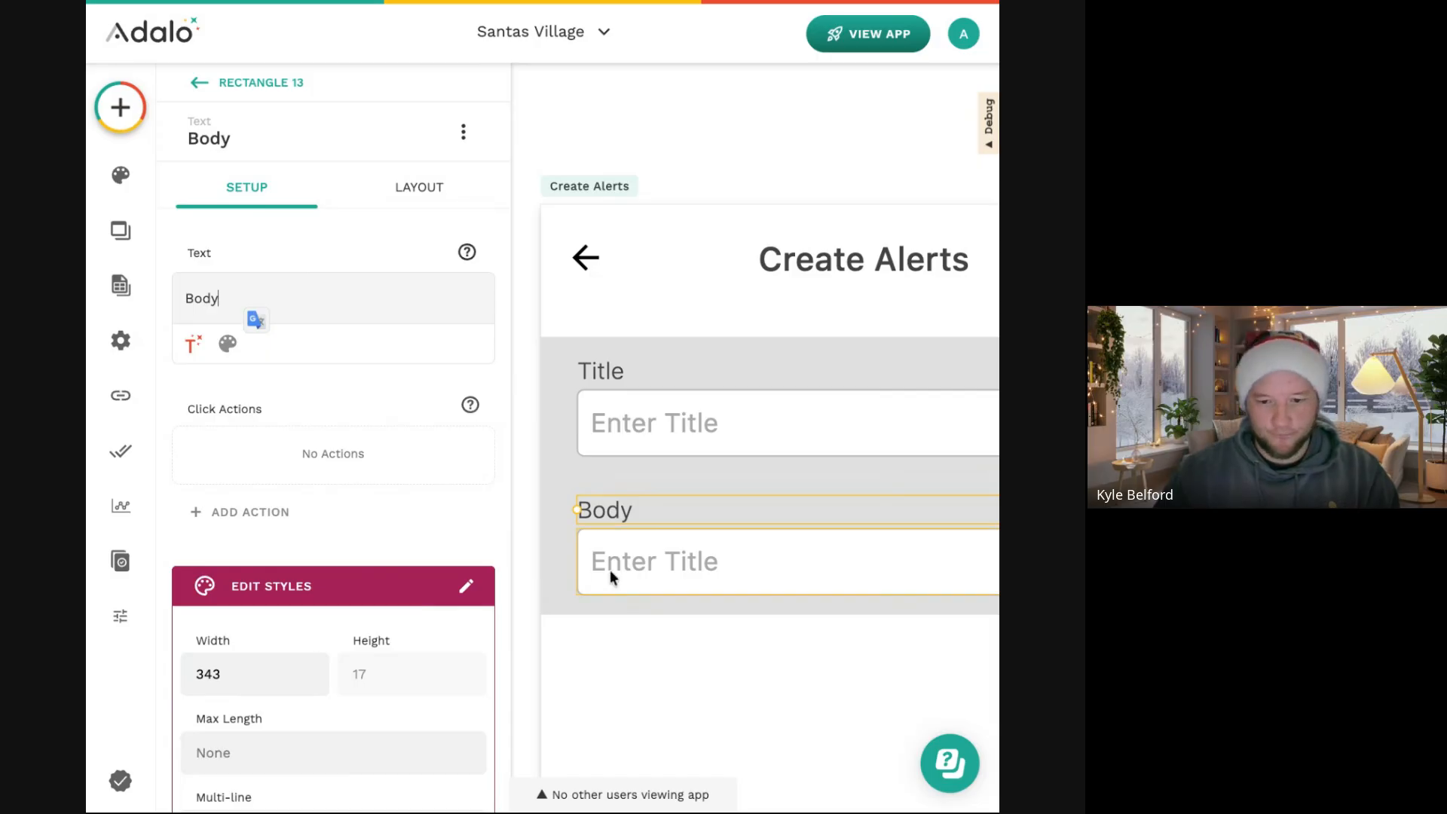
left_click(641, 580)
left_click(226, 147)
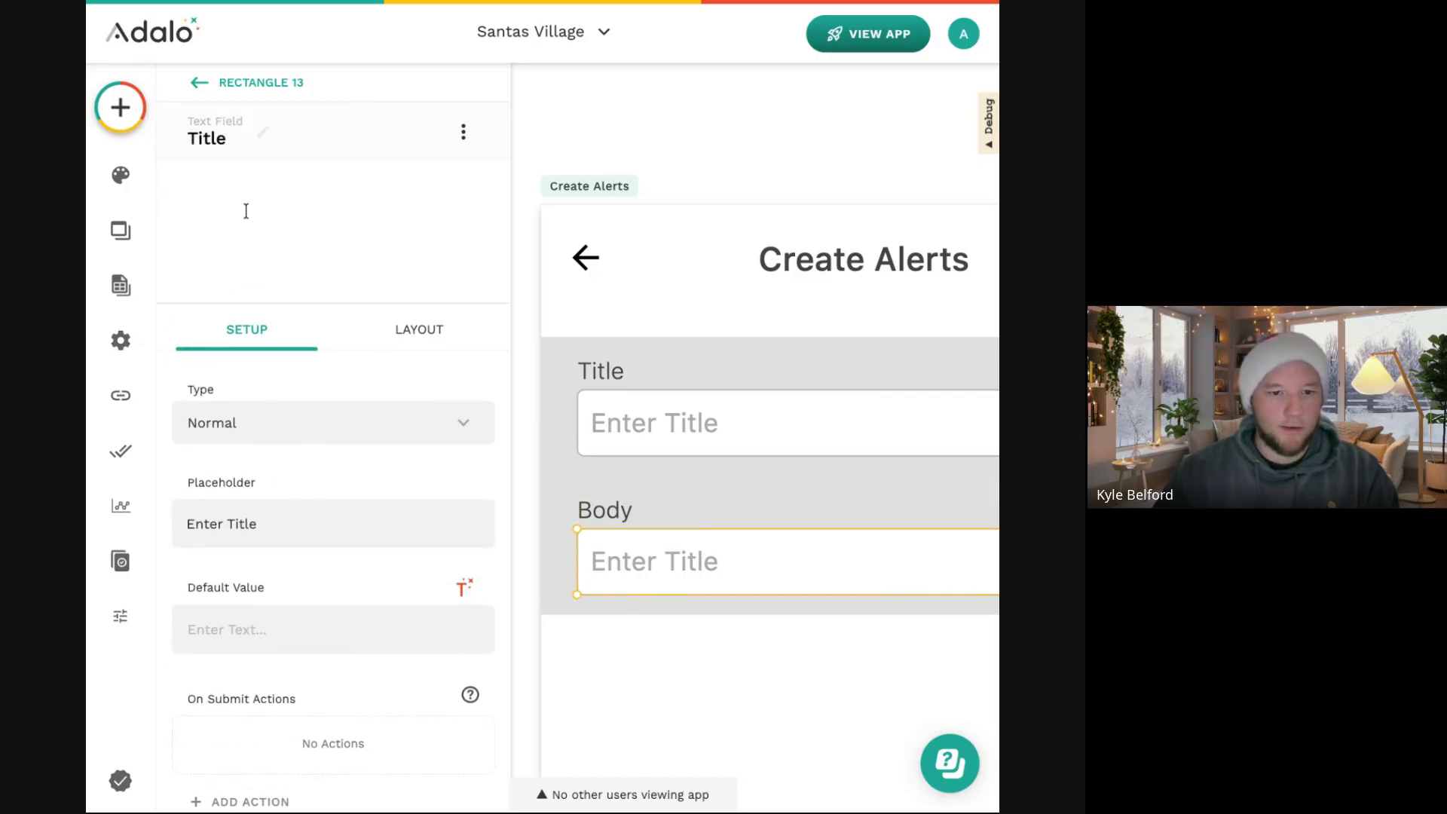
type("Body")
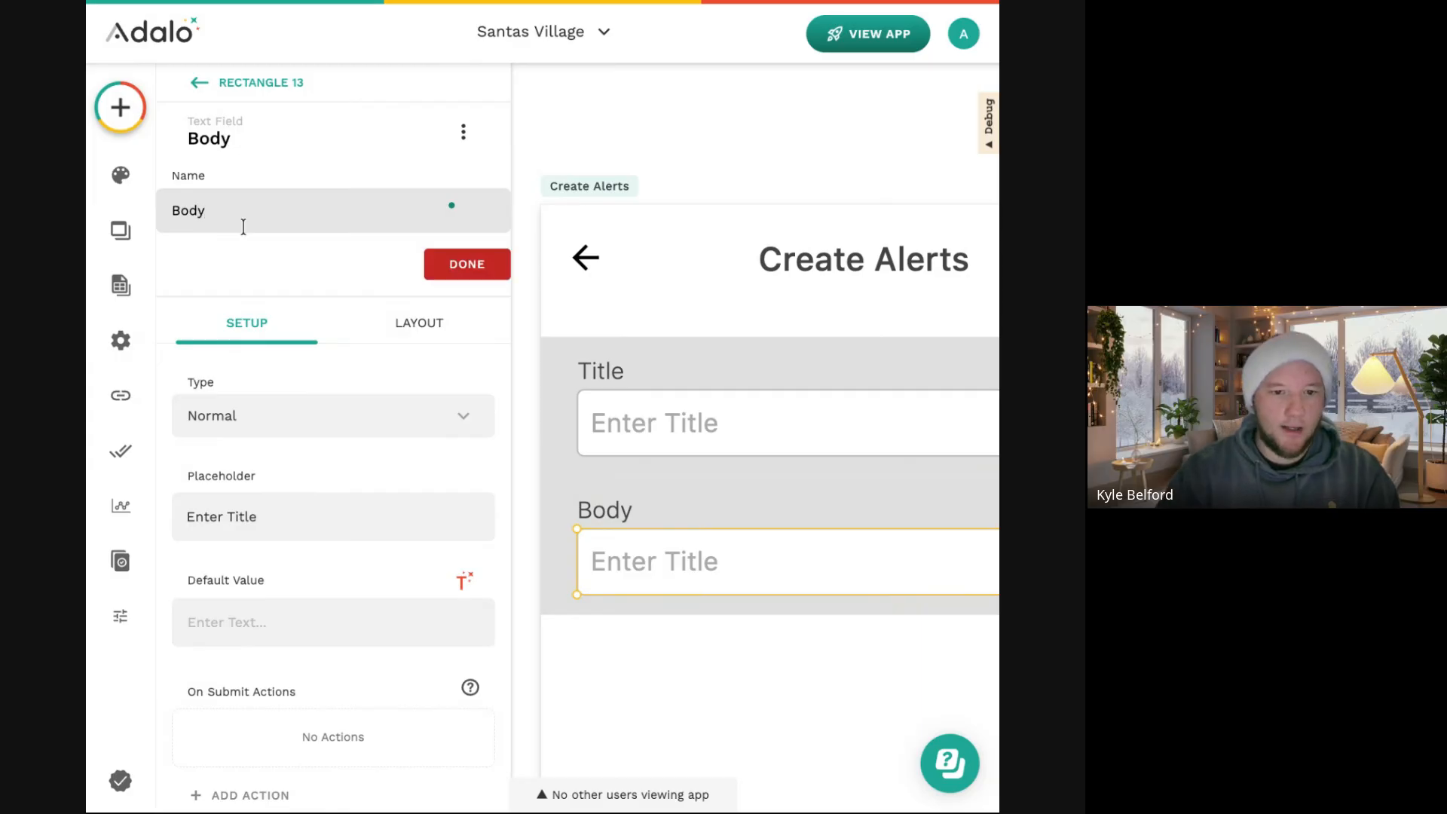
key("Return")
Turn on multi-line entry for the Body text field.
scroll(302, 547, "down", 10)
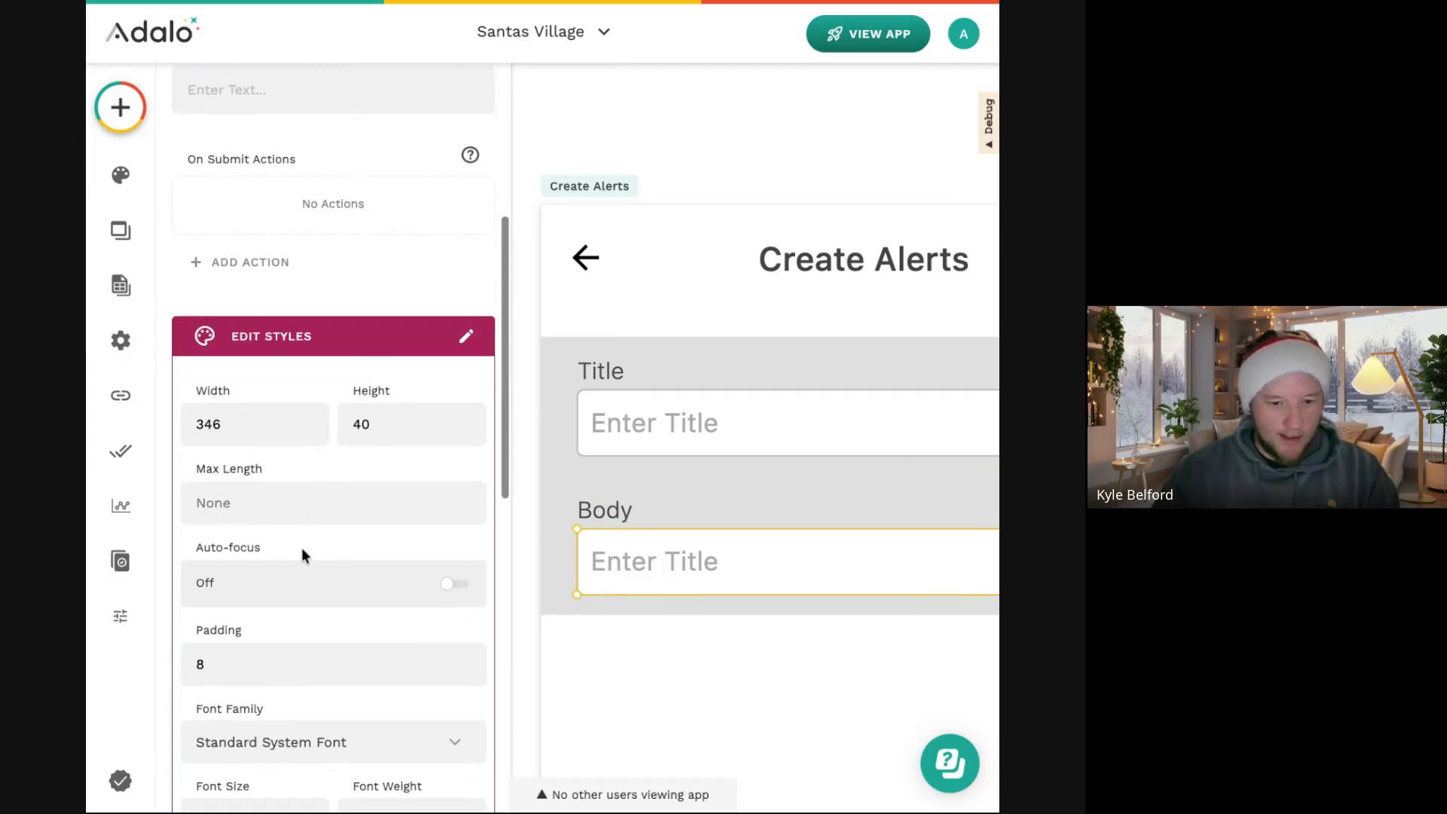
scroll(405, 490, "down", 6)
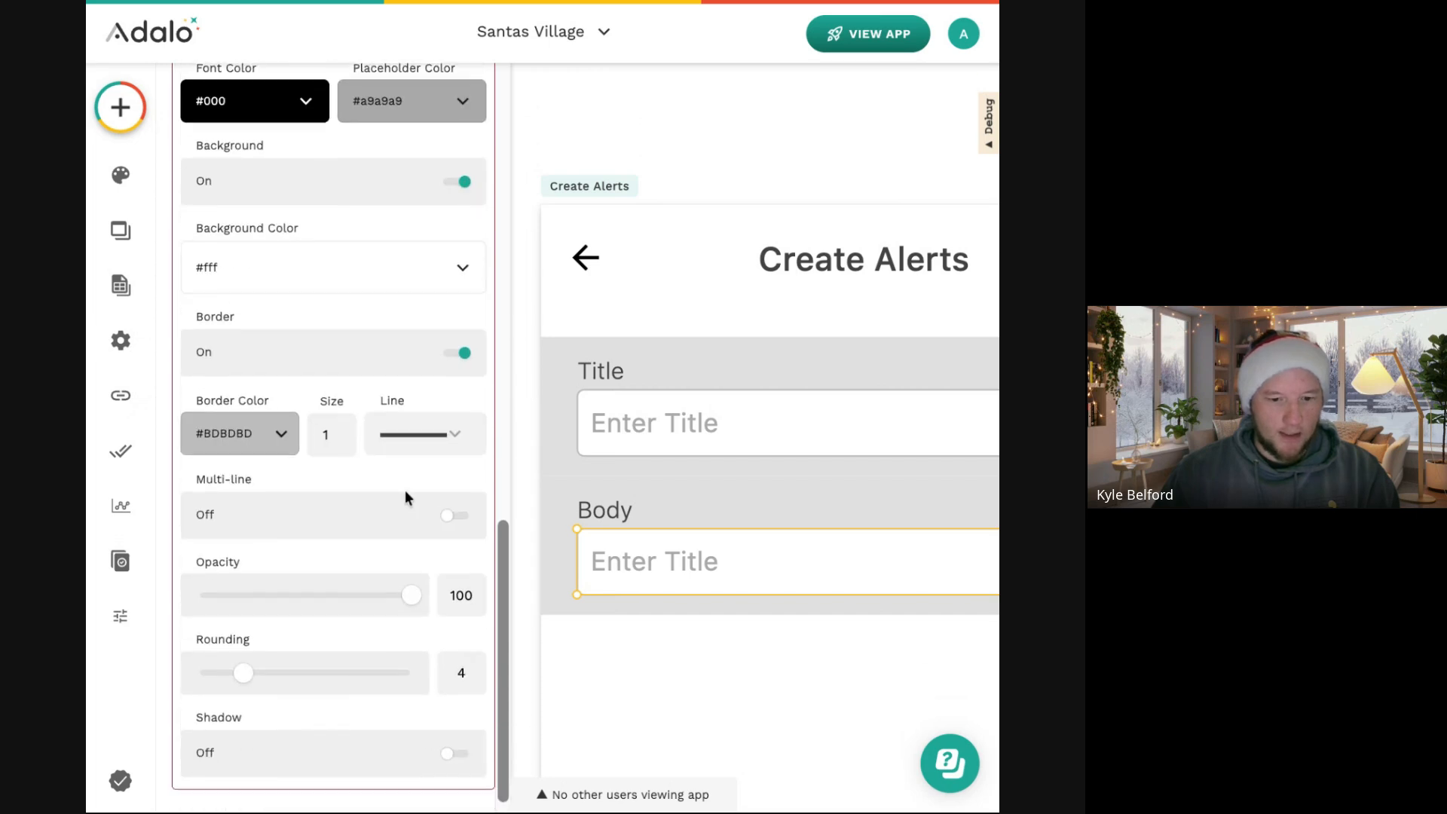
left_click(461, 495)
left_click(717, 699)
Stretch the Body text field downward so it offers several lines of typing space.
scroll(690, 661, "down", 5)
scroll(689, 662, "down", 2)
left_click(685, 506)
left_click_drag(694, 510, 694, 542)
left_click(707, 498)
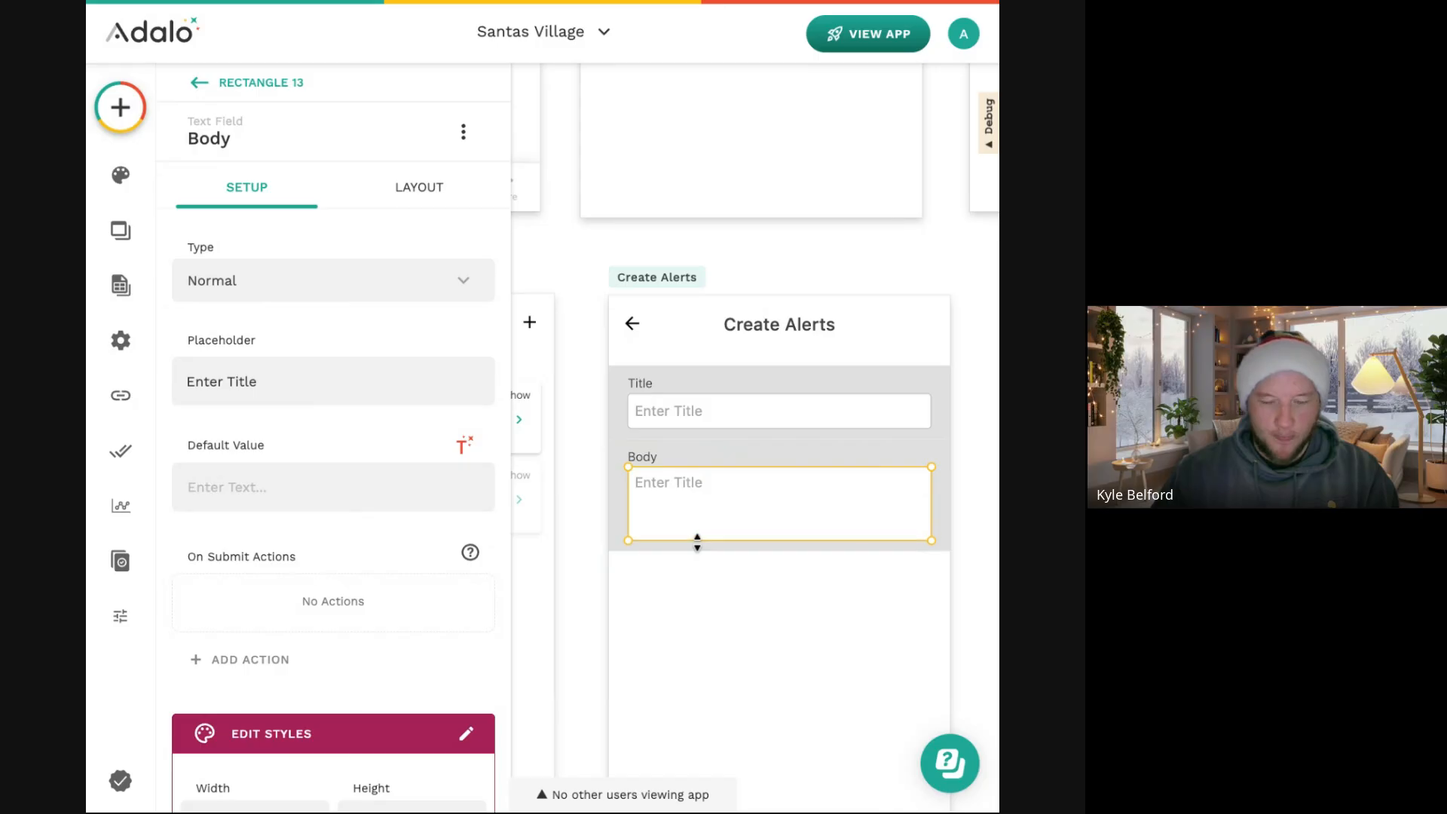
Set the Body text field's placeholder to "Enter Description".
double_click(242, 381)
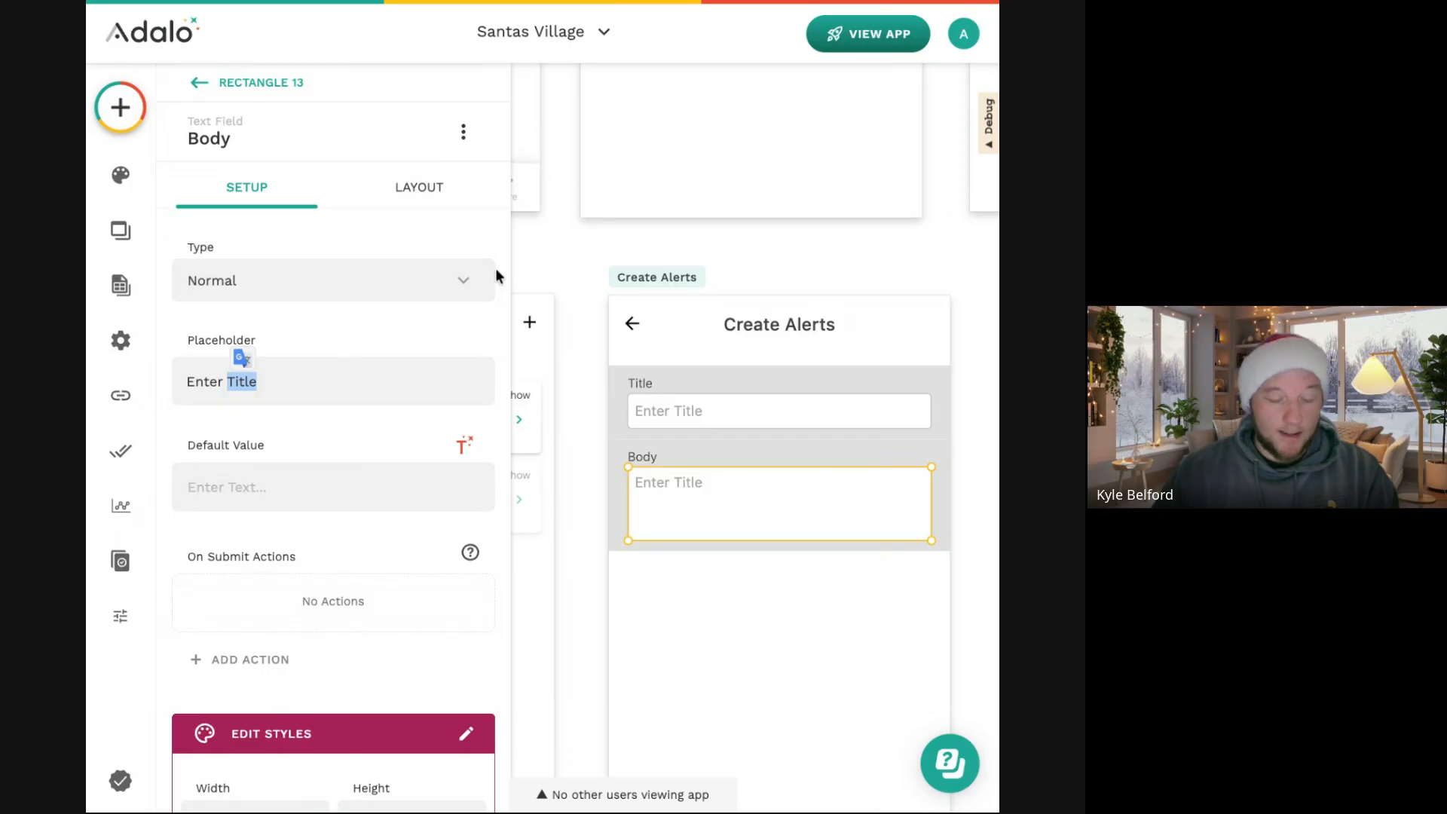
type("Desription")
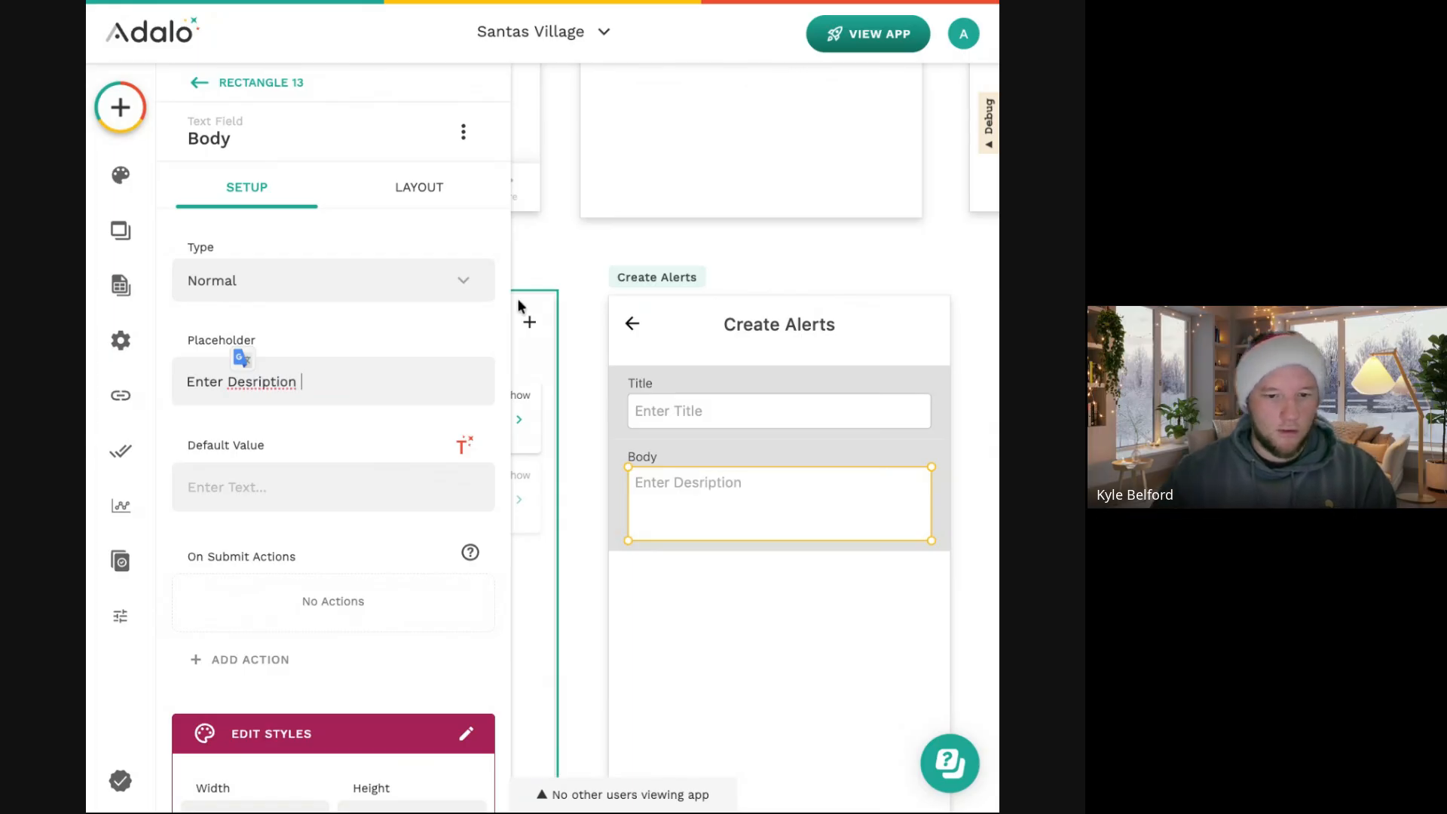
double_click(261, 380)
left_click(278, 389)
left_click(843, 638)
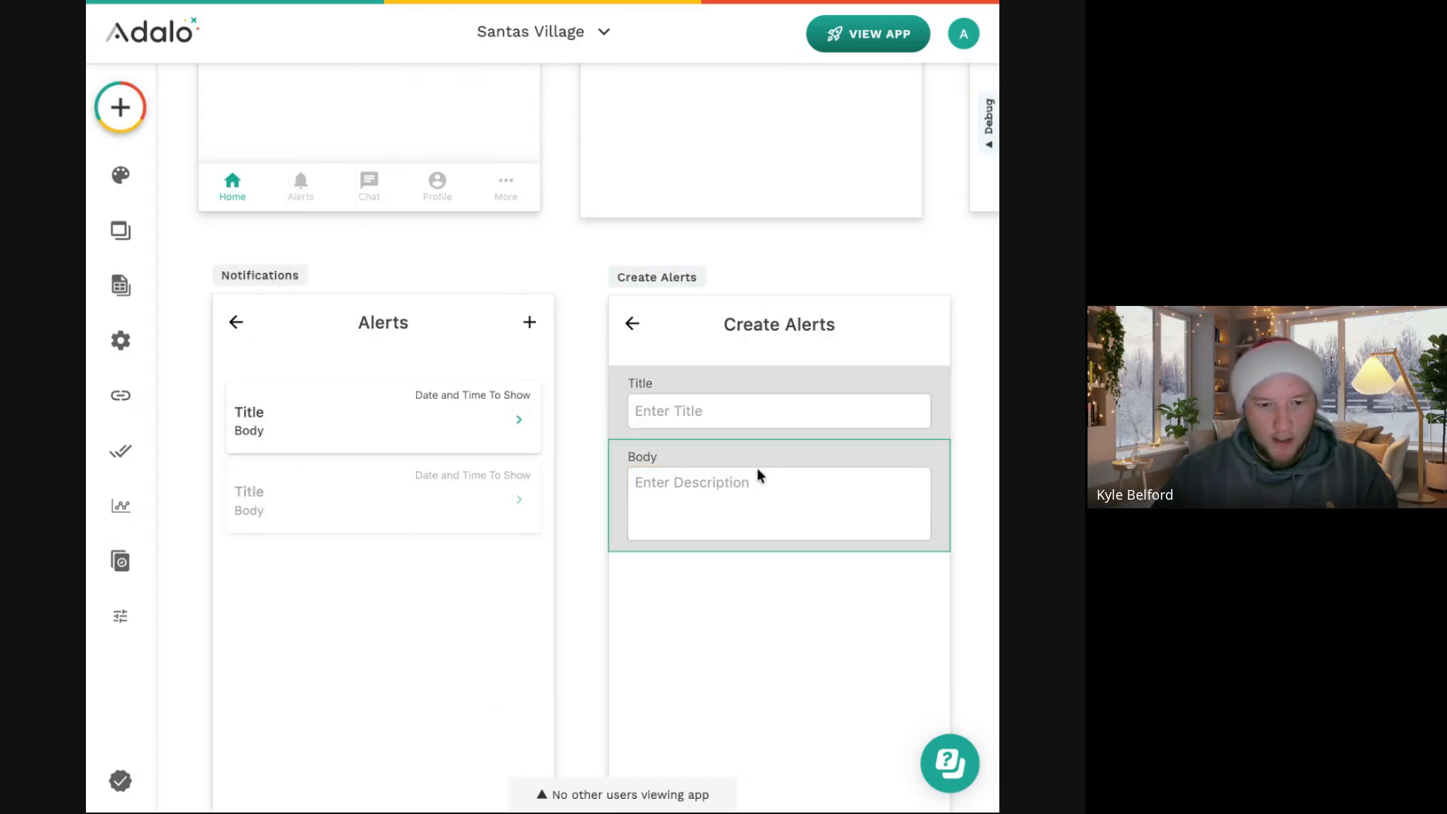
Check the Alerts collection's properties, and duplicate the Title section to a spot beneath the Body section.
left_click(121, 285)
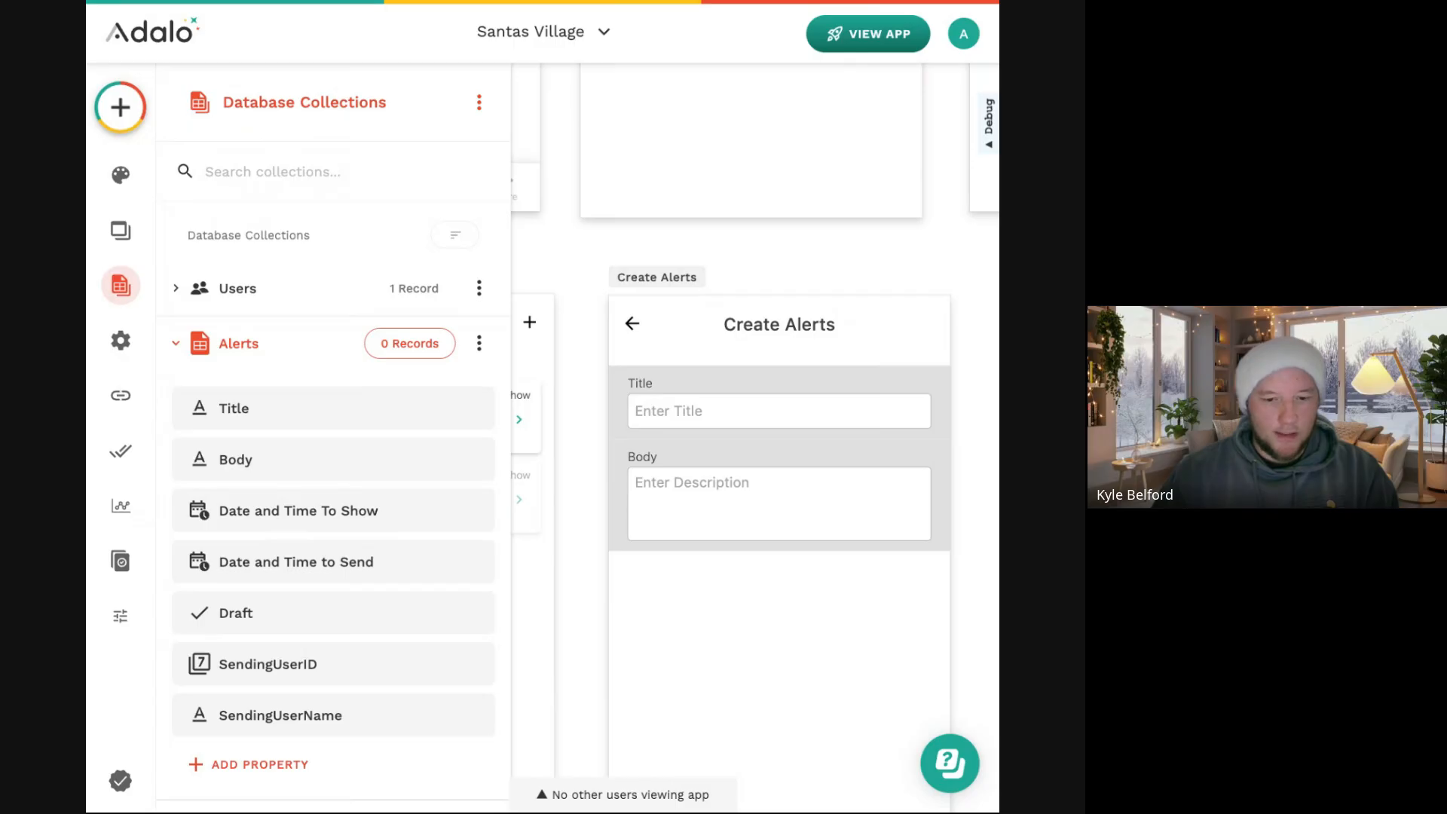
left_click(708, 620)
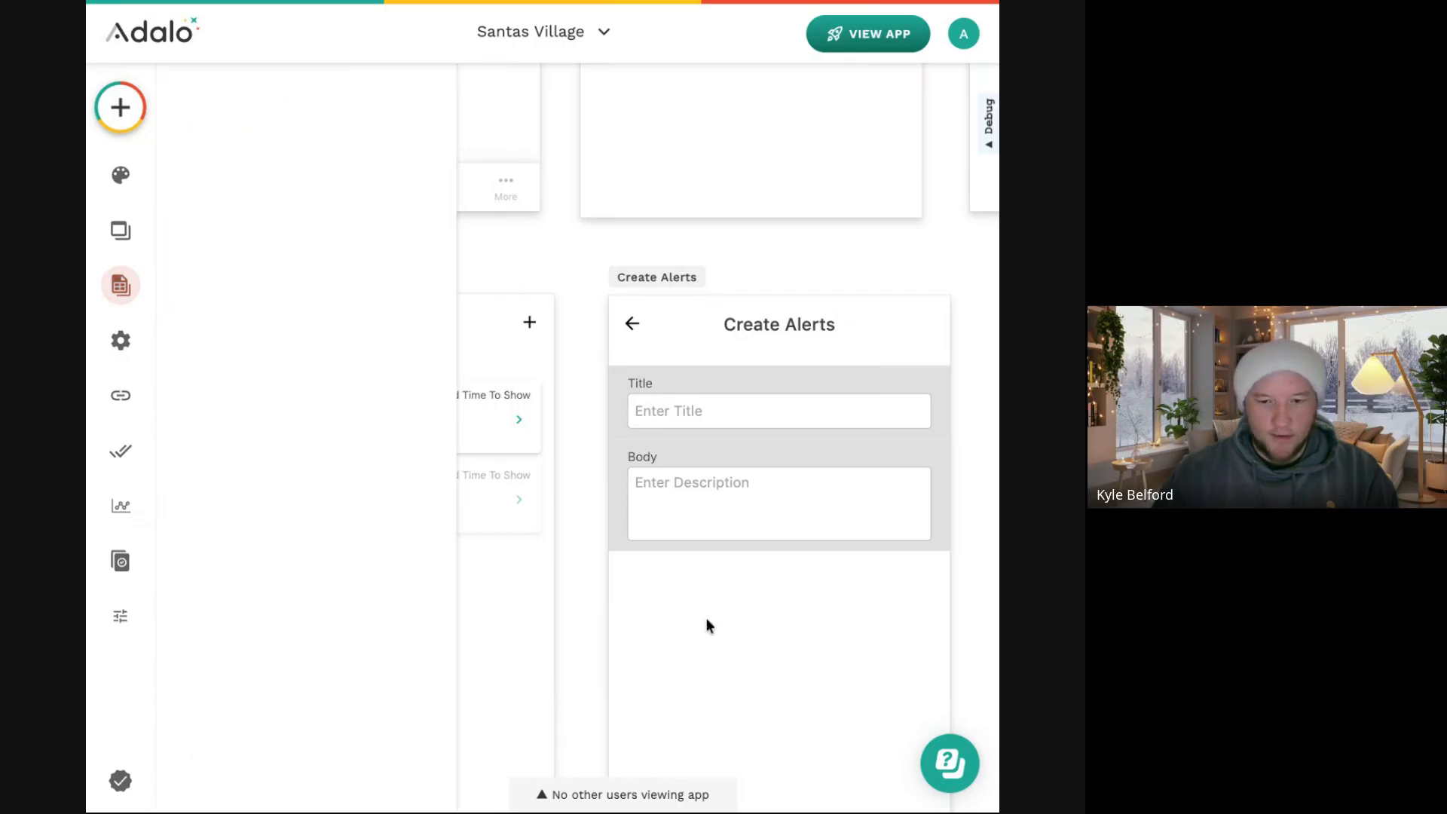
left_click(689, 391)
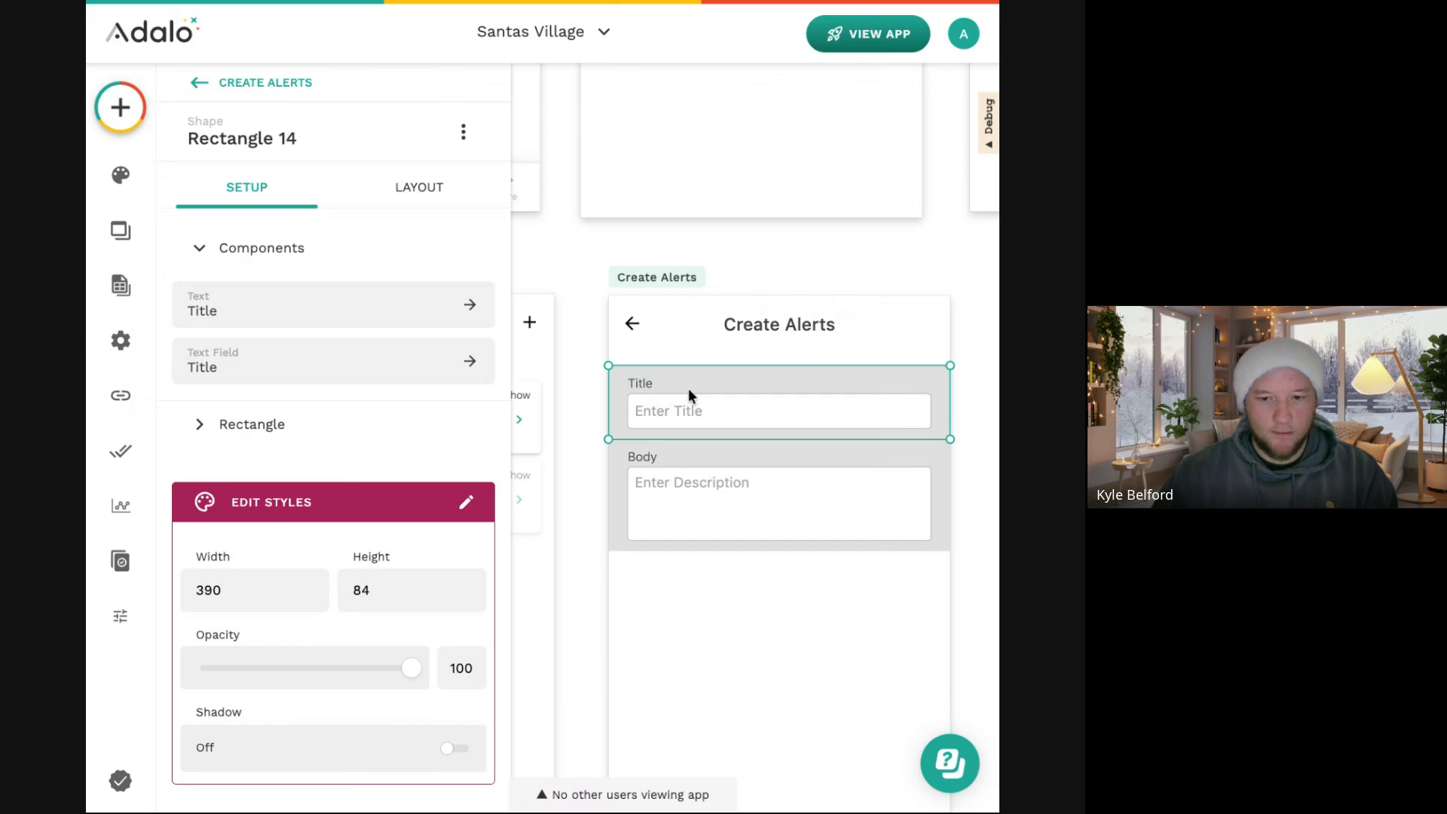
scroll(689, 388, "down", 3)
left_click_drag(678, 278, 680, 466)
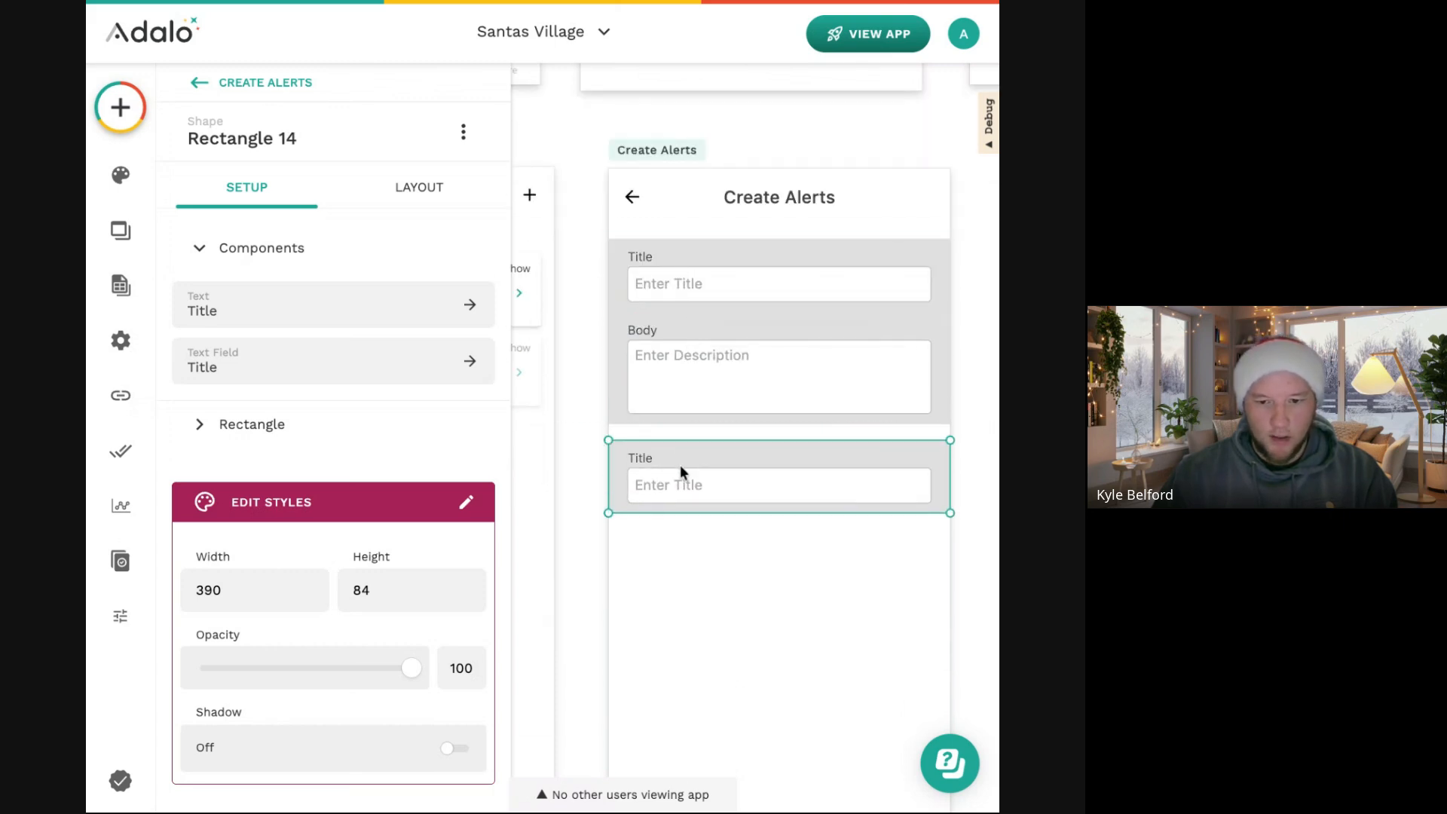
scroll(680, 469, "up", 5)
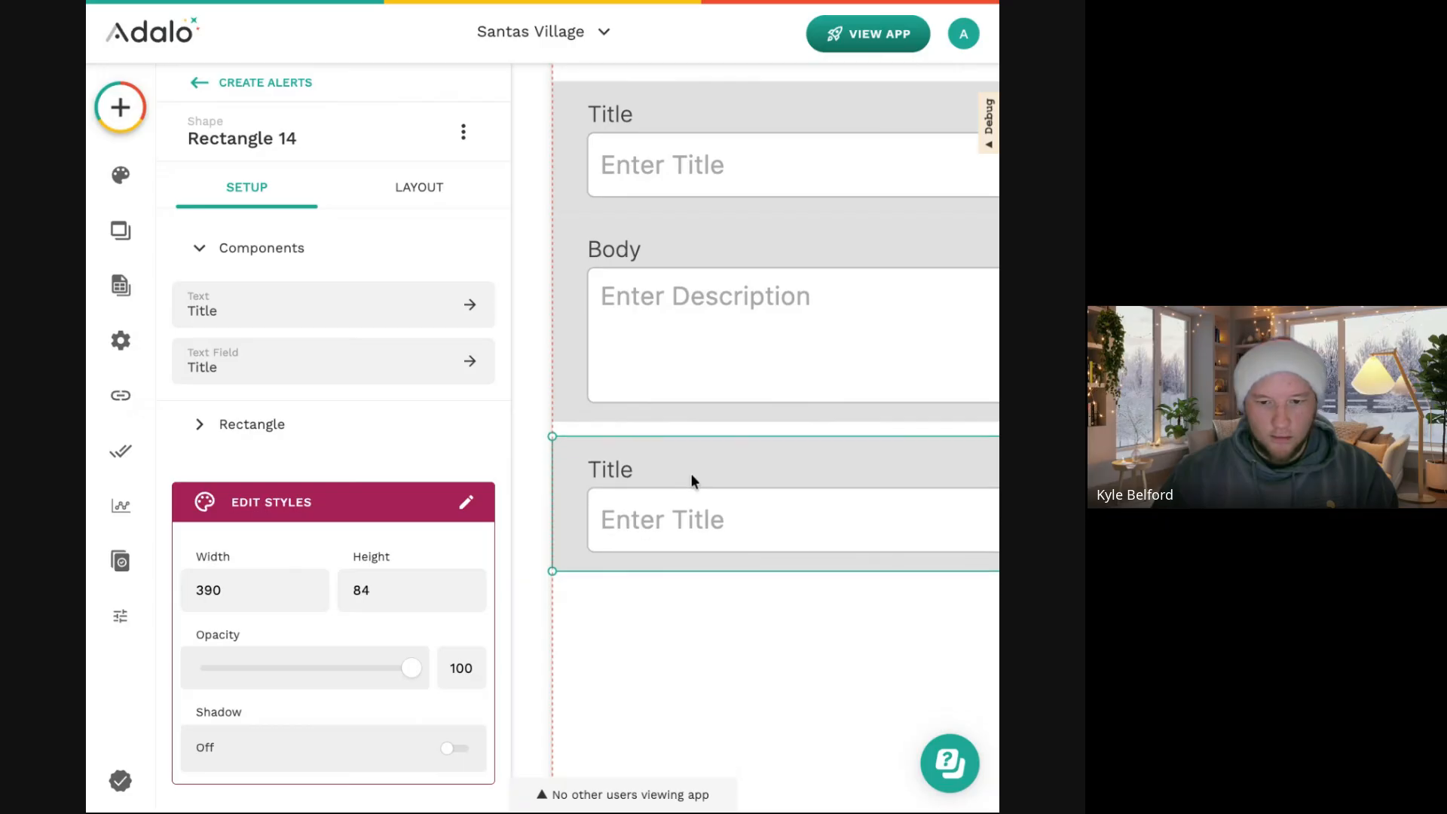
Change the label text of the new section under Body to "Send On".
left_click(690, 470)
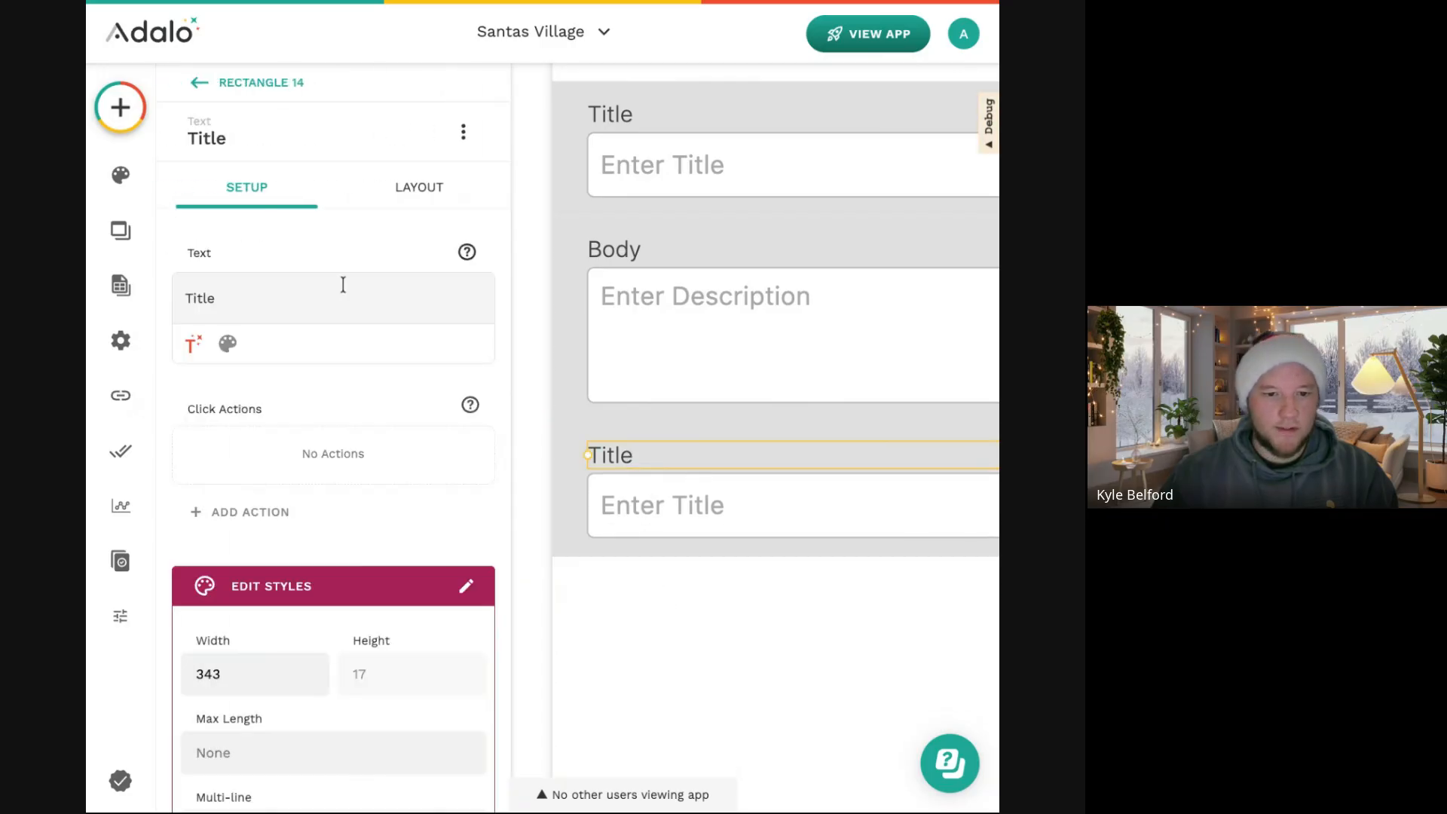
double_click(320, 293)
type("Se")
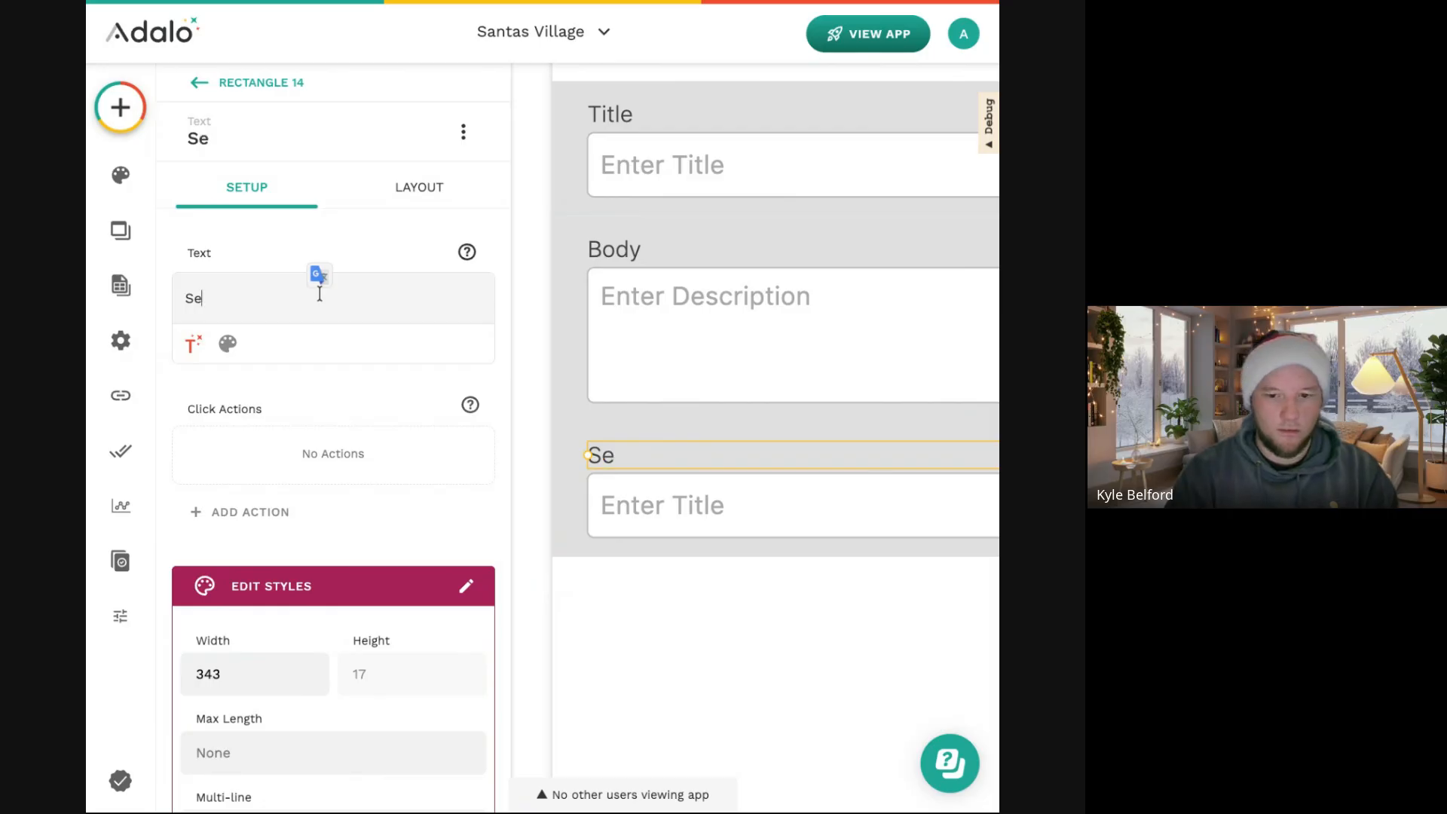
type("nd On")
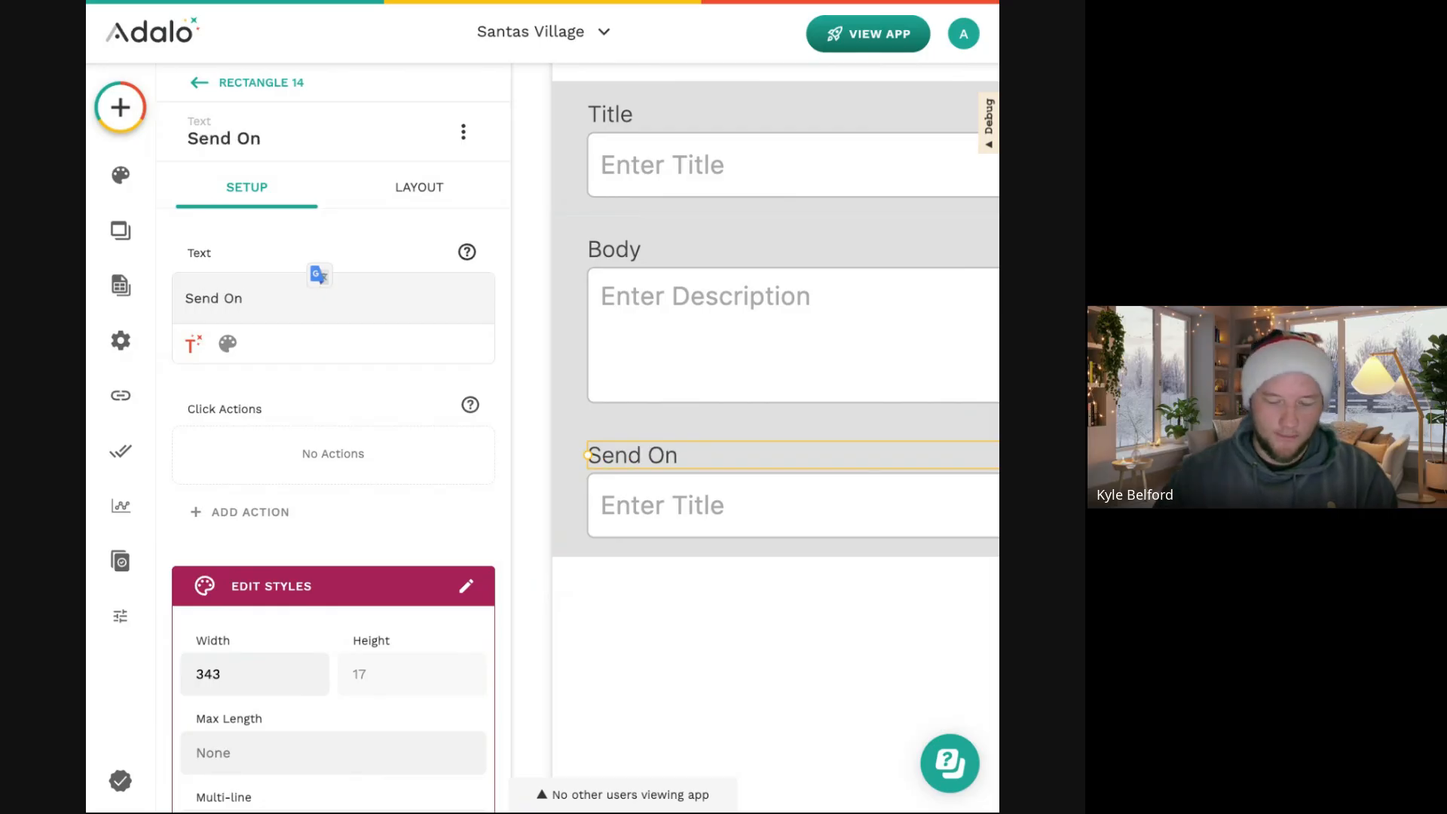
Find the date picker component and add it to the Create Alerts screen beneath the Send On section.
left_click(590, 544)
scroll(596, 556, "down", 3)
scroll(596, 558, "down", 1)
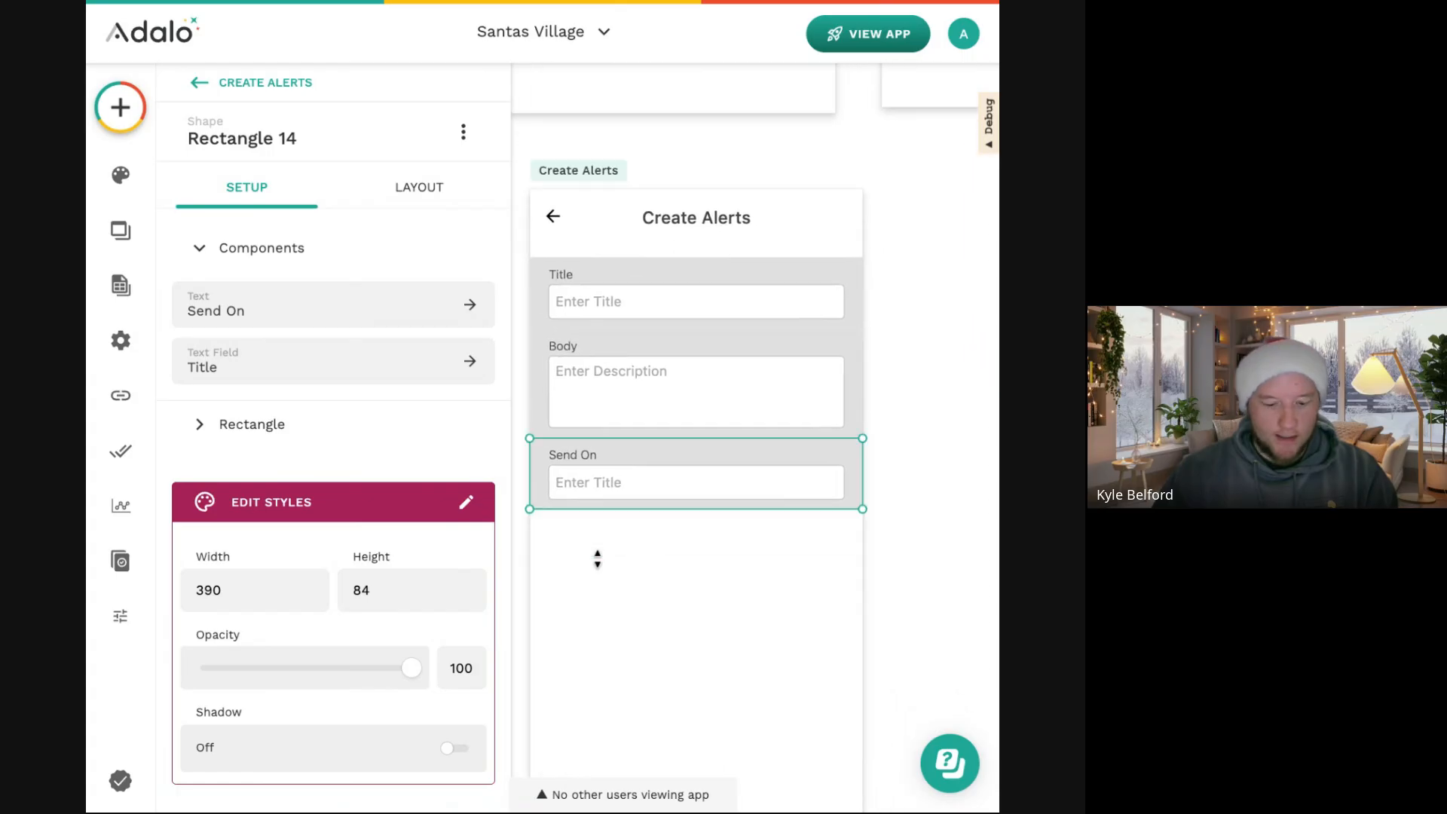
left_click(120, 107)
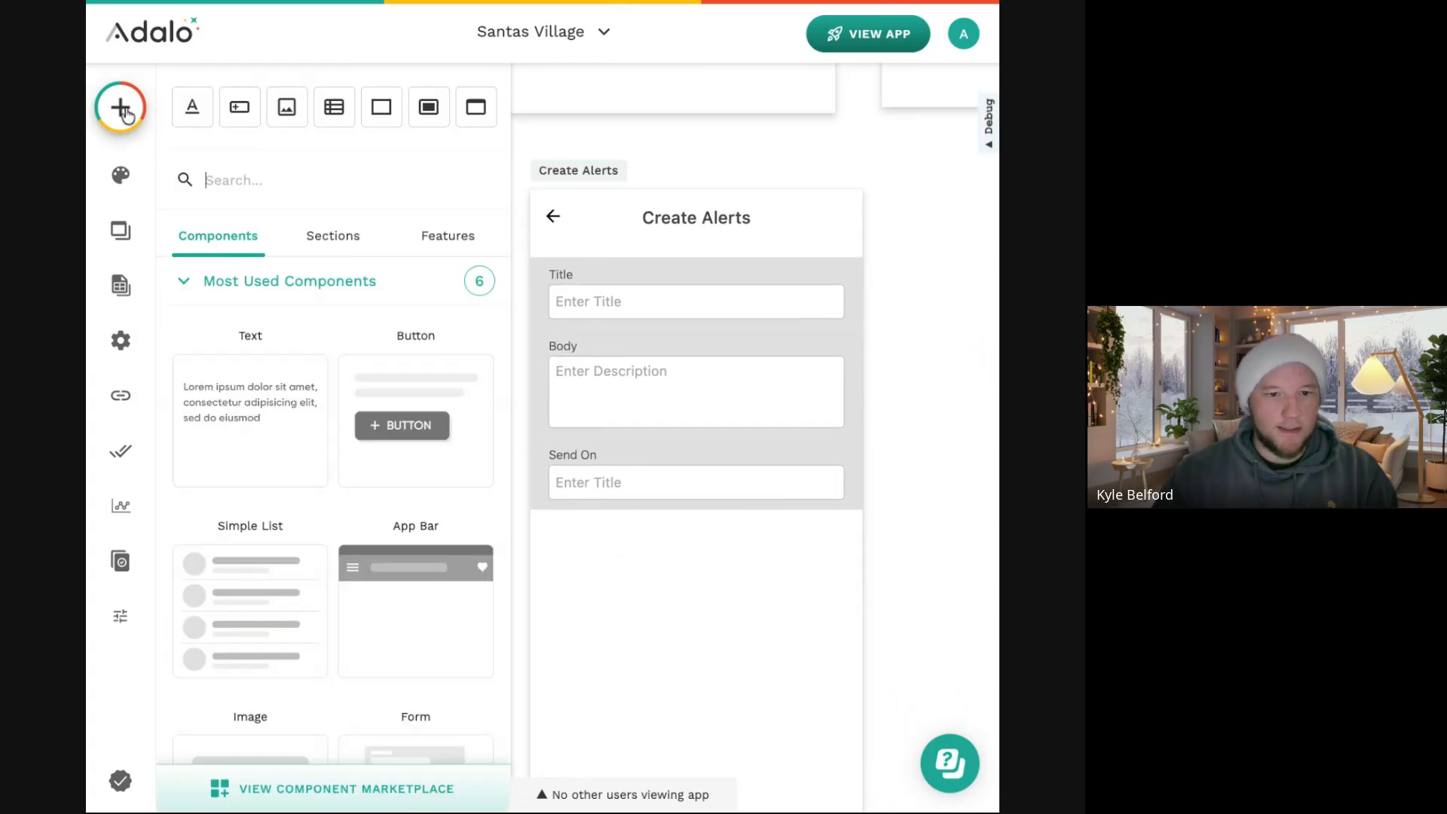
type("dat")
left_click_drag(251, 390, 677, 537)
Match the date picker's width to the Send On text field at 346 and place it directly over that field.
scroll(671, 528, "up", 2)
left_click(664, 449)
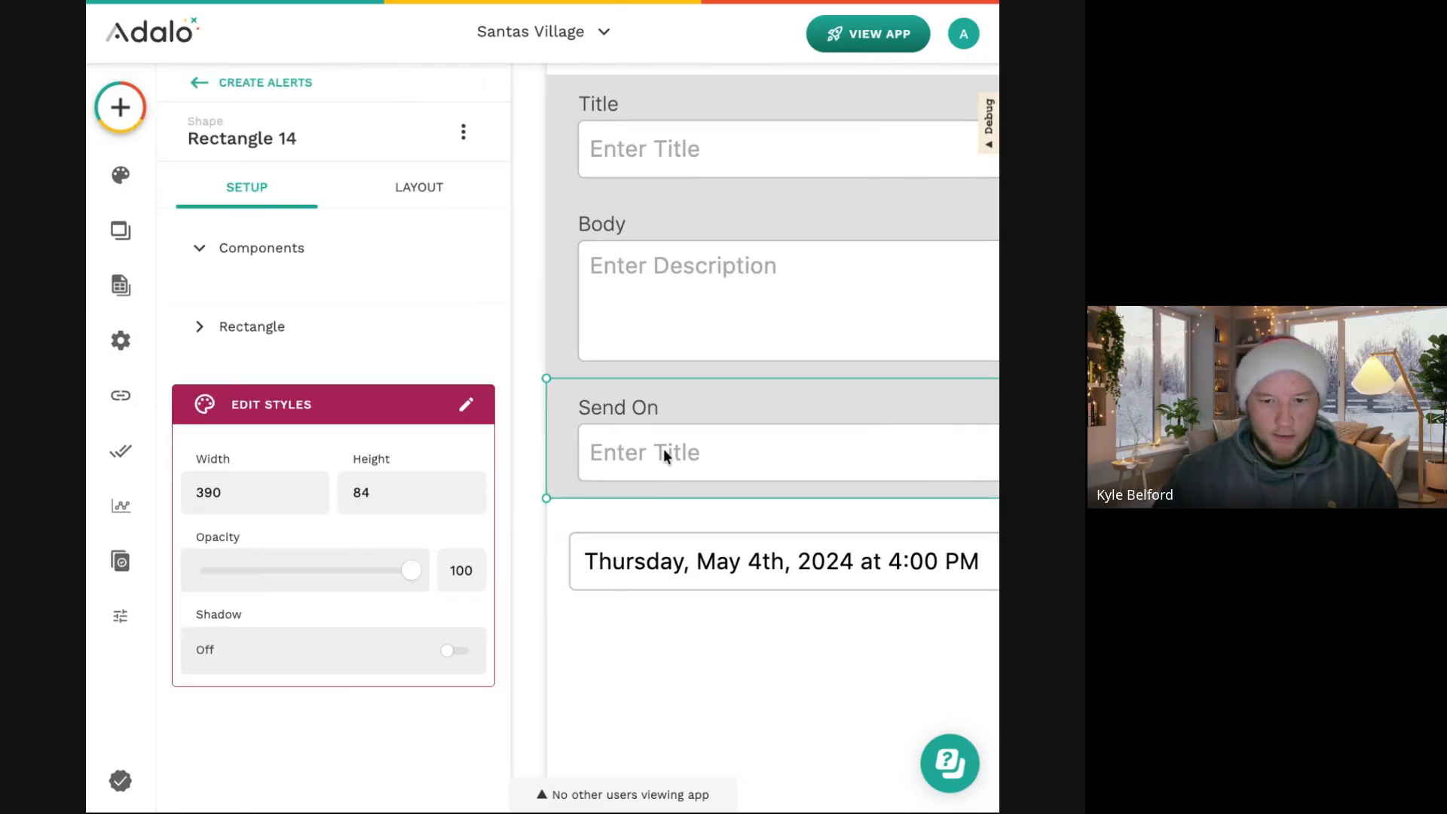
left_click(664, 449)
scroll(323, 579, "down", 3)
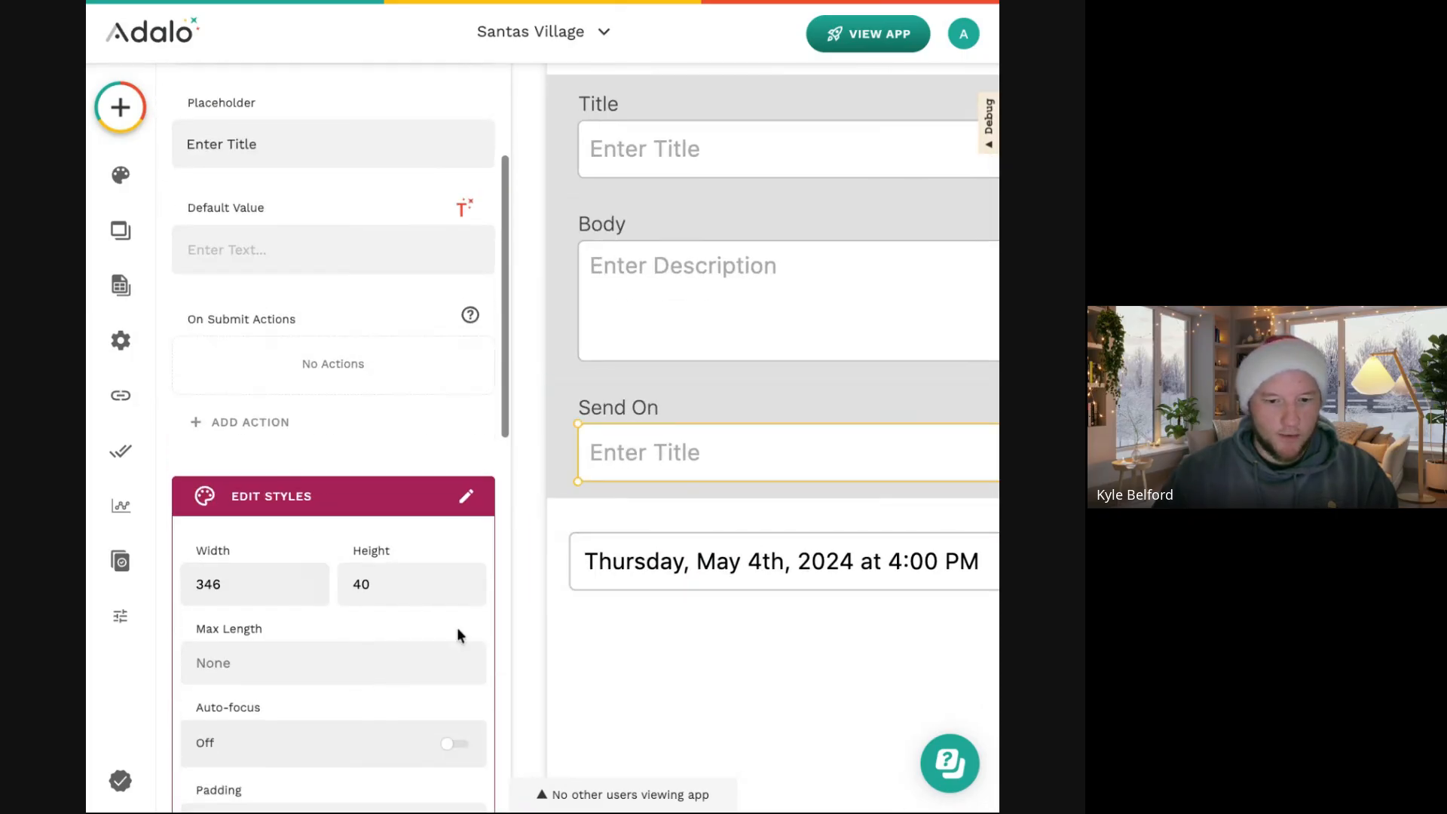
left_click(660, 579)
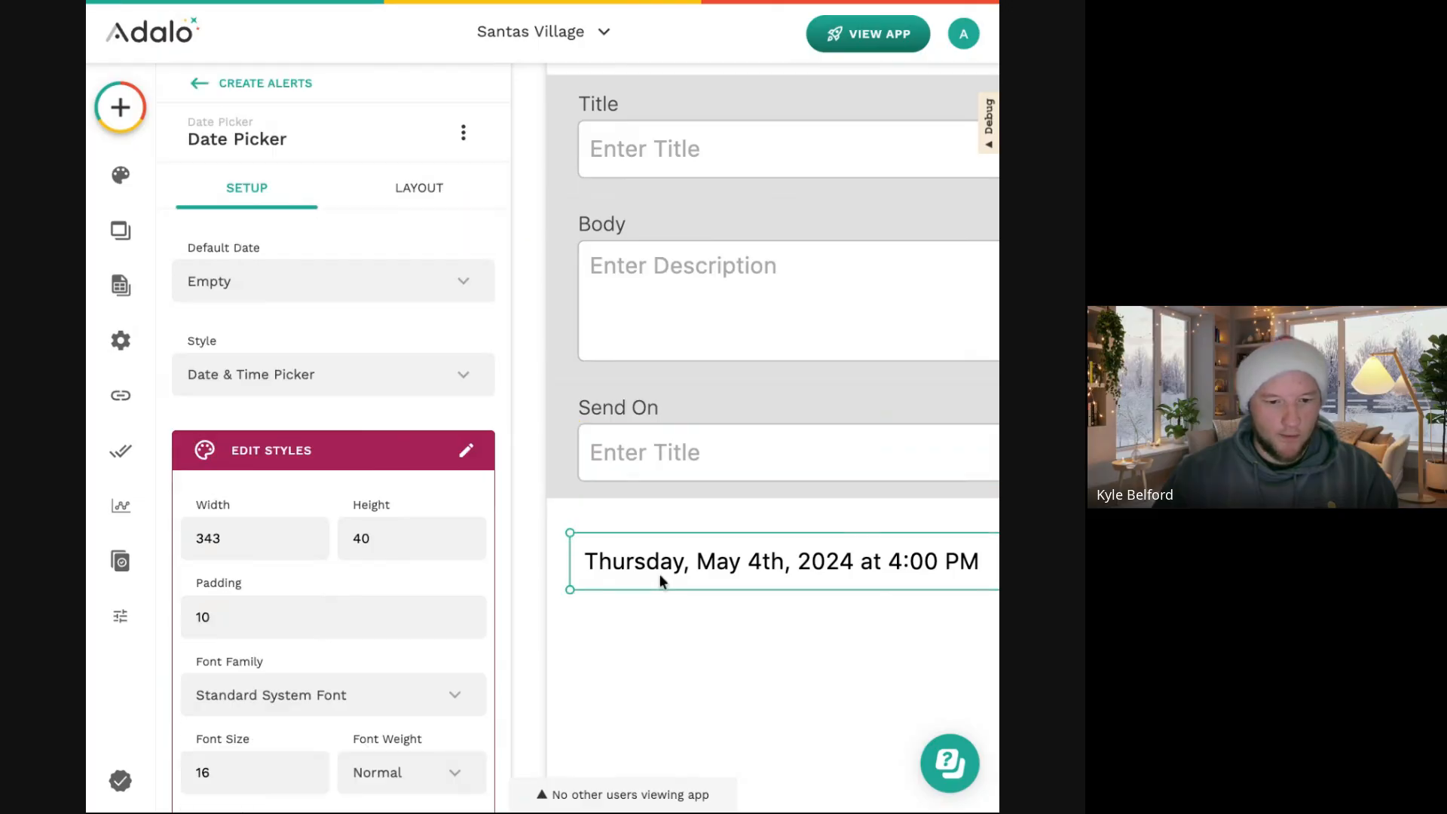
left_click(317, 533)
left_click_drag(671, 559, 681, 451)
scroll(682, 514, "down", 5)
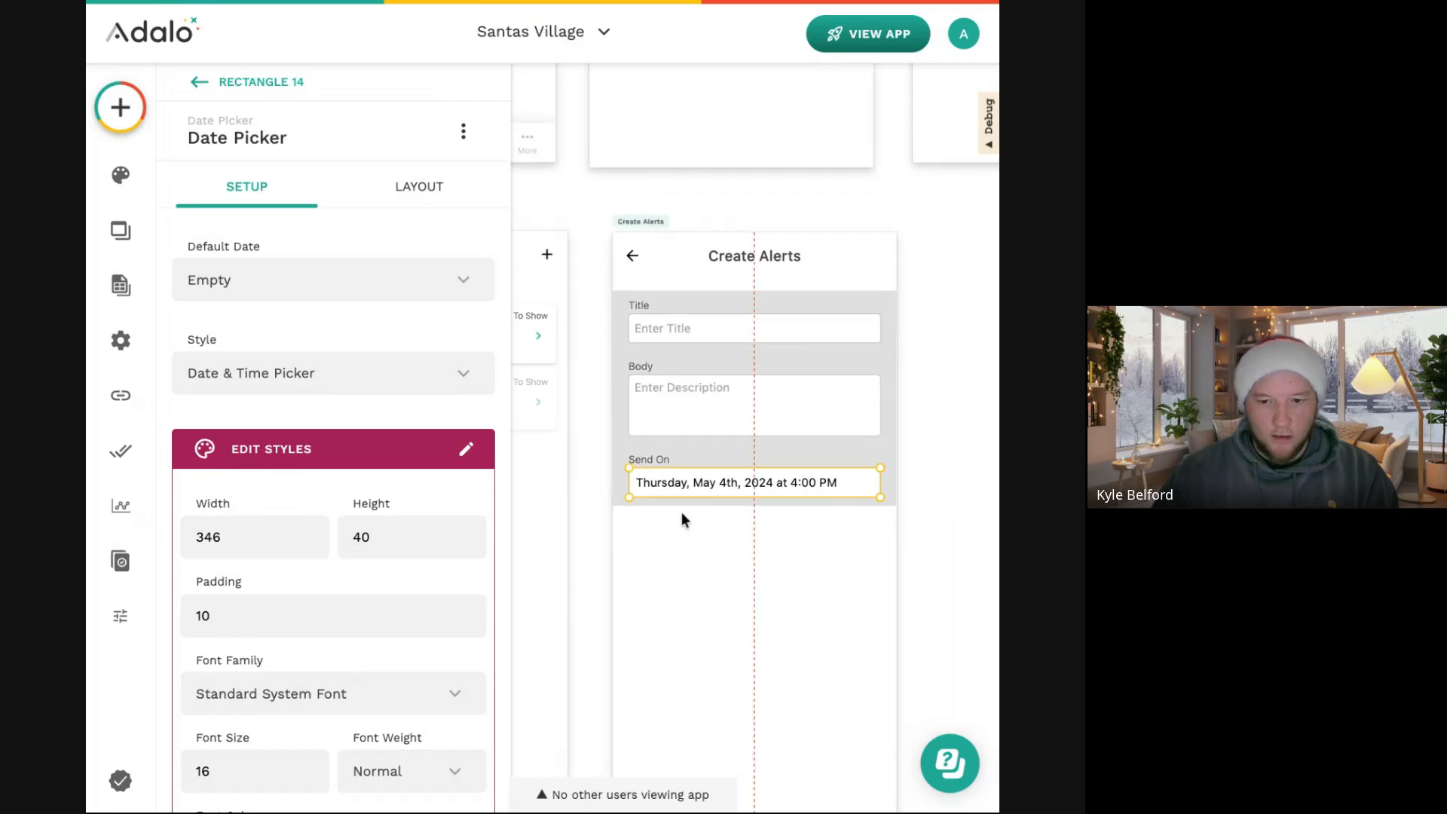
Delete the leftover Title text field hidden behind the date picker in the Send On section.
left_click(681, 520)
left_click(611, 462)
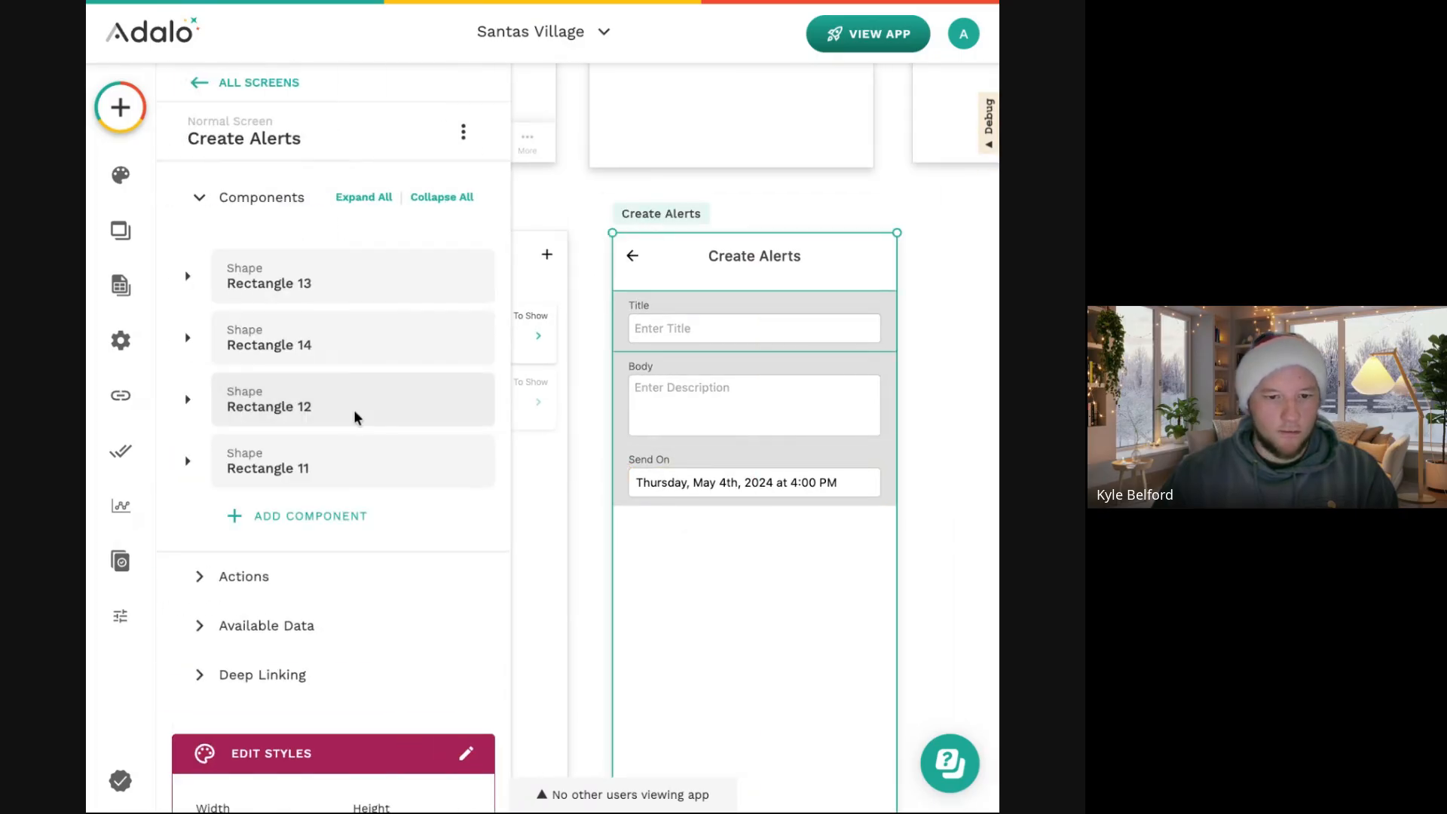
left_click(625, 486)
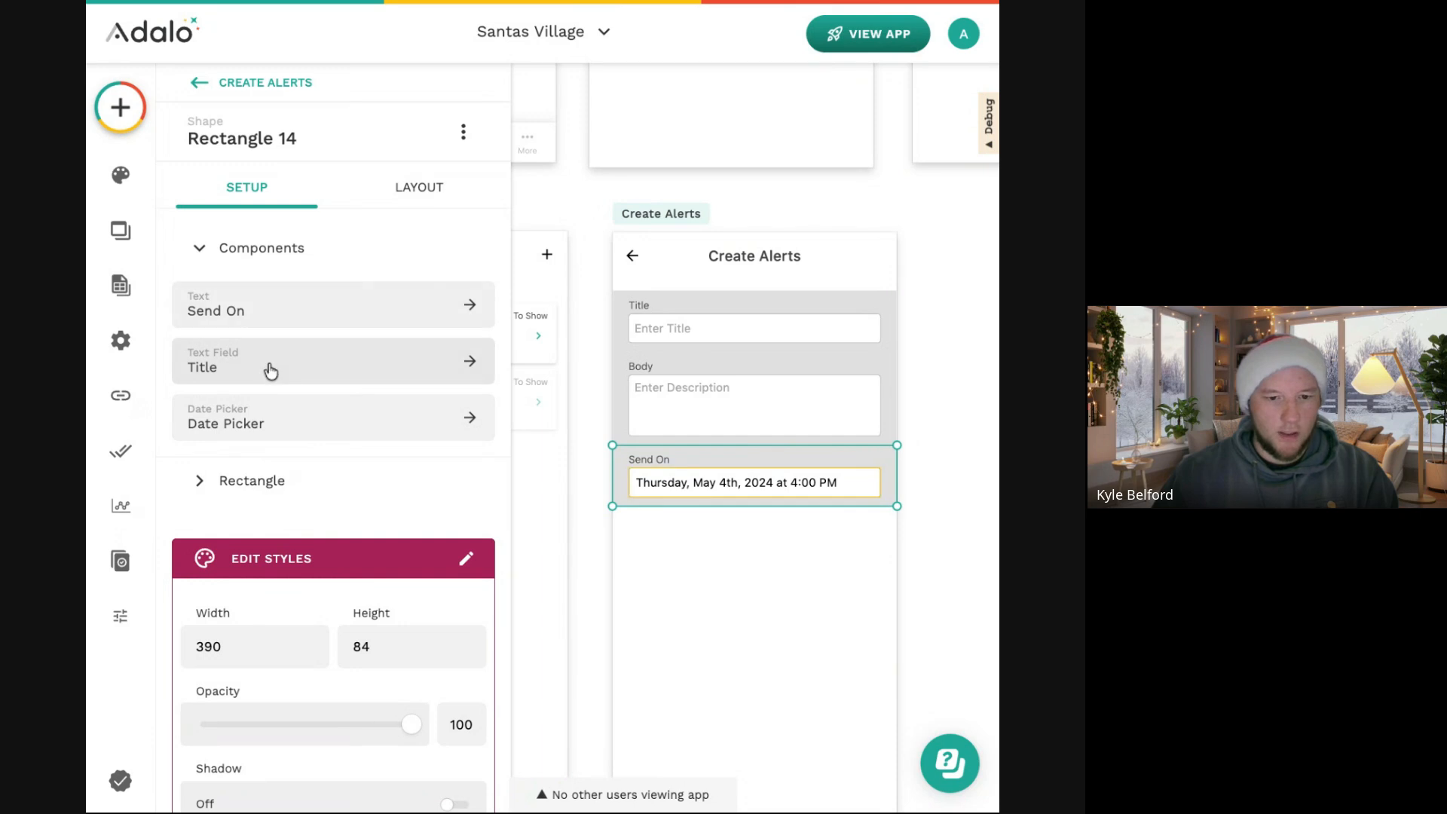
left_click(284, 369)
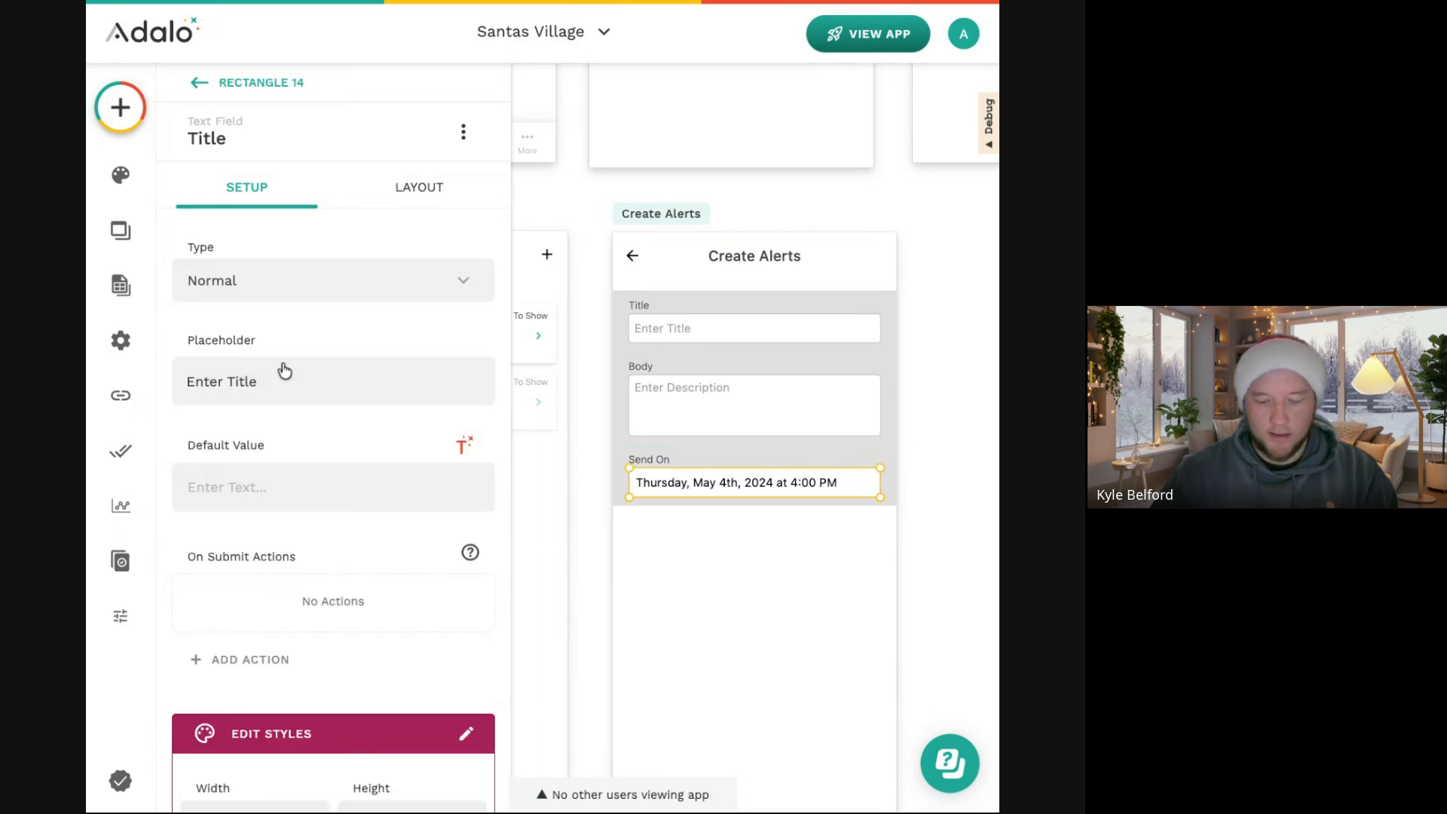
key("Escape")
scroll(807, 398, "up", 3)
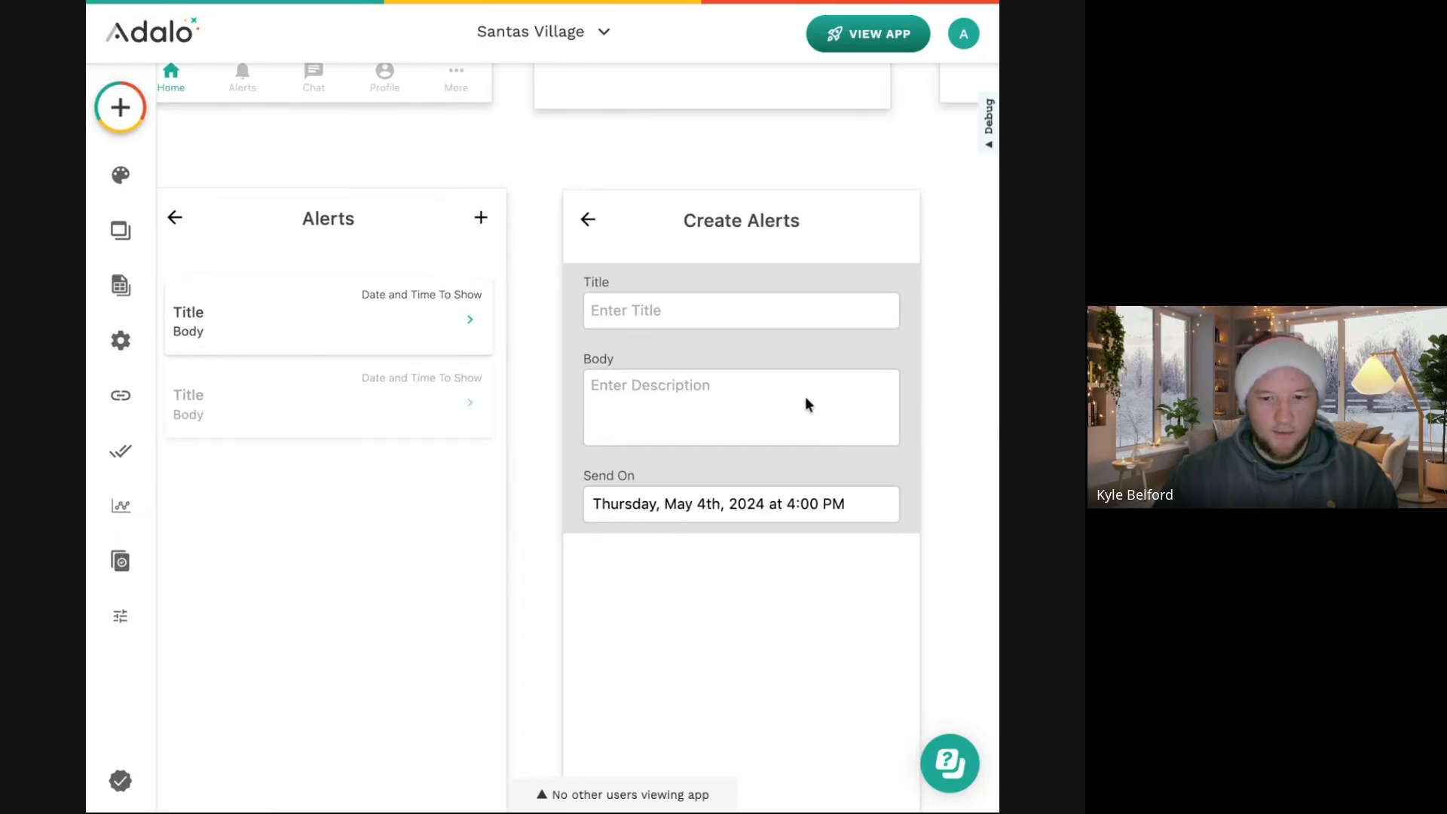
Rename the rectangle group holding the Title label and input as "Title".
left_click(635, 326)
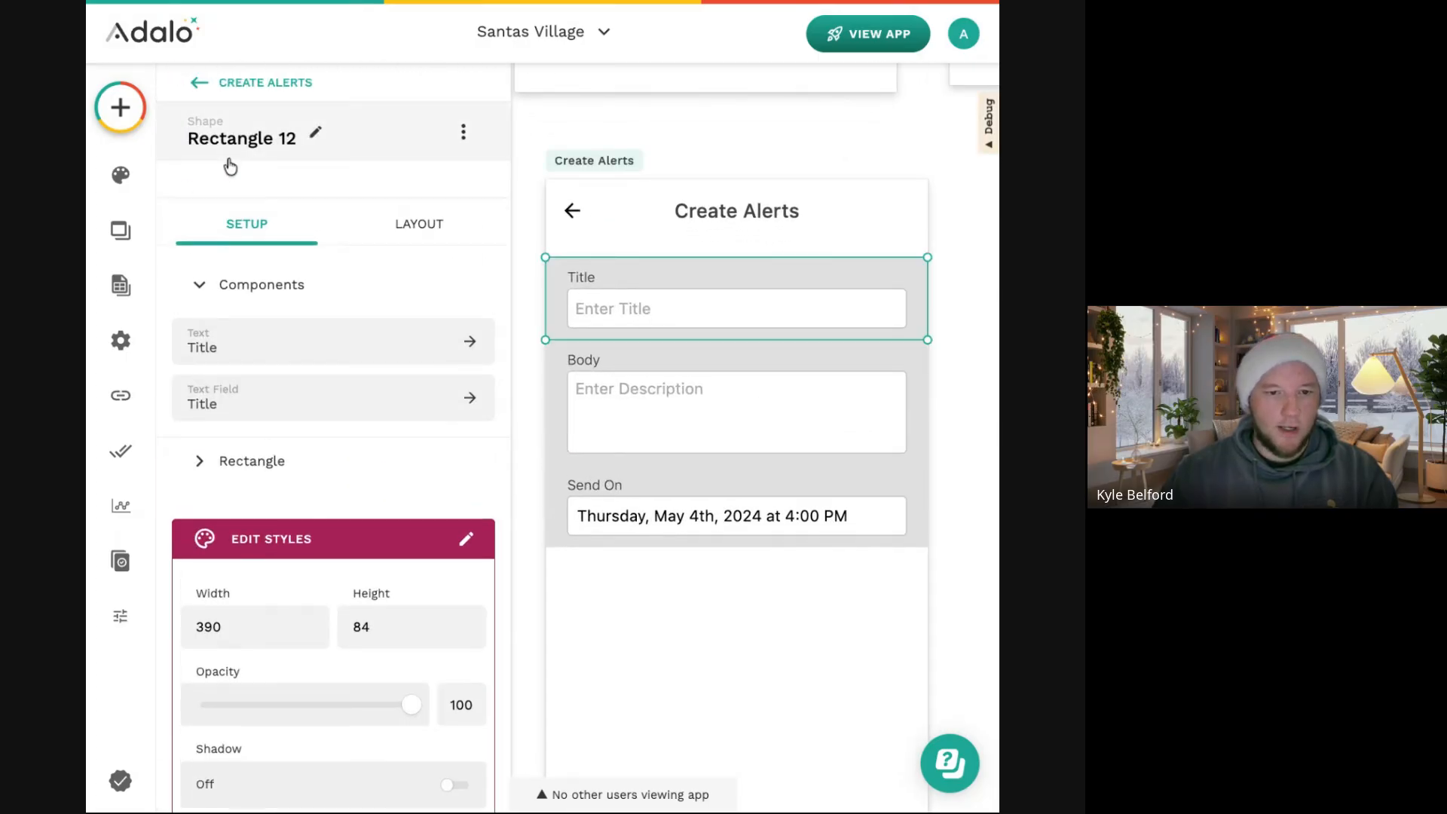
left_click(311, 137)
triple_click(265, 211)
type("Tat")
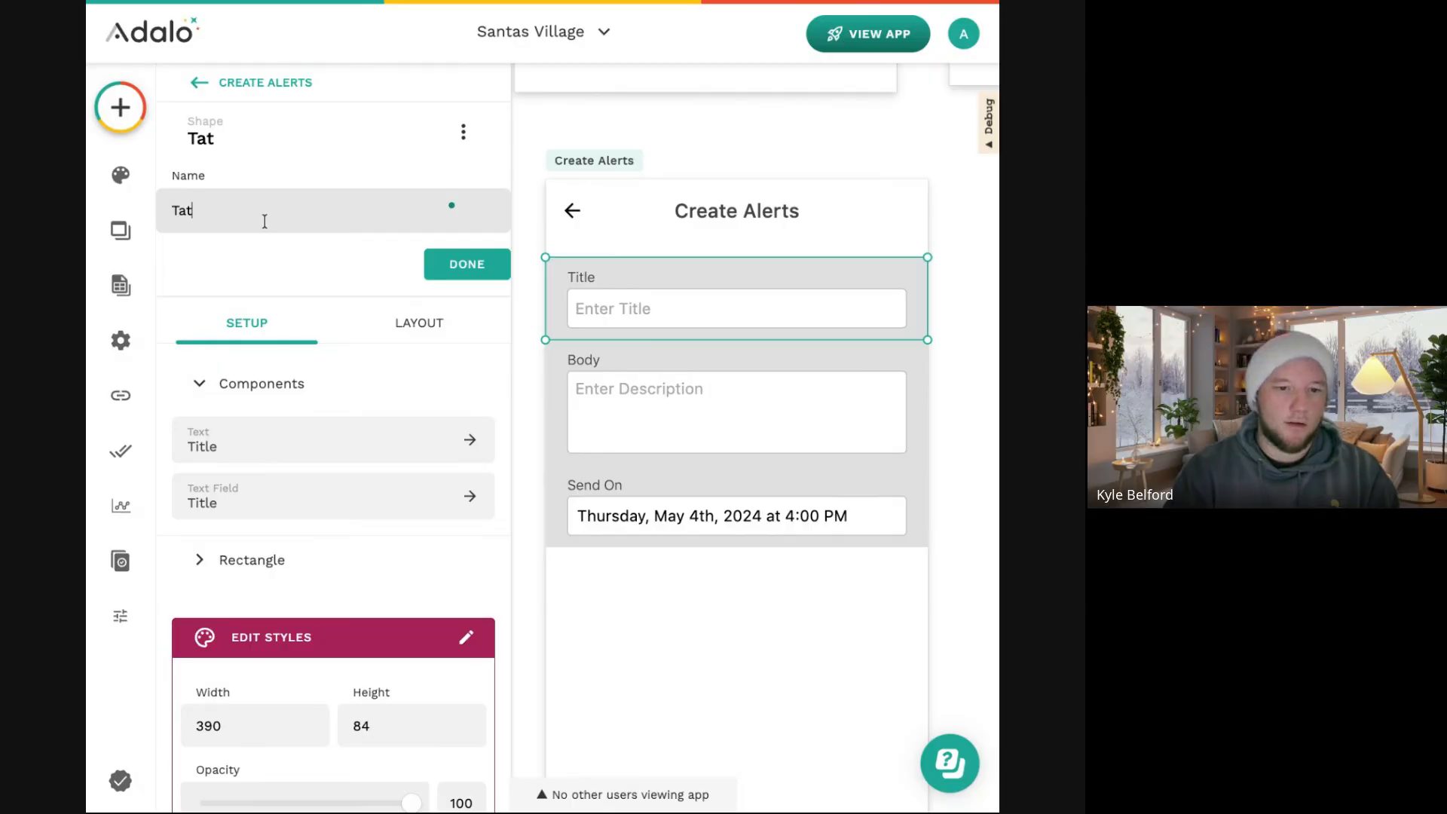
key("ctrl+a")
type("Title")
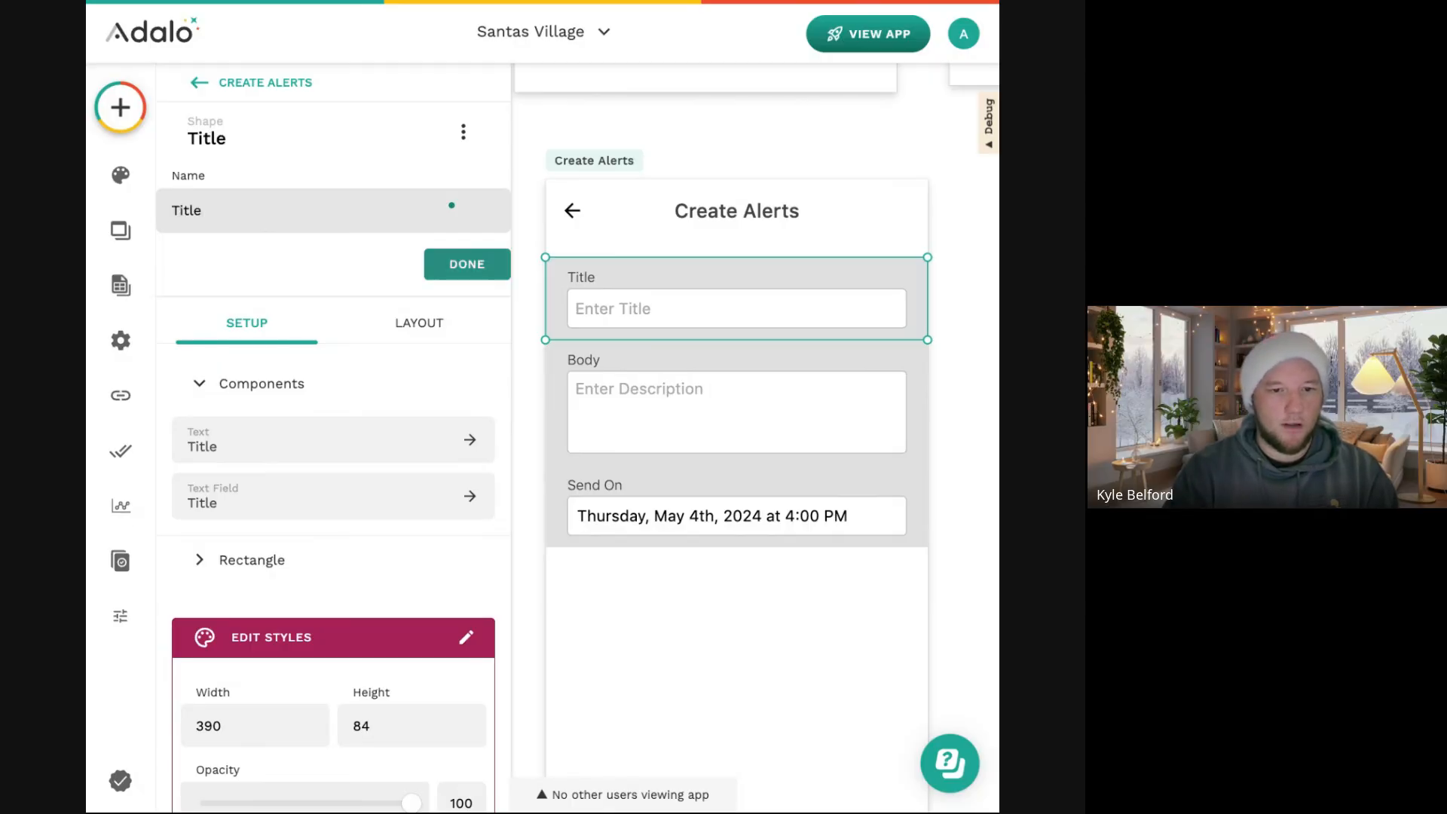
key("Return")
Rename the rectangle group holding the Body label and input as "Body".
left_click(601, 445)
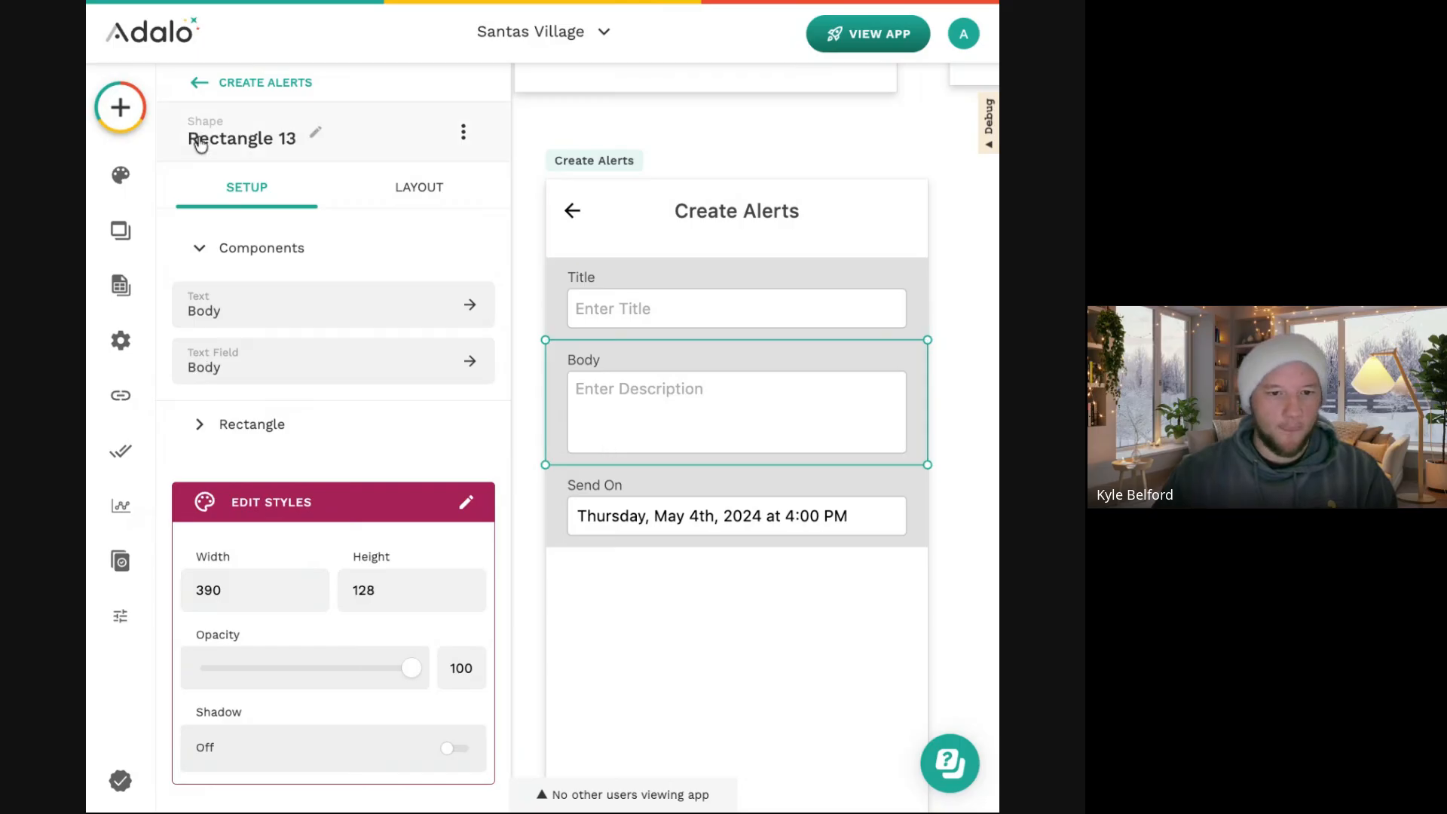
left_click(311, 136)
triple_click(275, 213)
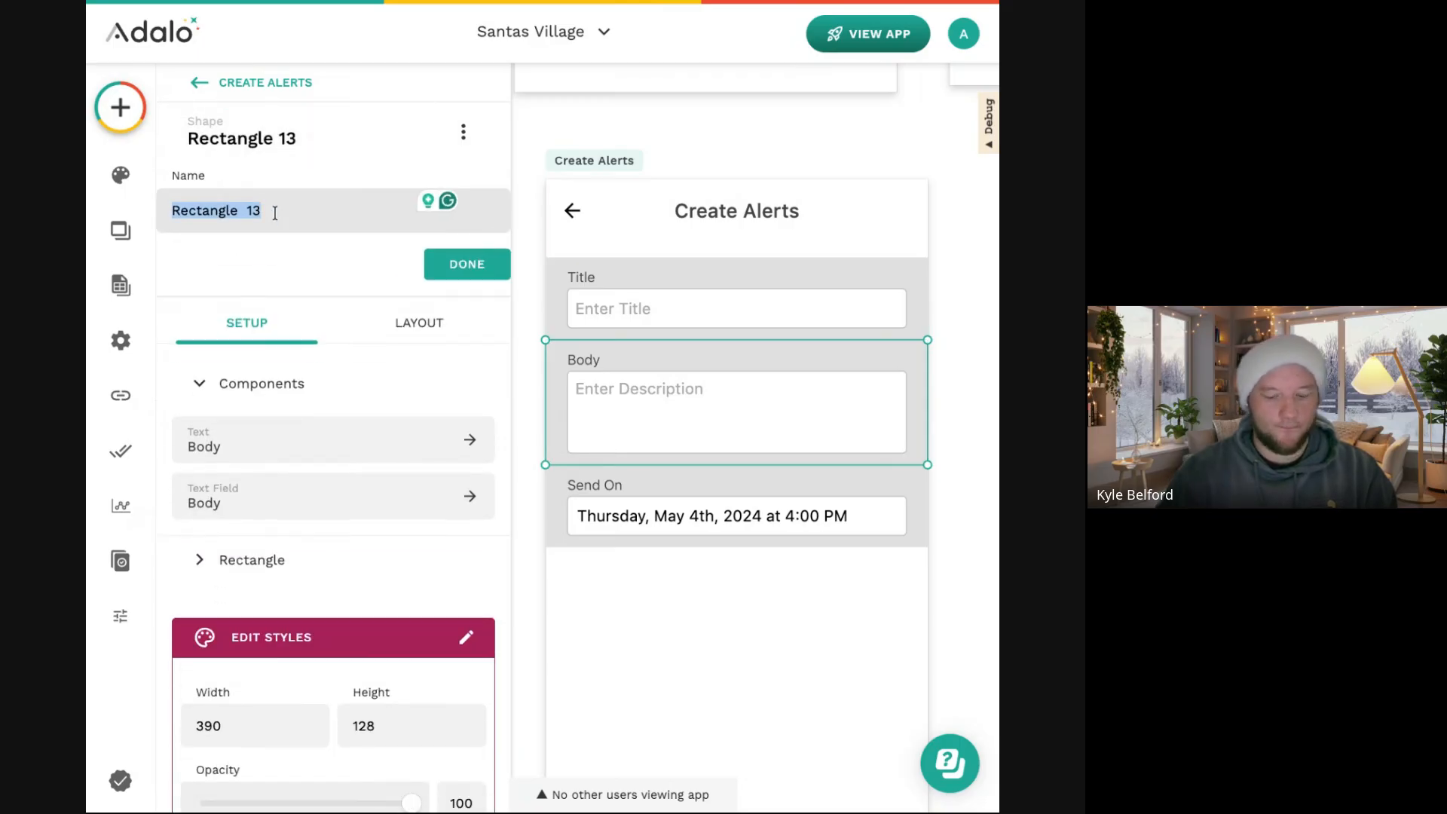
type("Body")
key("Return")
Rename the rectangle group holding the Send On label and date picker as "Send On".
left_click(695, 529)
left_click(315, 134)
triple_click(273, 219)
type("Send On")
key("Return")
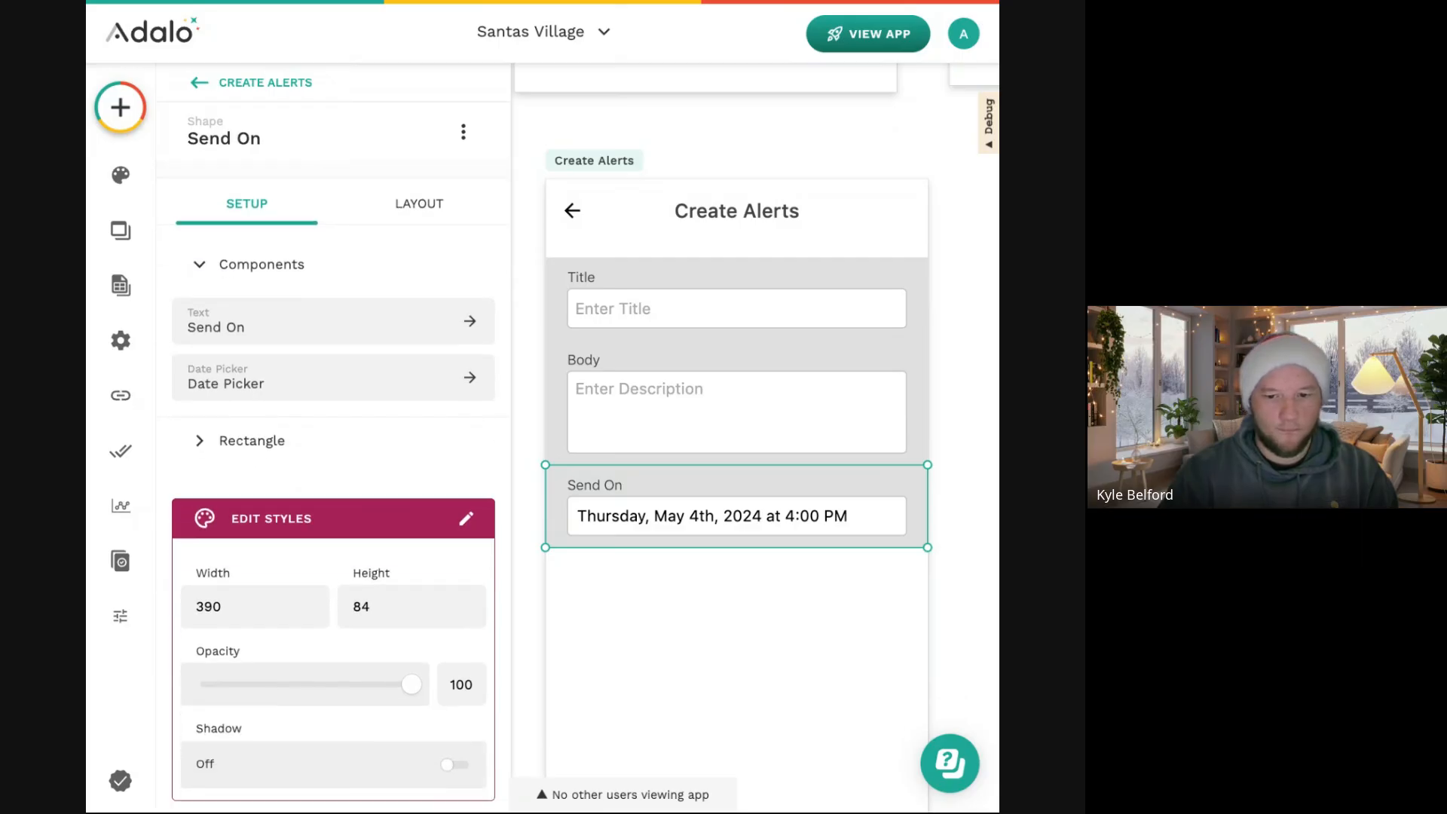
Rename the date picker inside the Send On section as "Send On".
left_click(777, 595)
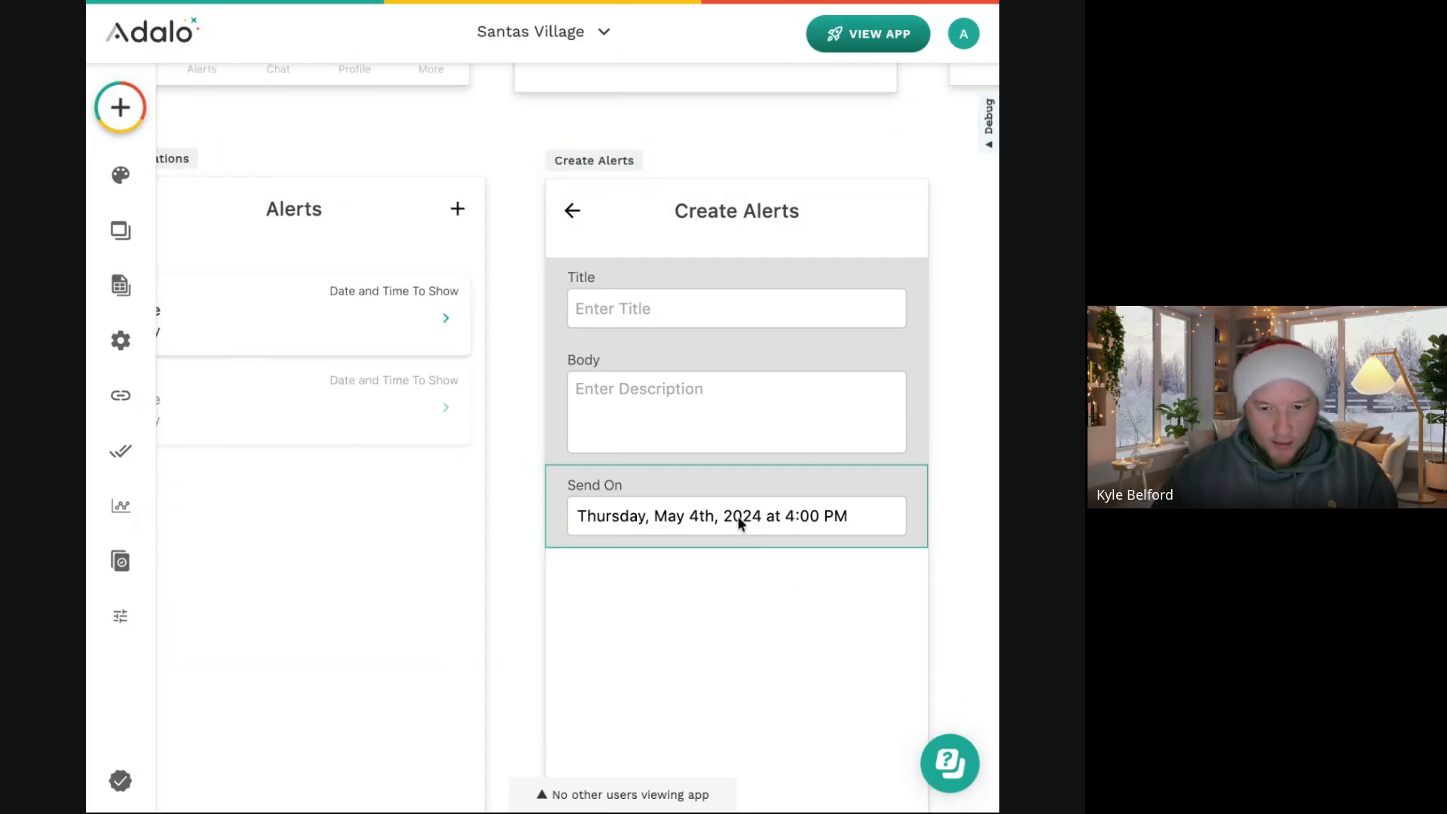
left_click(739, 516)
left_click(304, 137)
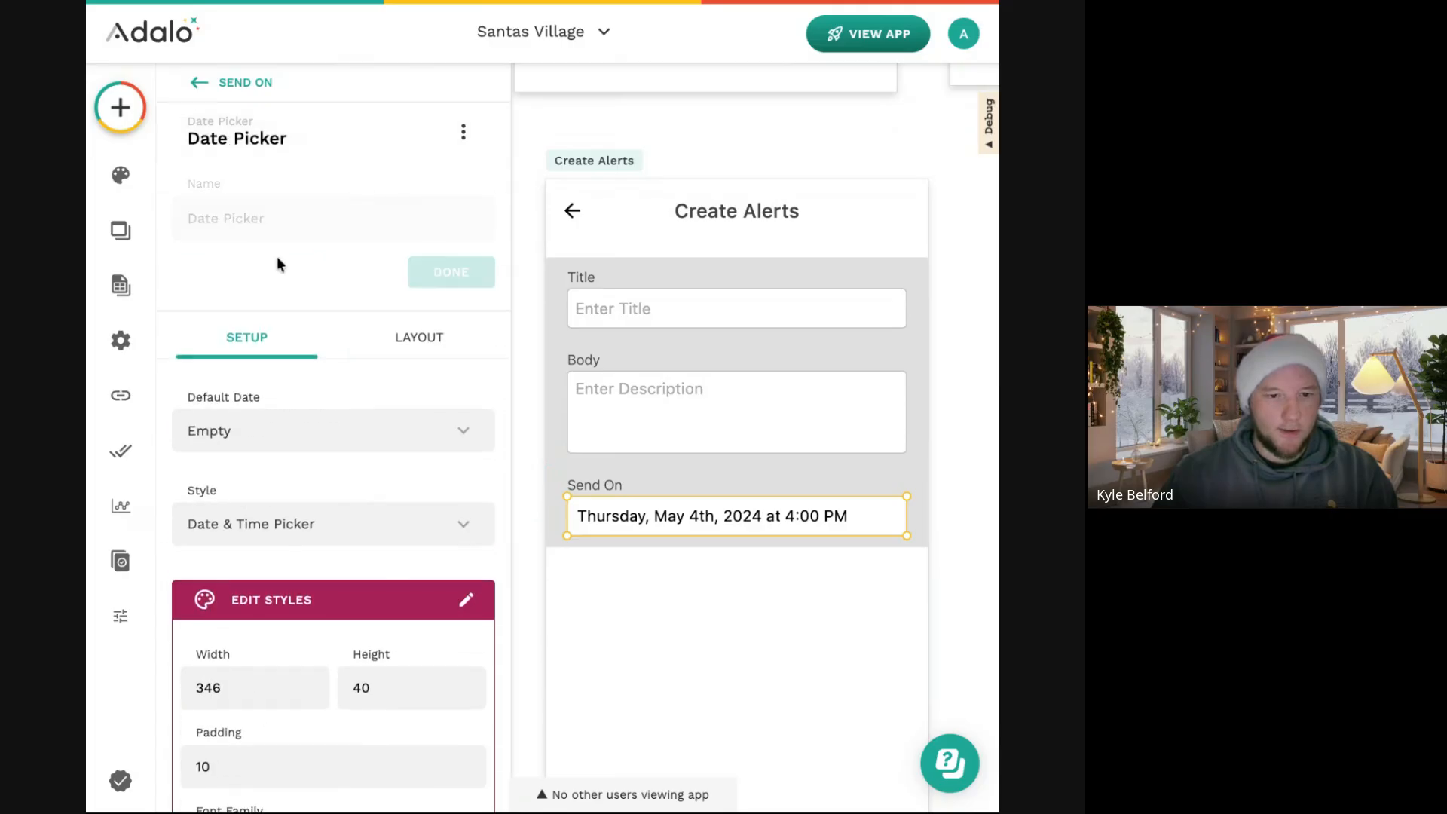
triple_click(258, 218)
type("Send On")
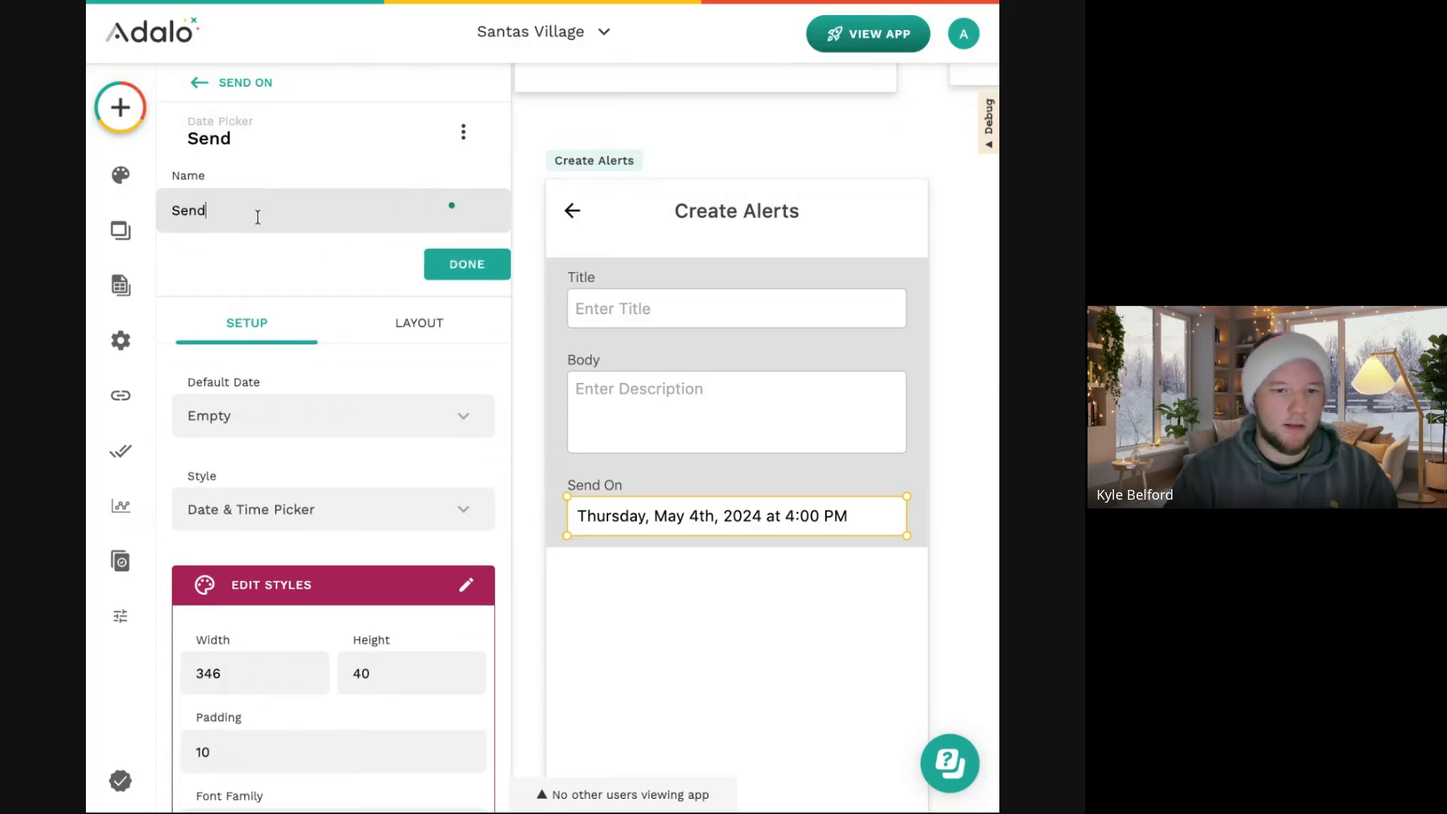
key("BackSpace")
left_click(467, 264)
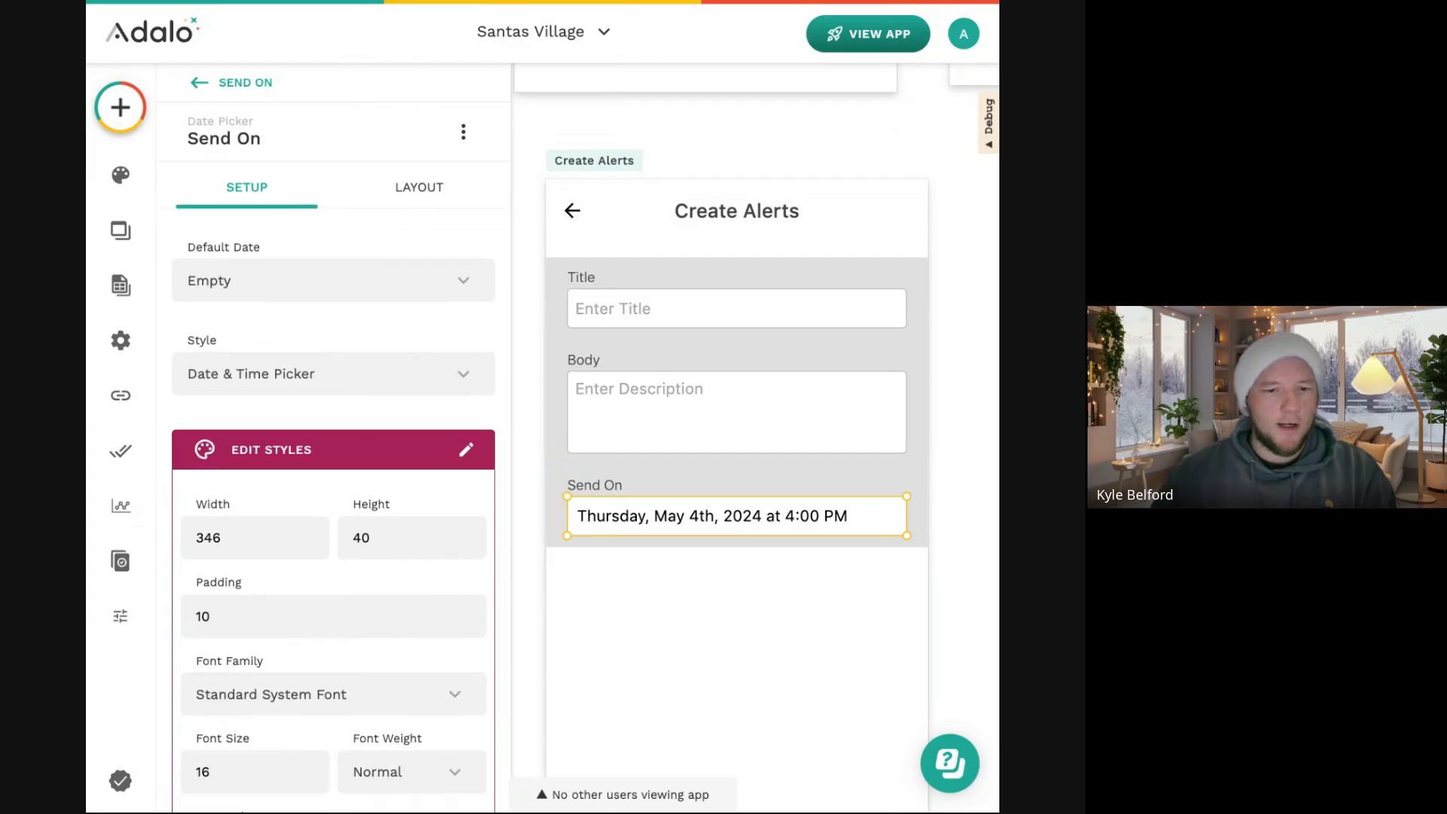
Set the Send On date picker's default date to None.
left_click(259, 272)
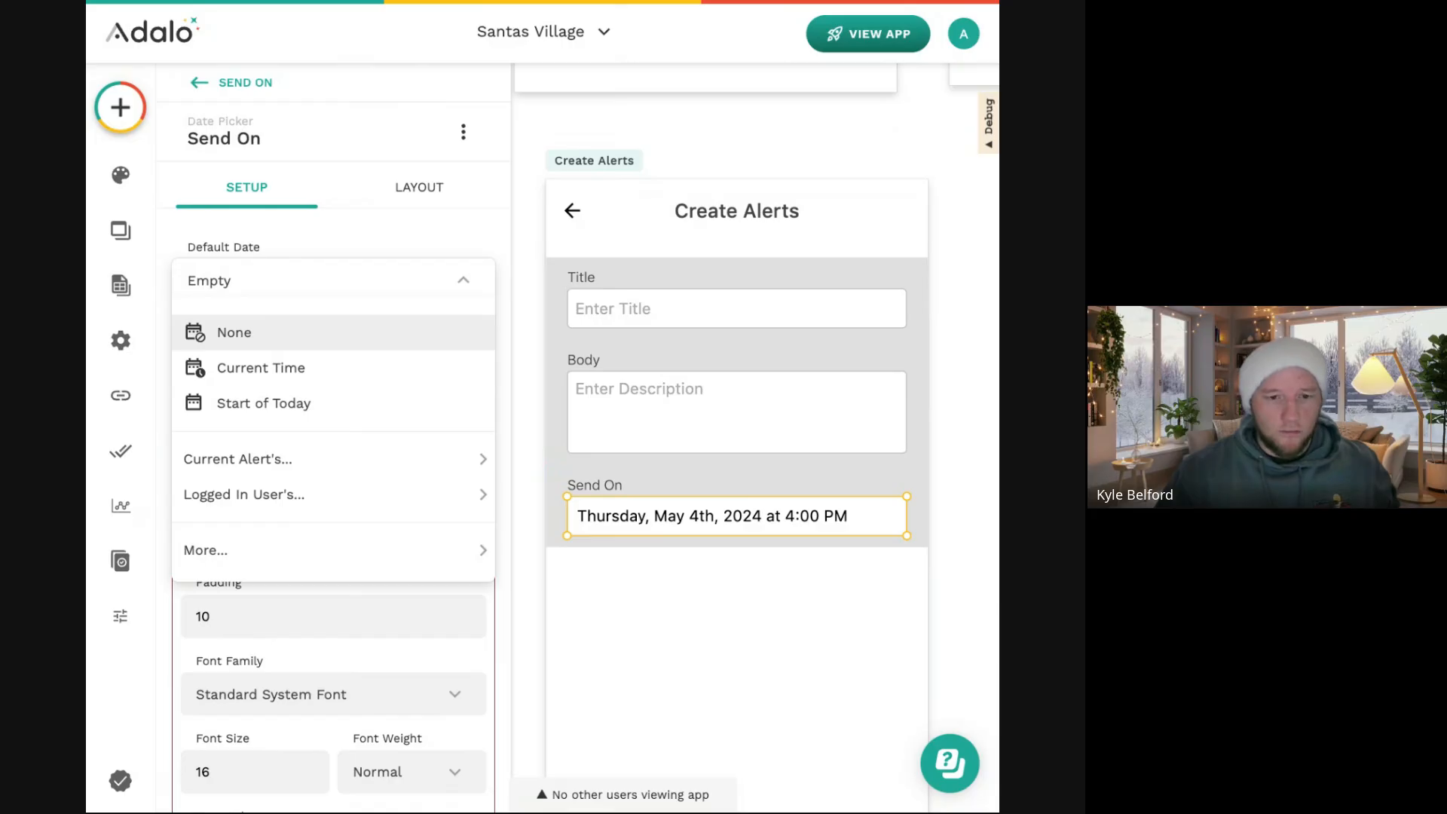
left_click(227, 334)
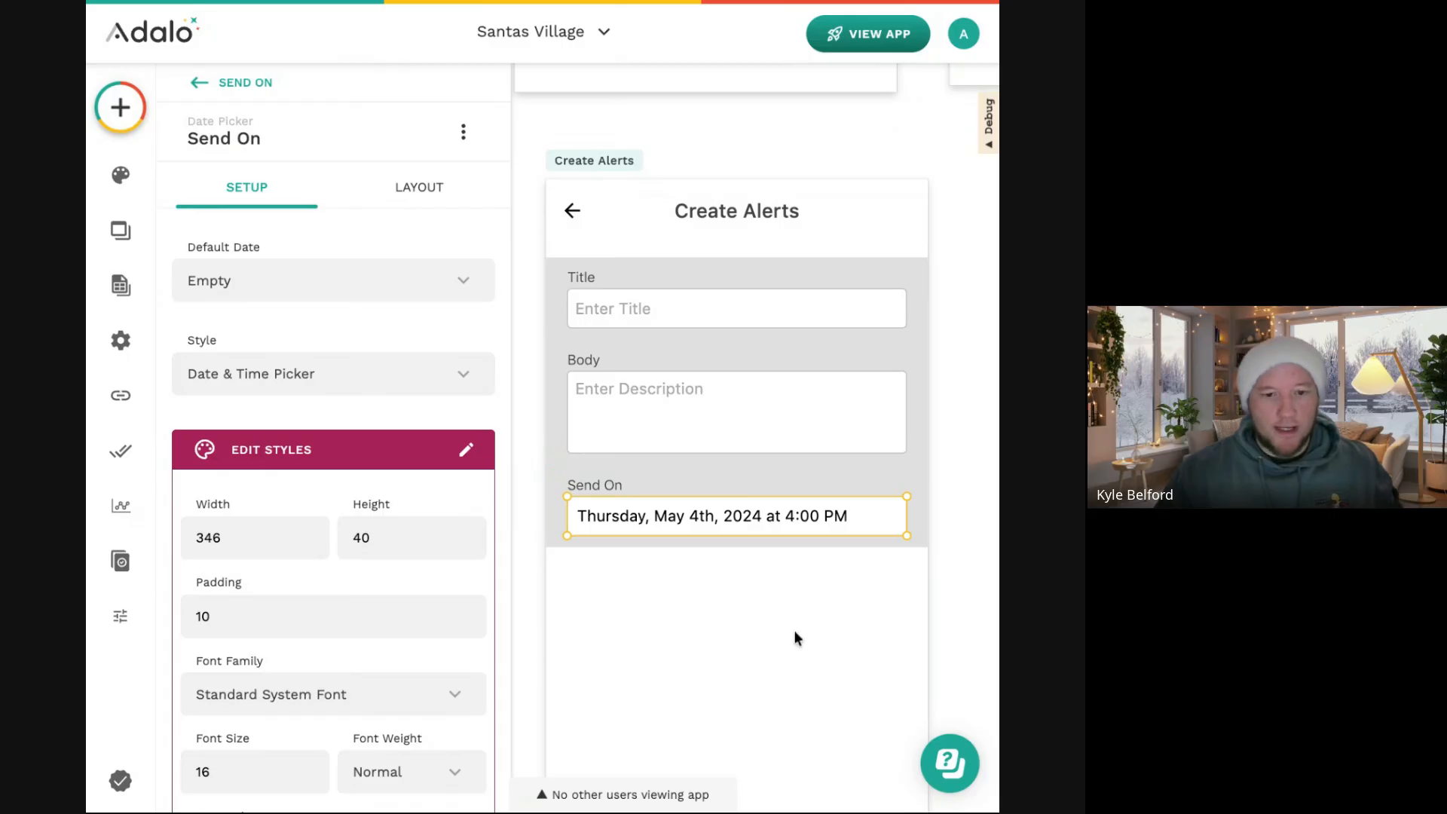
left_click(762, 638)
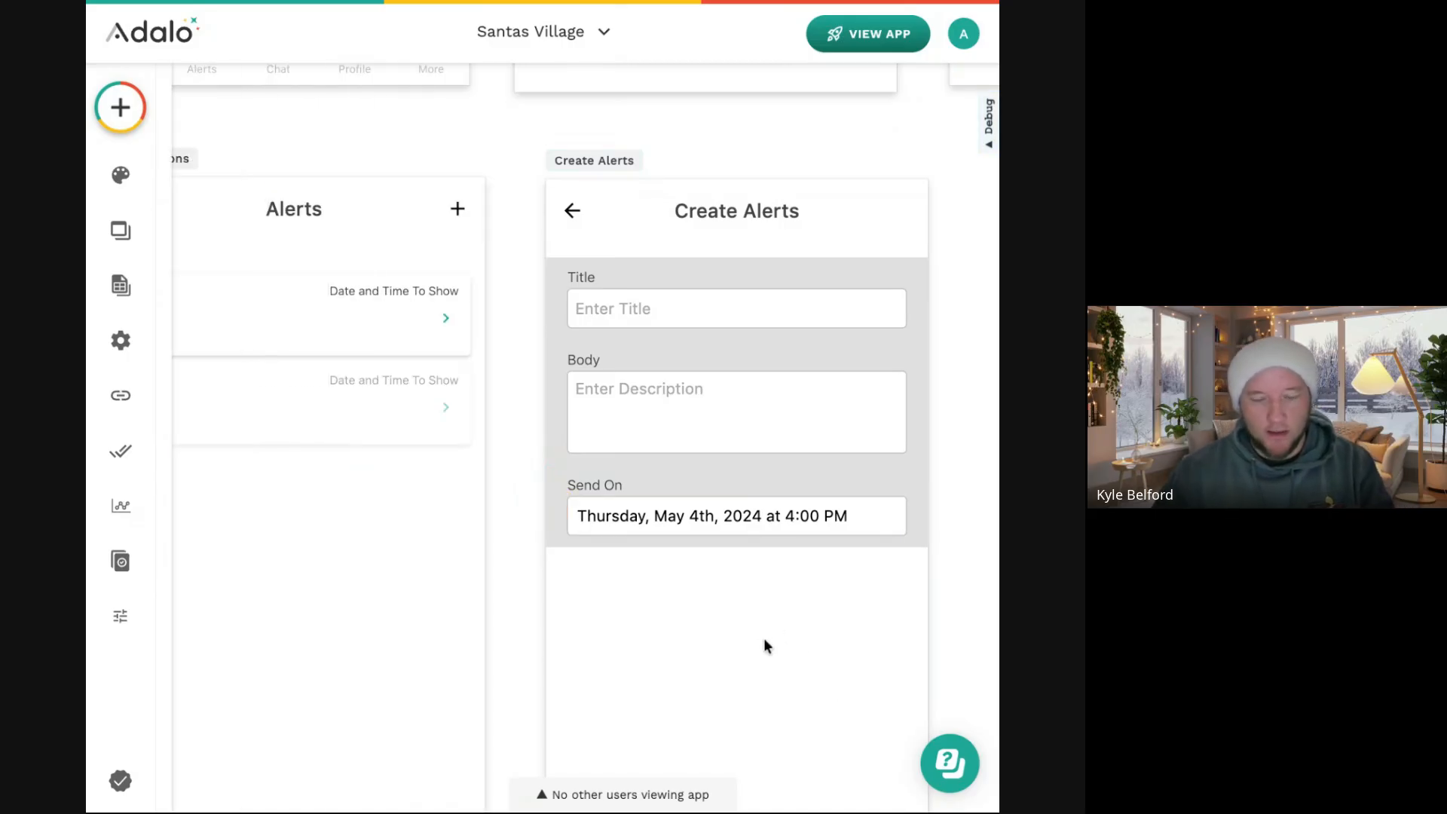
Review the Alerts collection's properties in the database against the inputs on the Create Alerts screen.
scroll(755, 604, "down", 5)
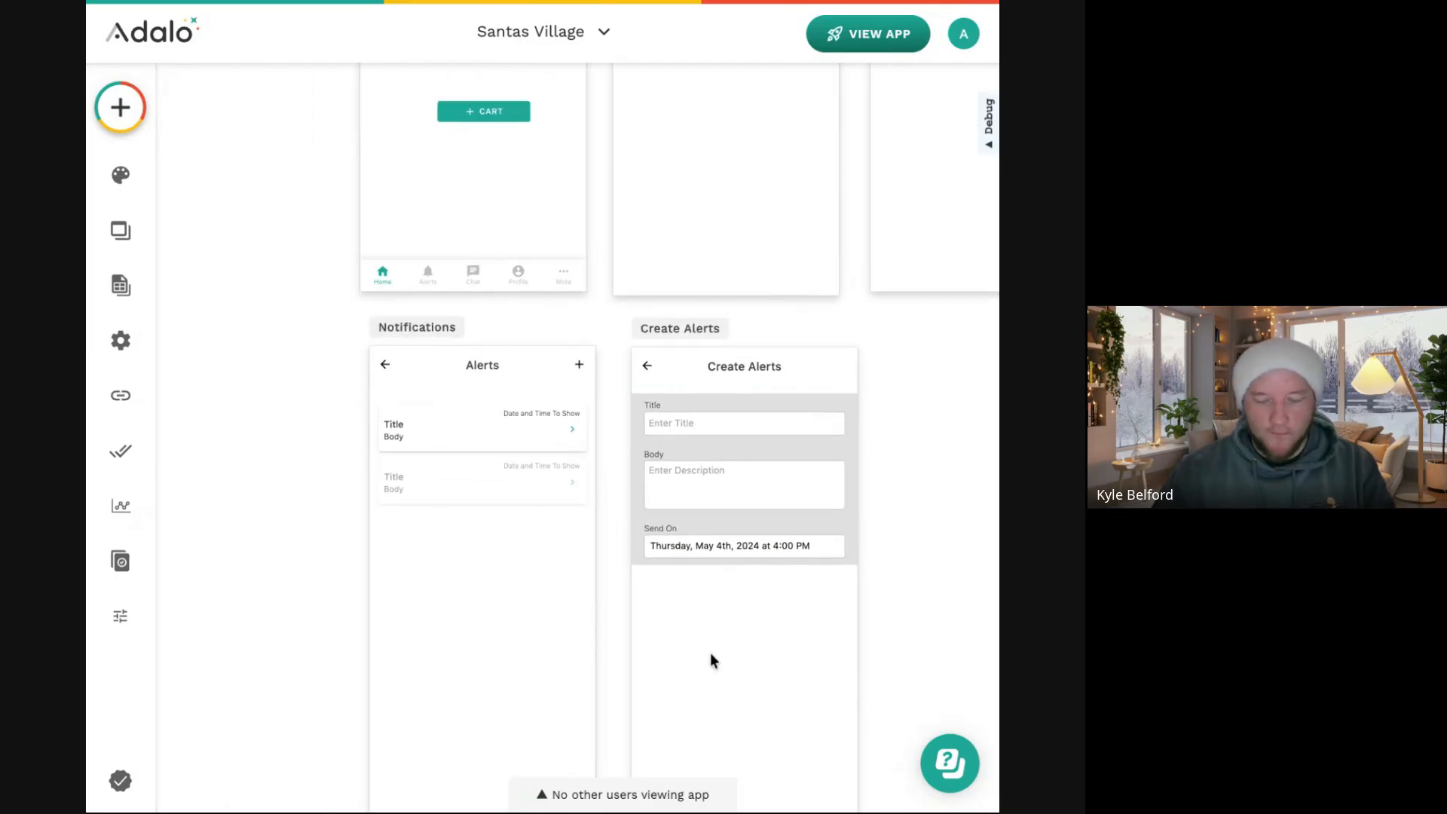
left_click(120, 285)
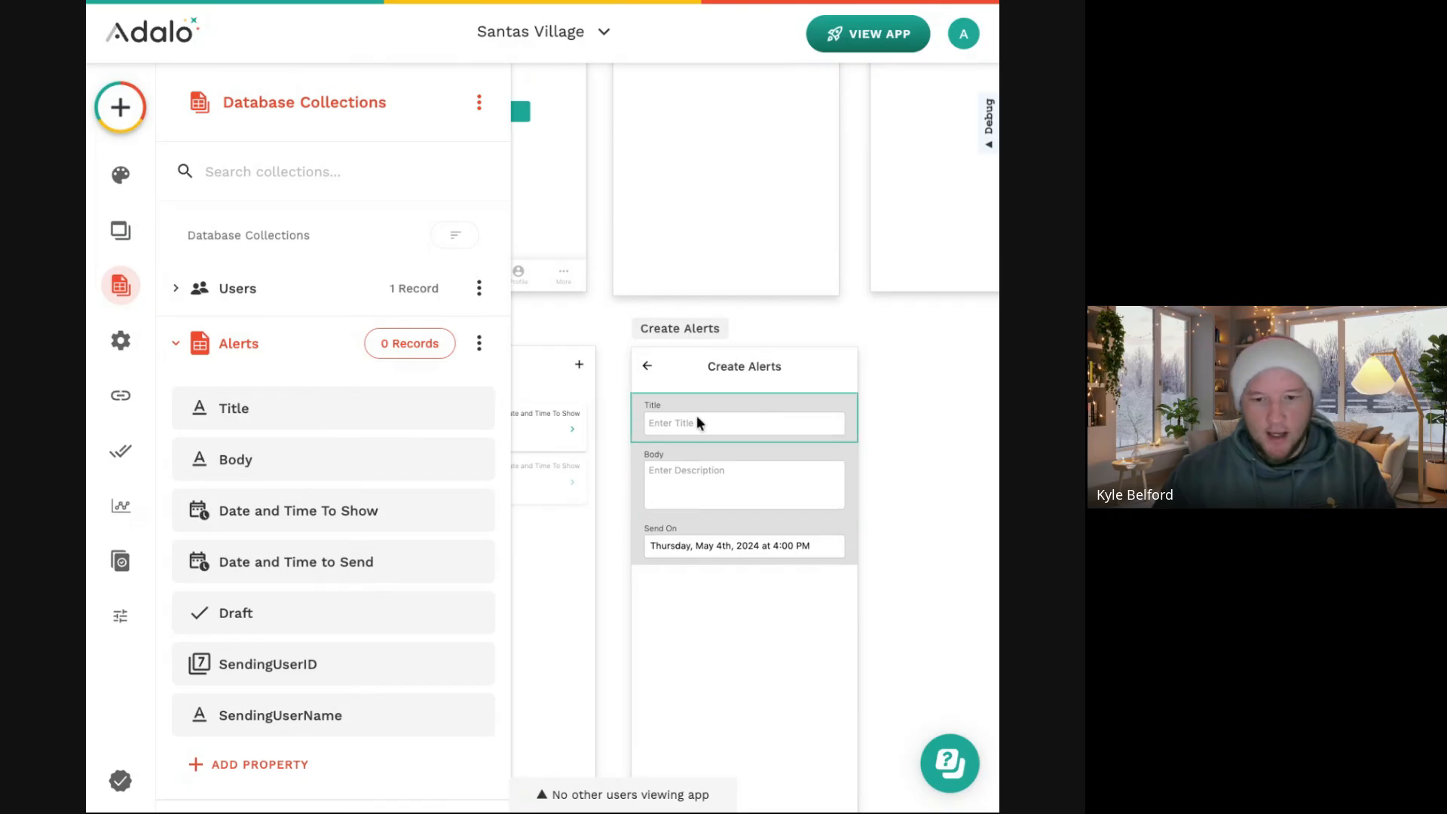
left_click(686, 662)
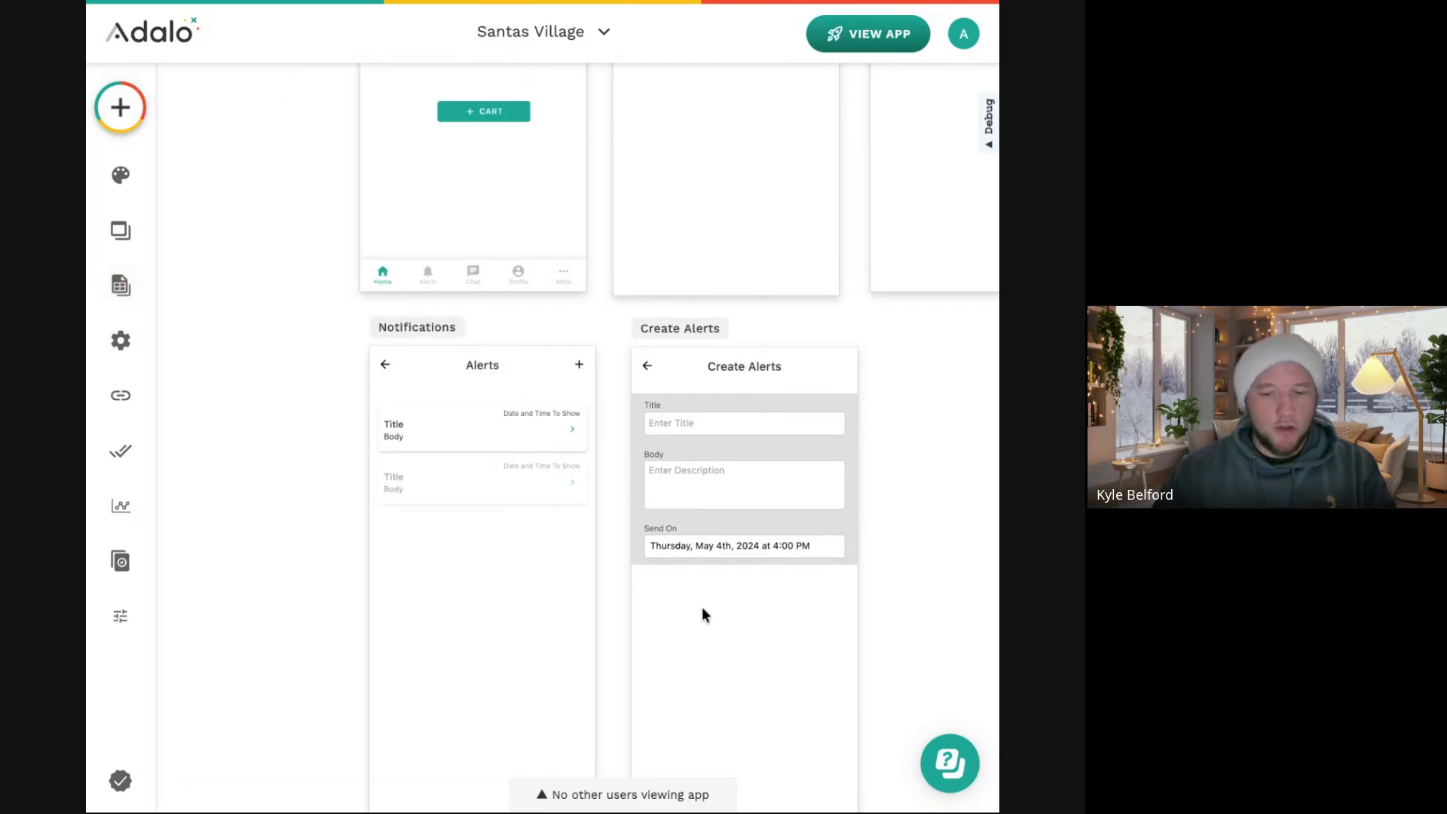
scroll(700, 613, "up", 3)
scroll(703, 597, "right", 2)
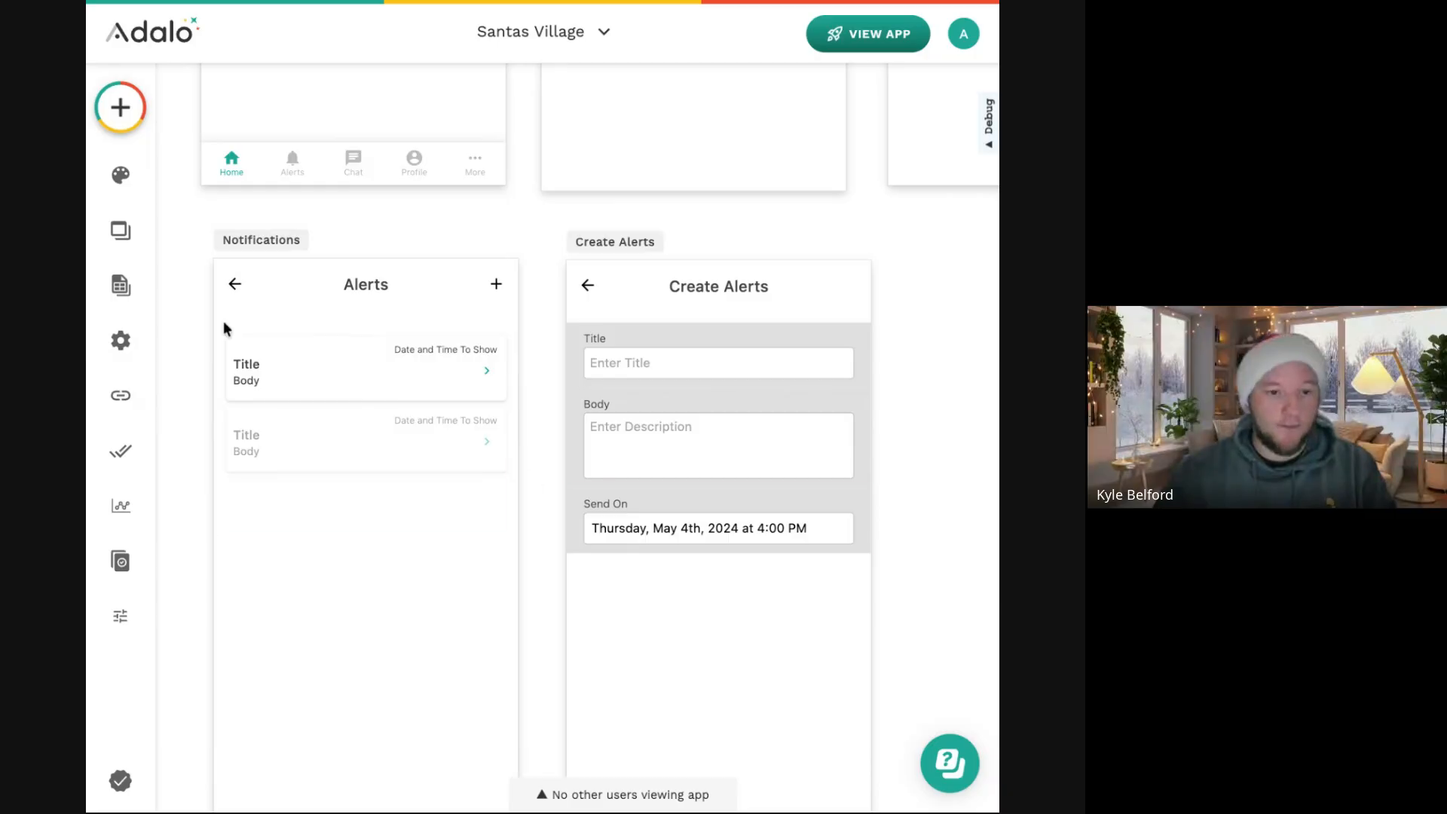
left_click(121, 284)
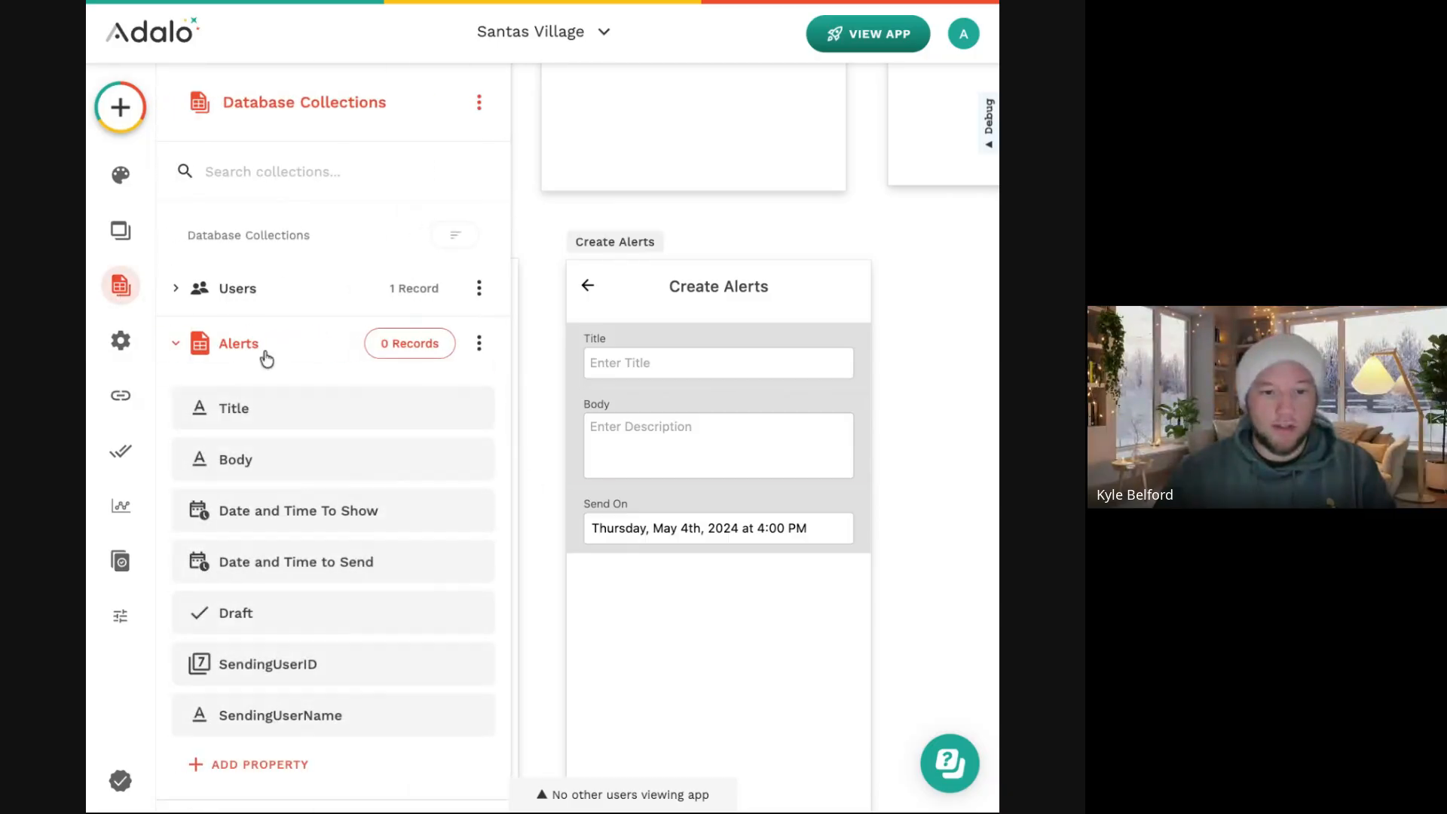
left_click(279, 780)
left_click(718, 598)
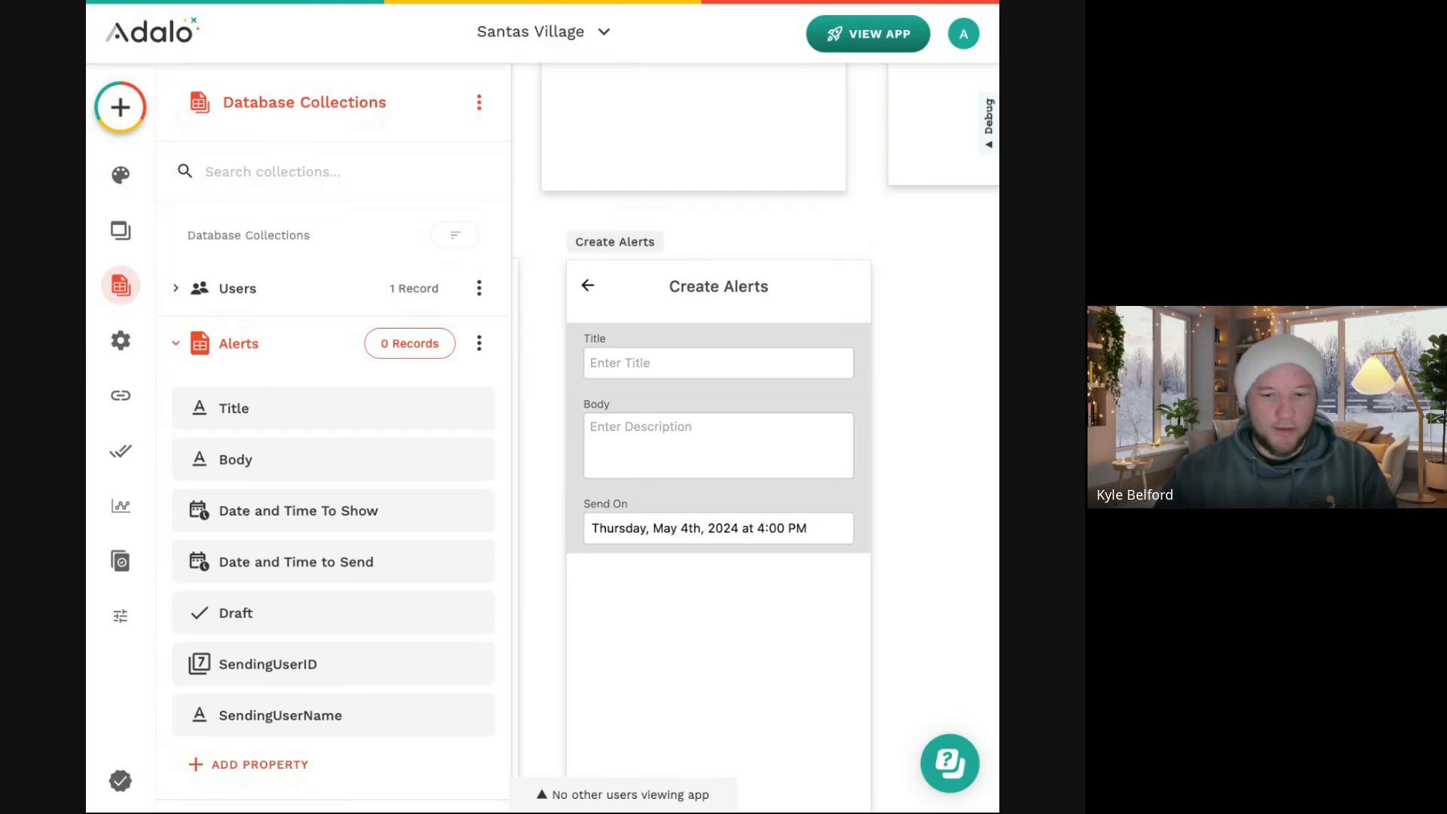
Add a button beneath the Send On section of the Create Alerts screen and set its text to "Schedule".
left_click(117, 107)
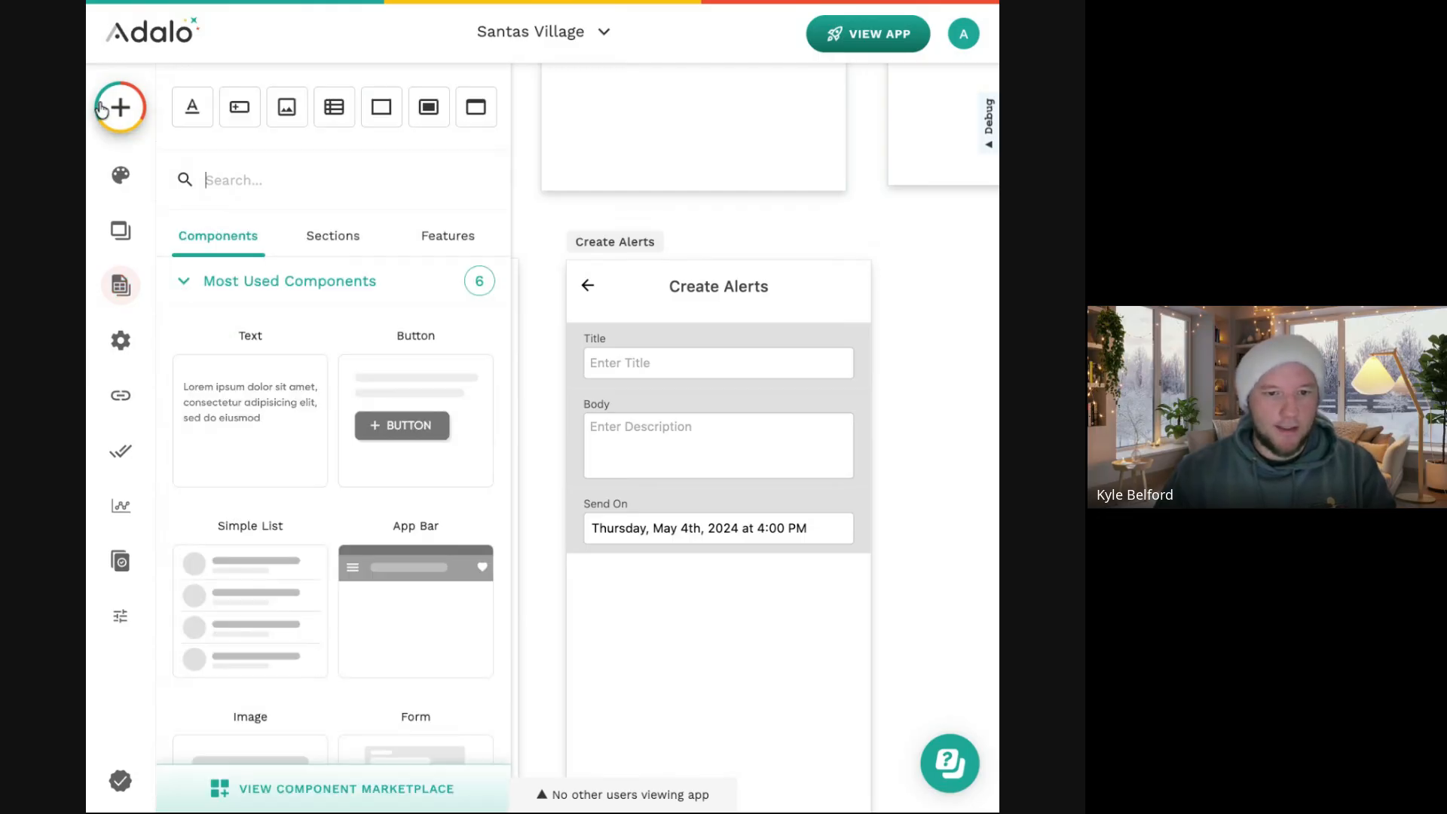
left_click_drag(234, 112, 713, 589)
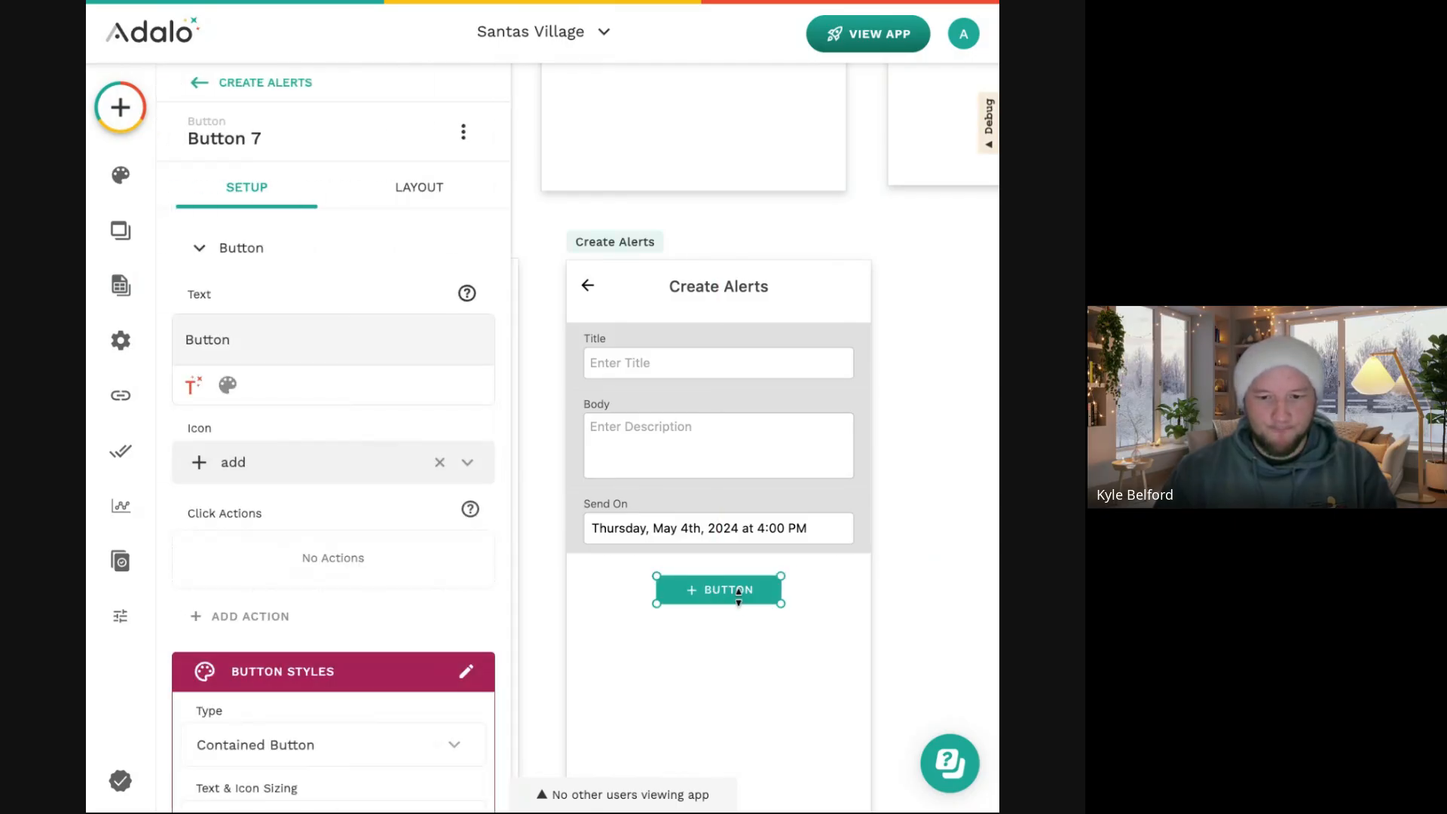
scroll(738, 598, "up", 5)
scroll(737, 596, "left", 1)
double_click(277, 336)
type("Schedule")
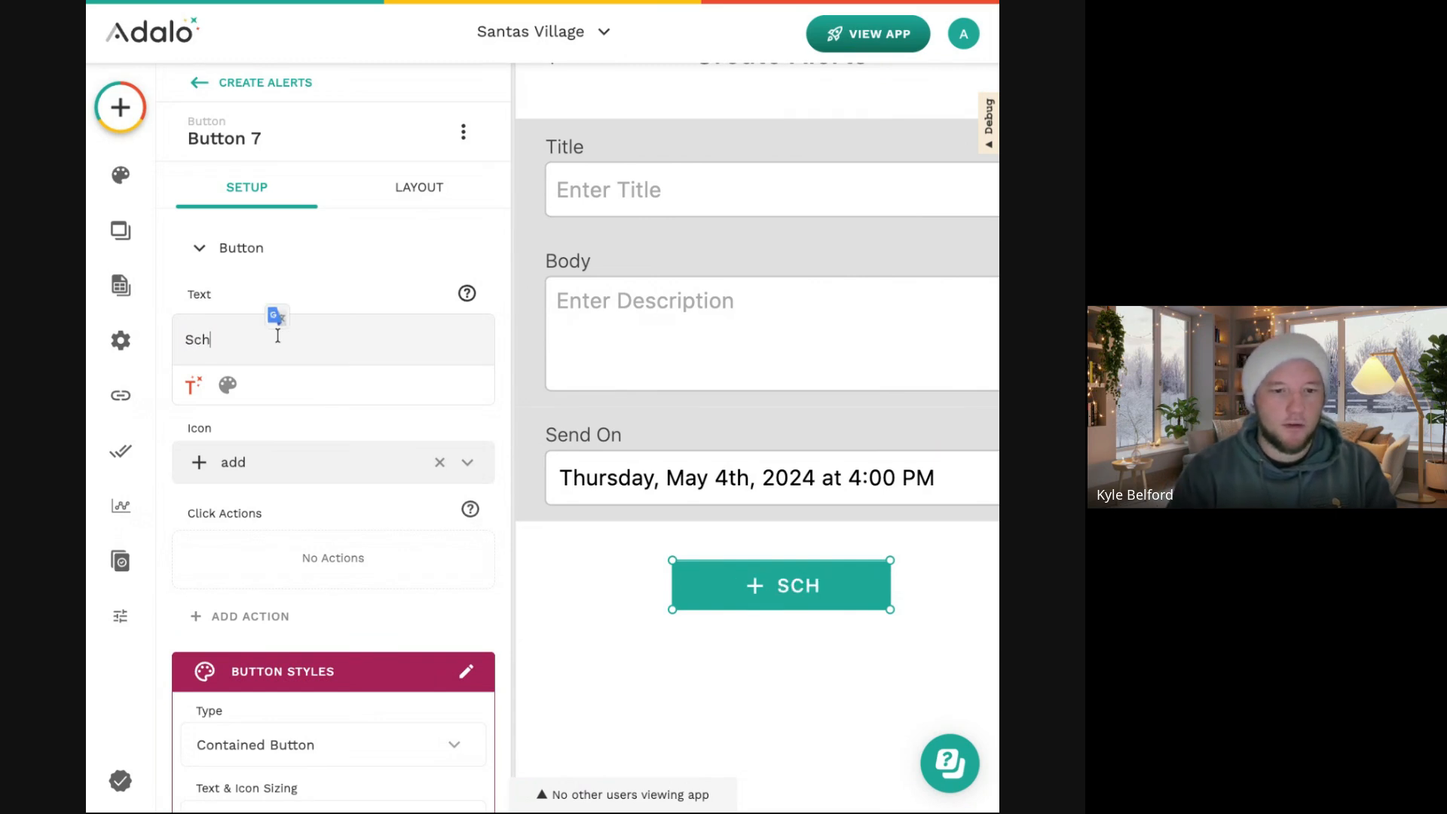
Change the Schedule button's icon to schedule_send.
left_click(303, 458)
type("sch")
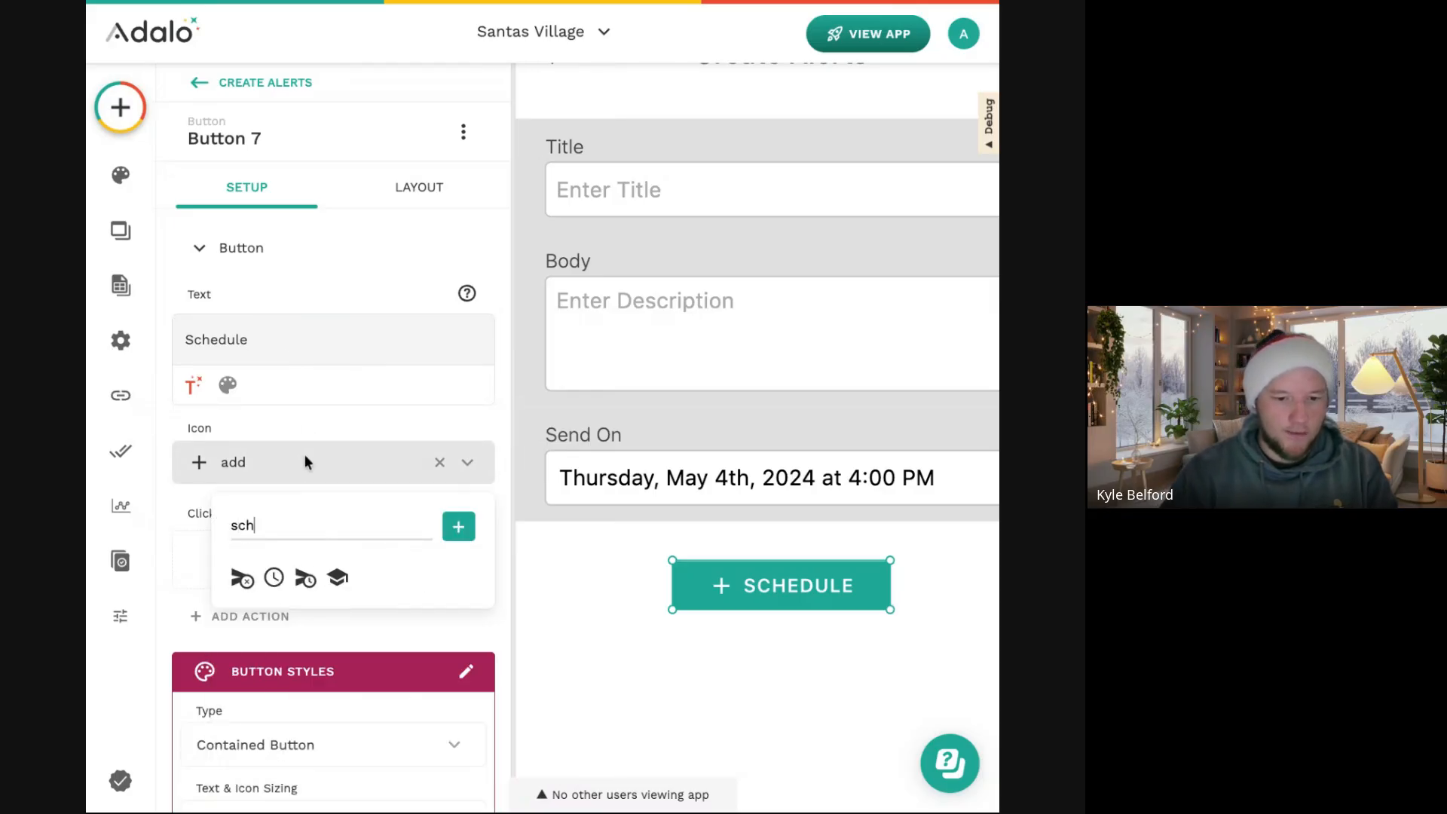
left_click(305, 578)
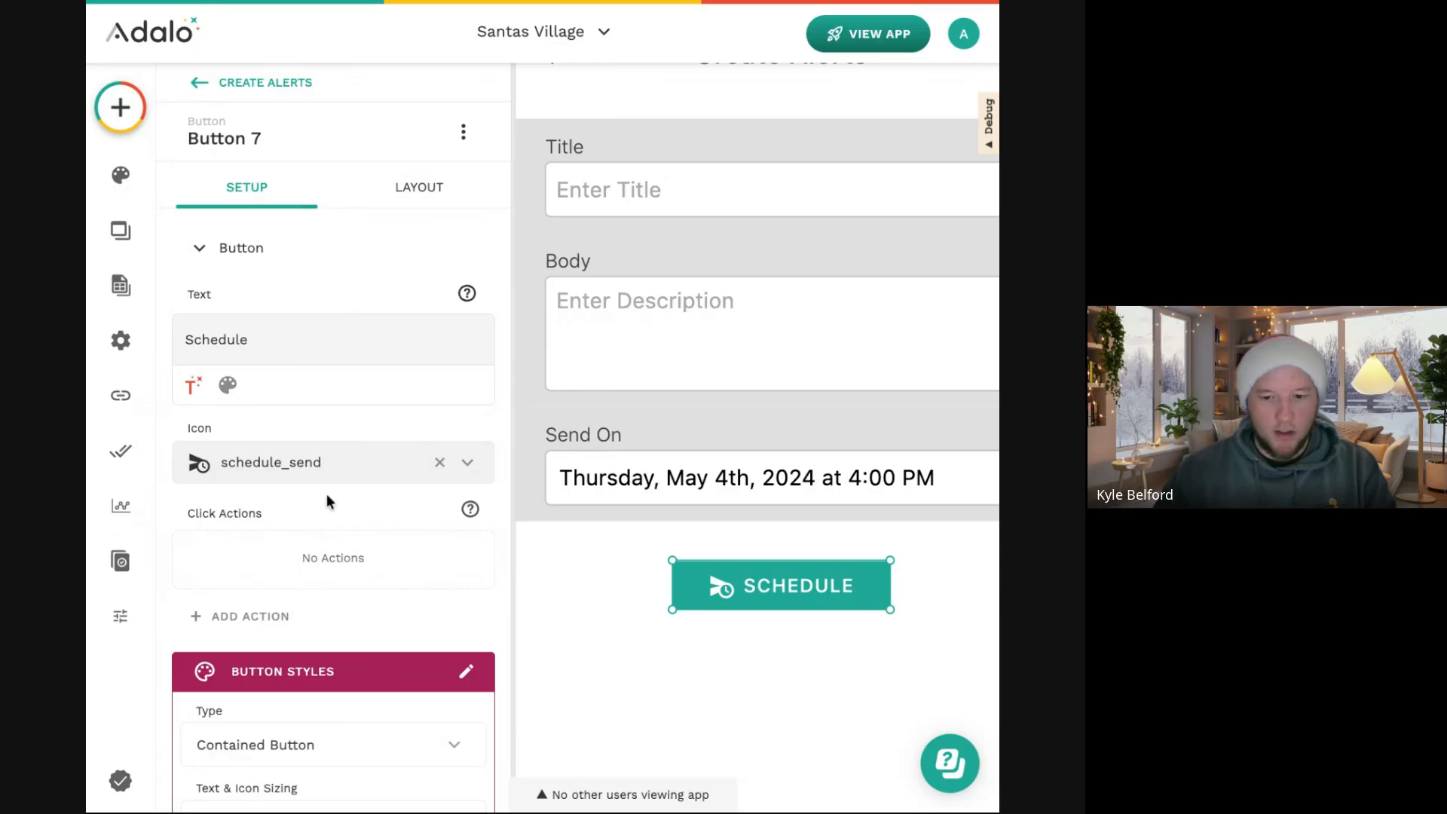
scroll(327, 531, "down", 8)
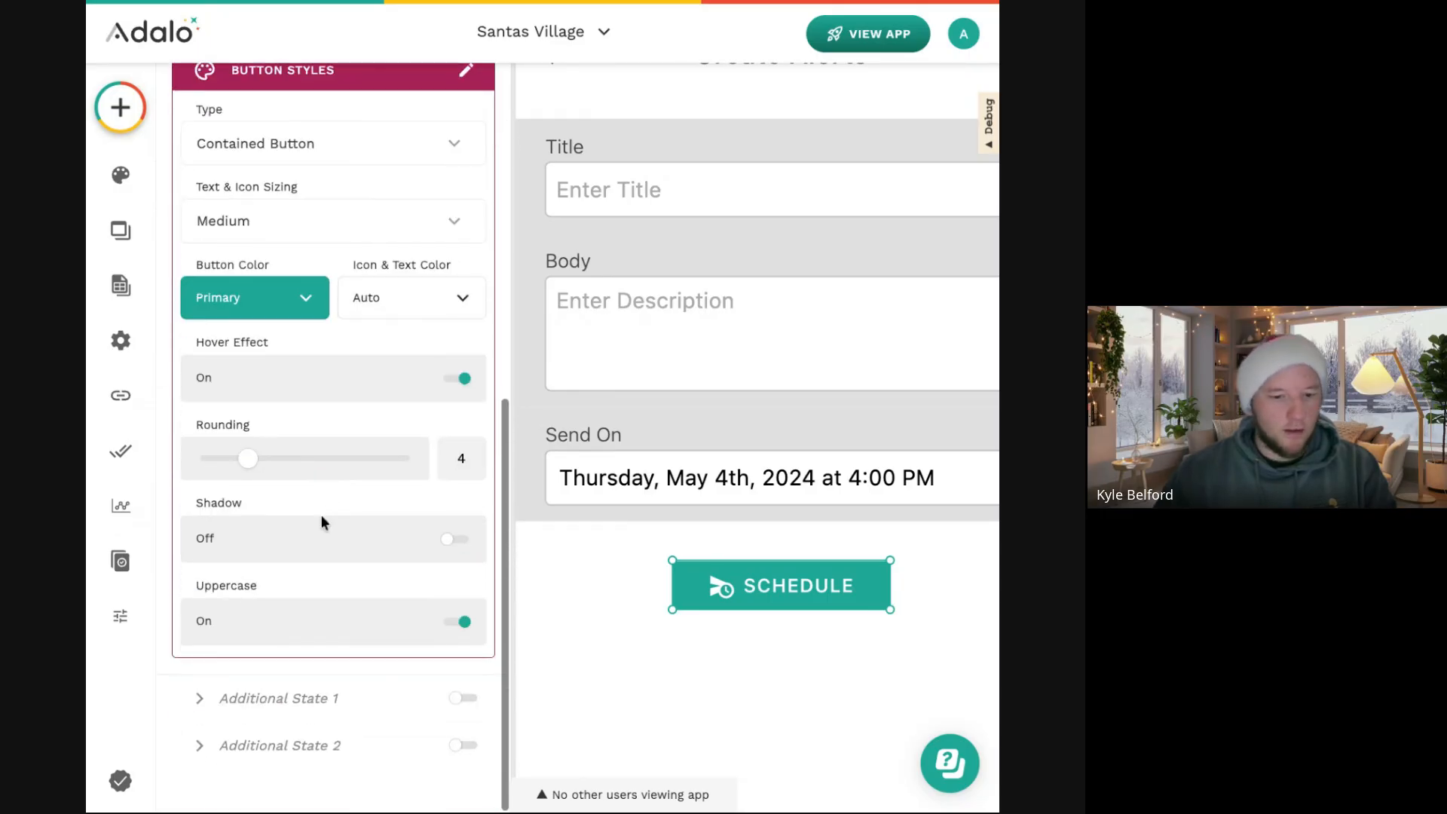
Turn off uppercase for the Schedule button on the Create Alerts screen and set its rounding to 20.
left_click(464, 621)
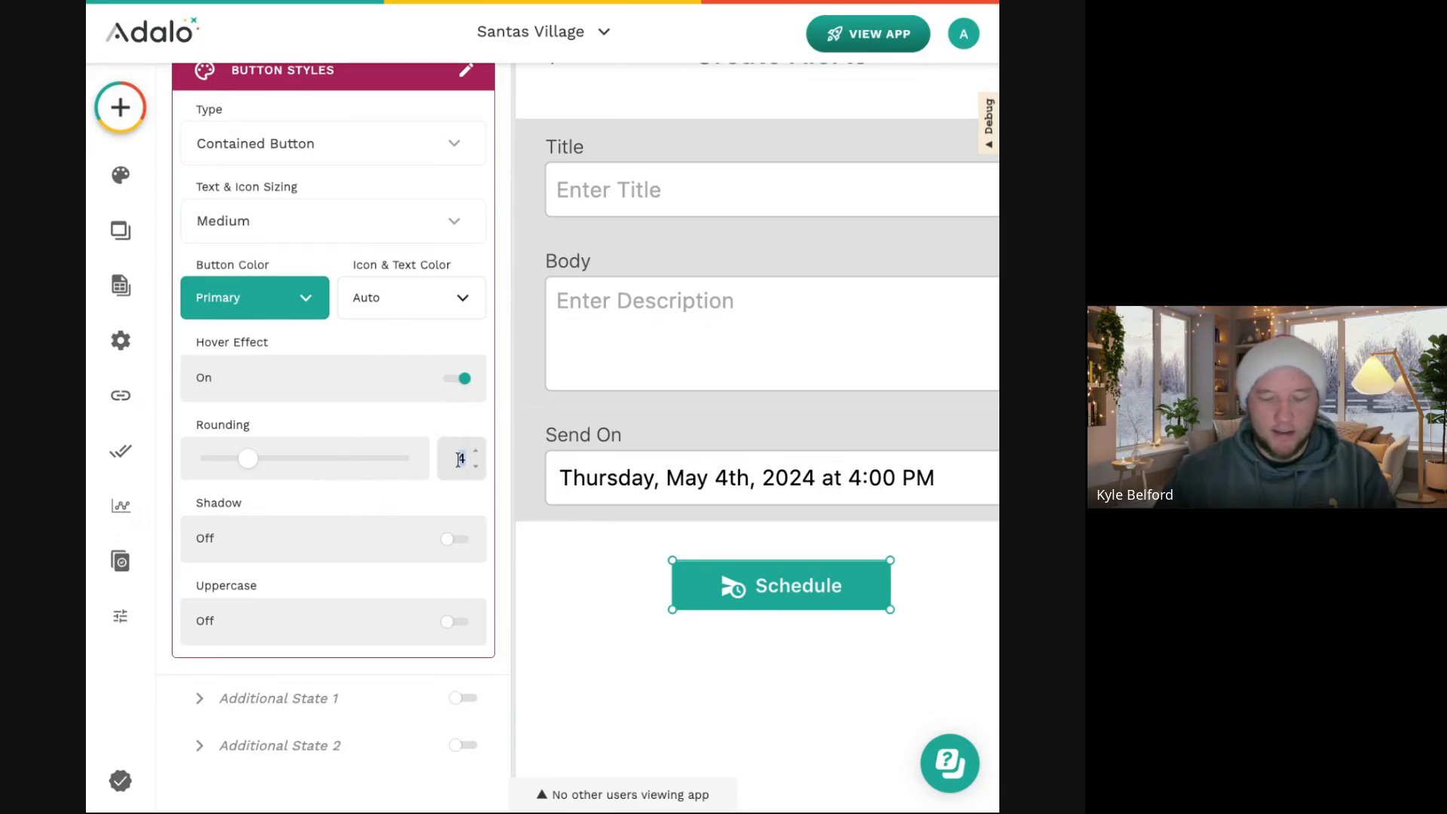
type("10")
left_click(840, 644)
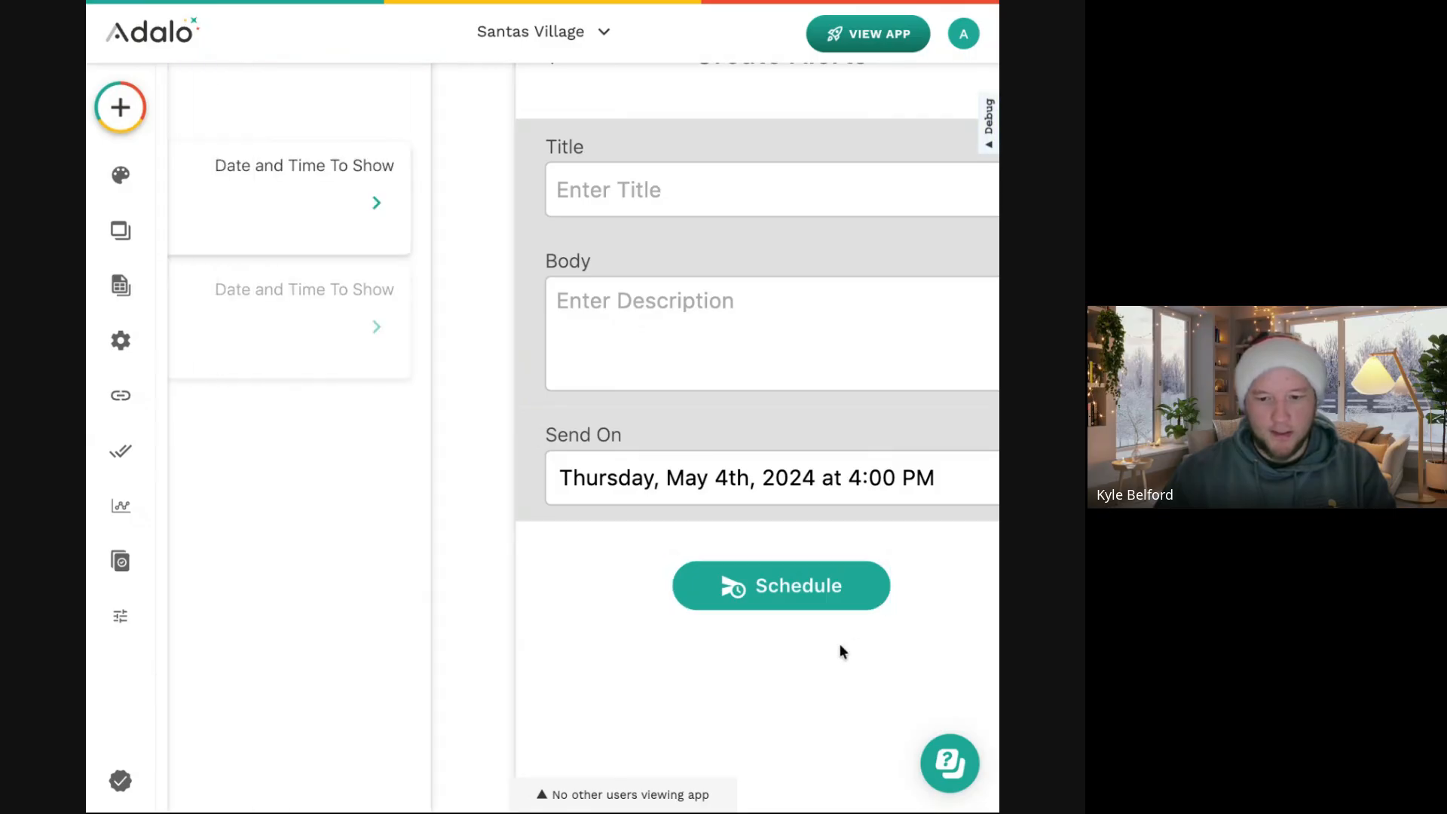
scroll(840, 644, "down", 5)
left_click(758, 620)
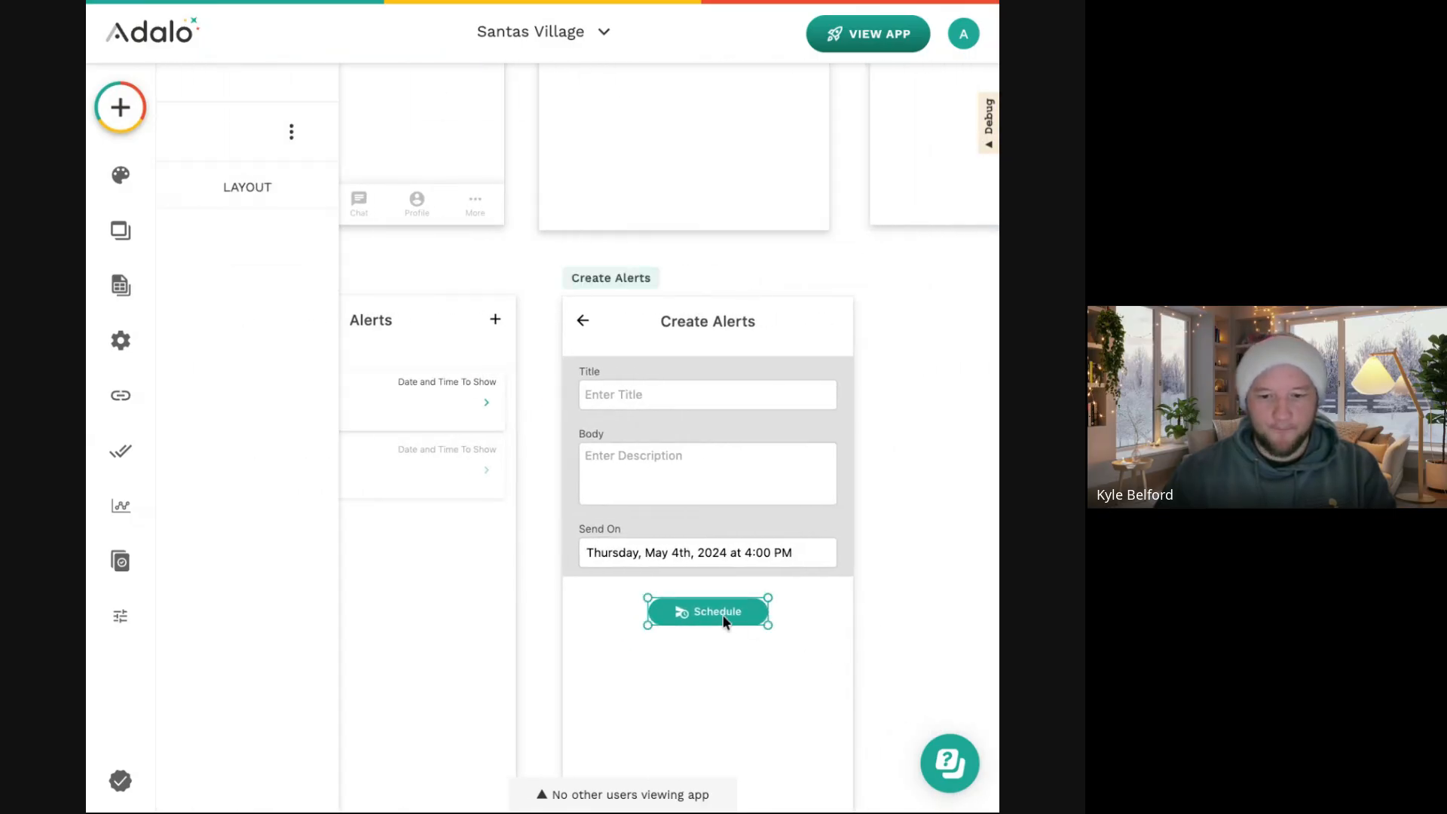
left_click(464, 132)
mouse_move(490, 268)
left_click(595, 267)
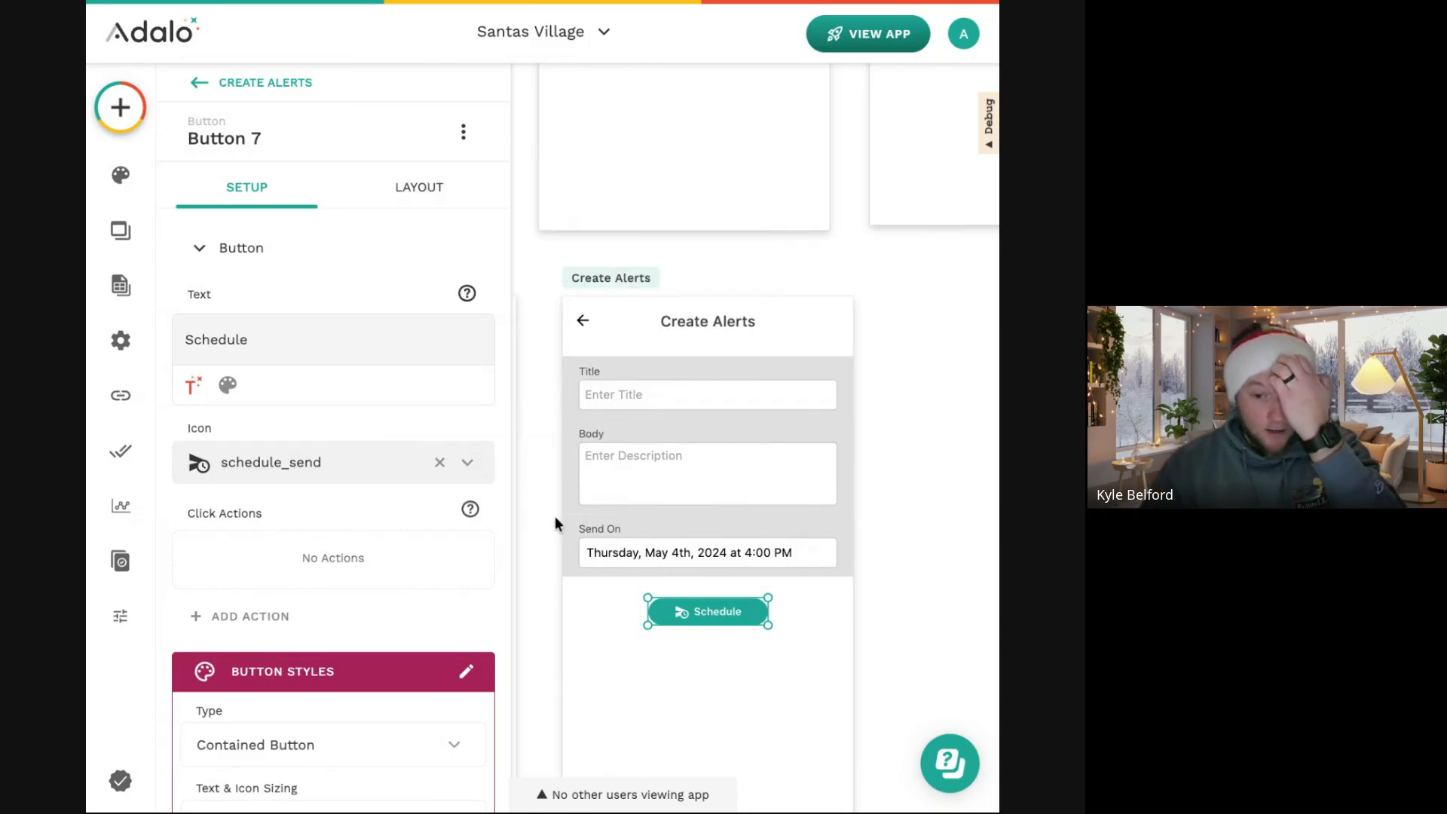
left_click(686, 662)
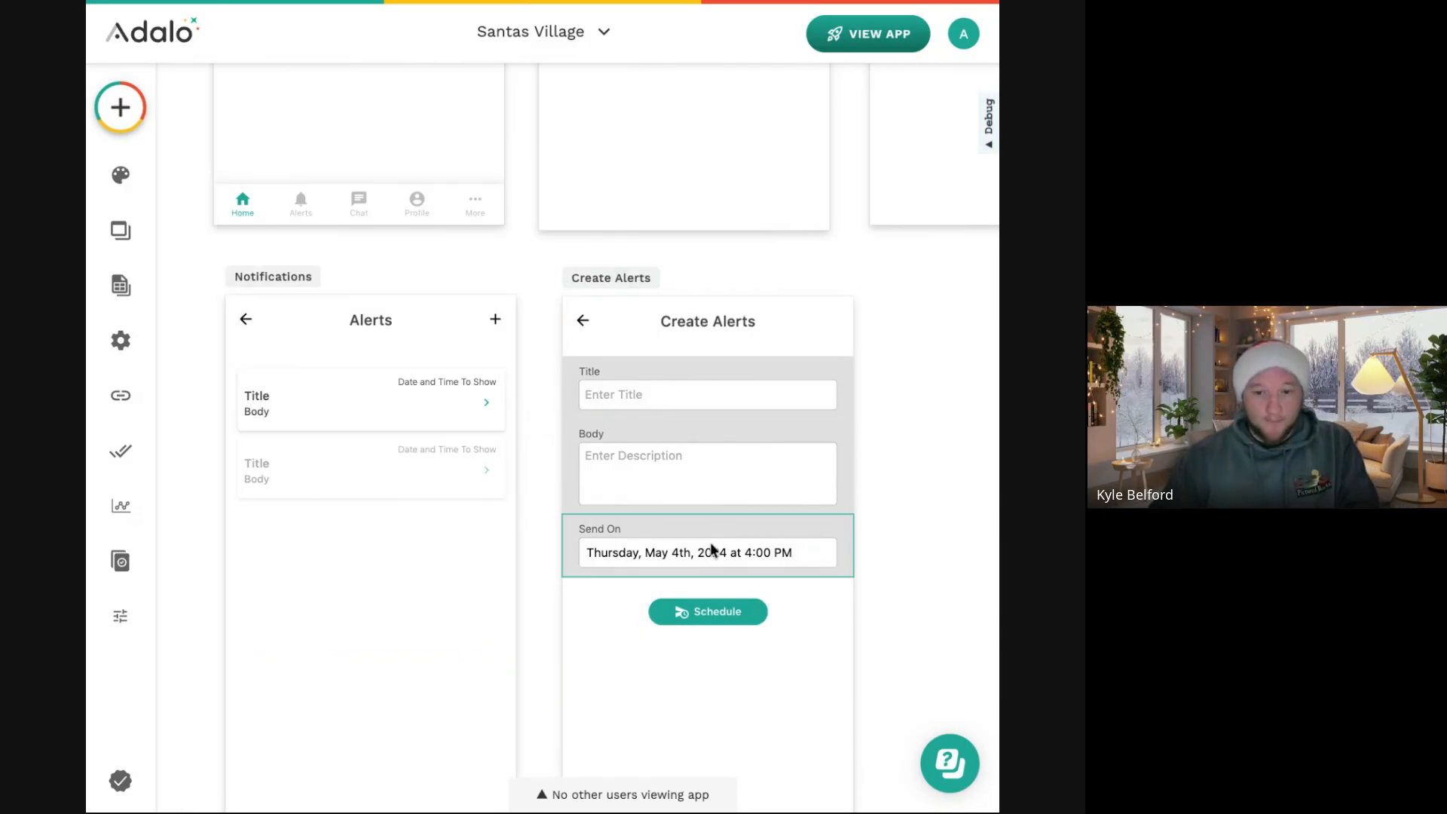
Turn off the grey background of the Title, Body and Send On section rectangles on the Create Alerts screen.
left_click(659, 392)
left_click(329, 427)
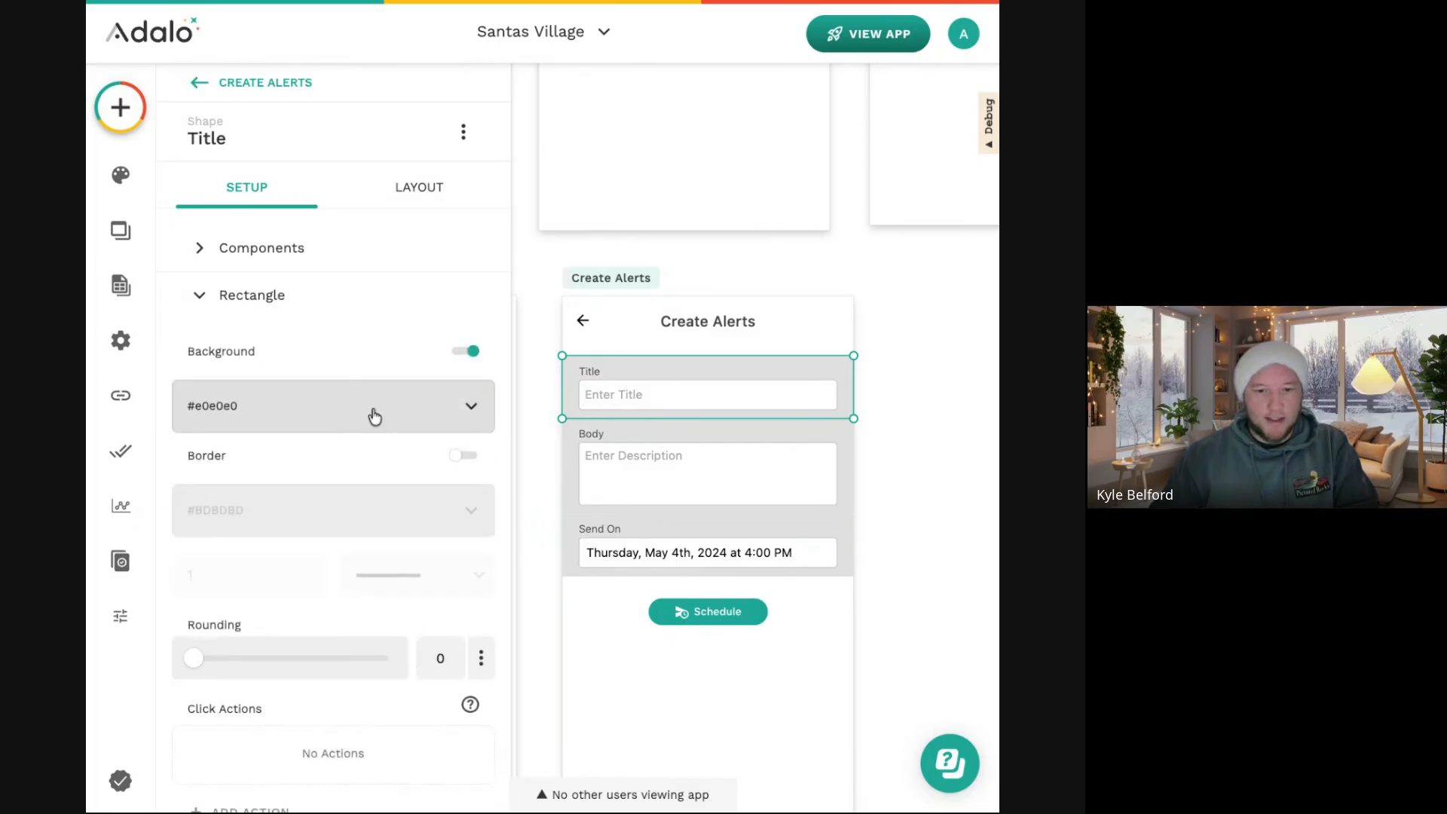
left_click(644, 455)
left_click(466, 352)
left_click(636, 553)
left_click(465, 351)
left_click(647, 705)
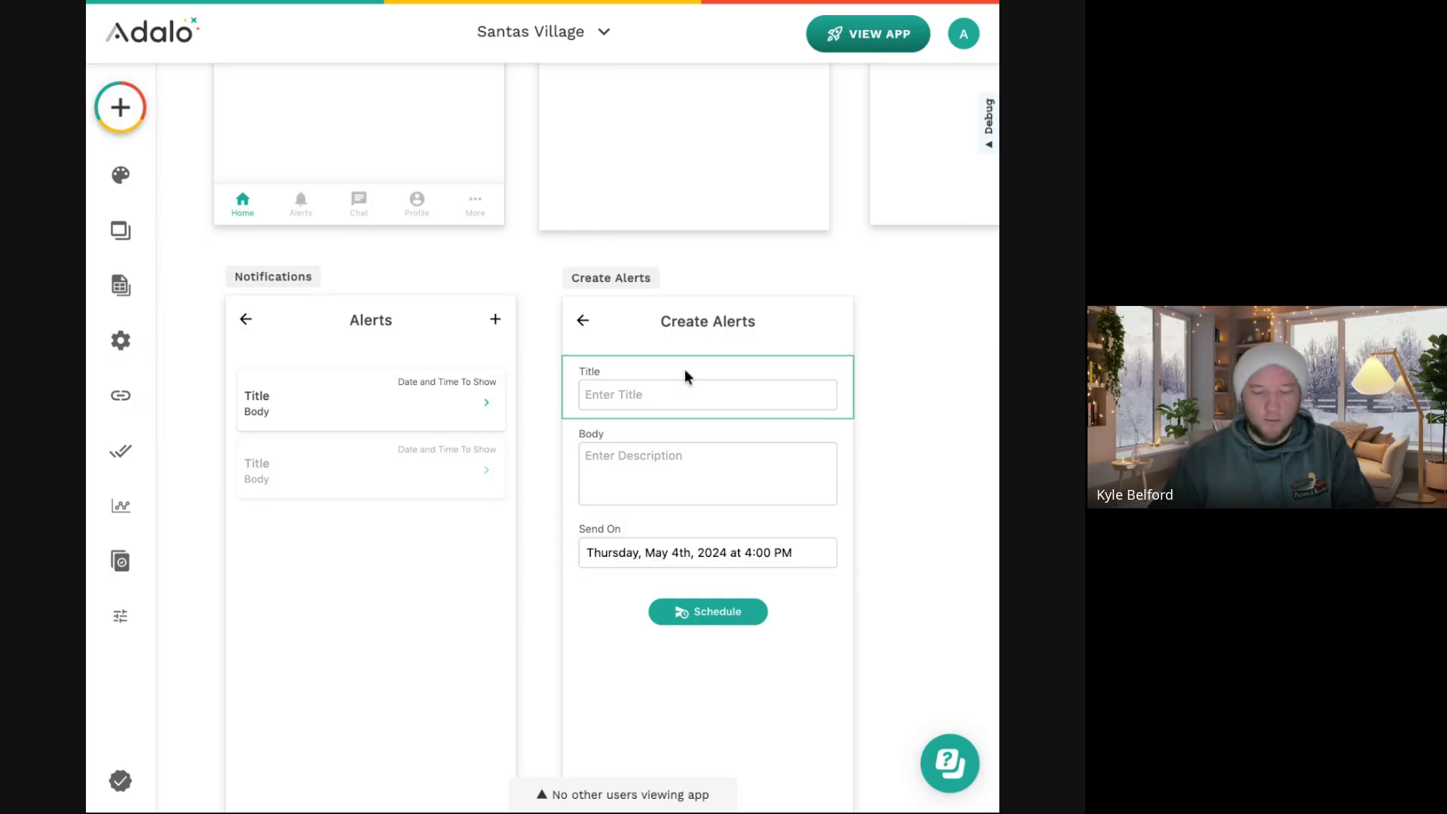
Add a Create Alert click action to the Schedule button.
left_click(721, 617)
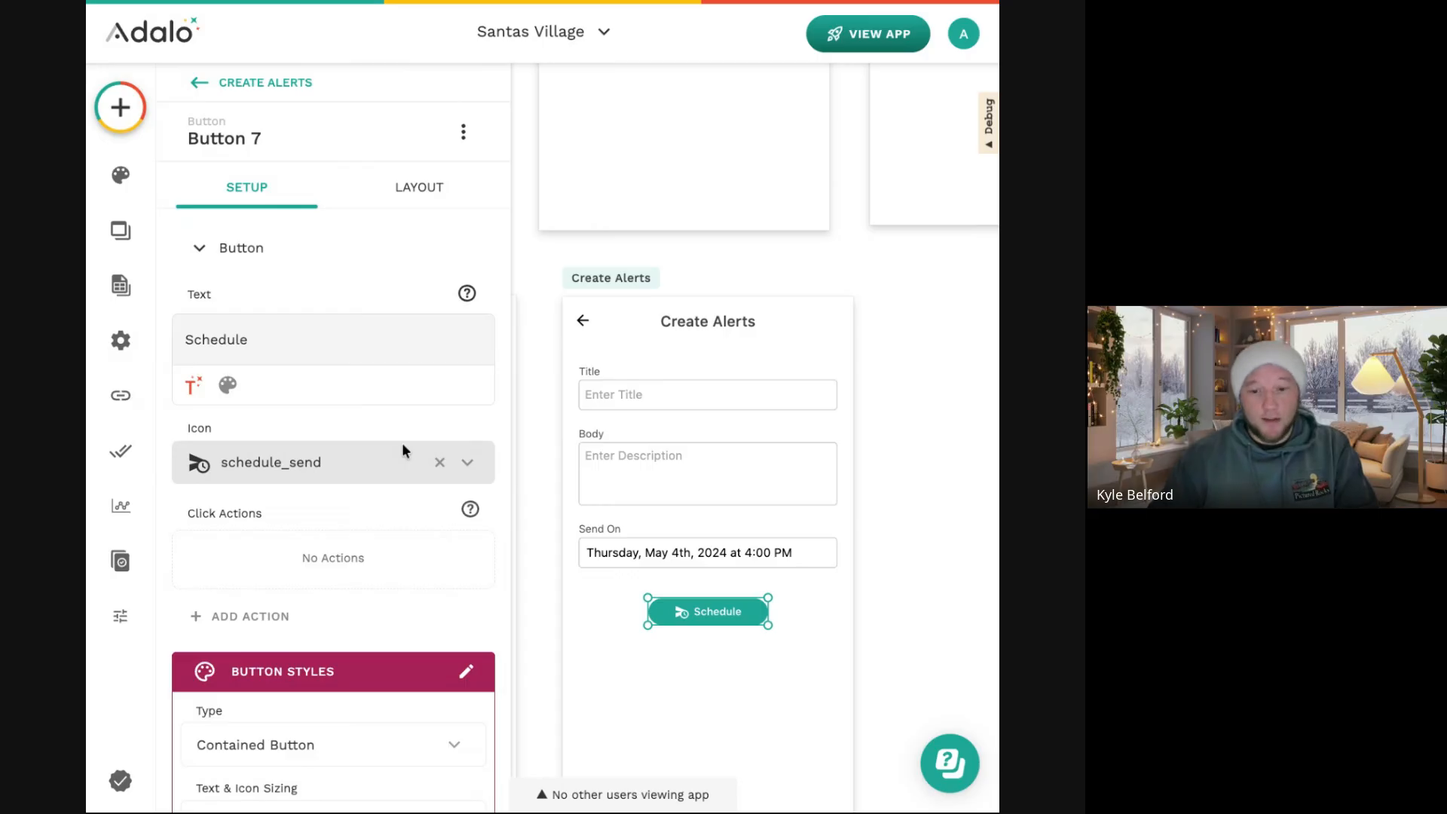
left_click(298, 627)
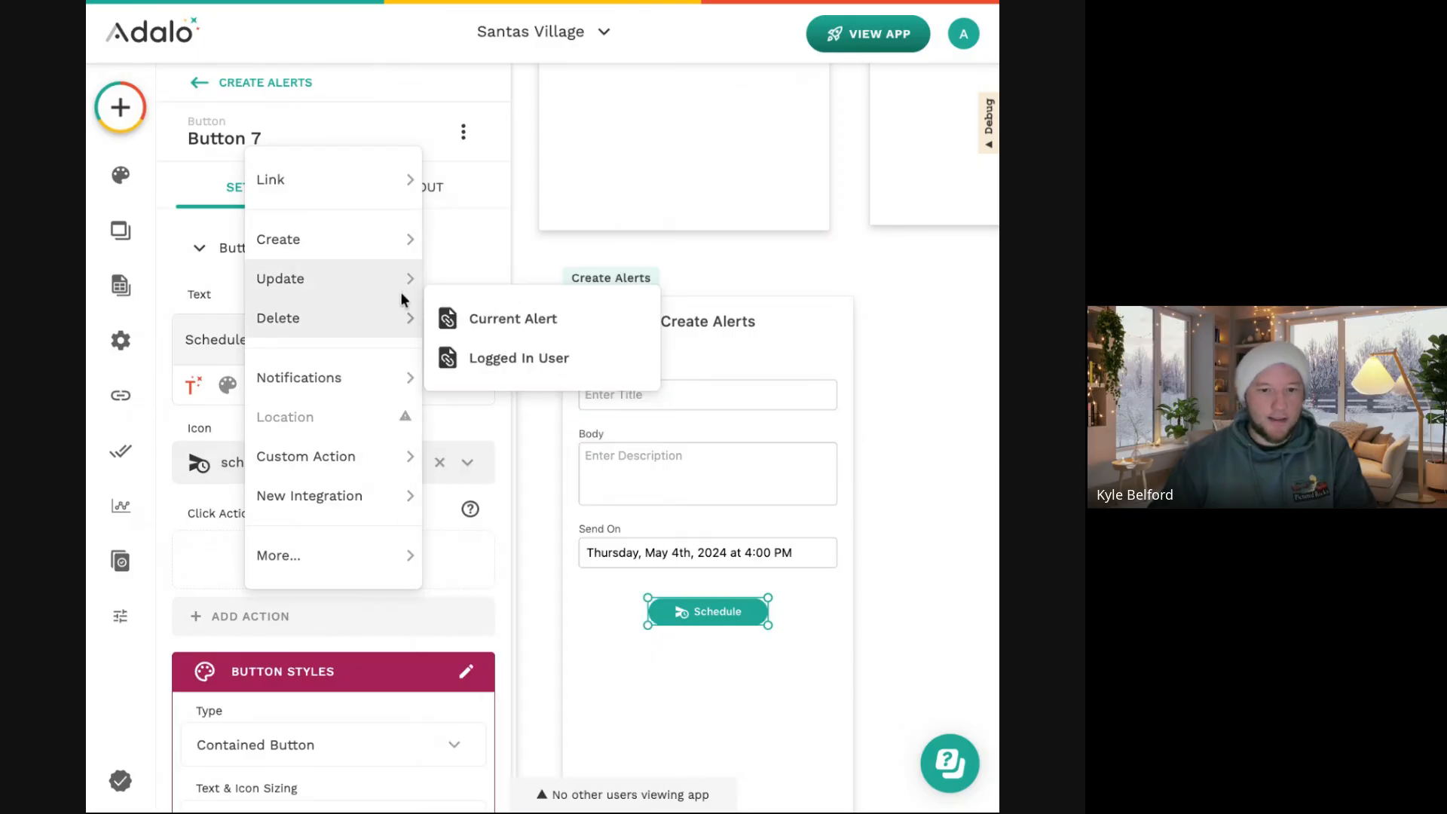
mouse_move(362, 250)
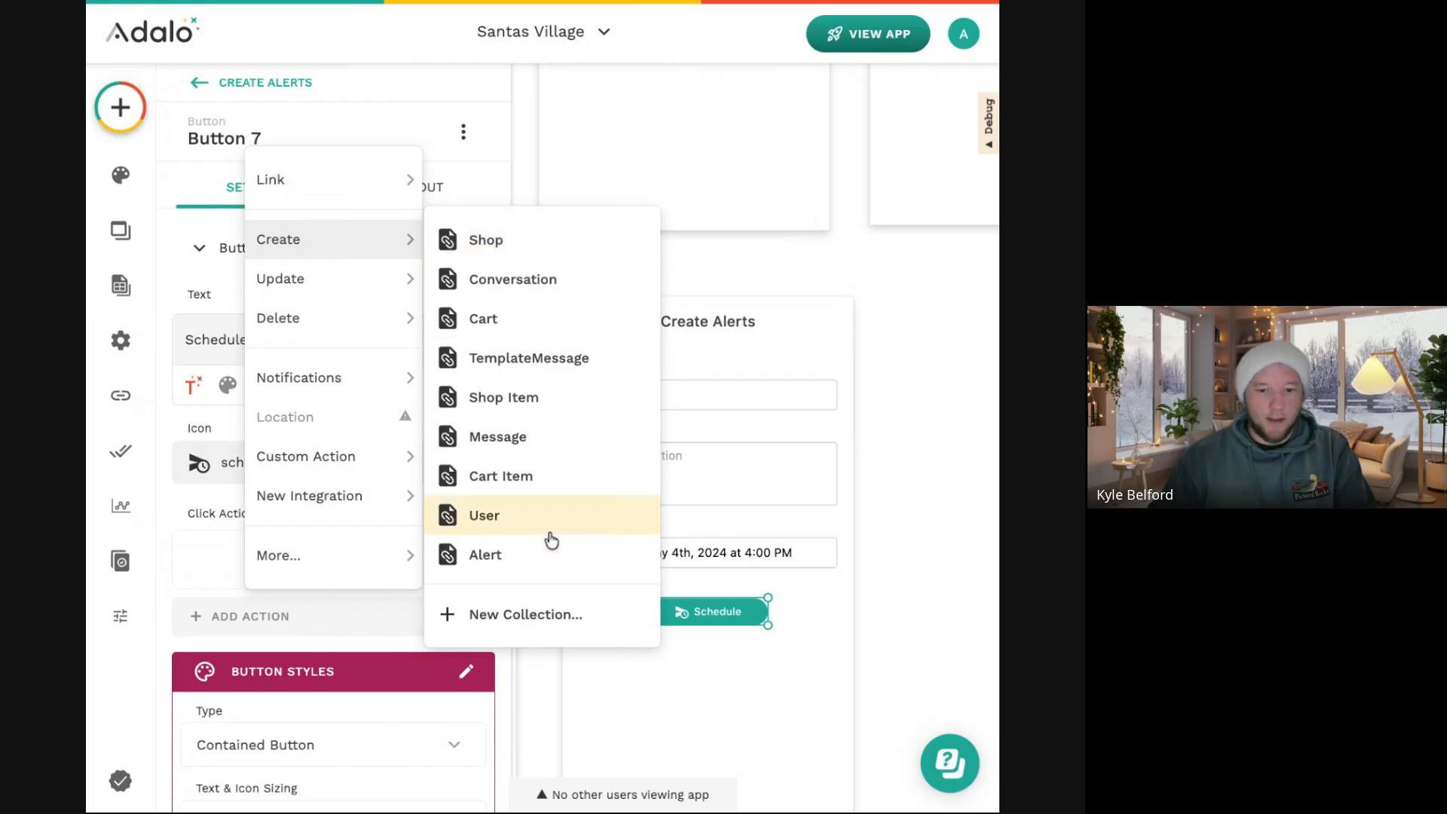
left_click(541, 554)
scroll(373, 422, "down", 1)
scroll(375, 427, "down", 5)
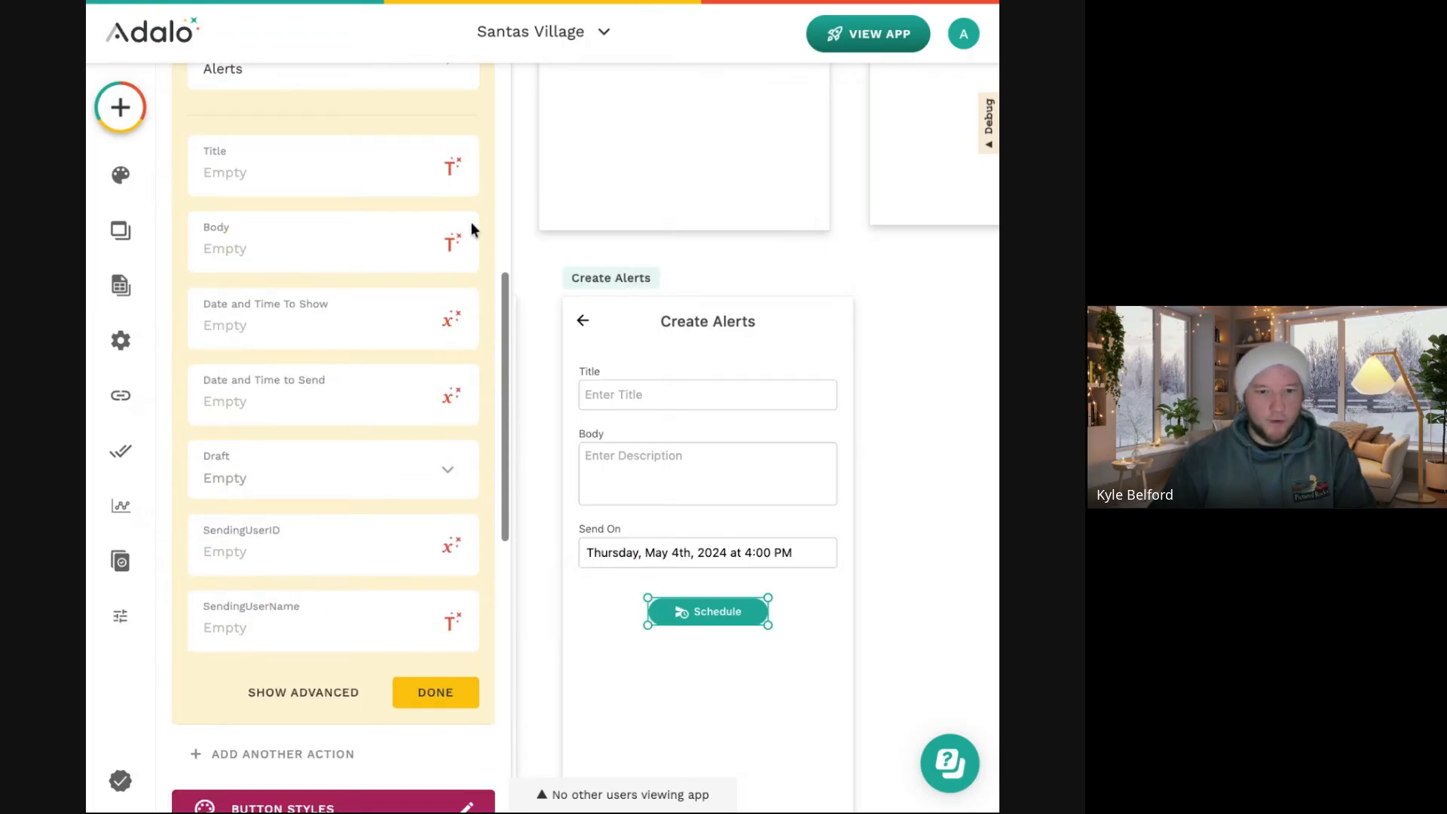
Fill the Create Alert action's Title and Body from the screen's Title and Body inputs.
left_click(455, 163)
mouse_move(506, 394)
left_click(647, 397)
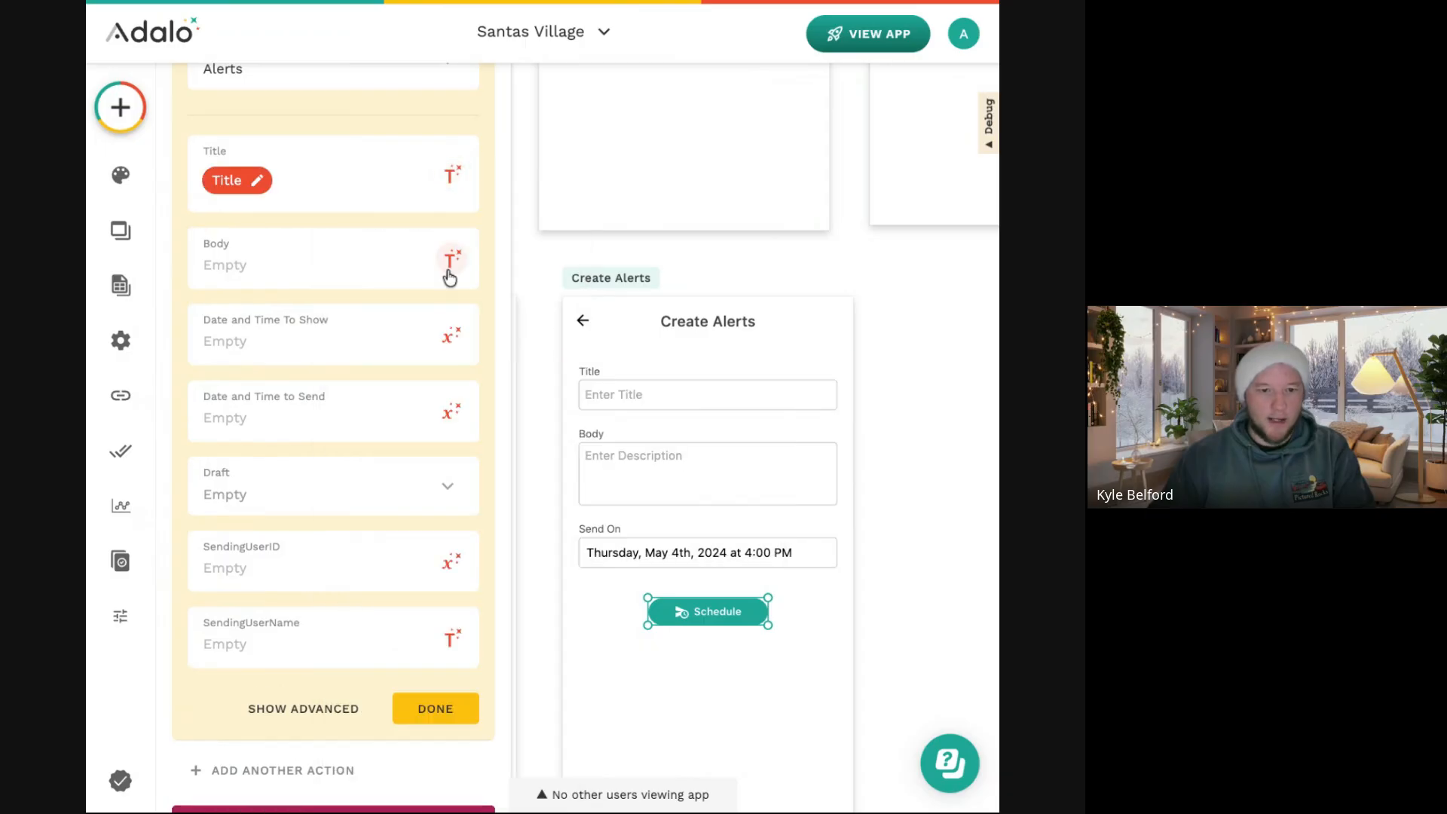
left_click(452, 258)
mouse_move(472, 474)
left_click(678, 520)
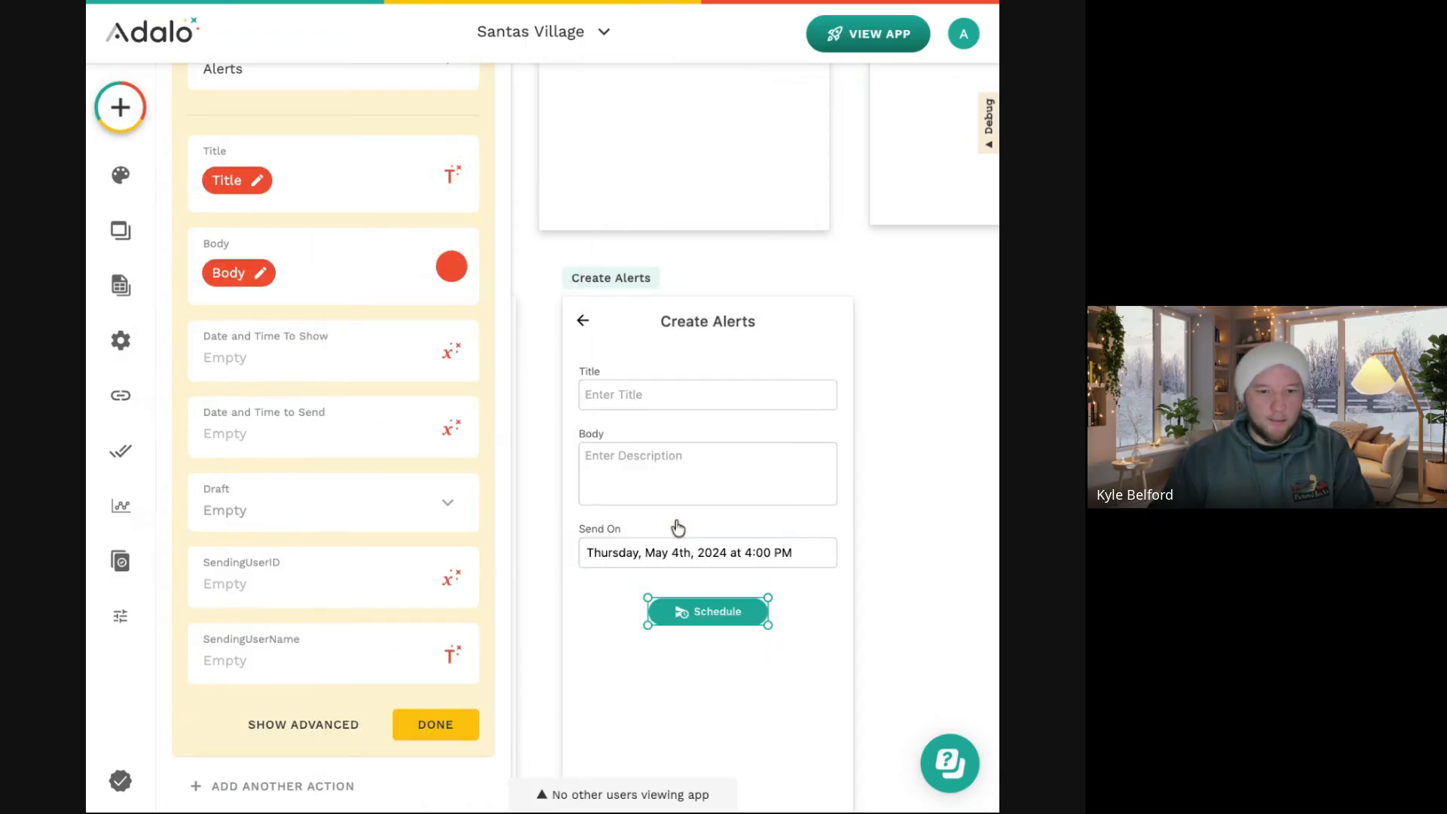
Set Date and Time To Show and Date and Time to Send to the Send On picker, and Draft to False.
left_click(451, 351)
mouse_move(512, 595)
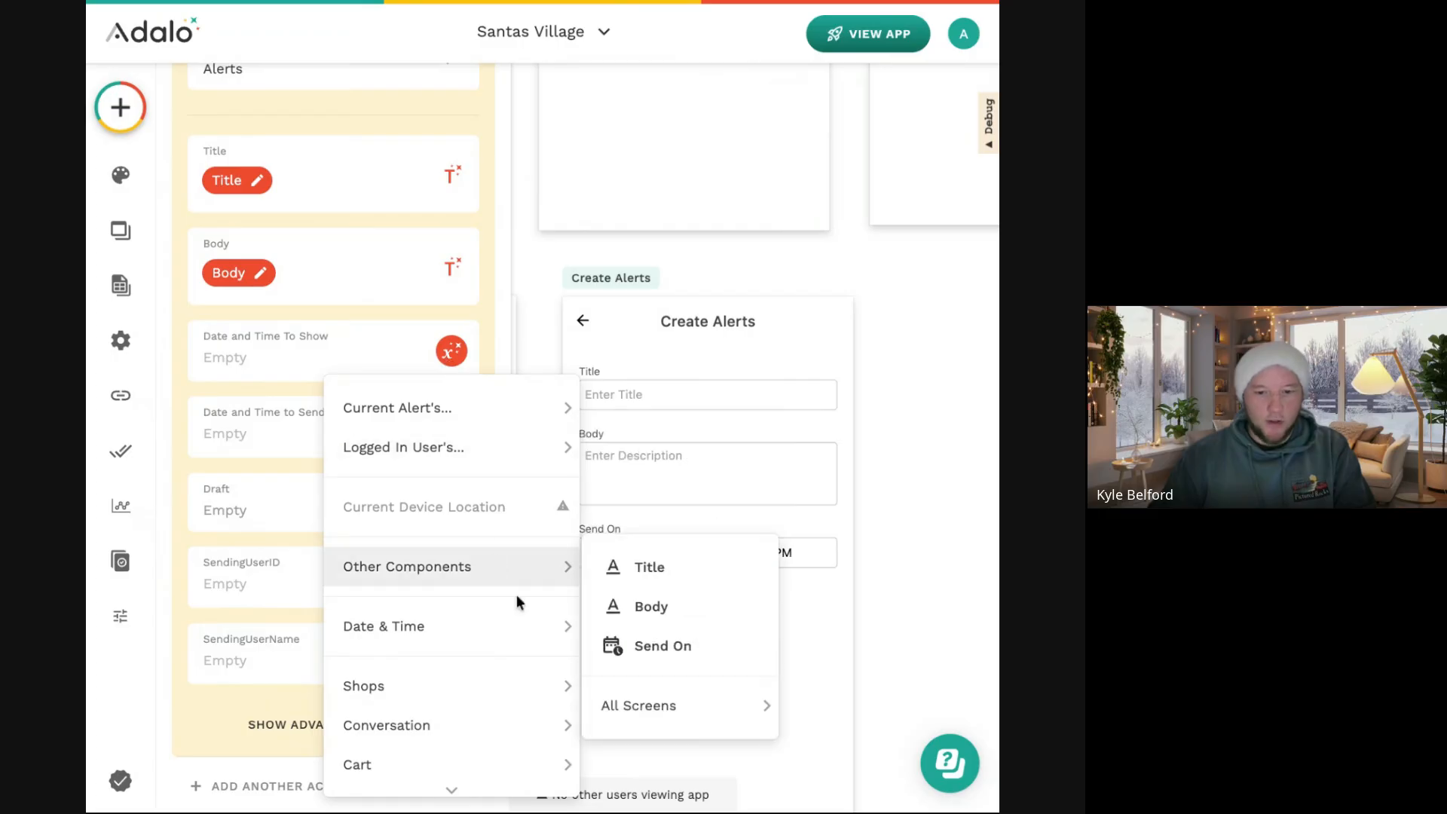
left_click(694, 650)
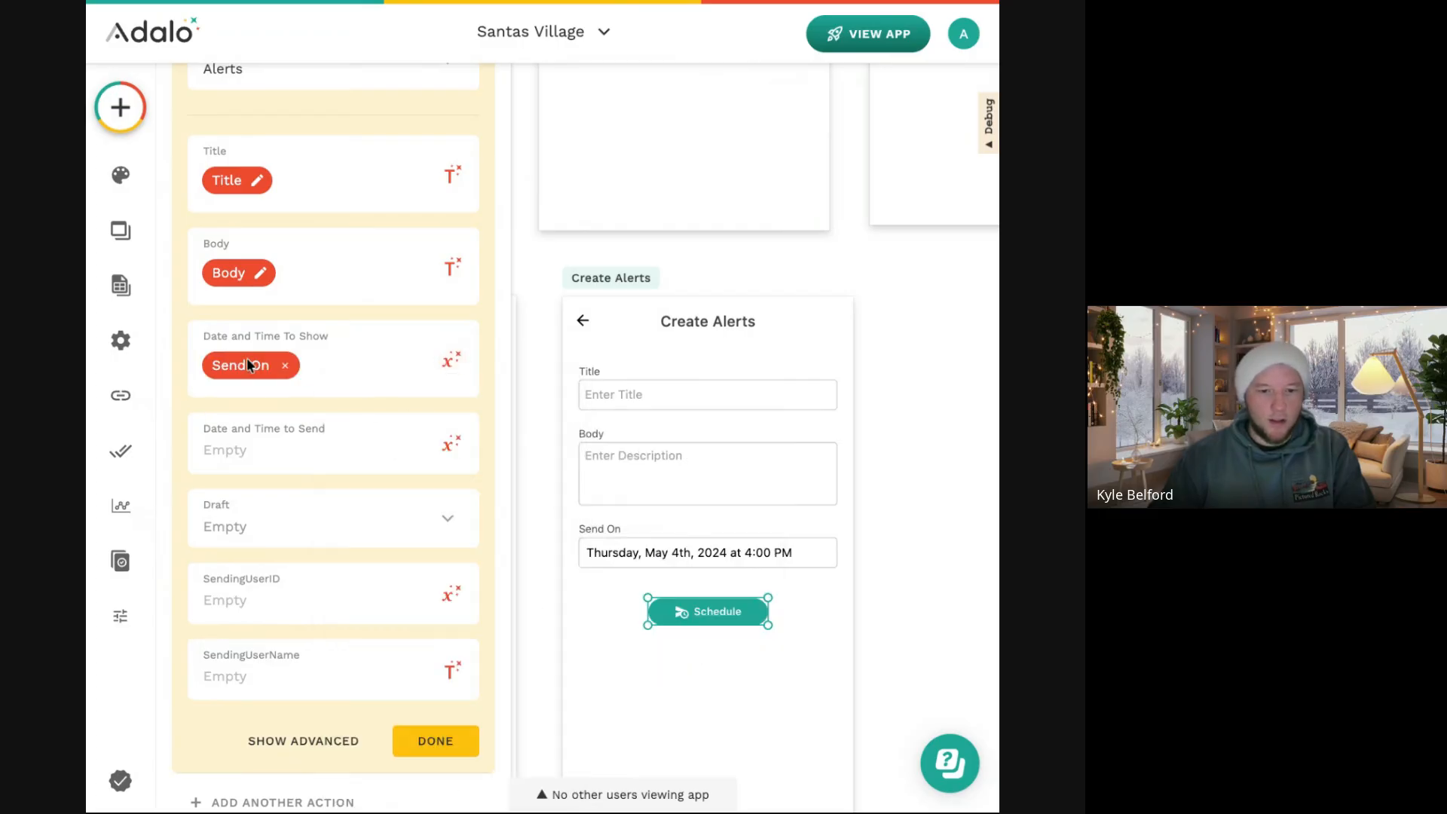
left_click(452, 444)
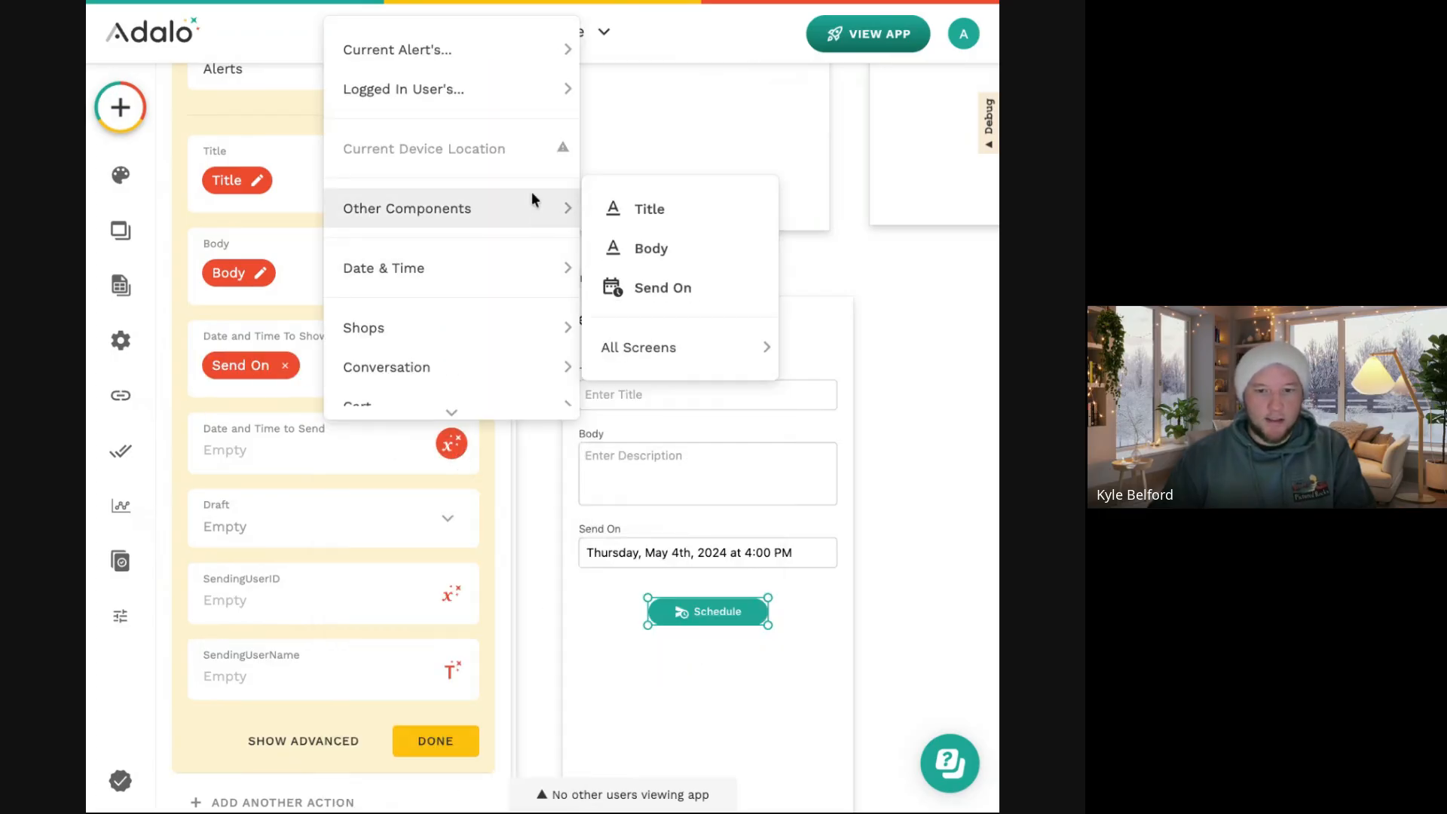
left_click(638, 294)
left_click(408, 537)
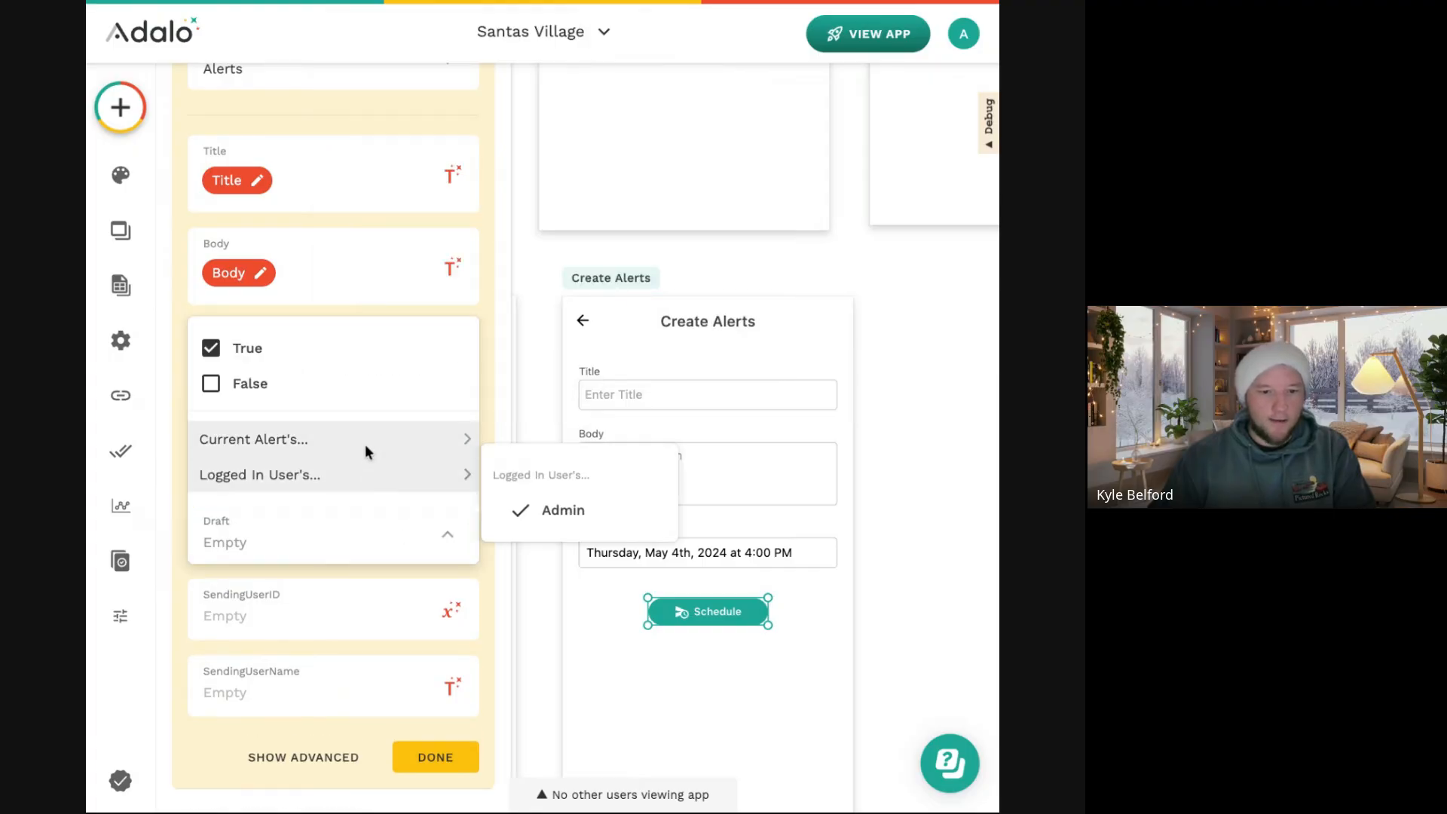
left_click(341, 395)
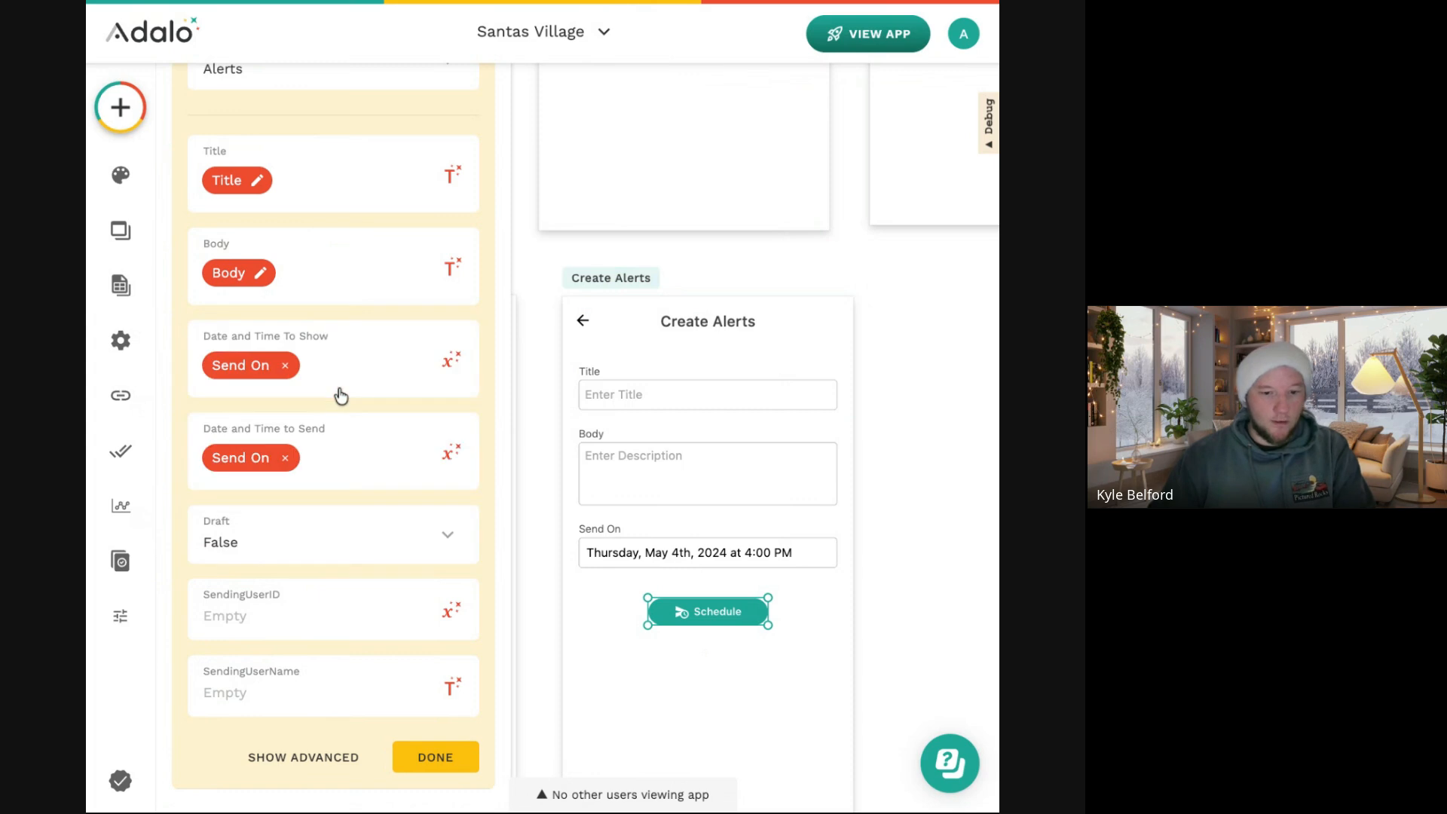
Set SendingUserID to the logged-in user's ID and SendingUserName to their Full Name property, and close the Create Alert action.
left_click(452, 612)
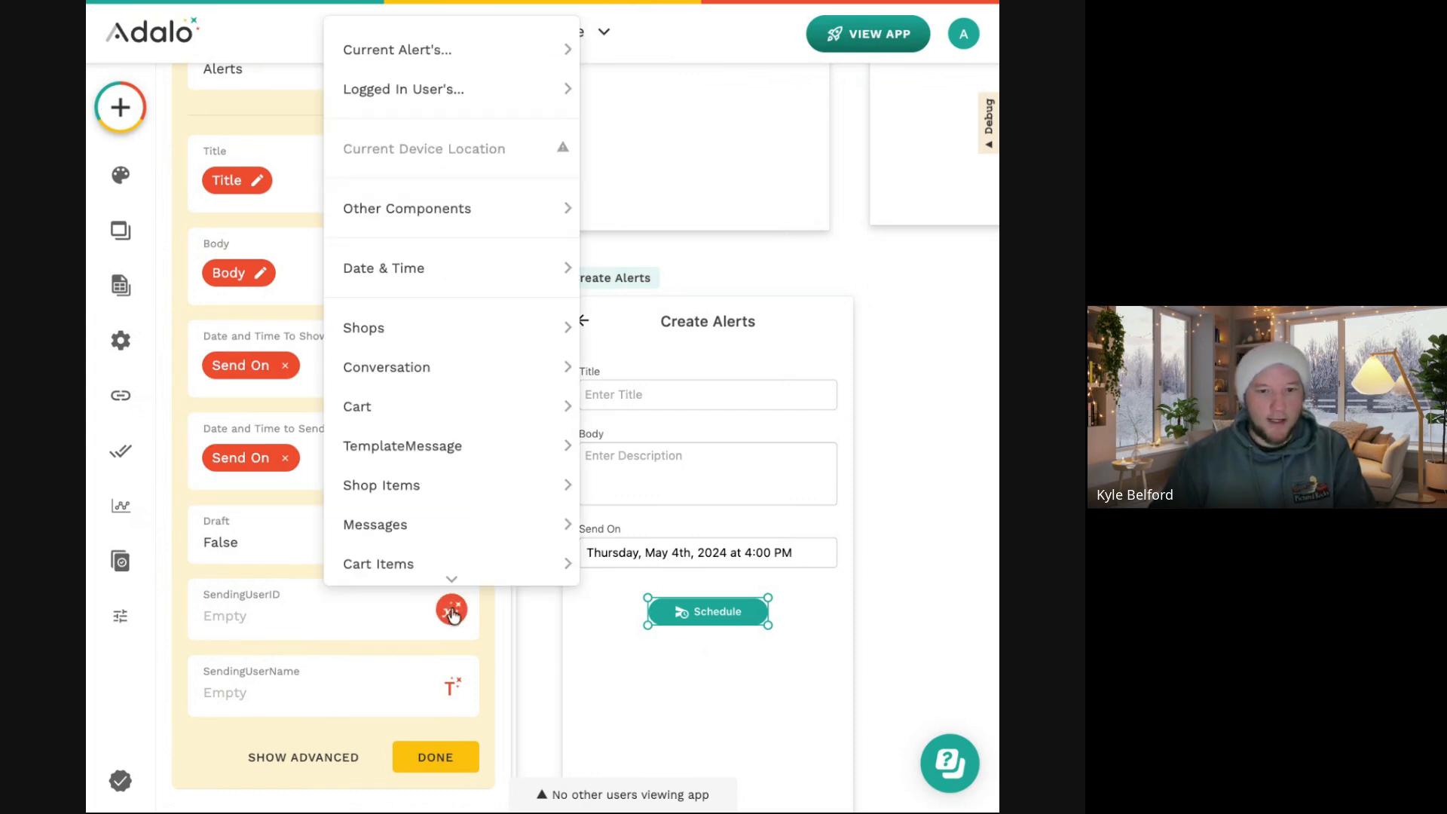
mouse_move(492, 88)
left_click(692, 211)
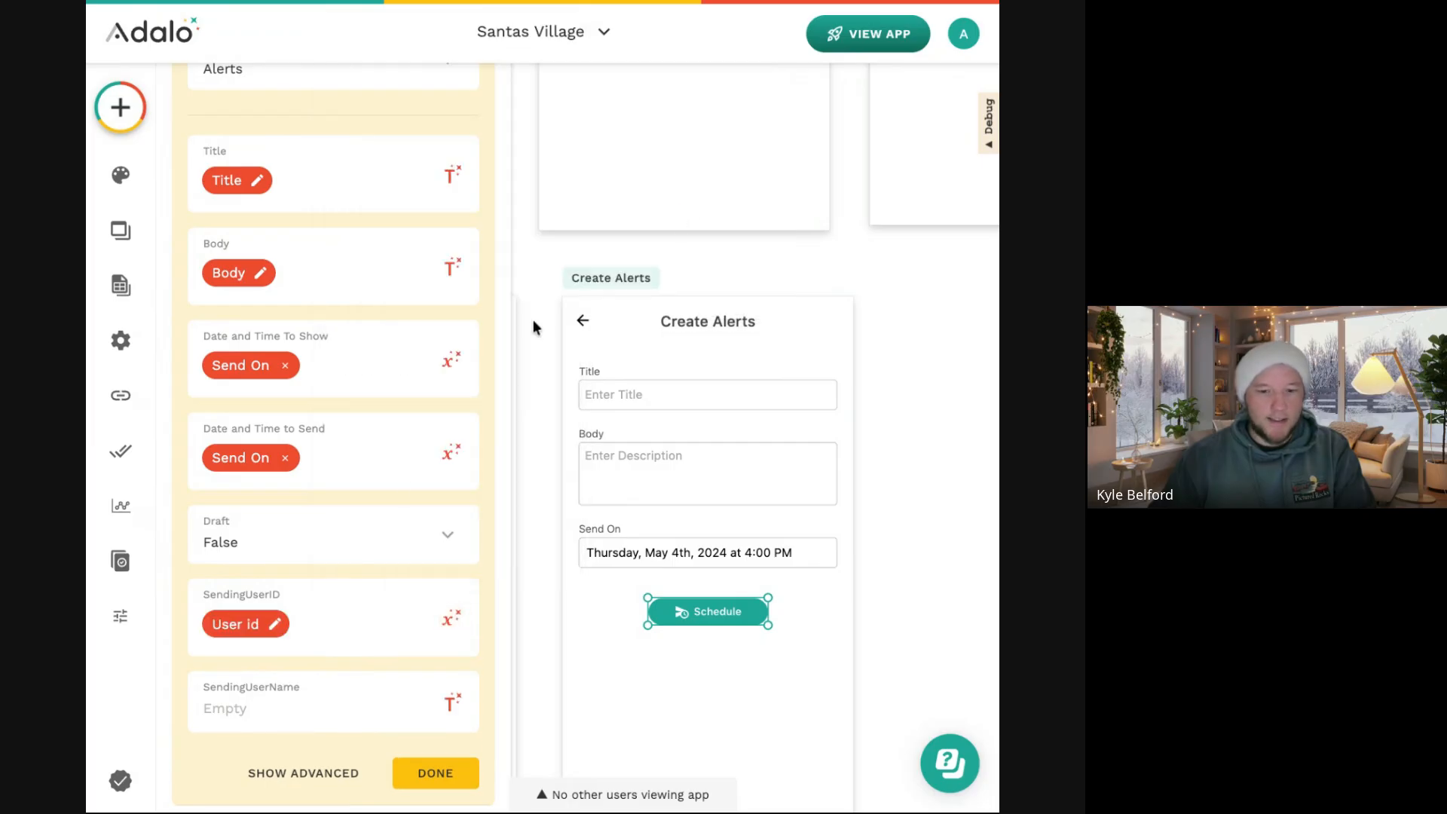
left_click(452, 701)
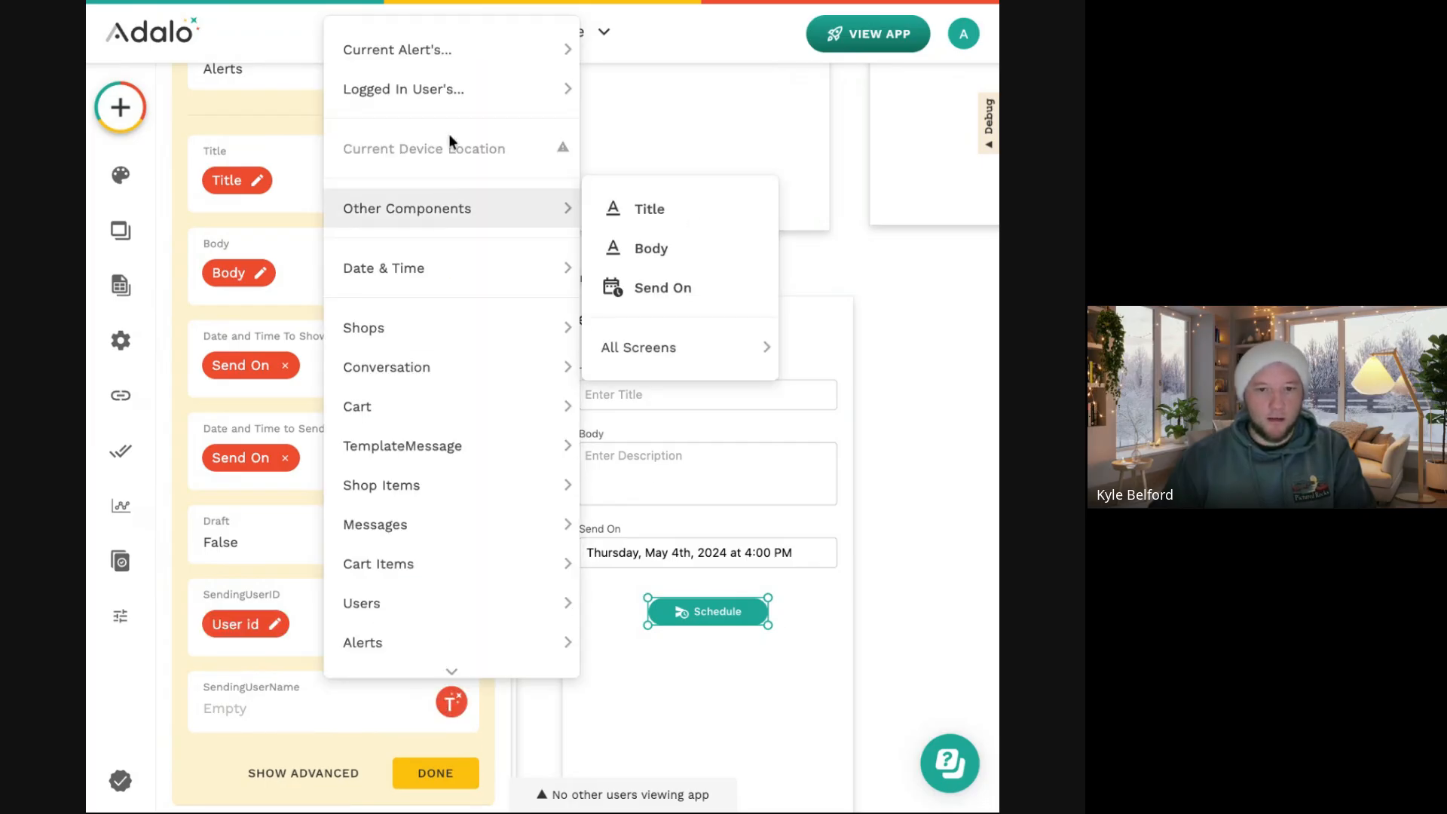
mouse_move(482, 88)
left_click(704, 218)
scroll(452, 346, "up", 3)
left_click(340, 209)
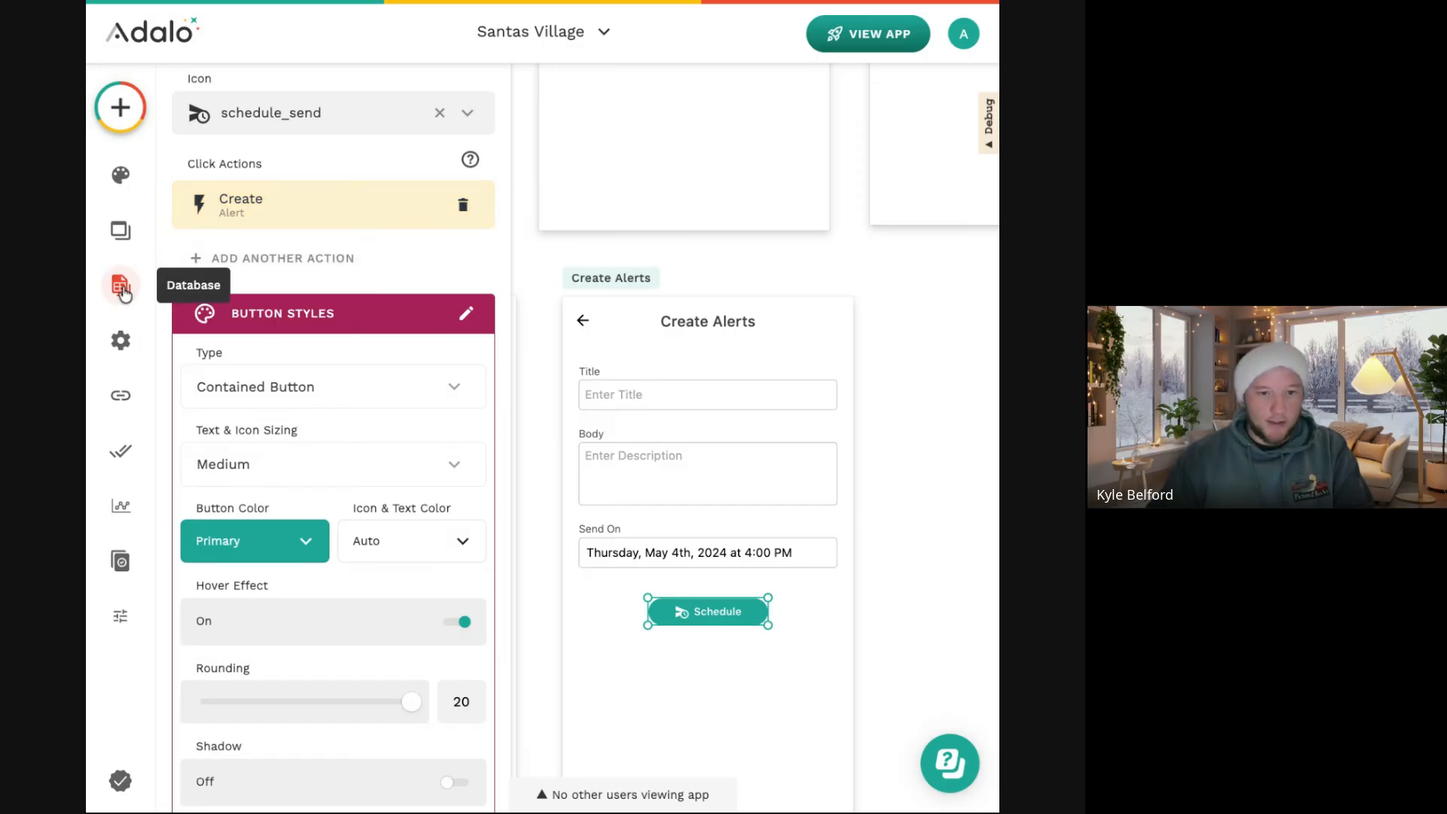
Add a Schedule Notification action to the Schedule button with All users as the recipient.
left_click(317, 273)
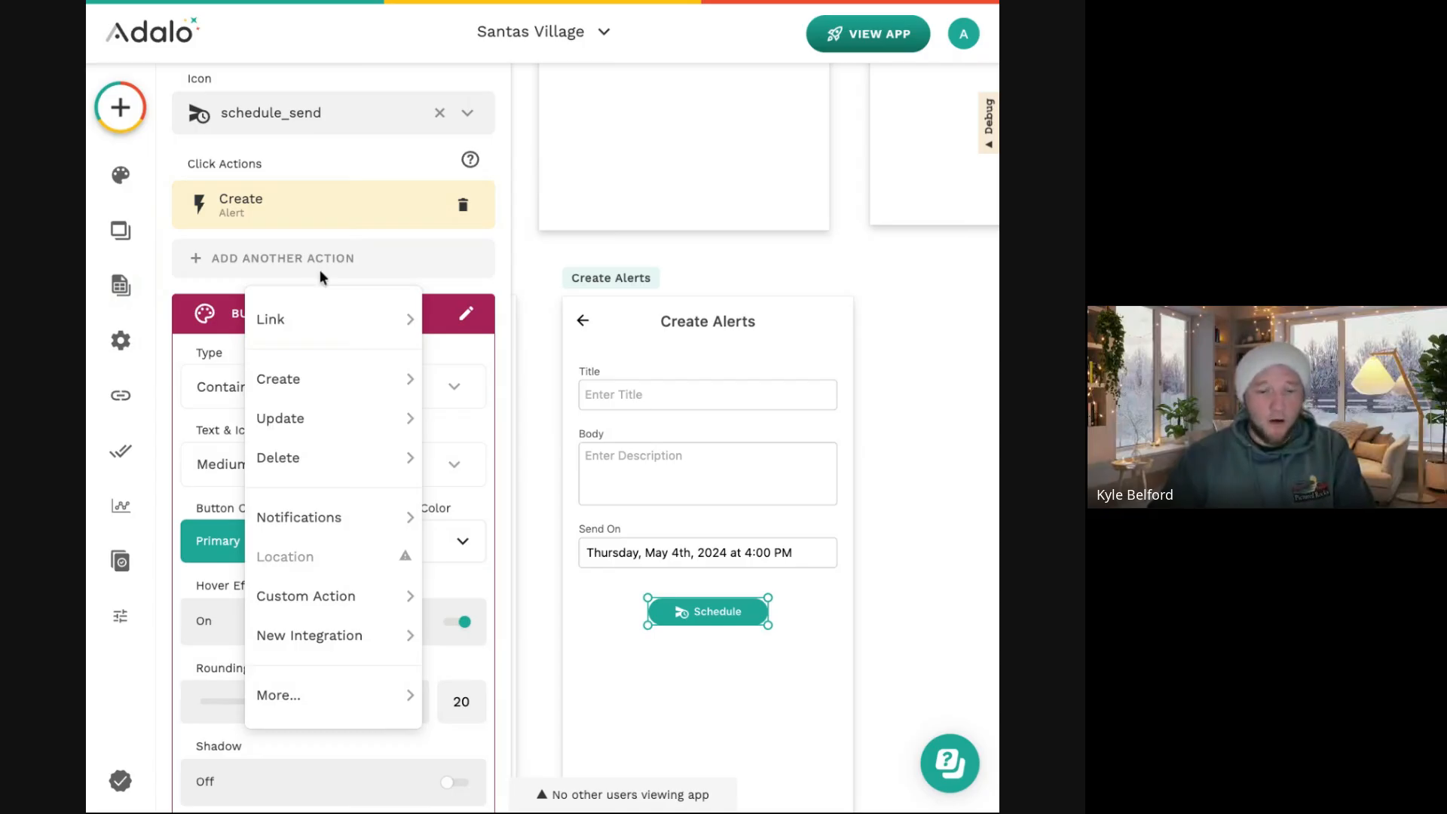
mouse_move(379, 521)
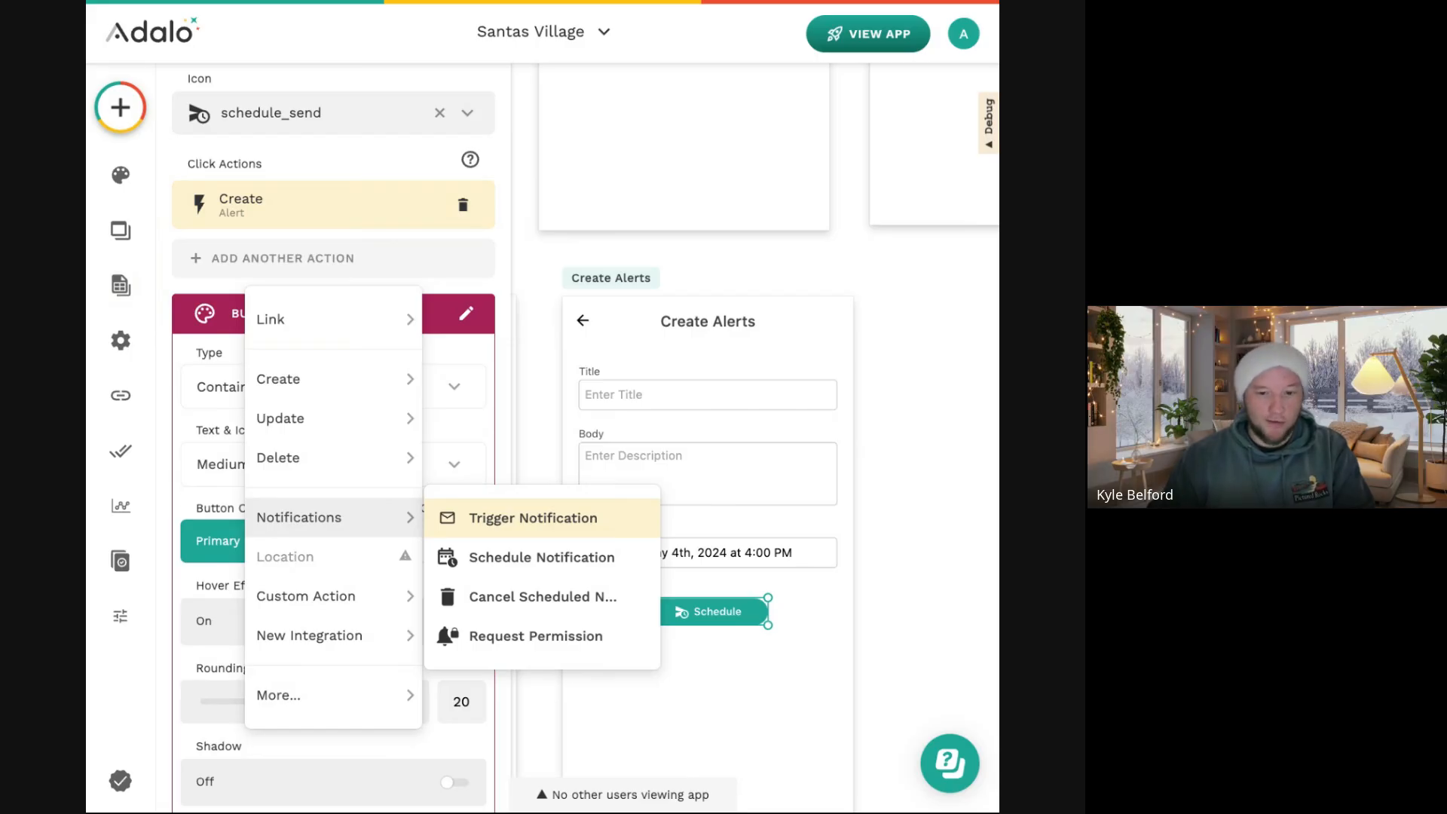
left_click(546, 561)
scroll(398, 469, "down", 1)
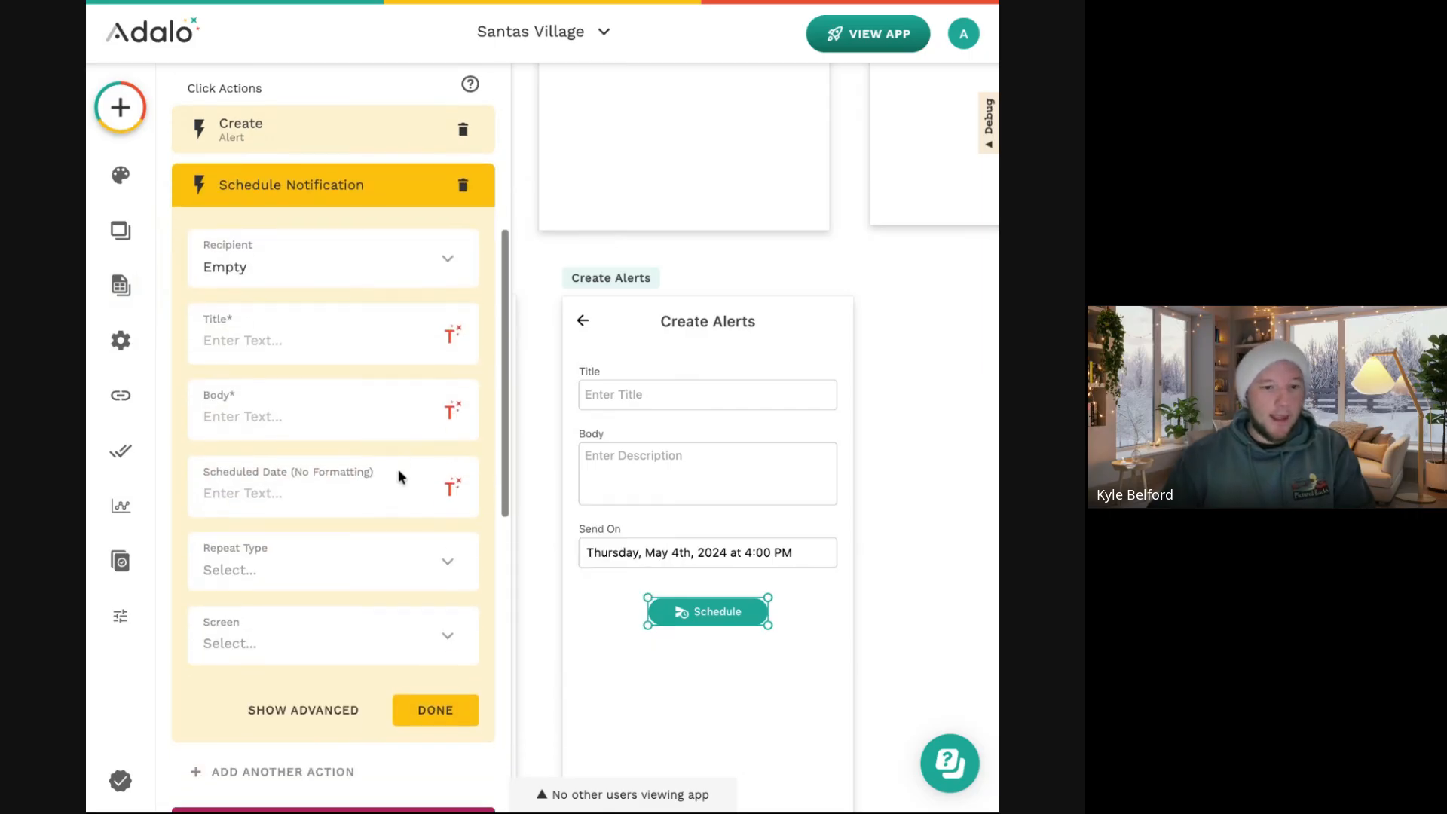
scroll(398, 469, "up", 1)
left_click(351, 317)
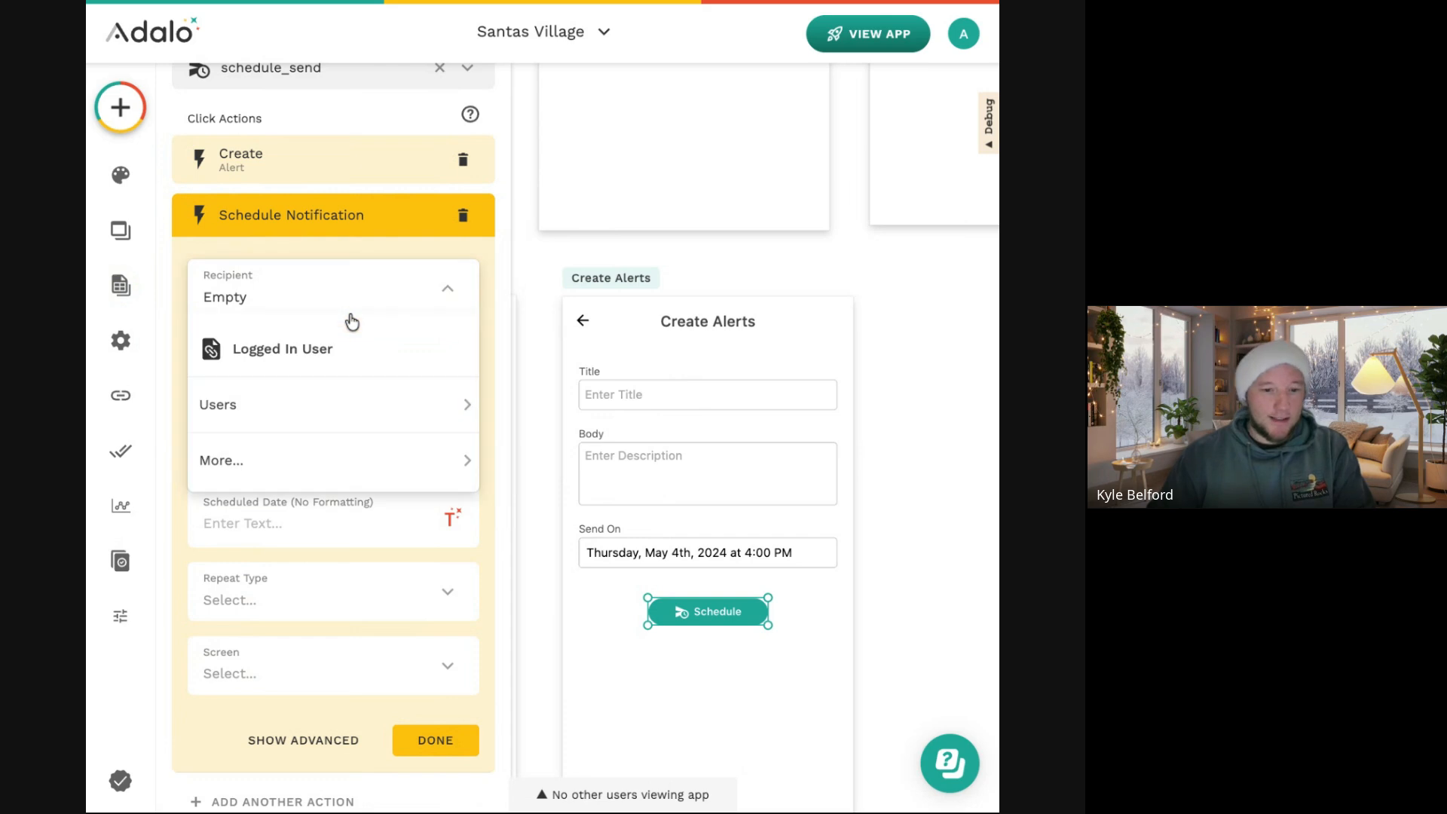
mouse_move(358, 472)
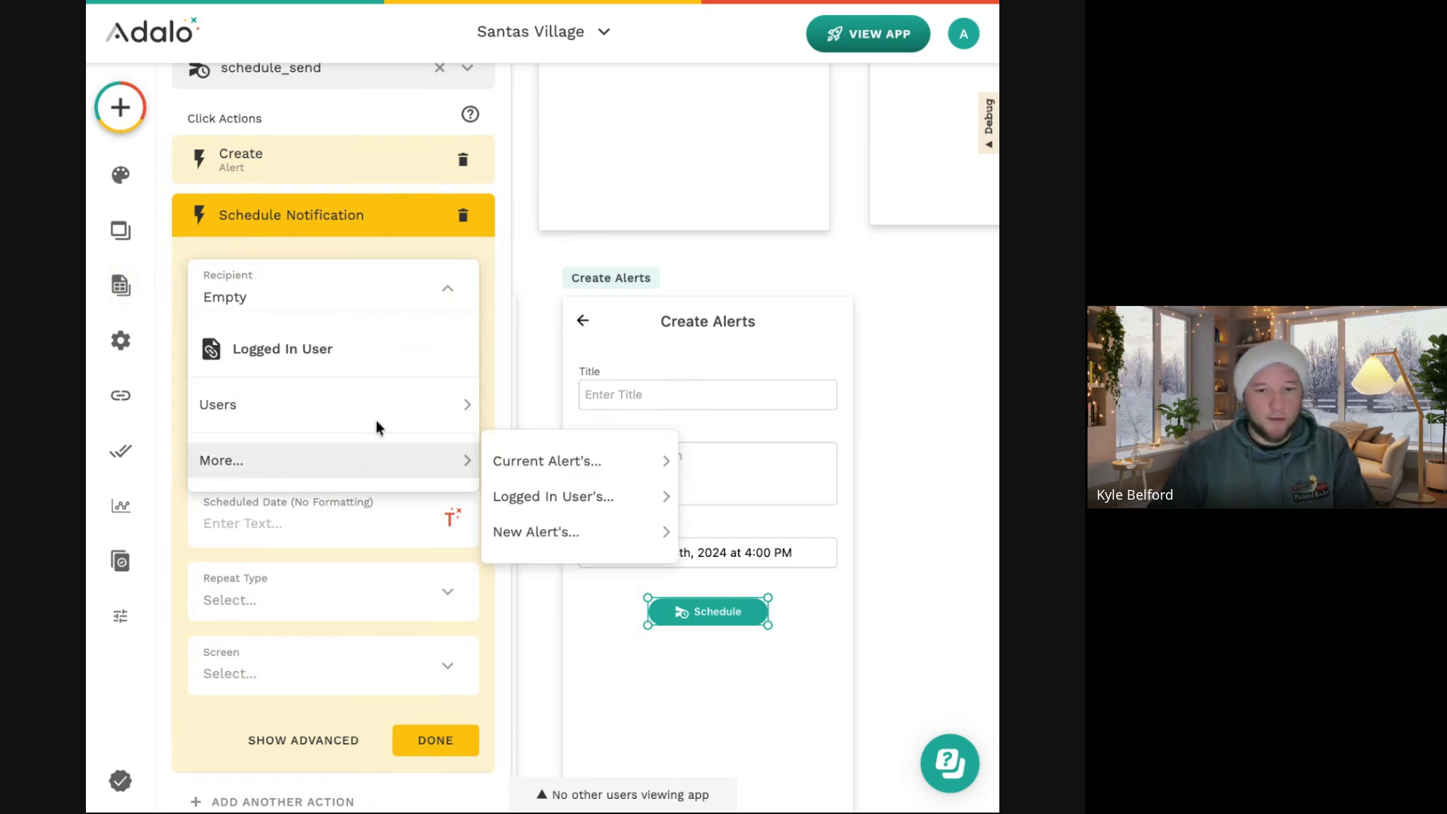
mouse_move(392, 405)
left_click(513, 411)
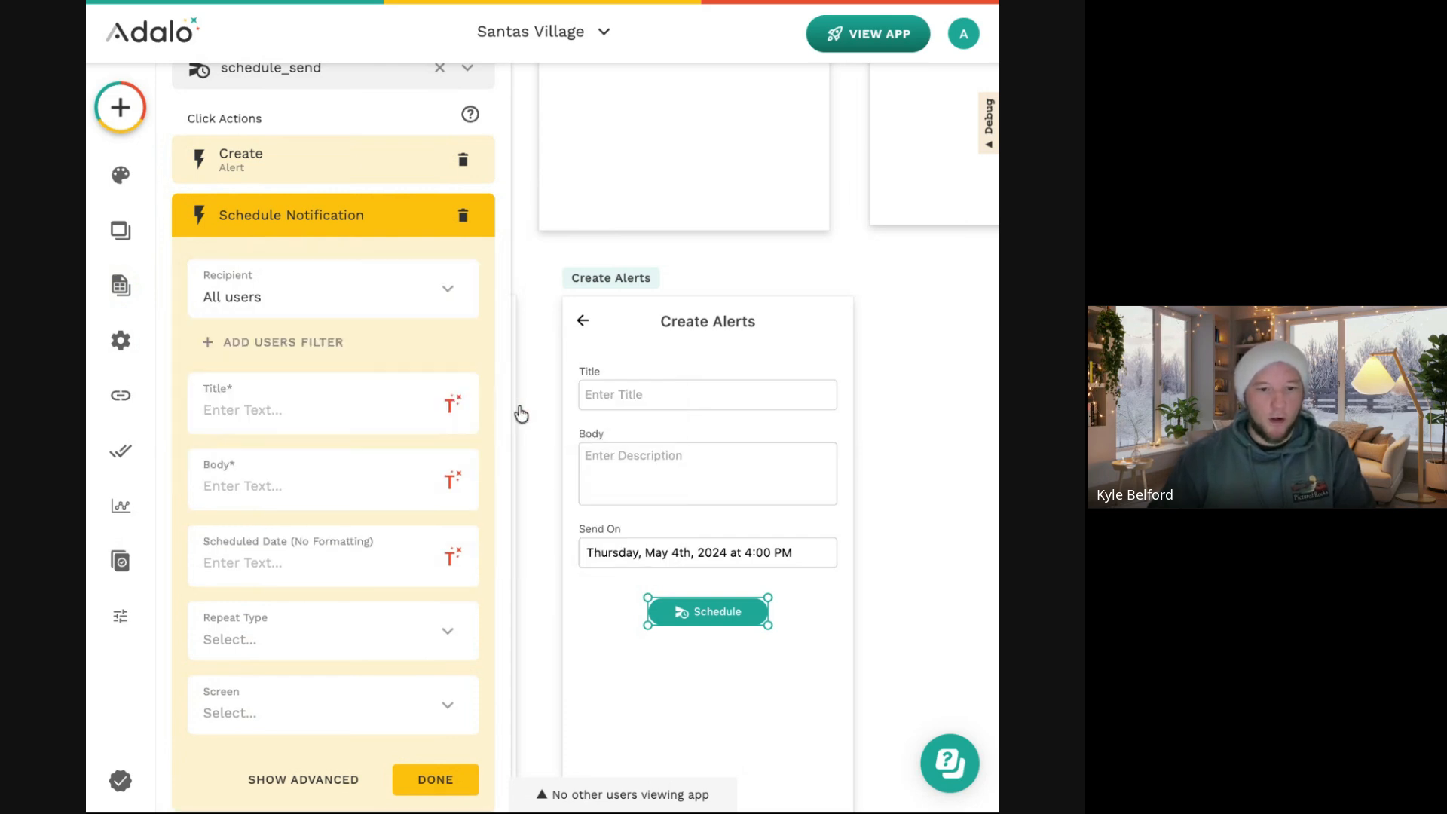
Filter the notification's recipients to users whose ID is not equal to Logged In User > ID.
left_click(272, 344)
left_click(281, 383)
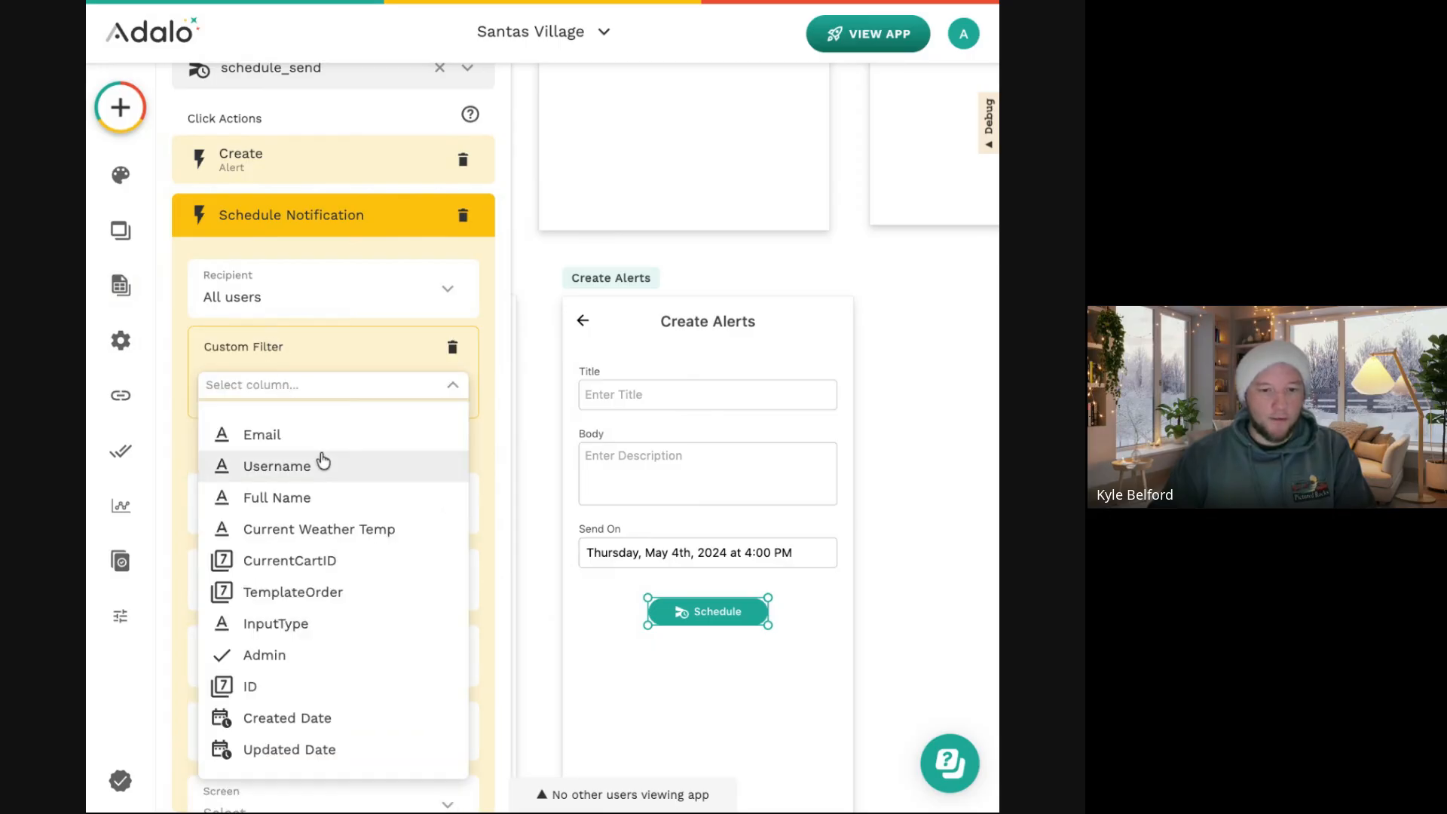
left_click(357, 685)
left_click(356, 432)
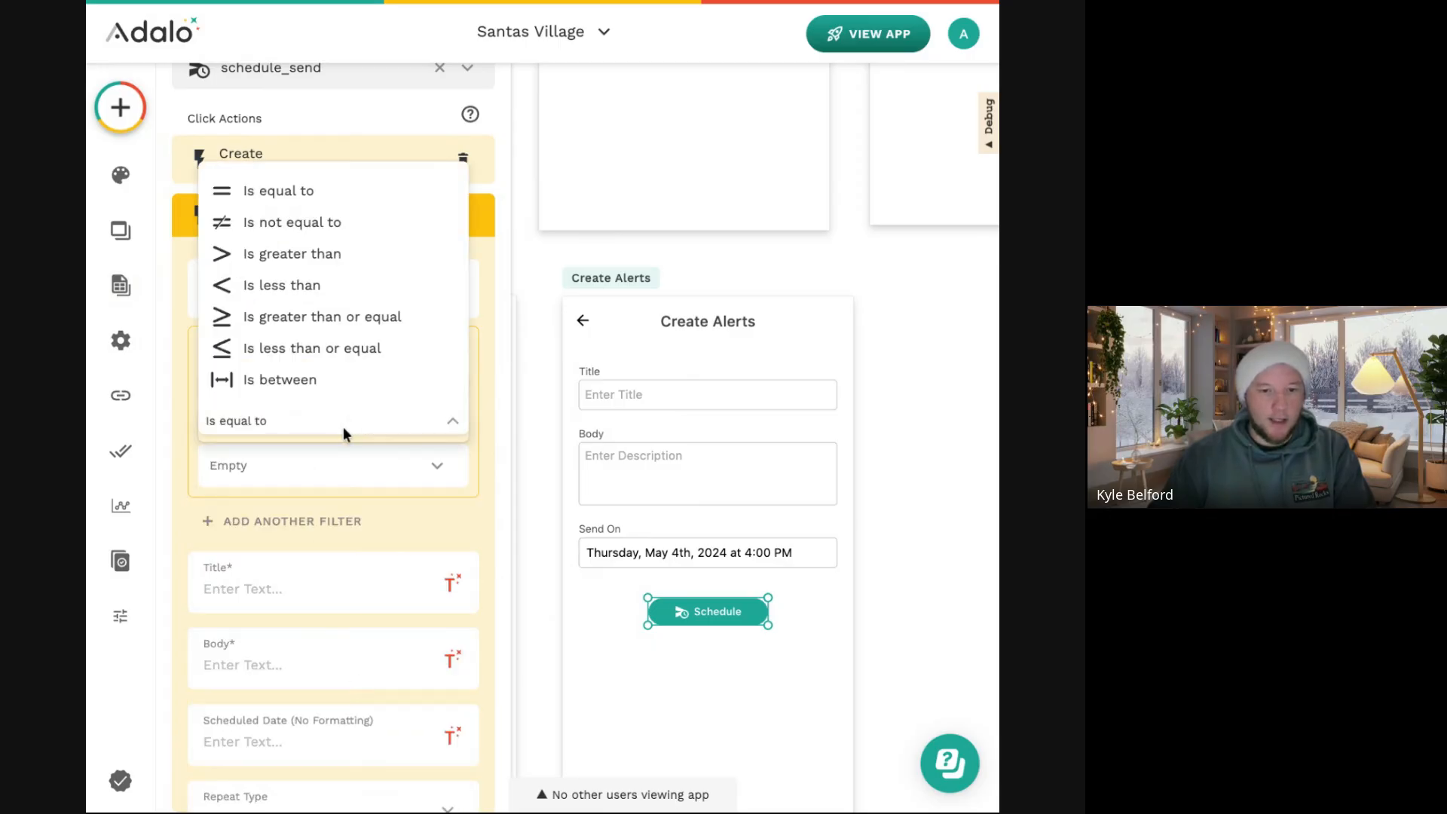
left_click(307, 239)
left_click(430, 469)
mouse_move(481, 89)
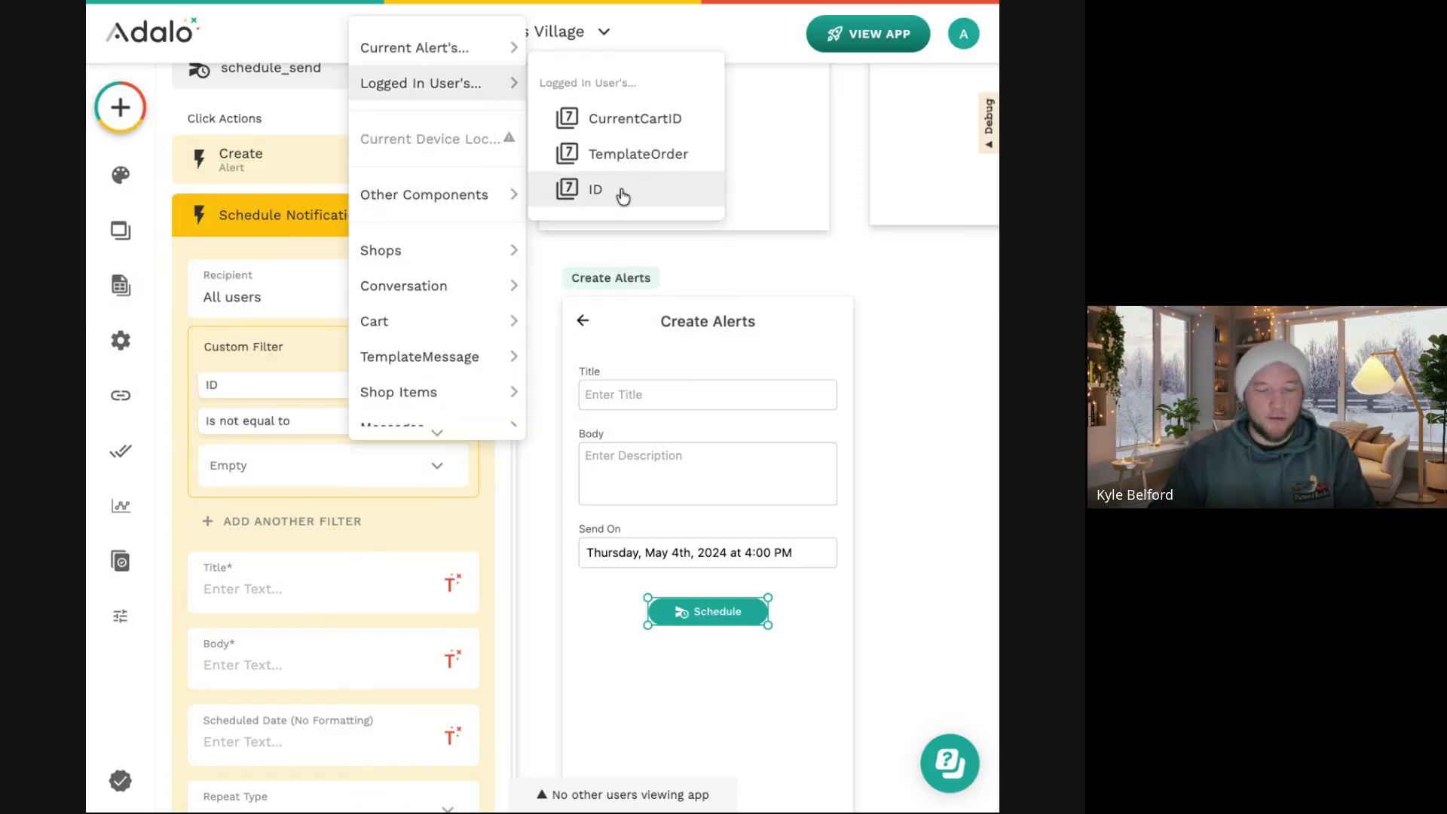
left_click(592, 188)
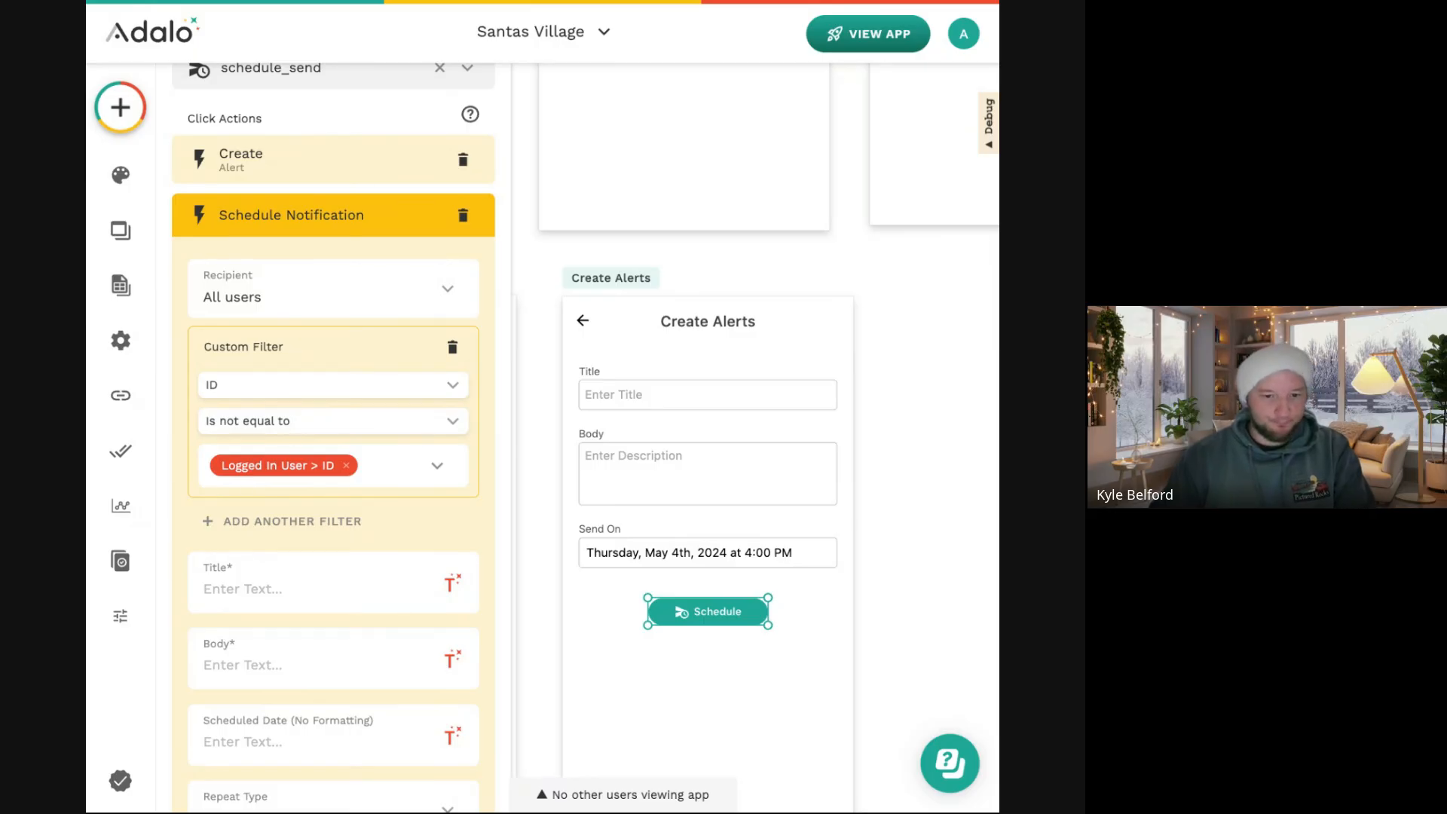
Check the Alerts collection's properties in the database and return to the Schedule button's settings.
scroll(342, 433, "down", 1)
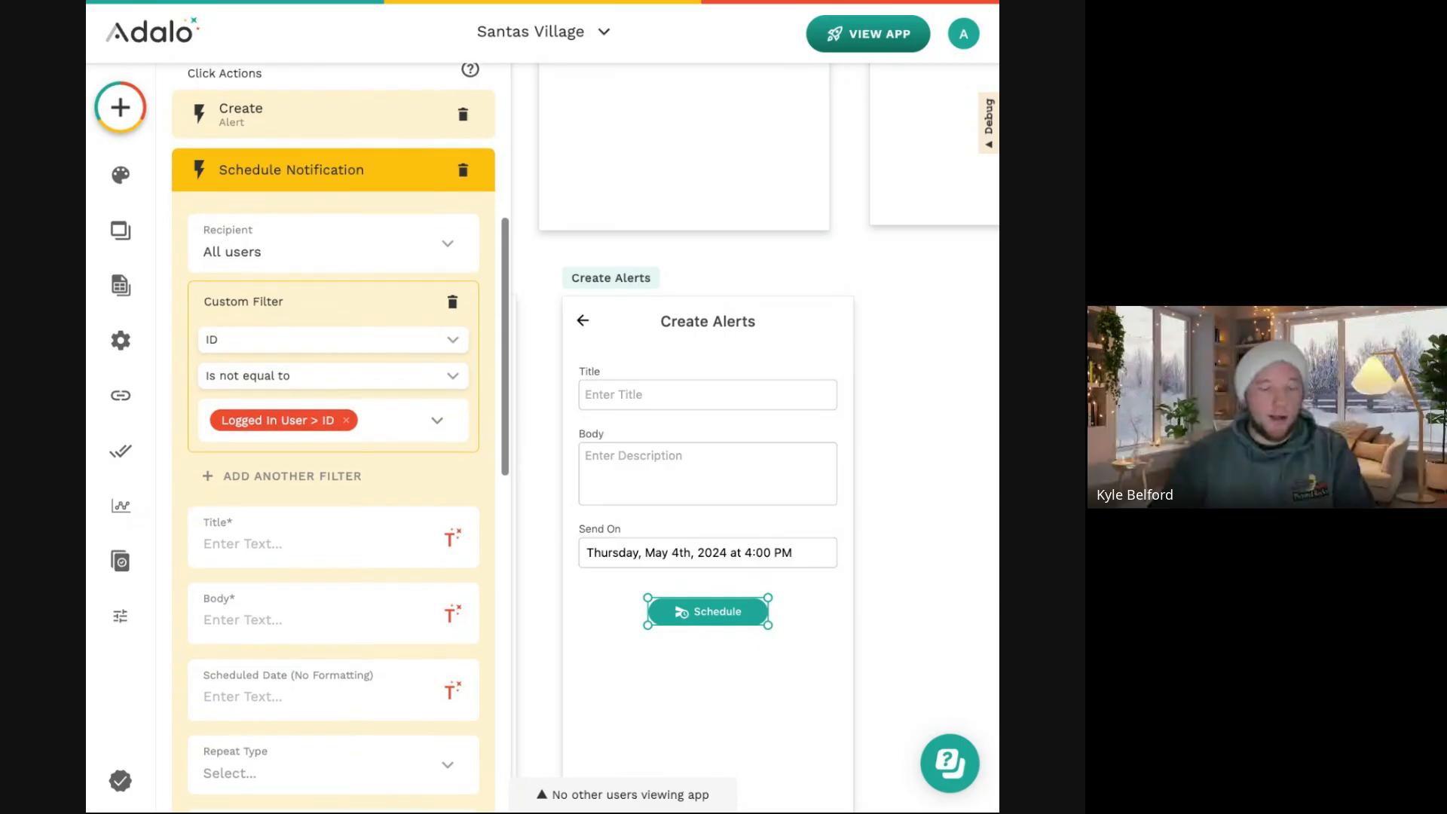
left_click(123, 295)
scroll(326, 345, "up", 5)
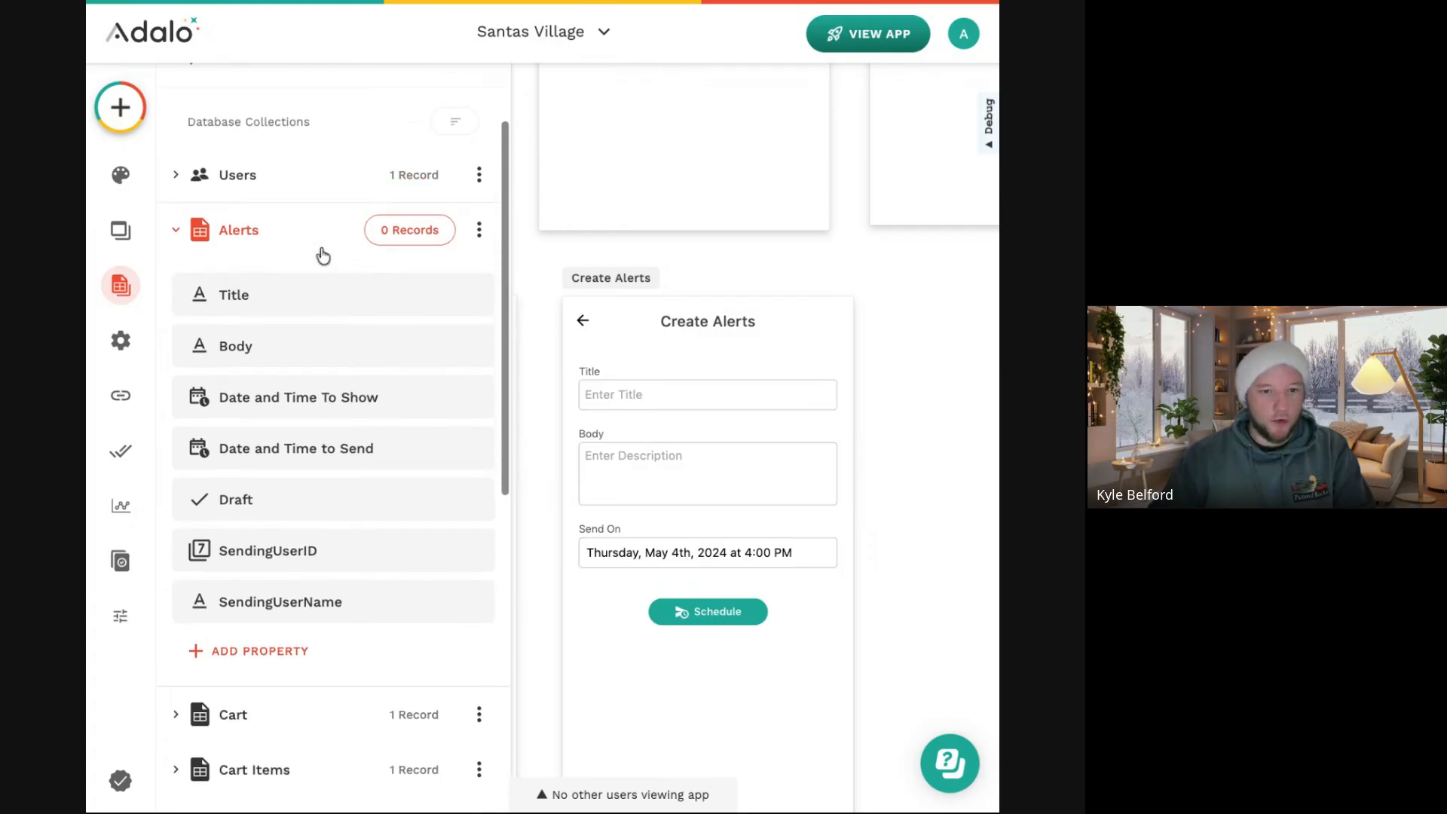
scroll(323, 256, "down", 1)
left_click(717, 613)
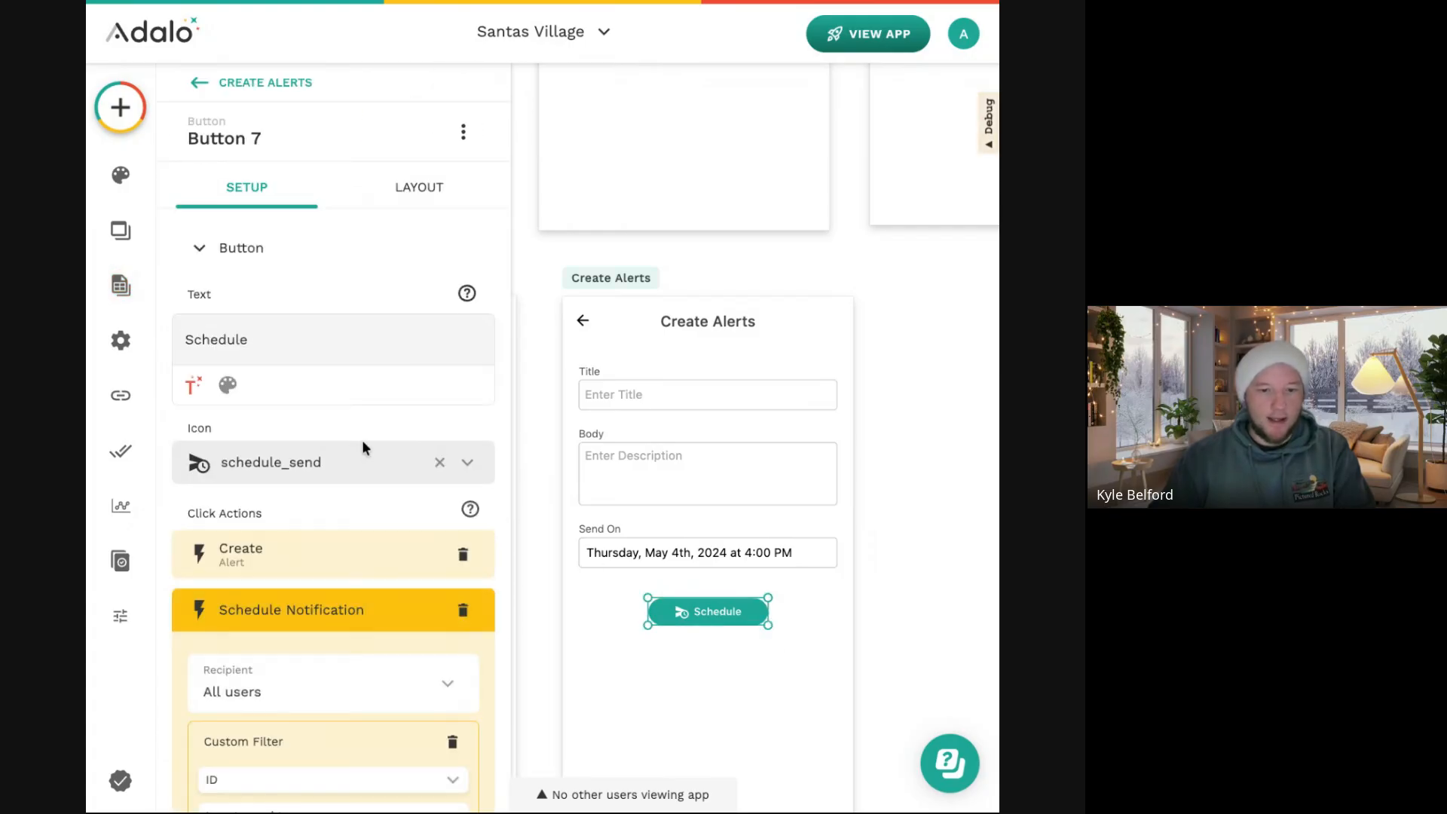
Fill the scheduled notification's Title and Body with the values of the screen's Title and Body inputs.
scroll(306, 418, "down", 5)
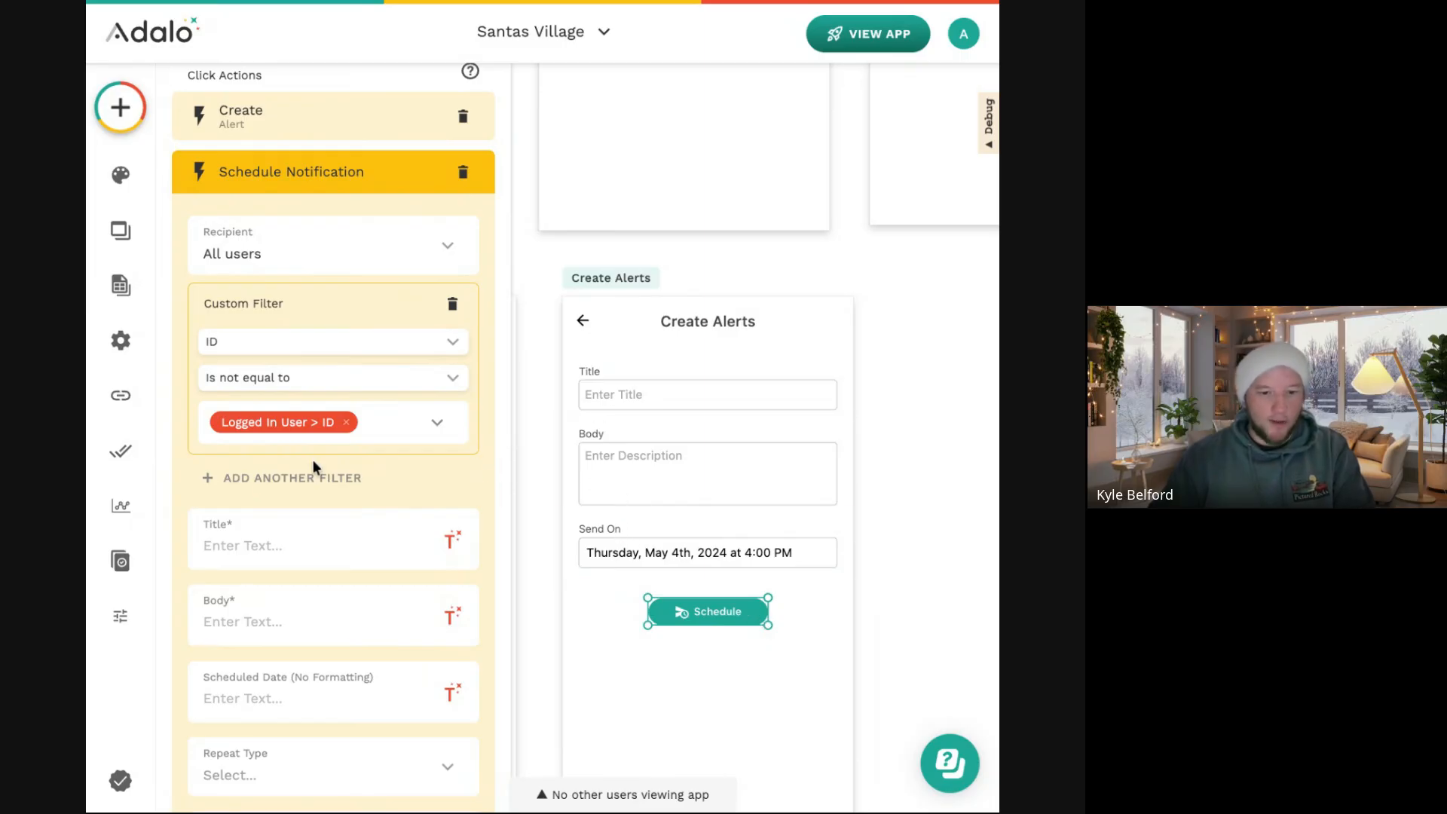
scroll(314, 460, "down", 1)
scroll(314, 460, "down", 4)
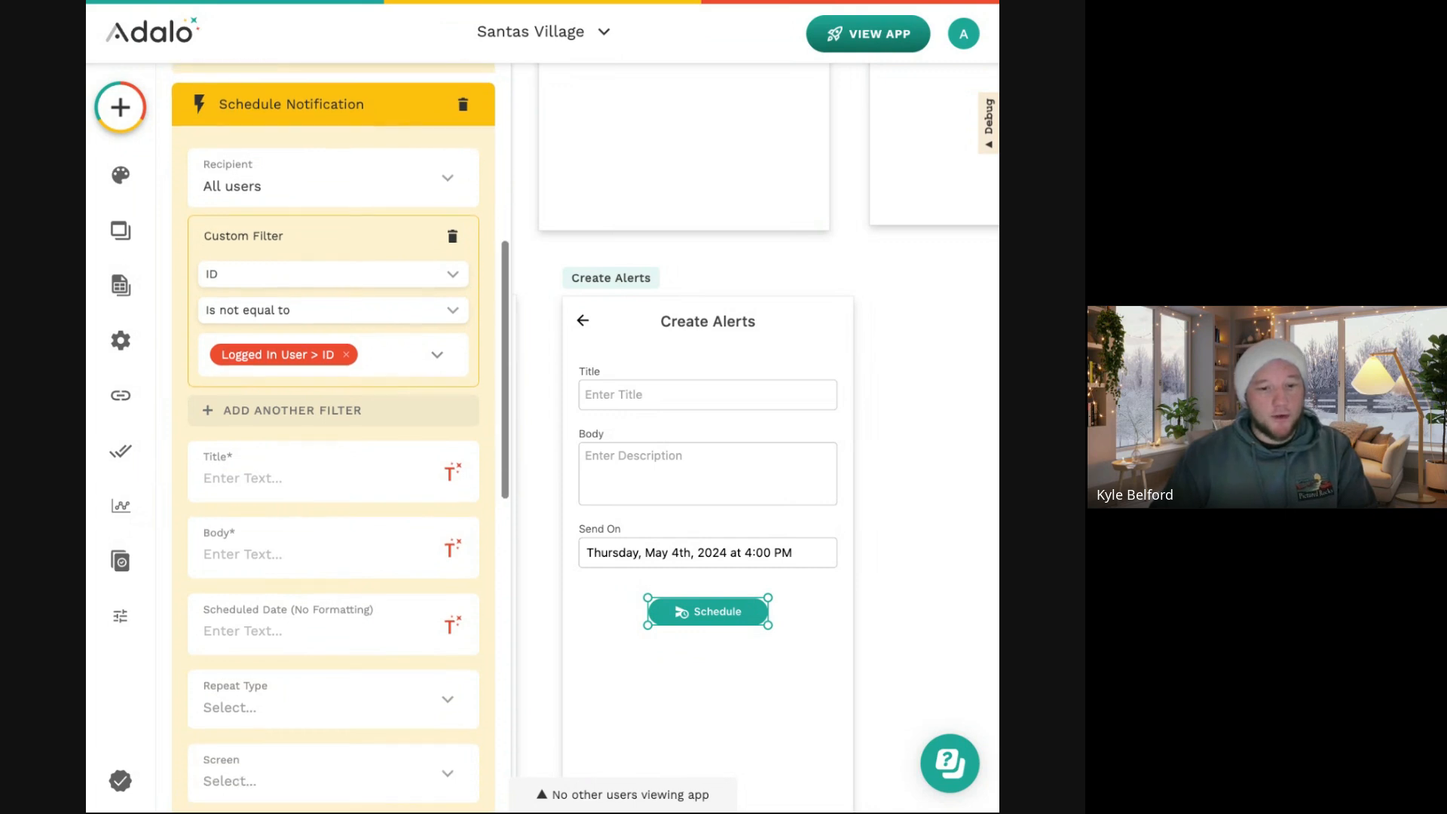
left_click(452, 375)
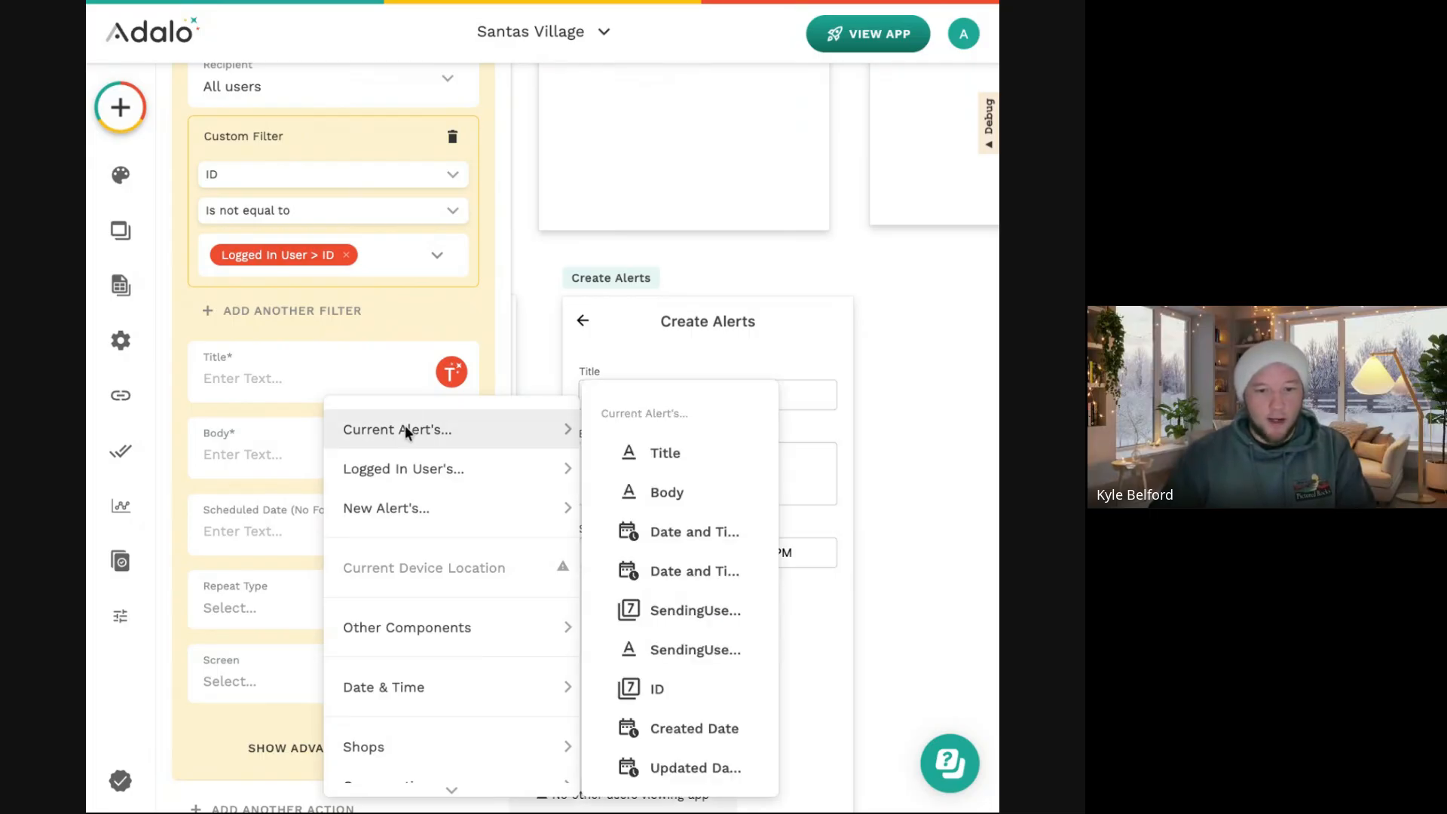
mouse_move(461, 645)
left_click(681, 638)
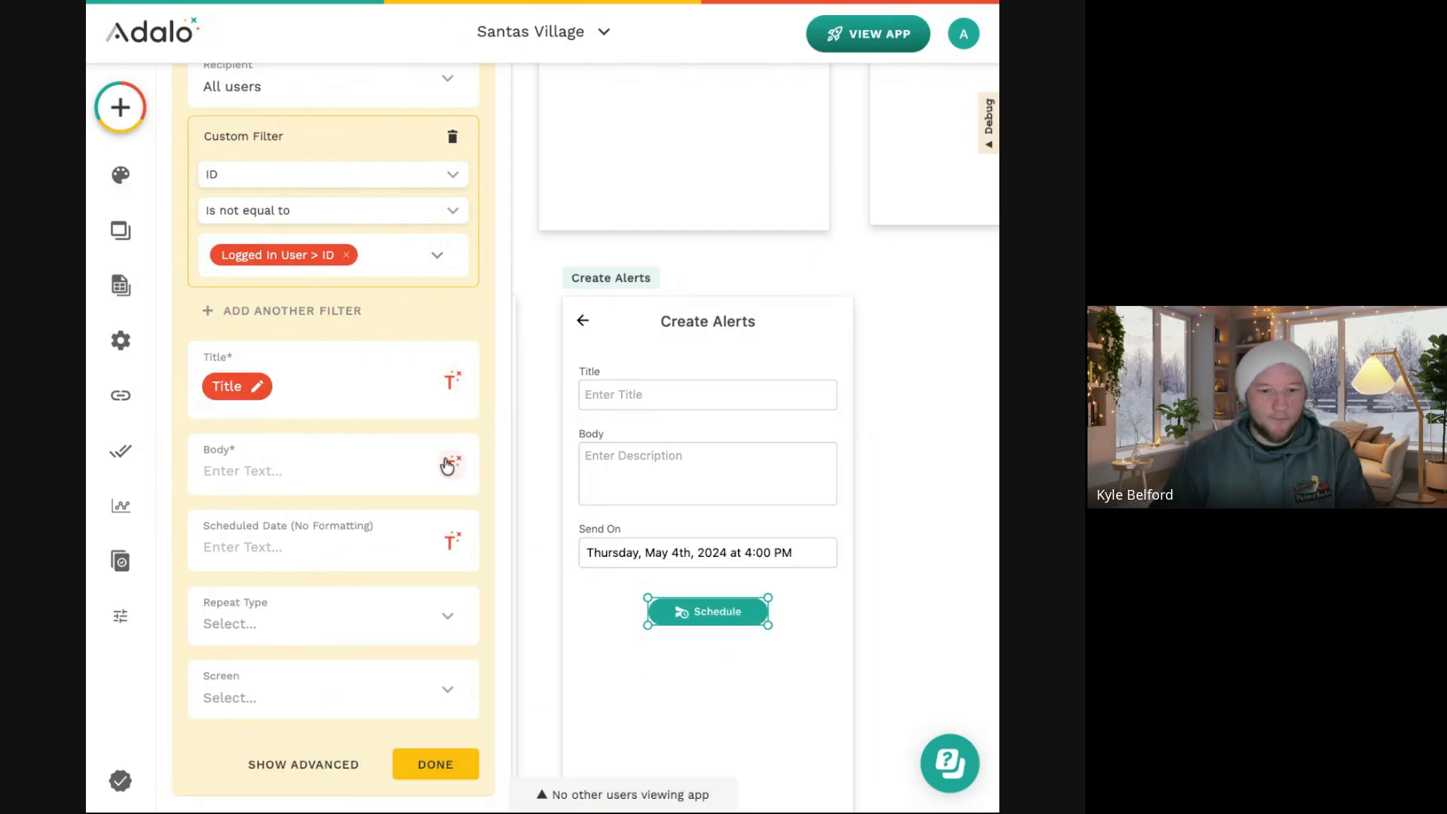
left_click(452, 466)
mouse_move(504, 245)
left_click(650, 287)
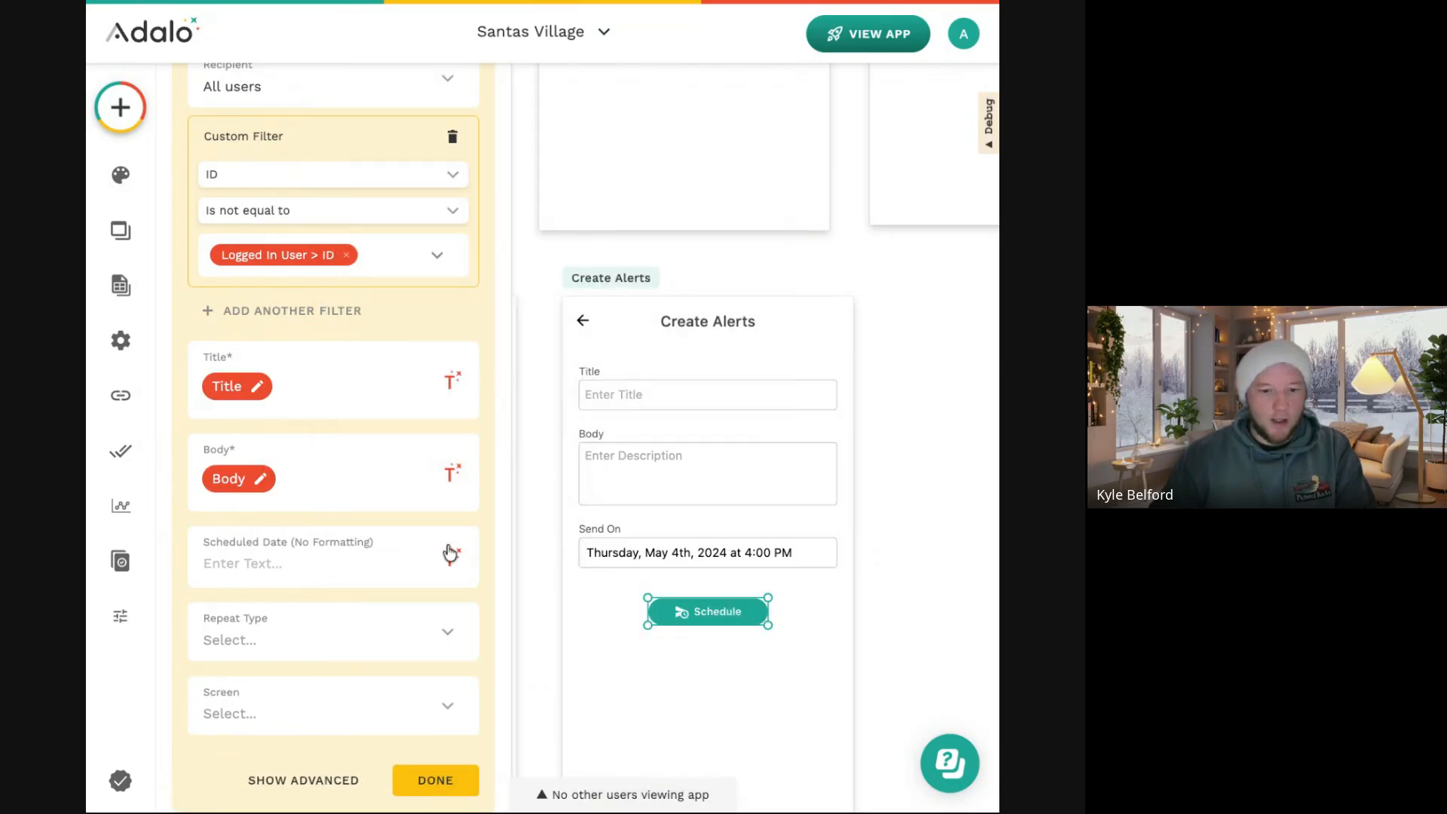
Set the notification's Scheduled Date to the Send On input, with its date format set to No Formatting.
left_click(452, 558)
mouse_move(544, 253)
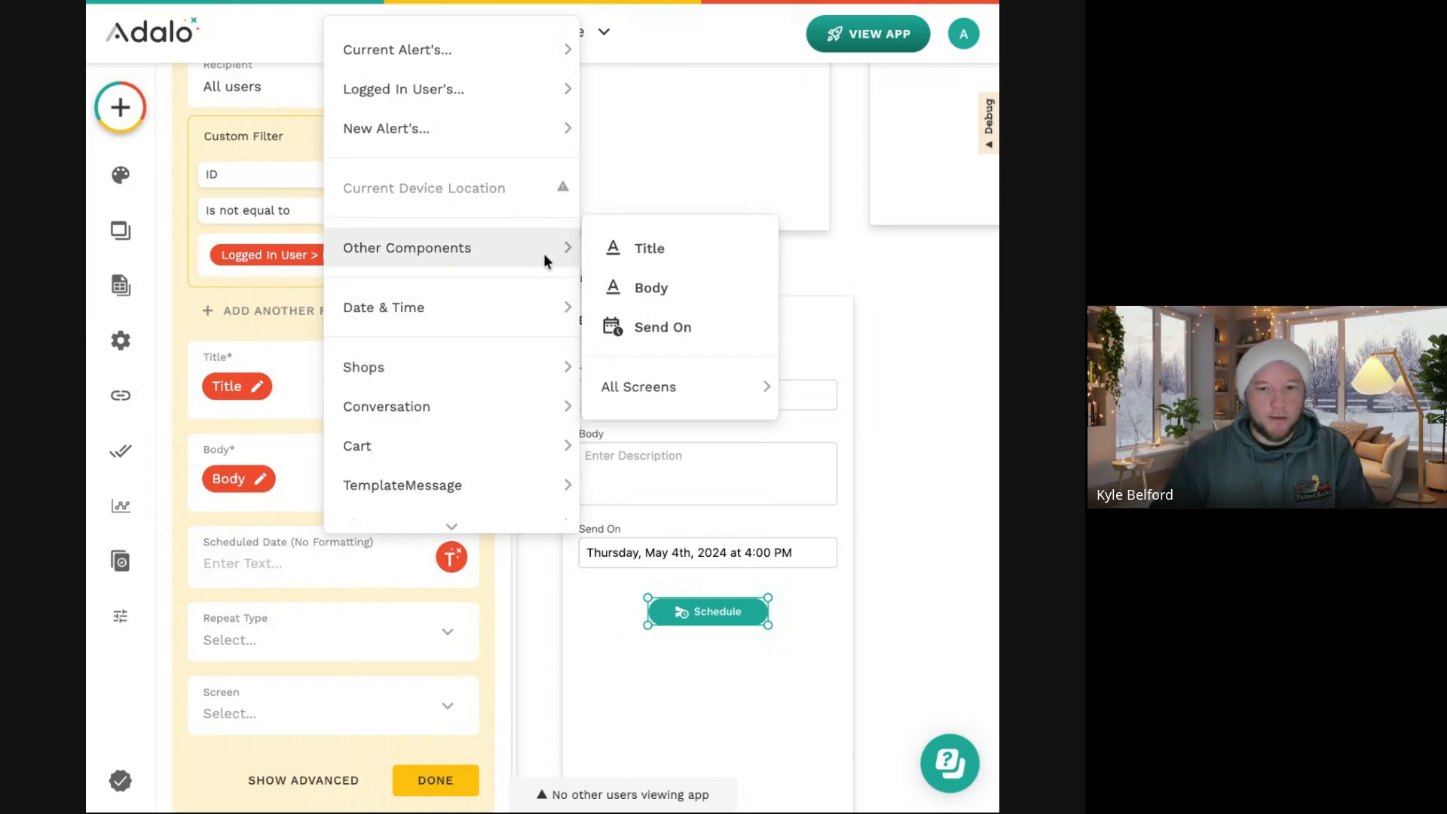
left_click(658, 326)
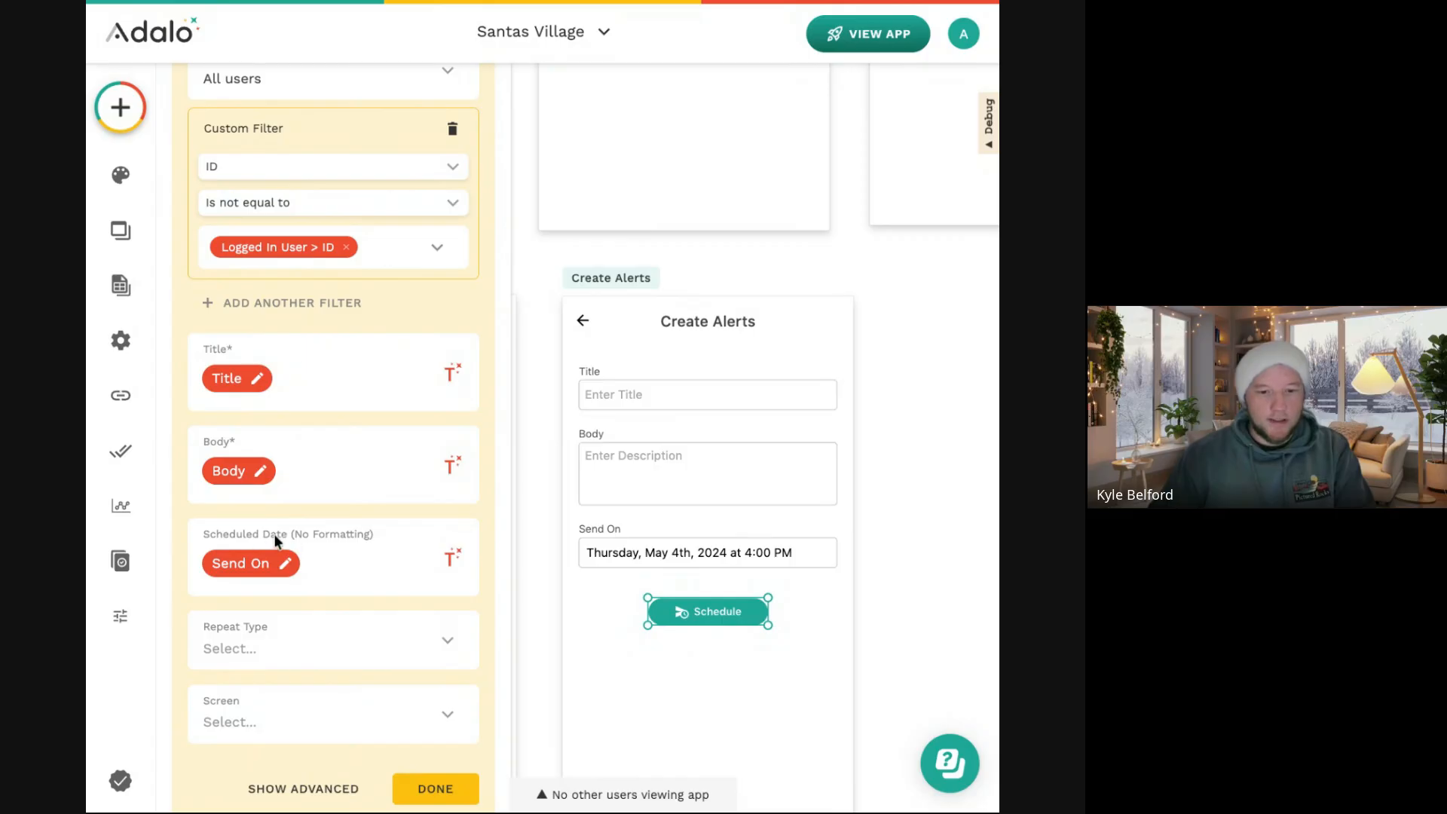
left_click(263, 576)
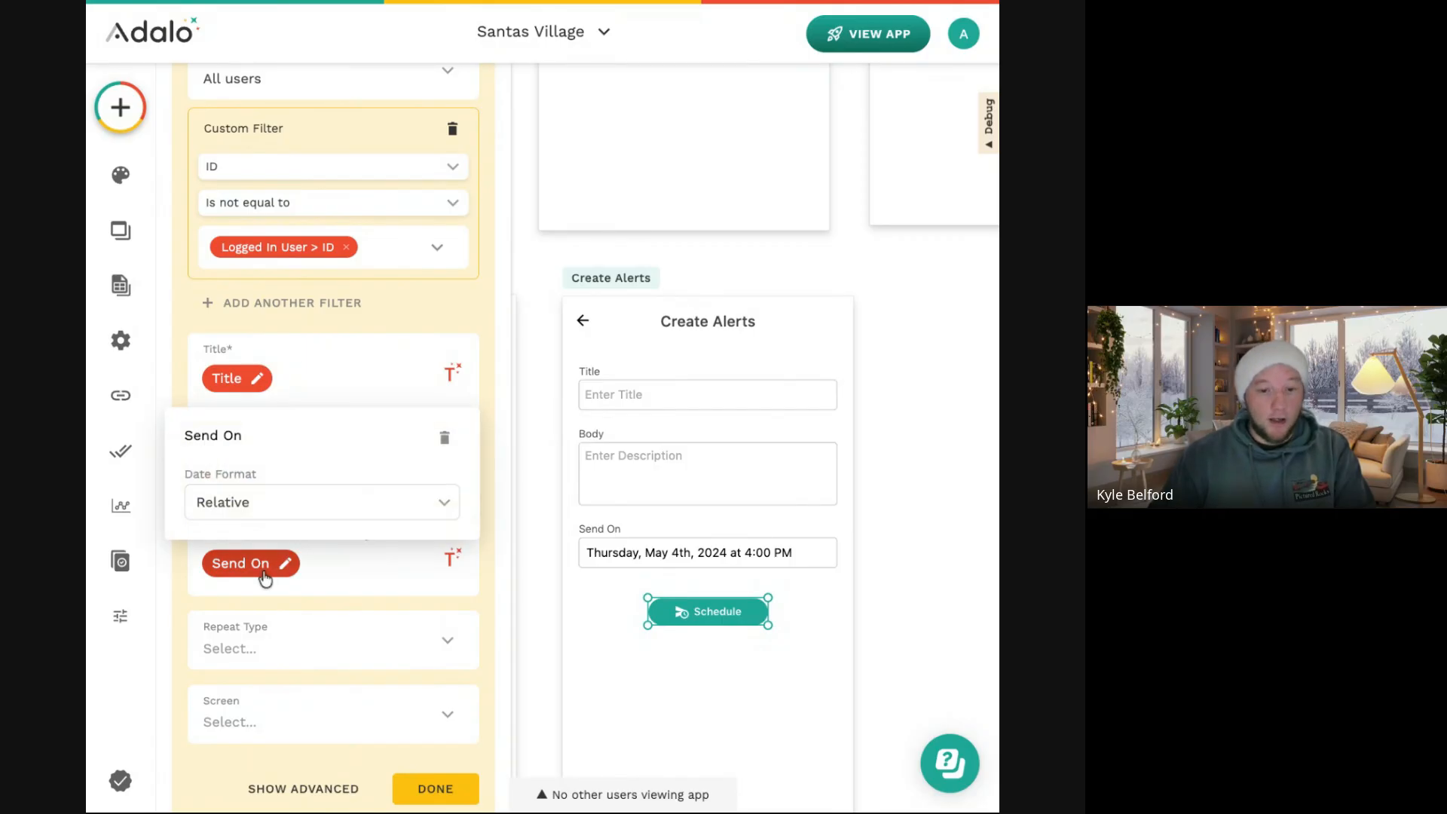
left_click(288, 503)
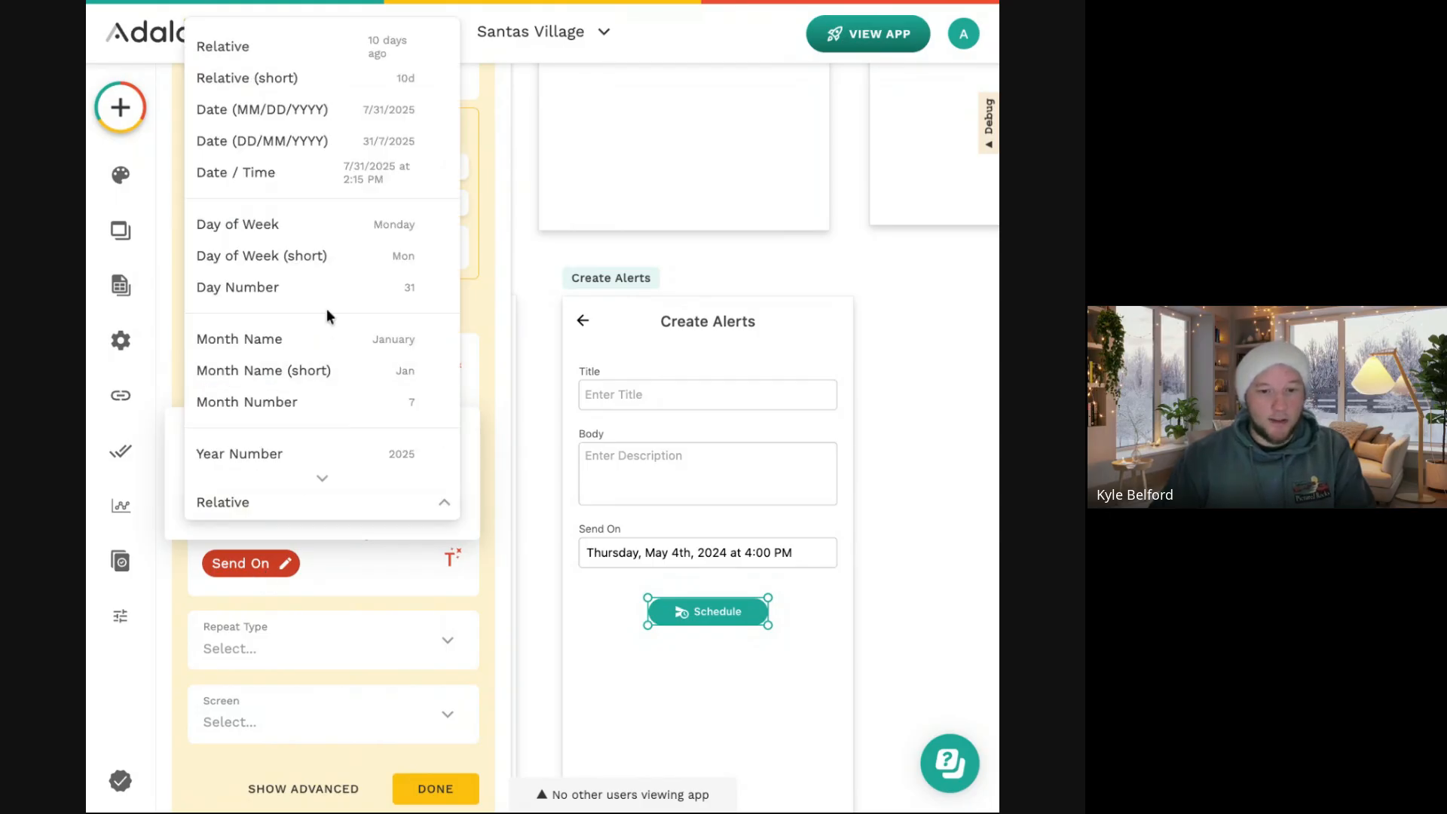
scroll(327, 310, "down", 3)
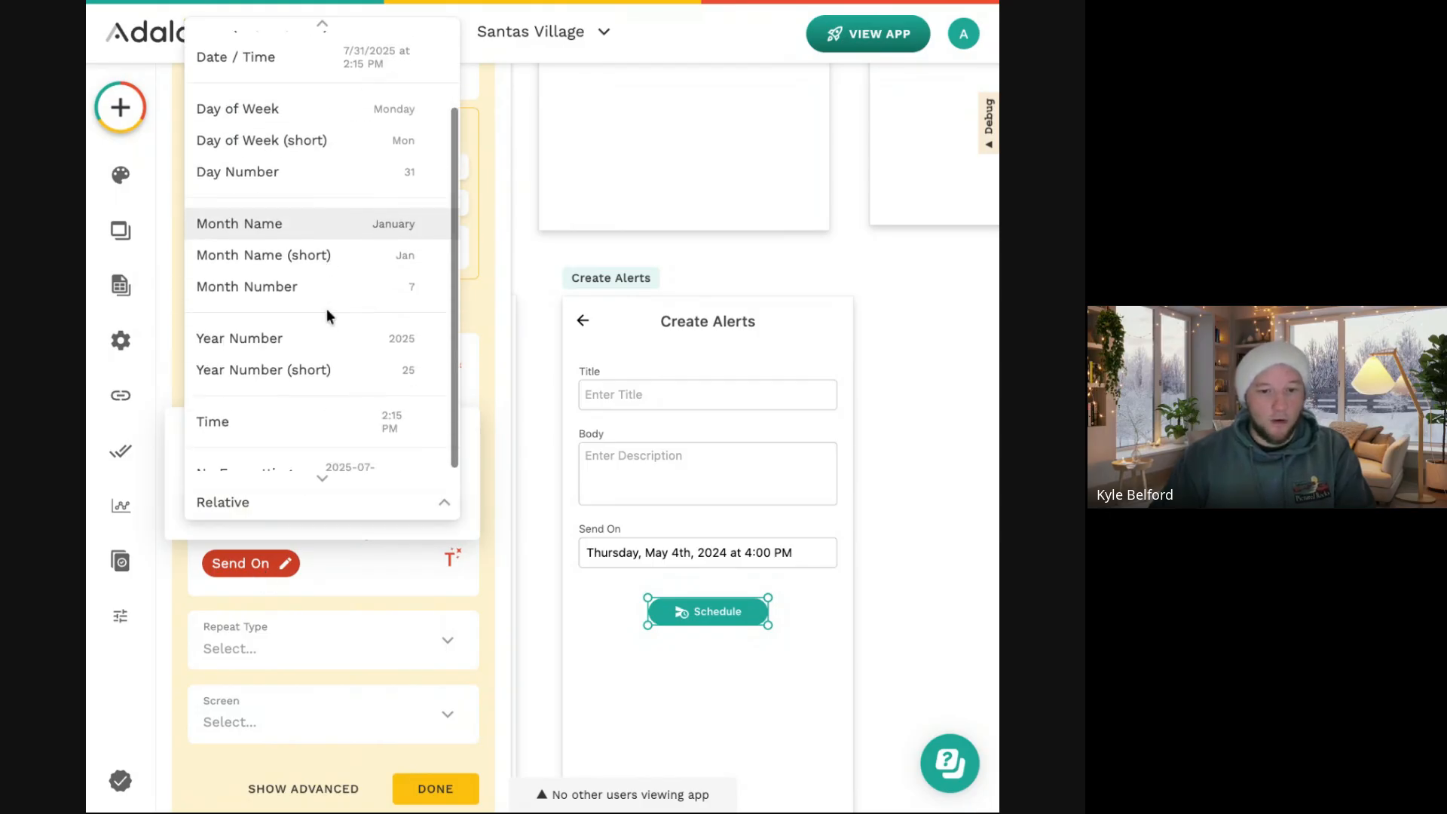
left_click(346, 466)
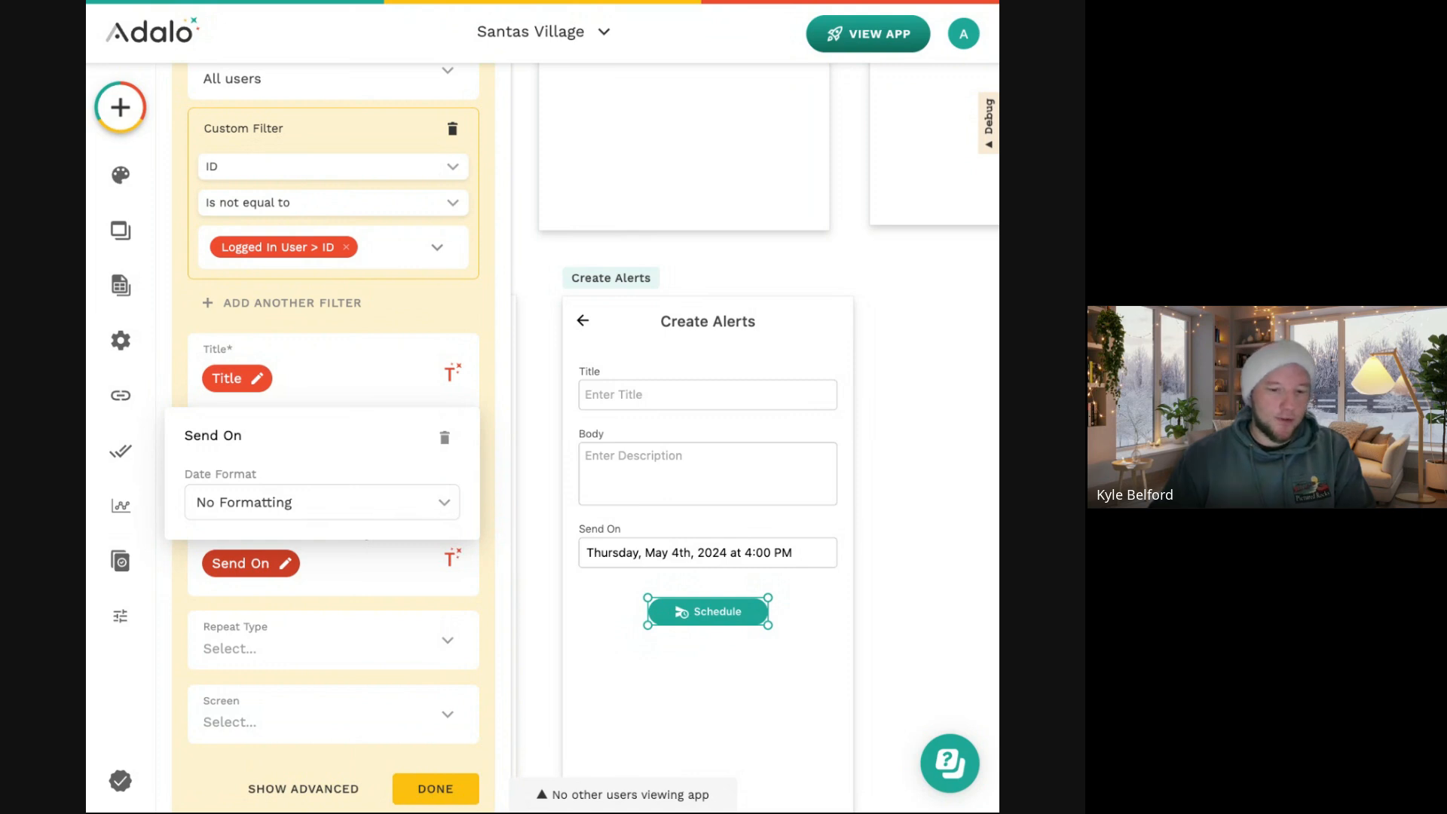
left_click(335, 576)
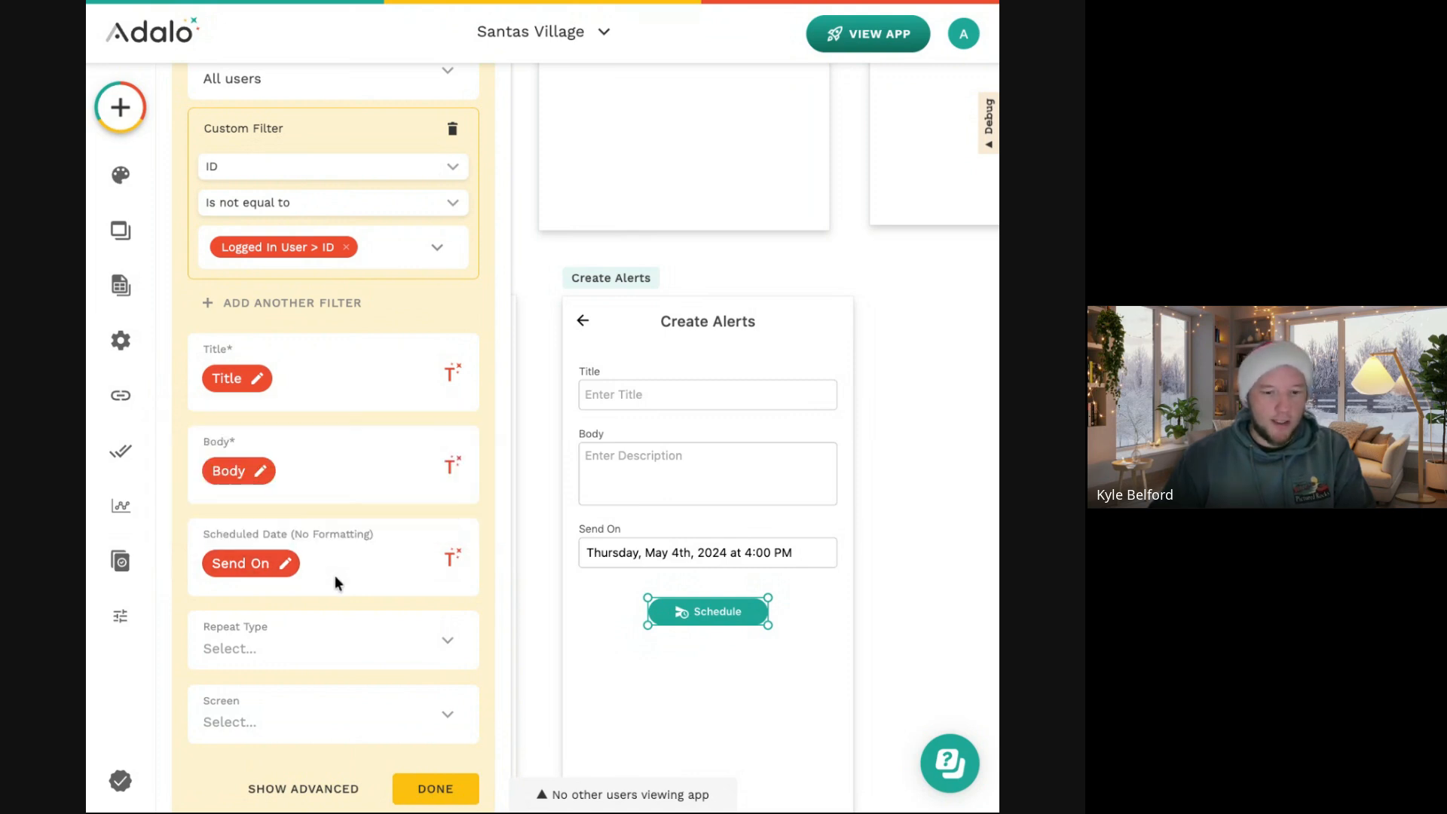
Set the notification's Repeat Type to None and its Screen to Notifications, and finish the Schedule Notification action.
left_click(327, 656)
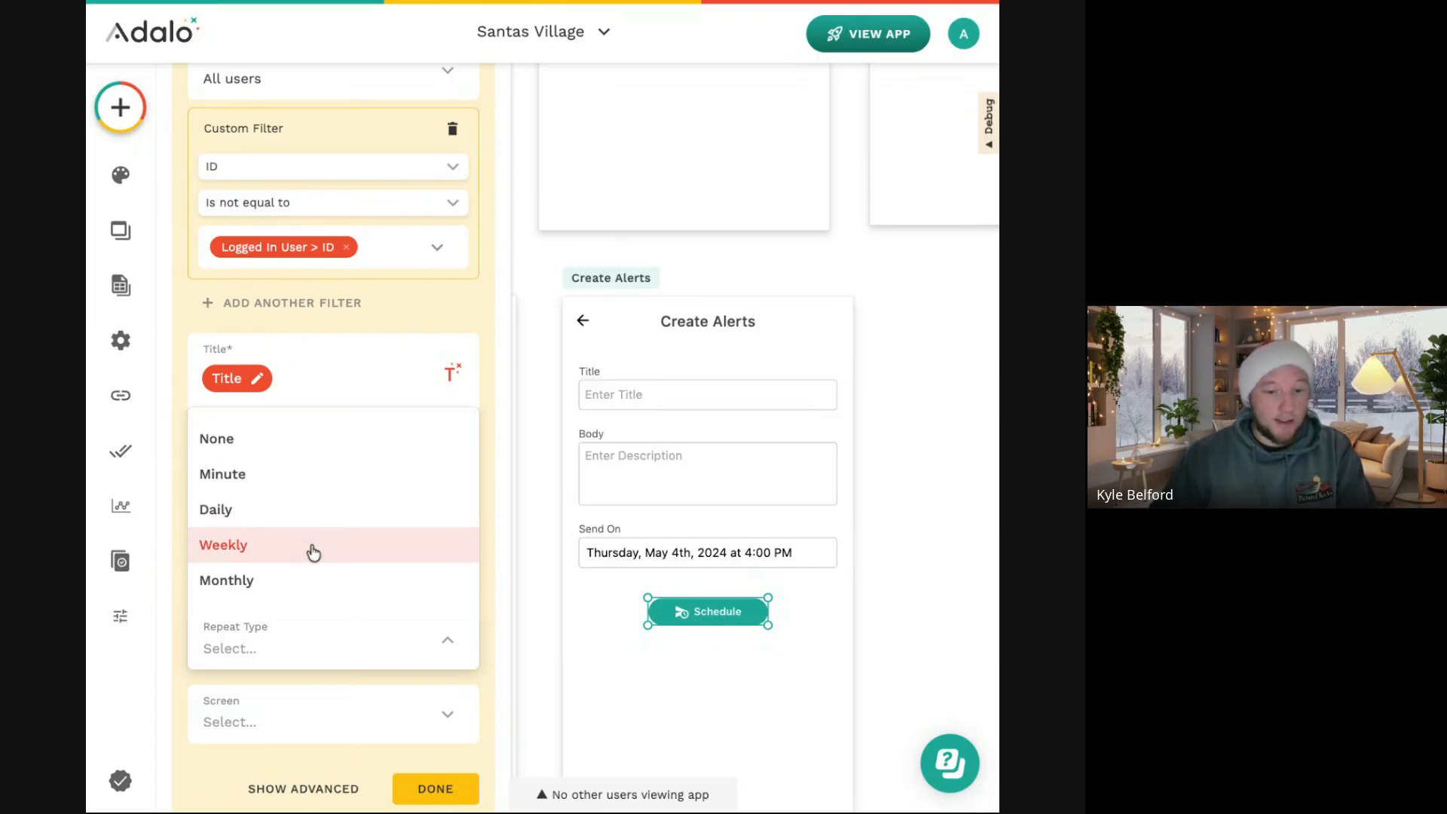
left_click(317, 439)
scroll(366, 486, "down", 1)
scroll(367, 486, "down", 2)
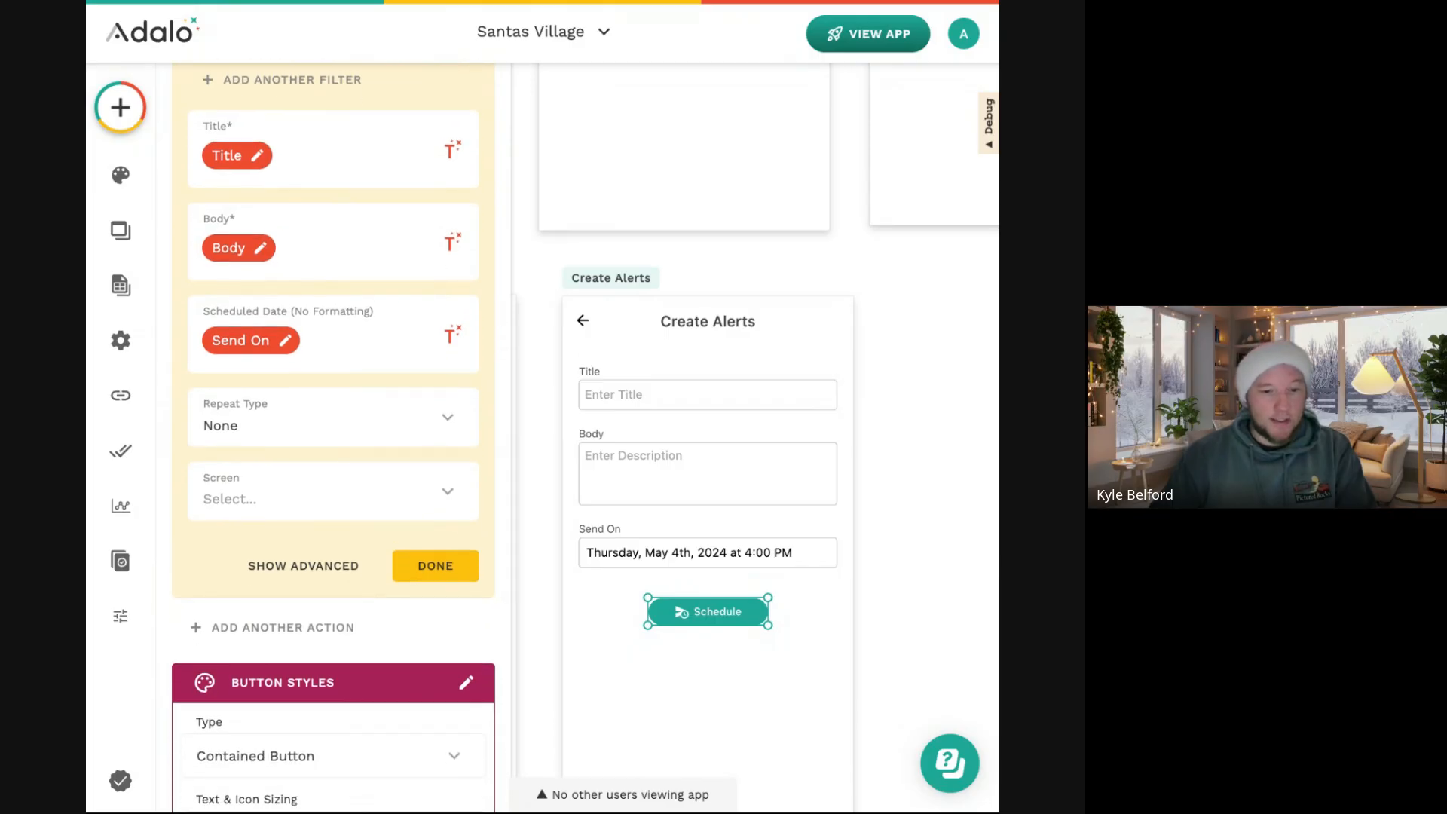
left_click(333, 492)
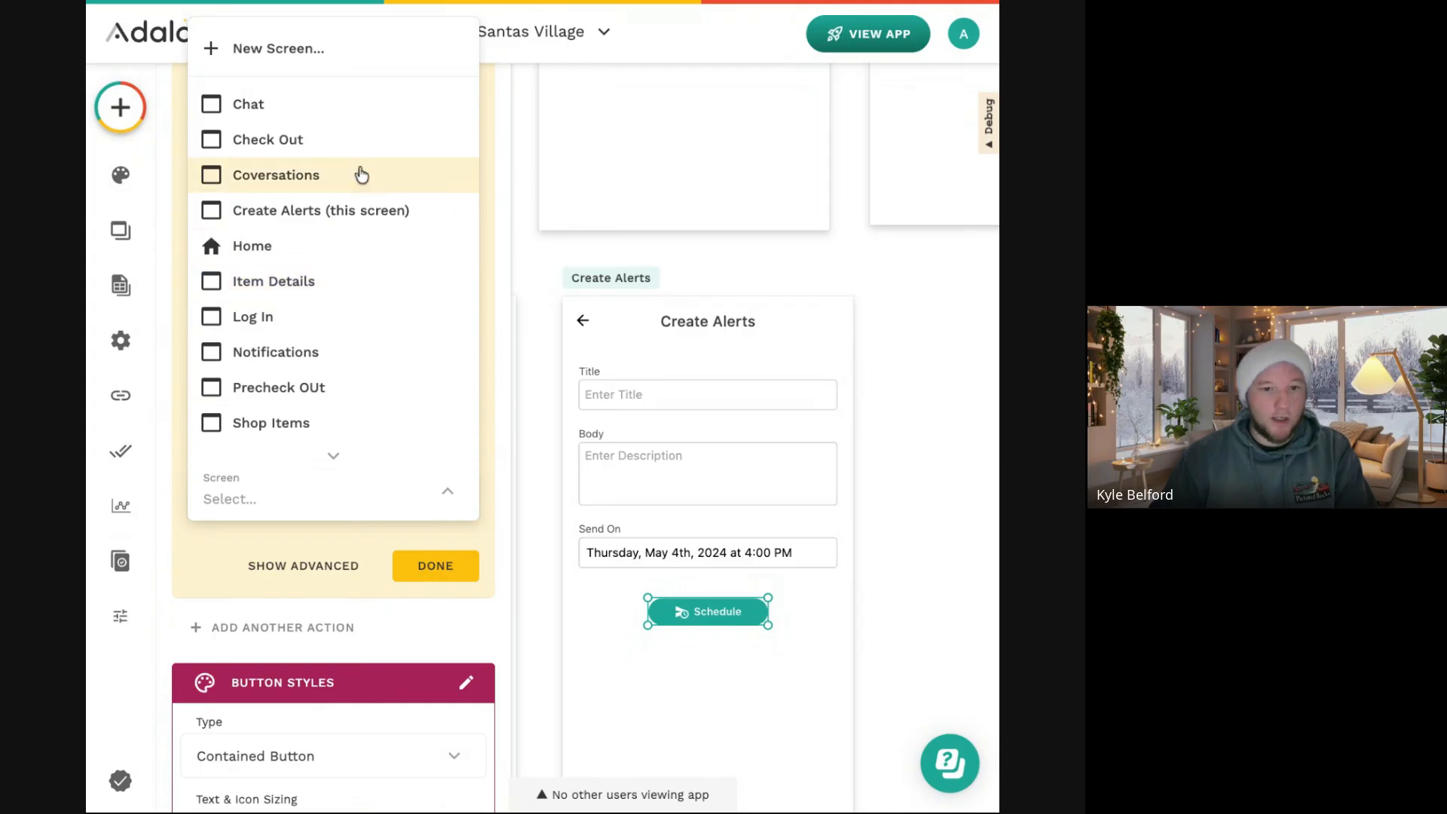
scroll(397, 311, "down", 2)
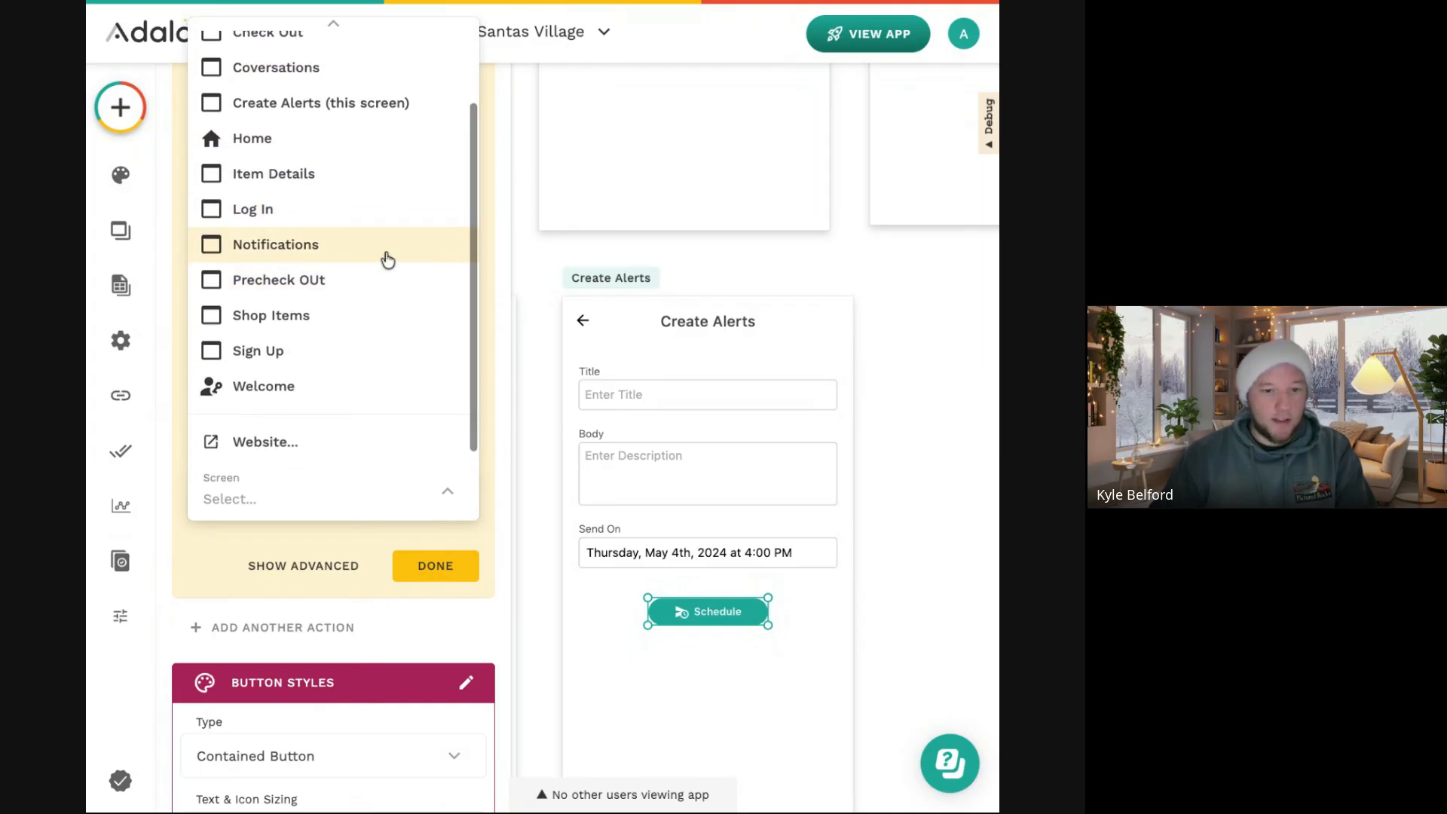
left_click(387, 259)
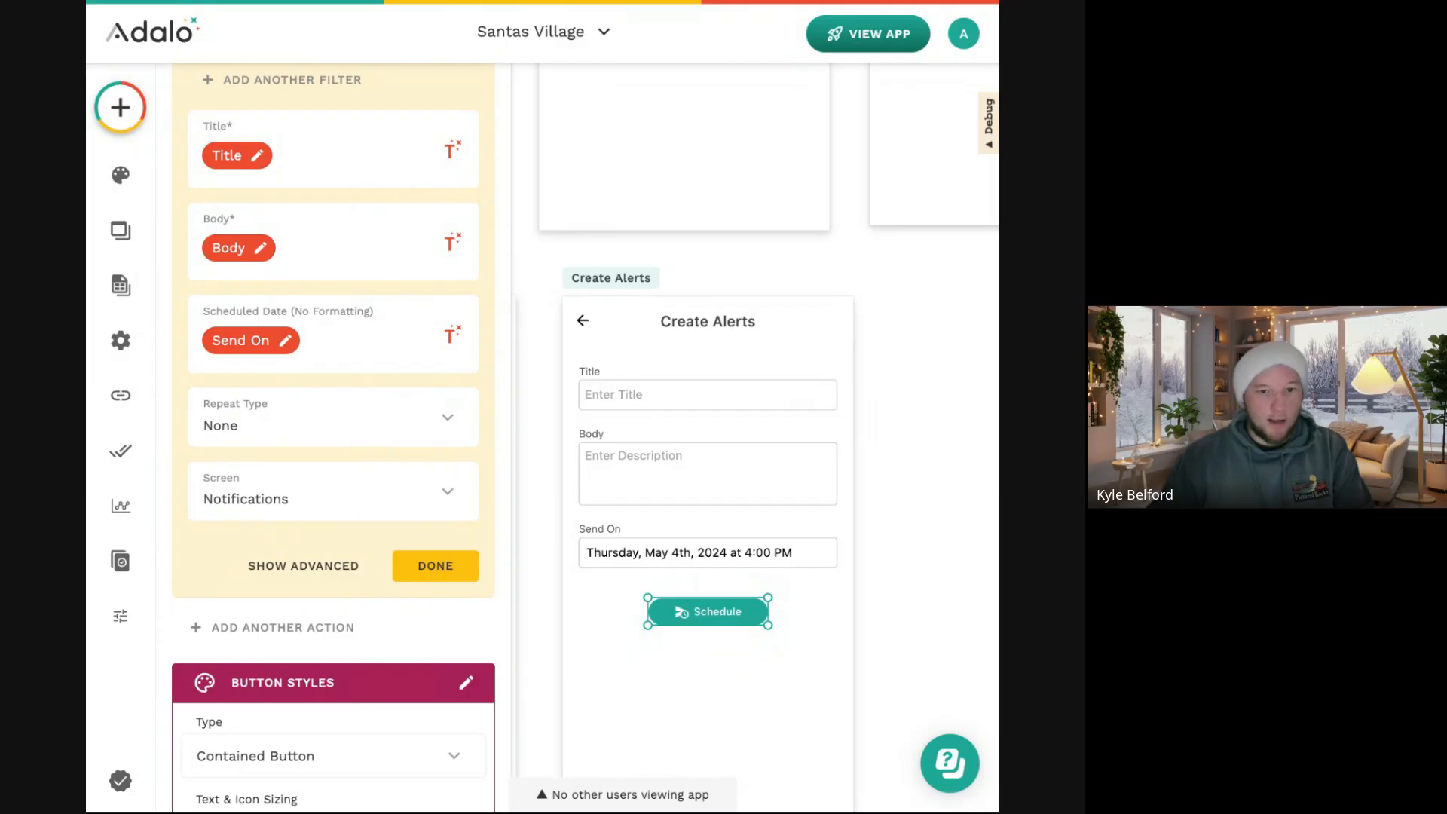
scroll(333, 437, "up", 7)
scroll(333, 437, "down", 5)
scroll(424, 487, "down", 1)
scroll(424, 487, "up", 5)
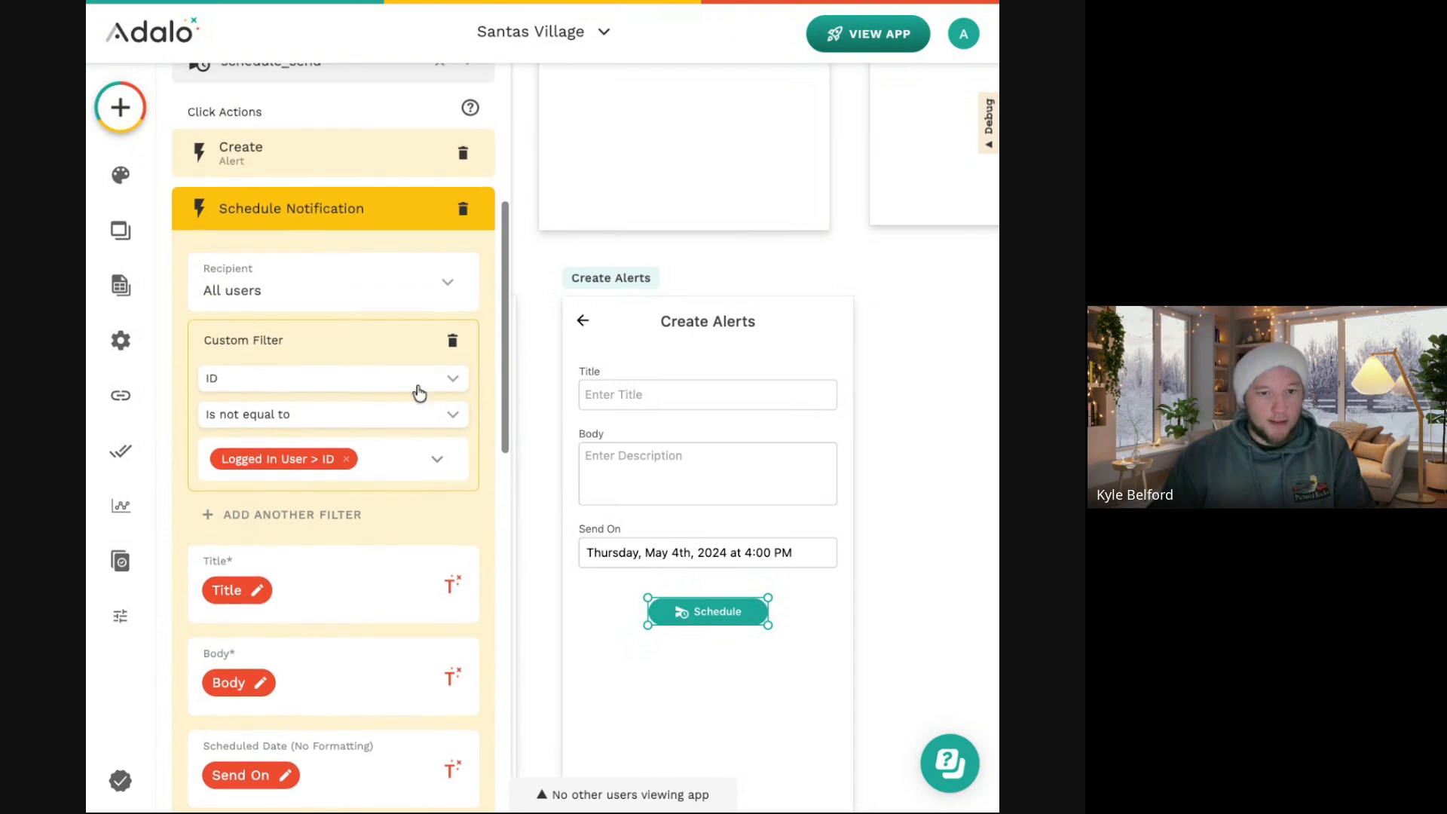
scroll(407, 362, "down", 4)
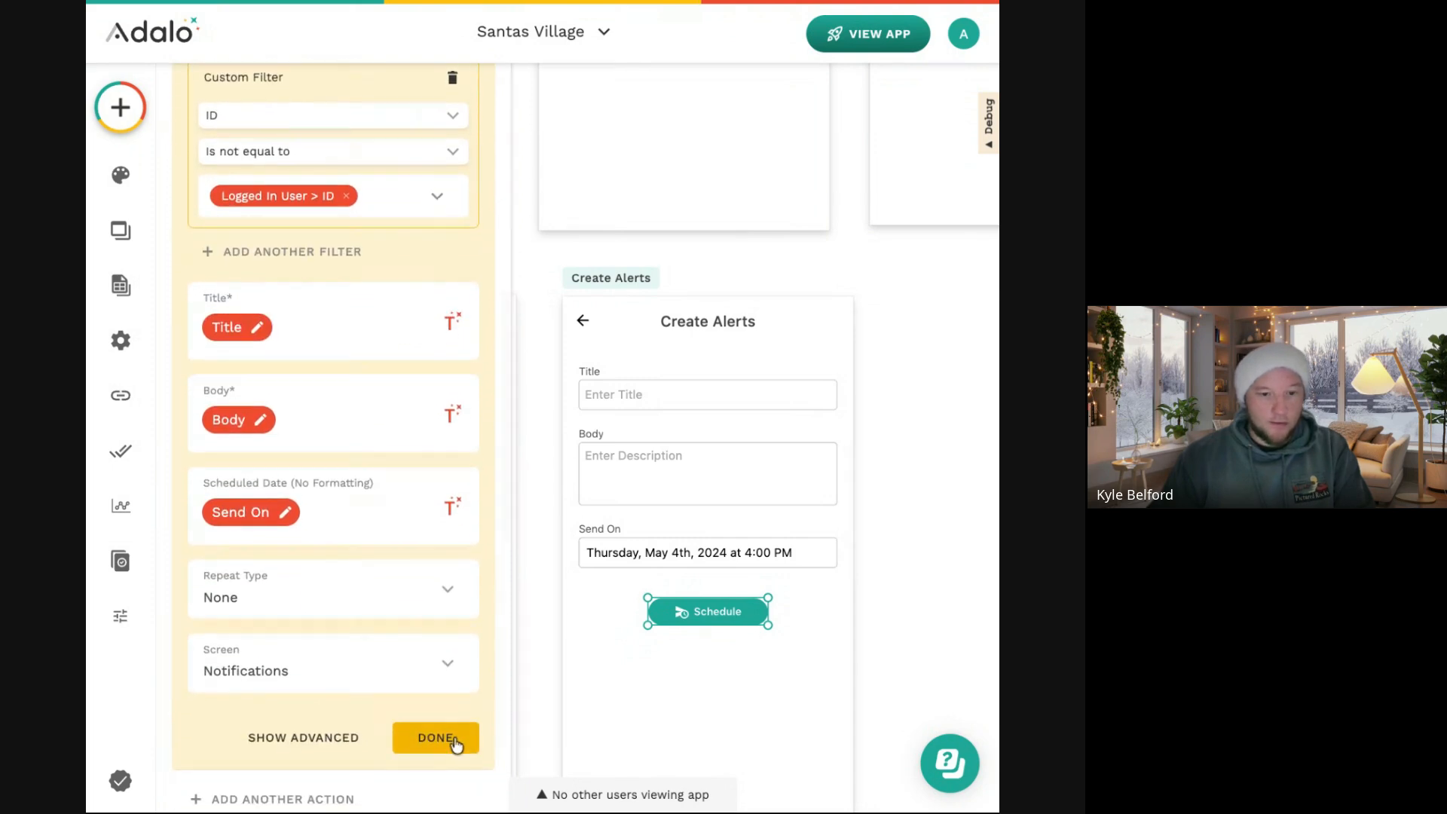
left_click(452, 737)
Add an Update action for the New Alert record after the Schedule Notification action.
scroll(422, 358, "up", 3)
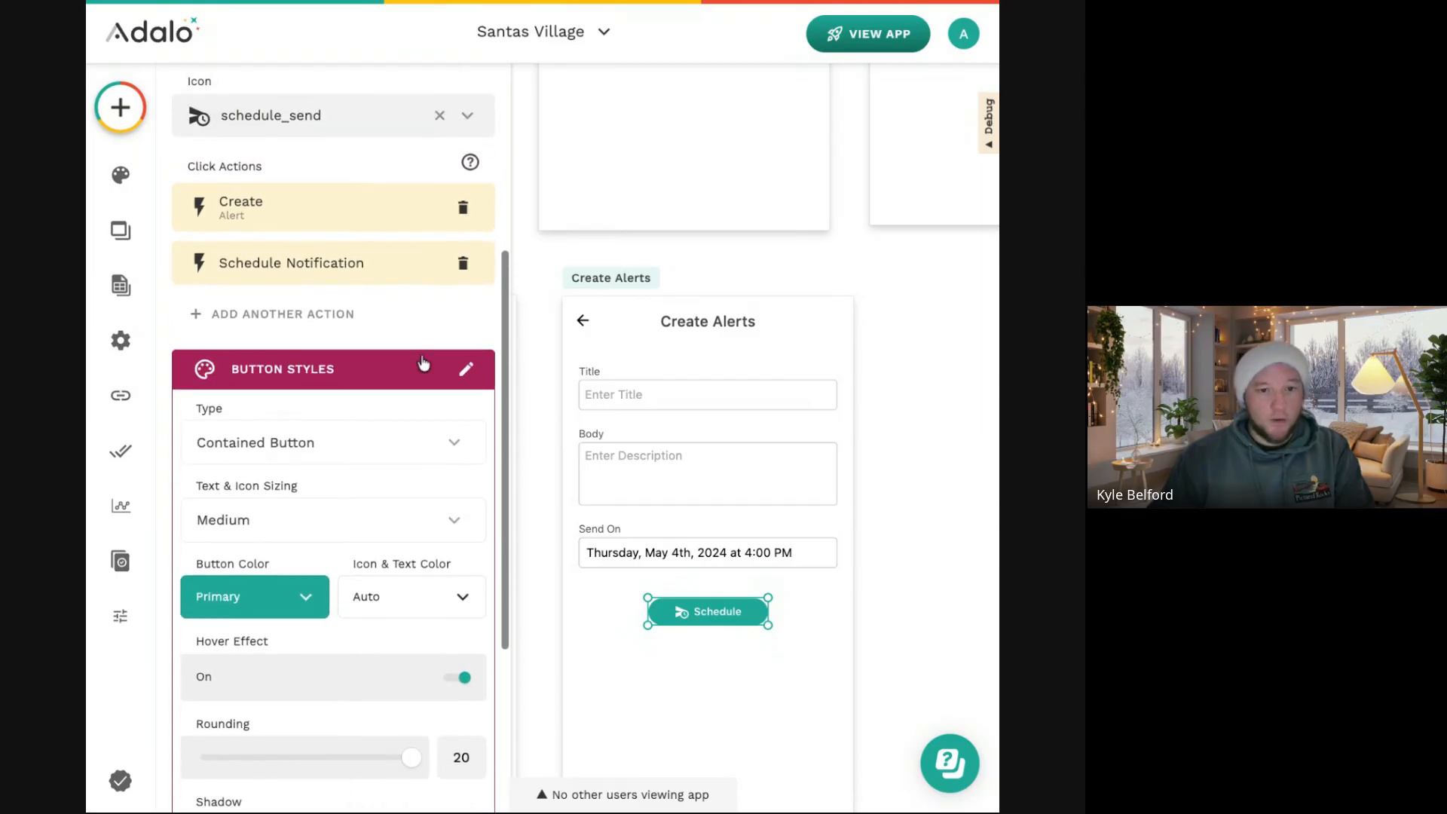
scroll(422, 365, "up", 1)
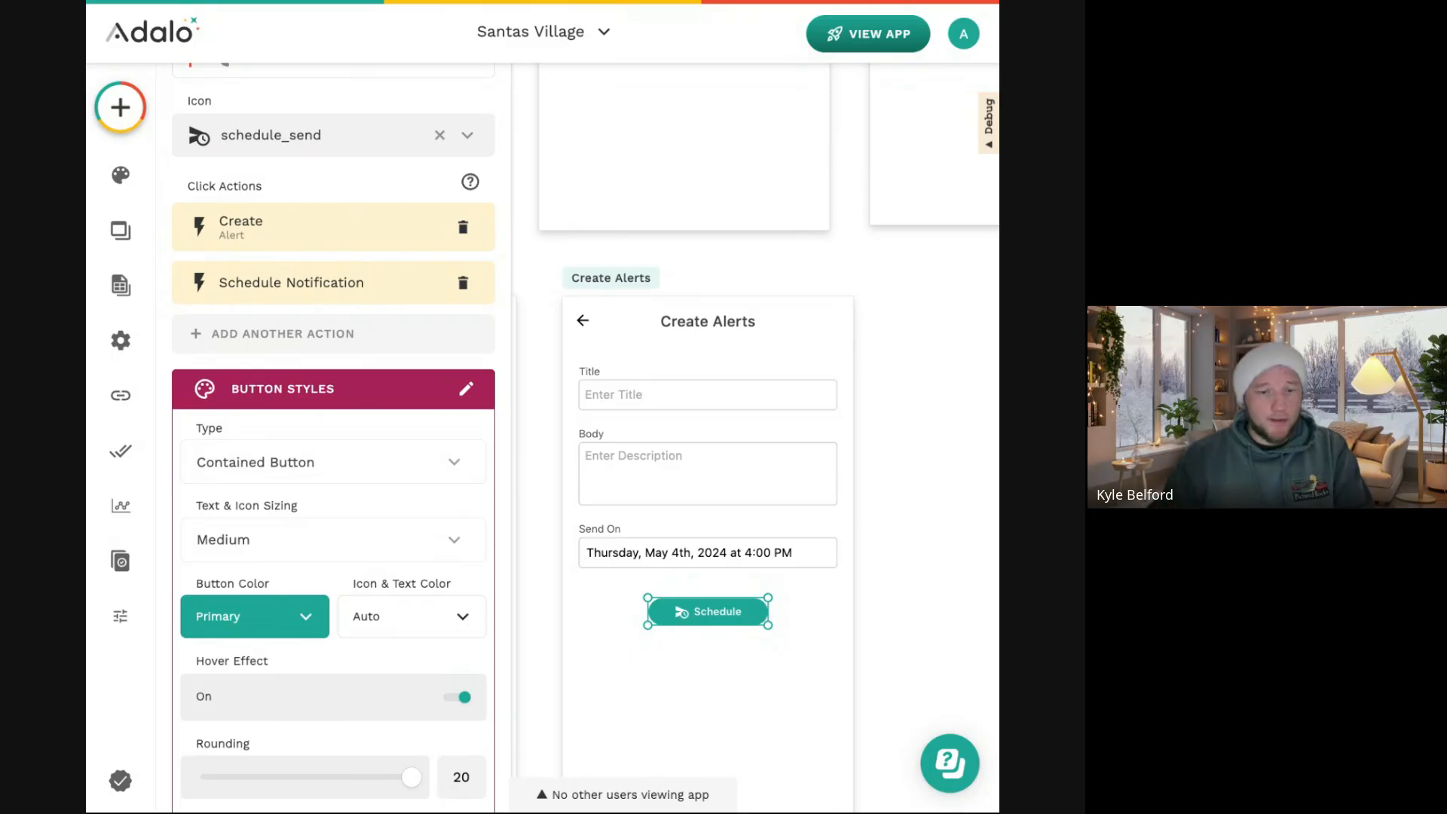
left_click(333, 334)
mouse_move(352, 478)
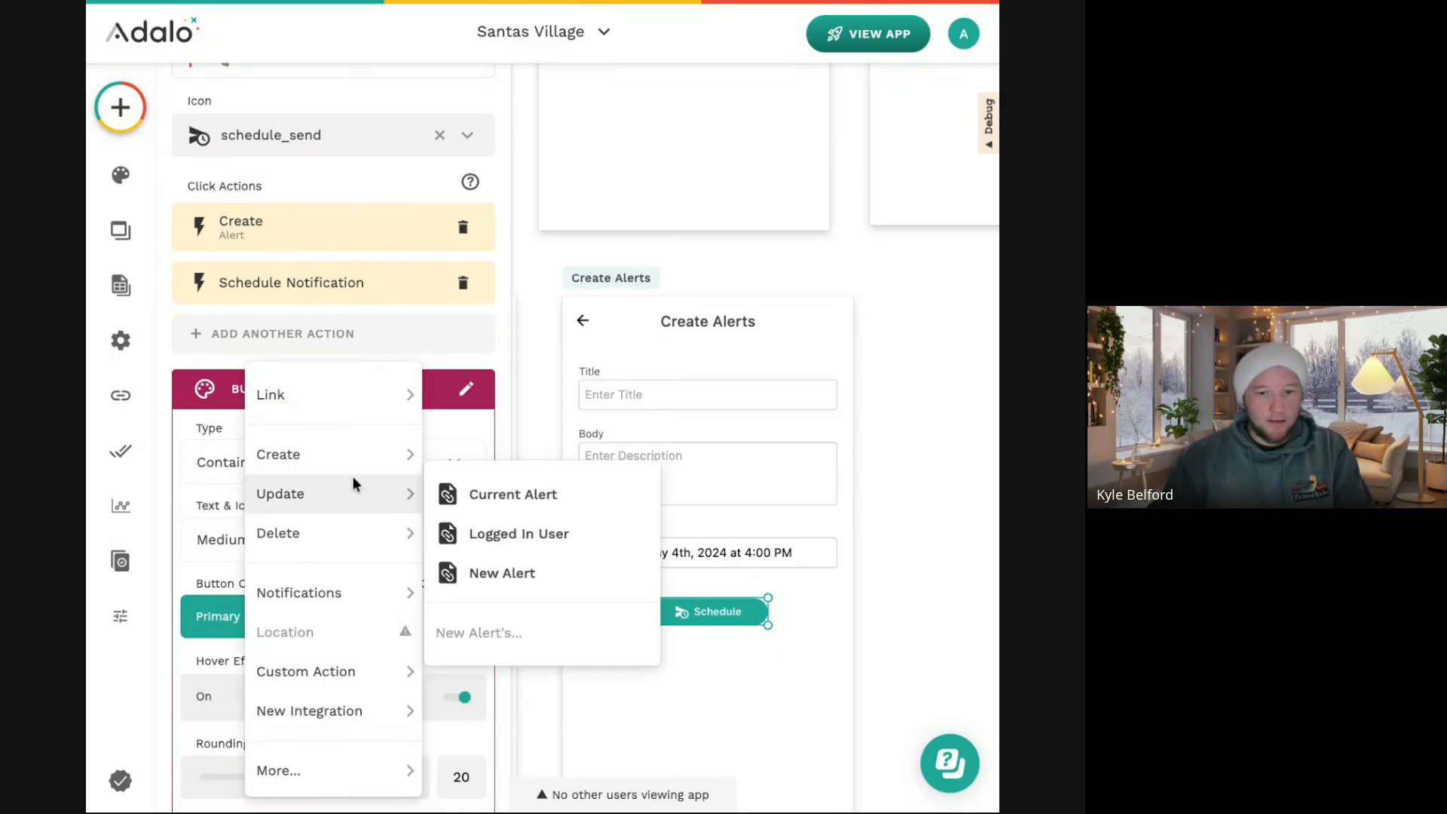
left_click(526, 579)
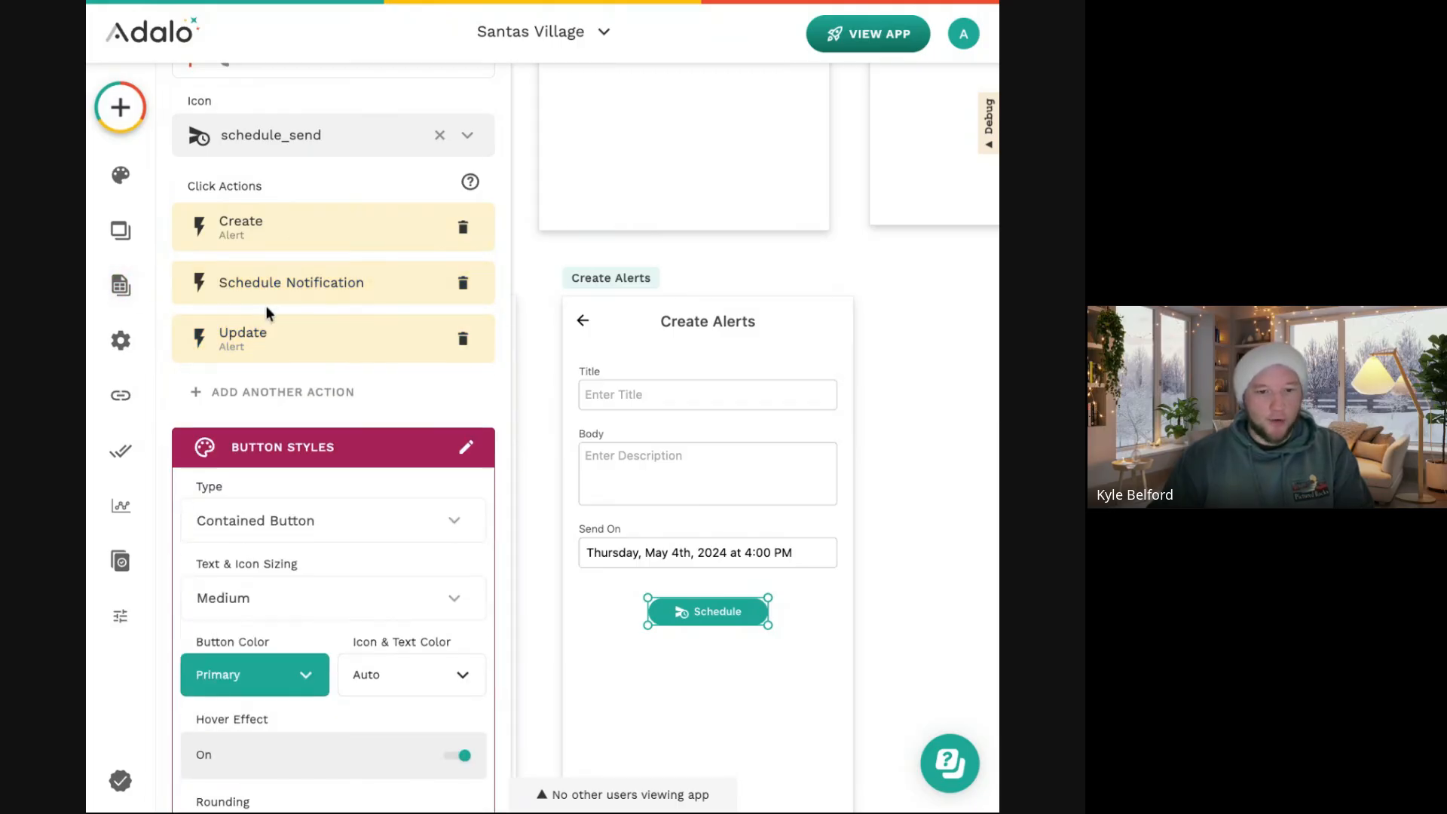
Add a text property named Scheduled Notification ID to the Alerts collection in the database and save it.
left_click(121, 285)
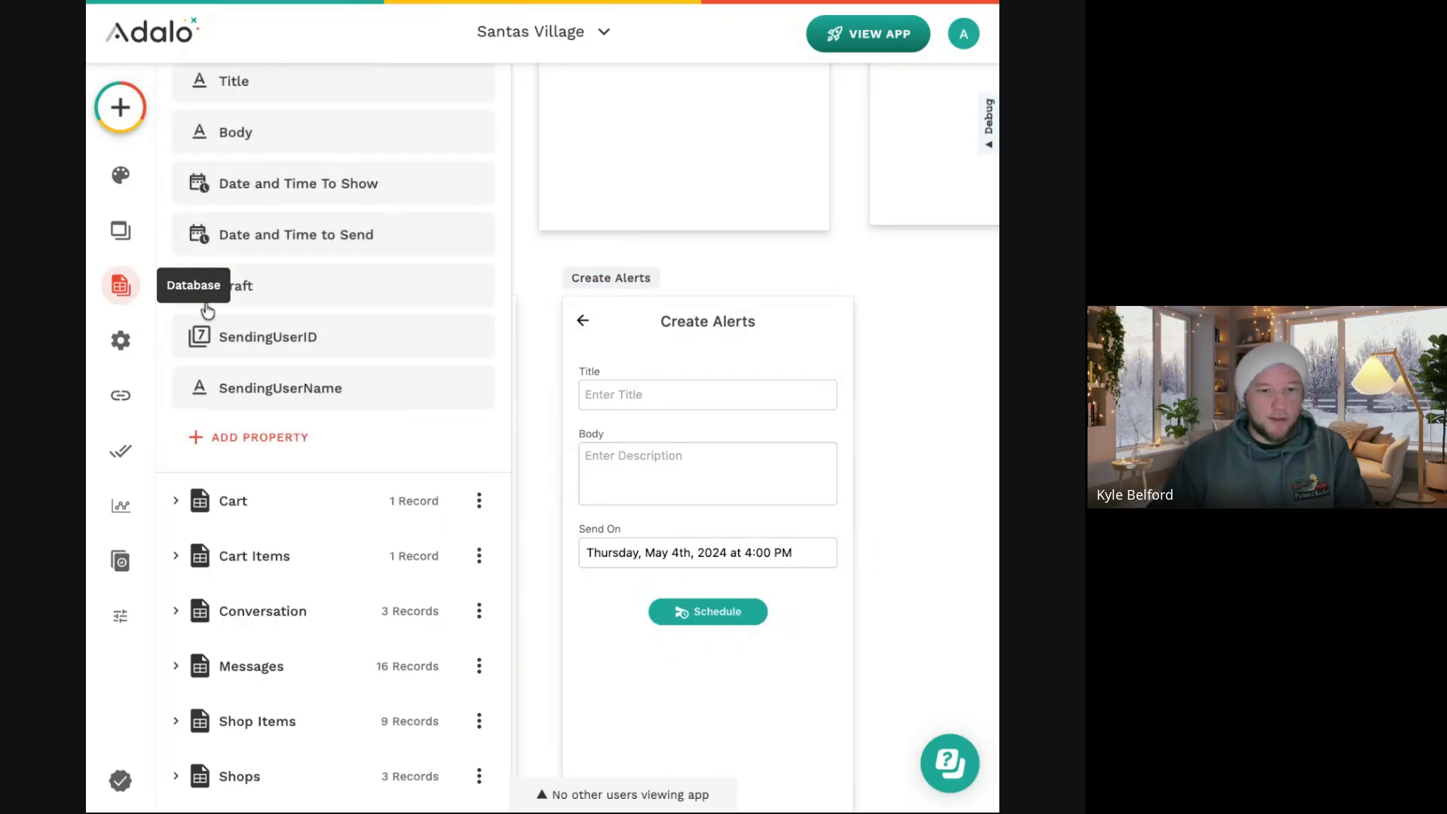
scroll(298, 339, "up", 3)
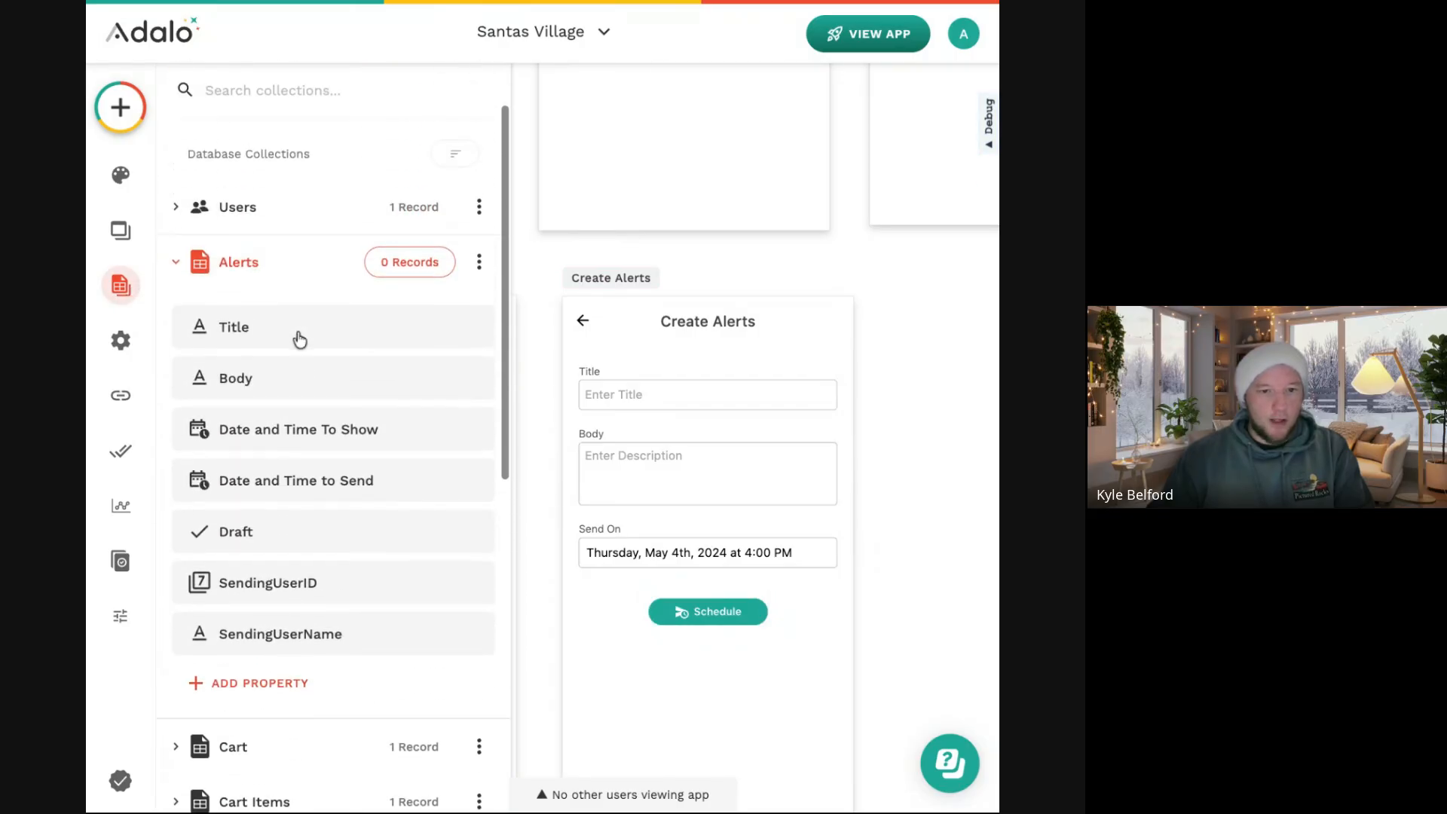
left_click(296, 684)
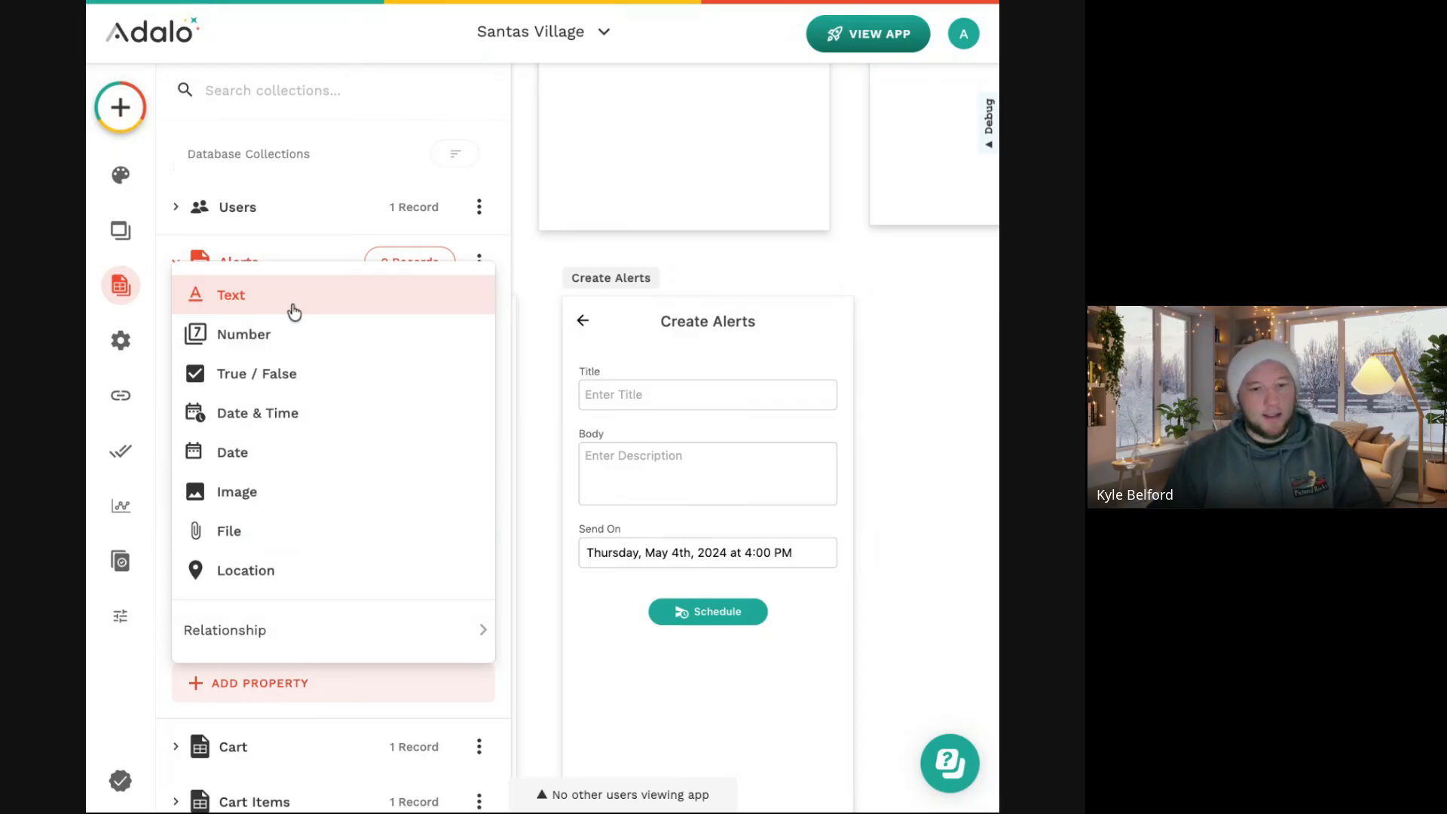
left_click(230, 295)
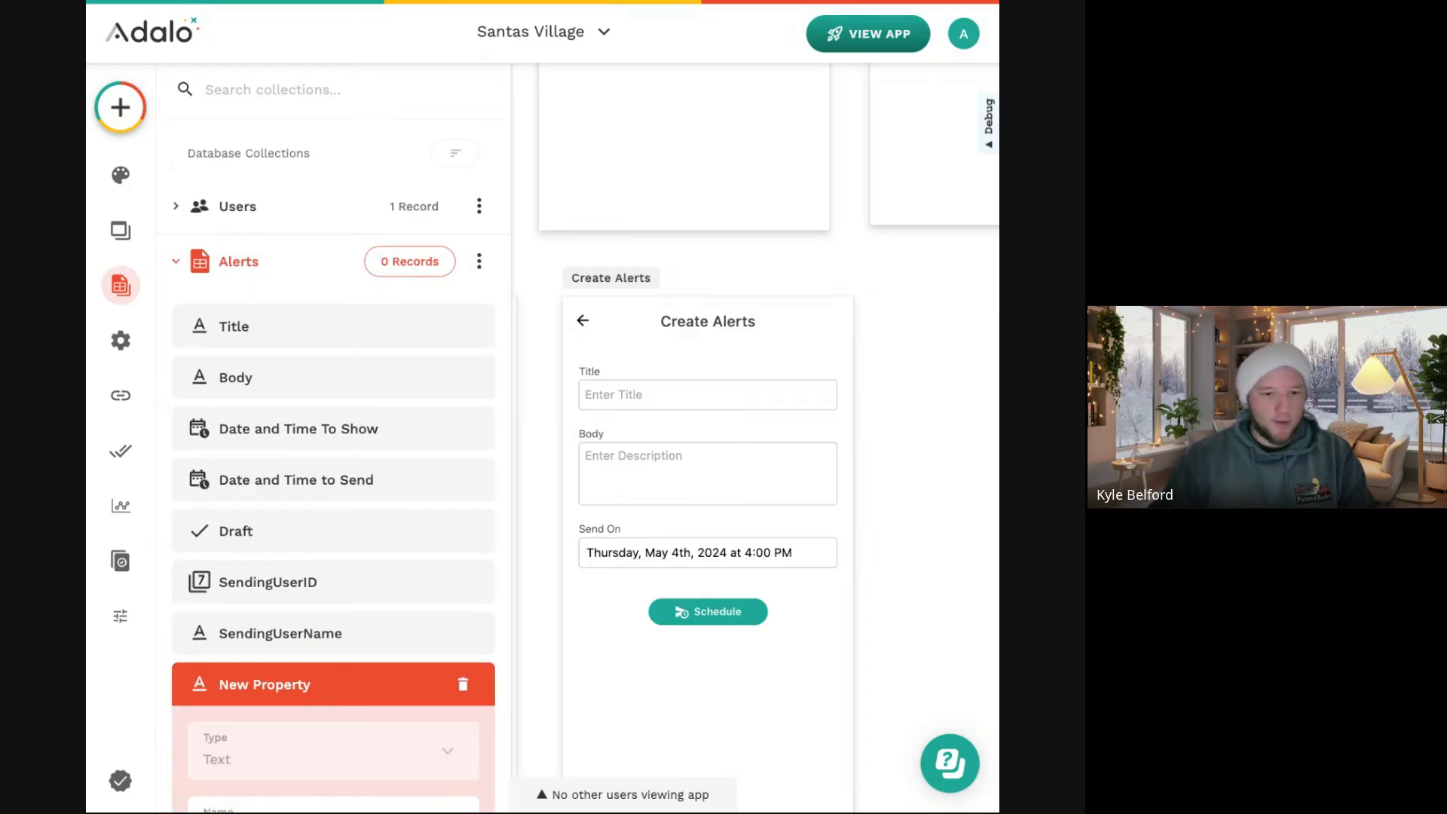
triple_click(273, 584)
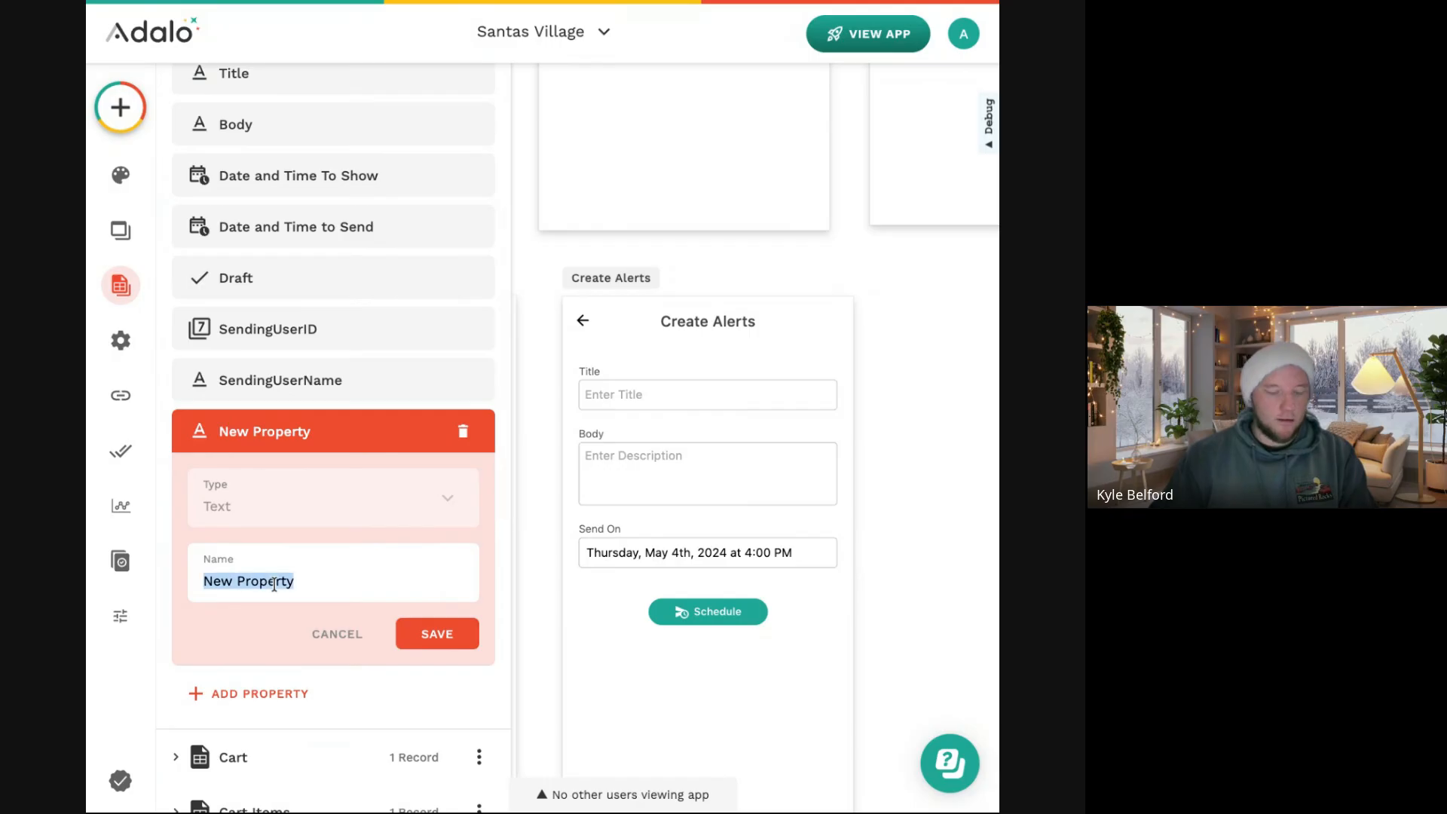
type("Scheudled NOtification ID")
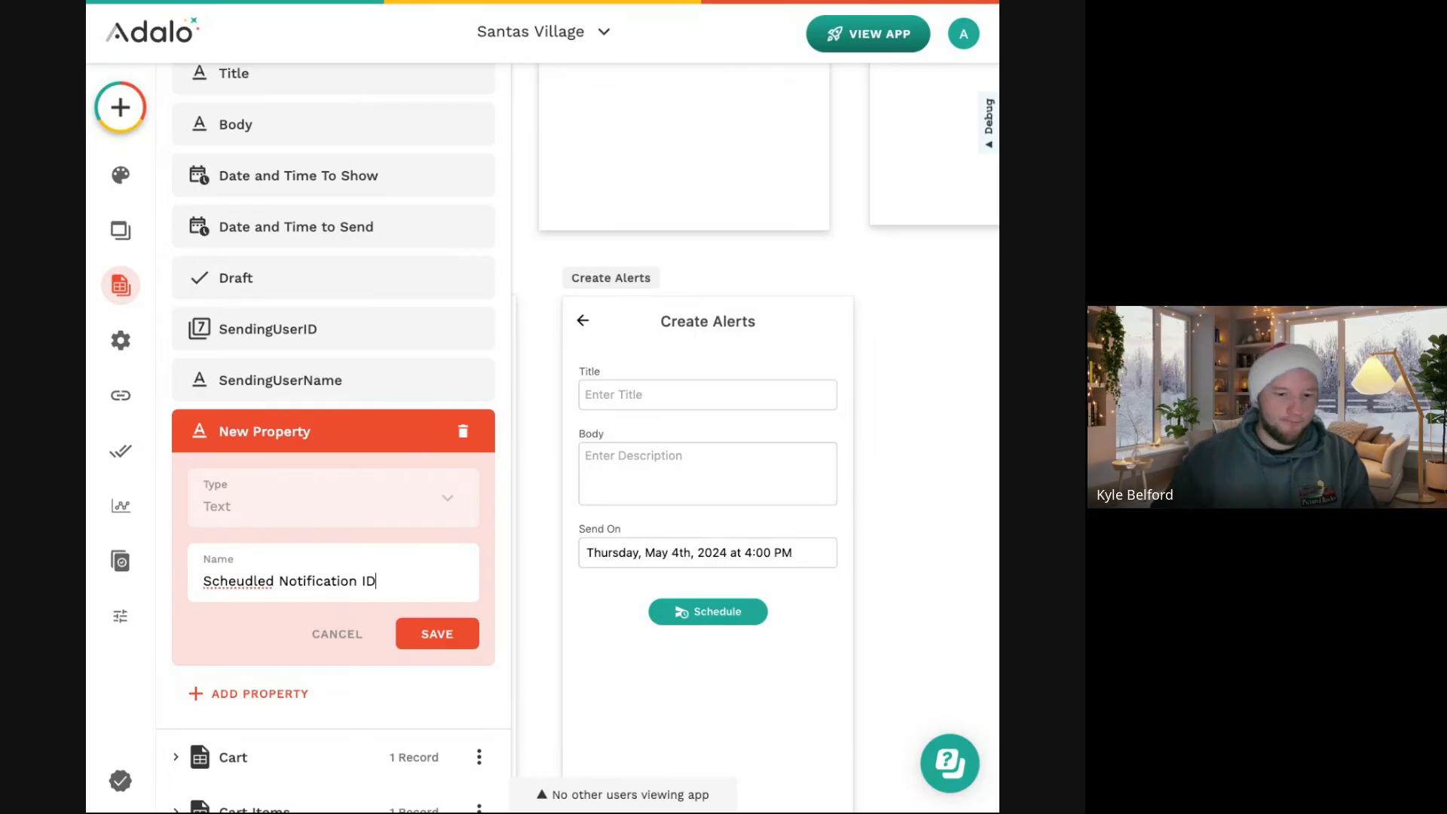
double_click(217, 576)
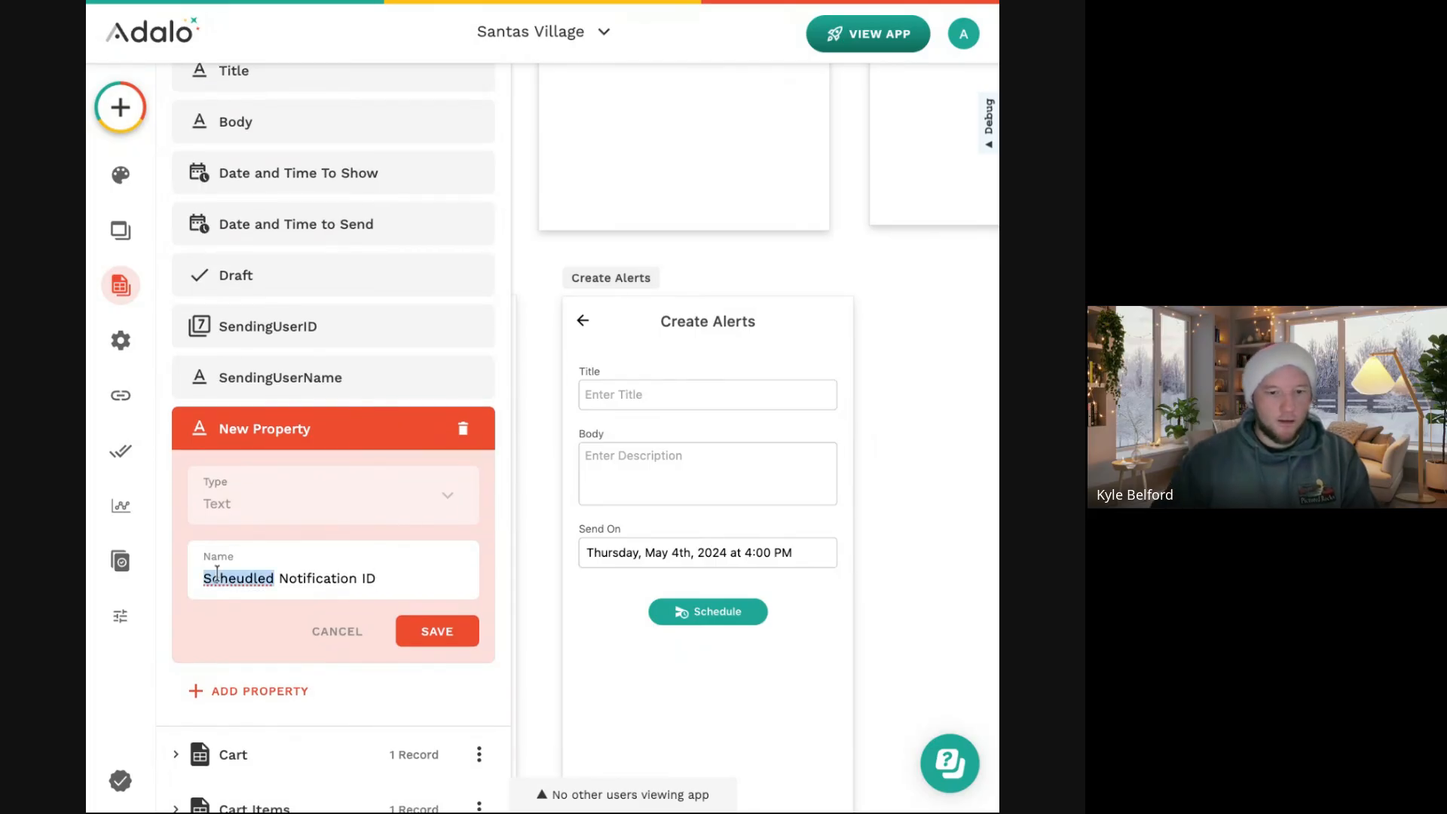
type("Scheduled")
key("Delete")
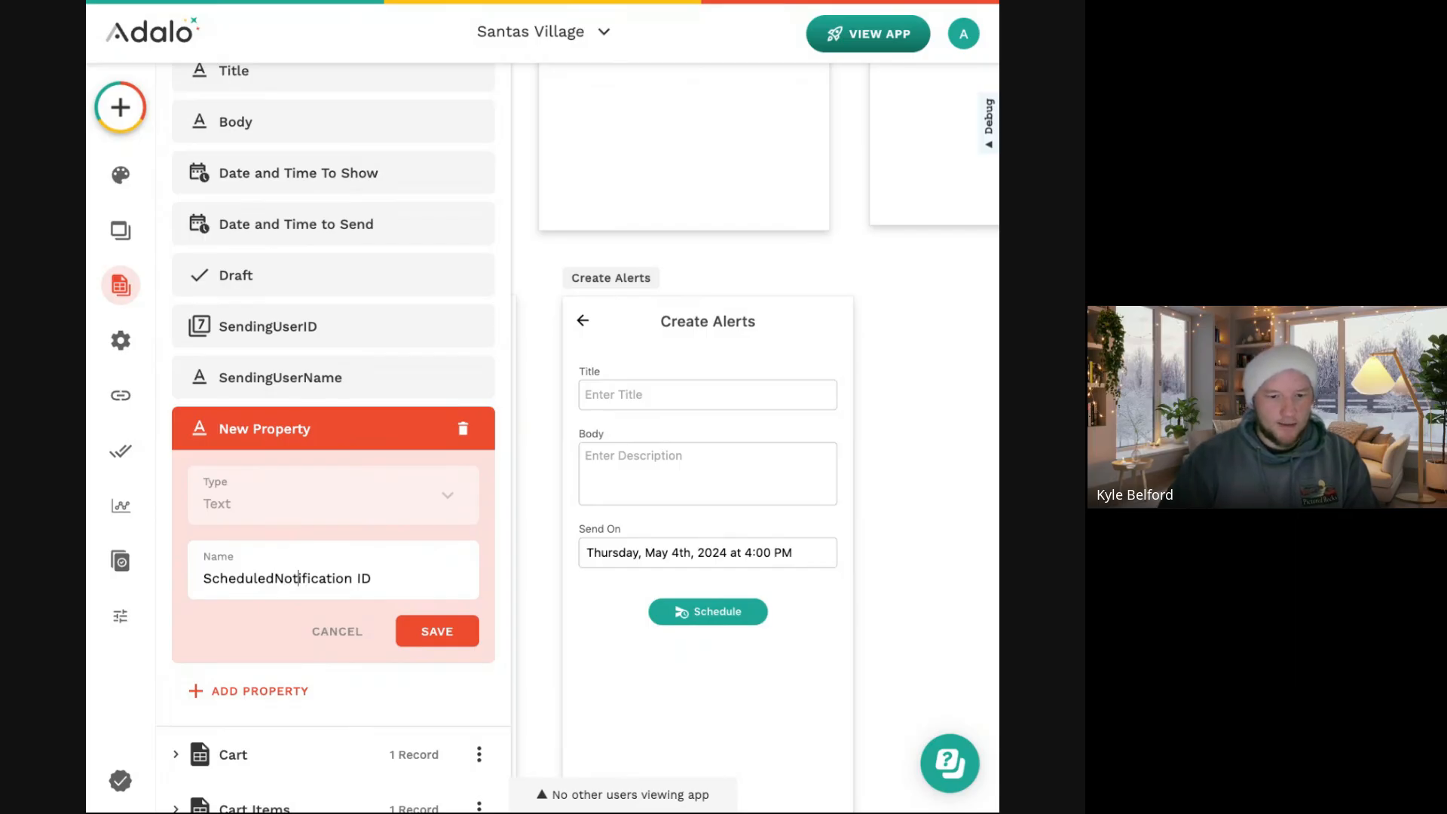
left_click(445, 633)
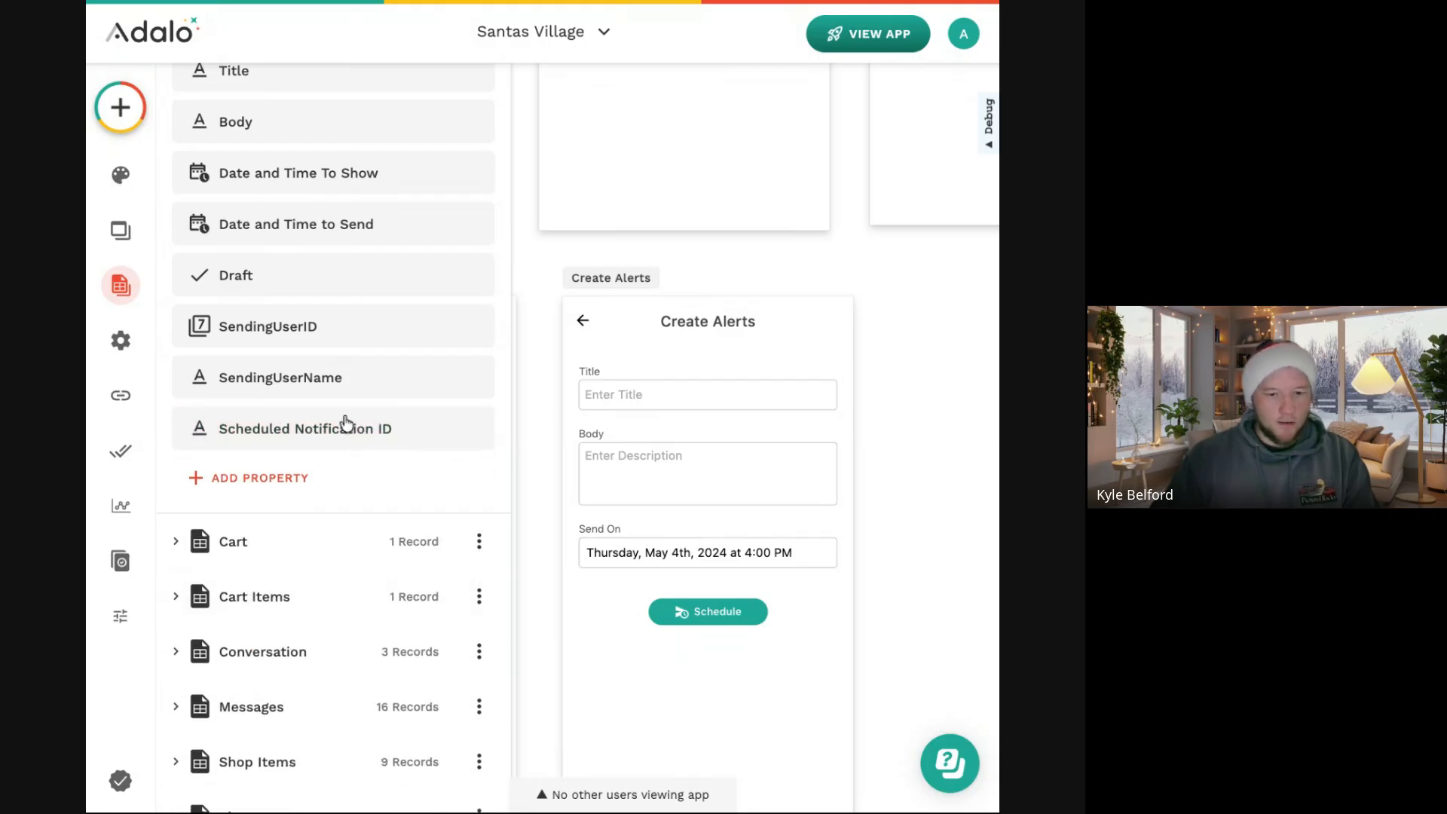
Set the Schedule button's Update New Alert action to store the Schedule Notification Job ID in Scheduled Notification ID, and finish the action.
left_click(701, 617)
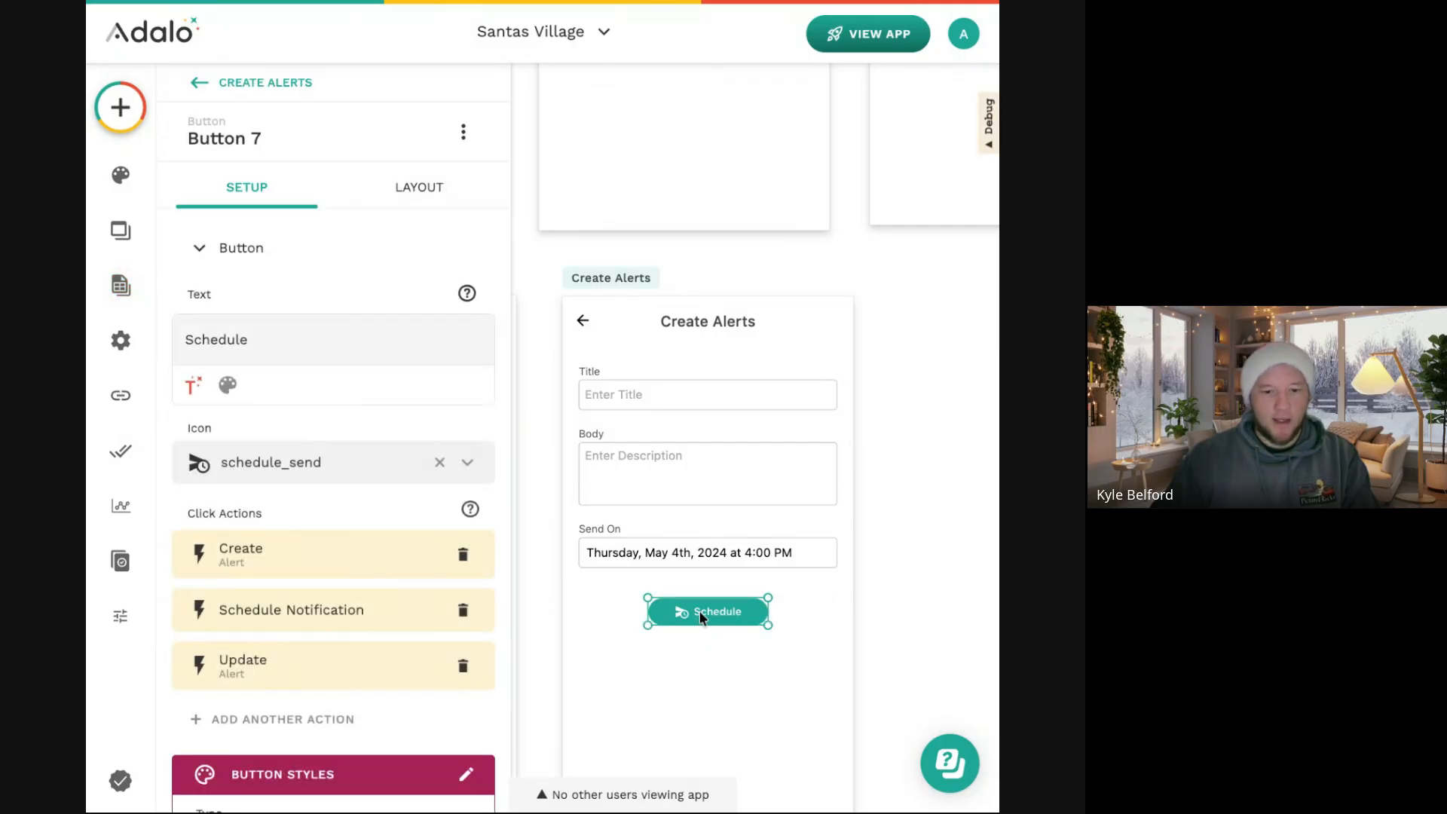
left_click(294, 662)
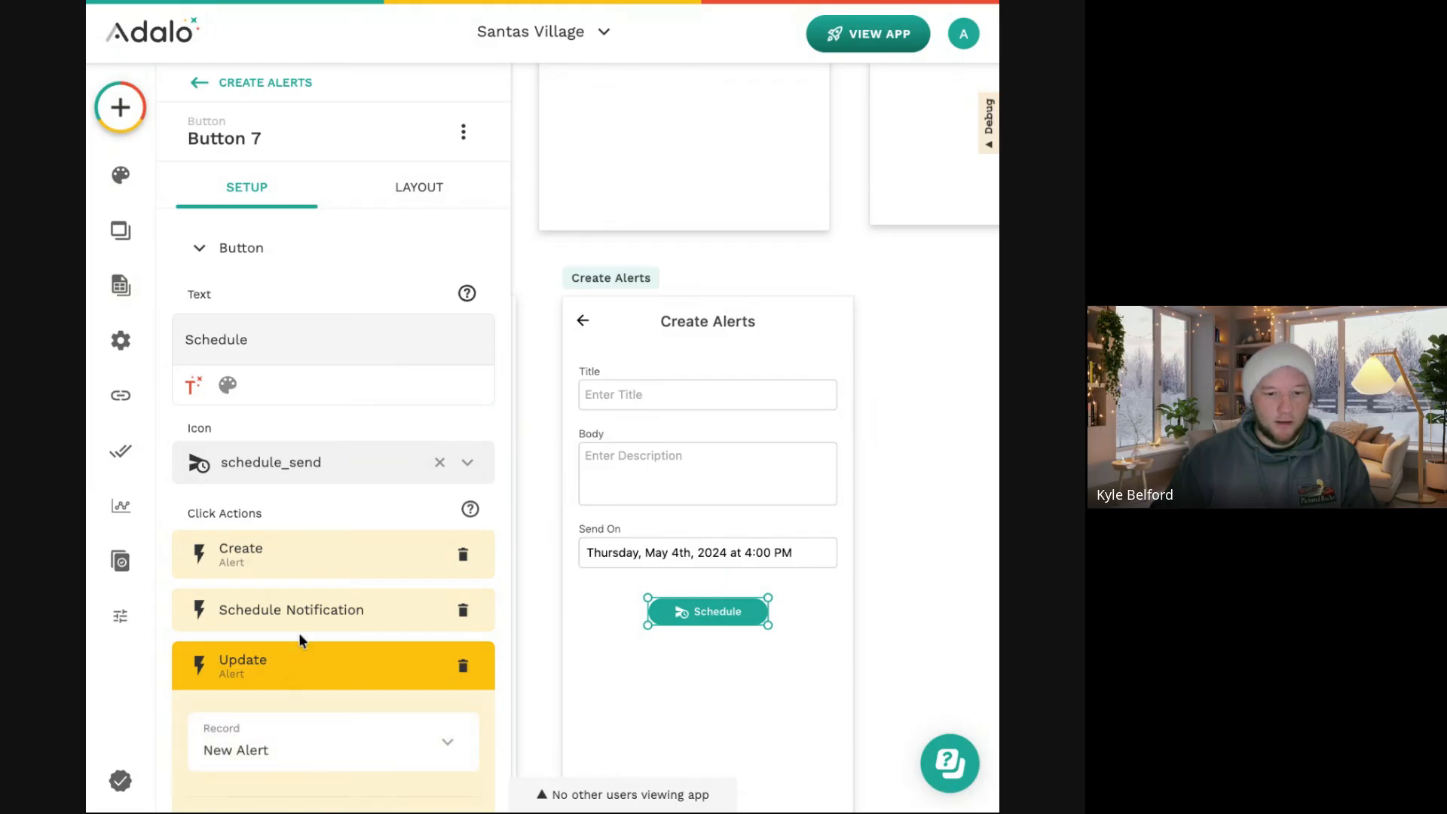
scroll(300, 633, "down", 15)
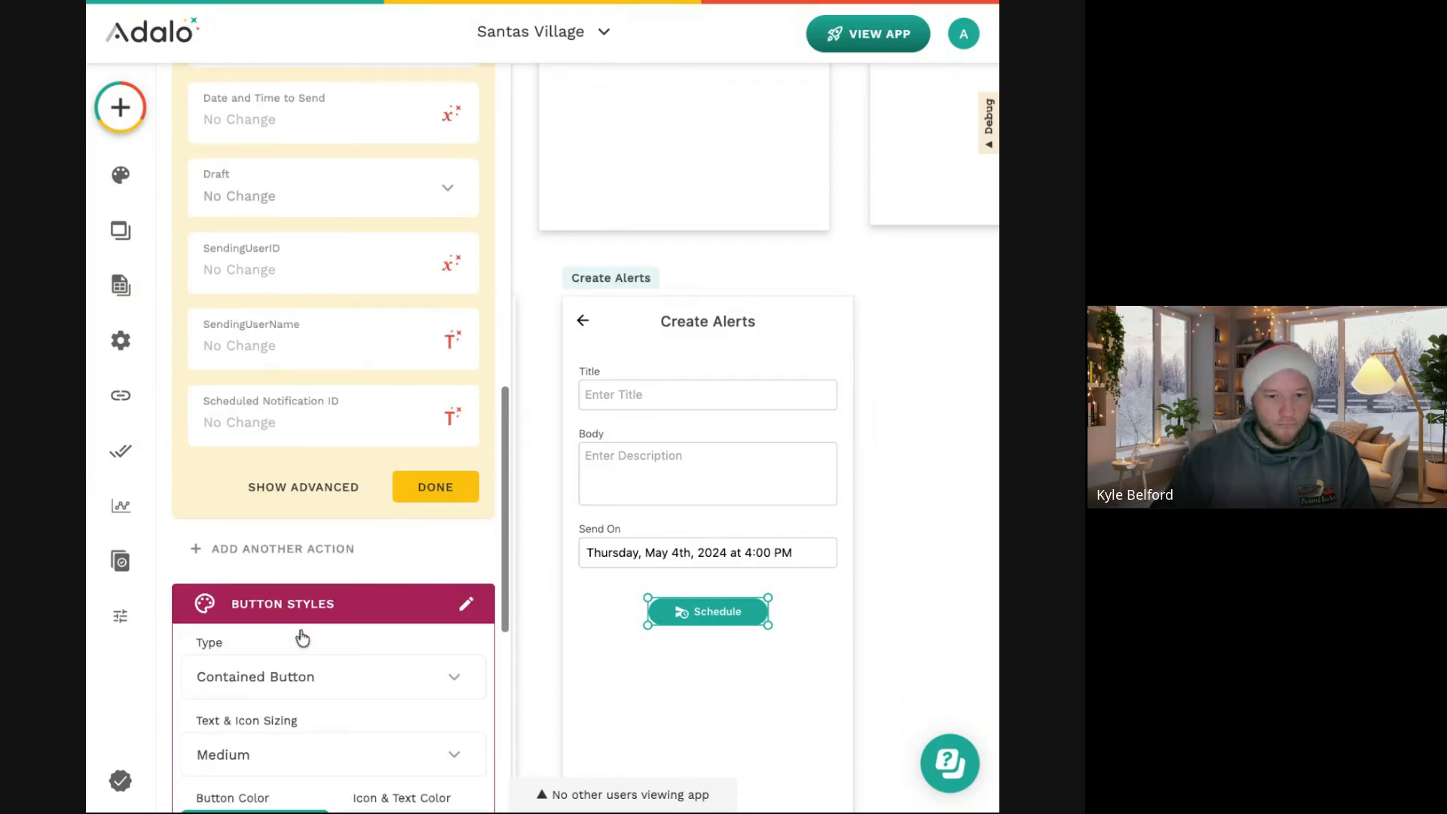
left_click(450, 417)
mouse_move(491, 259)
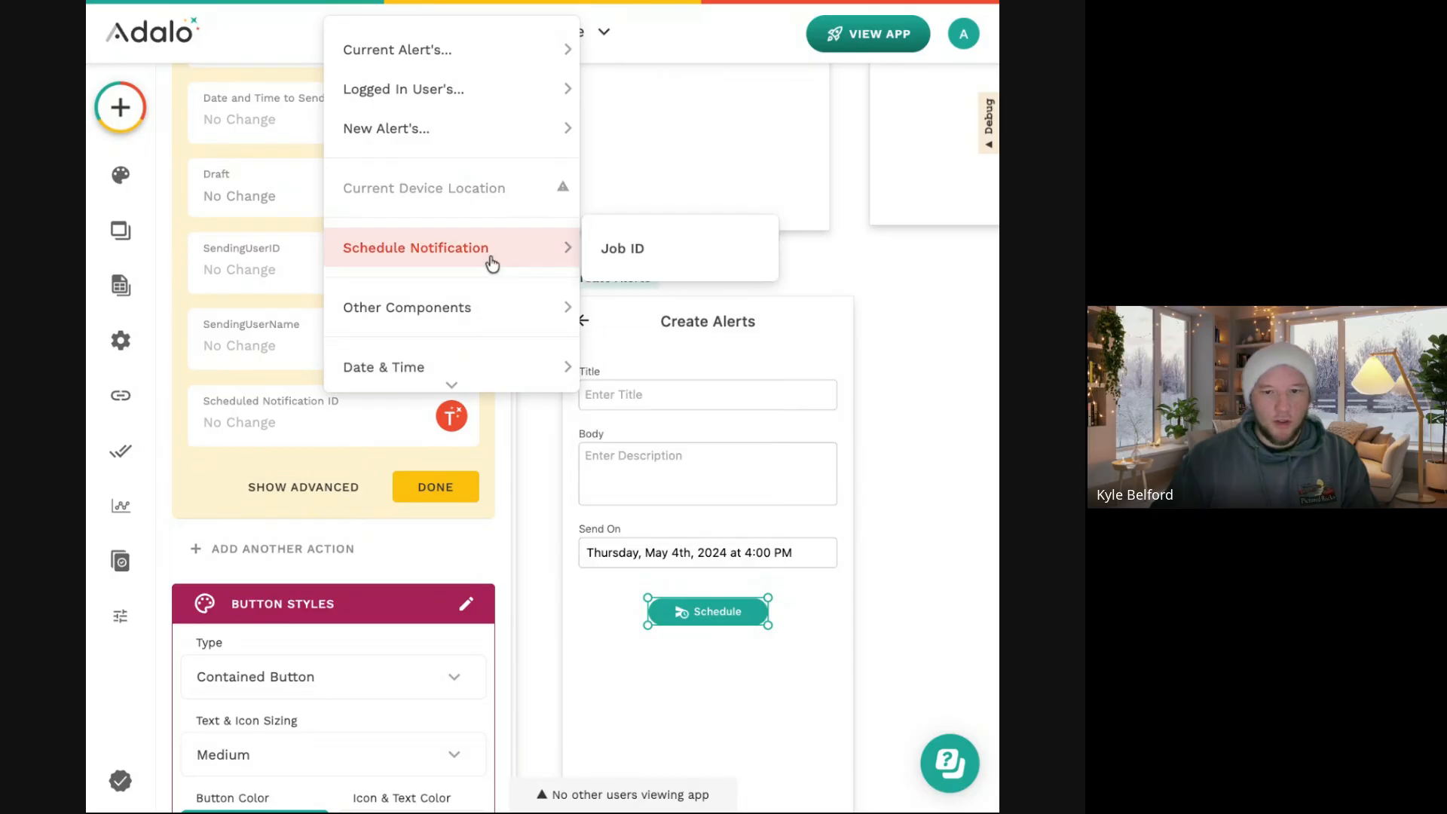
left_click(646, 262)
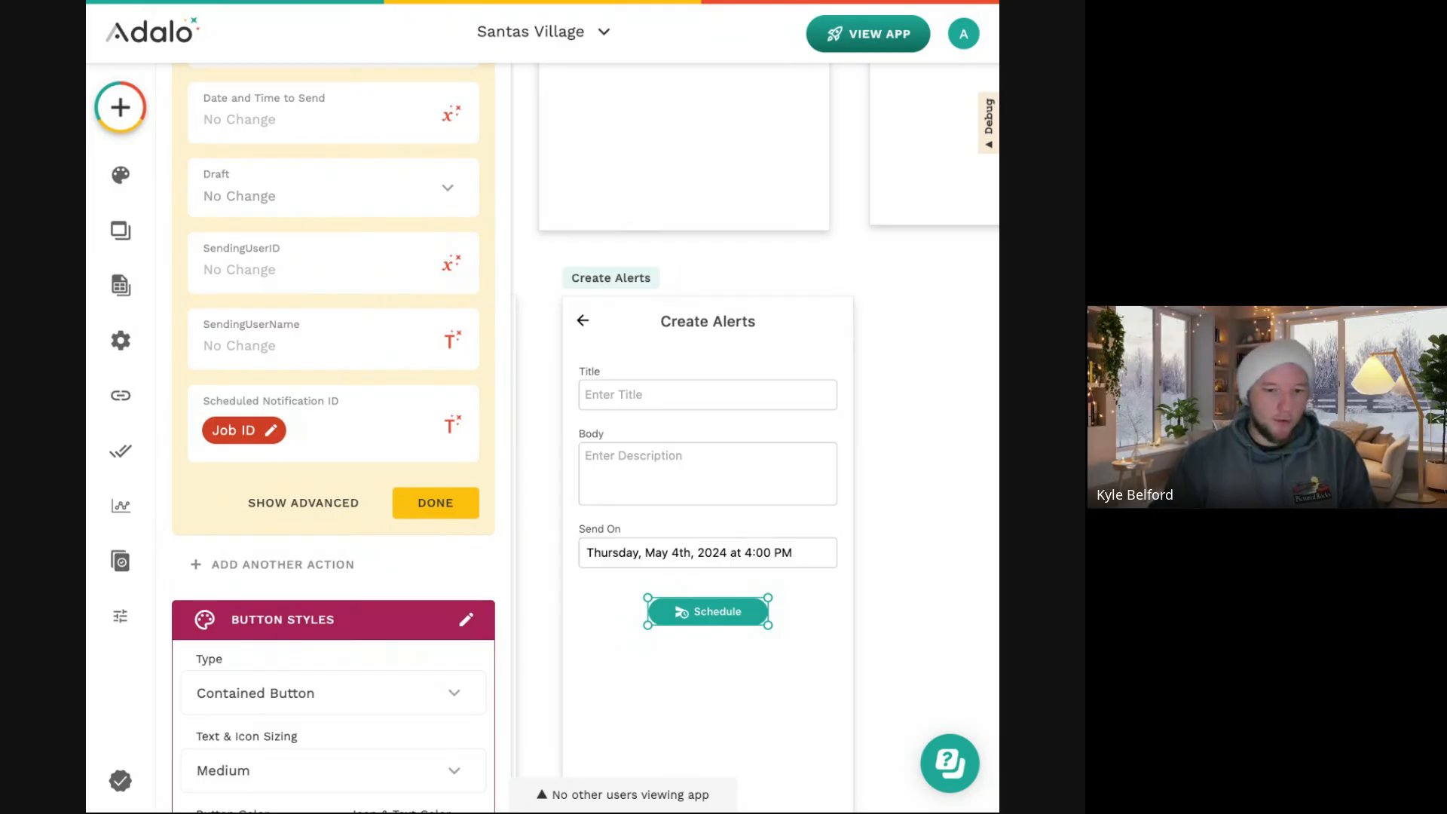
left_click(436, 503)
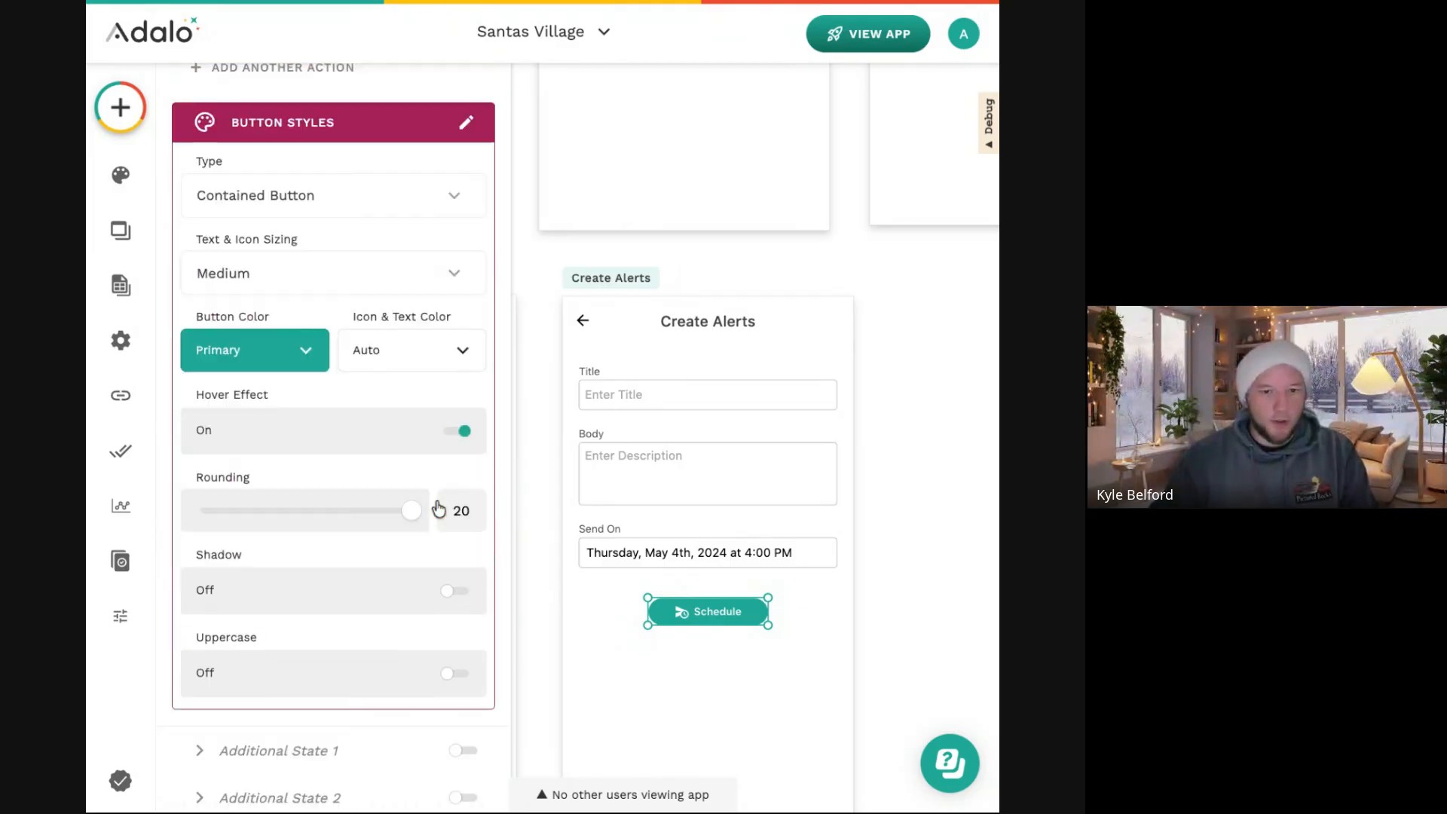
scroll(338, 375, "up", 3)
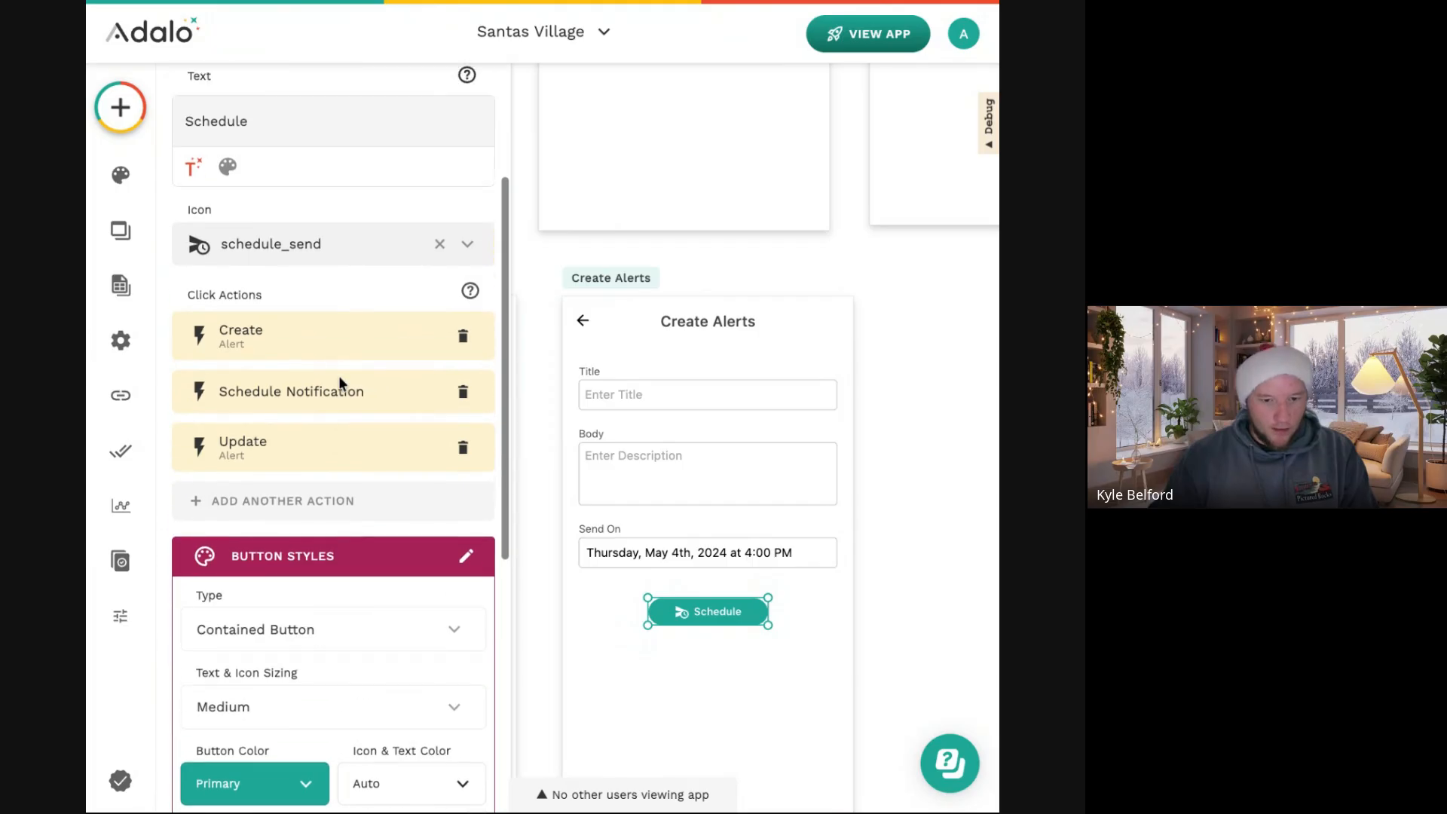
left_click(532, 457)
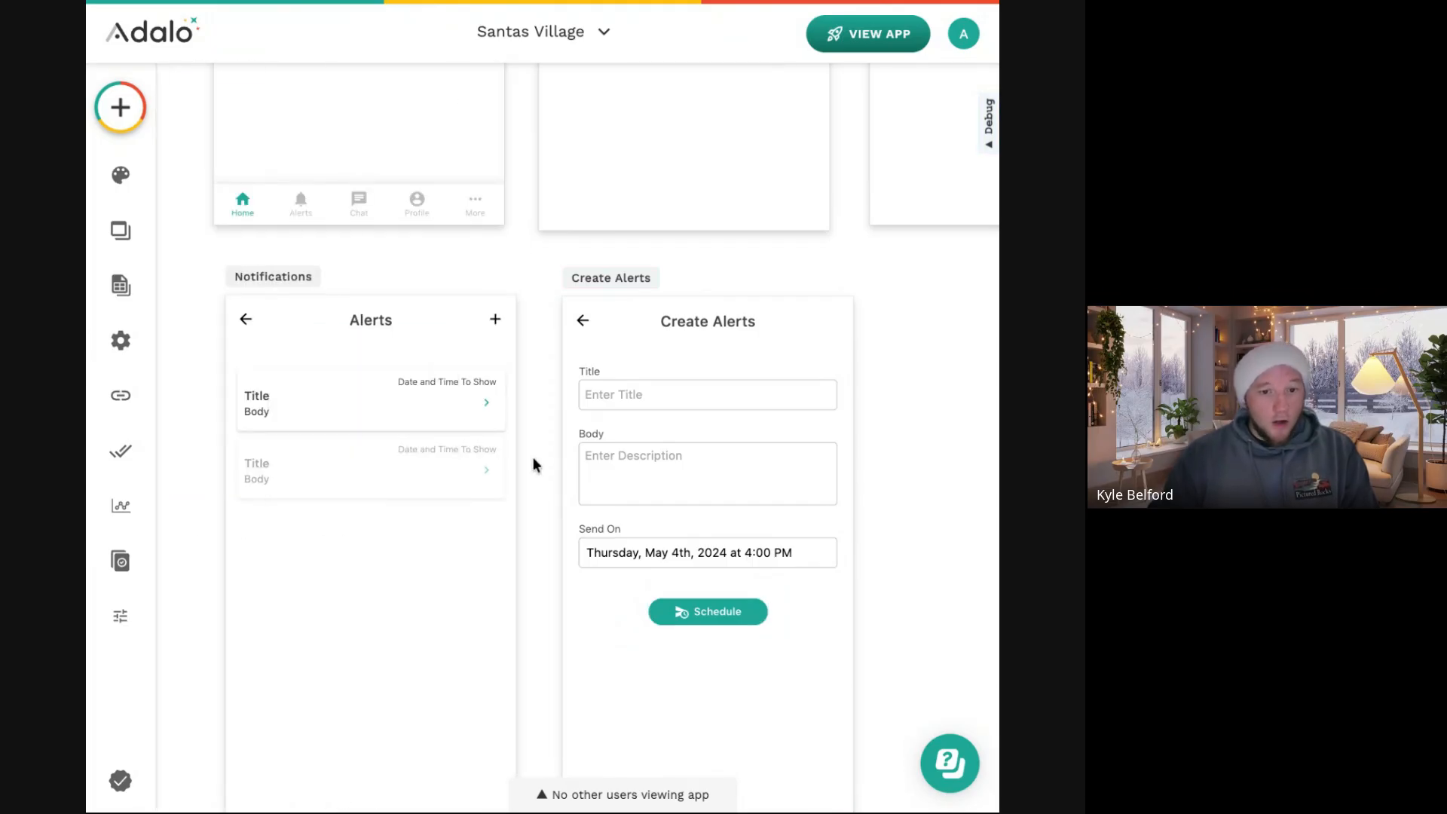
Examine the Create Alert action on the add icon of the Notifications screen.
scroll(532, 457, "down", 5)
scroll(532, 457, "left", 2)
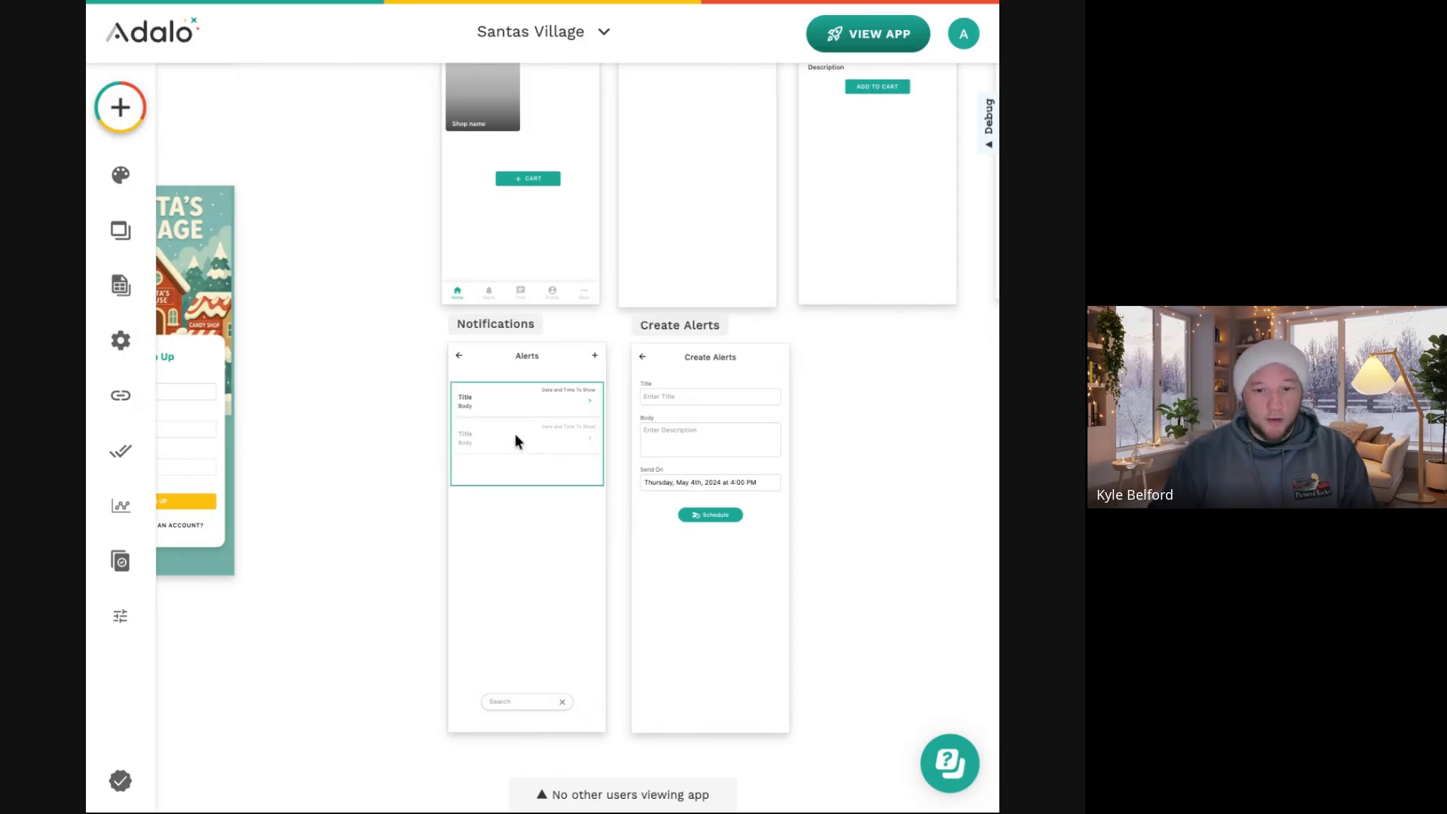
scroll(510, 418, "left", 1)
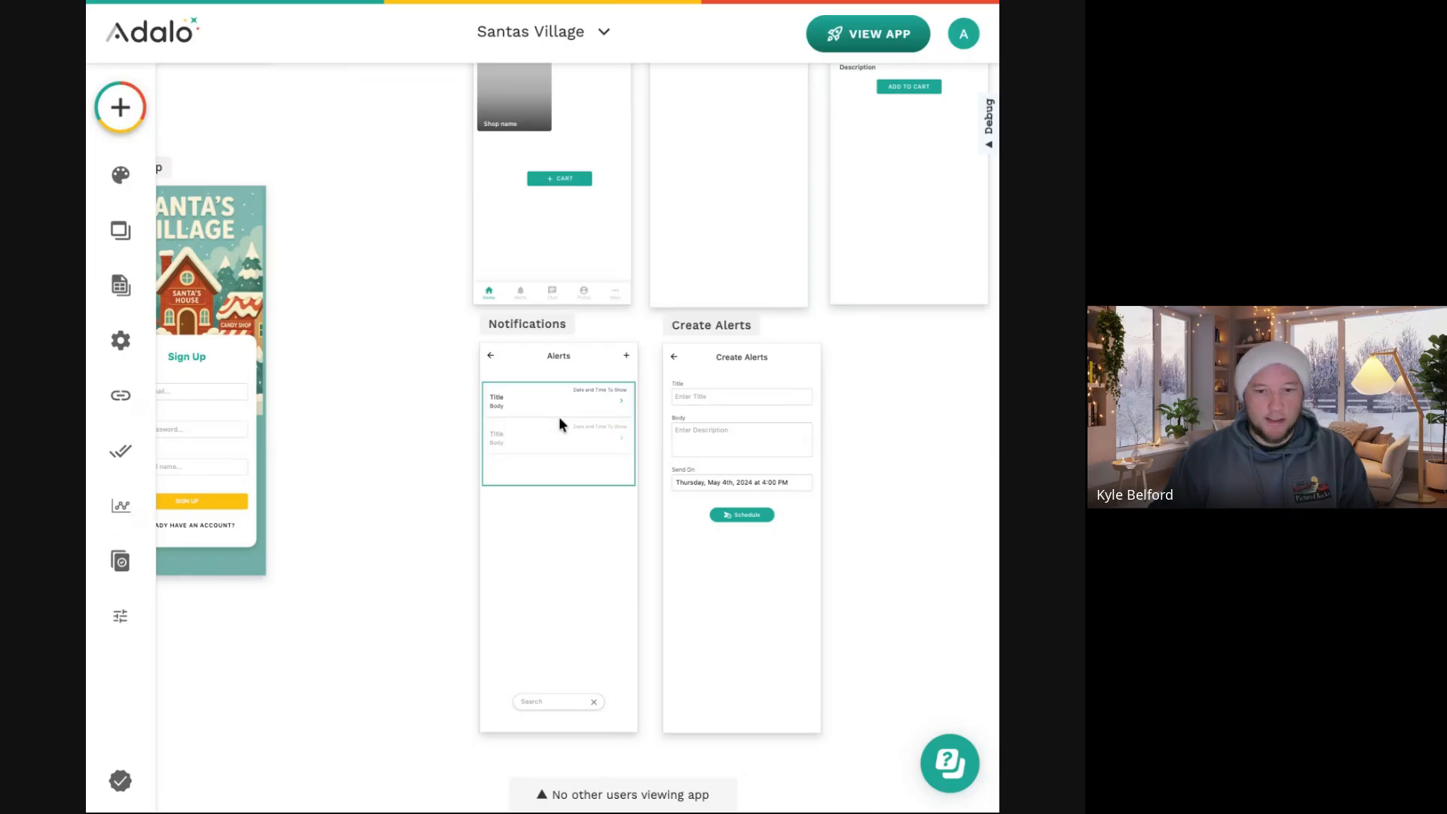
left_click(626, 355)
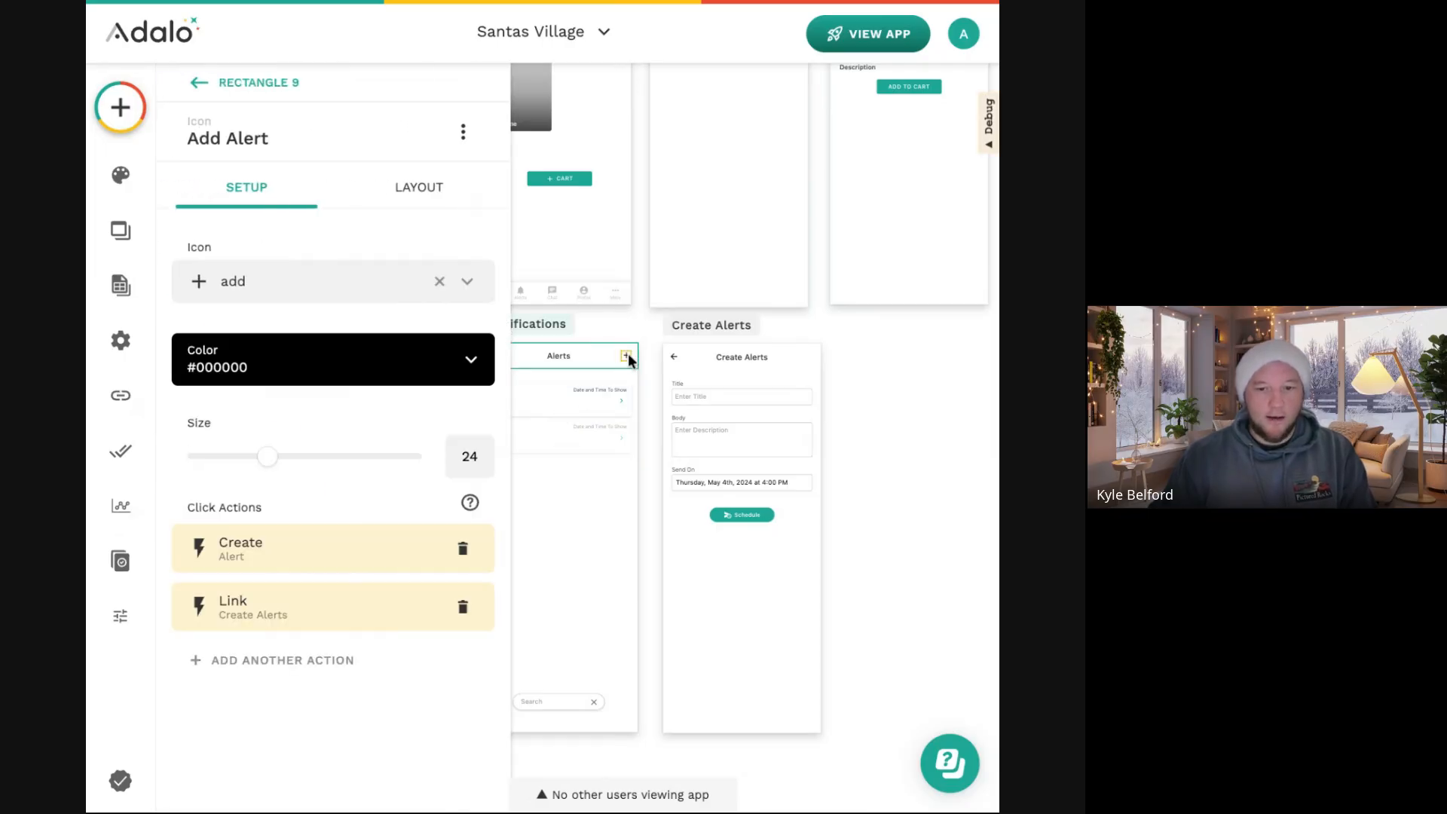
left_click(317, 550)
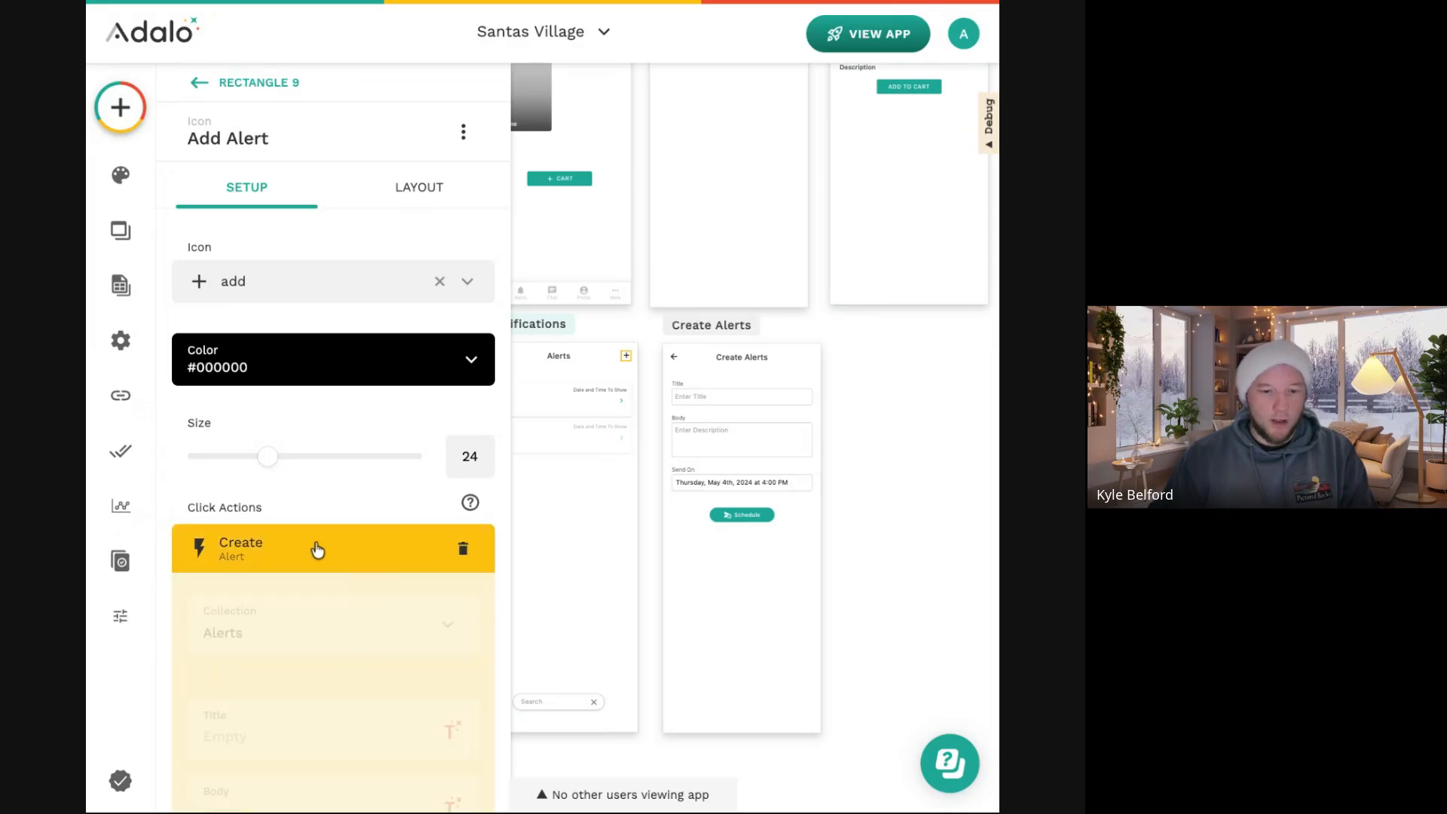
scroll(313, 549, "down", 10)
left_click(323, 696)
Delete the Create Alert and Update Alert actions from the Schedule button on the Create Alerts screen.
left_click(742, 513)
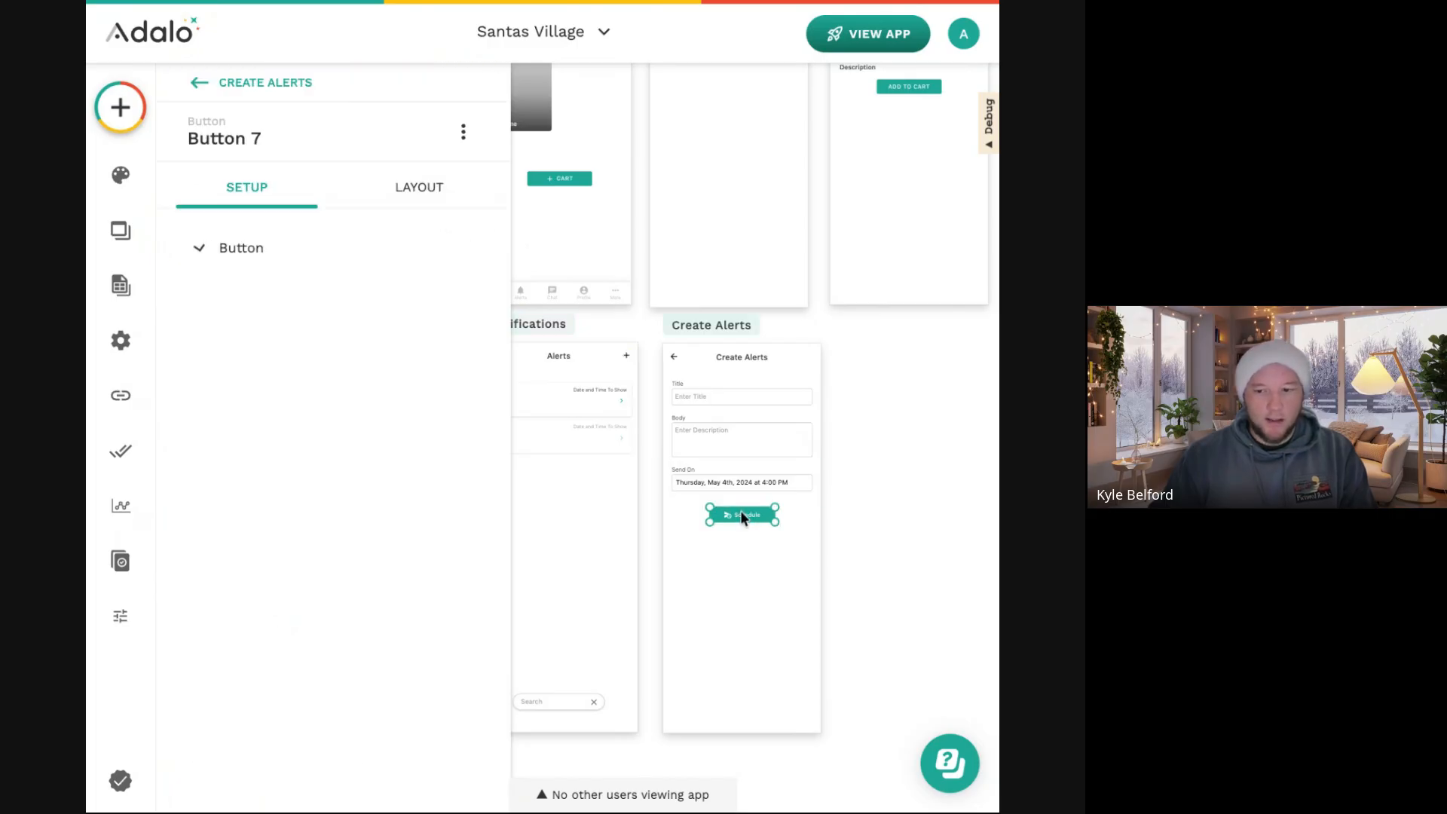
left_click(477, 556)
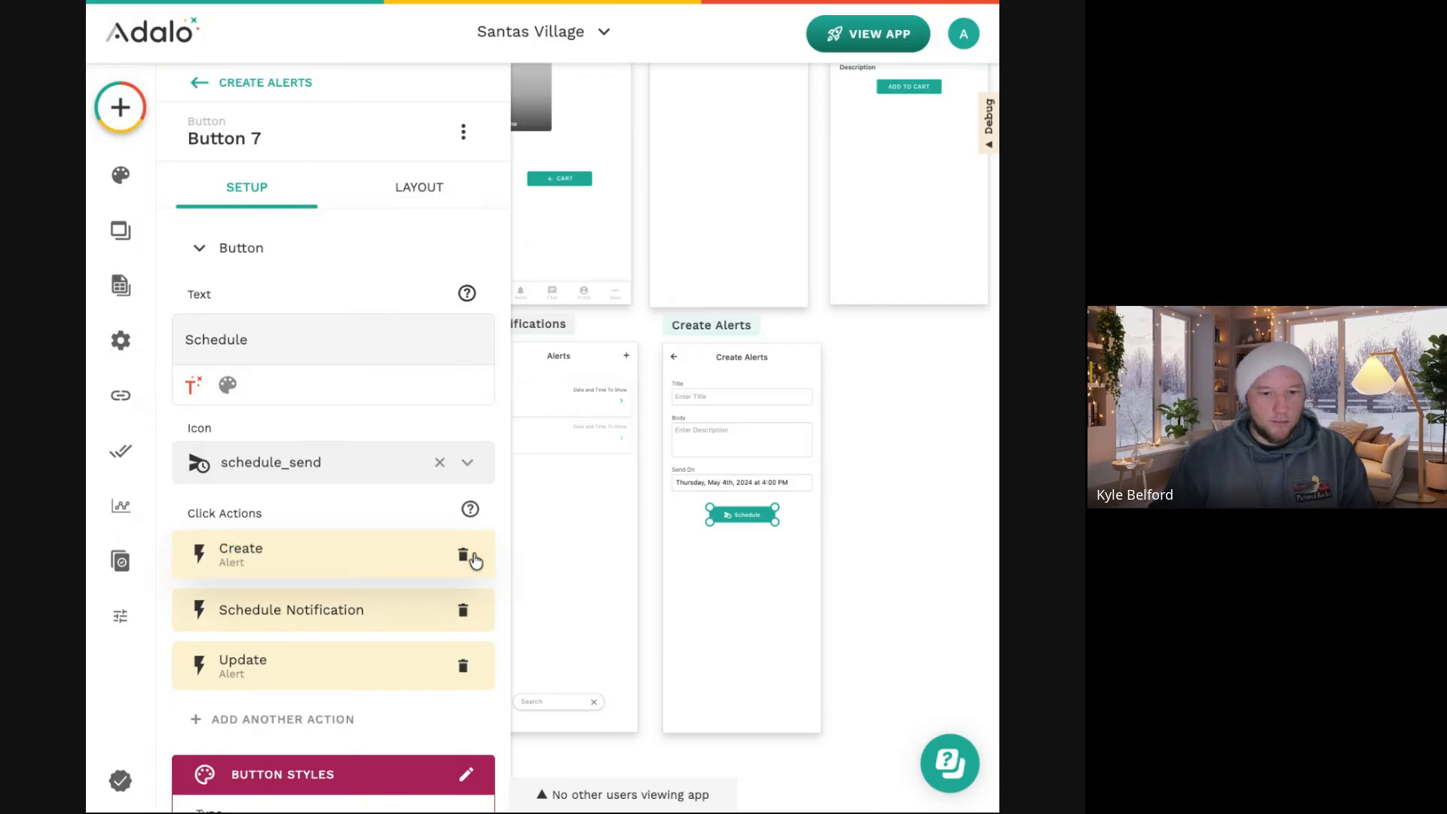
left_click(462, 610)
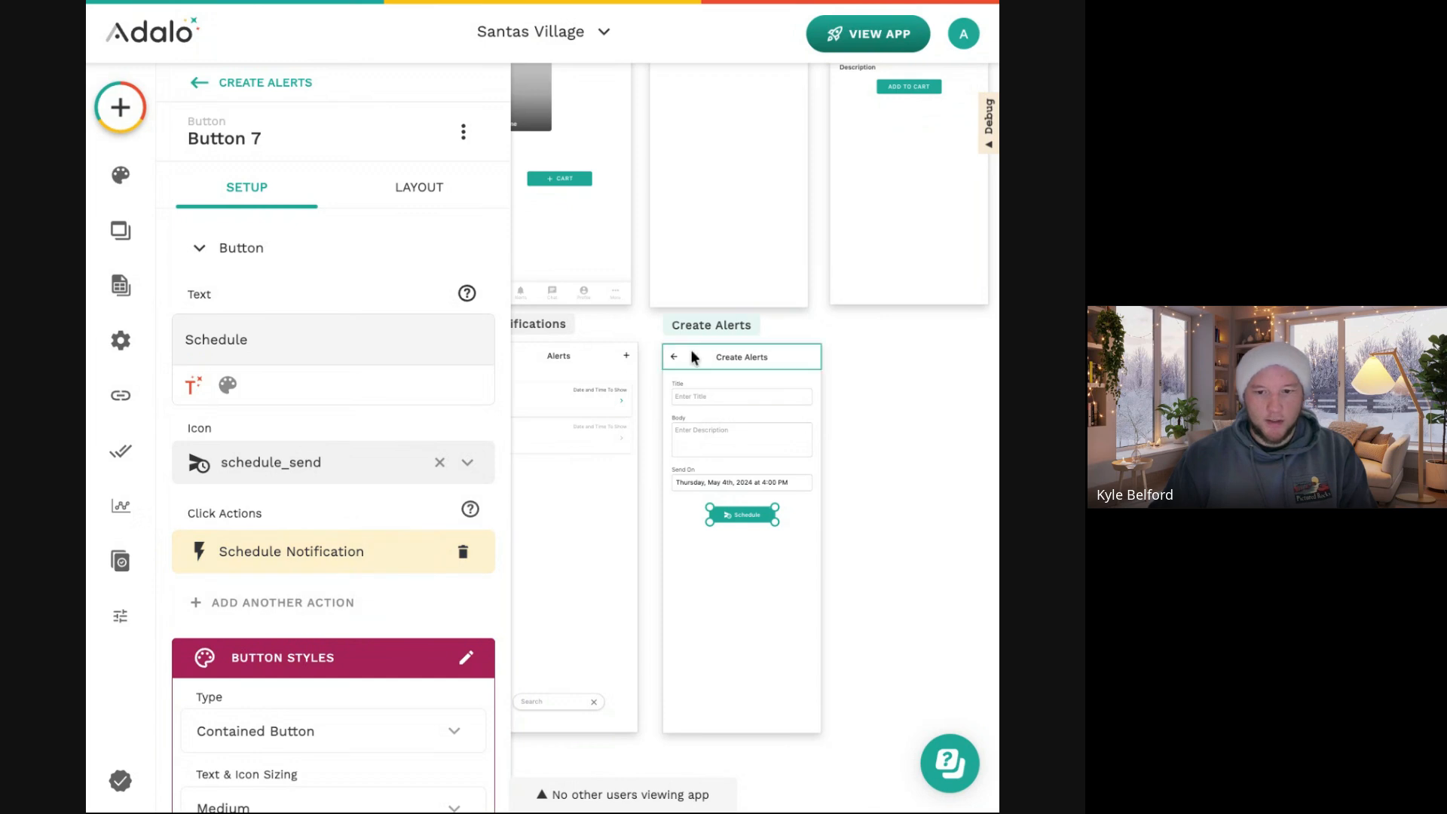
Review the add icon's click actions and the settings of the Schedule button's Schedule Notification action.
left_click(627, 357)
left_click(627, 358)
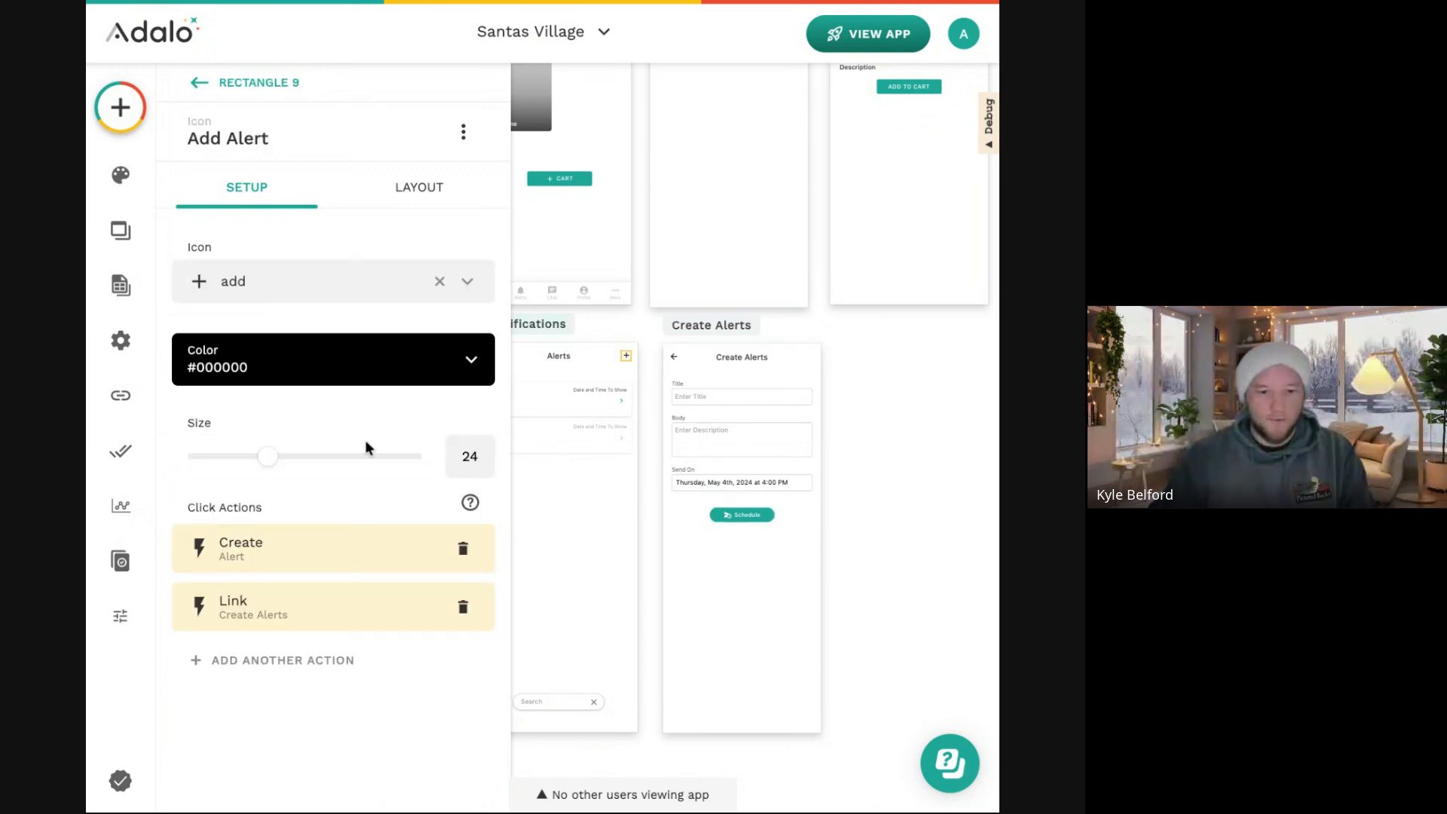
left_click(746, 516)
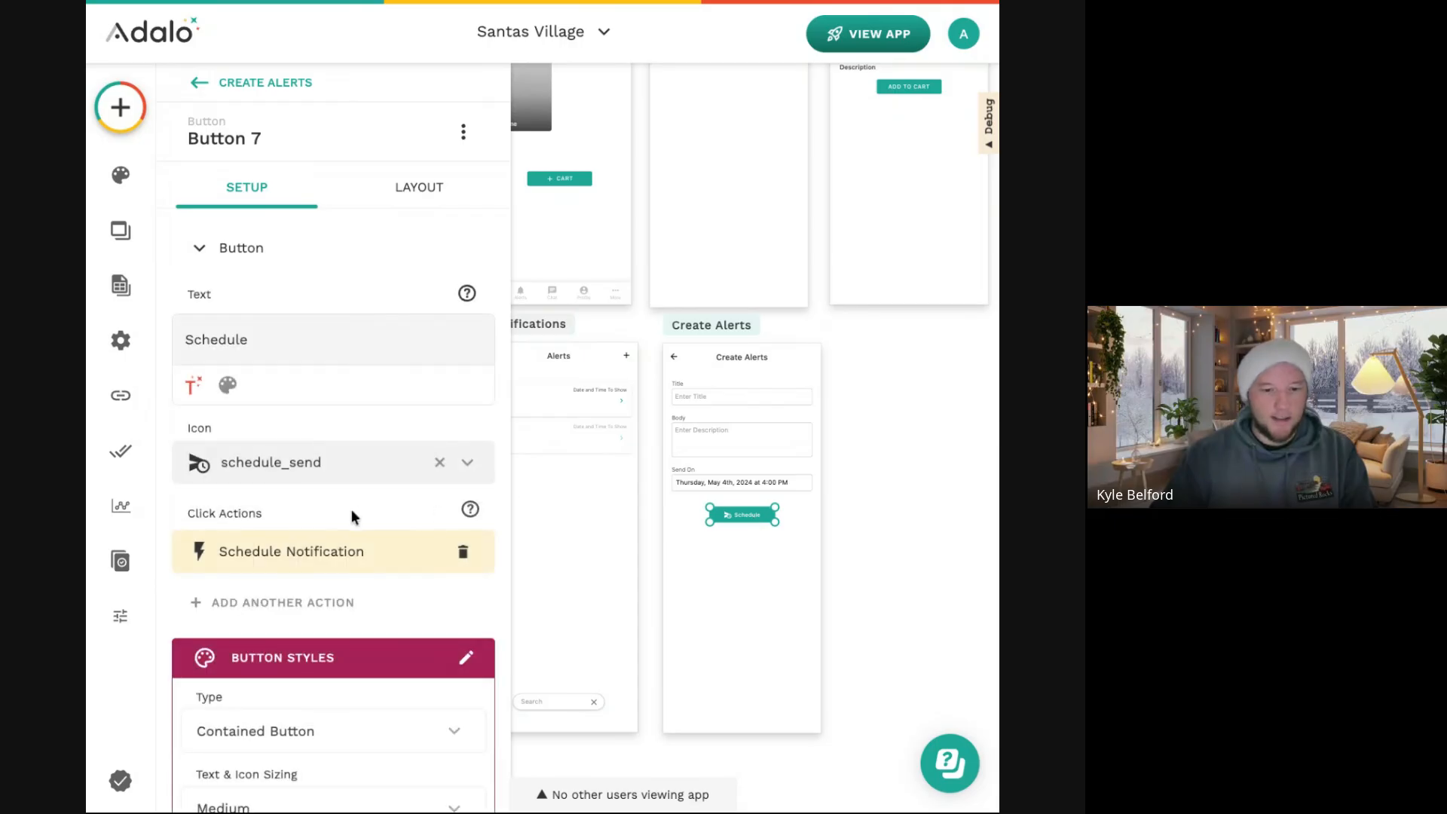
left_click(306, 556)
scroll(307, 556, "down", 8)
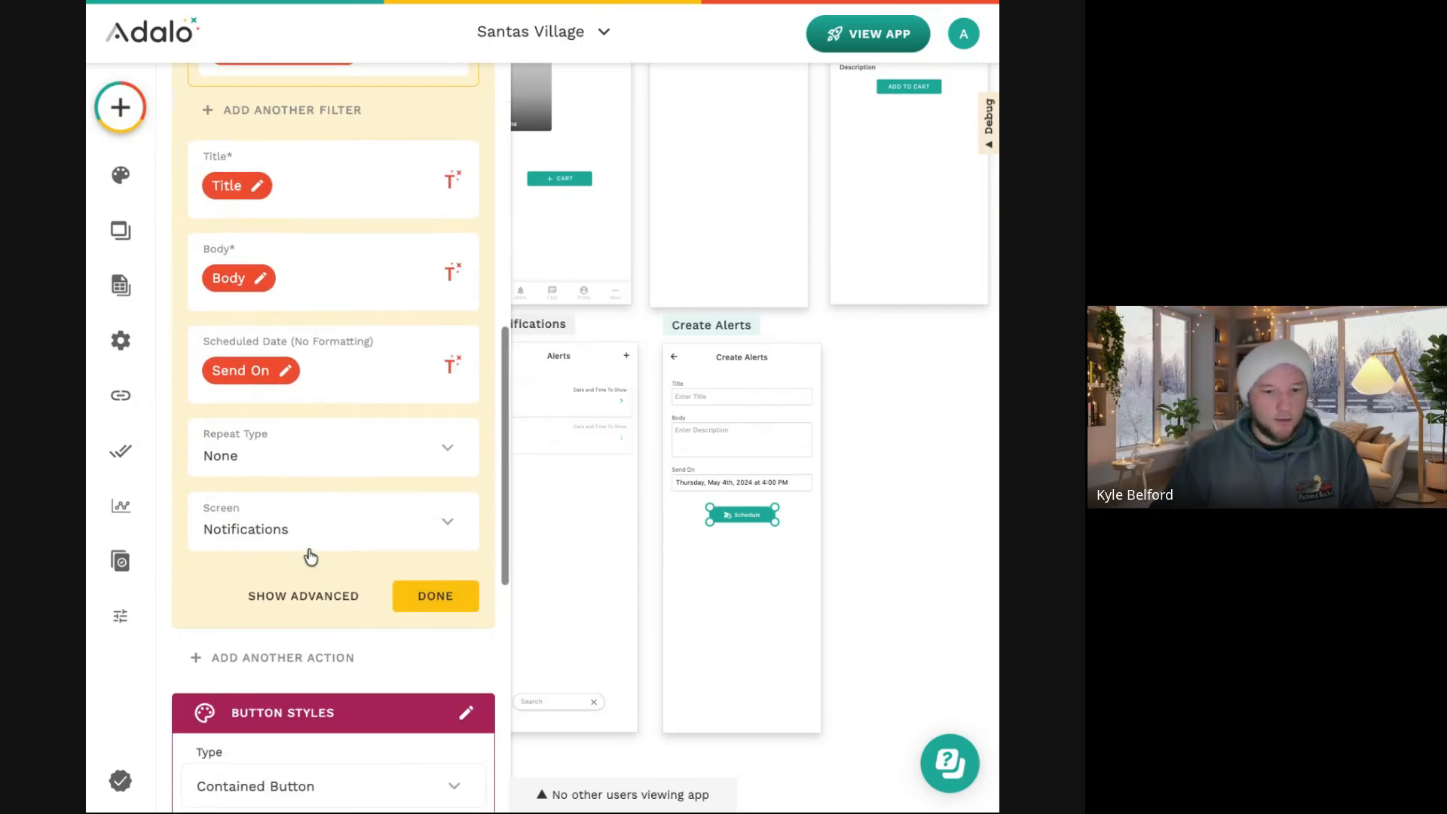
left_click(436, 596)
Add an Update action for the Current Alert after the Schedule button's Schedule Notification action.
scroll(297, 450, "up", 5)
left_click(287, 353)
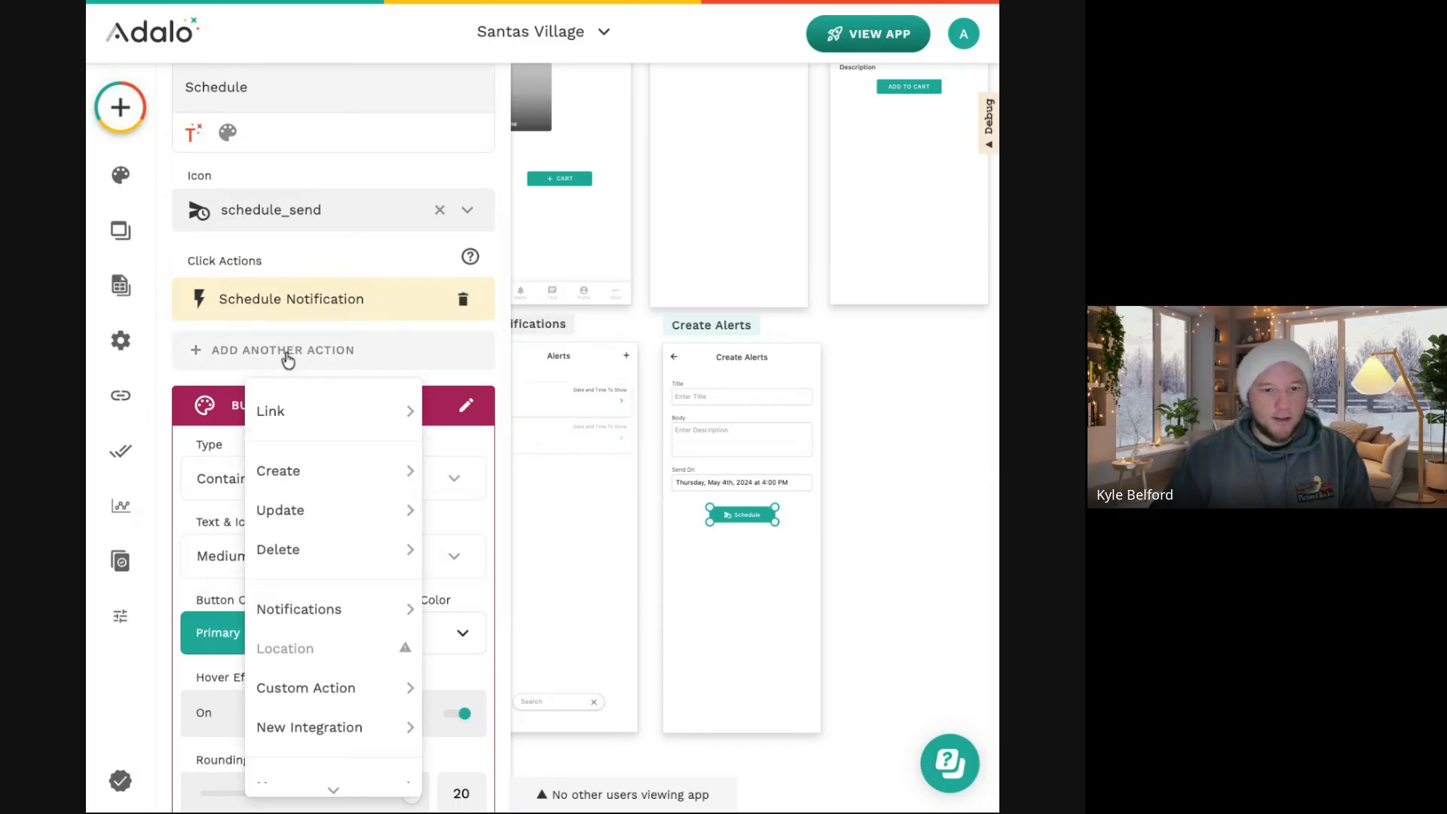
mouse_move(320, 506)
left_click(482, 527)
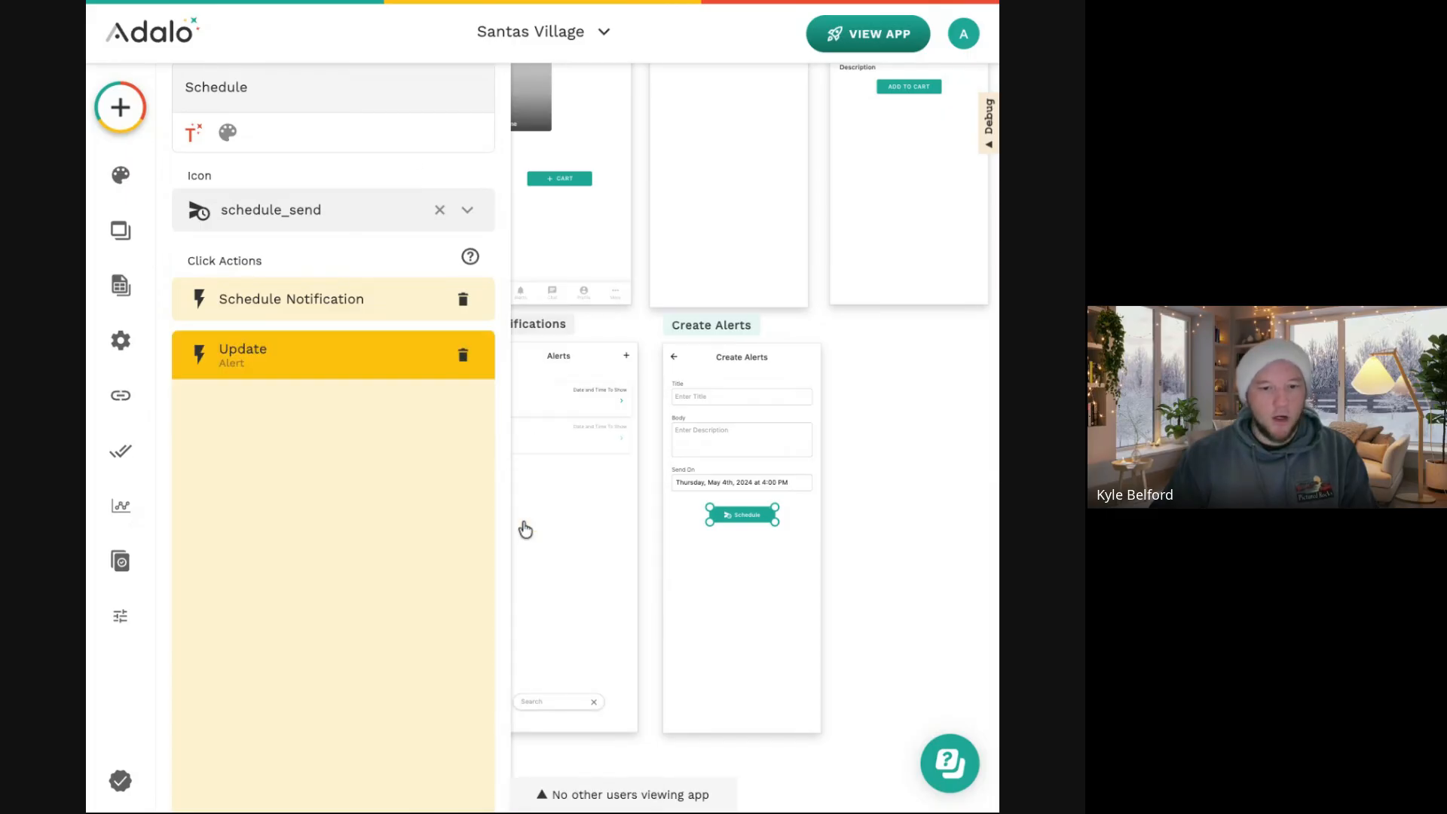
Set the Update action's Title to the Title input and its Body to the Body input.
scroll(351, 392, "down", 3)
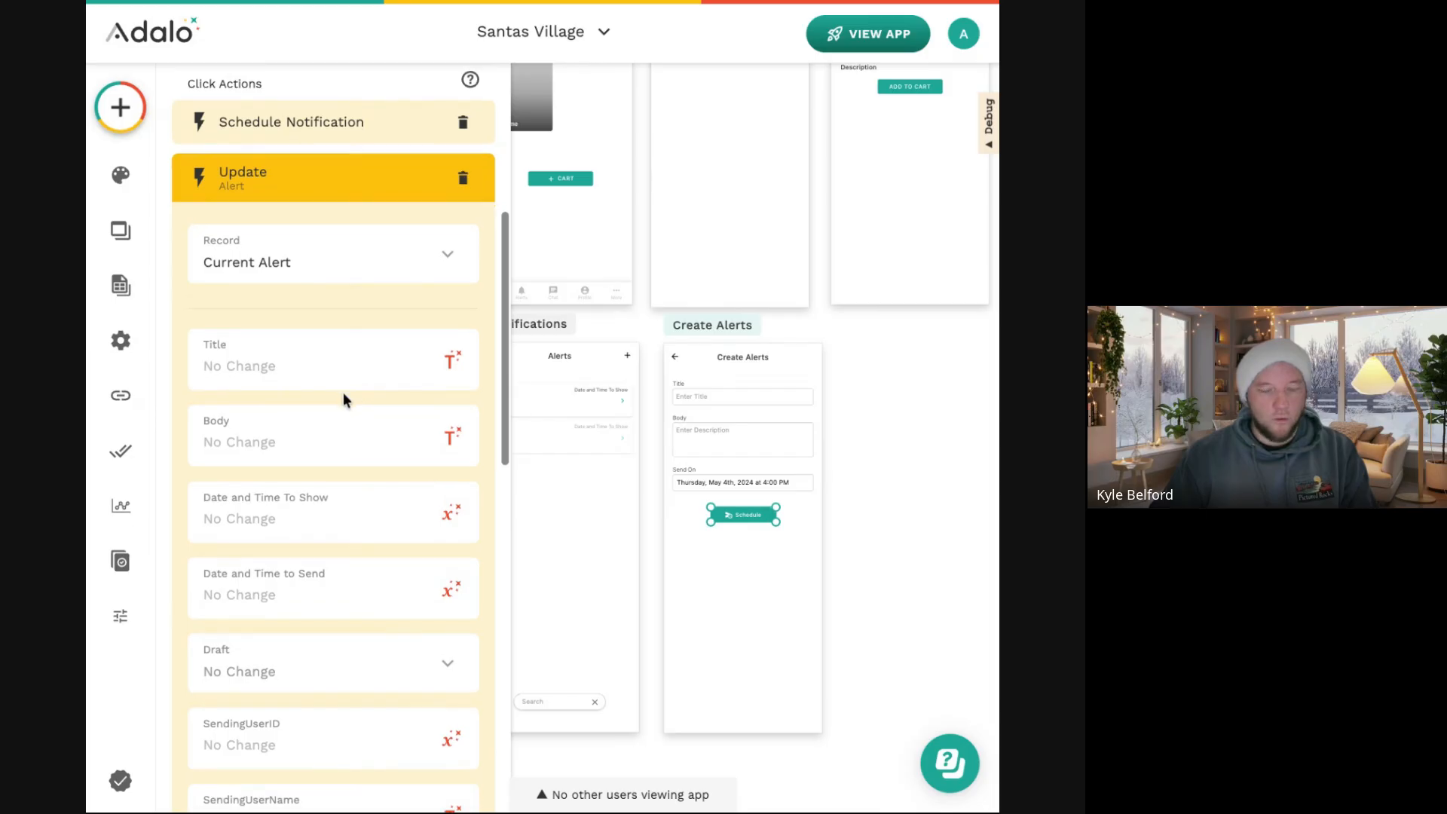
left_click(452, 360)
mouse_move(517, 587)
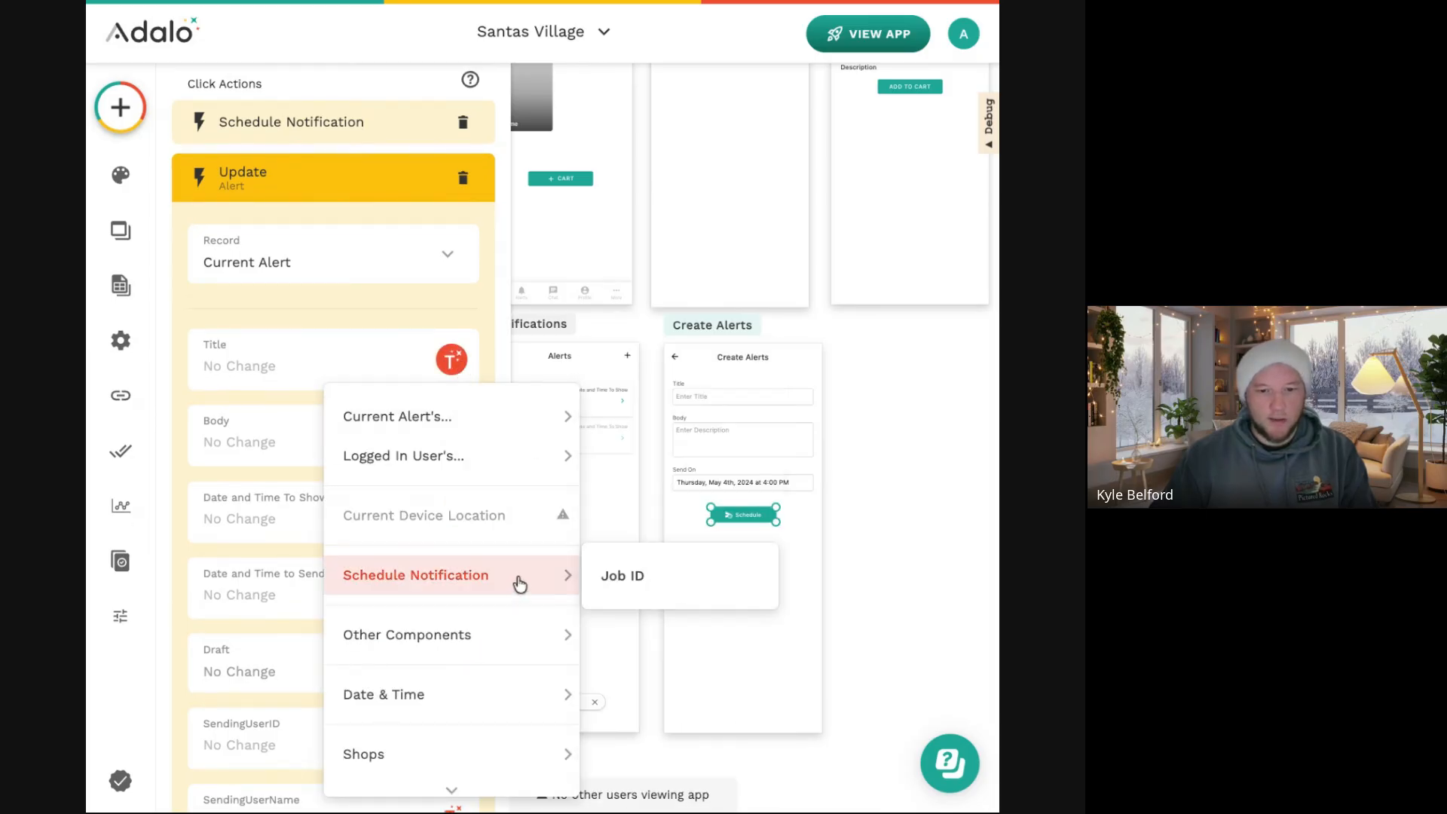
mouse_move(540, 646)
left_click(646, 637)
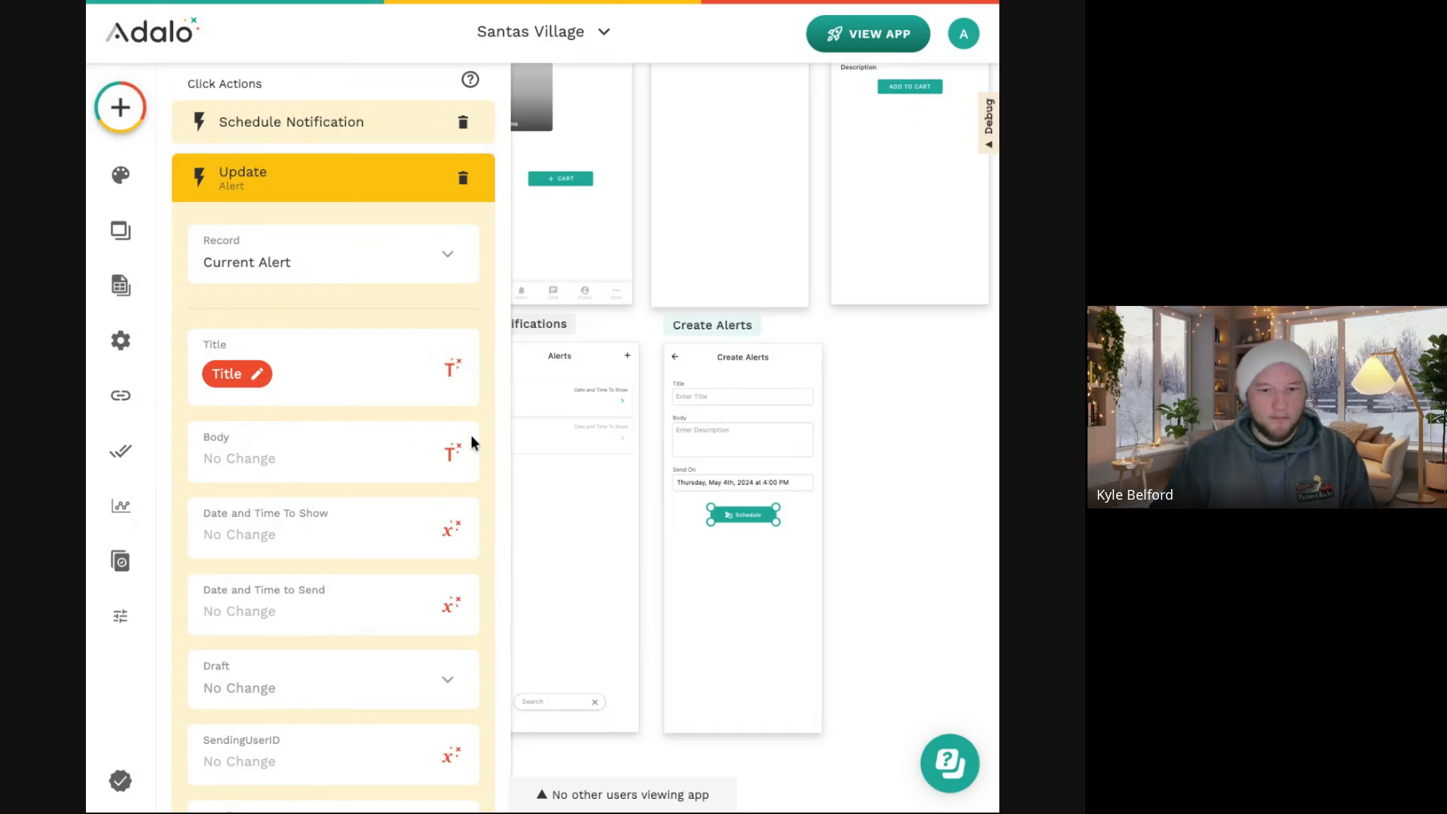
left_click(454, 449)
mouse_move(520, 248)
left_click(636, 305)
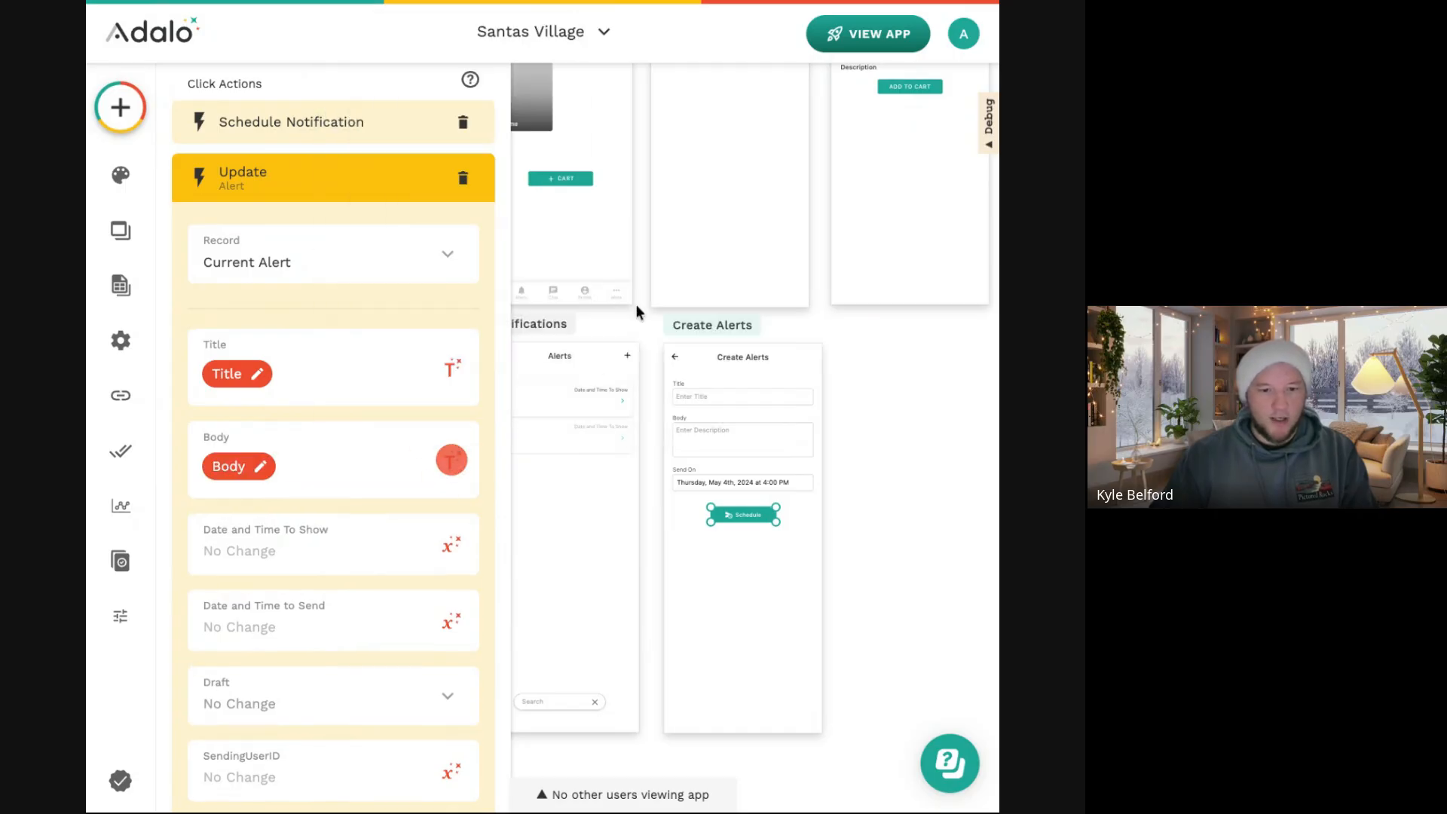
Set Date and Time To Show and Date and Time to Send to the Send On input, and Draft to False.
left_click(451, 545)
left_click(666, 343)
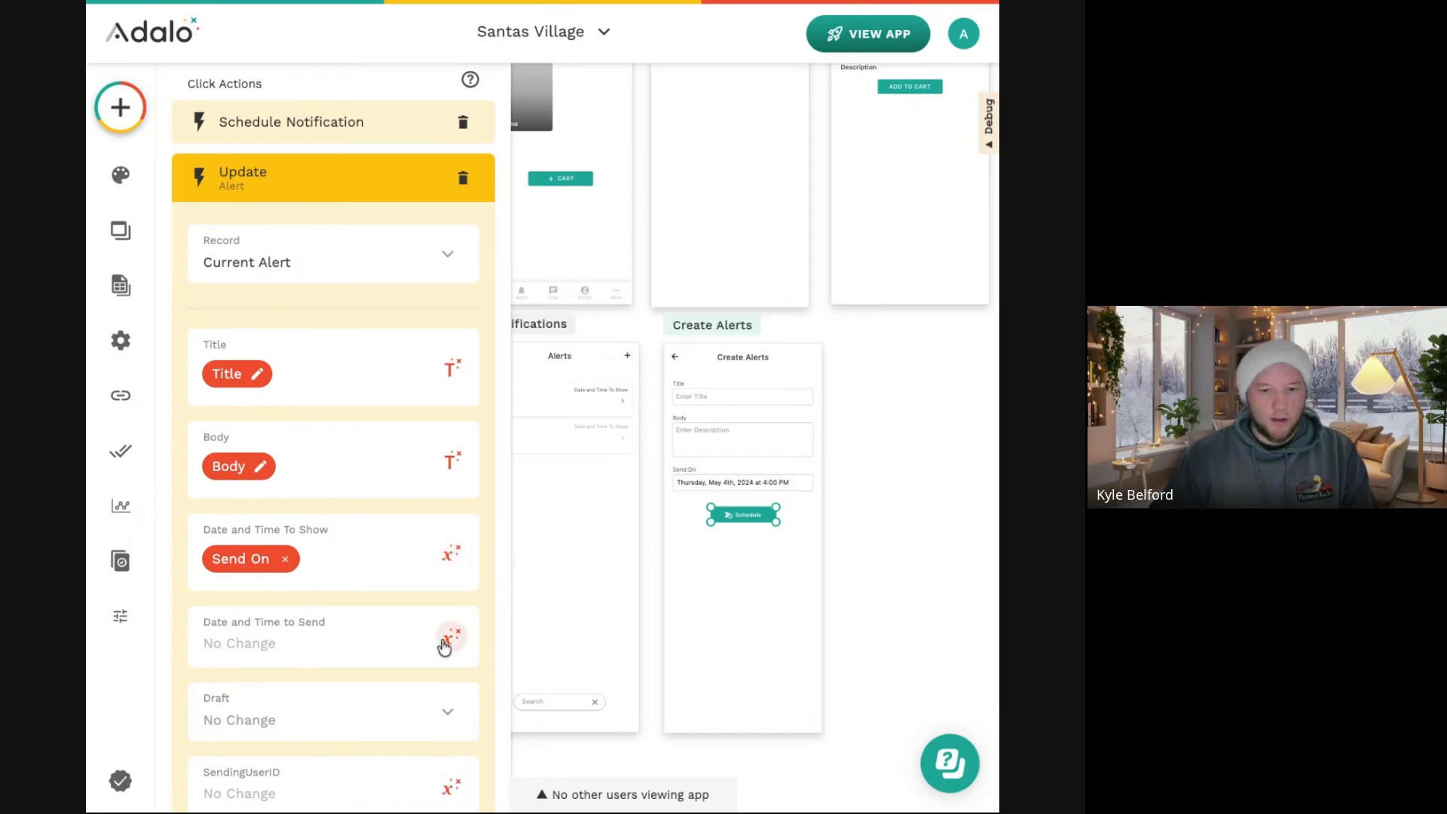
left_click(445, 646)
left_click(642, 349)
scroll(395, 522, "down", 3)
left_click(261, 541)
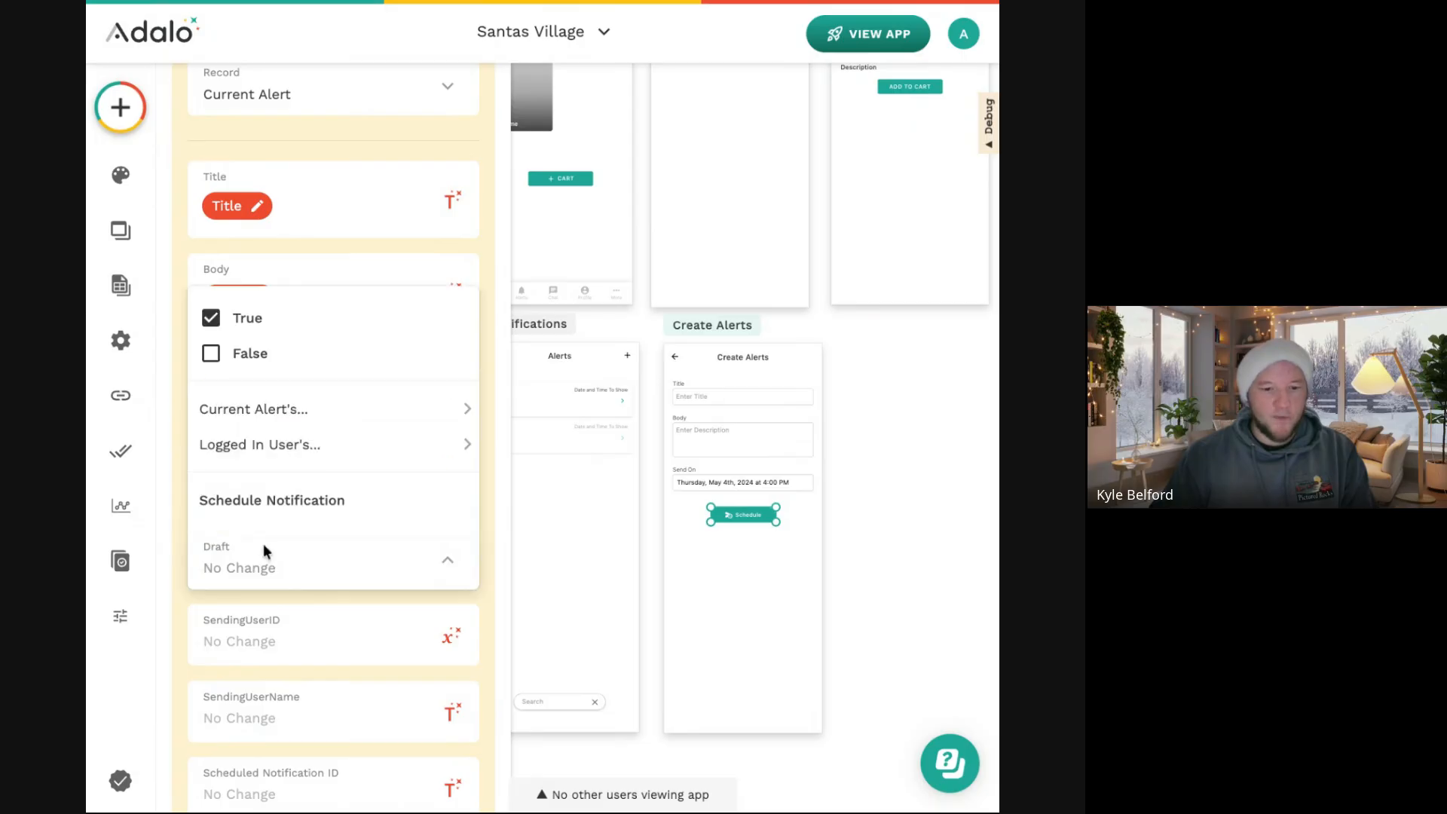
left_click(318, 359)
Set SendingUserID to the Logged In User's ID and SendingUserName to the Logged In User's Full Name.
left_click(450, 635)
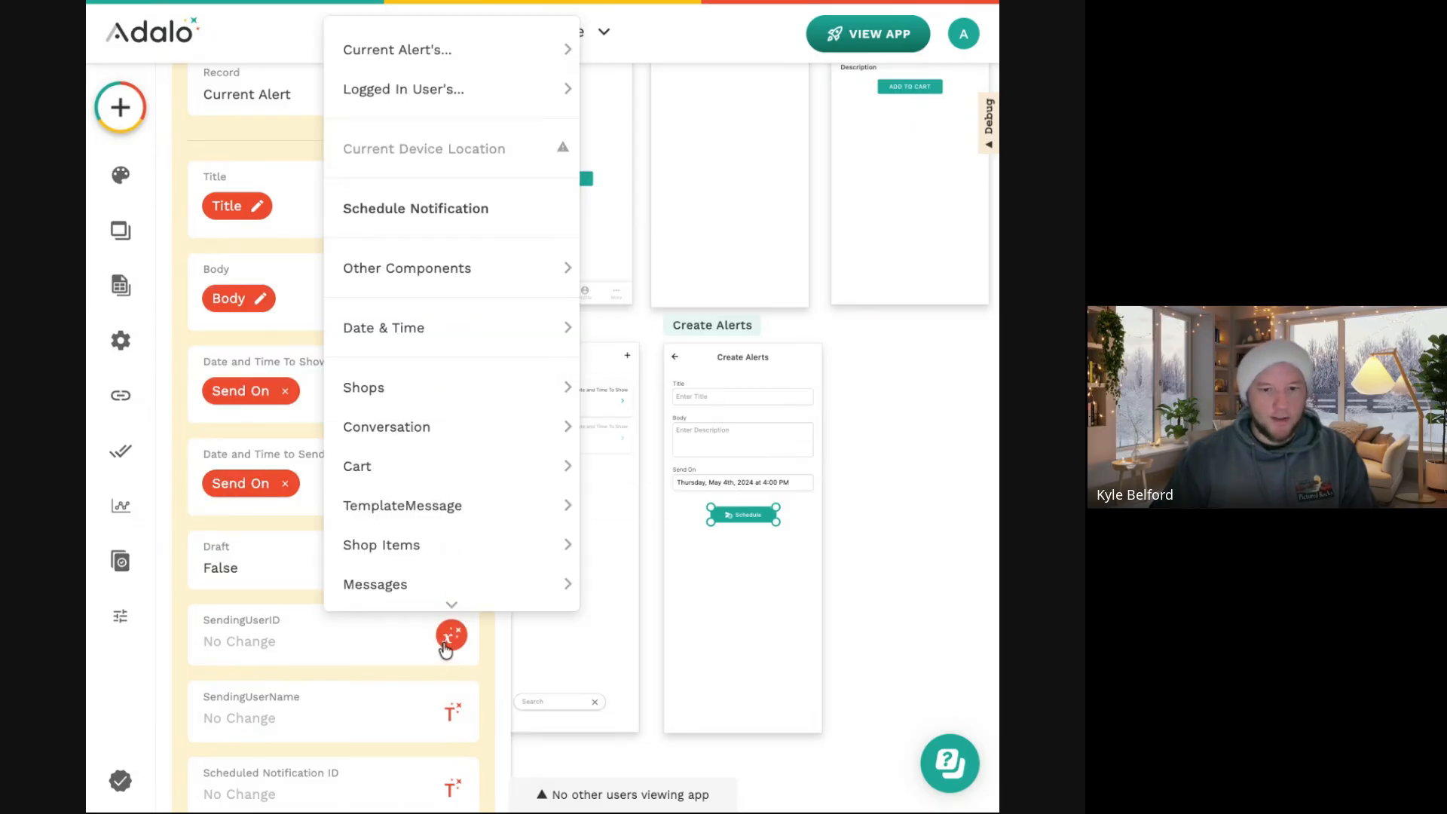
mouse_move(464, 94)
left_click(690, 211)
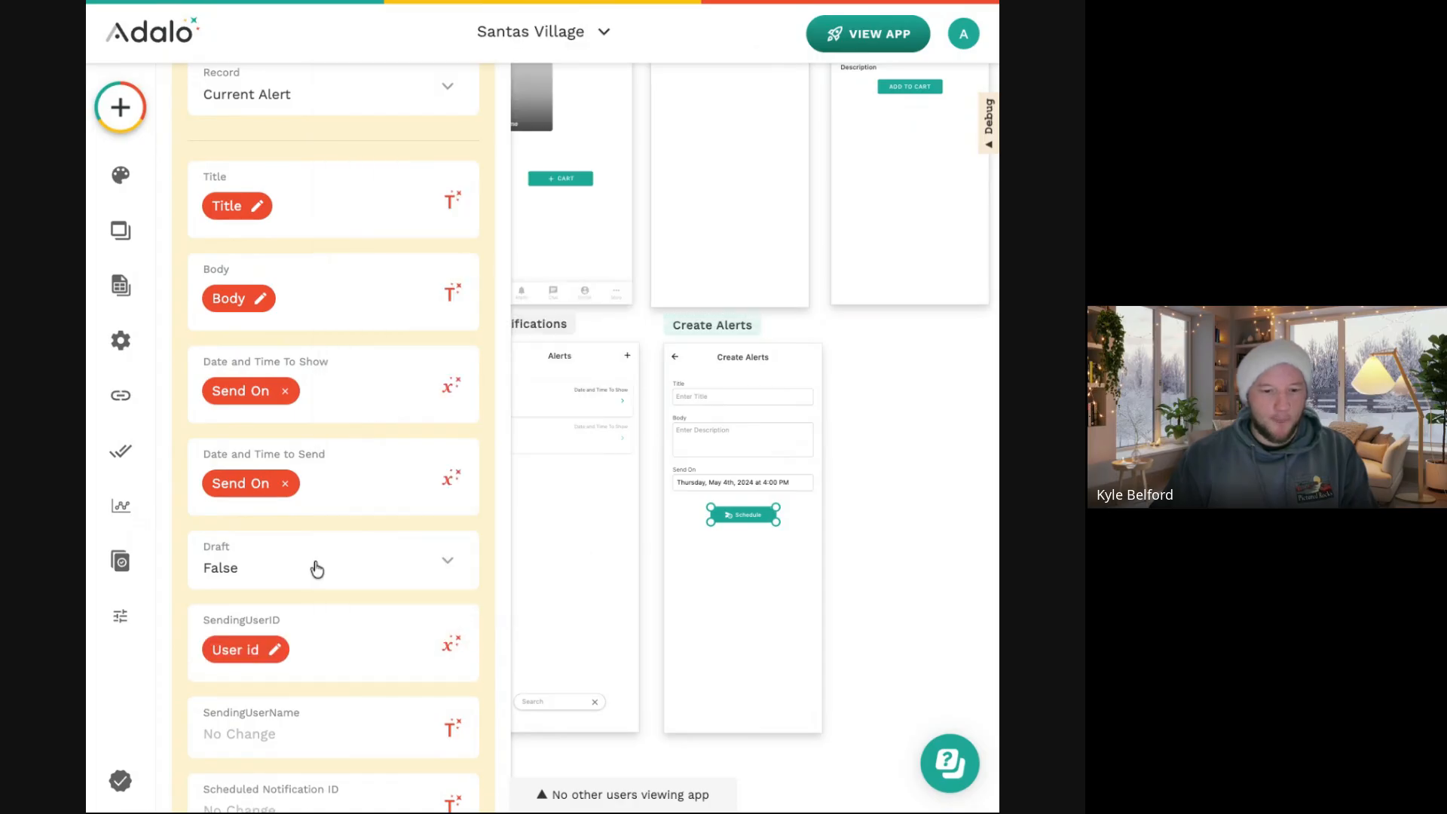
left_click(451, 725)
mouse_move(469, 98)
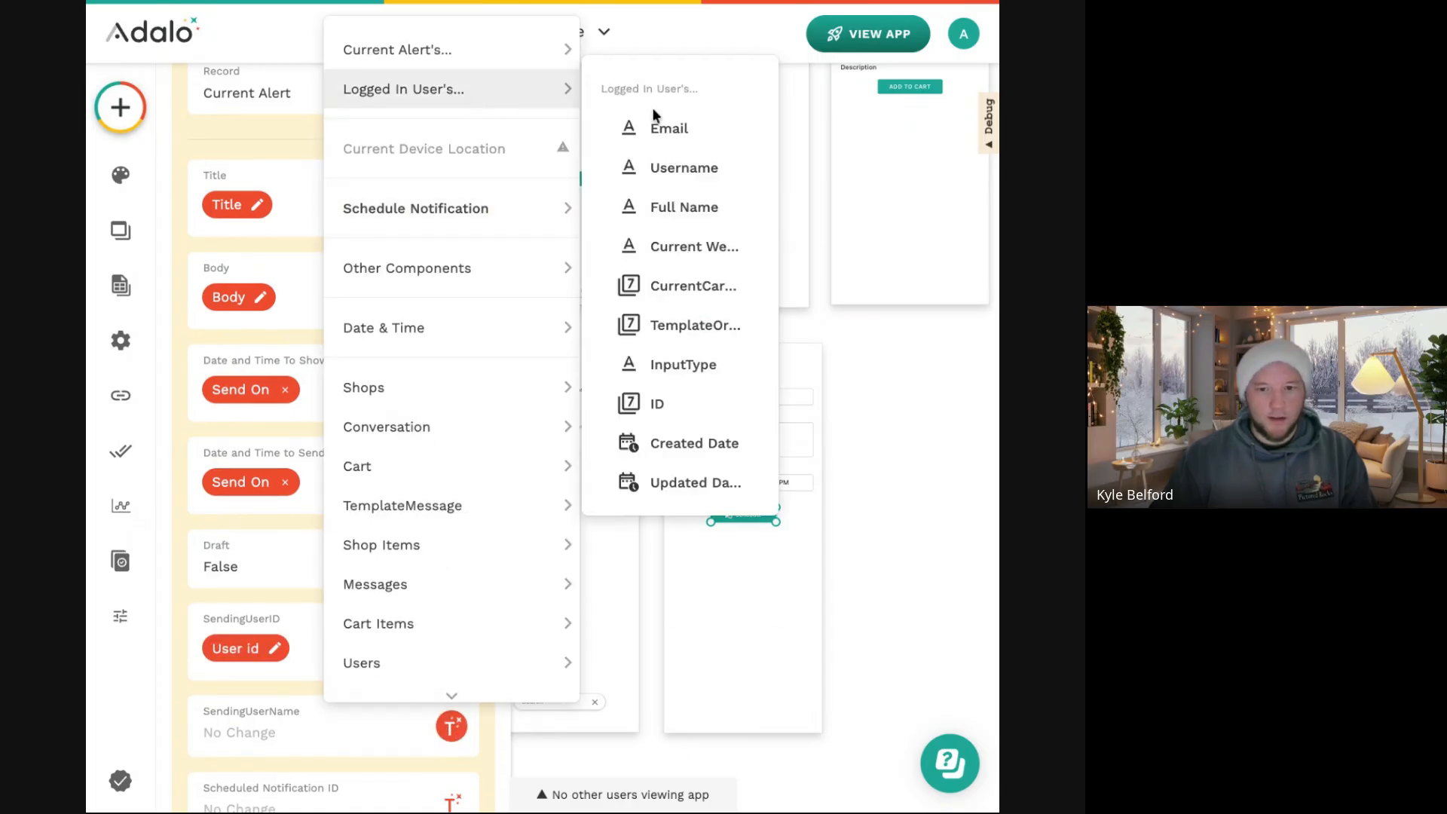
left_click(671, 209)
Set the Update action's Scheduled Notification ID to the Schedule Notification Job ID and collapse the action.
scroll(383, 423, "down", 1)
scroll(383, 430, "down", 3)
left_click(451, 456)
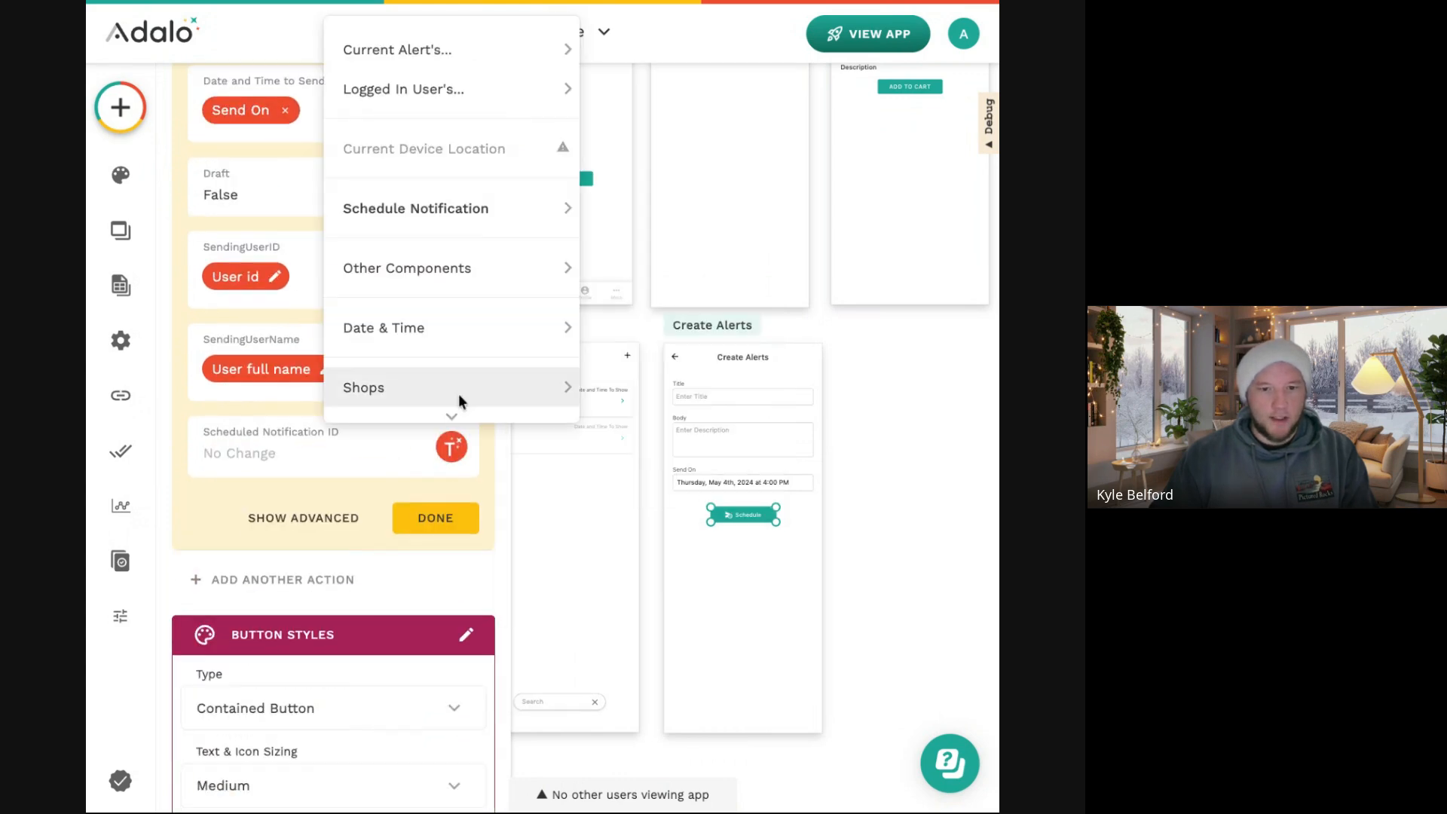
left_click(616, 208)
scroll(398, 362, "up", 6)
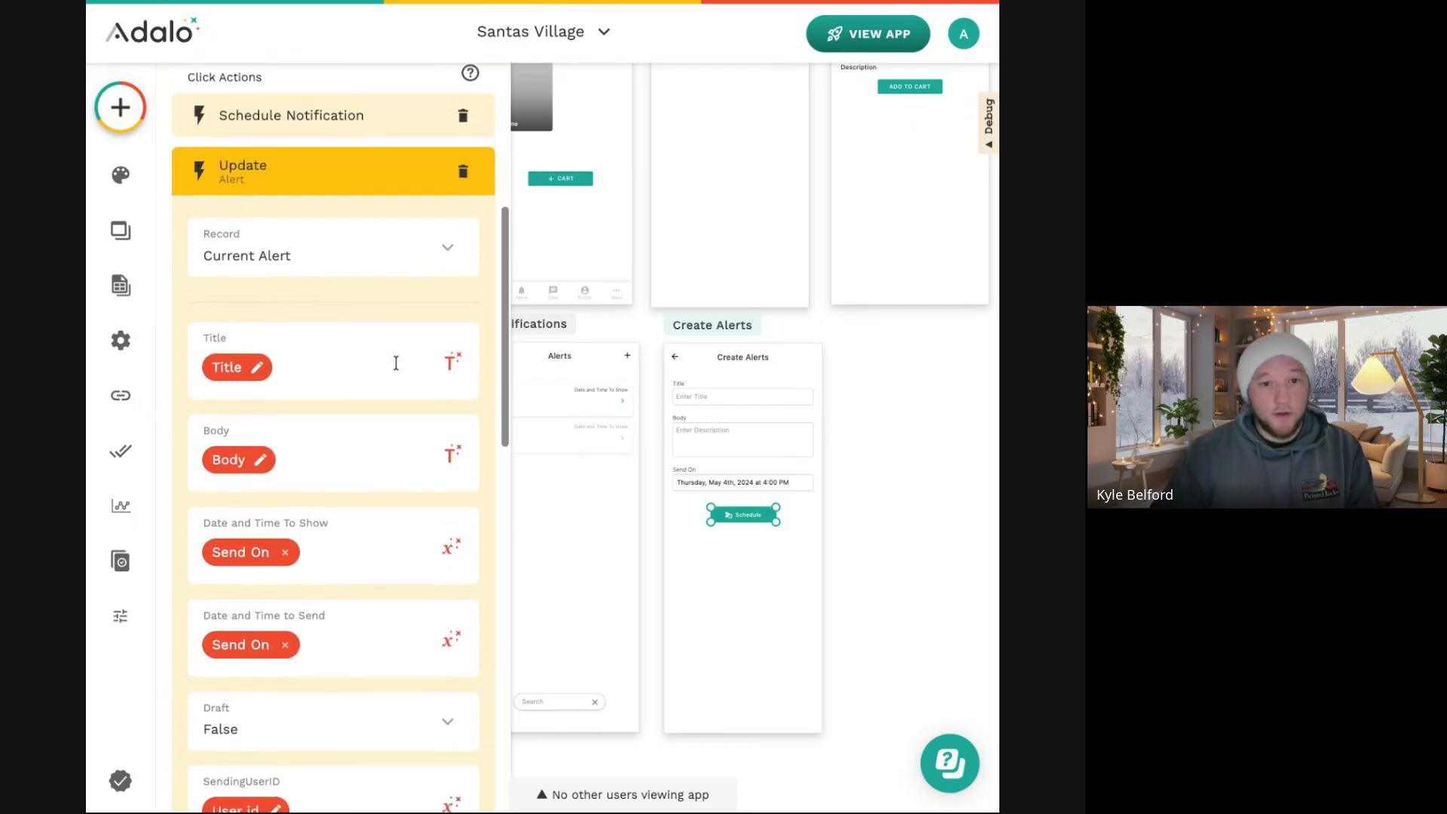
left_click(344, 194)
scroll(324, 181, "up", 4)
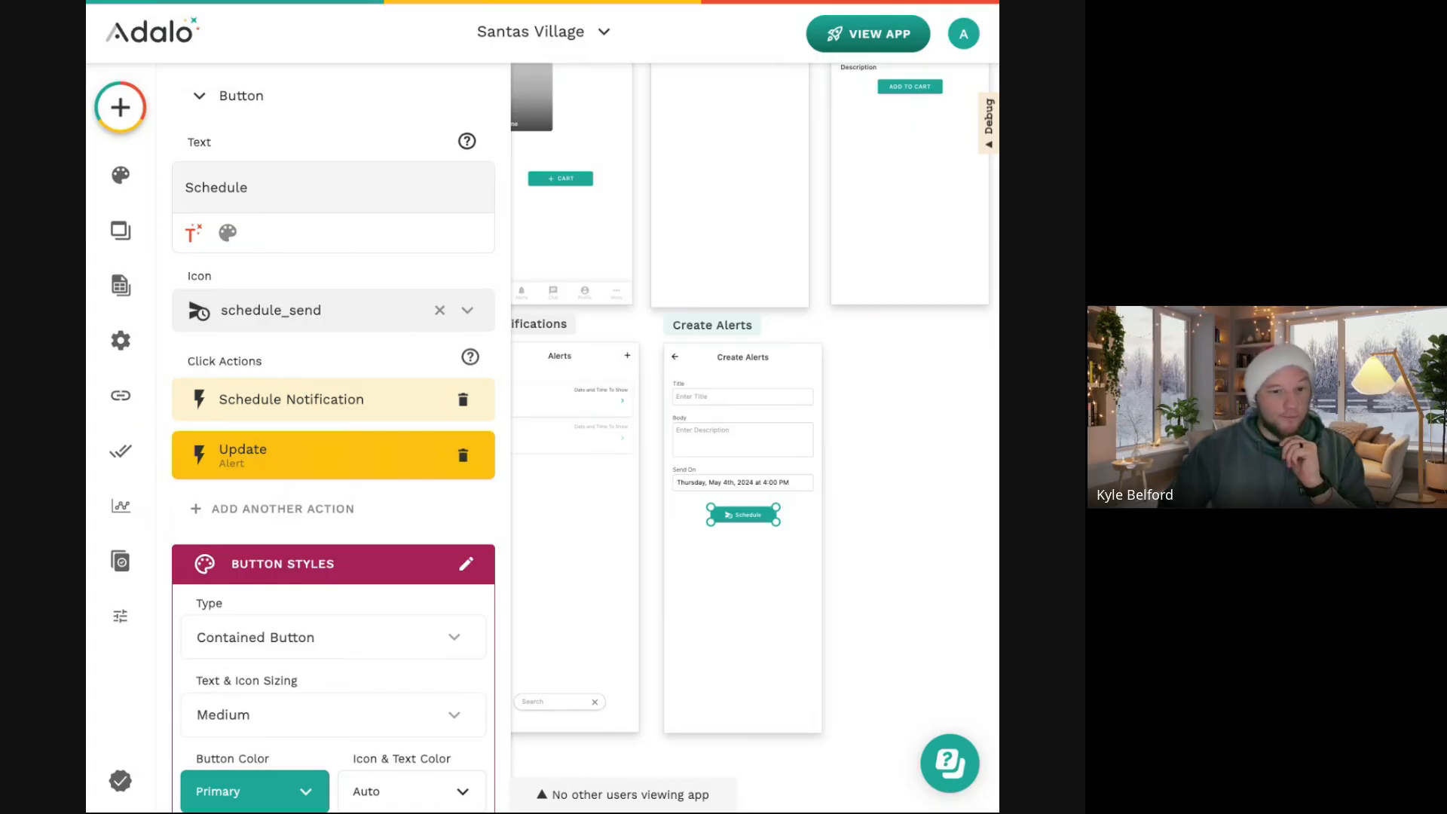
Review the add icon's click actions, the Create Alerts screen's available data and the Schedule button's click actions.
left_click(628, 357)
left_click(628, 357)
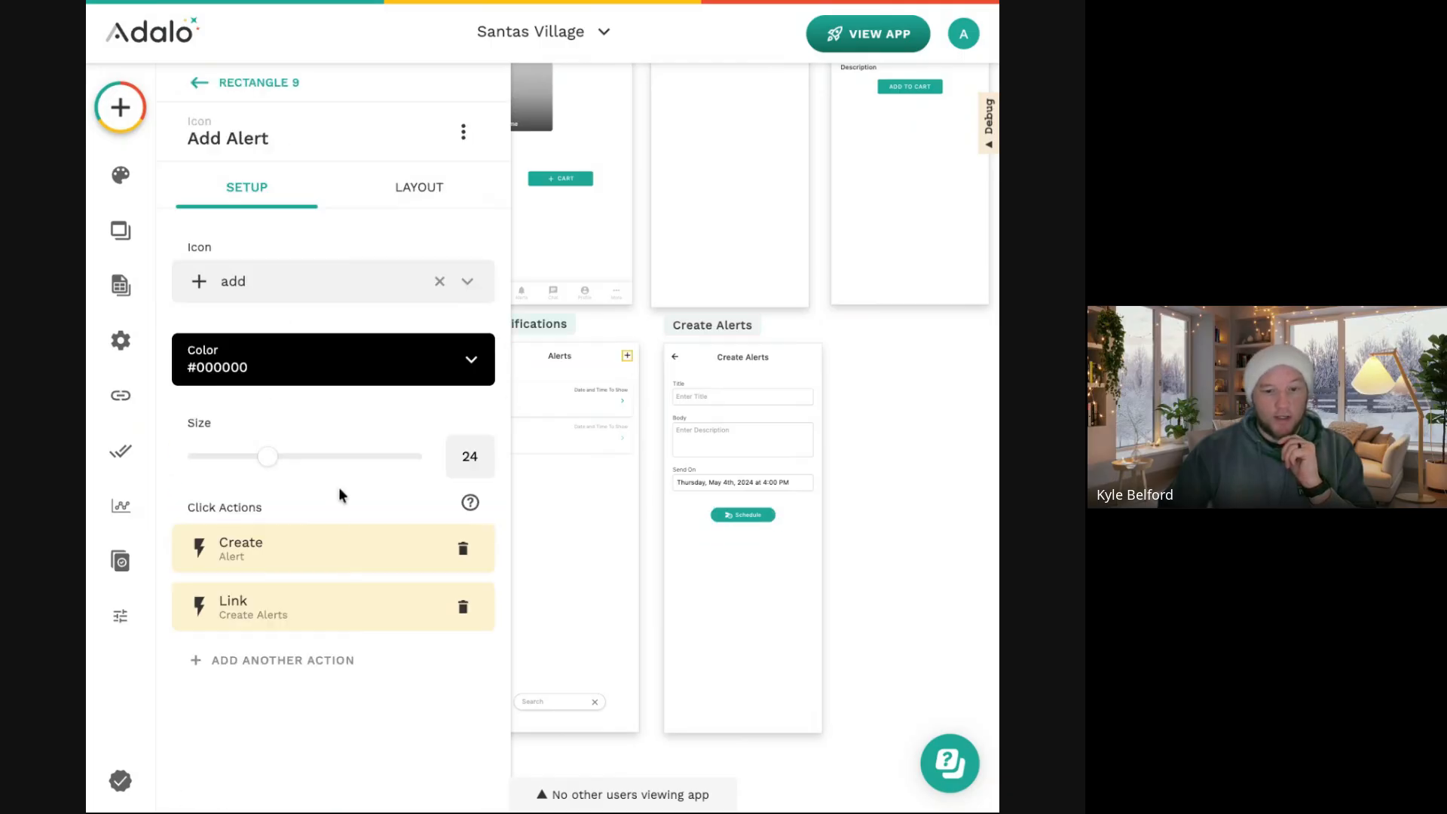
left_click(714, 327)
left_click(291, 682)
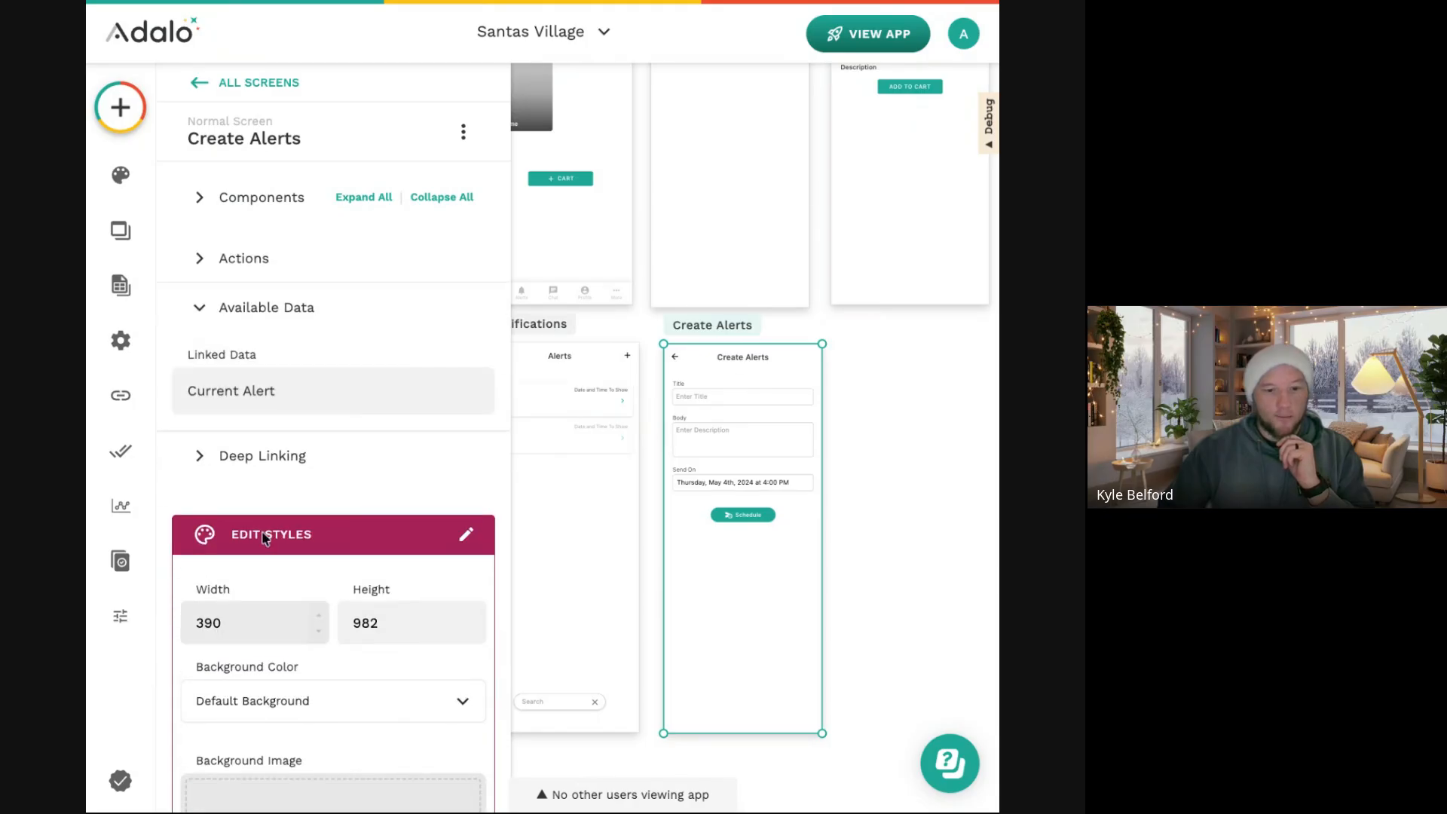
left_click(753, 519)
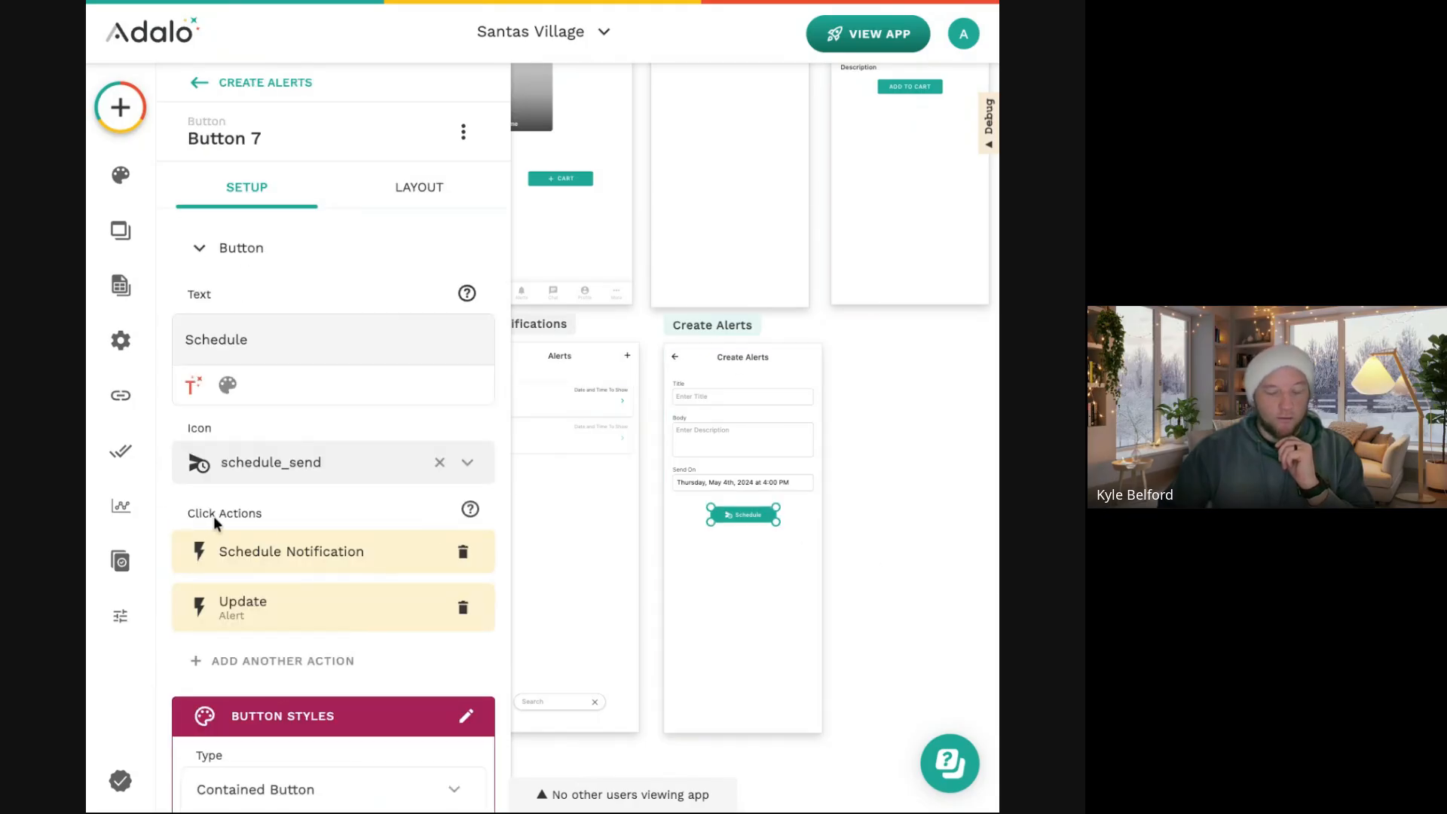
Review the settings of the Schedule button's Schedule Notification and Update Alert actions, including the Scheduled Notification ID.
left_click(291, 556)
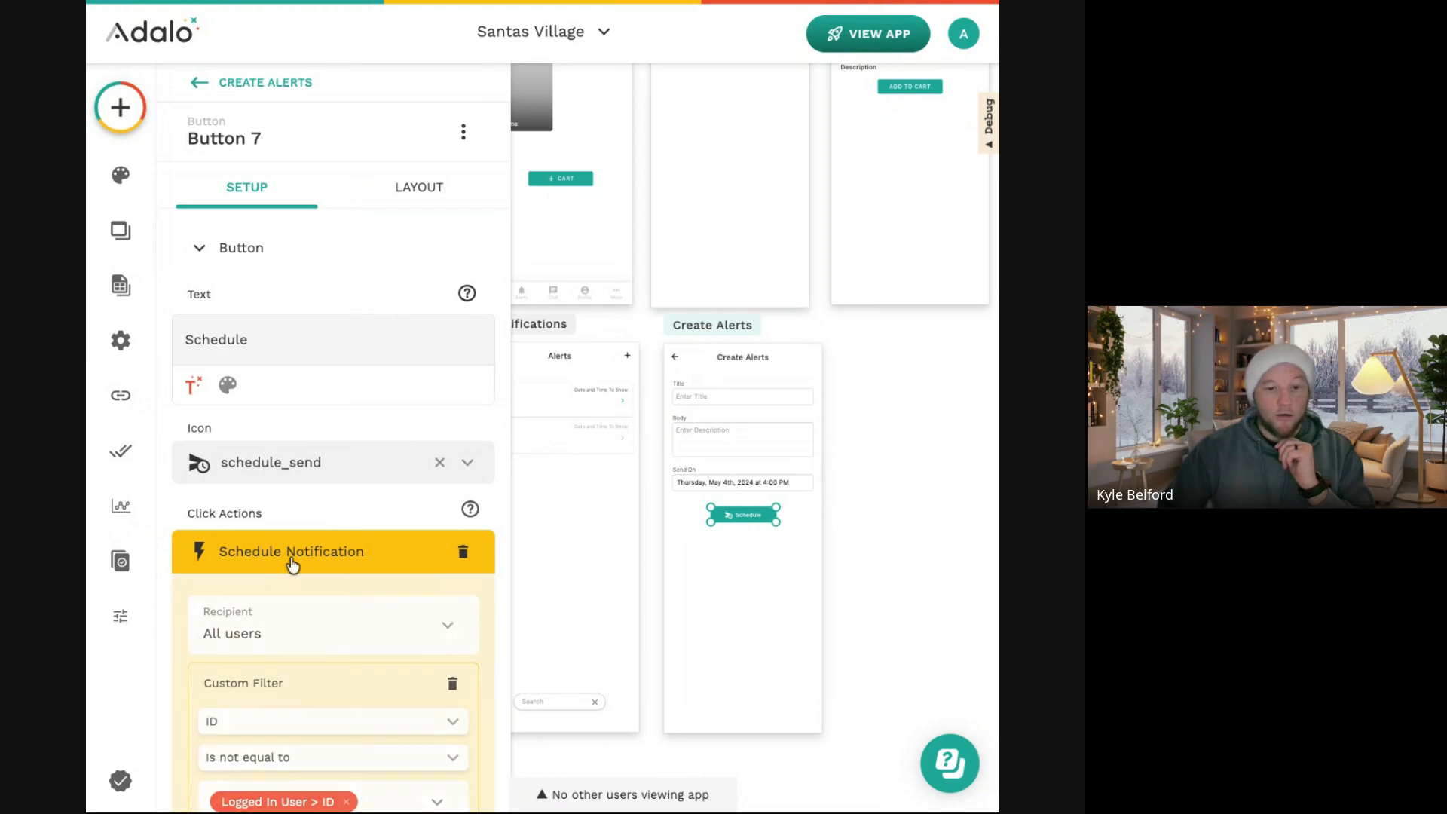
scroll(293, 565, "down", 2)
scroll(292, 565, "down", 10)
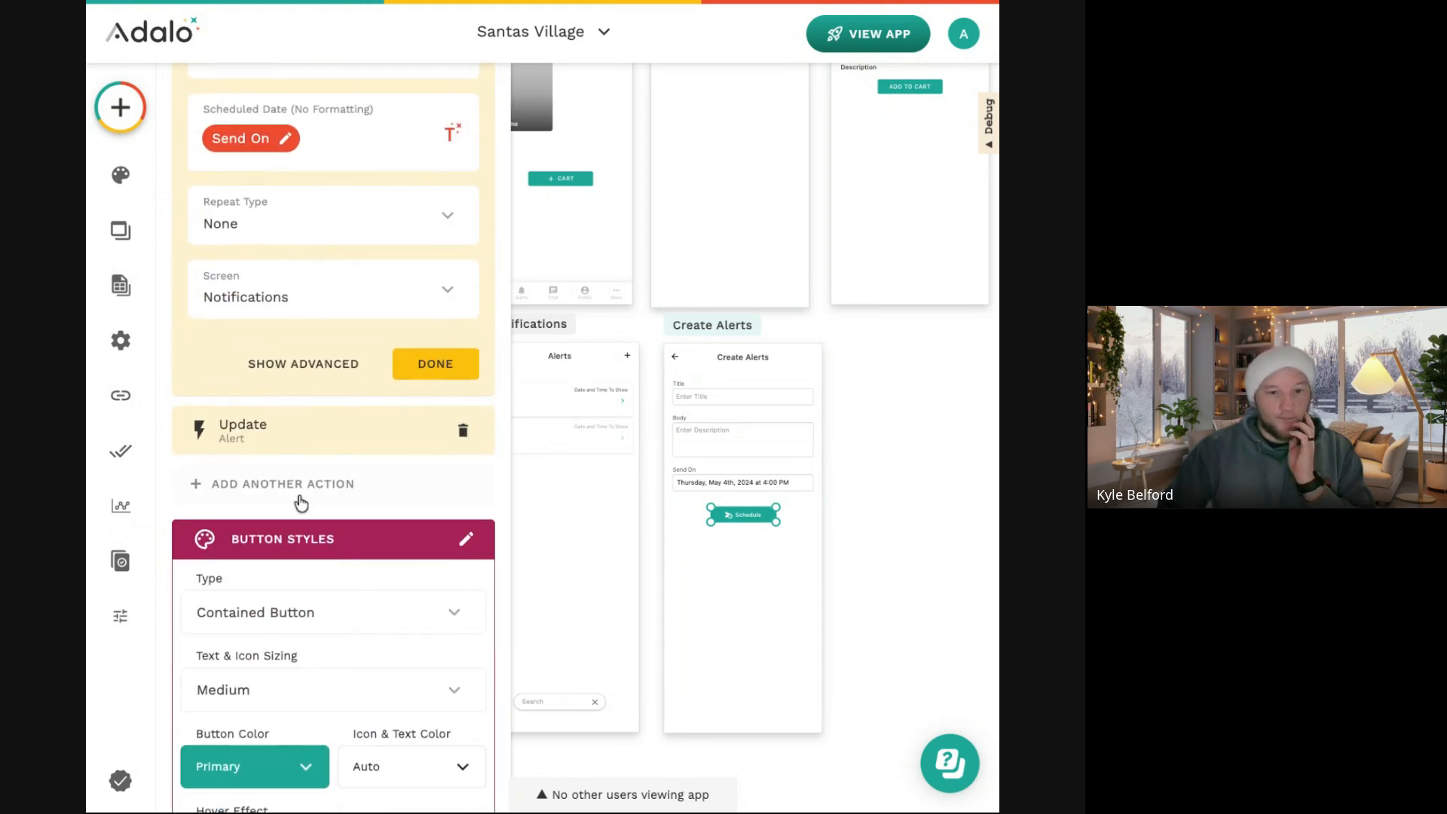
left_click(279, 446)
scroll(279, 442, "up", 7)
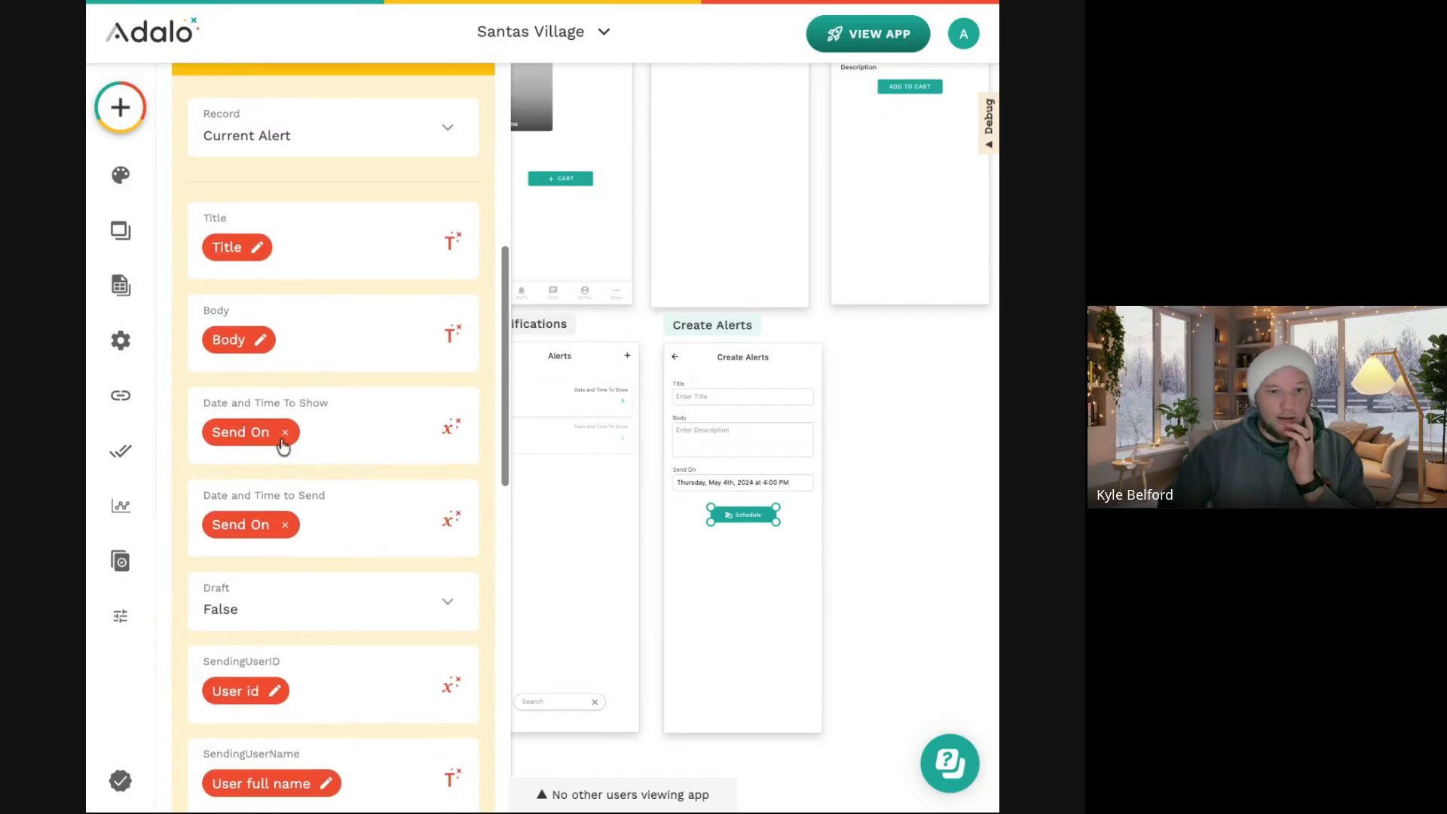
scroll(282, 445, "down", 2)
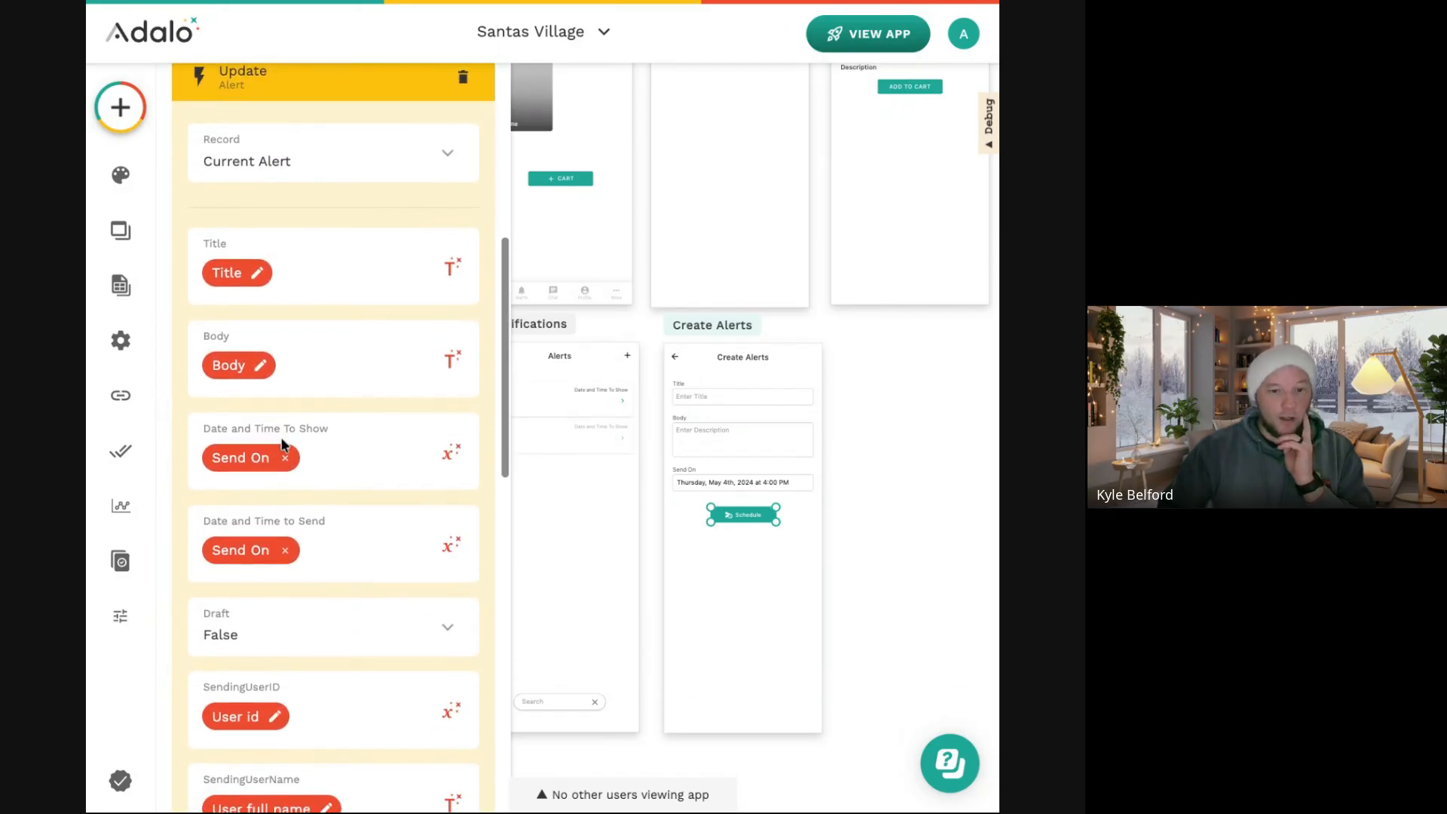
scroll(296, 489, "down", 5)
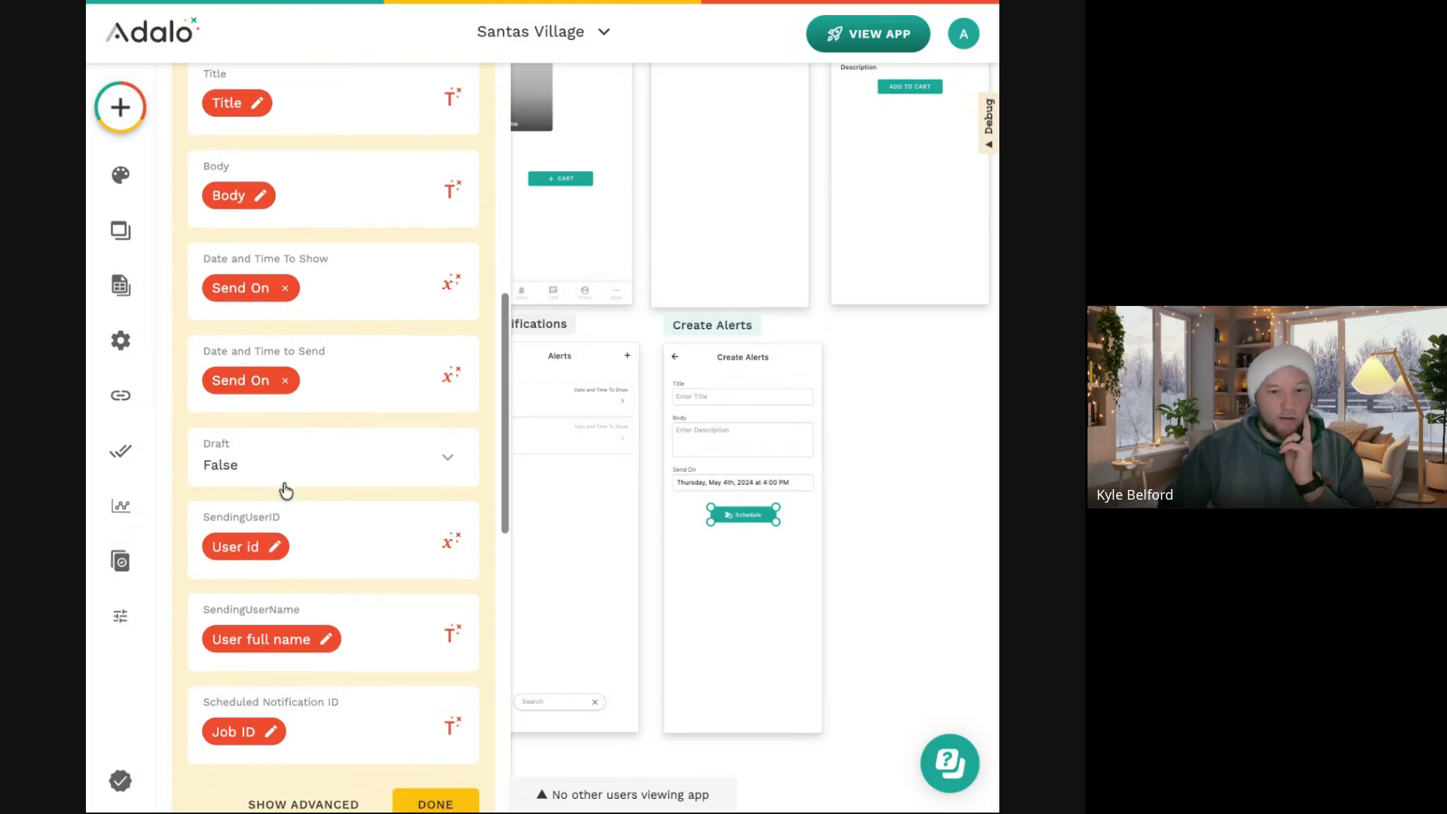
scroll(283, 486, "down", 1)
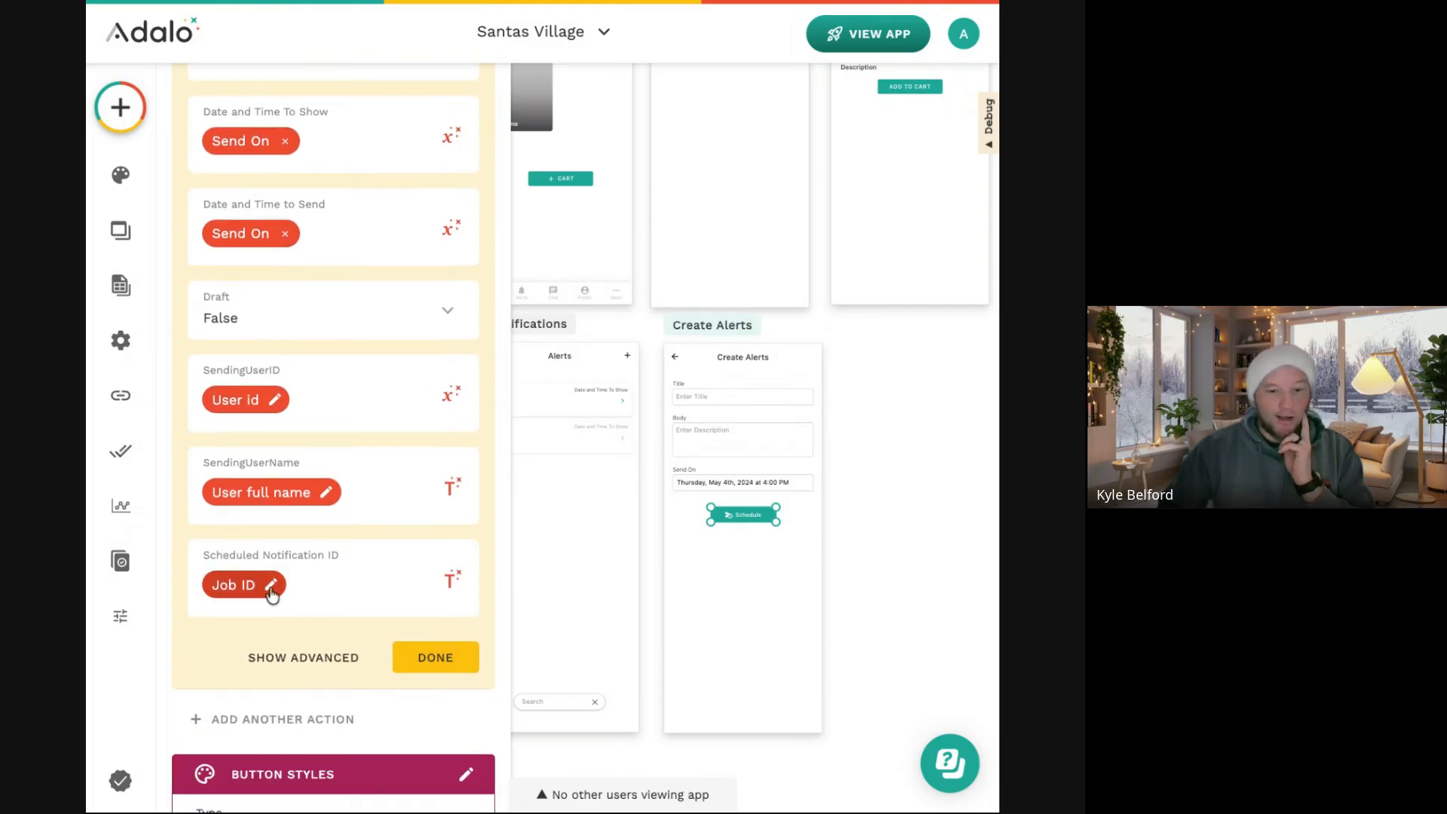
scroll(271, 591, "up", 5)
scroll(272, 592, "down", 6)
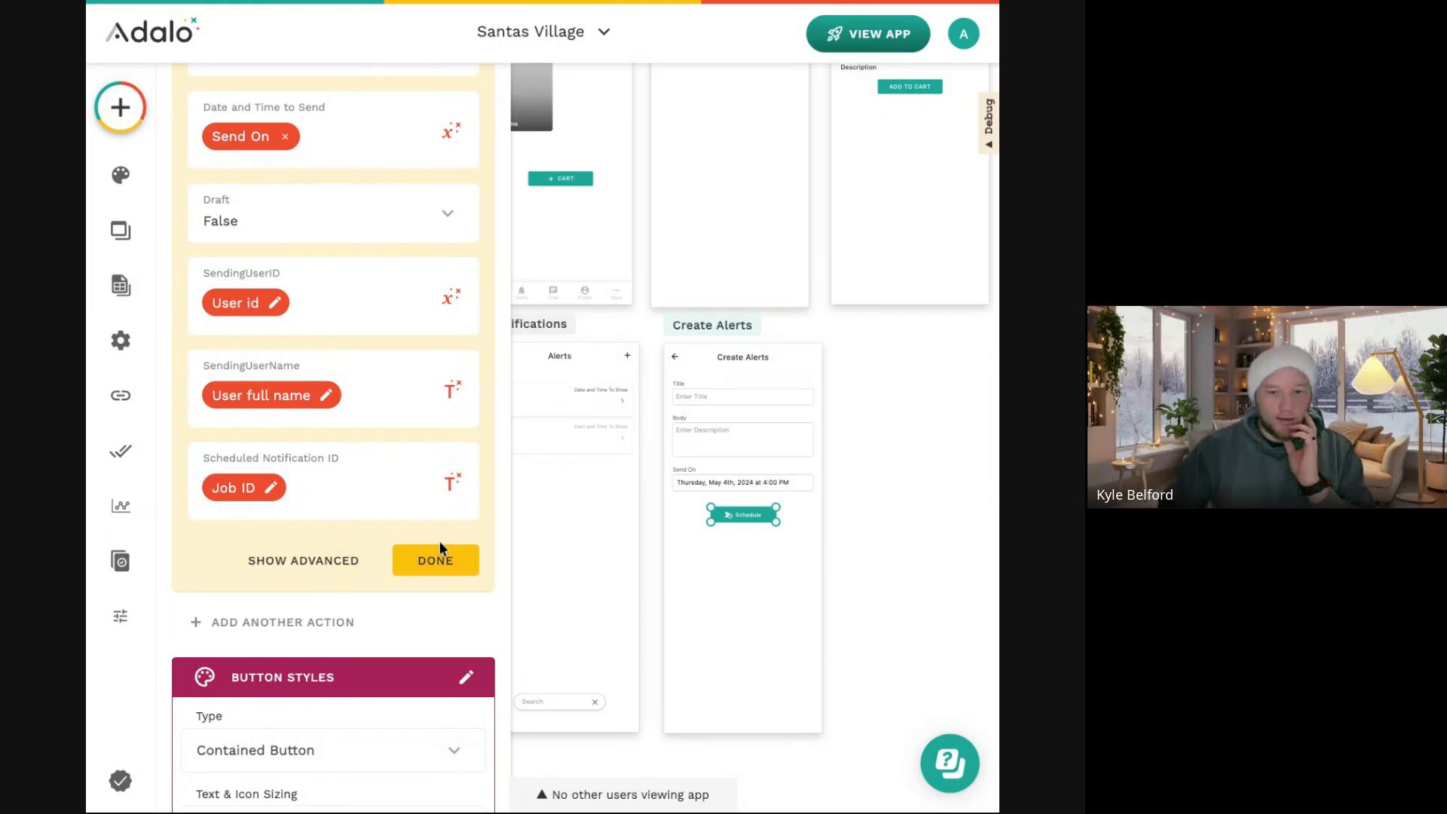
left_click(436, 561)
scroll(307, 475, "up", 6)
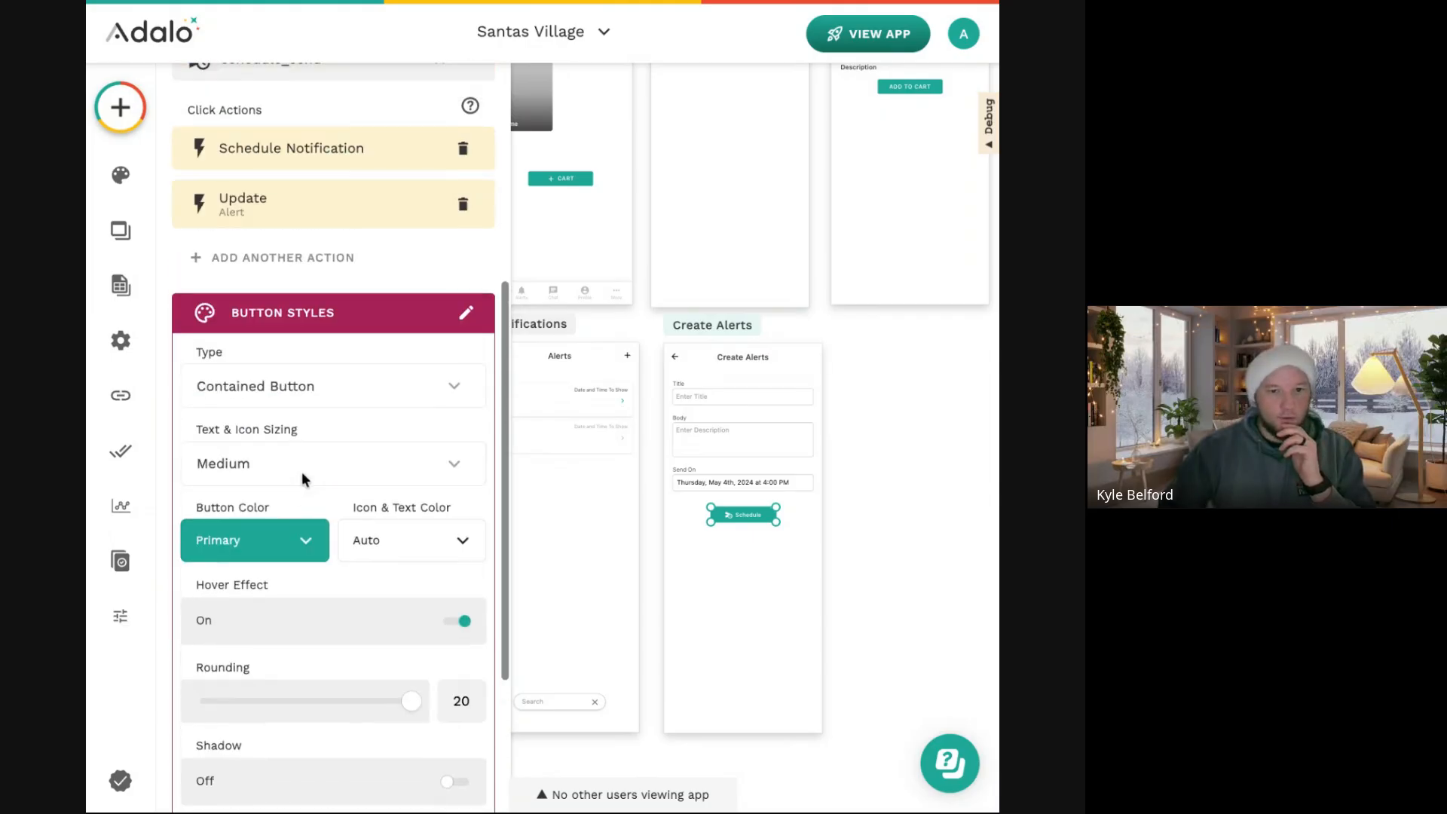
scroll(303, 480, "up", 1)
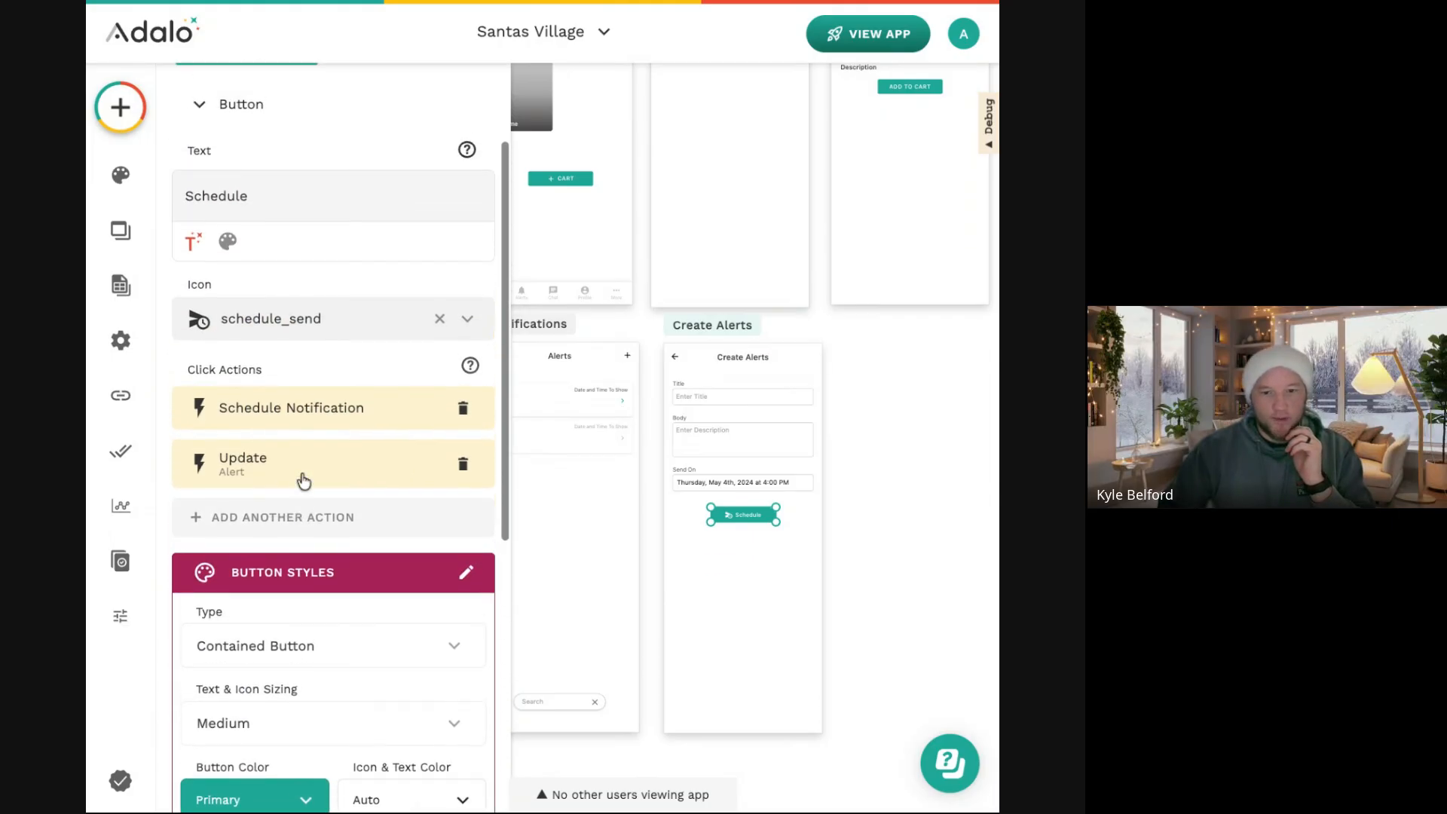
Narrow the Alerts title on the Notifications screen to a width of about 119 and center it horizontally in the header.
left_click(577, 585)
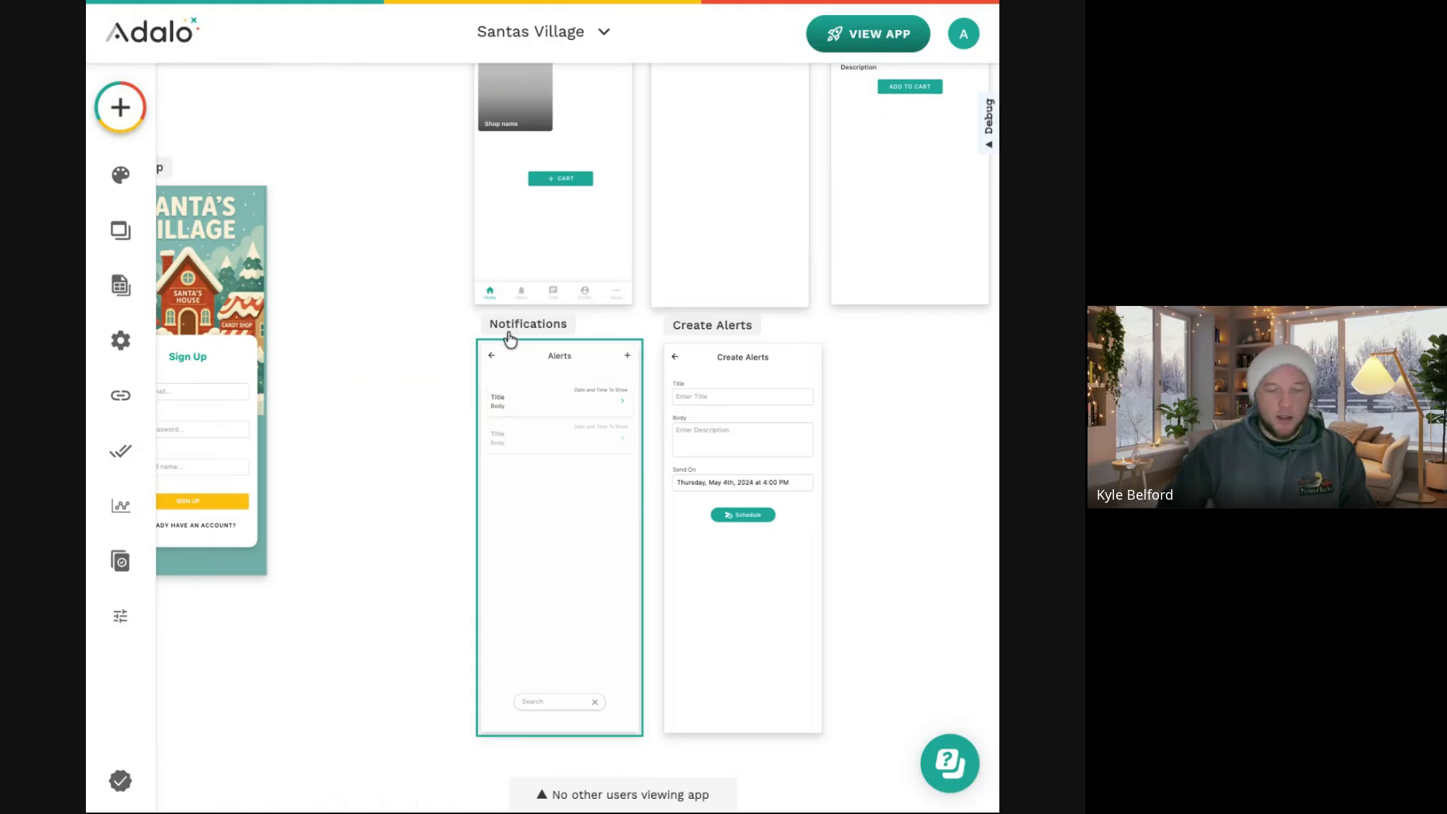
scroll(510, 339, "up", 5)
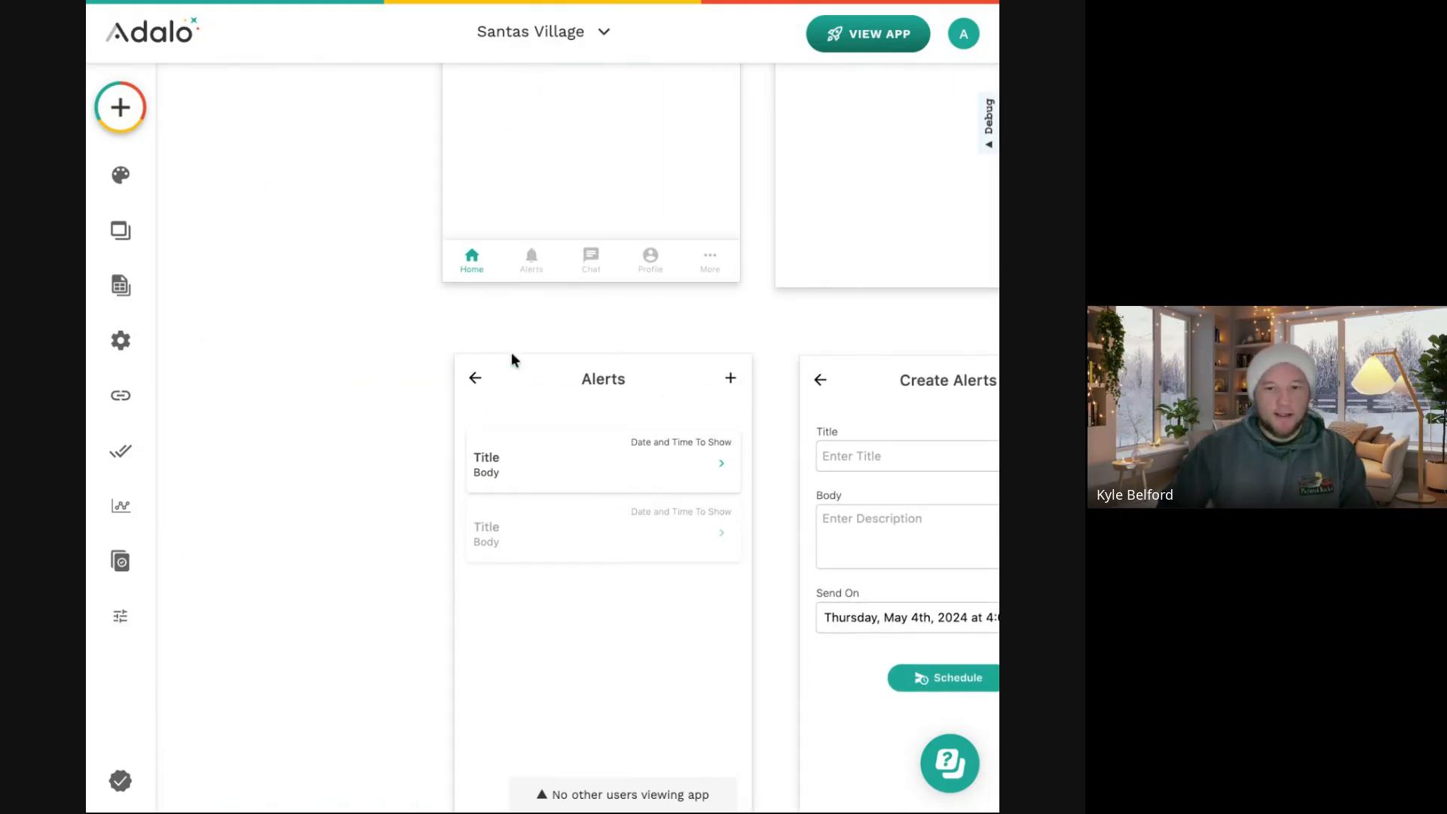
left_click(662, 379)
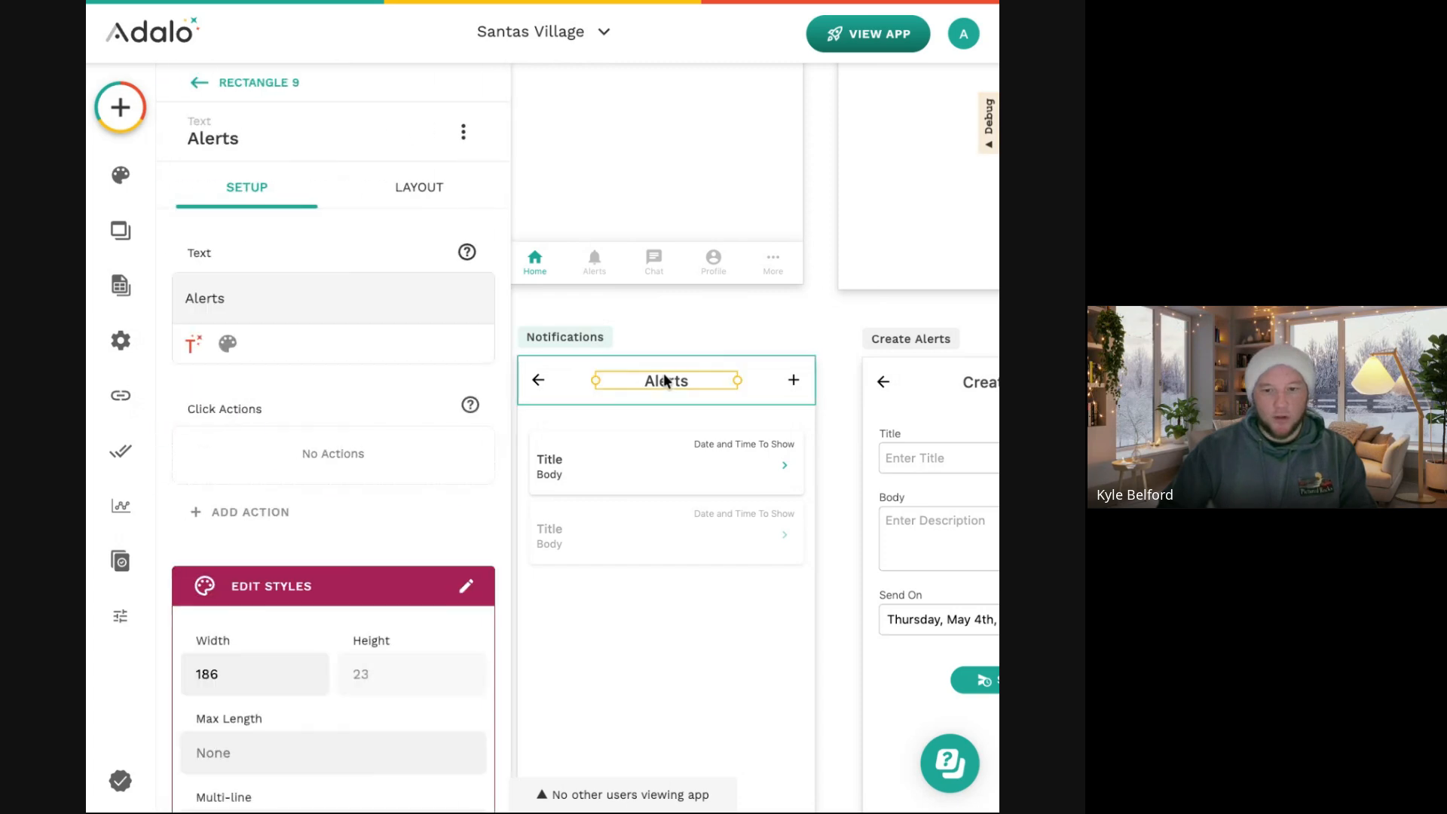
left_click_drag(744, 386, 691, 381)
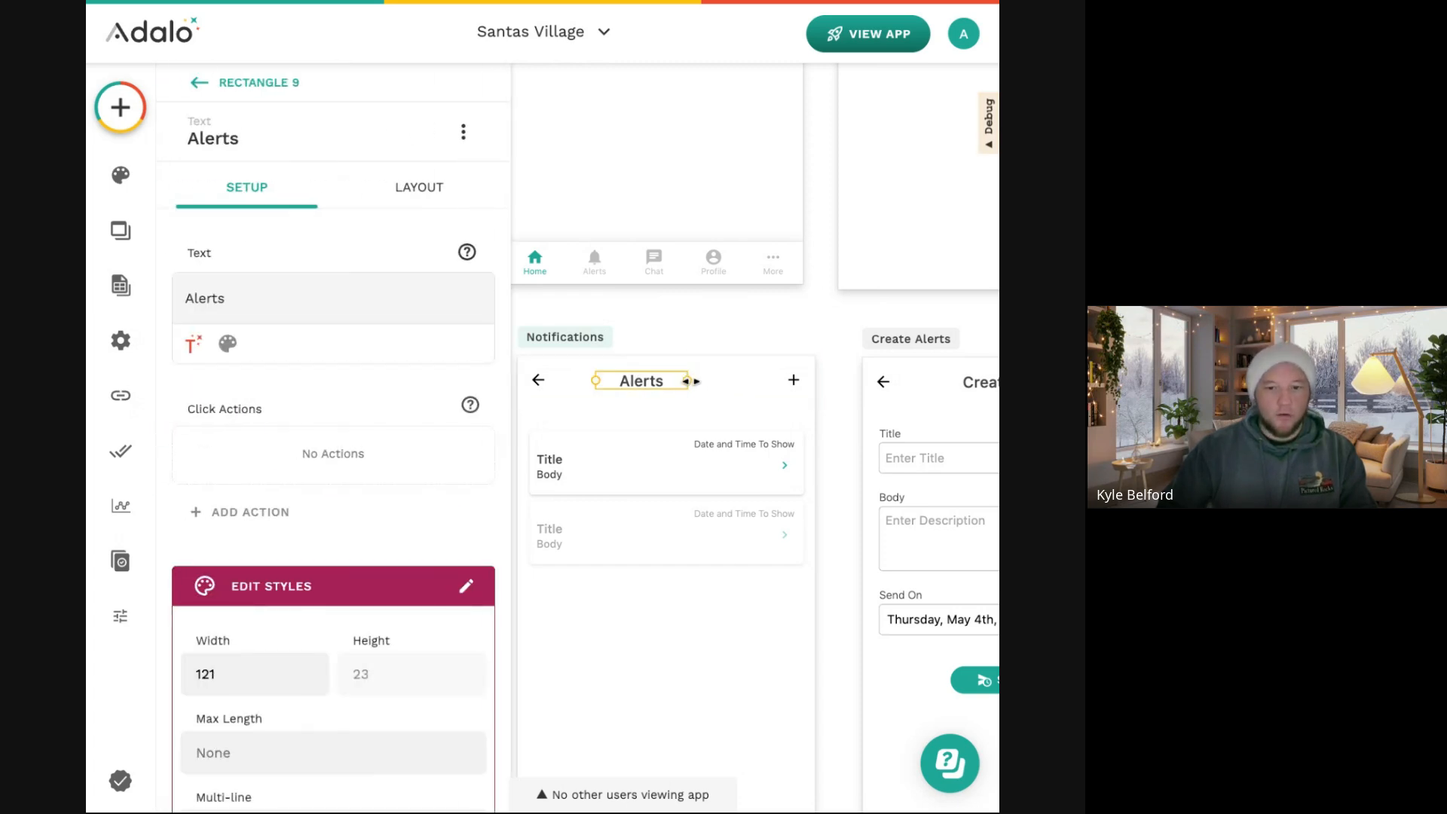
left_click(463, 132)
mouse_move(564, 269)
left_click(641, 265)
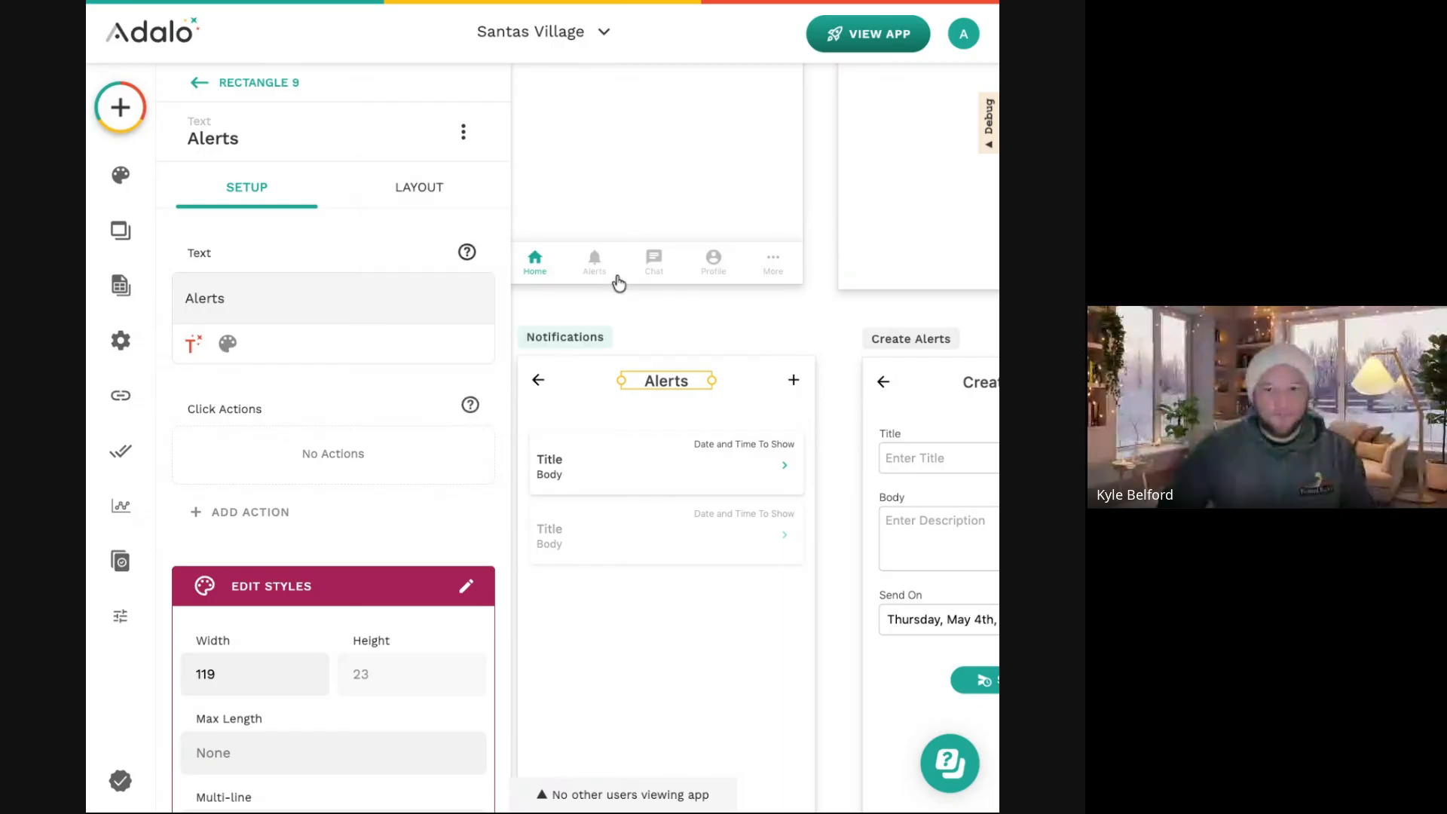
Add an Icon component to the Notifications screen header between the Alerts title and the add icon.
left_click(122, 111)
left_click(218, 175)
type("ic")
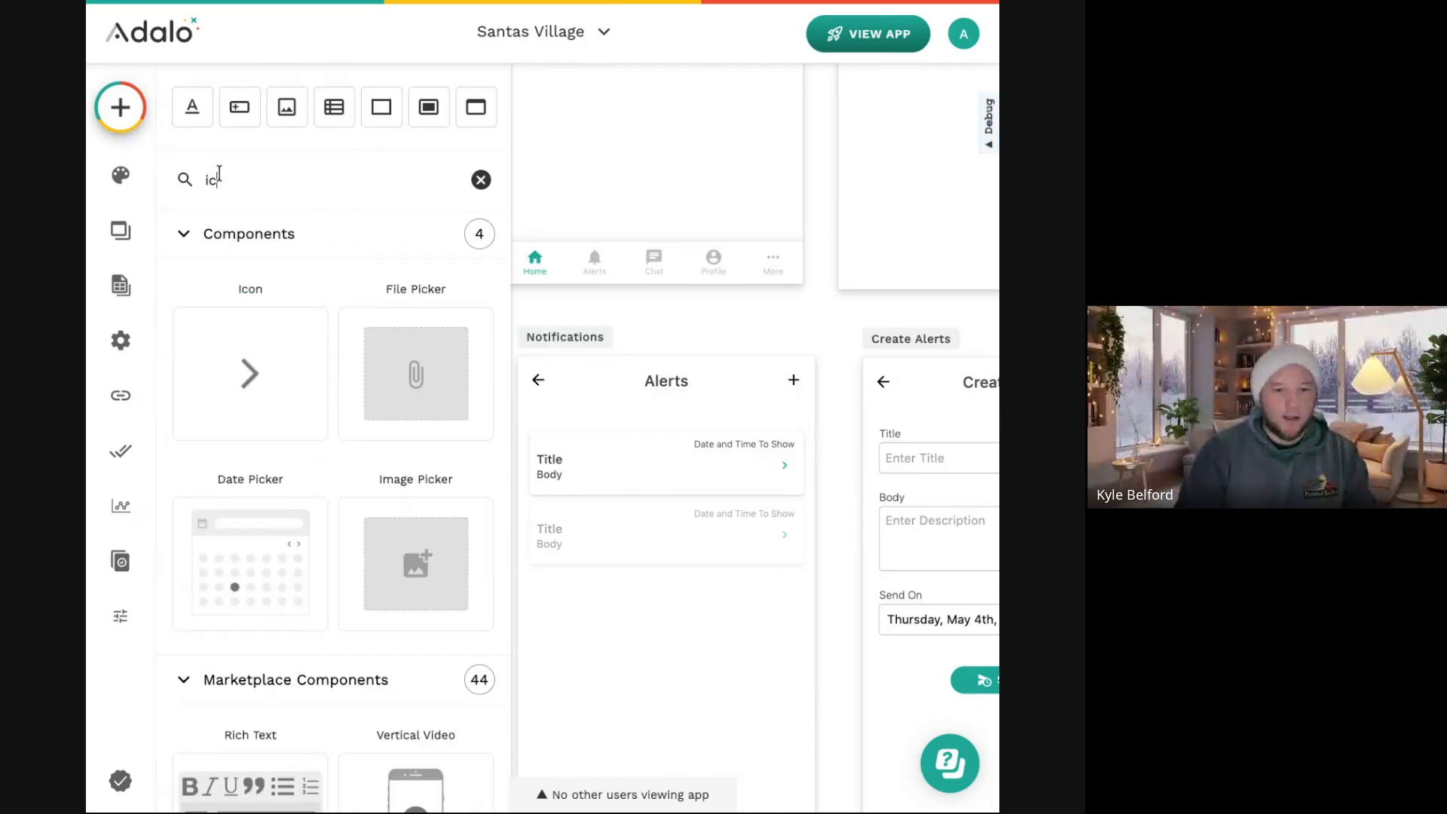
left_click_drag(248, 373, 747, 379)
Change the new header icon to schedule_send and set its color to black, #000000.
left_click(313, 295)
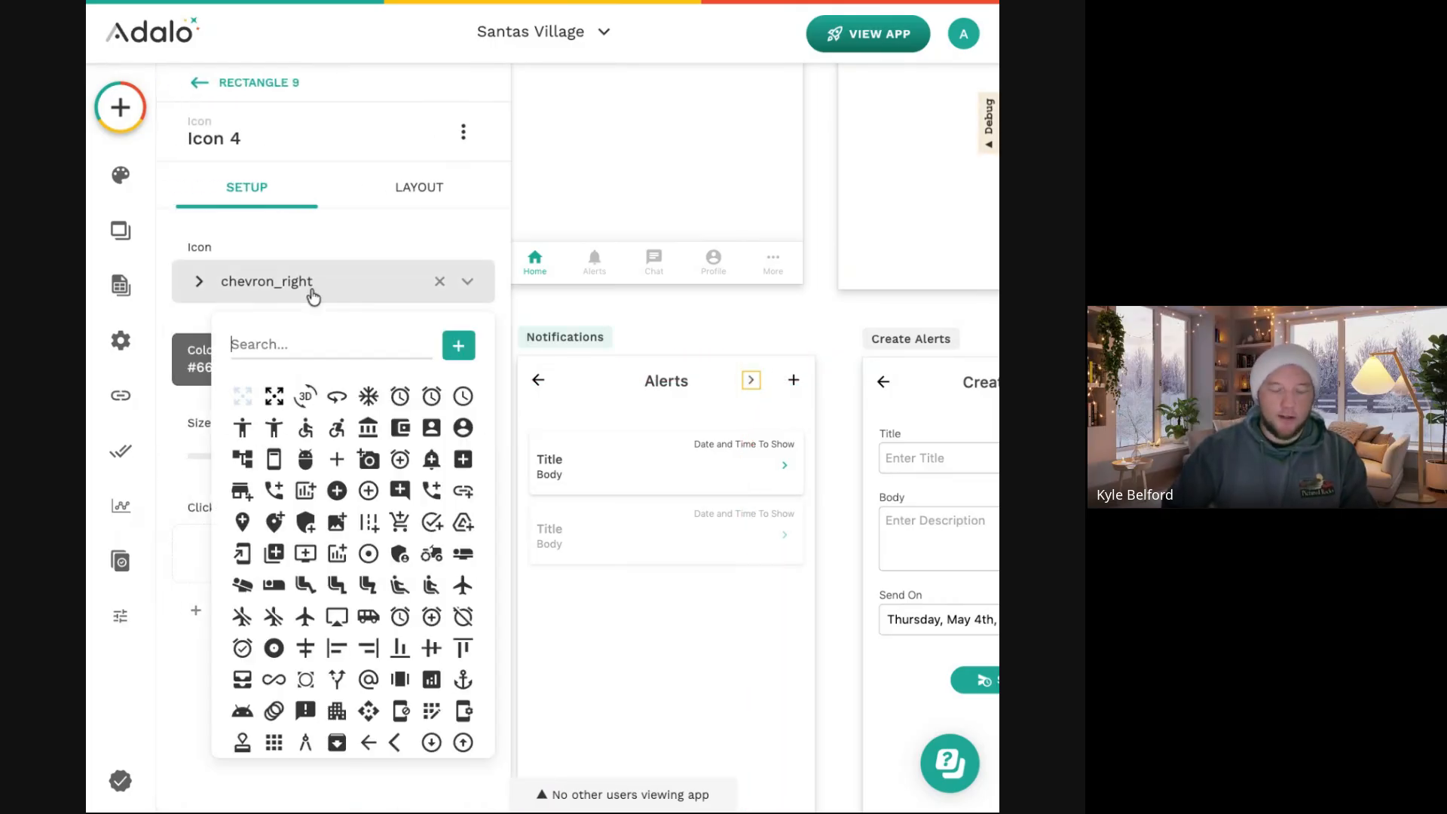
type("sch")
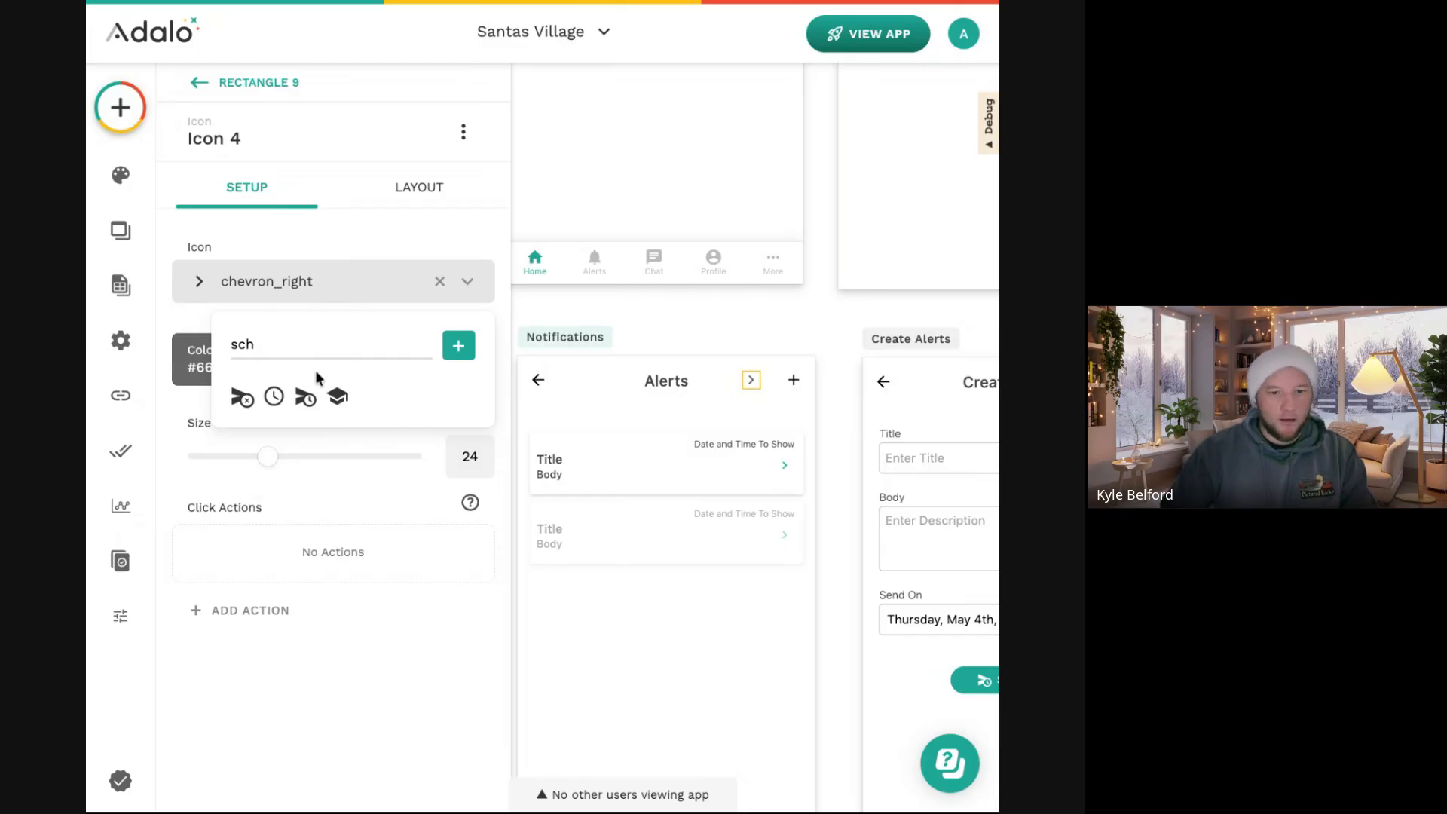
left_click(307, 404)
left_click(460, 360)
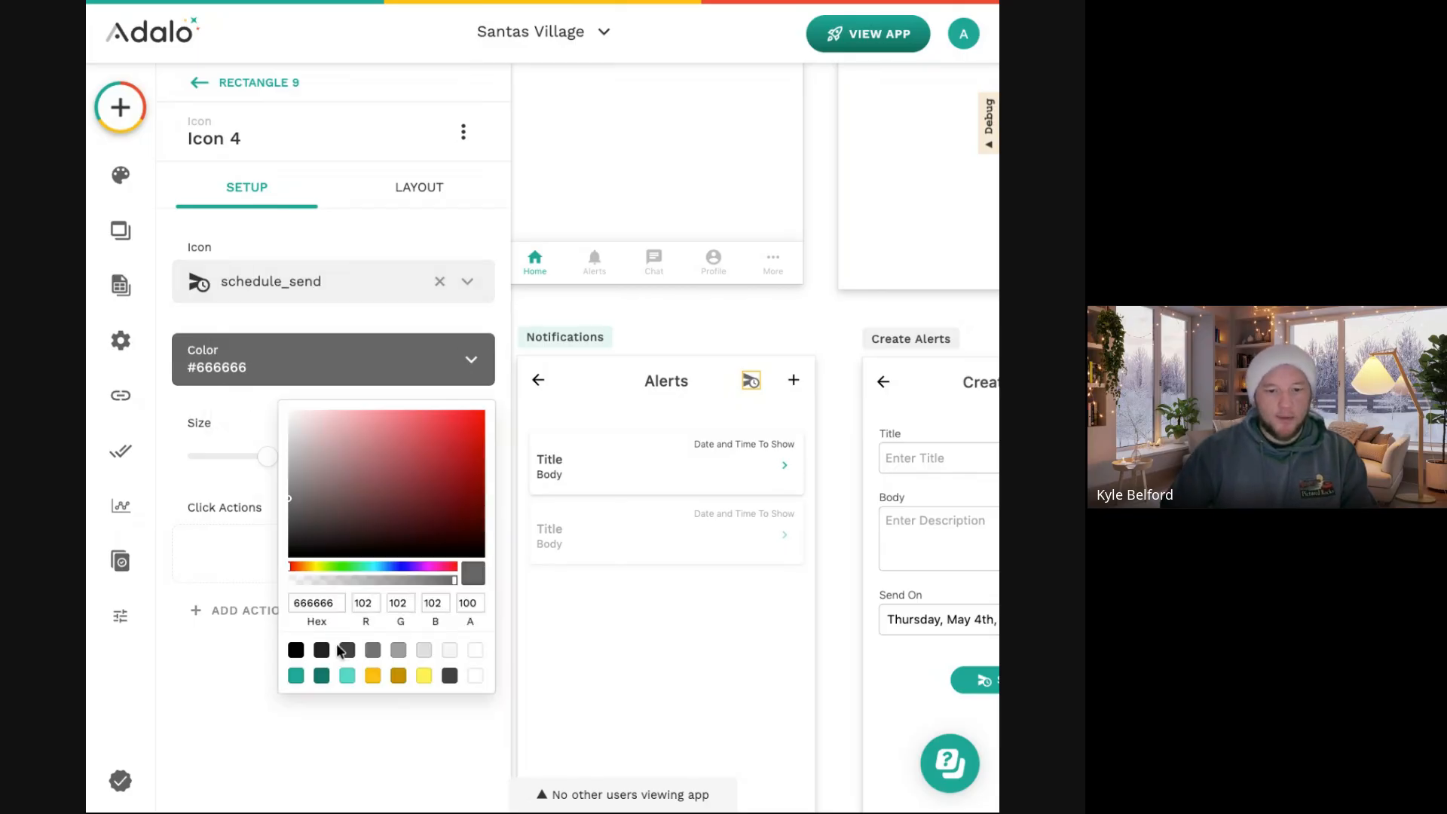
left_click(296, 651)
left_click(758, 337)
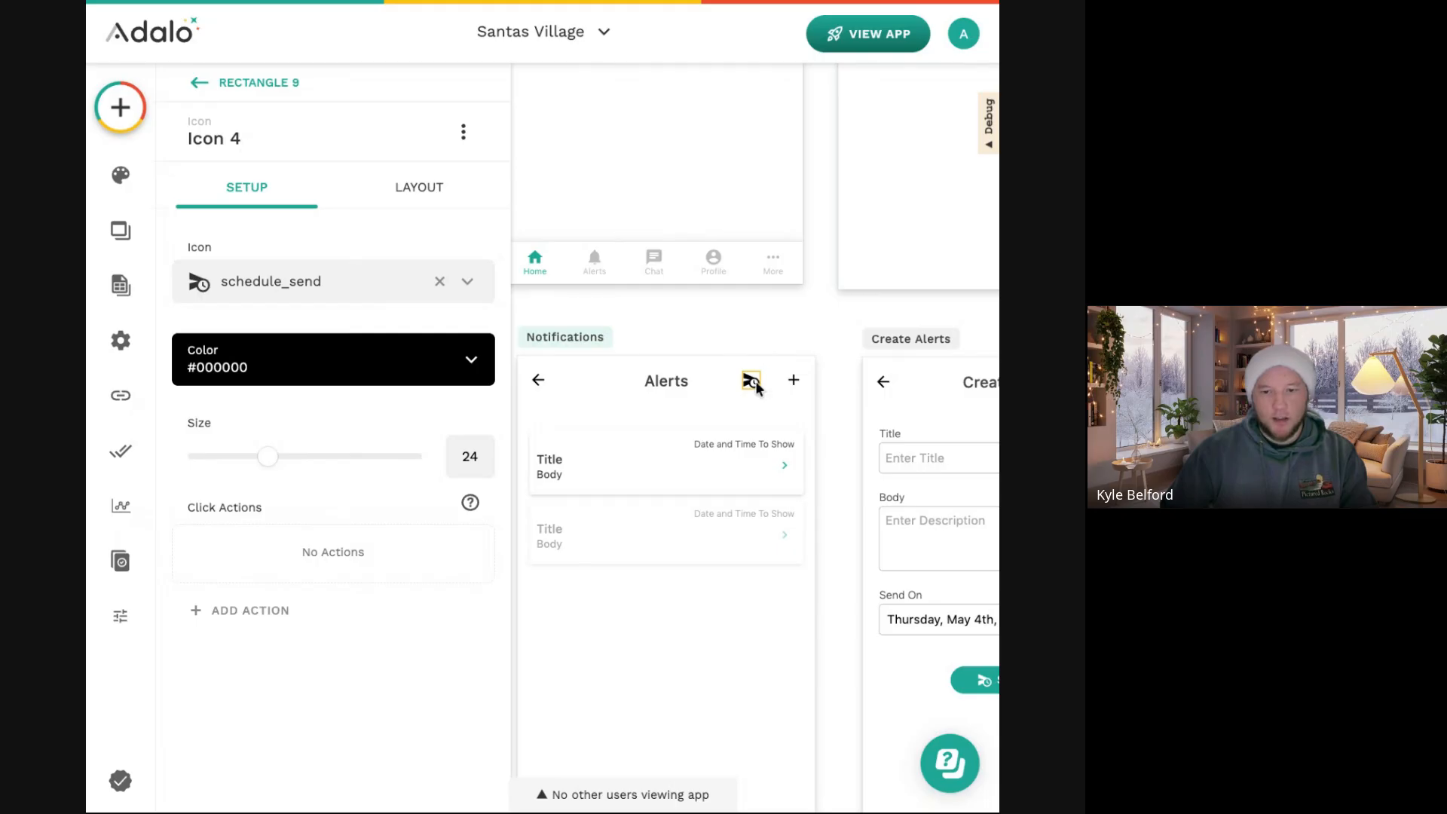
left_click(793, 382)
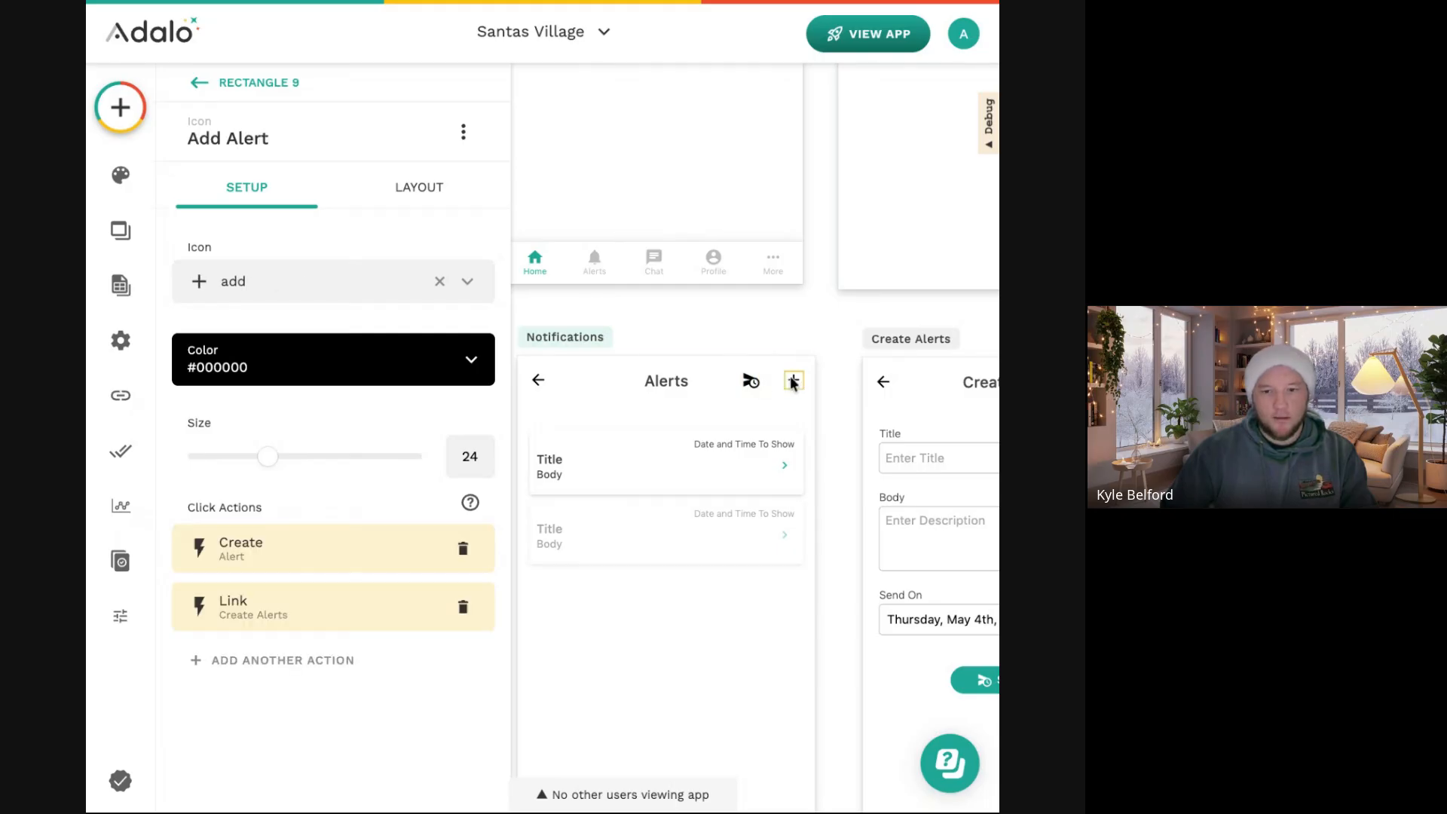
scroll(784, 377, "up", 3)
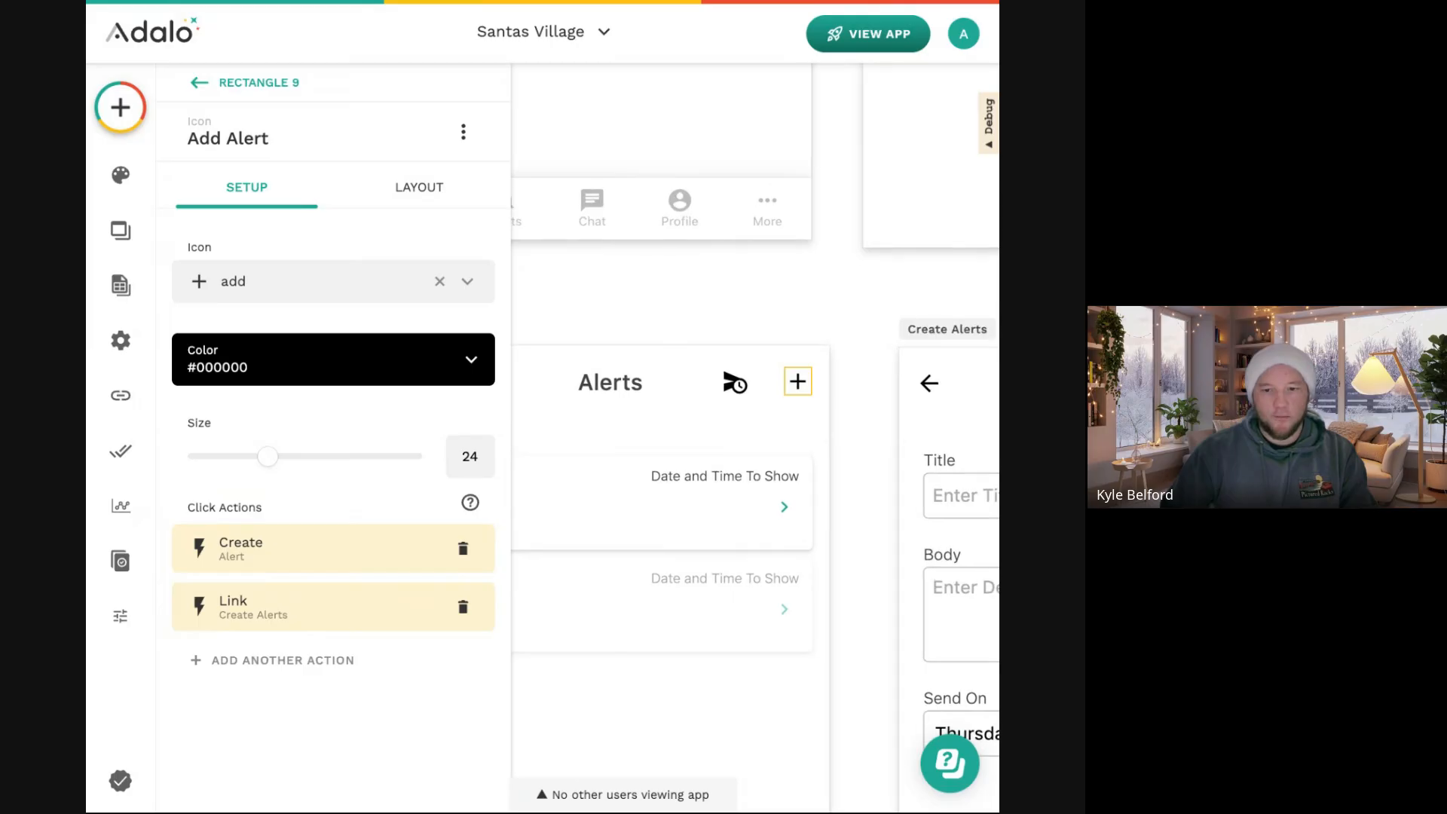
left_click(735, 382)
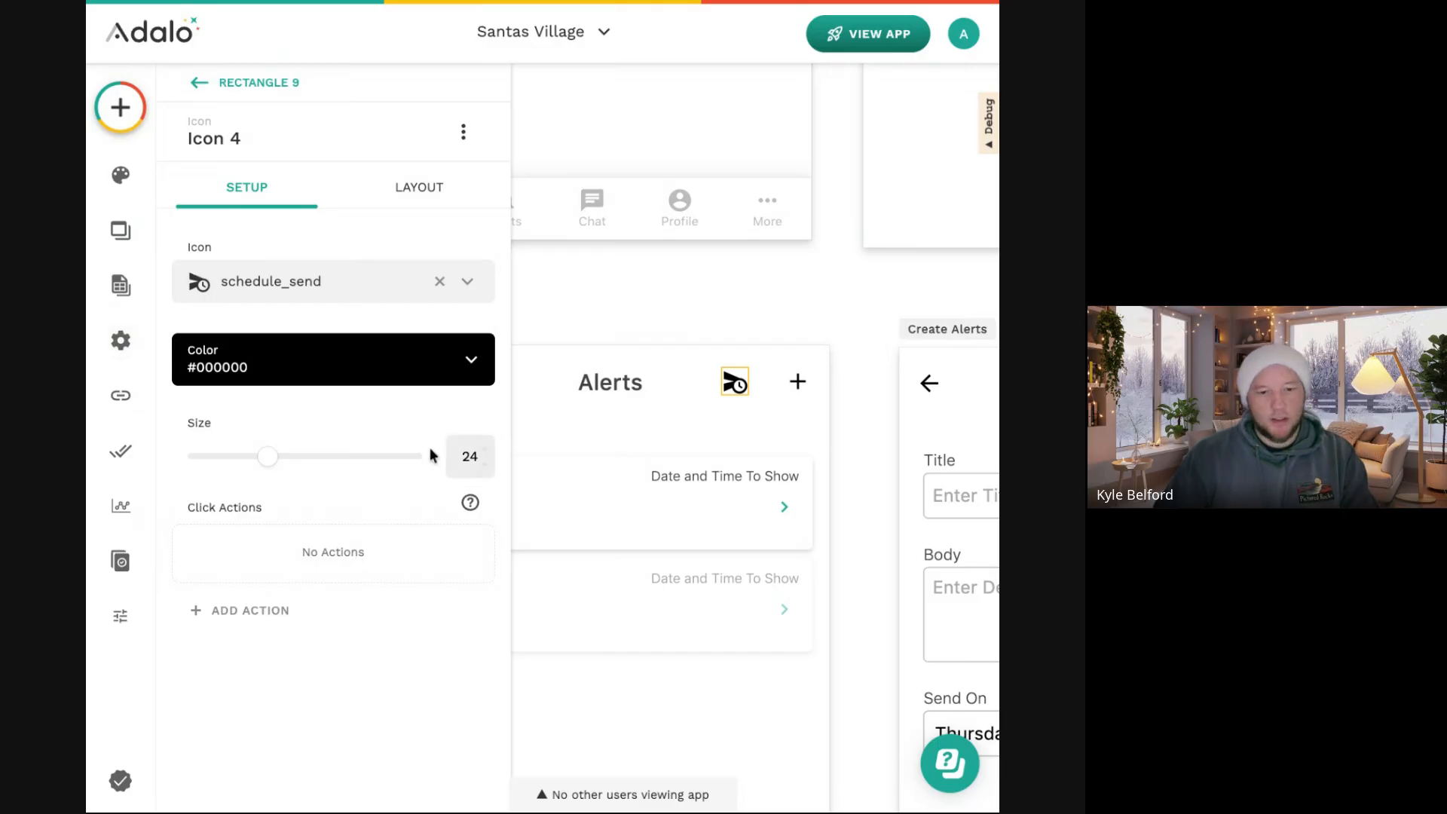
left_click(712, 317)
scroll(712, 317, "down", 3)
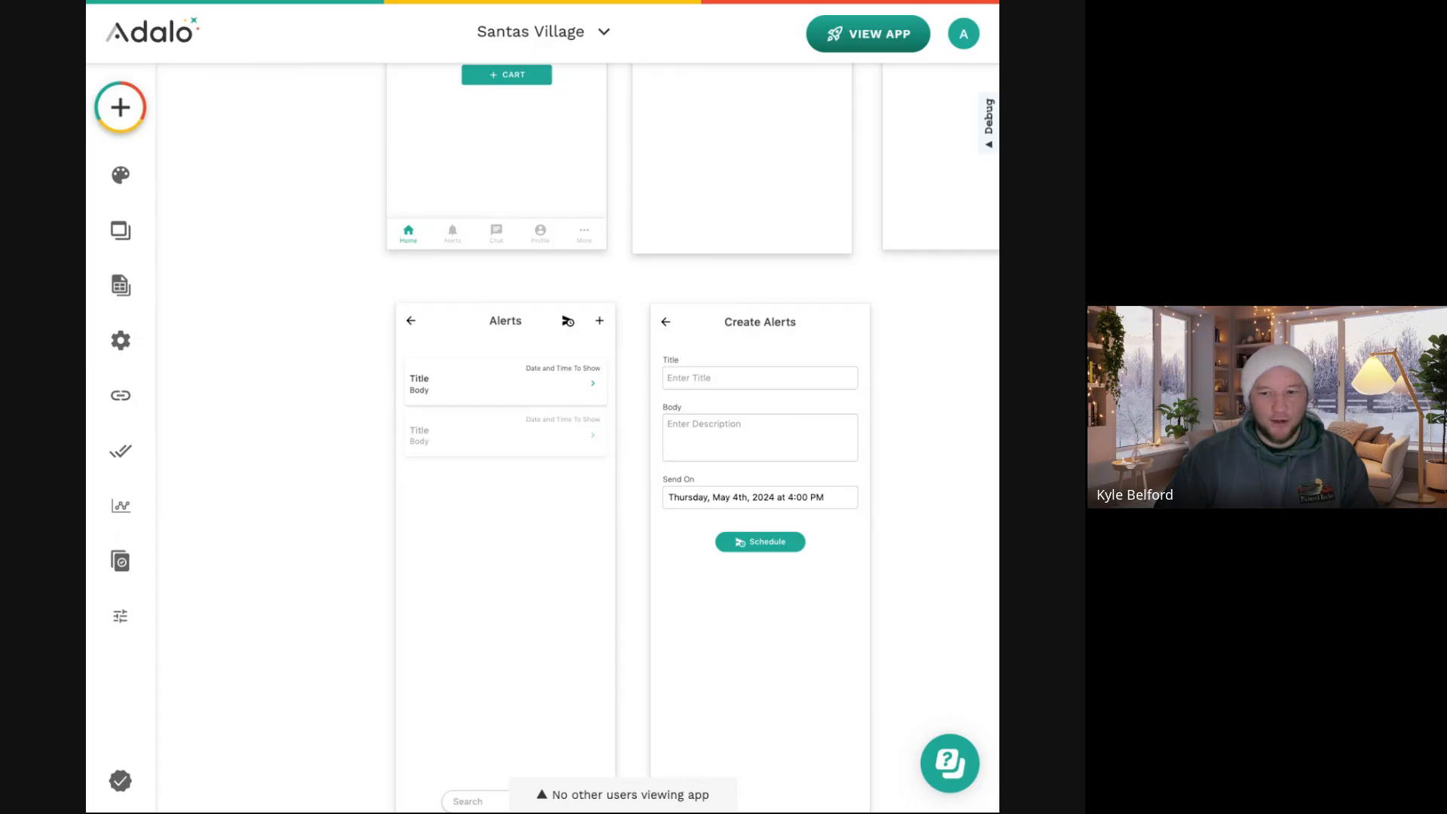
Give the schedule_send icon a link action to a new blank screen named Scheduled Alerts.
left_click(567, 322)
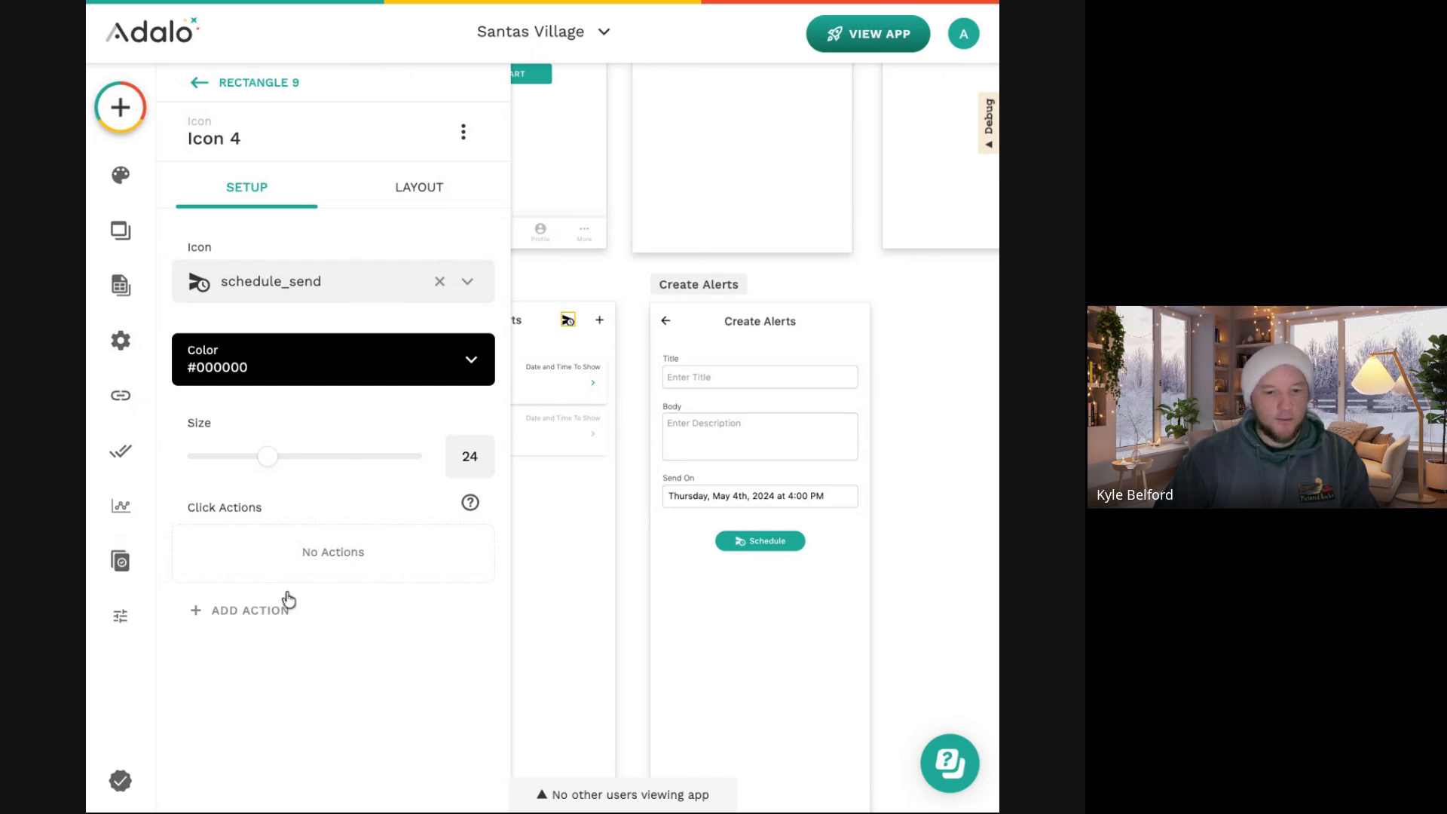
left_click(284, 603)
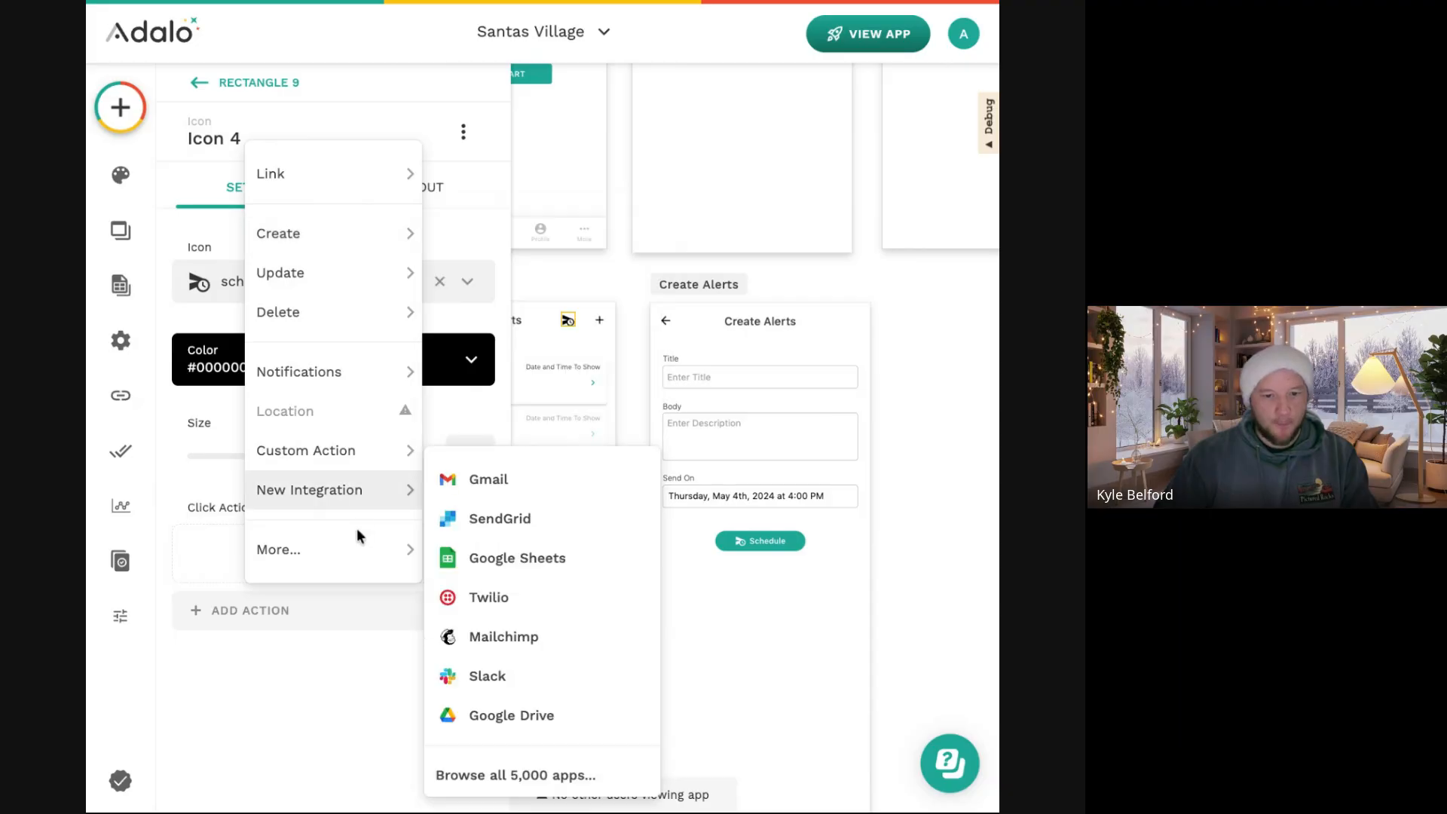
mouse_move(360, 225)
mouse_move(354, 173)
left_click(483, 172)
type("Scheduled")
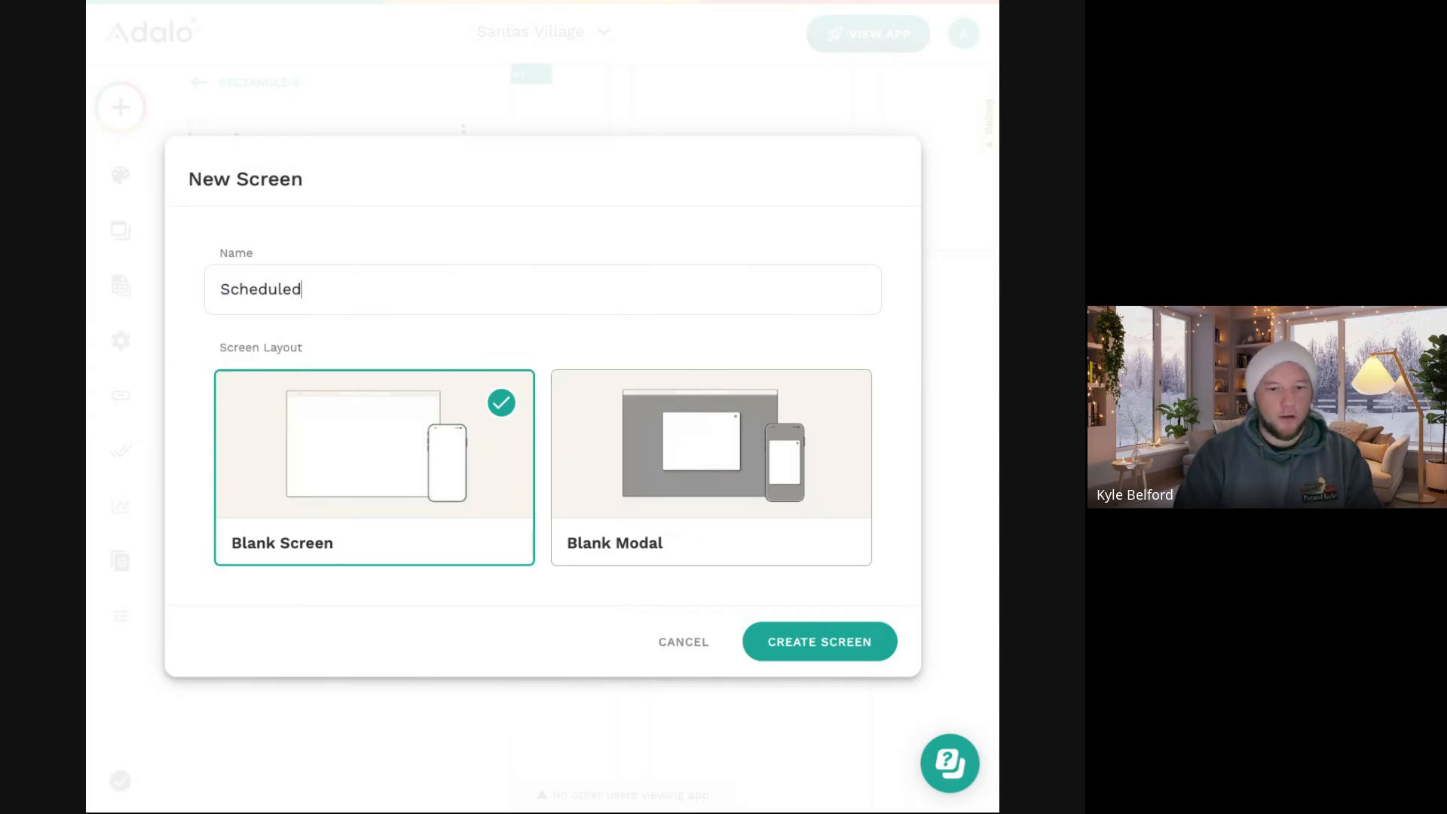
type(" Alerts")
key("Return")
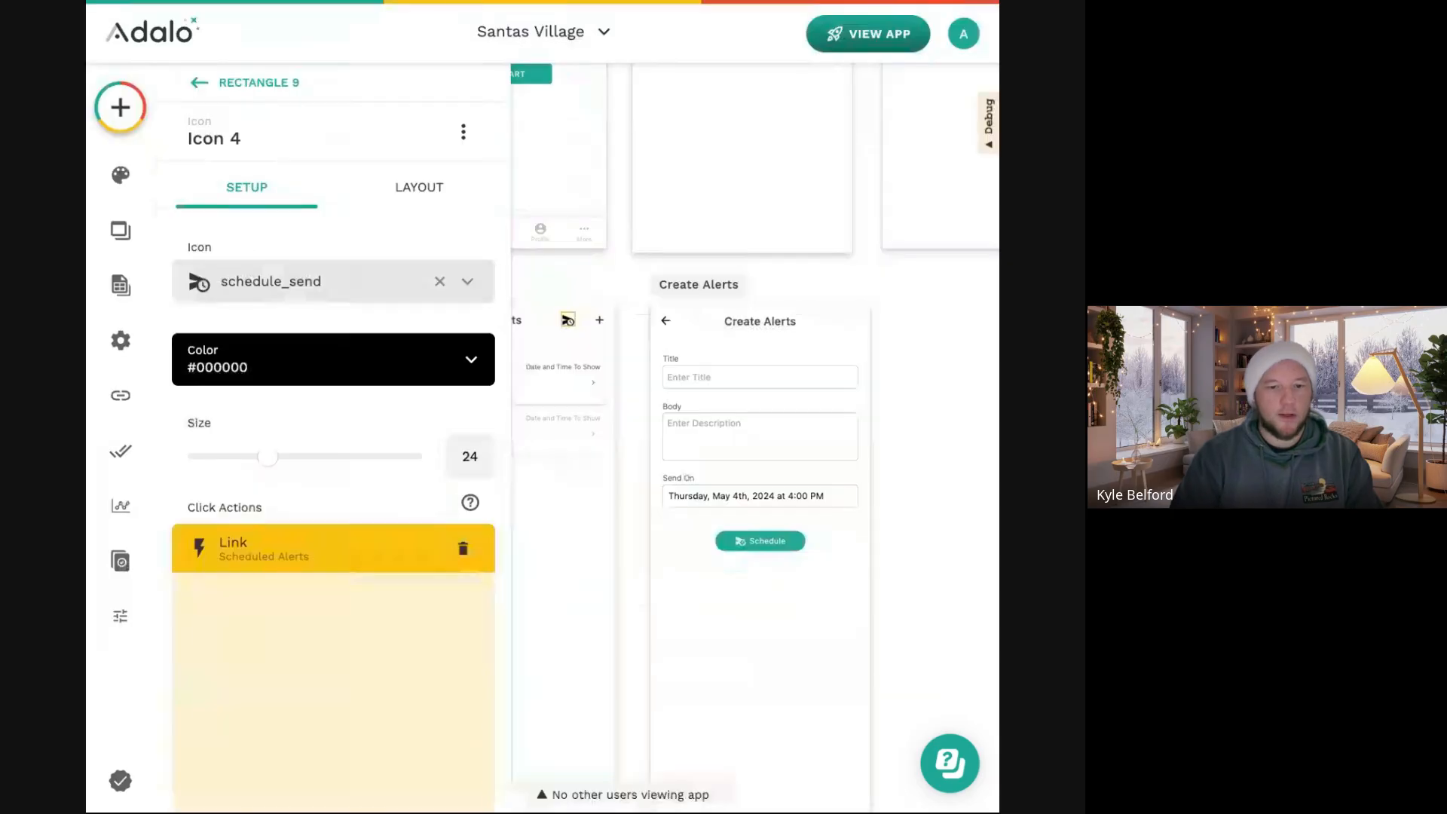
Move the Scheduled Alerts screen beside the Create Alerts screen, level with its top edge.
left_click(626, 558)
scroll(626, 558, "down", 10)
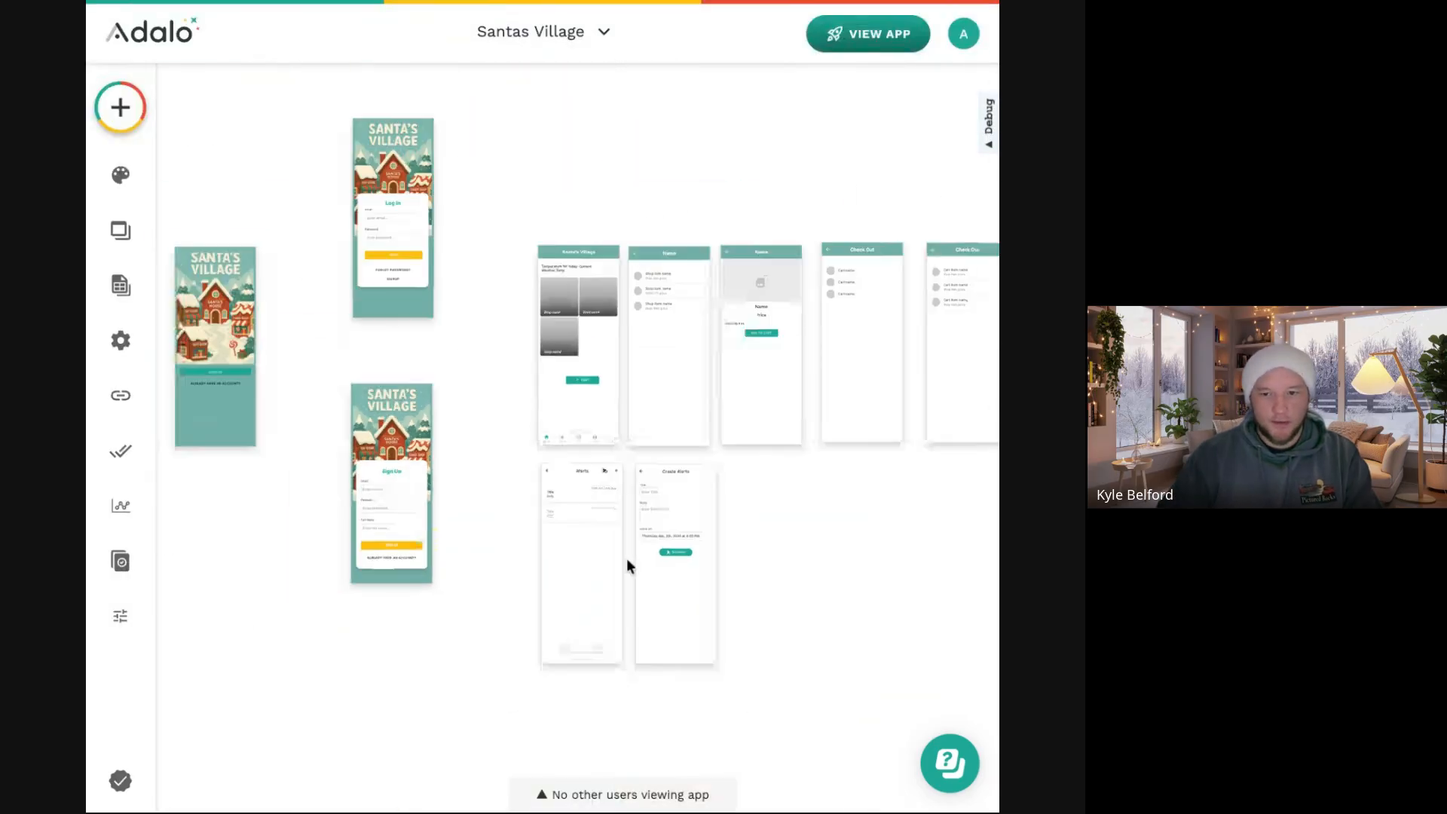
left_click_drag(912, 318, 662, 513)
scroll(653, 473, "up", 5)
scroll(653, 472, "up", 3)
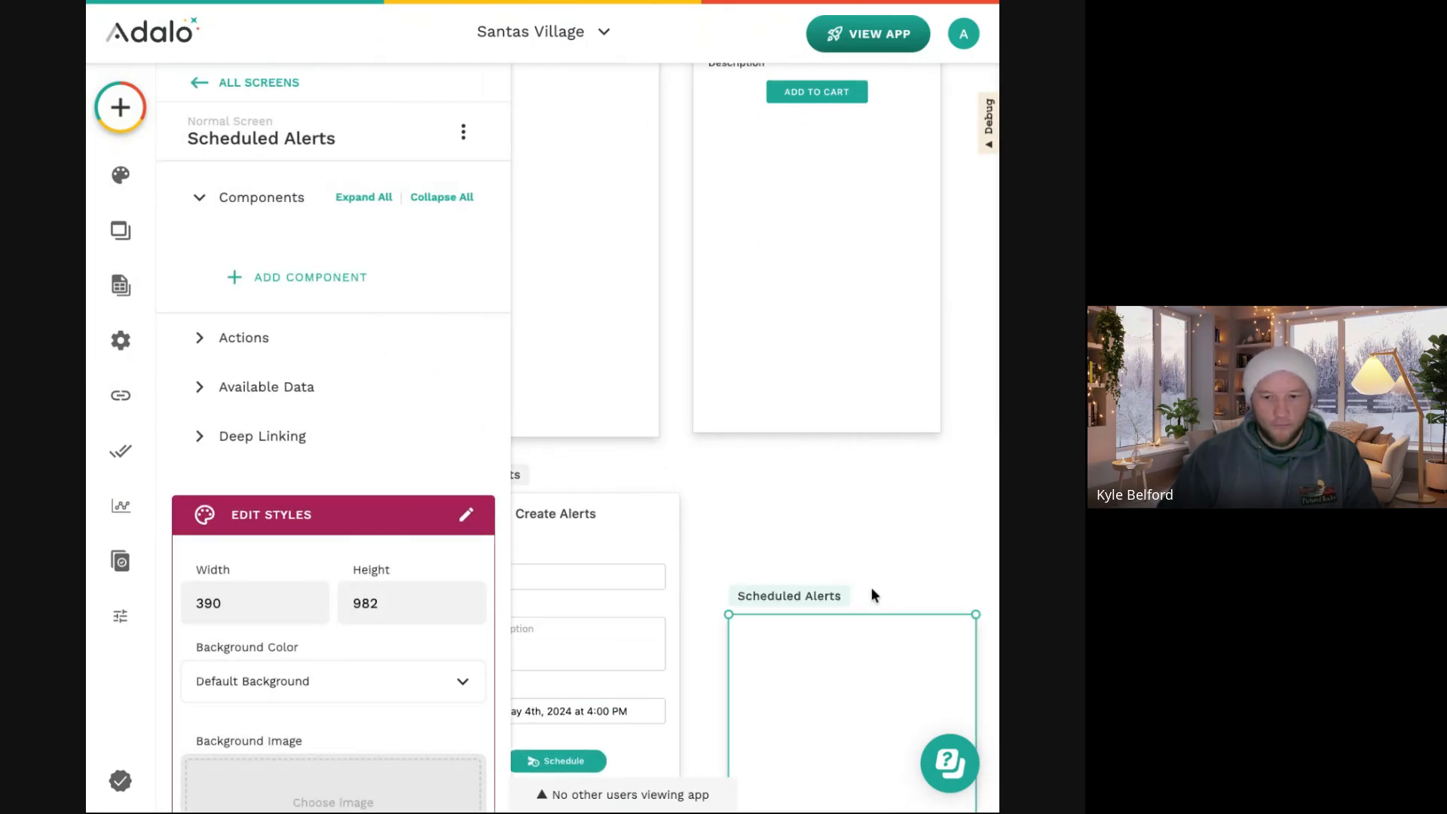
left_click_drag(790, 596, 788, 480)
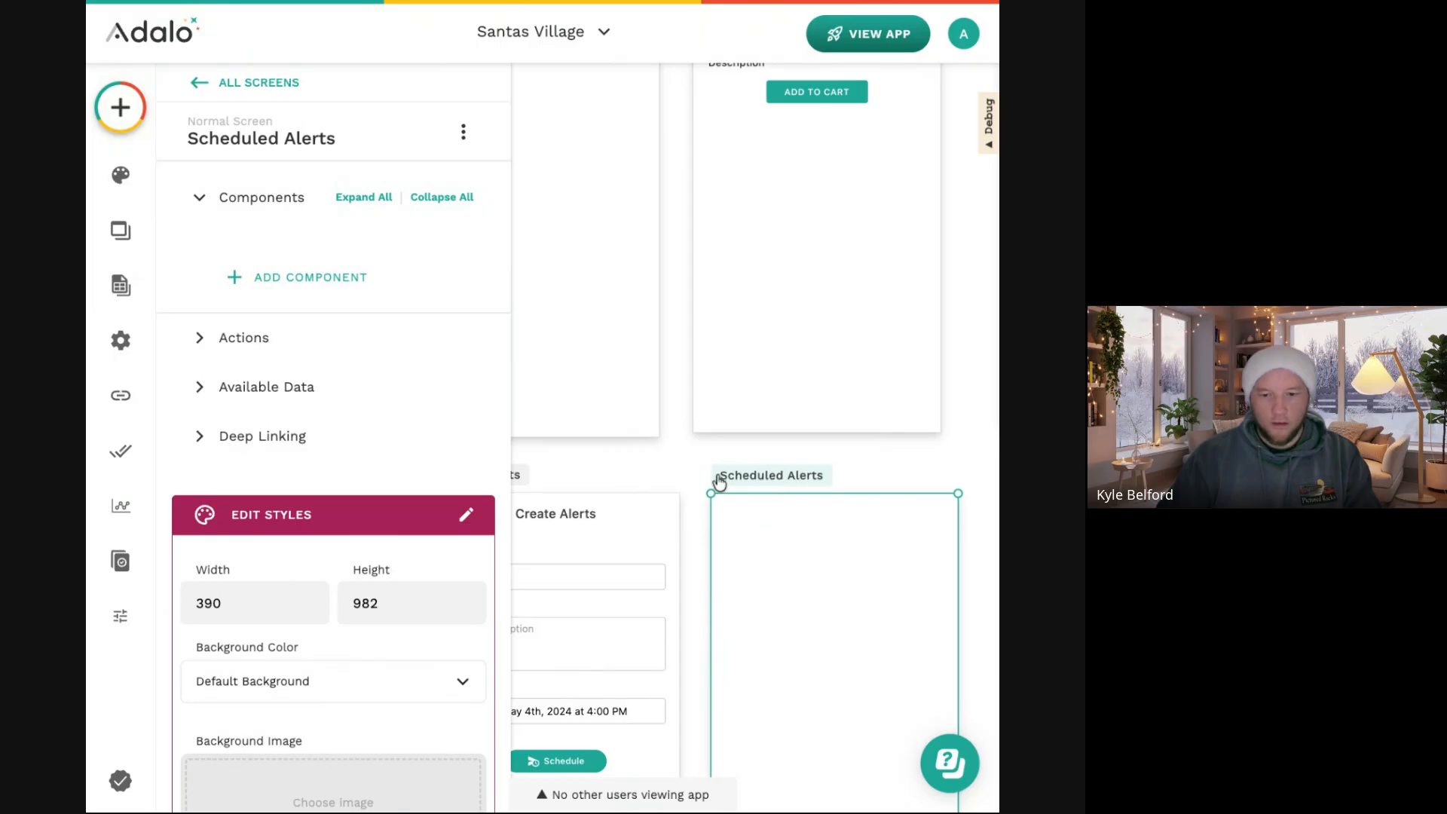
Copy the Create Alerts header onto the Scheduled Alerts screen and remove the Delete Alert action from the copied back arrow.
left_click(689, 473)
scroll(664, 482, "down", 3)
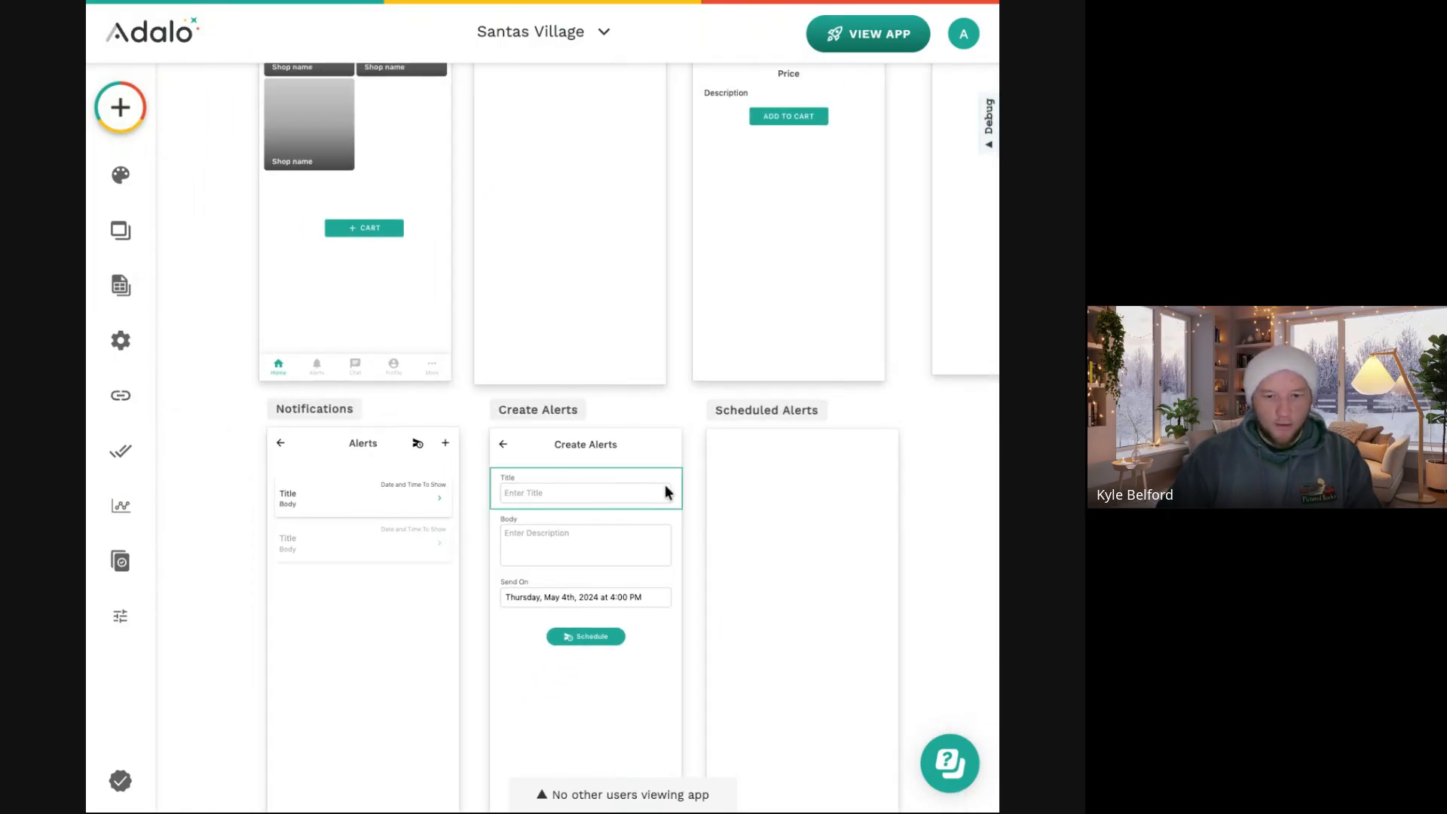
left_click(707, 437)
key("ctrl+c")
left_click(826, 410)
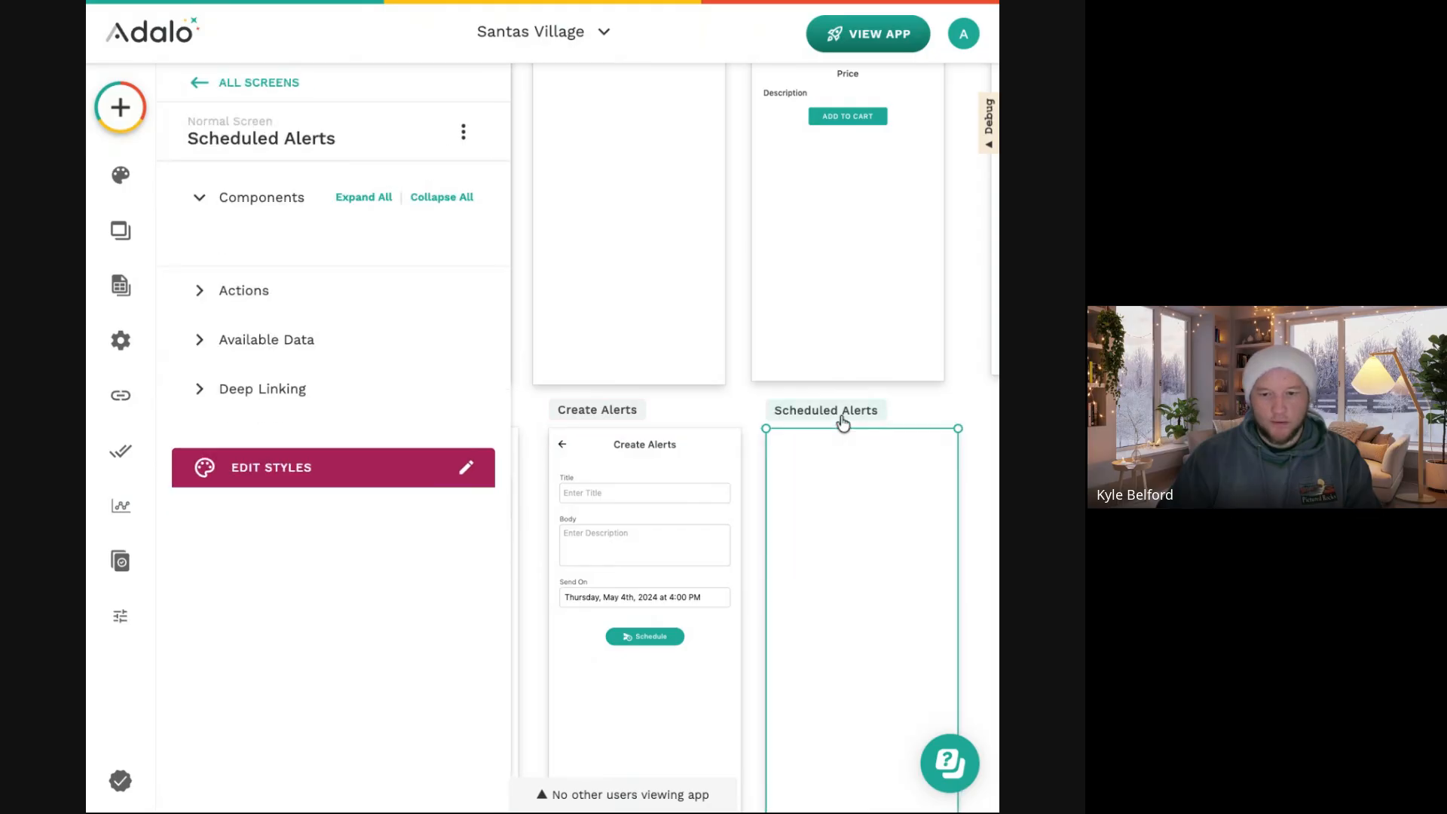
key("ctrl+v")
left_click(247, 356)
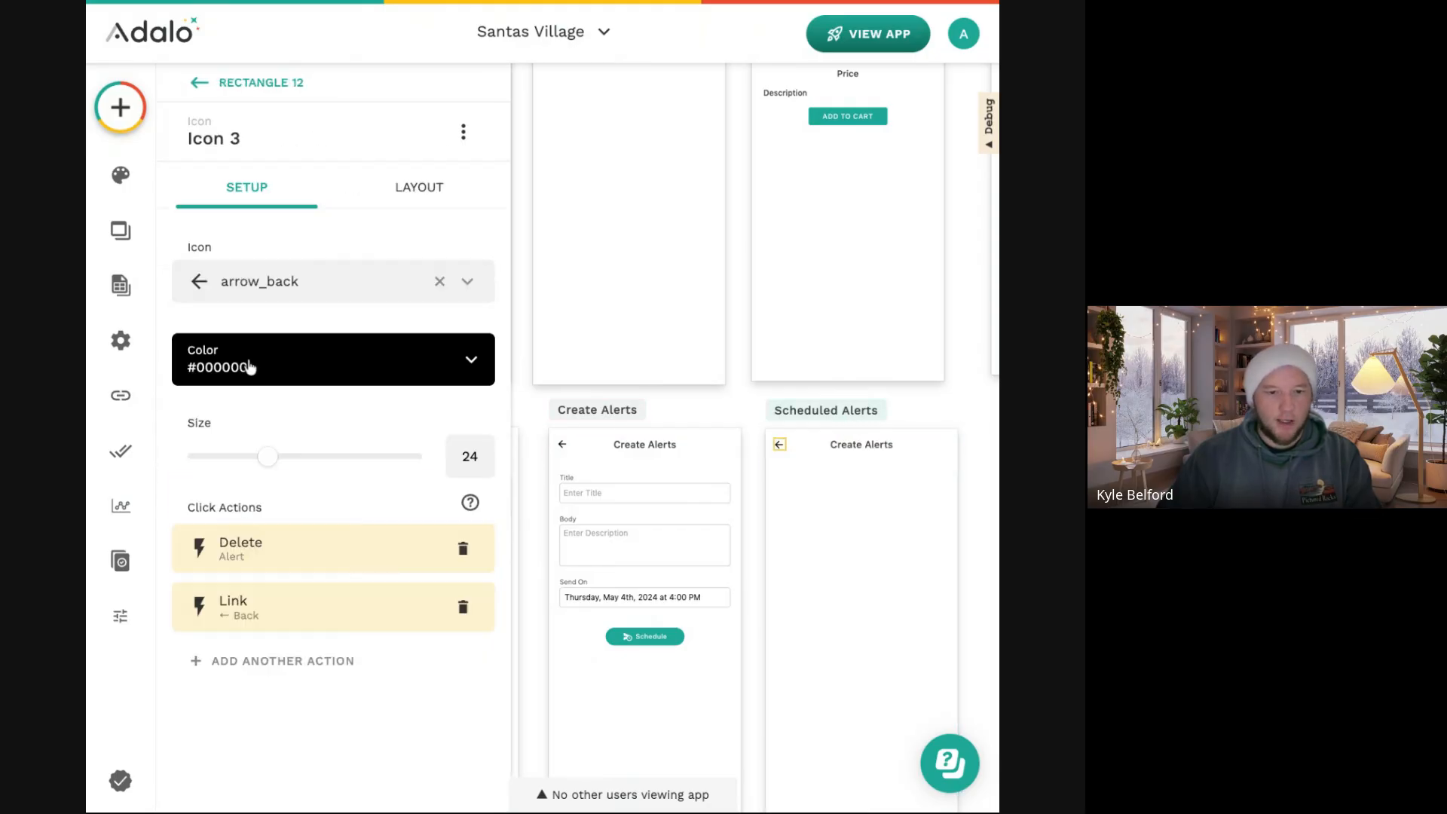
left_click(463, 548)
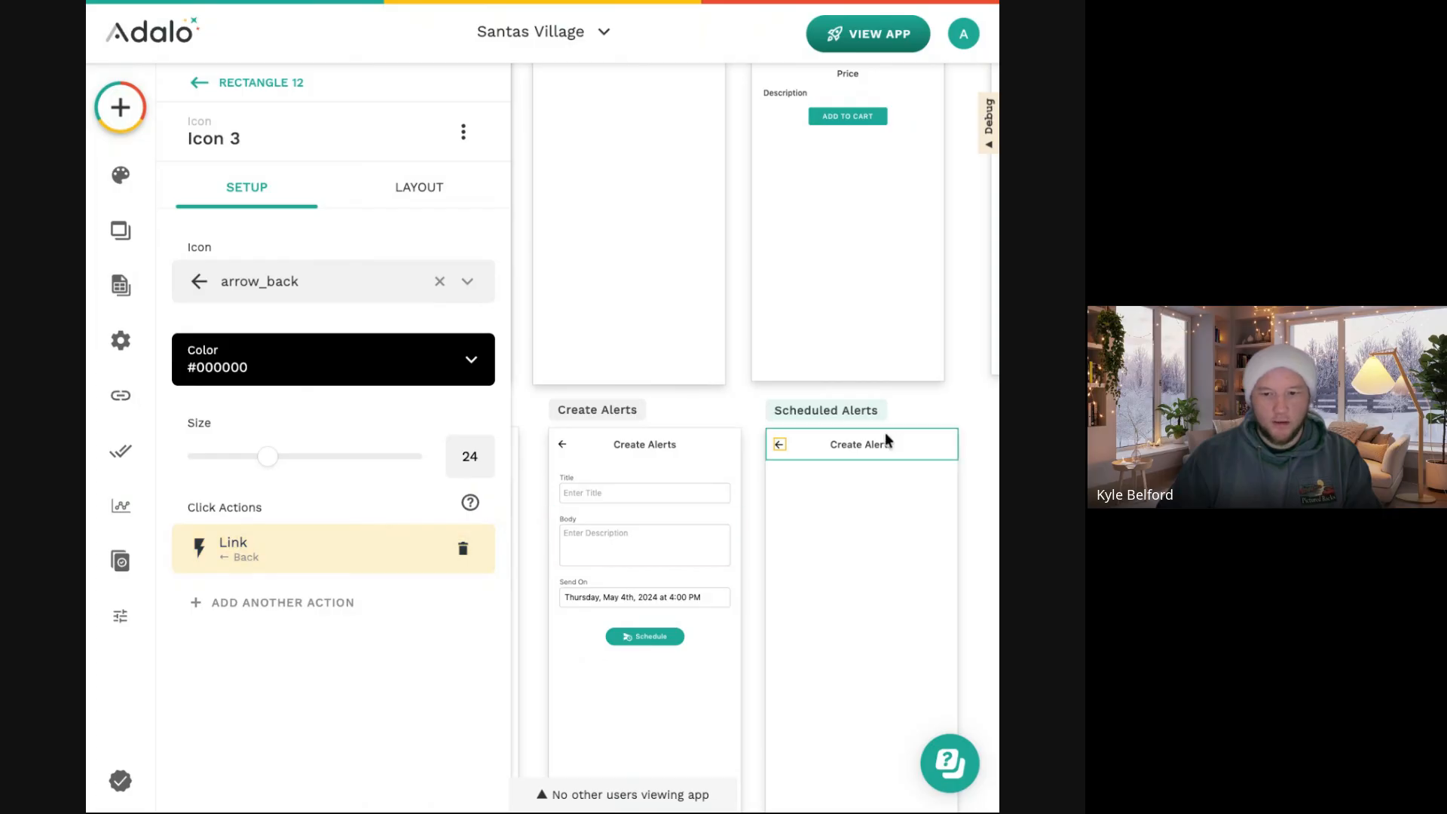
Change the copied header title on the Scheduled Alerts screen to "Scheduled Alerts".
left_click(865, 445)
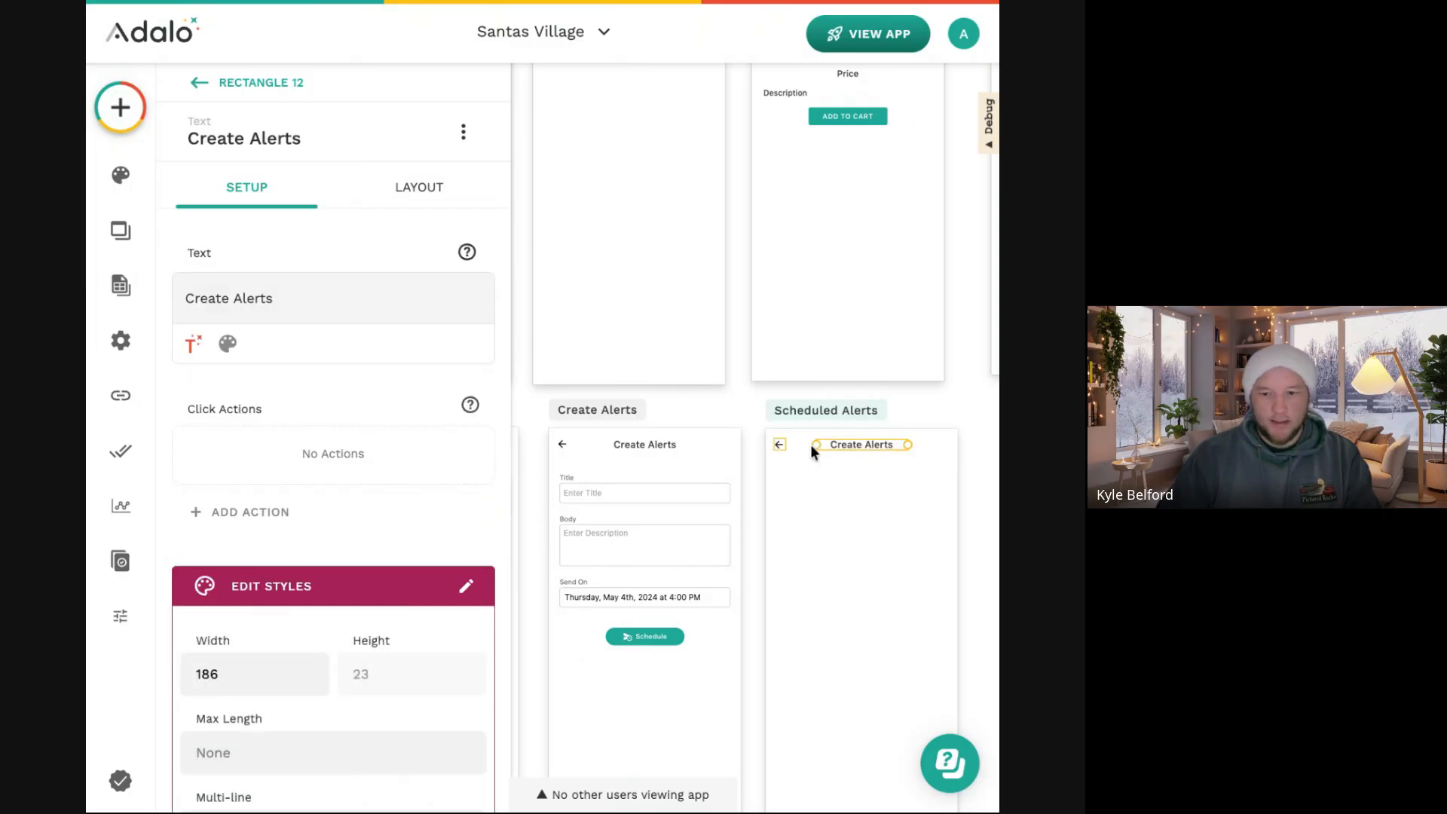
triple_click(269, 300)
type("Scheduled")
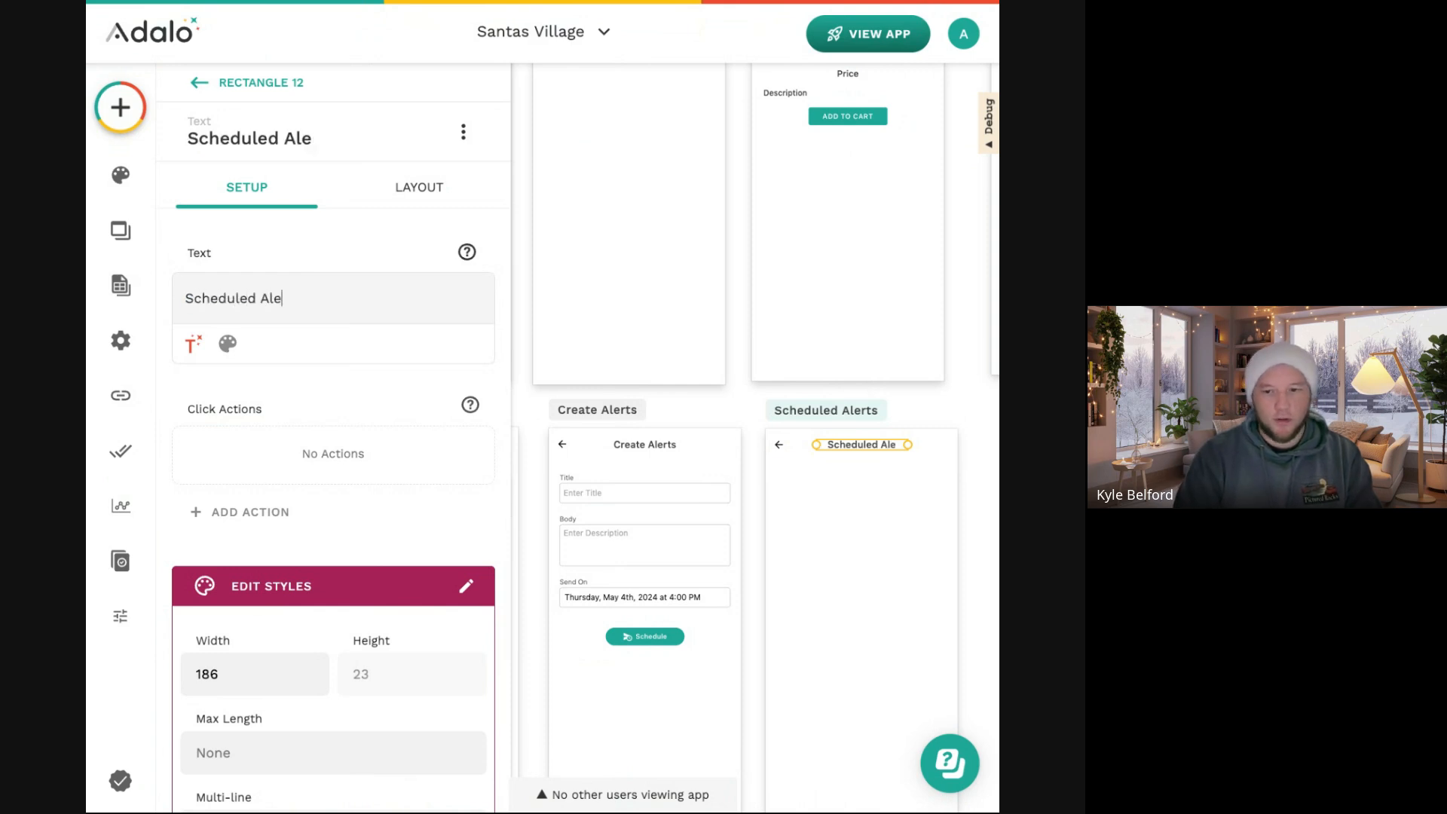
scroll(883, 447, "up", 5)
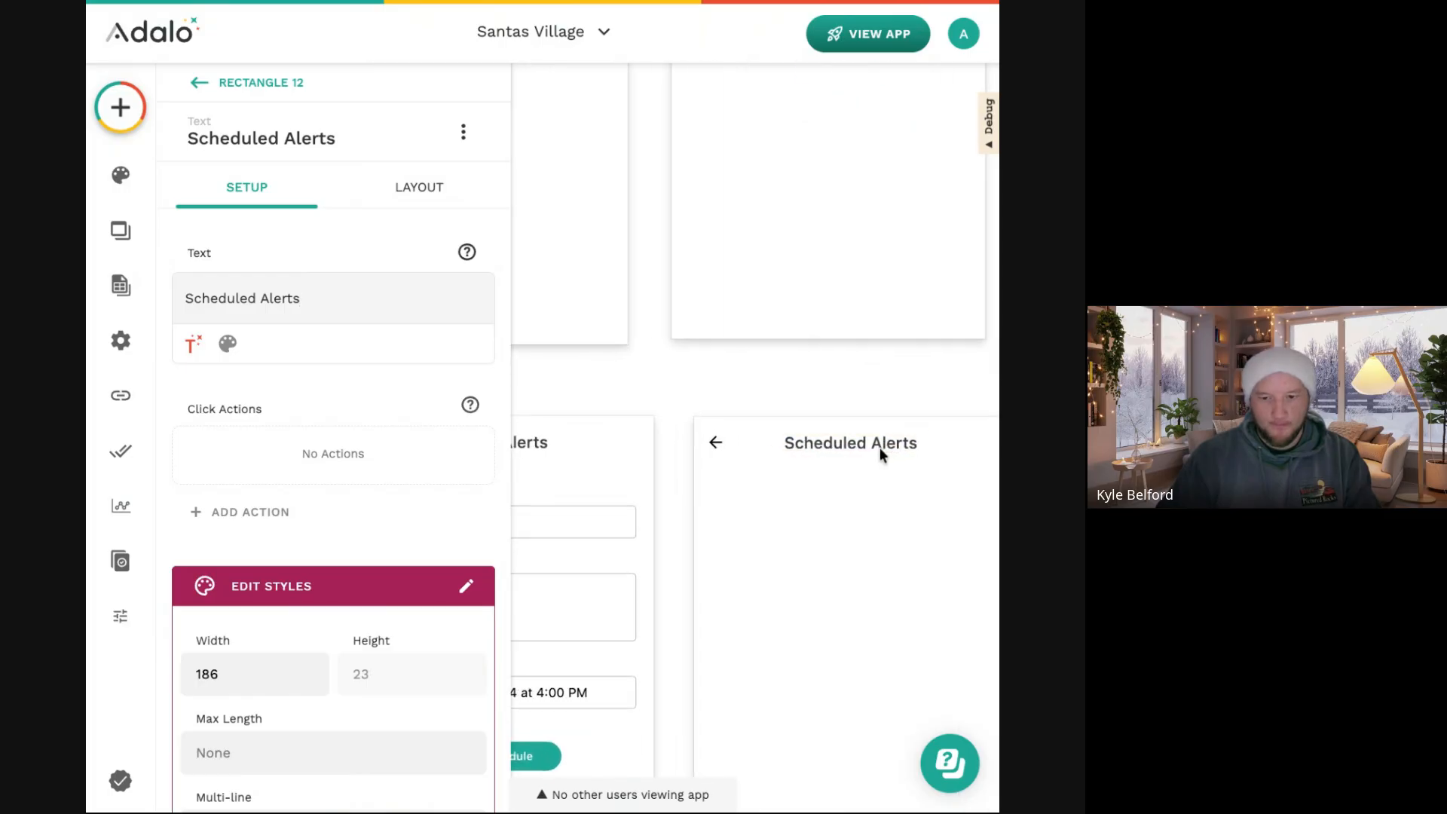
Widen the Scheduled Alerts title text to 202 and align it to its parent header.
left_click_drag(775, 444, 763, 442)
left_click(463, 132)
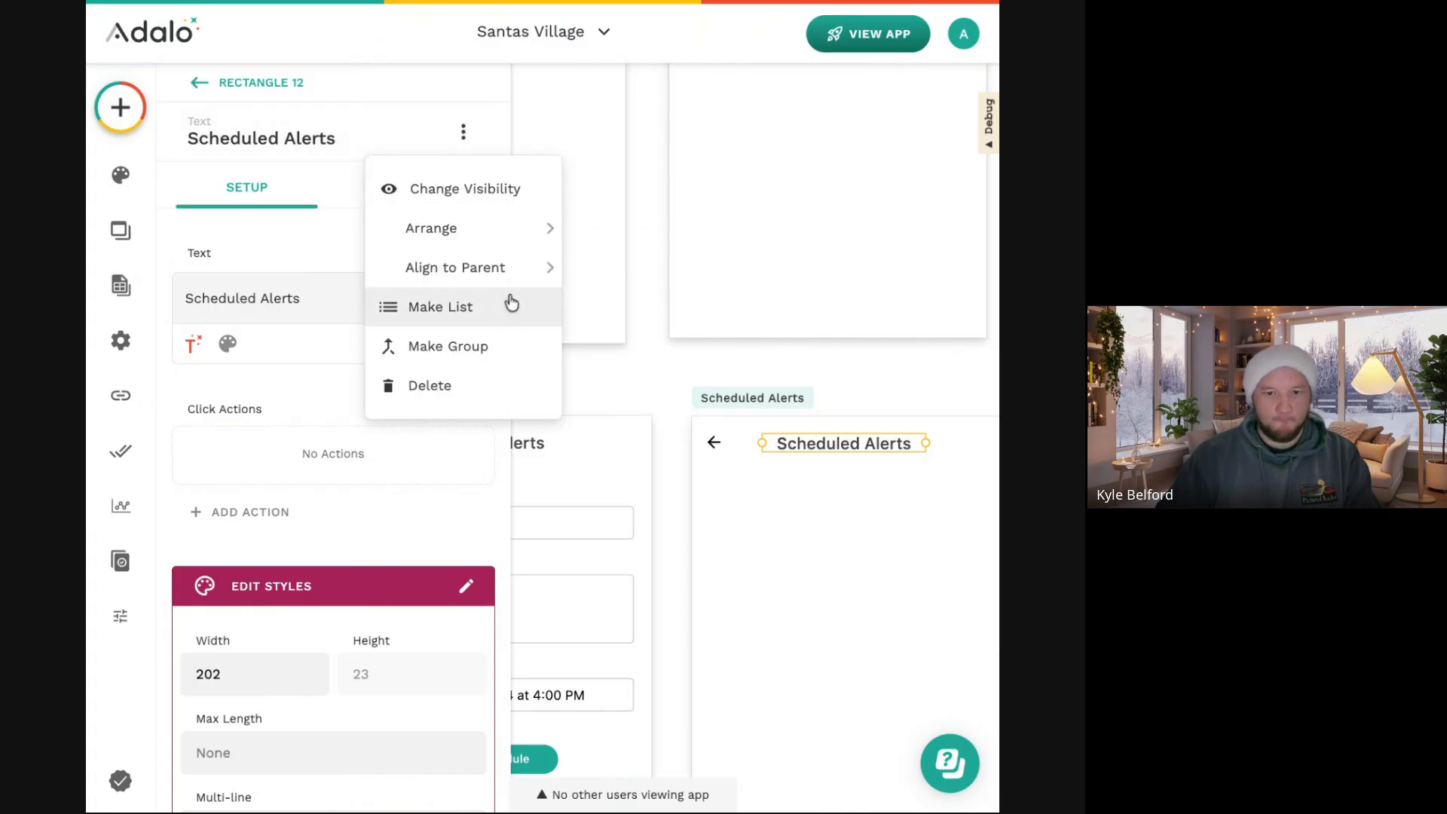
left_click(596, 268)
left_click(654, 389)
scroll(654, 397, "down", 5)
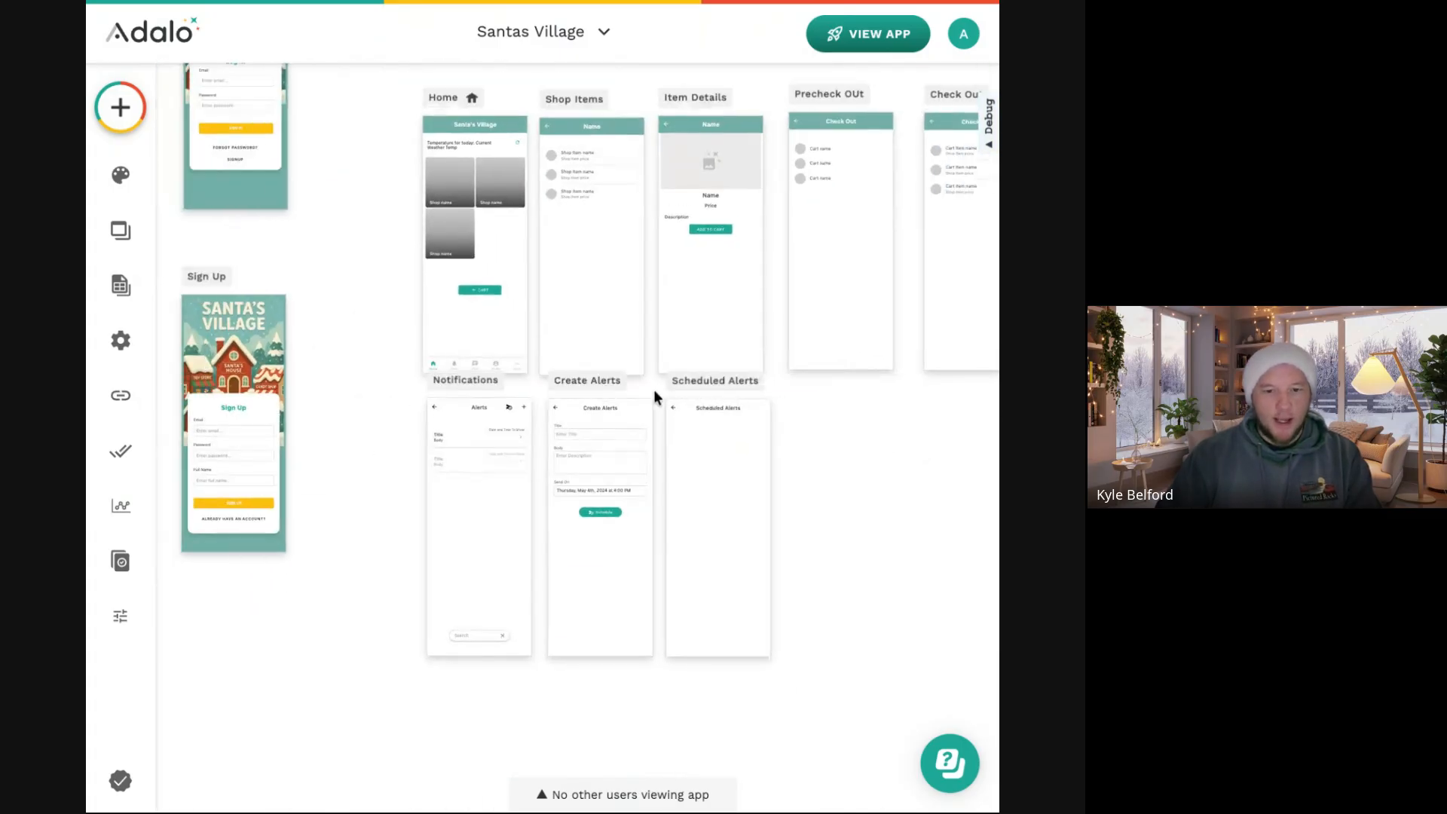
Copy the alerts list from the Notifications screen onto the Scheduled Alerts screen and place it just below the header, horizontally centered.
scroll(654, 397, "left", 2)
left_click(539, 445)
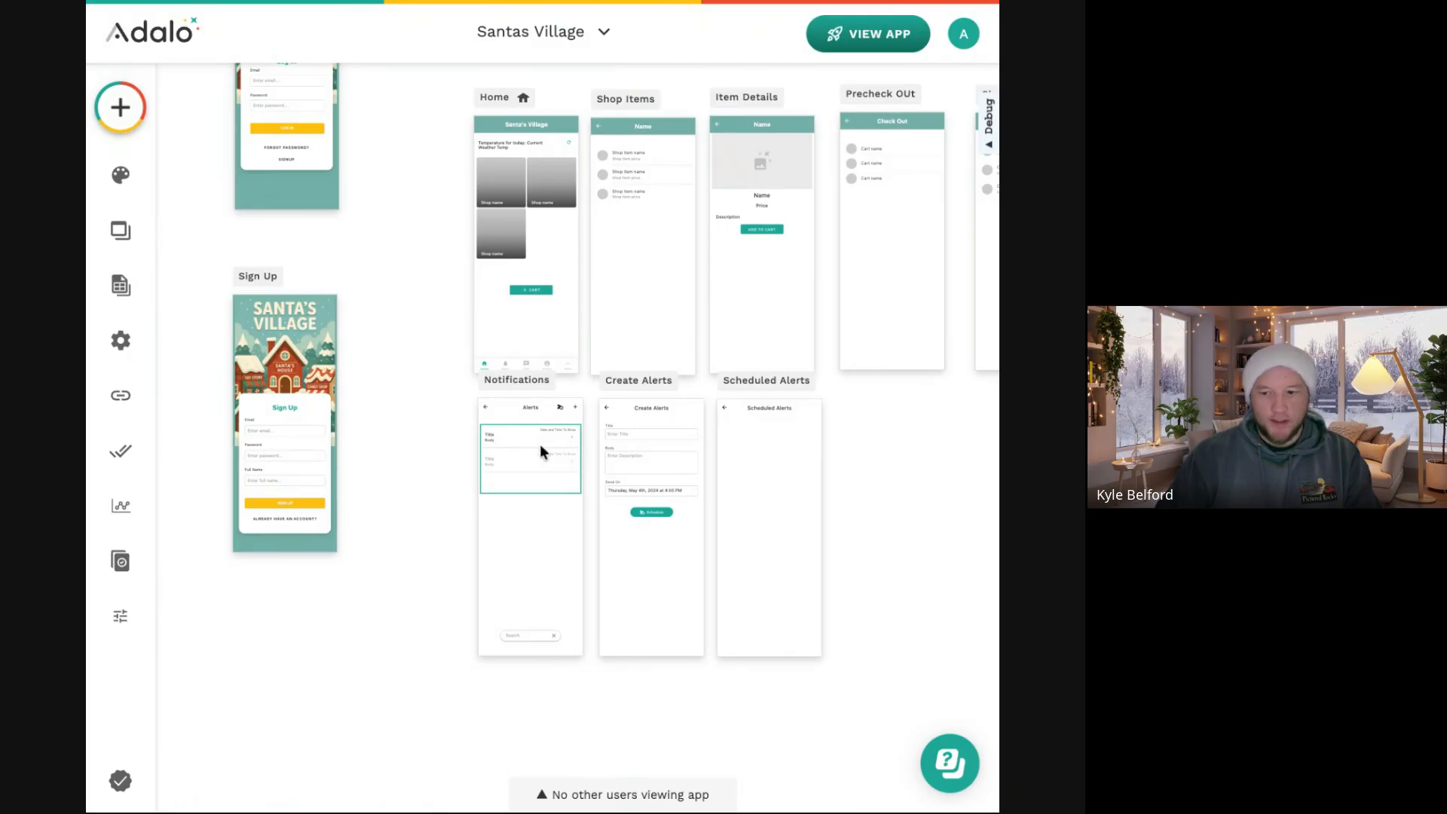
left_click(758, 389)
left_click(734, 457)
scroll(735, 456, "up", 5)
scroll(735, 455, "right", 3)
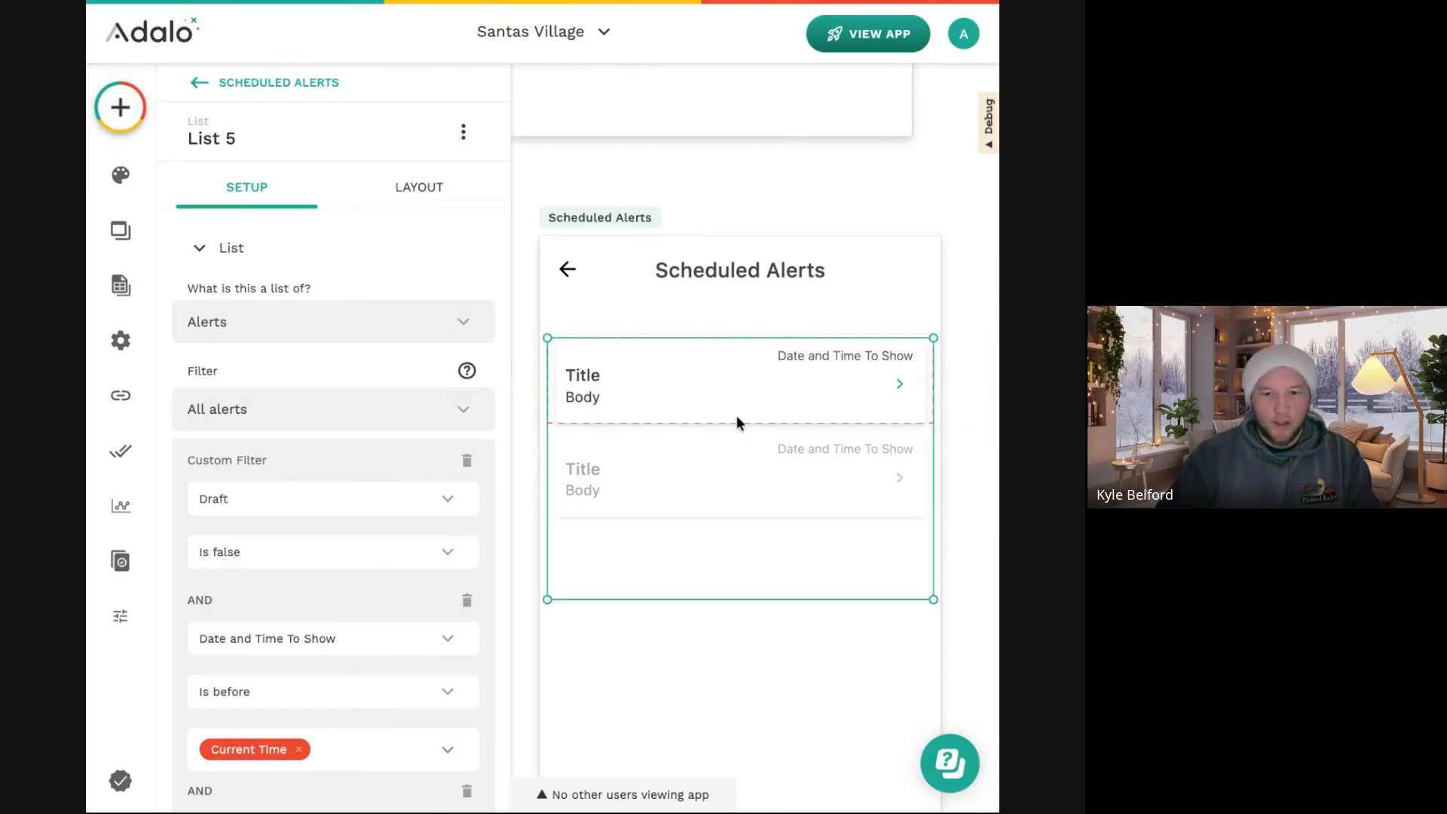
scroll(686, 419, "down", 1)
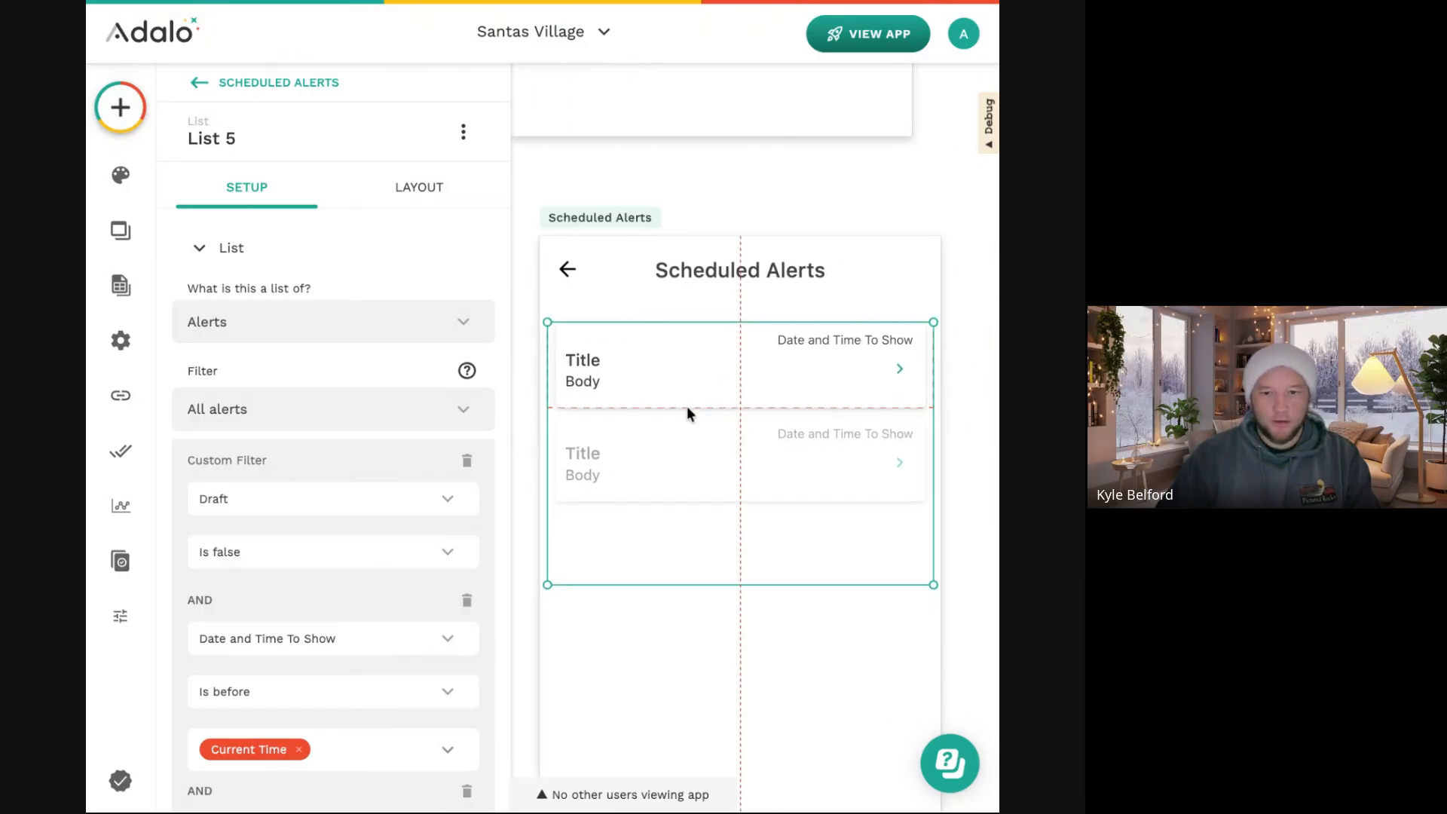
Change the copied list's Date and Time To Show filter to Is after Current Time.
scroll(384, 514, "down", 4)
scroll(385, 520, "down", 1)
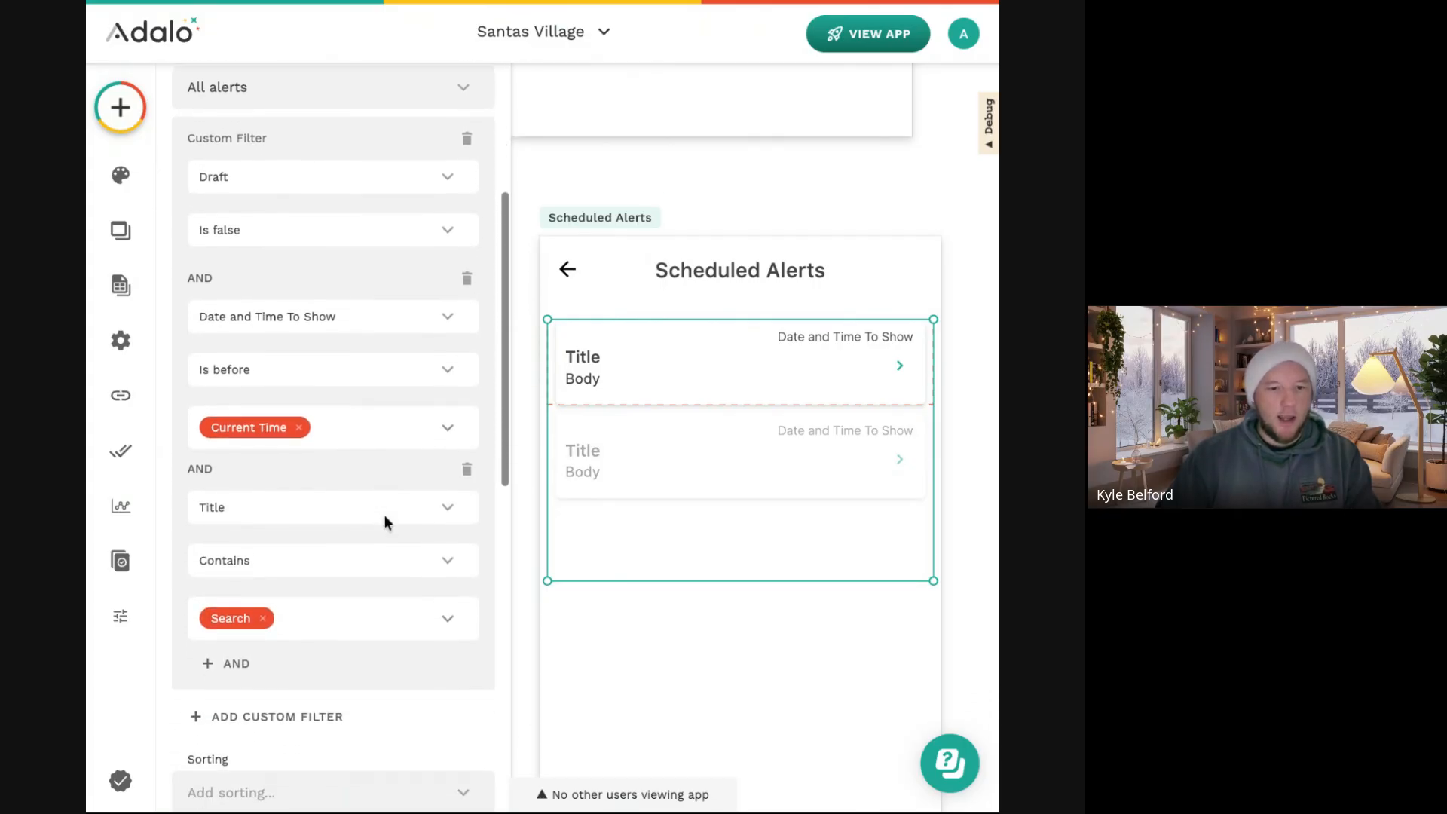
left_click(336, 384)
left_click(324, 425)
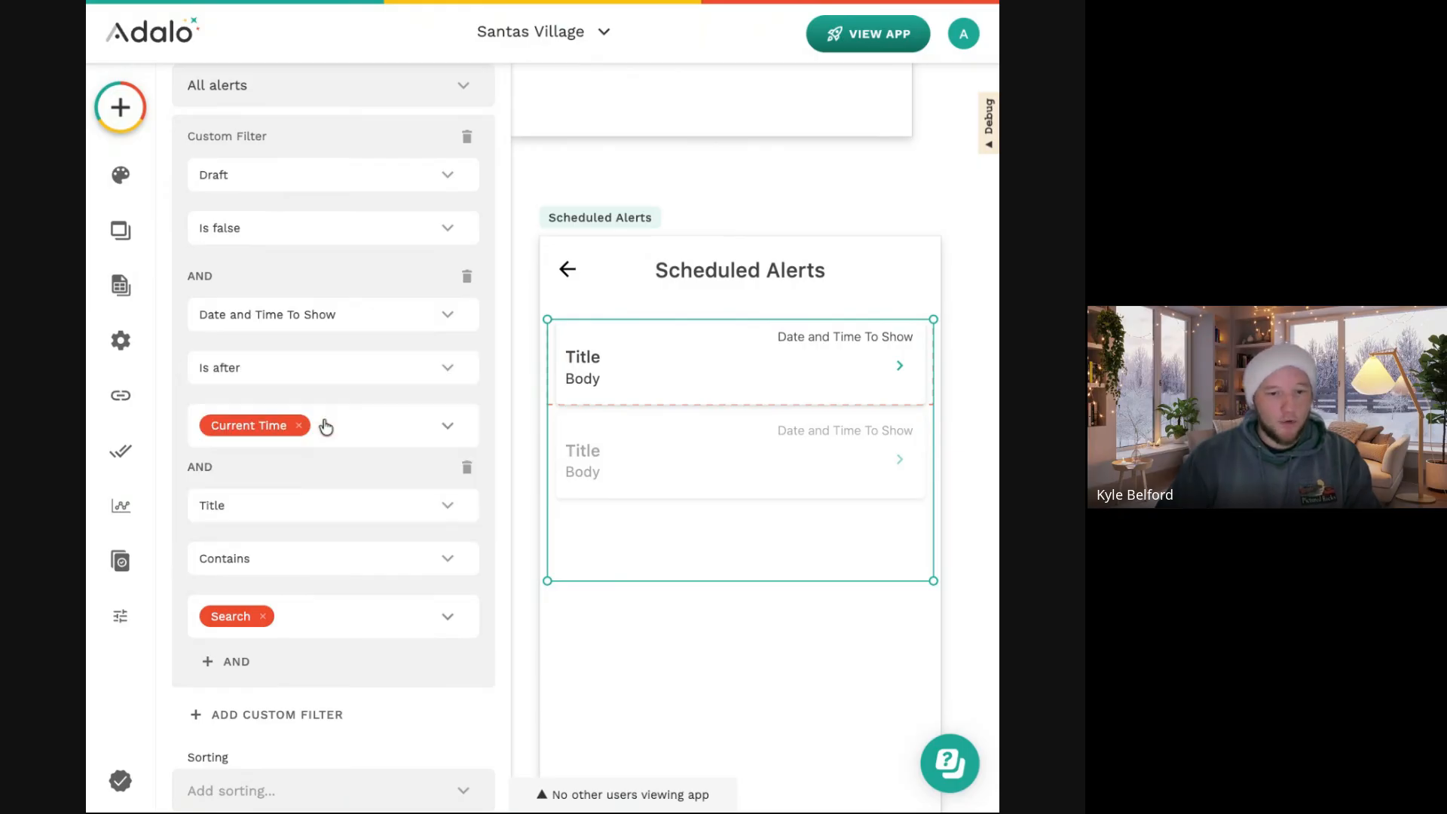
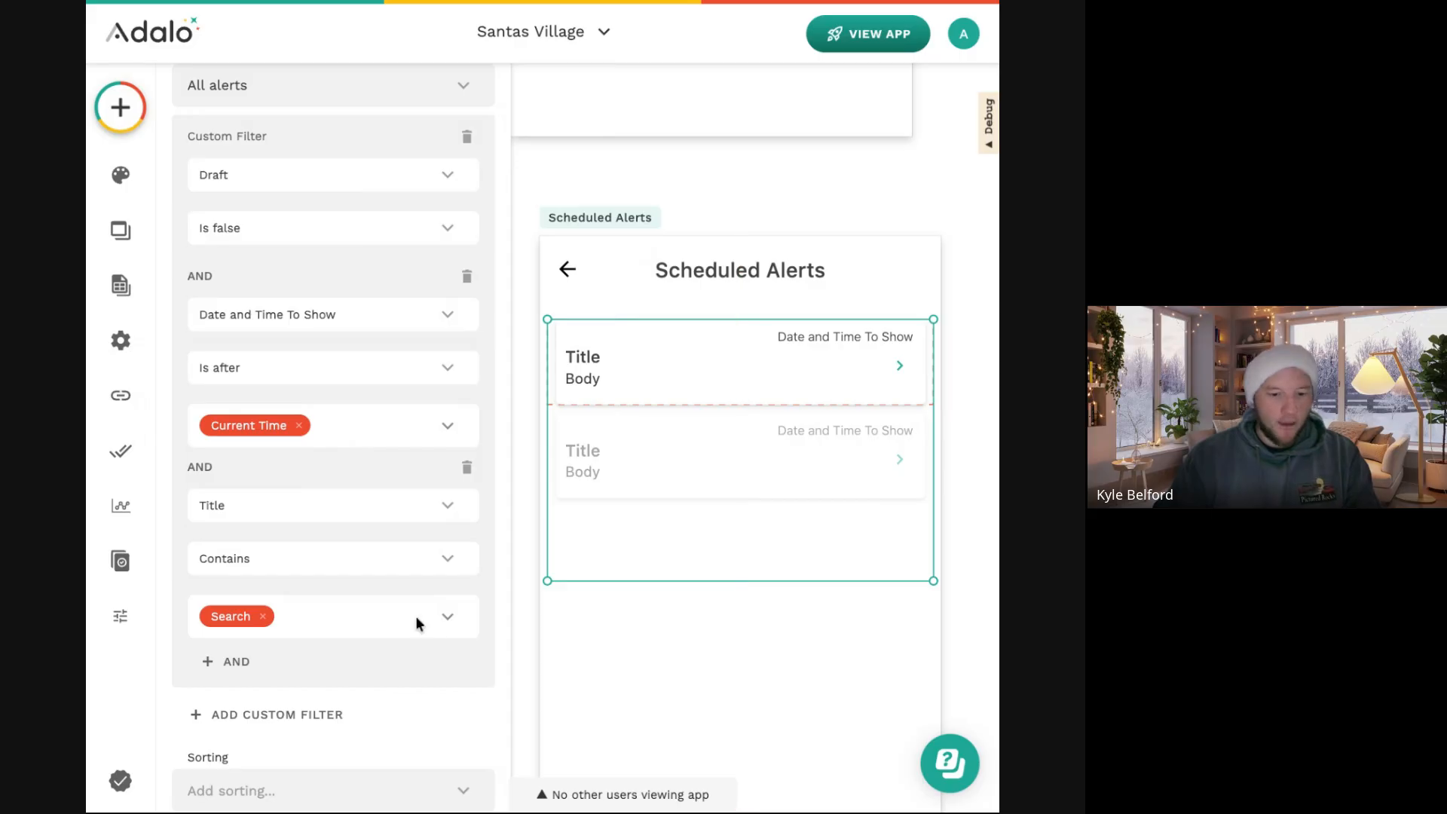
Copy the search field and its clear icon from the Notifications screen to the lower part of the Scheduled Alerts screen.
scroll(415, 616, "down", 10)
scroll(645, 668, "down", 5)
scroll(647, 670, "down", 5)
scroll(646, 670, "down", 2)
left_click(450, 673)
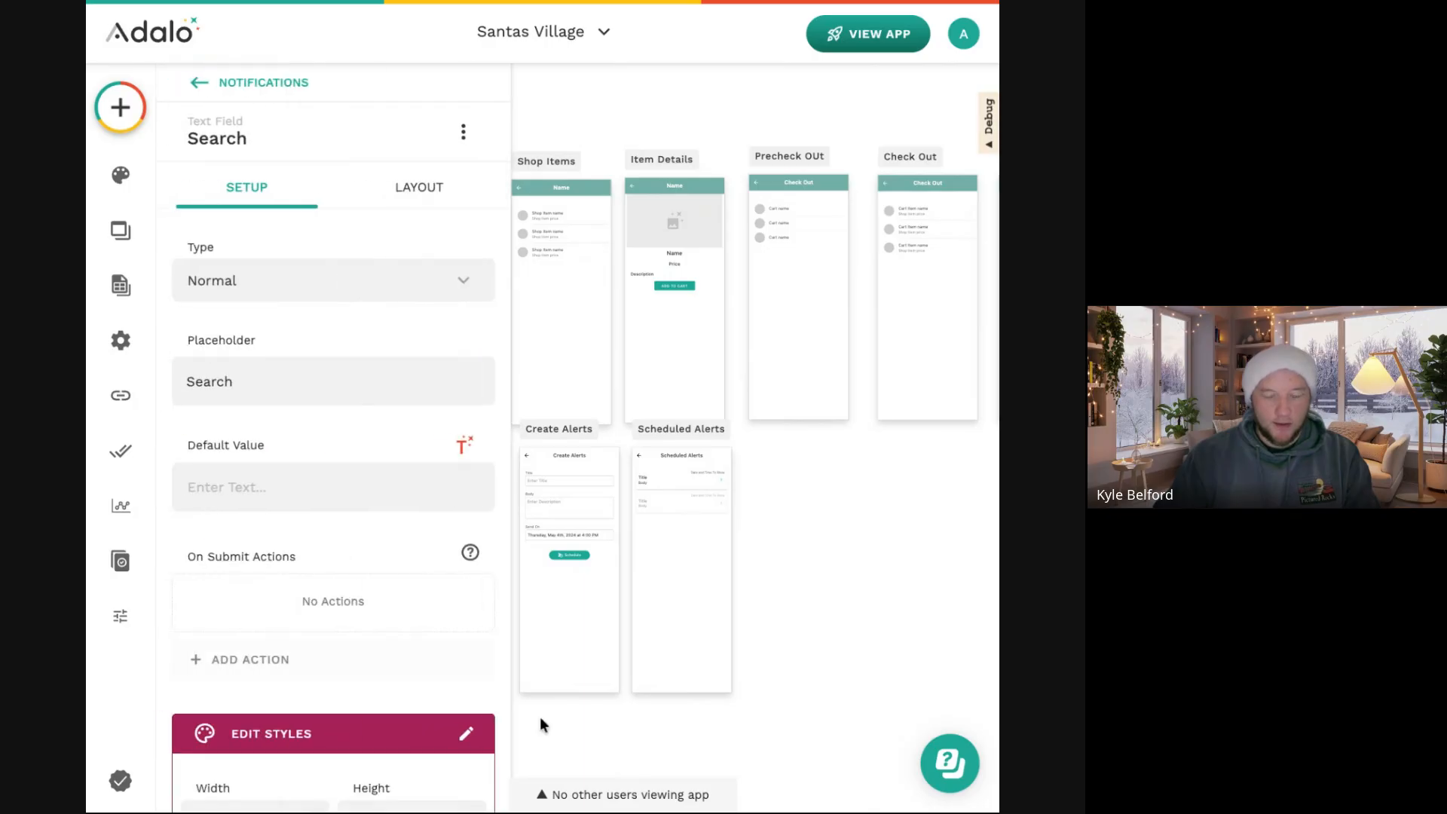
left_click(621, 744)
scroll(620, 744, "left", 4)
left_click_drag(751, 646, 768, 680)
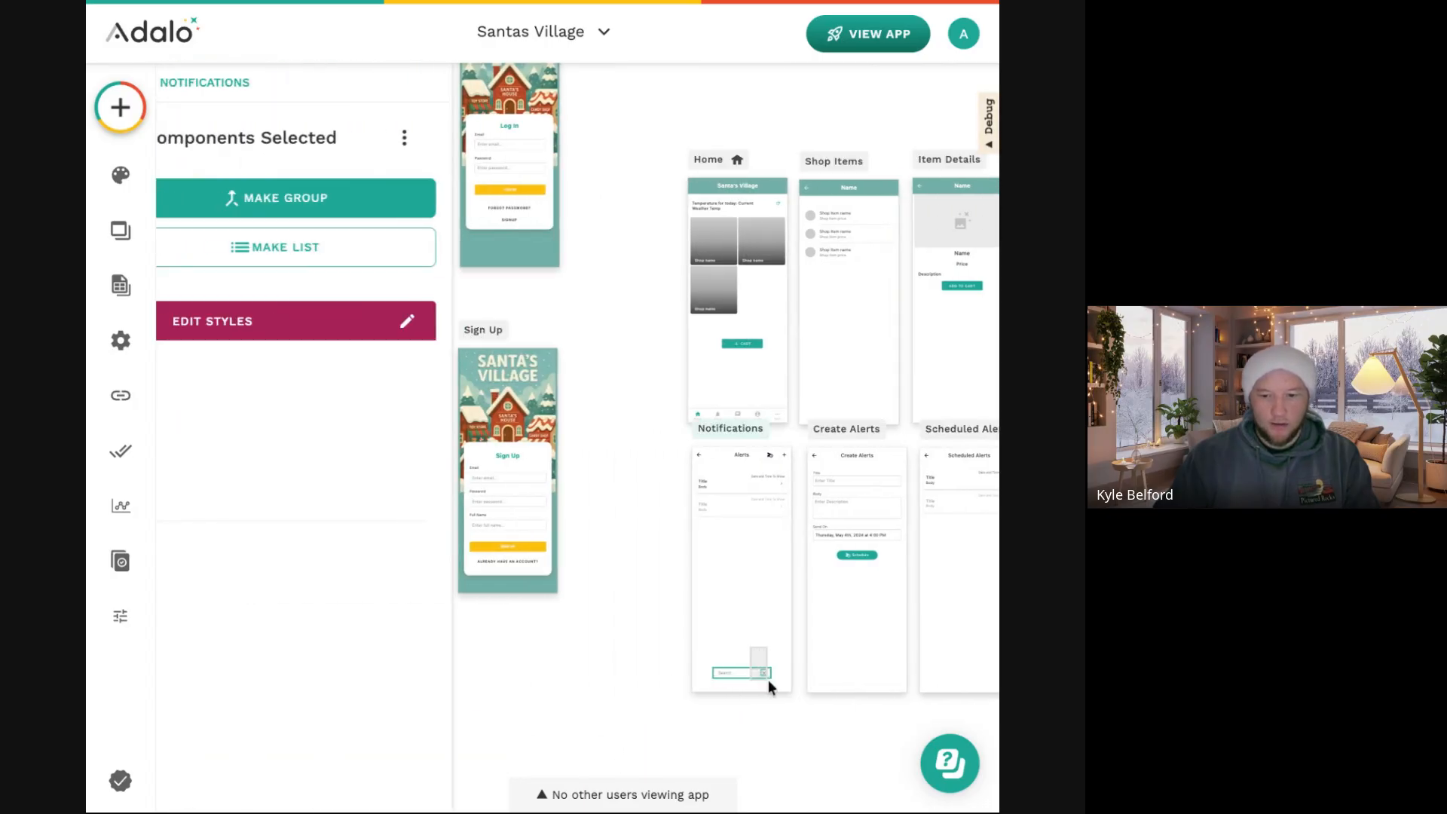
key("ctrl+c")
left_click(945, 445)
key("ctrl+v")
scroll(935, 613, "right", 4)
scroll(680, 703, "up", 5)
left_click(812, 569)
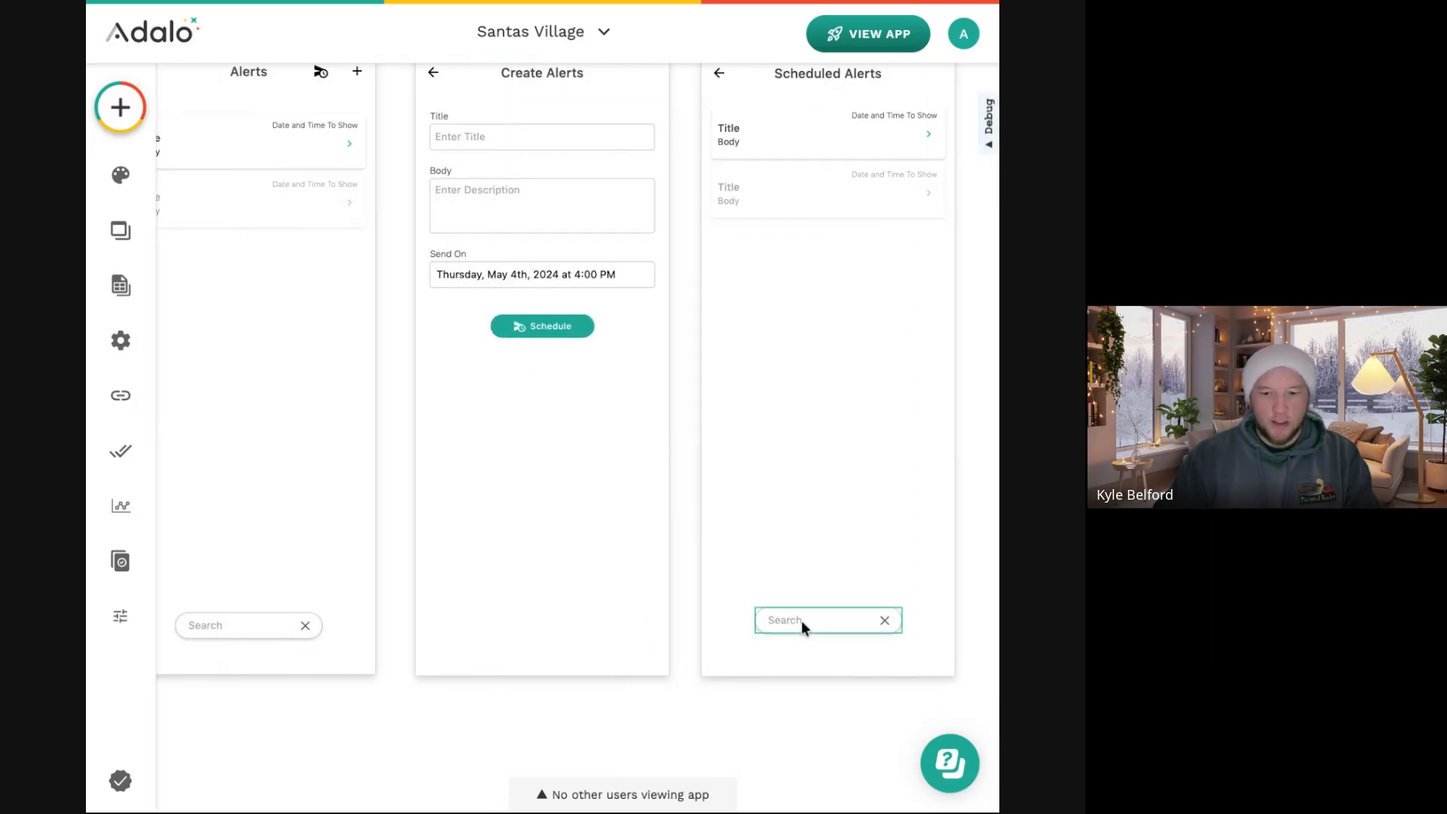
Rename the copied search field on the Scheduled Alerts screen to Search Scheduled.
scroll(803, 617, "down", 5)
left_click(848, 698)
scroll(966, 589, "up", 5)
scroll(967, 590, "down", 5)
left_click(864, 467)
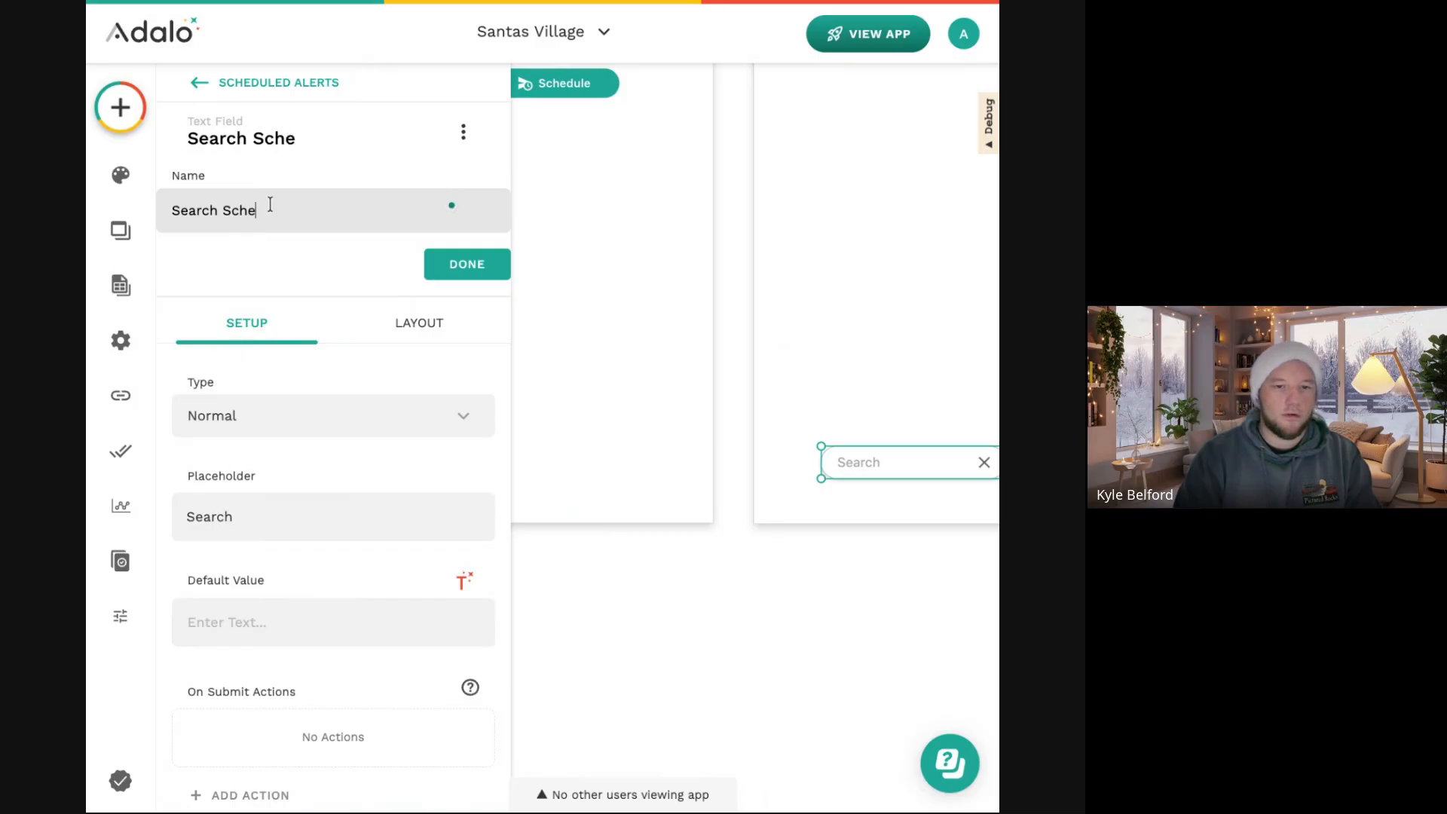
type("d")
left_click(467, 263)
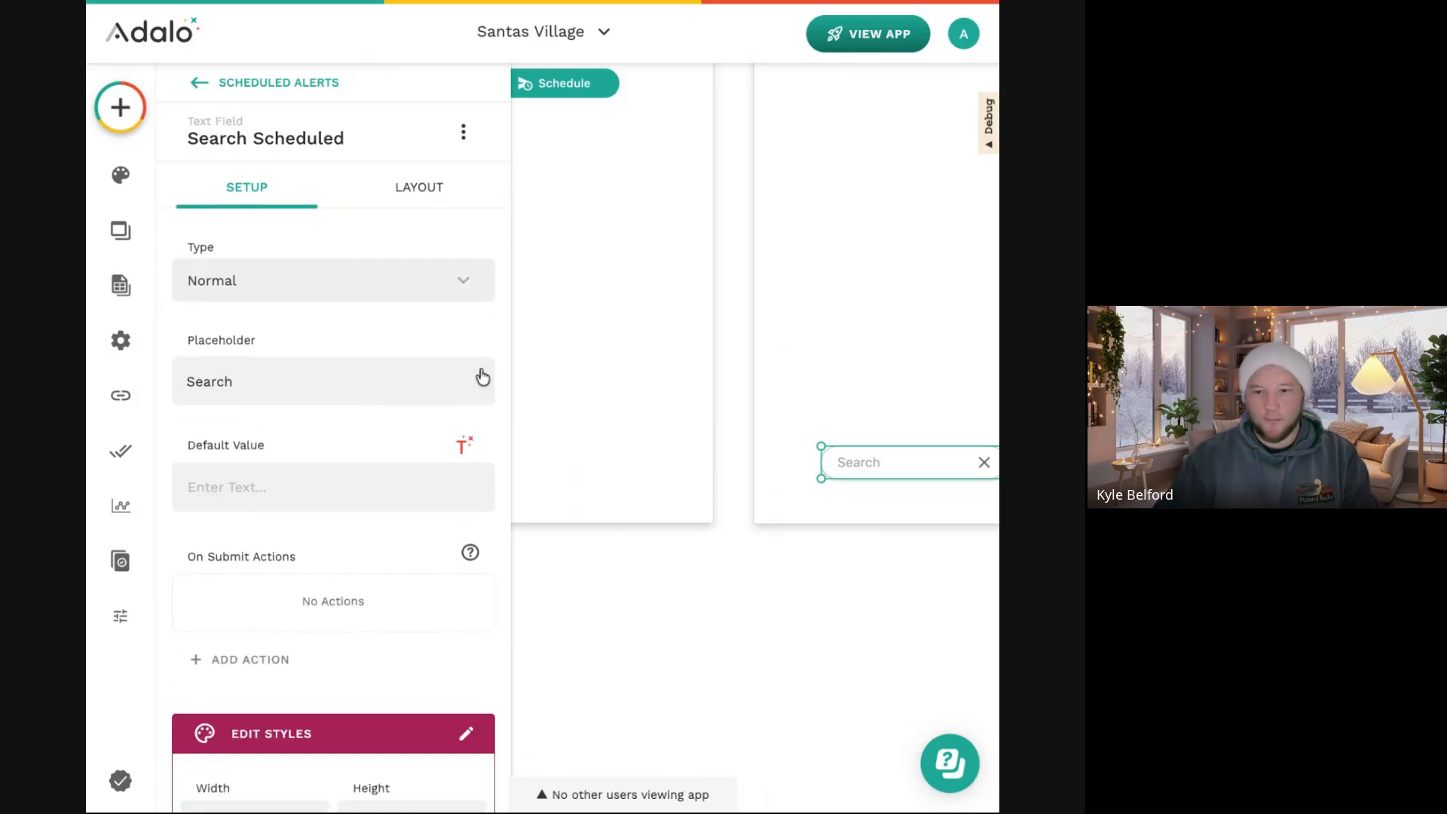
Point the copied clear icon's Change Input Value action at the Search Scheduled field.
left_click(624, 494)
scroll(625, 493, "down", 5)
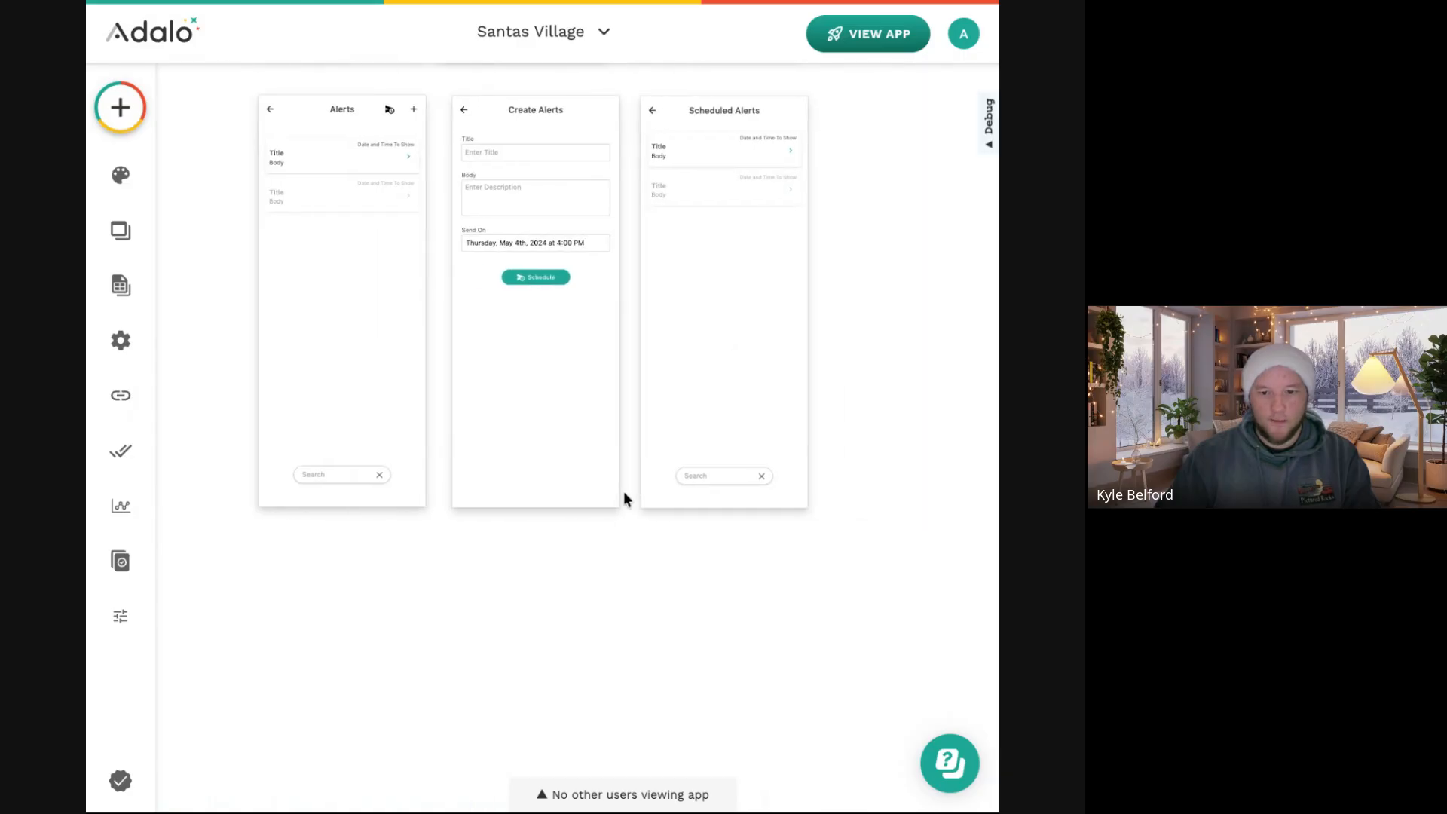
scroll(624, 493, "right", 1)
left_click(726, 477)
left_click(340, 622)
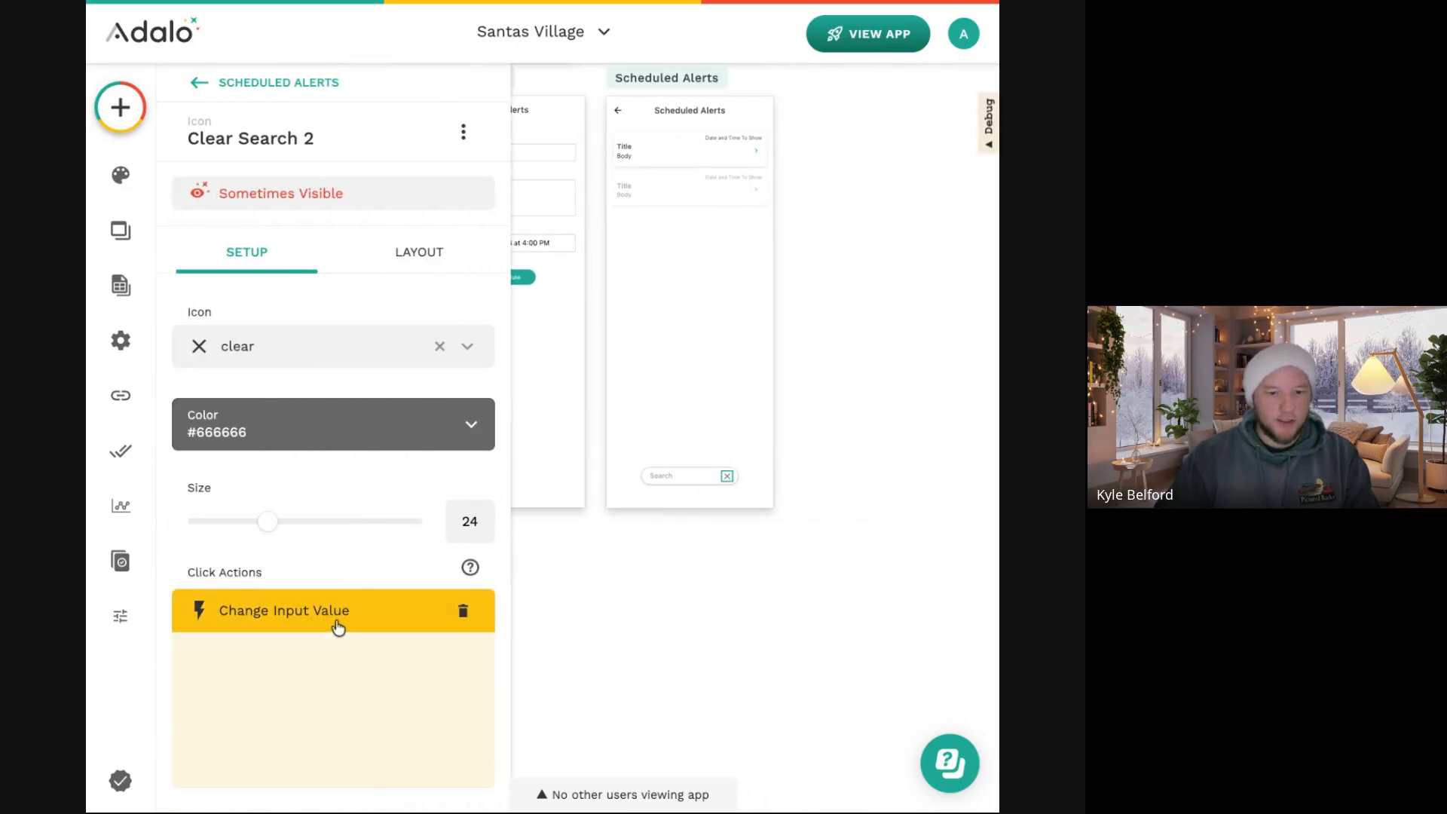
left_click(368, 710)
left_click(355, 567)
Set the copied clear icon to be visible only if Search Scheduled is not equal to empty.
left_click(270, 193)
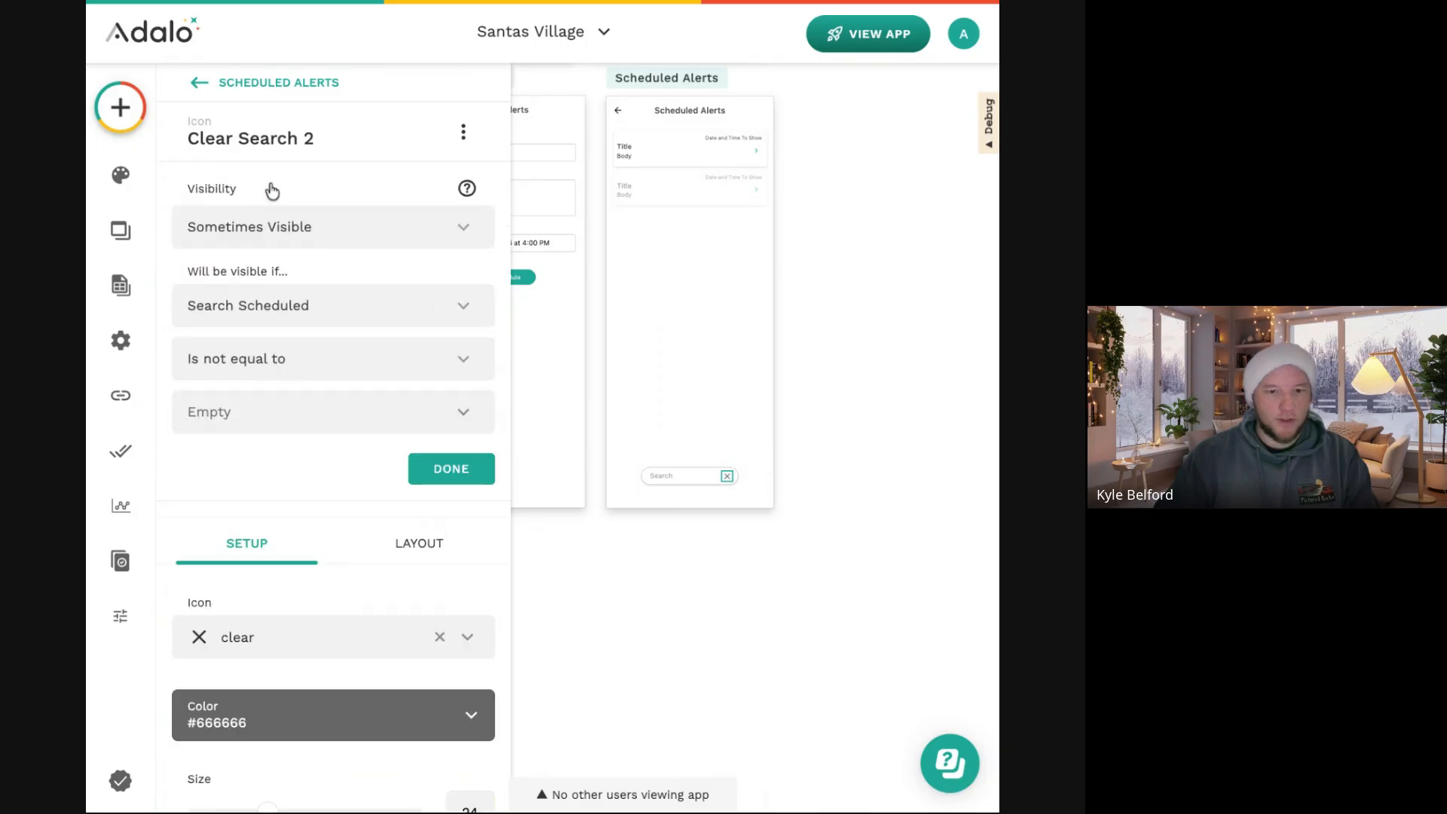
left_click(276, 309)
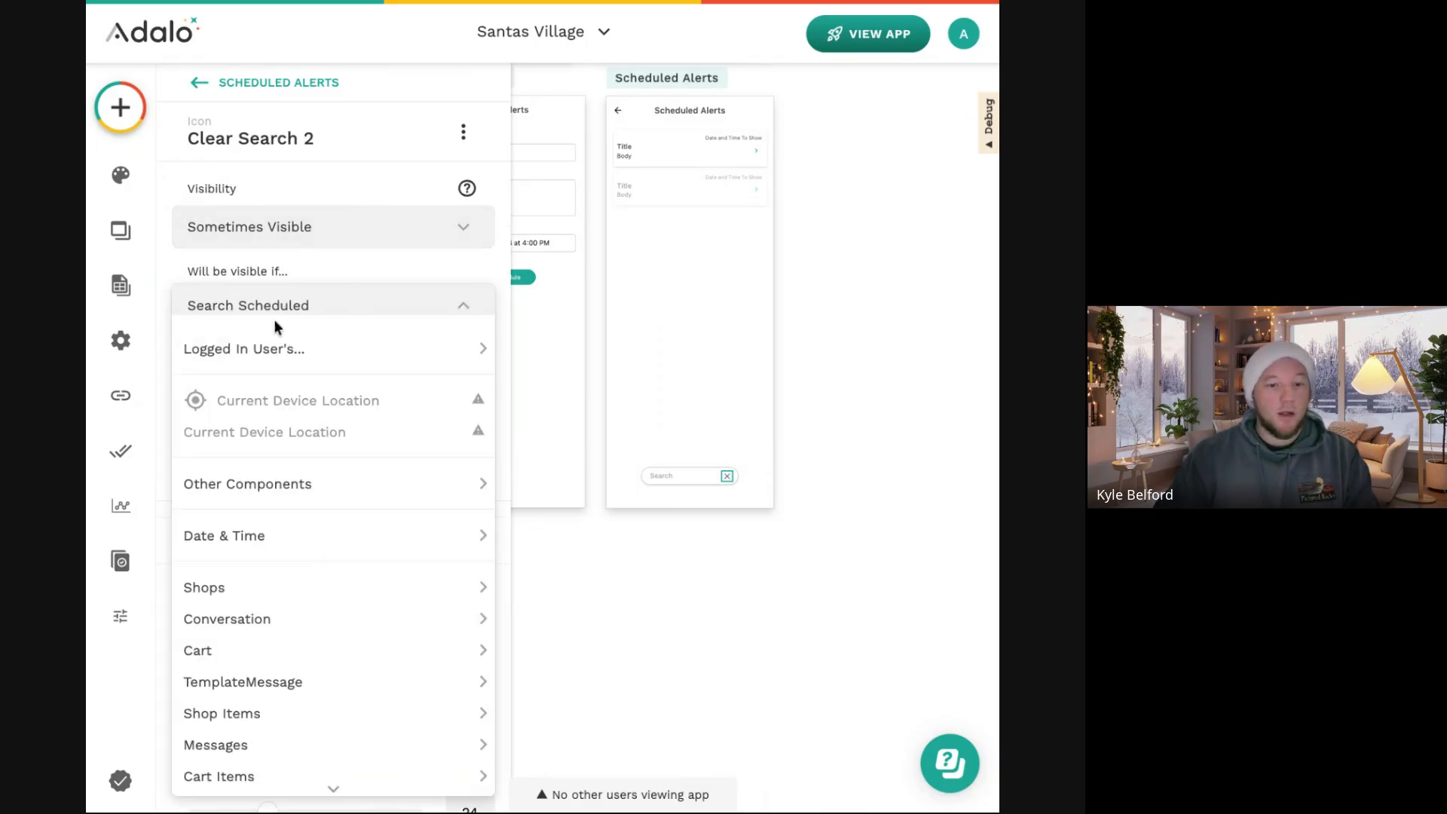
mouse_move(383, 500)
left_click(582, 485)
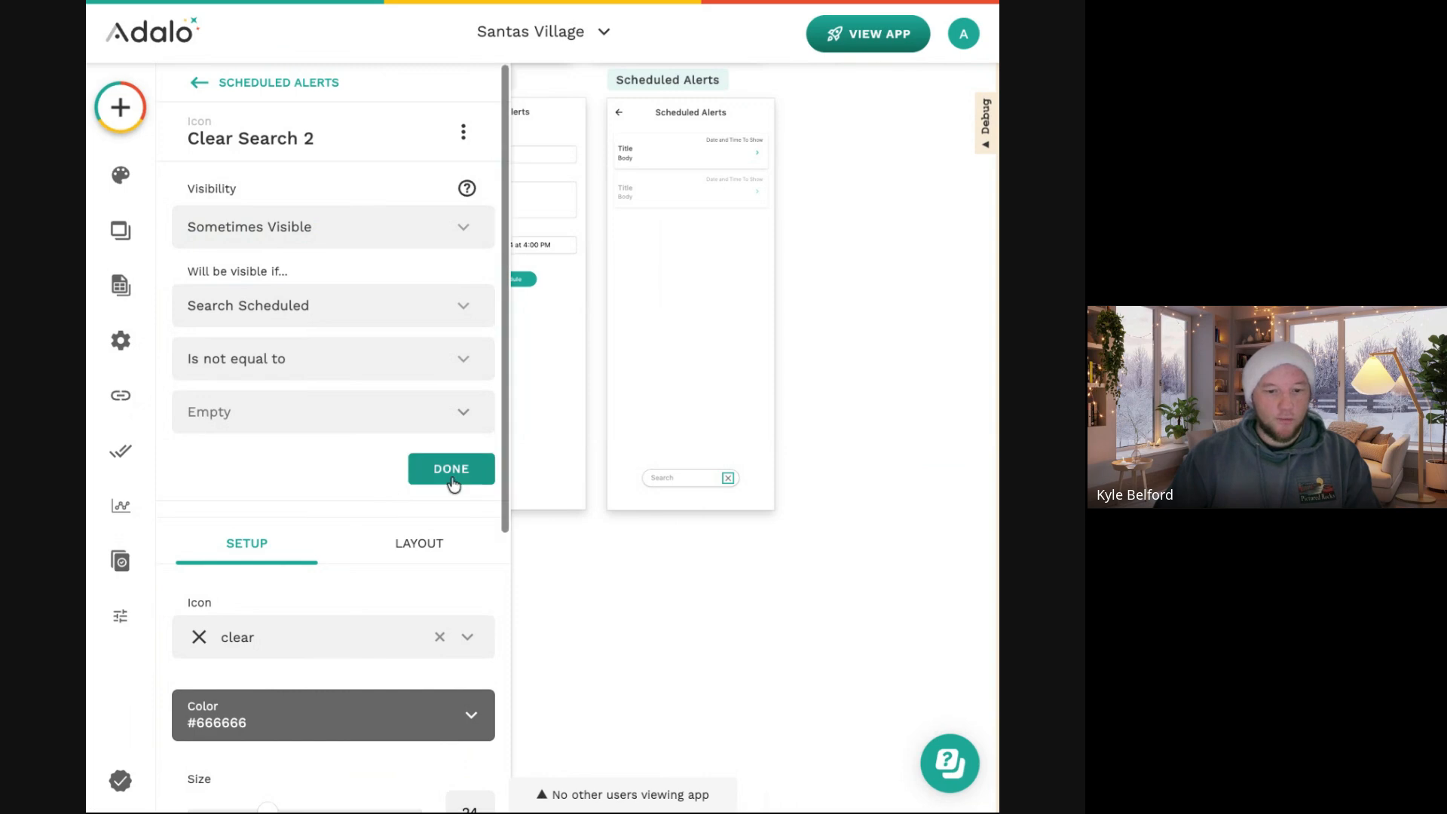
left_click(455, 474)
scroll(346, 485, "down", 3)
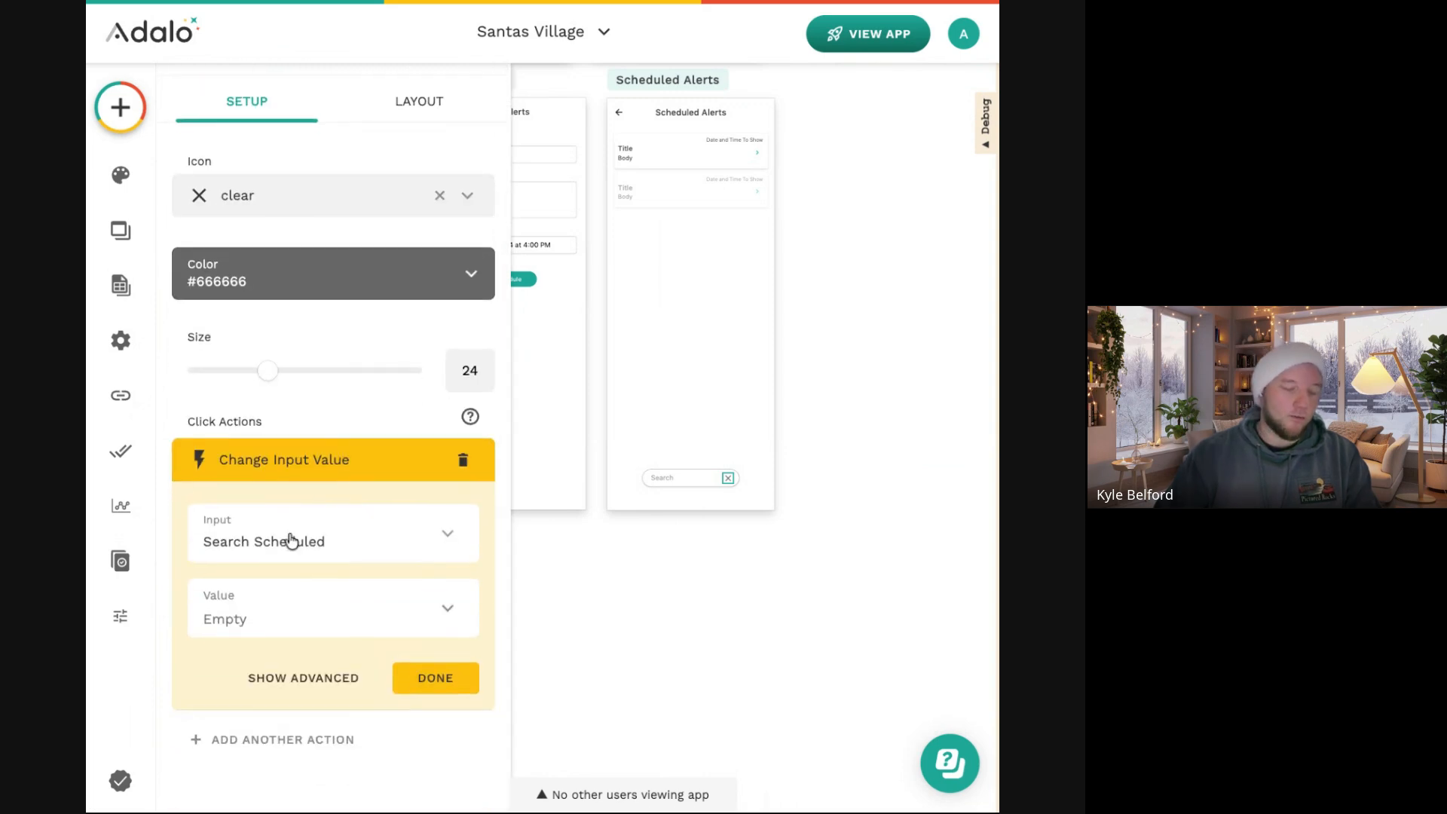
Replace the search value in the scheduled list's Title Contains filter with Search Scheduled.
left_click(676, 163)
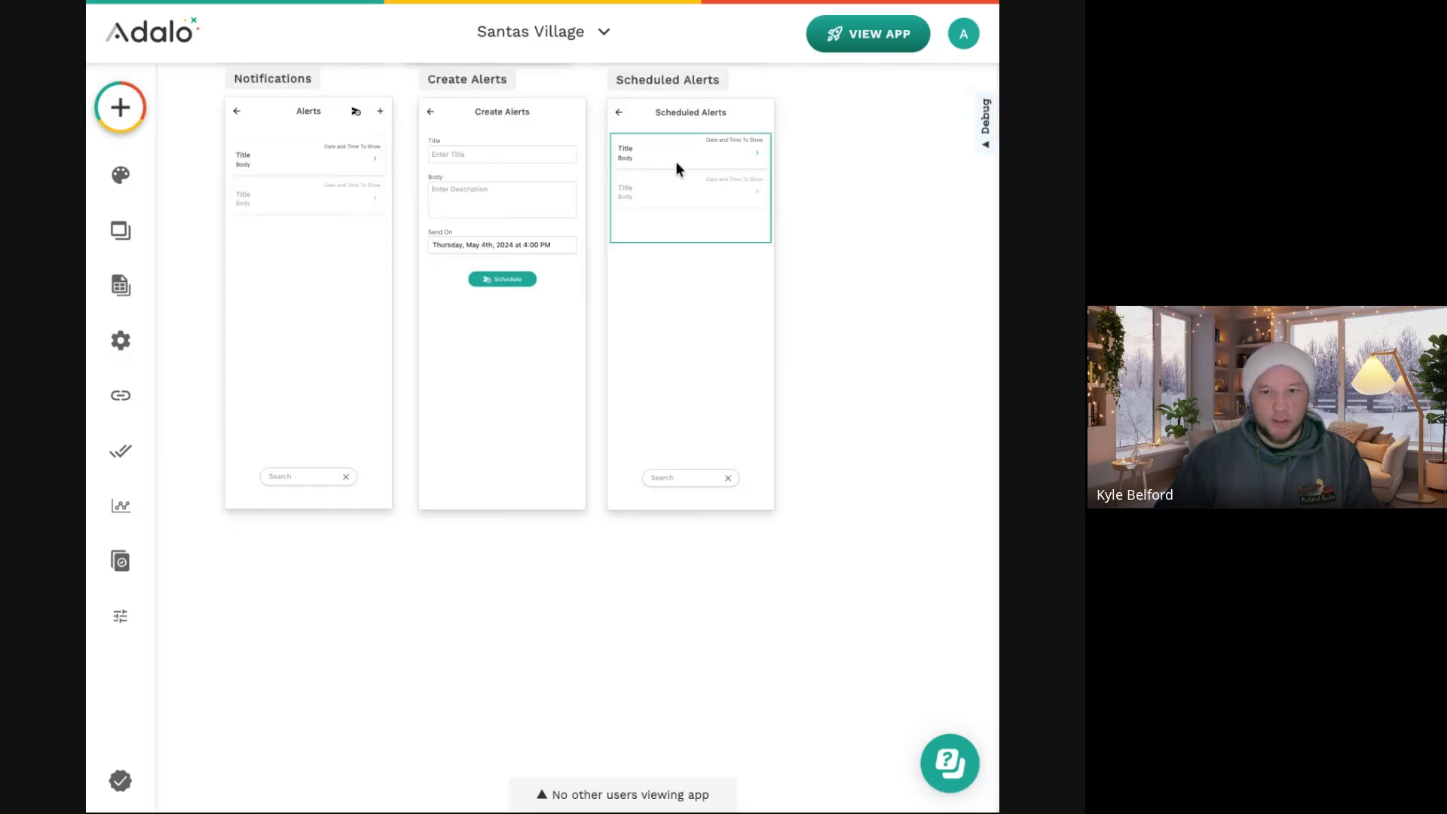
scroll(439, 383, "down", 5)
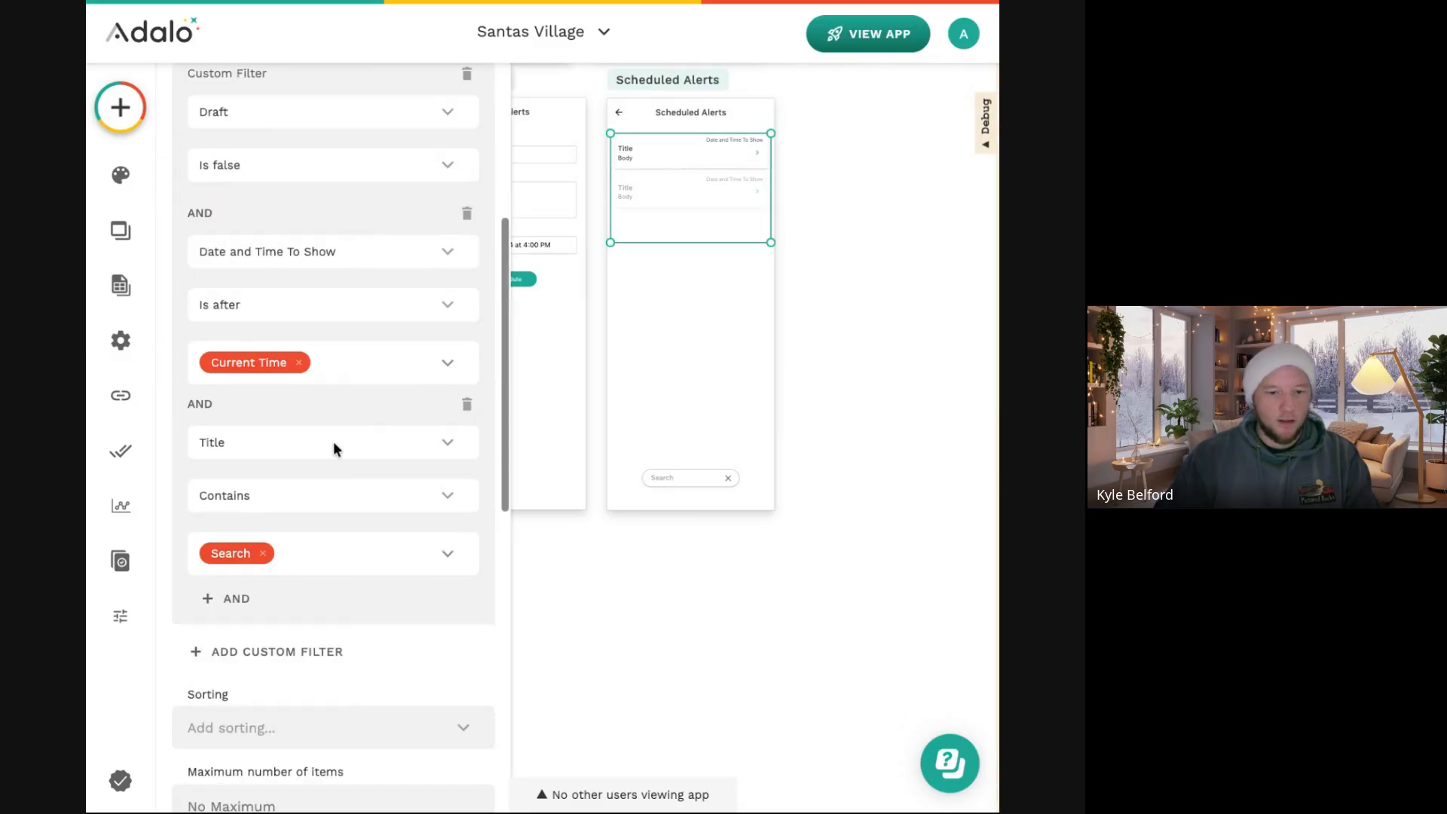
left_click(261, 555)
left_click(439, 556)
mouse_move(478, 504)
left_click(630, 494)
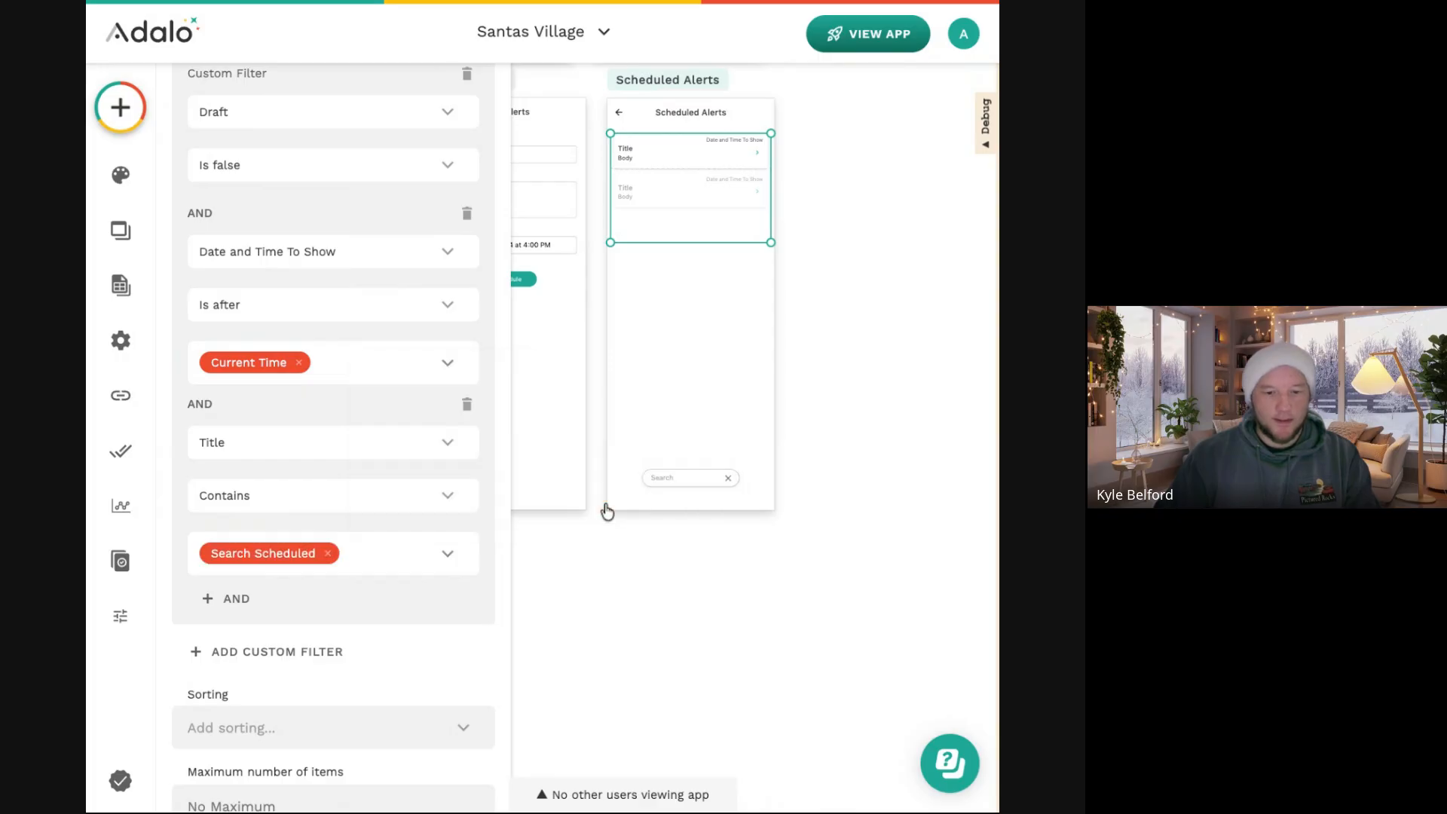
left_click(629, 579)
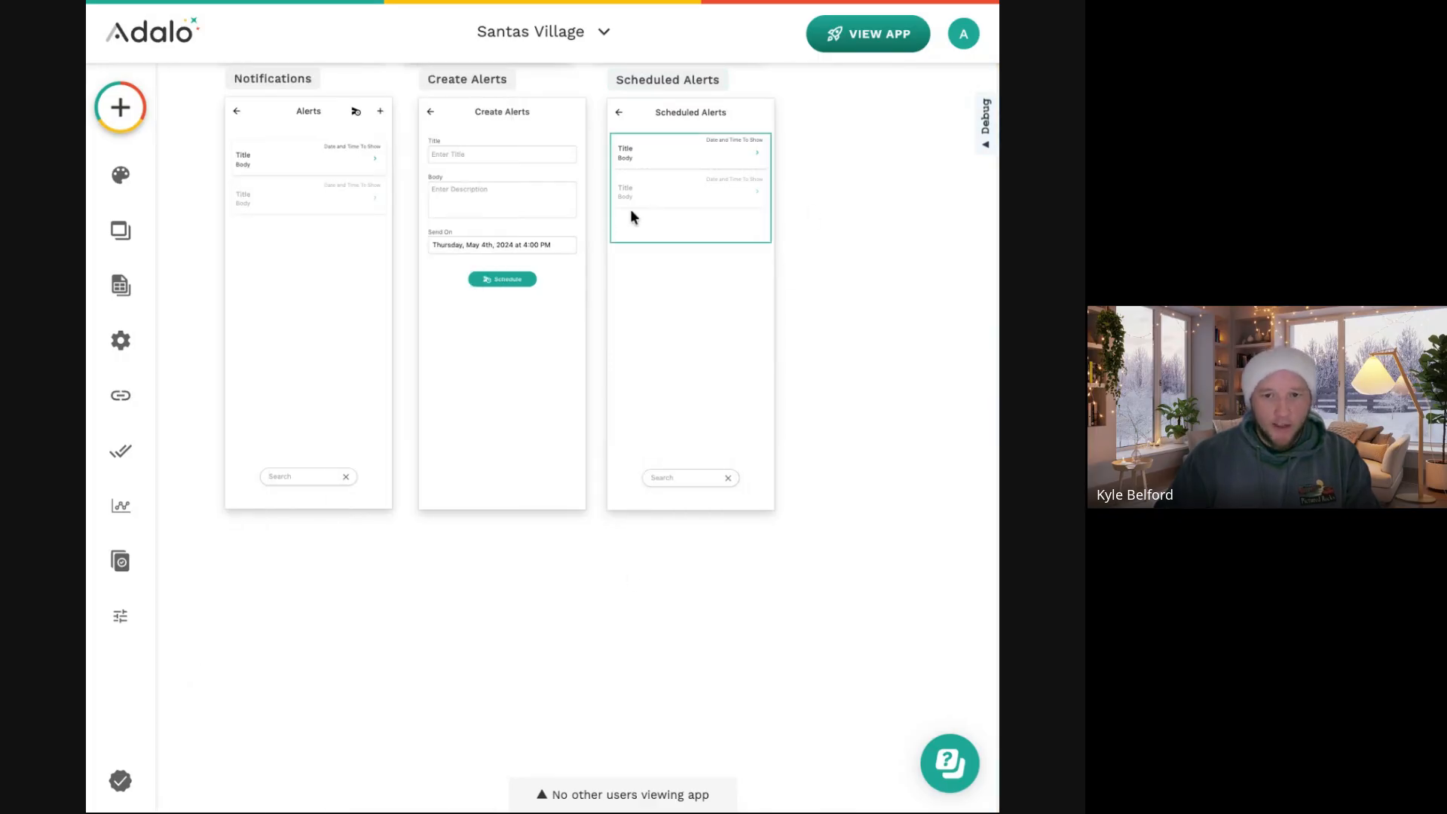
Examine the settings of the Scheduled Alerts list and the click actions of its row arrow button.
scroll(631, 210, "up", 1)
scroll(630, 210, "left", 4)
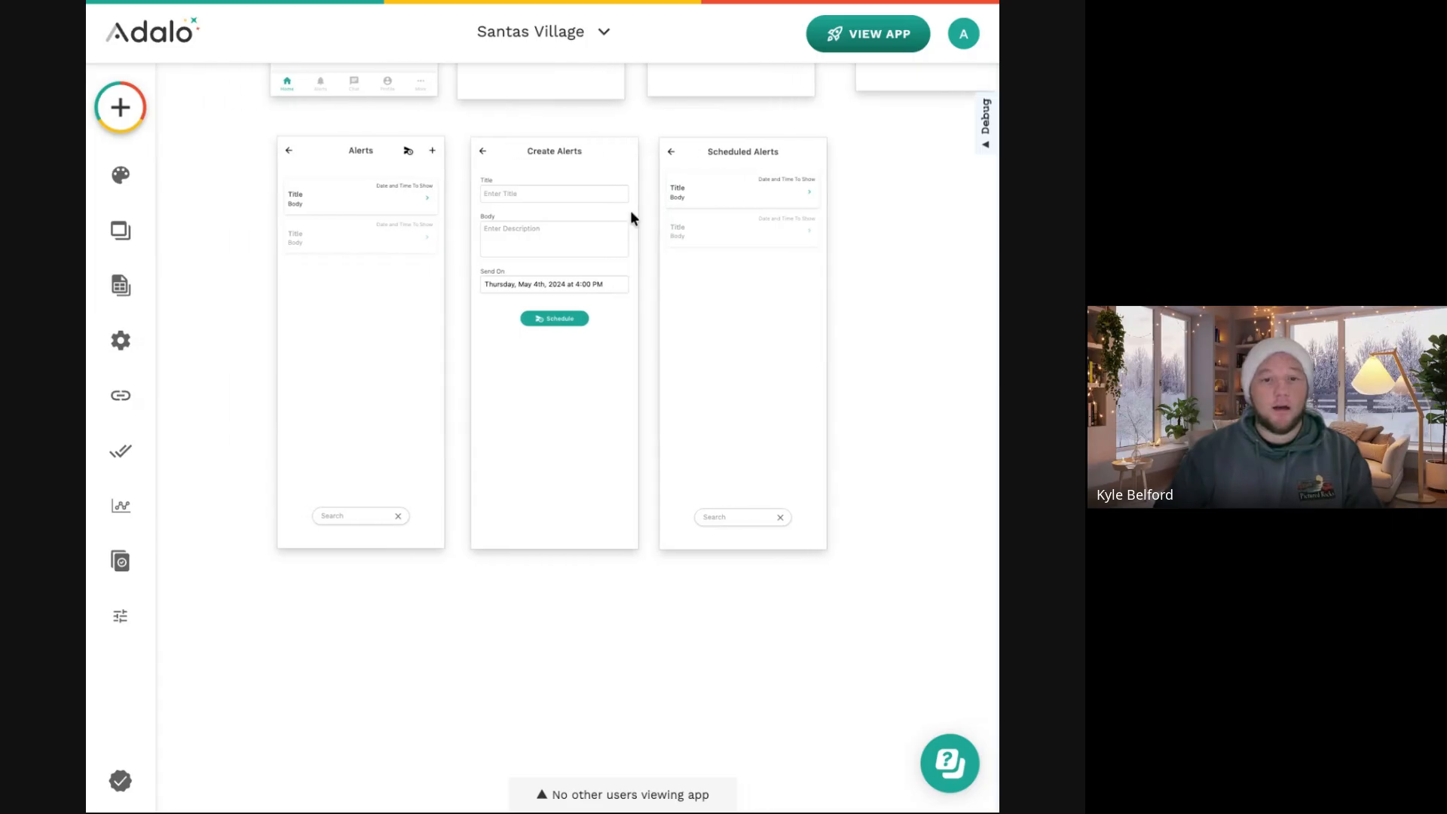
scroll(862, 196, "right", 6)
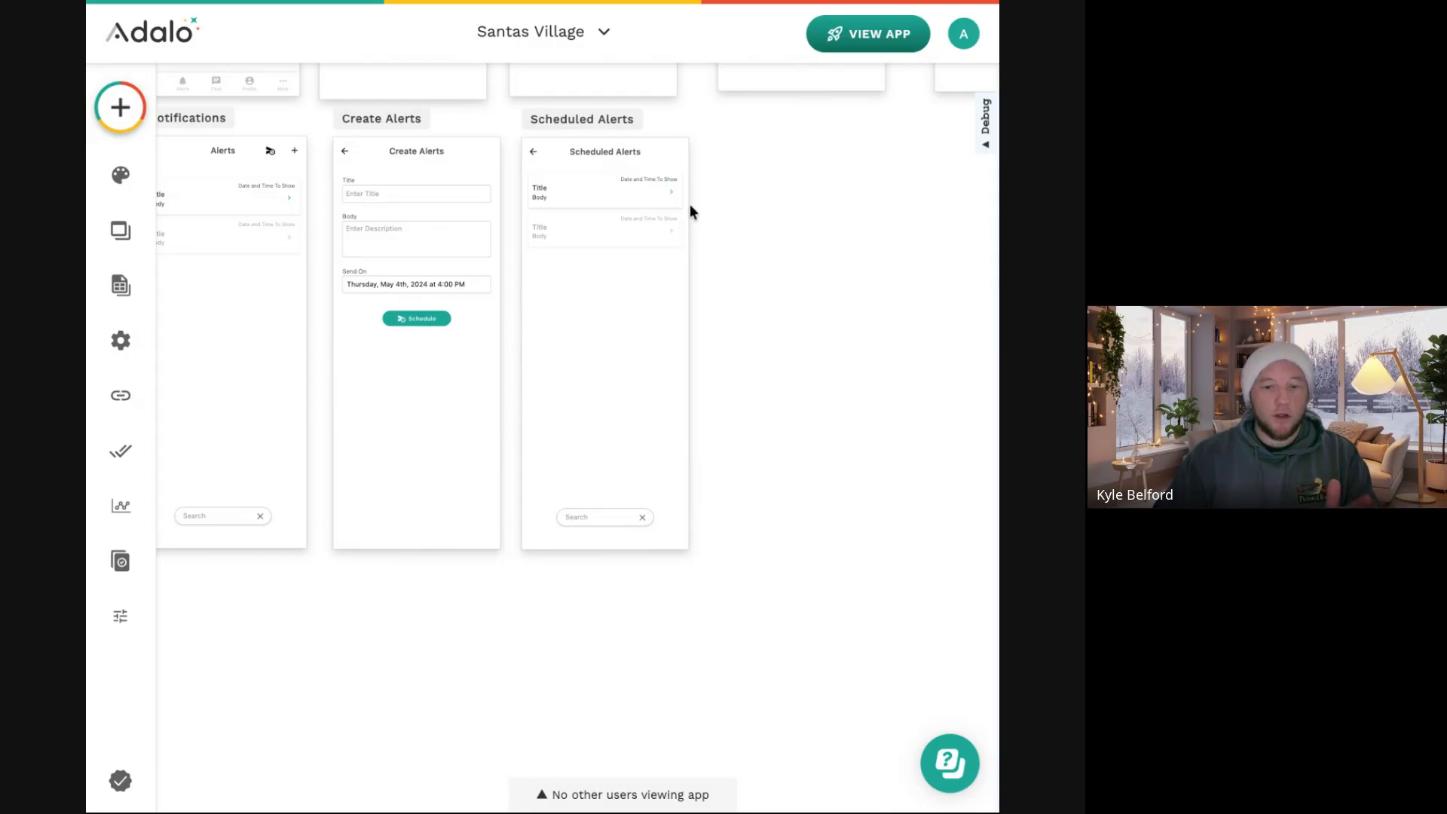
left_click(642, 197)
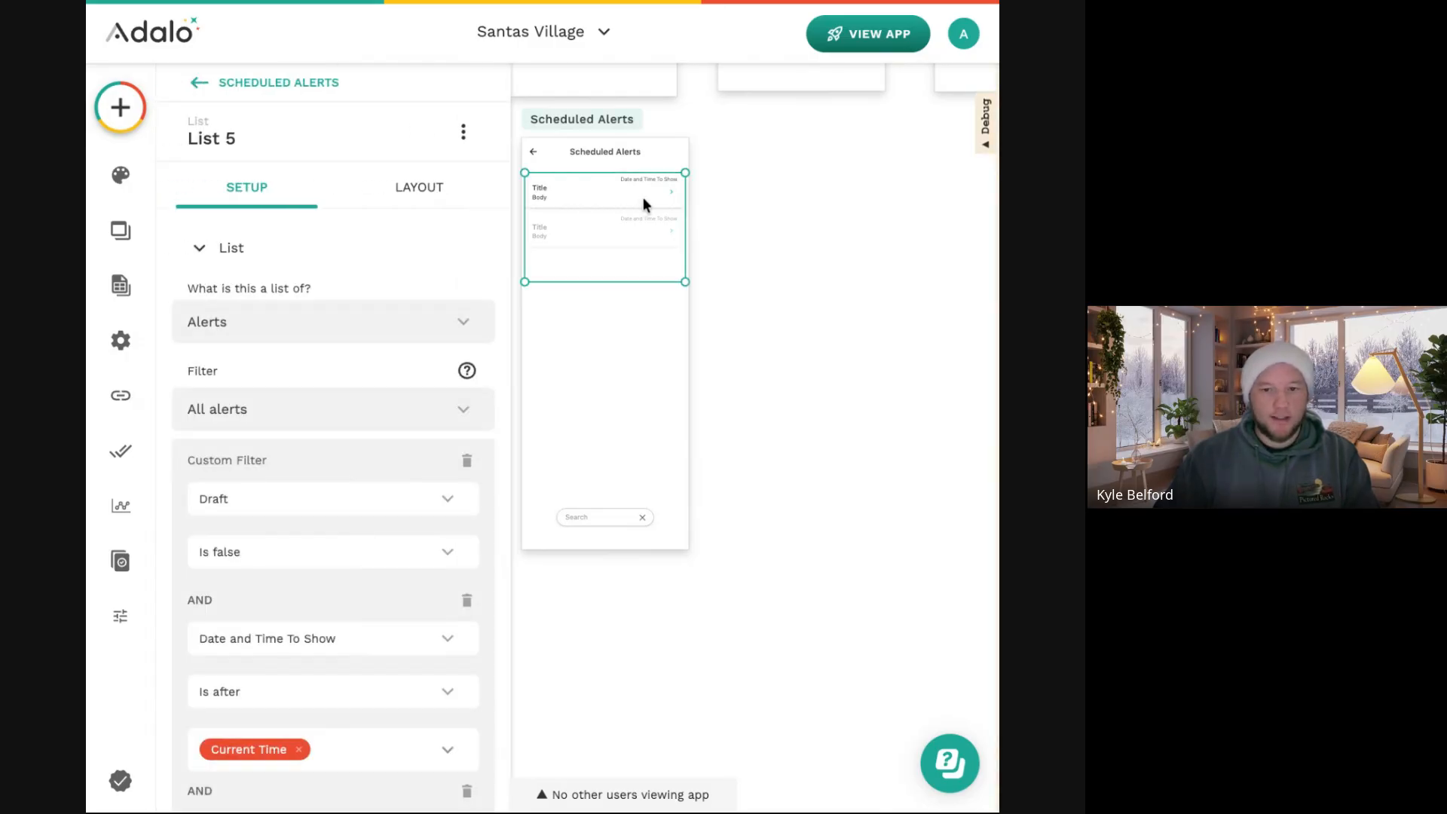
scroll(643, 197, "left", 1)
scroll(644, 197, "up", 5)
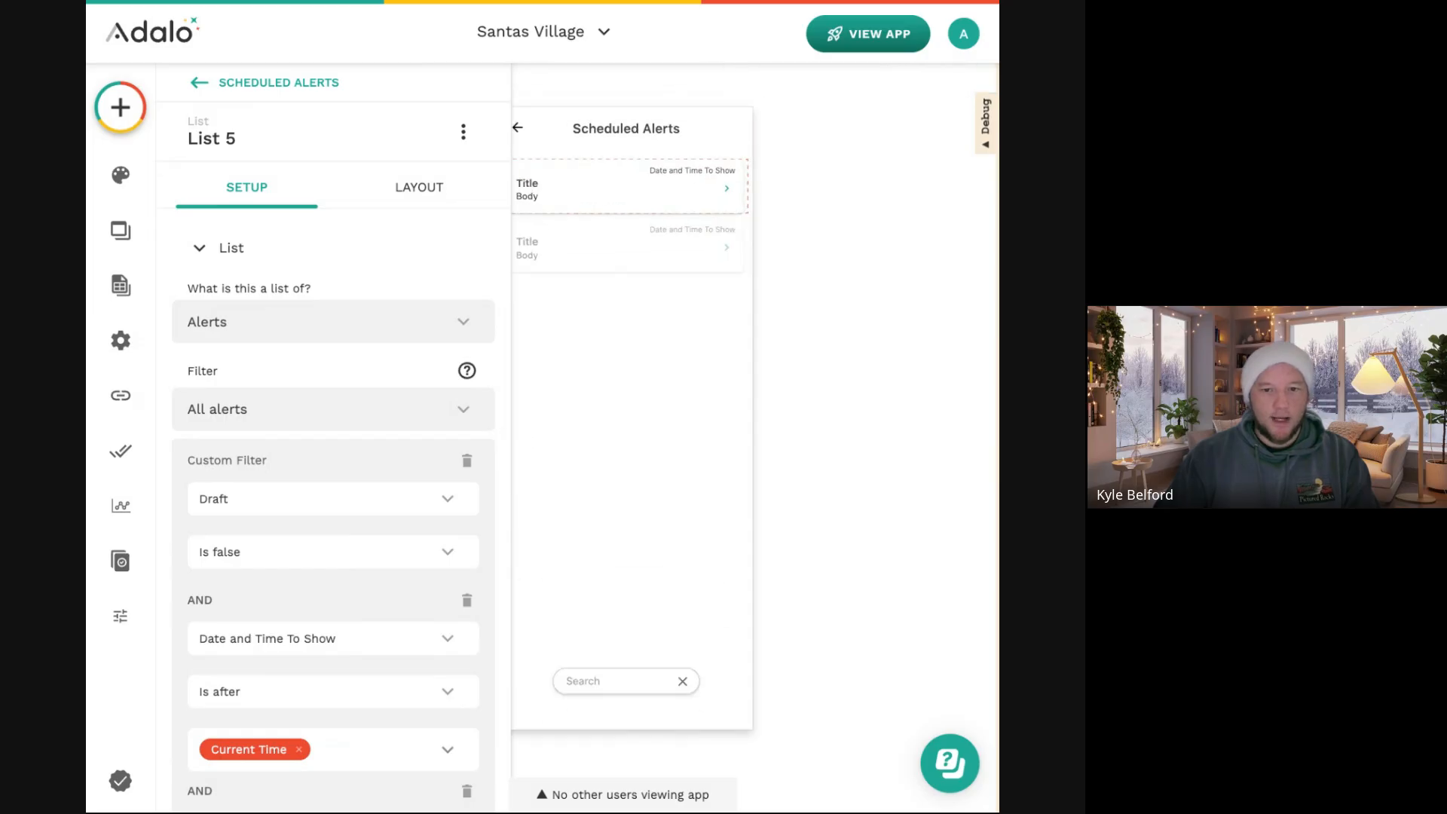
scroll(644, 197, "left", 1)
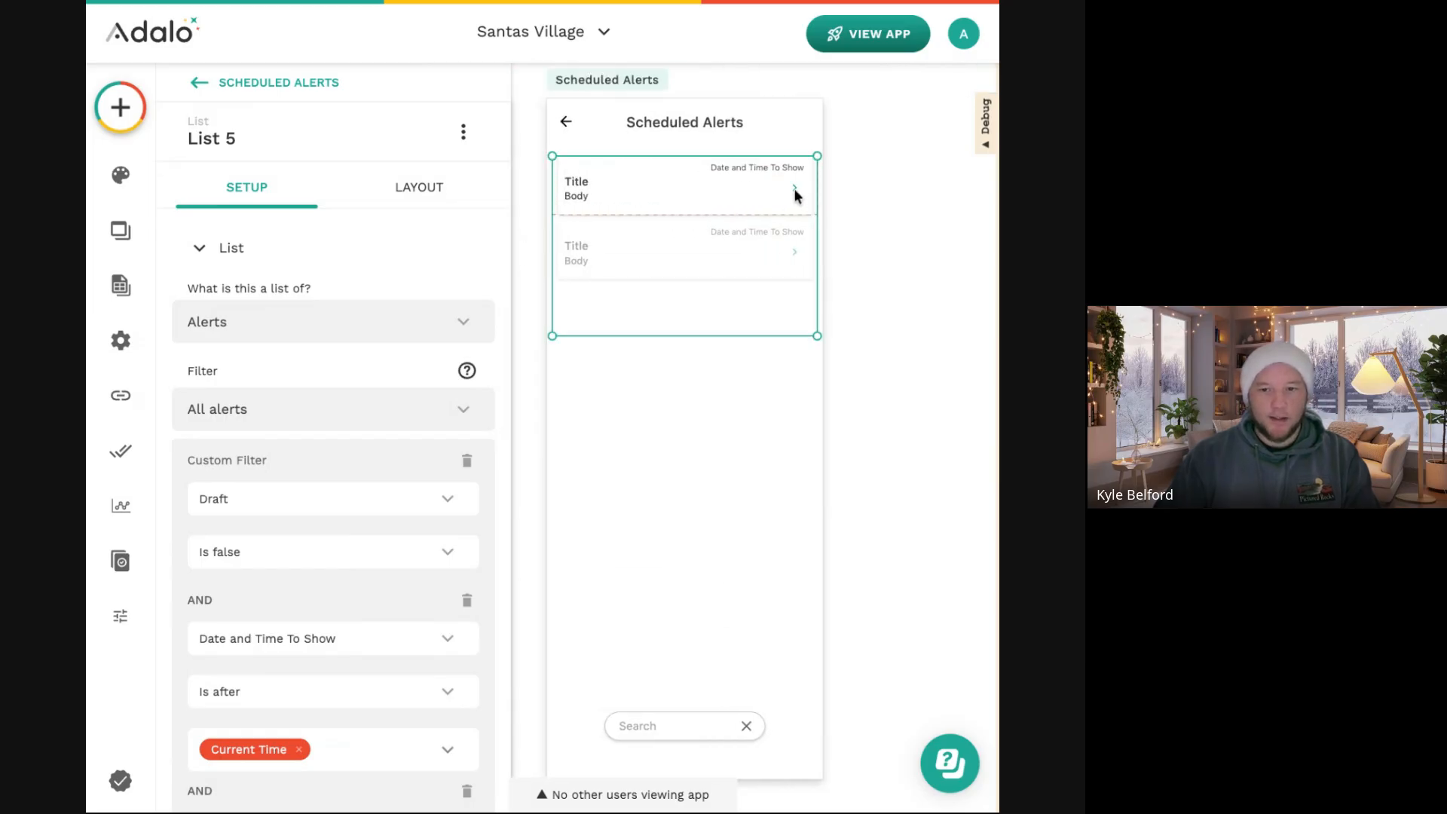
left_click(796, 197)
left_click(796, 193)
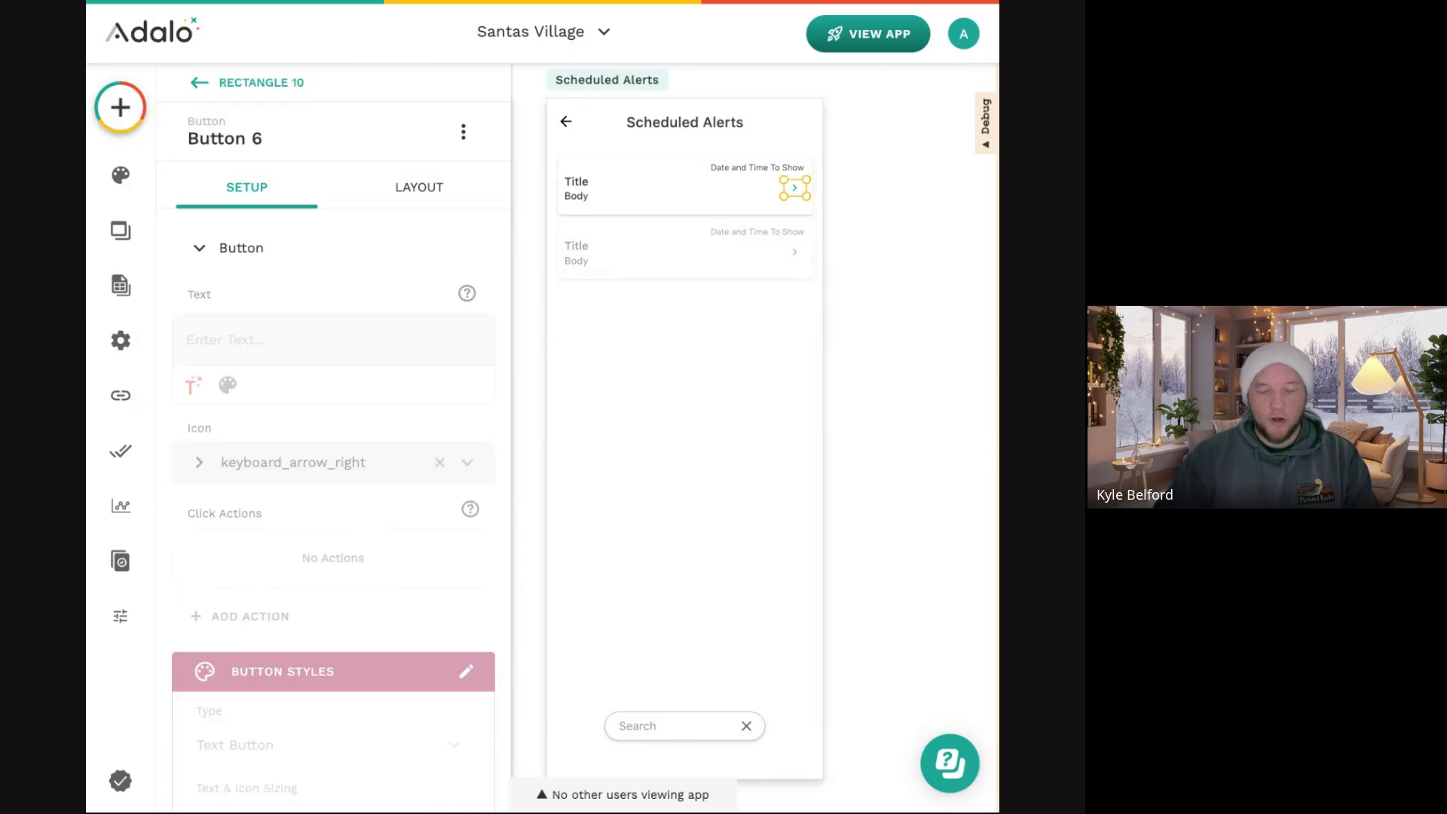
left_click(662, 336)
left_click(692, 203)
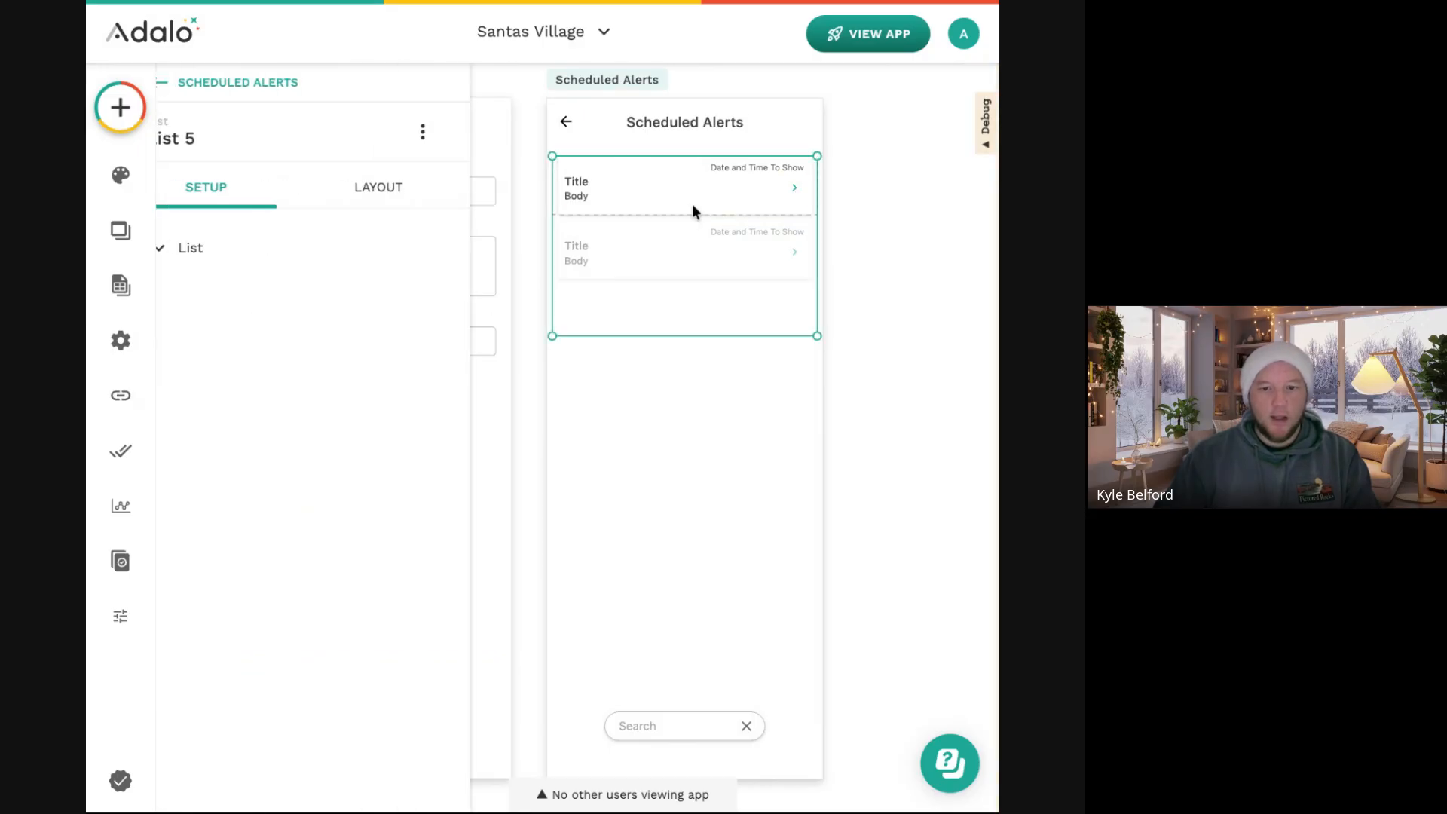
scroll(692, 203, "down", 3)
scroll(693, 205, "right", 1)
scroll(693, 205, "left", 3)
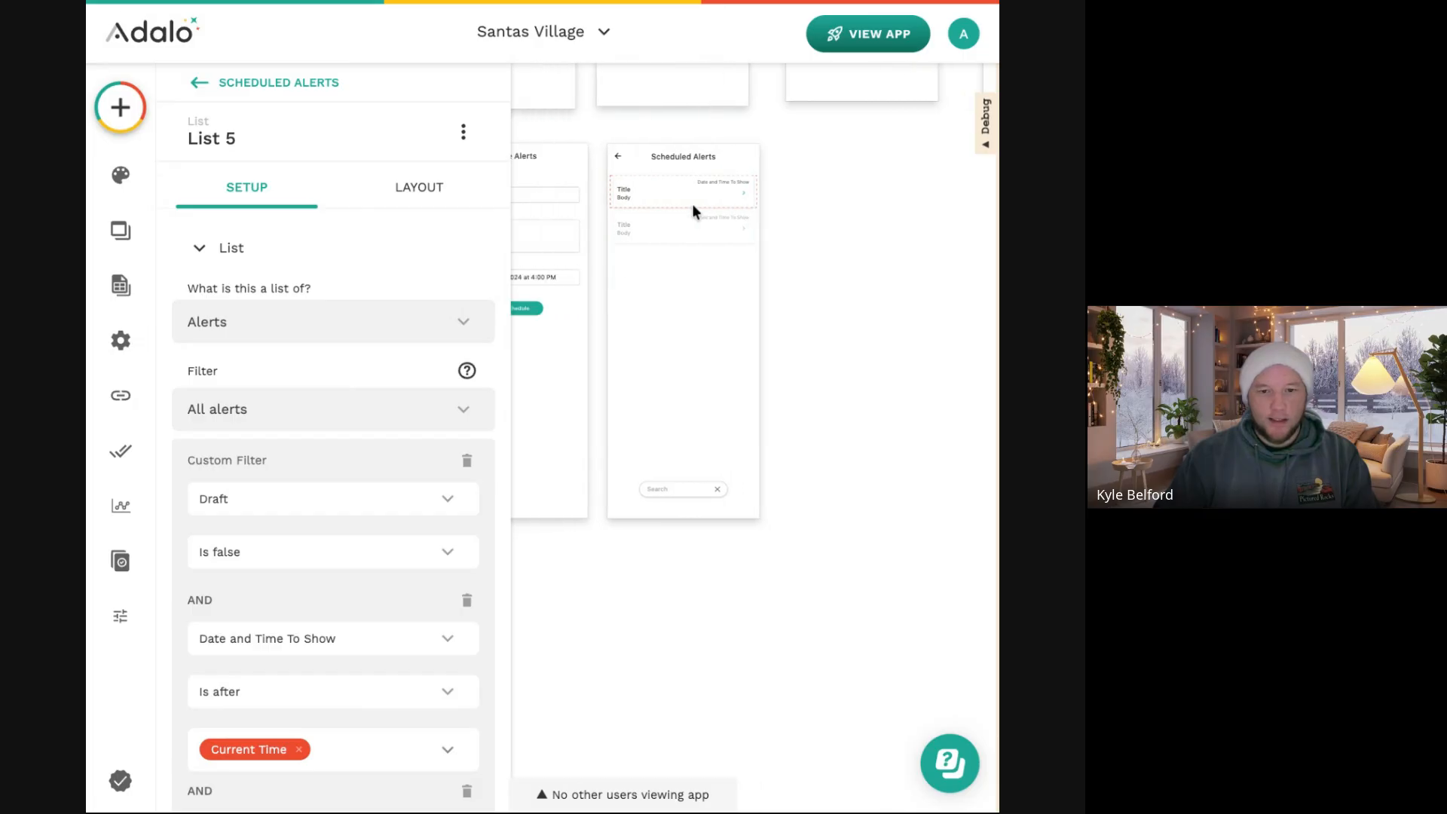
Duplicate the Create Alerts screen and place the copy beside the Scheduled Alerts screen.
left_click(612, 127)
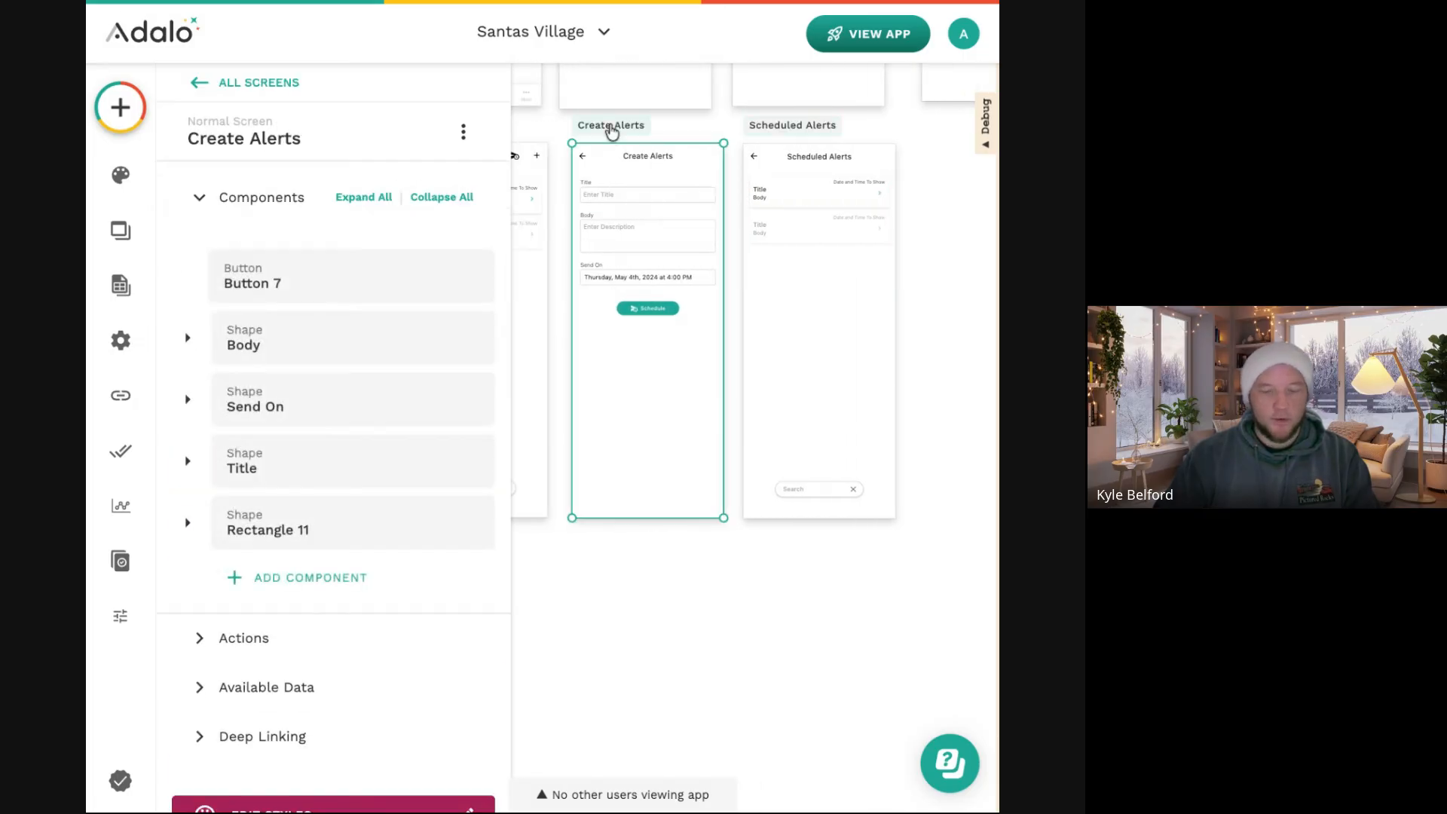
left_click(613, 131)
scroll(621, 147, "down", 5)
scroll(621, 151, "up", 1)
scroll(621, 148, "up", 4)
left_click_drag(766, 95, 620, 304)
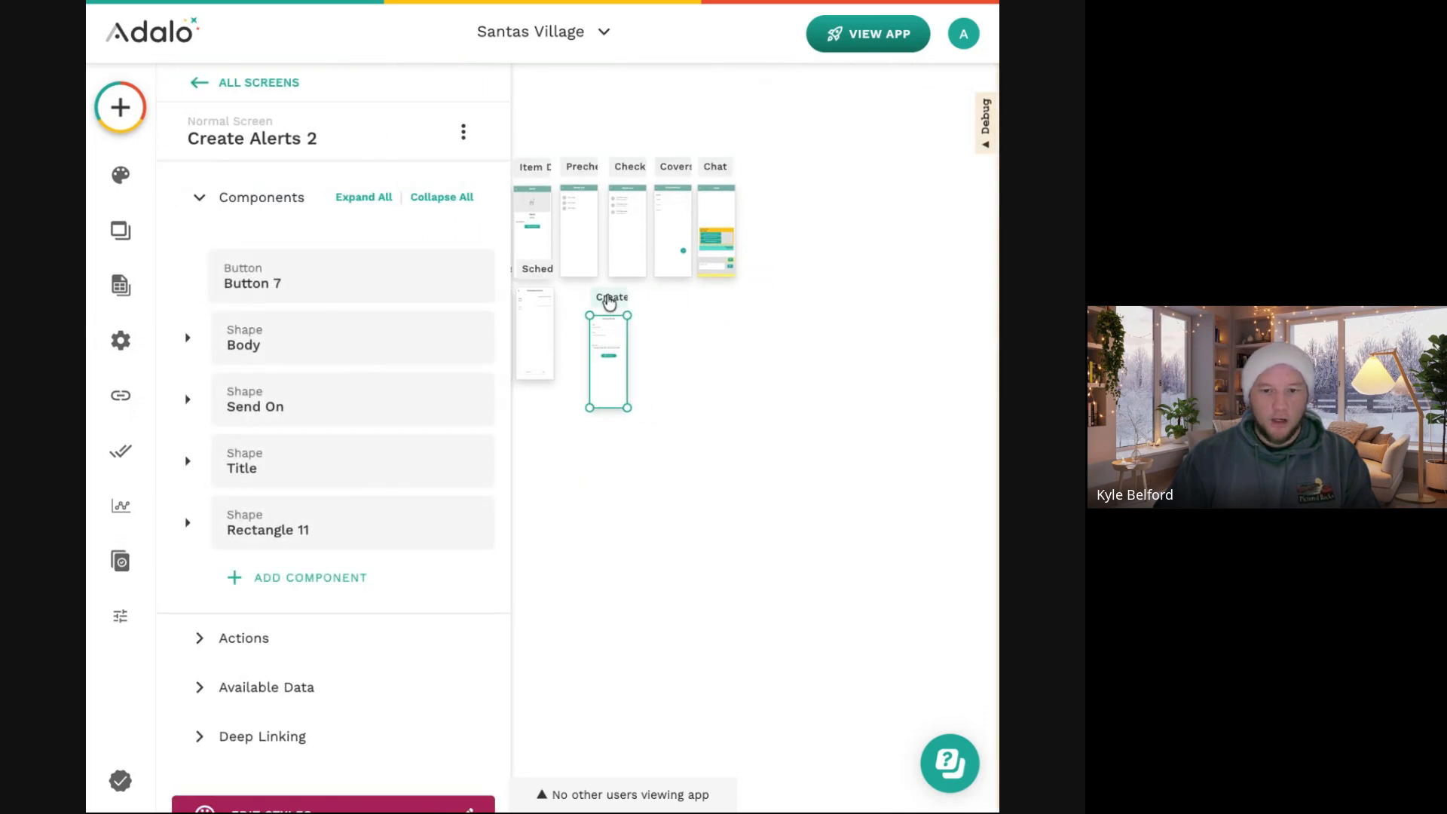
scroll(536, 300, "up", 5)
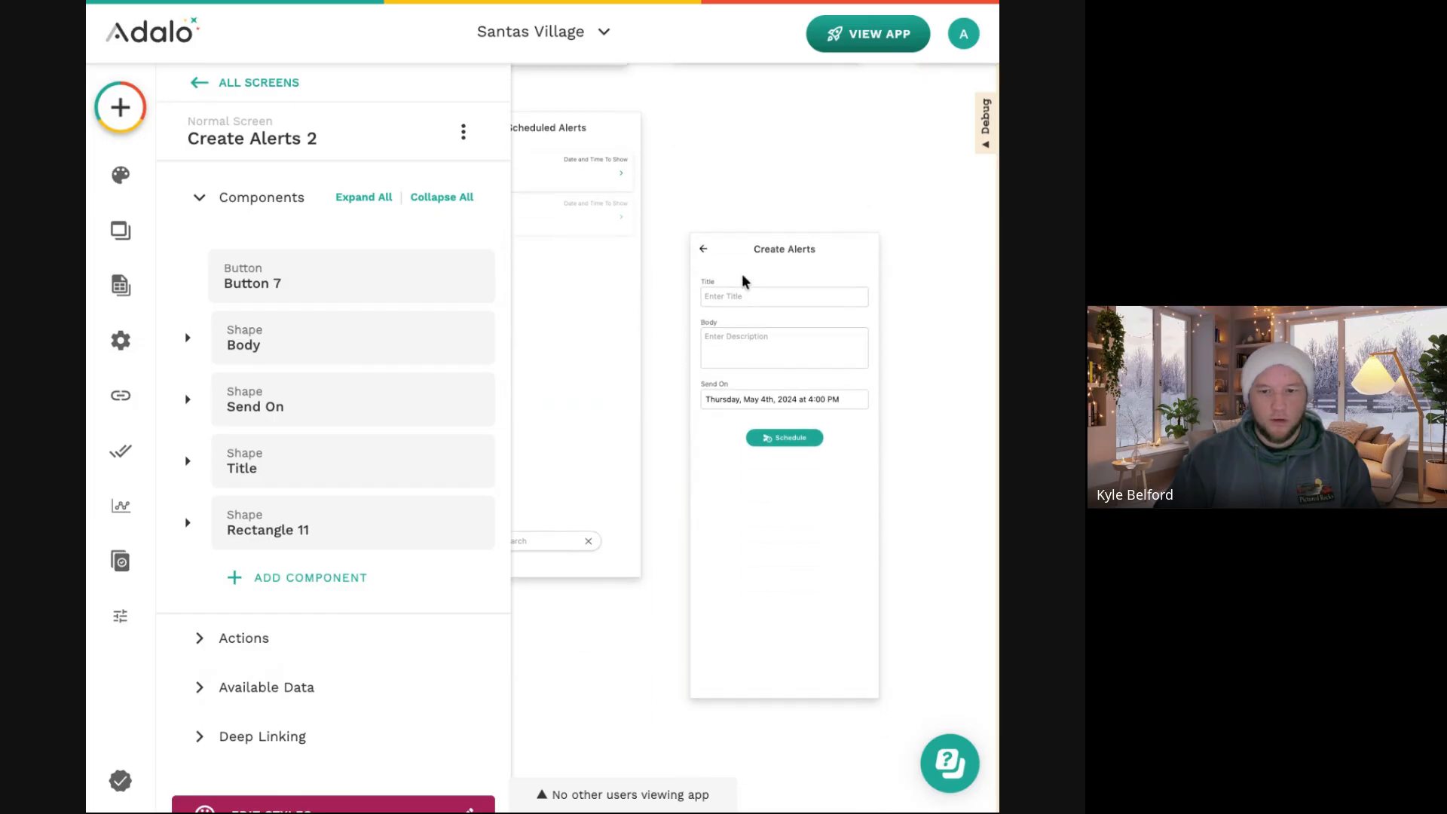
left_click_drag(749, 226, 742, 108)
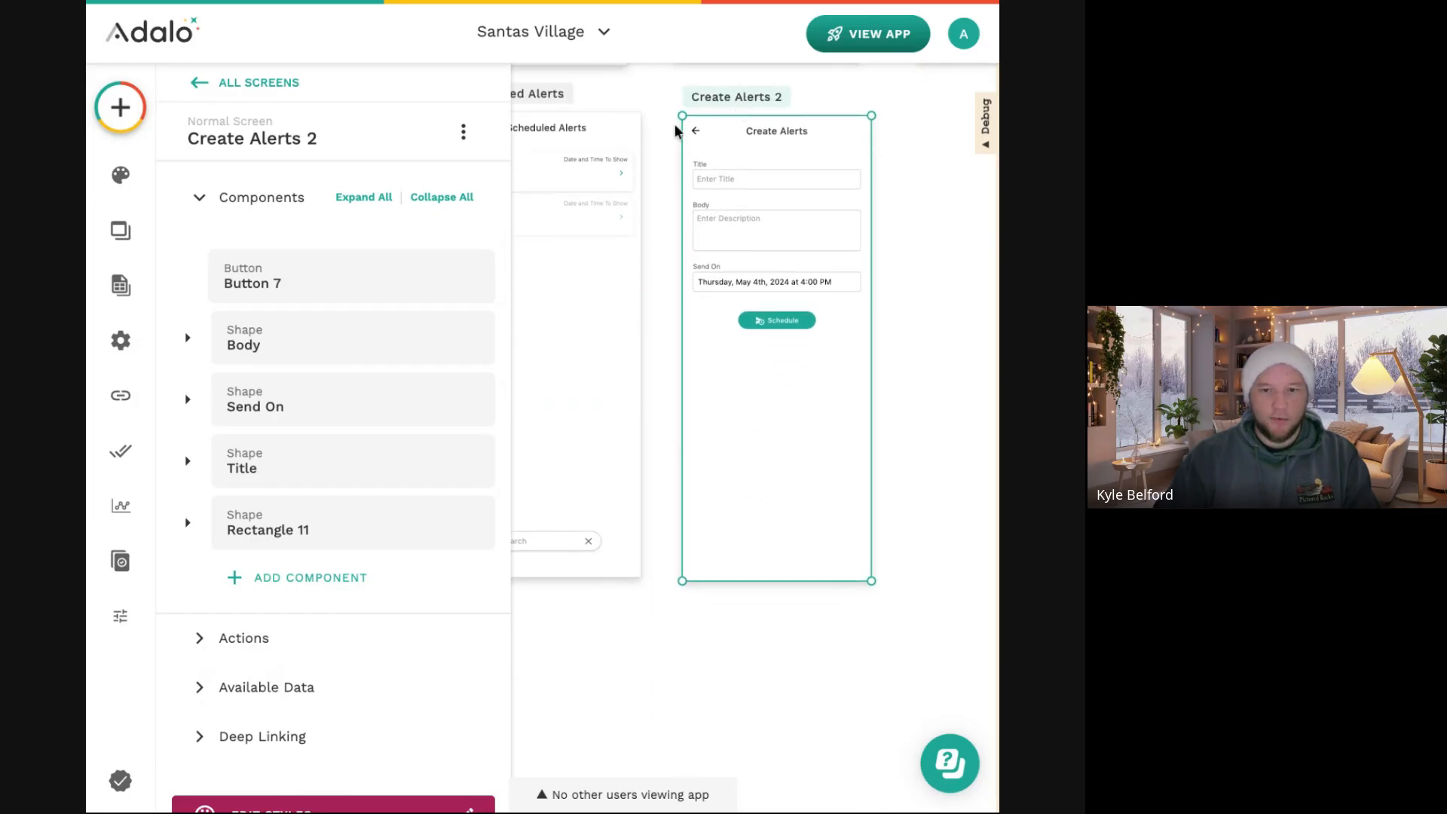
Remove the Delete Alert click action from the back arrow on the copied Create Alerts screen.
left_click(761, 131)
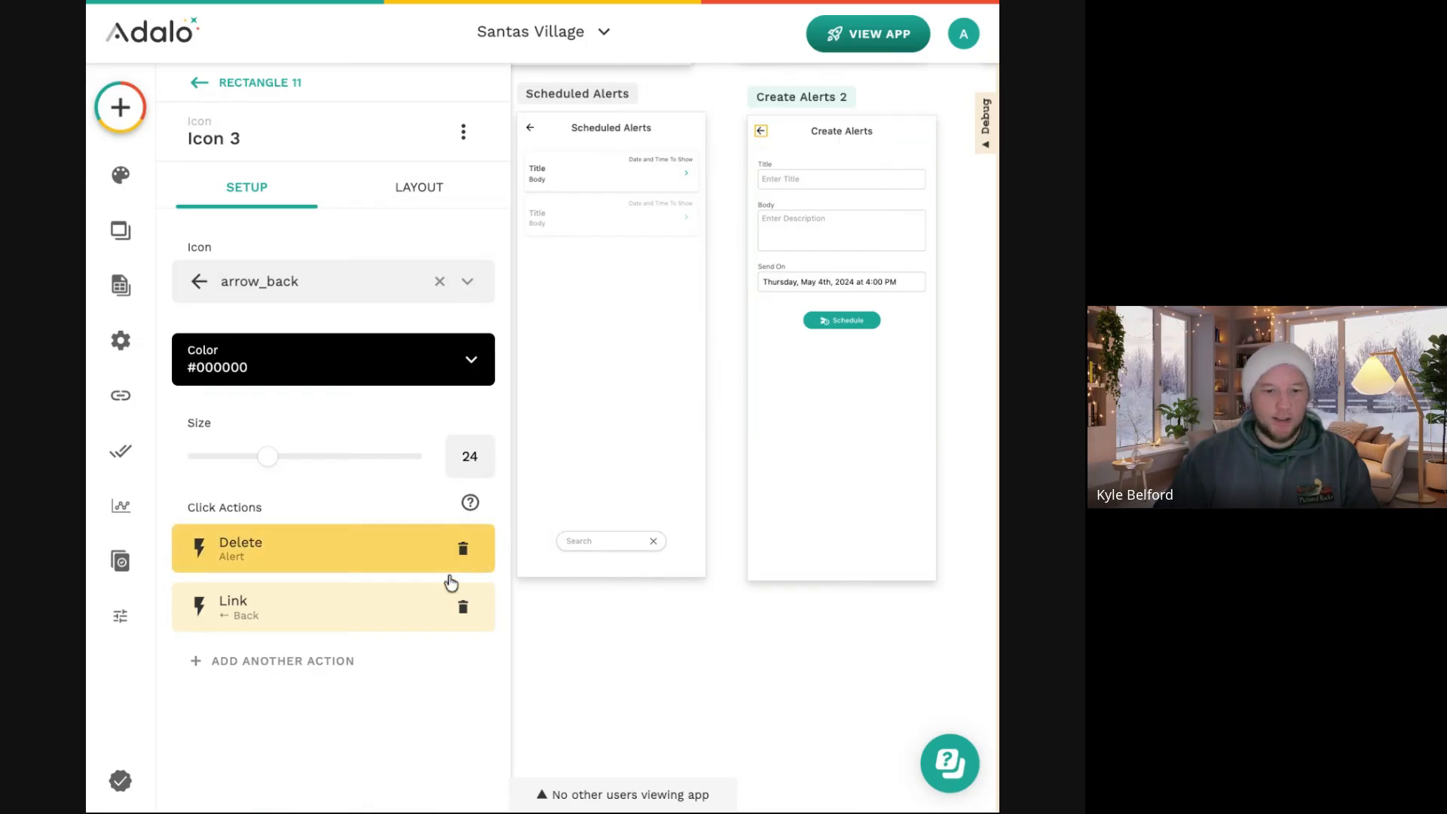
left_click(462, 554)
left_click(735, 301)
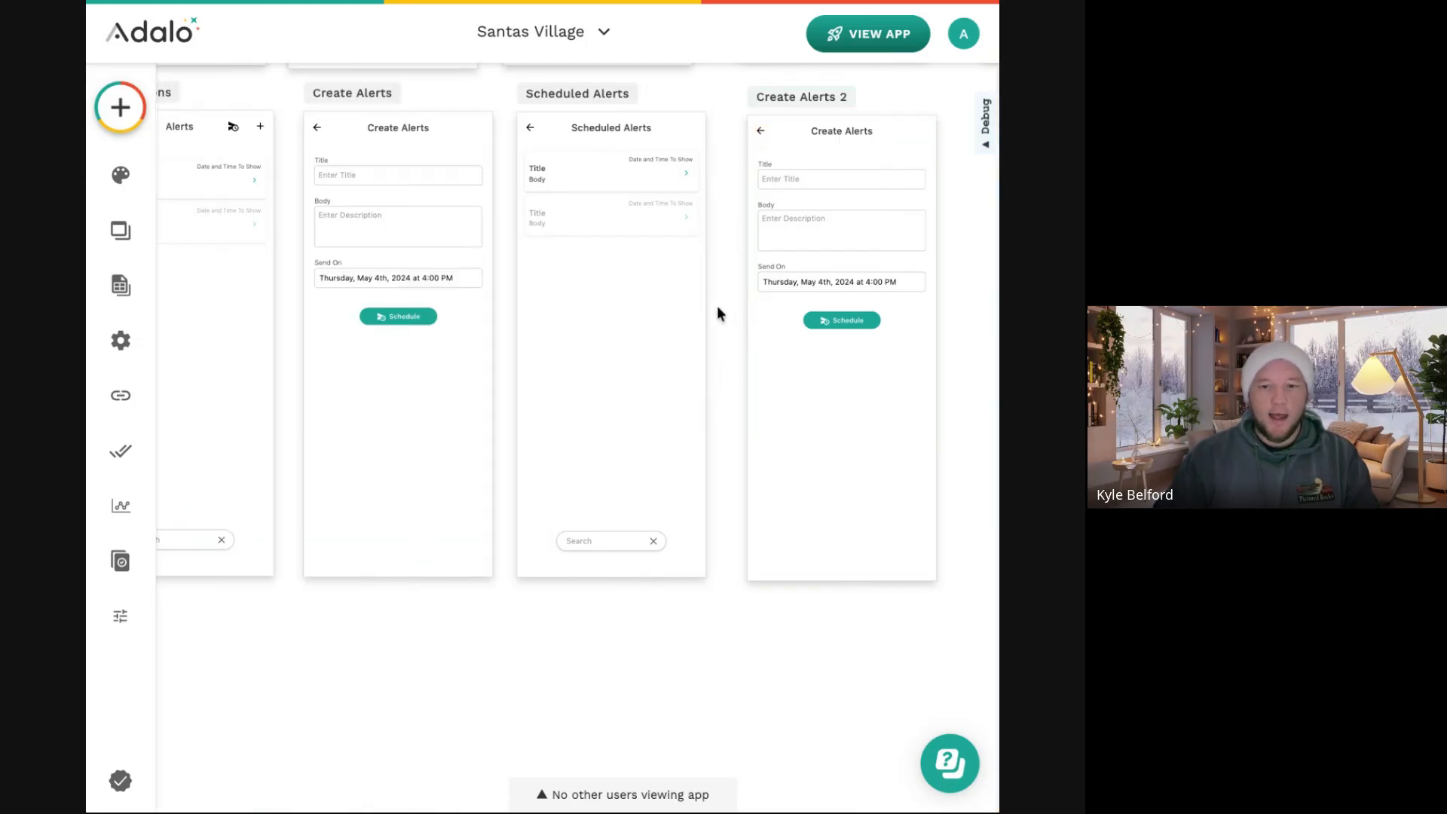
Rename the copied screen as Edit Alerts and nudge it closer to the Scheduled Alerts screen.
scroll(726, 232, "up", 1)
left_click(784, 140)
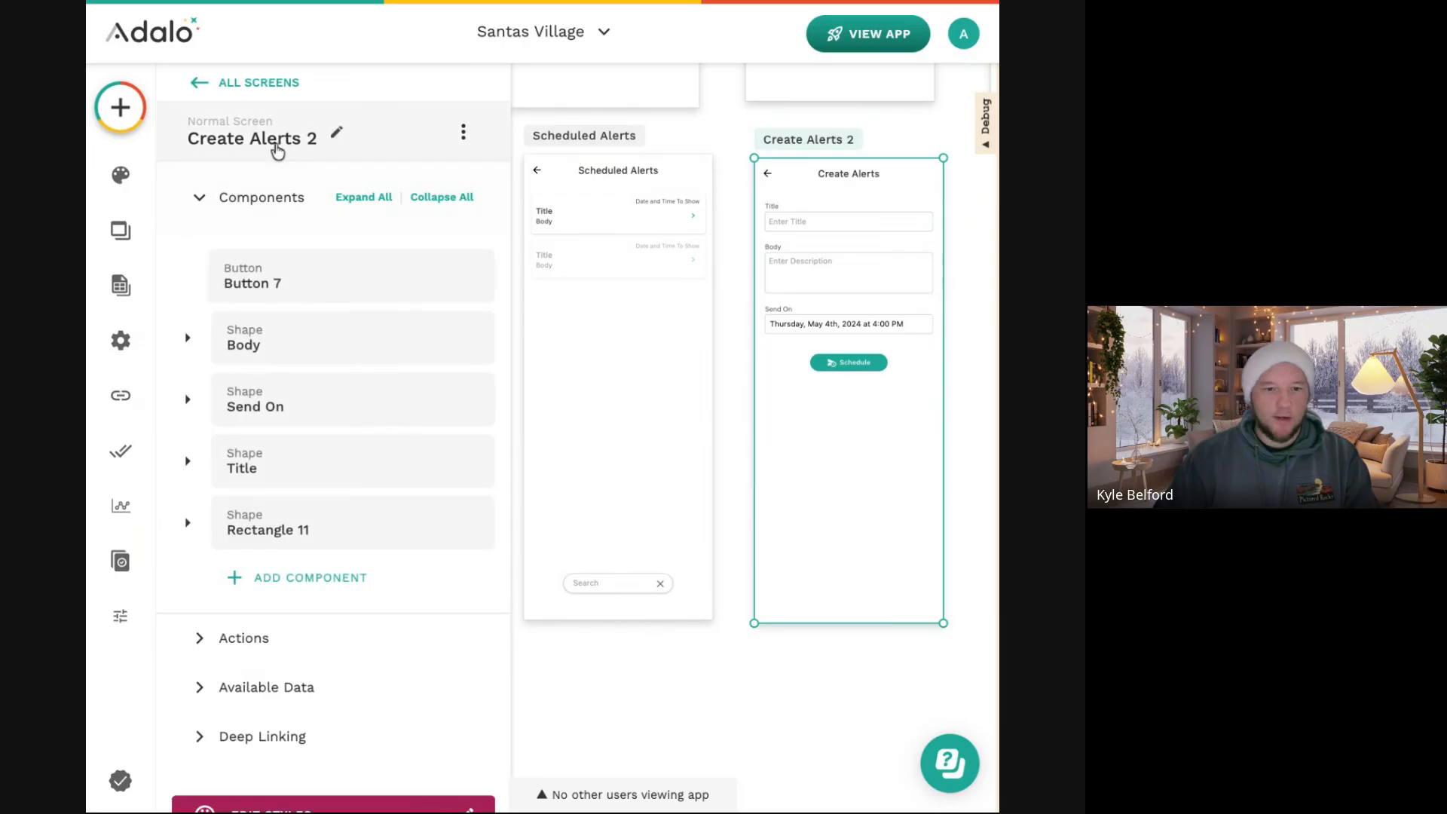
left_click(277, 150)
double_click(205, 212)
type("Edit")
key("Return")
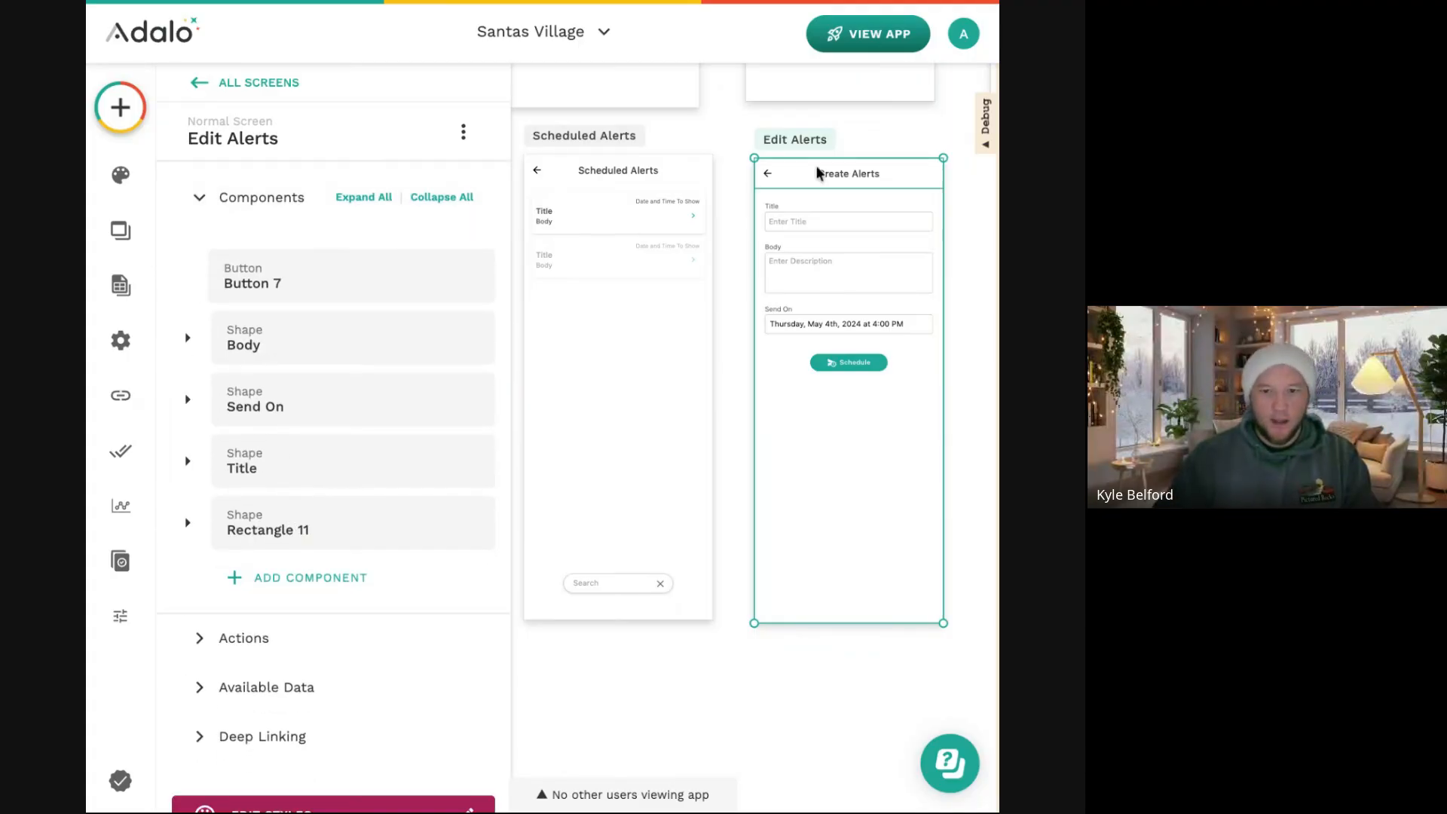
left_click_drag(810, 147, 802, 139)
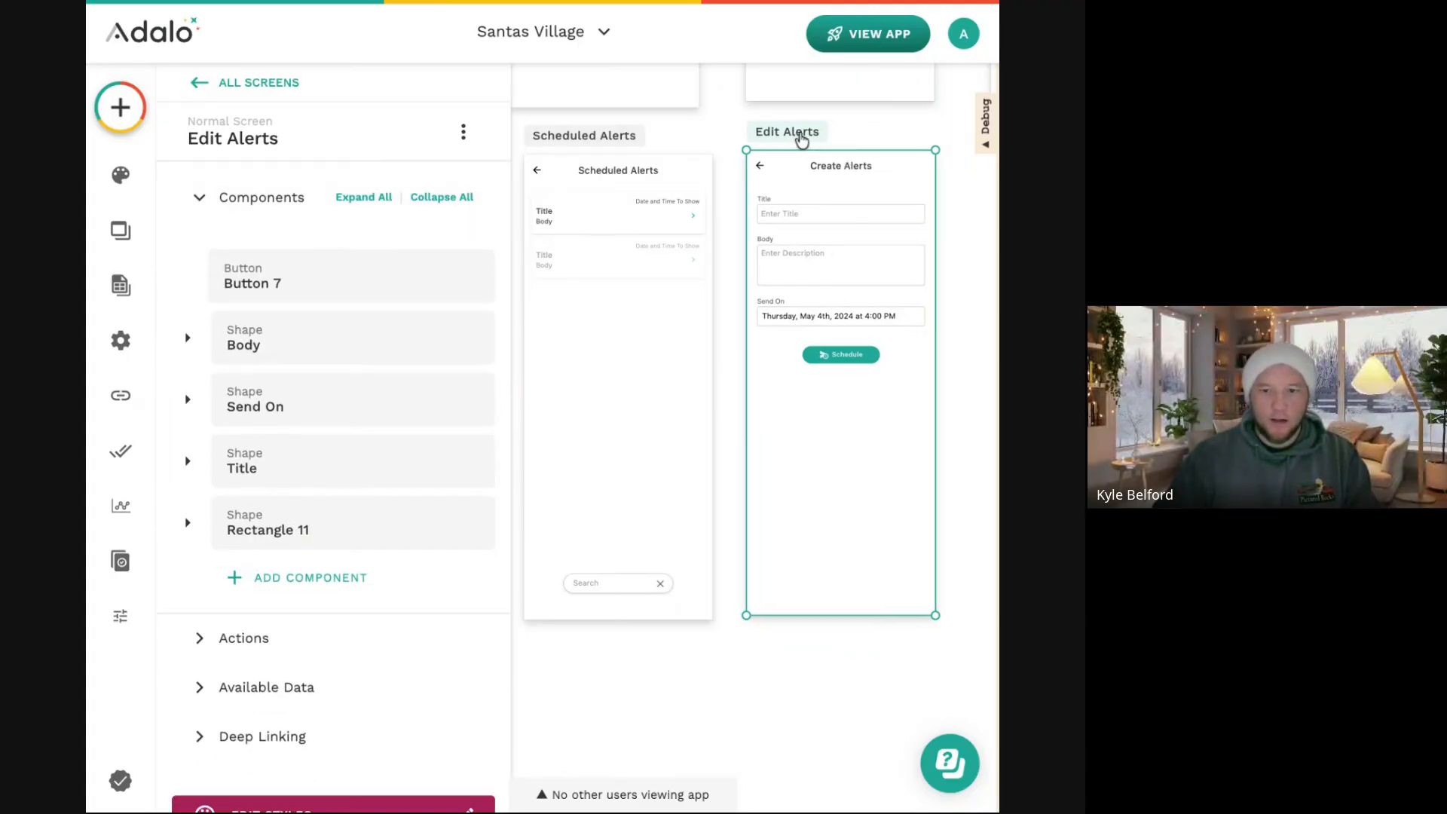
Add a click action to the Scheduled Alerts list that links to the Edit Alerts screen.
left_click(641, 219)
scroll(387, 362, "down", 8)
scroll(387, 361, "down", 3)
left_click(309, 611)
mouse_move(365, 189)
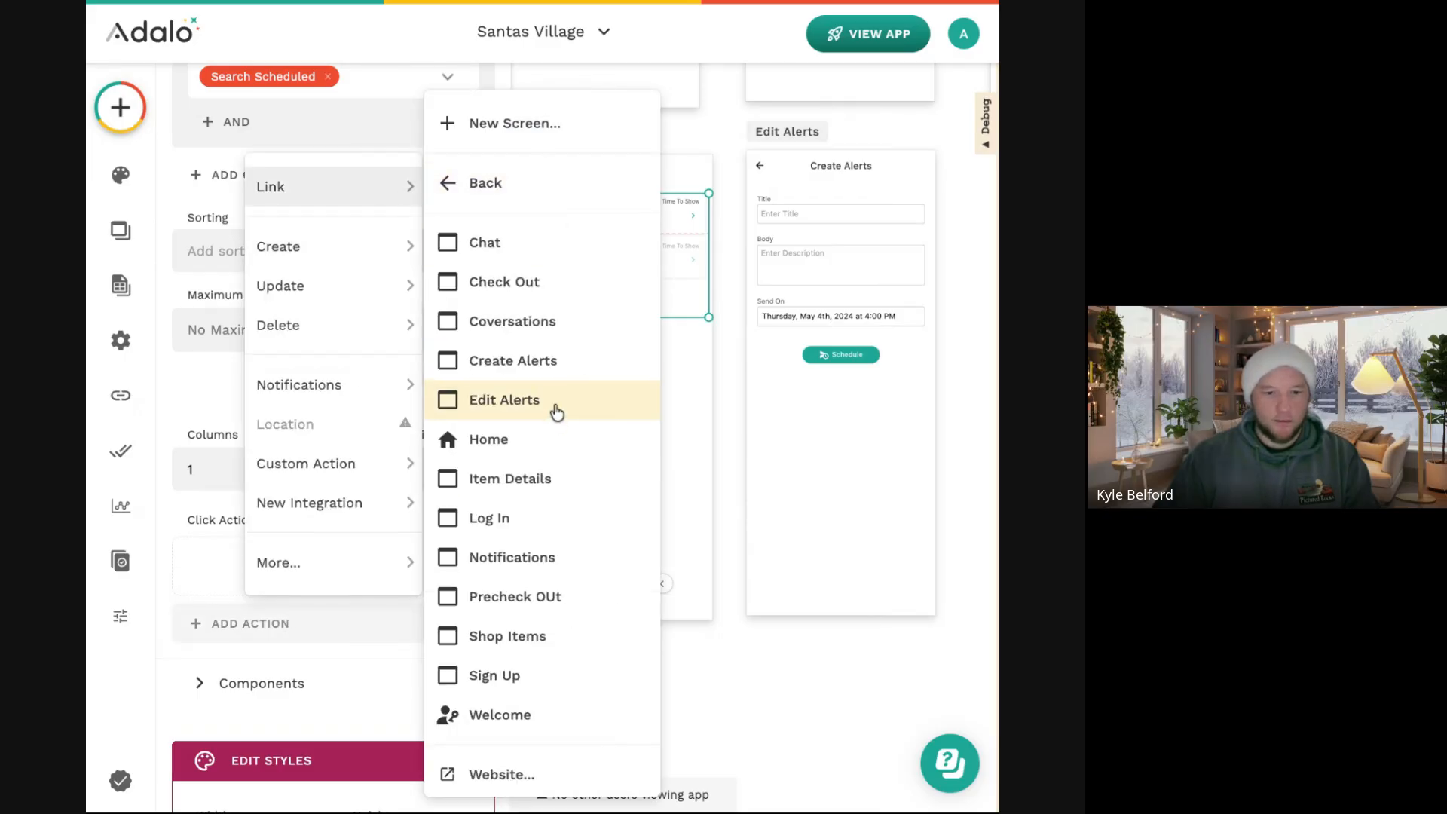
left_click(557, 411)
scroll(377, 543, "down", 3)
left_click(437, 692)
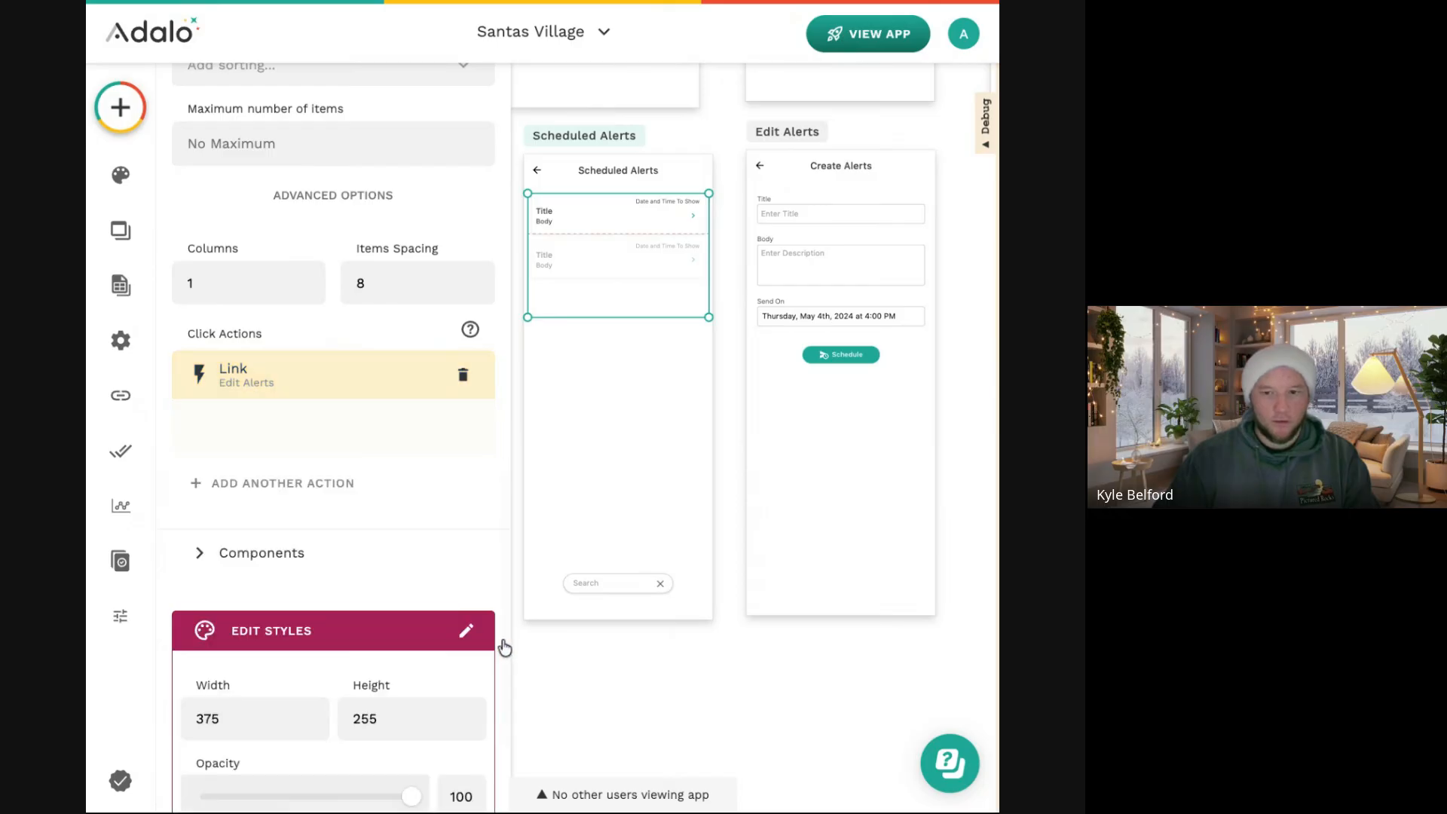
Set the Title field's default value on the Edit Alerts screen to the current alert's title.
left_click(772, 410)
scroll(698, 221, "up", 5)
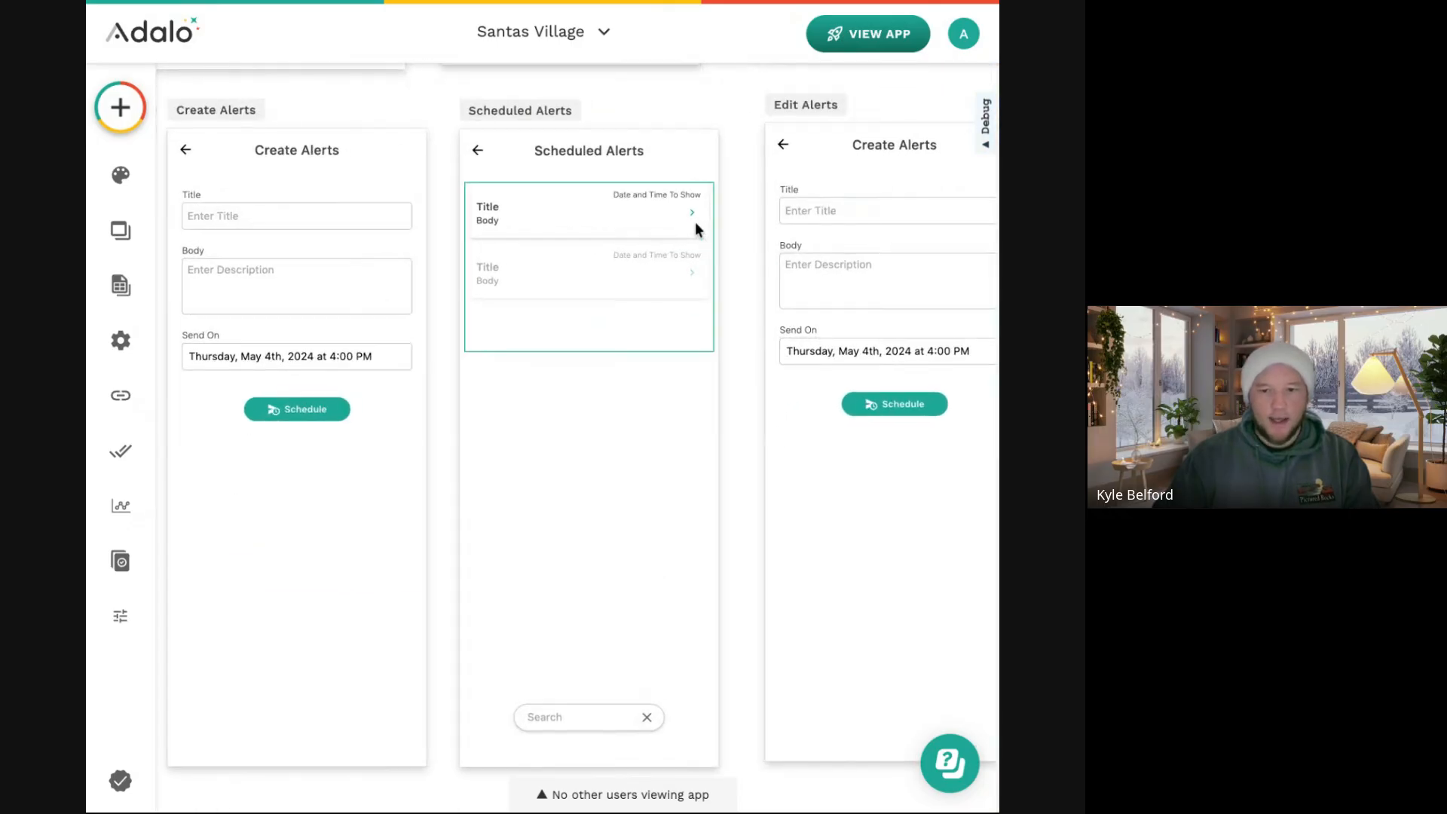
scroll(698, 222, "right", 2)
left_click(703, 221)
left_click(281, 484)
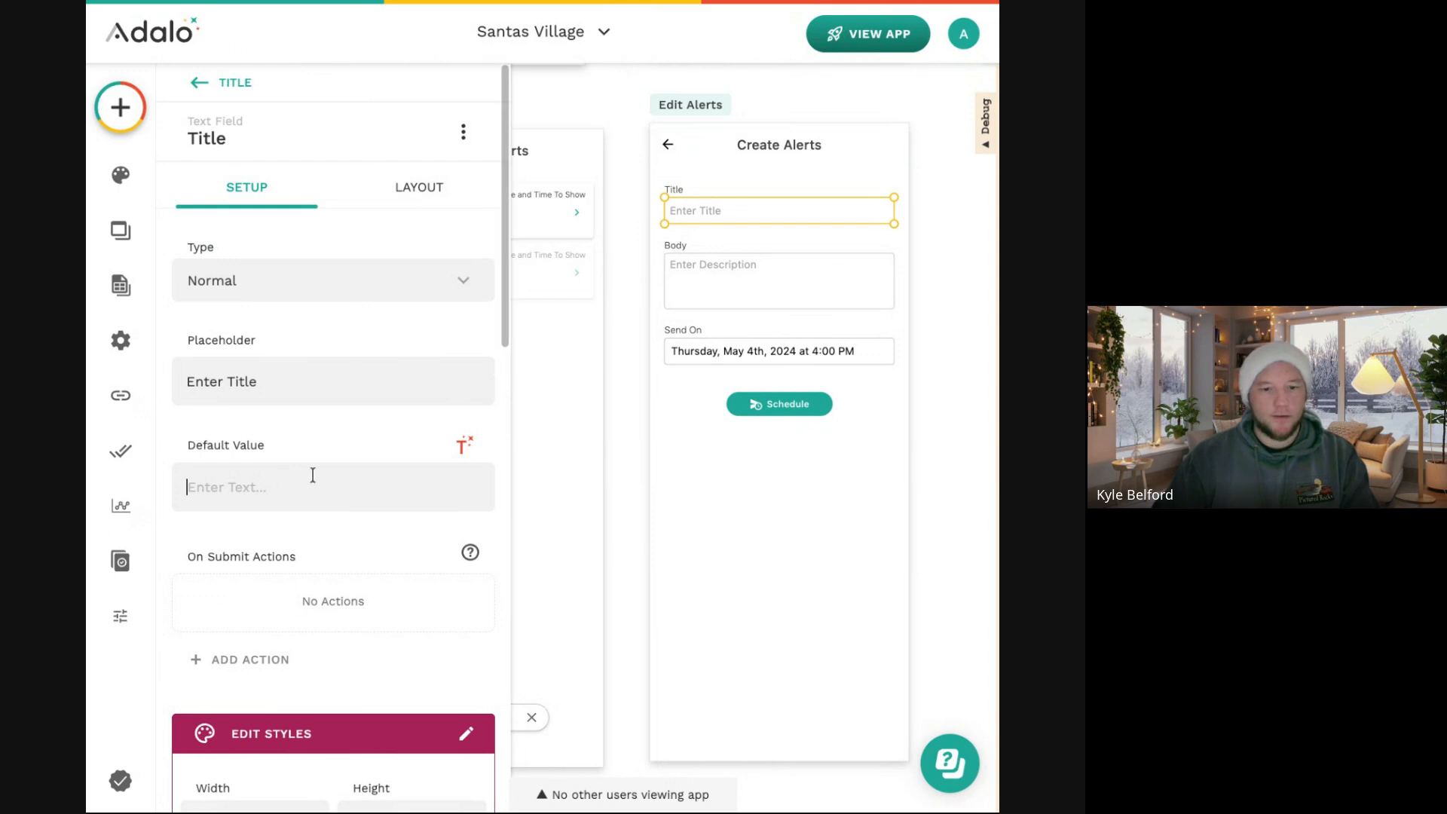
left_click(466, 444)
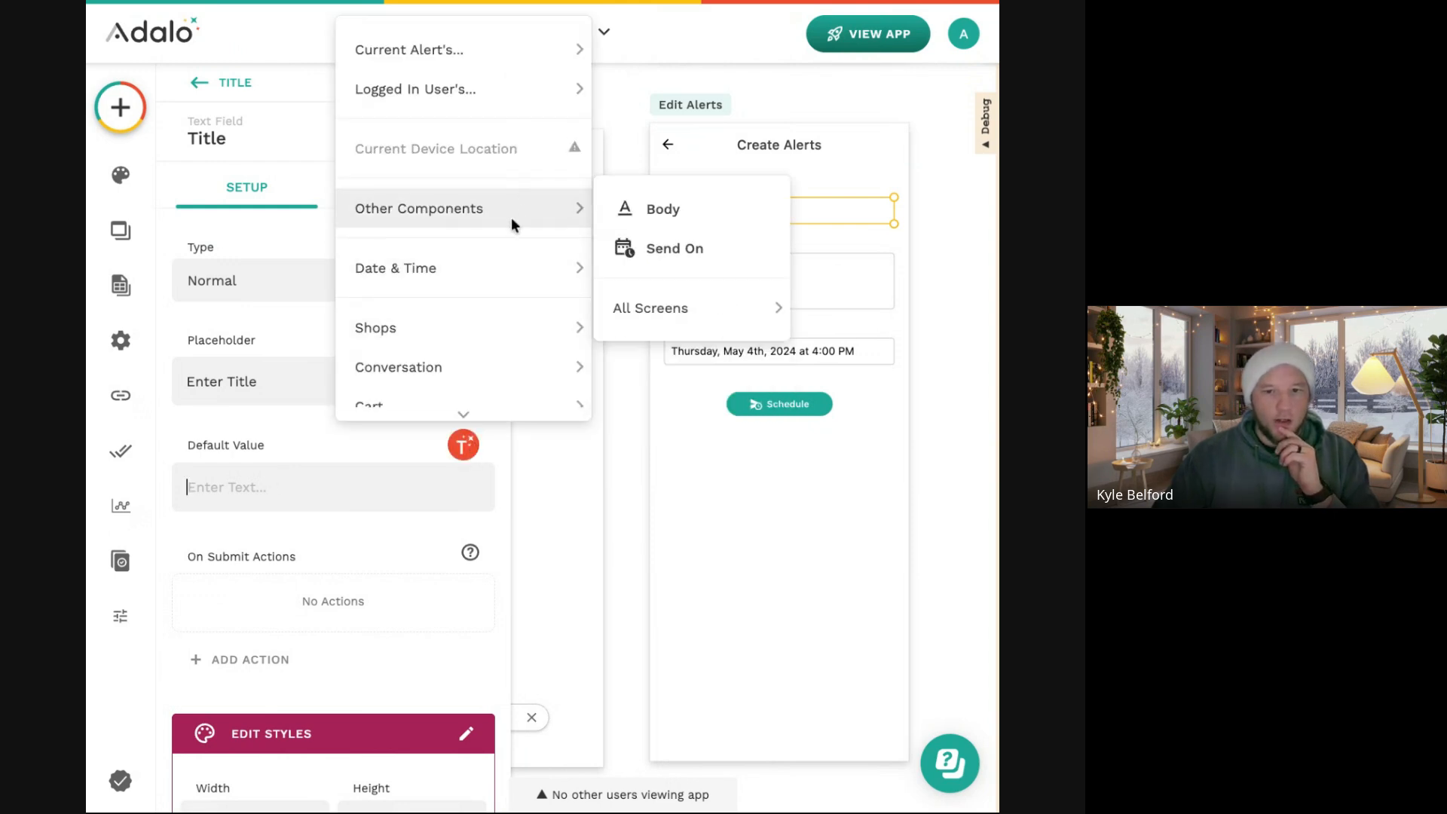
mouse_move(541, 33)
left_click(649, 91)
Set the Body field's default value on the Edit Alerts screen to the current alert's body.
left_click(707, 273)
left_click(707, 273)
left_click(464, 132)
mouse_move(461, 264)
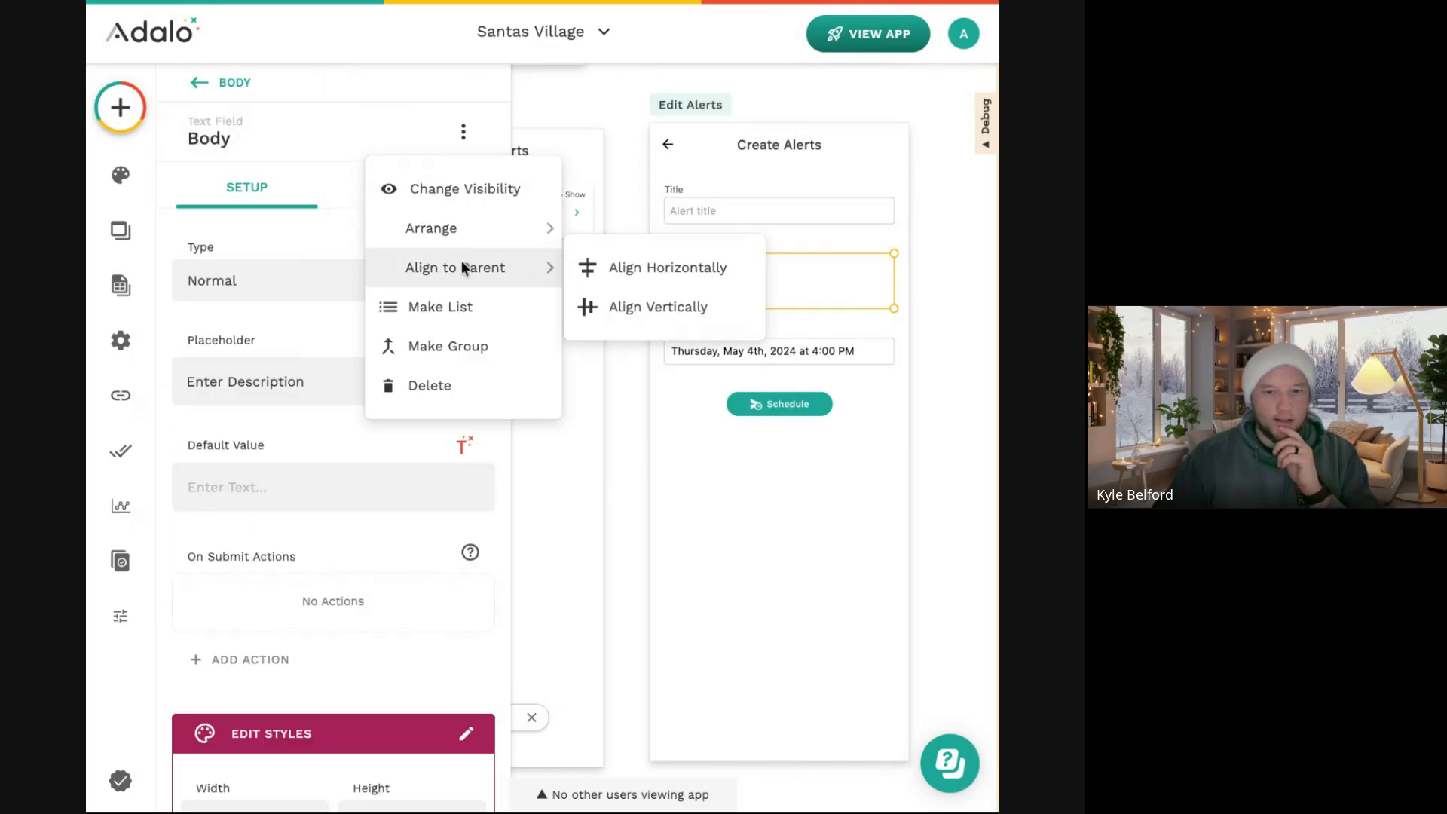
mouse_move(478, 232)
left_click(278, 502)
left_click(464, 445)
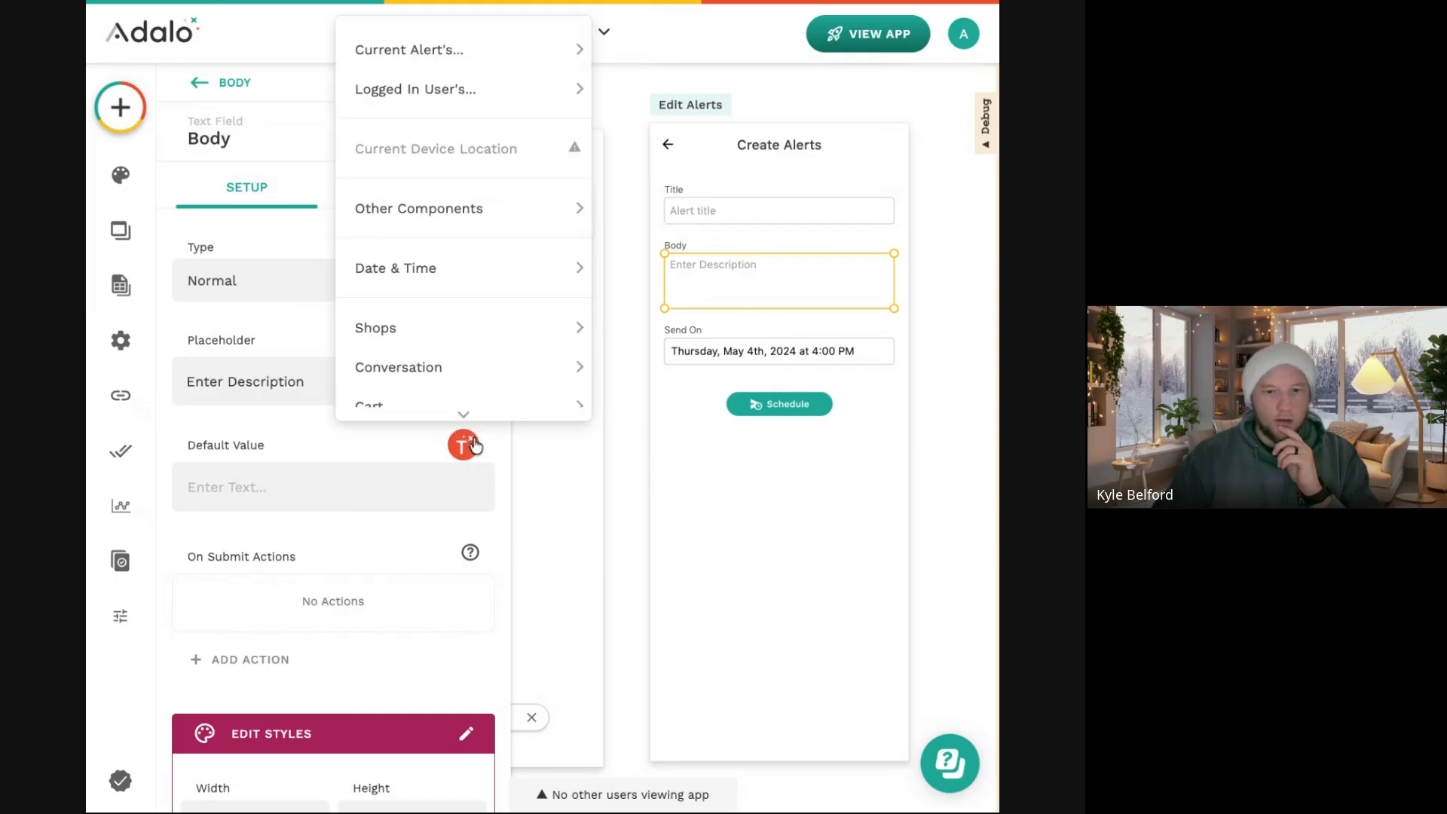
mouse_move(547, 45)
left_click(689, 128)
Set the Send On picker's default date to Current Alert > Date and Time to Send.
left_click(769, 354)
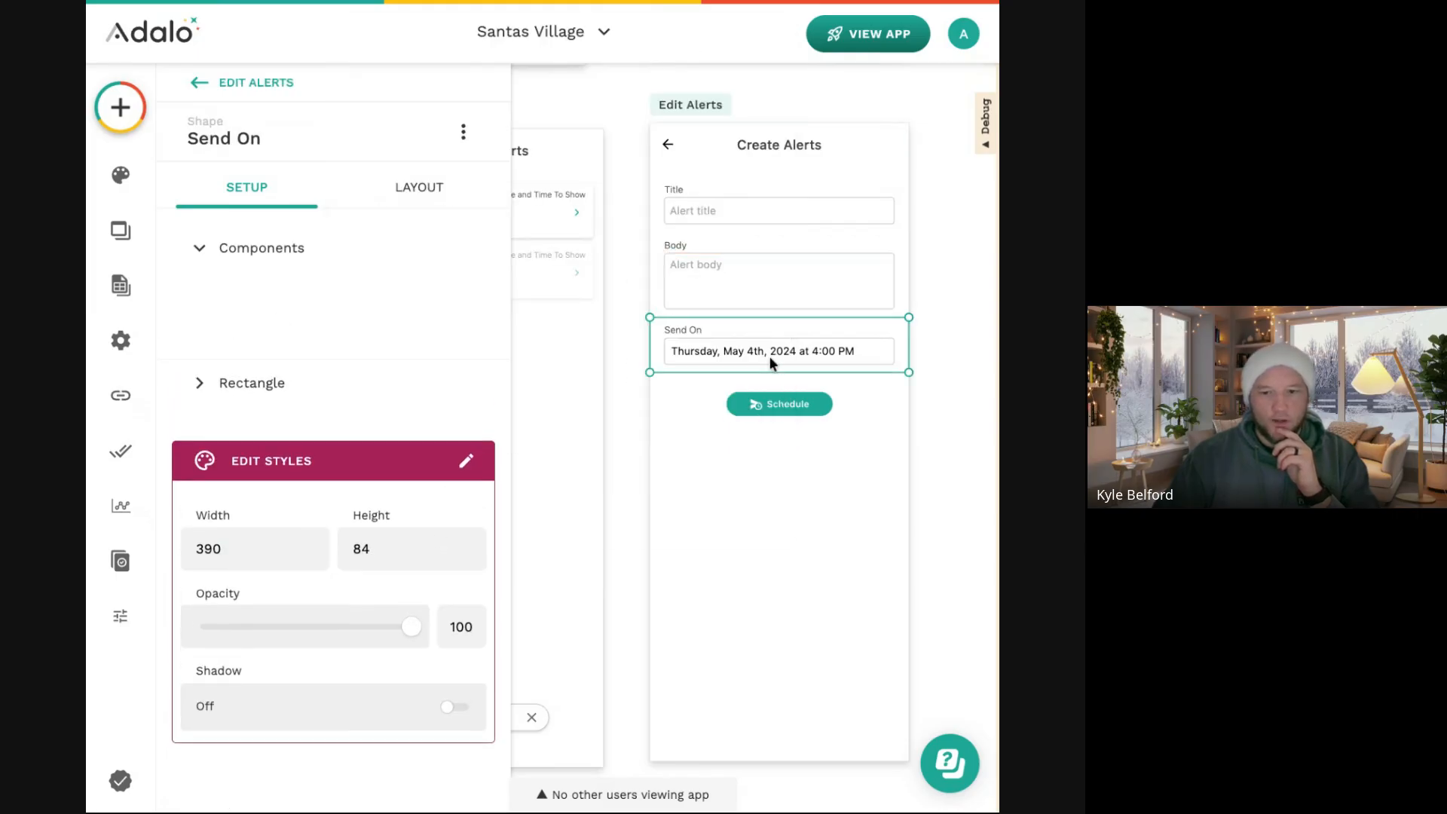
left_click(375, 284)
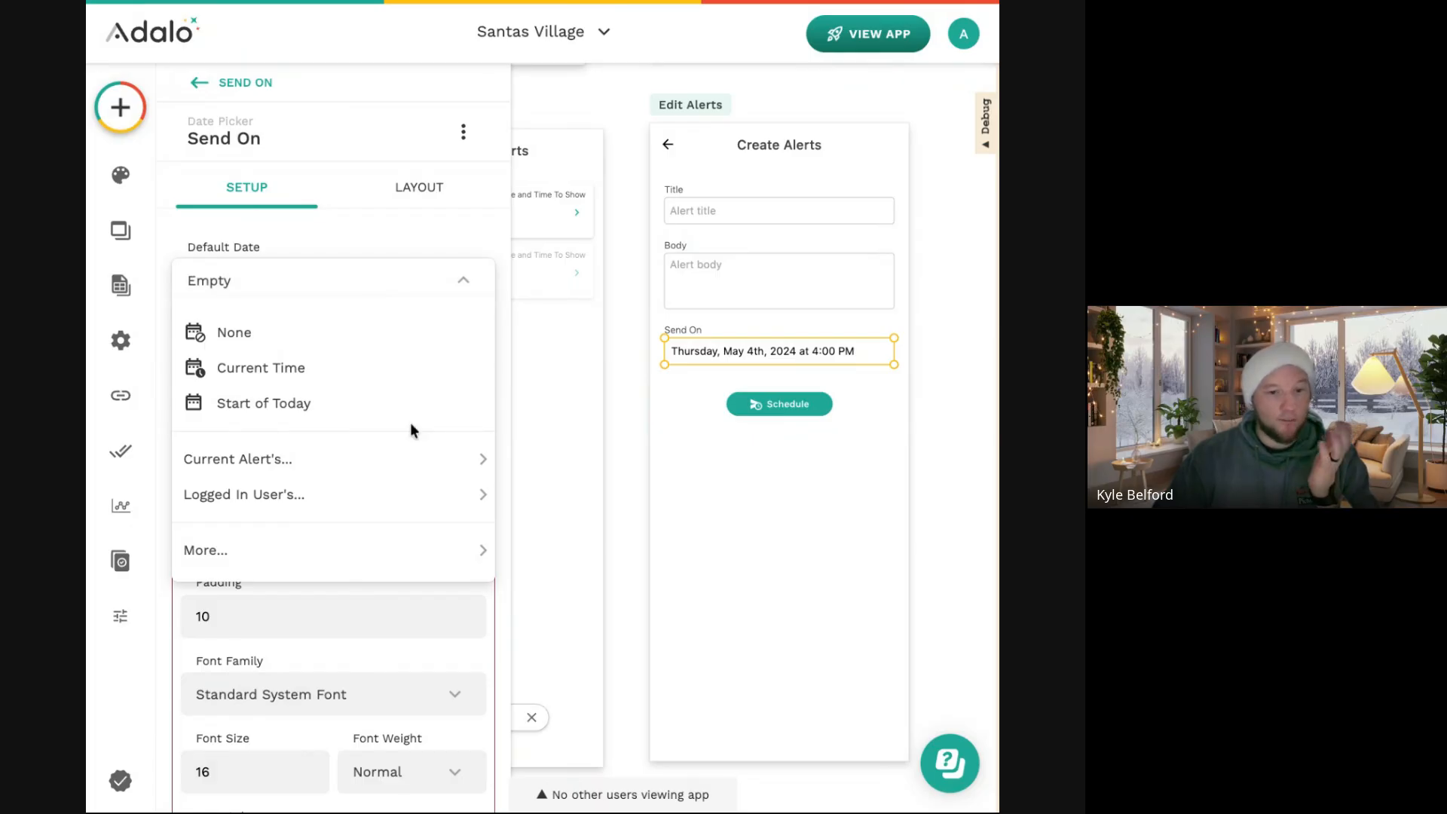
mouse_move(415, 454)
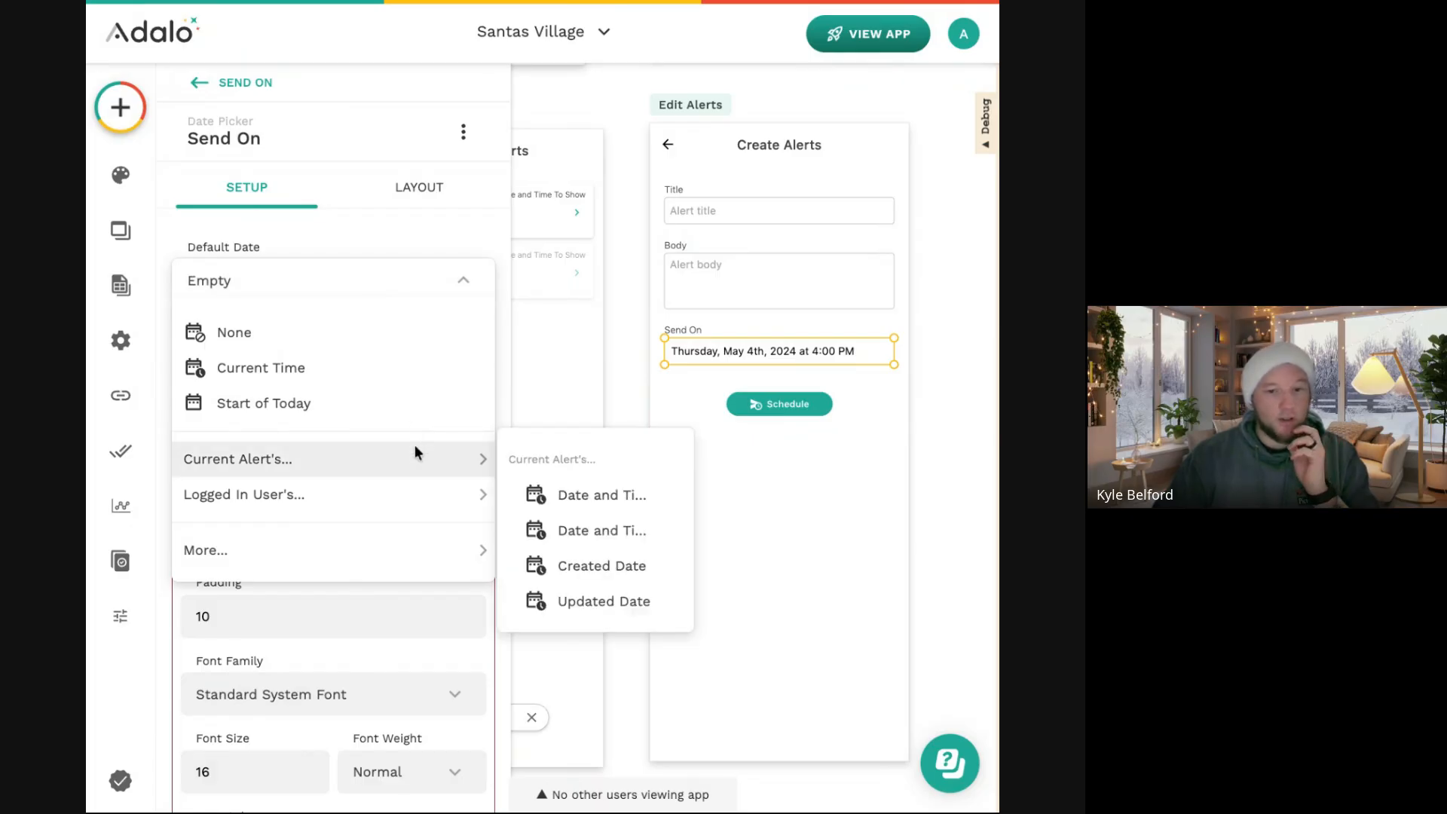
left_click(608, 531)
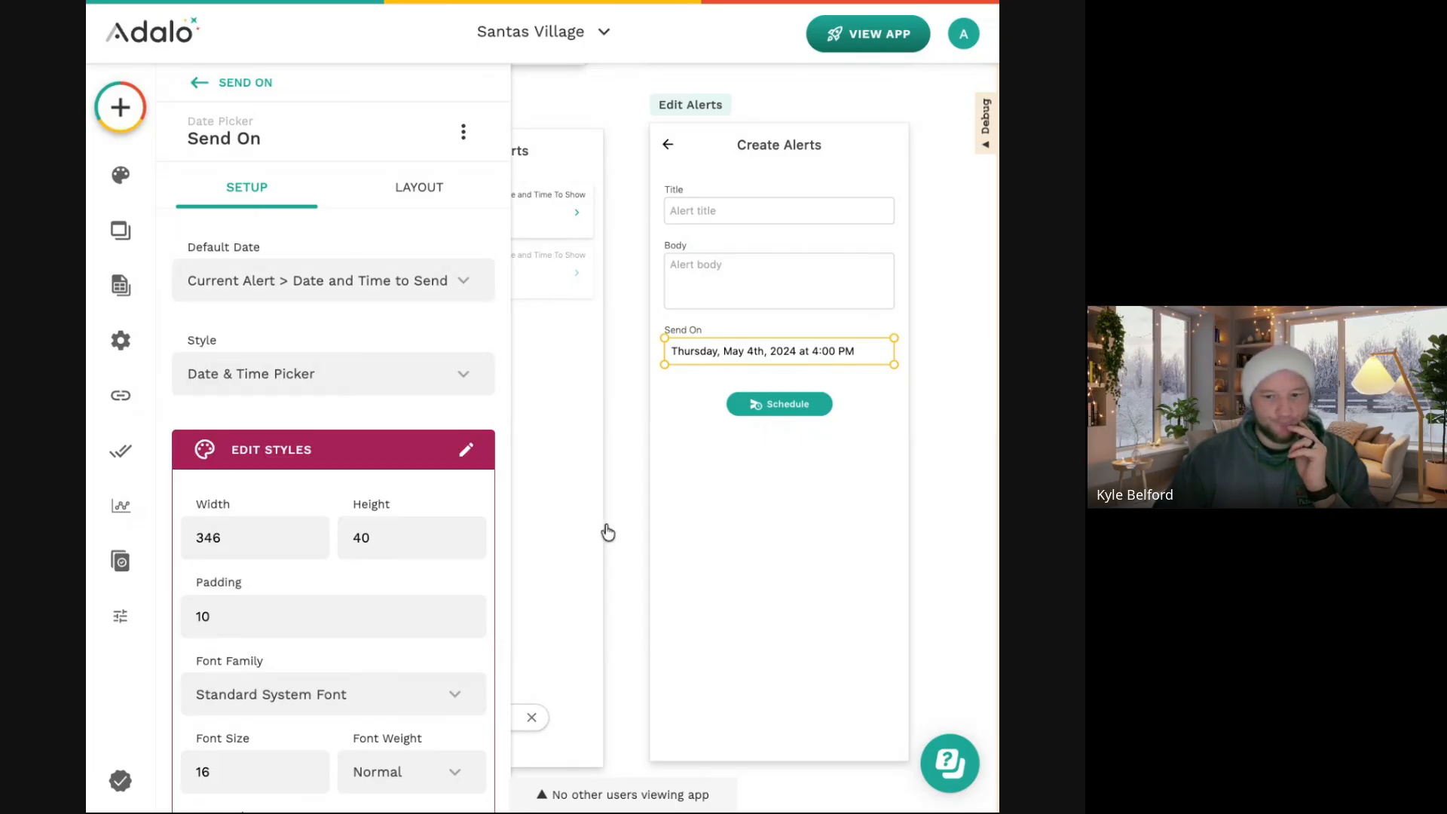
Relabel the Edit Alerts screen's Schedule button as Re-Schedule and remove its Schedule Notification and Update Alert actions.
left_click(772, 405)
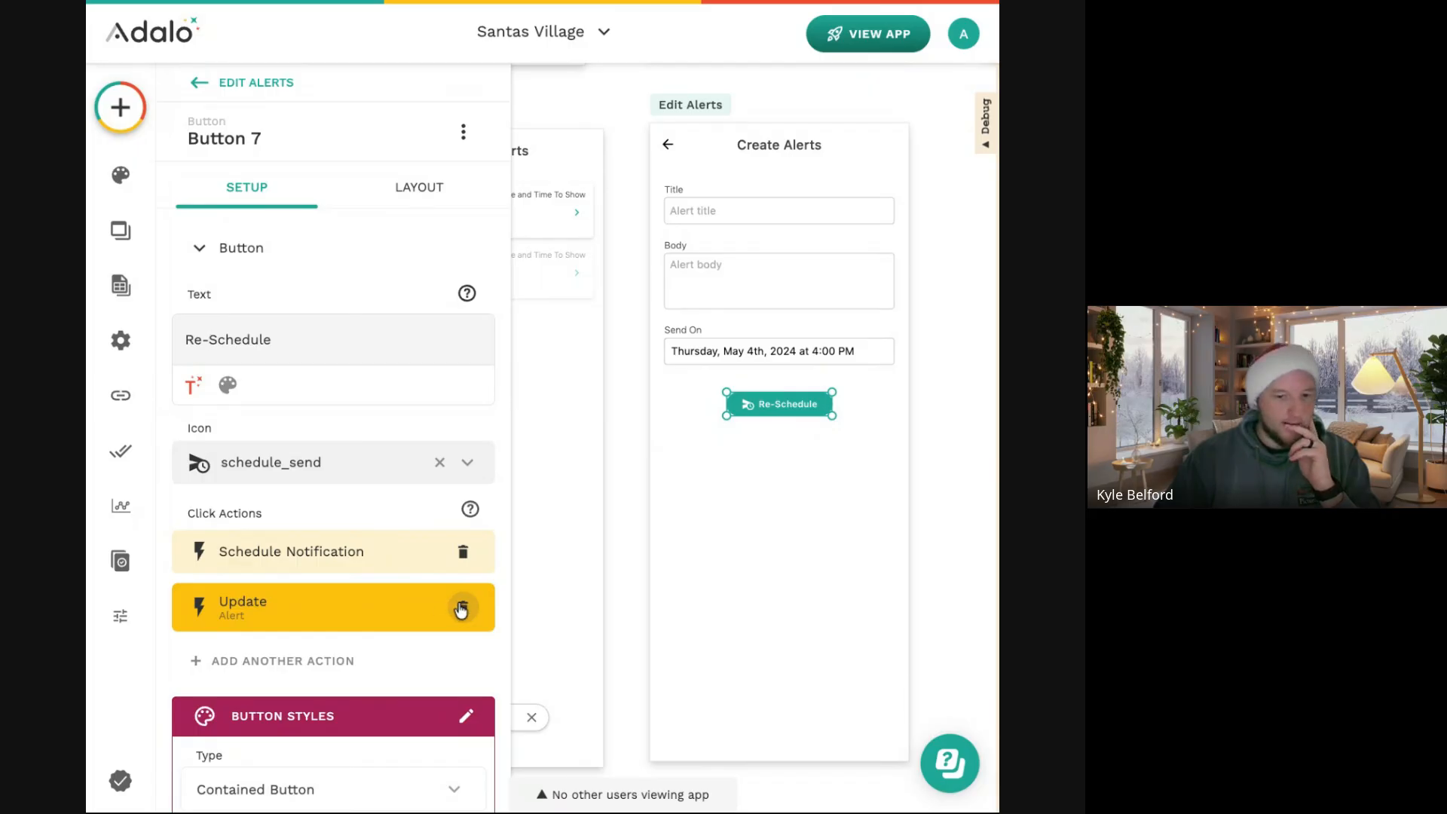
left_click(463, 552)
left_click(464, 552)
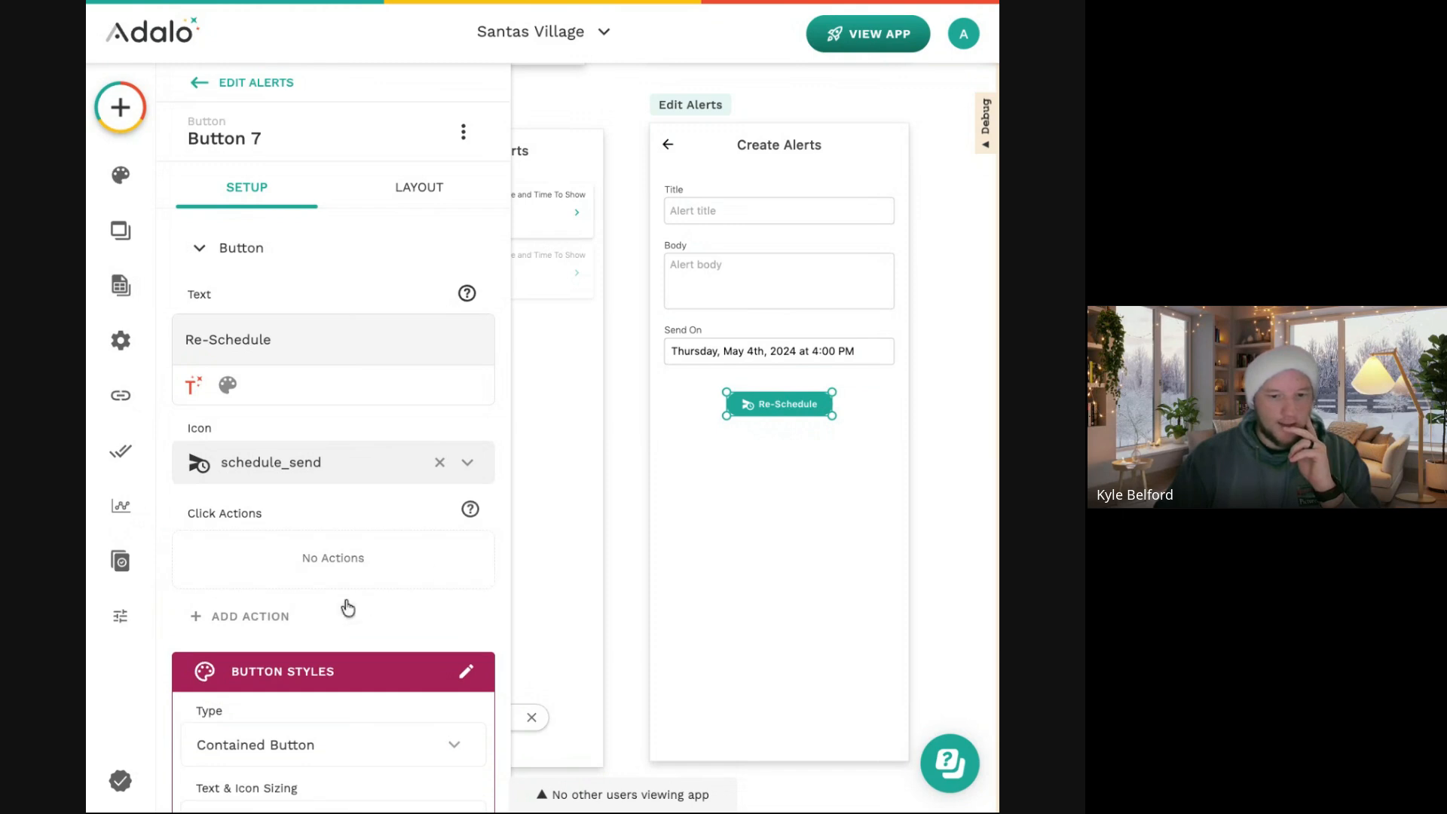
Add a Cancel Scheduled Notification action to the Re-Schedule button, using the current alert's scheduled notification id as Notification ID.
left_click(325, 615)
mouse_move(377, 368)
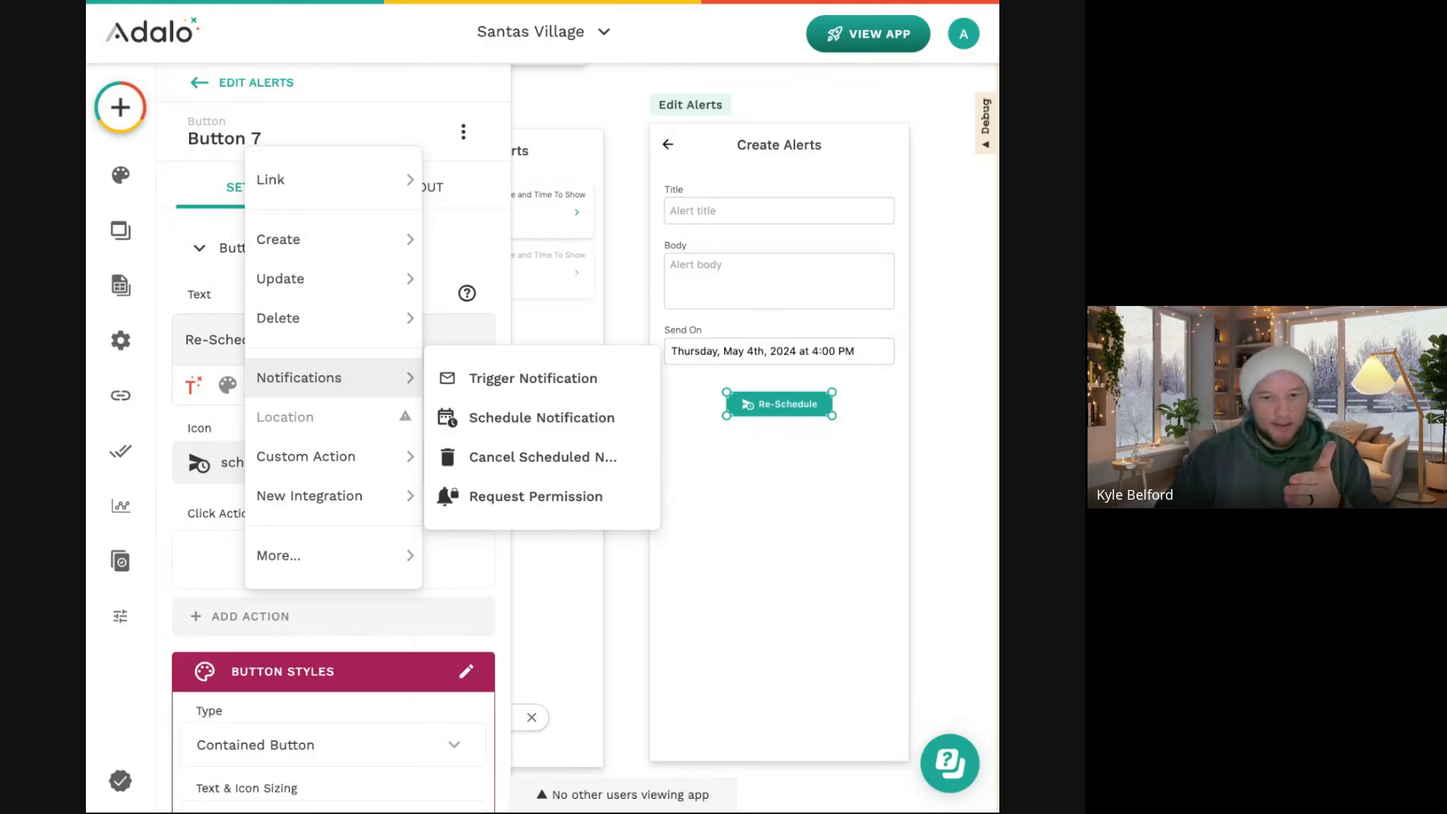
left_click(528, 457)
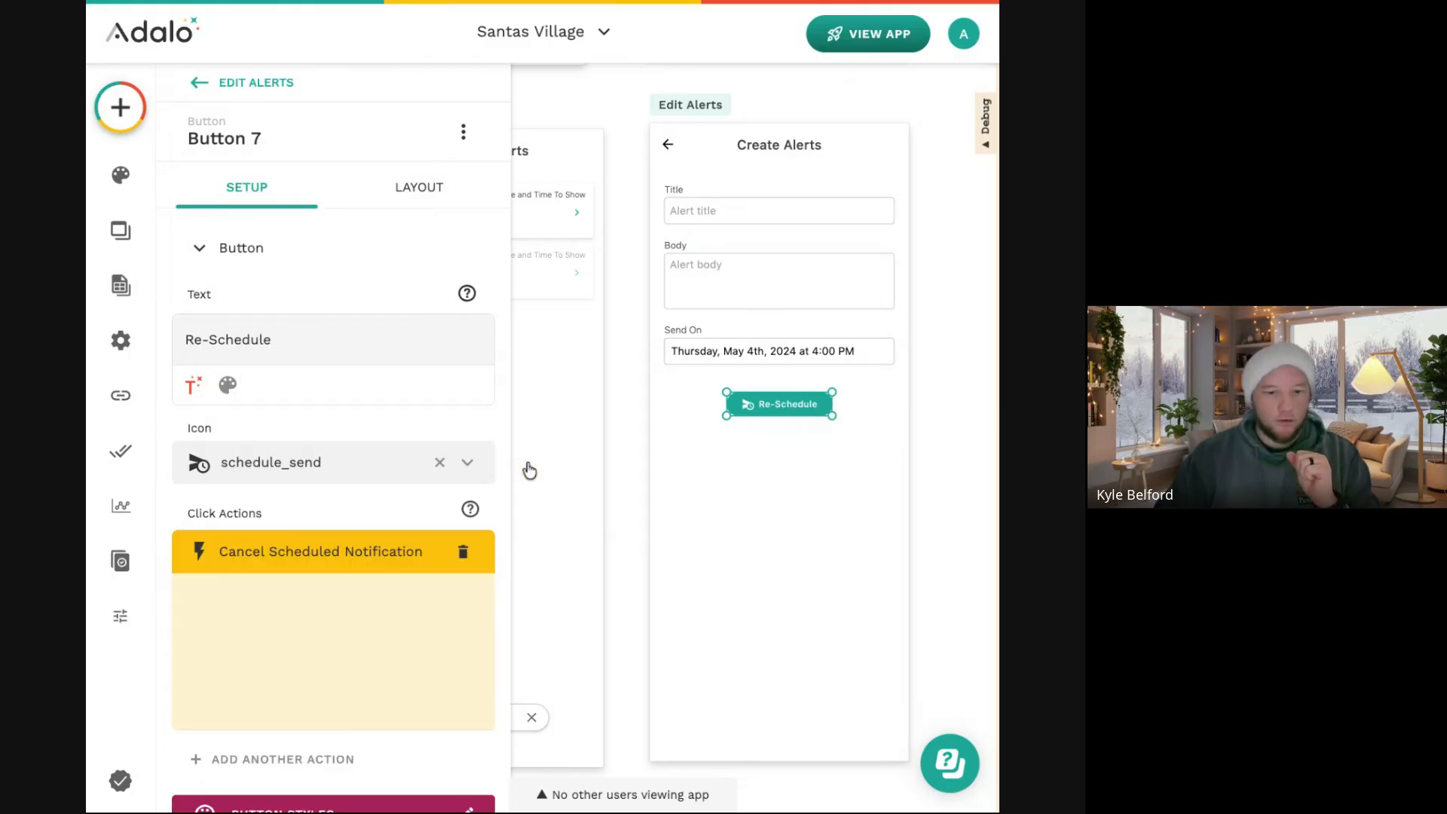
scroll(381, 469, "down", 2)
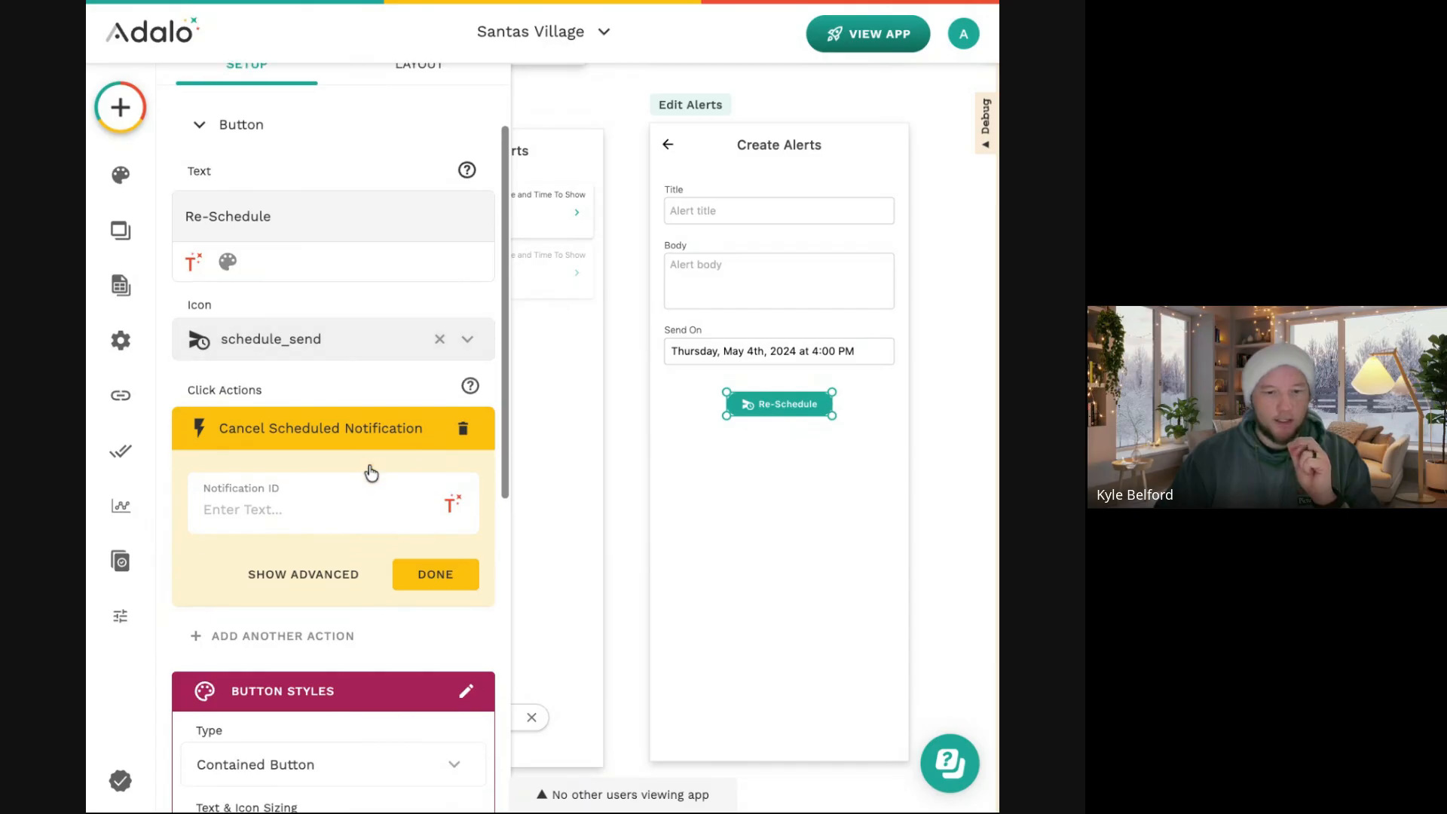
left_click(450, 505)
mouse_move(453, 49)
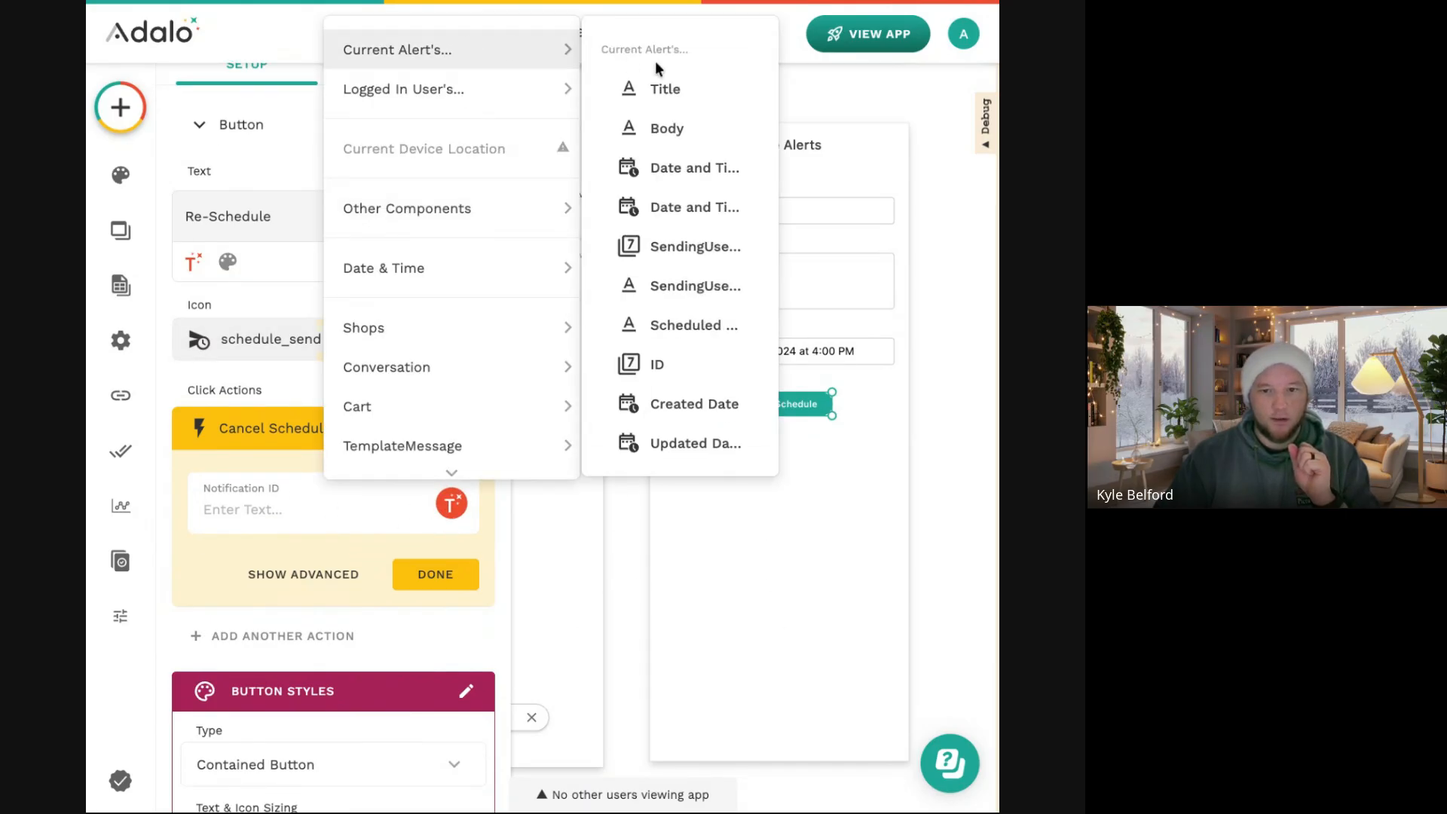
left_click(696, 332)
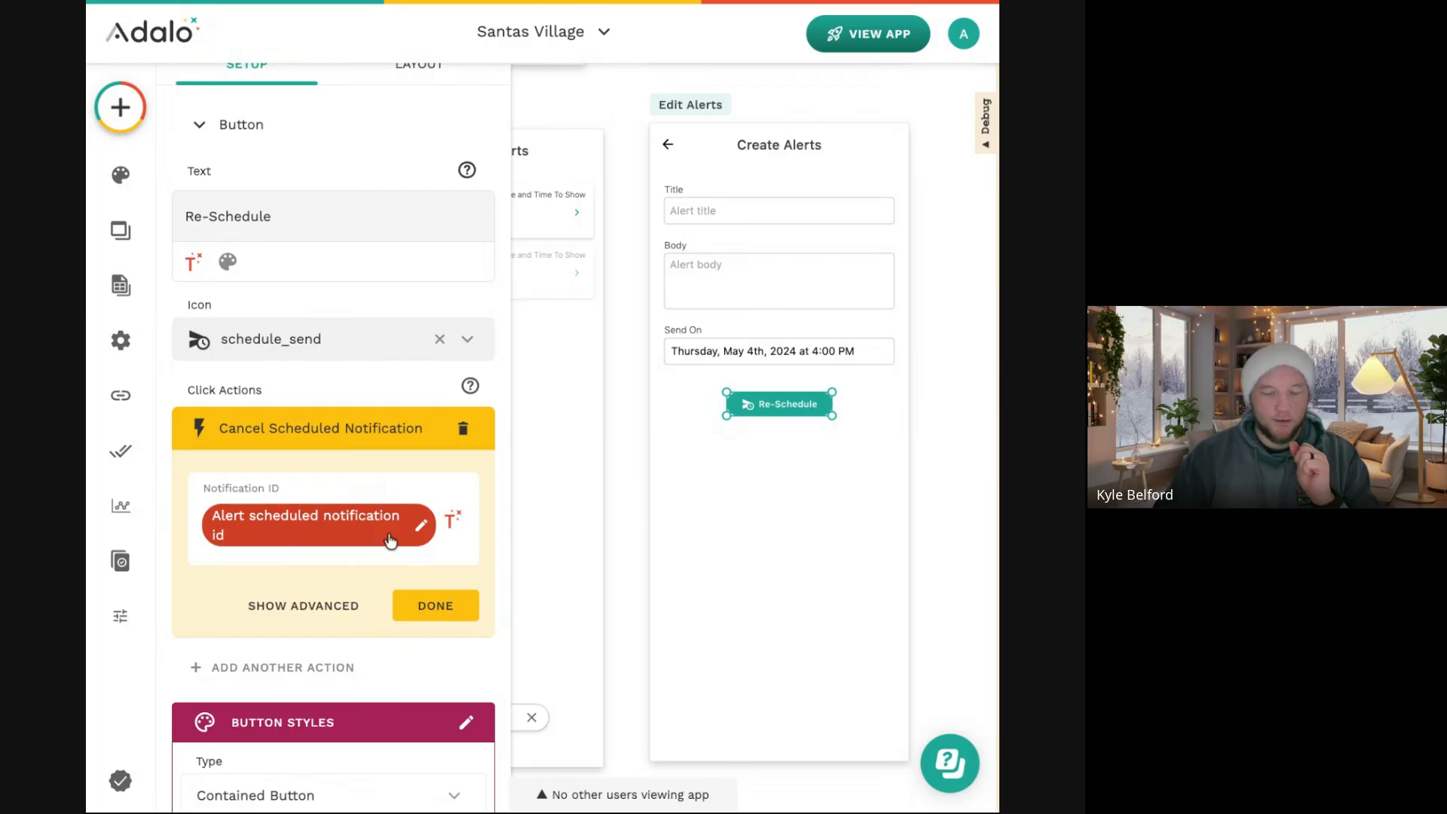
left_click(423, 602)
Add a Schedule Notification action to the Re-Schedule button with all users as the recipient.
left_click(296, 483)
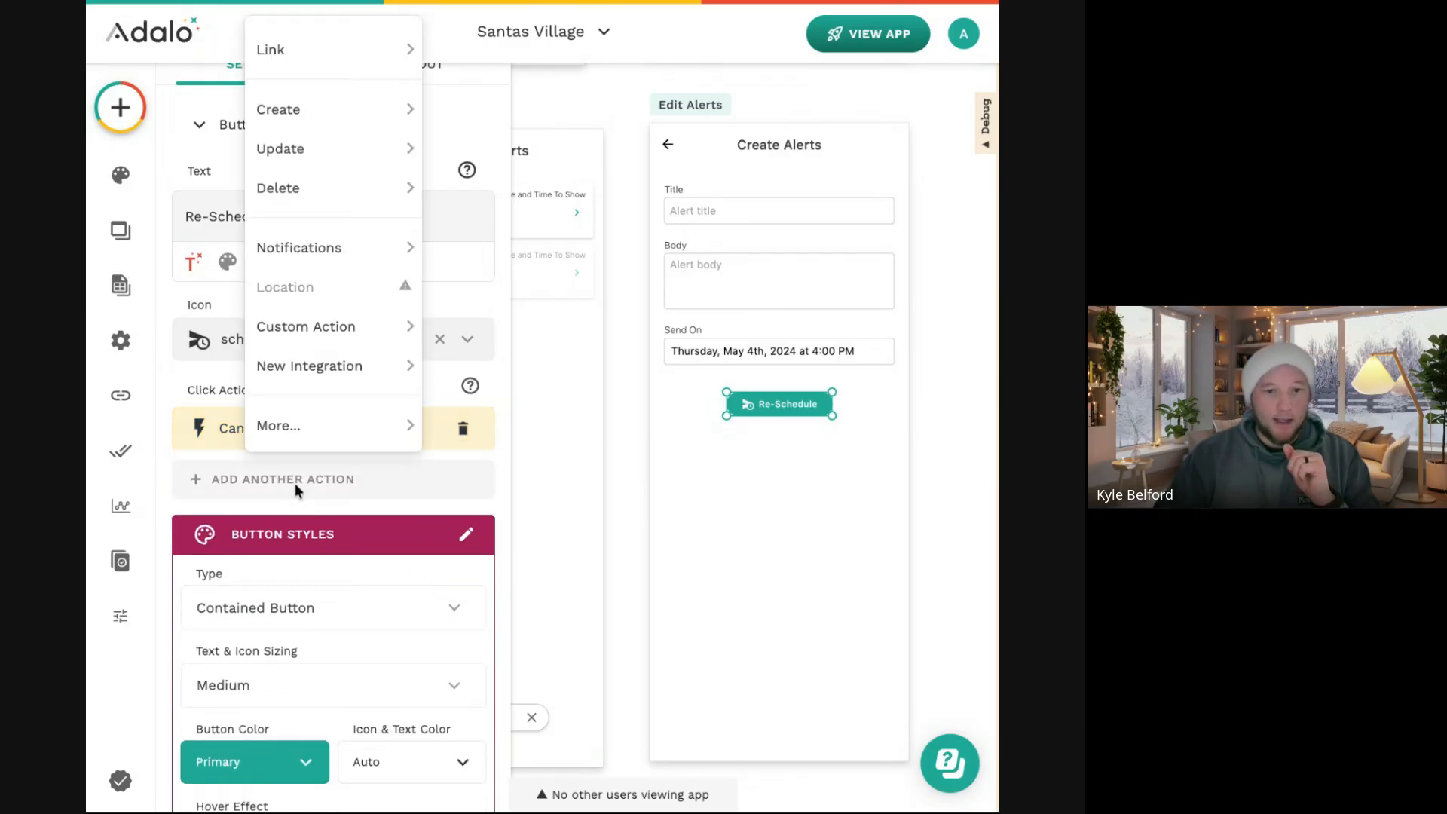
mouse_move(383, 239)
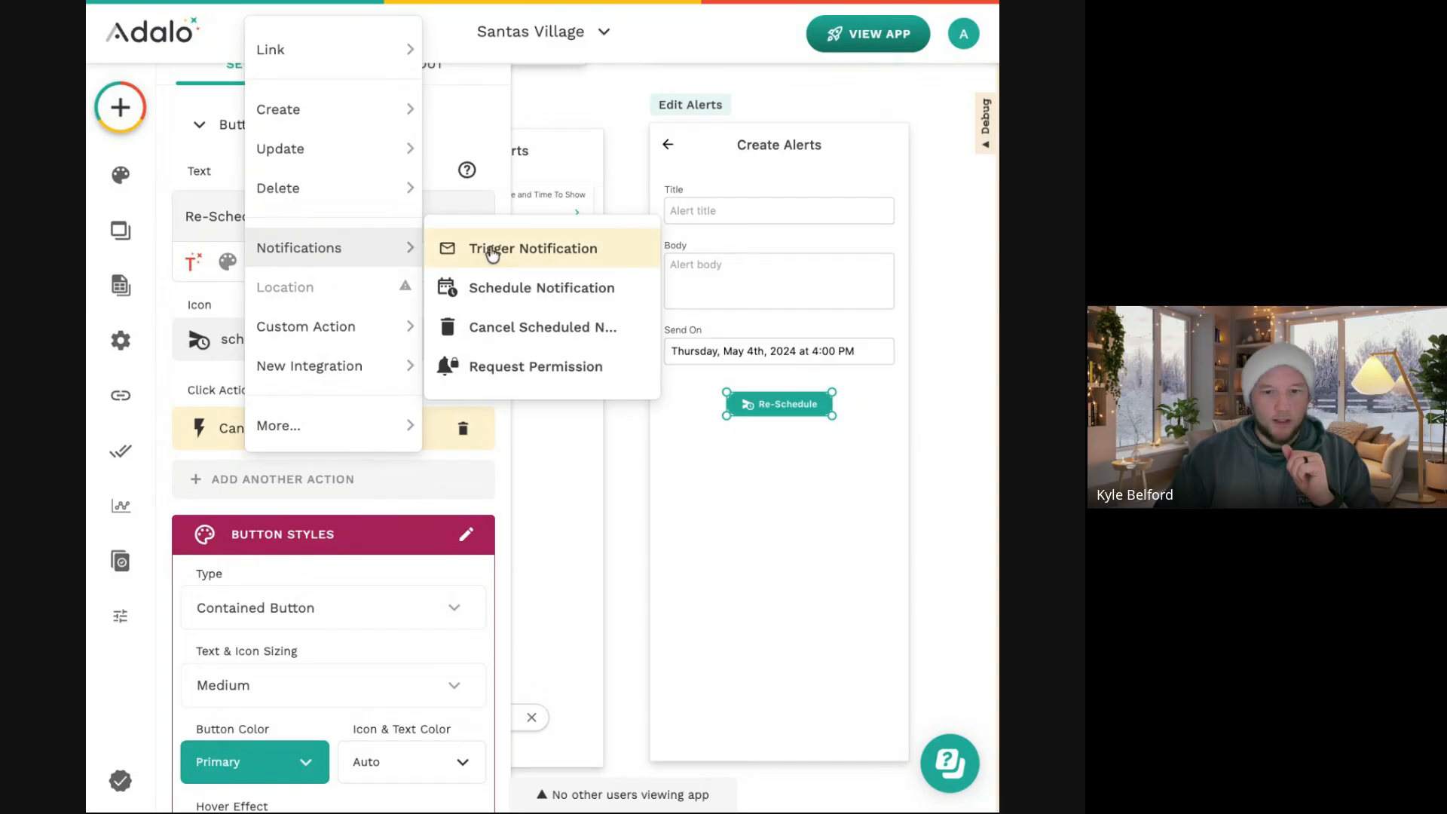
left_click(531, 287)
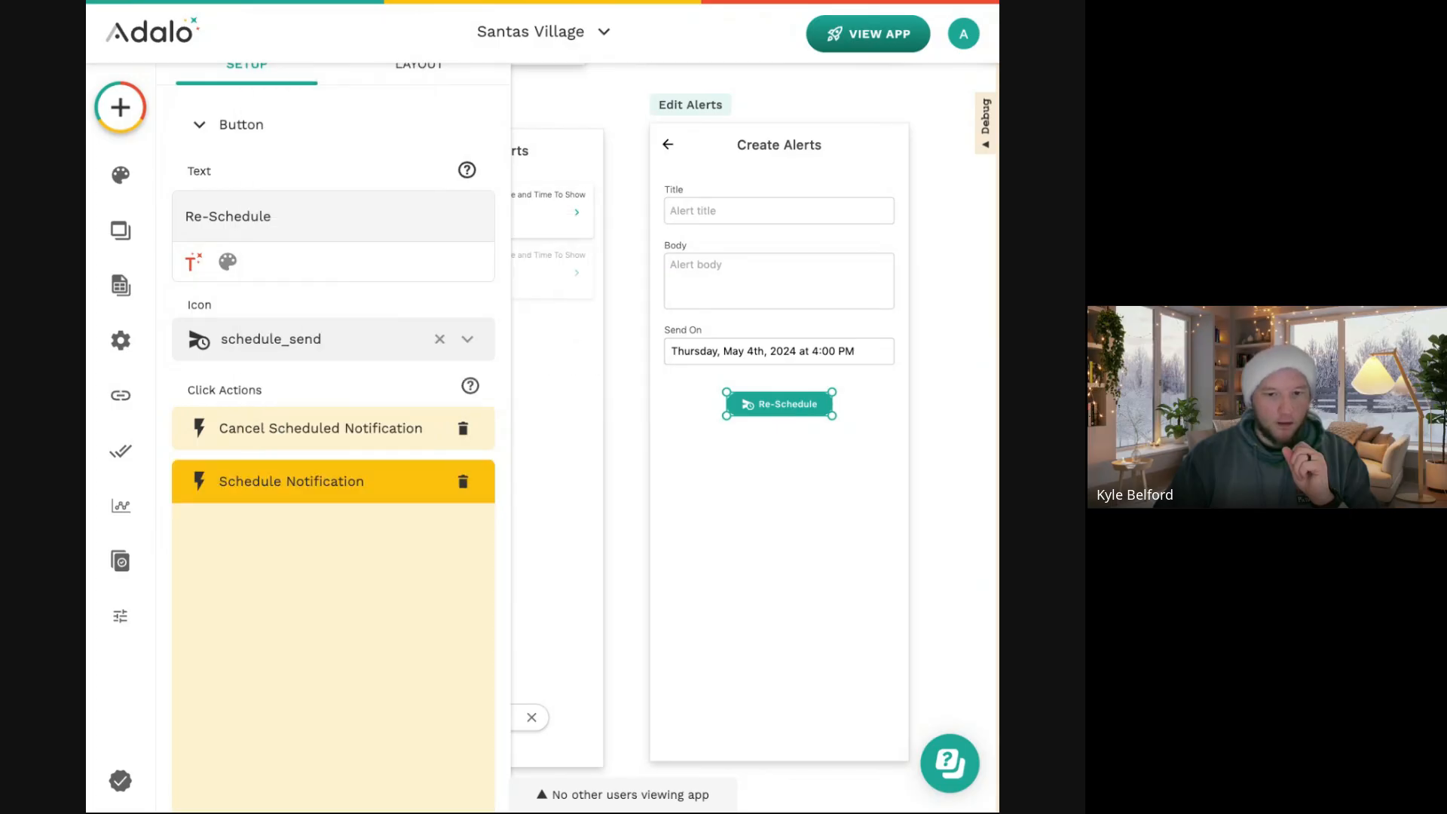
scroll(370, 418, "down", 3)
left_click(362, 427)
mouse_move(420, 306)
left_click(533, 304)
Filter the notification's recipients to users whose ID is not equal to Logged In User > ID.
left_click(330, 475)
left_click(325, 514)
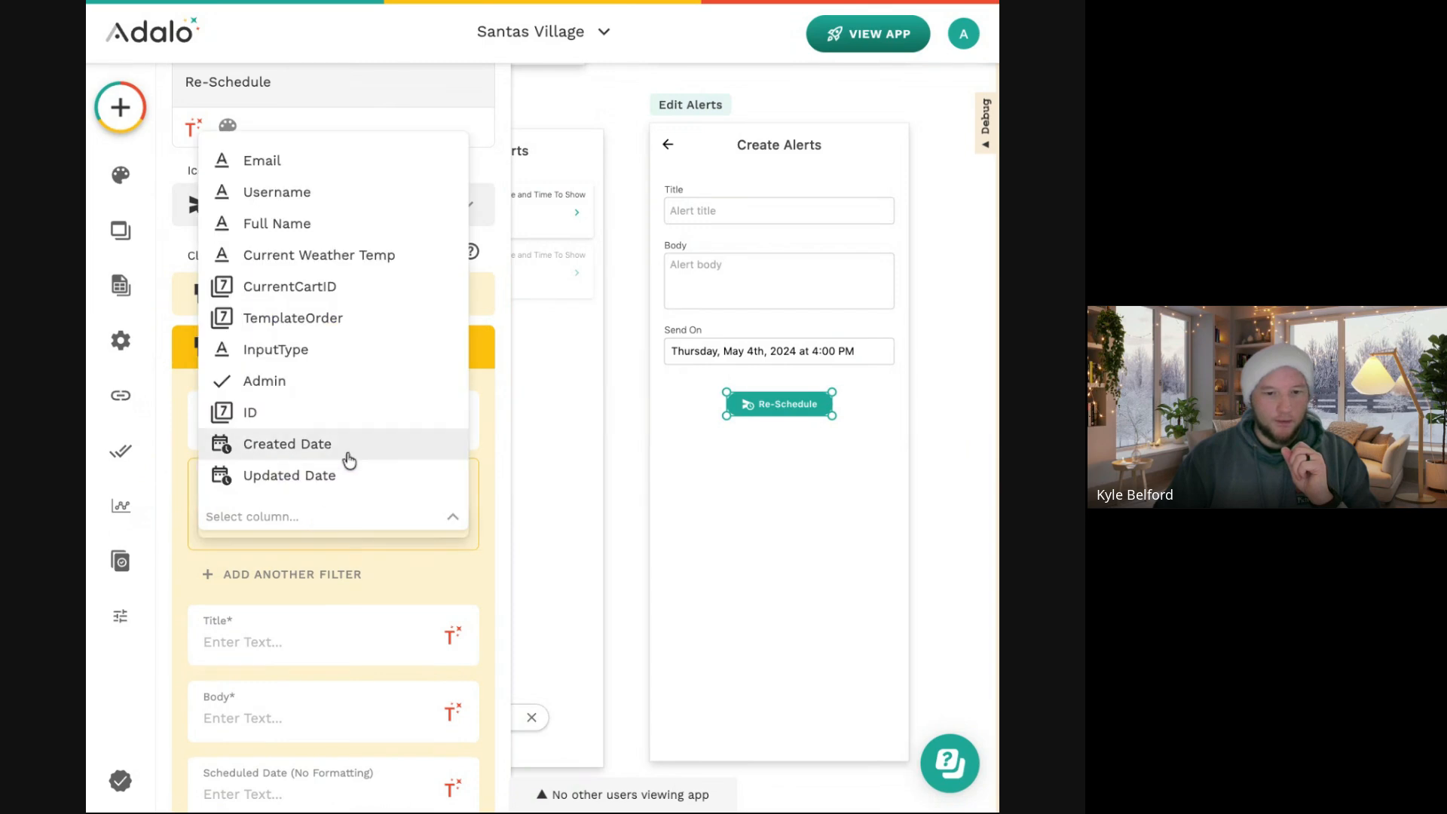
left_click(355, 411)
left_click(334, 561)
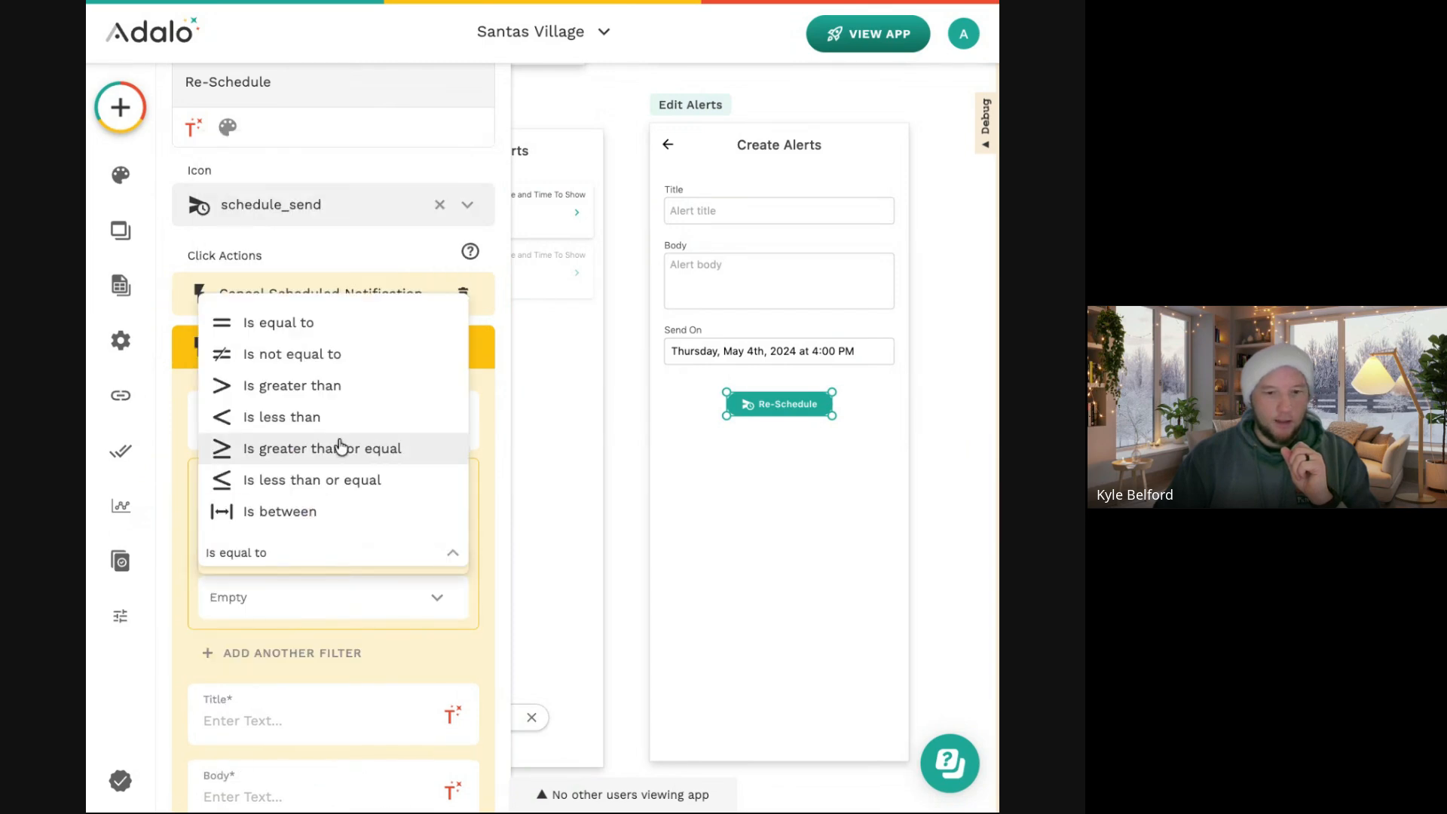
left_click(327, 354)
left_click(431, 600)
mouse_move(485, 205)
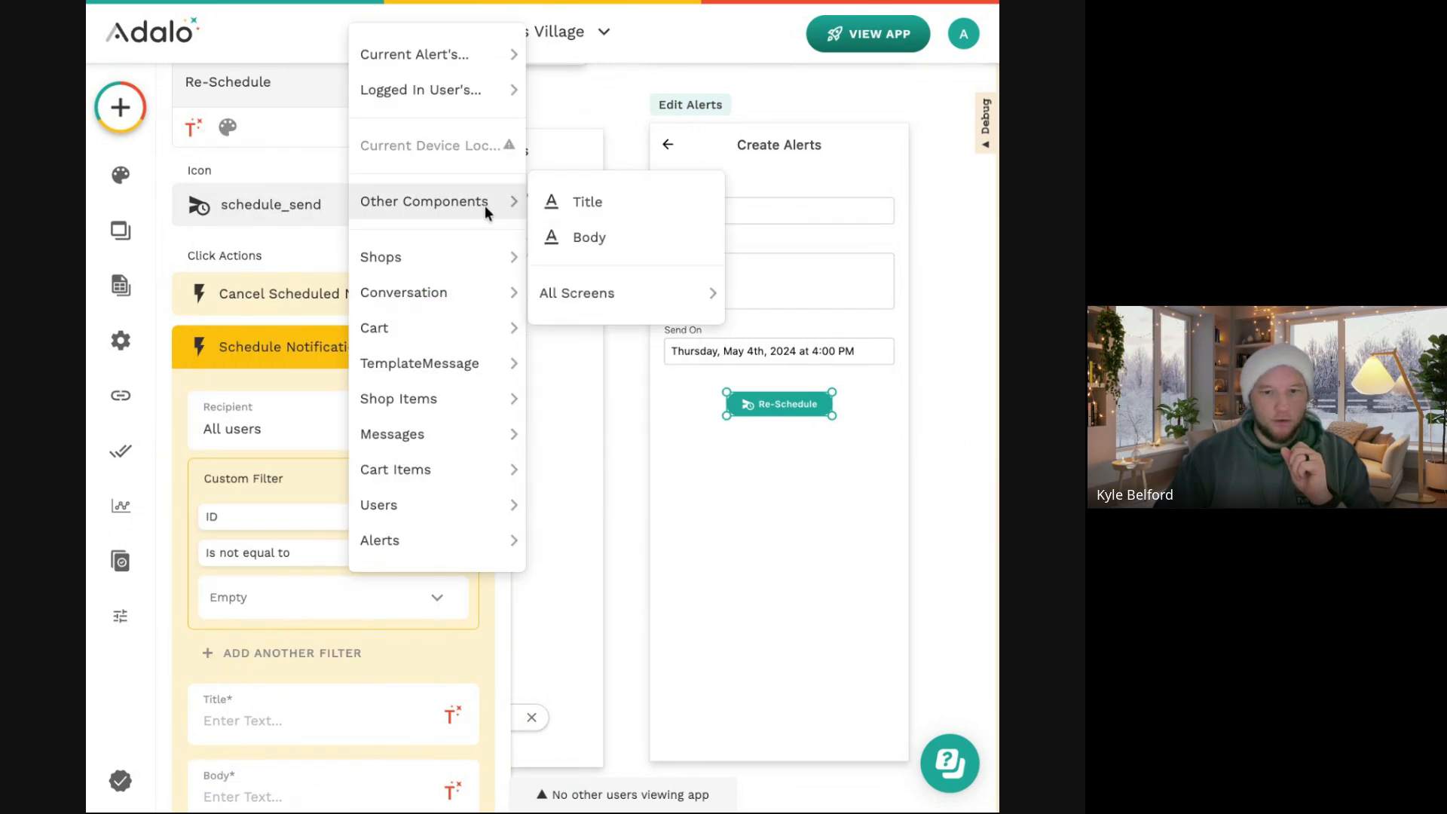
mouse_move(446, 93)
left_click(595, 194)
Set the scheduled notification's title to the value of the Title input field.
scroll(423, 392, "down", 4)
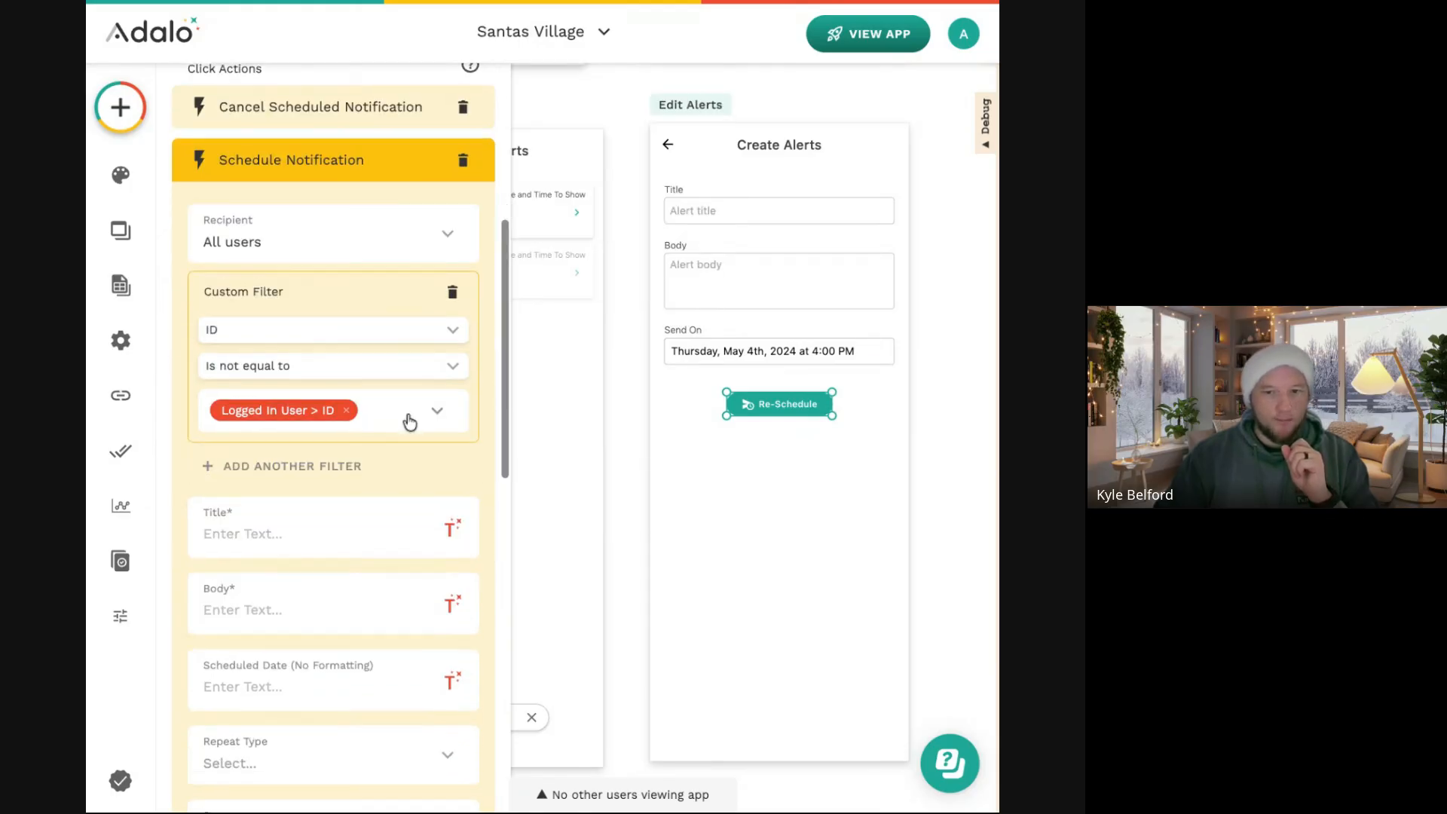
left_click(451, 444)
mouse_move(562, 207)
left_click(641, 209)
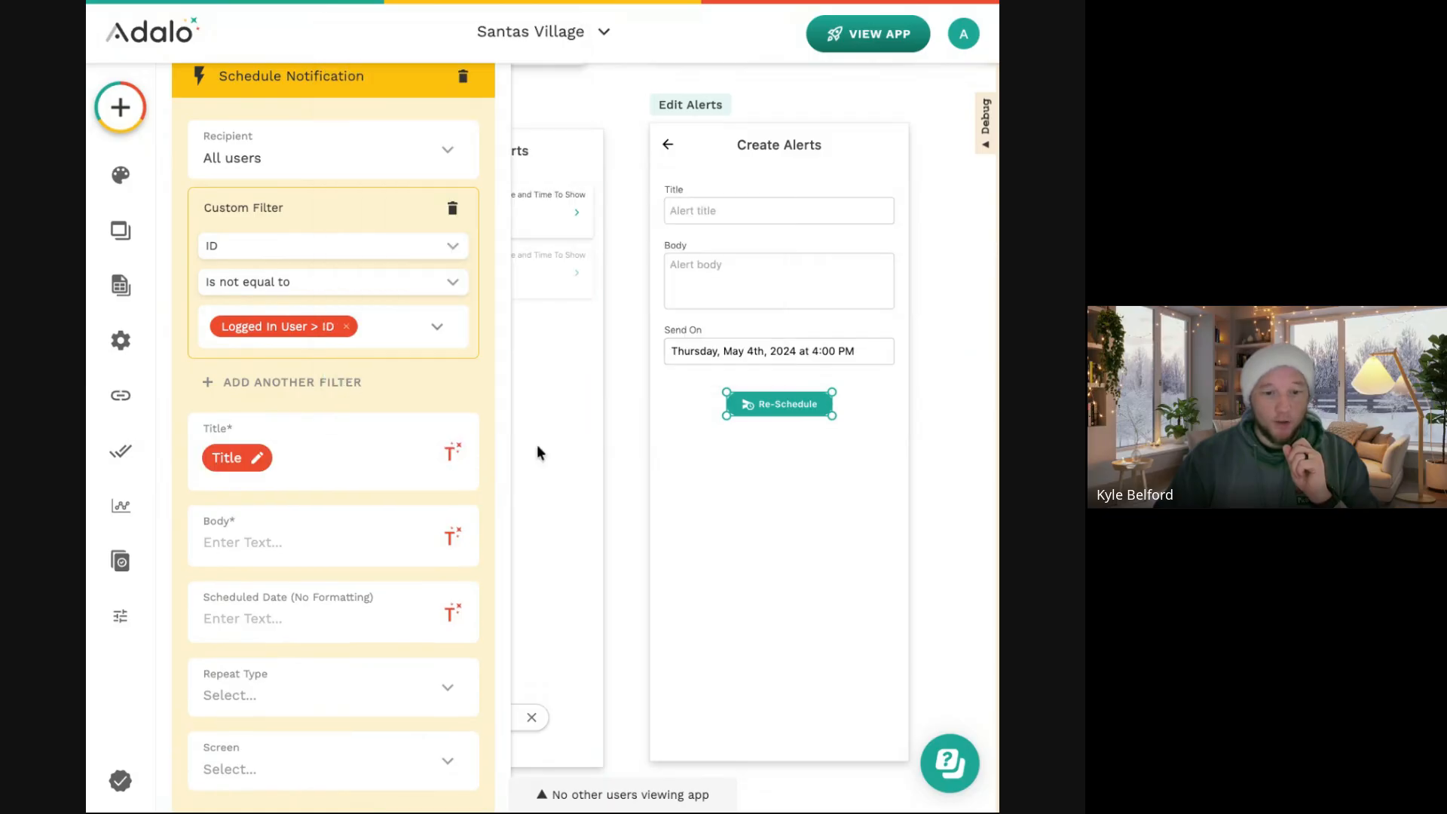
Open the dynamic value choices for the scheduled notification's body.
left_click(446, 546)
mouse_move(518, 211)
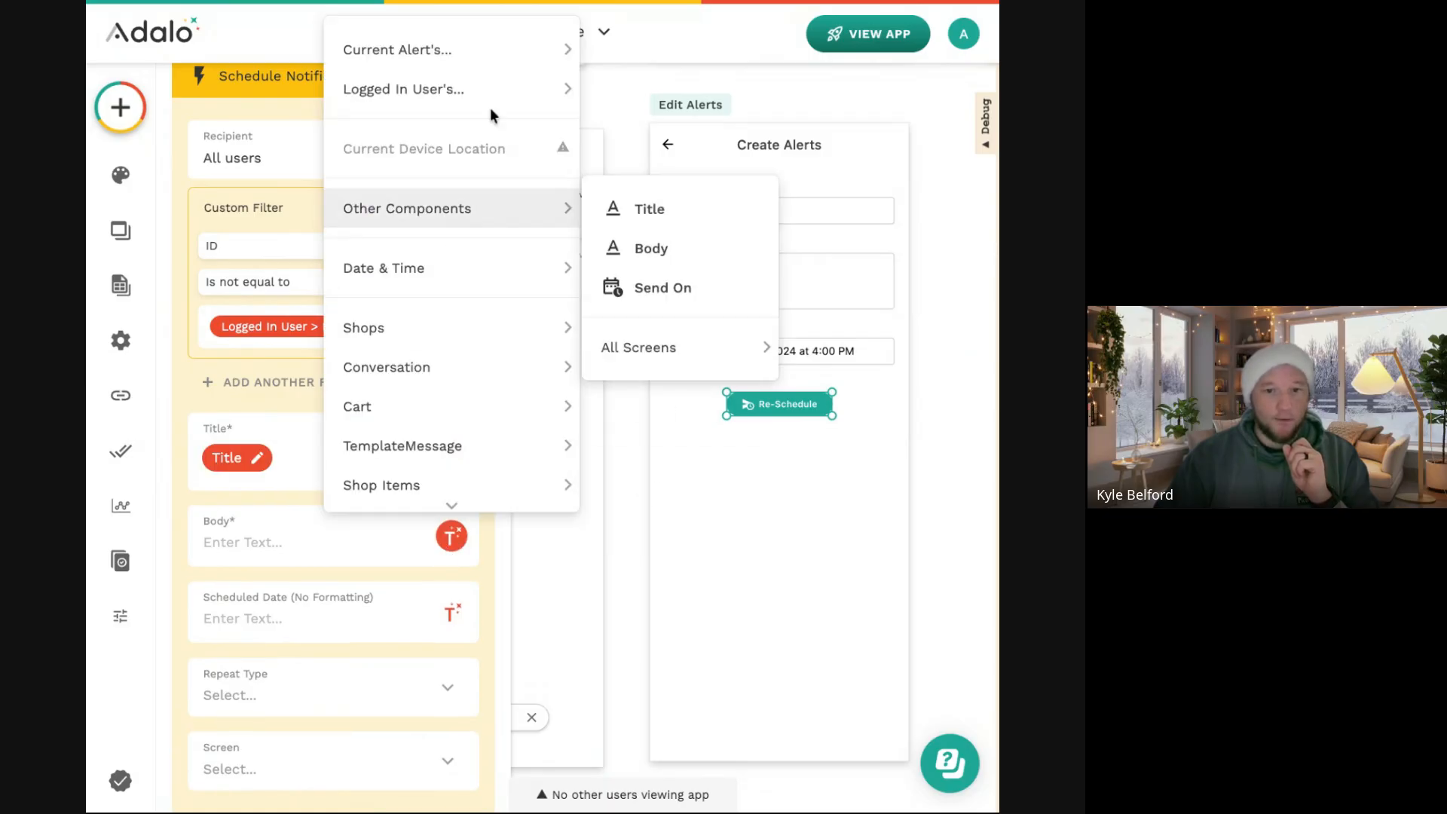
Set the scheduled notification's body to the Body input and its scheduled date to the Send On input with No Formatting.
left_click(646, 246)
scroll(450, 448, "down", 2)
left_click(451, 439)
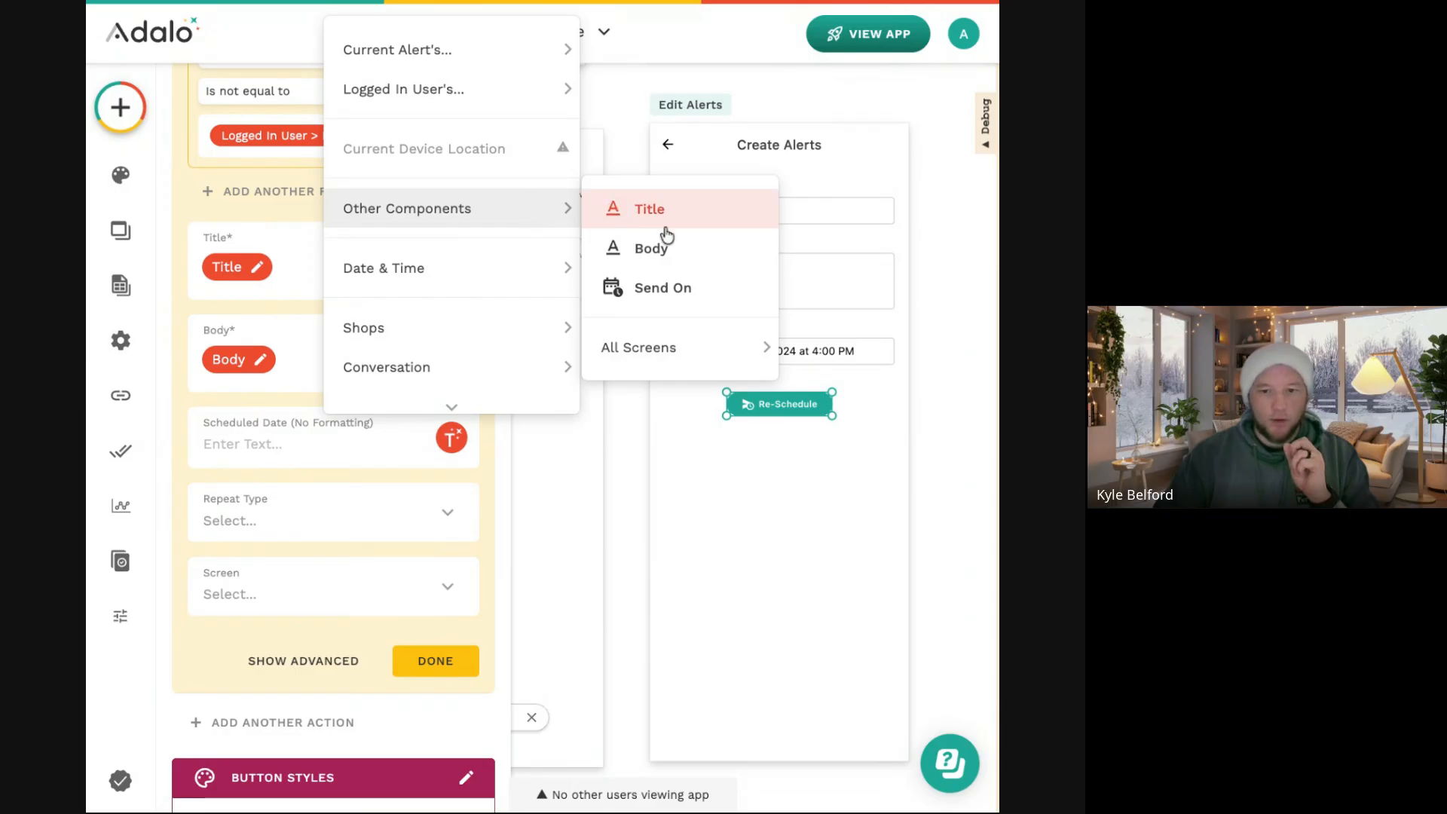
left_click(669, 287)
left_click(243, 451)
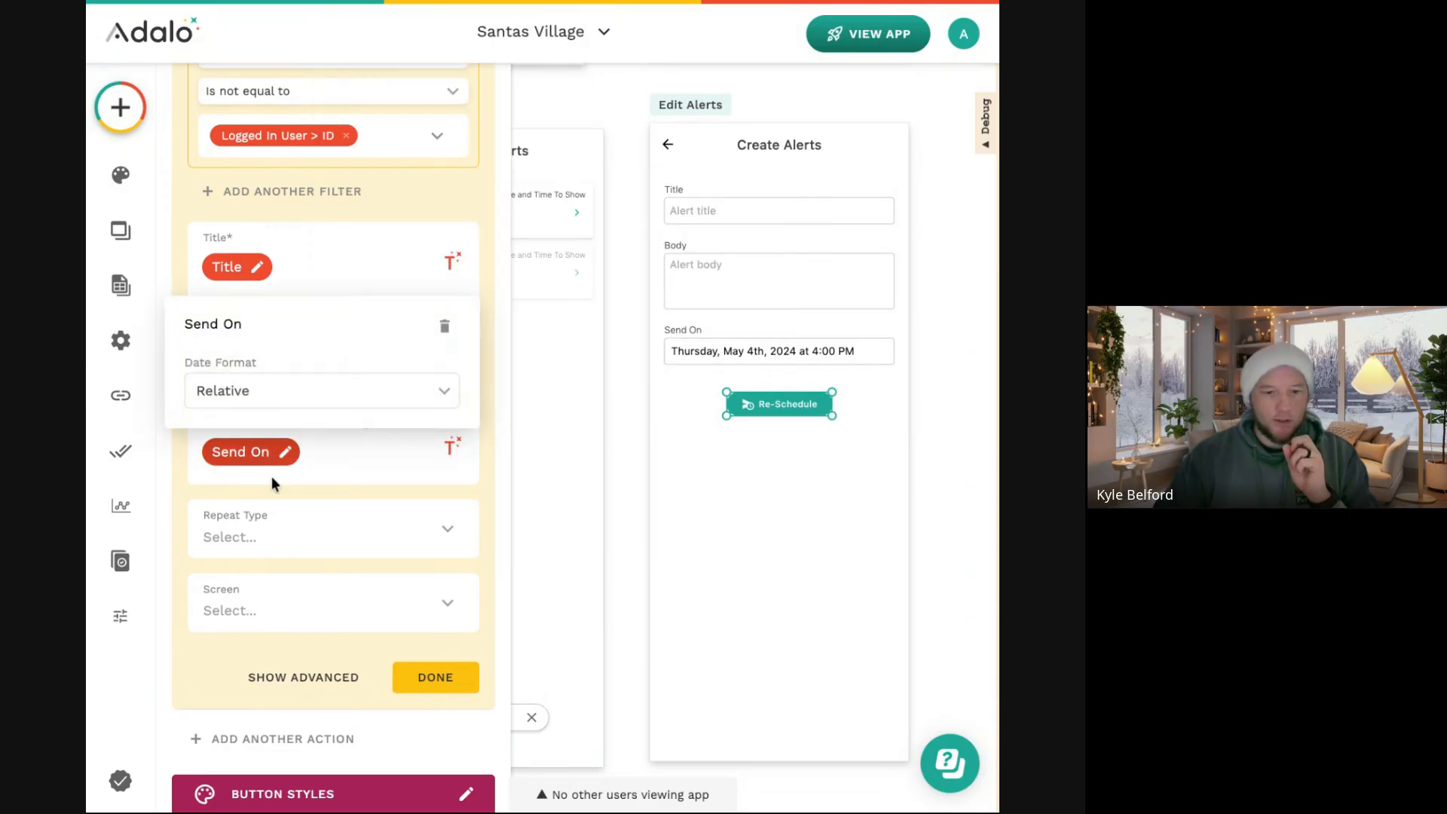
left_click(288, 389)
scroll(297, 543, "down", 5)
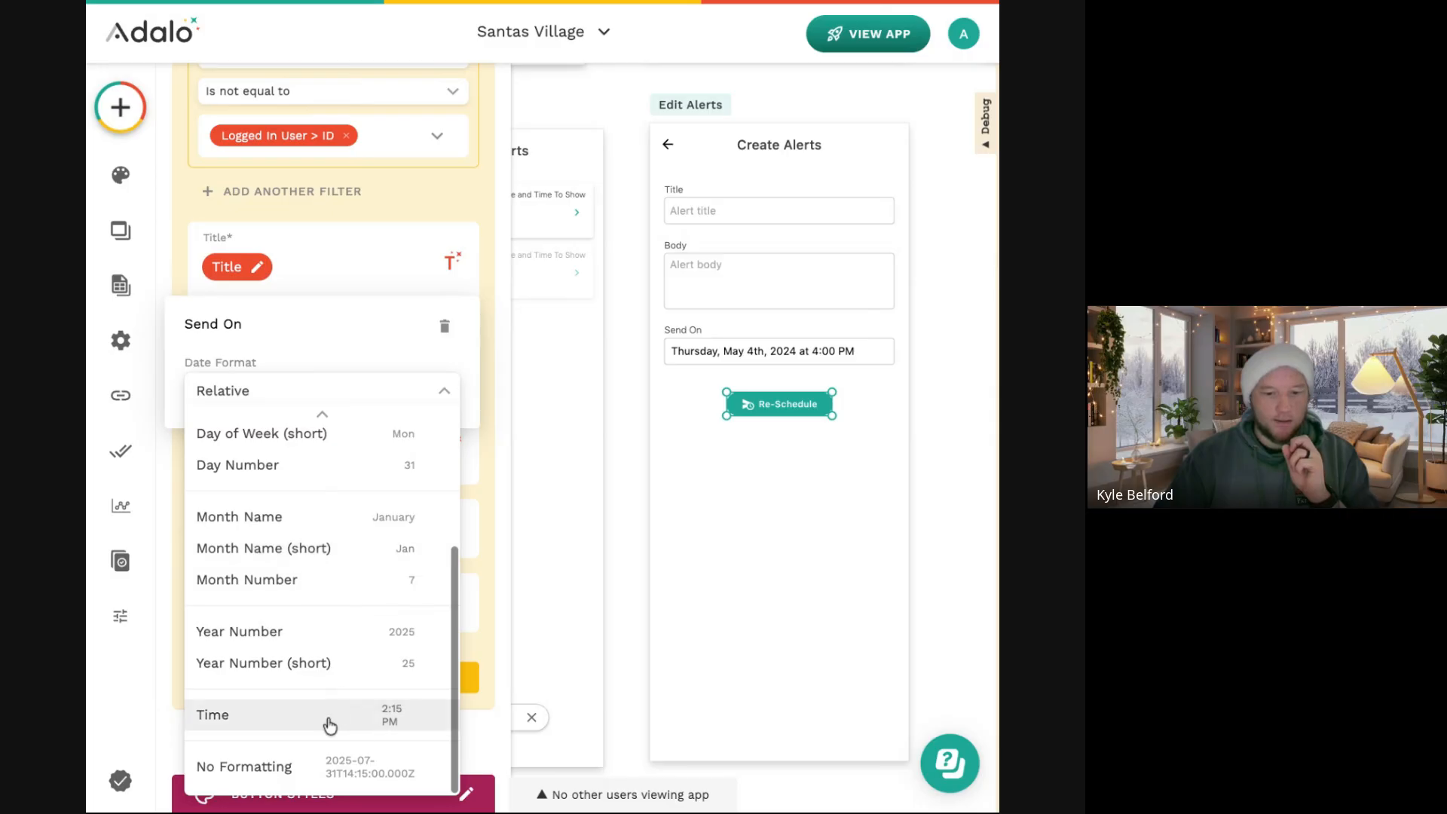
left_click(326, 769)
Set the notification's repeat type to None and its target screen to Notifications, and finish the action.
left_click(377, 535)
left_click(356, 339)
left_click(347, 609)
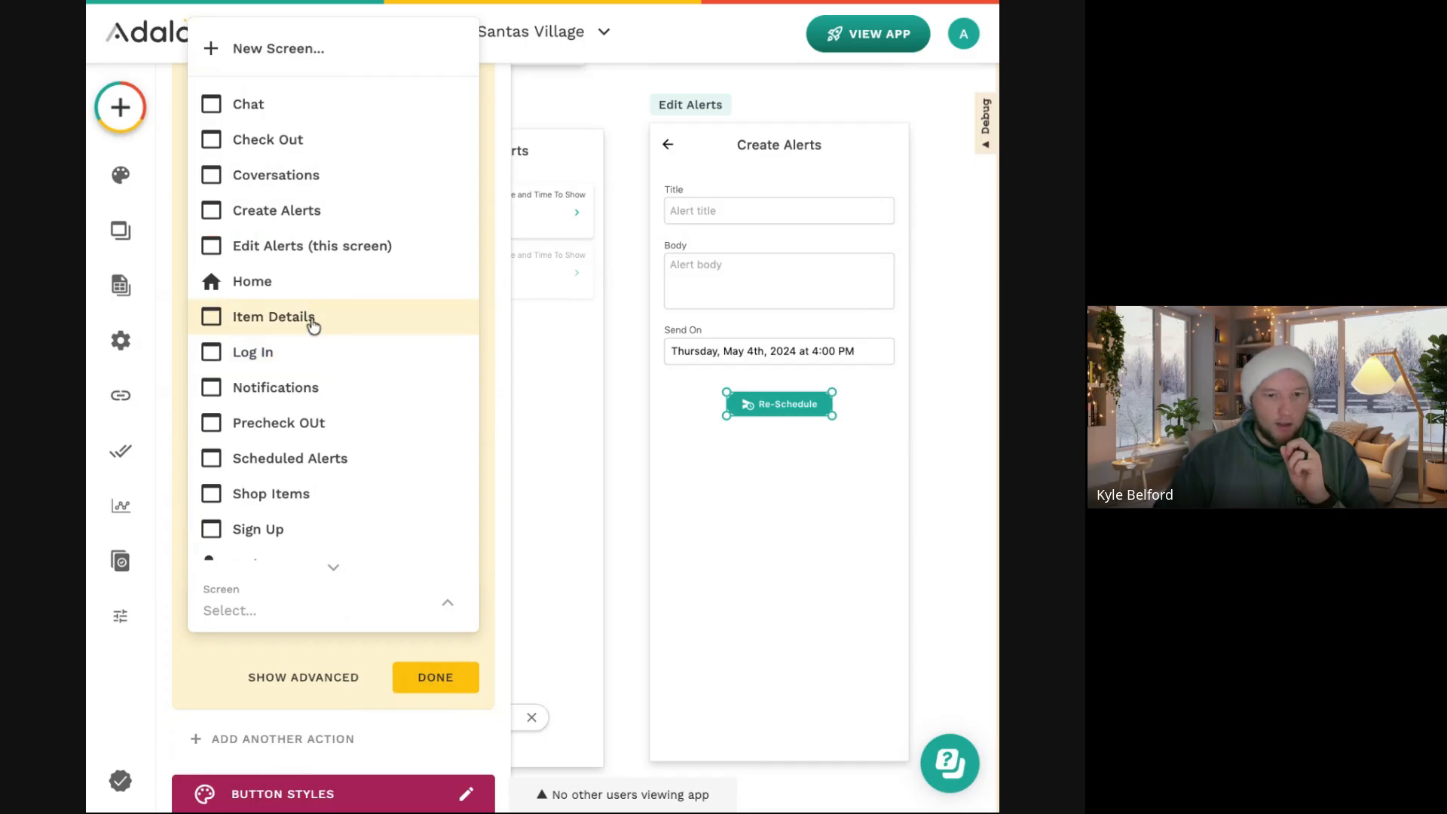
scroll(314, 325, "down", 1)
left_click(293, 376)
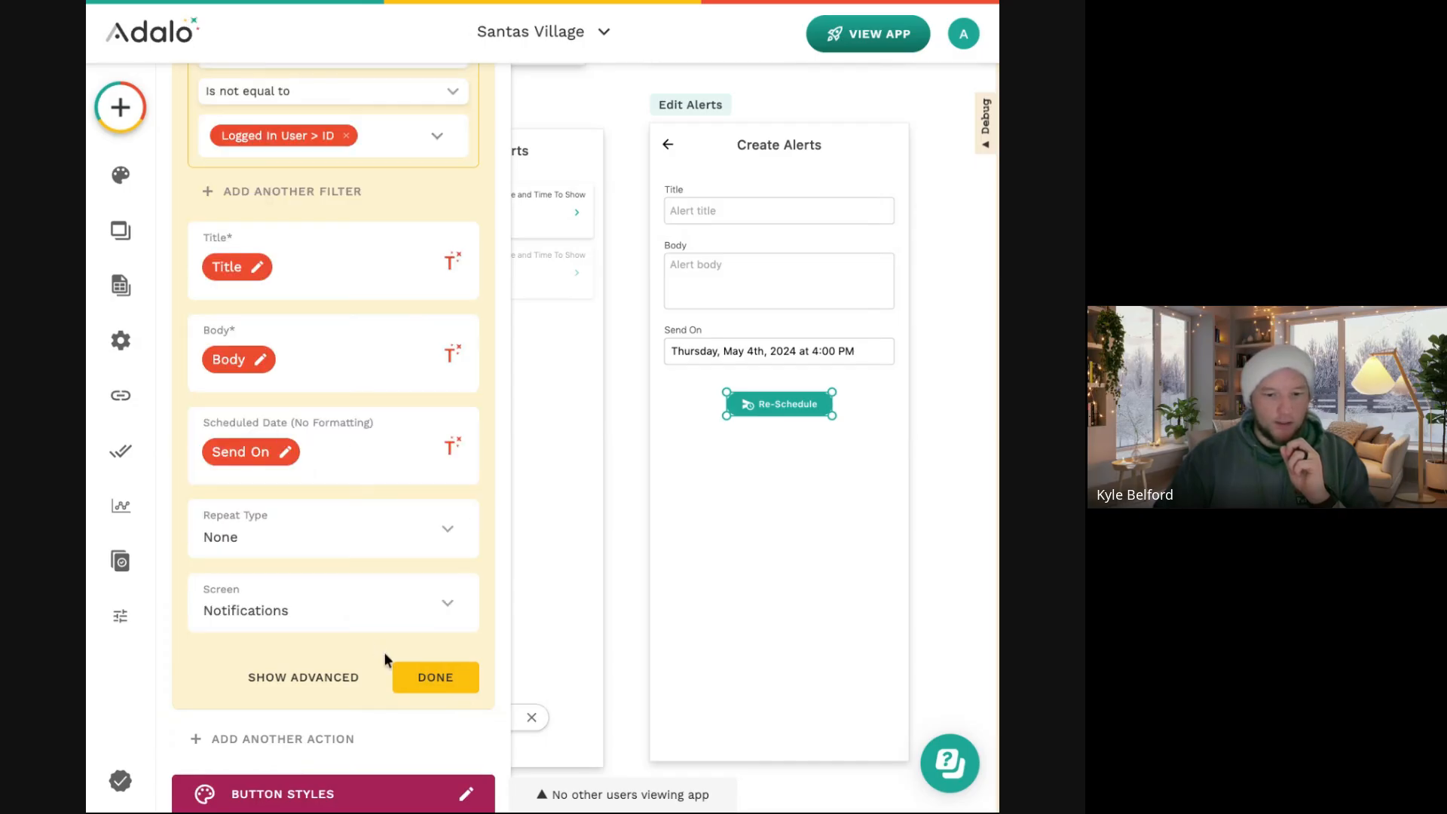
left_click(423, 678)
Add an Update action for the Current Alert to the Re-Schedule button.
scroll(368, 336, "up", 5)
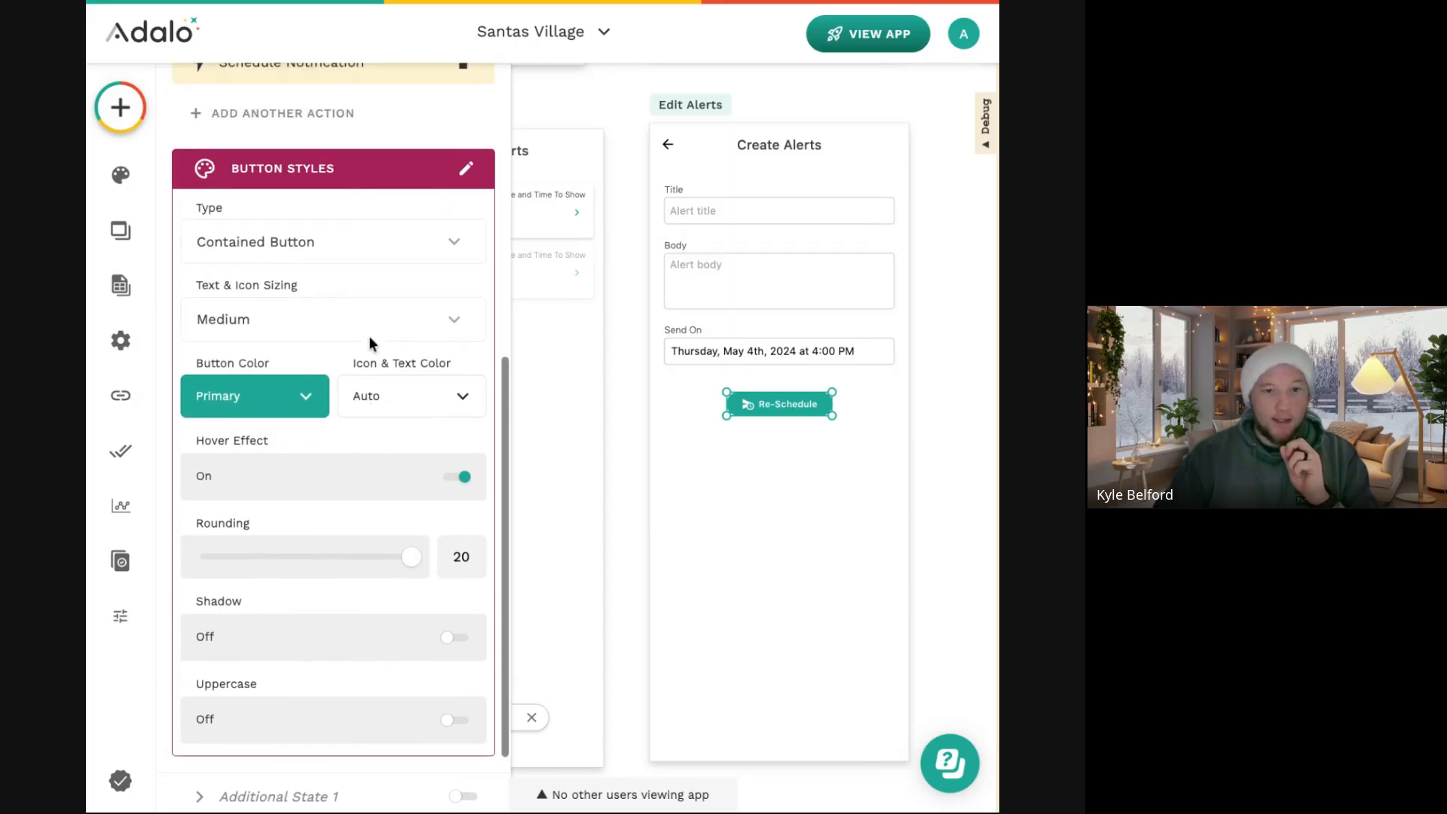
left_click(298, 366)
mouse_move(406, 527)
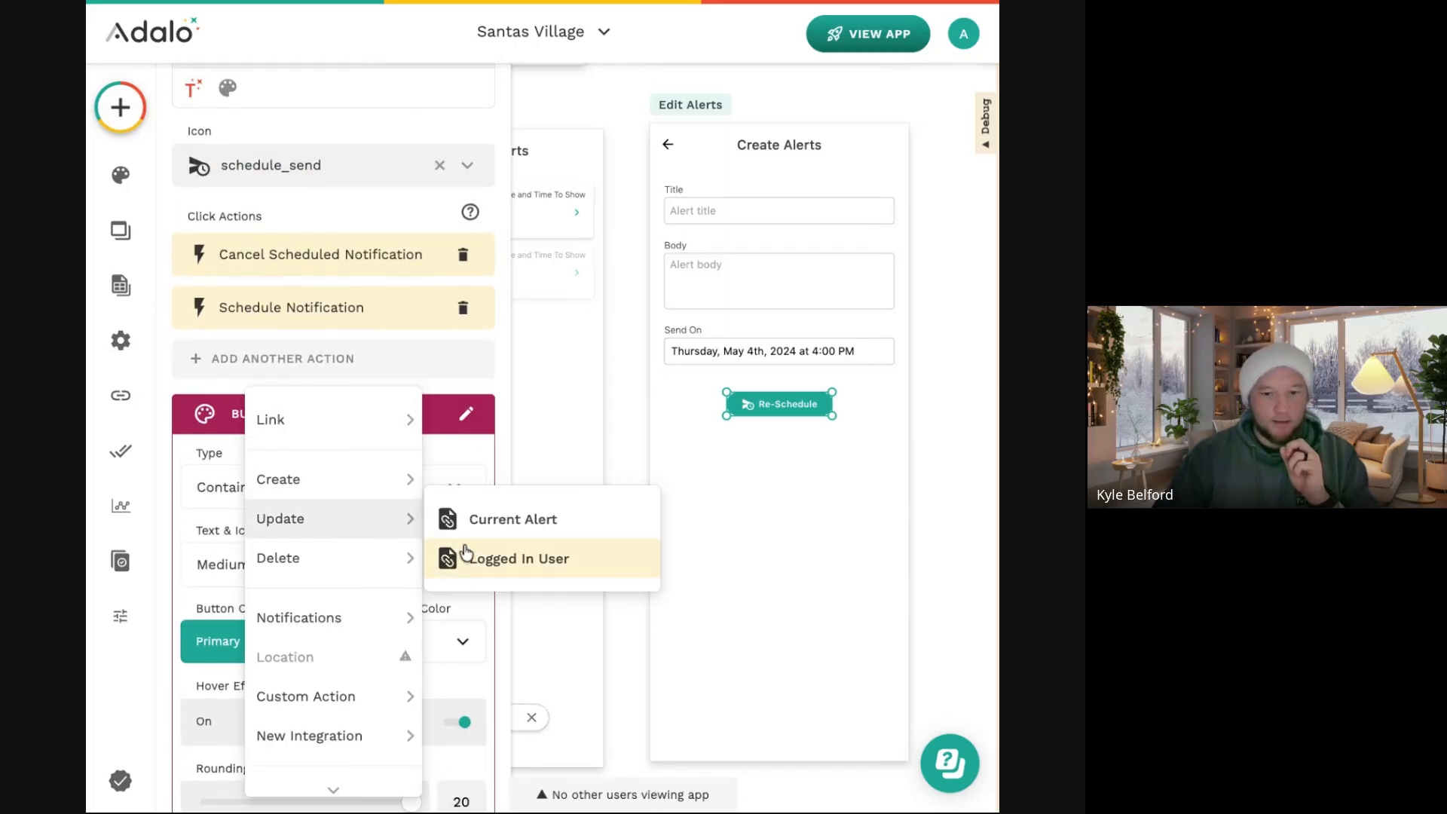
left_click(483, 528)
In the Update action, set the alert's title to the Title input and its body to the Body input.
scroll(381, 389, "down", 2)
left_click(452, 408)
mouse_move(506, 256)
left_click(616, 268)
left_click(452, 501)
mouse_move(549, 268)
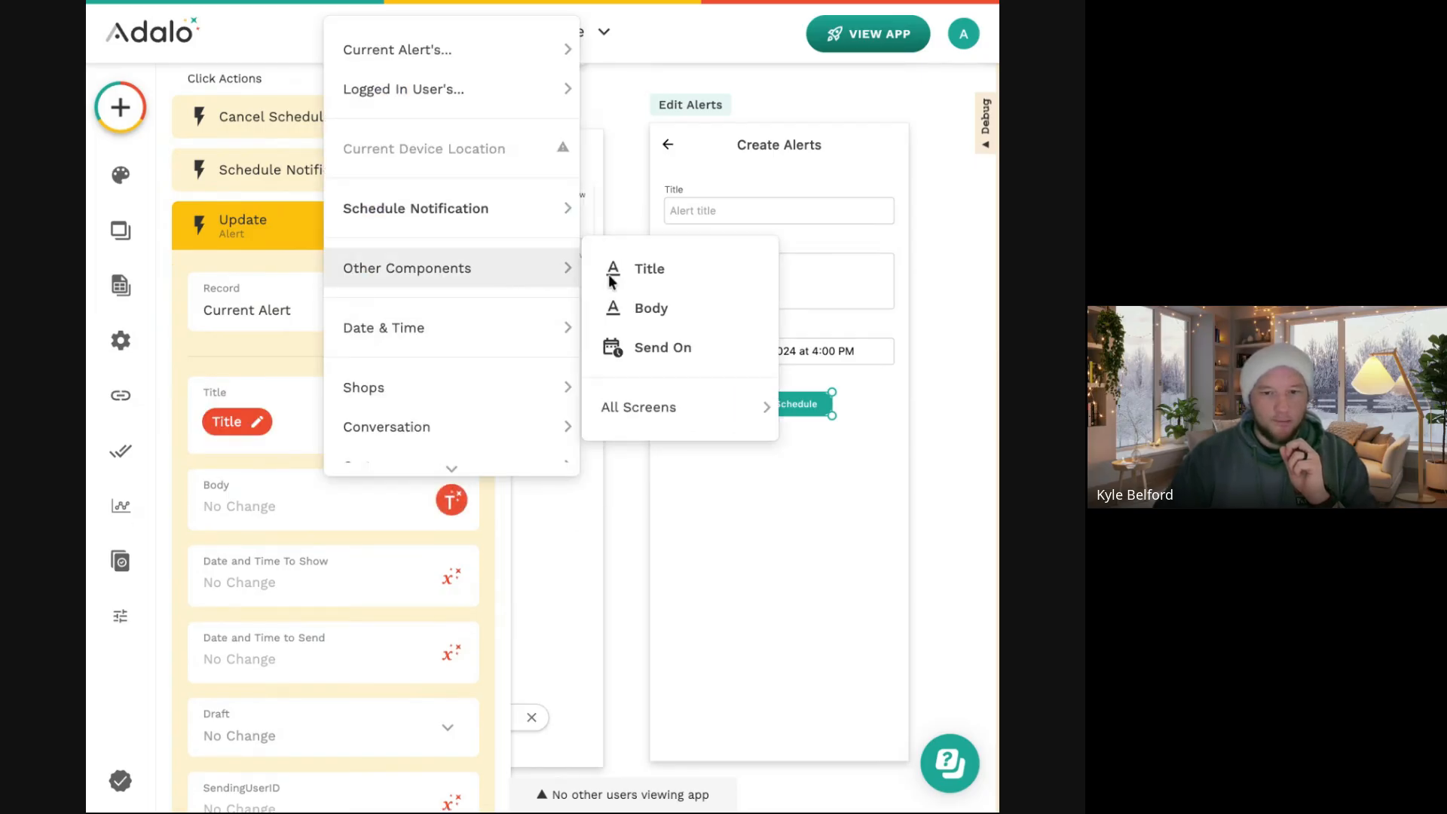
left_click(617, 307)
Set both Date and Time To Show and Date and Time to Send to the Send On input.
left_click(452, 600)
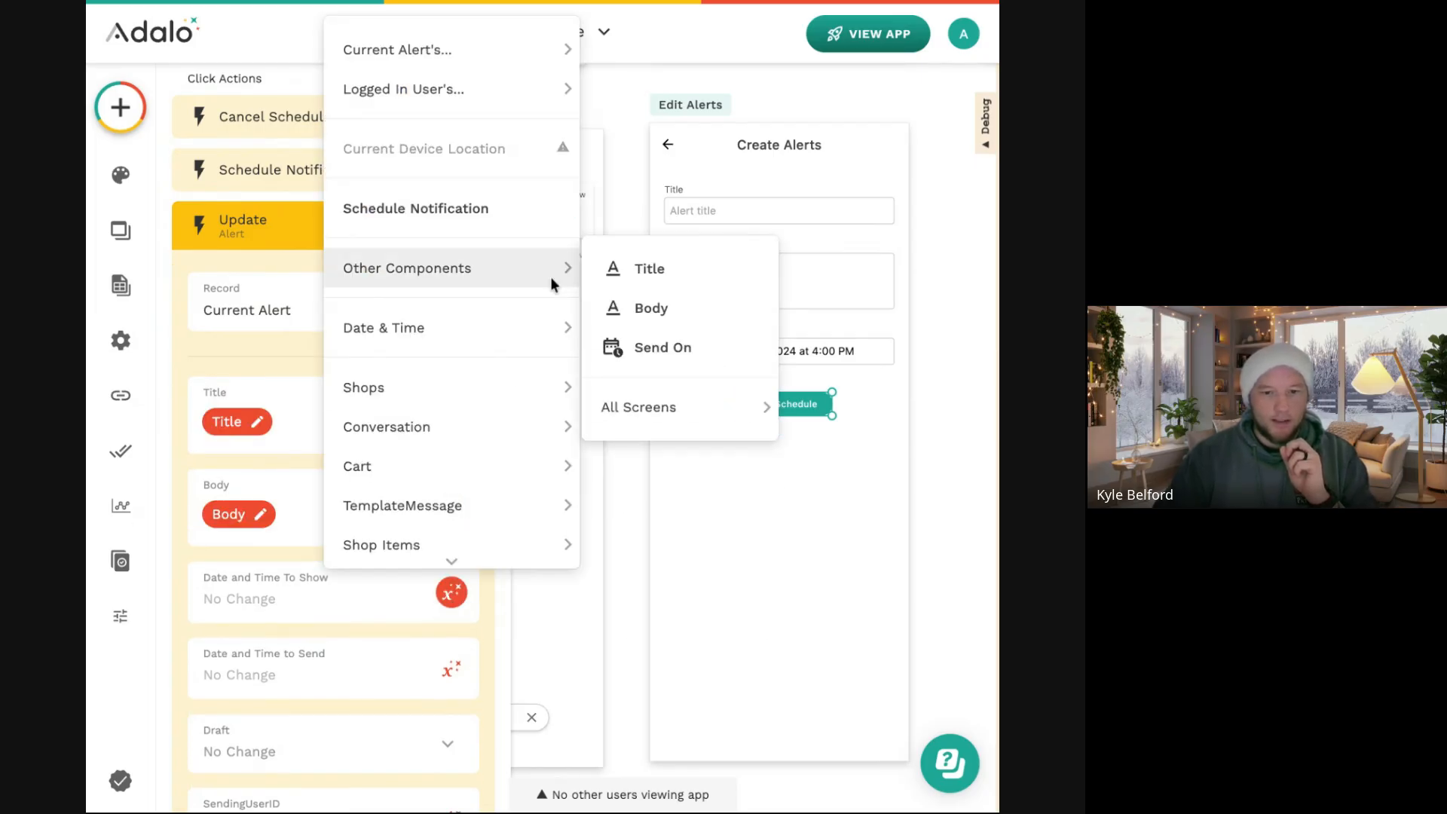
left_click(669, 346)
scroll(452, 498, "down", 3)
left_click(451, 448)
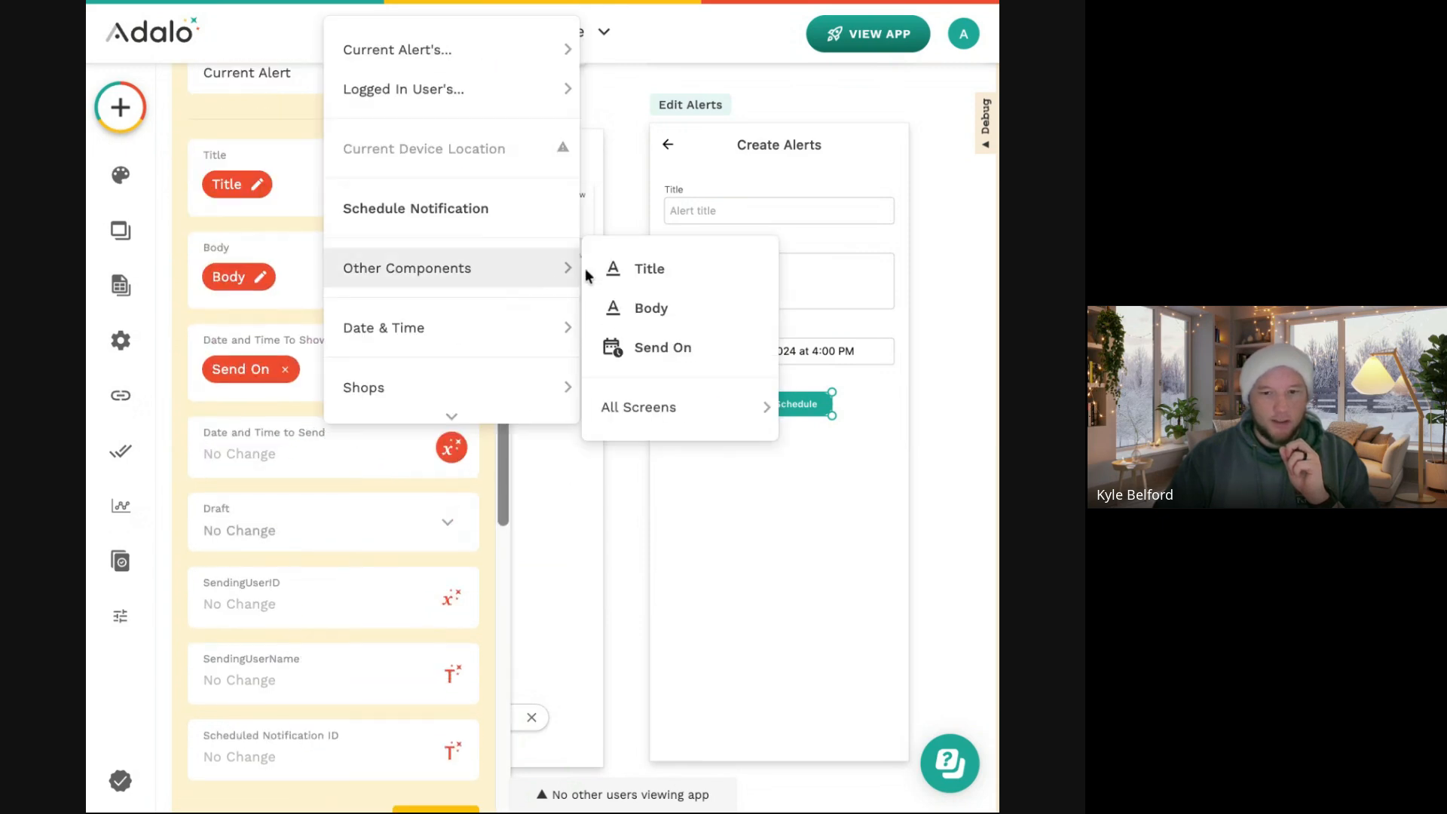
left_click(635, 343)
Set the alert's Scheduled Notification ID to the Schedule Notification's Job ID and finish reviewing the Update action.
scroll(430, 506, "down", 3)
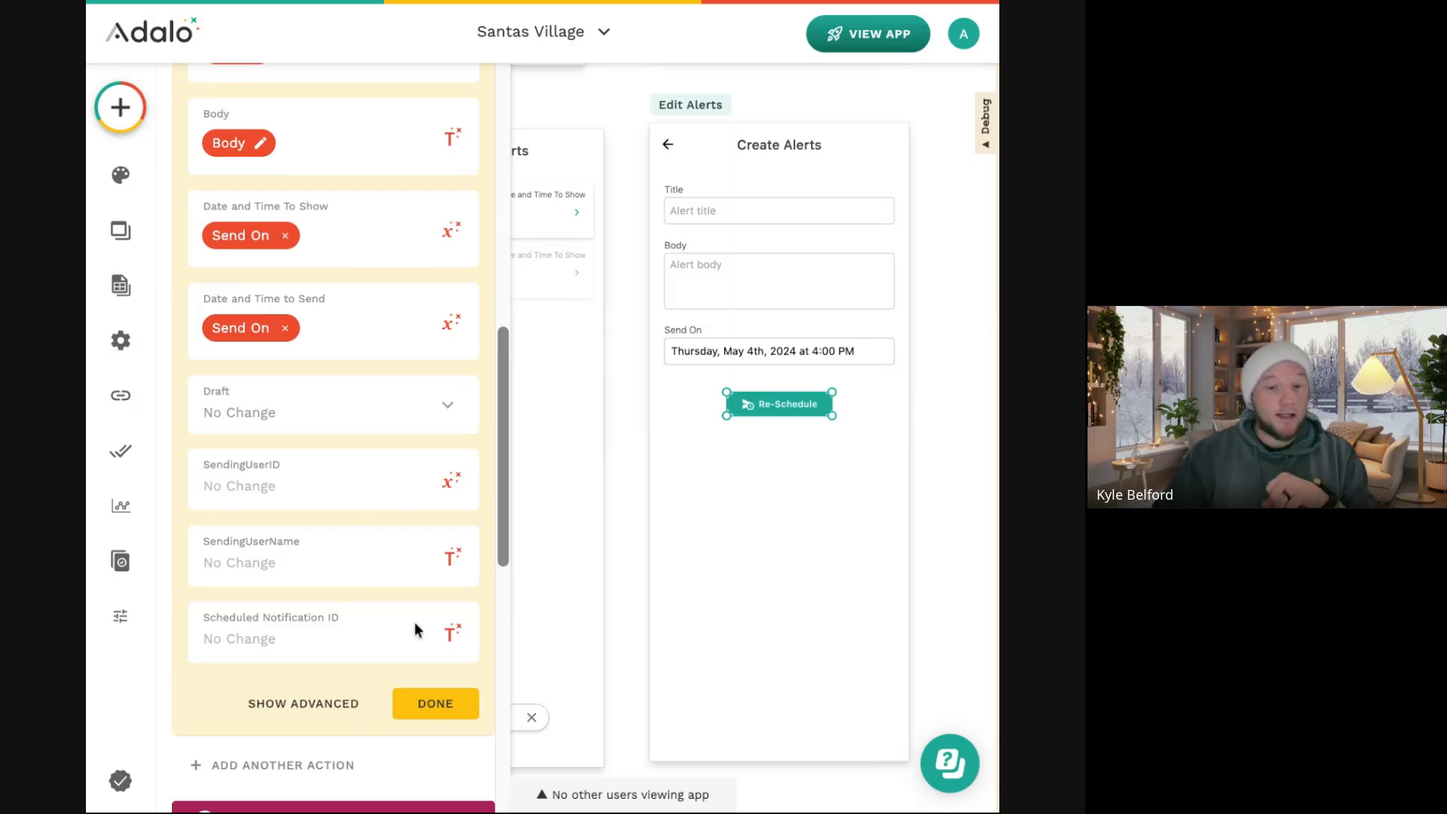
left_click(455, 635)
mouse_move(562, 211)
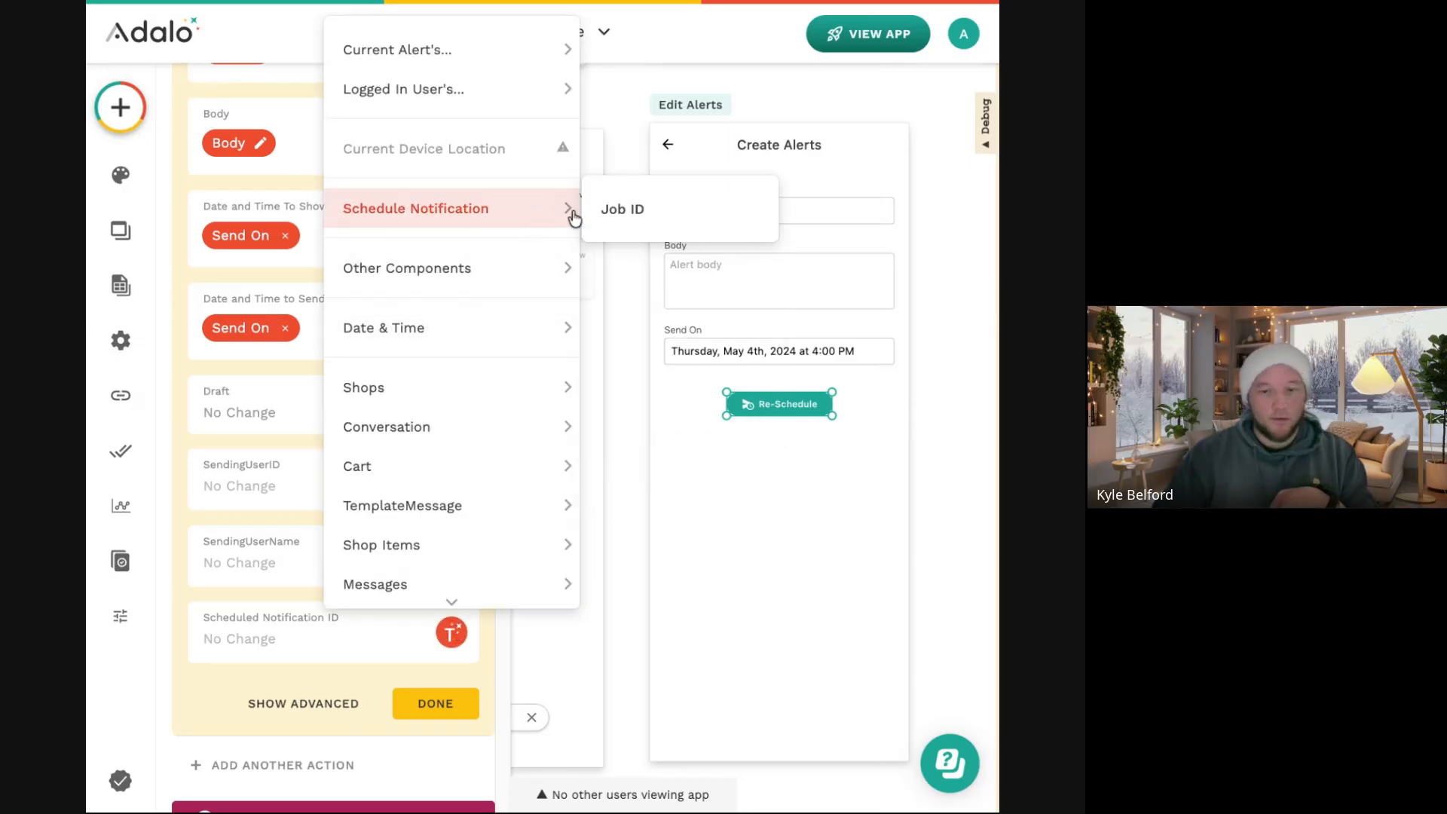
left_click(614, 219)
scroll(365, 387, "up", 8)
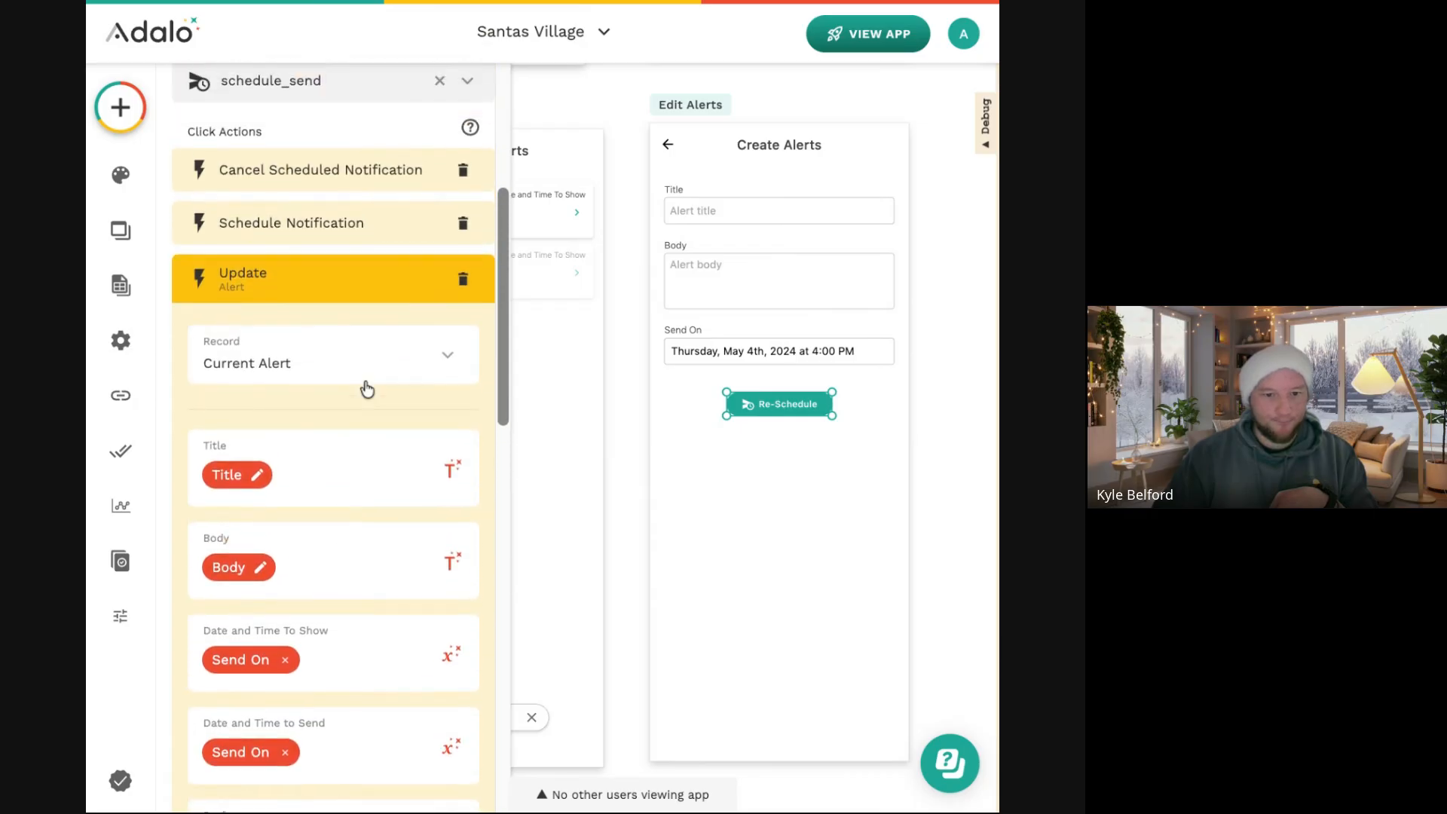
left_click(351, 390)
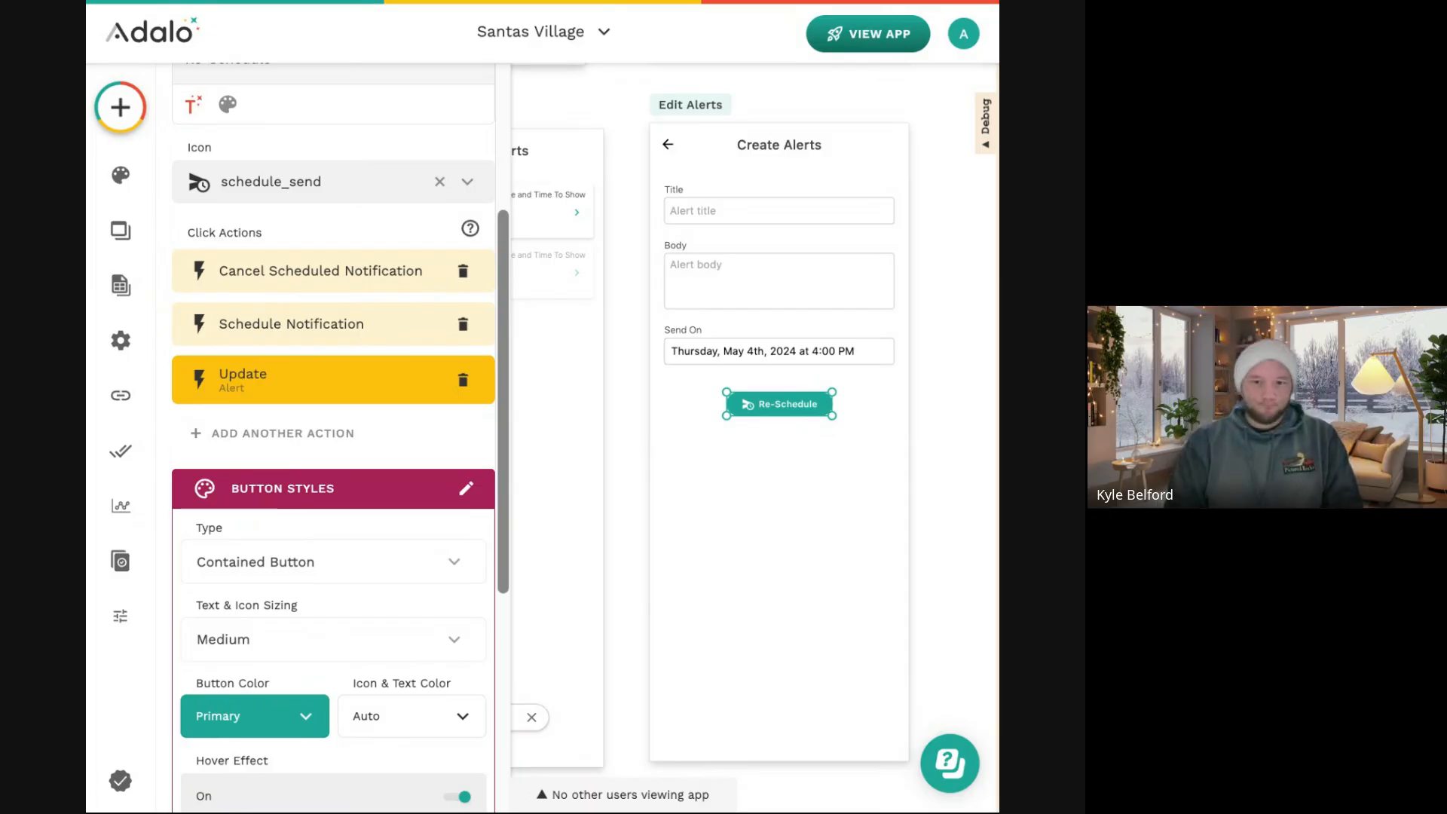
Examine the filters and click action of the list on the Scheduled Alerts screen.
left_click(545, 245)
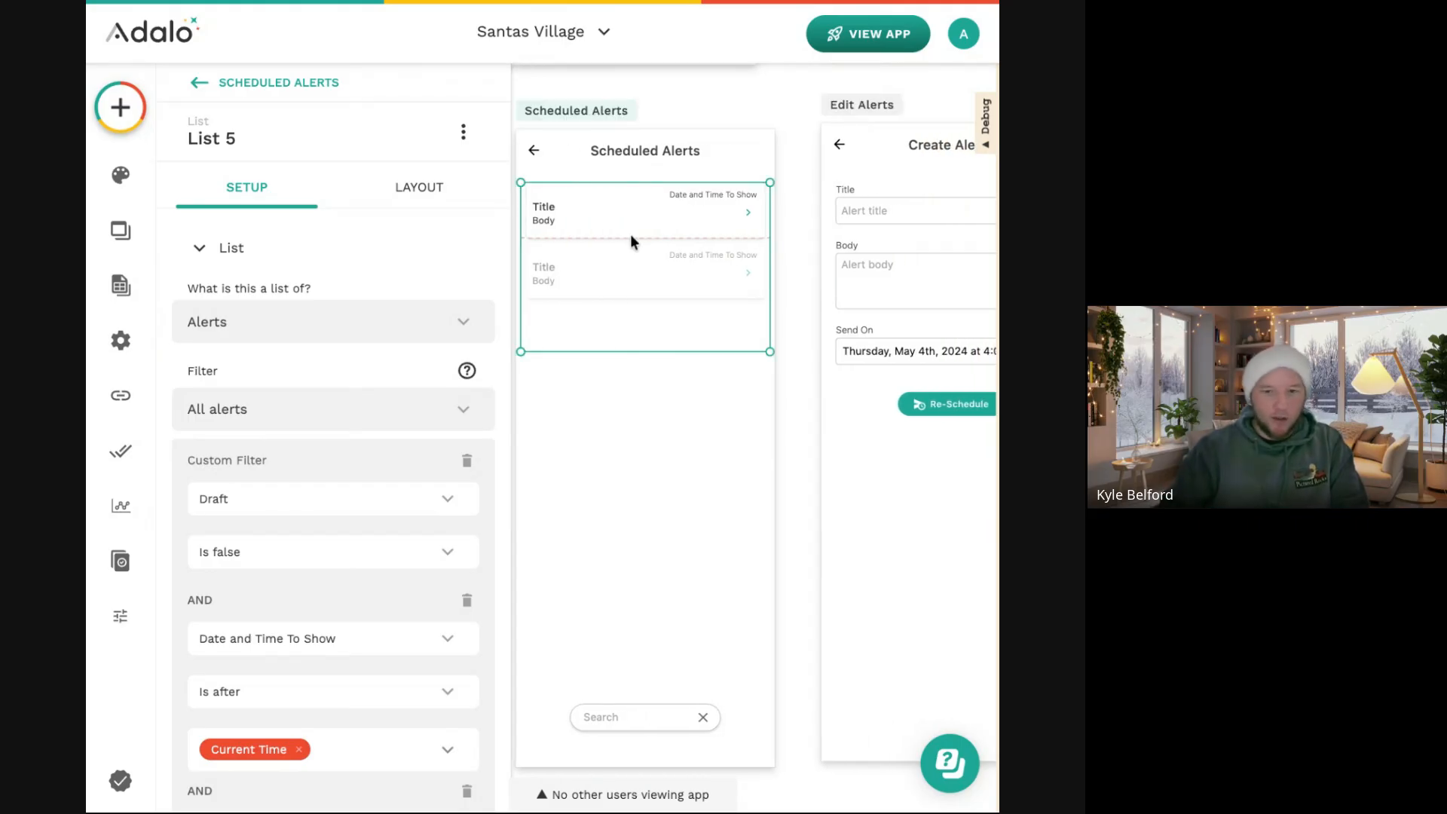
scroll(305, 366, "down", 8)
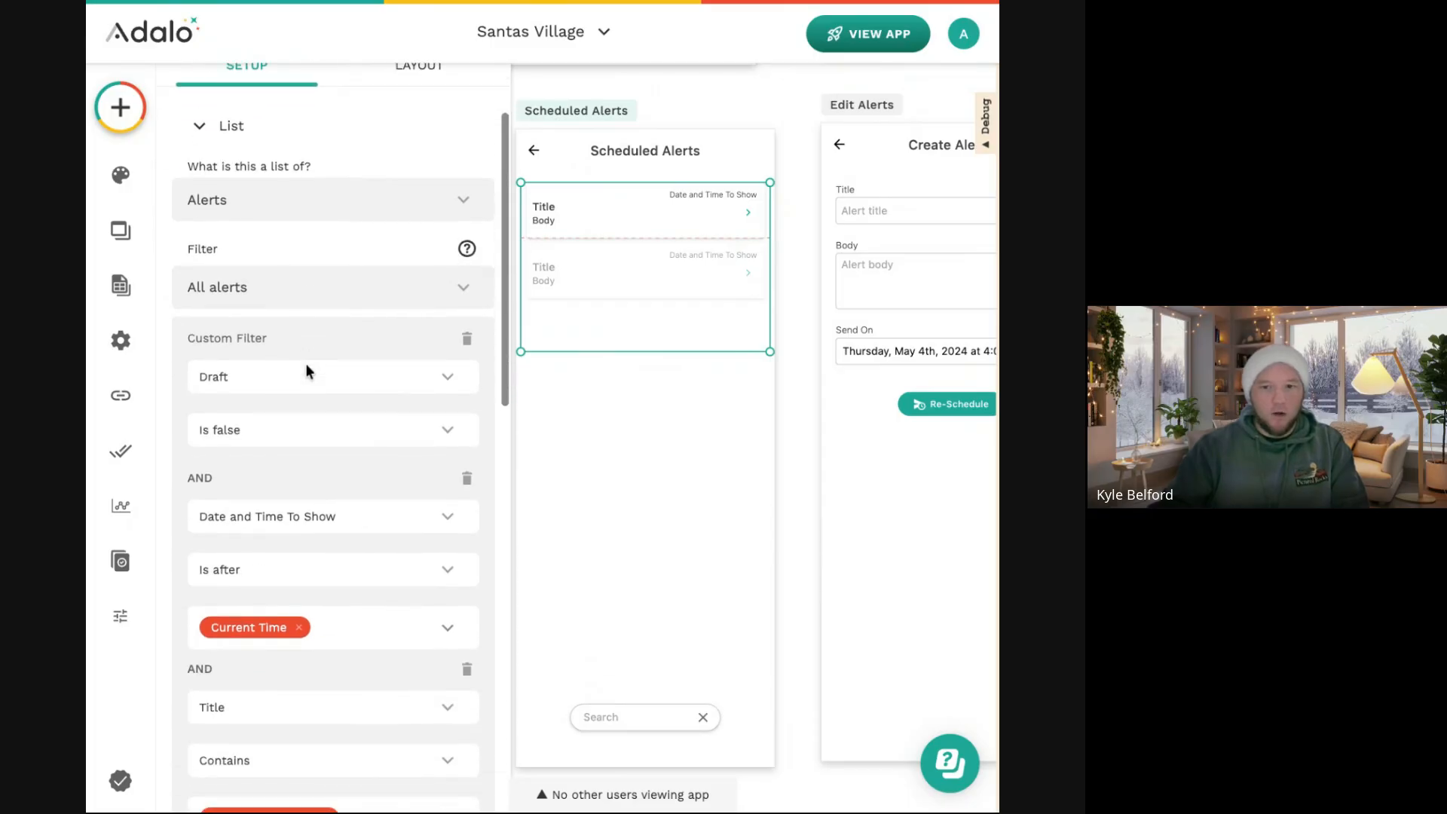
scroll(307, 369, "down", 3)
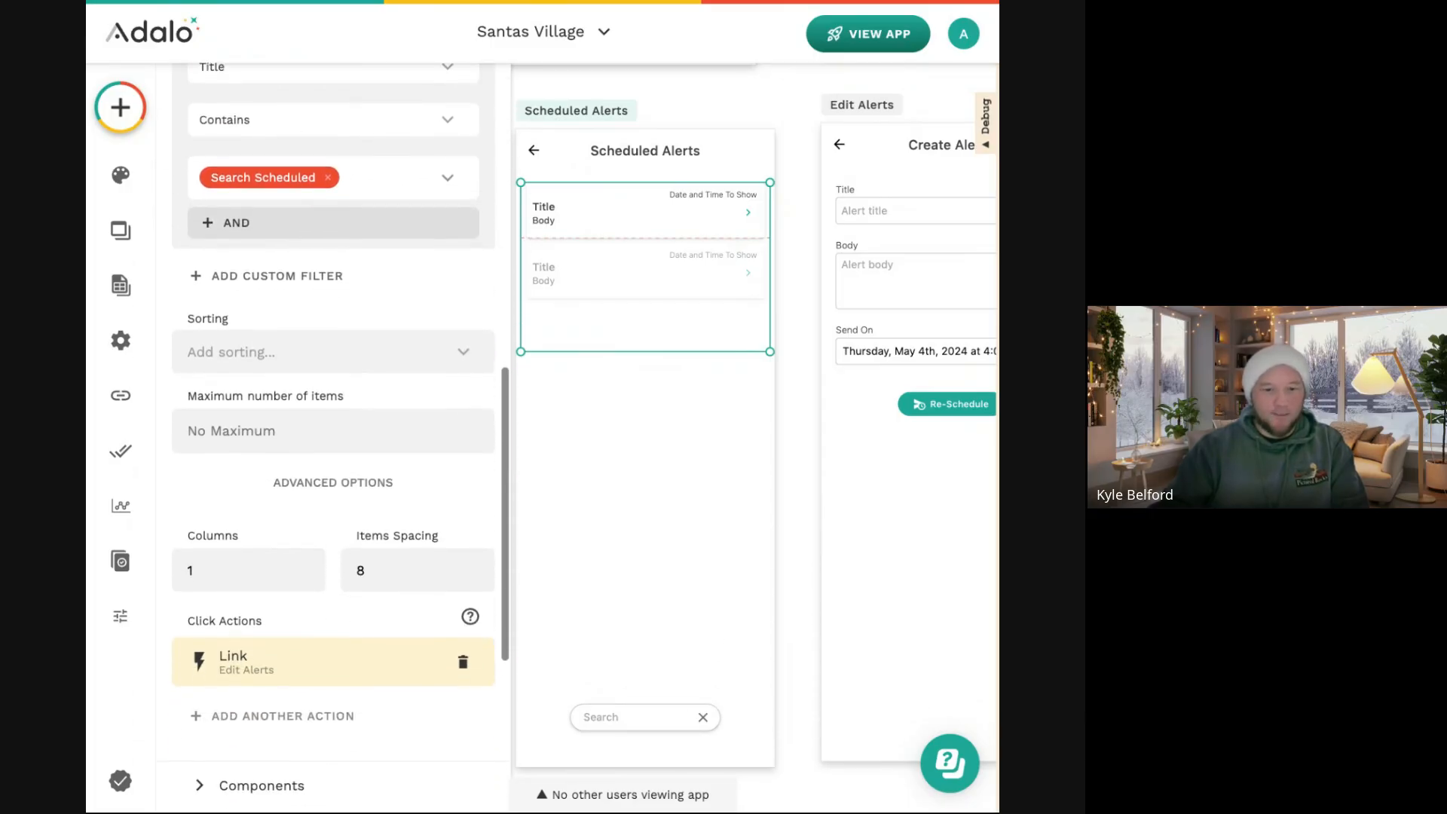
left_click(813, 147)
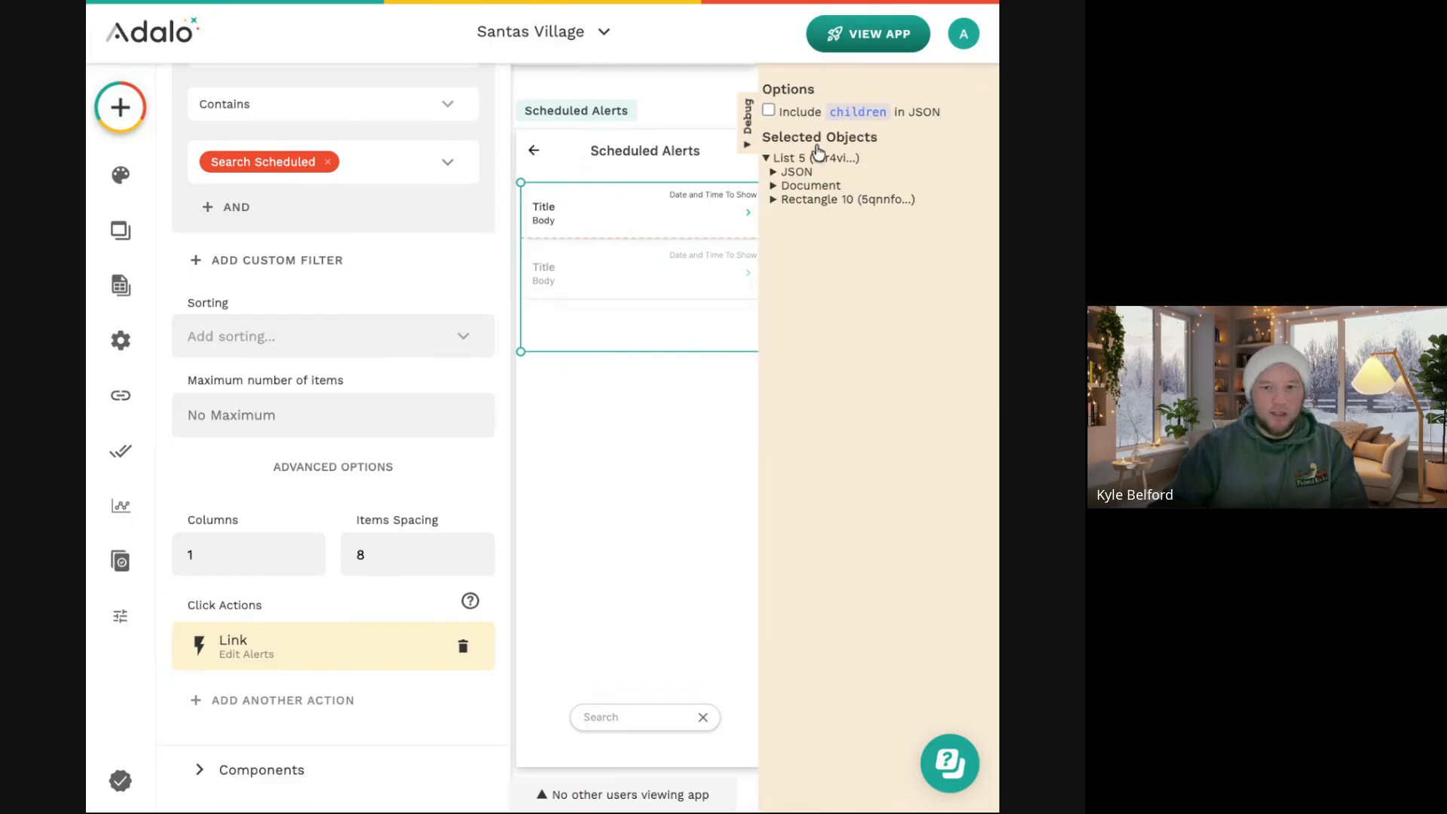
left_click(631, 135)
left_click(771, 407)
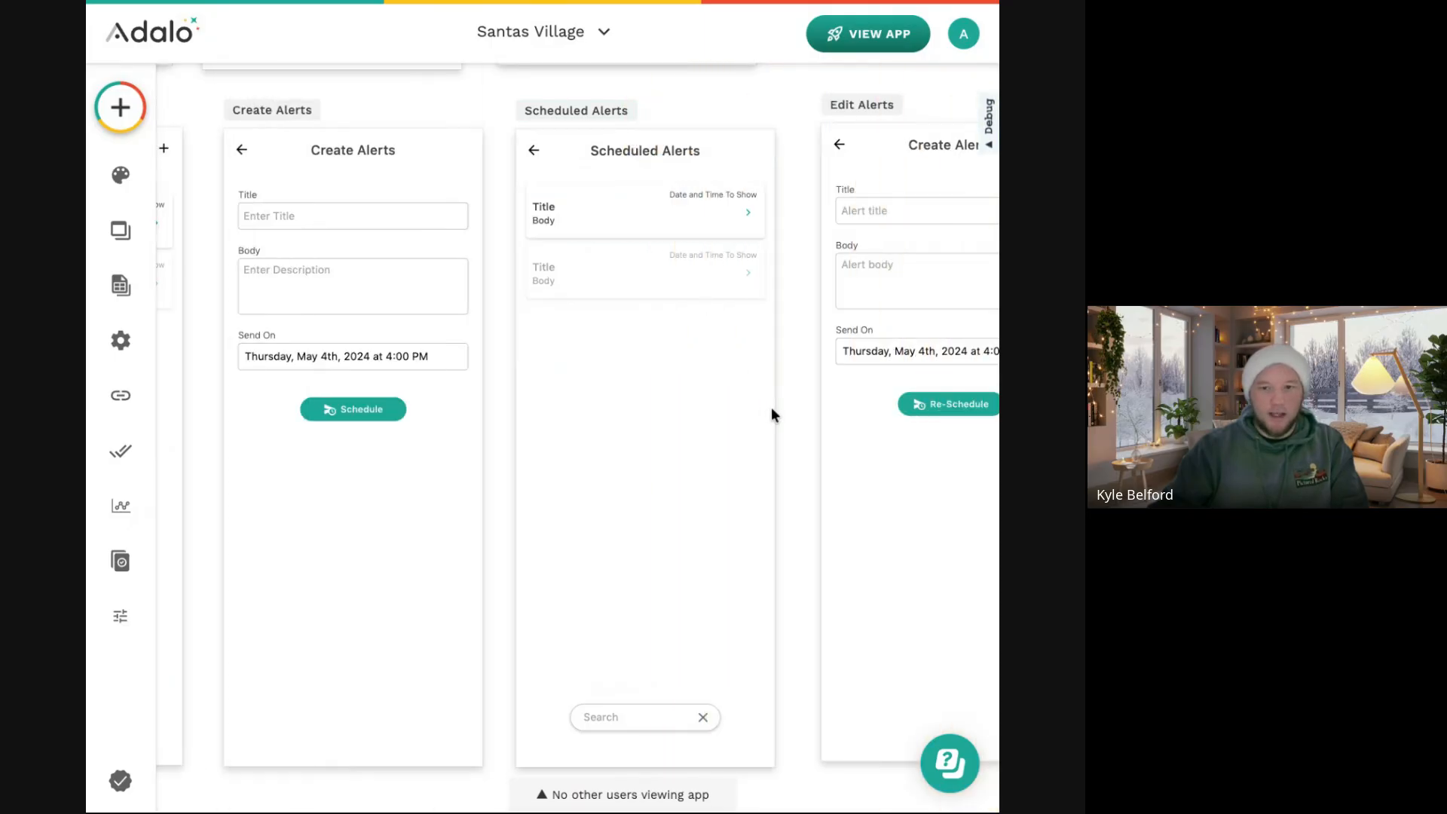
Change the header text on the Edit Alerts screen to "Edit Alerts".
scroll(771, 407, "right", 5)
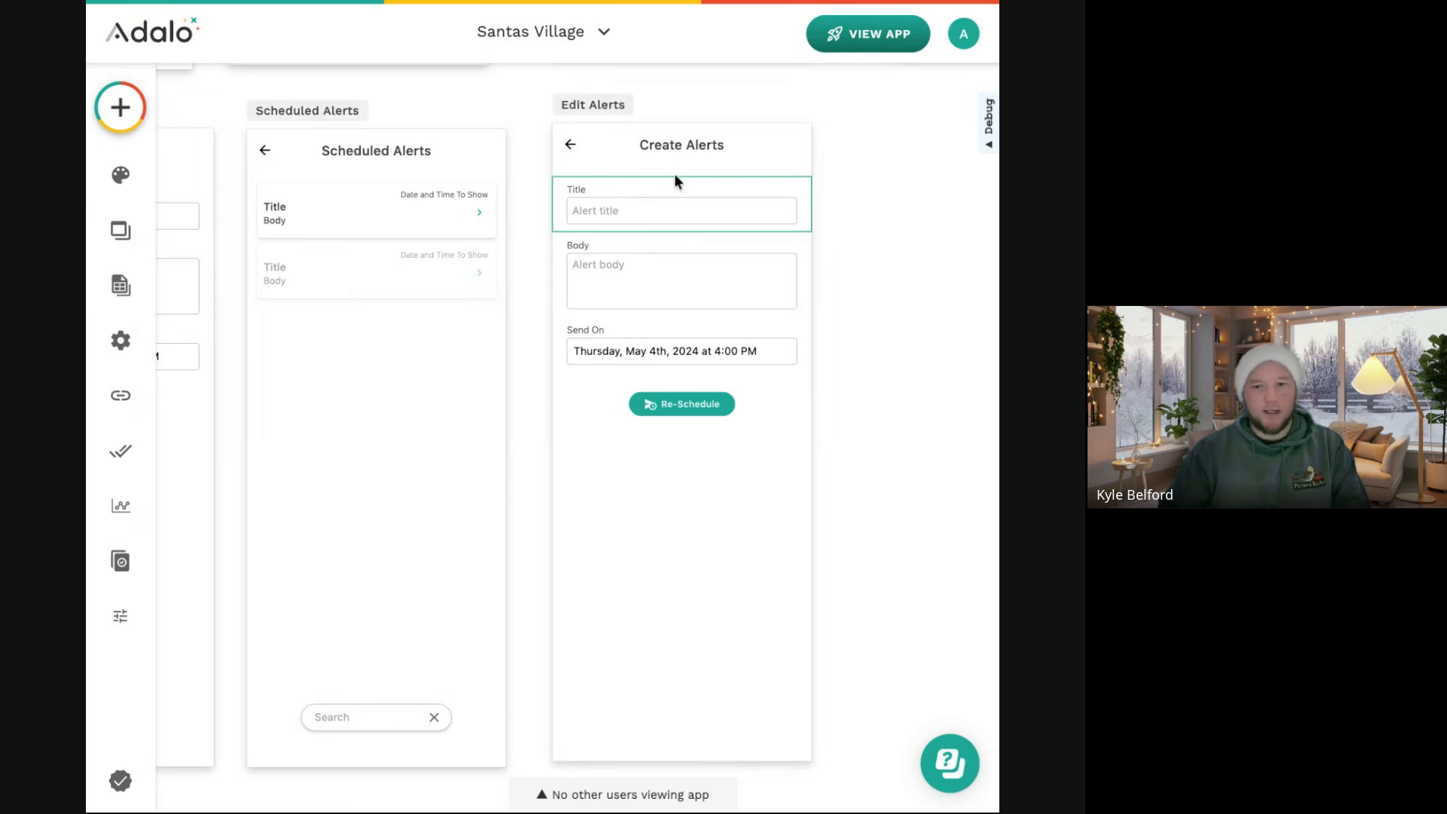
left_click(668, 153)
left_click(666, 142)
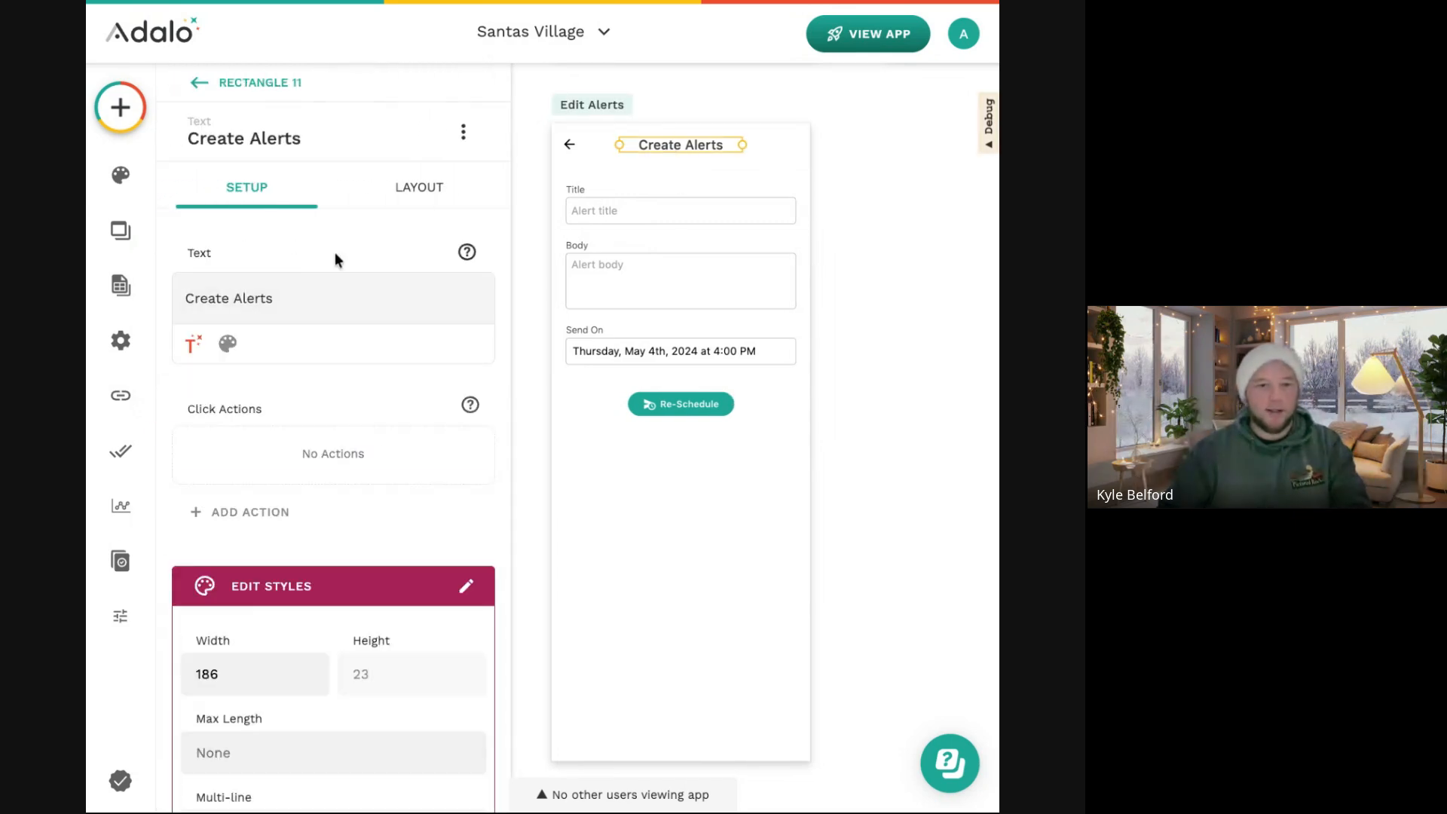
double_click(196, 294)
type("Edit")
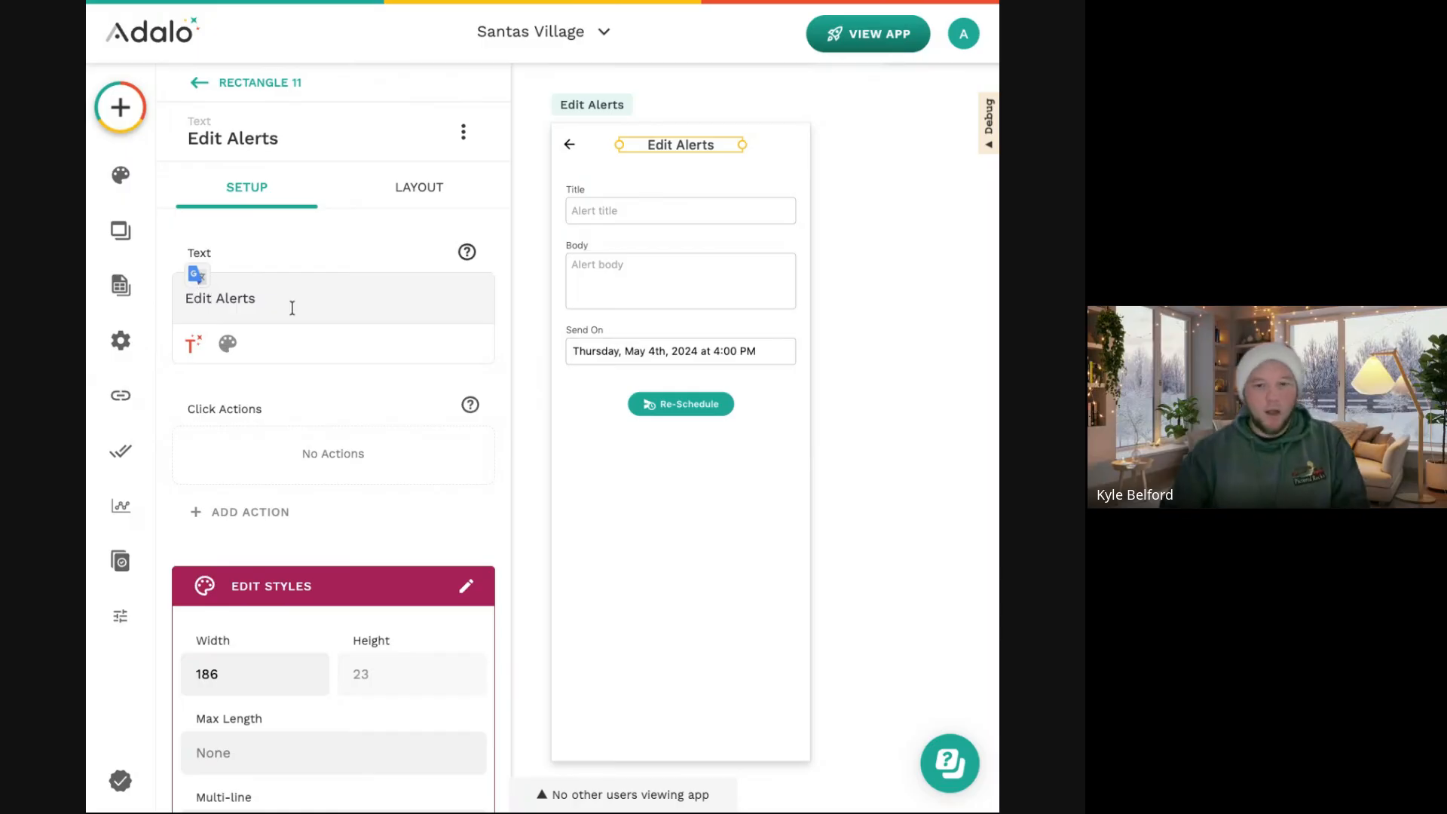
left_click(608, 463)
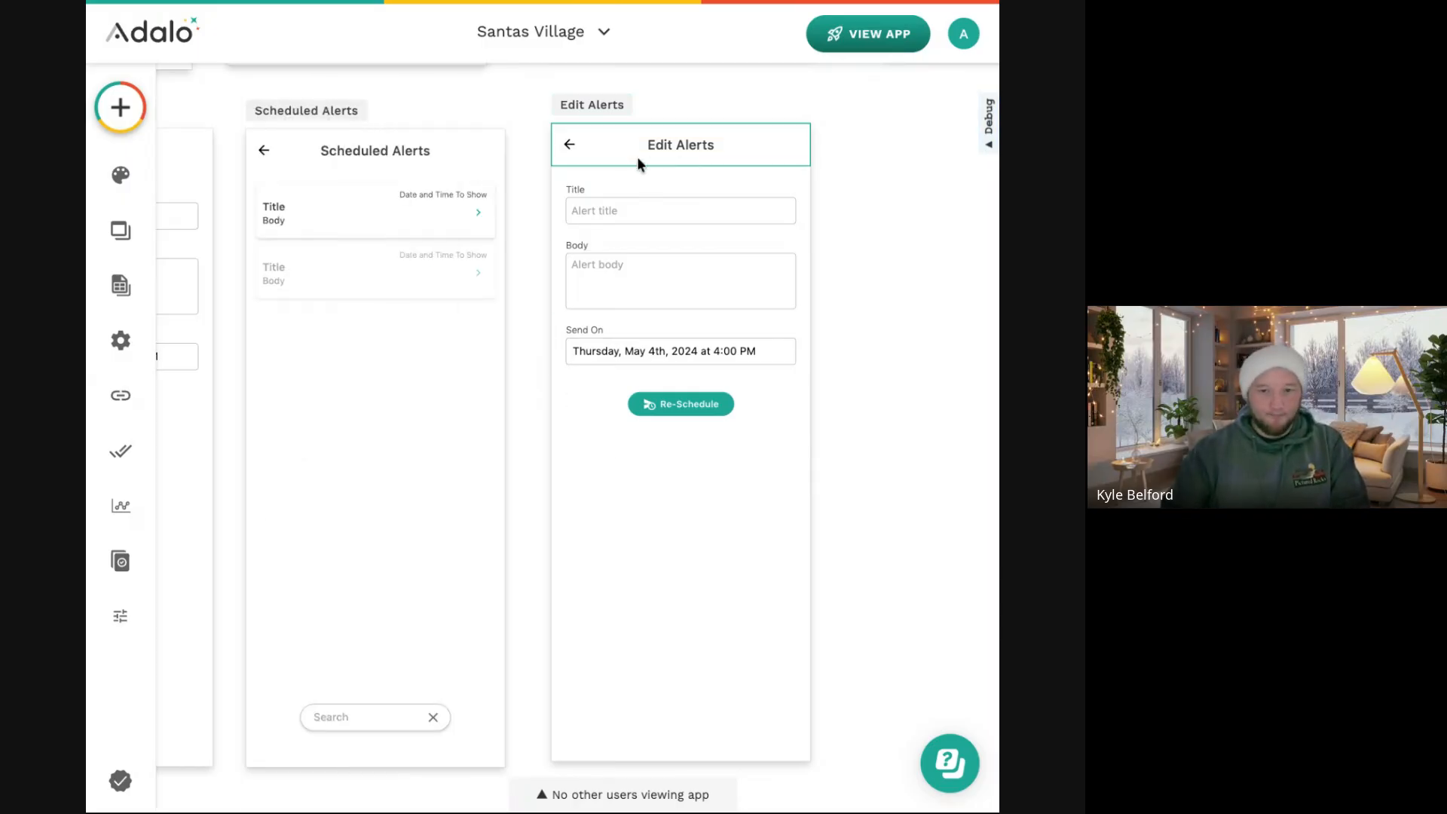
Examine the default values of the Title and Send On inputs and the Body component on the Edit Alerts screen.
left_click(621, 201)
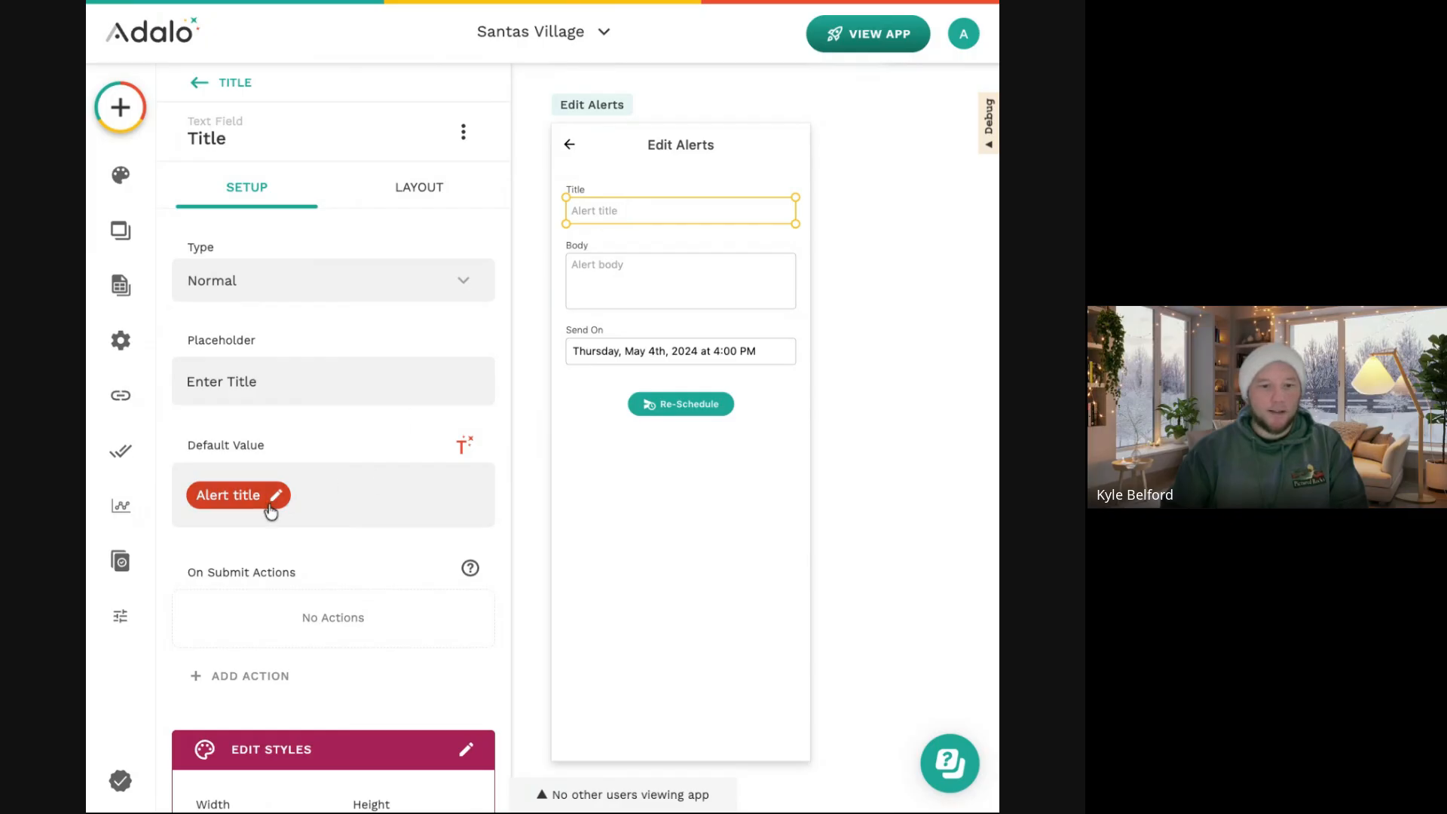
left_click(684, 278)
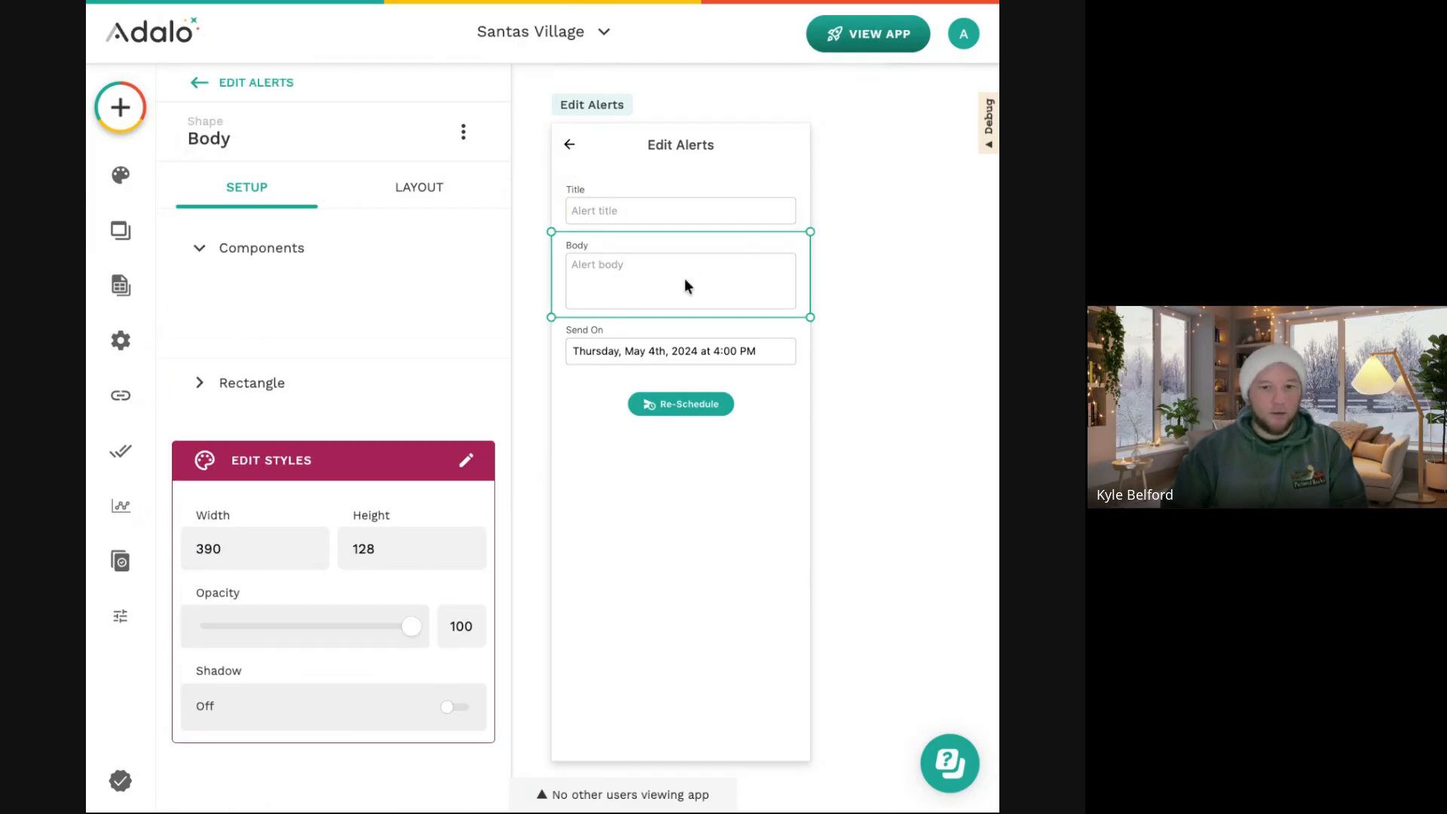
left_click(656, 350)
left_click(656, 350)
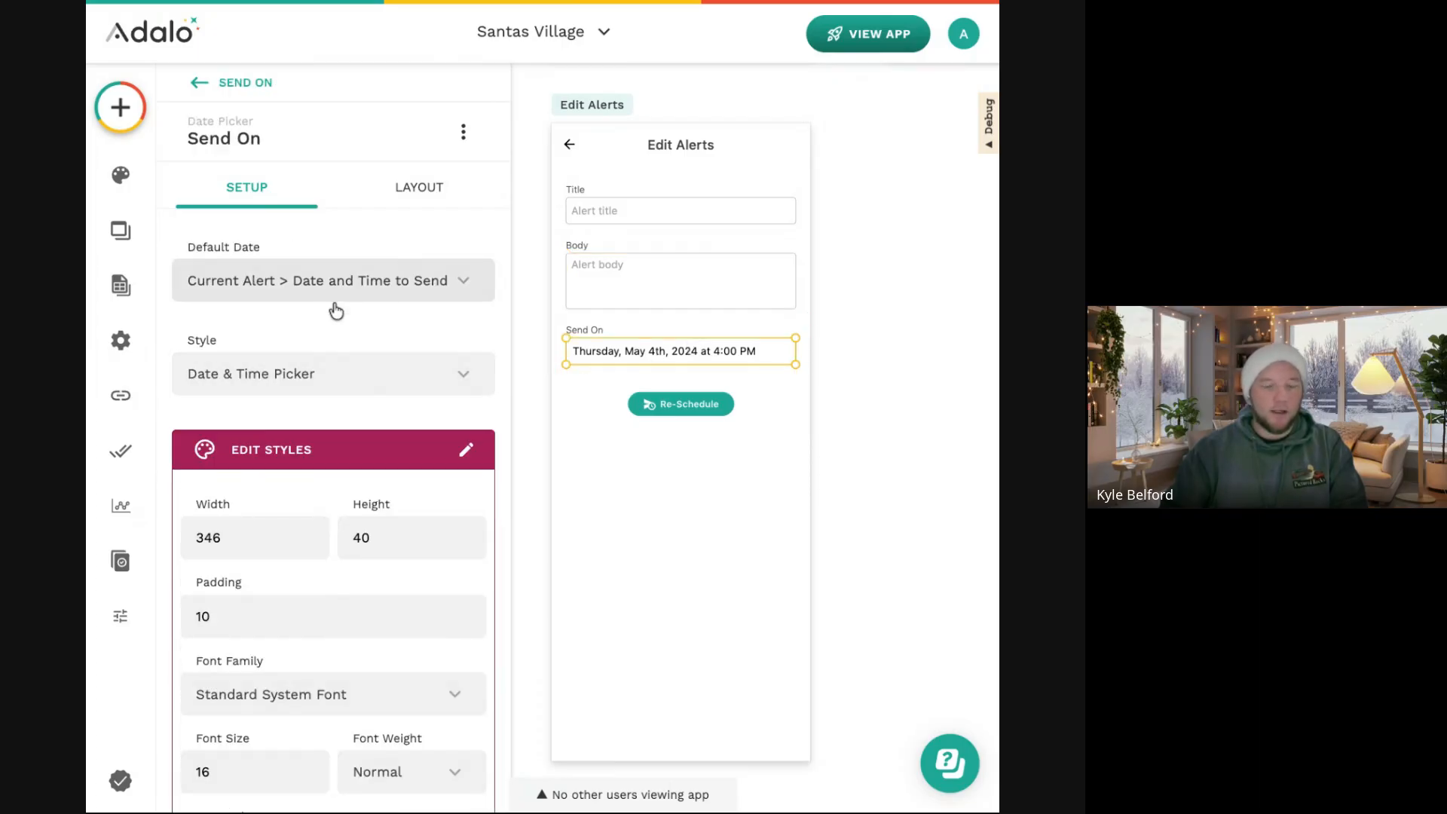
left_click(845, 264)
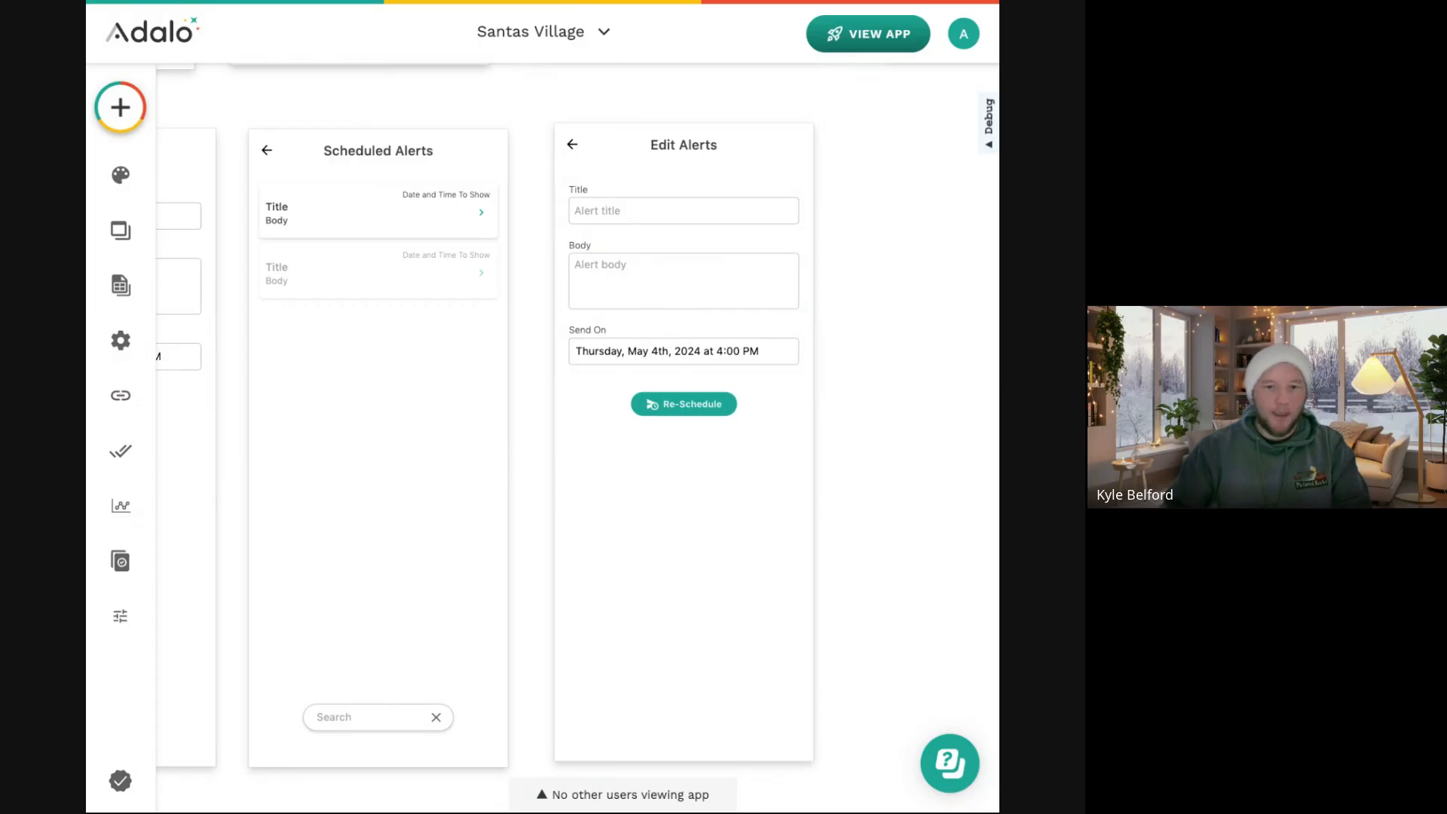
Review the field settings of the Re-Schedule button's Cancel Scheduled Notification, Schedule Notification and Update actions.
left_click(710, 396)
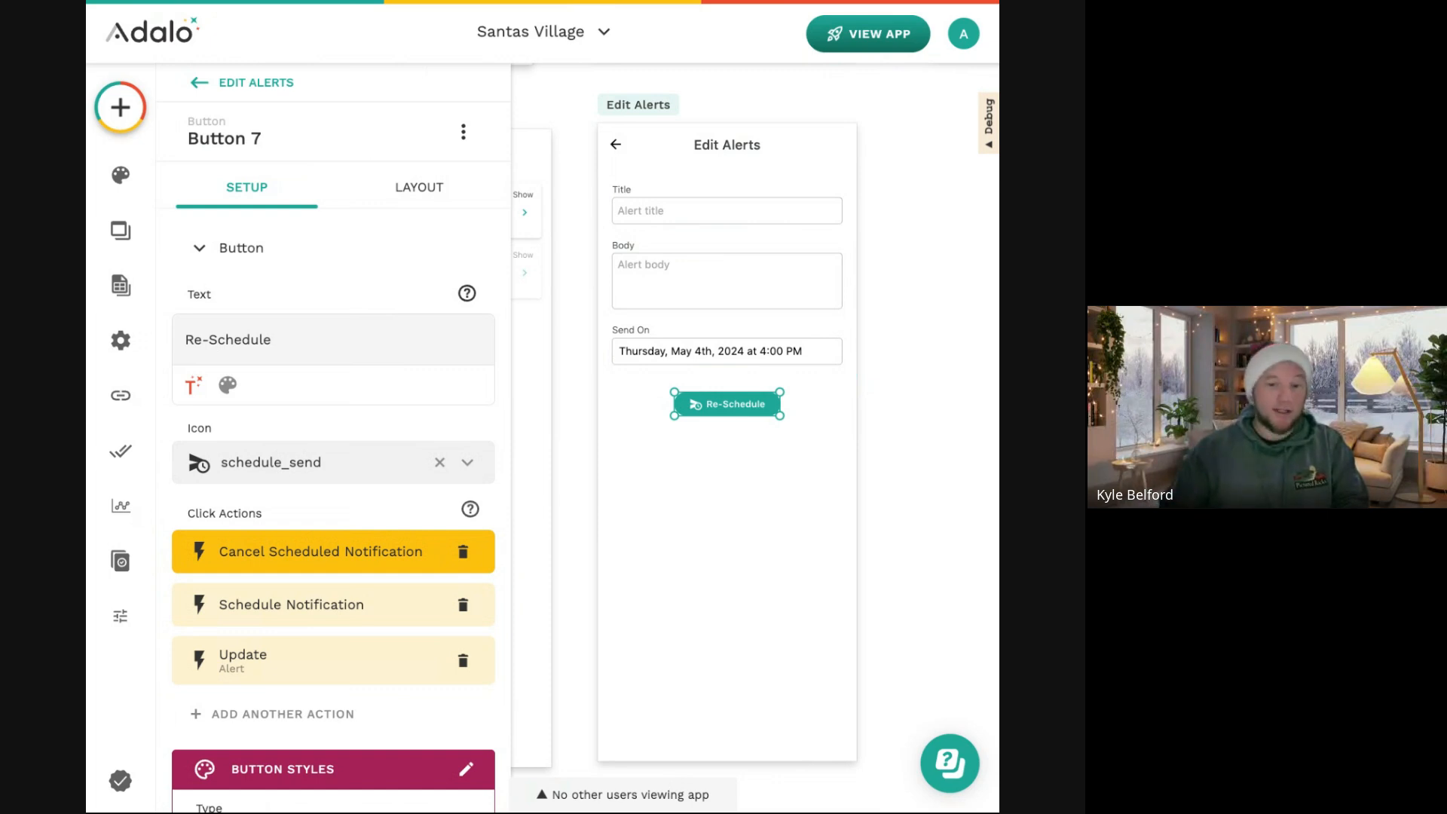
left_click(331, 551)
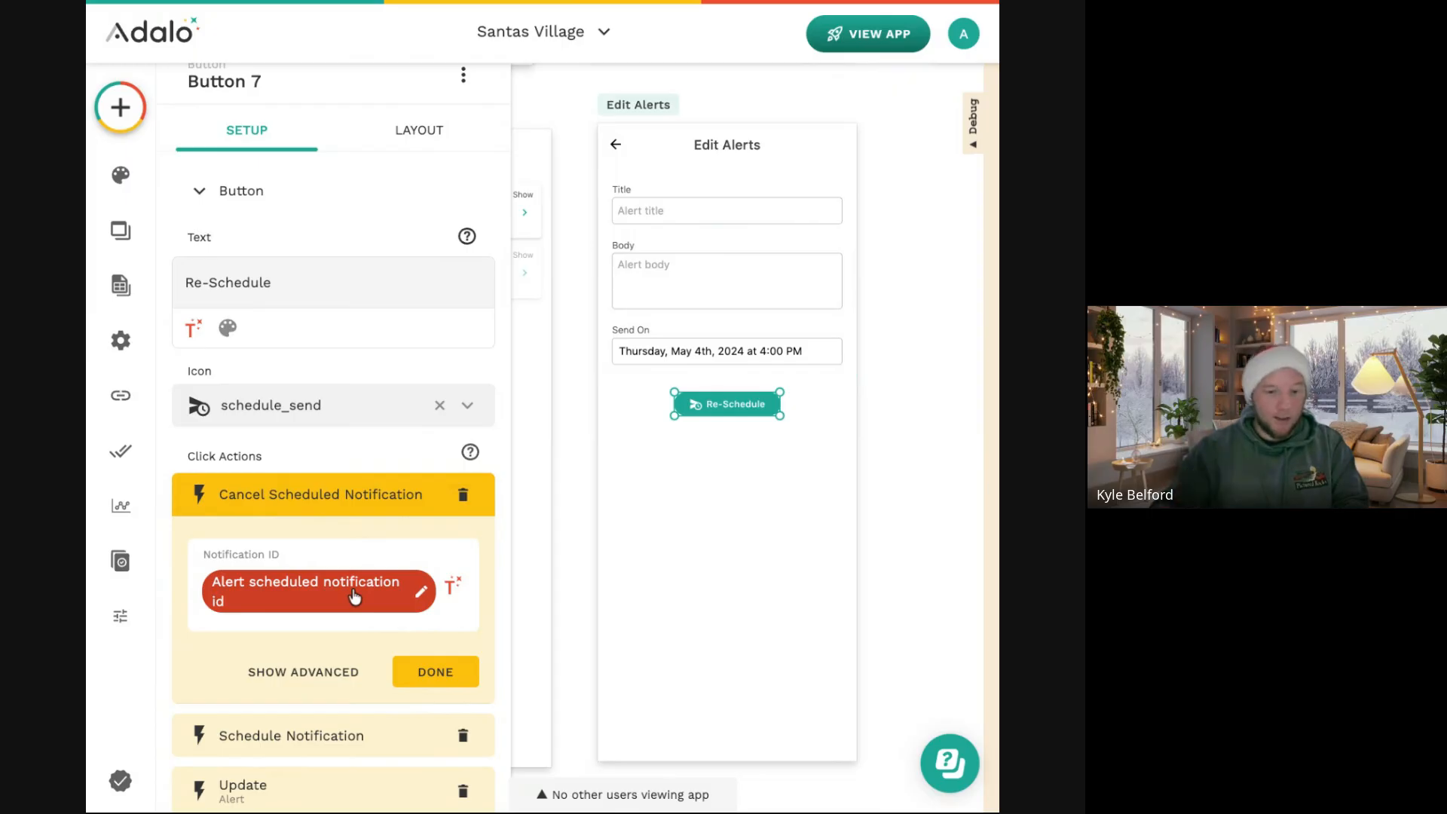
scroll(339, 603, "down", 2)
left_click(339, 625)
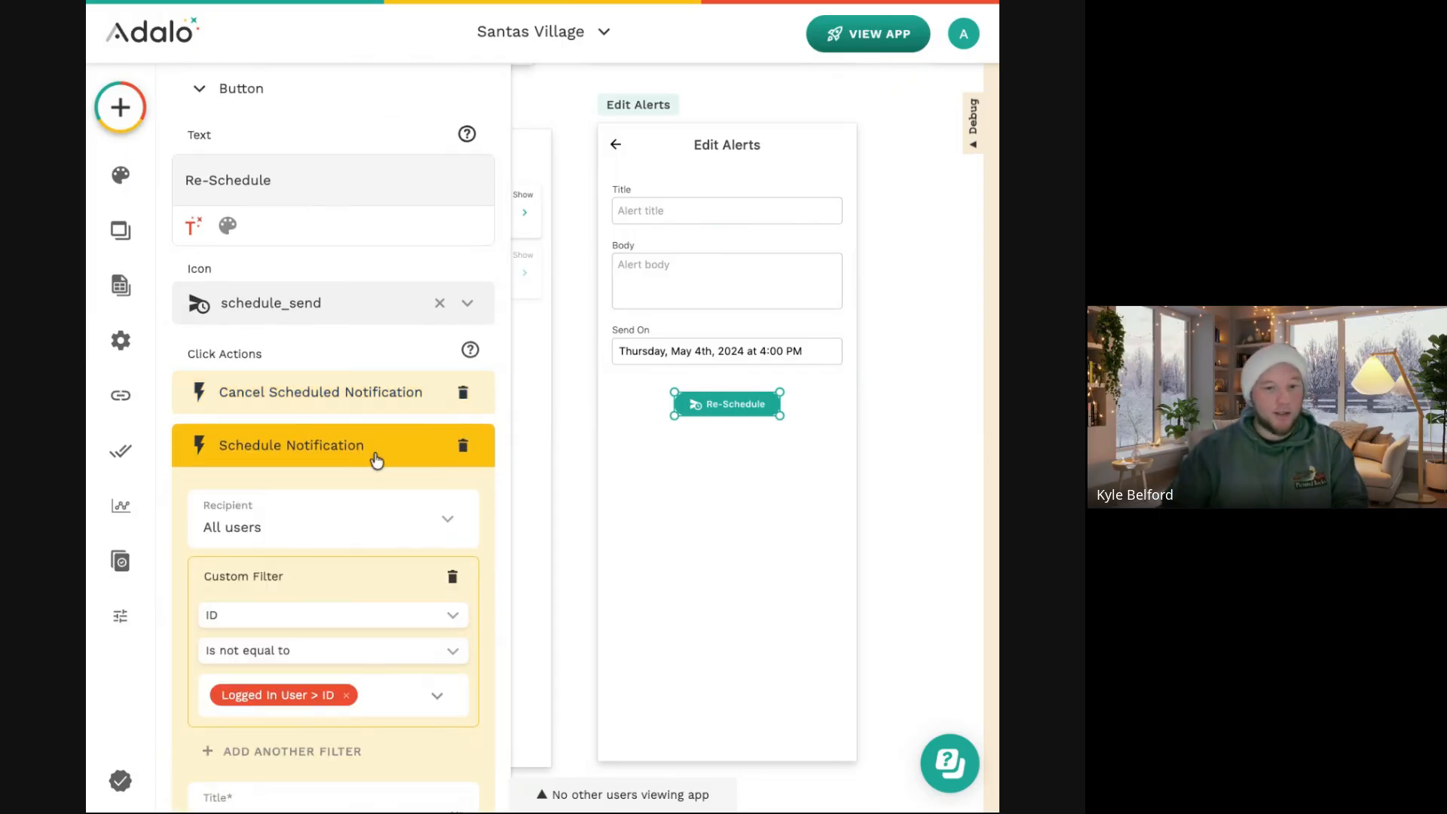
scroll(377, 460, "down", 2)
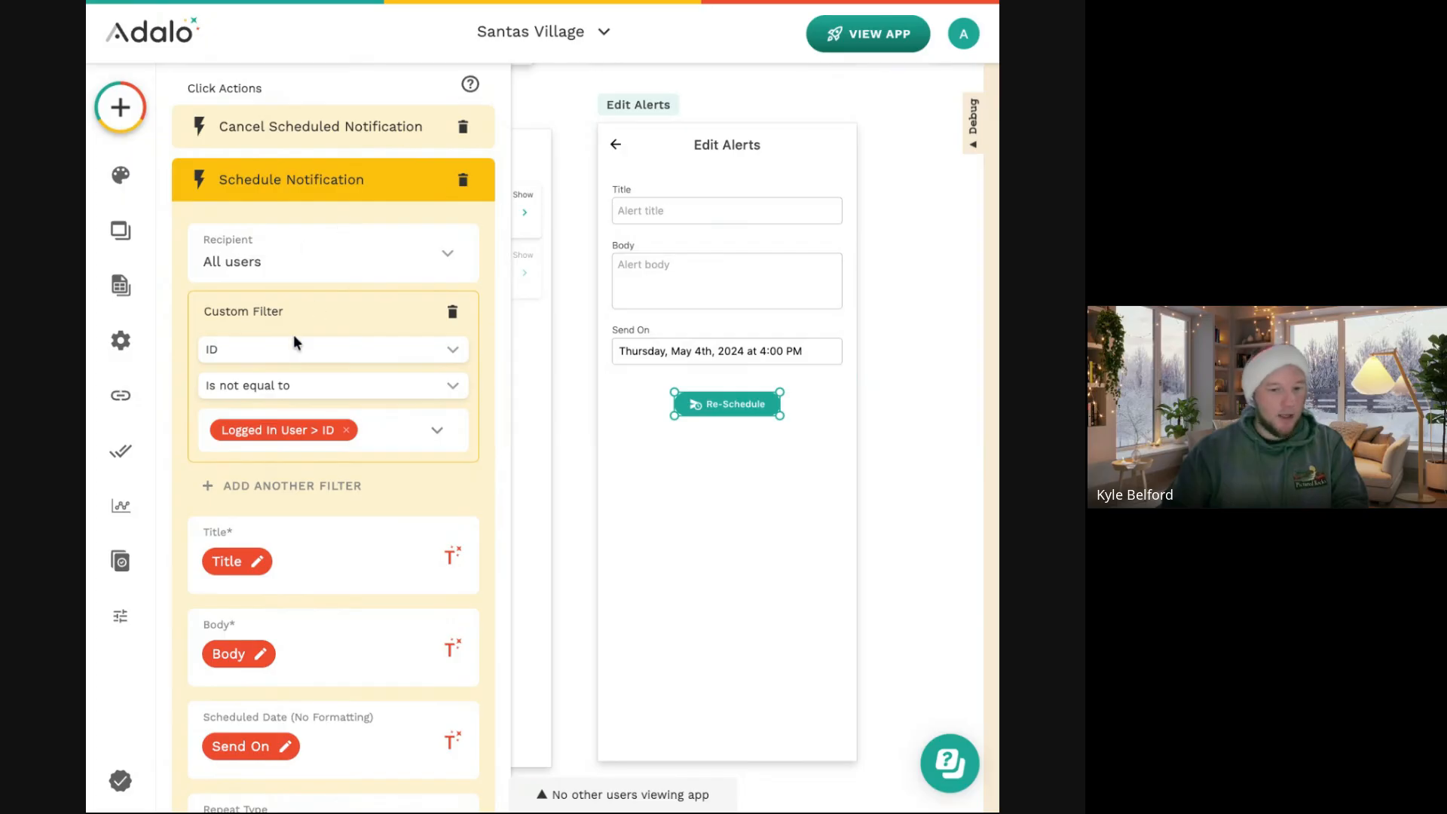
scroll(300, 347, "down", 2)
scroll(300, 351, "down", 3)
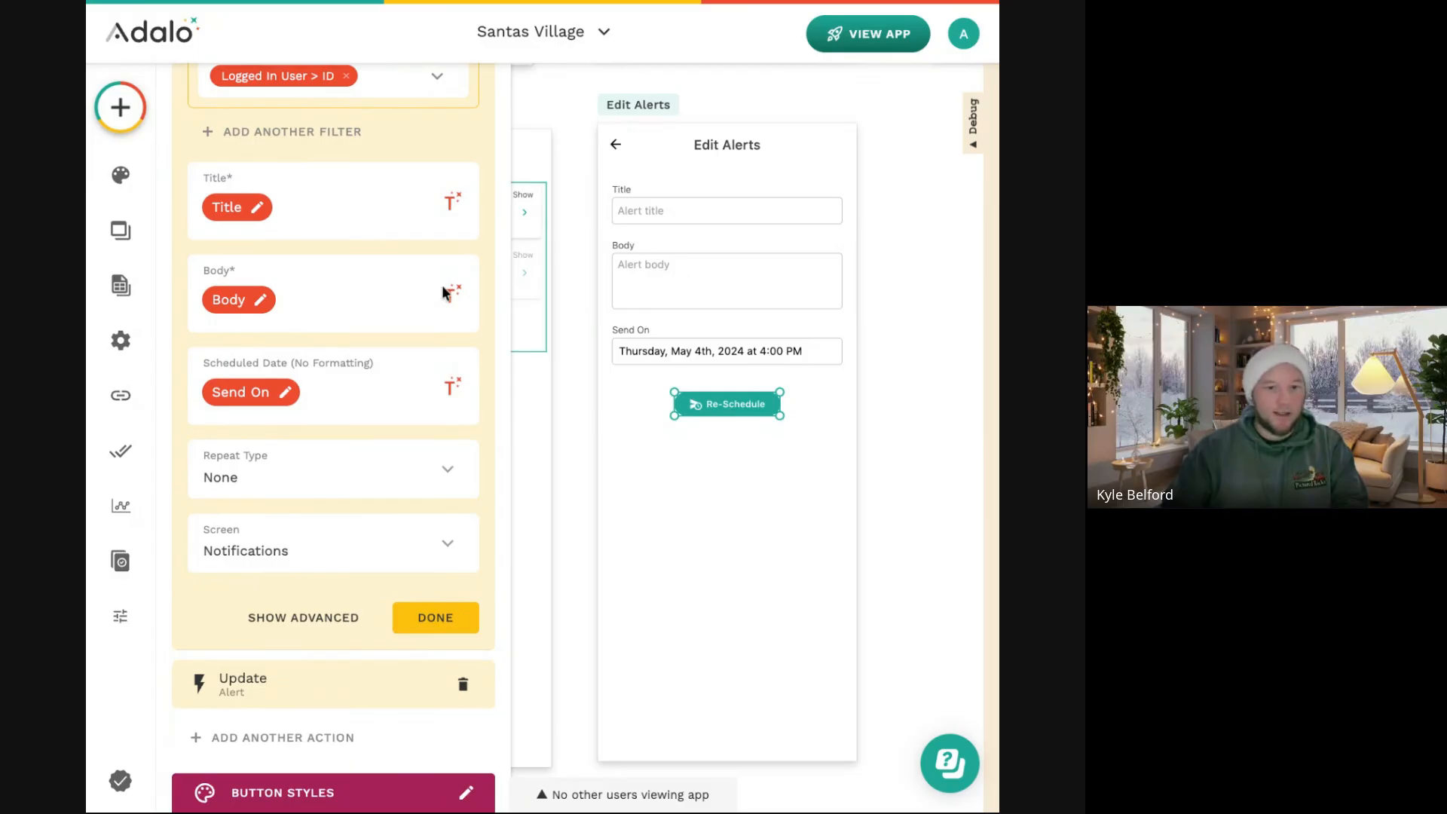
left_click(258, 316)
left_click(327, 306)
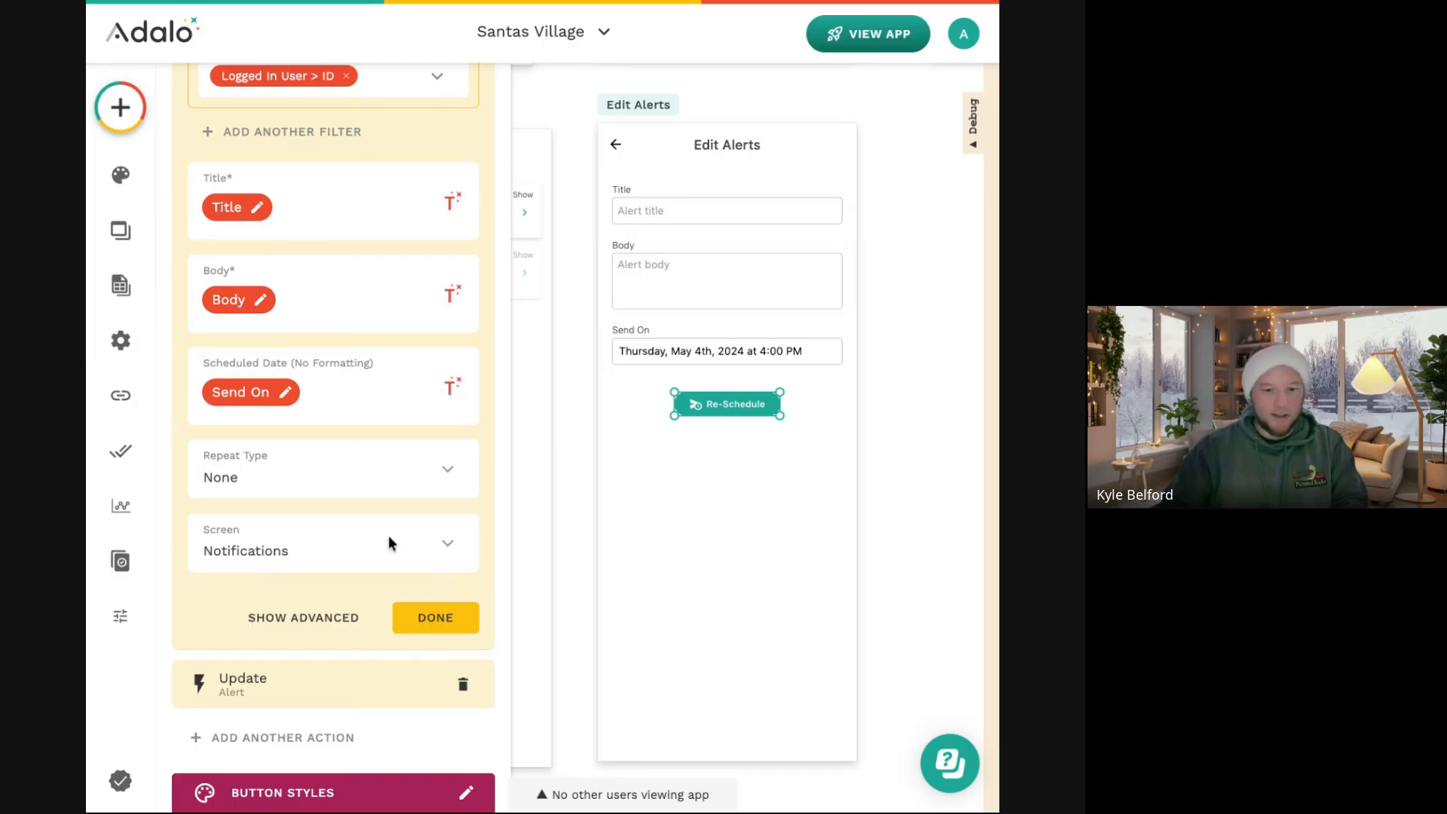
left_click(346, 686)
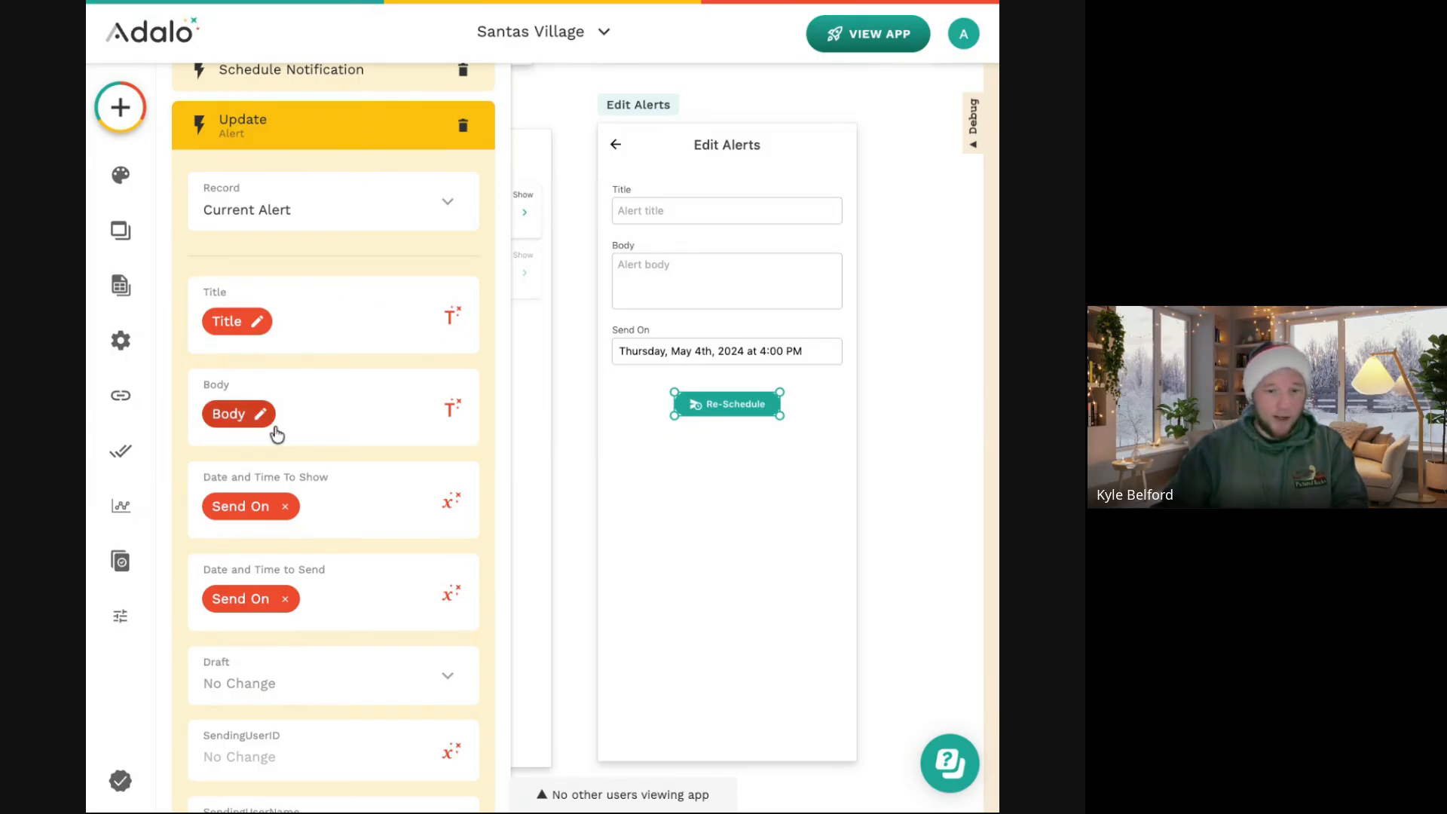
scroll(287, 517, "down", 5)
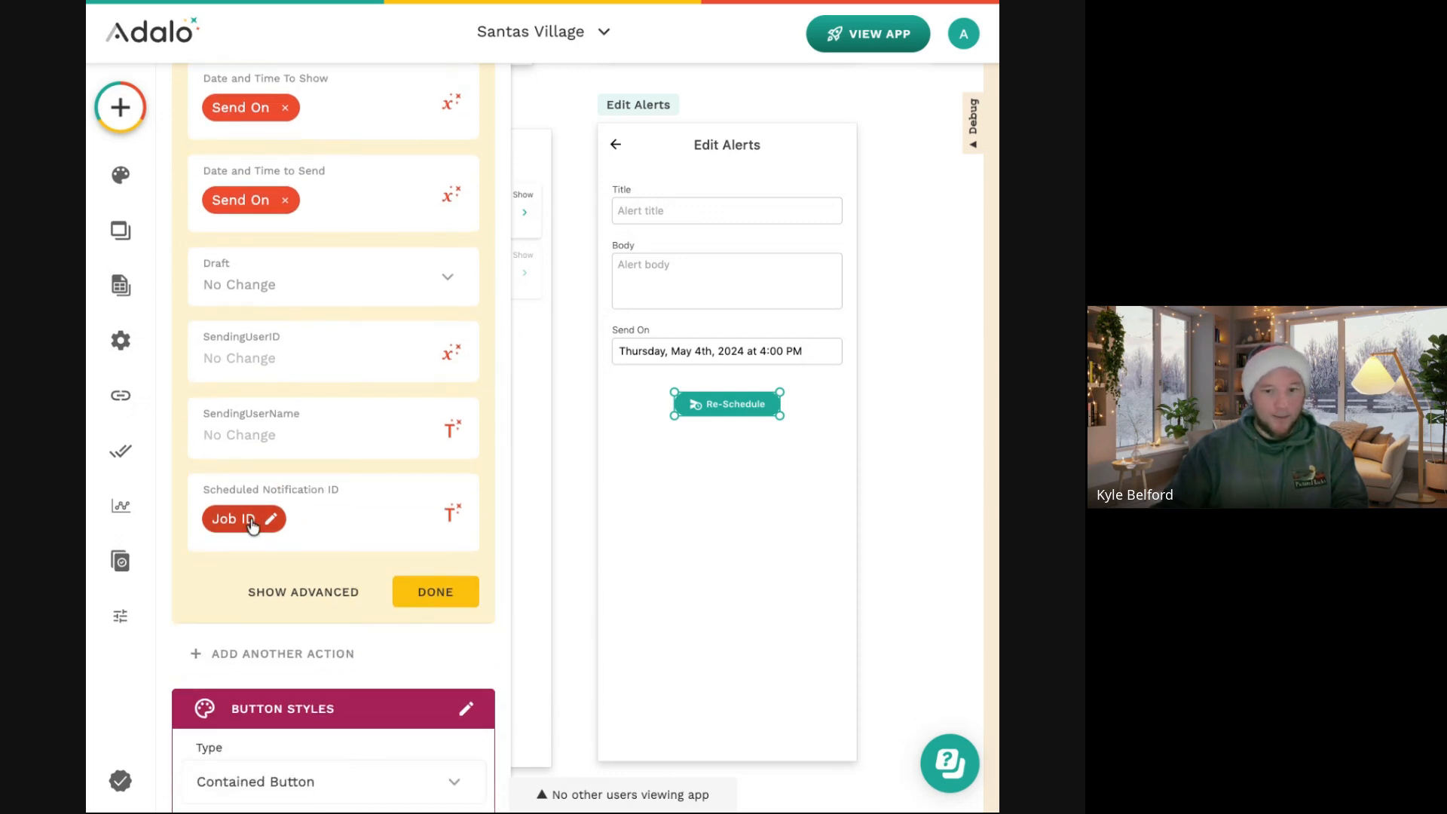
Close the Update action's settings and review the list of click actions on the Re-Schedule button.
left_click(457, 597)
scroll(410, 390, "up", 9)
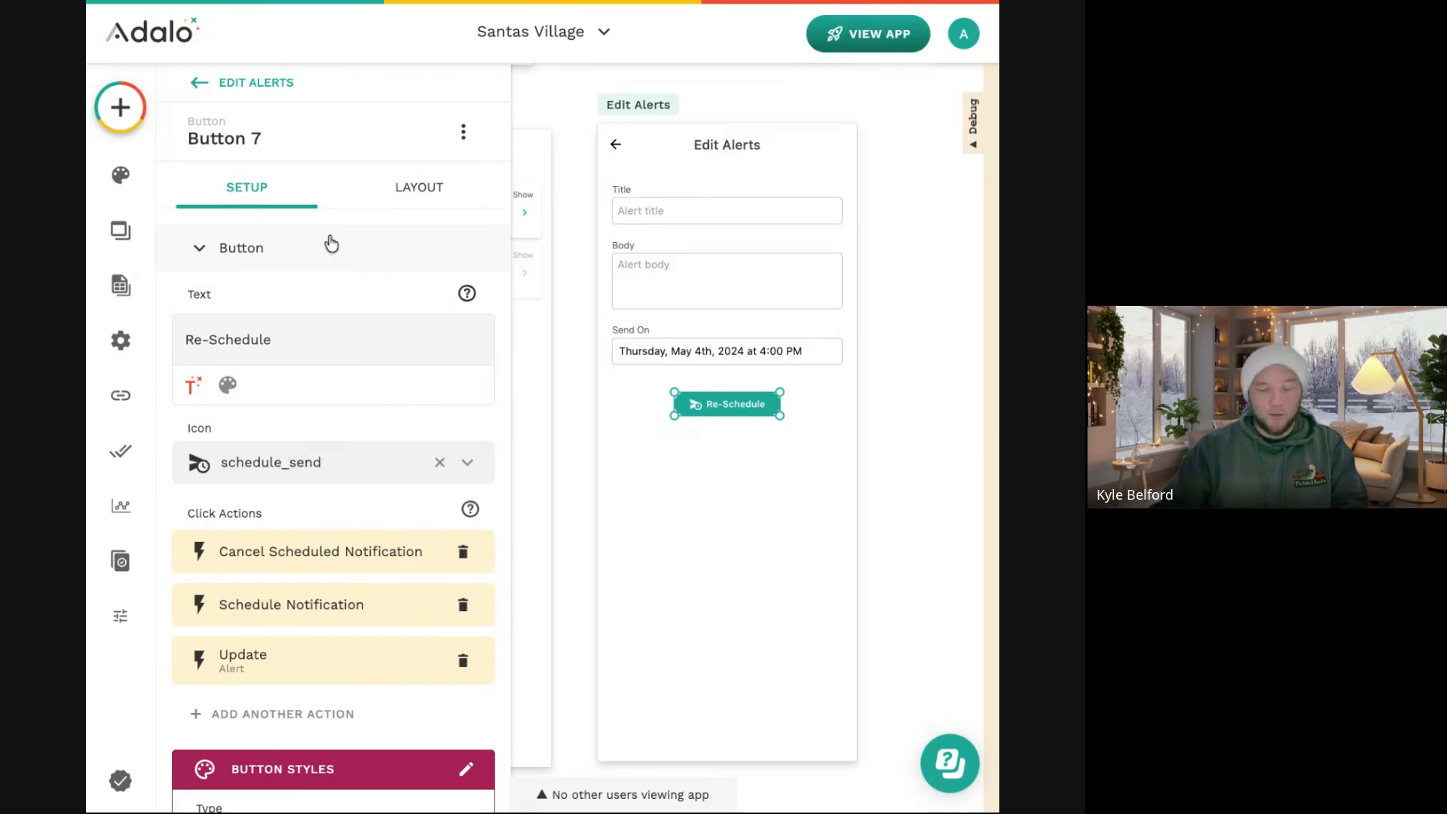
left_click(741, 452)
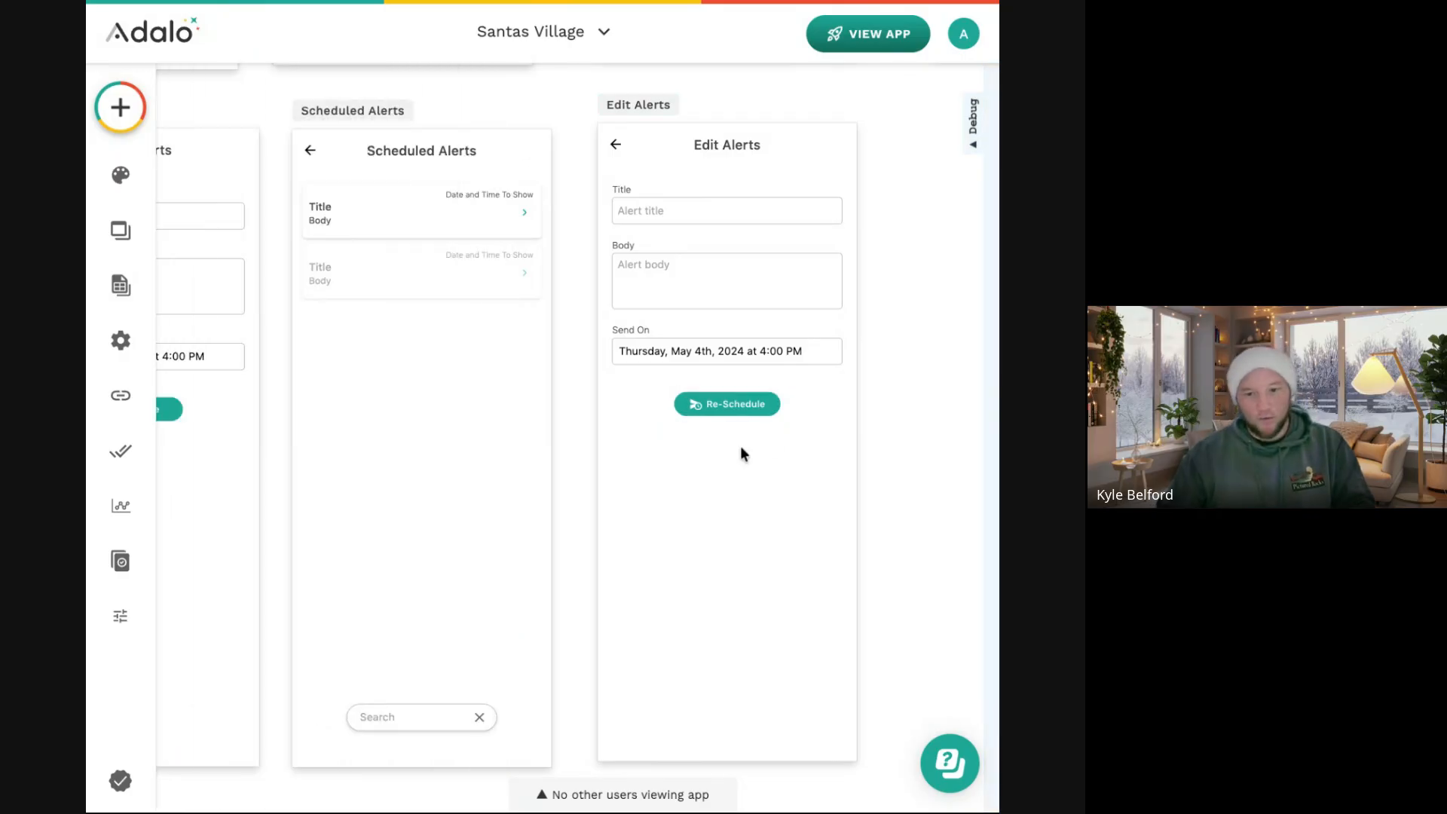
left_click(735, 407)
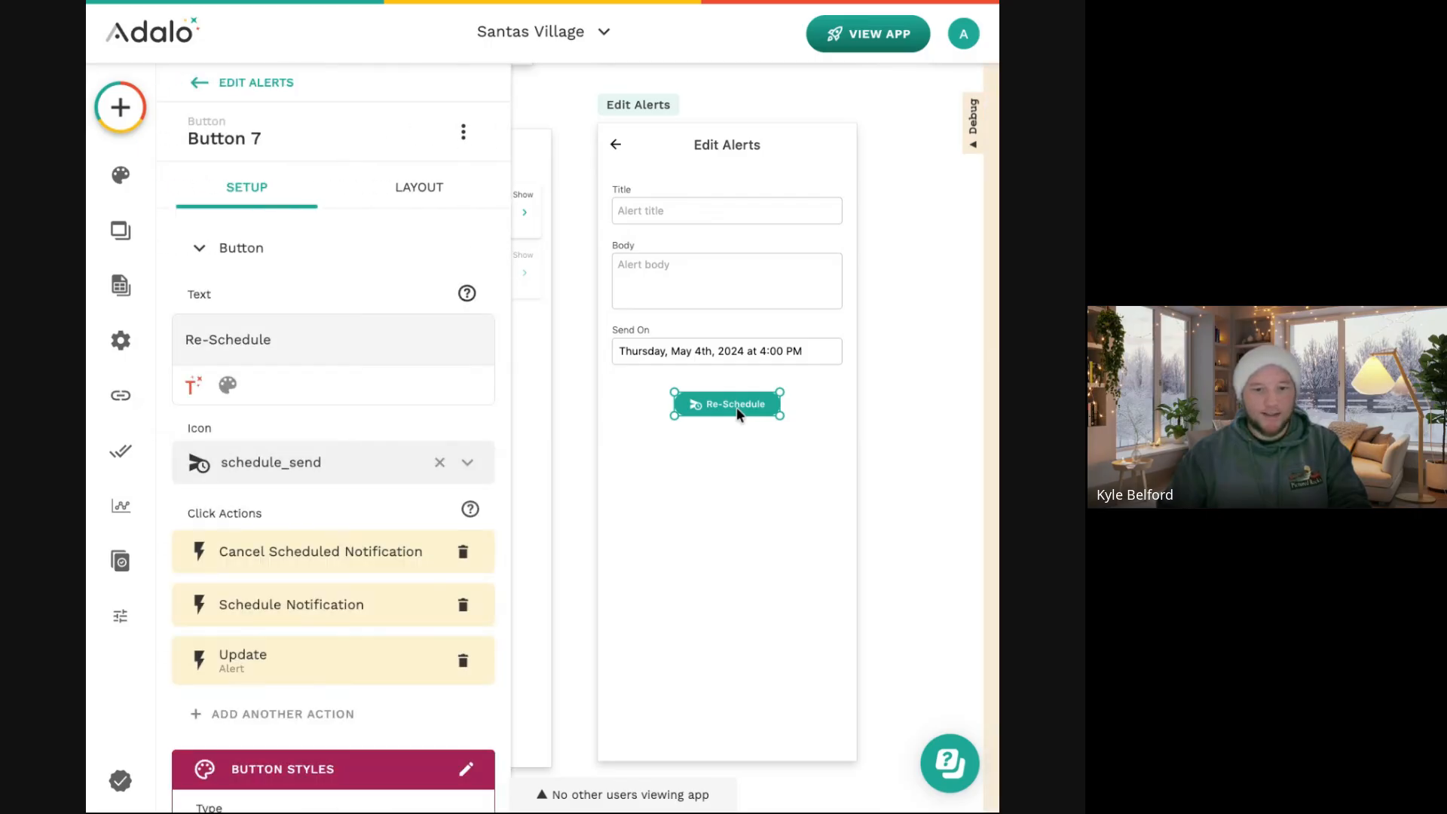
Add a button component below the Re-Schedule button on the Edit Alerts screen.
left_click(597, 450)
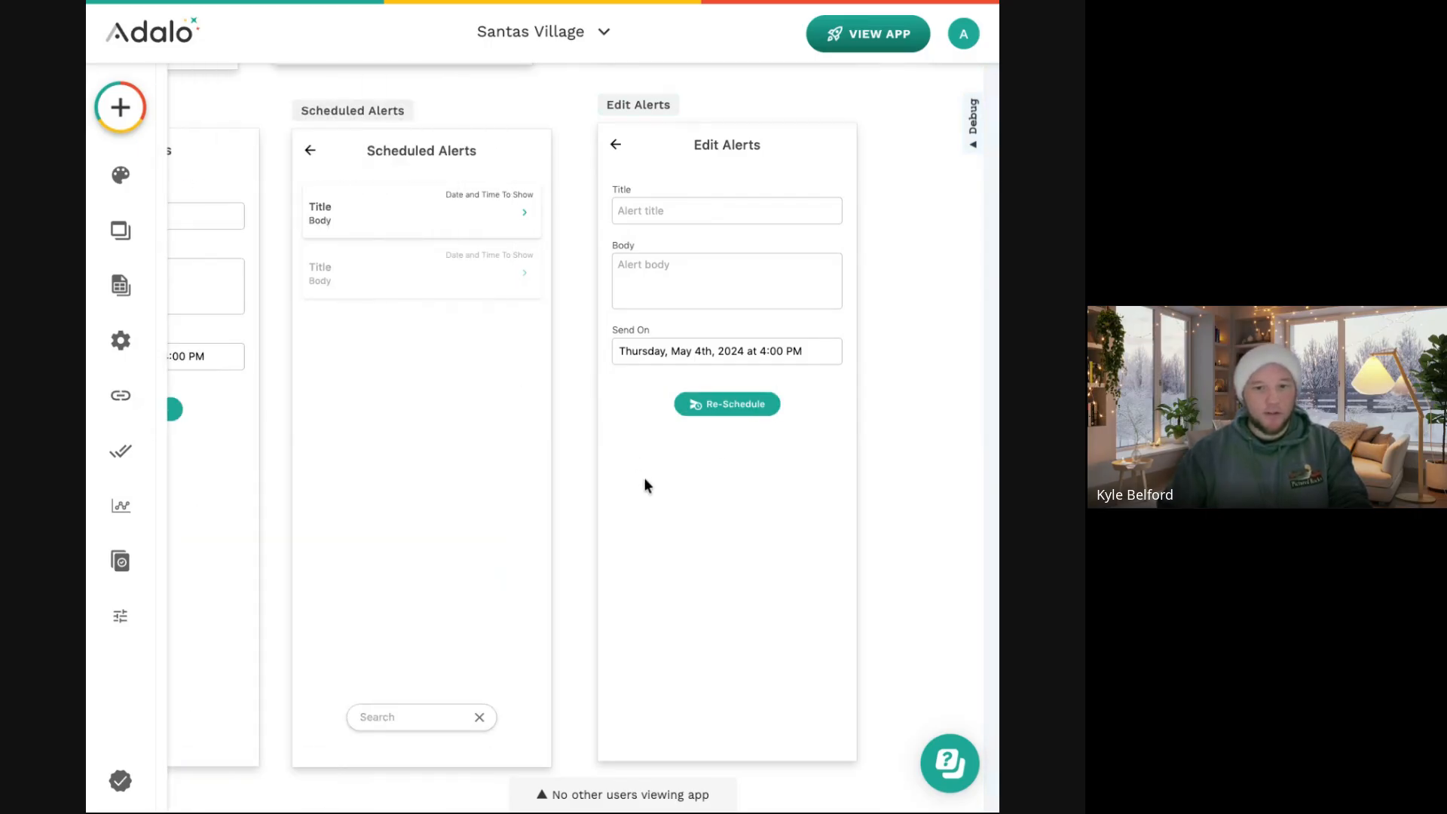
left_click(121, 108)
left_click_drag(406, 422, 742, 499)
Rename the Re-Schedule button component as "Rescheudle".
left_click(713, 405)
left_click(236, 139)
triple_click(253, 210)
type("Rescheudl")
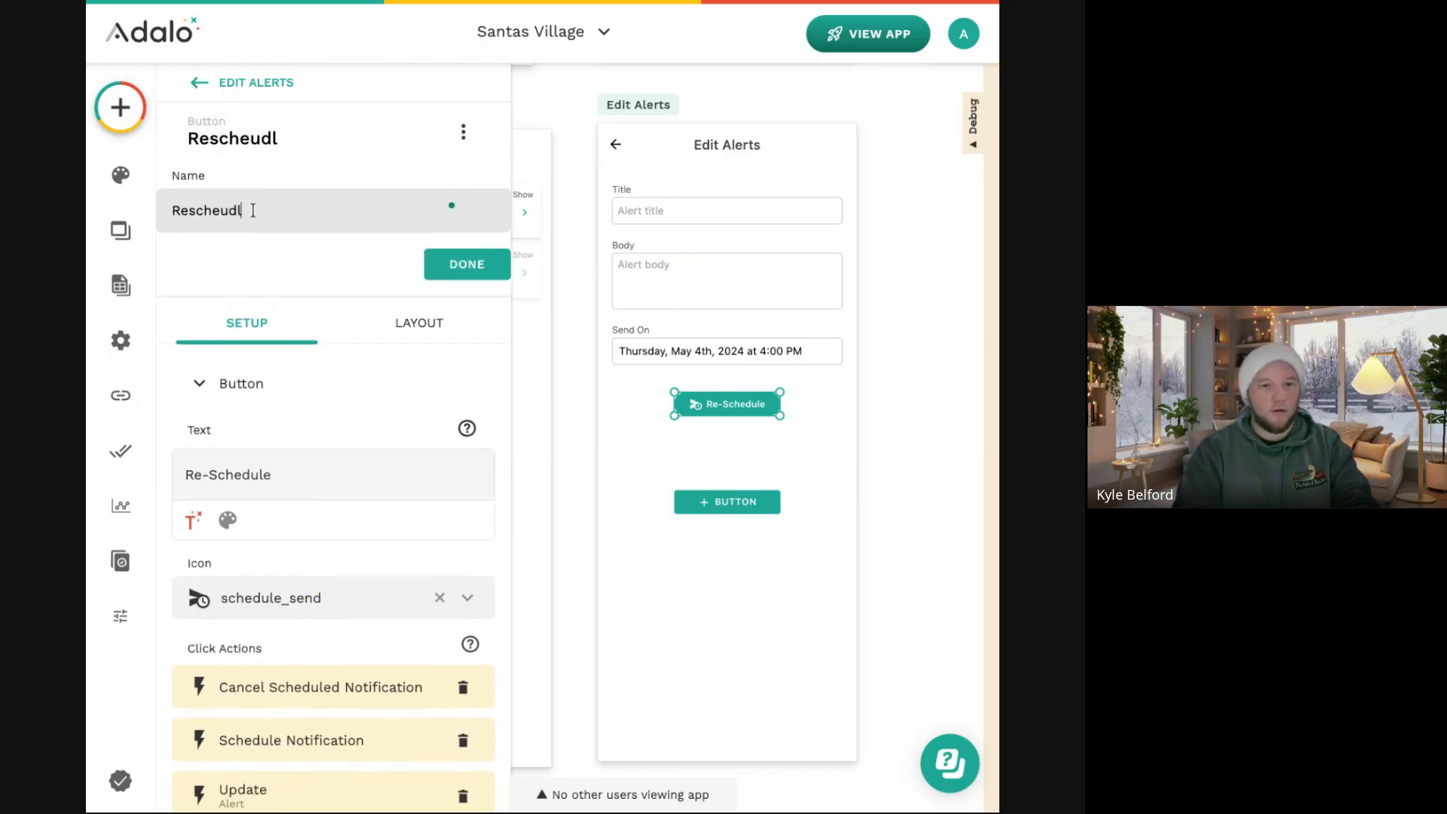
type("e")
key("Return")
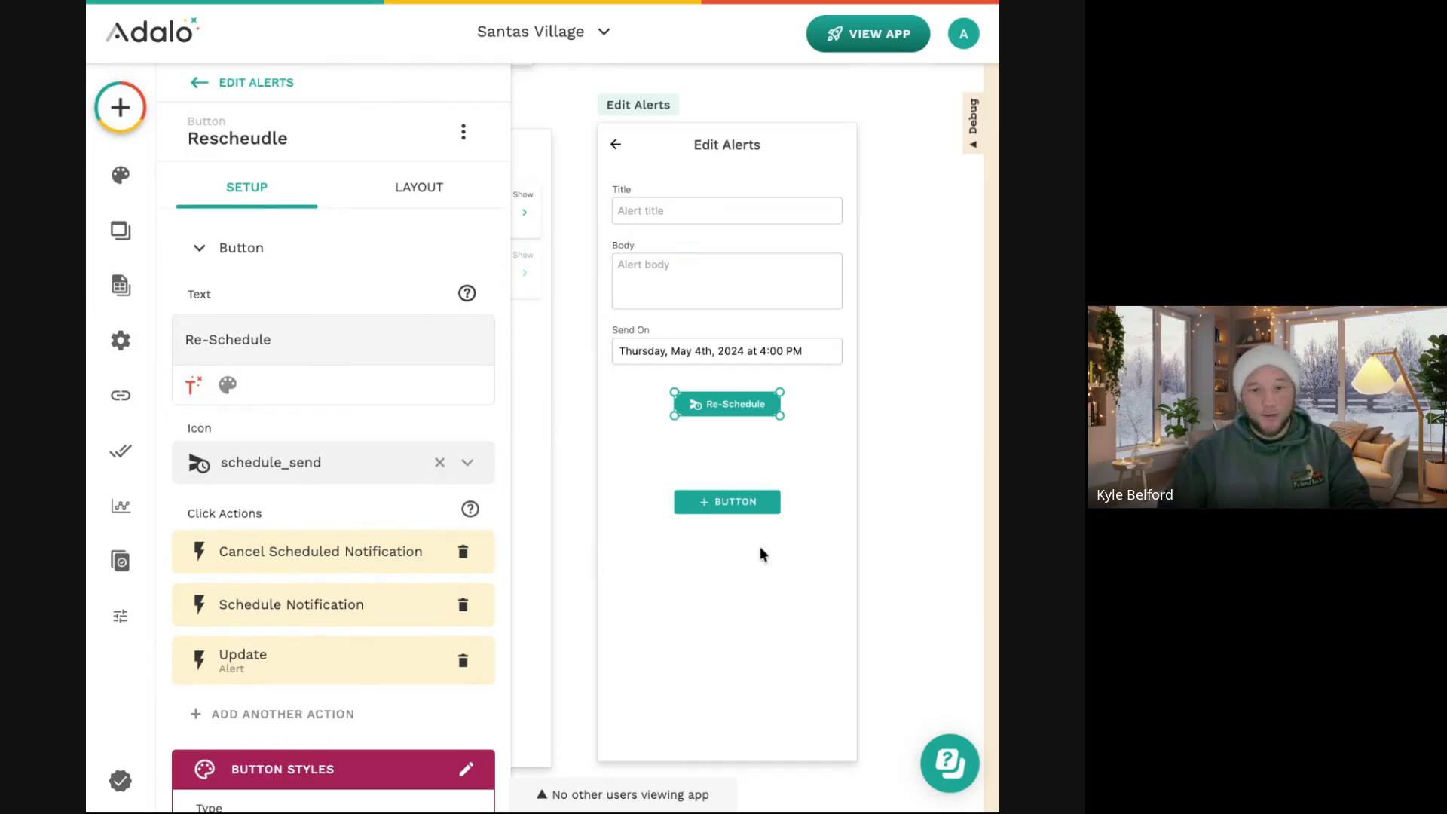
Set the new button's text to "Delete" and its icon to delete_forever.
left_click(745, 506)
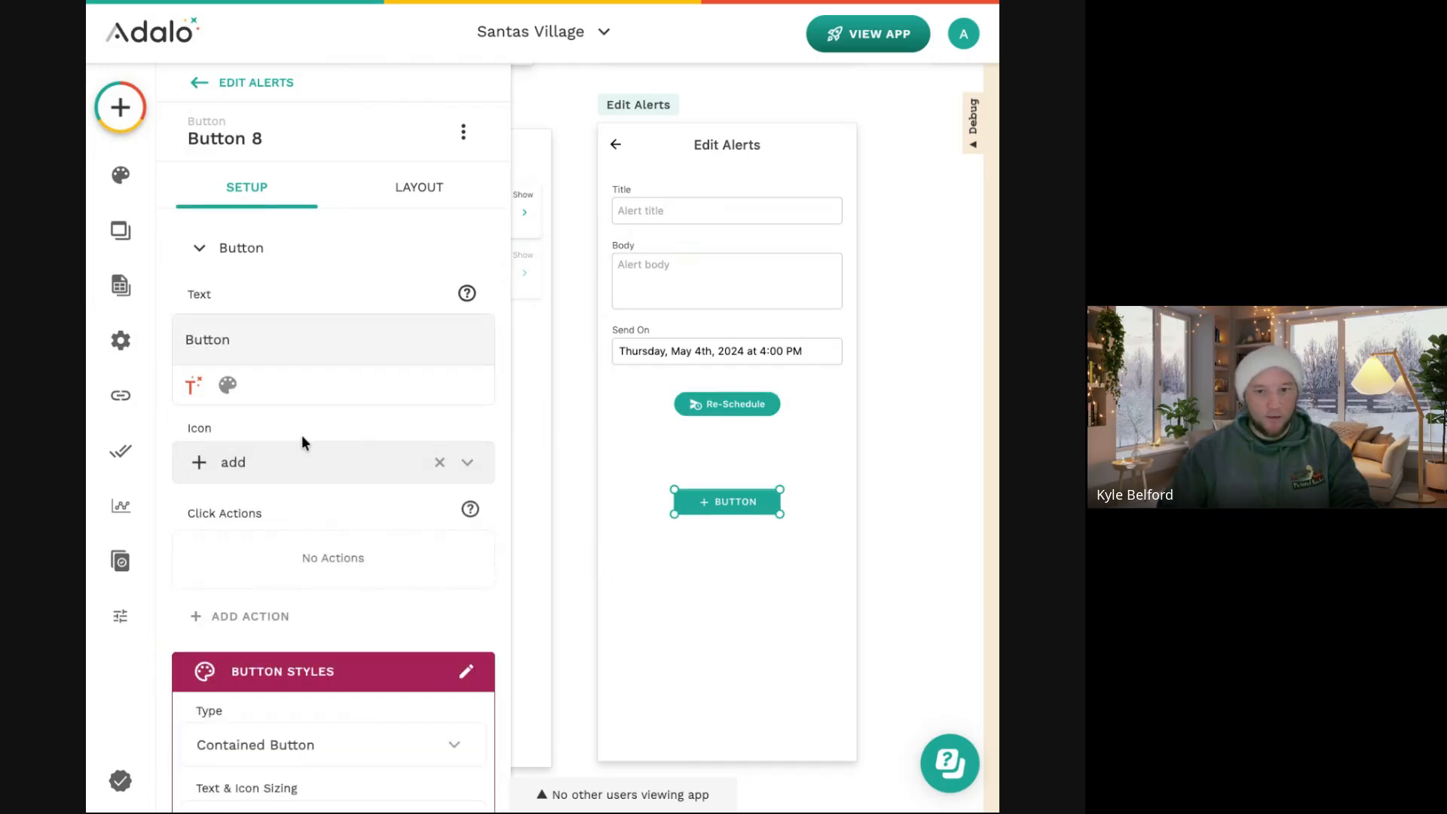
double_click(253, 330)
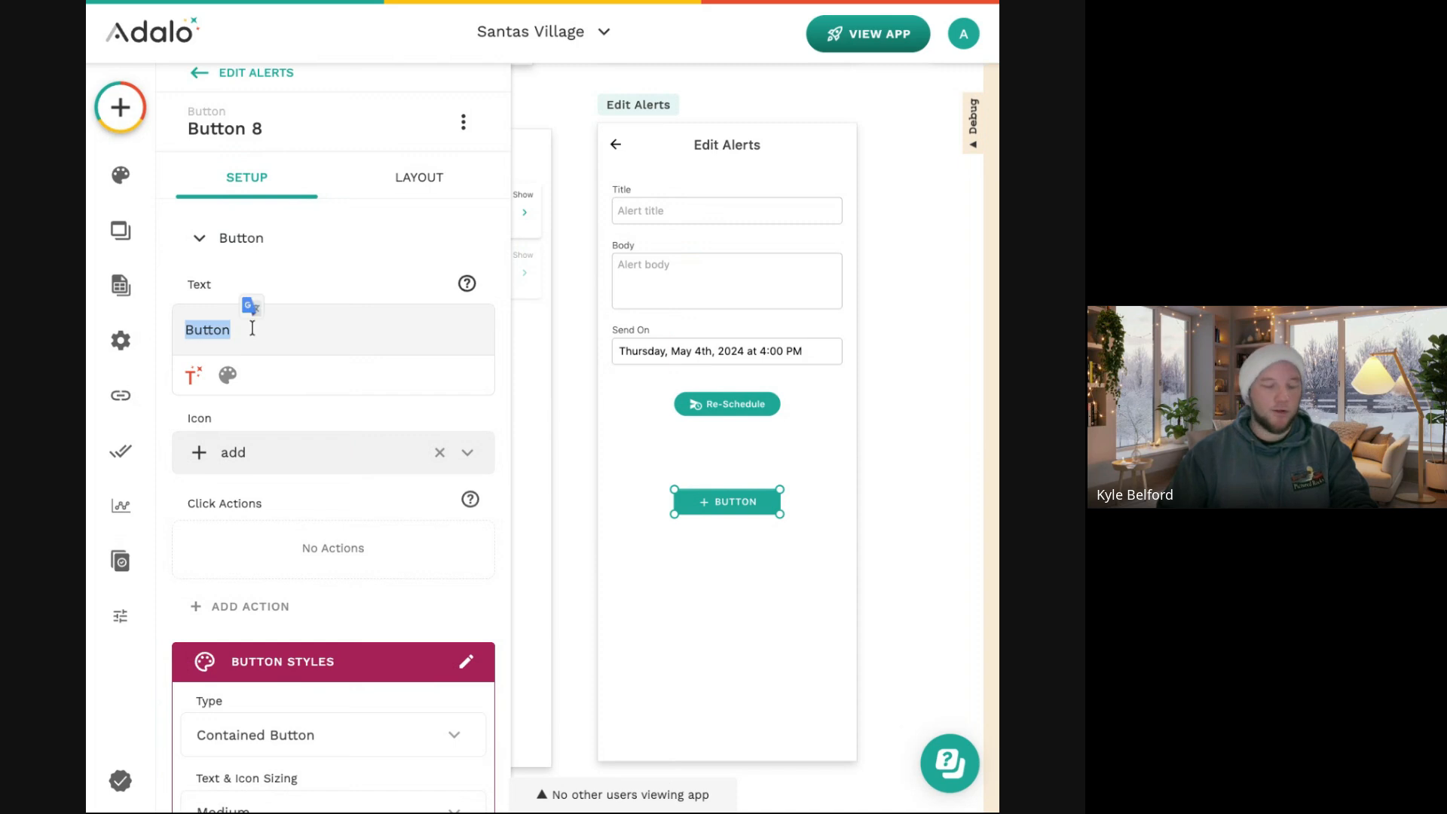
type("Delete")
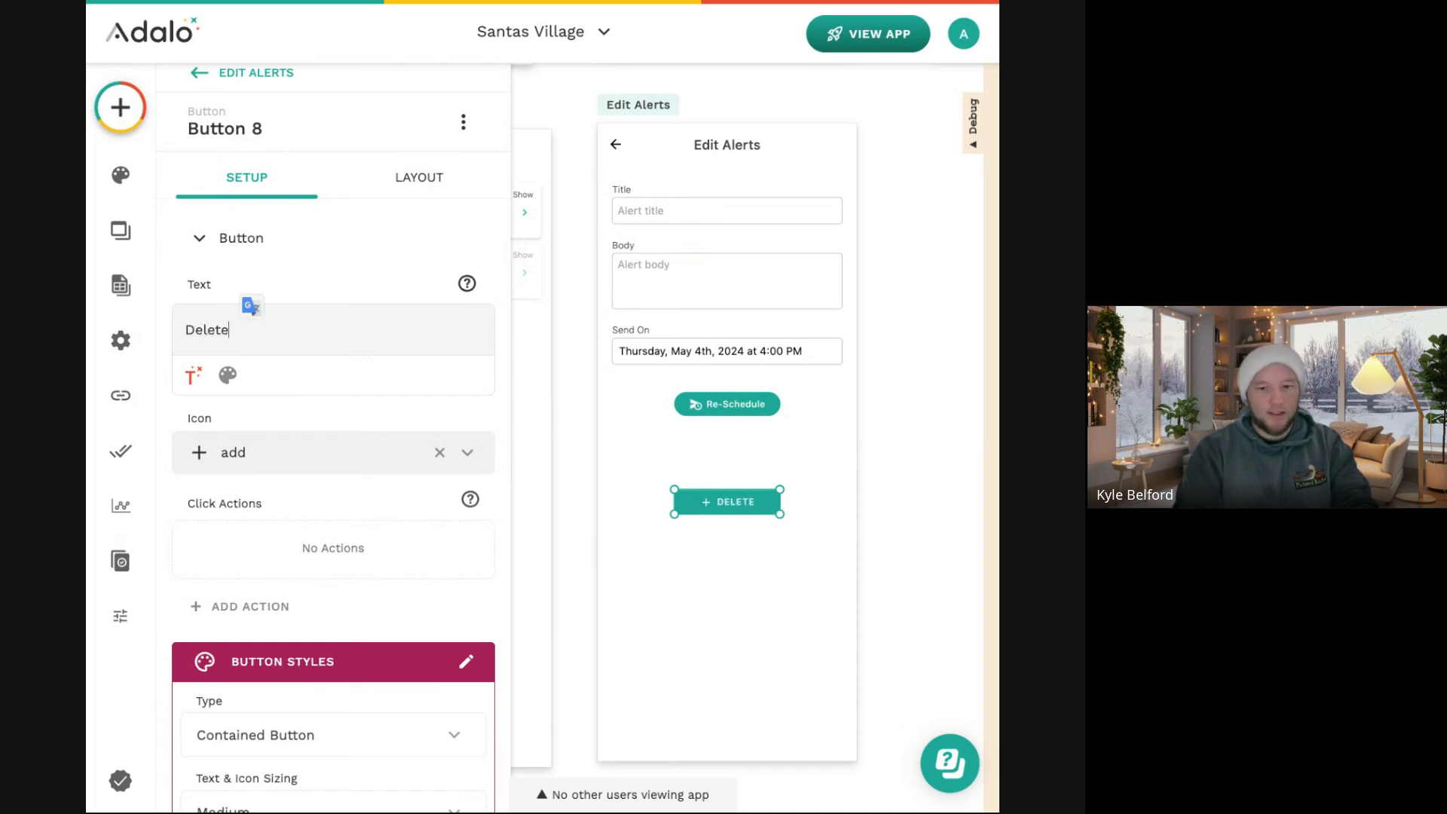
left_click(356, 466)
type("de")
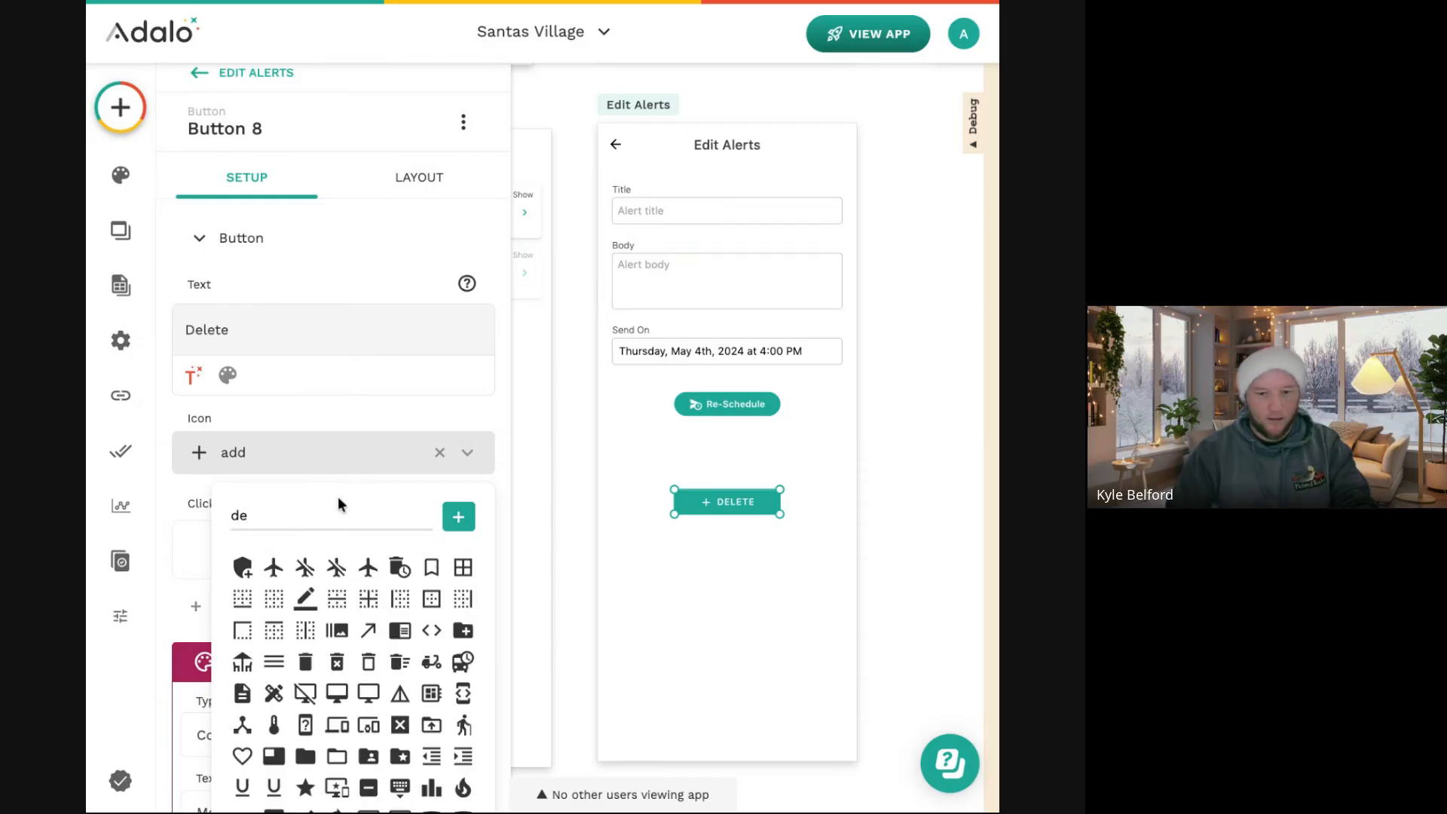
left_click(337, 662)
Change the Delete button's style type to Text Button.
scroll(360, 571, "down", 3)
scroll(359, 575, "down", 5)
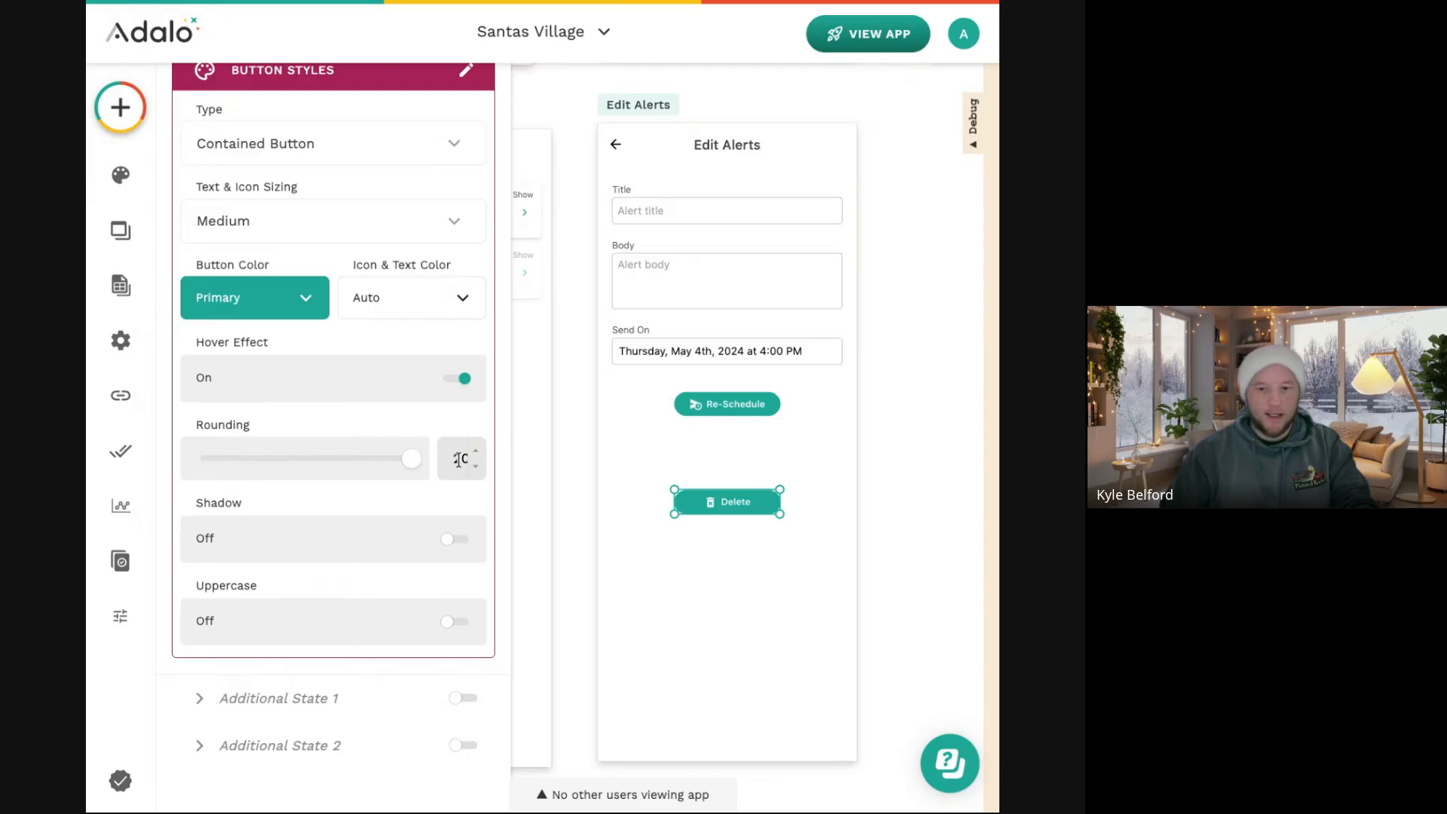
scroll(374, 242, "up", 1)
left_click(320, 220)
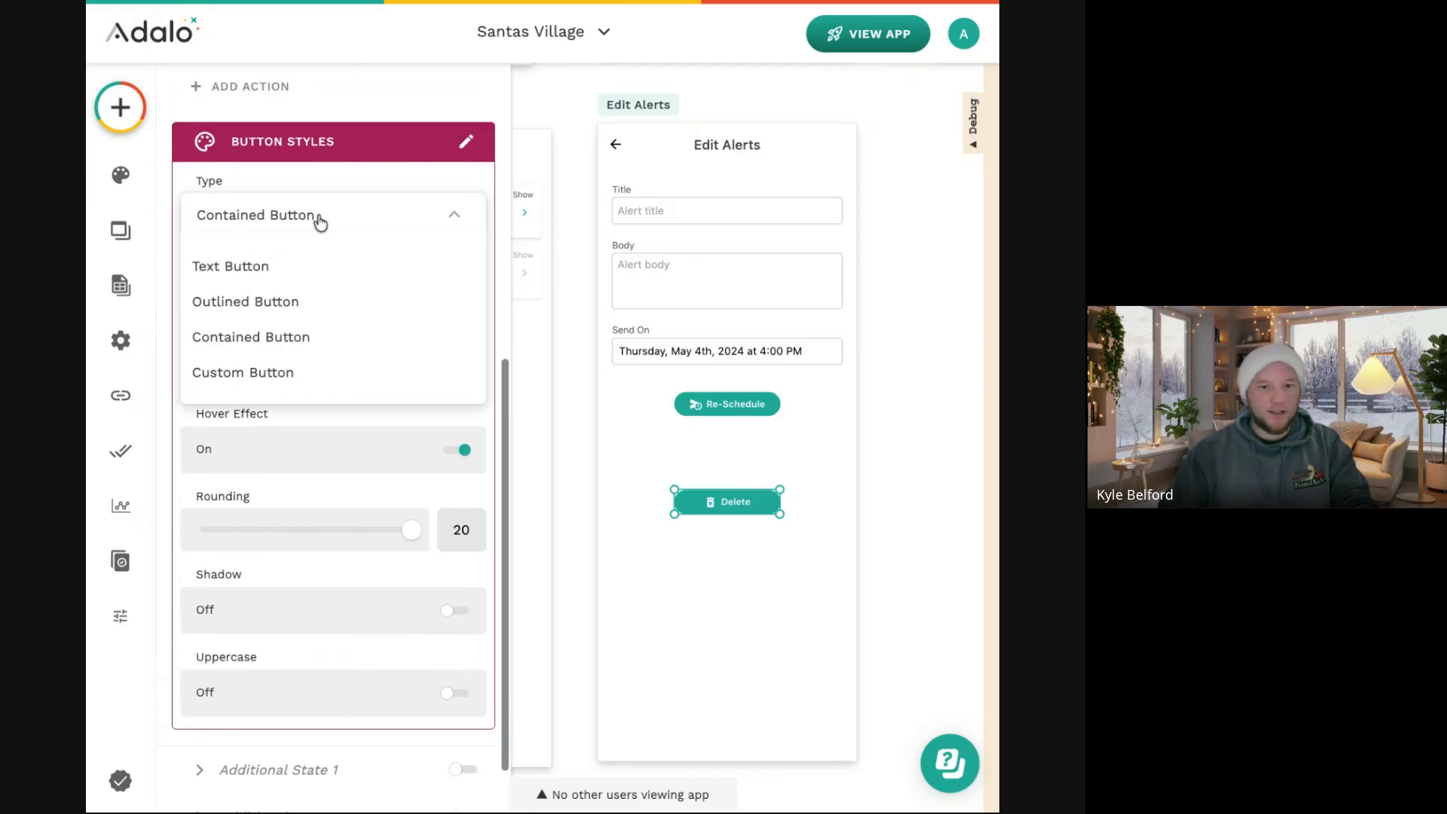
left_click(278, 269)
left_click(798, 607)
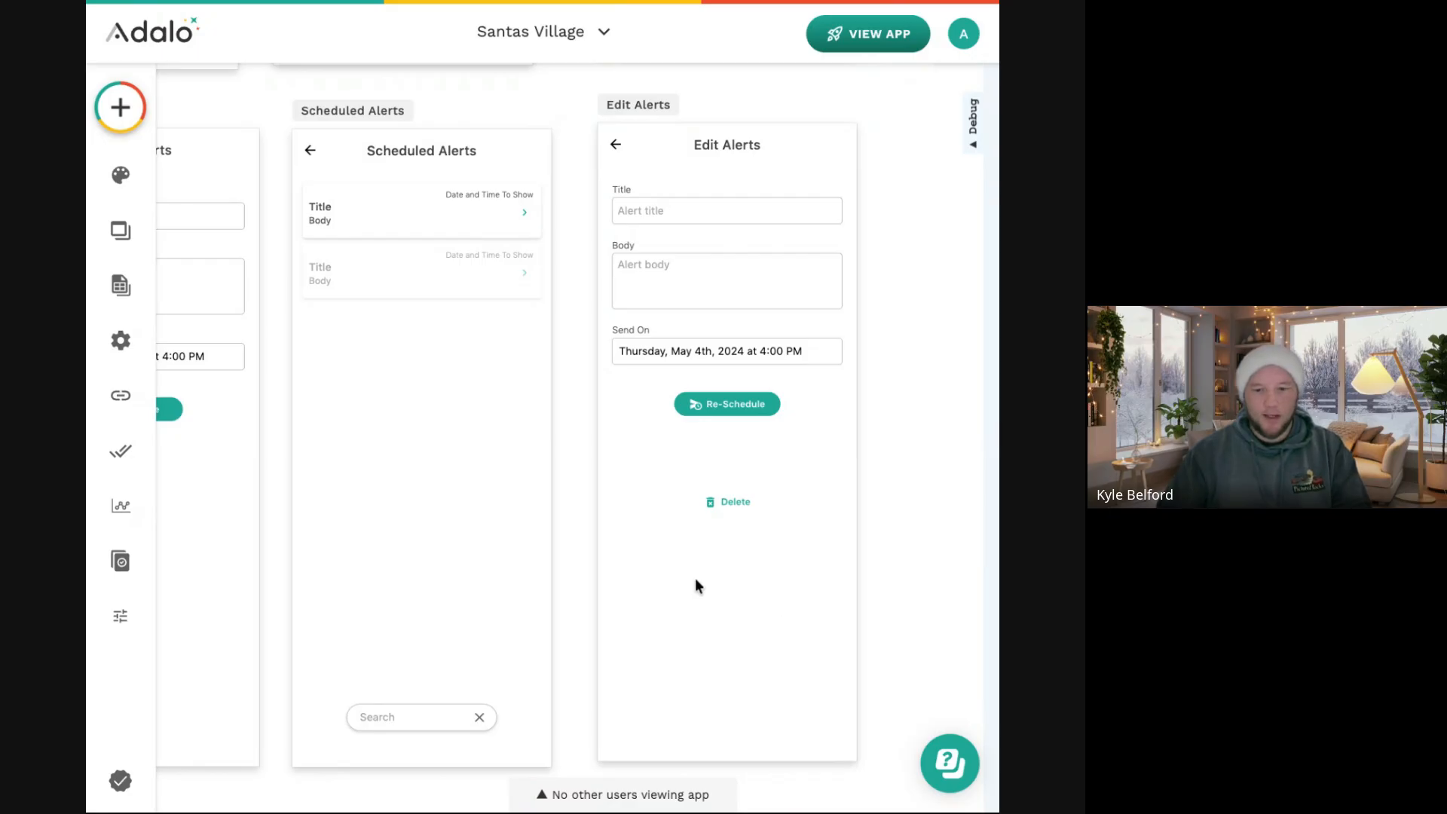
Rename the new text button component on the Edit Alerts screen as "Delete".
scroll(715, 498, "right", 2)
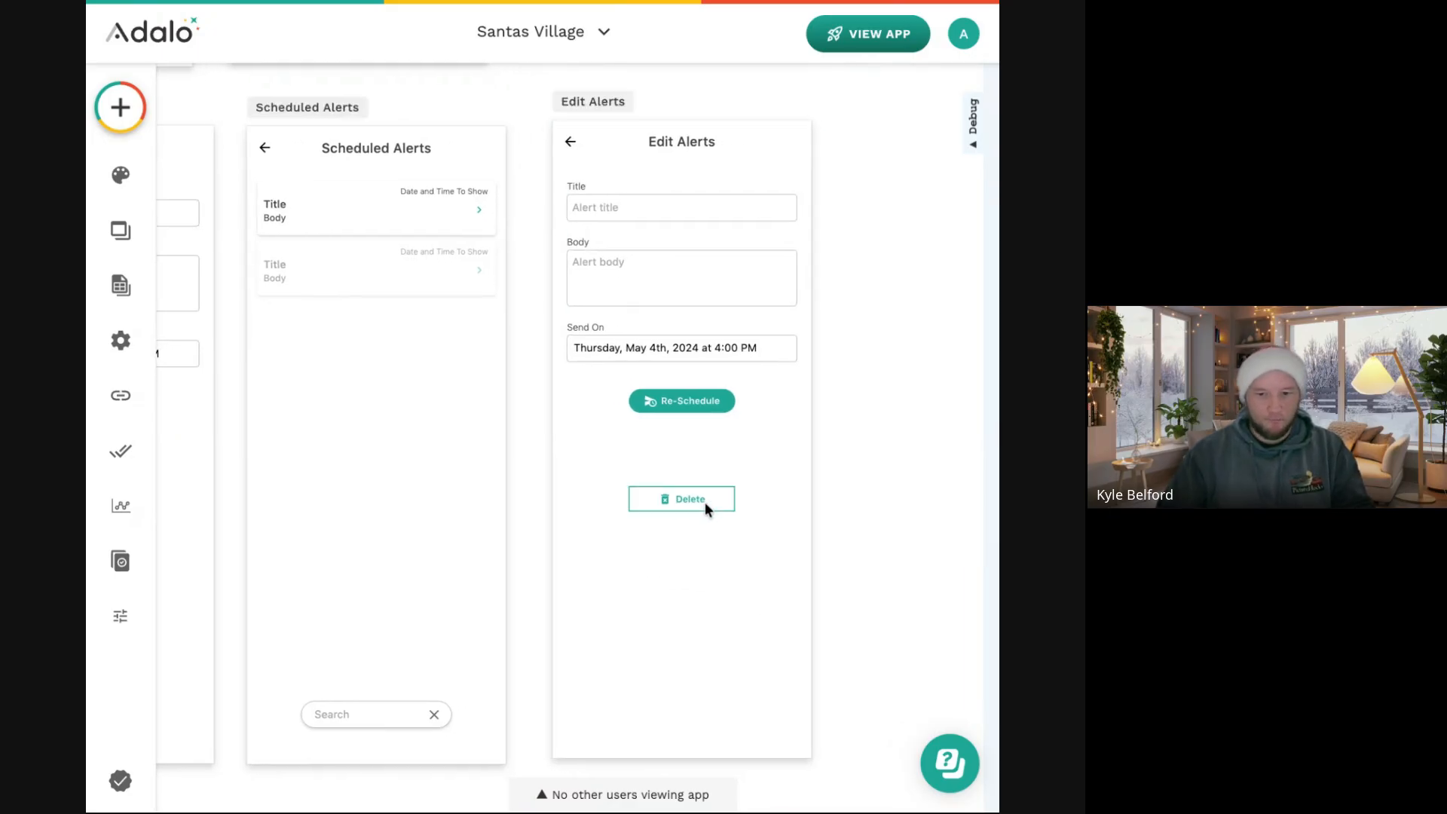
scroll(704, 502, "up", 1)
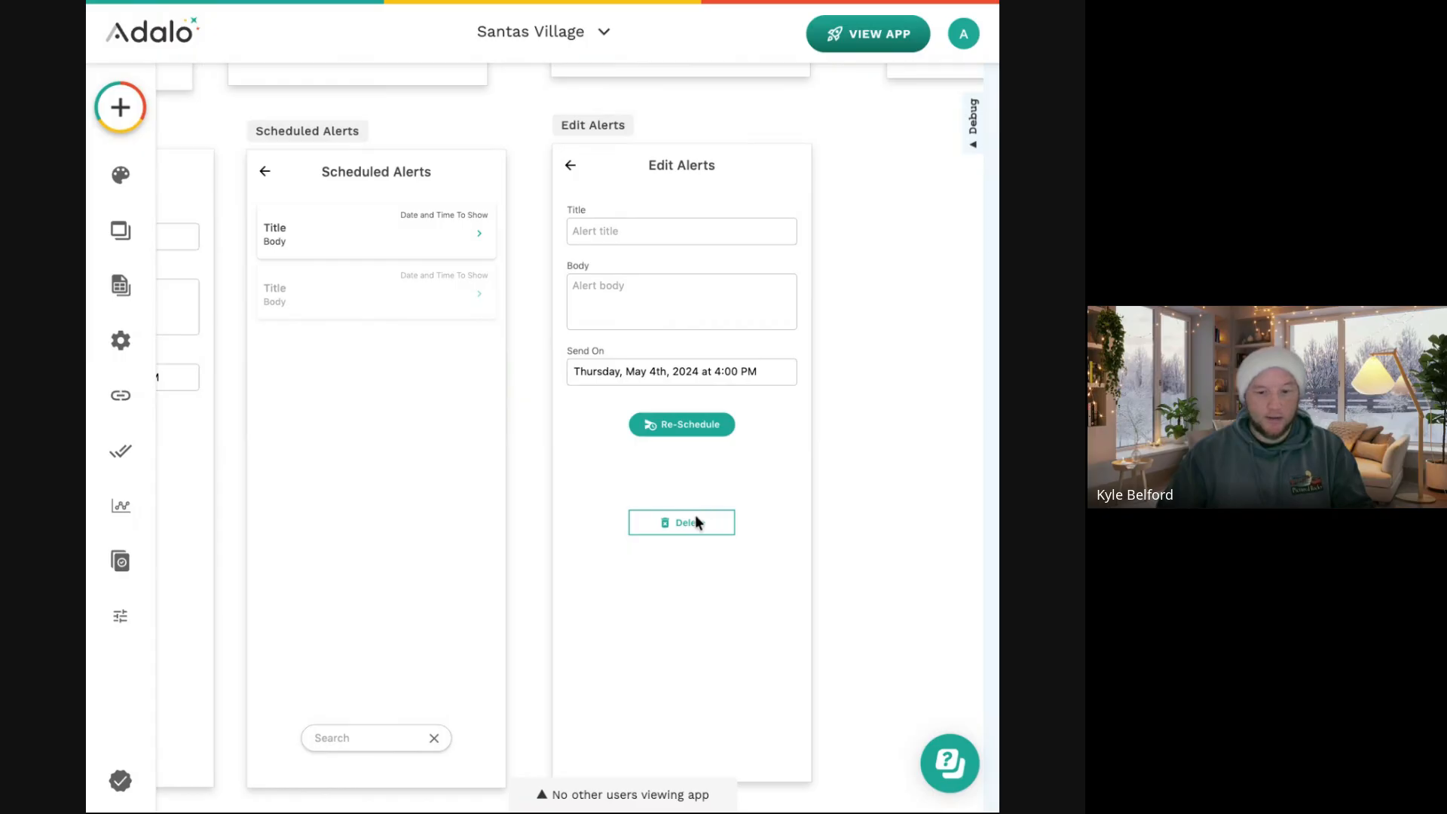
scroll(695, 516, "down", 2)
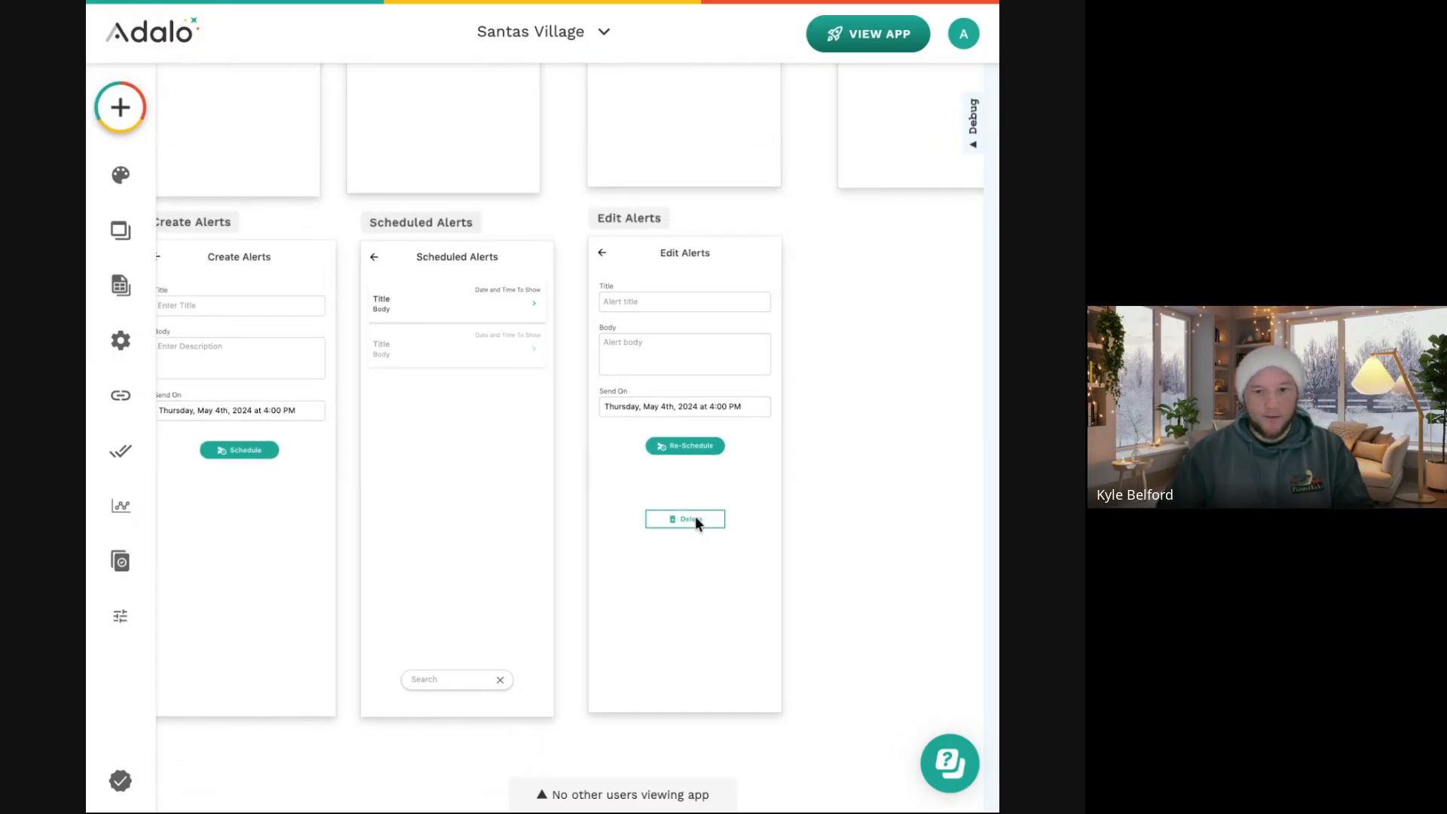
left_click(645, 220)
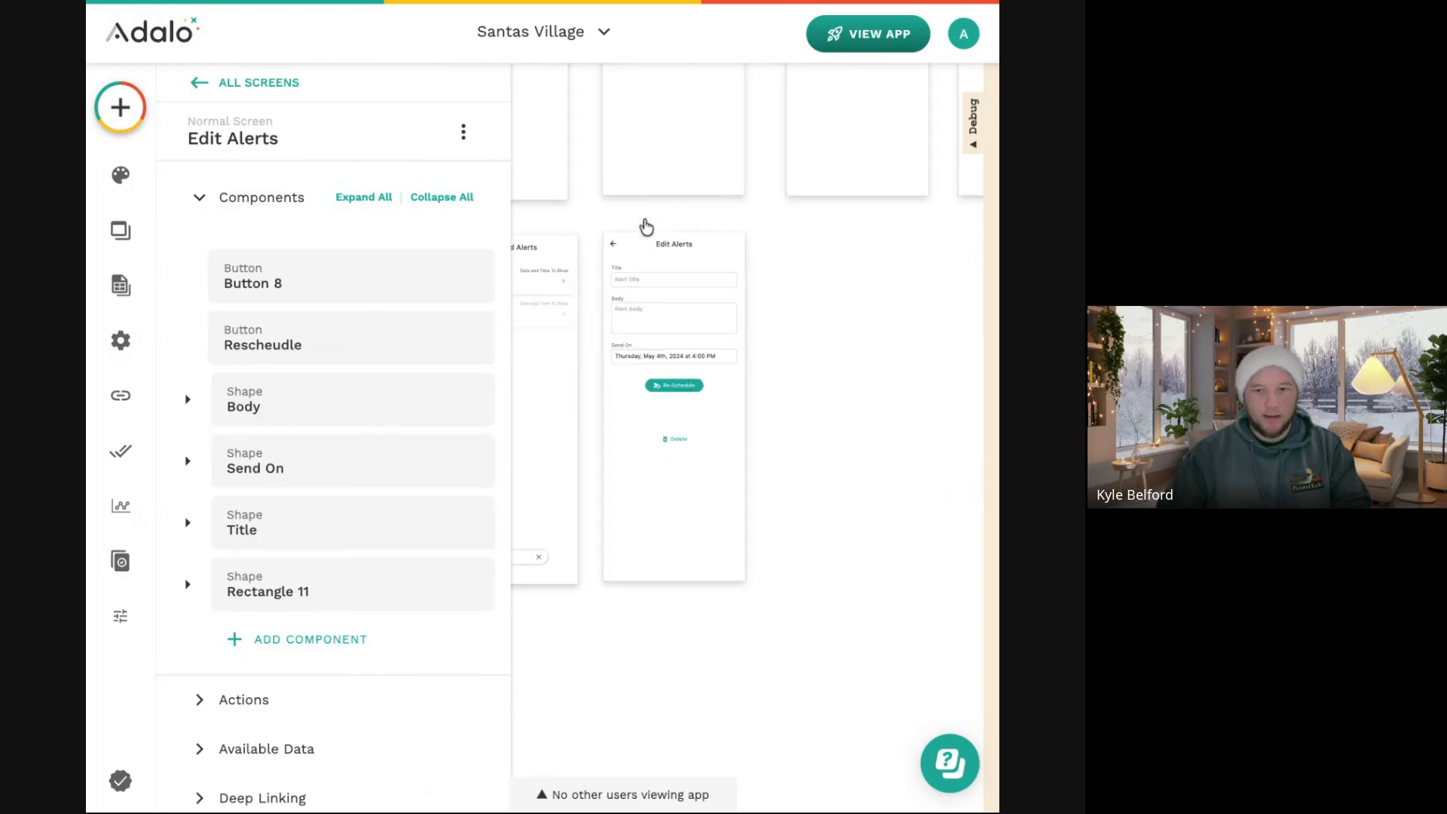
scroll(645, 225, "down", 3)
scroll(659, 349, "up", 5)
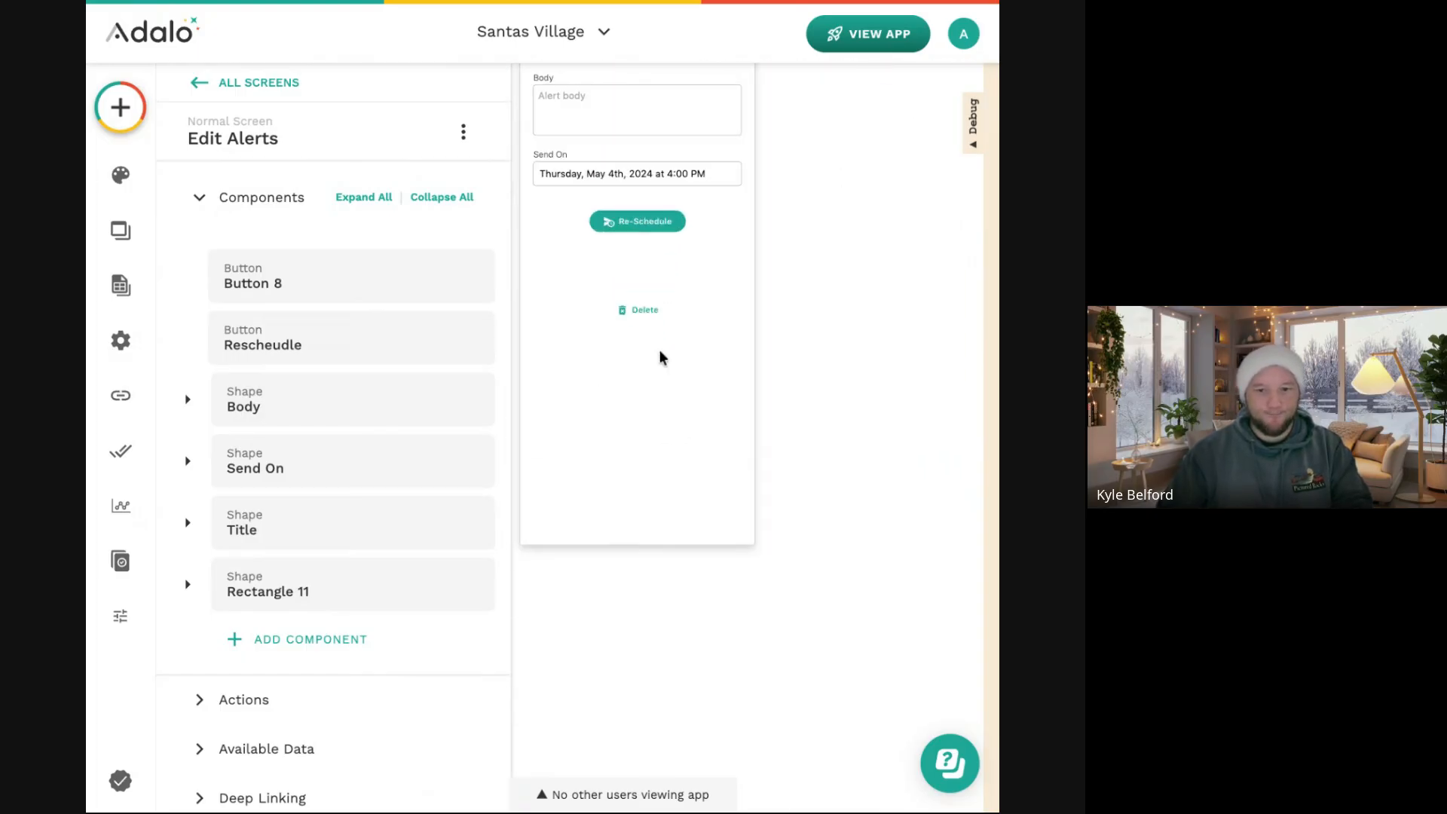
left_click(644, 310)
left_click(463, 133)
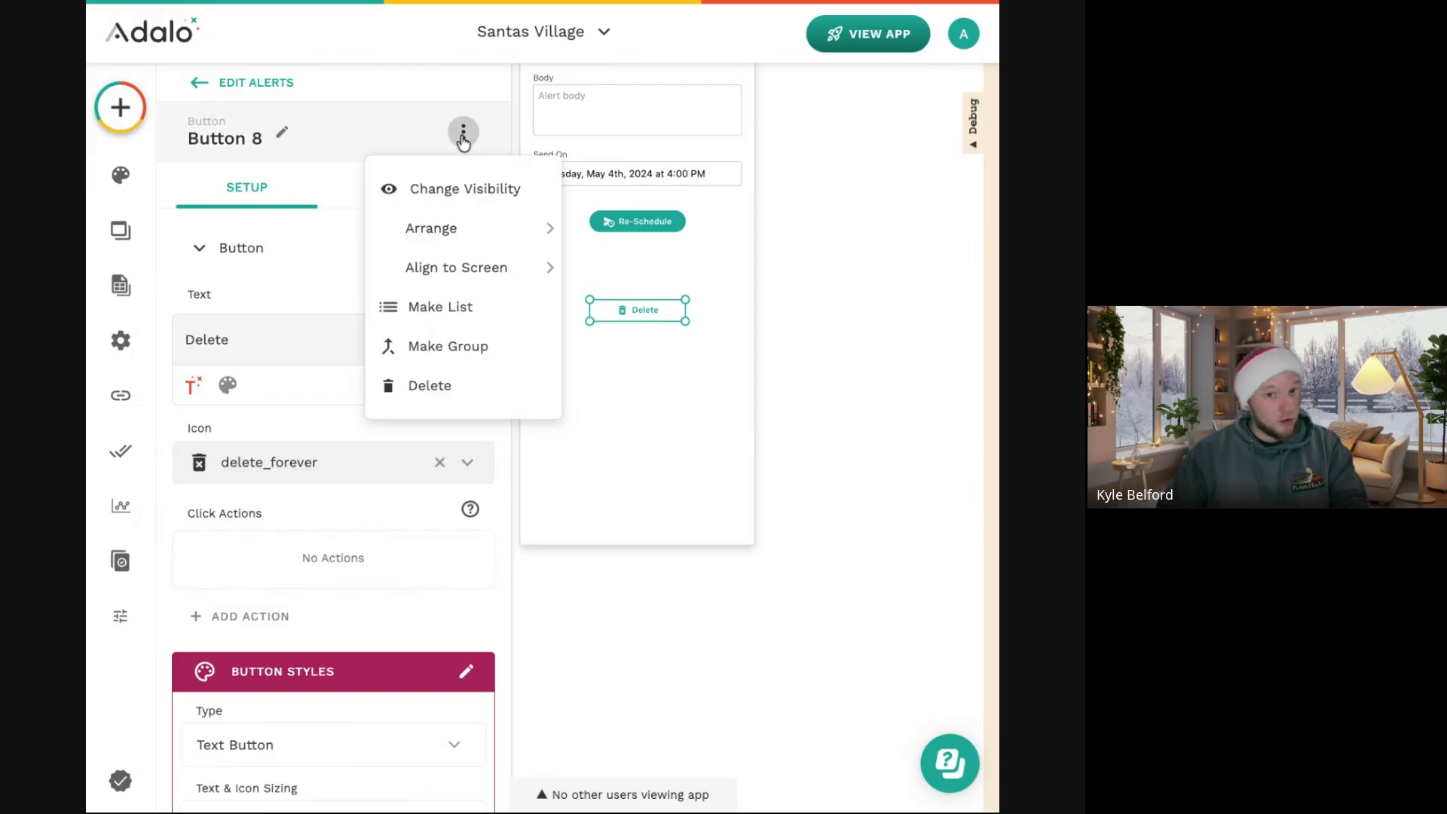
left_click(281, 132)
type("Delete")
left_click(468, 264)
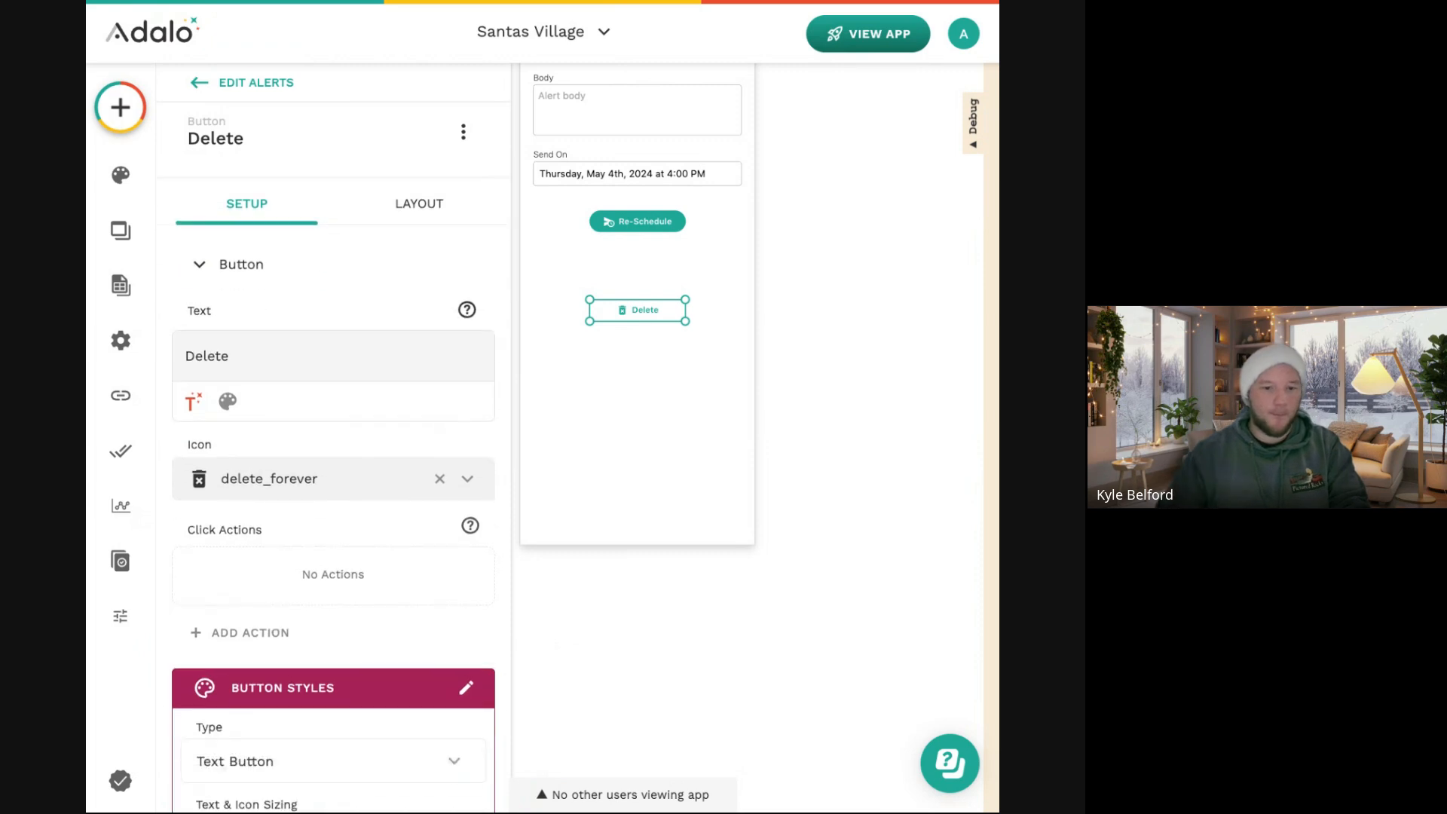
Give the Delete button a click action linking to a new blank screen named "Confirm Delete of Alert".
left_click(331, 617)
mouse_move(354, 181)
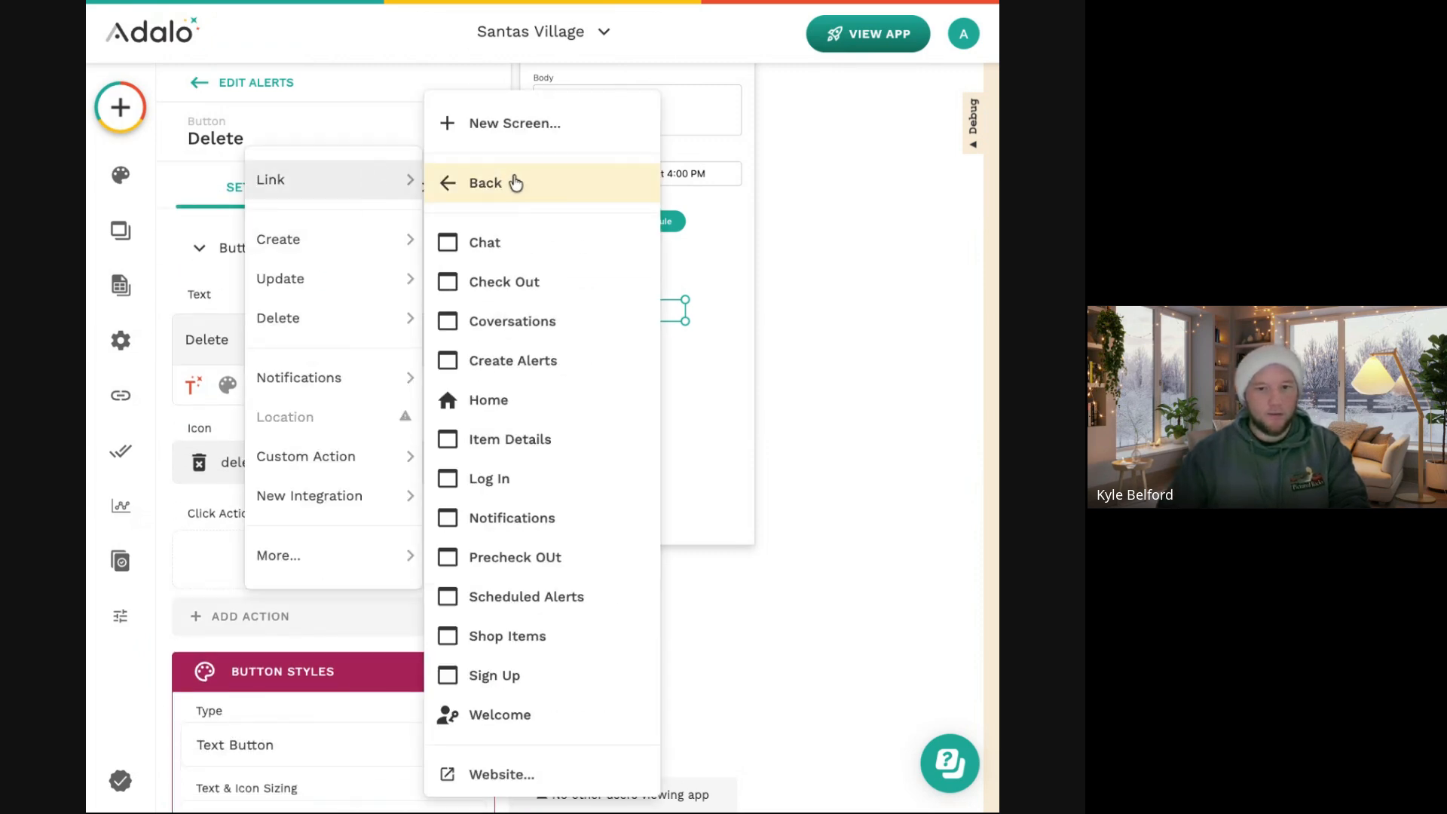
left_click(503, 124)
type("Confirm Delete of Alert")
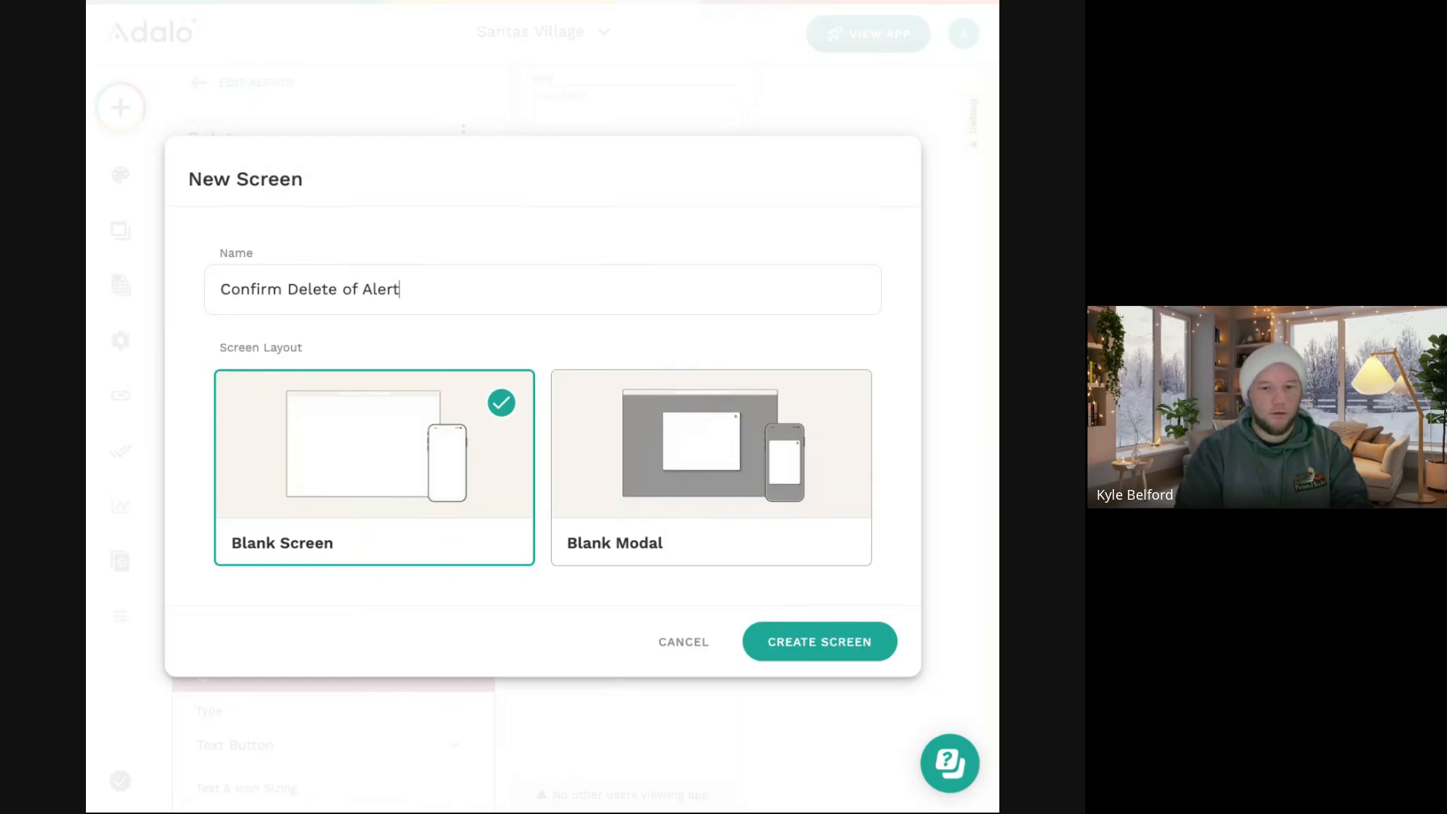
left_click(808, 645)
Place the Confirm Delete Of Alert screen beside the Edit Alerts screen on the canvas.
scroll(757, 608, "down", 5)
left_click(935, 305)
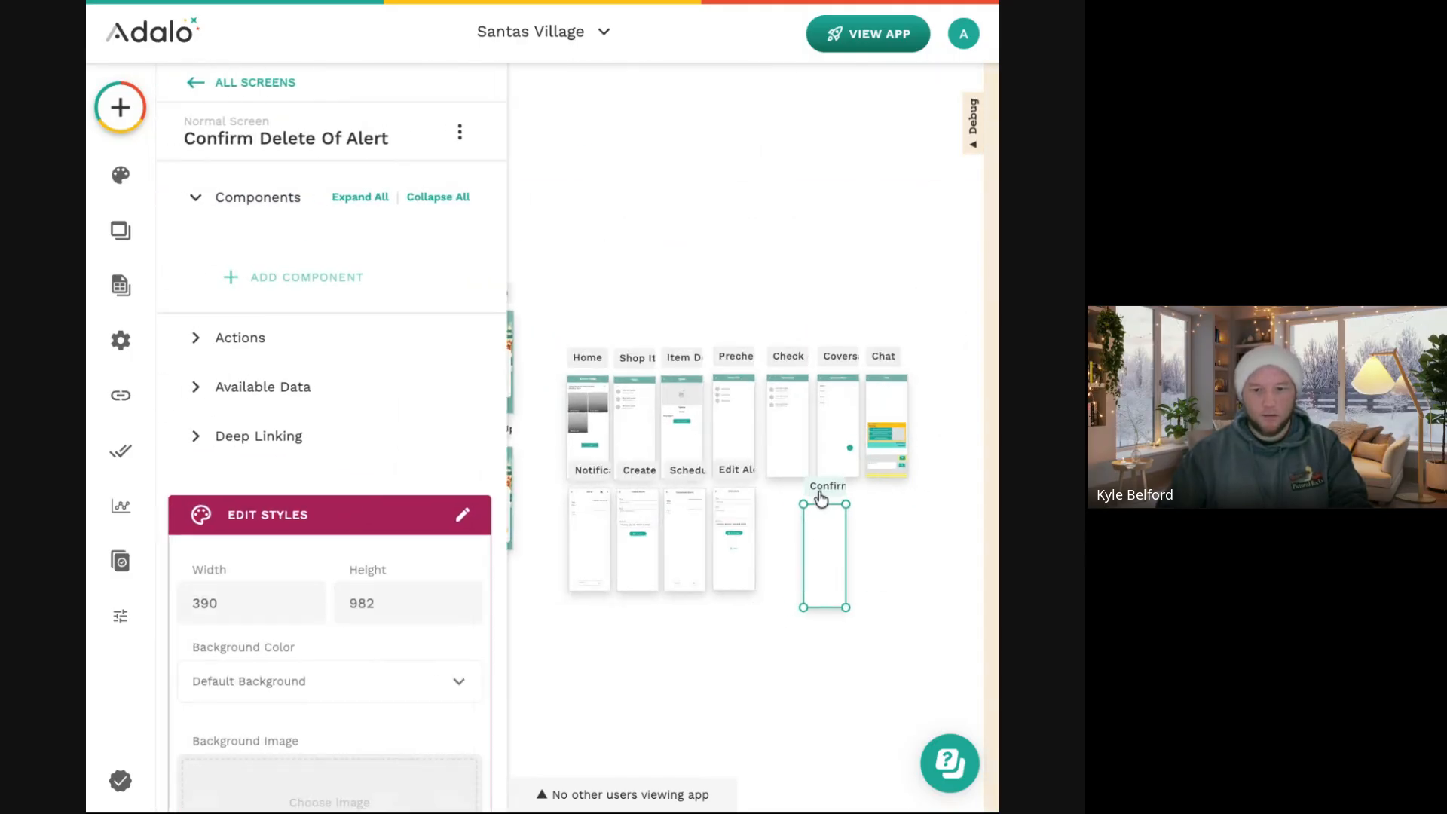
scroll(782, 495, "up", 5)
scroll(780, 490, "down", 5)
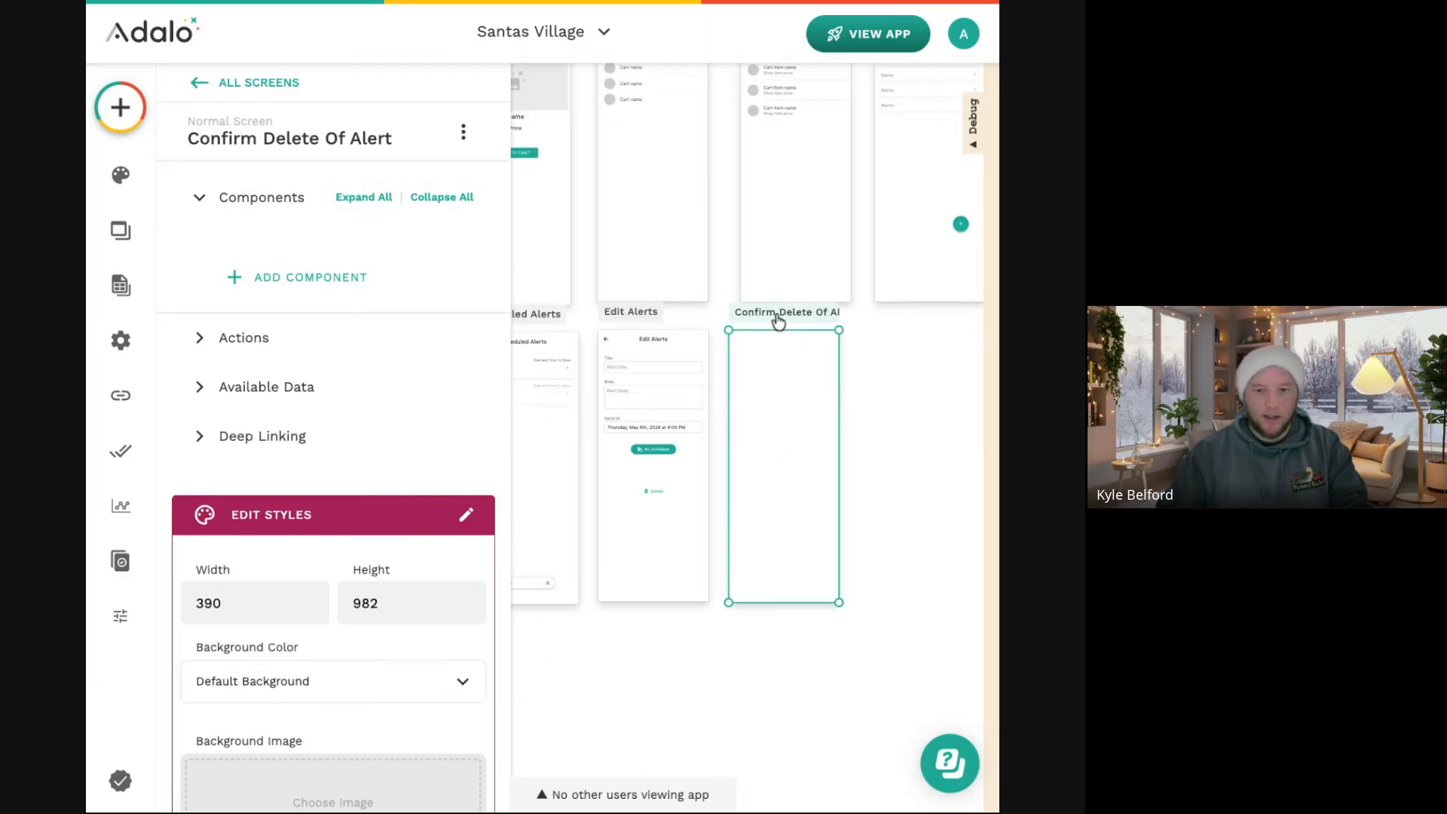
Add a rectangle across the full width of the Confirm Delete Of Alert screen's lower third, extending past the screen's bottom edge.
scroll(767, 360, "up", 3)
scroll(766, 360, "down", 3)
scroll(766, 363, "up", 3)
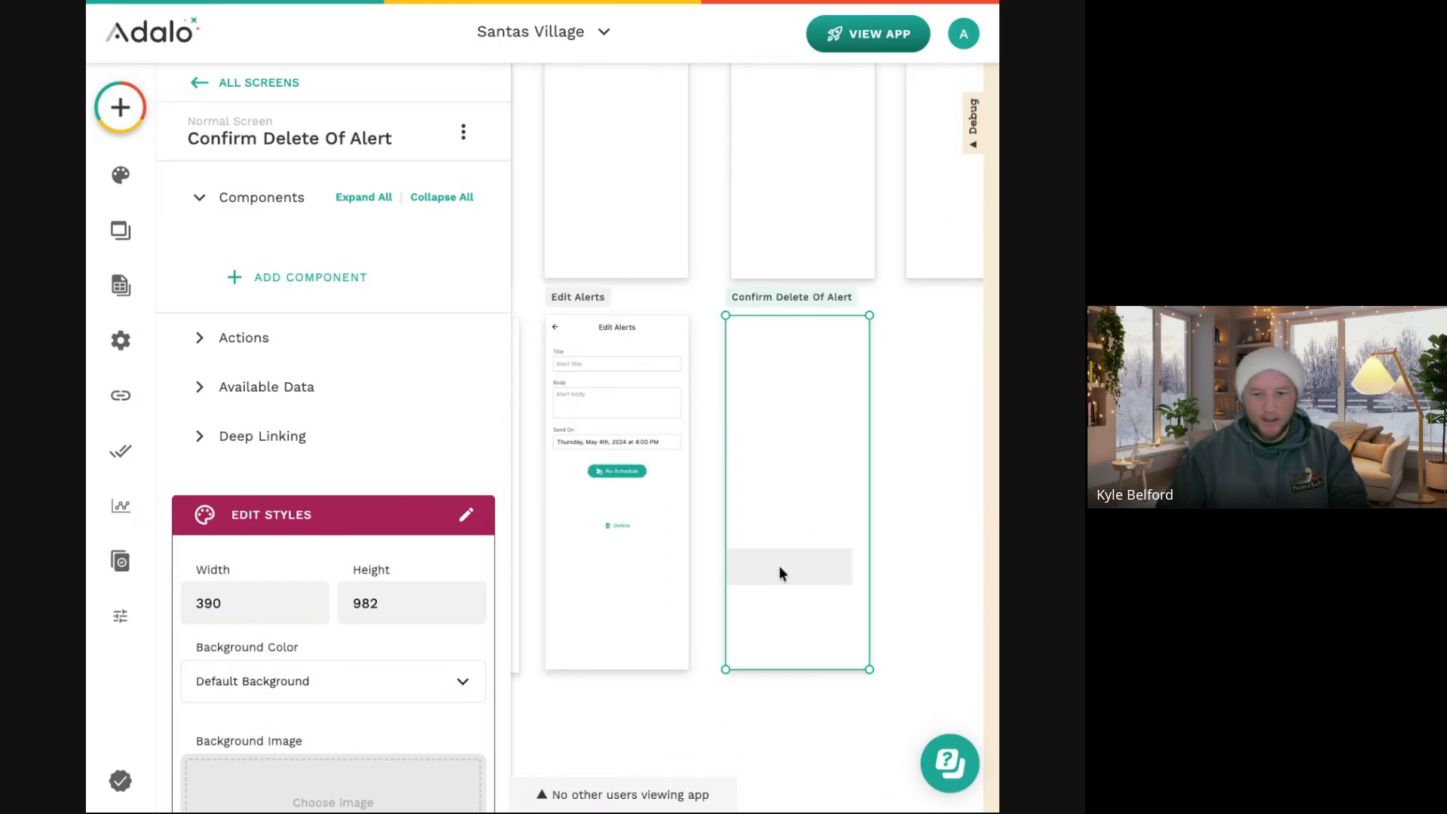
left_click(781, 565)
left_click_drag(852, 581, 865, 666)
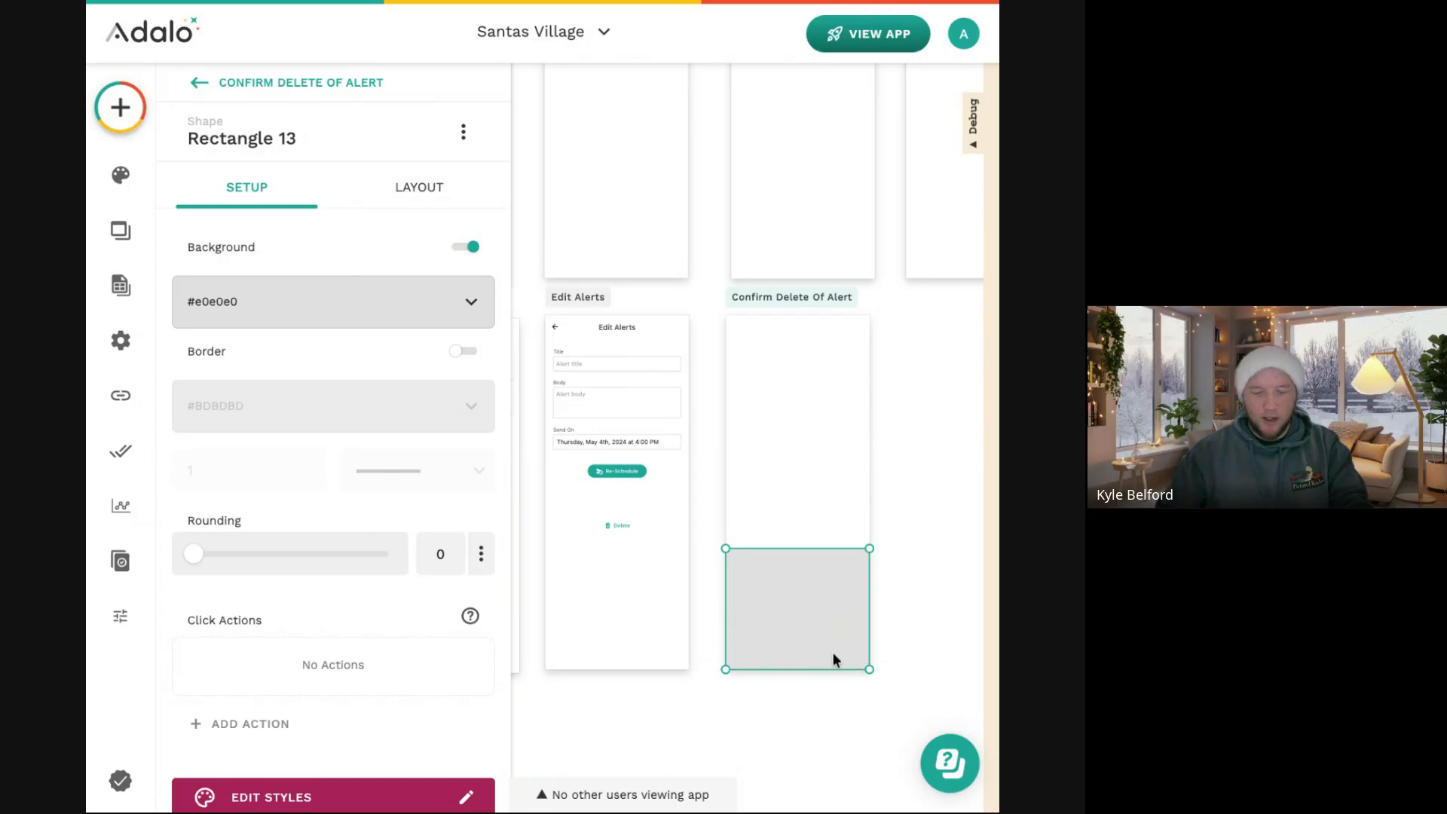
scroll(747, 595, "up", 3)
left_click_drag(820, 520, 818, 516)
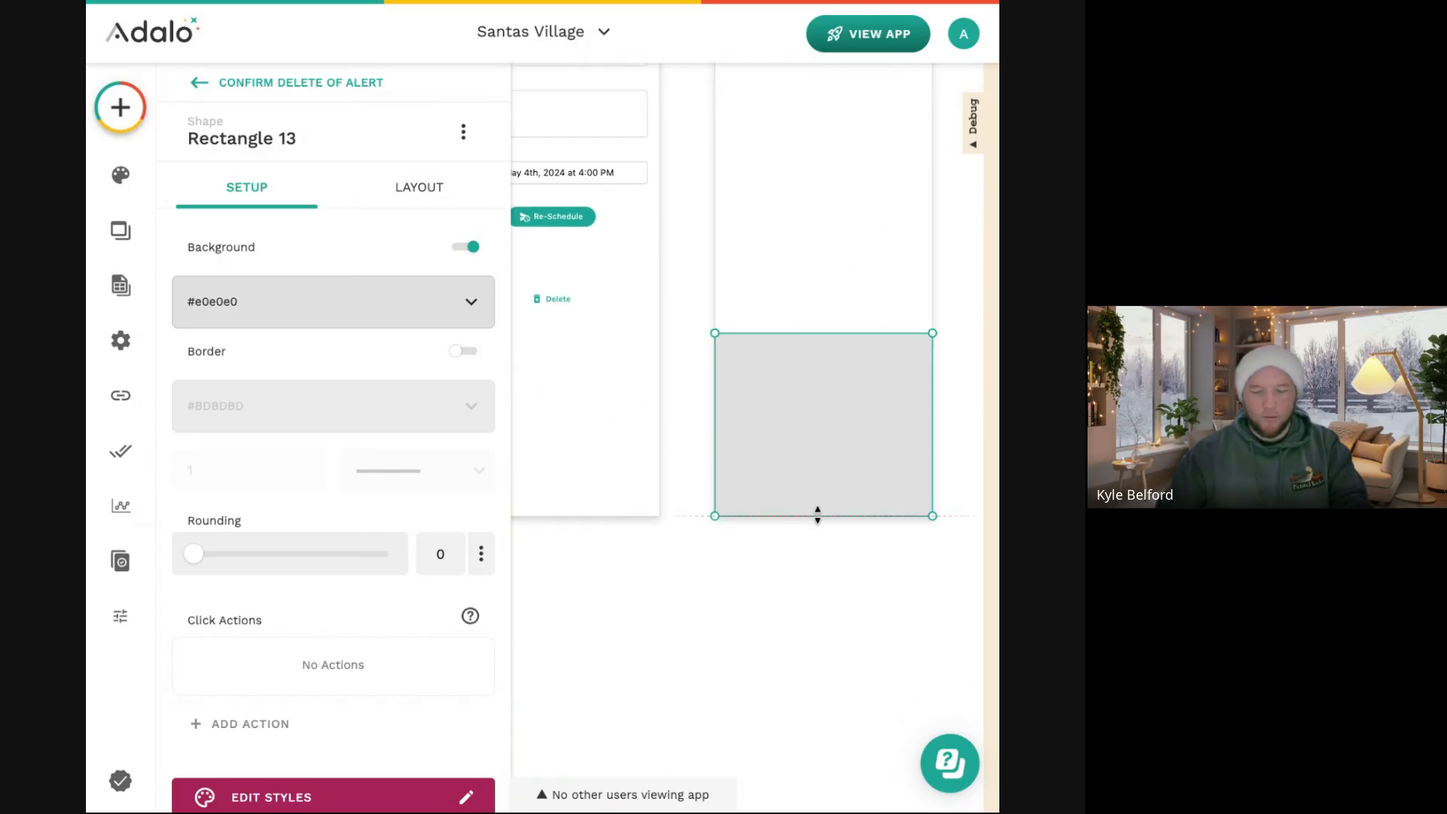
left_click_drag(819, 534, 809, 650)
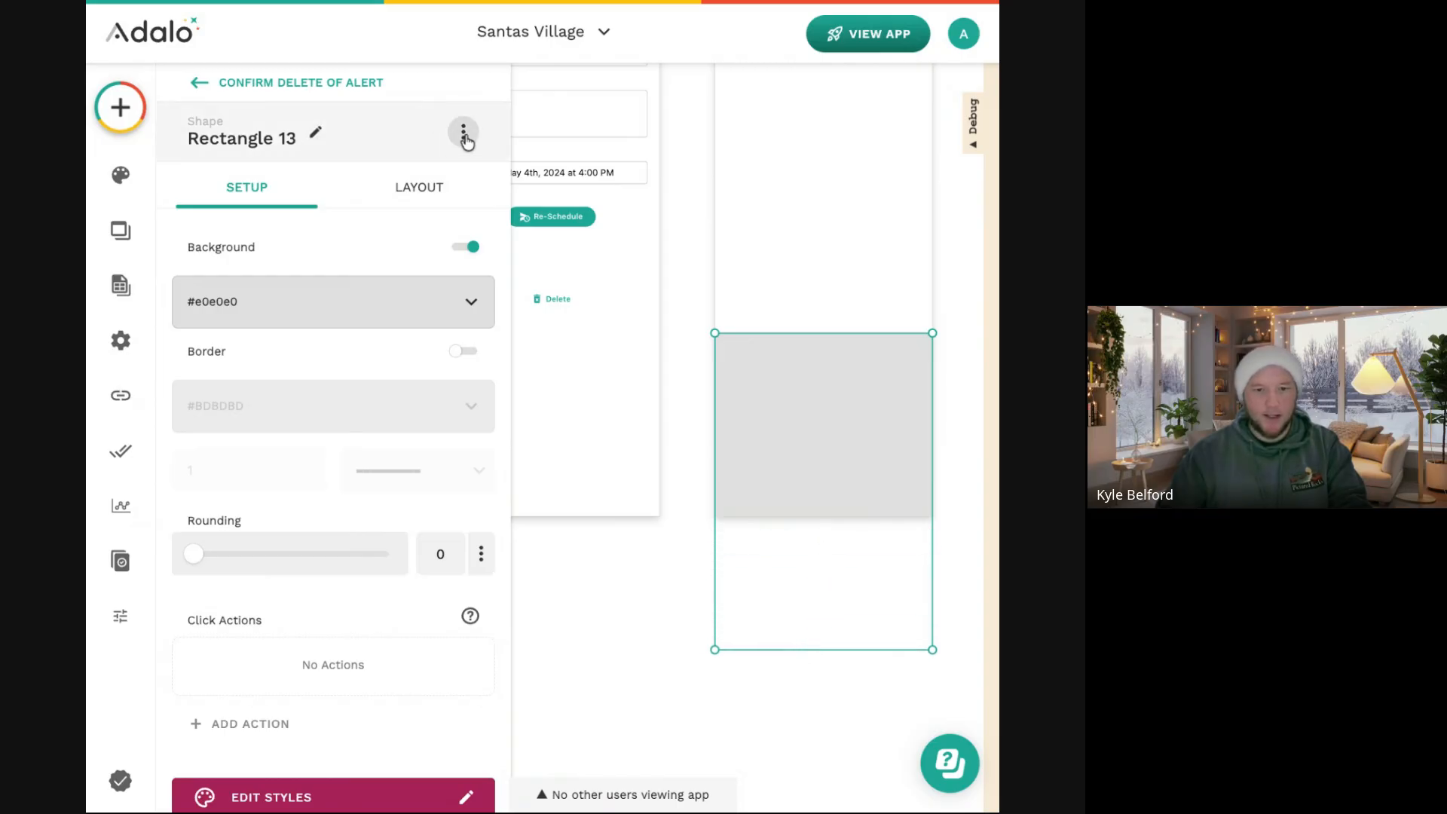
Turn on sticky while scrolling for the rectangle on the Confirm Delete Of Alert screen.
left_click(439, 188)
left_click(466, 442)
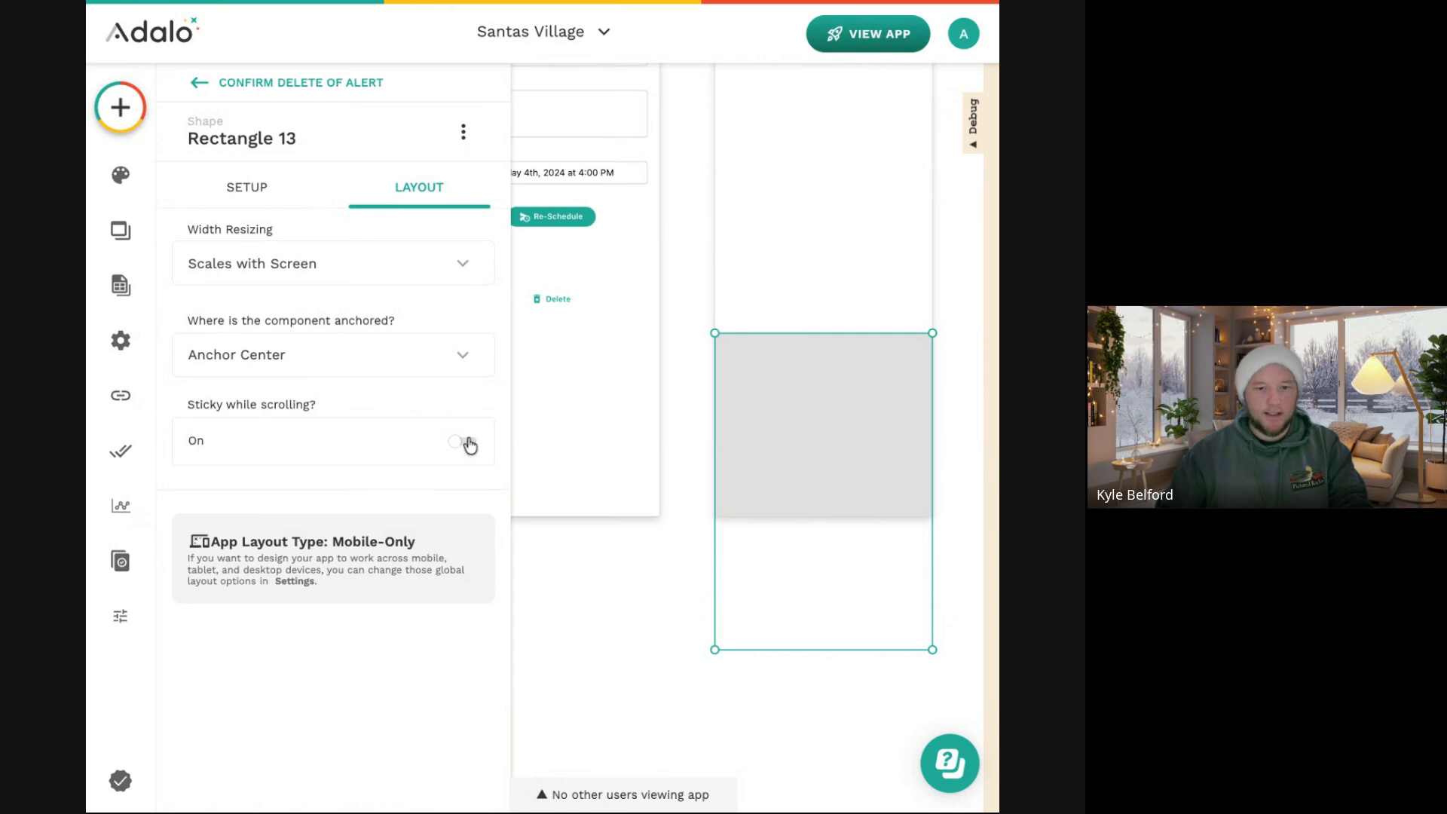
left_click(939, 462)
Round the rectangle's two top corners to 20, leaving the bottom corners square.
left_click(813, 426)
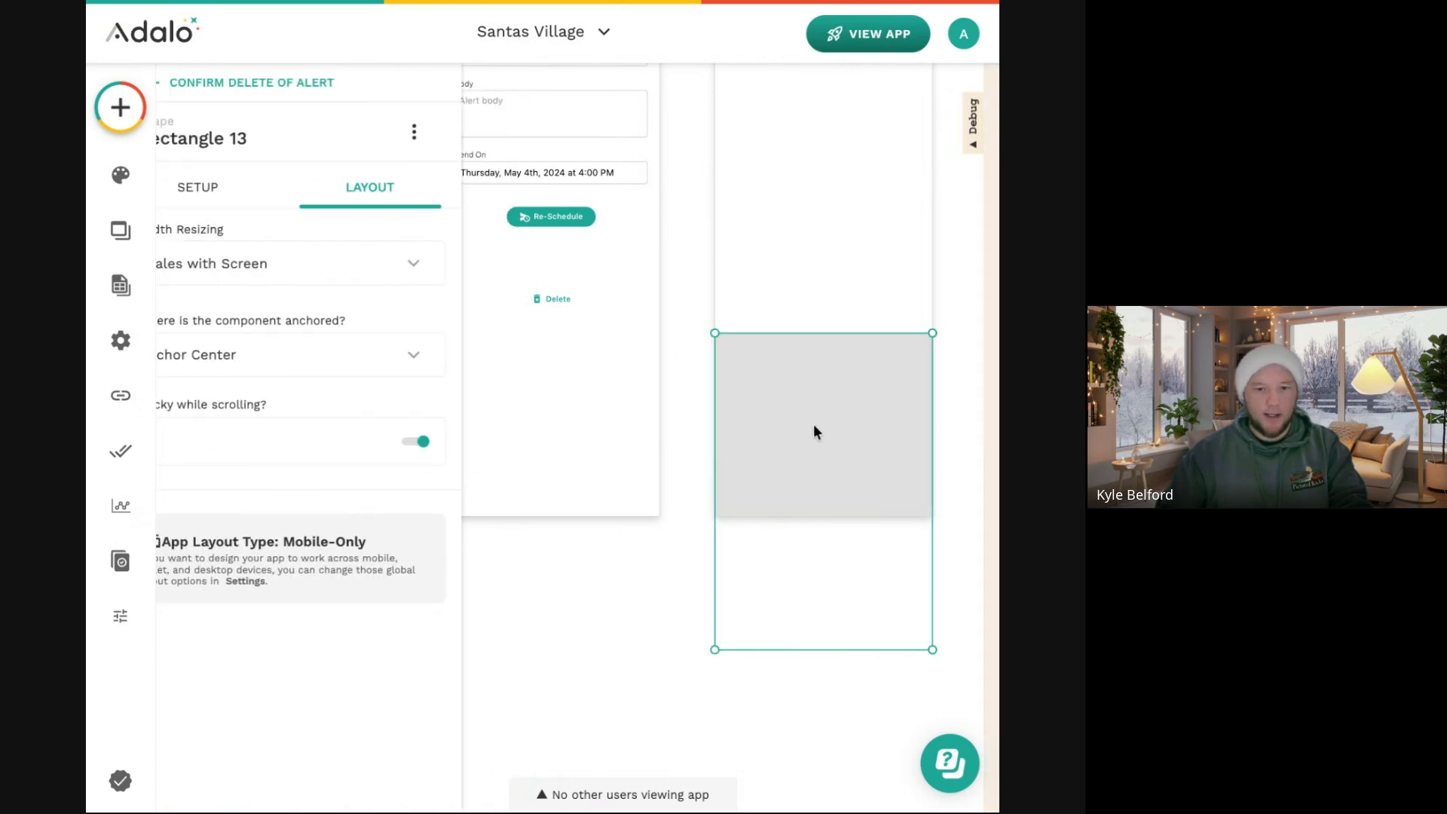
left_click(246, 189)
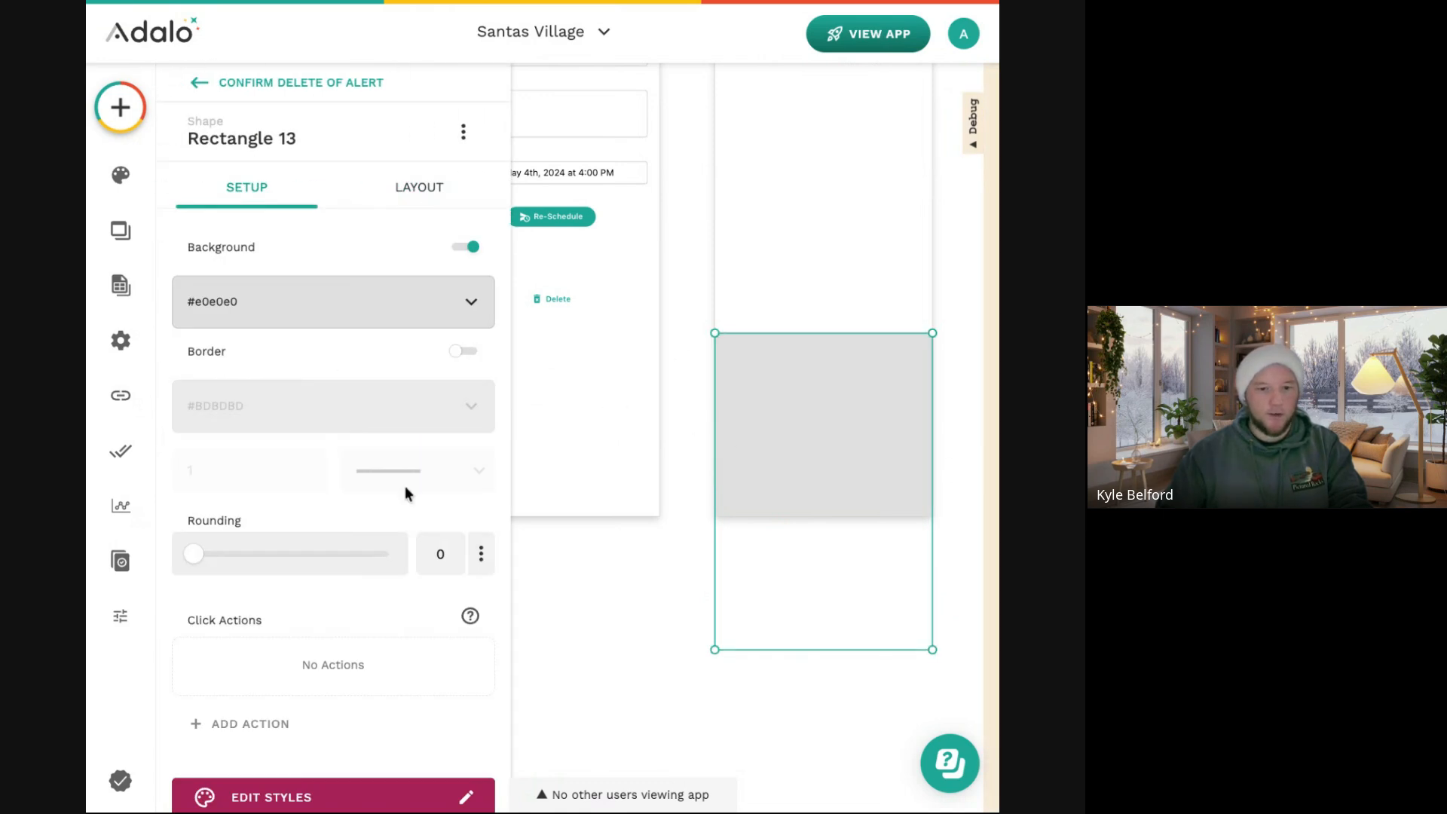
left_click(482, 556)
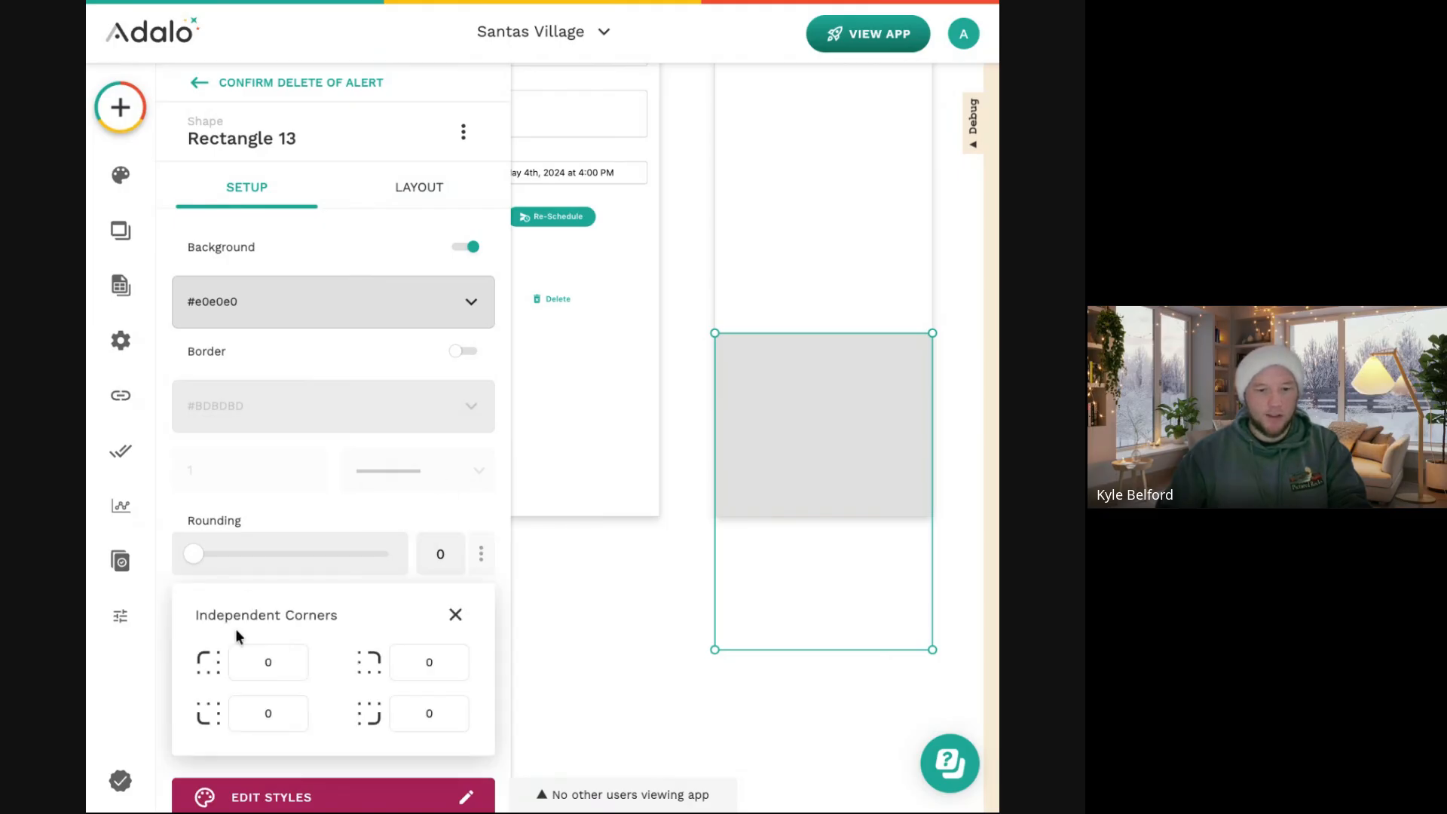
type("20")
key("Tab")
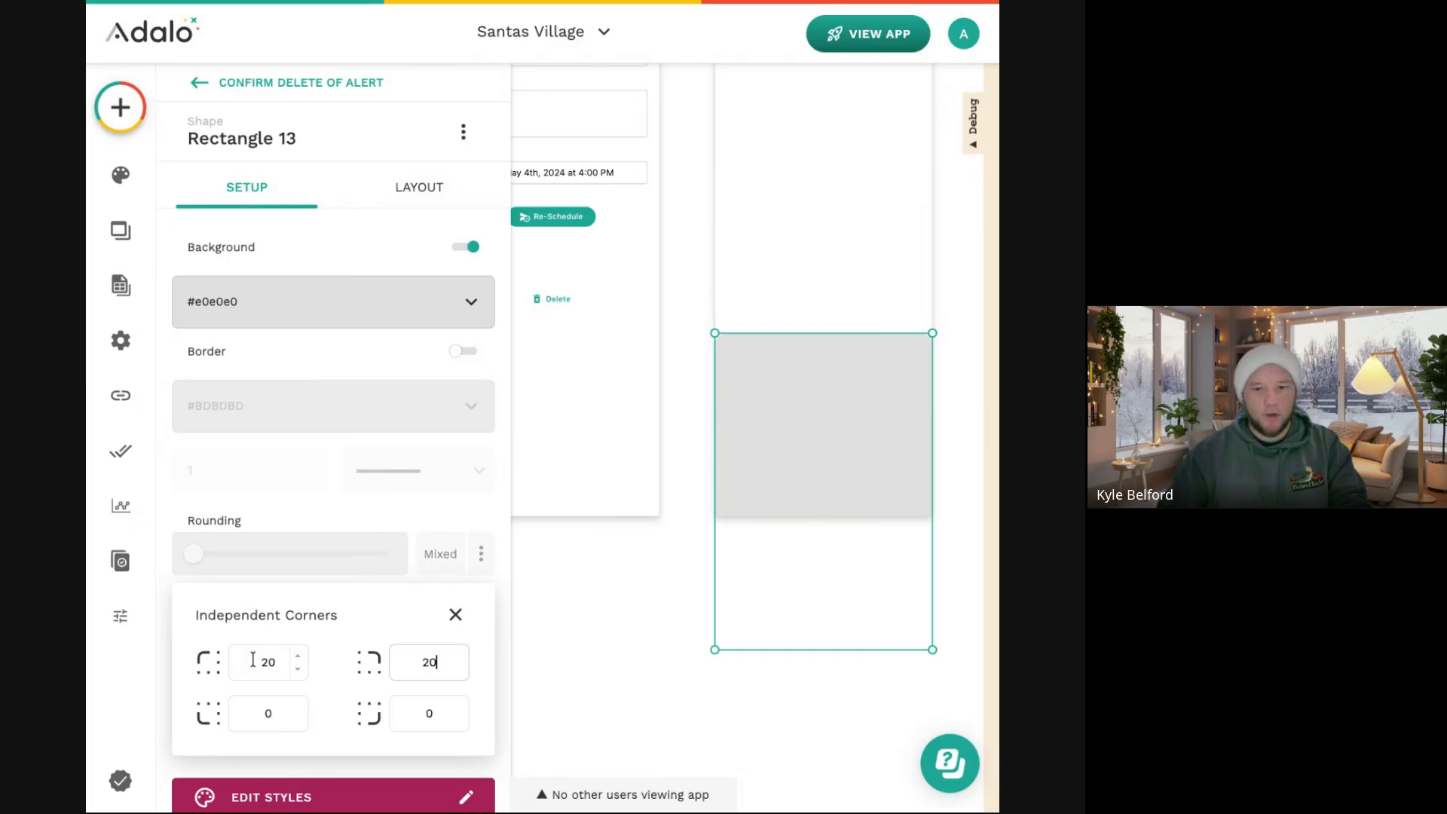
left_click(695, 539)
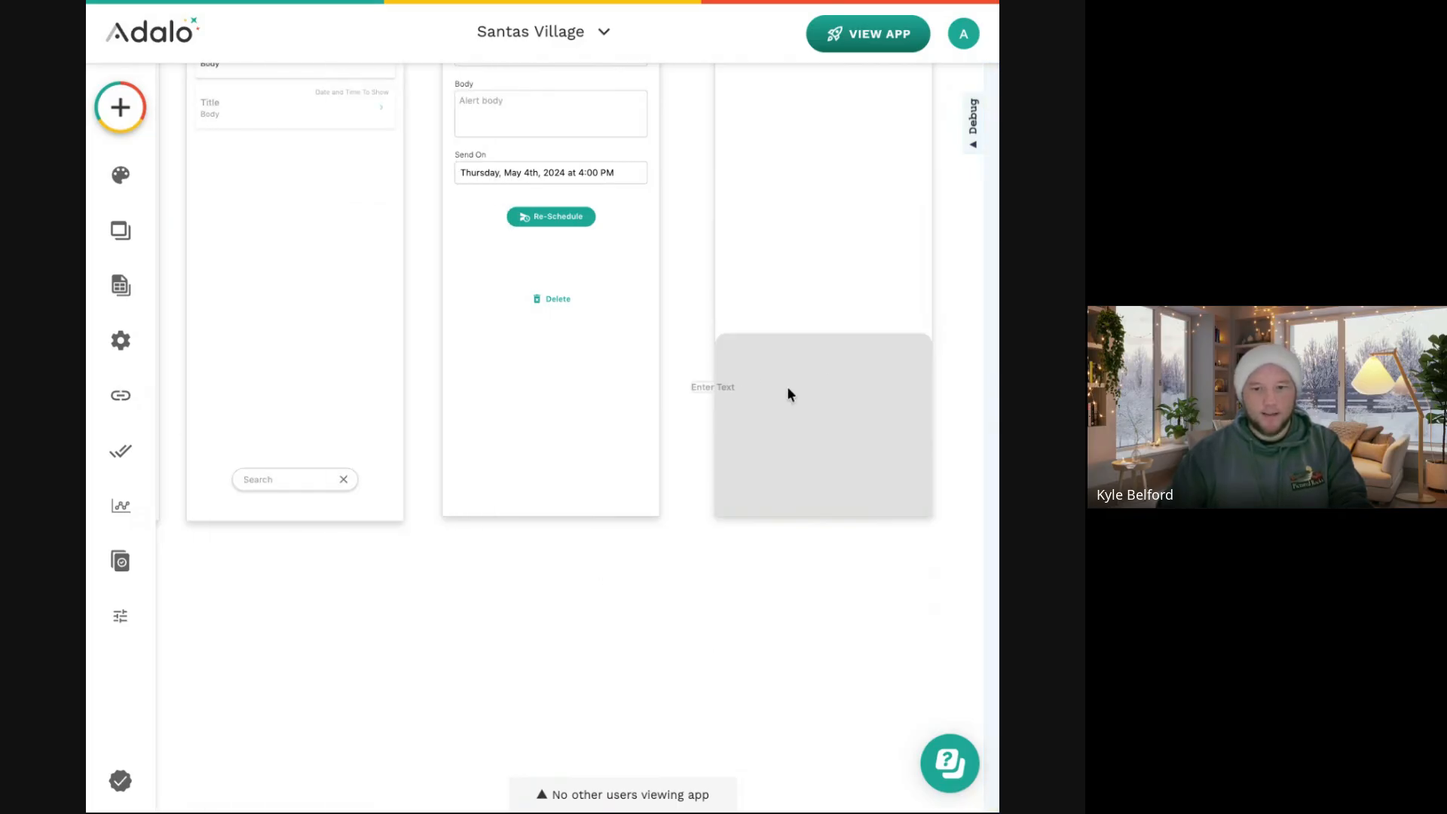
Place a text near the upper edge of the grey rectangle reading "Are you sure you want to delete this alert?".
left_click(830, 365)
triple_click(348, 301)
type("Are you sure ")
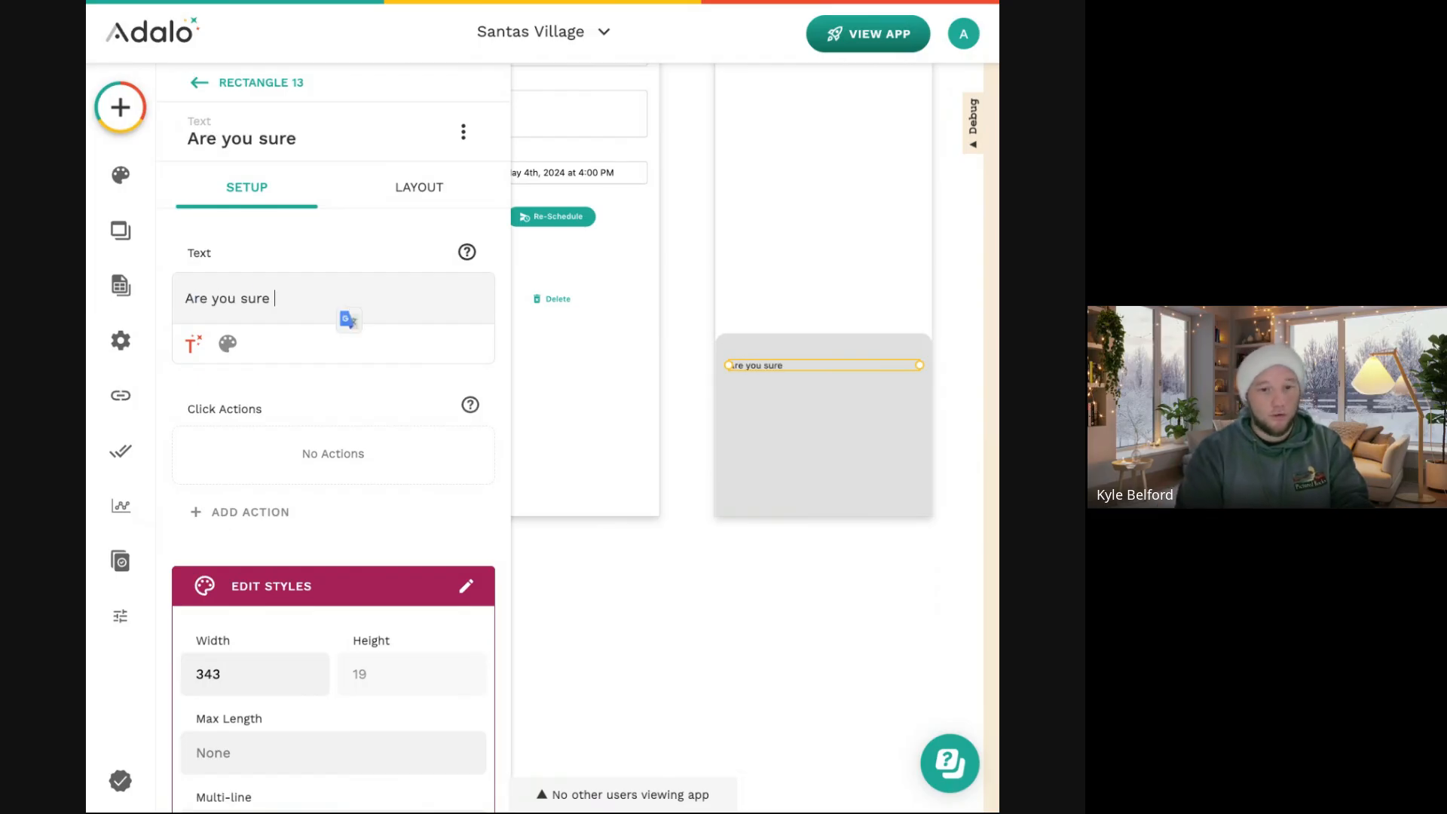
type("you want to delete this alert?")
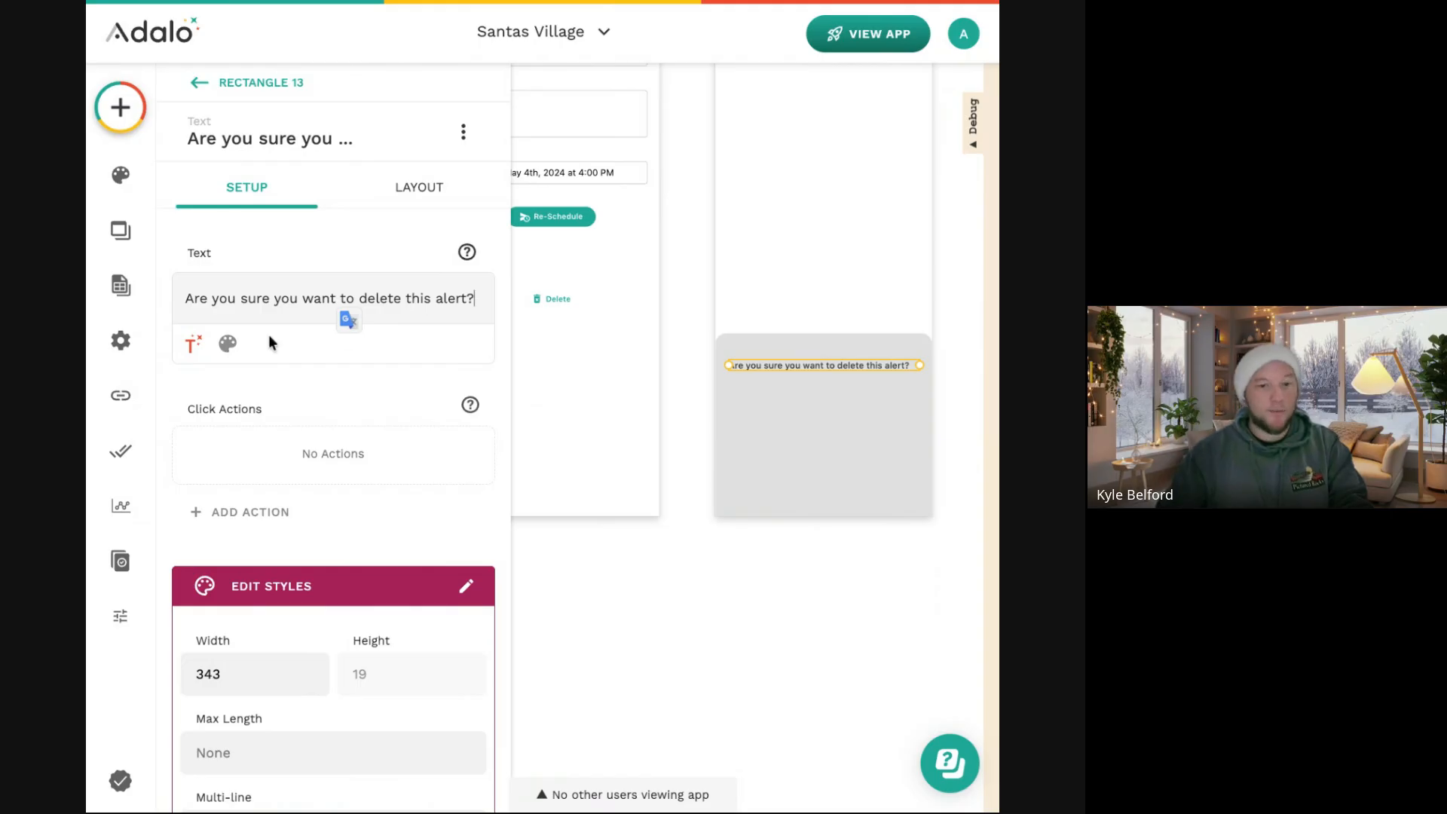
Use the Medium weight for the delete question text and center-align it.
left_click(227, 343)
left_click(369, 344)
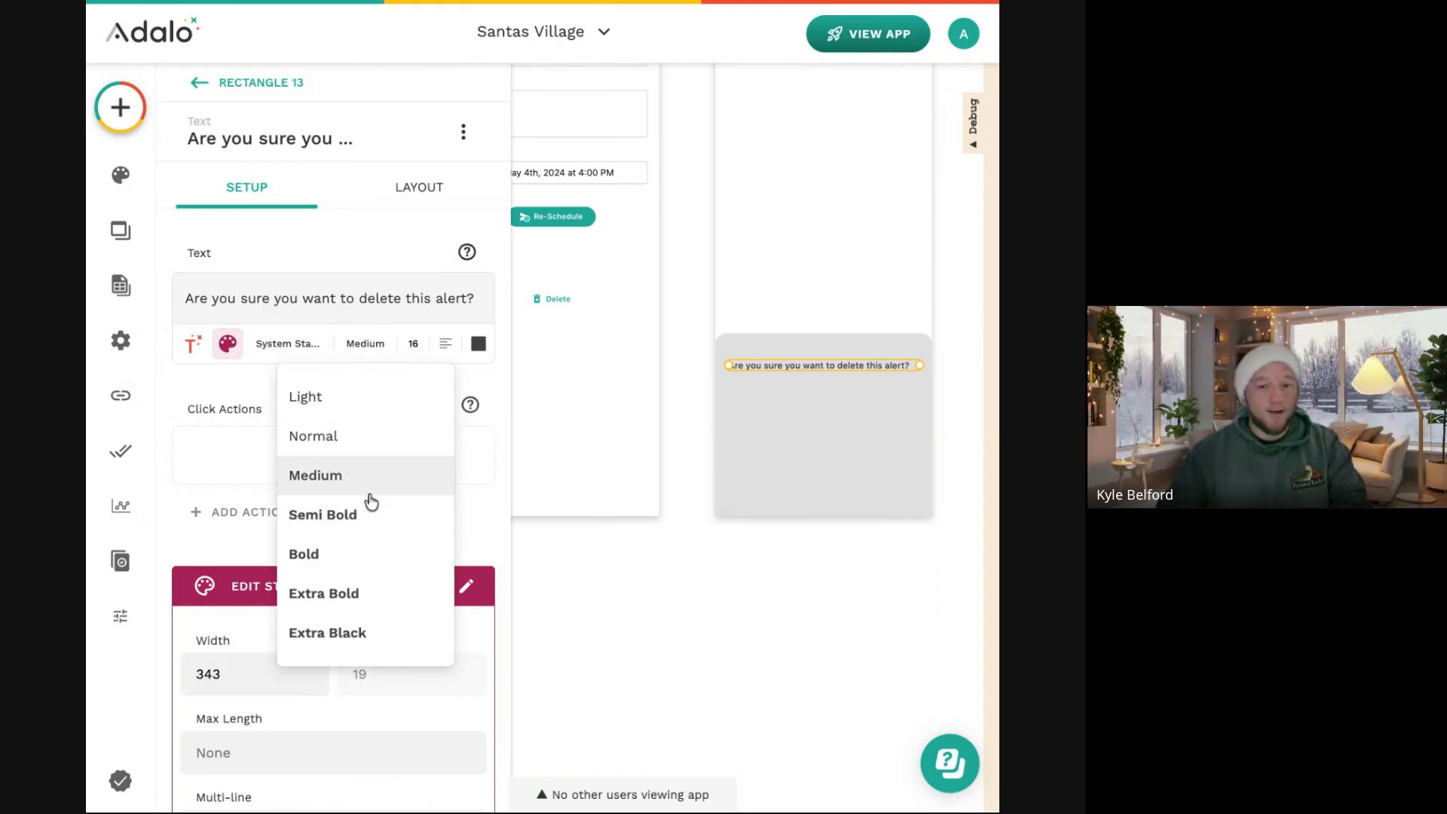
left_click(377, 475)
left_click(445, 344)
left_click(426, 432)
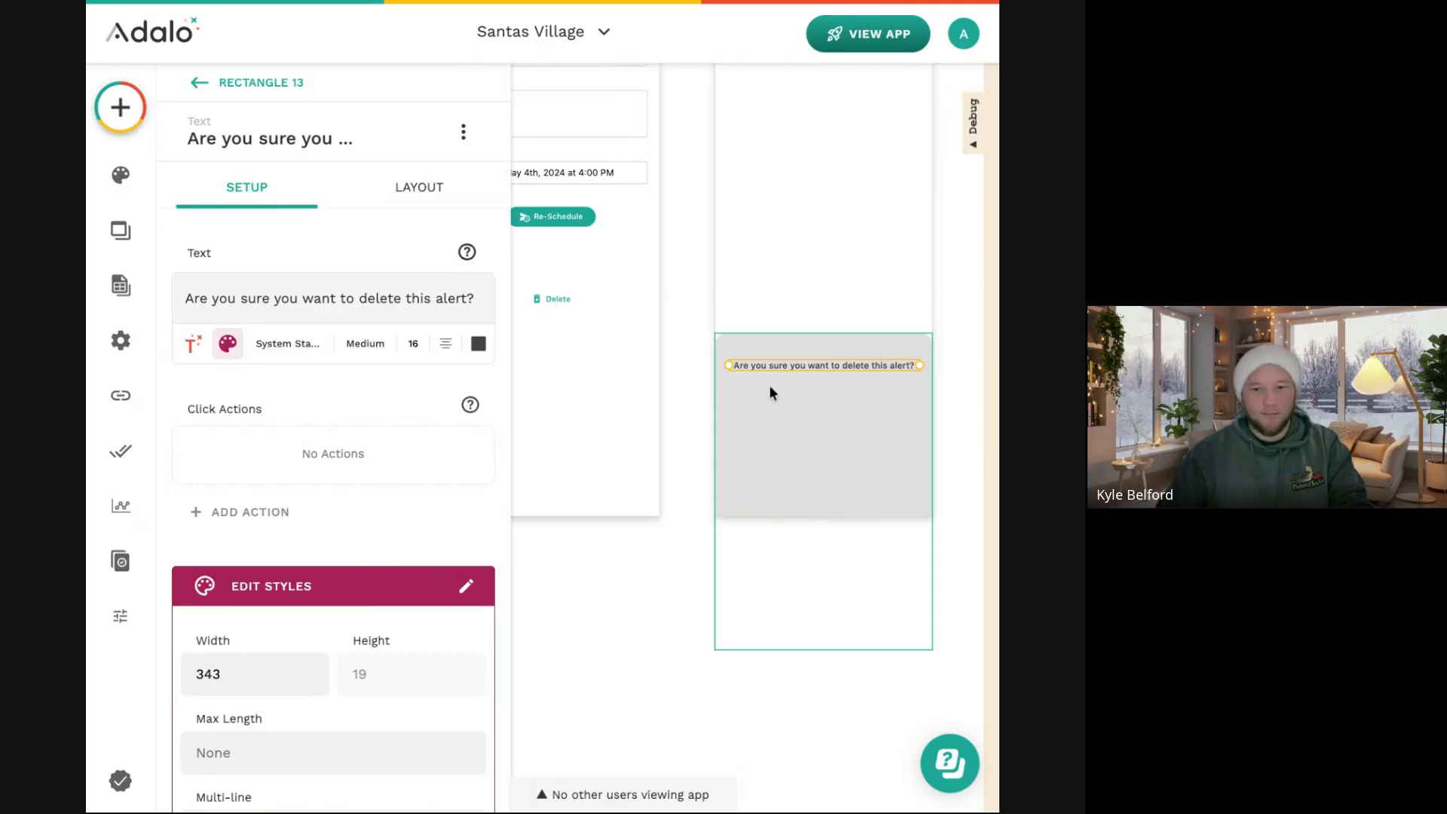
left_click(711, 388)
Add a button without an icon below the question on its right side, label it Yes, and set its rounding to 20.
scroll(709, 387, "up", 5)
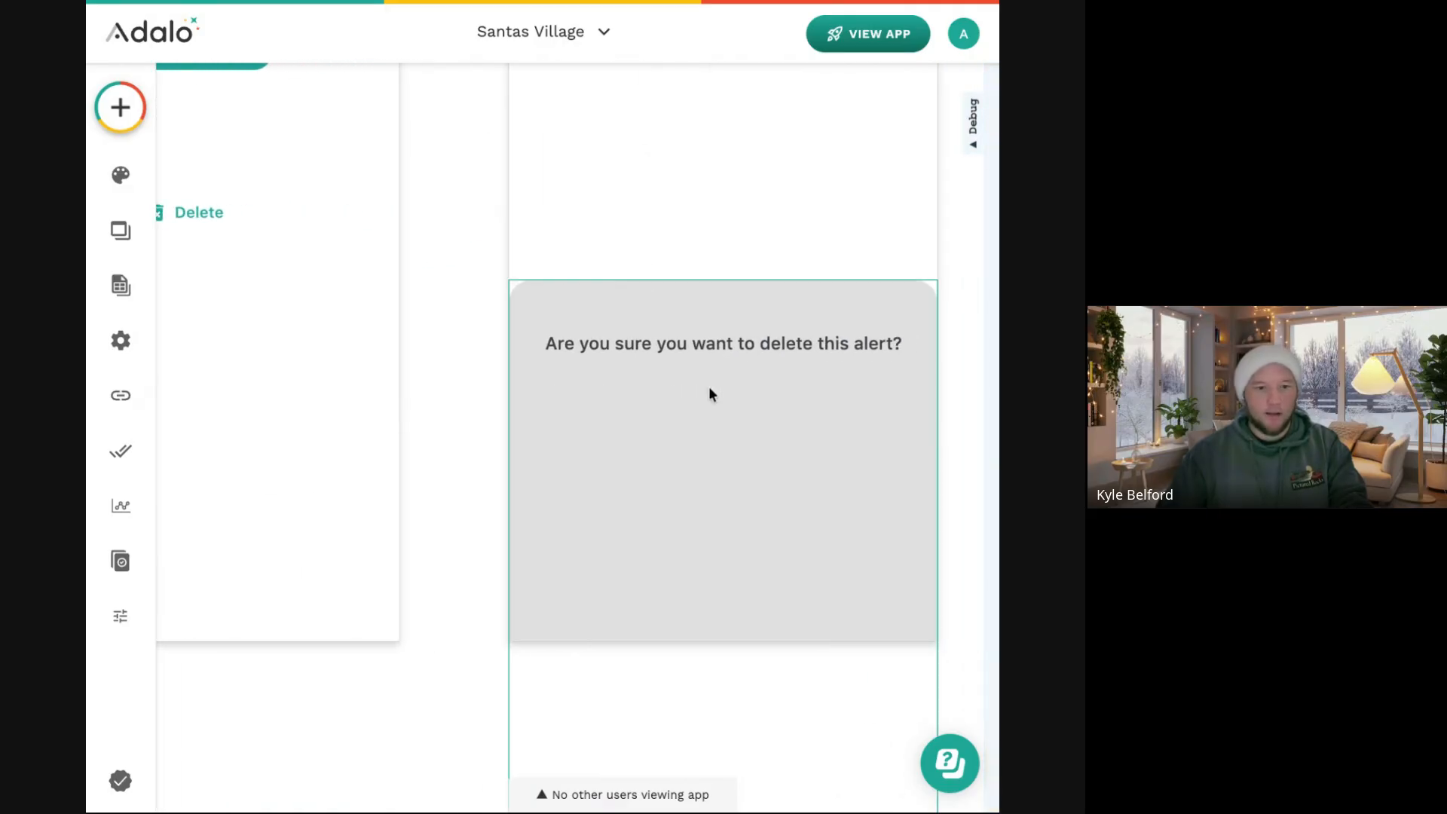
left_click(122, 112)
left_click_drag(394, 421, 820, 460)
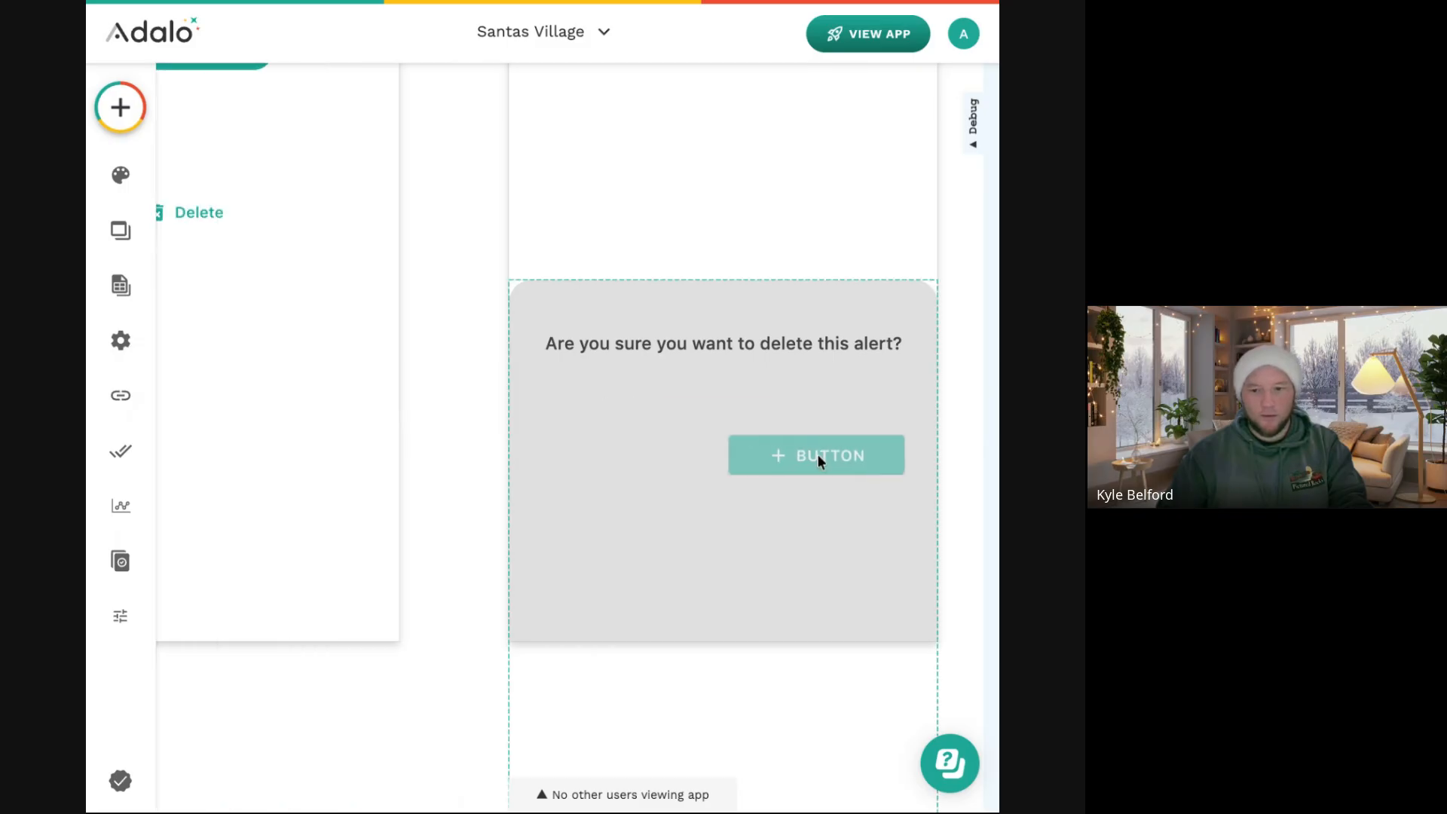
double_click(274, 332)
type("Yes")
left_click(440, 462)
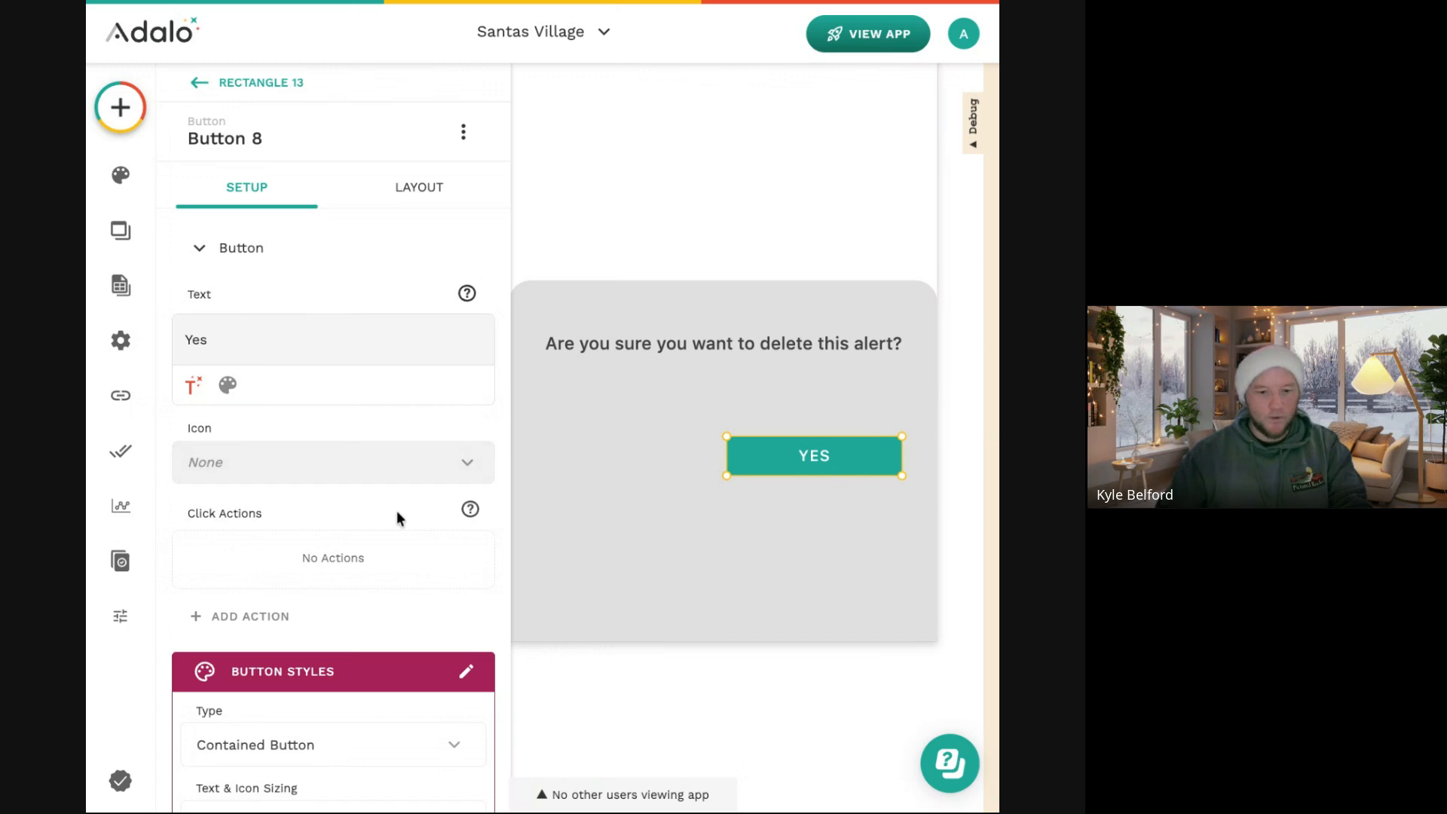
scroll(396, 509, "down", 8)
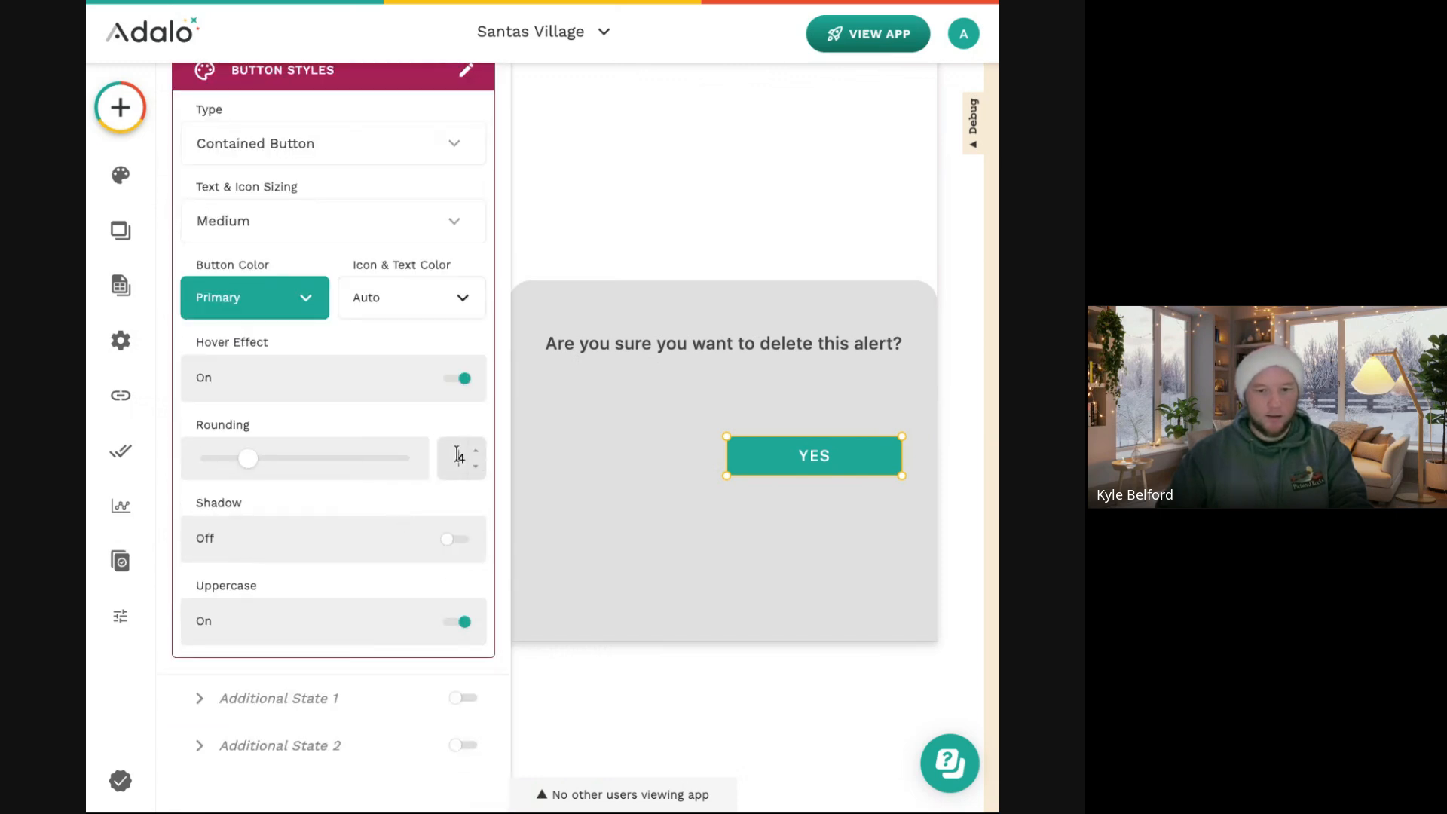
type("100")
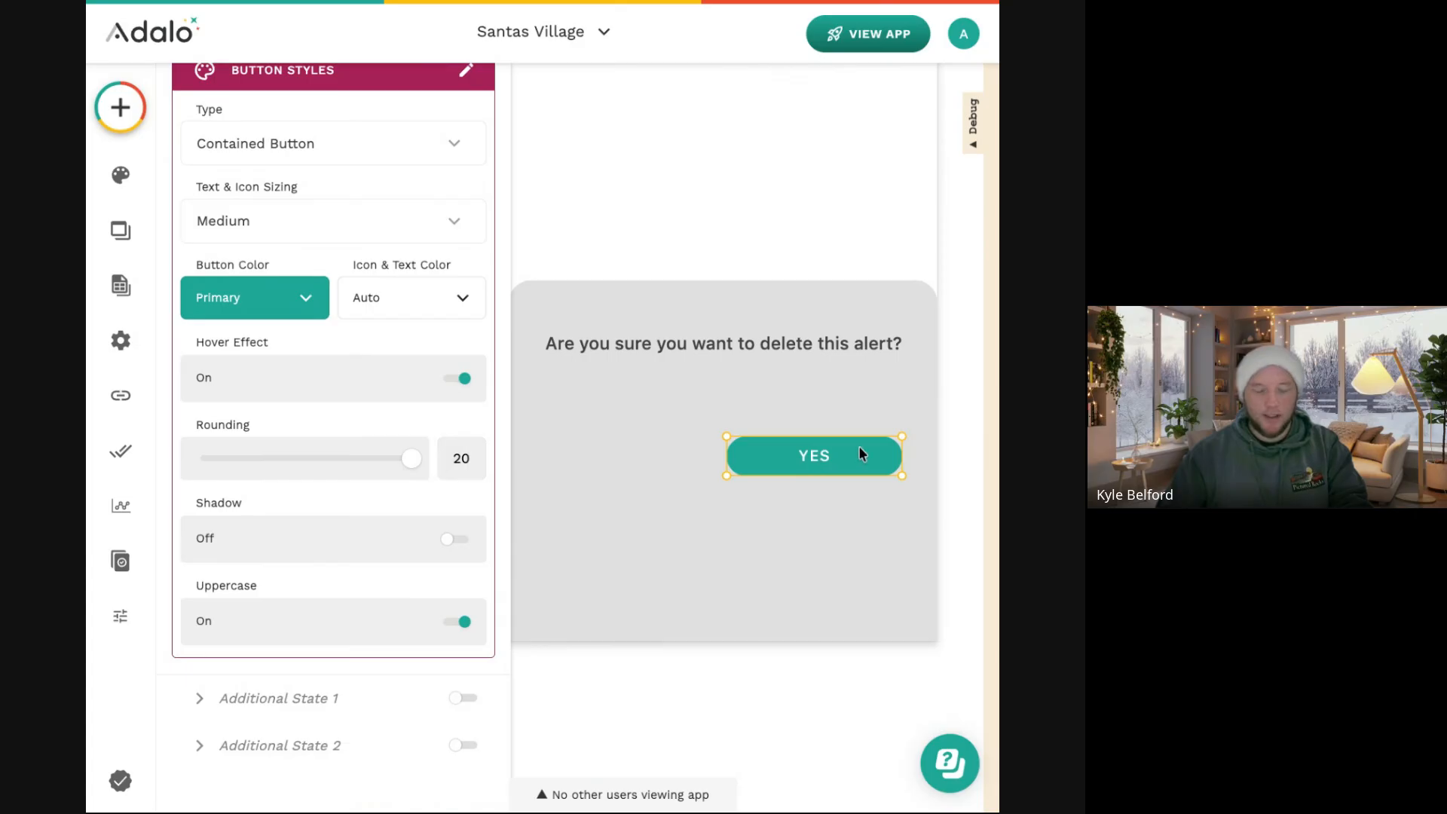
Duplicate the Yes button to its left and label the copy No.
left_click_drag(853, 449, 643, 451)
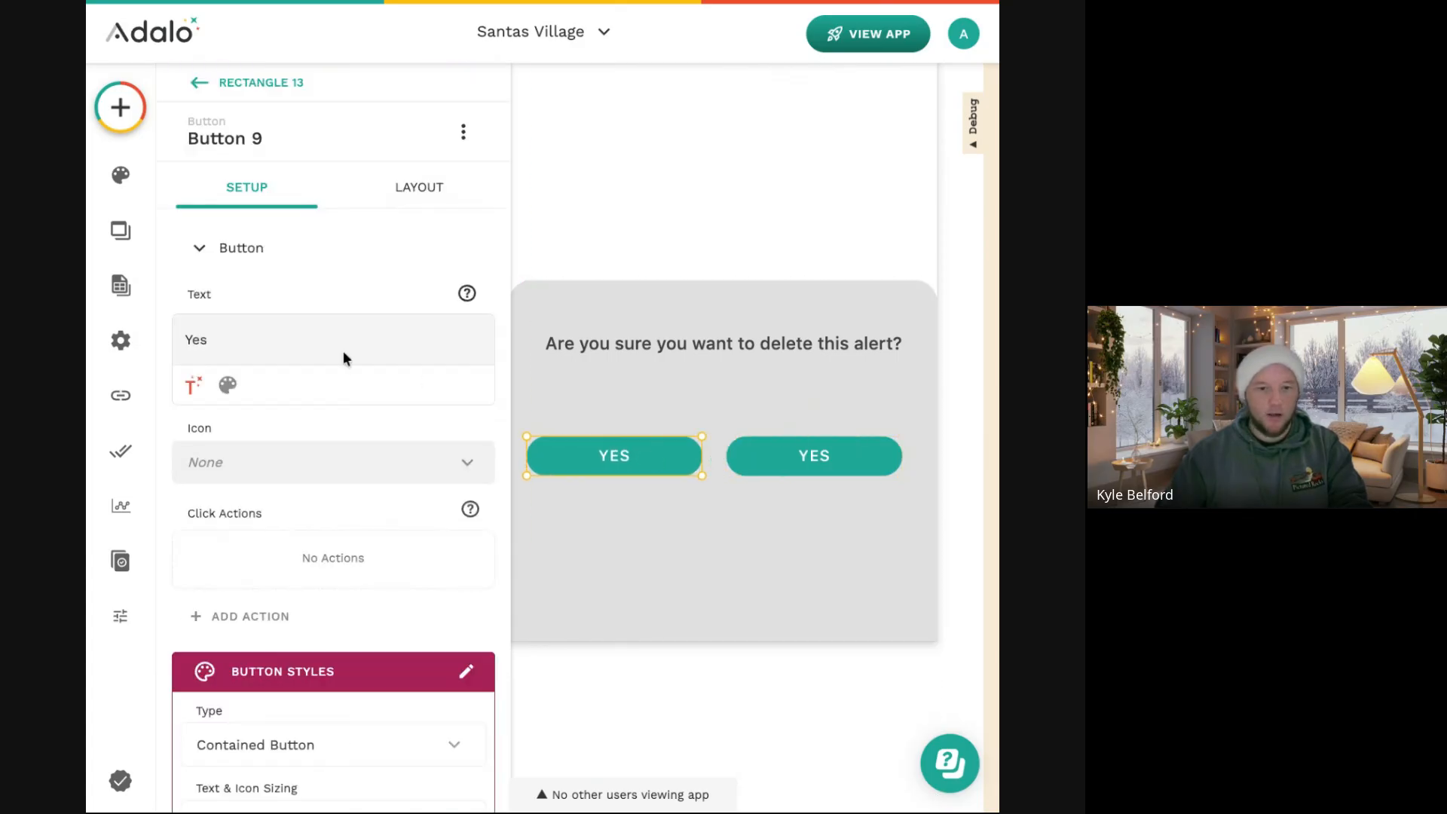
double_click(316, 338)
type("No")
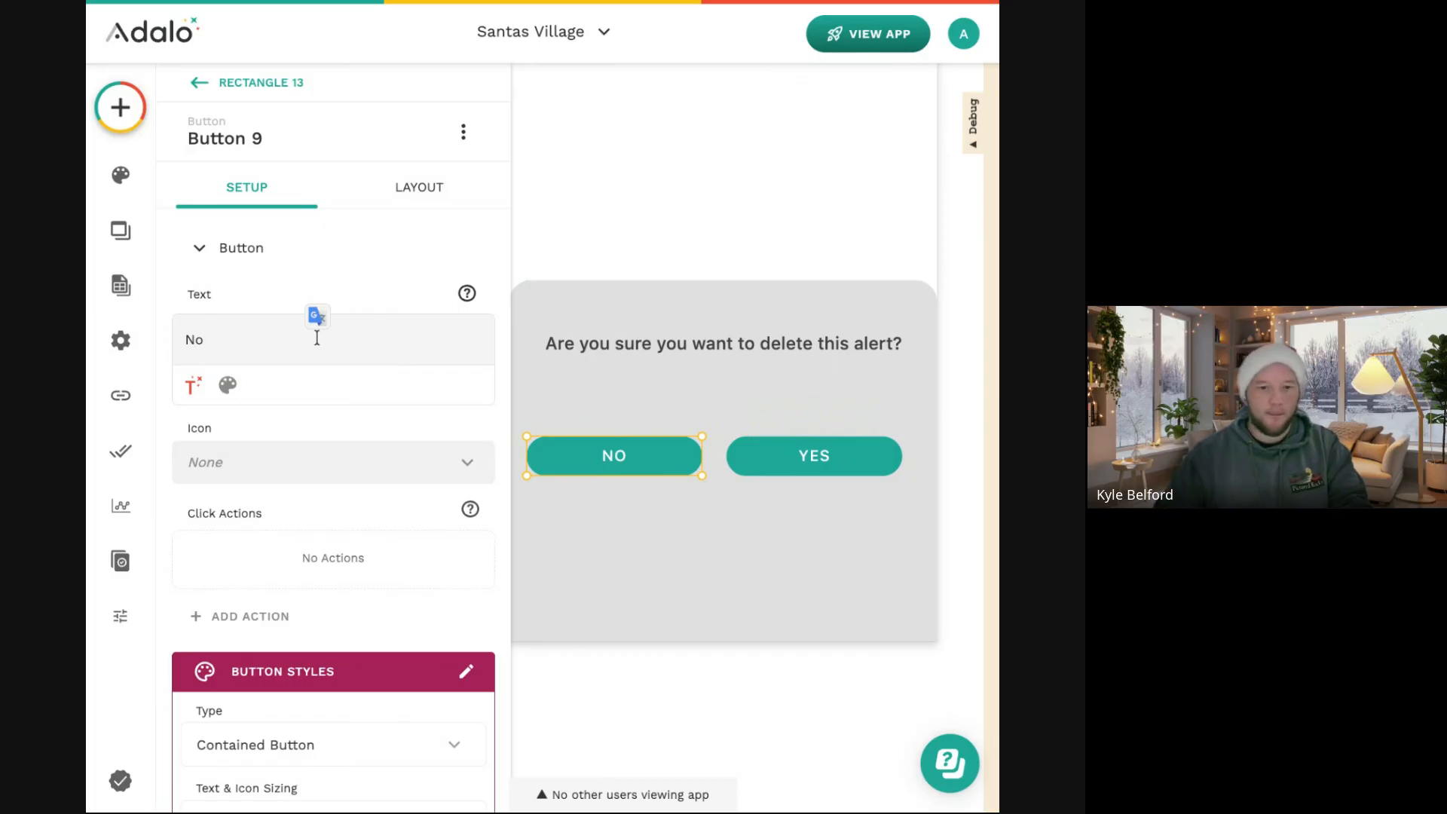
Turn off uppercase text for both the No and the Yes button.
scroll(490, 573, "down", 8)
left_click(463, 631)
left_click(753, 461)
scroll(429, 565, "down", 1)
left_click(467, 632)
Align the No and Yes buttons to each other and move the pair slightly up, closer to the question text.
left_click(640, 456, "shift")
left_click(463, 138)
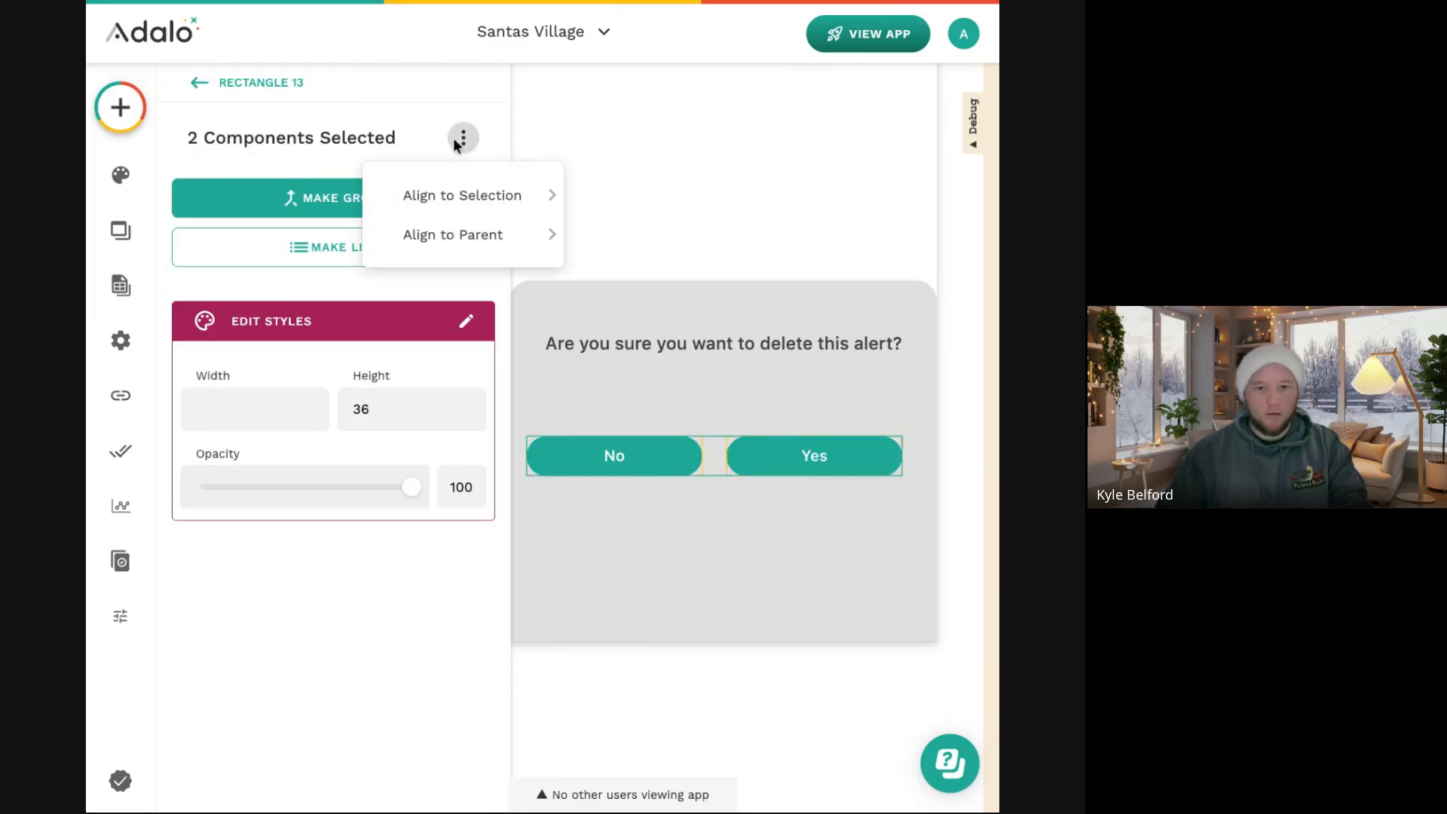
mouse_move(527, 196)
left_click(670, 274)
left_click(658, 477)
left_click(649, 461)
left_click(776, 454, "shift")
left_click_drag(776, 454, 791, 430)
left_click(781, 497)
left_click(794, 432)
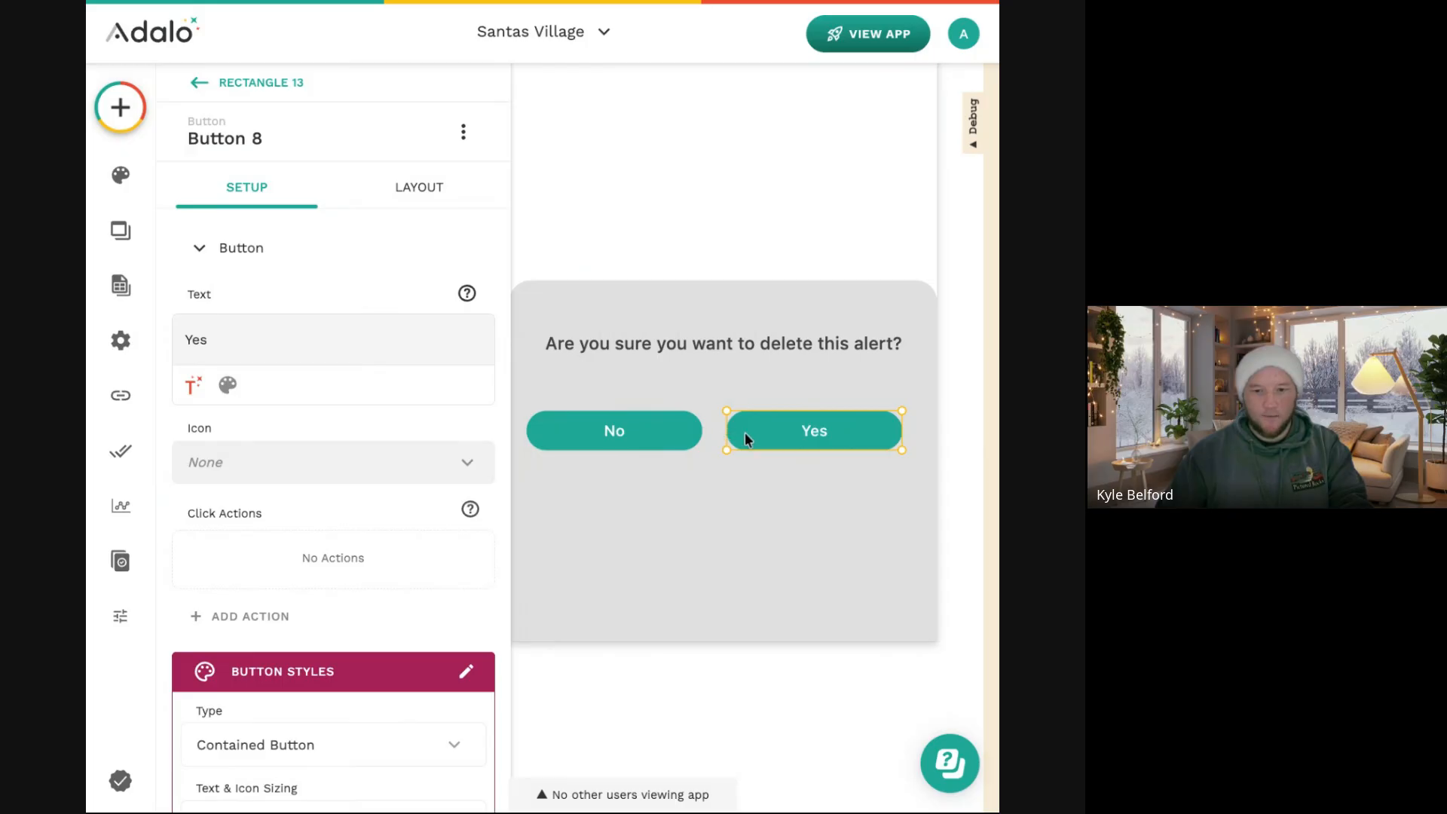
Give the No button a click action that links back to the previous screen.
left_click(573, 437)
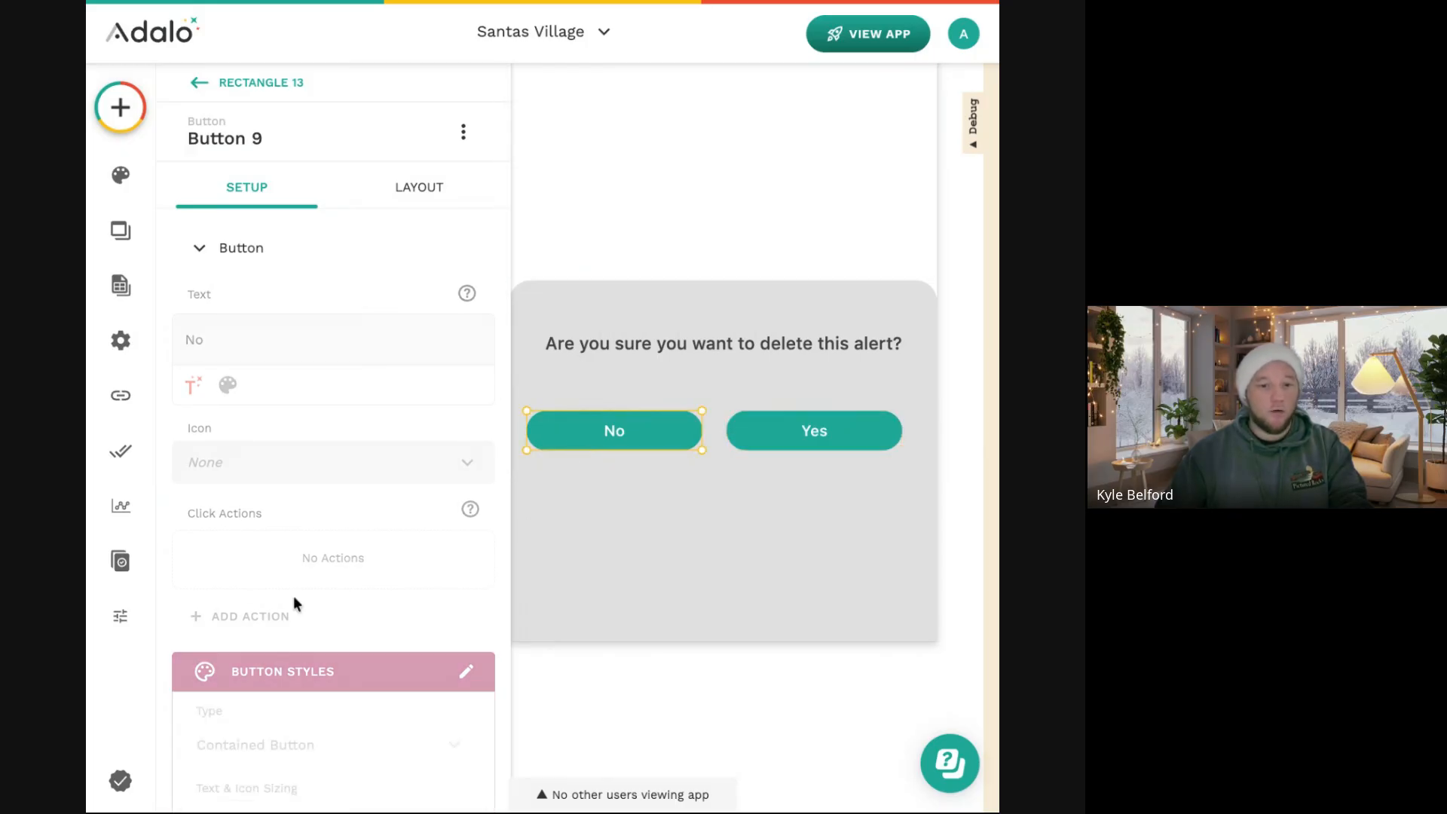
scroll(248, 641, "down", 1)
left_click(251, 586)
mouse_move(349, 139)
left_click(486, 142)
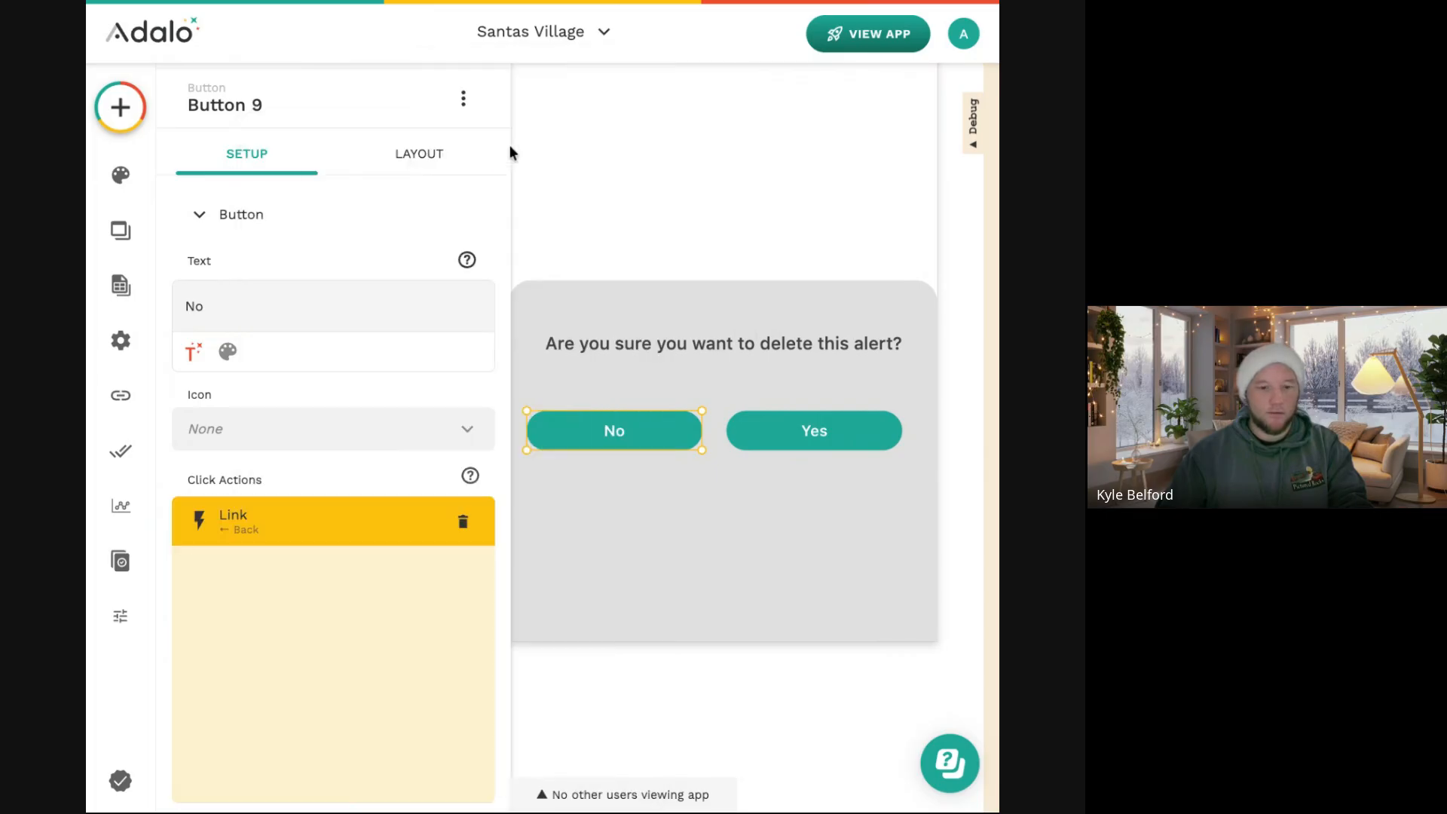
left_click(324, 532)
left_click(776, 431)
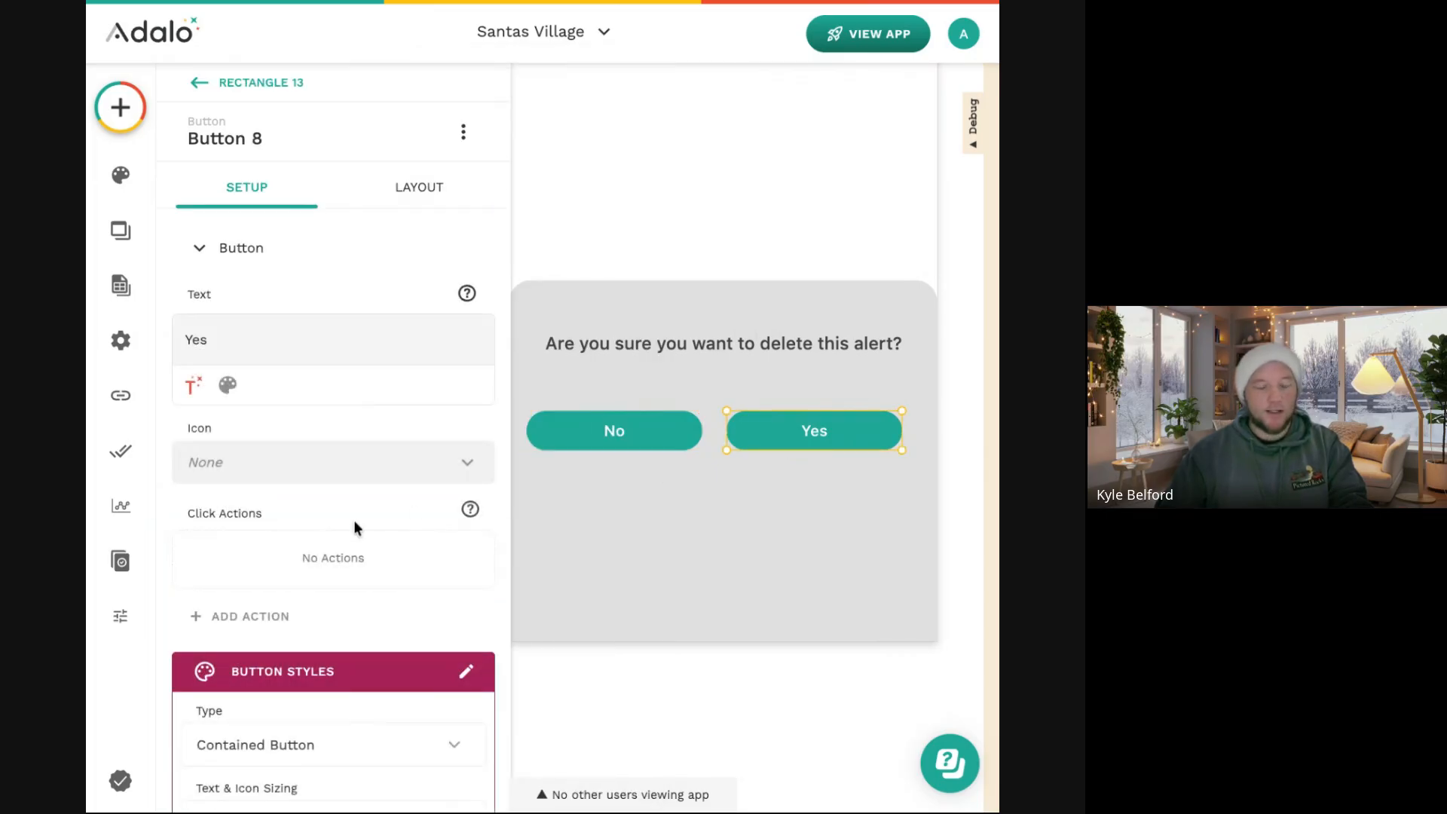
left_click(284, 622)
left_click(668, 186)
Check the link action of the Delete button on Edit Alerts and the available data of the Confirm Delete Of Alert screen.
scroll(671, 190, "down", 3)
scroll(671, 190, "up", 3)
scroll(671, 190, "left", 2)
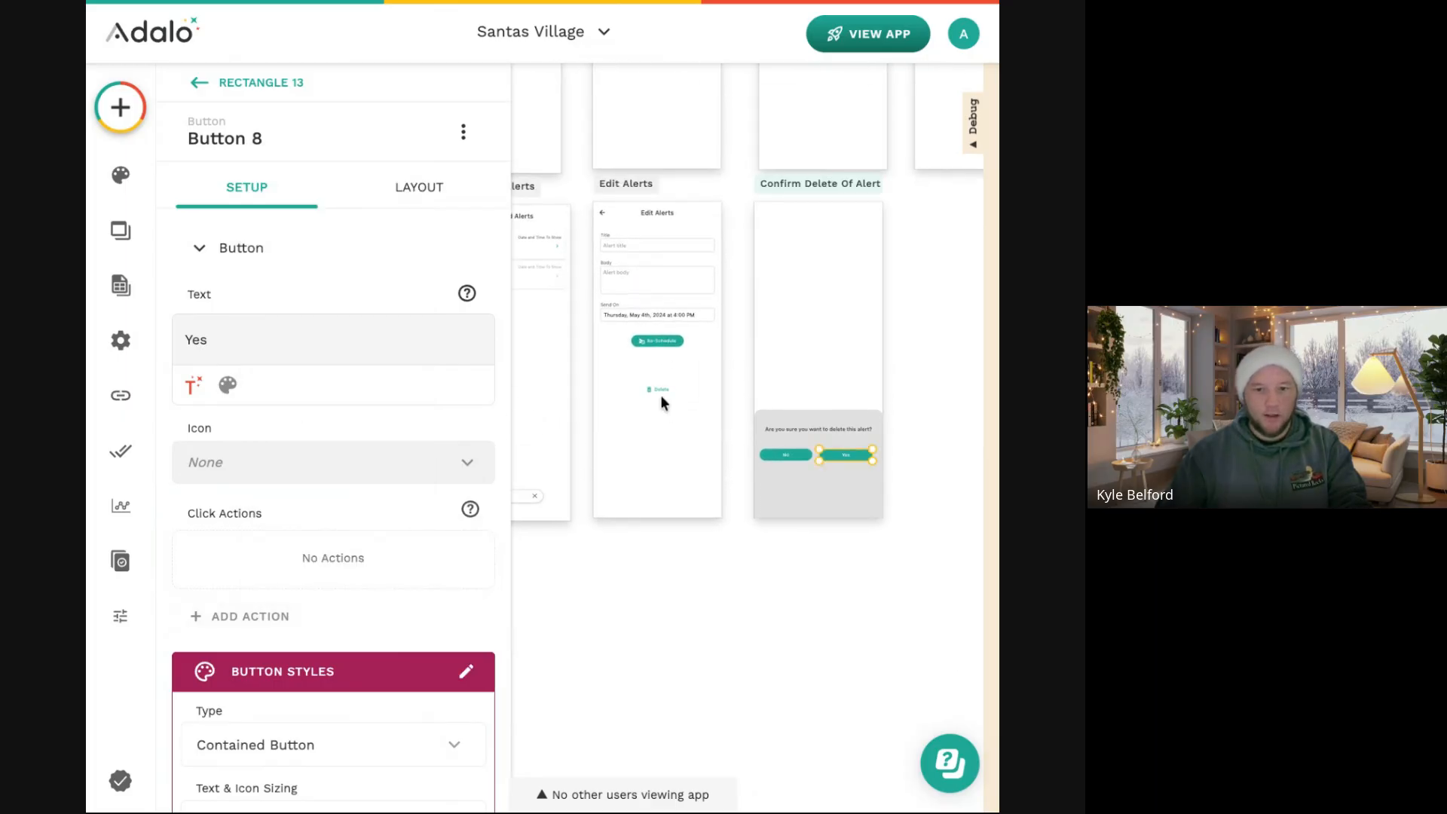
left_click(659, 391)
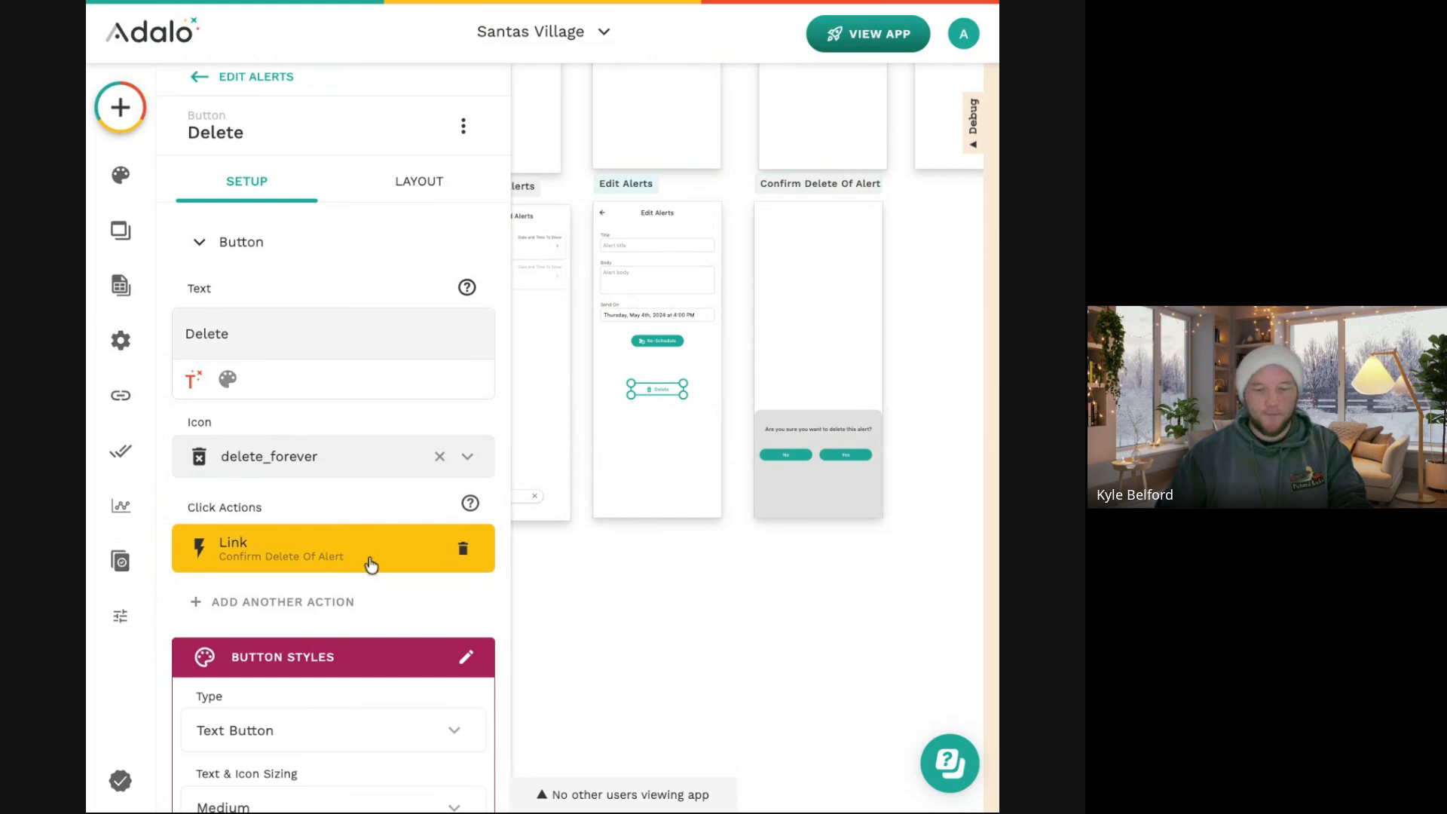
left_click(820, 192)
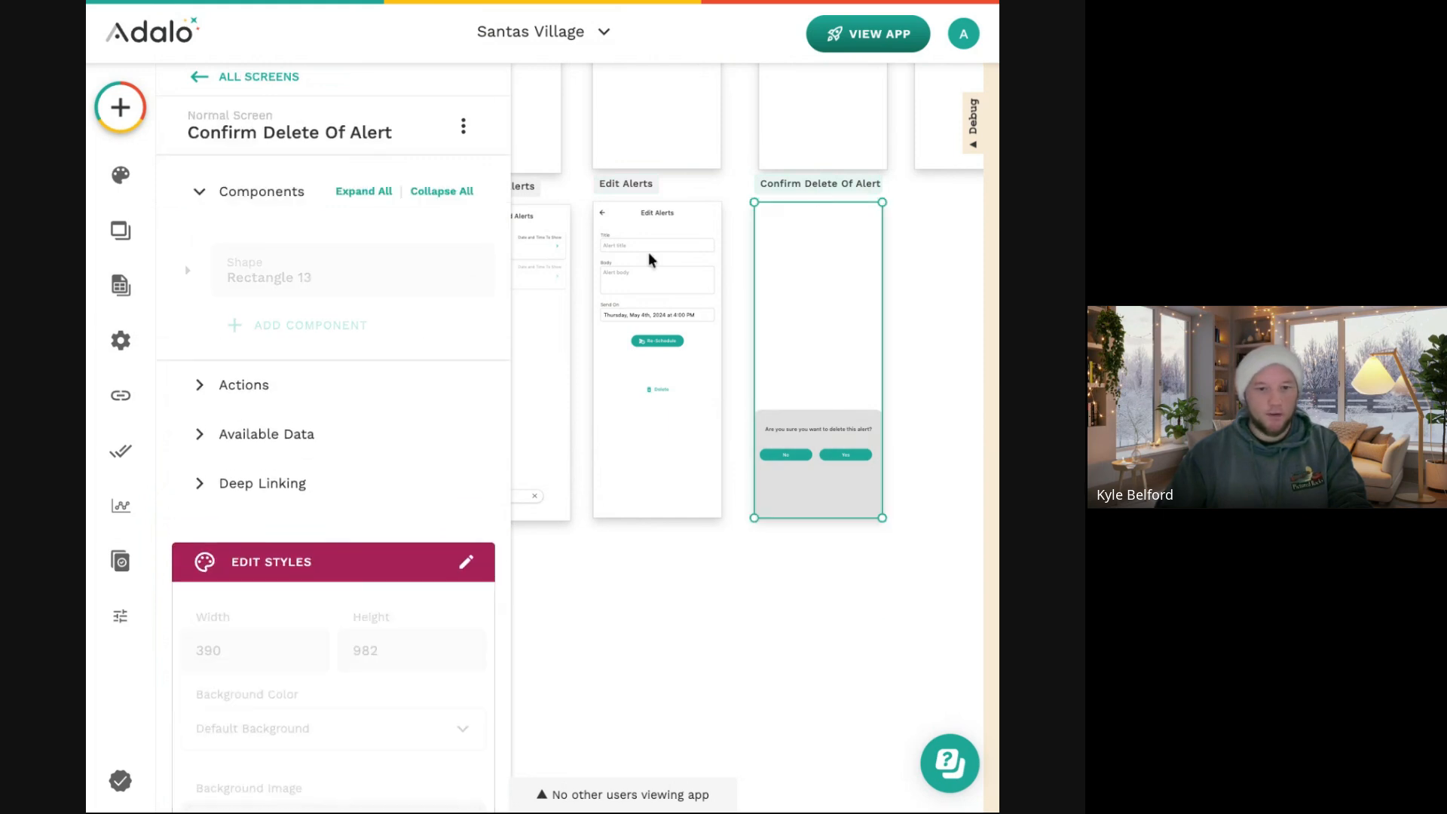
left_click(243, 435)
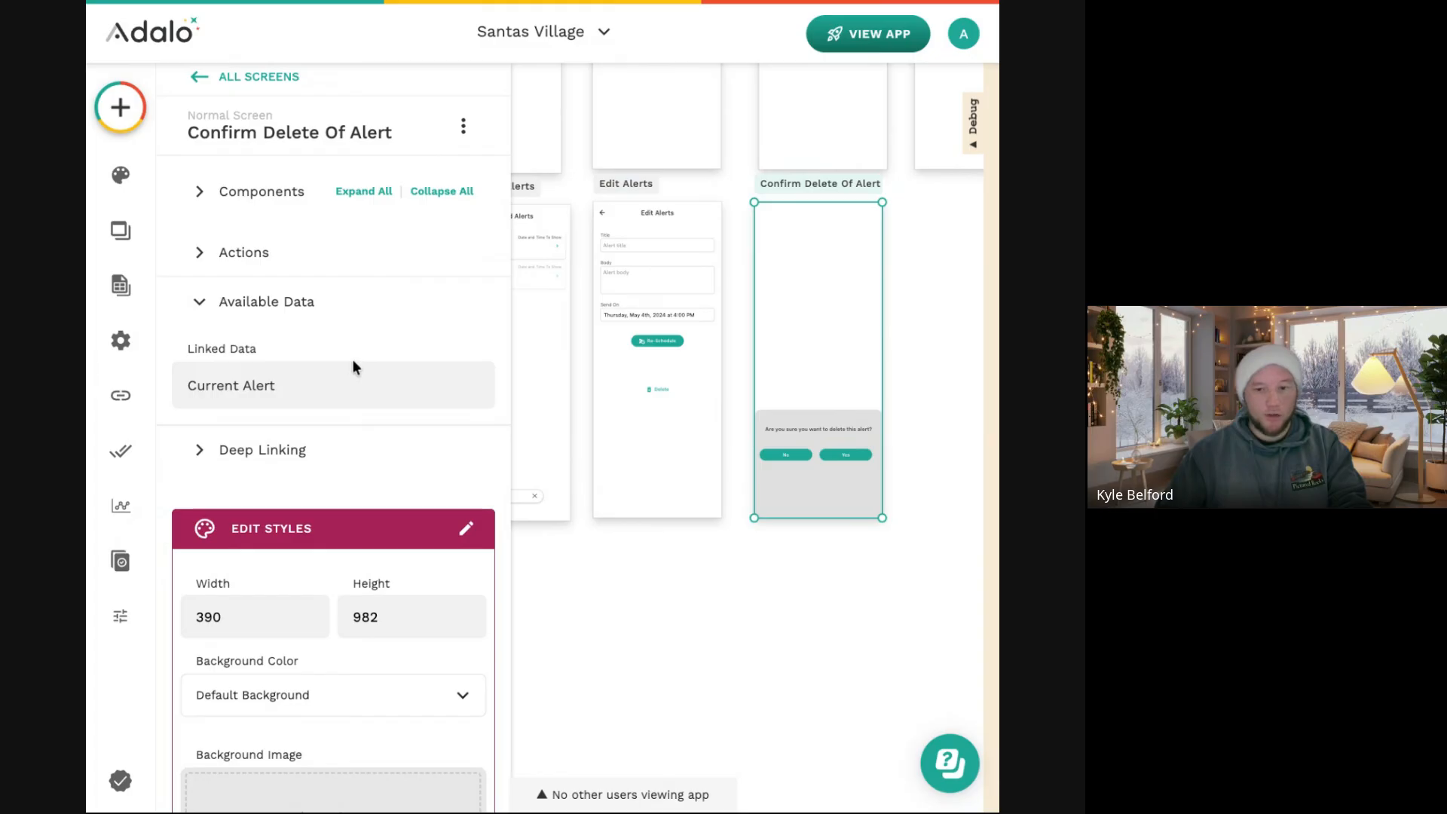
Add a Cancel Scheduled Notification action to the Yes button, using the current alert's scheduled notification ID as Notification ID.
scroll(841, 450, "up", 5)
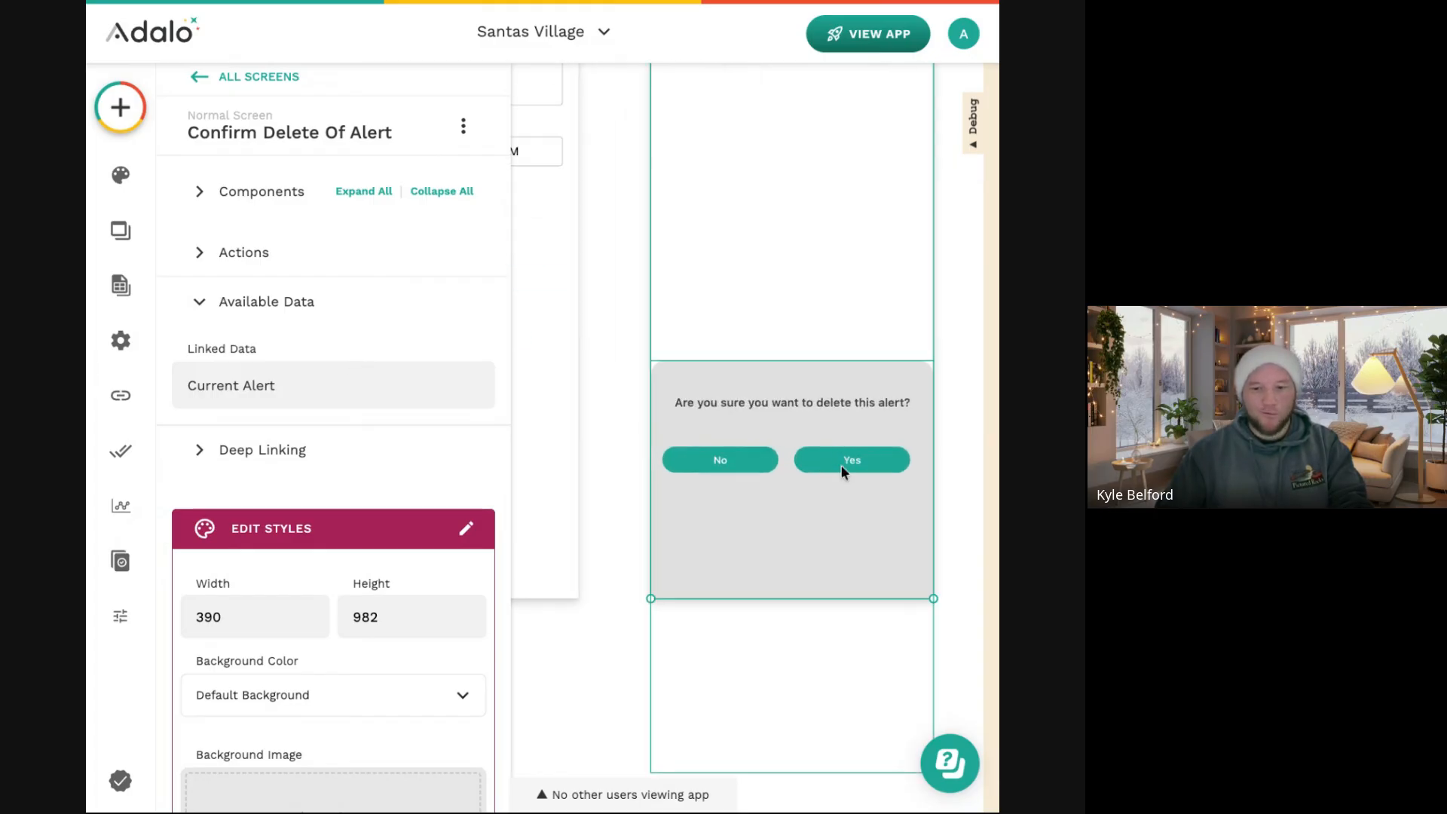
left_click(841, 464)
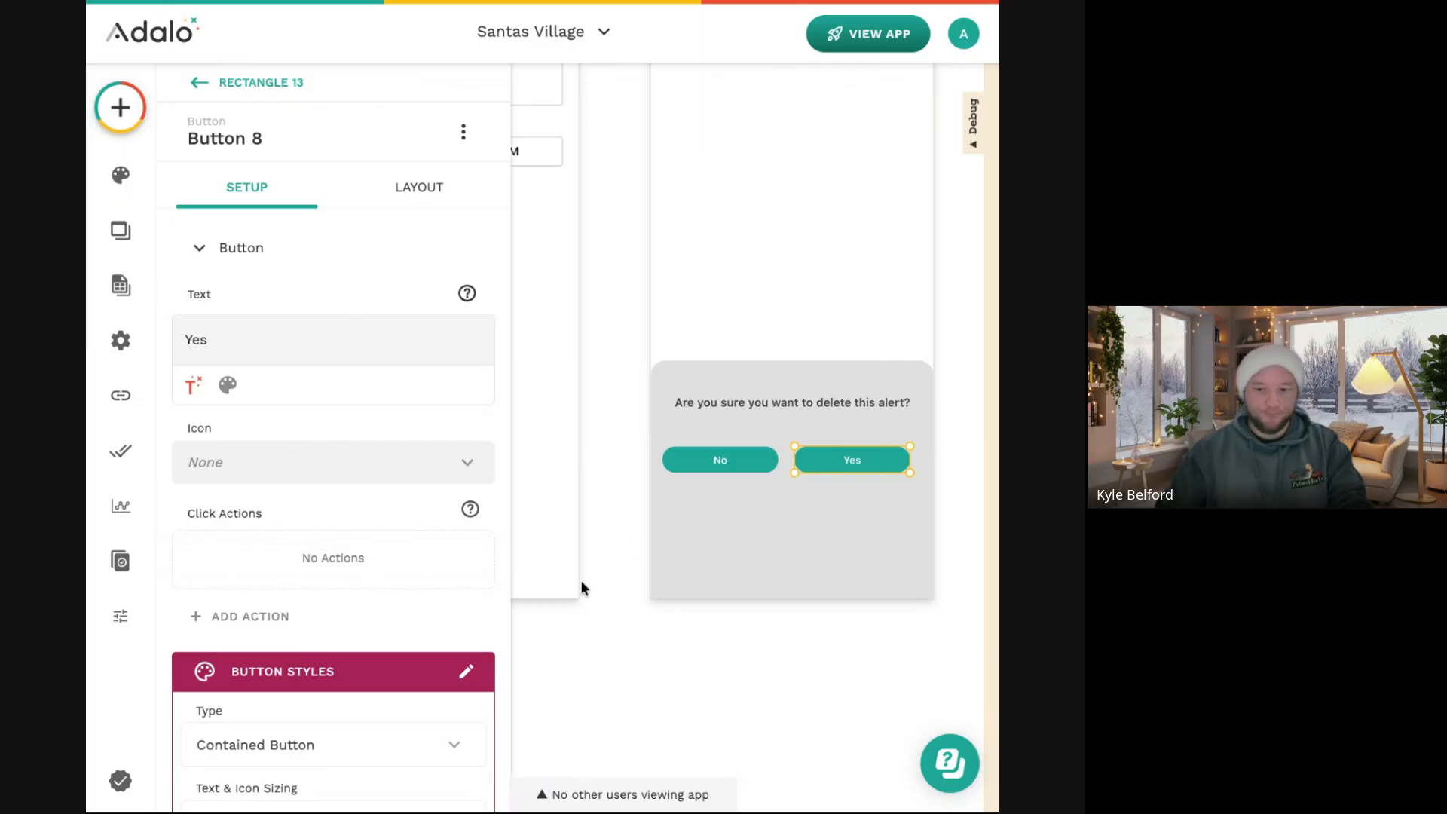
left_click(251, 618)
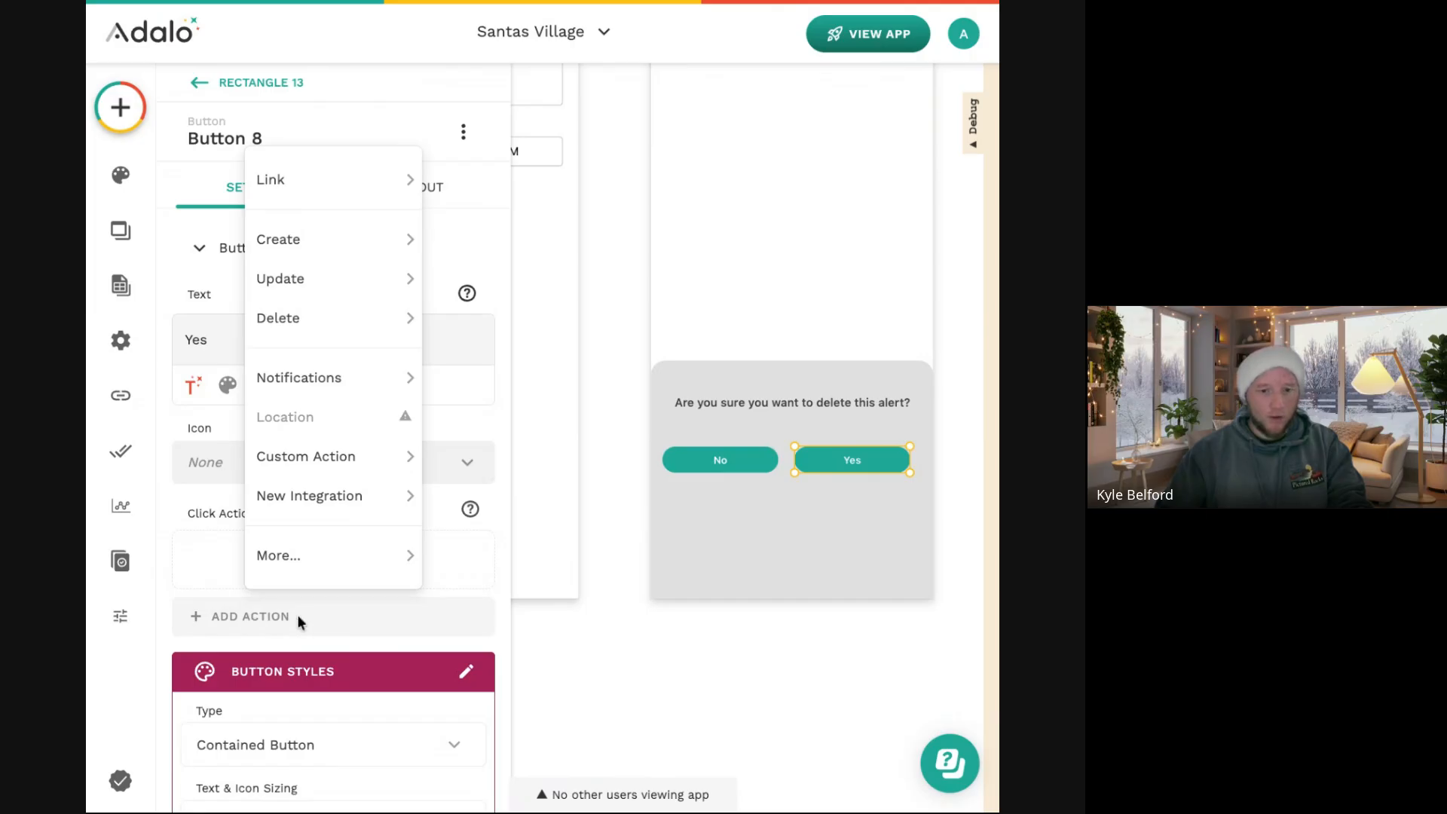
mouse_move(318, 377)
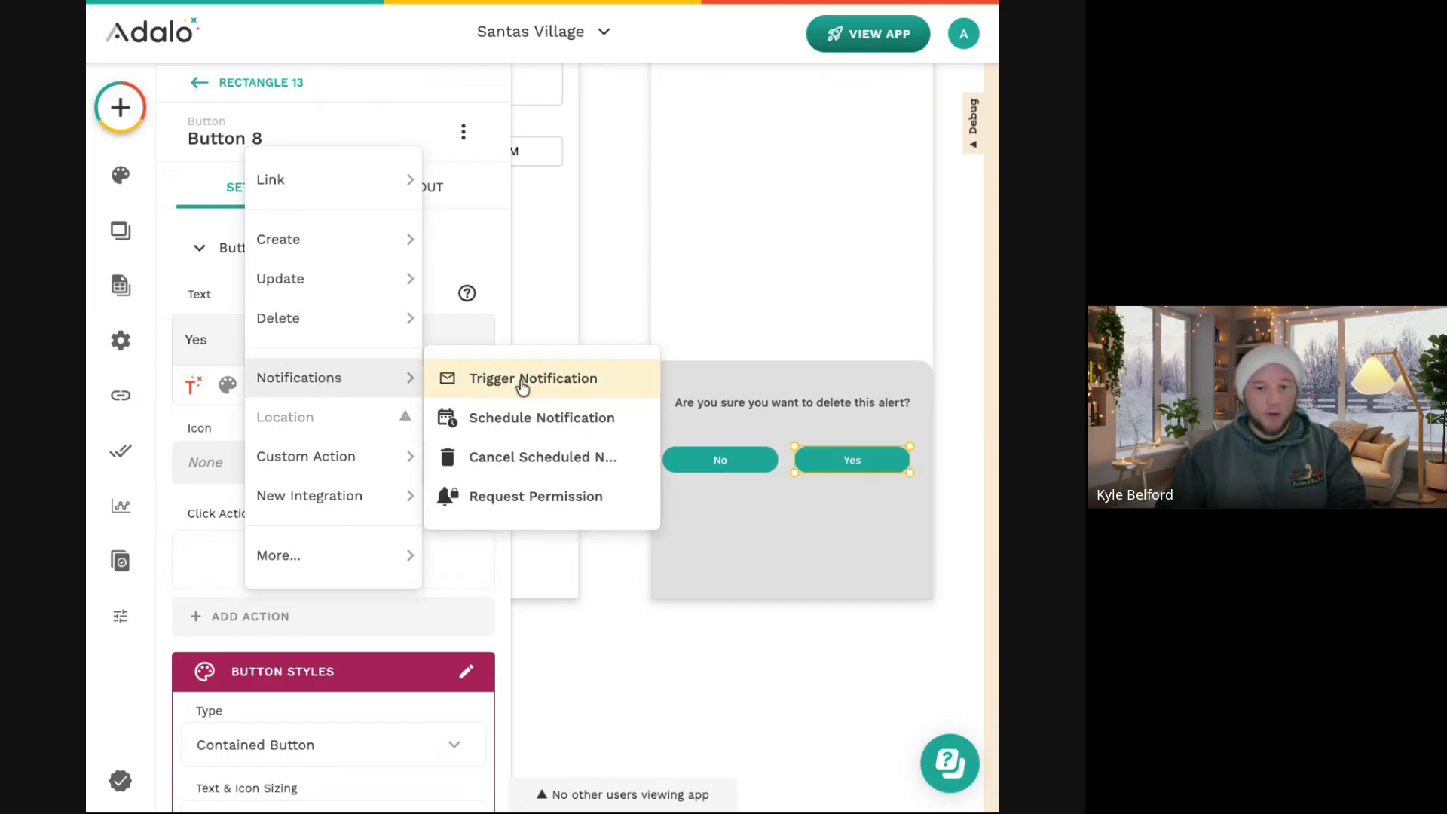
left_click(503, 463)
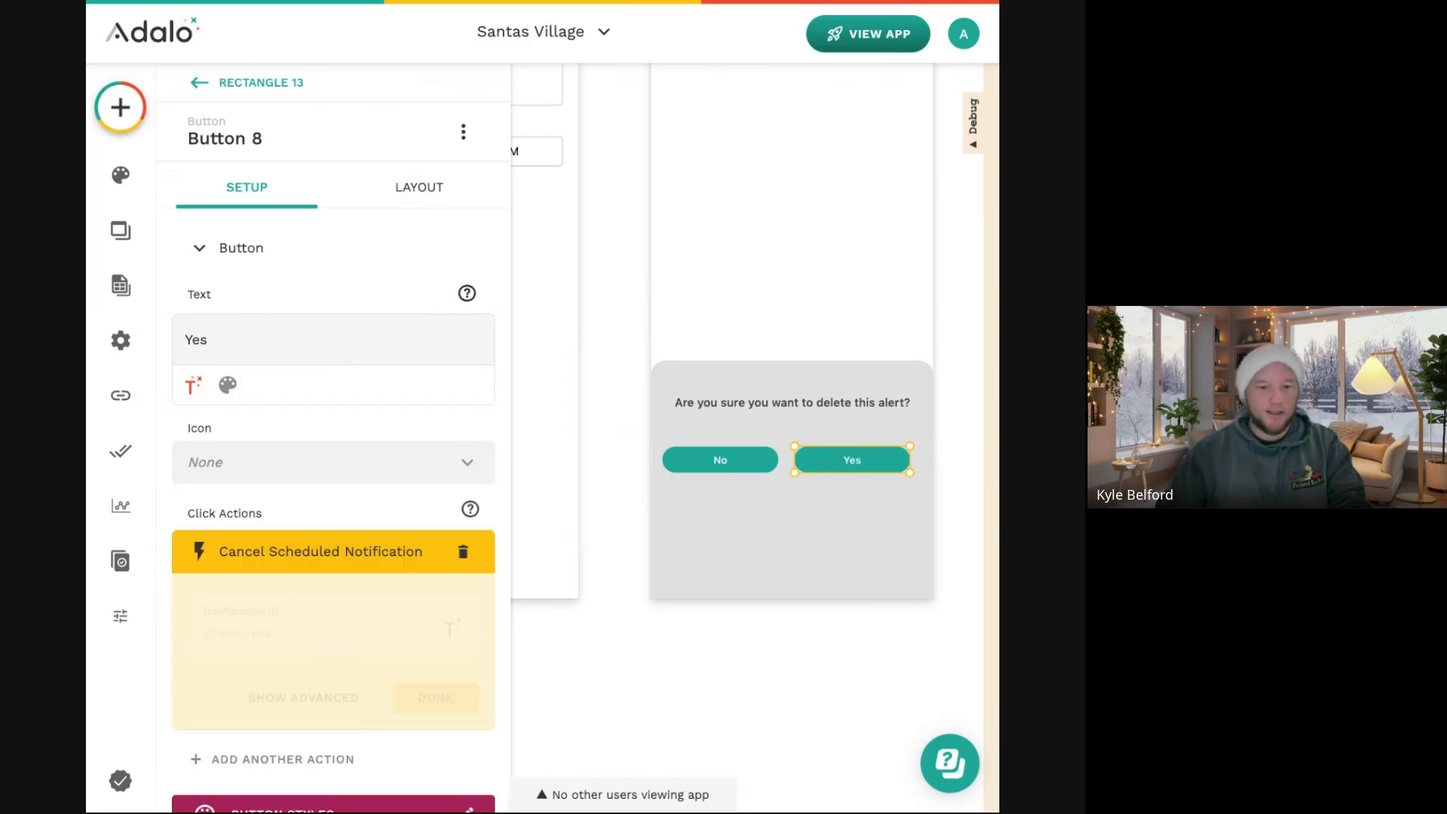
scroll(339, 558, "down", 1)
left_click(452, 538)
scroll(464, 500, "down", 1)
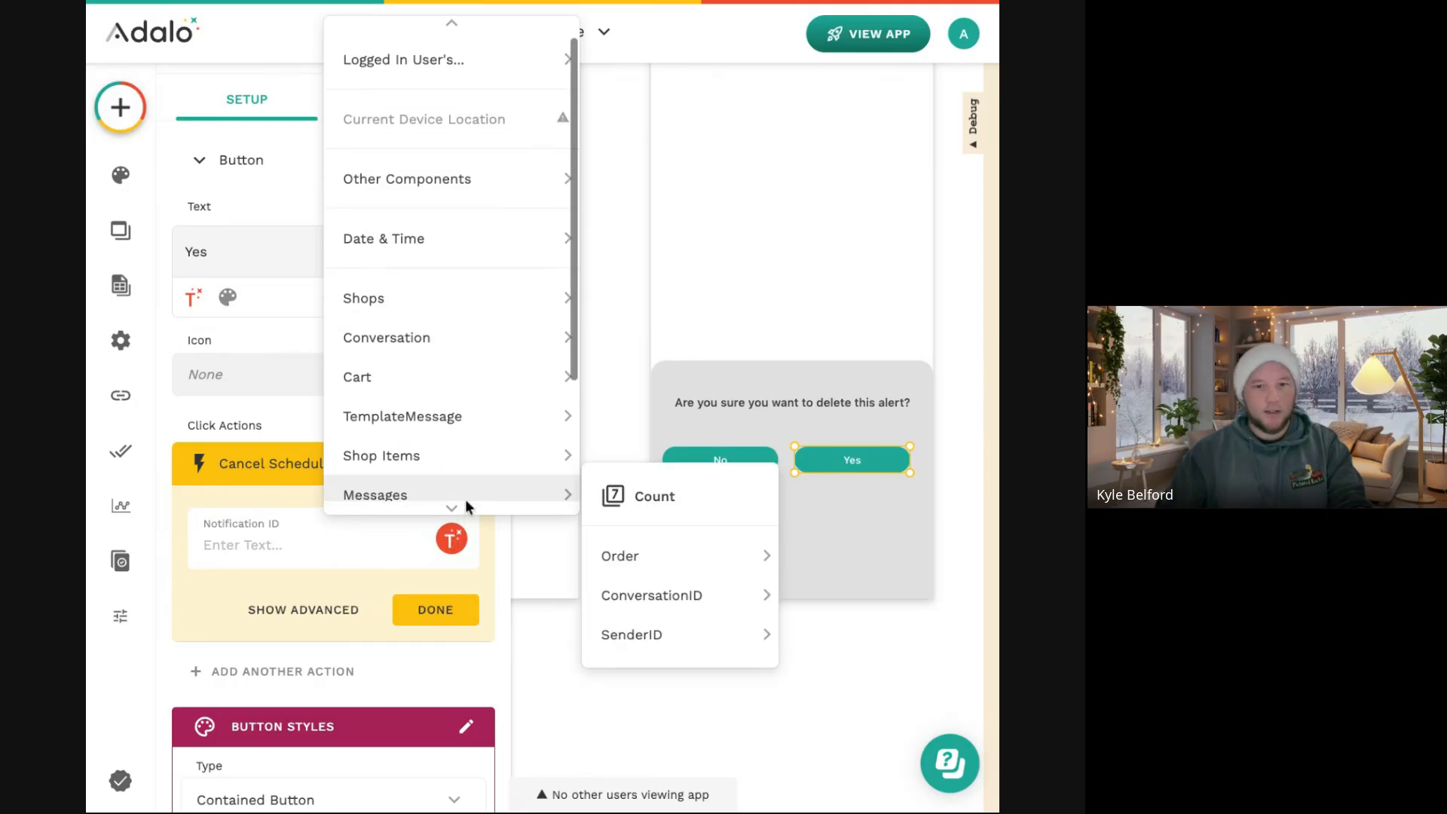
scroll(461, 234, "up", 1)
mouse_move(453, 51)
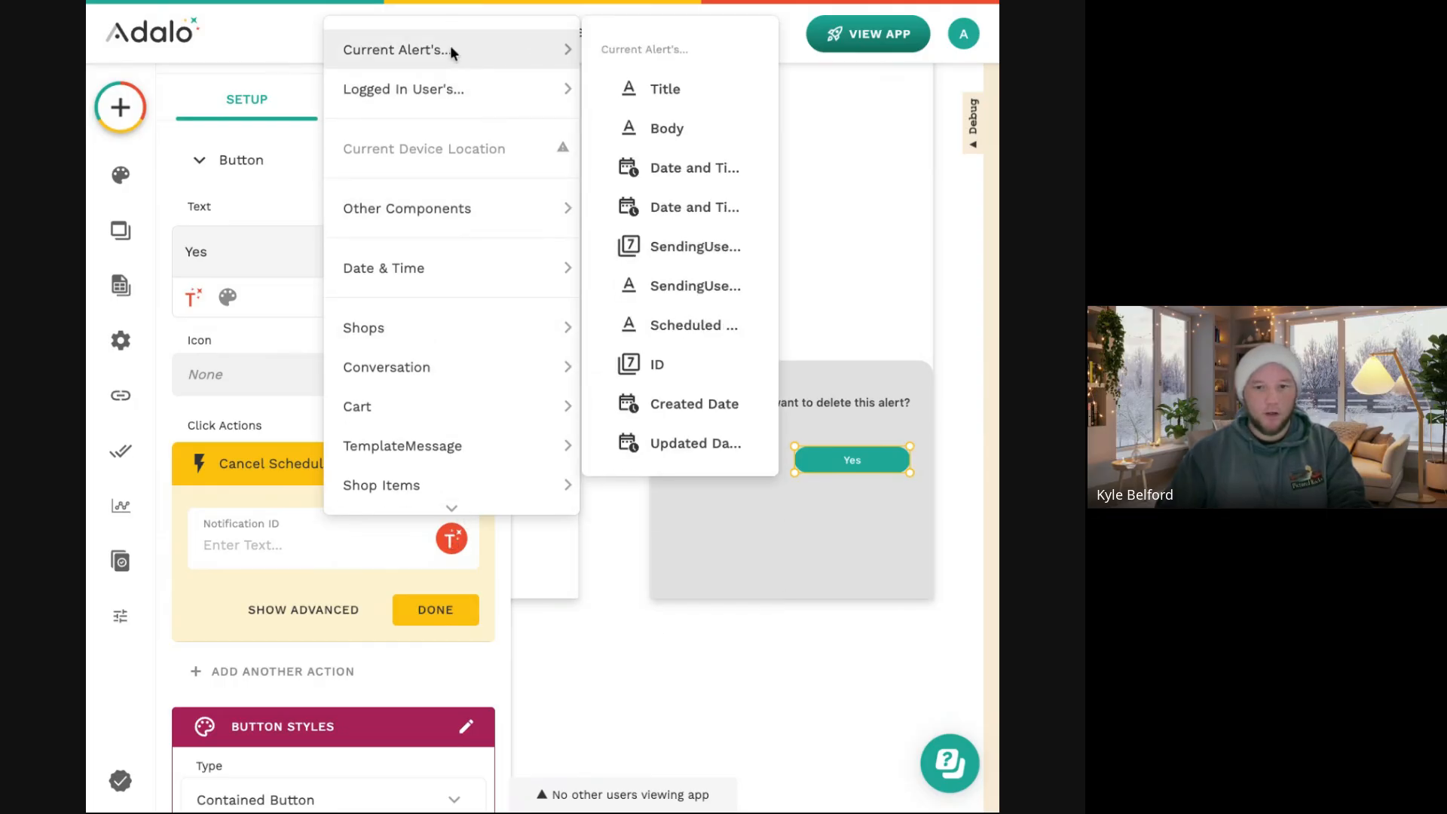
left_click(680, 332)
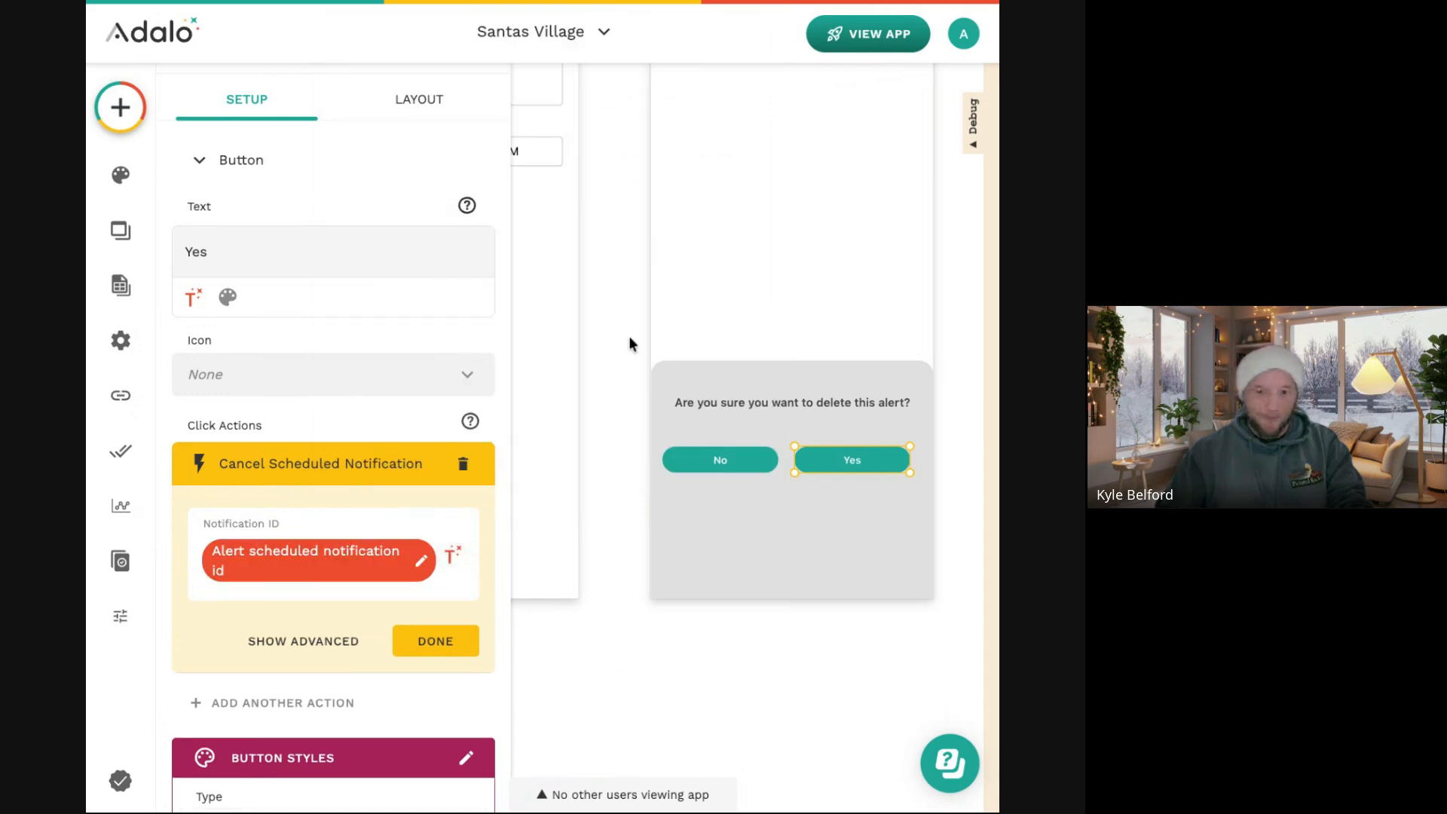
left_click(440, 645)
Add a second action to the Yes button that deletes the current alert.
left_click(307, 514)
mouse_move(341, 442)
mouse_move(369, 200)
left_click(555, 234)
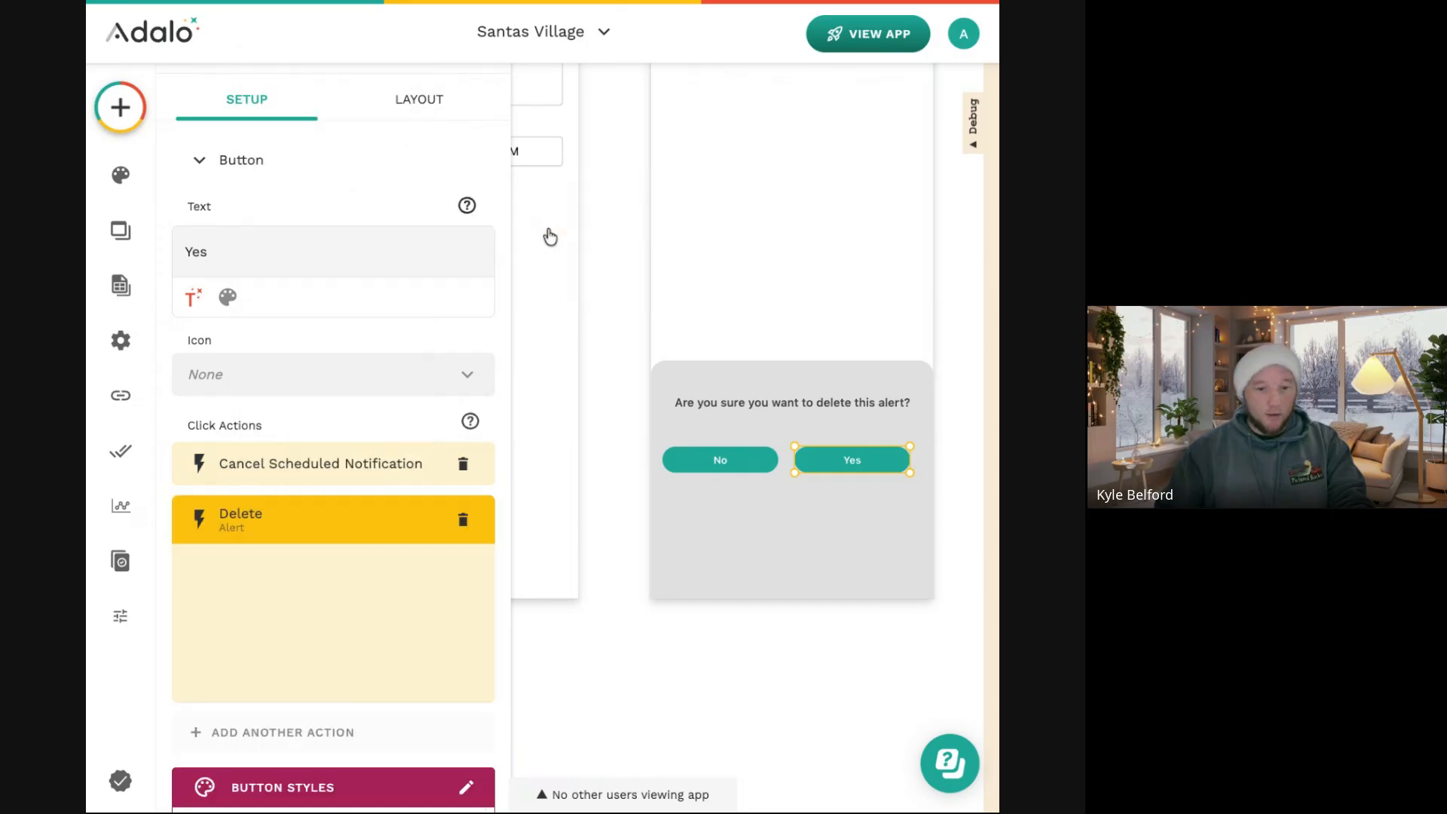
left_click(381, 525)
Add a third action to the Yes button that links to the Scheduled Alerts screen.
scroll(700, 528, "down", 5)
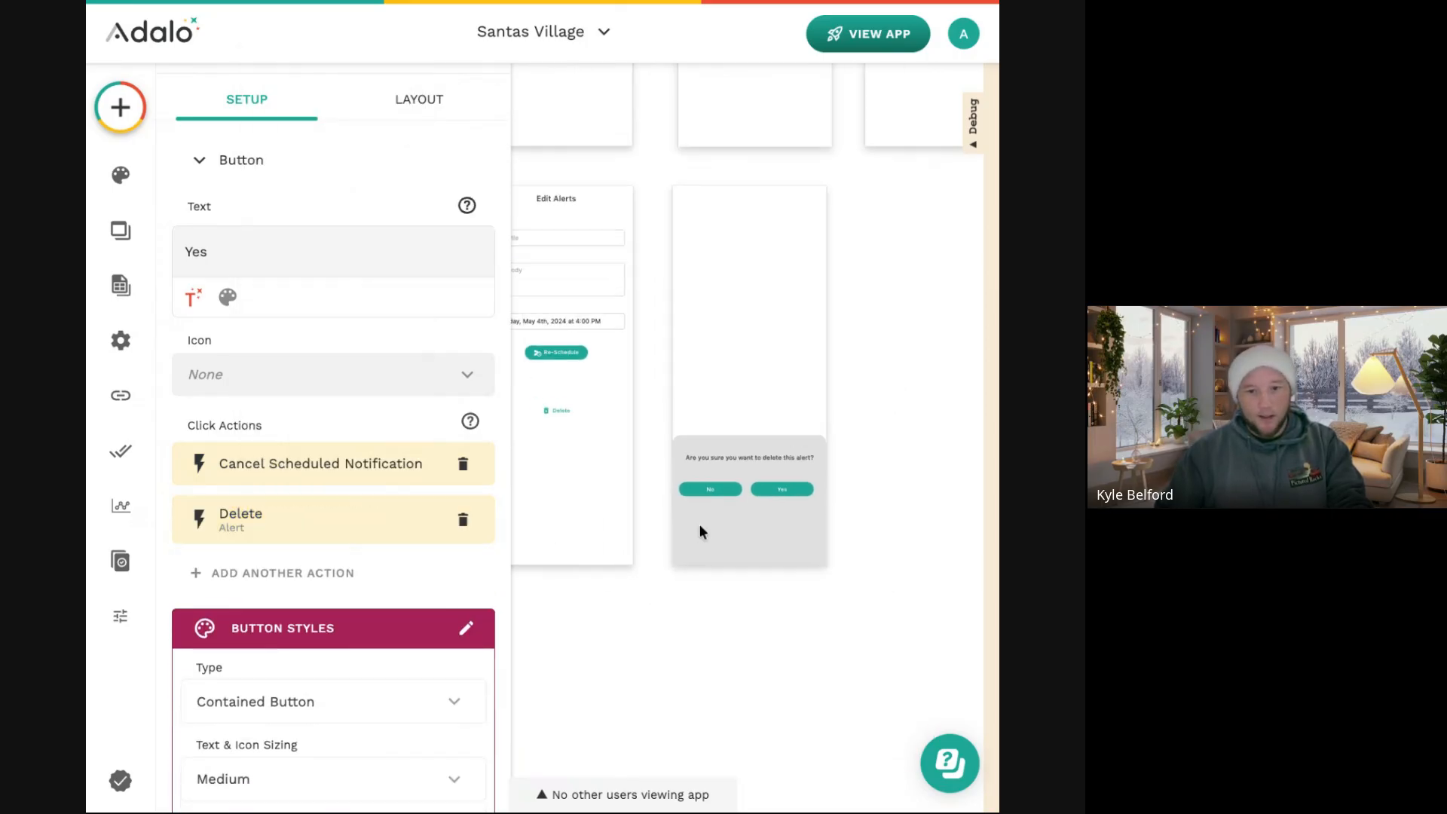
scroll(699, 523, "left", 2)
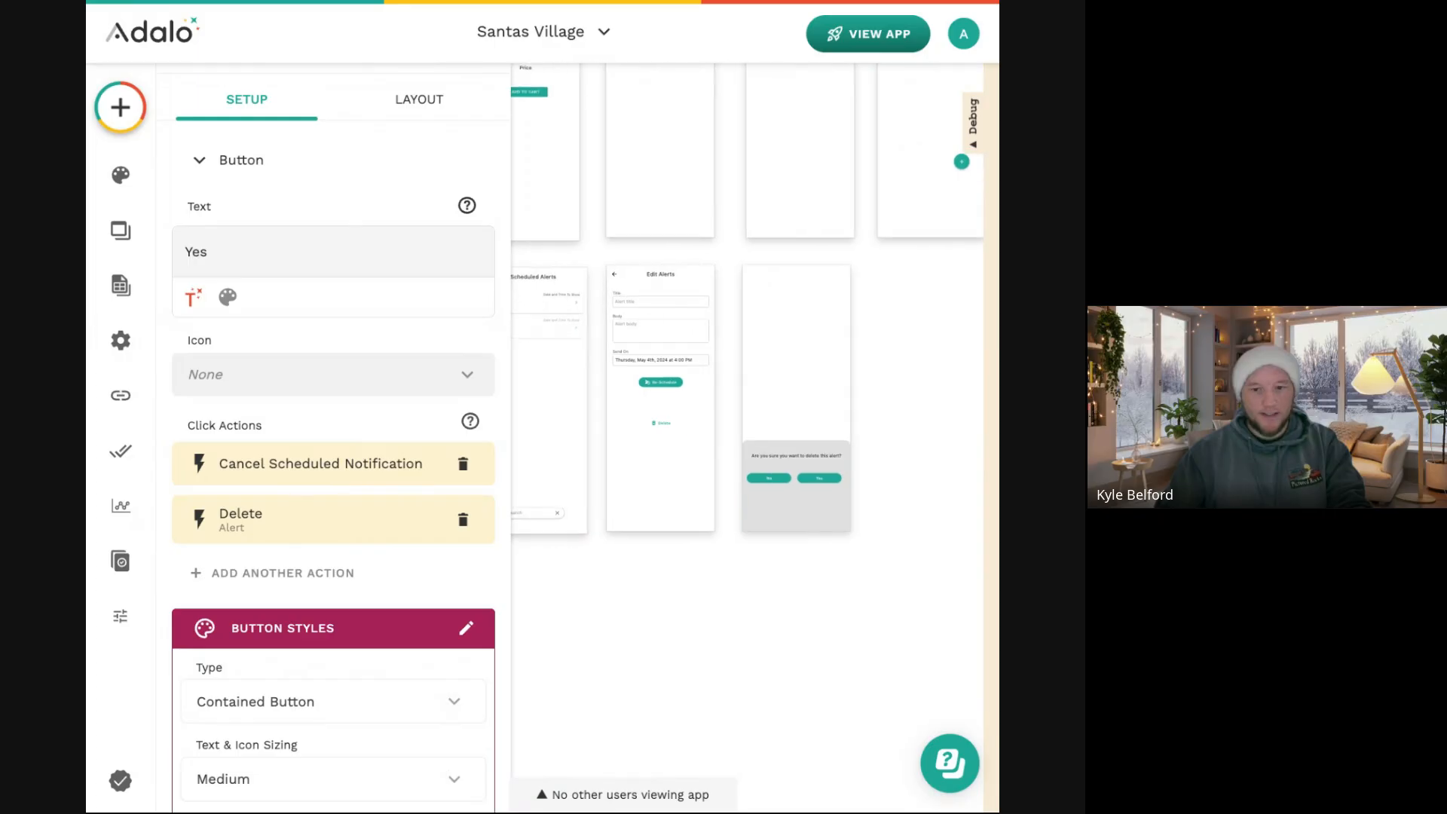
scroll(700, 523, "left", 2)
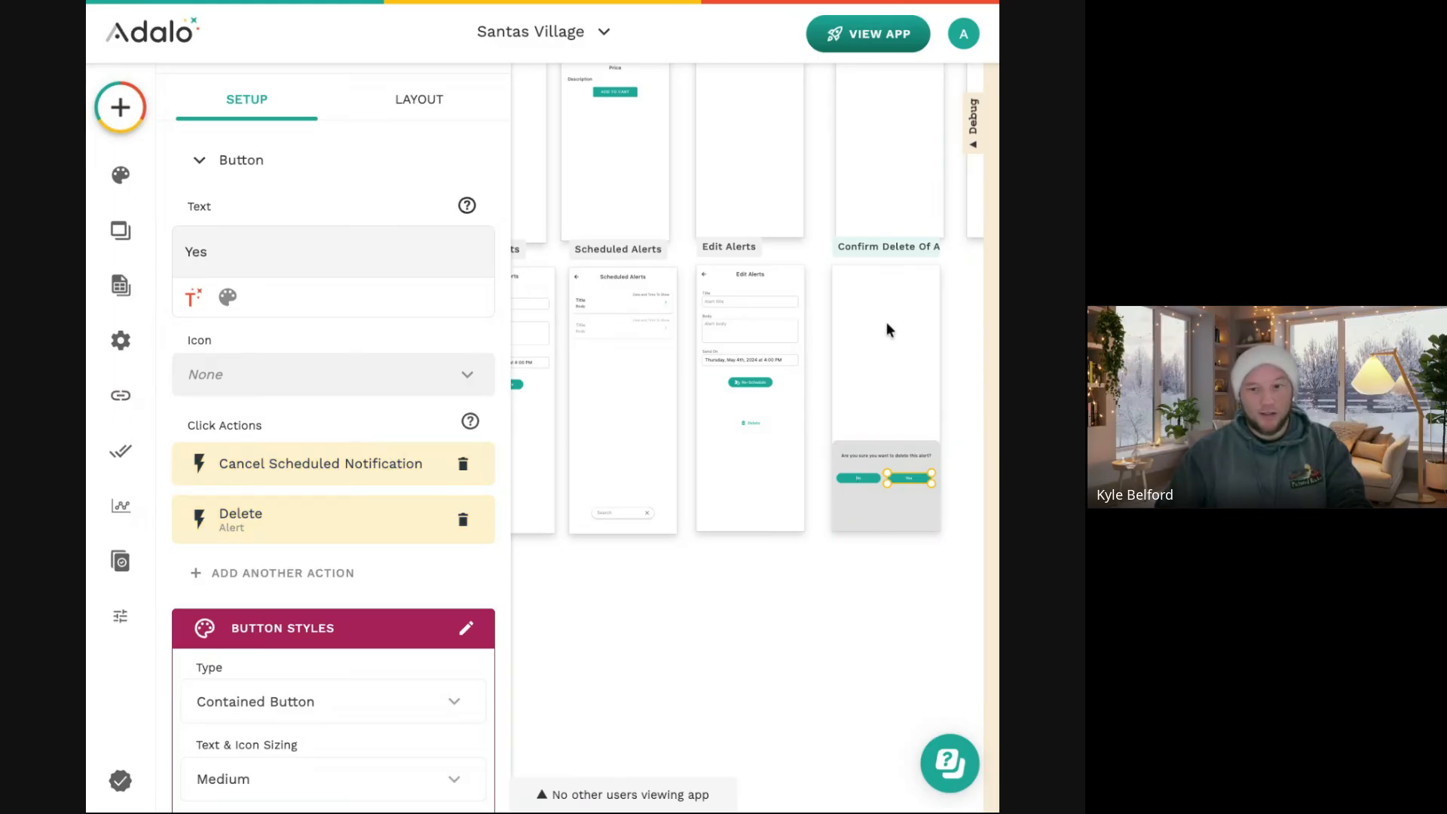
left_click(268, 571)
mouse_move(355, 136)
left_click(538, 597)
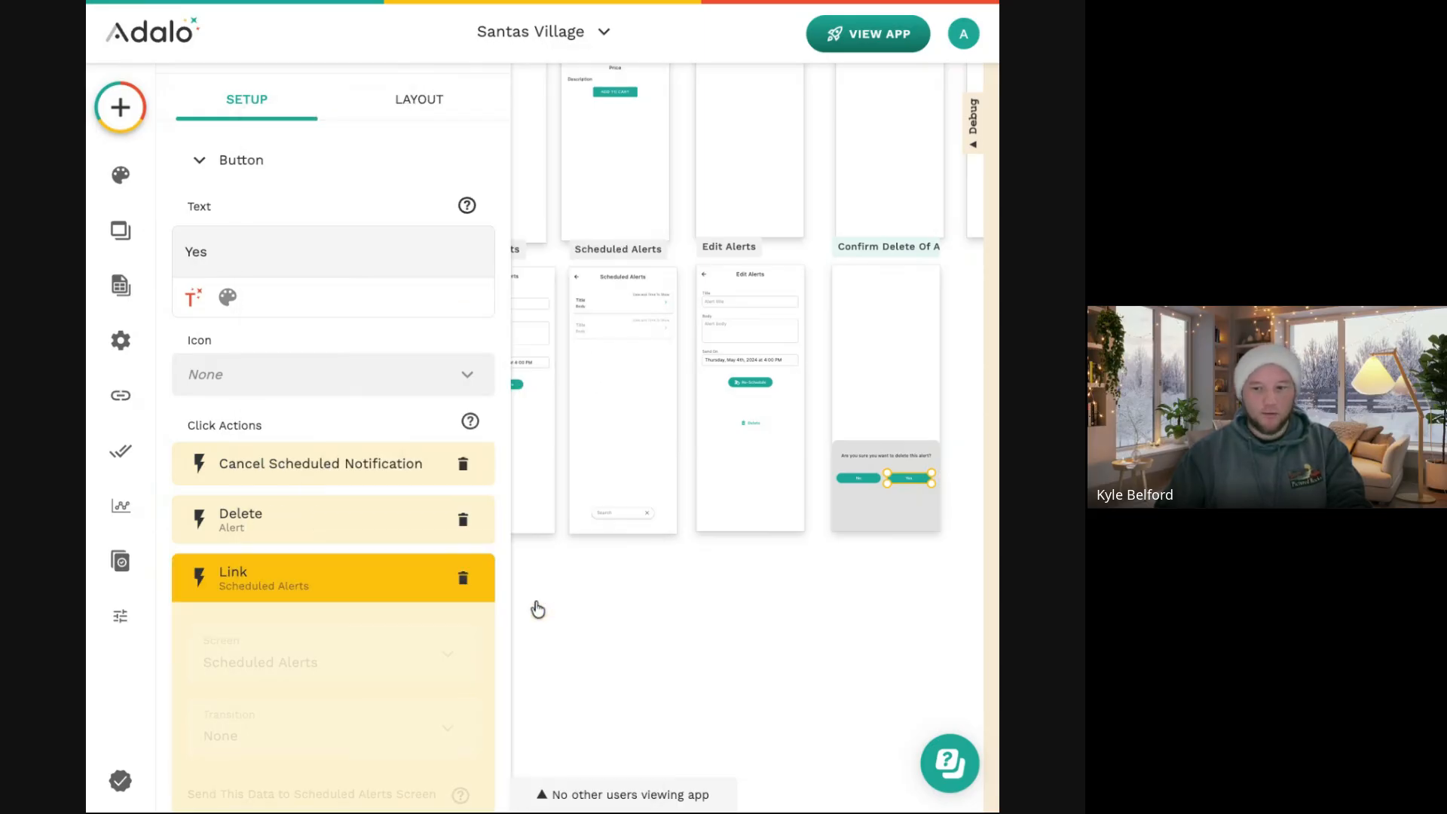
left_click(365, 576)
left_click(336, 591)
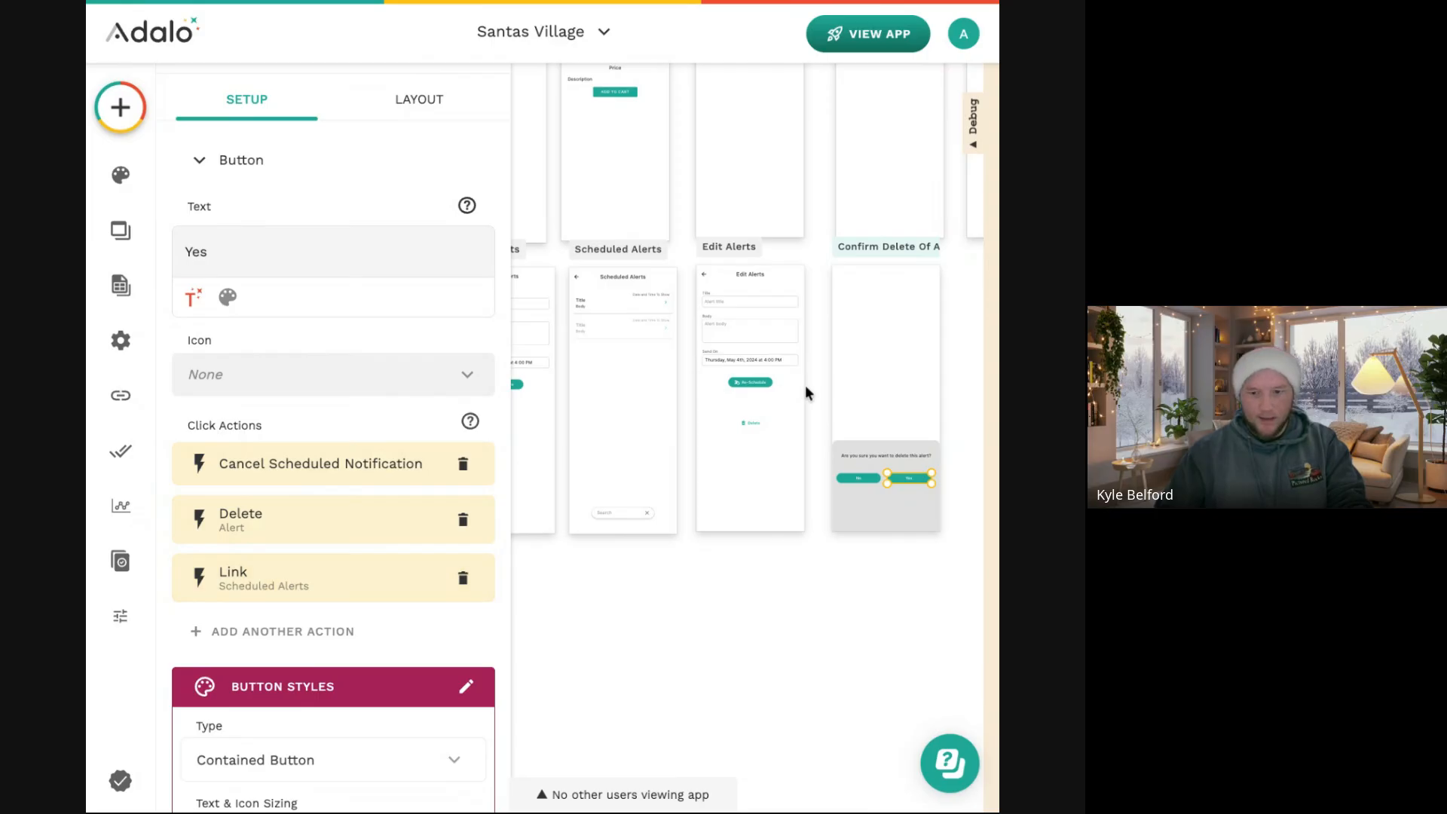
Set the background of the rectangle on the Confirm Delete Of Alert screen to Default Background.
left_click(805, 386)
scroll(805, 386, "up", 5)
left_click(770, 582)
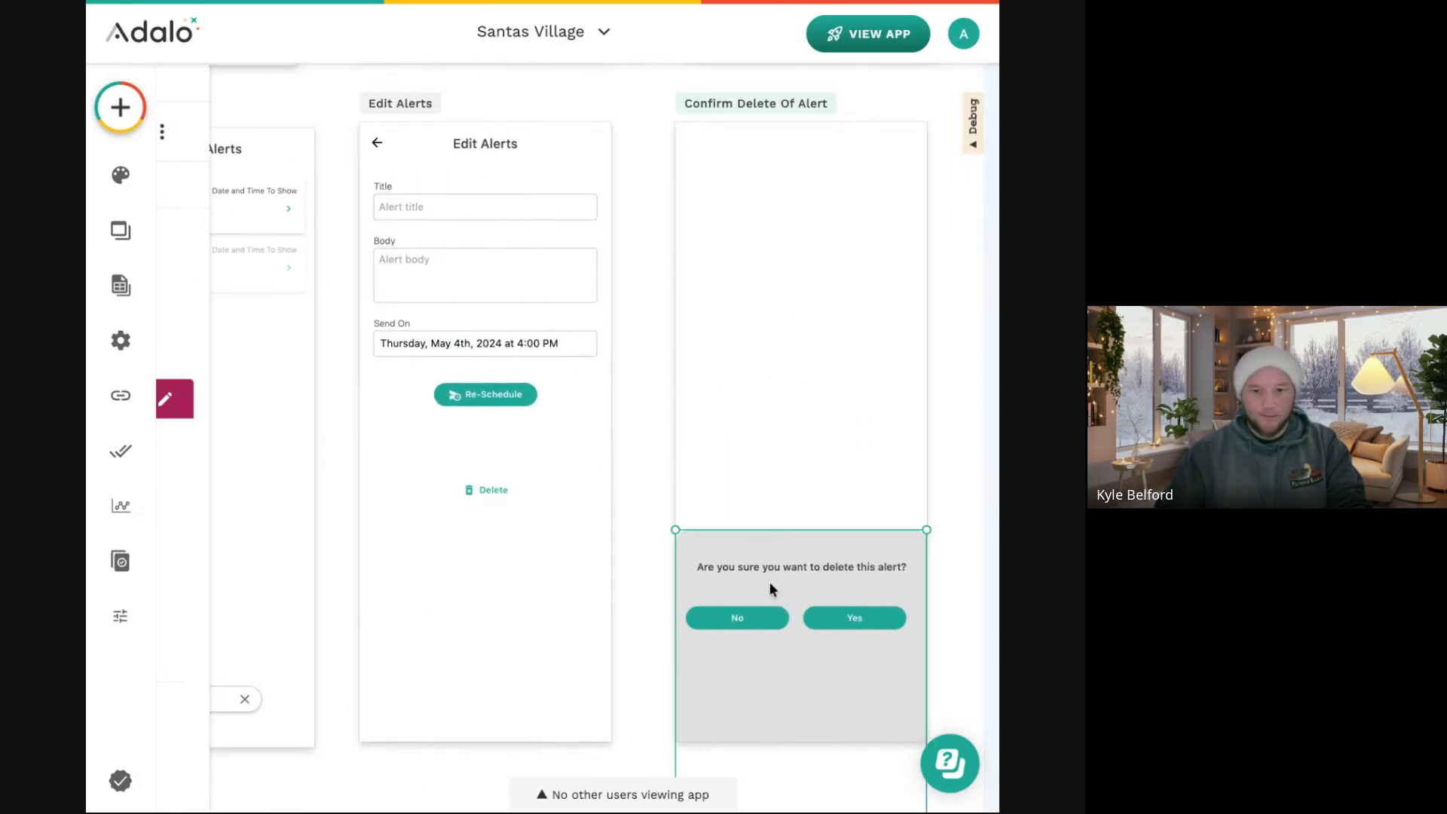
left_click(256, 452)
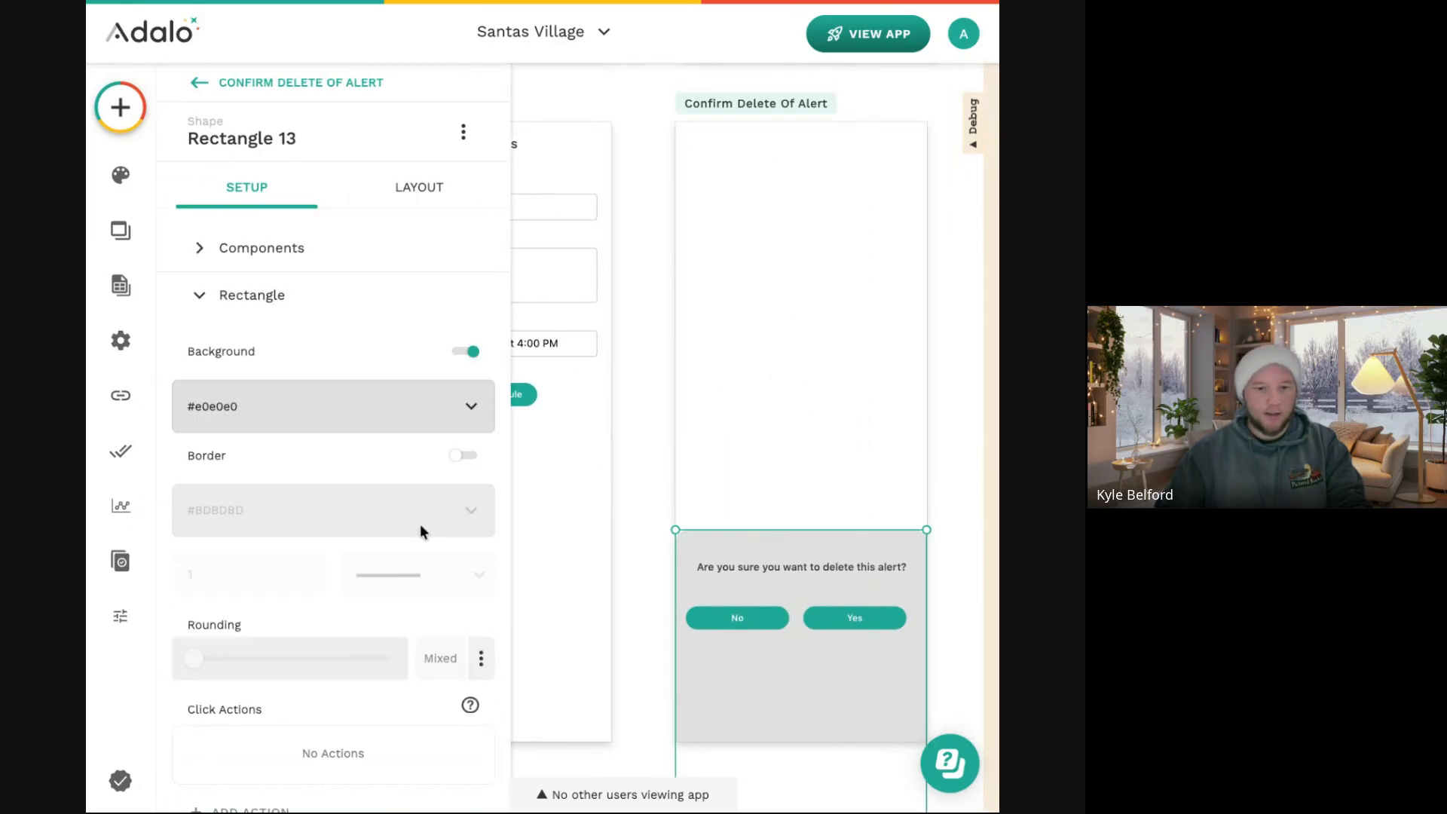
left_click(475, 407)
left_click(475, 699)
left_click(255, 607)
Turn on the confirmation rectangle's shadow and set its Y offset to -2.
scroll(255, 601, "down", 5)
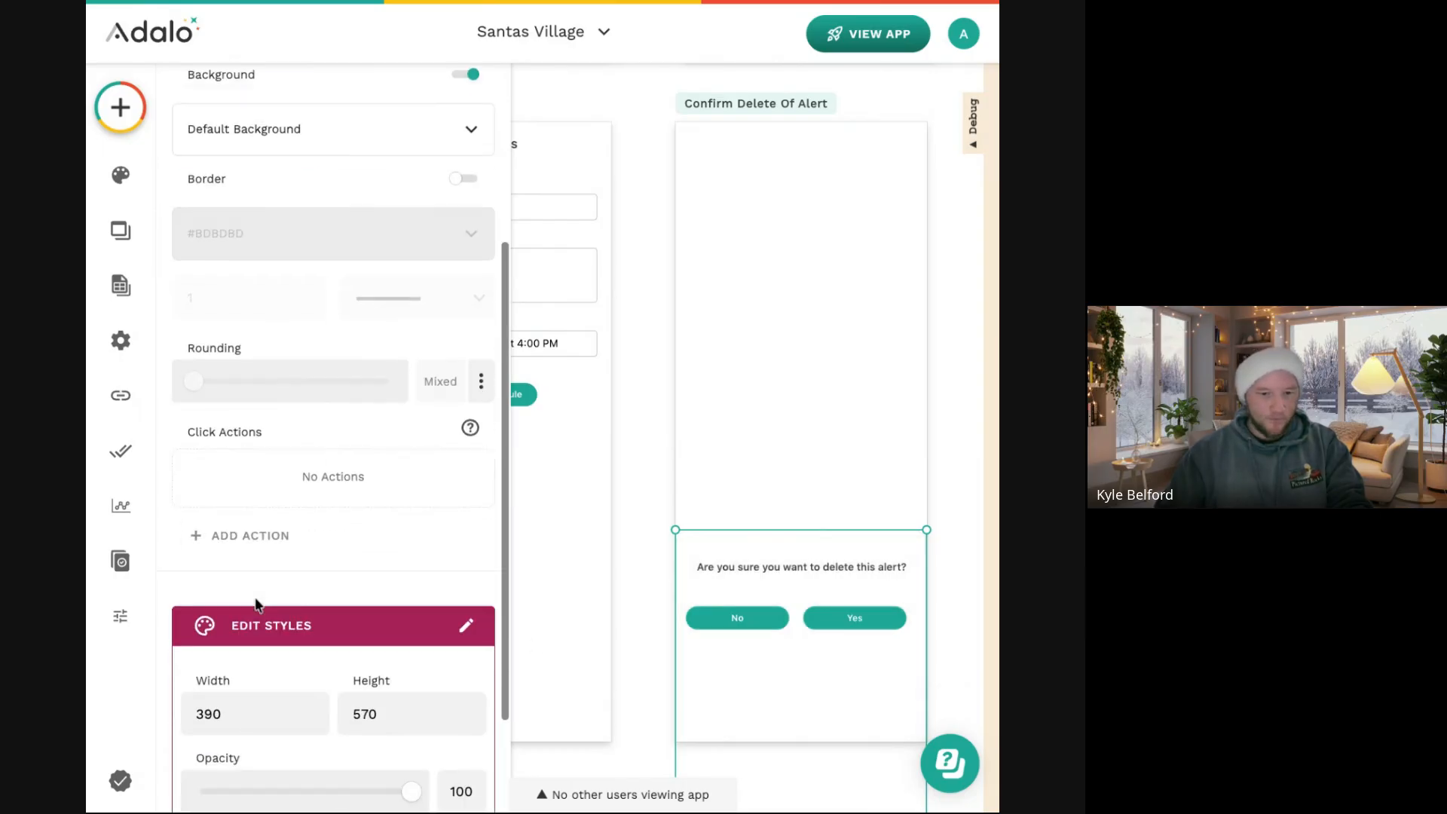
left_click(460, 733)
scroll(346, 688, "down", 1)
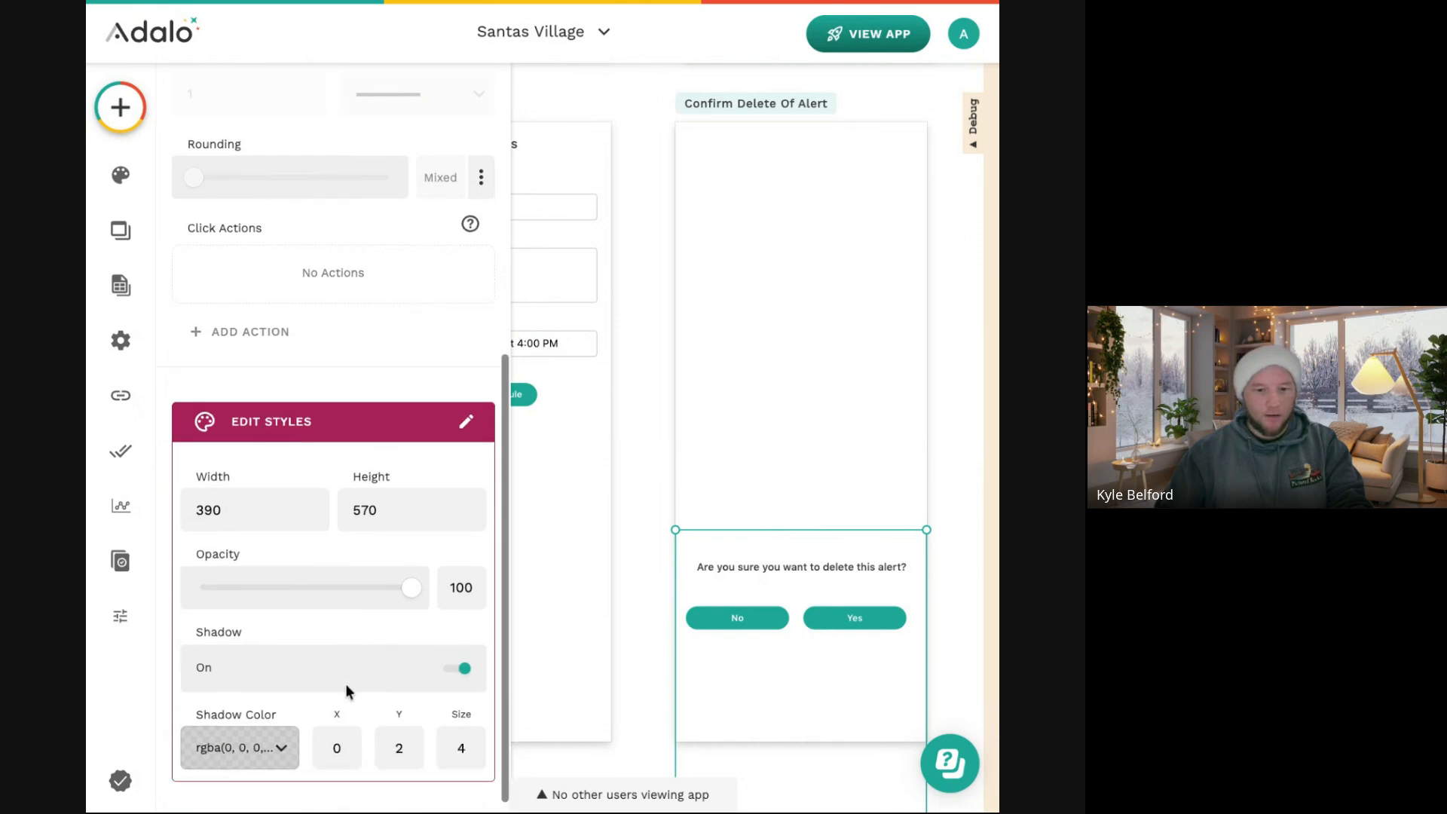
left_click(573, 555)
scroll(436, 660, "down", 3)
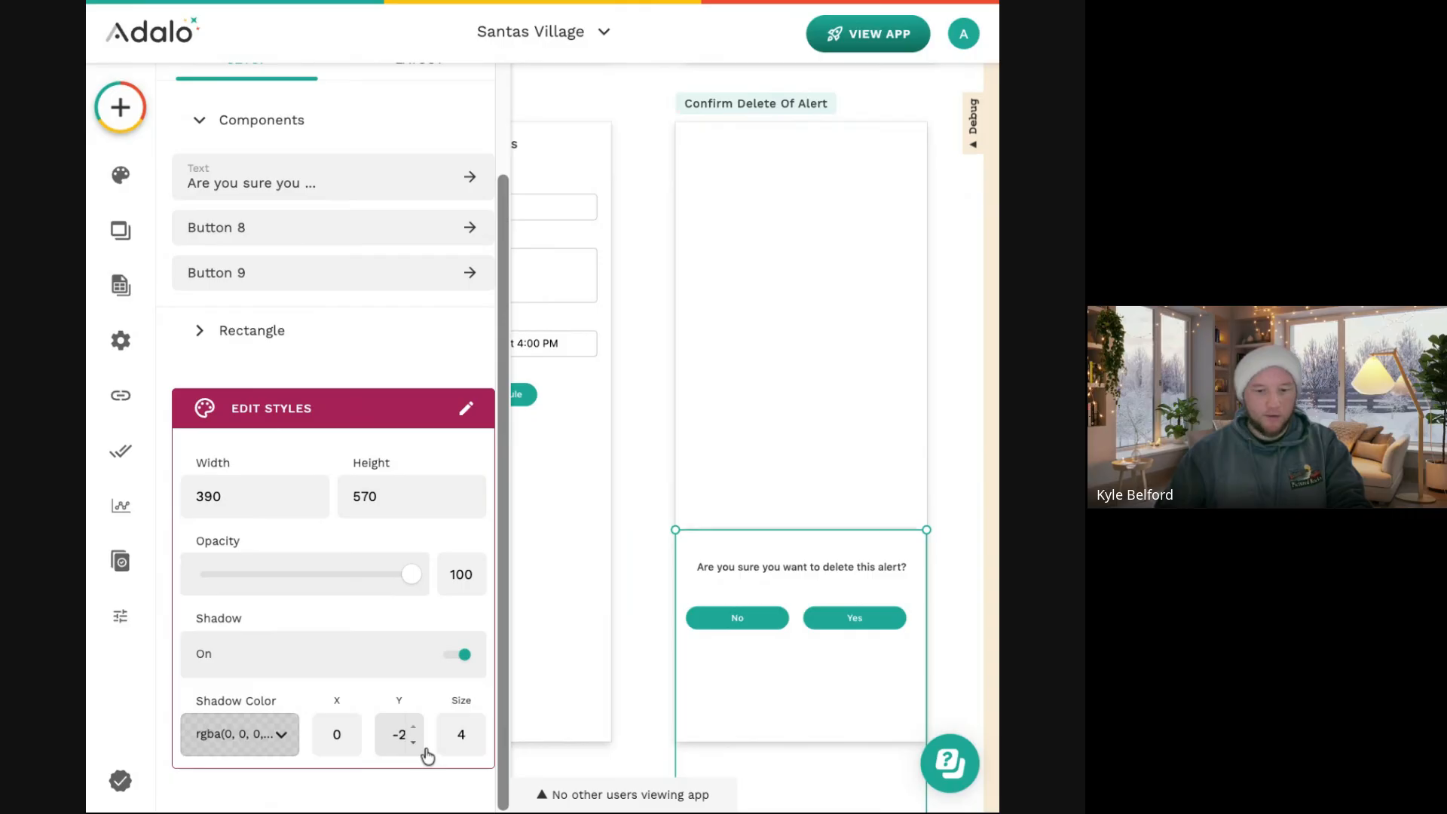
left_click(585, 644)
Make the Confirm Delete Of Alert screen's background colour fully transparent by setting its alpha to 0.
left_click(736, 115)
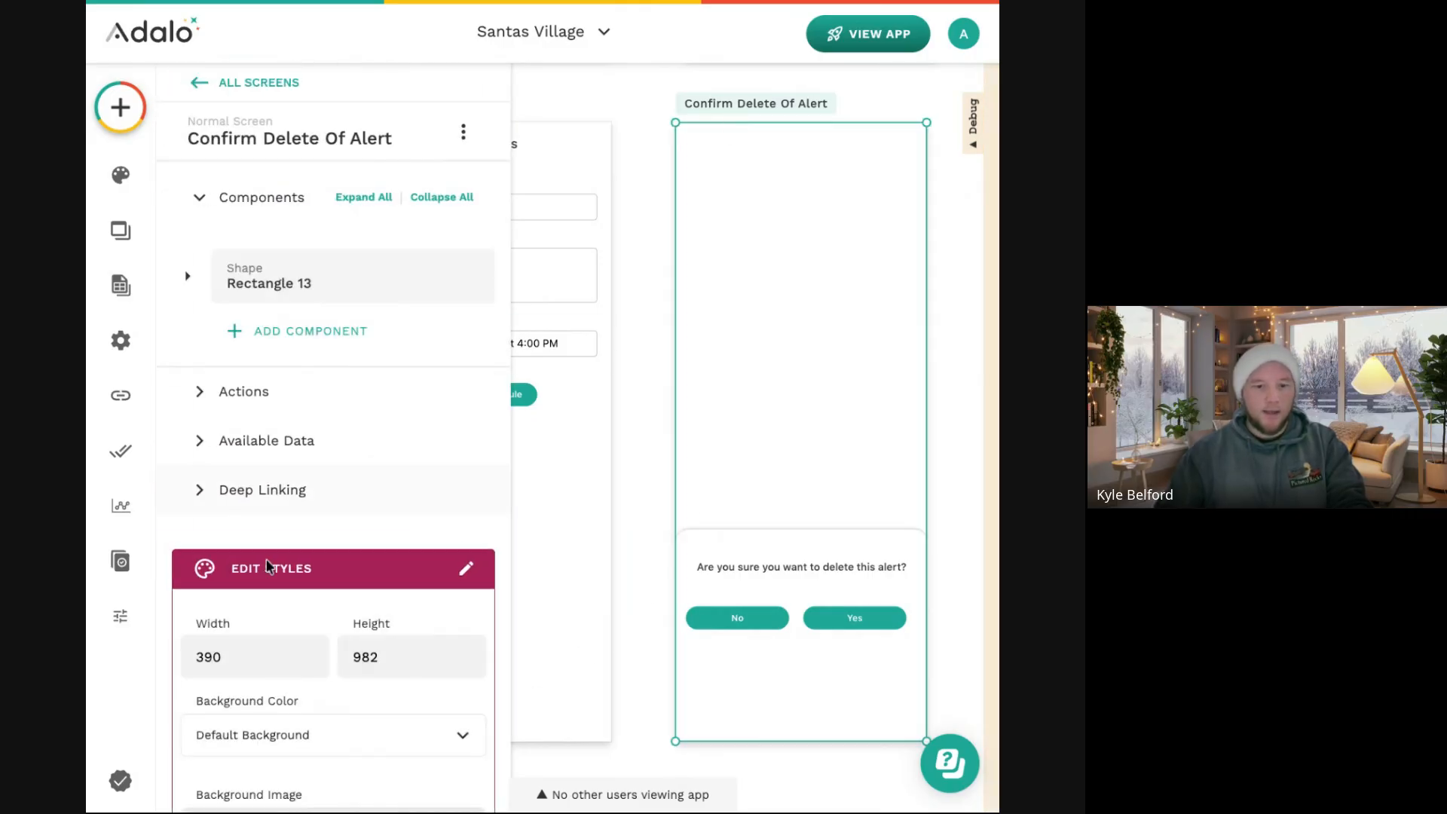
scroll(400, 682, "down", 2)
left_click(382, 599)
left_click(696, 713)
type("0")
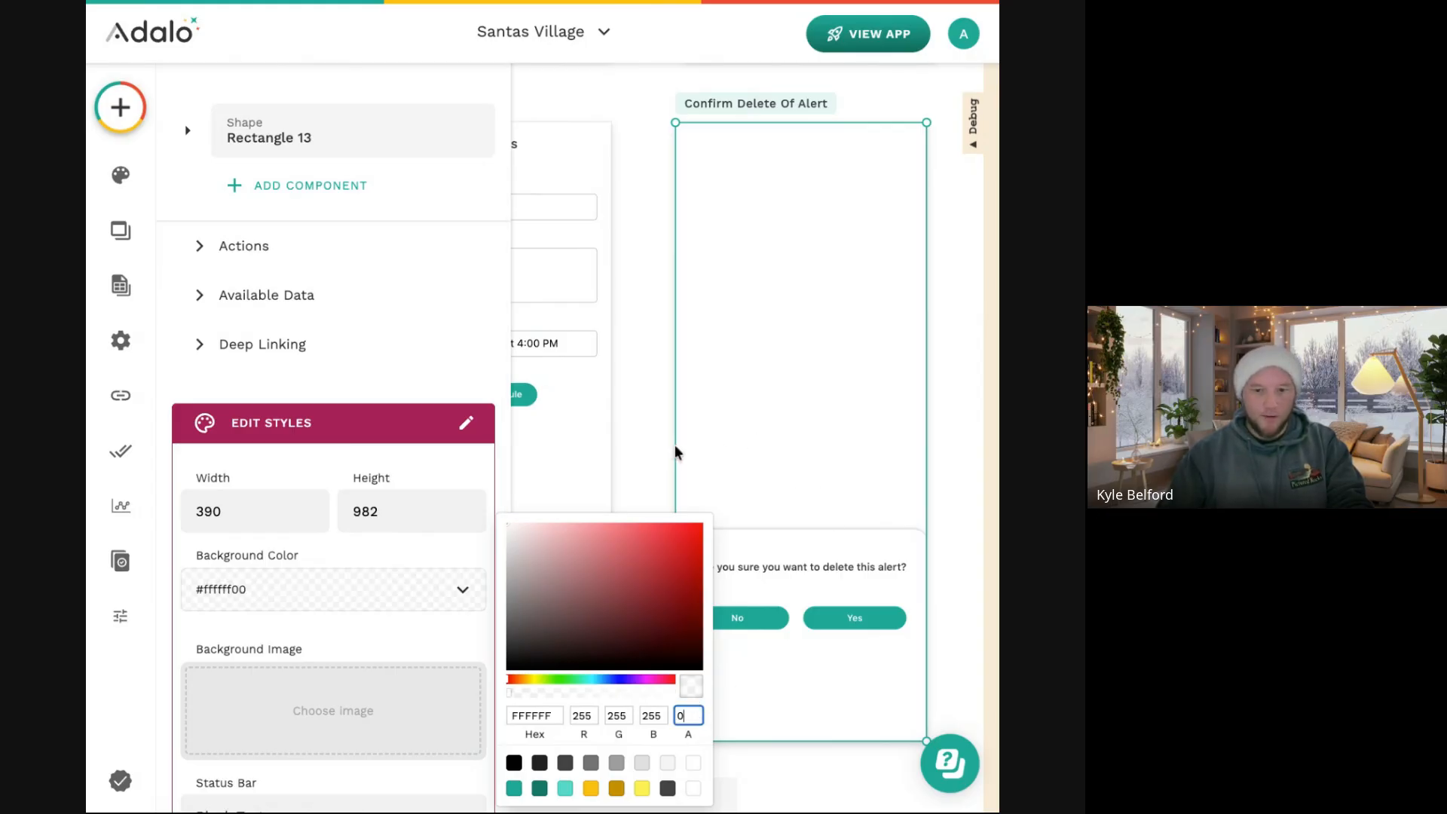
left_click(653, 446)
scroll(596, 463, "down", 5)
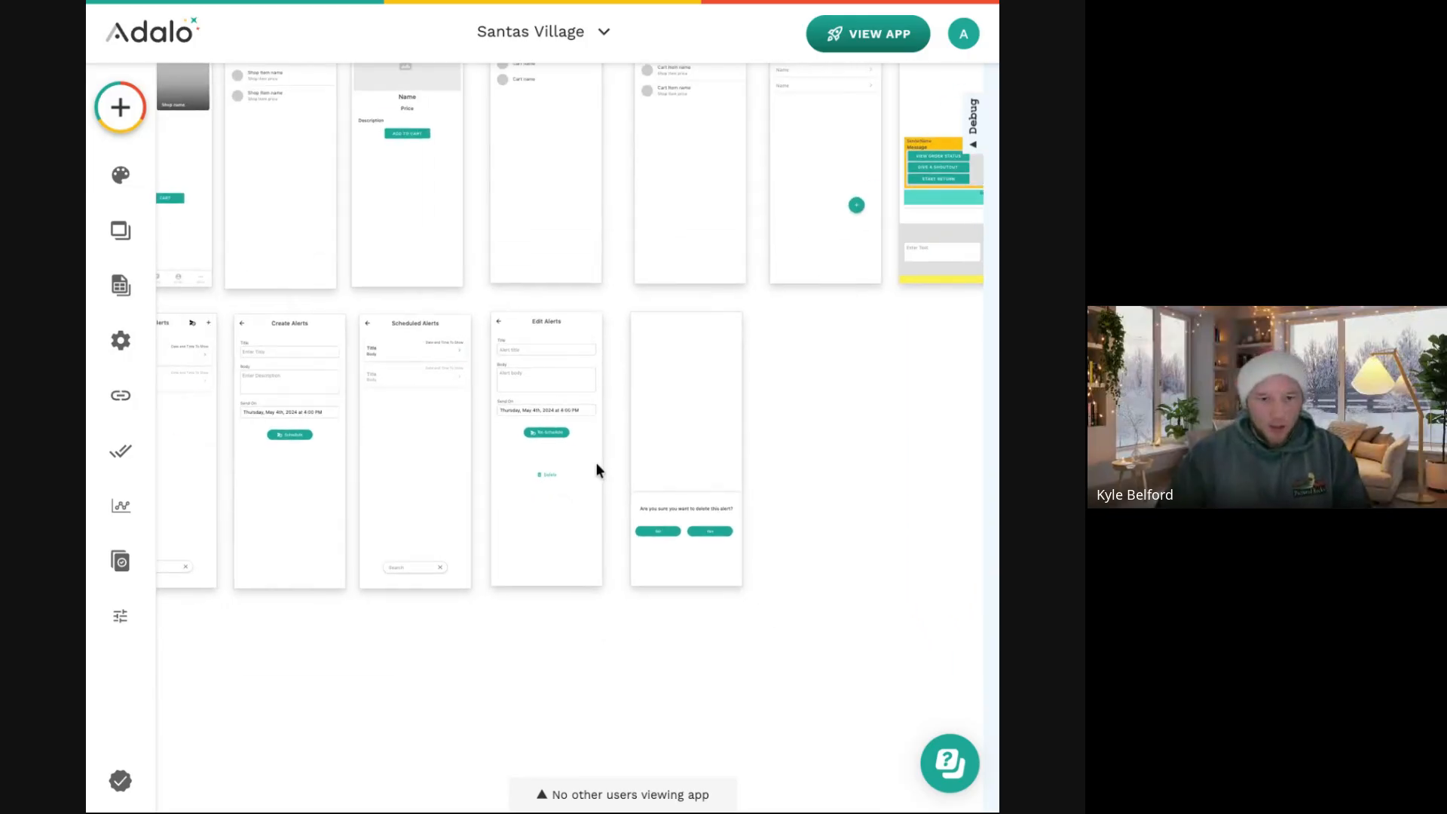
scroll(597, 462, "left", 5)
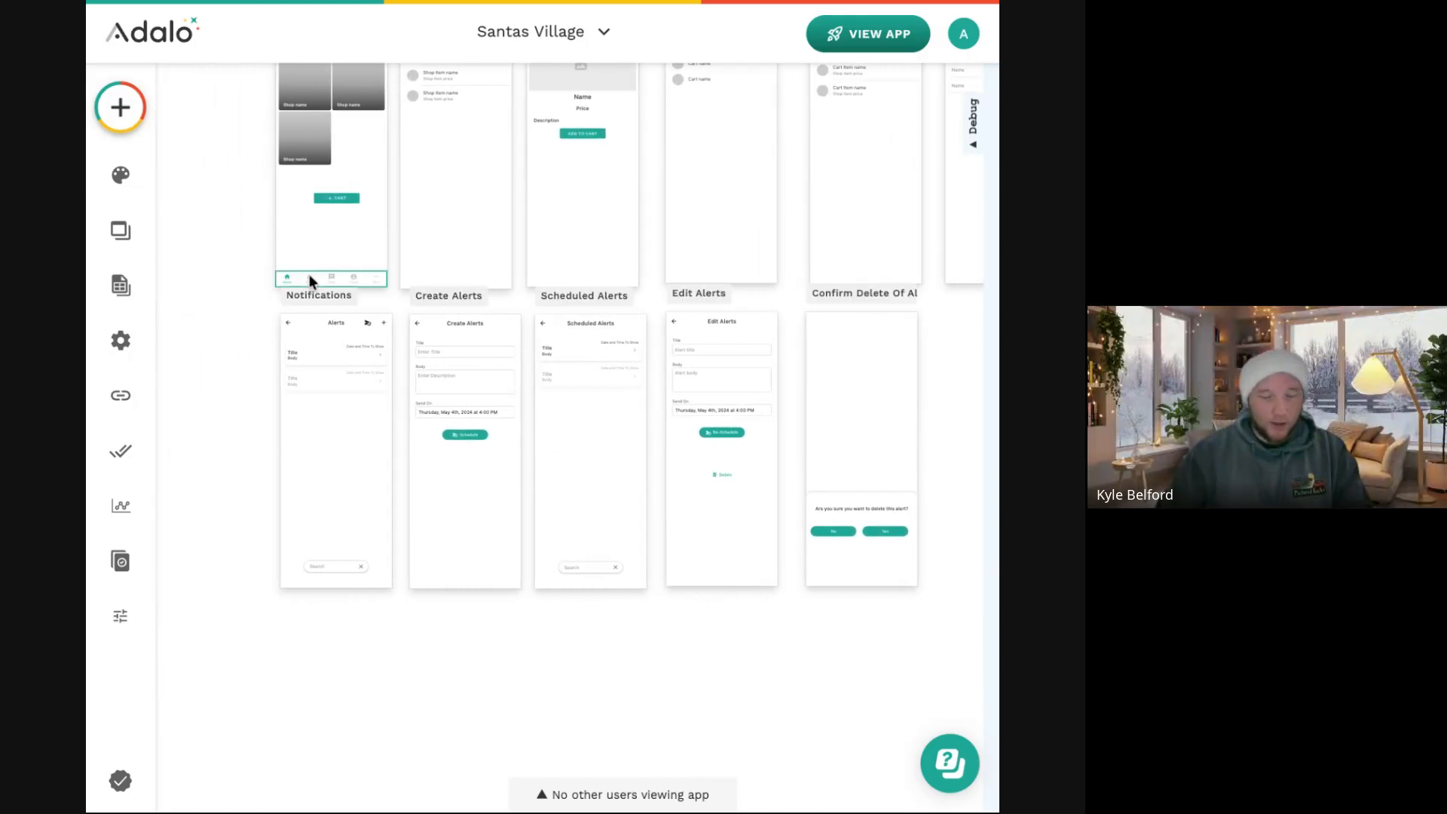
left_click(307, 279)
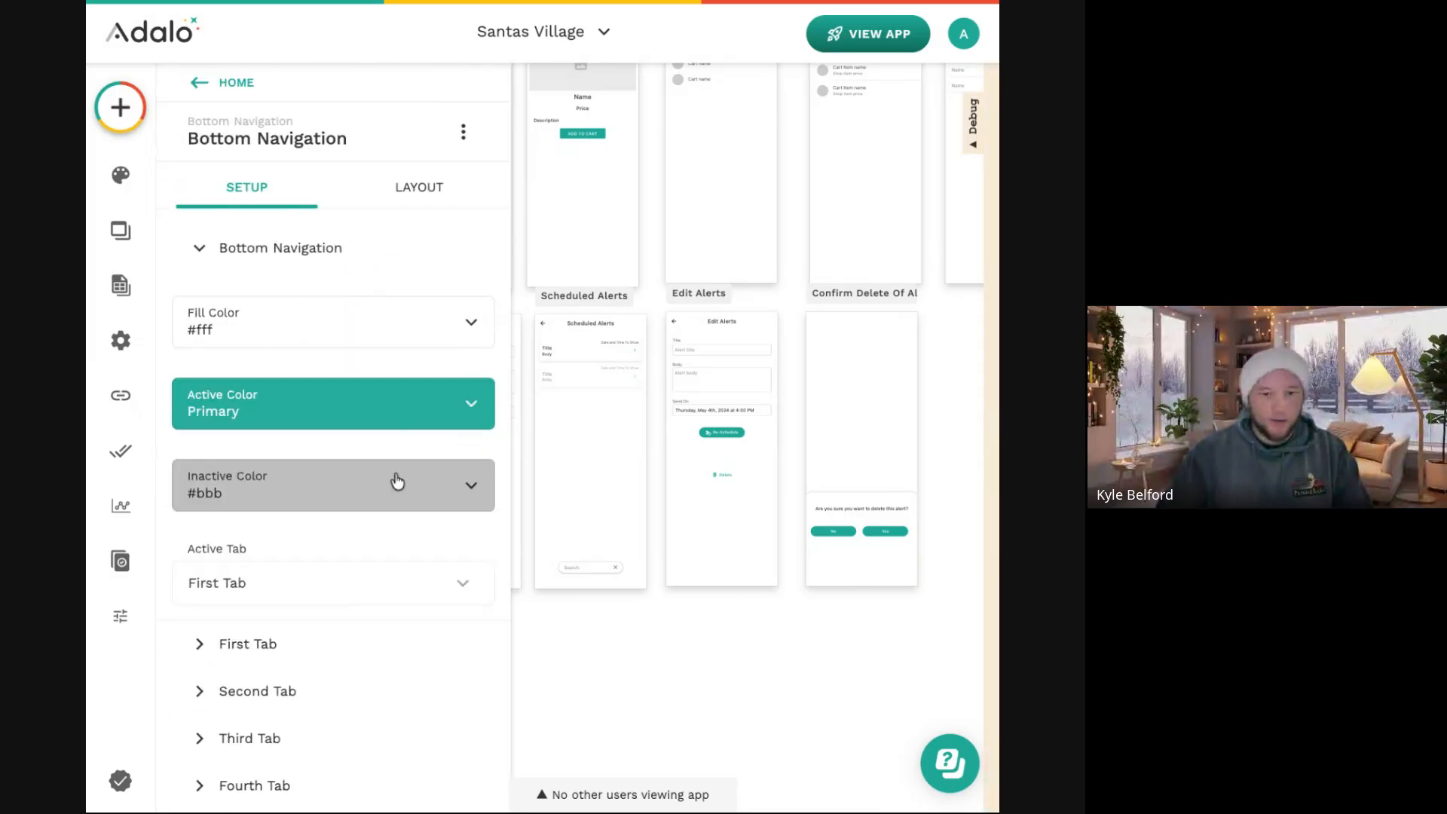
left_click(614, 737)
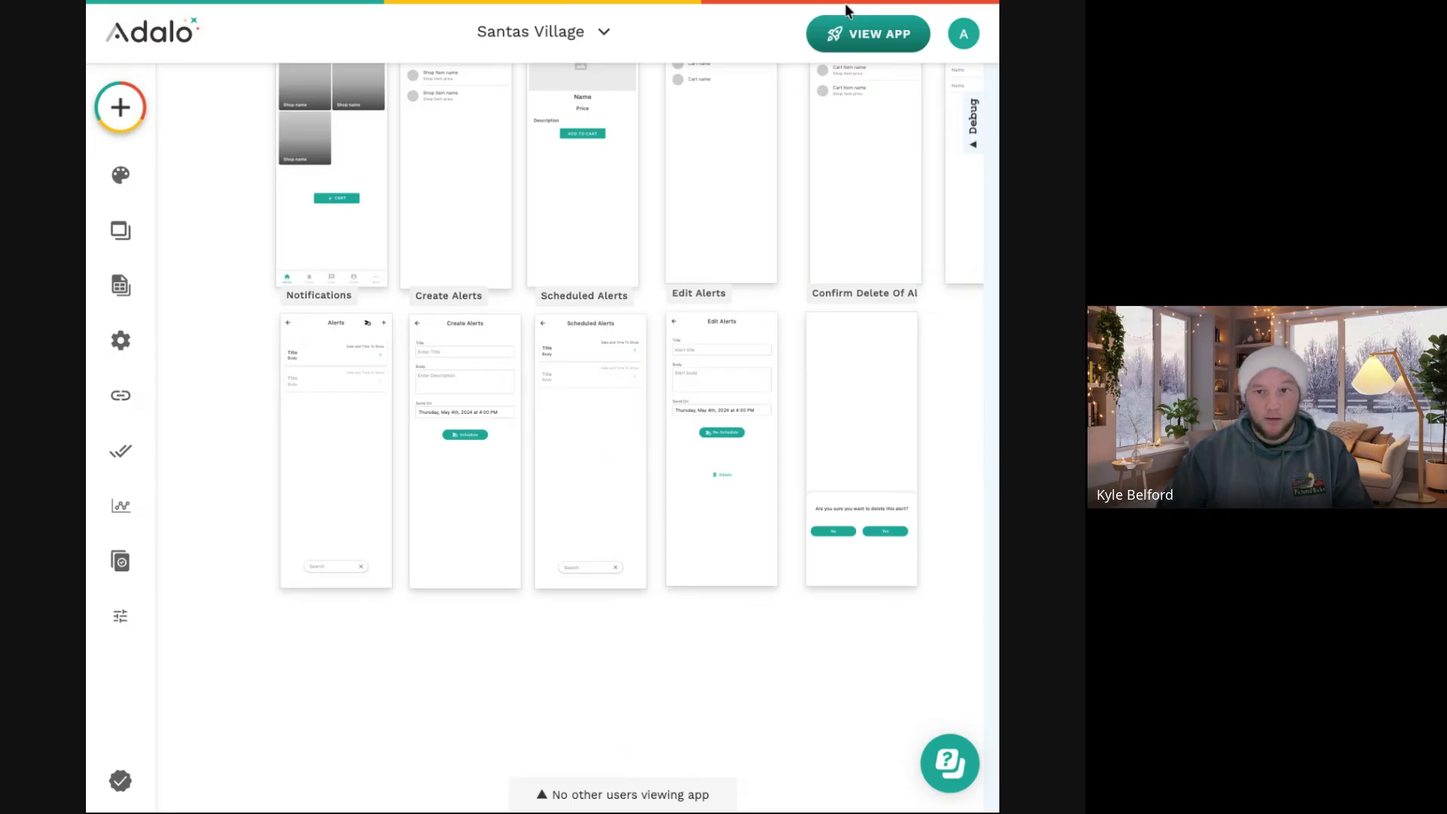
Preview the app and fill in a new alert with the title "Test Alert" and the body "Test Body".
left_click(848, 34)
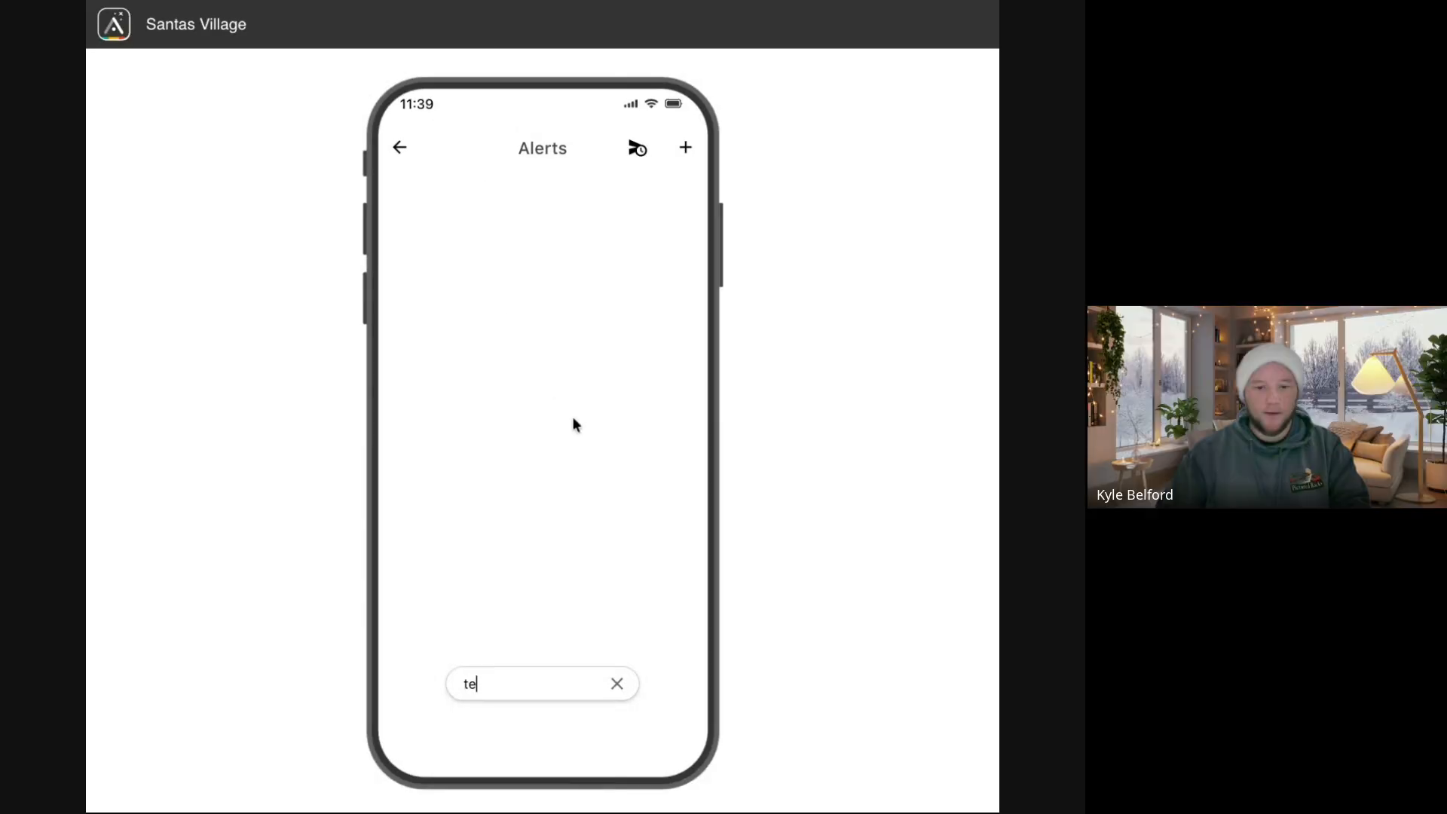
left_click(617, 684)
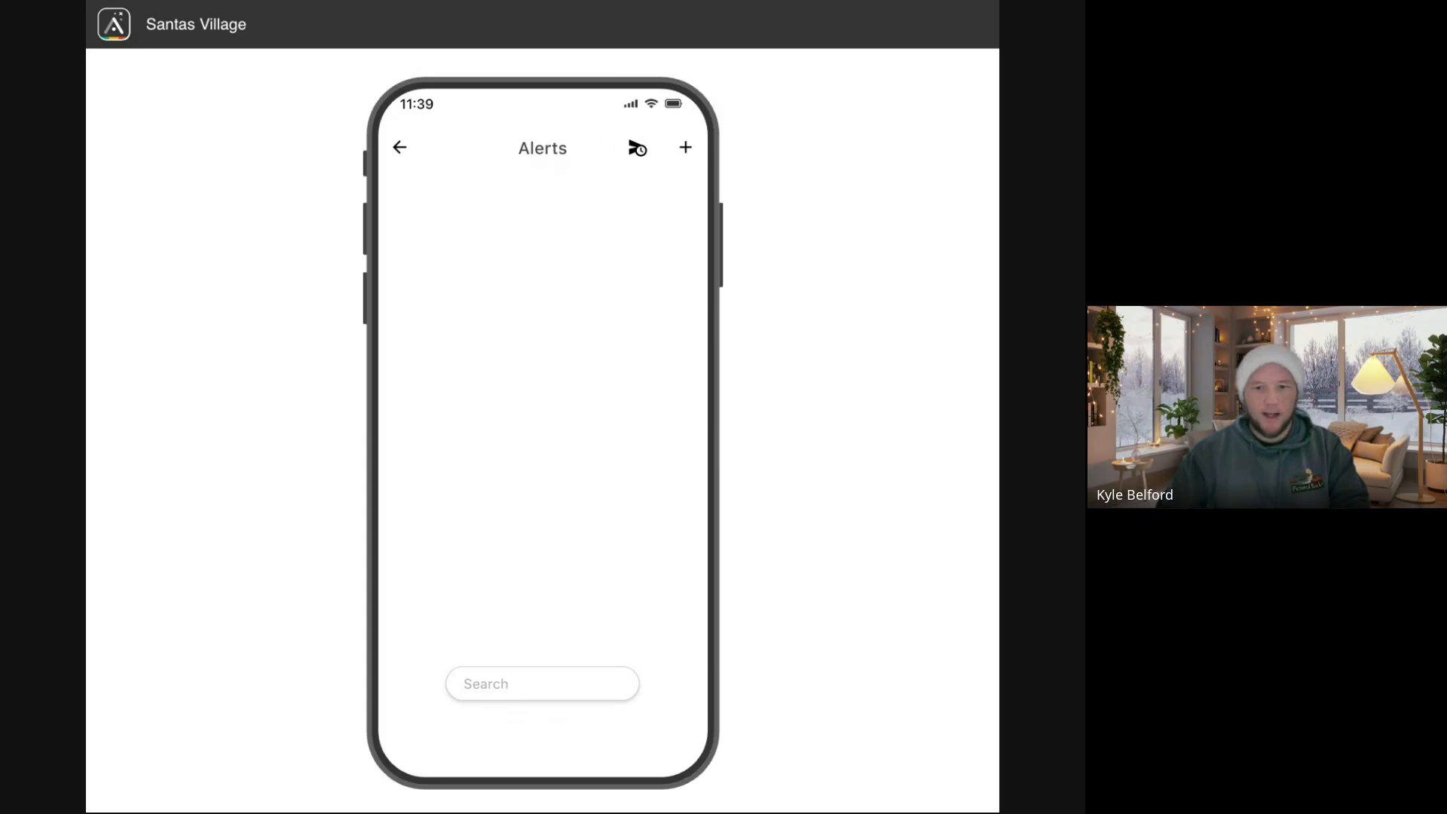
left_click(549, 223)
type("Test Alert")
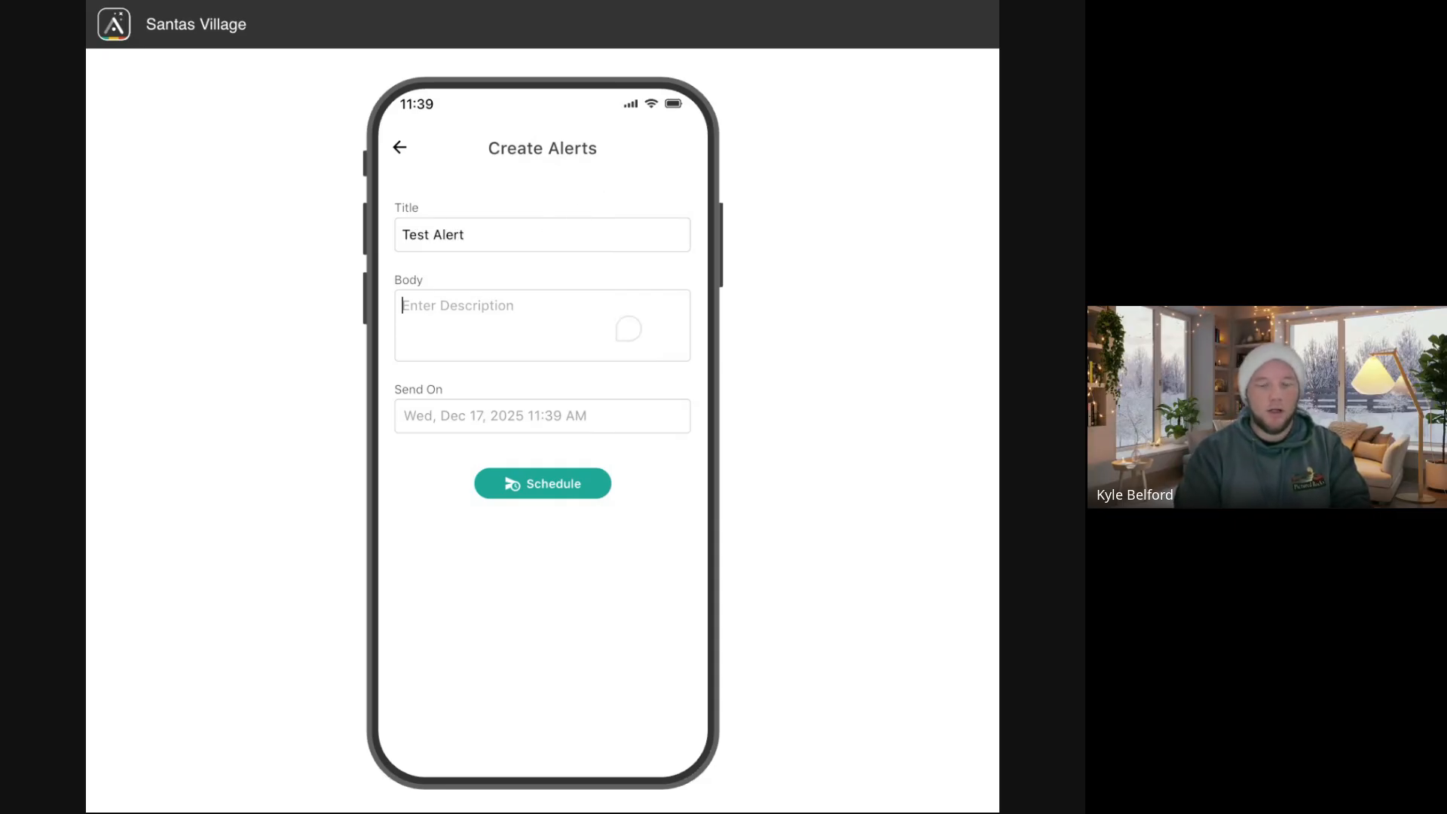
type("Test Body")
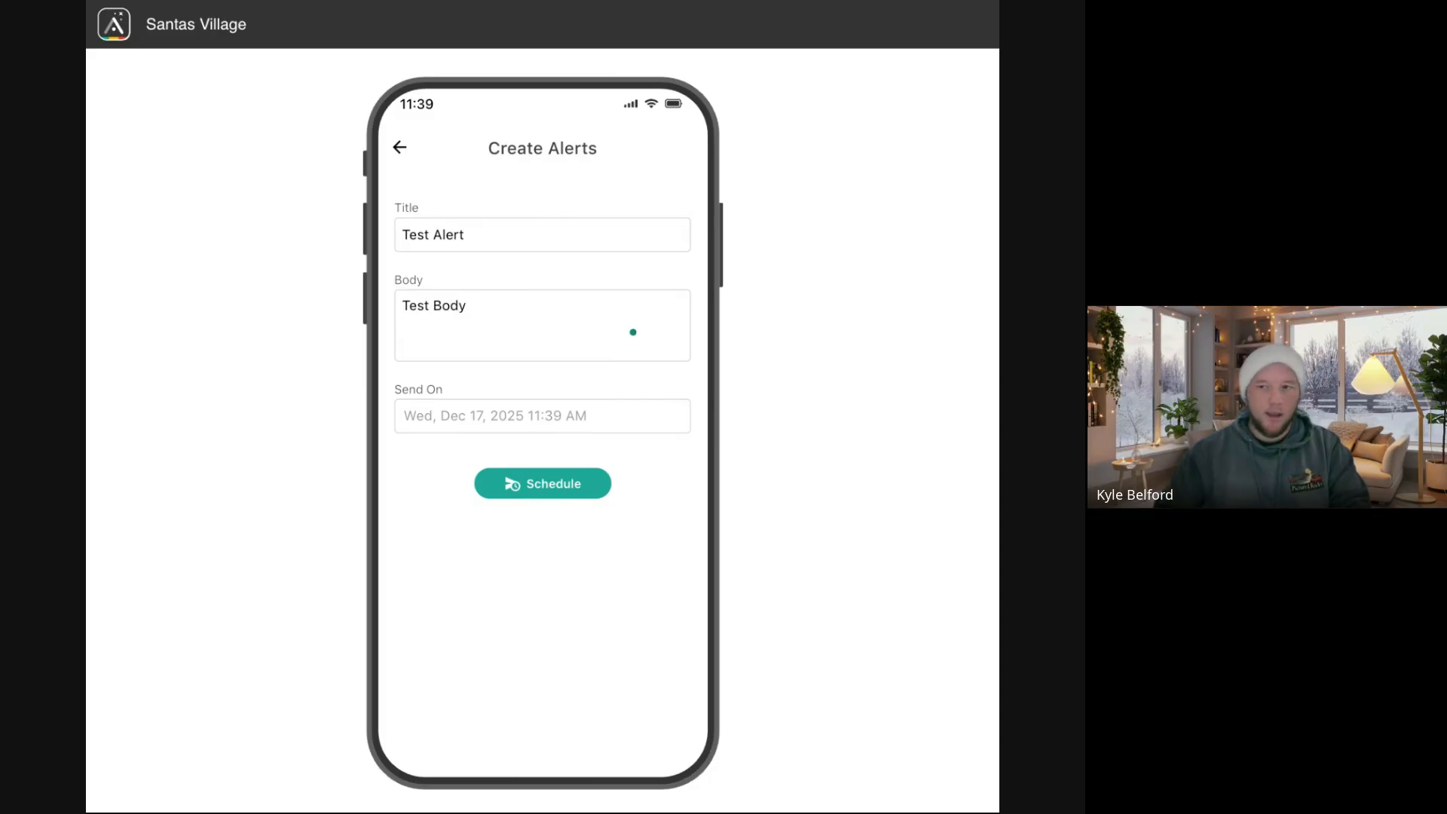
Set the alert's Send On time to today at 11:38 AM and schedule it.
left_click(540, 413)
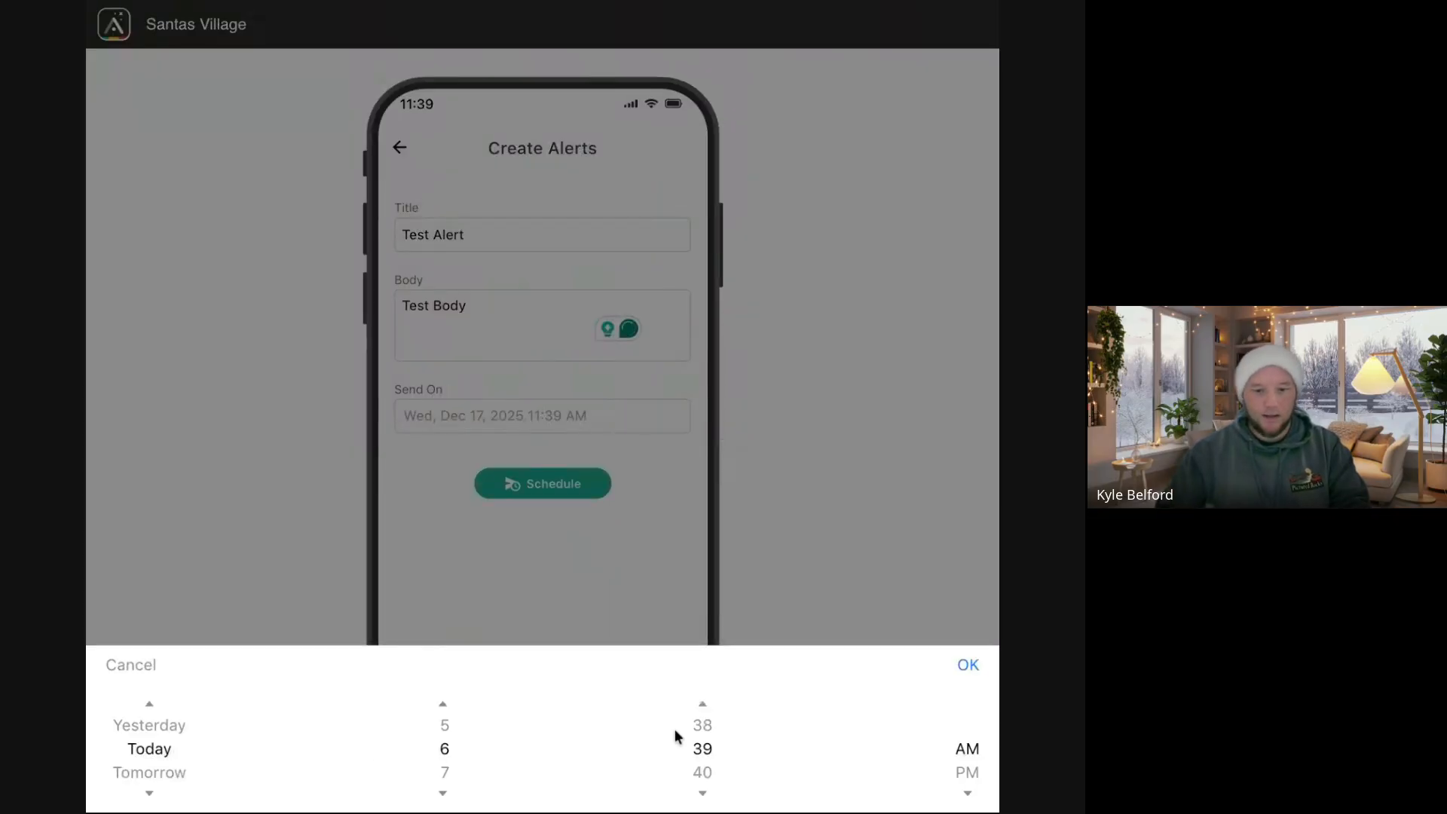
left_click(443, 793)
left_click(443, 793)
left_click(443, 793)
left_click(444, 794)
left_click(444, 794)
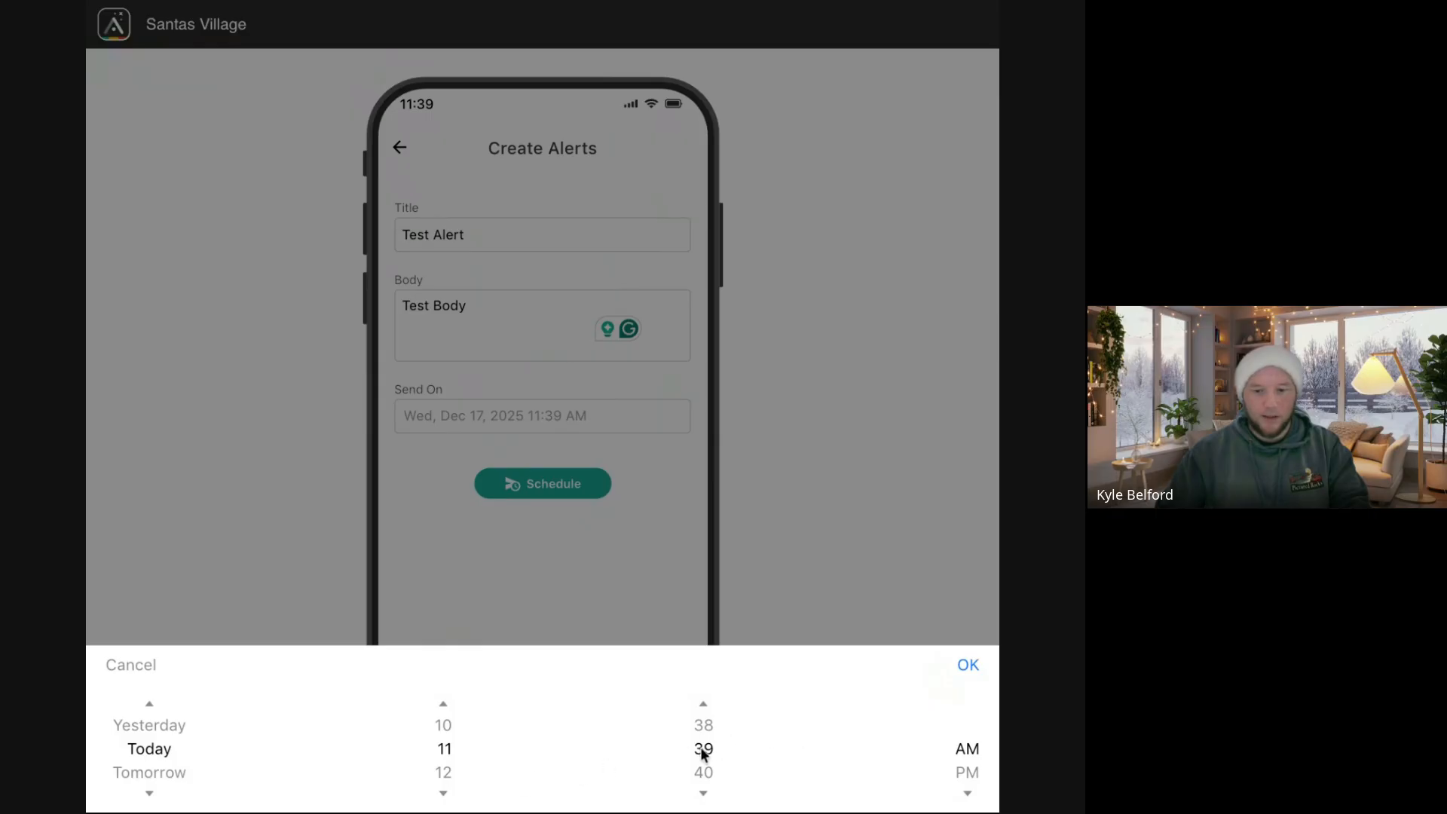
left_click(703, 705)
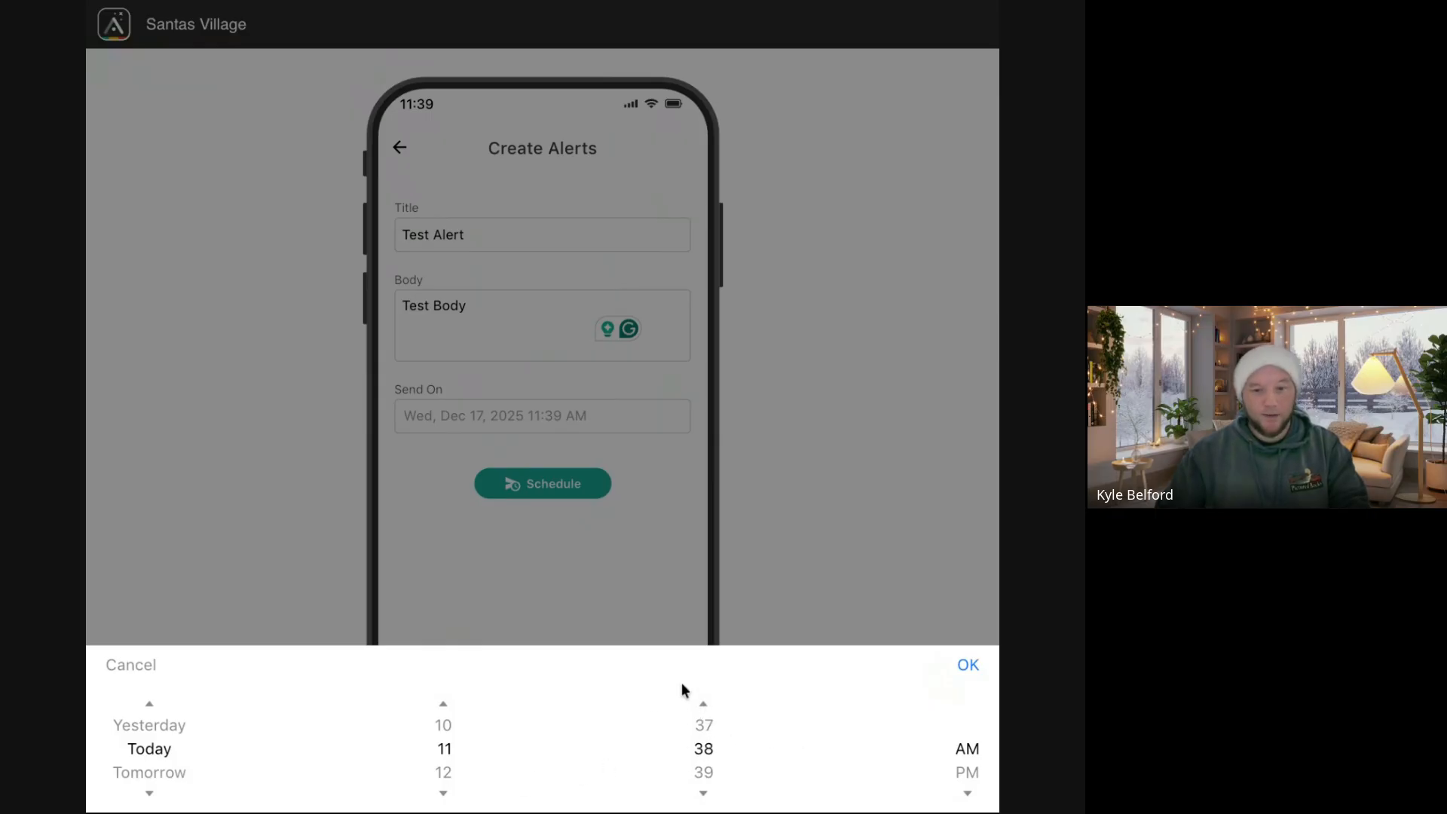
left_click(969, 668)
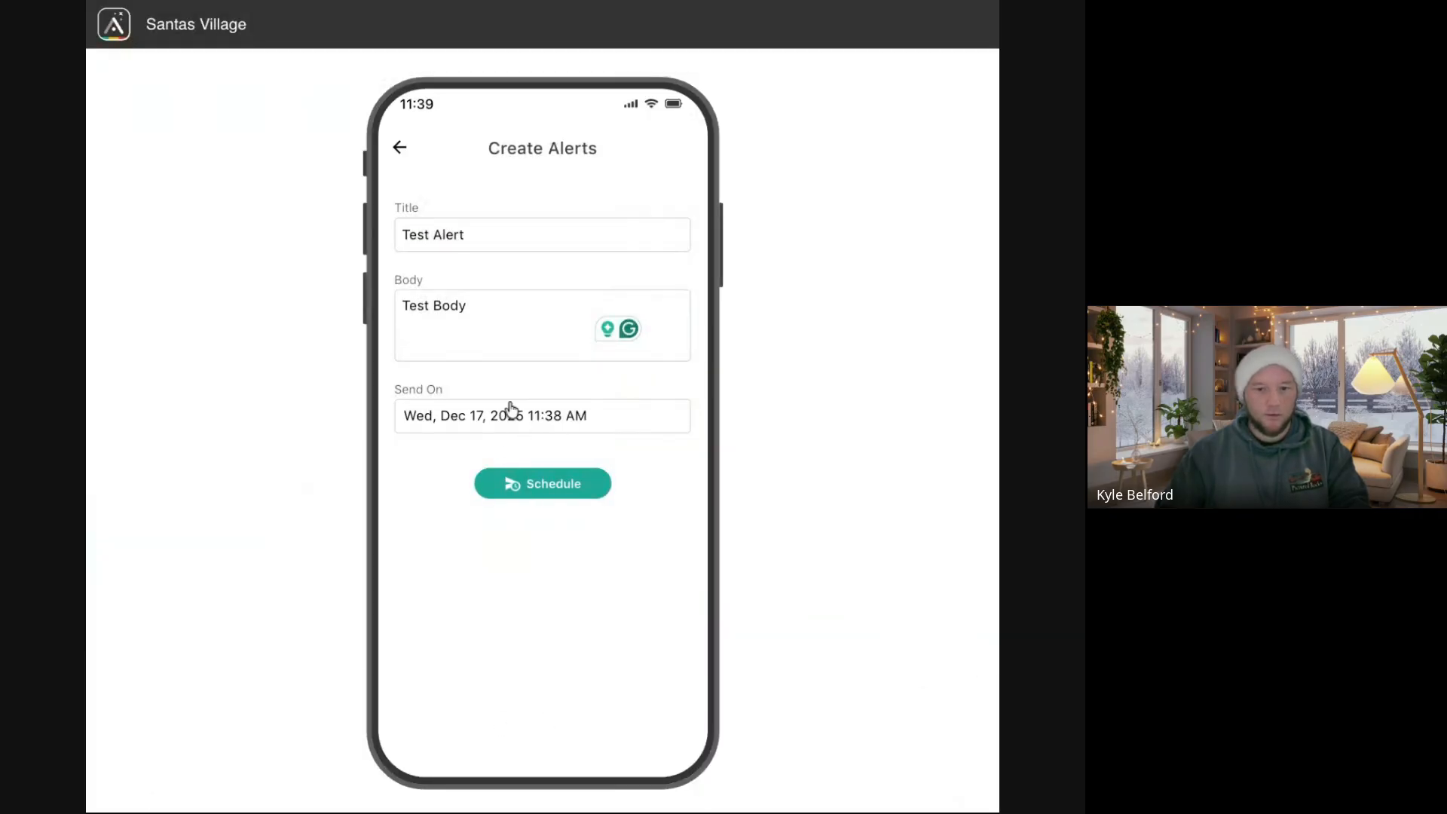
left_click(543, 494)
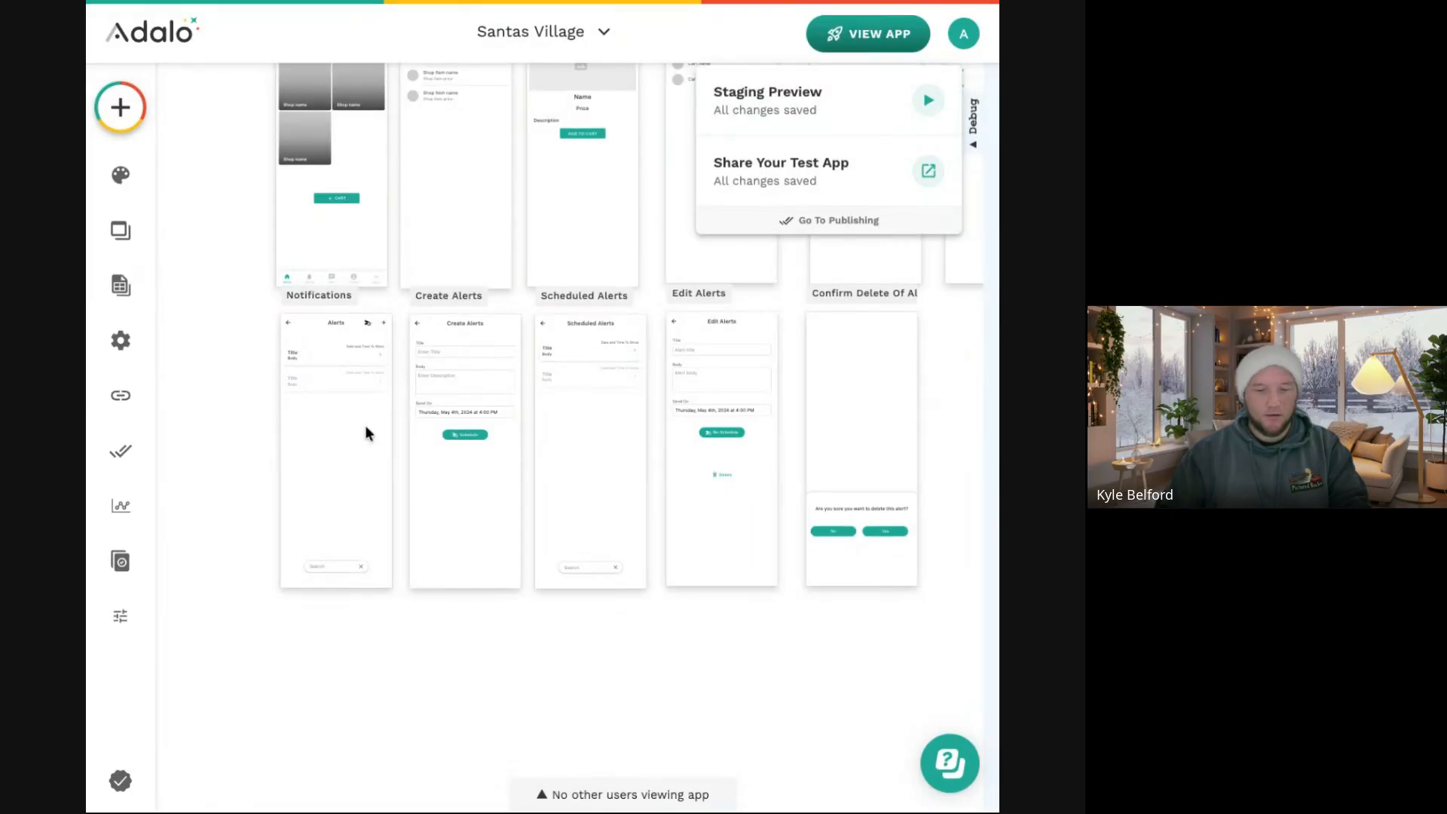
Add a third action to the Schedule button on Create Alerts that links back to the previous screen.
scroll(365, 425, "up", 5)
left_click(701, 475)
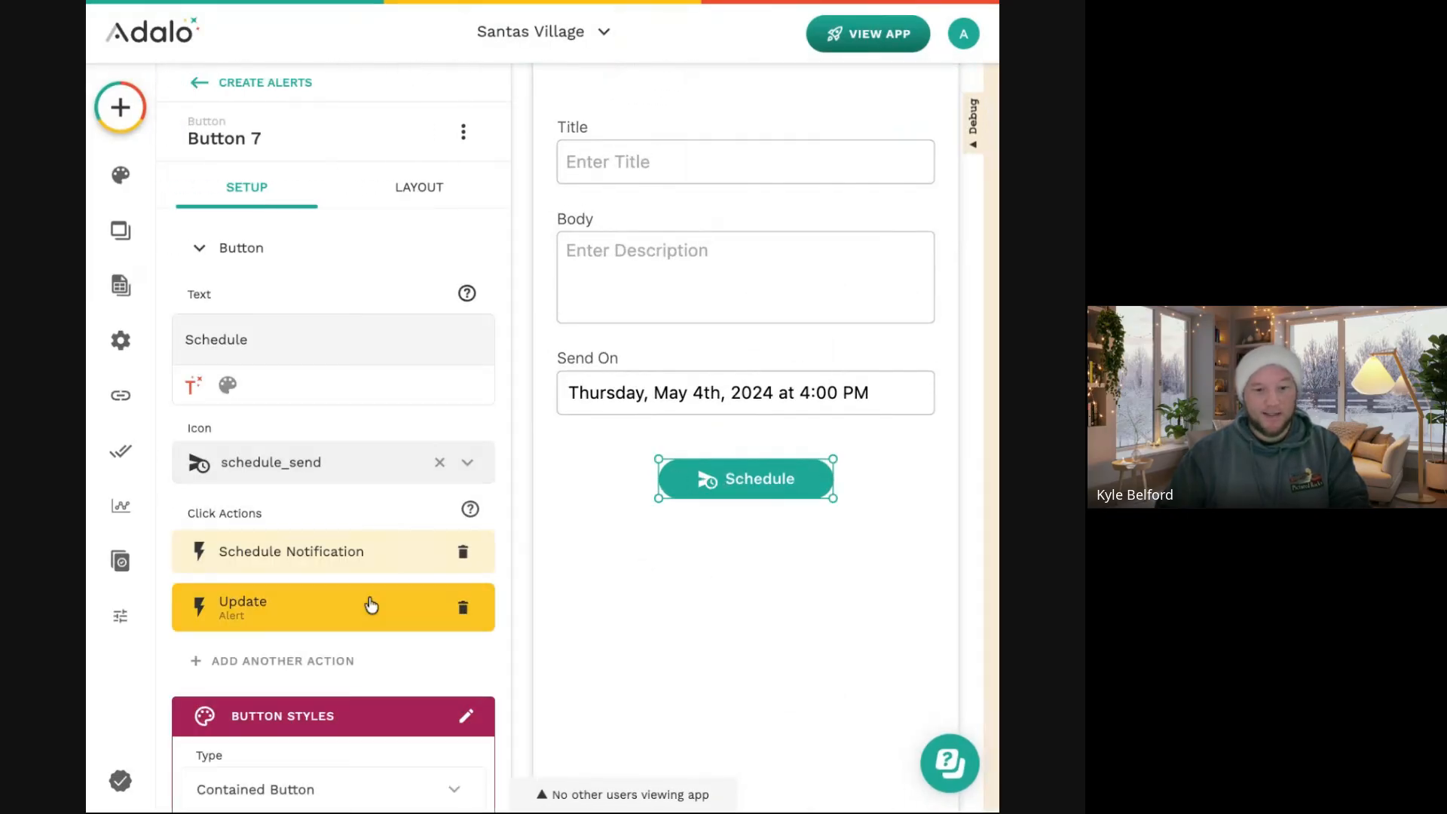
left_click(324, 668)
mouse_move(404, 208)
left_click(486, 143)
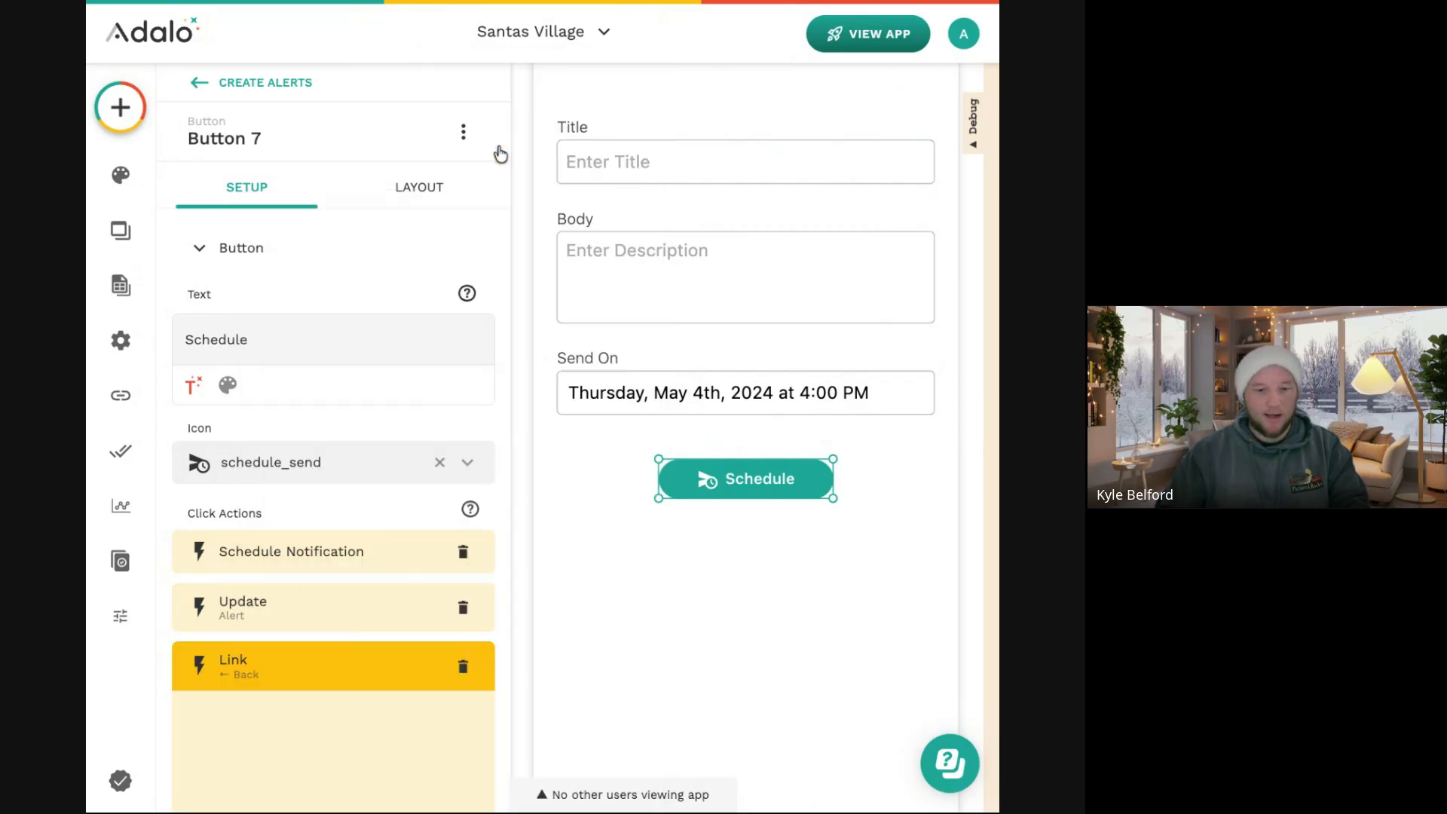
scroll(220, 643, "down", 2)
left_click(326, 510)
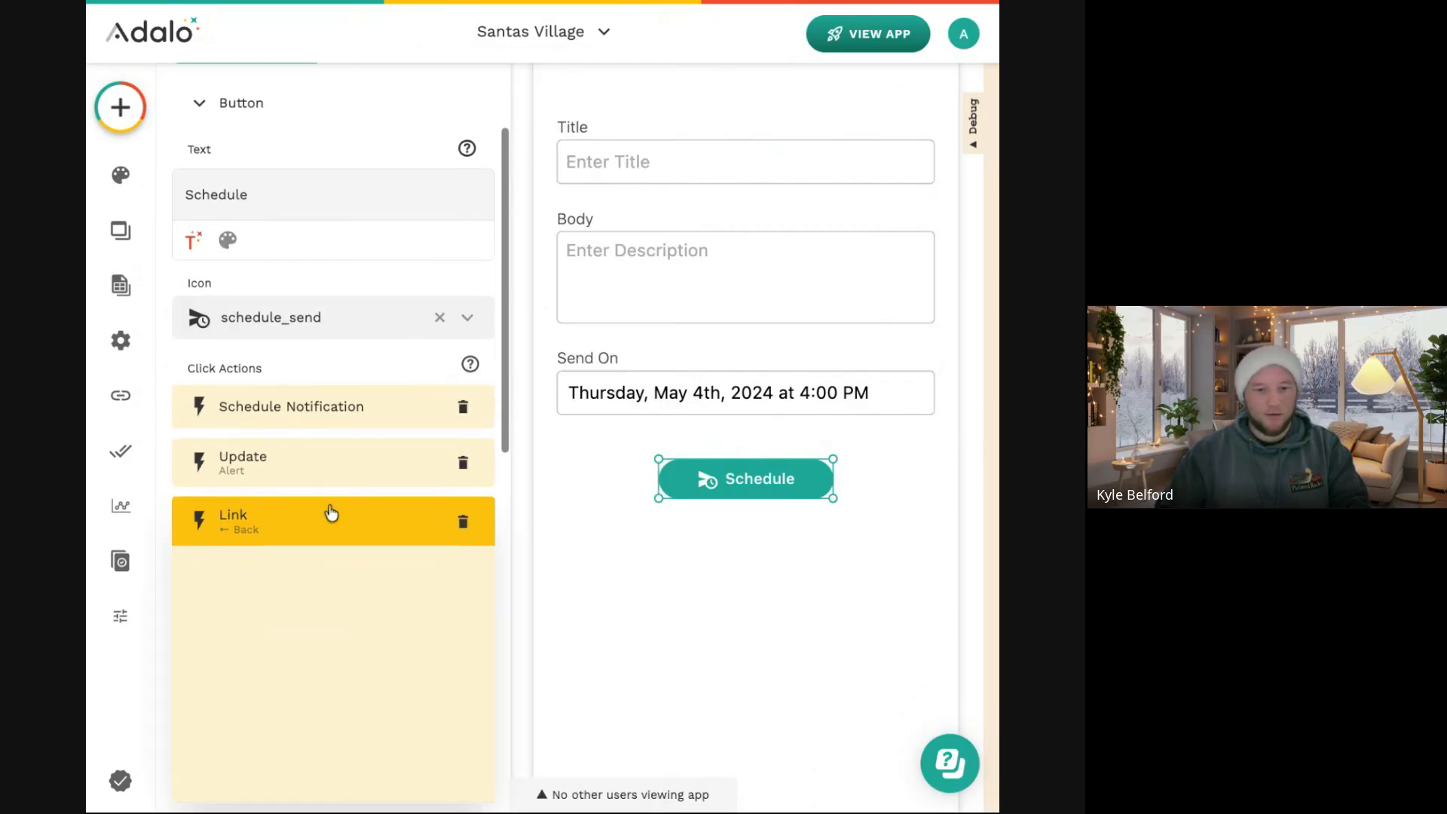
Switch to the app preview, reload it and go back to its Alerts screen.
left_click(547, 1)
key("super+r")
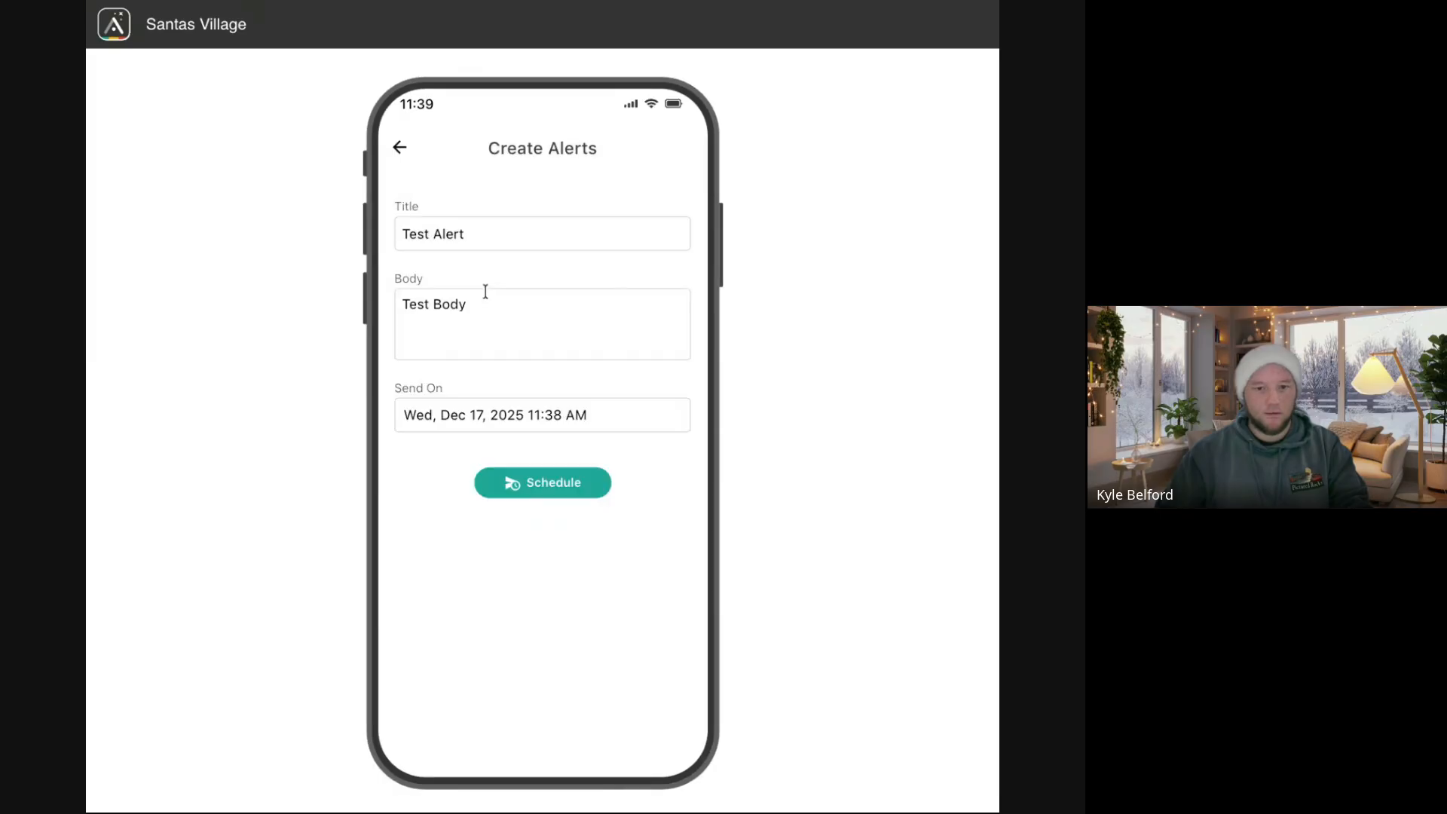
left_click(403, 151)
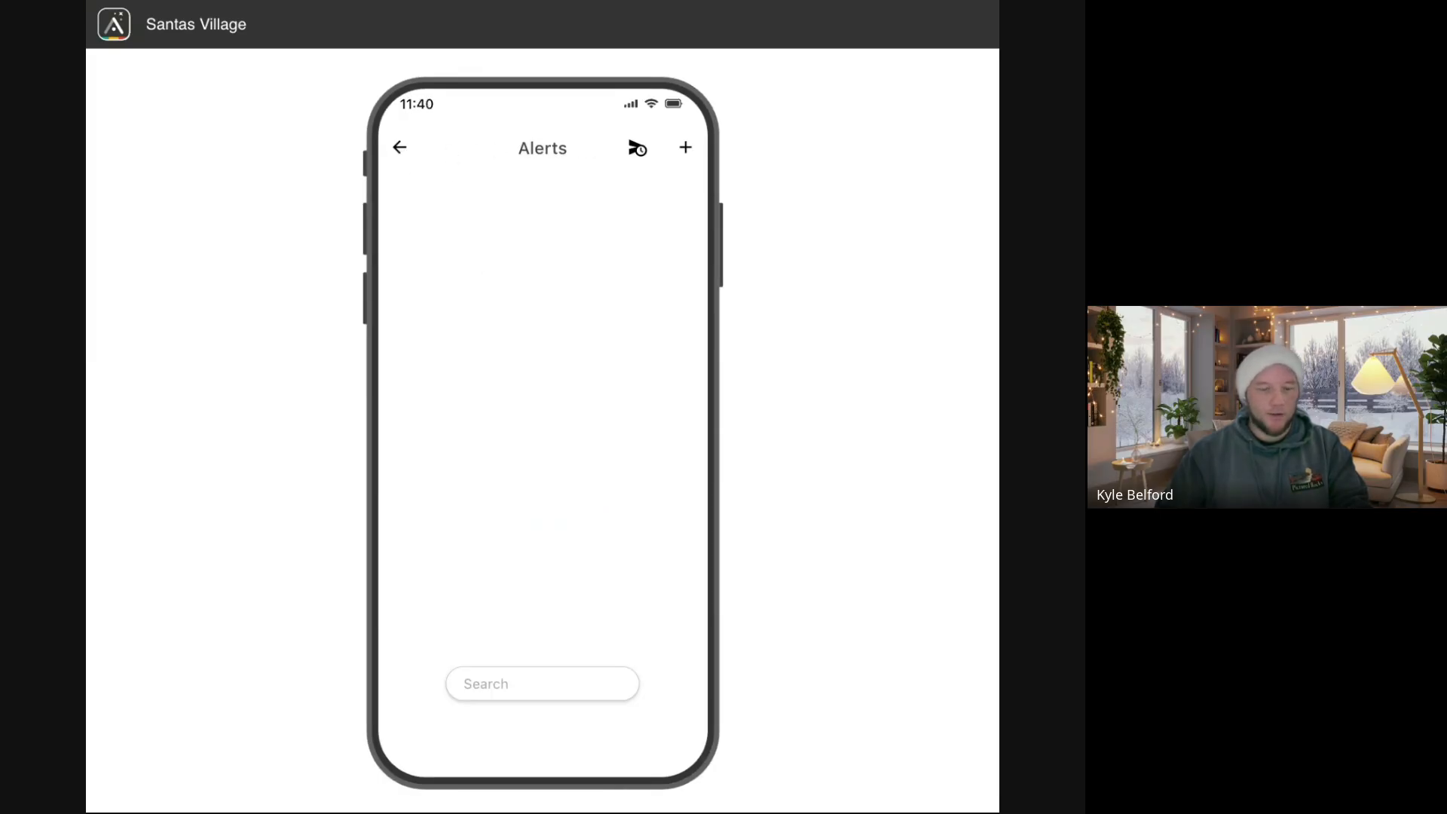
Return to the Adalo editor and check the records of the Alerts collection in the database.
left_click(377, 1)
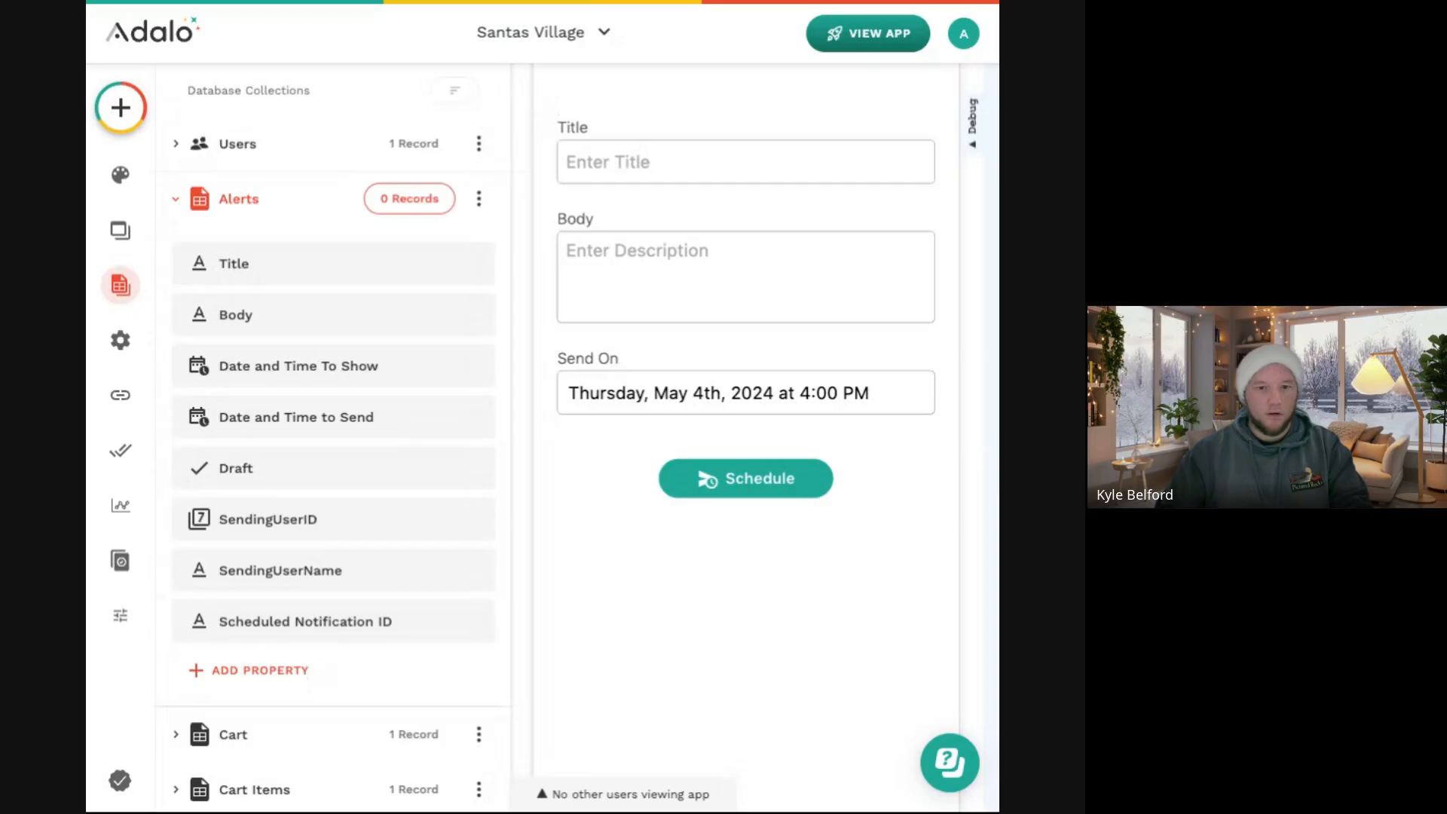
left_click(398, 204)
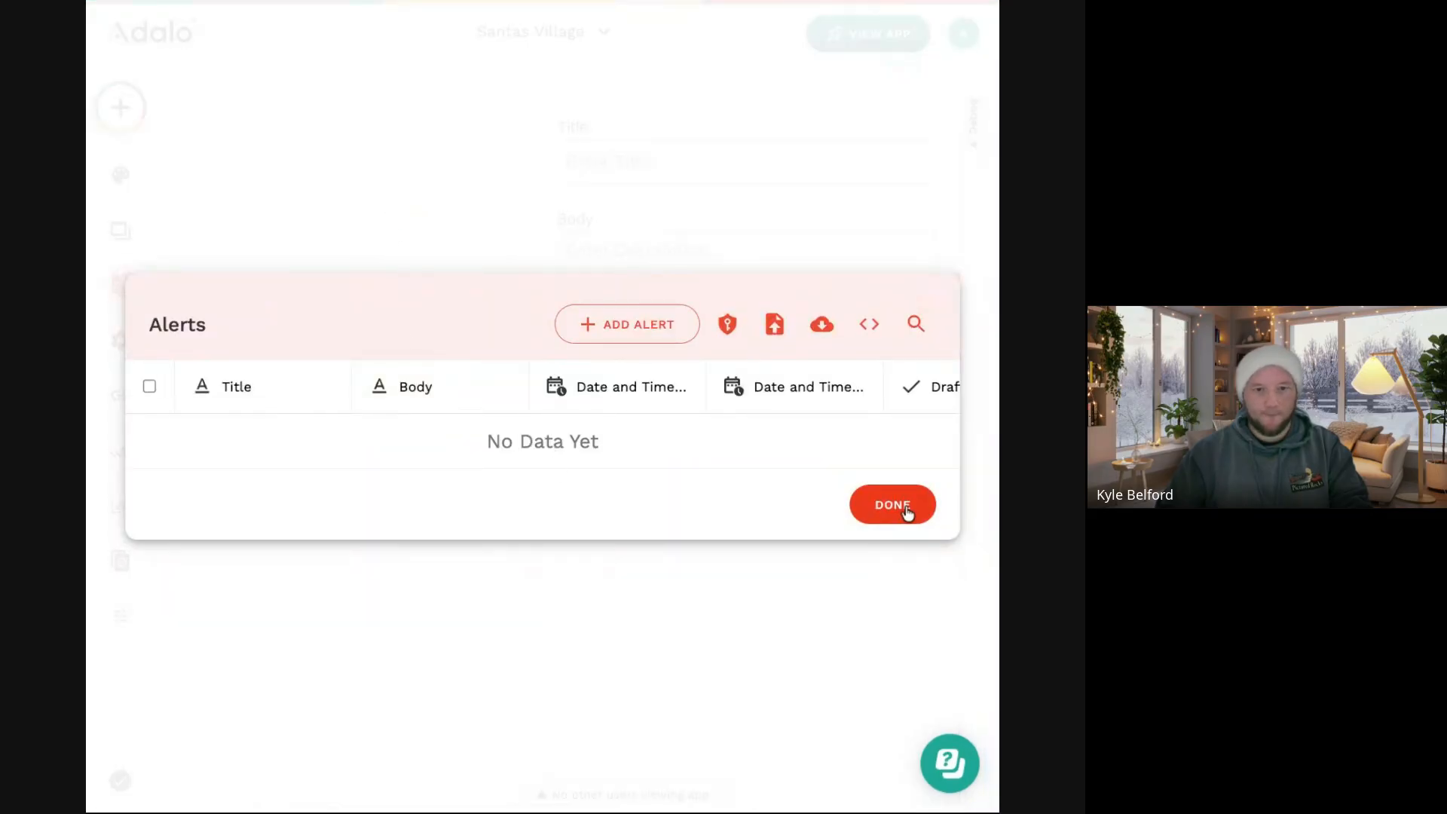
left_click(860, 513)
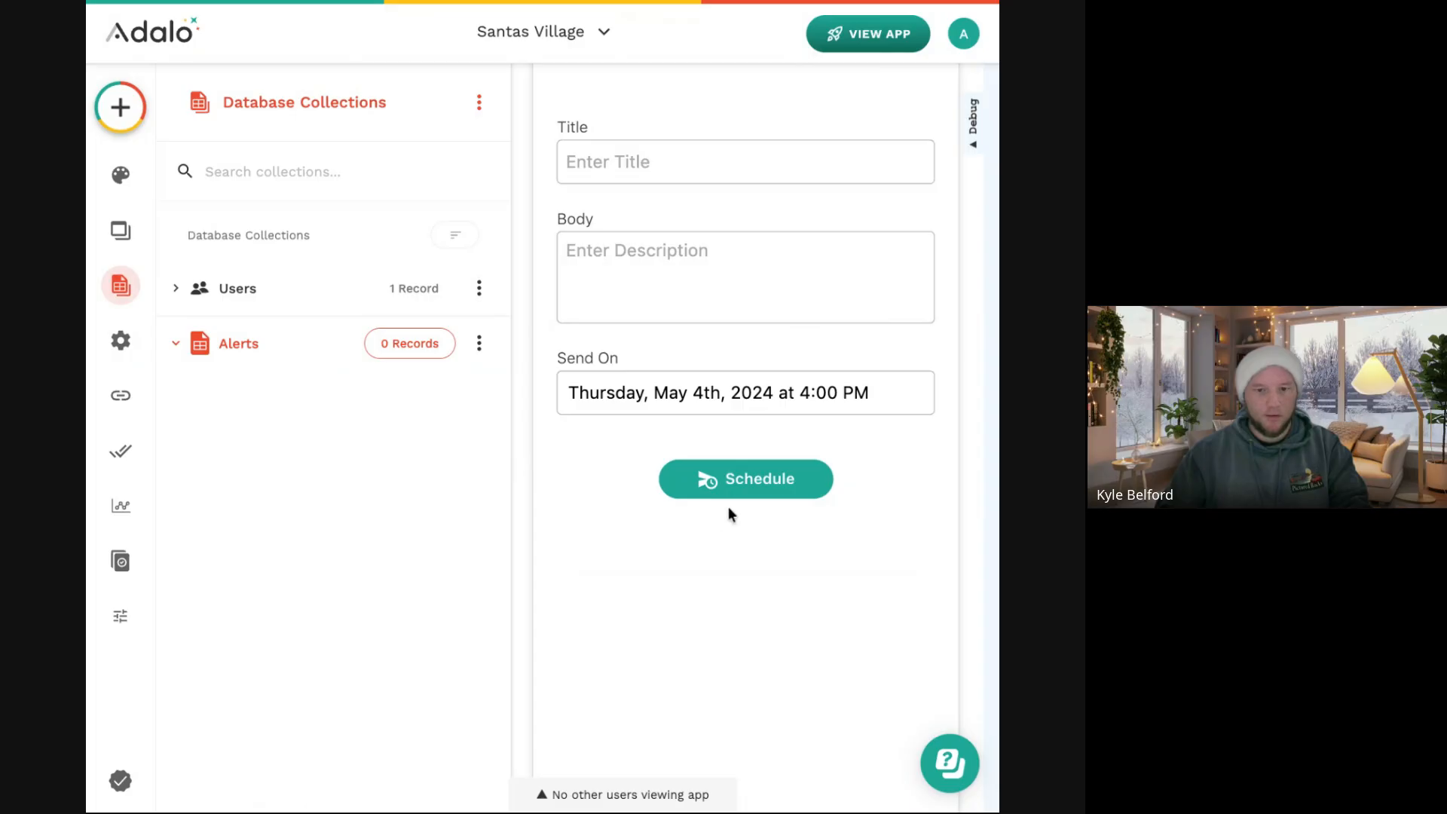
Examine the Schedule button's Update Alert action and the custom filters of the alerts list on Notifications.
left_click(689, 504)
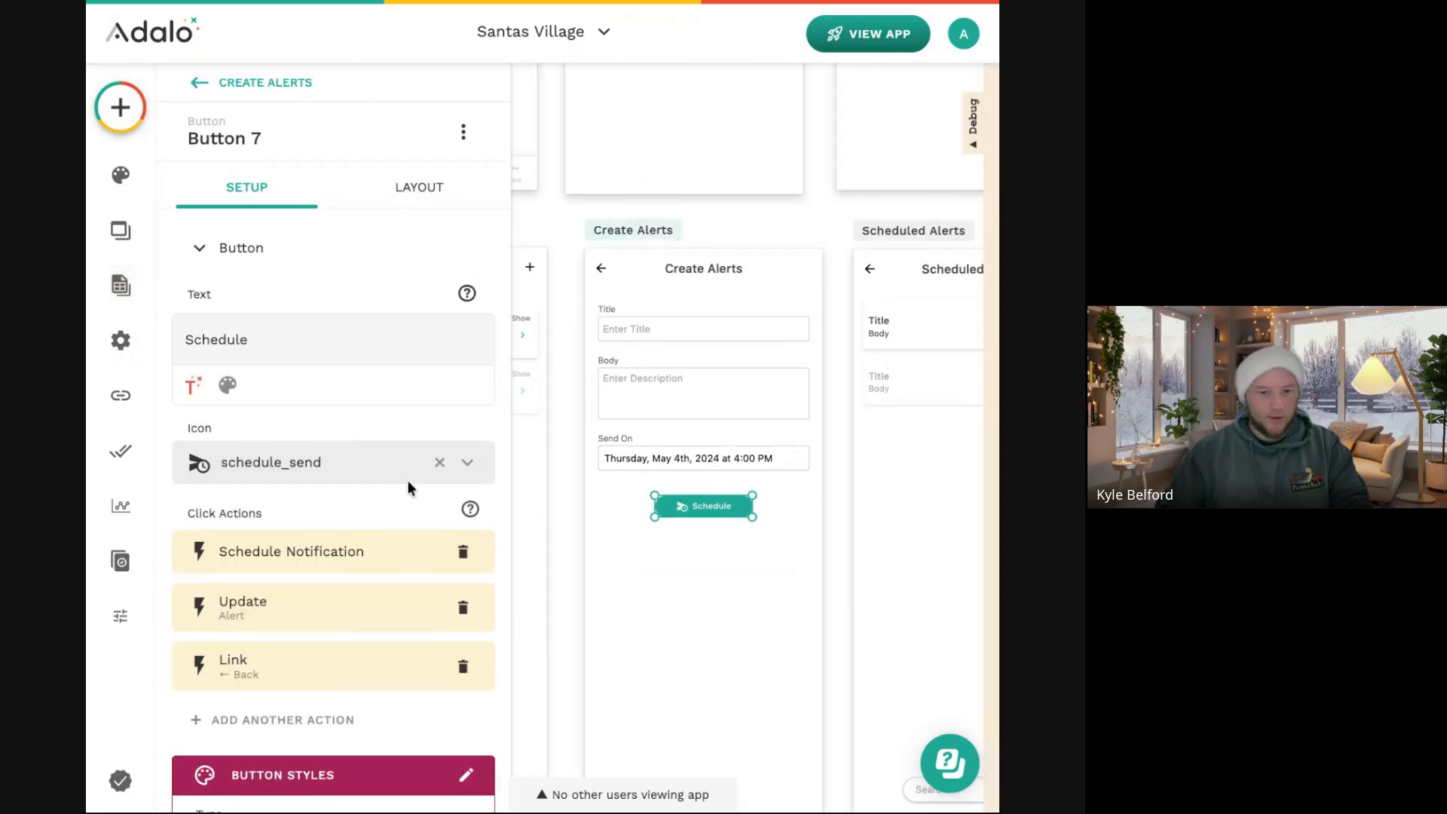
scroll(573, 438, "left", 1)
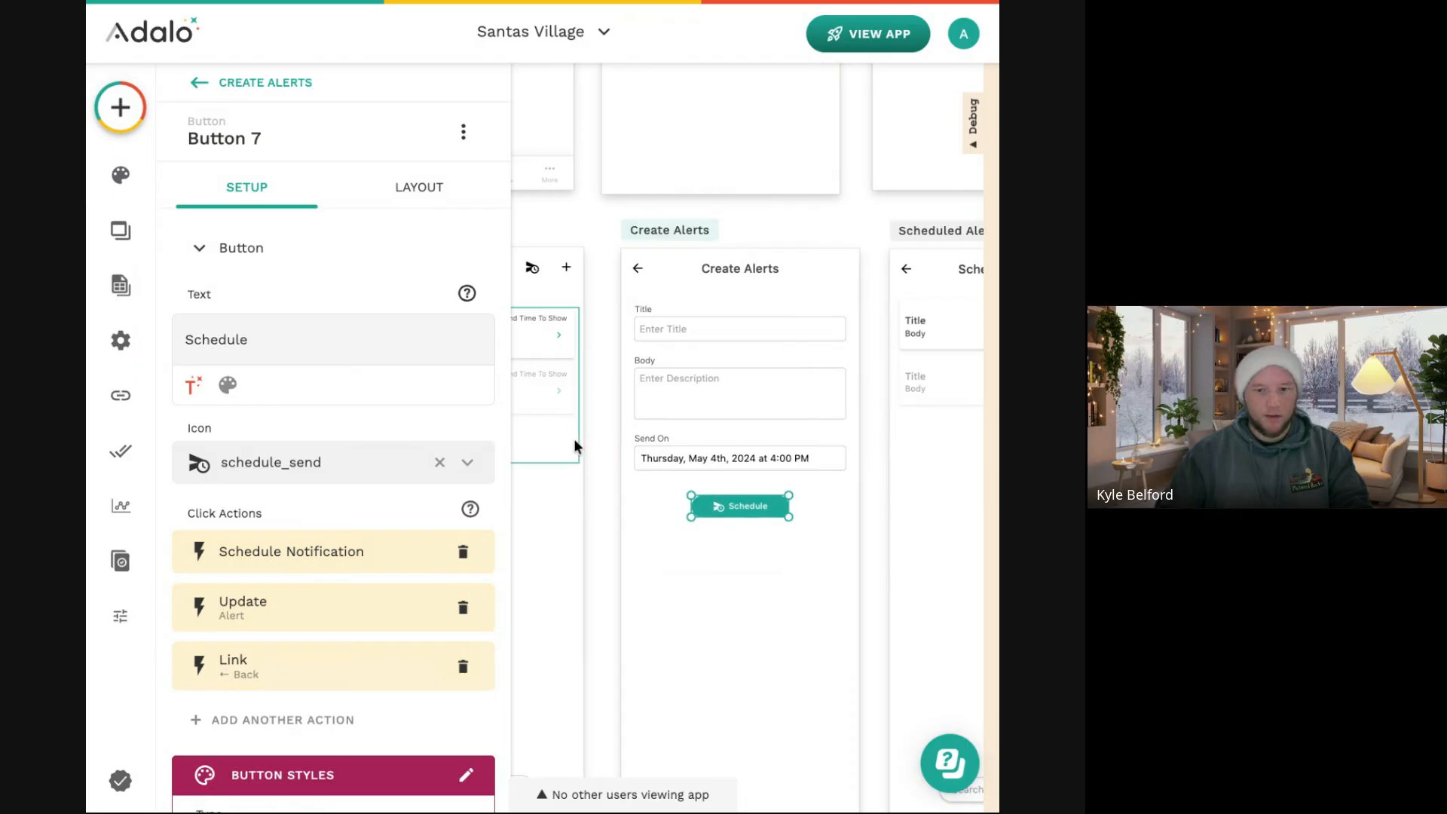
left_click(328, 603)
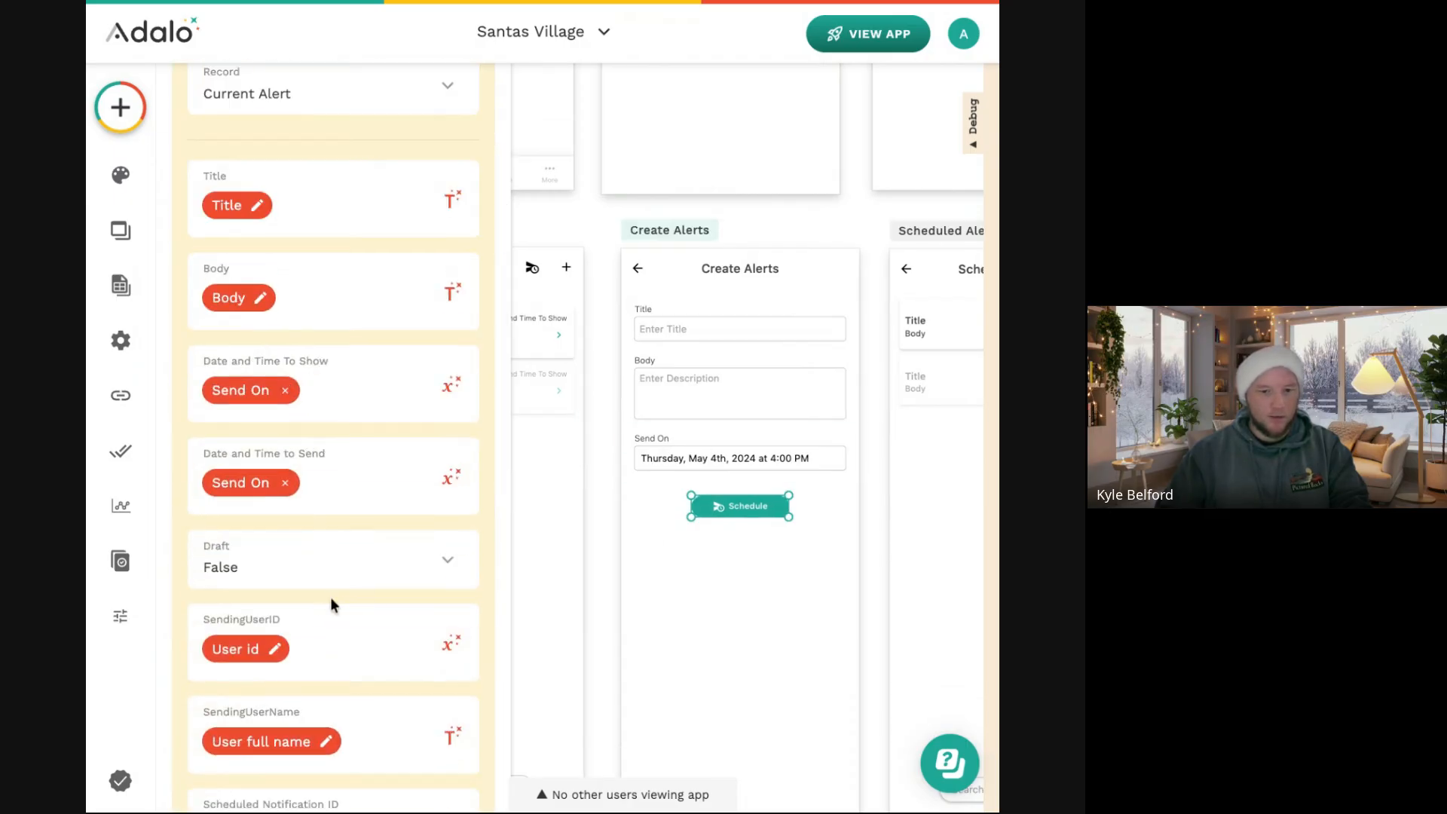
left_click(541, 549)
left_click(563, 360)
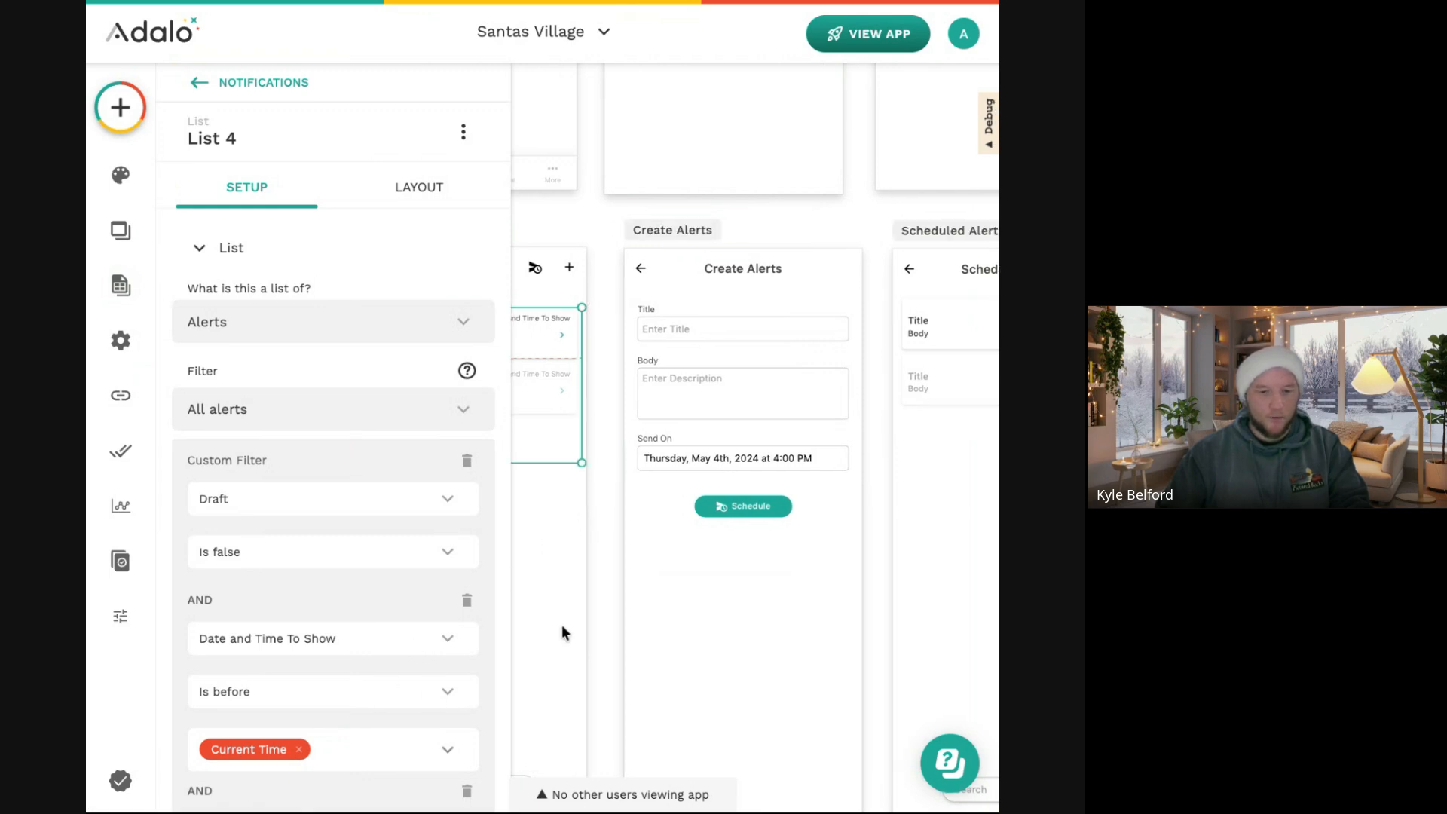
scroll(362, 660, "down", 3)
scroll(353, 655, "down", 3)
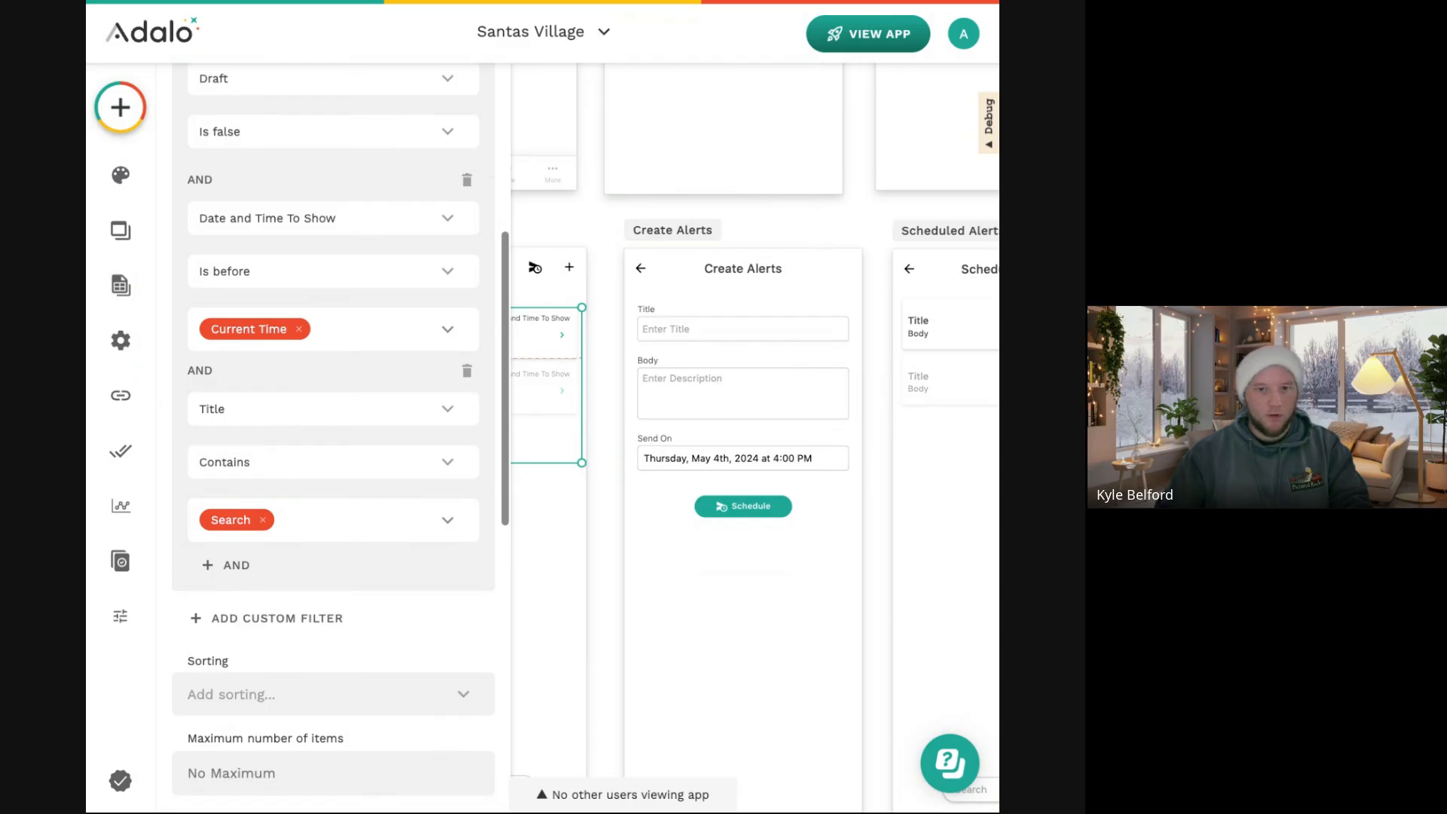
Switch to the app preview, leave the Alerts screen and go back into it to refresh the list.
left_click(428, 1)
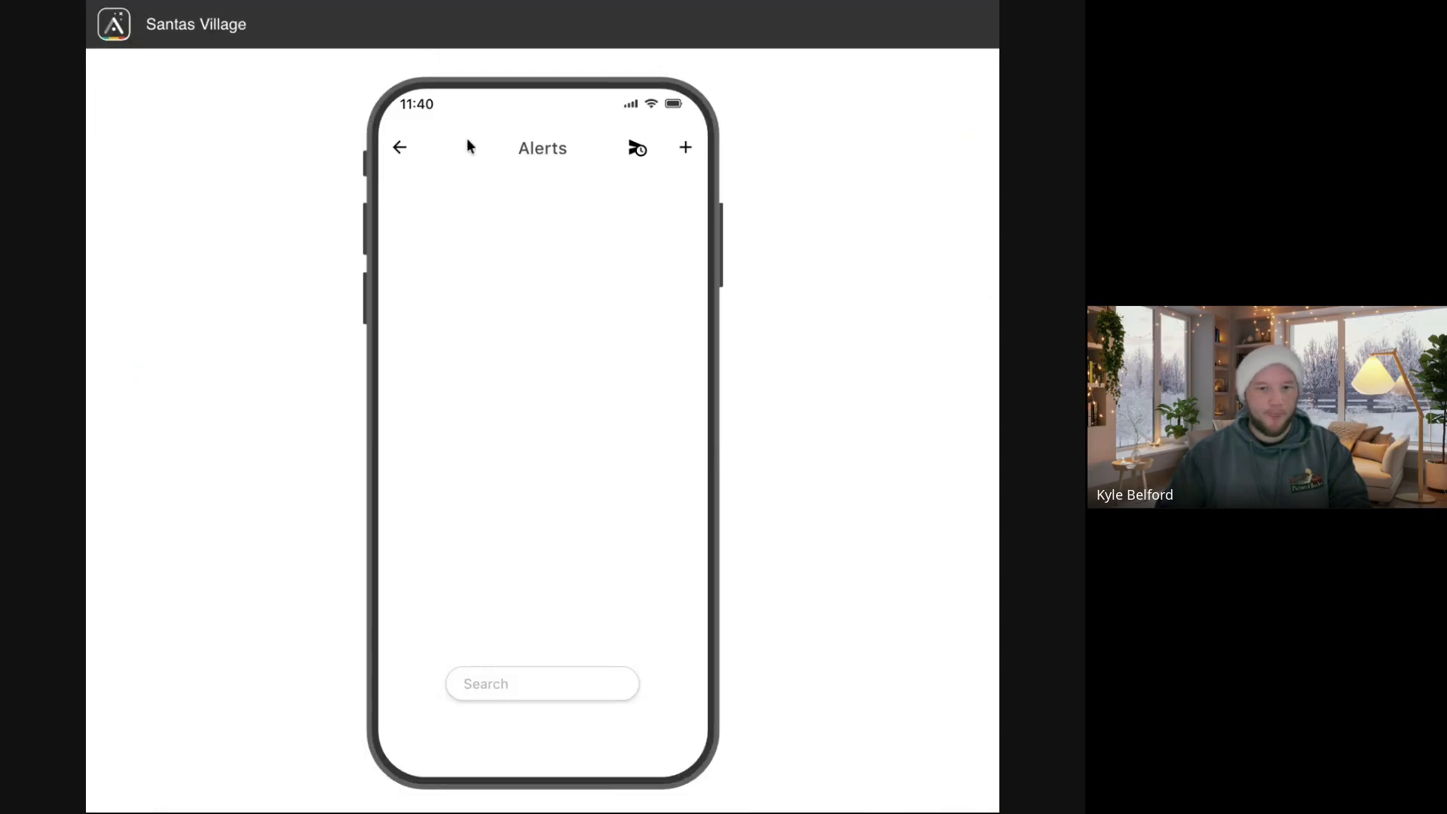
left_click(400, 147)
left_click(487, 443)
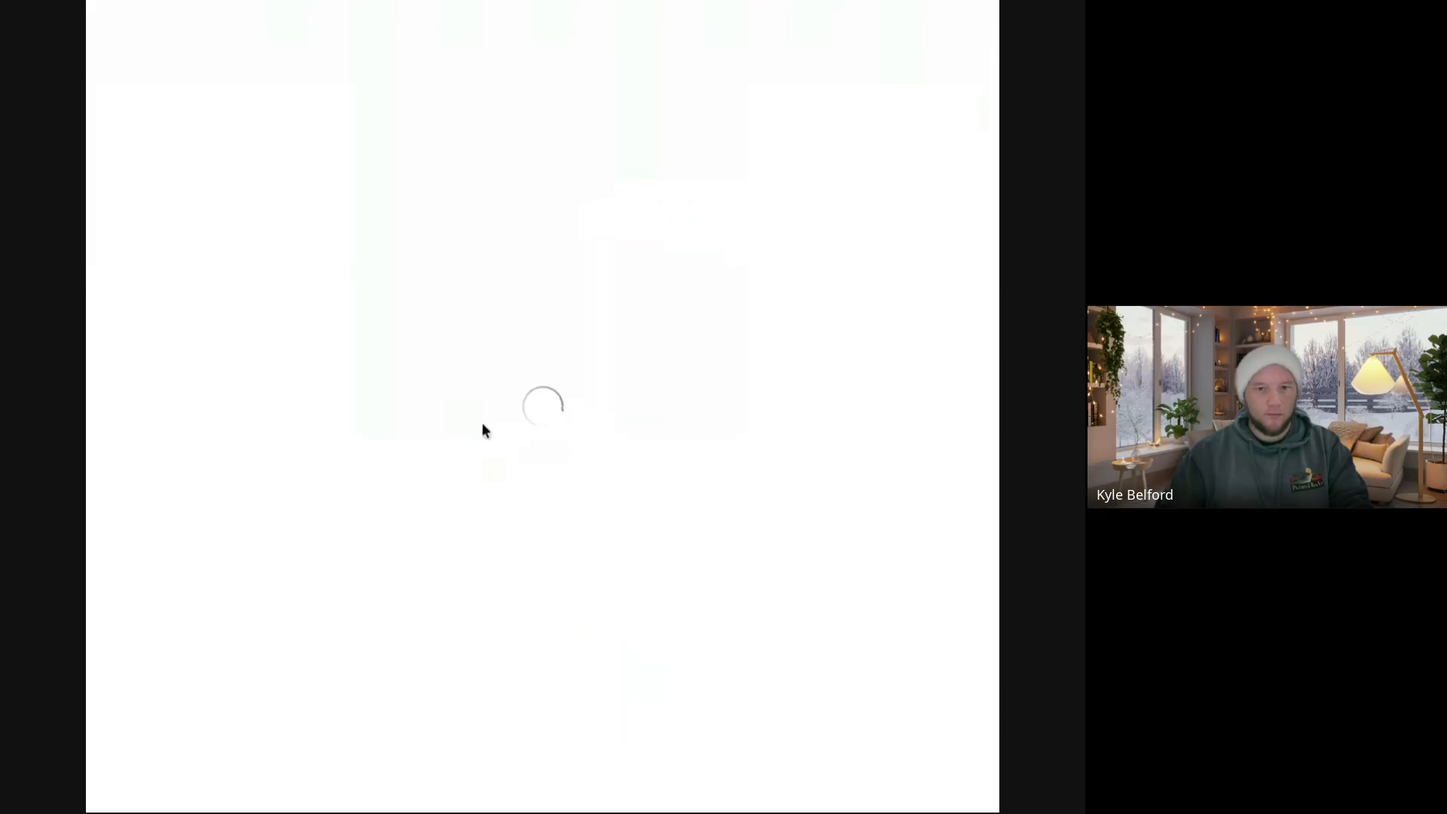
left_click(475, 724)
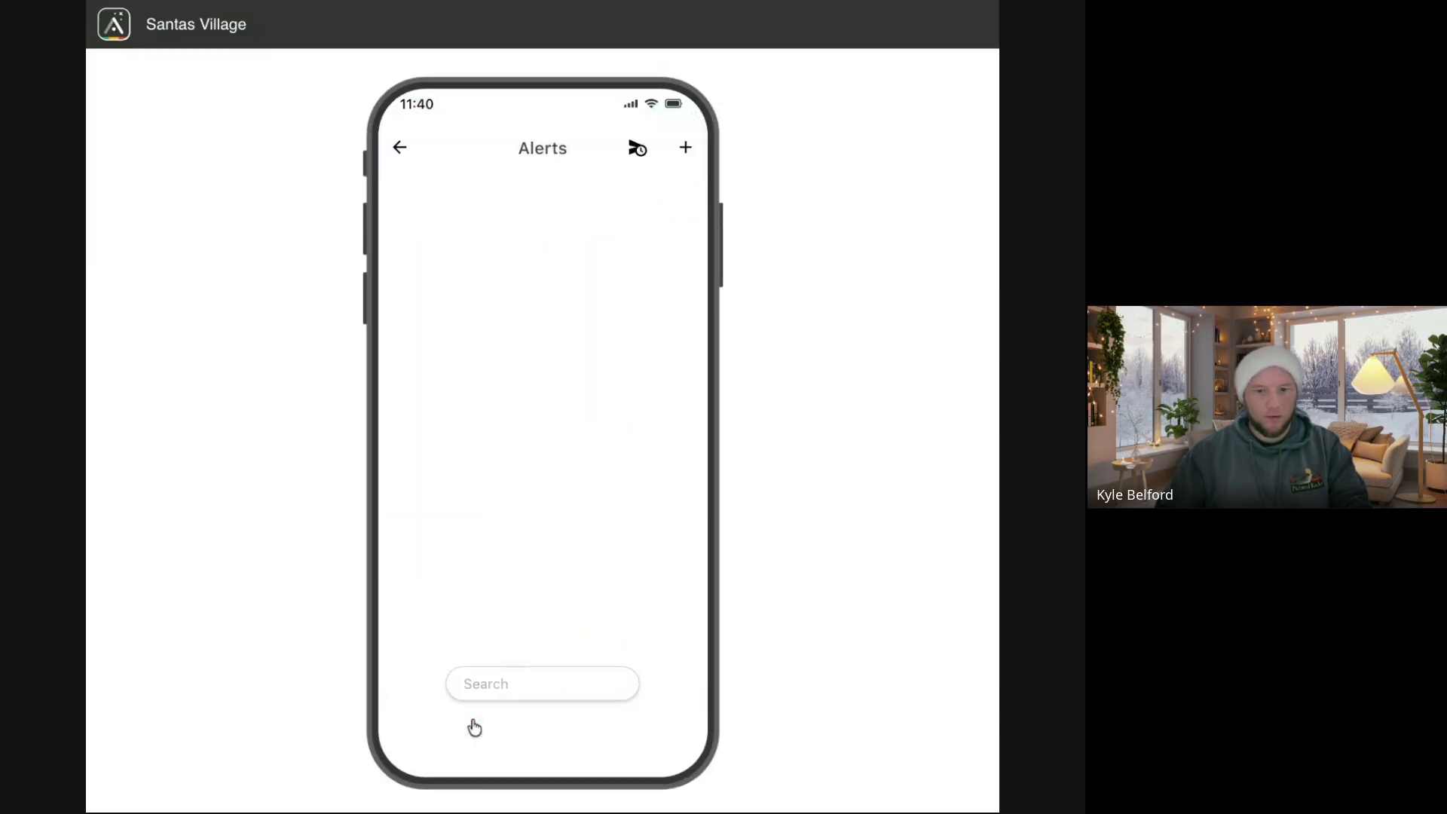
Start a new alert in the app preview and set its Send On time to today at 11:34 AM.
left_click(685, 148)
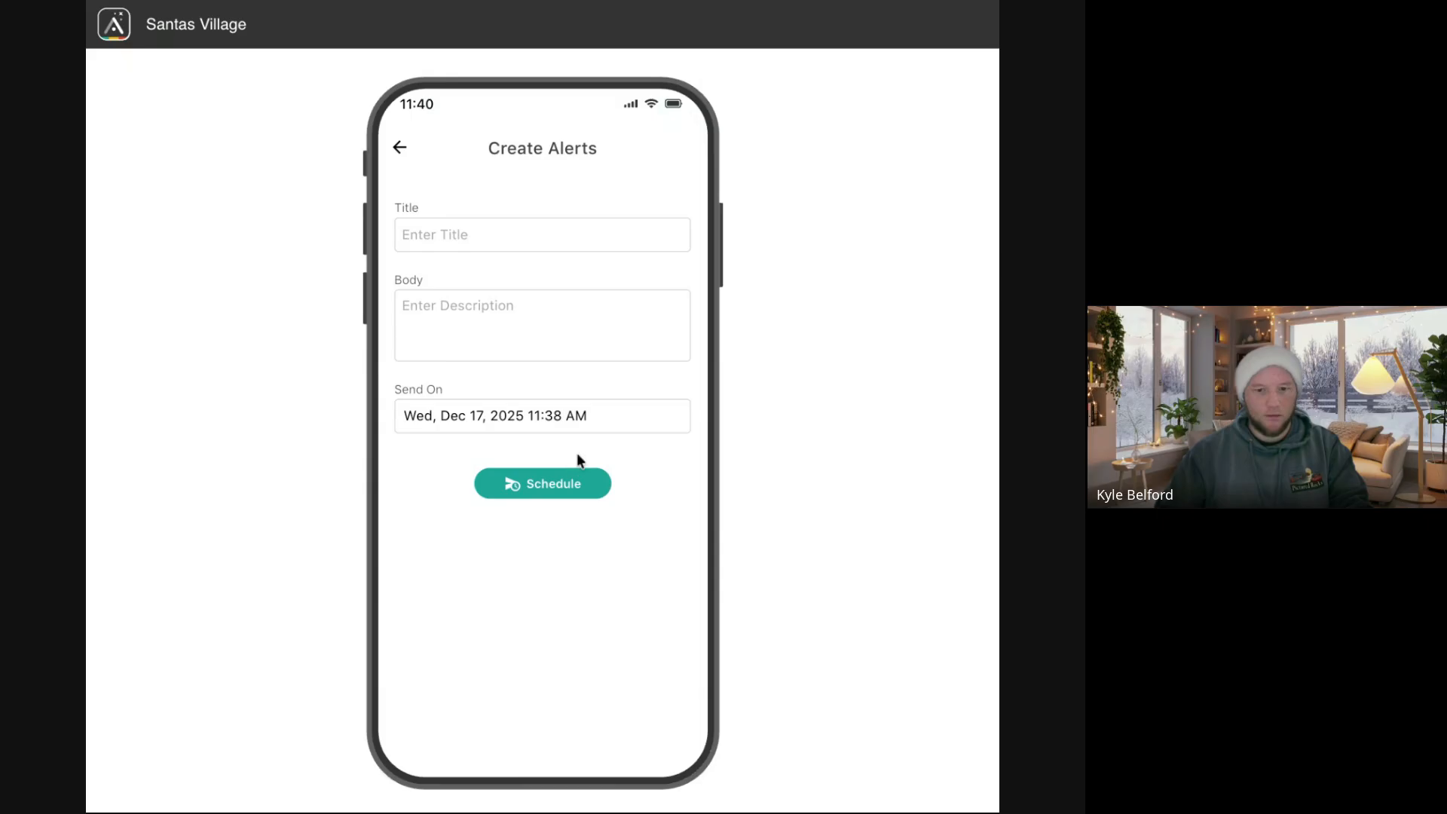
left_click(588, 427)
left_click(705, 705)
left_click(705, 704)
left_click(704, 705)
left_click(704, 704)
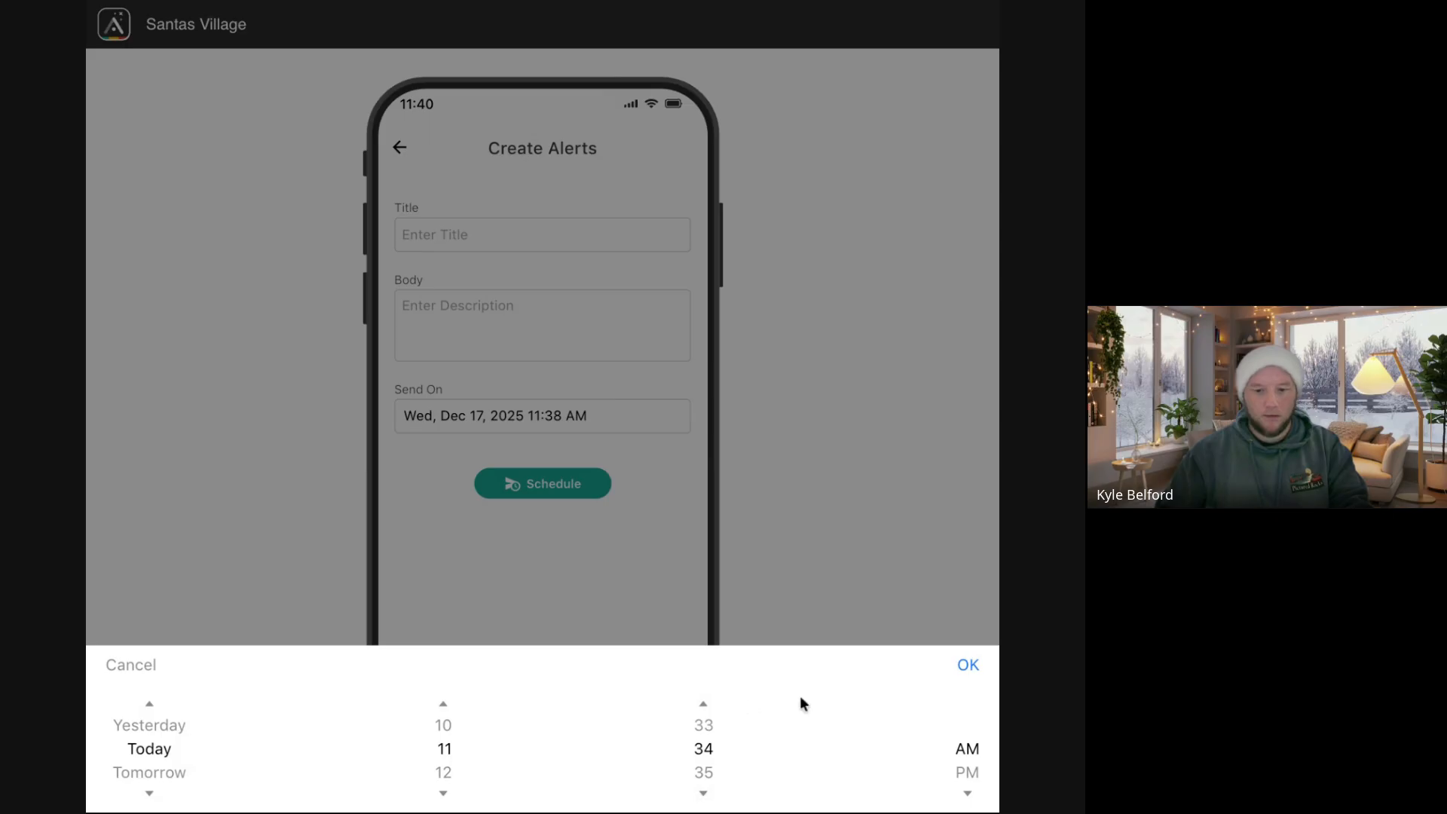
left_click(870, 595)
Schedule the alert with the title "Test 2" and body "Test 2 Body", and check the Scheduled Alerts list.
left_click(425, 231)
type("Test 2")
left_click(453, 315)
type("Test 2 Body")
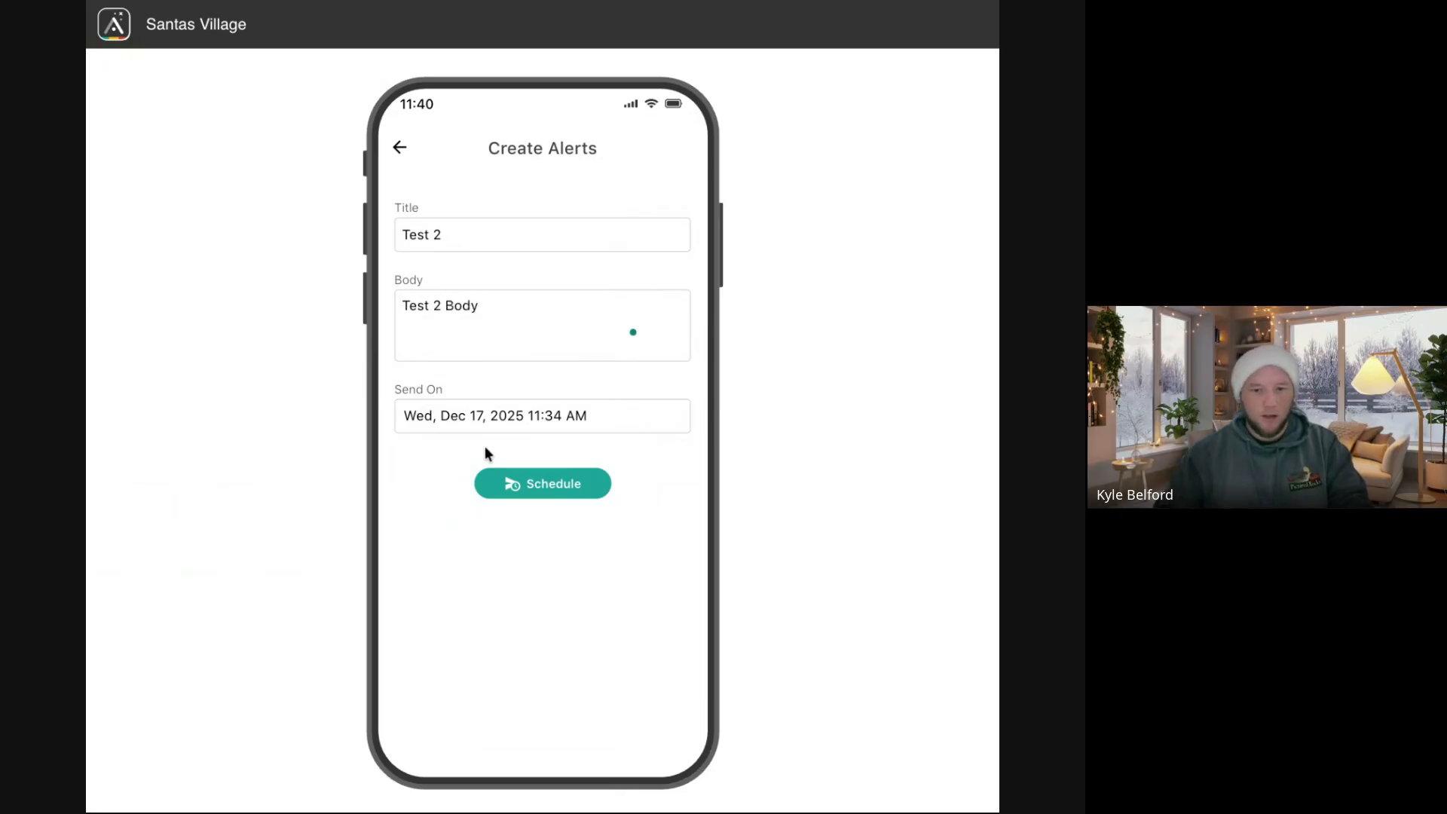
left_click(526, 483)
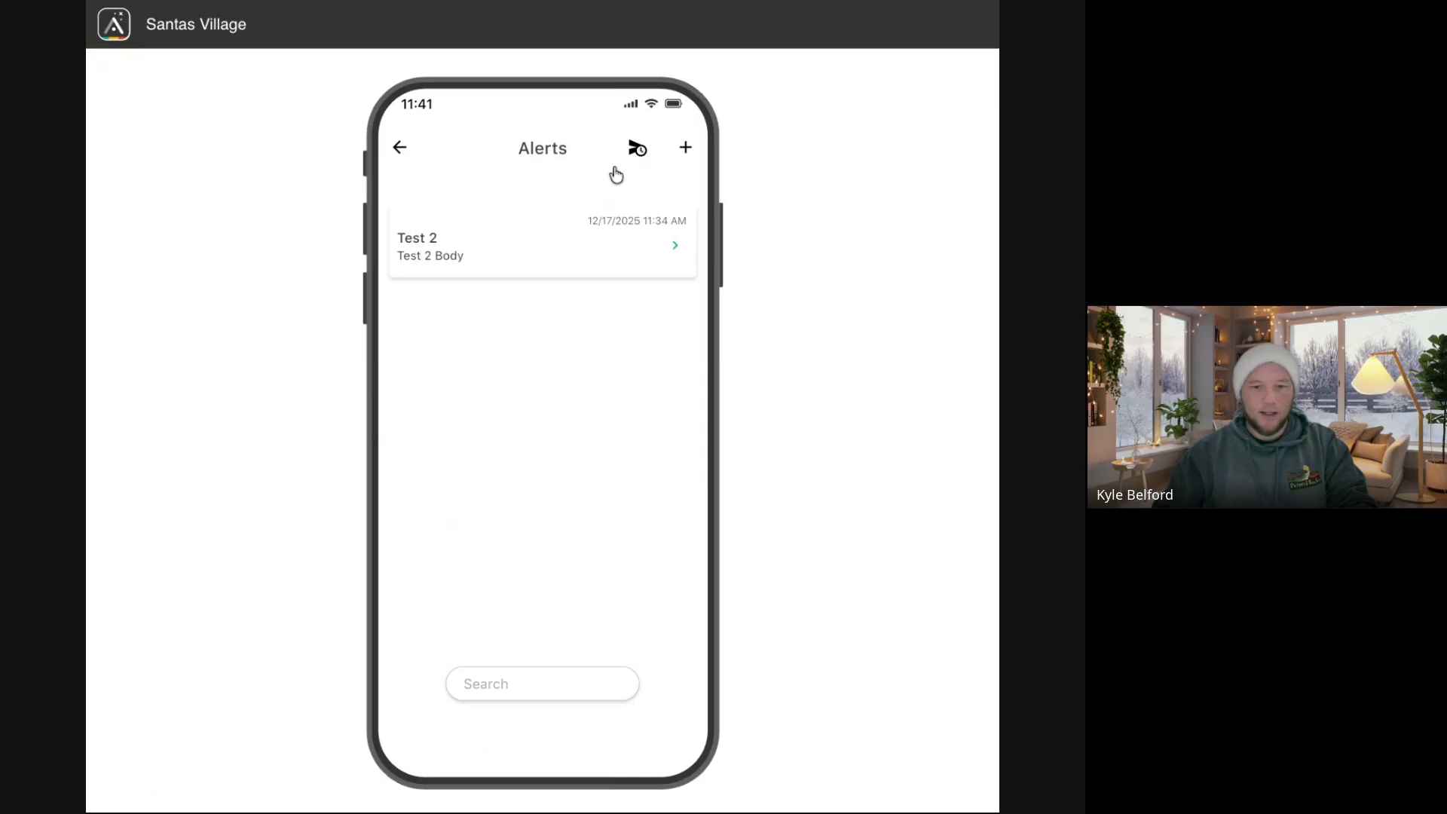
left_click(640, 155)
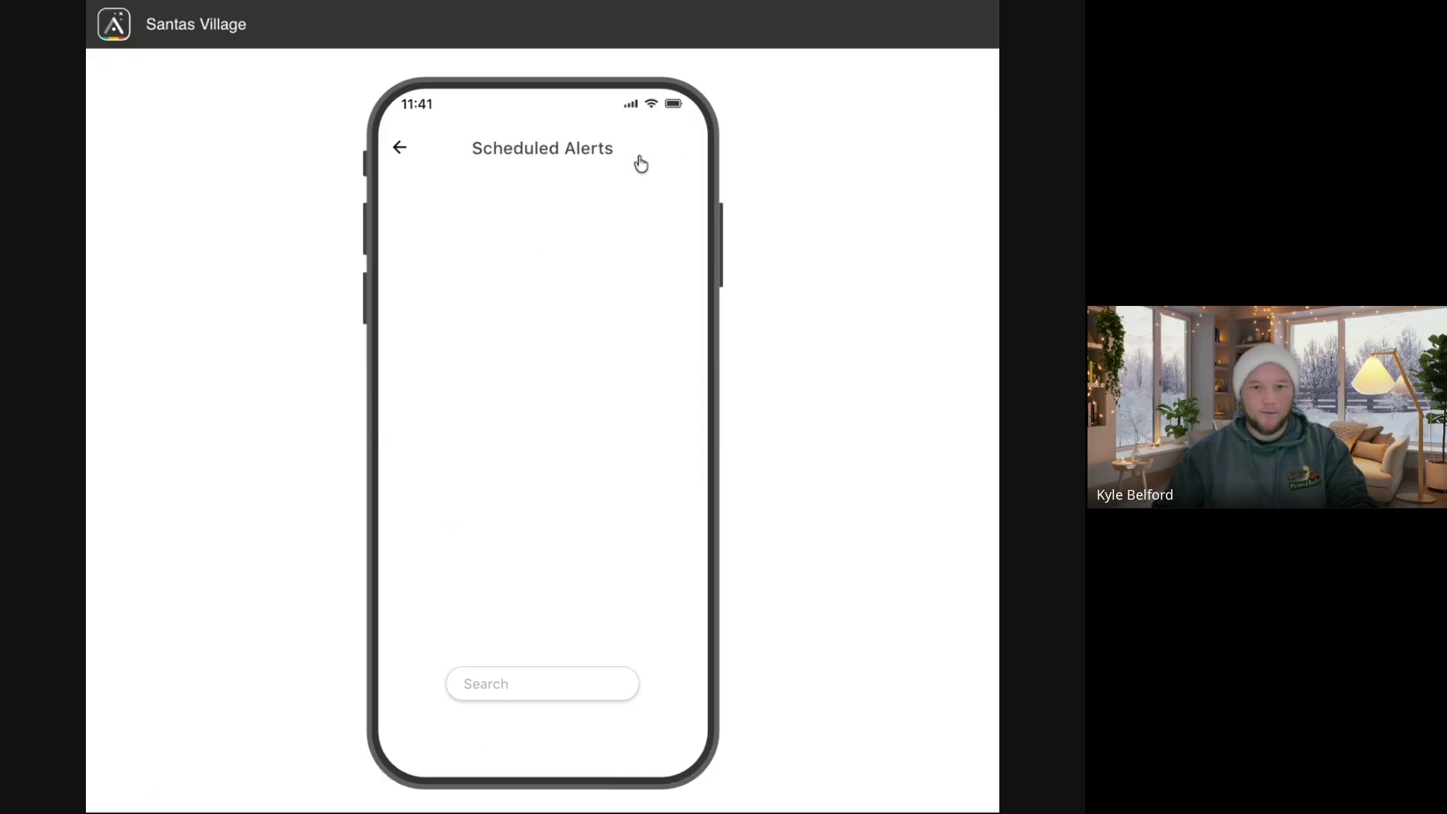
left_click(400, 147)
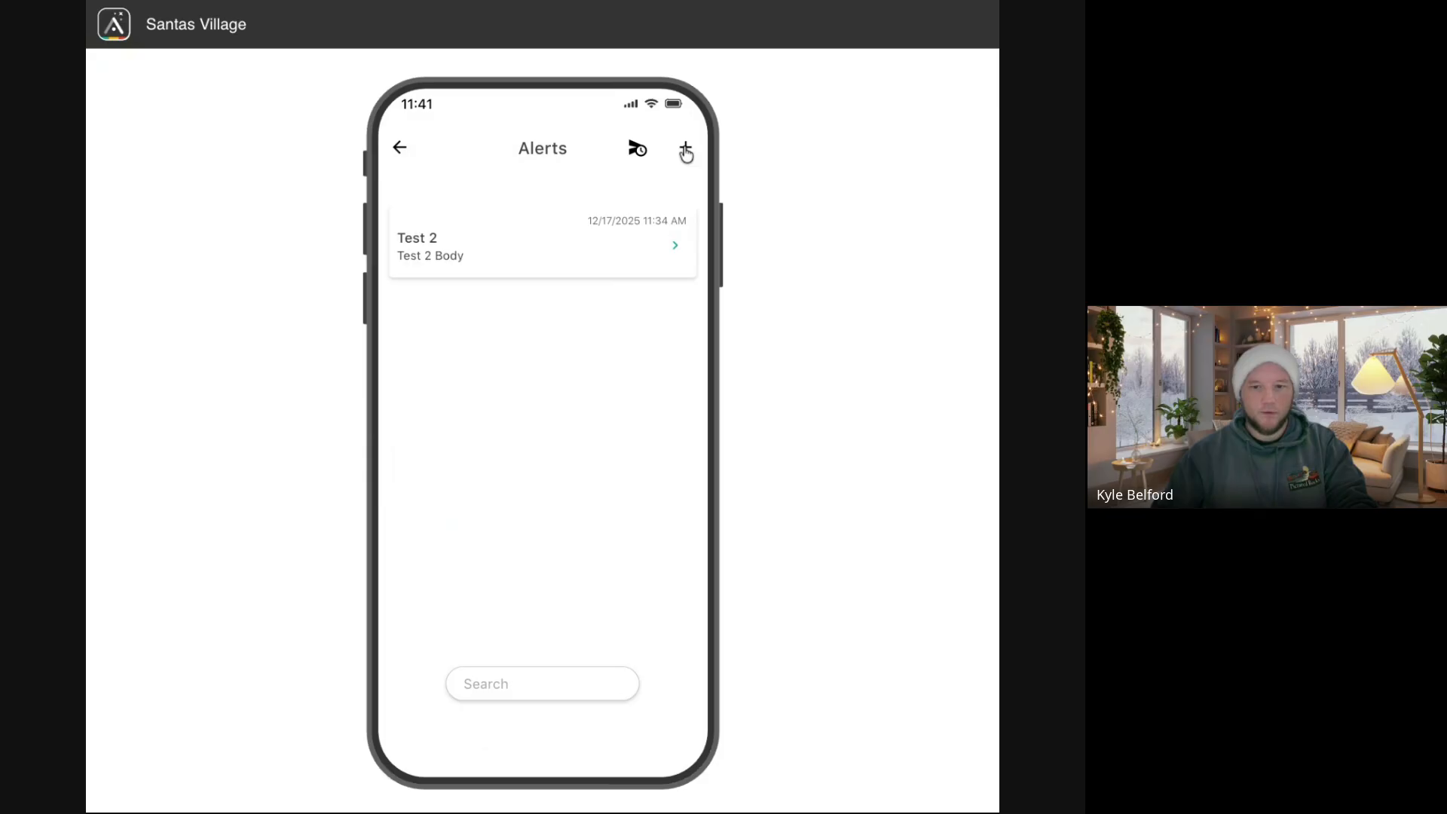
Schedule another alert titled "Test 3" with body "Test 3 Body", sending tomorrow at 11:34 AM.
left_click(685, 149)
type("Test 3")
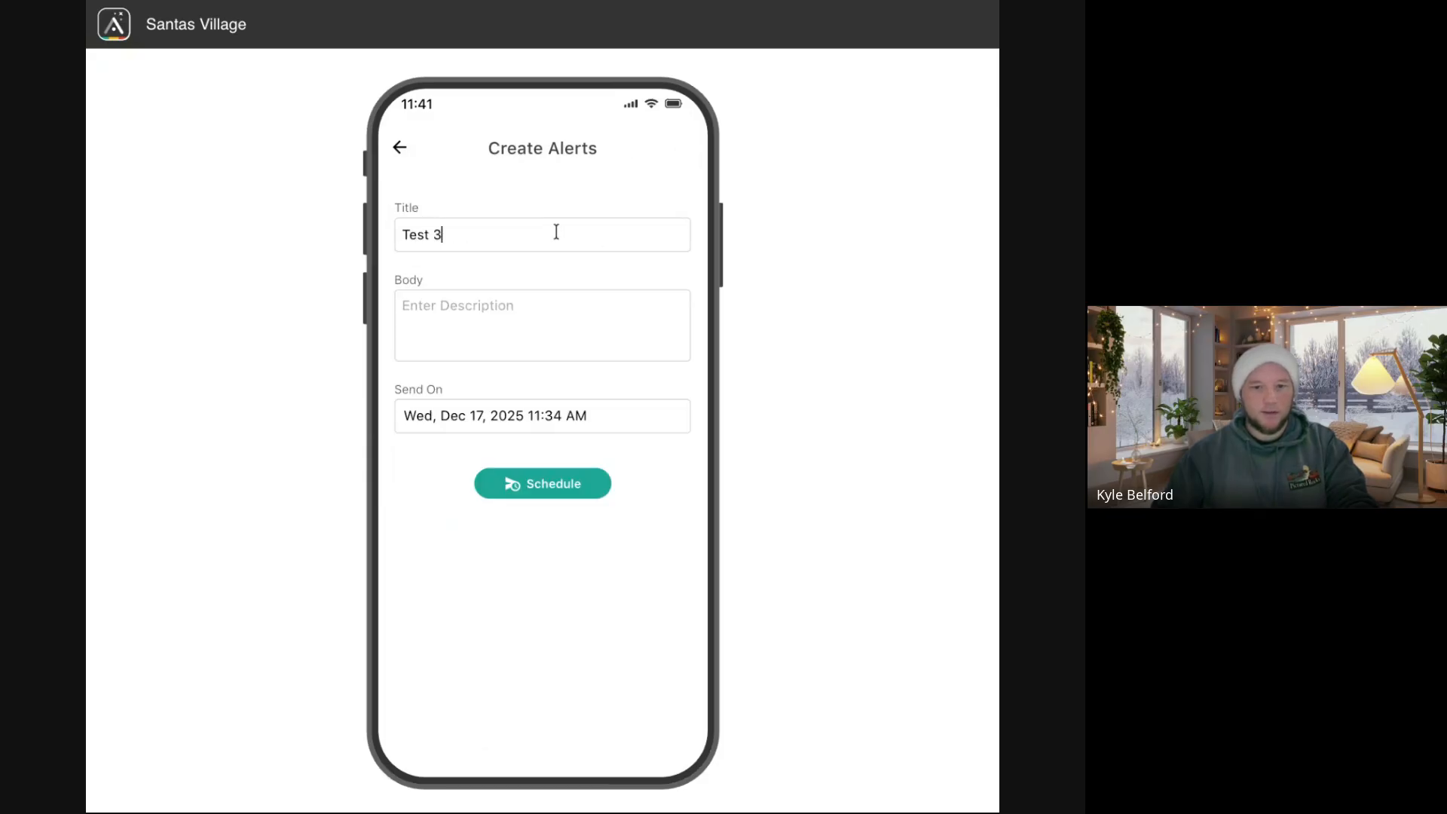
type("Test 3 Body")
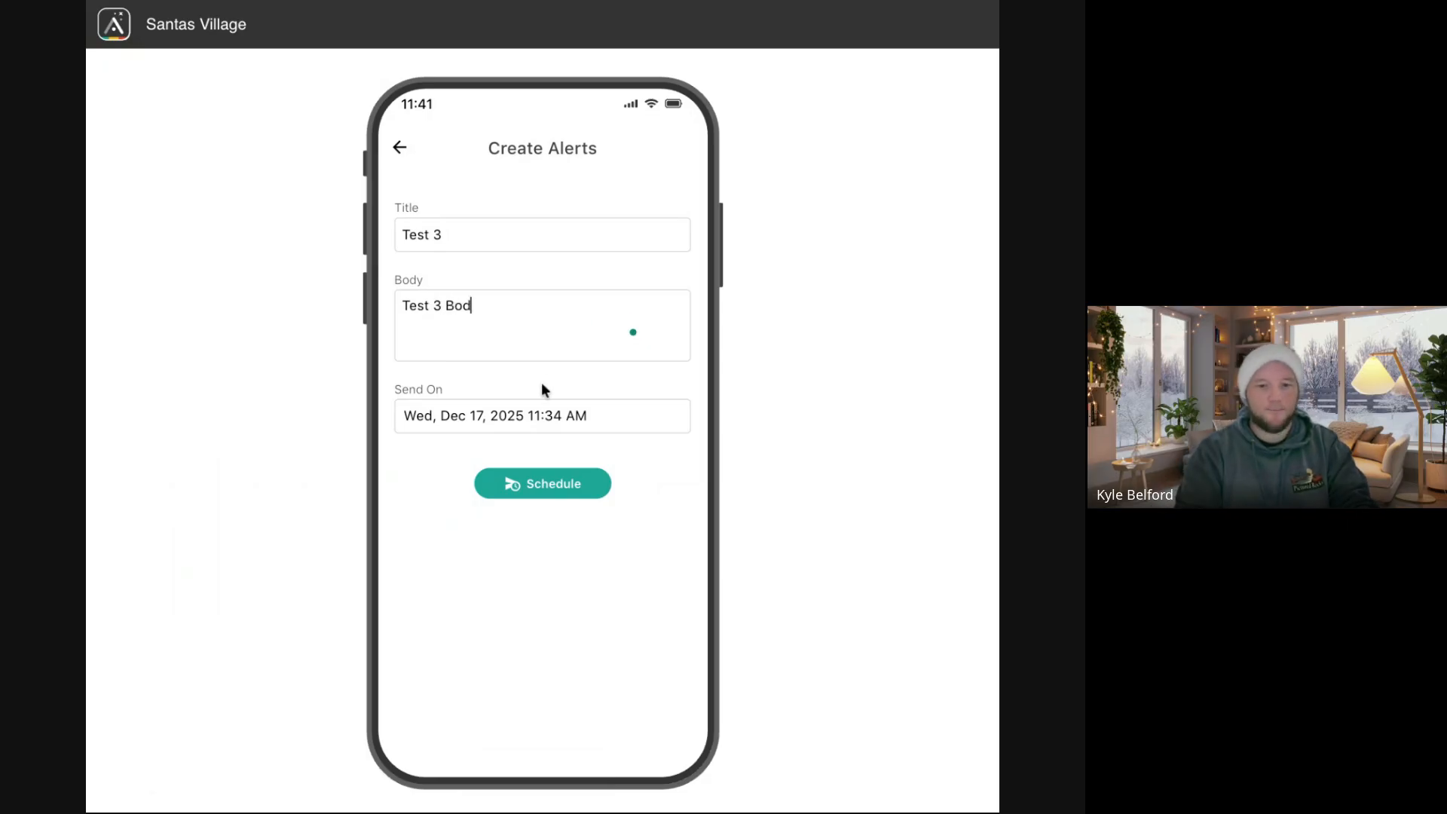
left_click(517, 420)
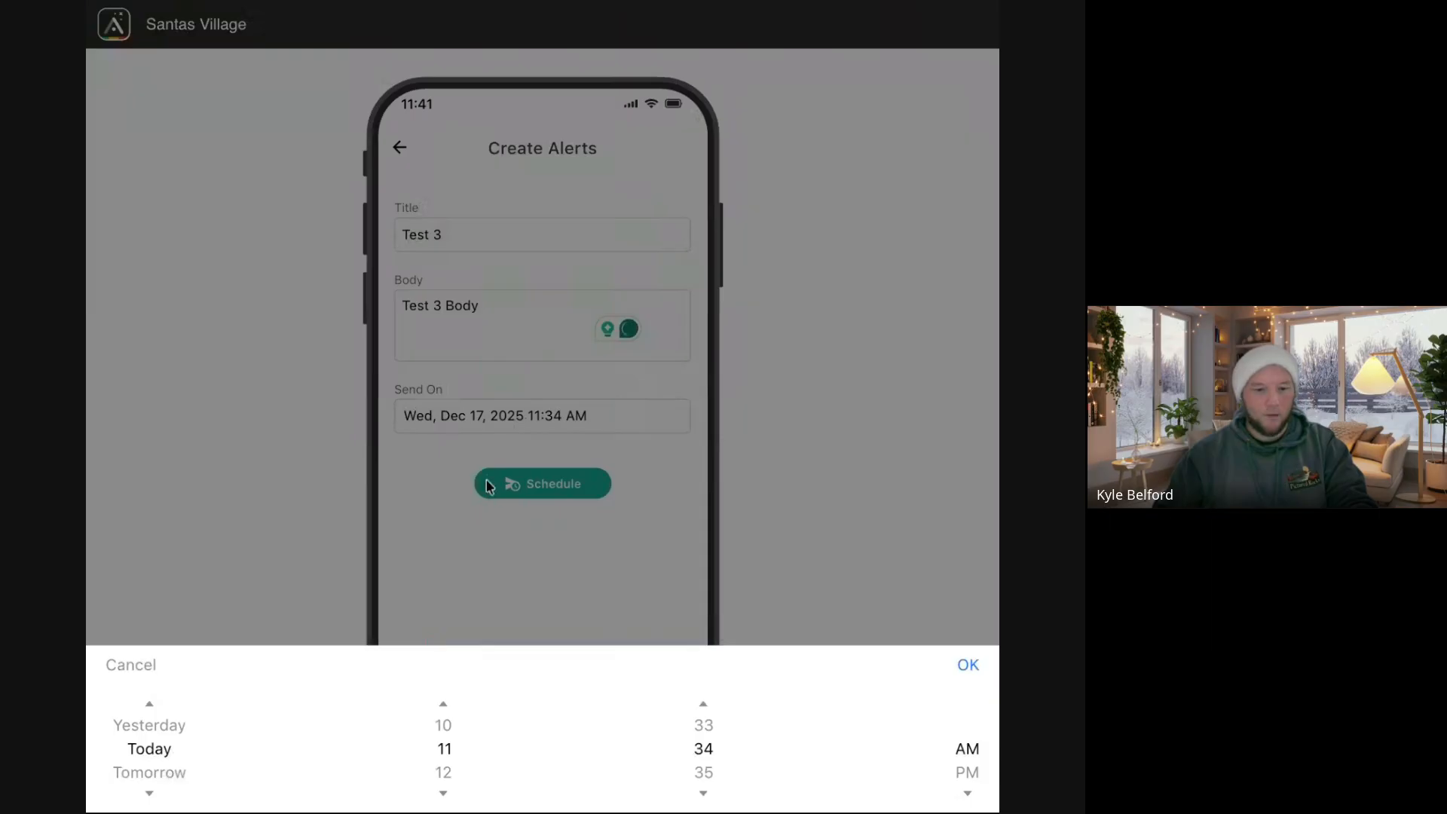
left_click(213, 769)
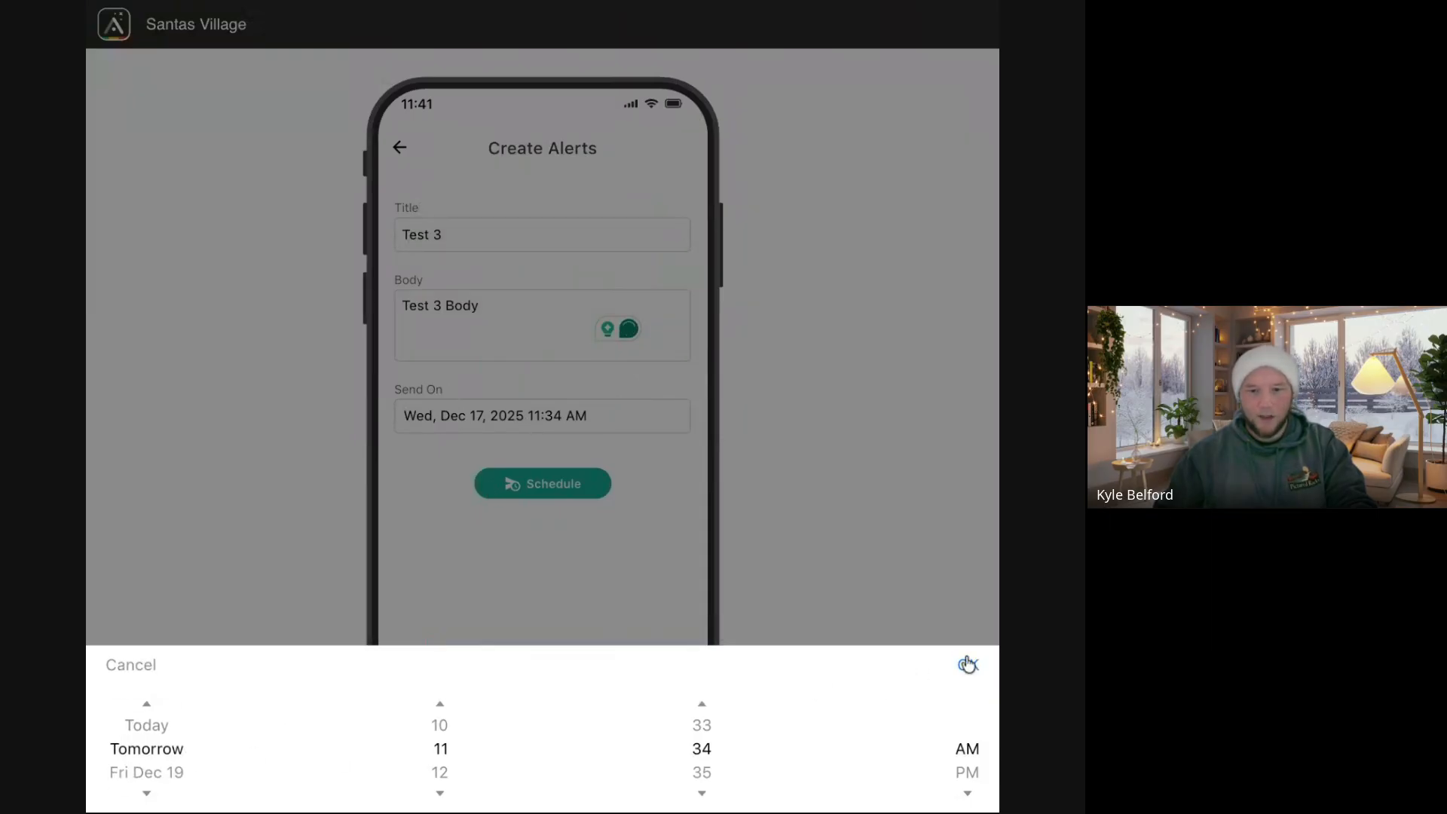
left_click(968, 663)
left_click(550, 491)
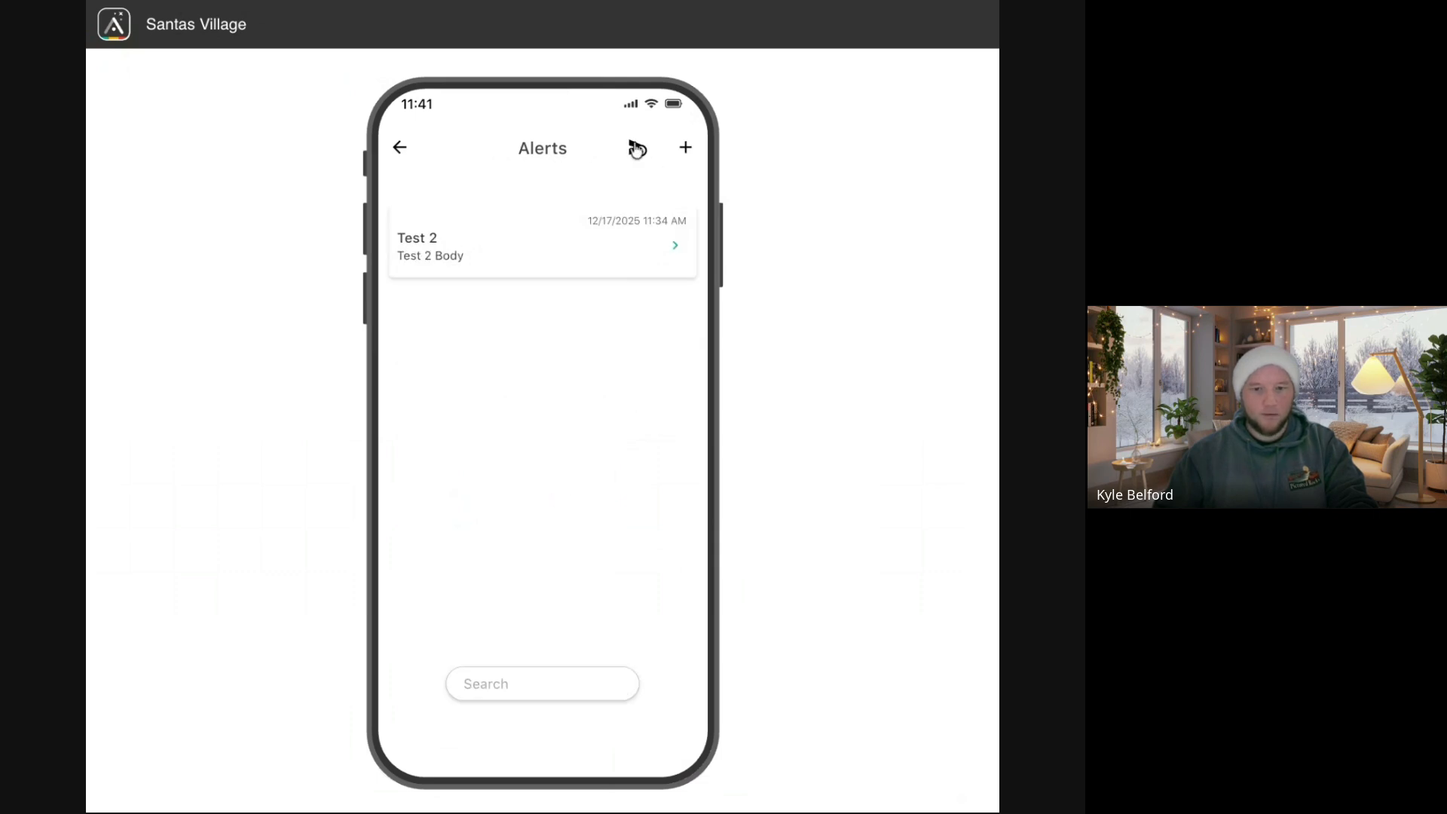
Open the Test 3 alert from Scheduled Alerts and change its title to "Test 4 change" and body to "Test 4 Body".
left_click(636, 150)
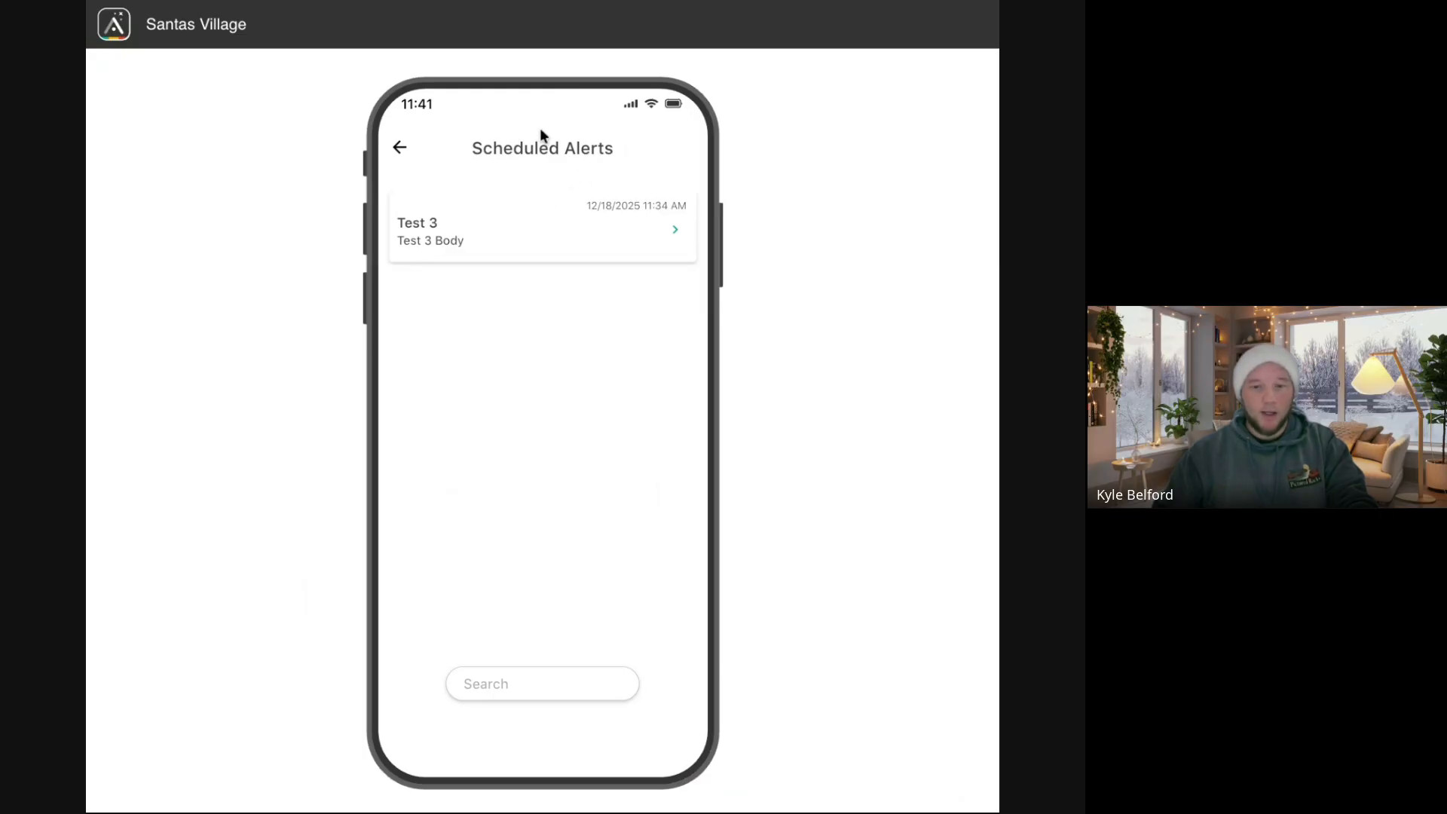
left_click(524, 232)
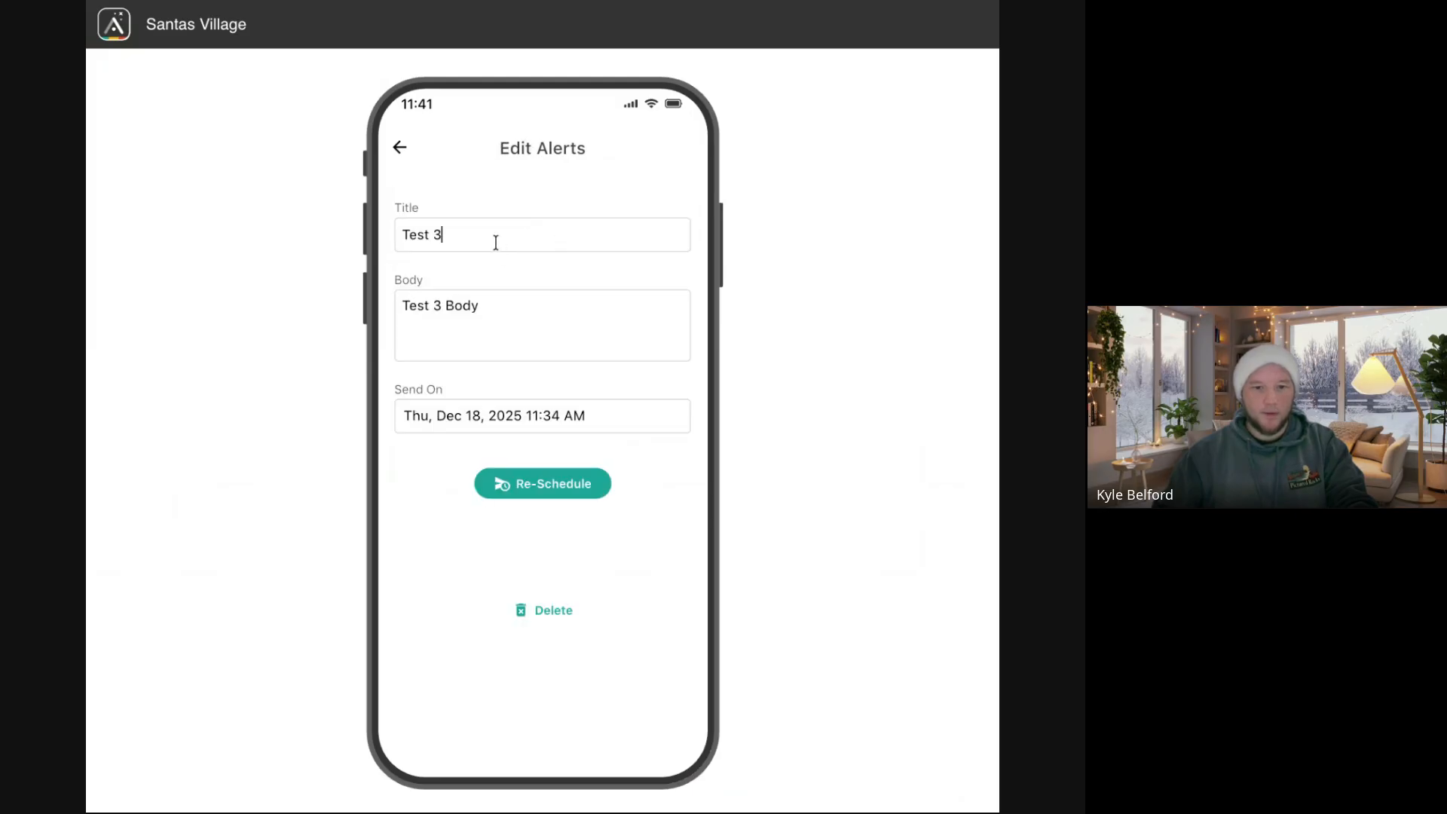
key("BackSpace")
type("4")
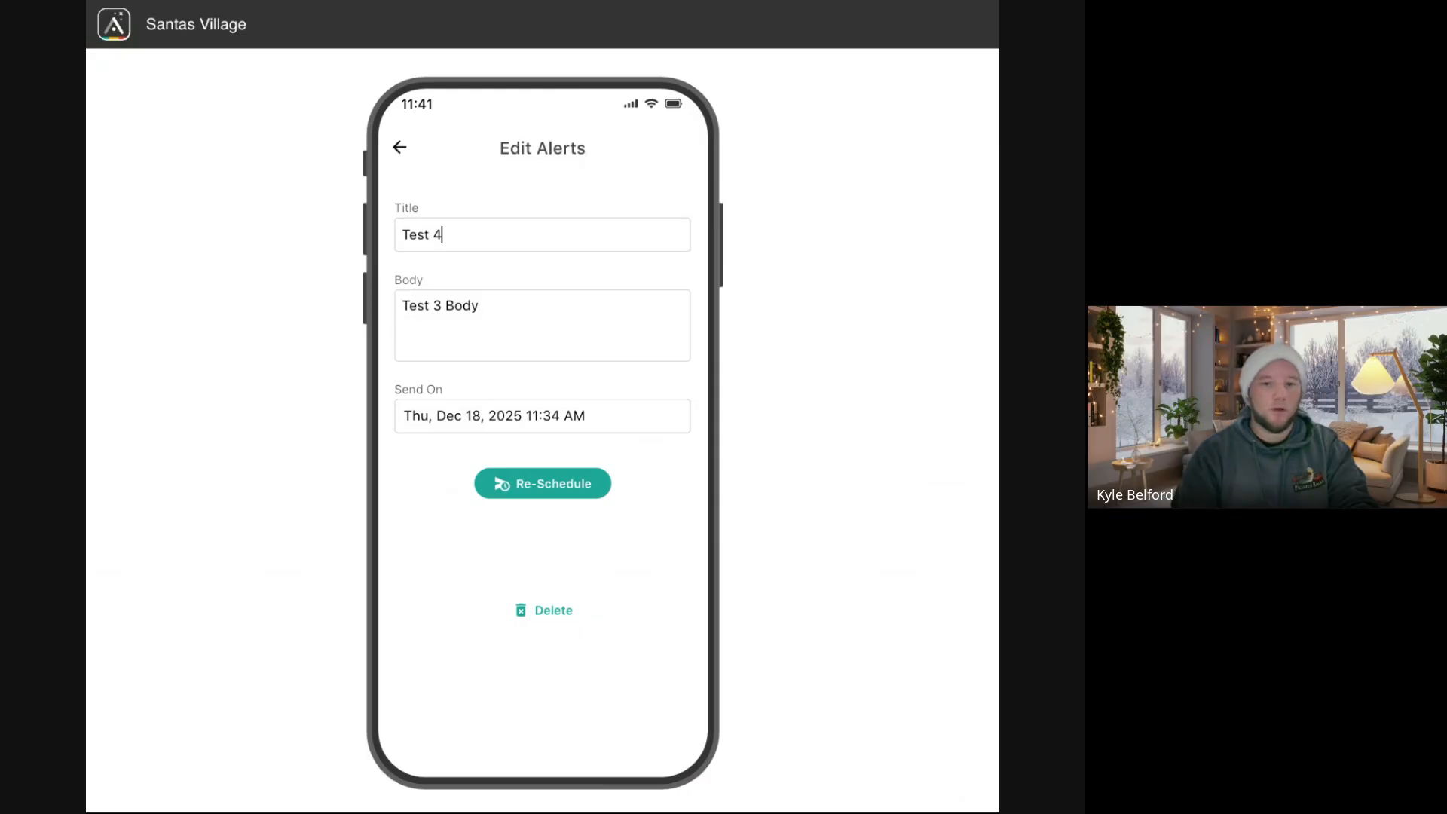
type(" change")
key("Tab")
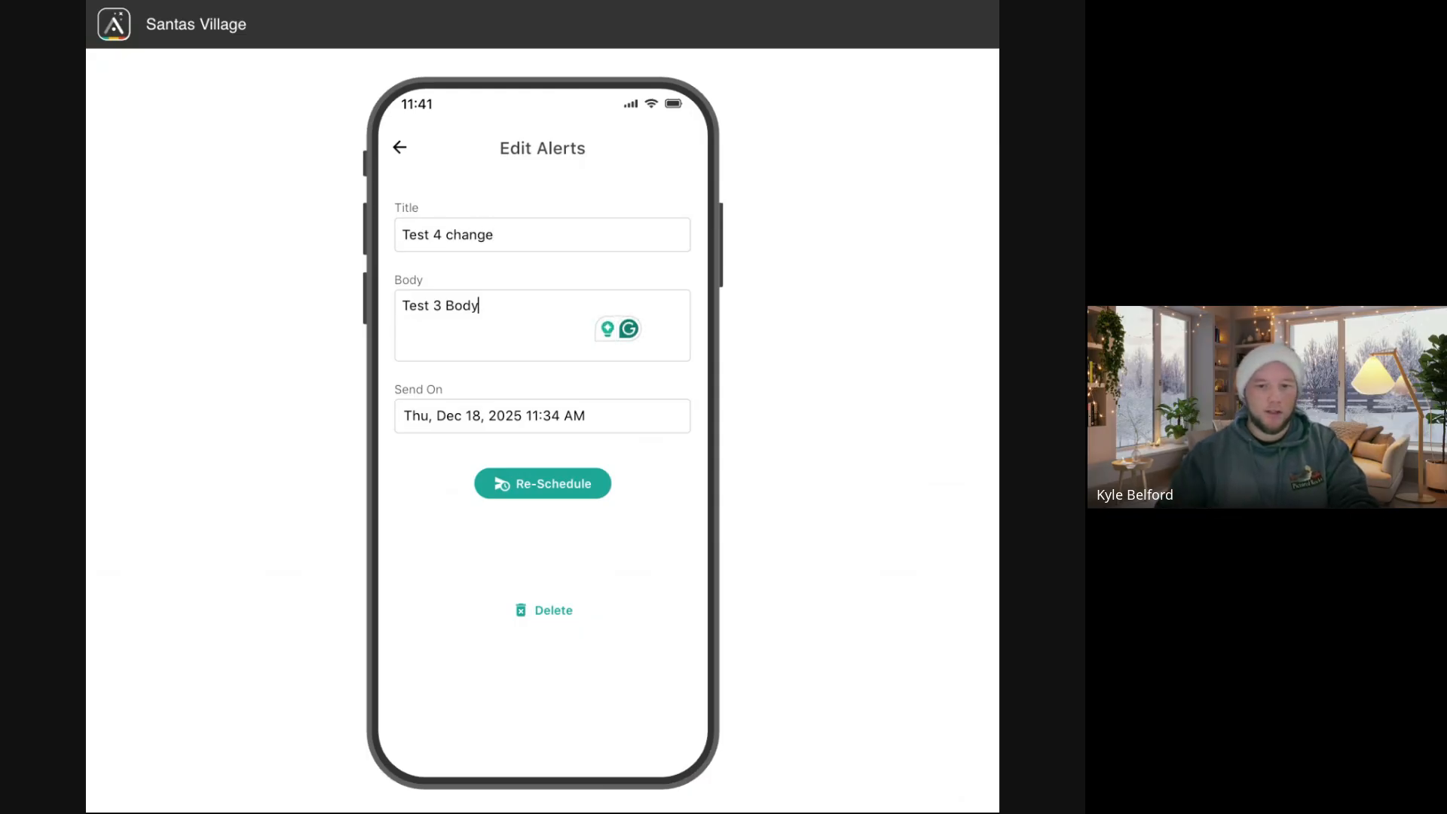
key("BackSpace")
type("4")
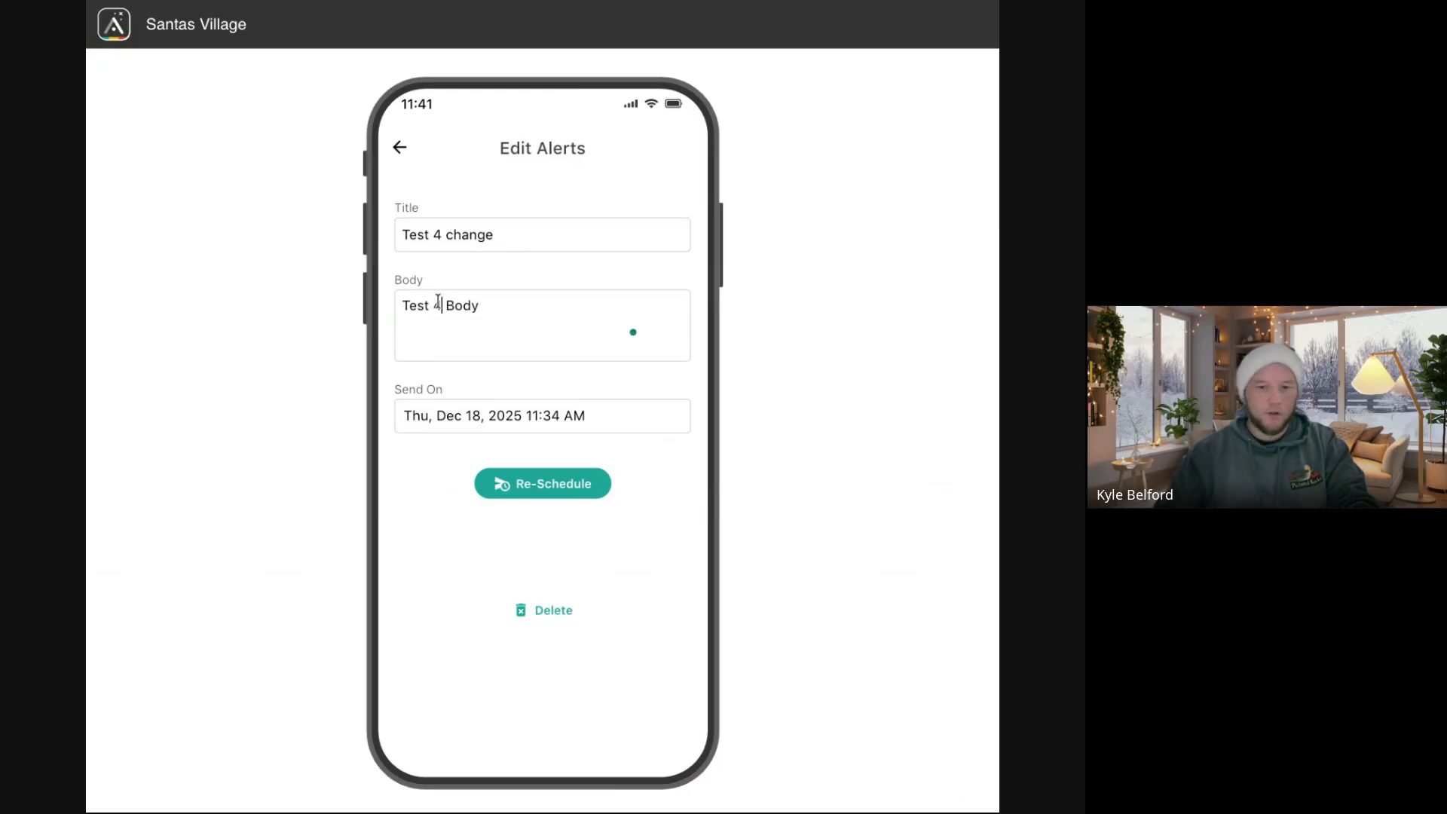
Re-schedule the alert for Thu, Dec 18, 2025 at 12:34 PM and return to the Scheduled Alerts list.
left_click(526, 422)
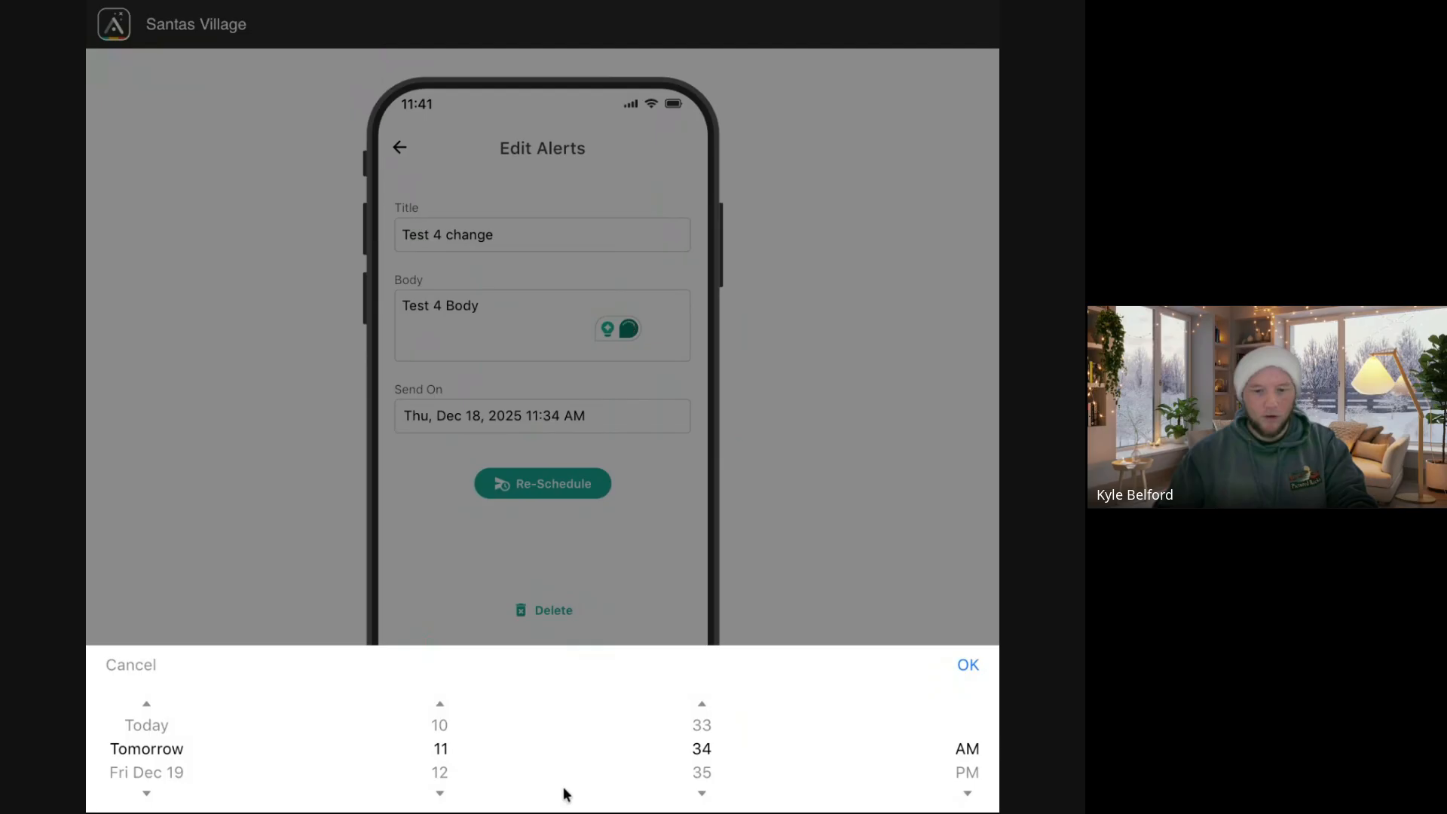
left_click(441, 791)
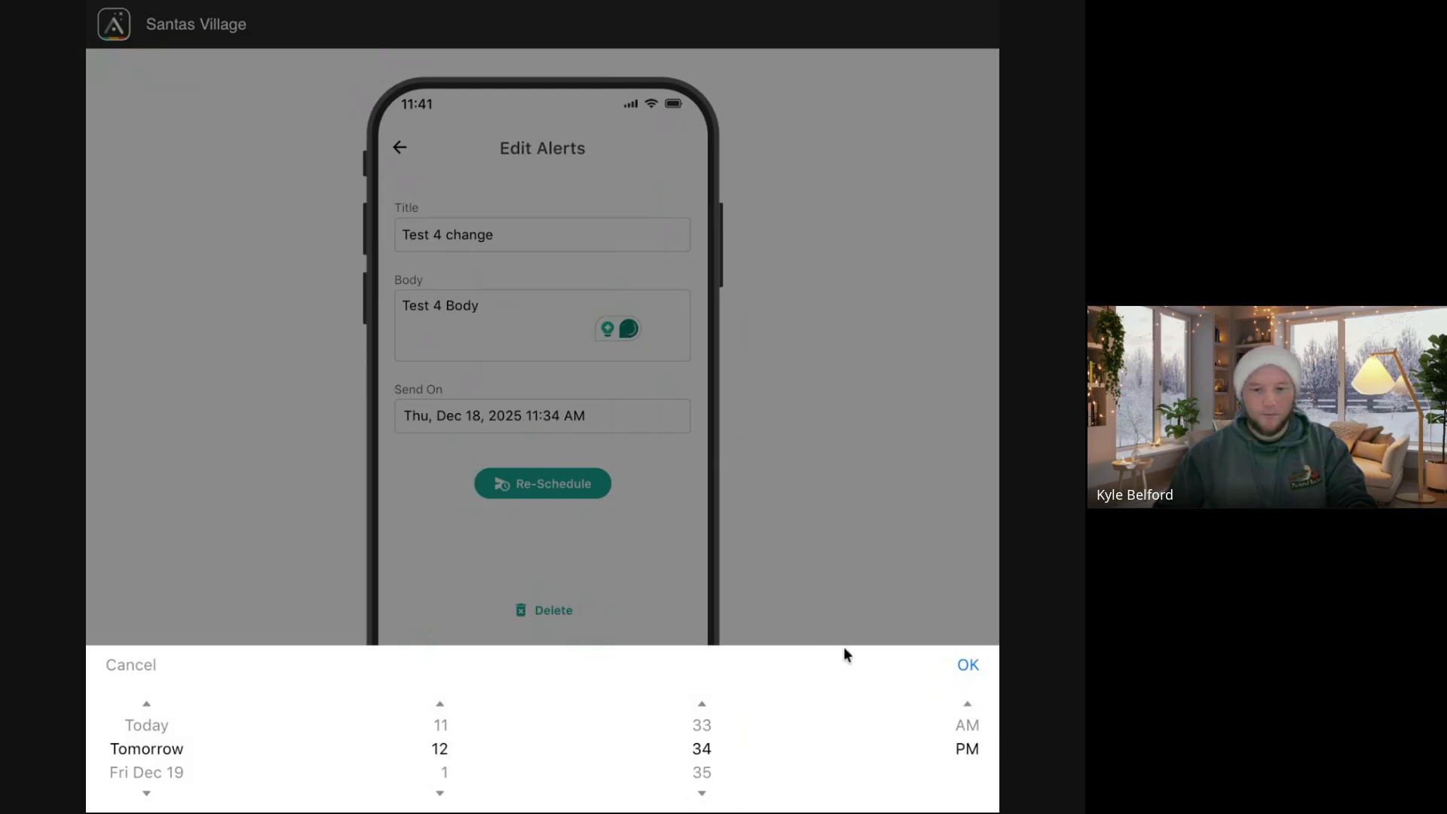
left_click(969, 667)
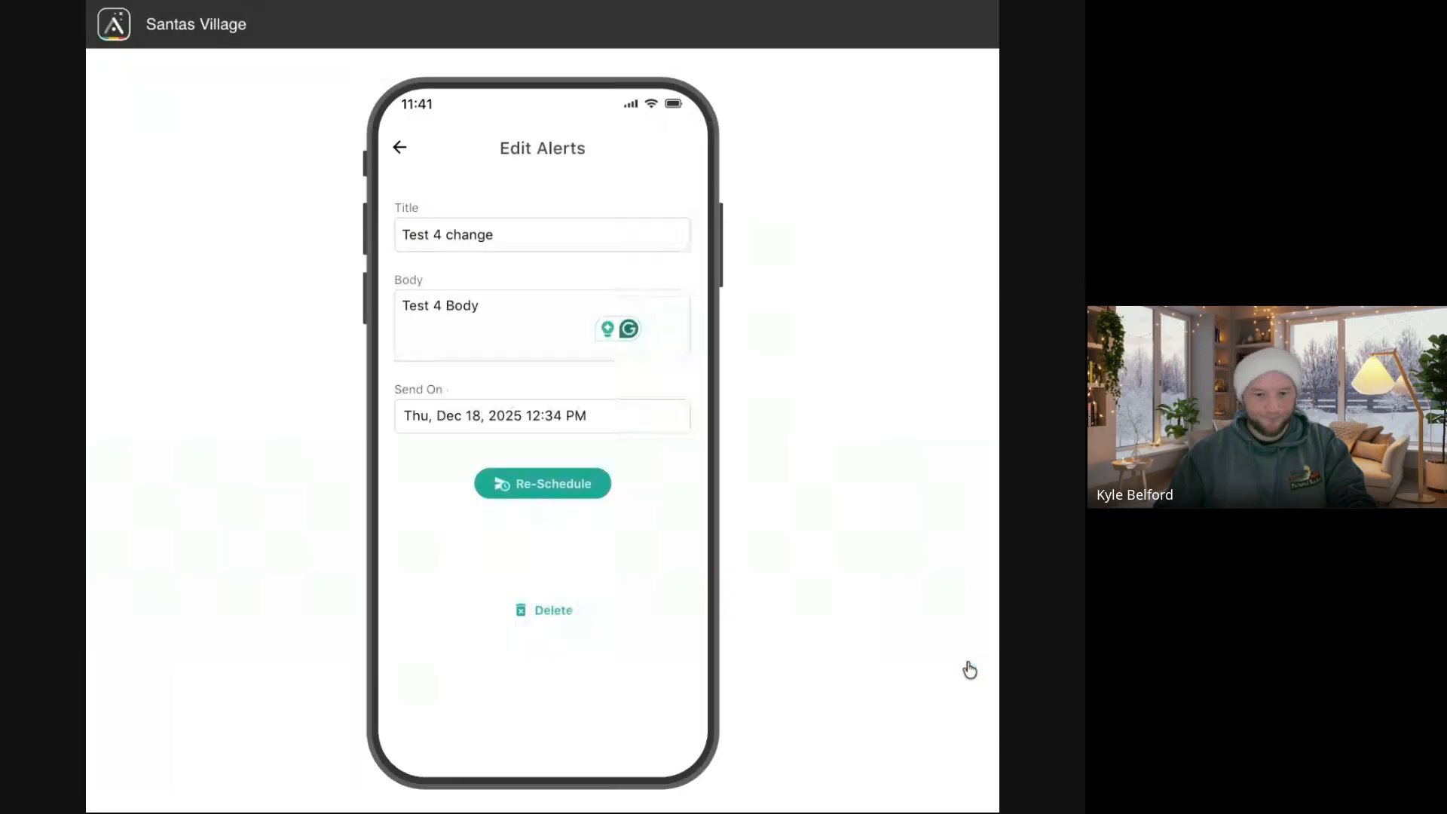
left_click(549, 501)
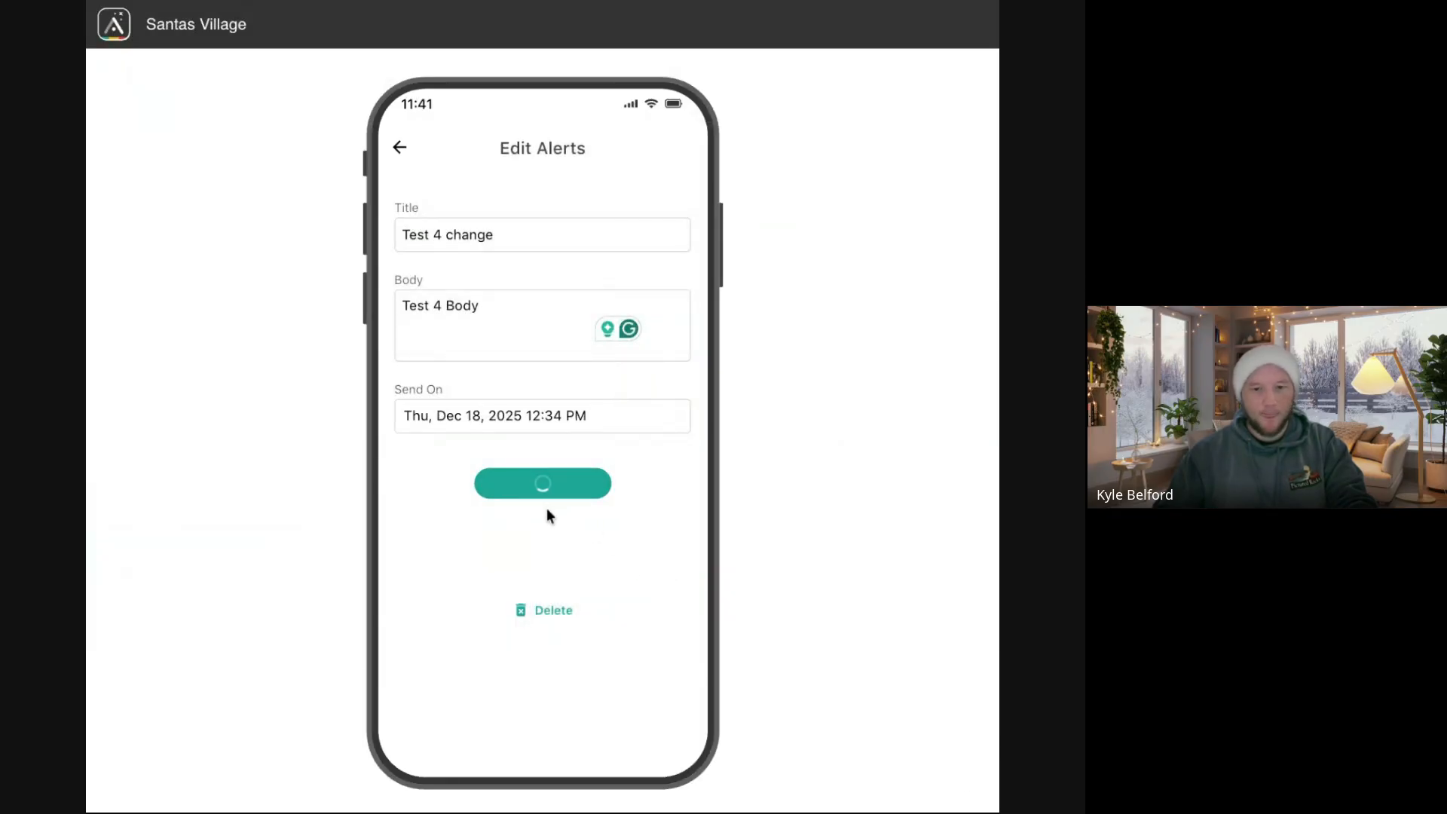
left_click(402, 150)
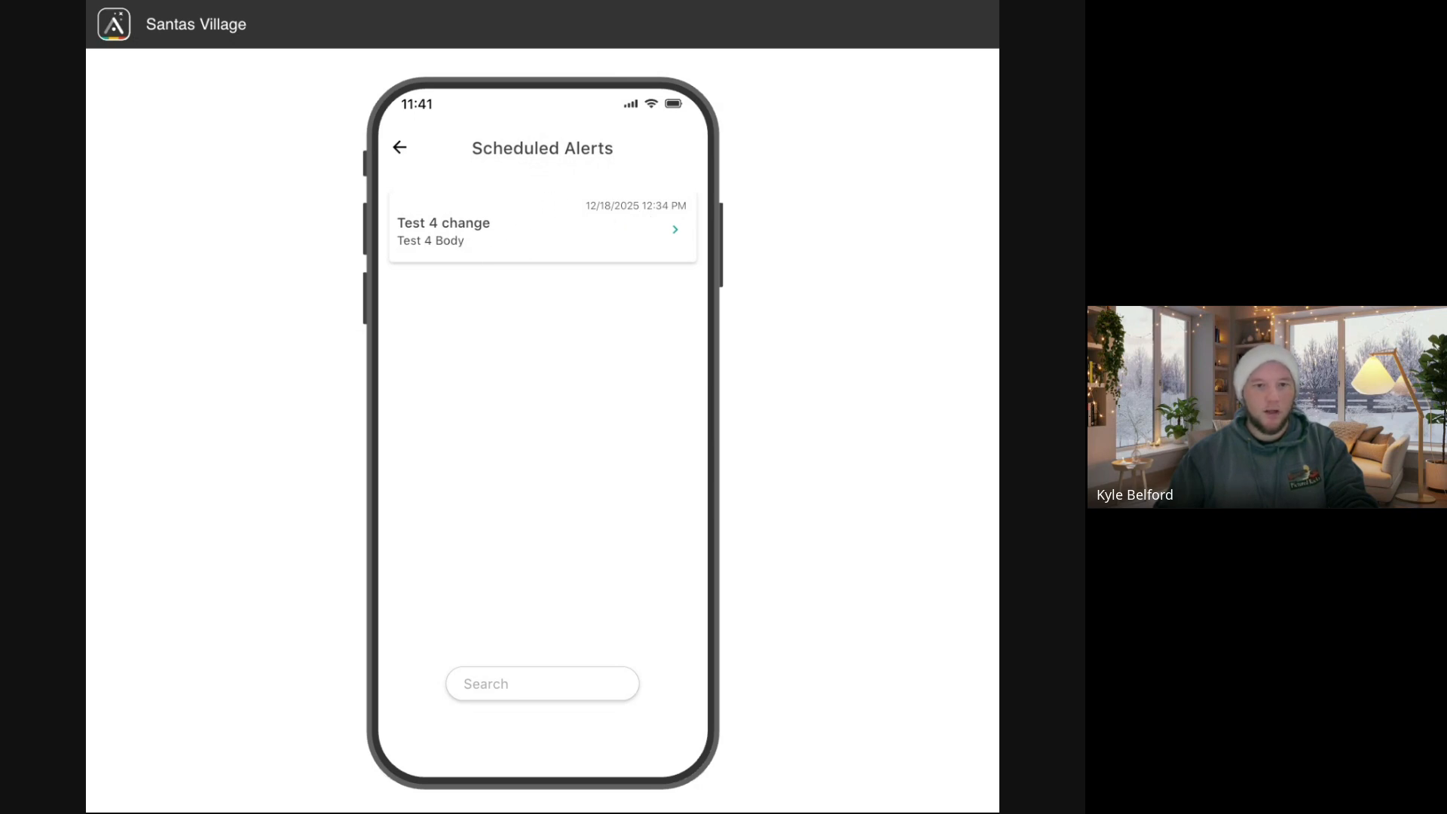
Switch to the Adalo editor and add an action to the Re-Schedule button on Edit Alerts that links back to the previous screen.
key("ctrl+shift+Tab")
scroll(729, 472, "right", 4)
scroll(729, 475, "down", 3)
scroll(730, 472, "right", 2)
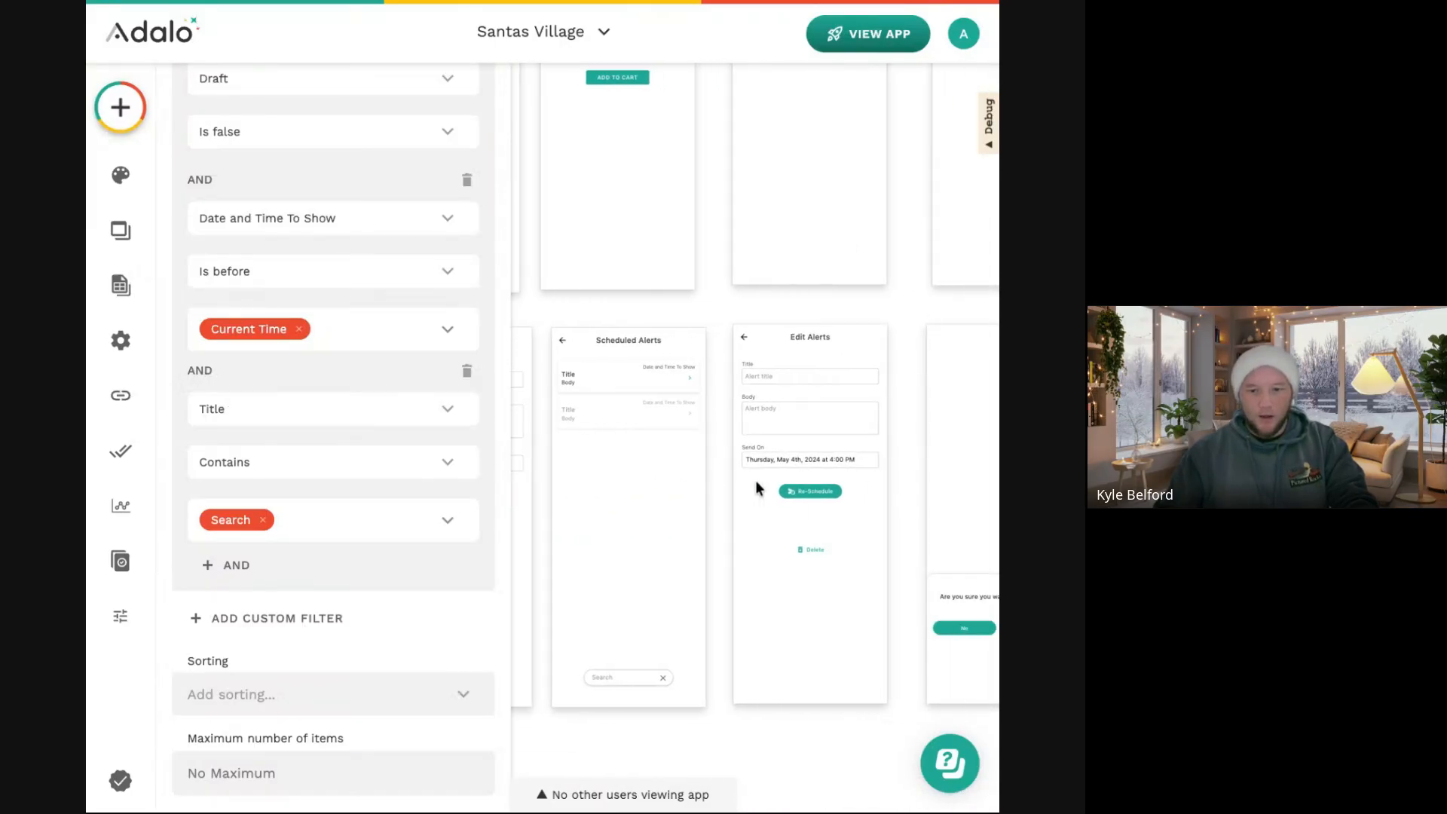
left_click(801, 490)
scroll(284, 528, "down", 3)
left_click(286, 555)
mouse_move(324, 97)
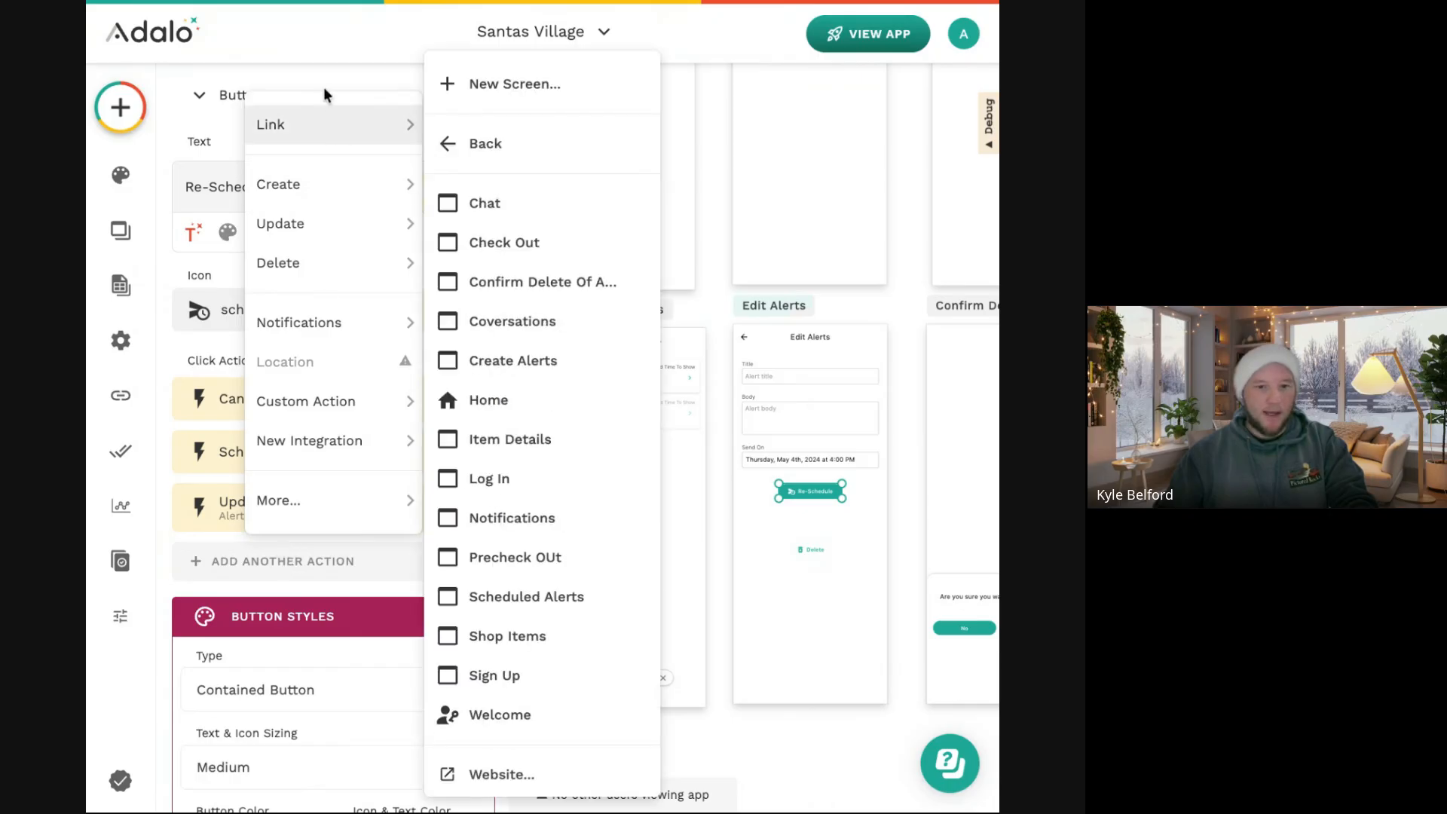
left_click(494, 155)
left_click(330, 588)
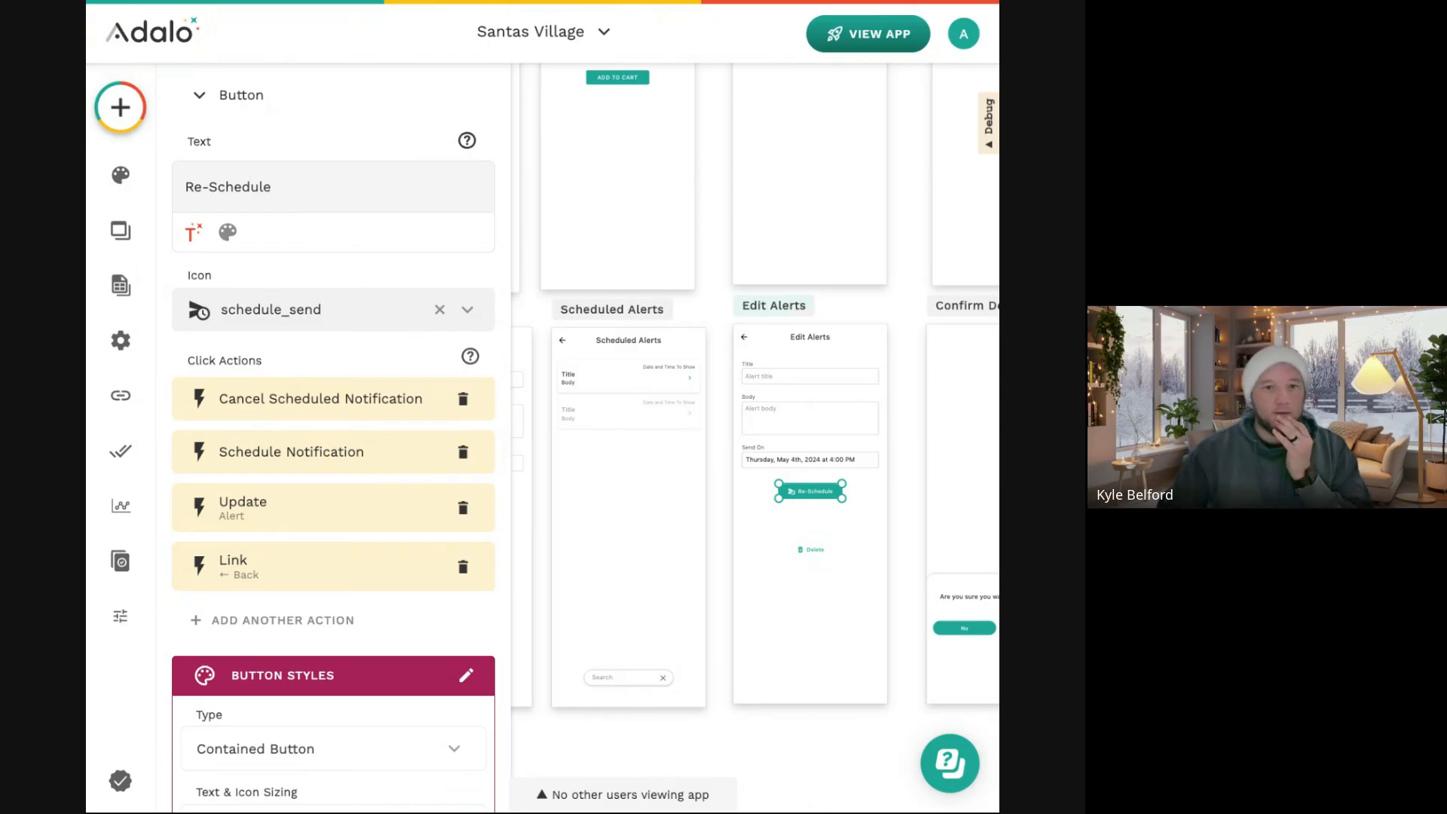
Switch to the app preview, reload it, open the Test 4 change alert and test its delete prompt by answering No.
left_click(392, 0)
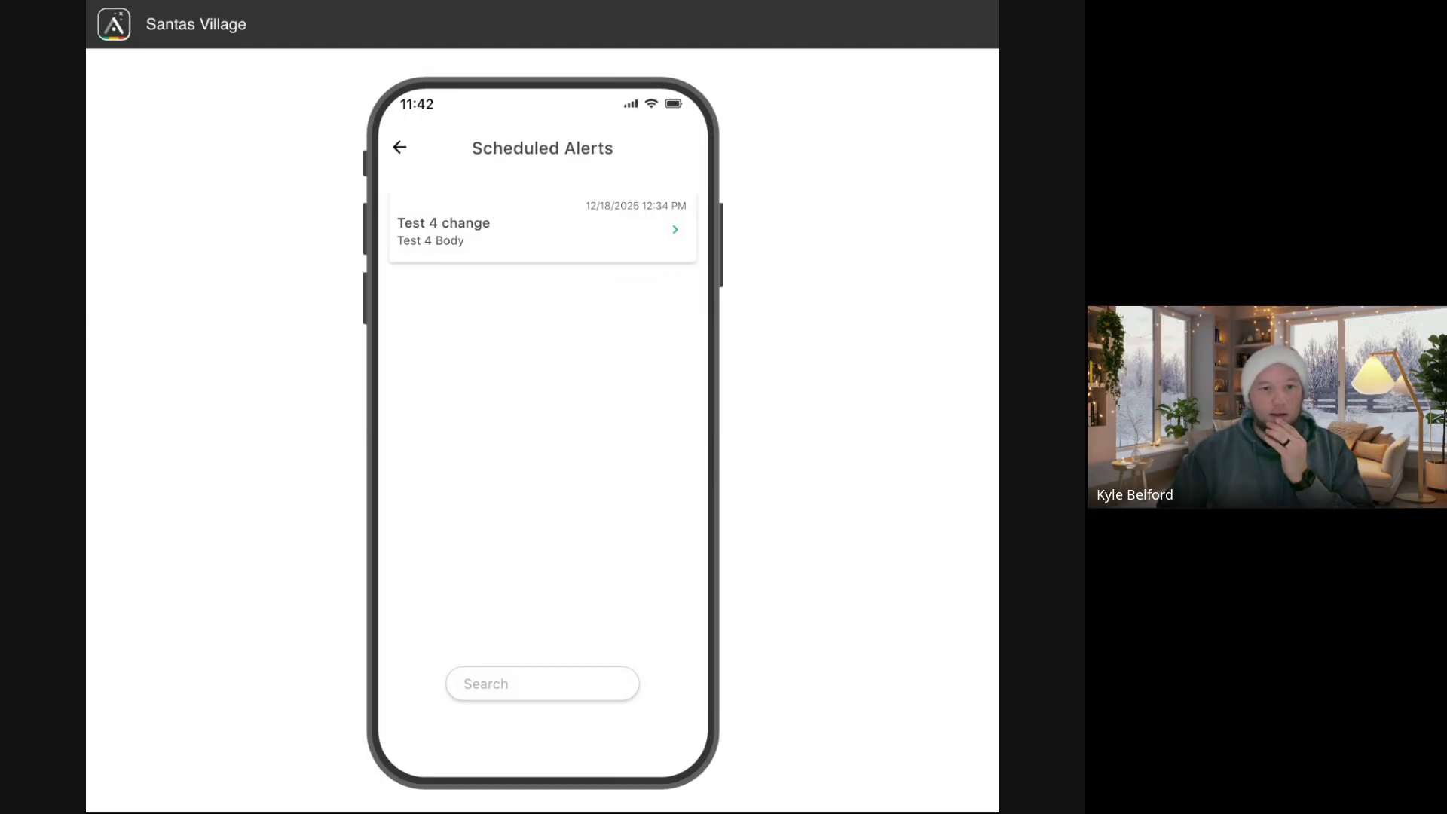
key("super+r")
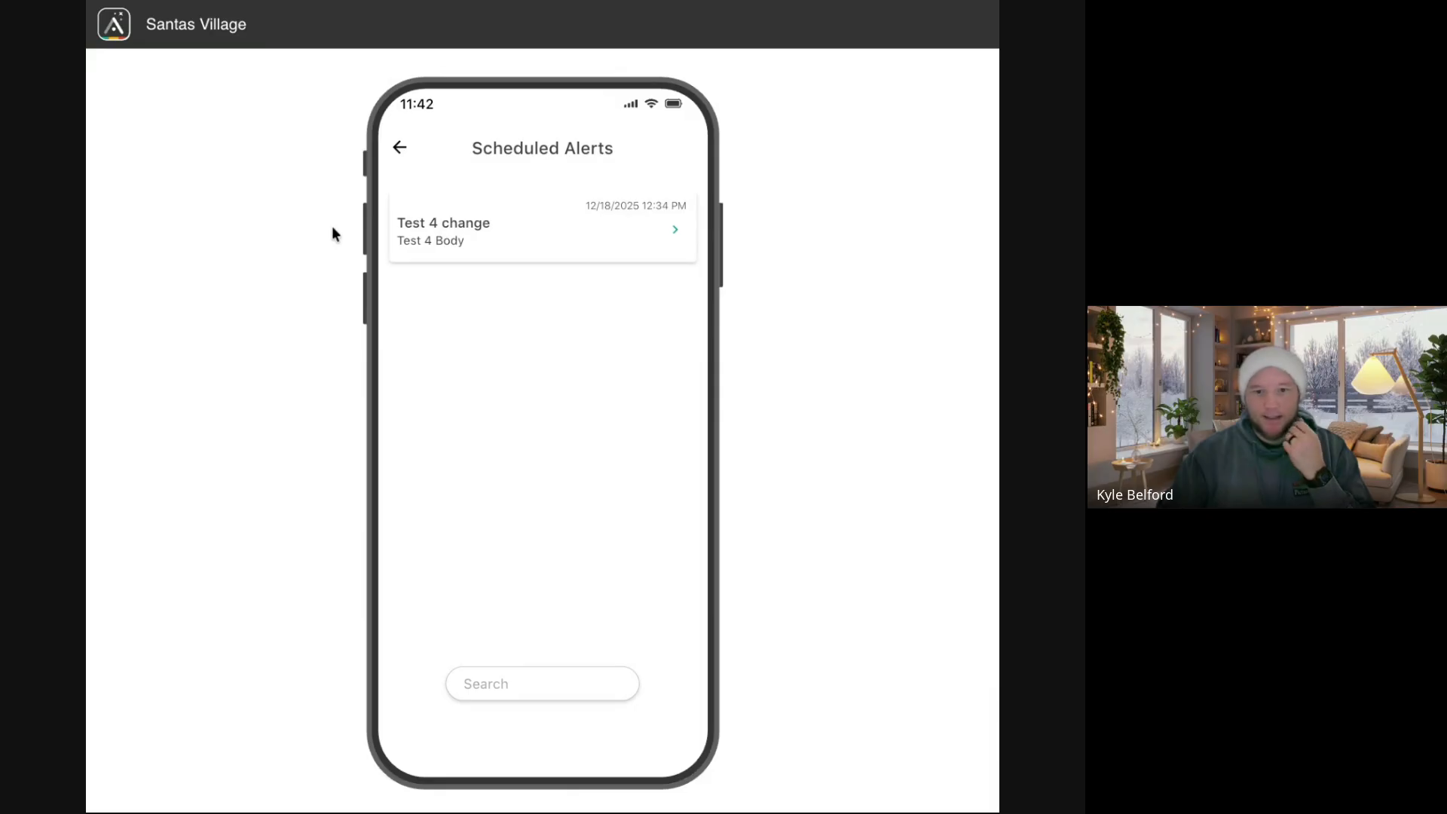
left_click(523, 237)
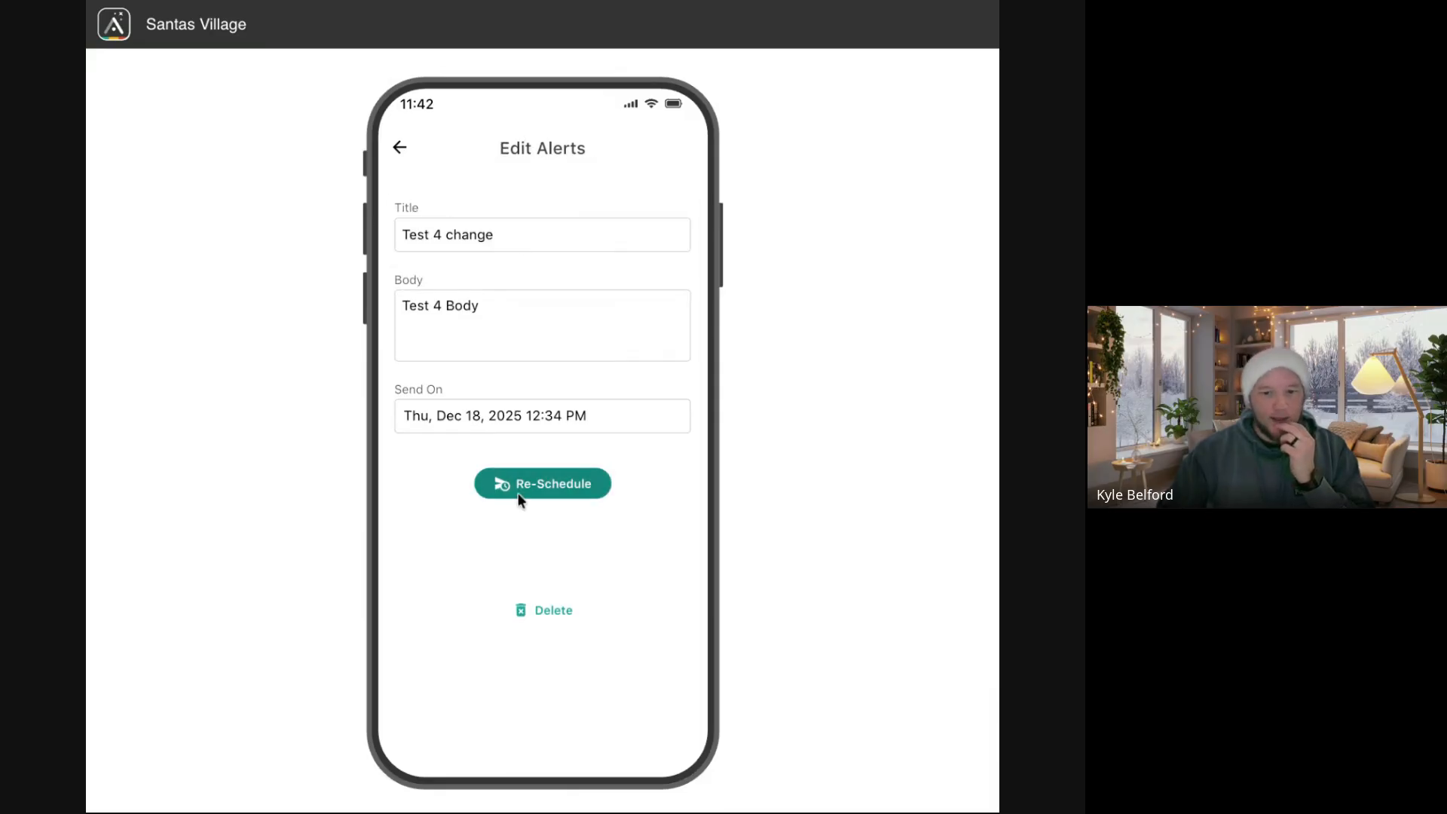
left_click(552, 612)
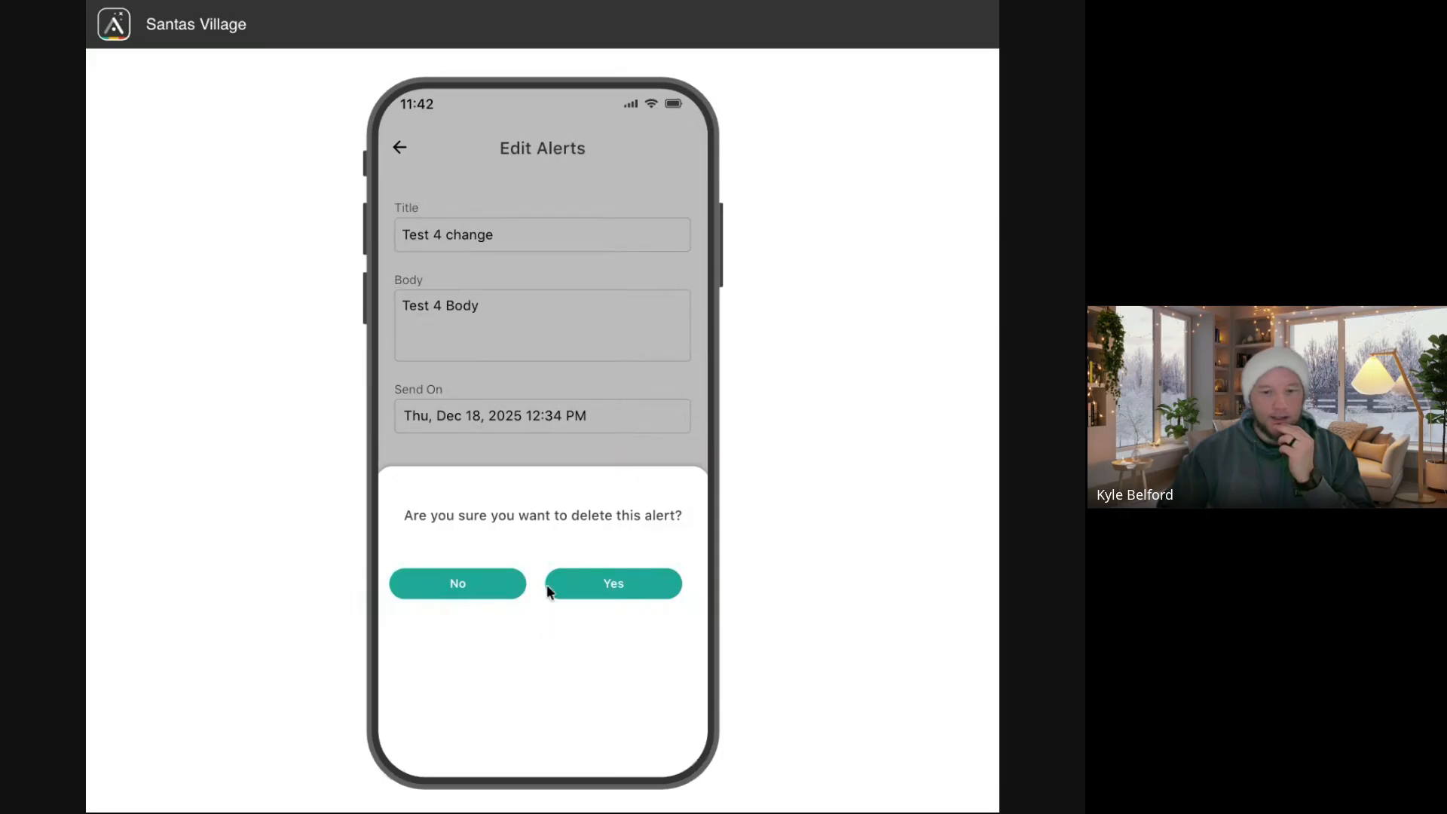
left_click(460, 594)
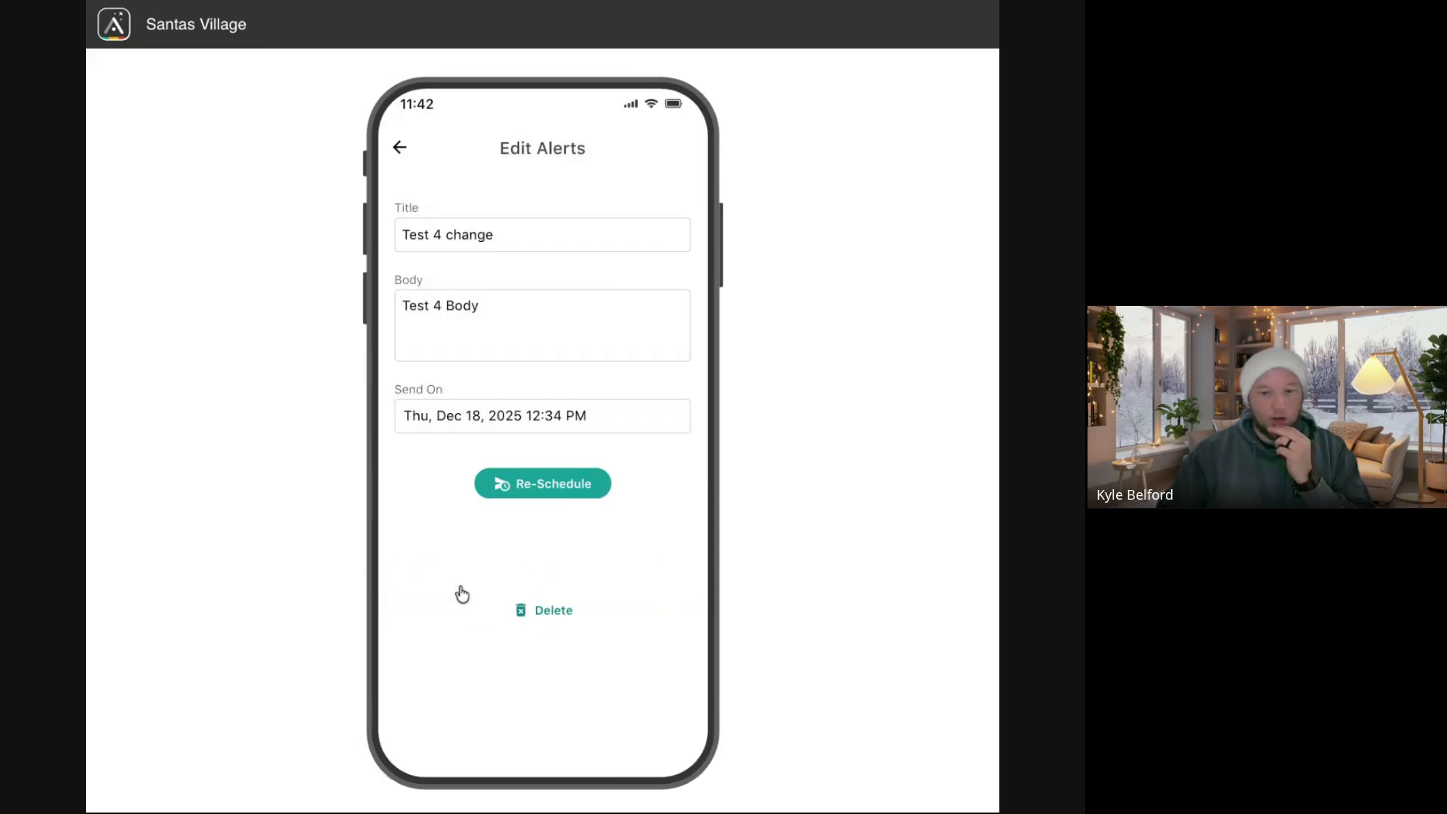
Delete the Test 4 change alert, confirming with Yes, and switch back to the Adalo editor.
left_click(543, 614)
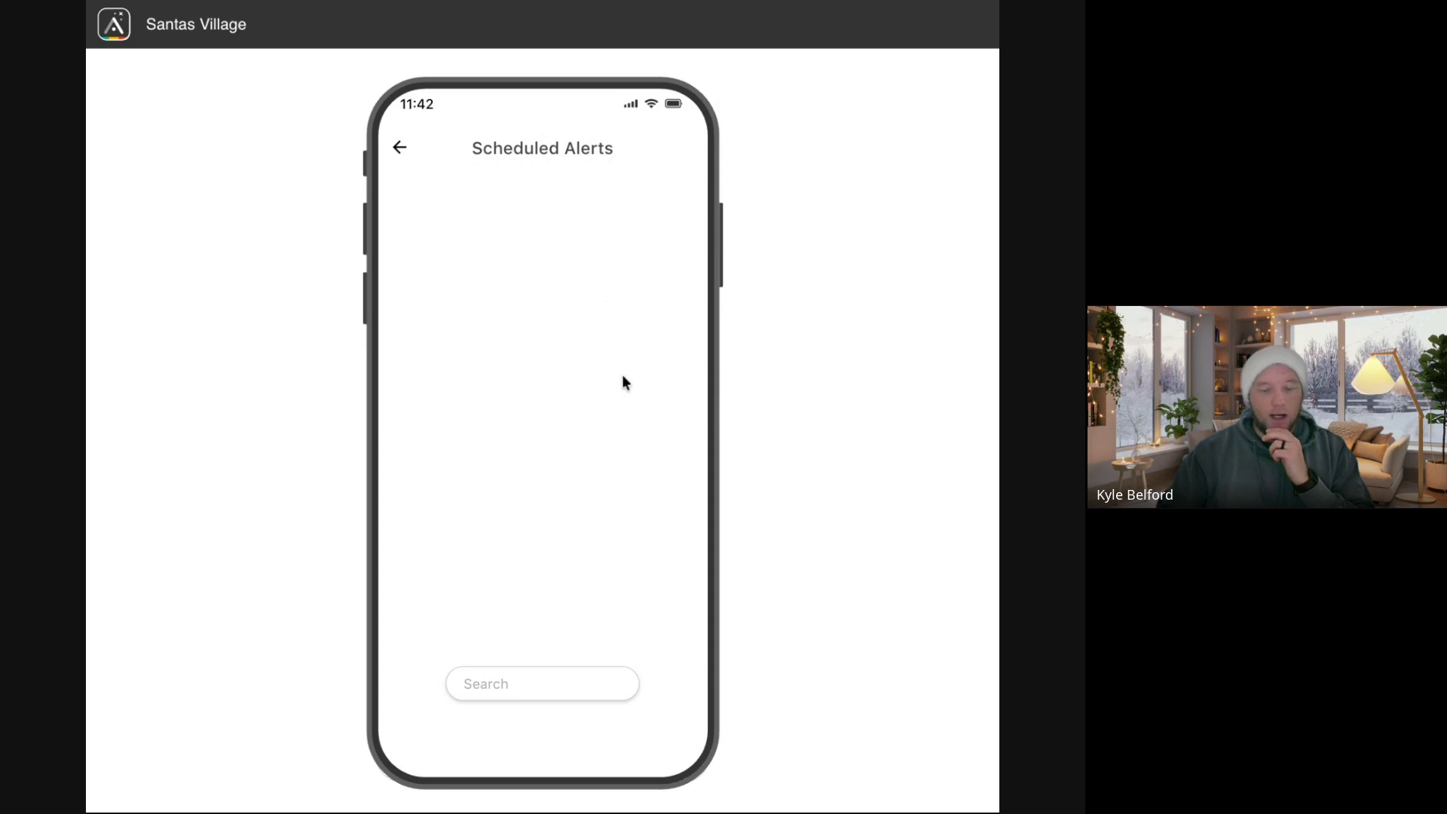
left_click(401, 153)
left_click(452, 590)
left_click(400, 154)
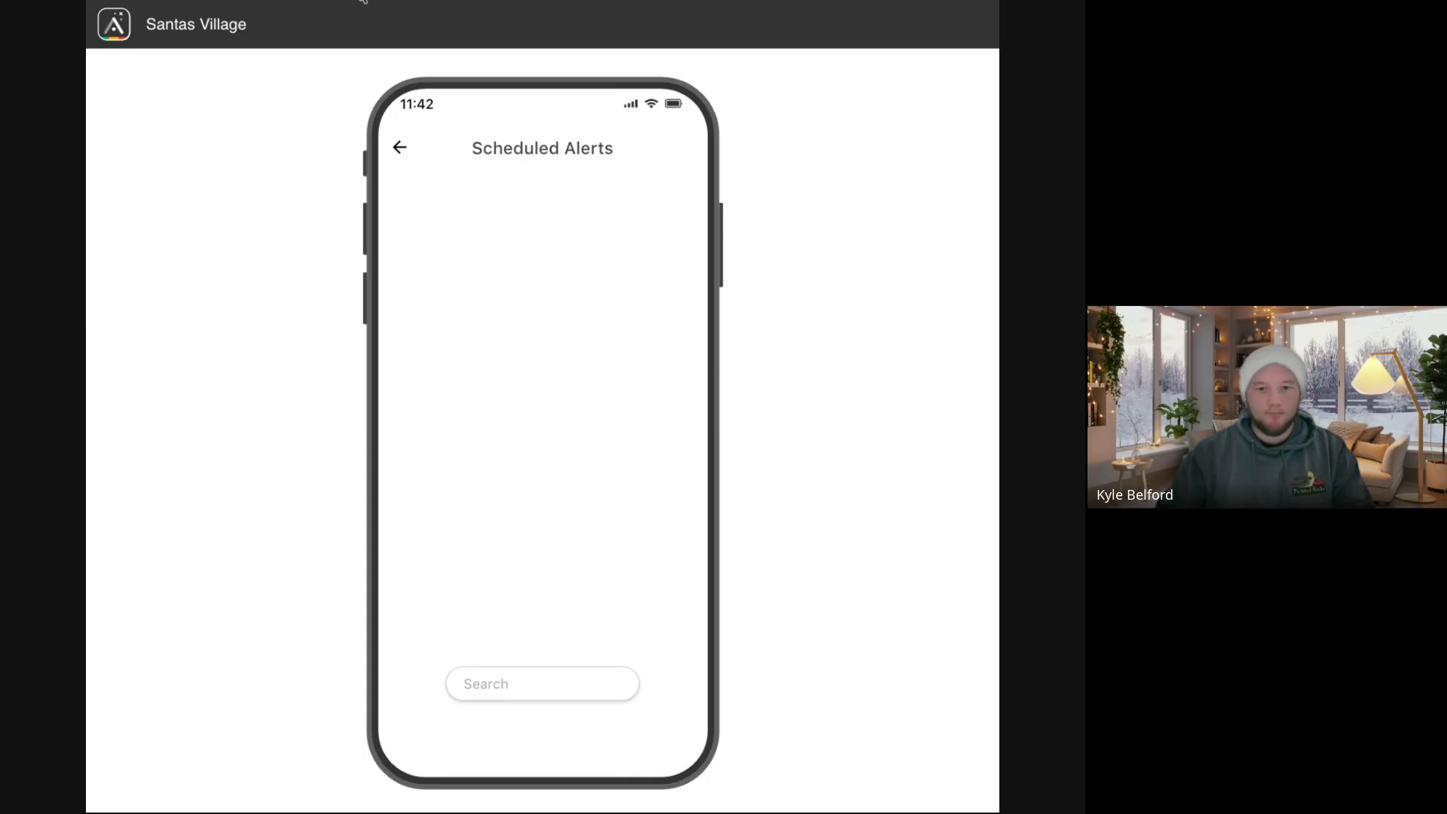
left_click(359, 0)
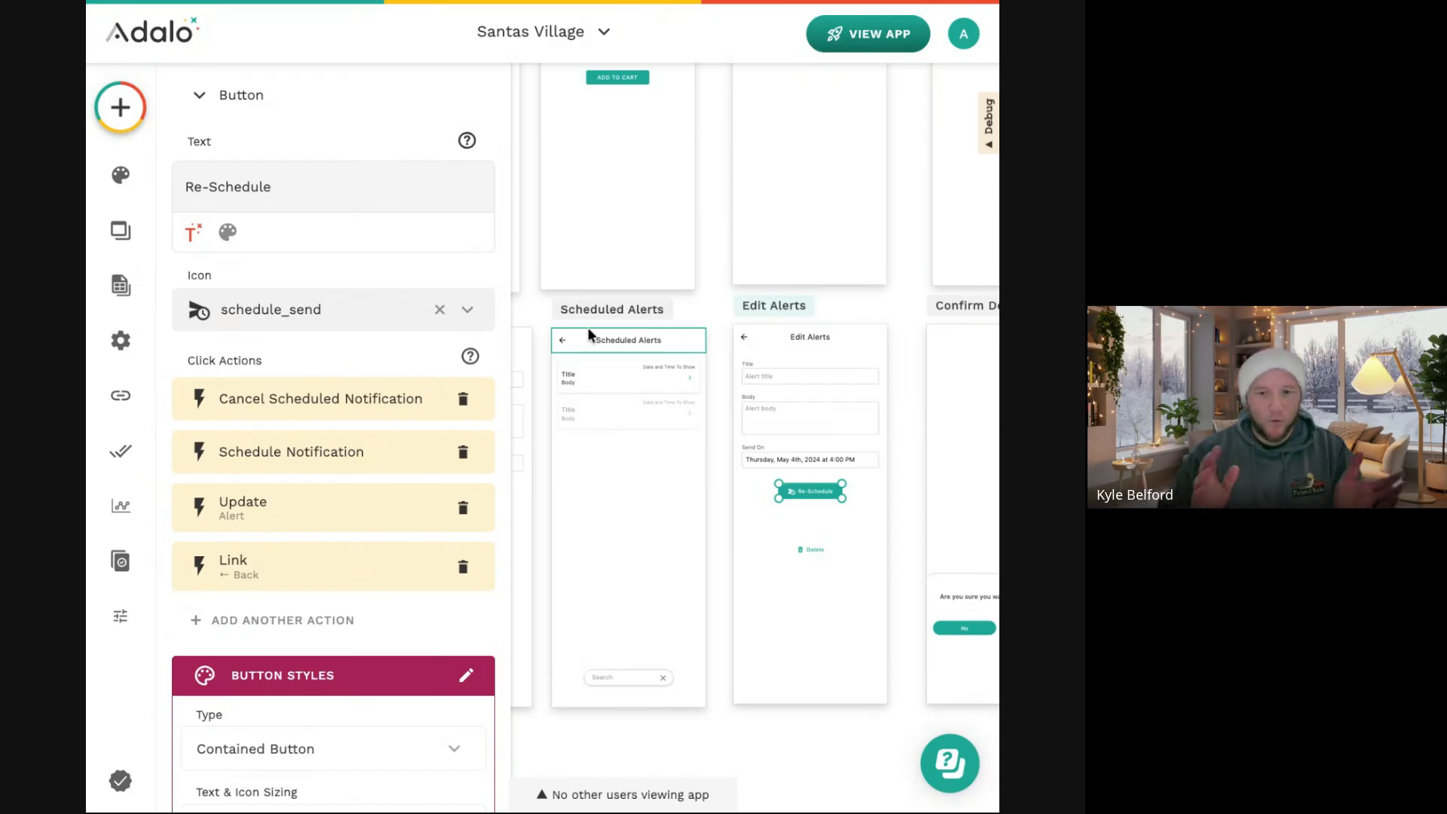
Replace the link action on the Scheduled Alerts screen's back arrow with a link to the Notifications screen.
scroll(589, 332, "left", 5)
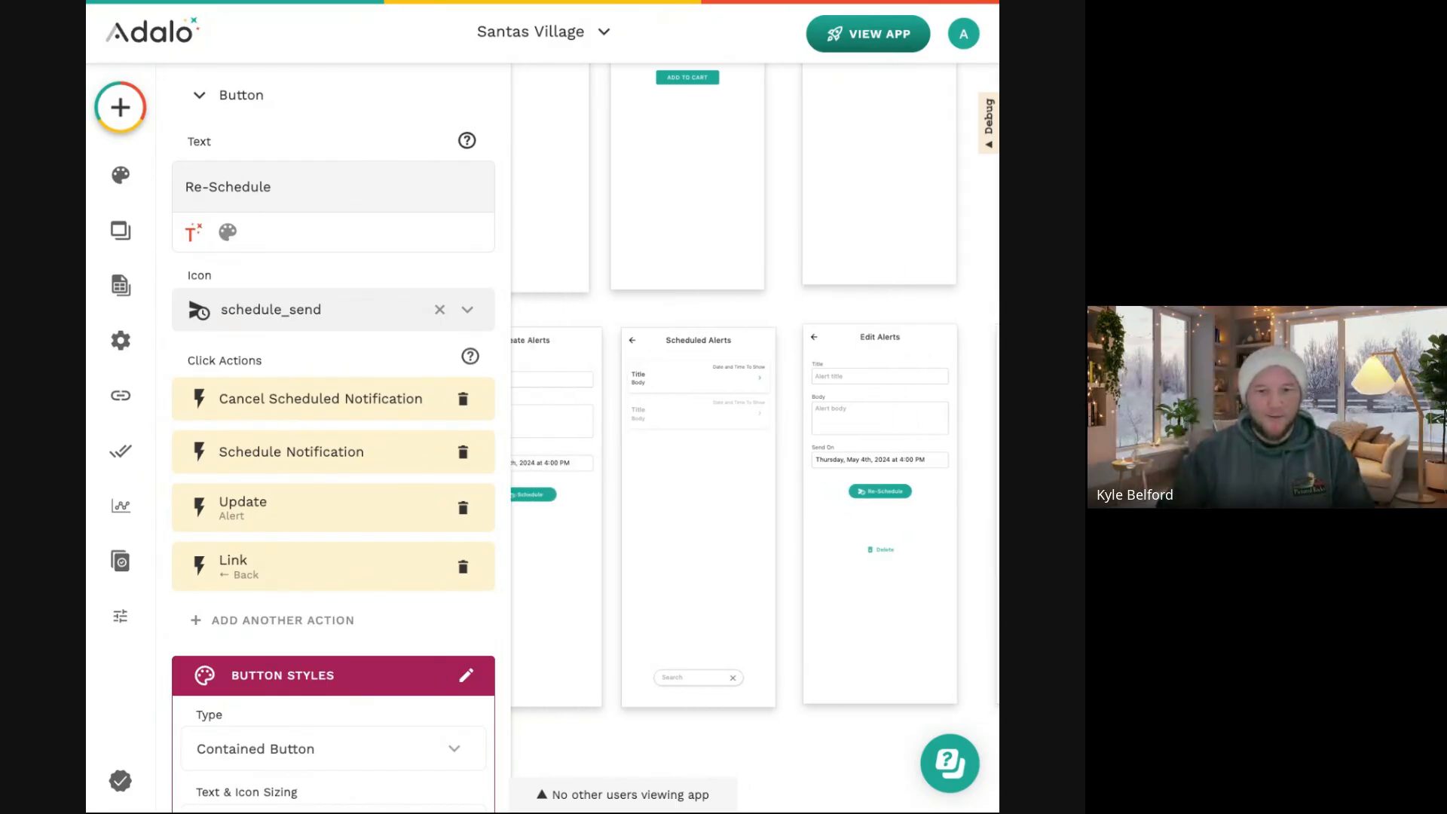
scroll(648, 339, "left", 4)
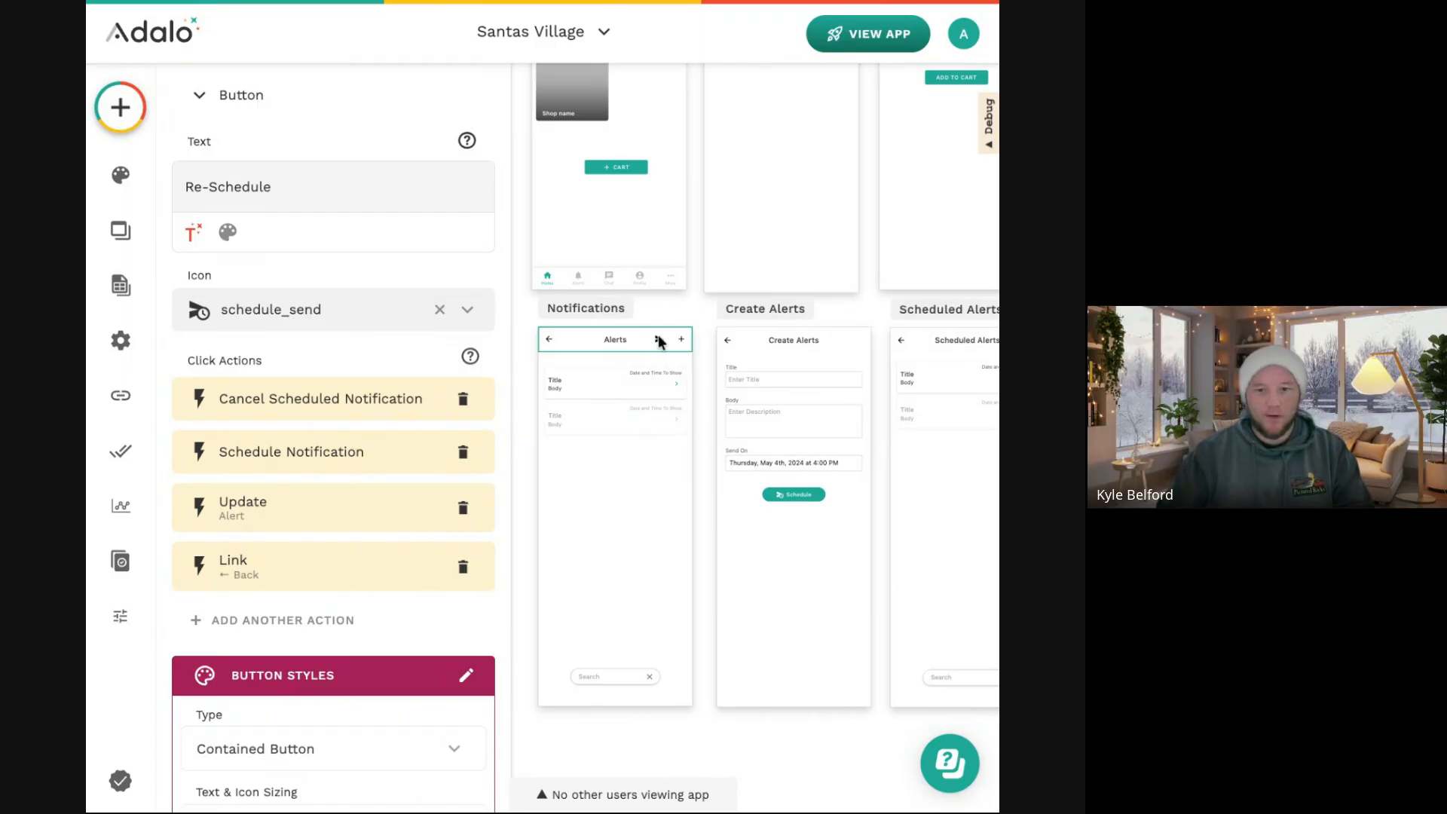
left_click(660, 341)
scroll(753, 388, "right", 4)
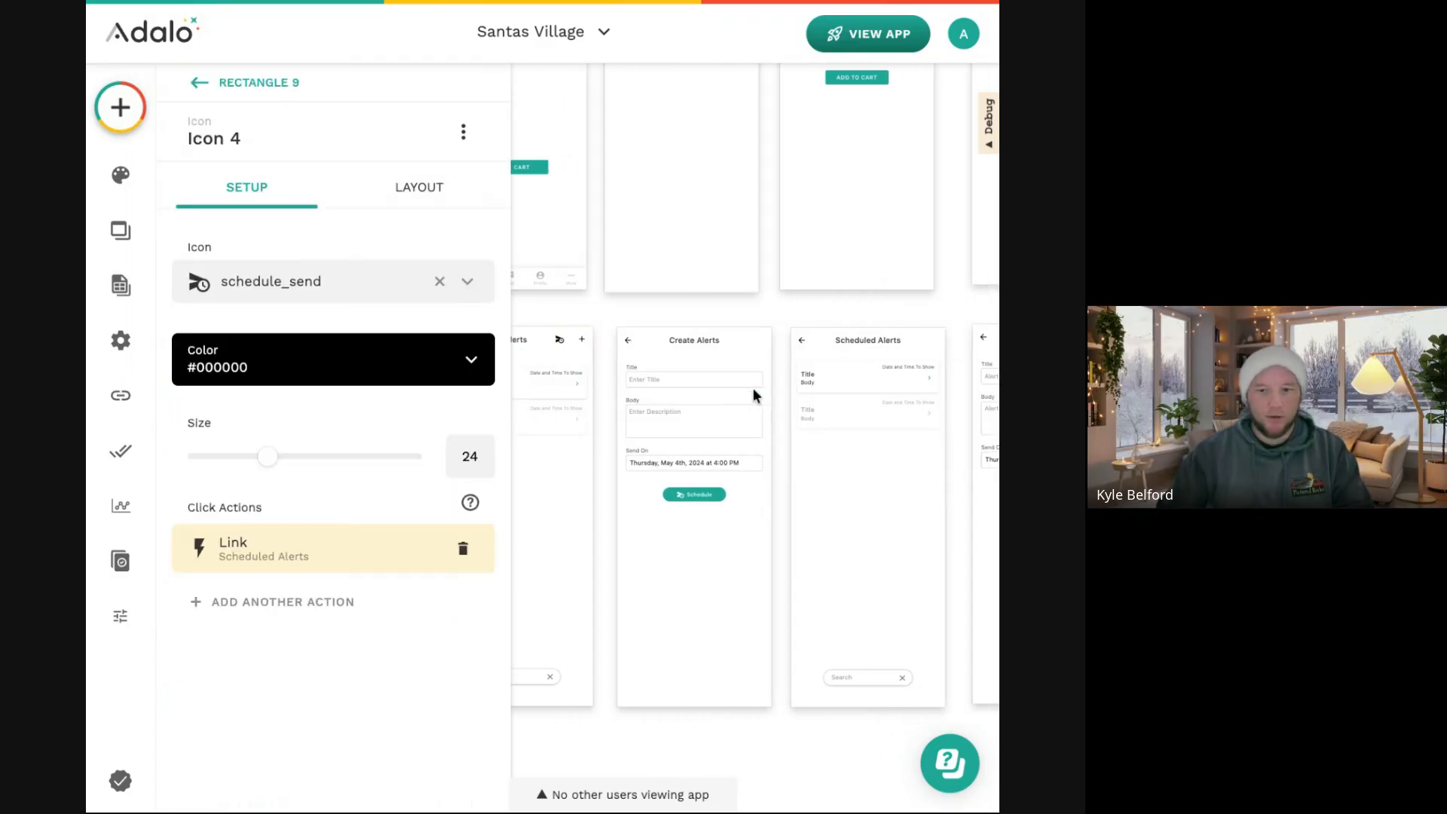
scroll(754, 341, "up", 3)
left_click(713, 346)
left_click(714, 346)
left_click(463, 548)
left_click(330, 608)
mouse_move(346, 232)
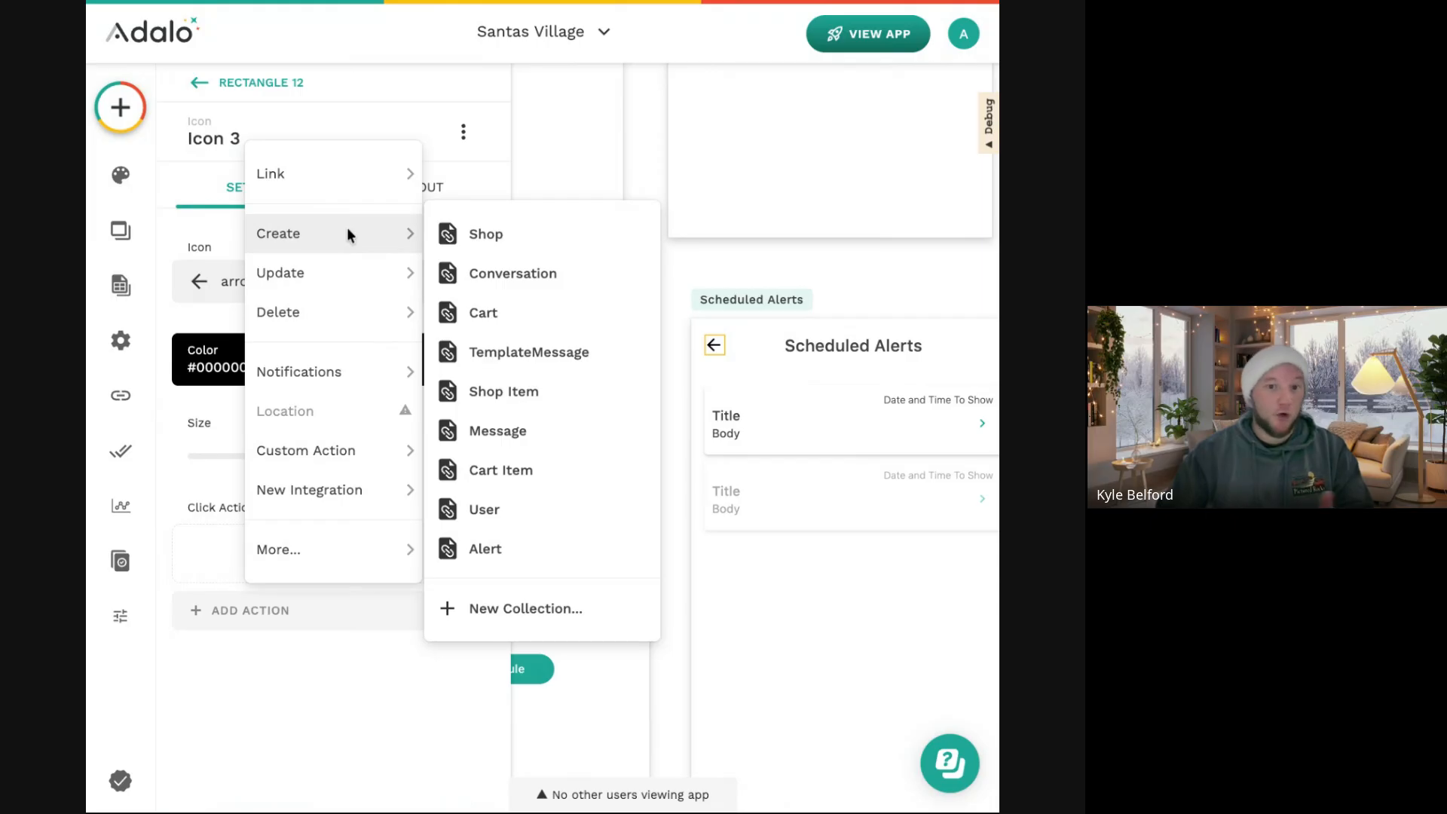
mouse_move(352, 174)
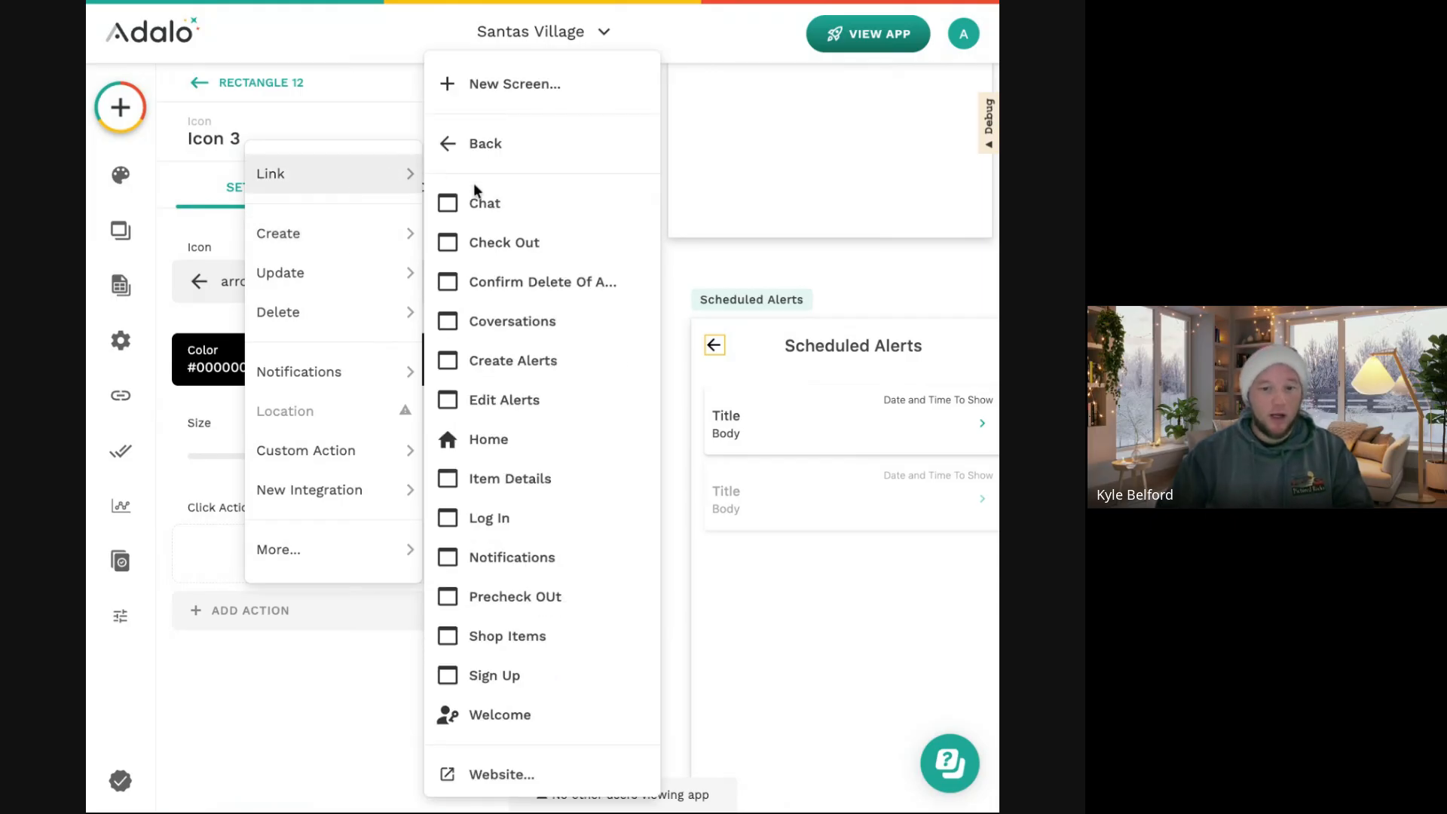
left_click(556, 558)
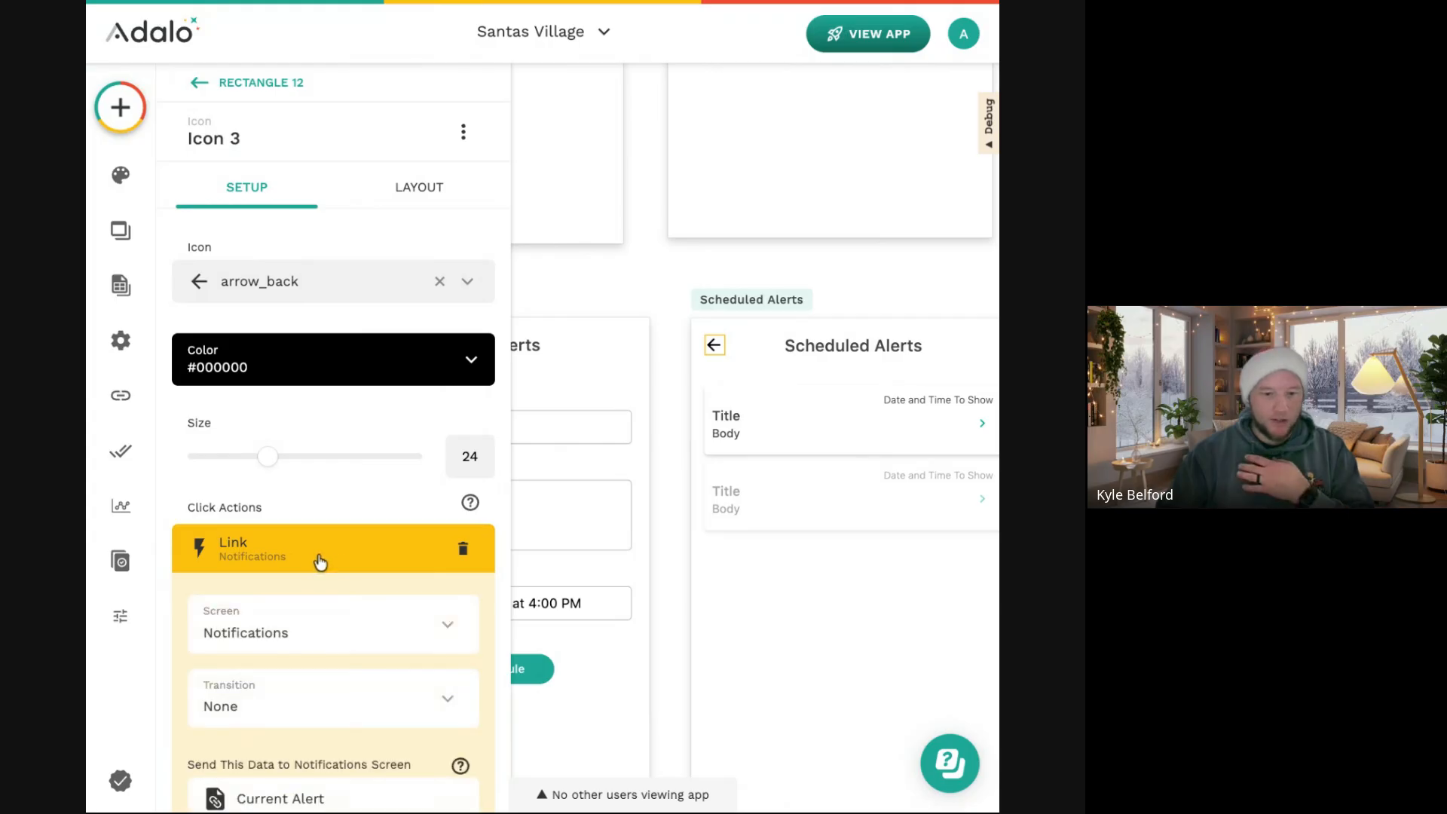
left_click(448, 720)
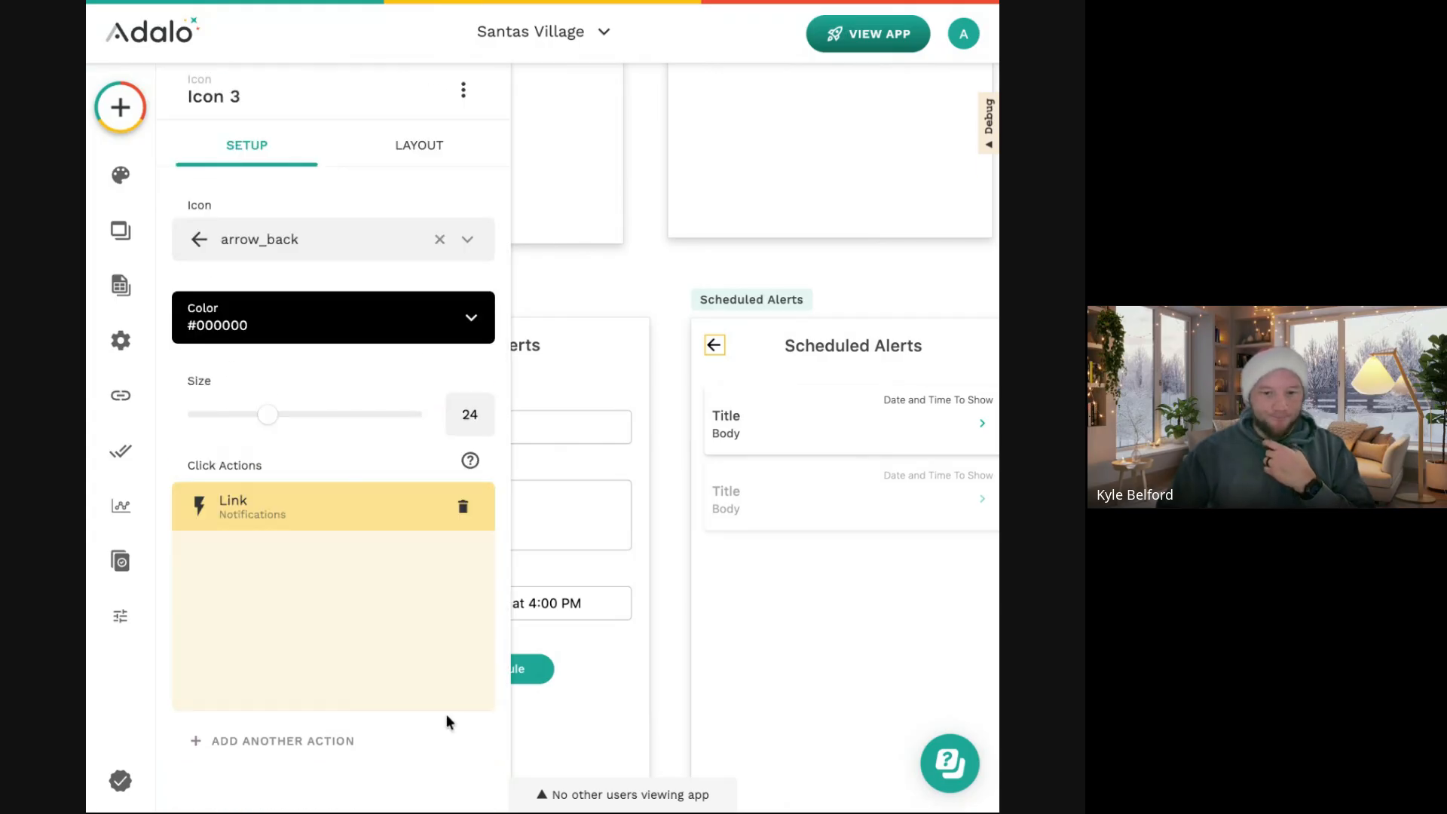
left_click(668, 481)
Duplicate the Notifications screen and place the copy beside Confirm Delete Of Alert.
scroll(668, 481, "down", 5)
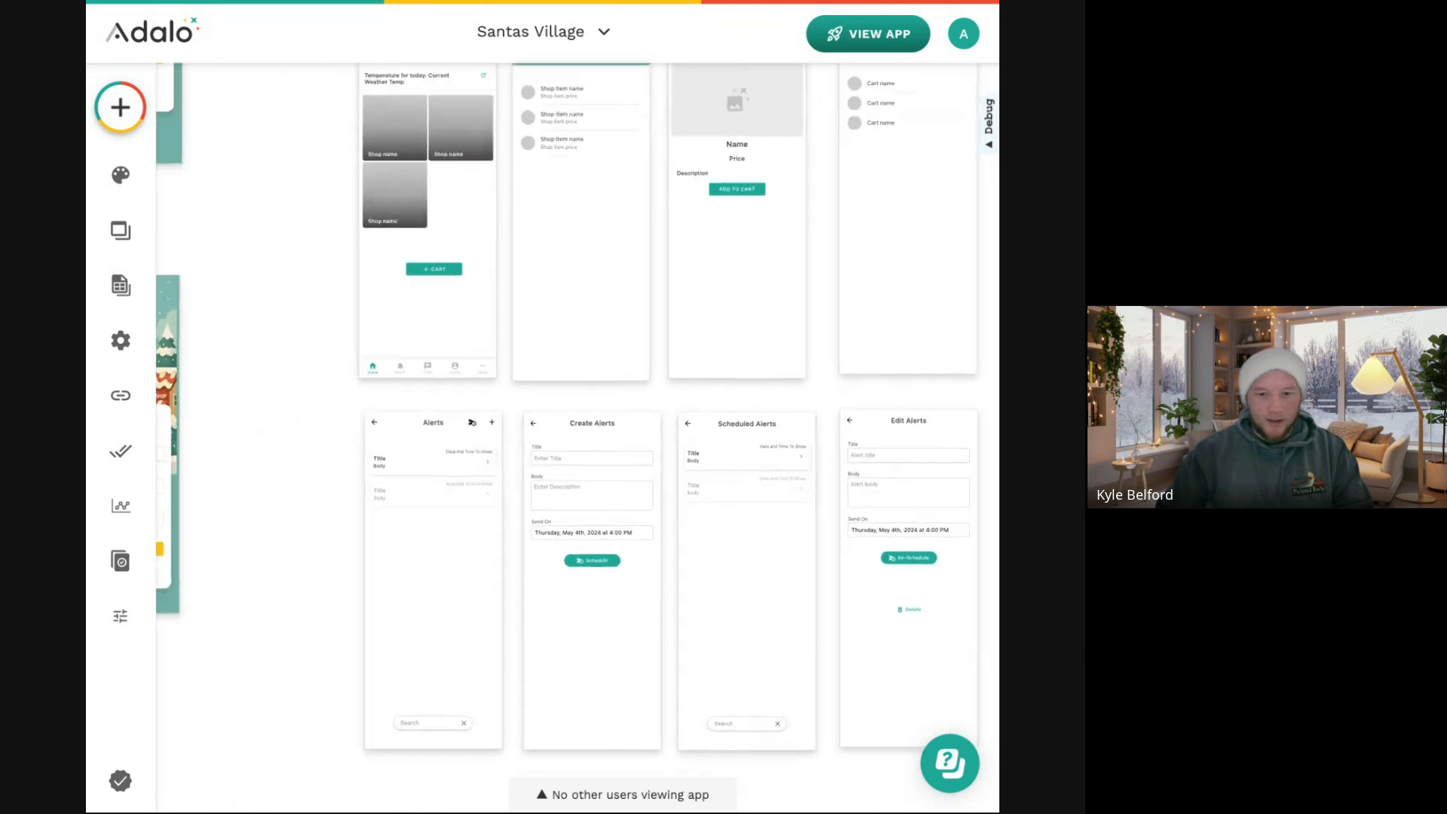
scroll(668, 481, "down", 3)
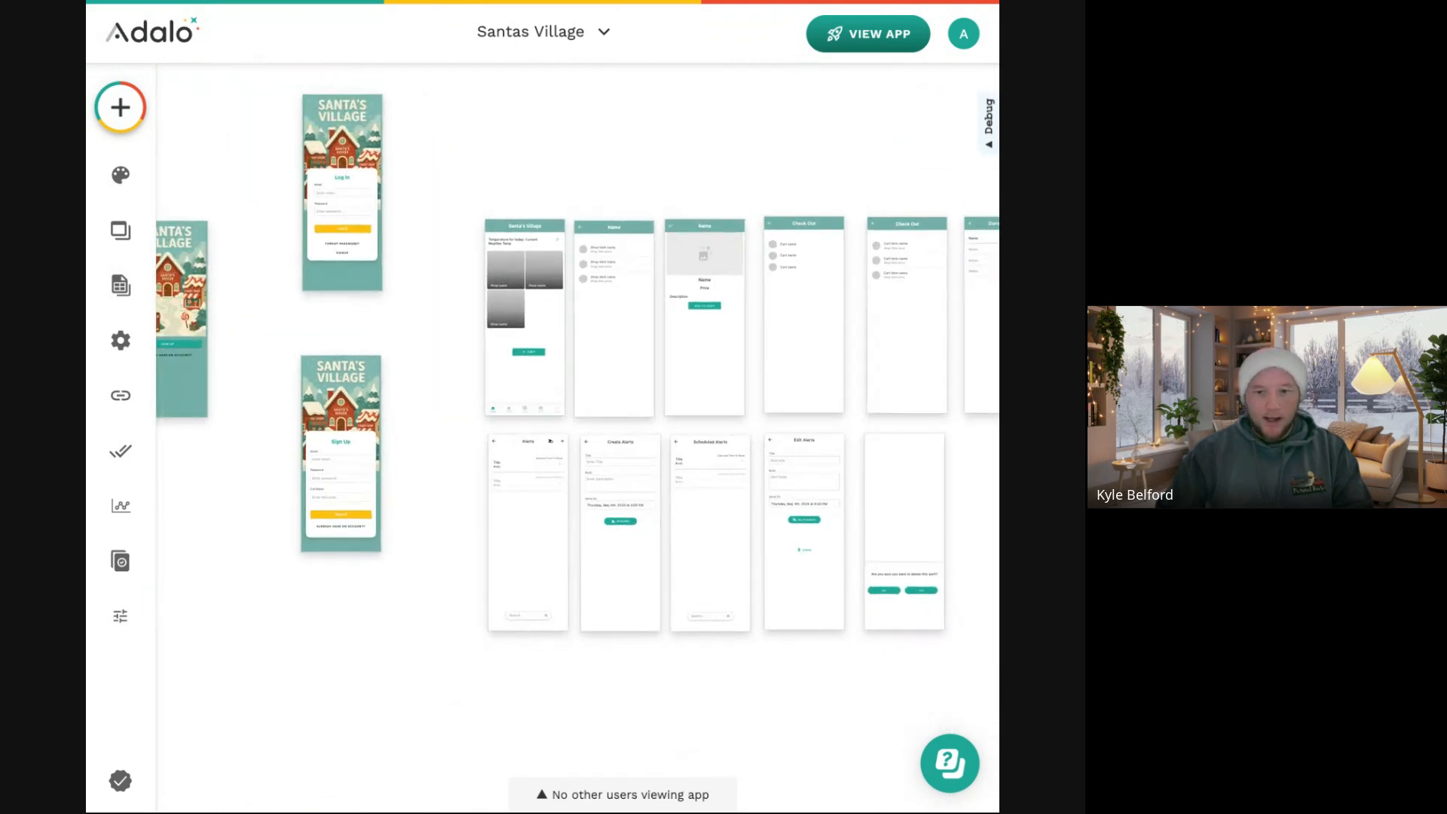
scroll(668, 481, "right", 2)
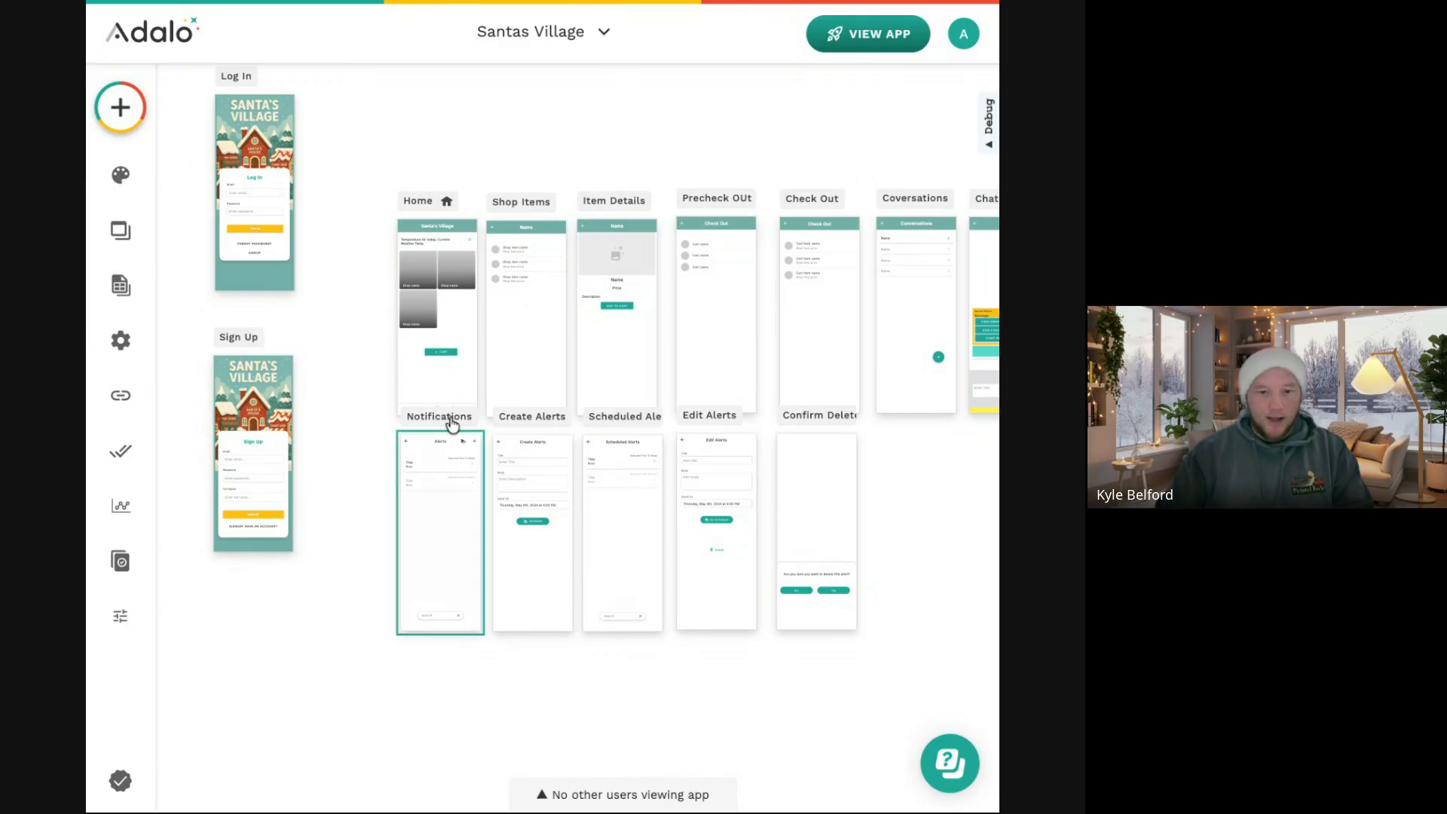
left_click(451, 418)
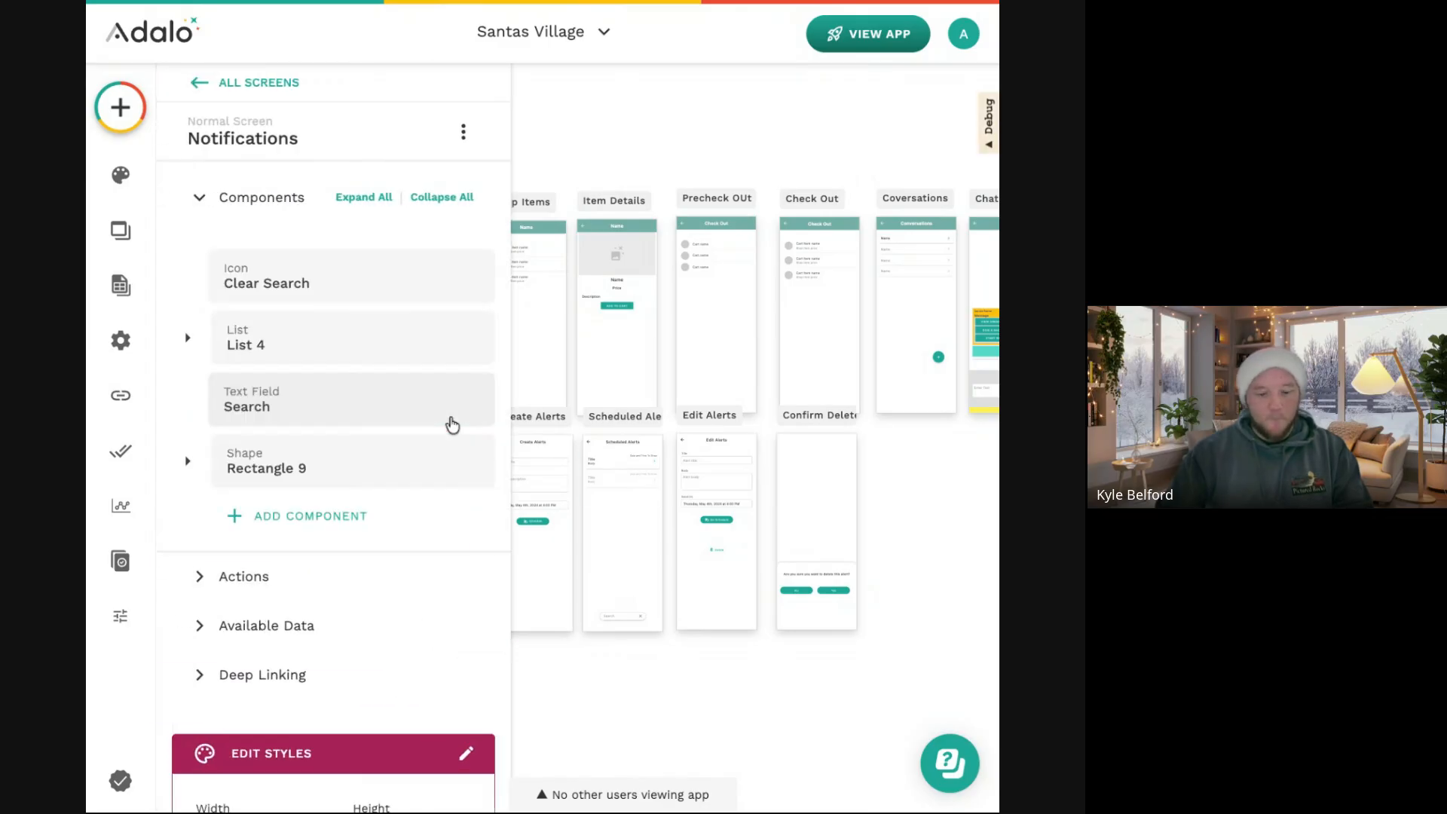
left_click(831, 633)
scroll(860, 533, "down", 5)
scroll(860, 532, "right", 3)
left_click_drag(768, 334, 689, 490)
scroll(669, 491, "up", 5)
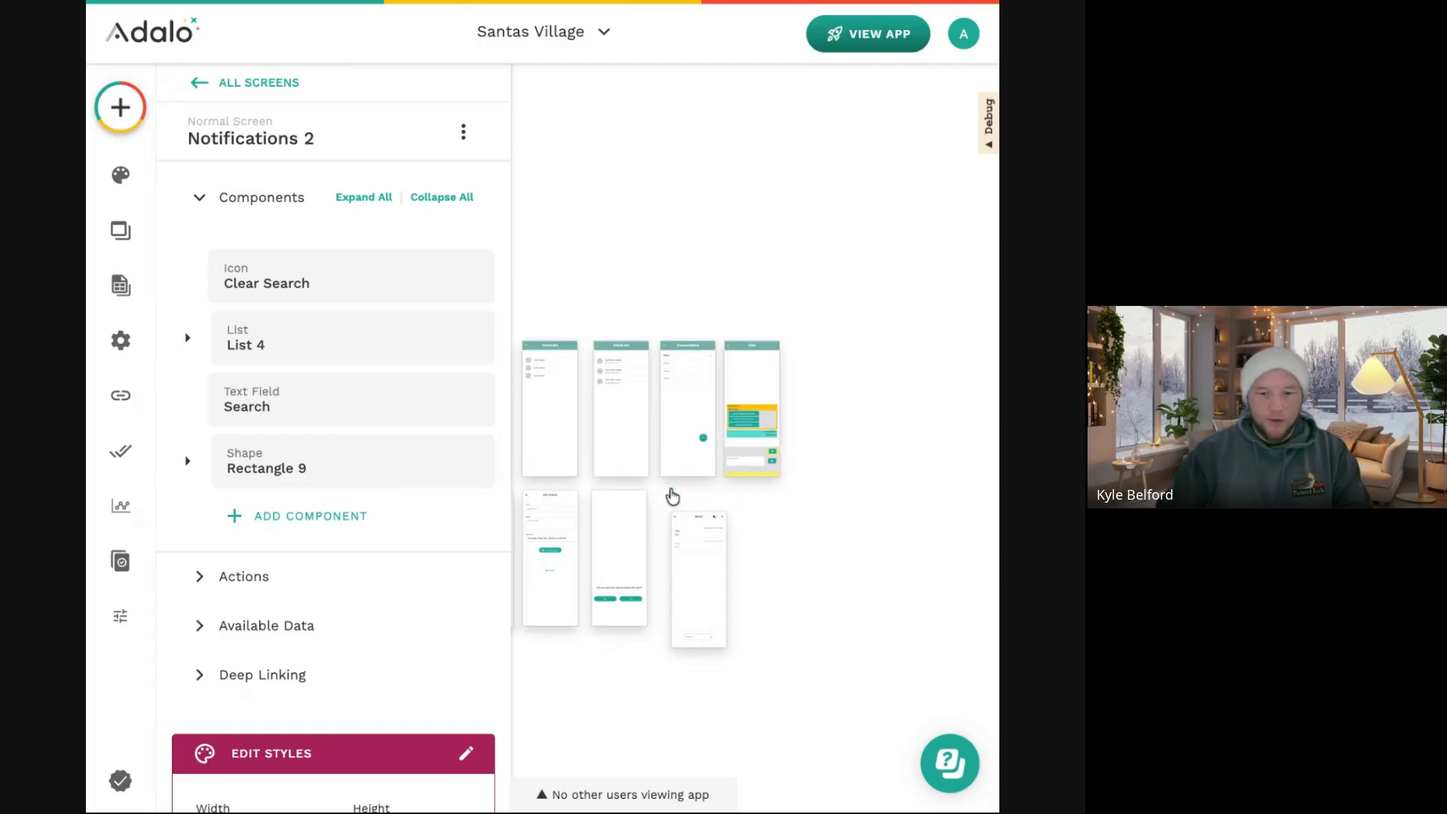
Move the duplicated Notifications screen directly below the original Notifications screen.
mouse_move(807, 514)
left_mouse_down()
mouse_move(780, 731)
mouse_move(811, 518)
left_mouse_up()
scroll(877, 540, "down", 1)
scroll(876, 534, "down", 2)
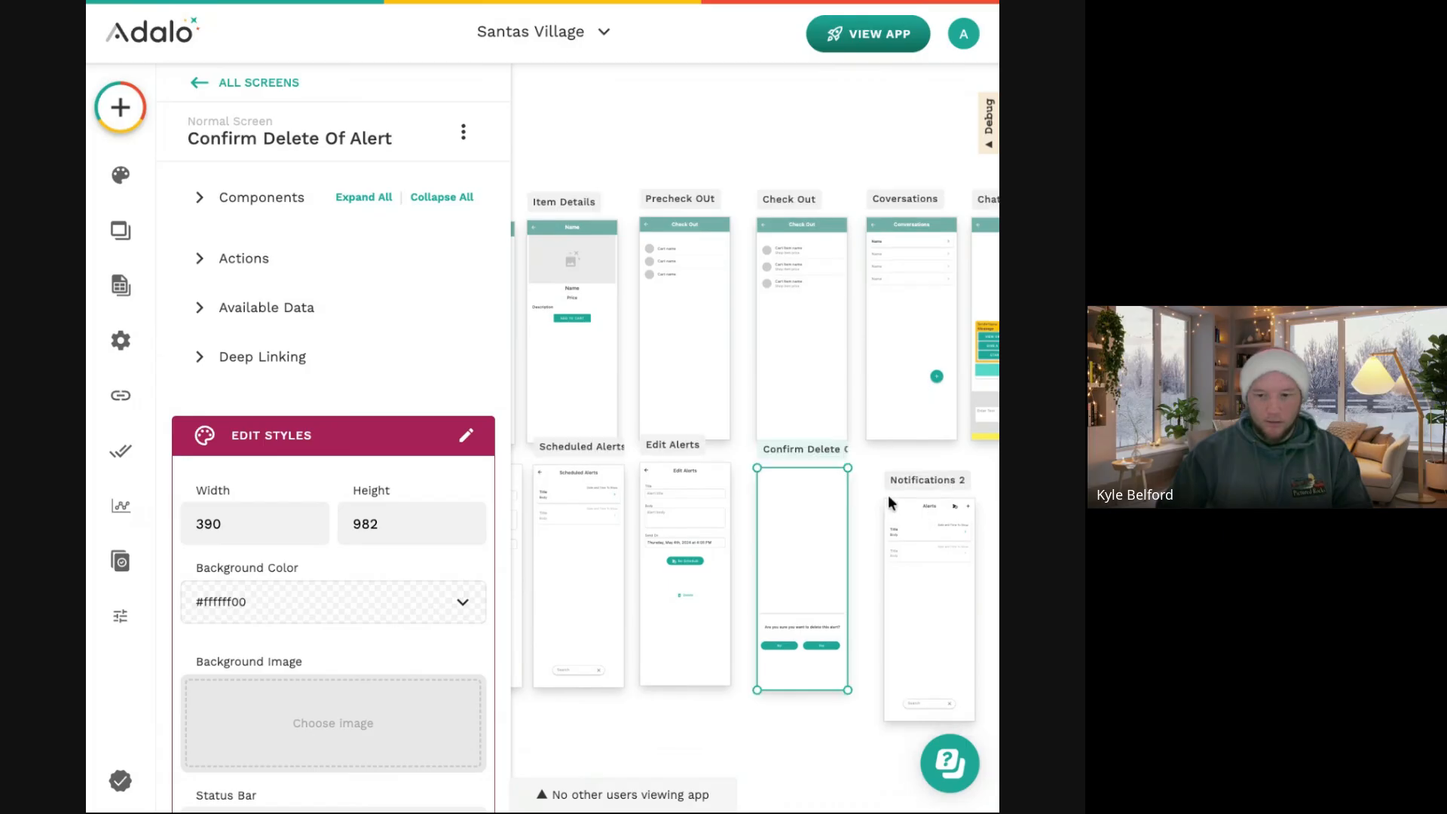
left_click_drag(900, 364, 535, 590)
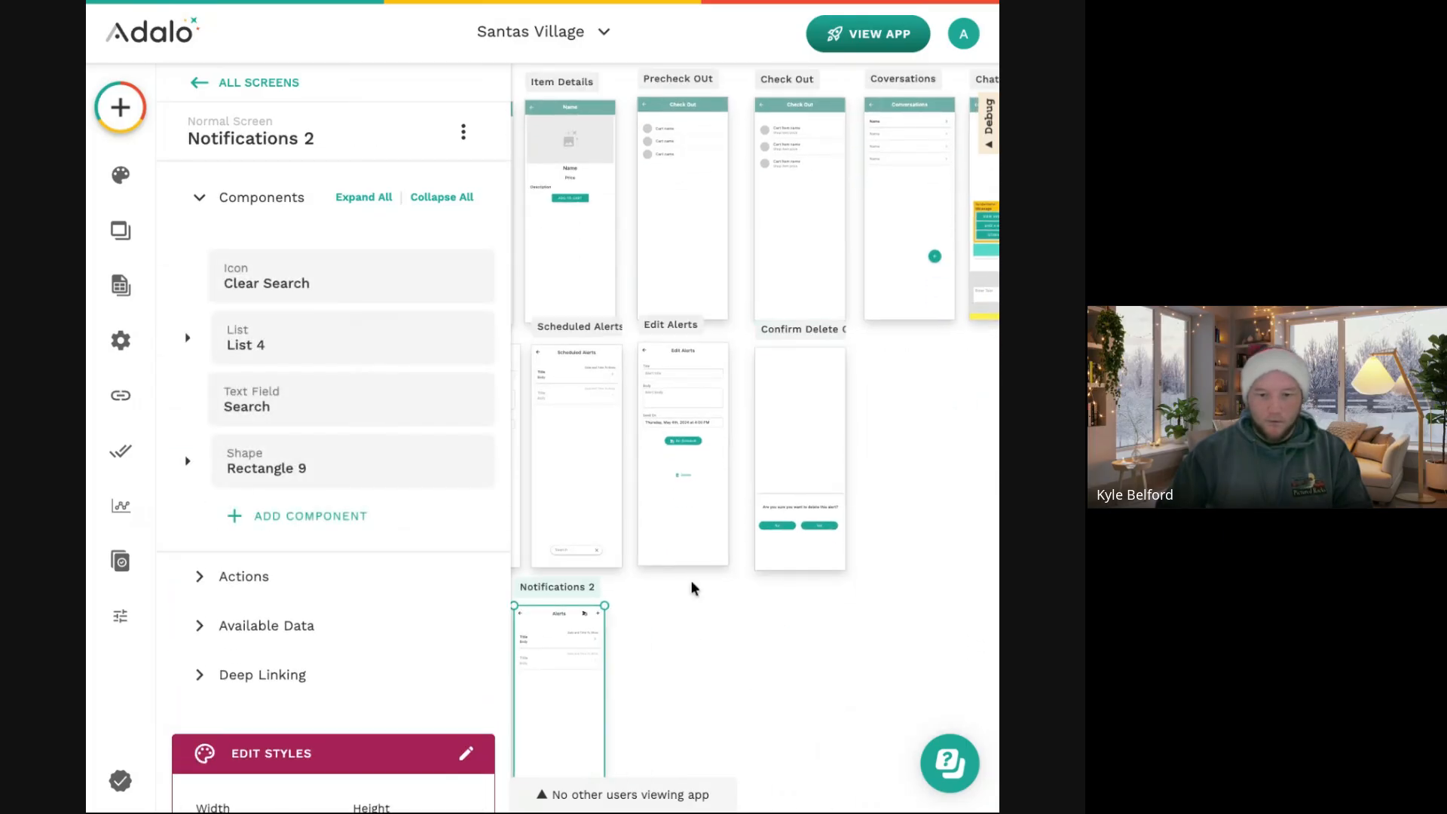
scroll(691, 588, "left", 8)
scroll(693, 588, "right", 4)
left_click_drag(846, 598, 649, 568)
scroll(643, 538, "up", 3)
scroll(643, 538, "up", 1)
left_click_drag(624, 630, 628, 624)
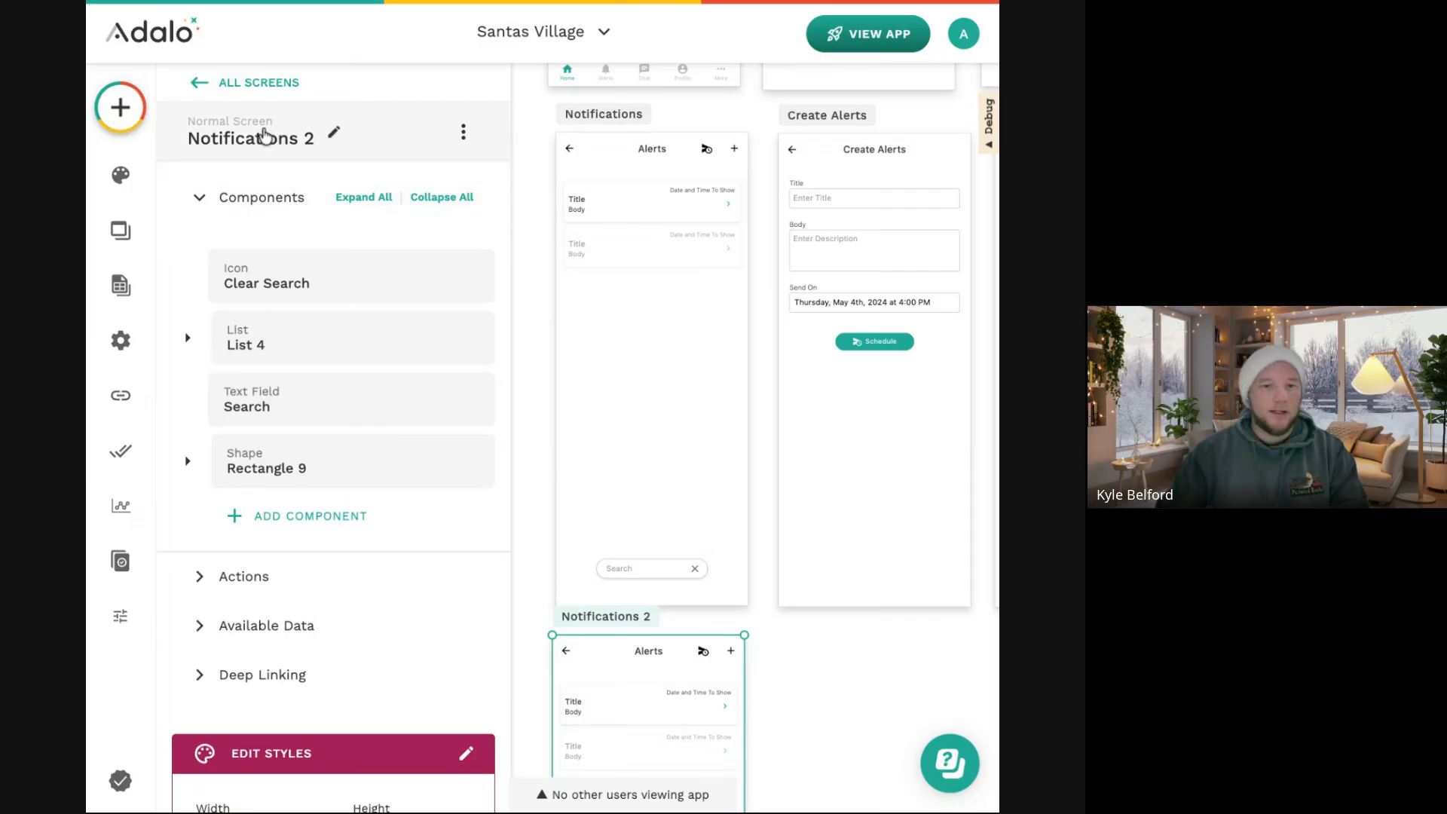
Rename the duplicated screen as View Alert Details.
left_click(259, 138)
triple_click(283, 212)
type("View")
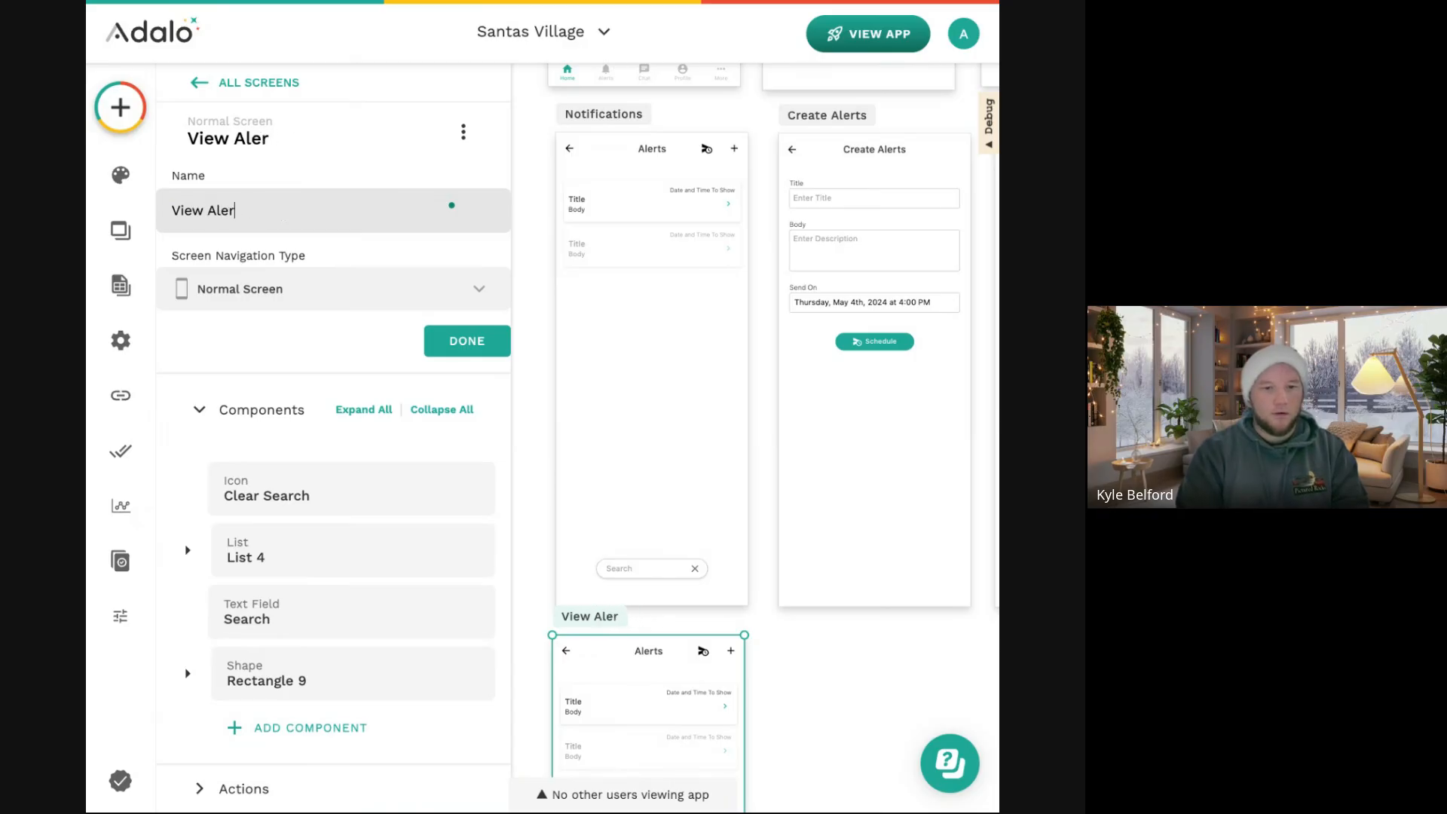
type("Alert Details")
left_click(467, 341)
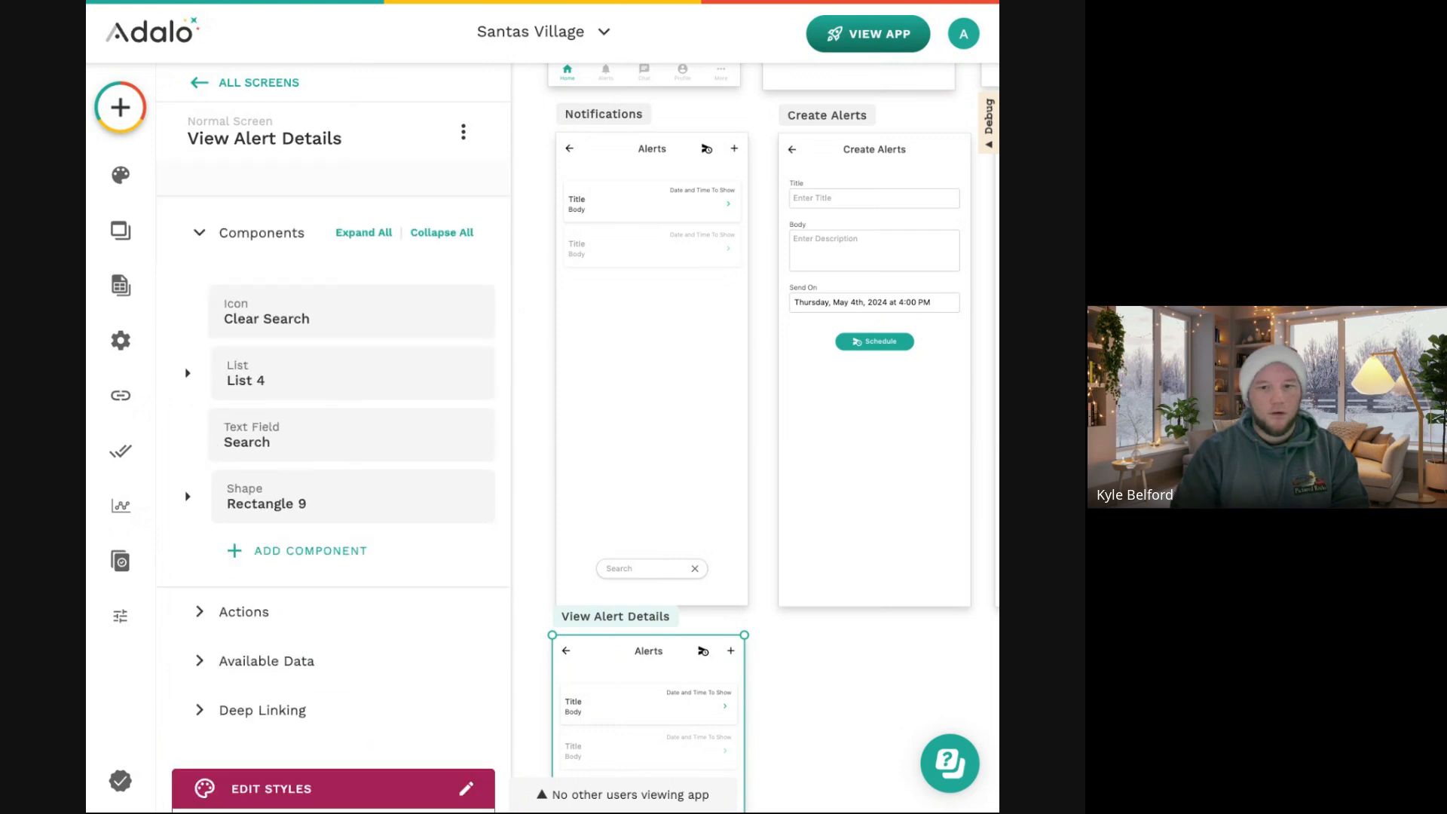
Add an action to the alerts list on the Notifications screen that links to View Alert Details.
left_click(627, 211)
left_click(463, 132)
left_click(572, 271)
scroll(310, 359, "down", 4)
scroll(310, 362, "down", 8)
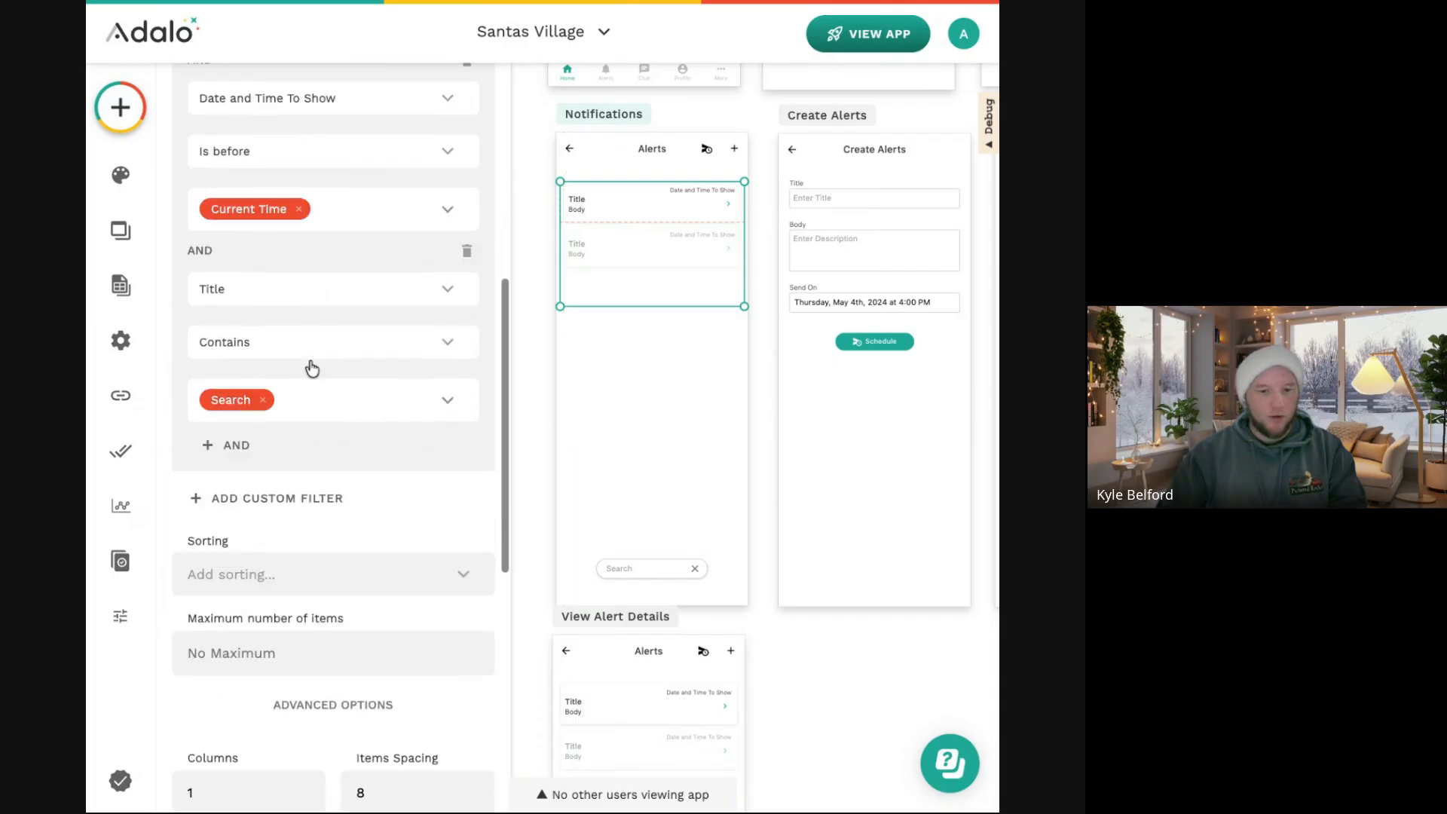
left_click(226, 562)
mouse_move(367, 180)
mouse_move(362, 128)
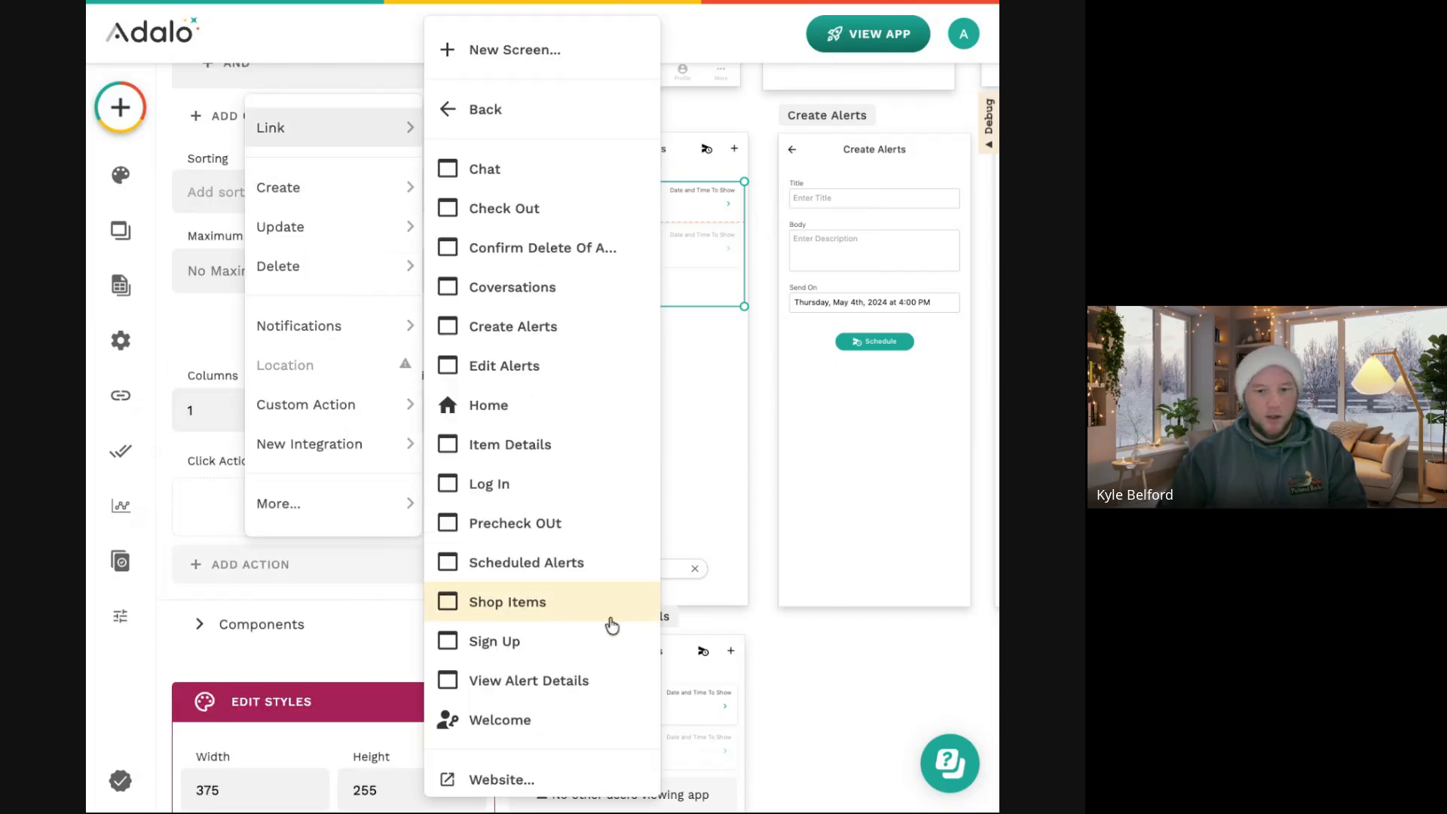
left_click(604, 692)
Delete the list, the Alerts heading, the schedule icon and the plus icon from the View Alert Details screen.
left_click(540, 582)
scroll(550, 572, "down", 3)
left_click(635, 509)
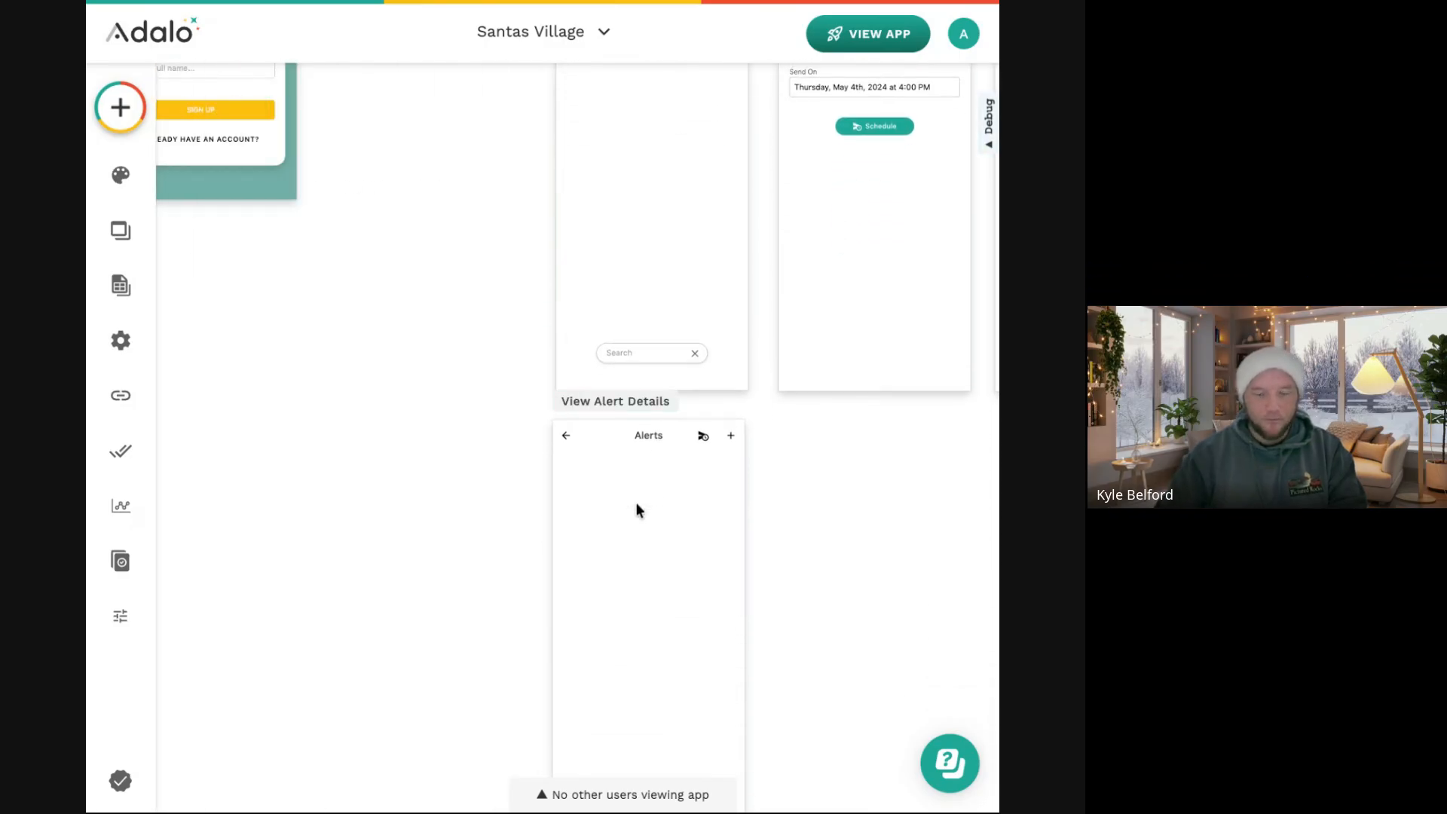
scroll(654, 452, "up", 5)
left_click(639, 440)
left_click(639, 441)
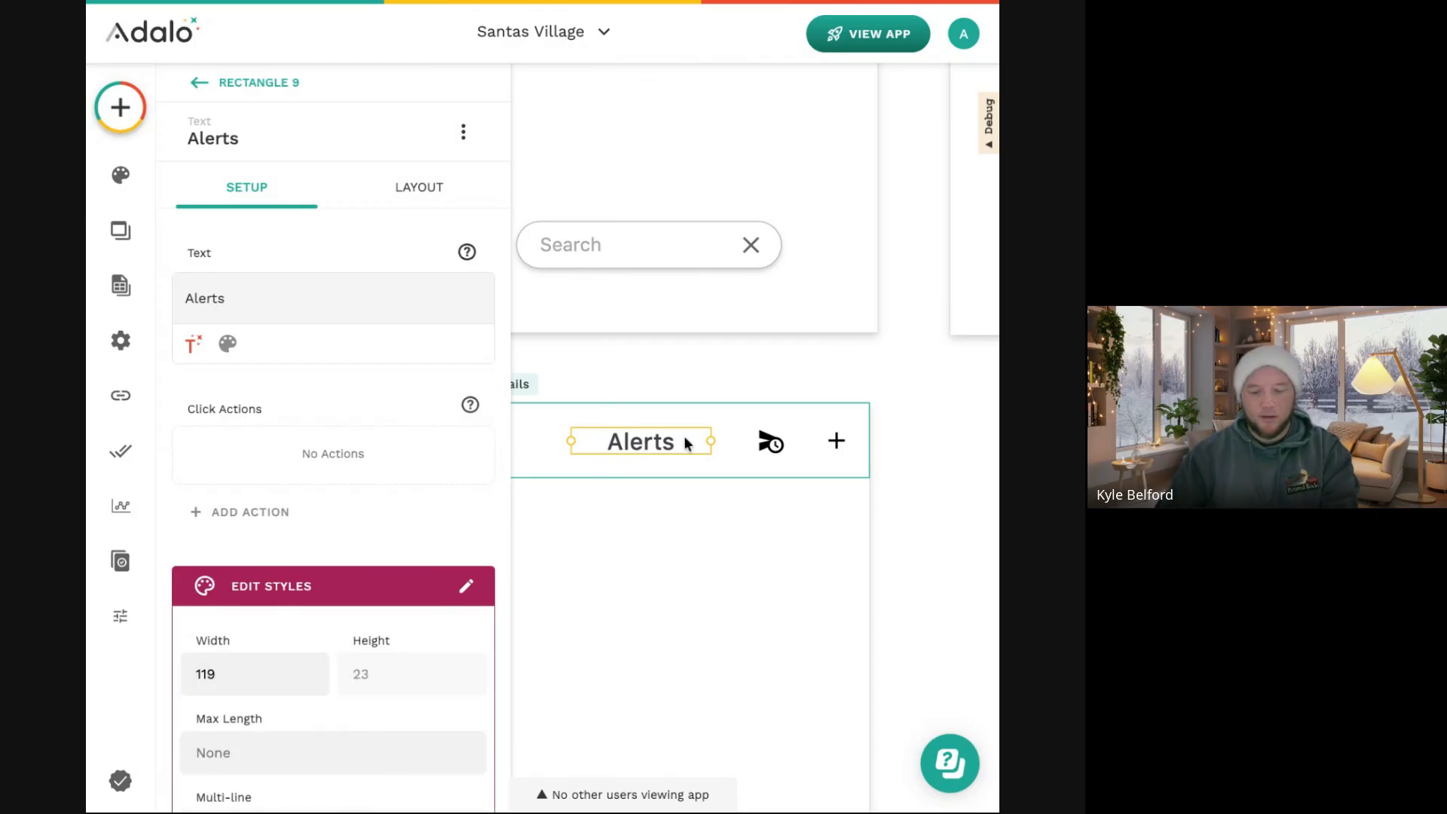
key("Delete")
left_click(775, 445)
left_click(774, 443)
key("Delete")
double_click(836, 440)
key("Delete")
Add a text component below the back arrow on View Alert Details showing the current alert's Title.
key("t")
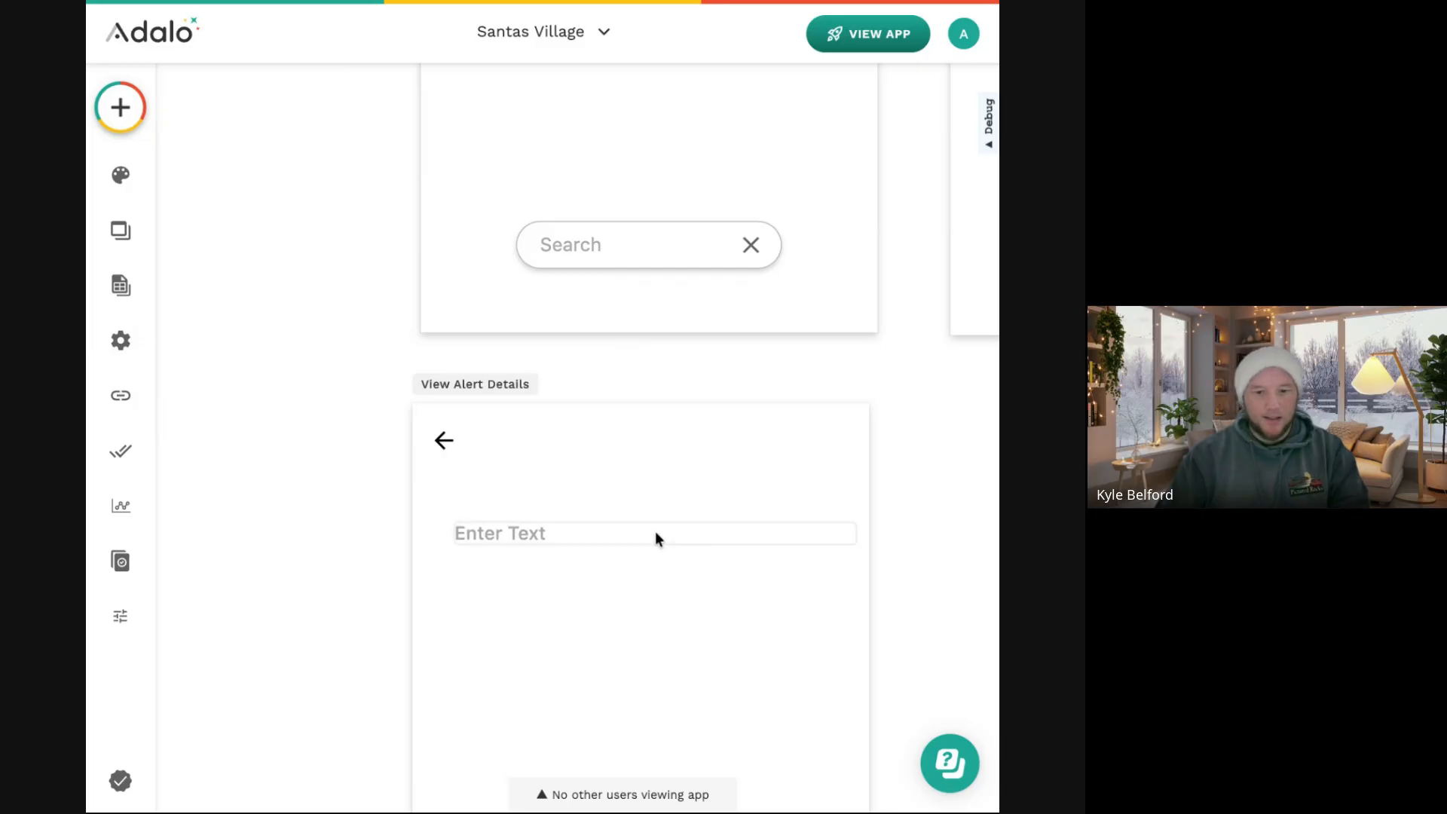
left_click(637, 503)
key("BackSpace")
left_click(189, 345)
mouse_move(365, 397)
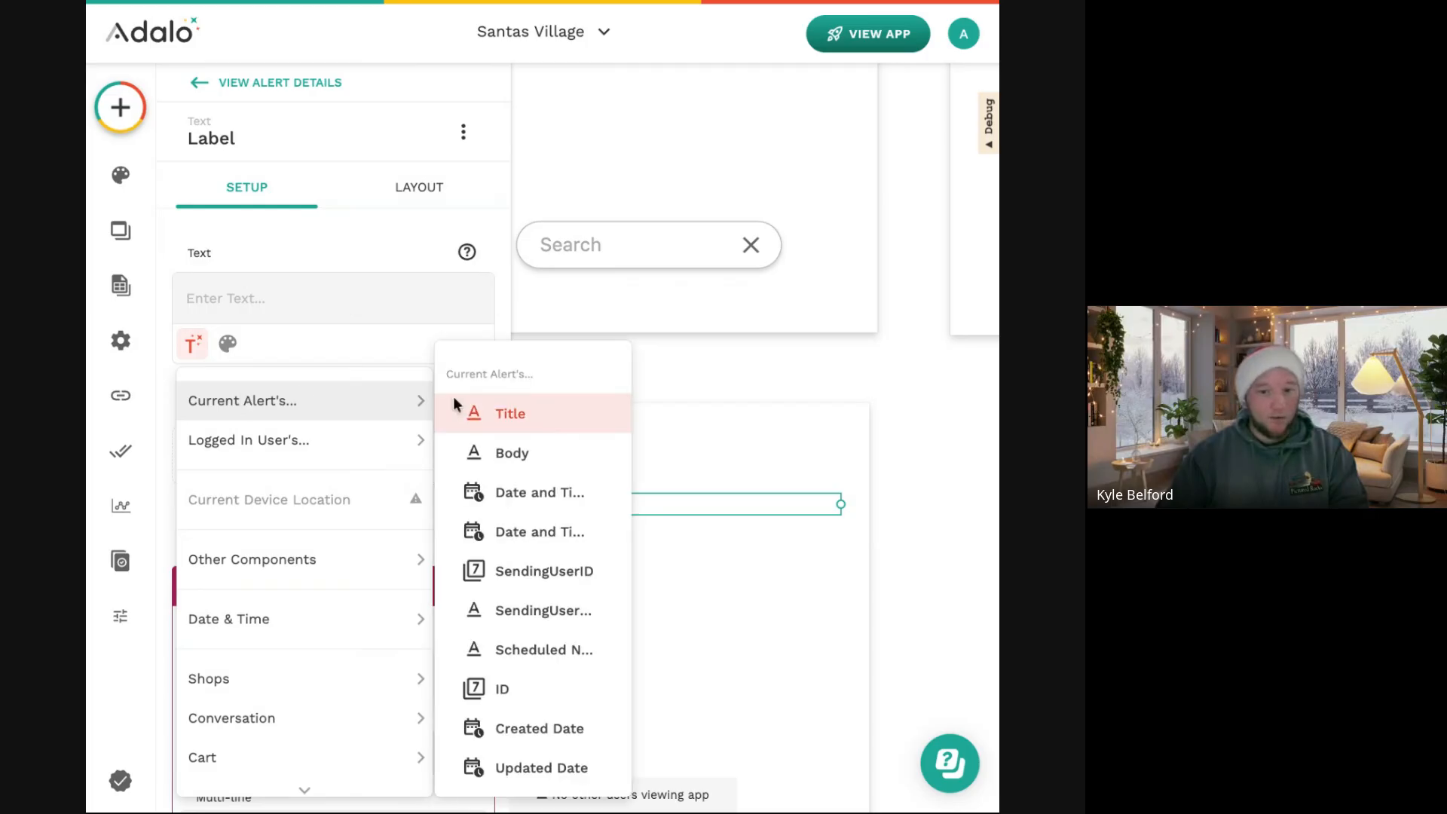
left_click(498, 413)
Style the Title text on View Alert Details with a larger, bolder font and centre alignment.
left_click(219, 363)
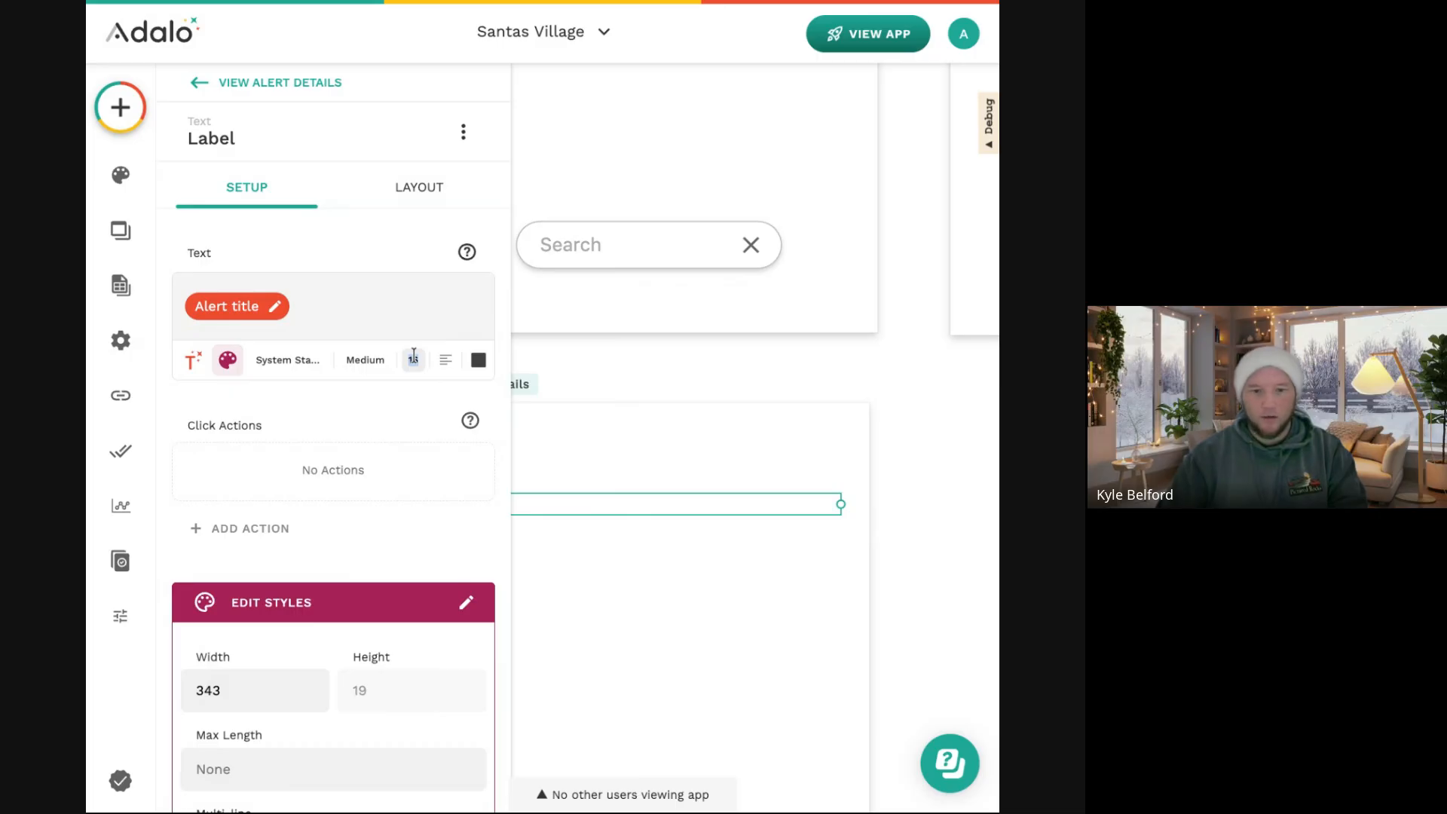
left_click(365, 360)
left_click(371, 530)
left_click(446, 360)
left_click(450, 452)
left_click(567, 540)
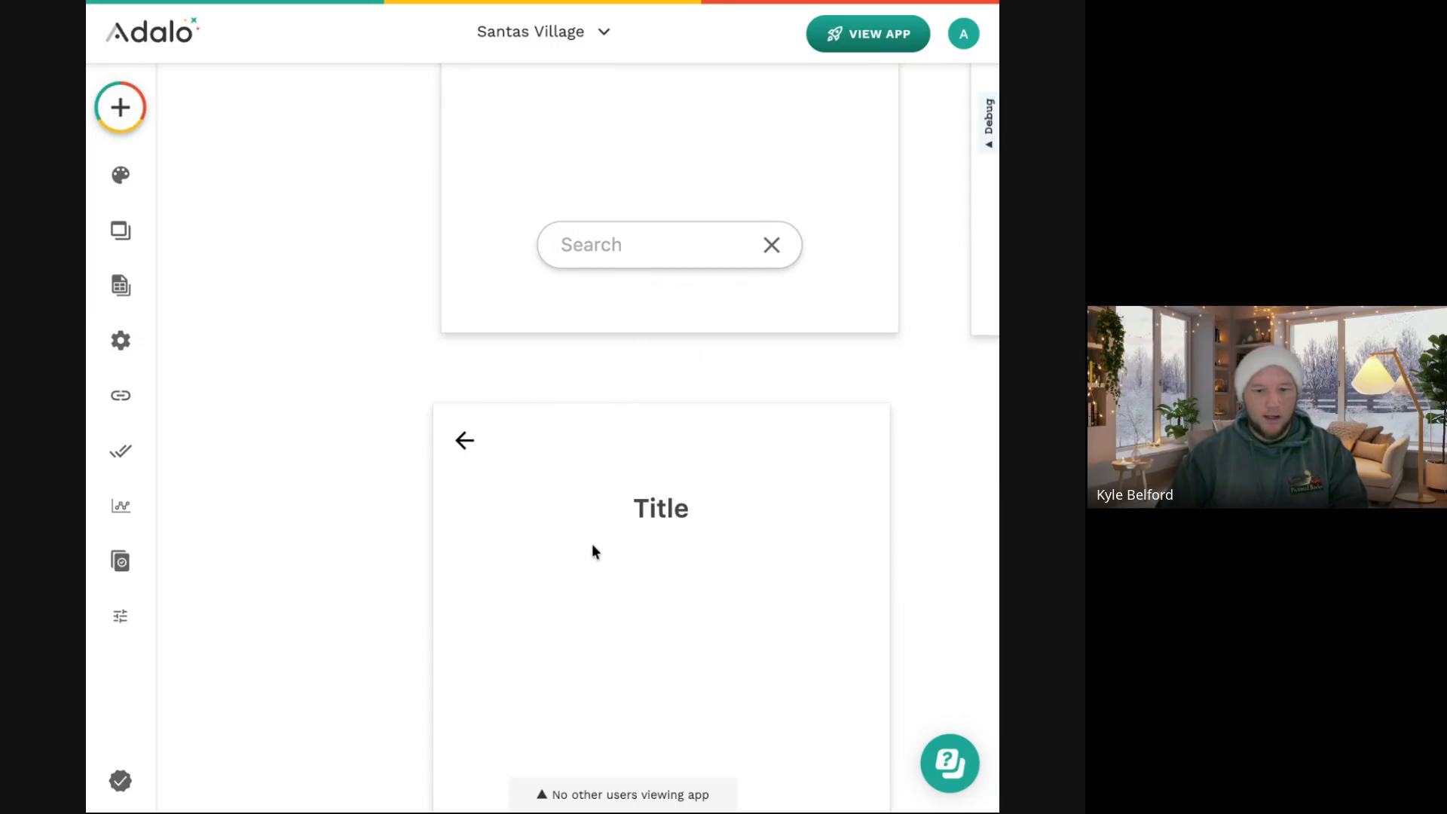
left_click(630, 418)
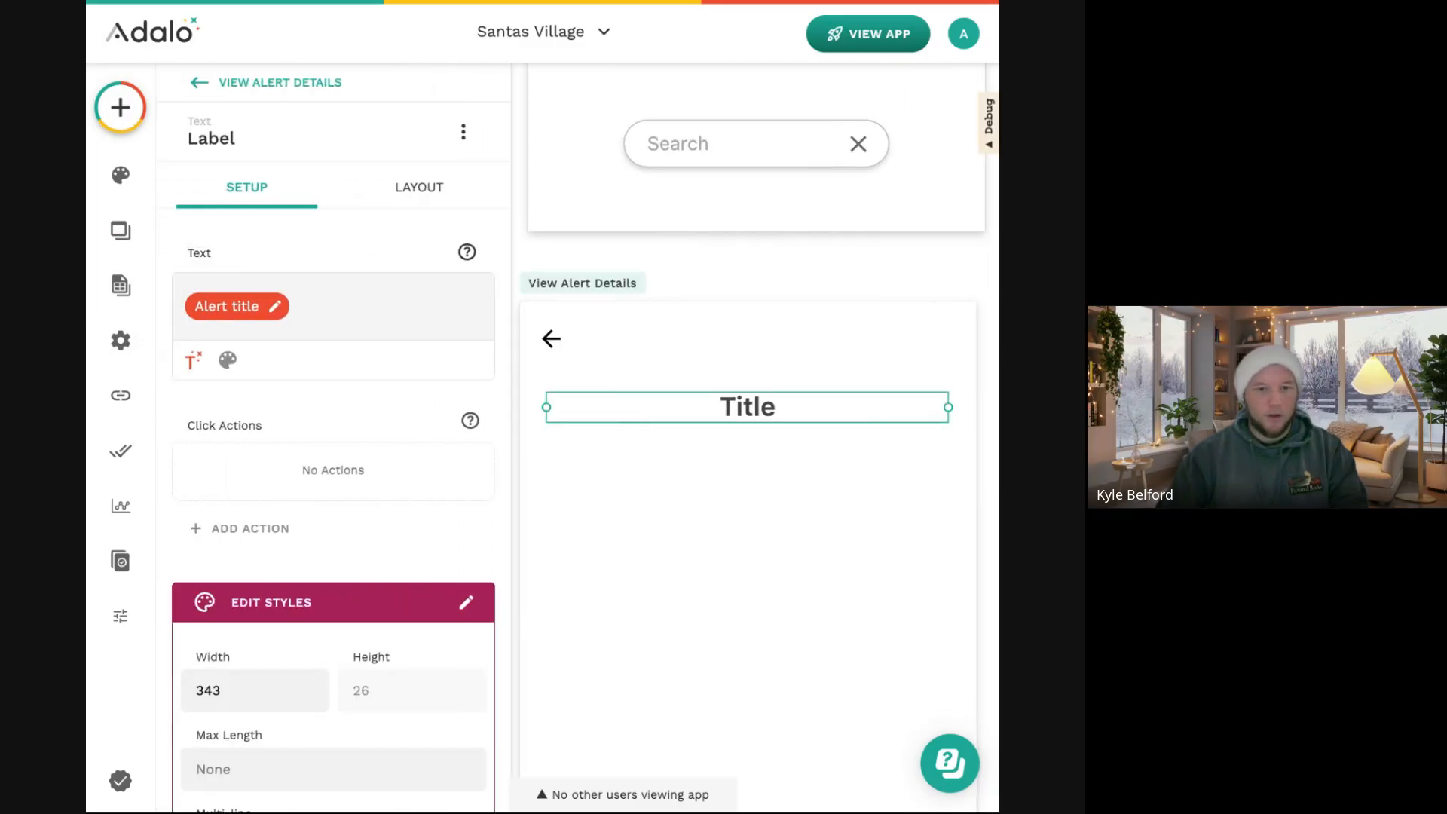
Add a text component below the title on View Alert Details showing the current alert's Body.
left_click(772, 562)
key("t")
left_click(752, 452)
triple_click(307, 303)
type("Body")
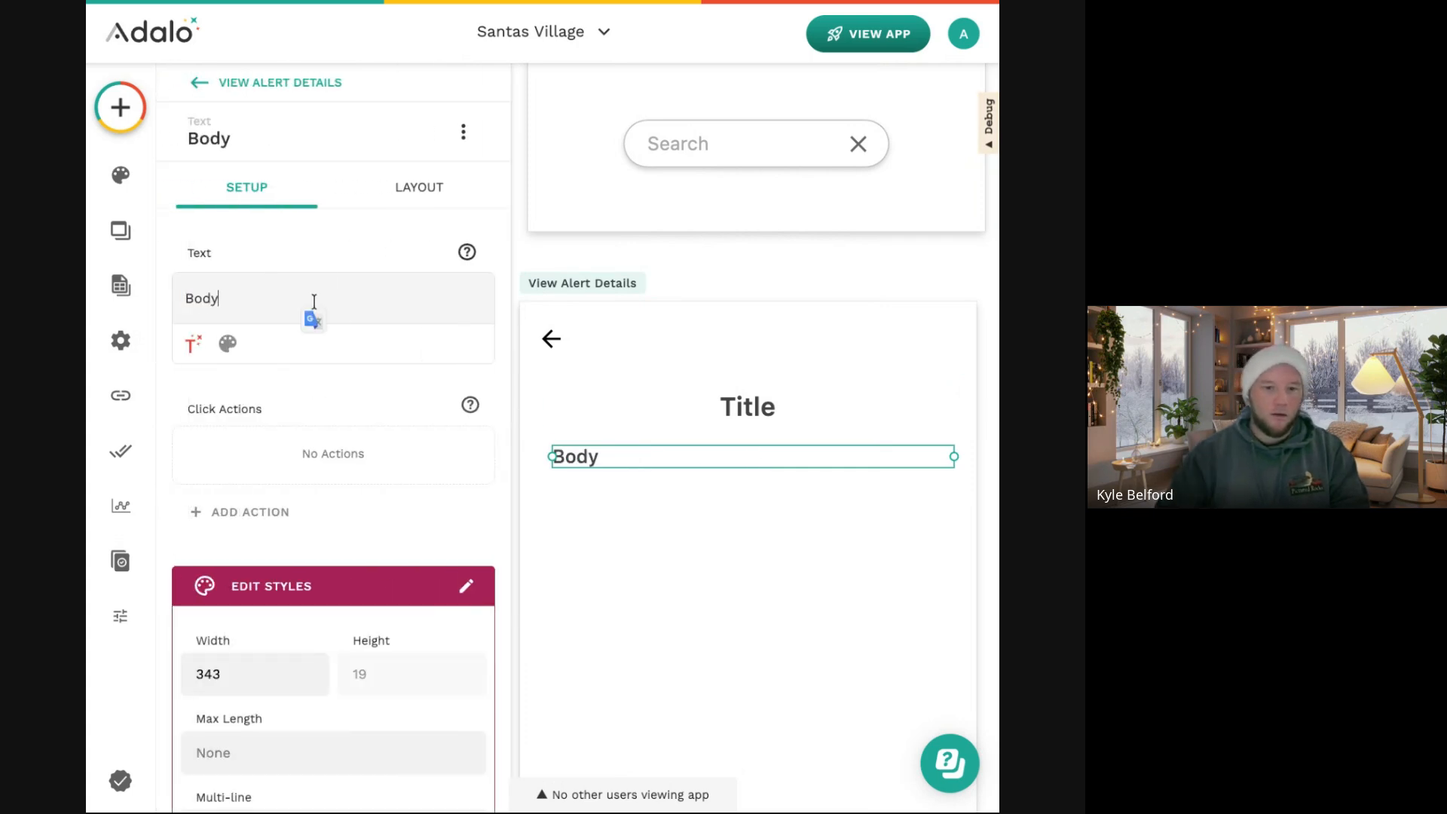
left_click(314, 302)
key("BackSpace")
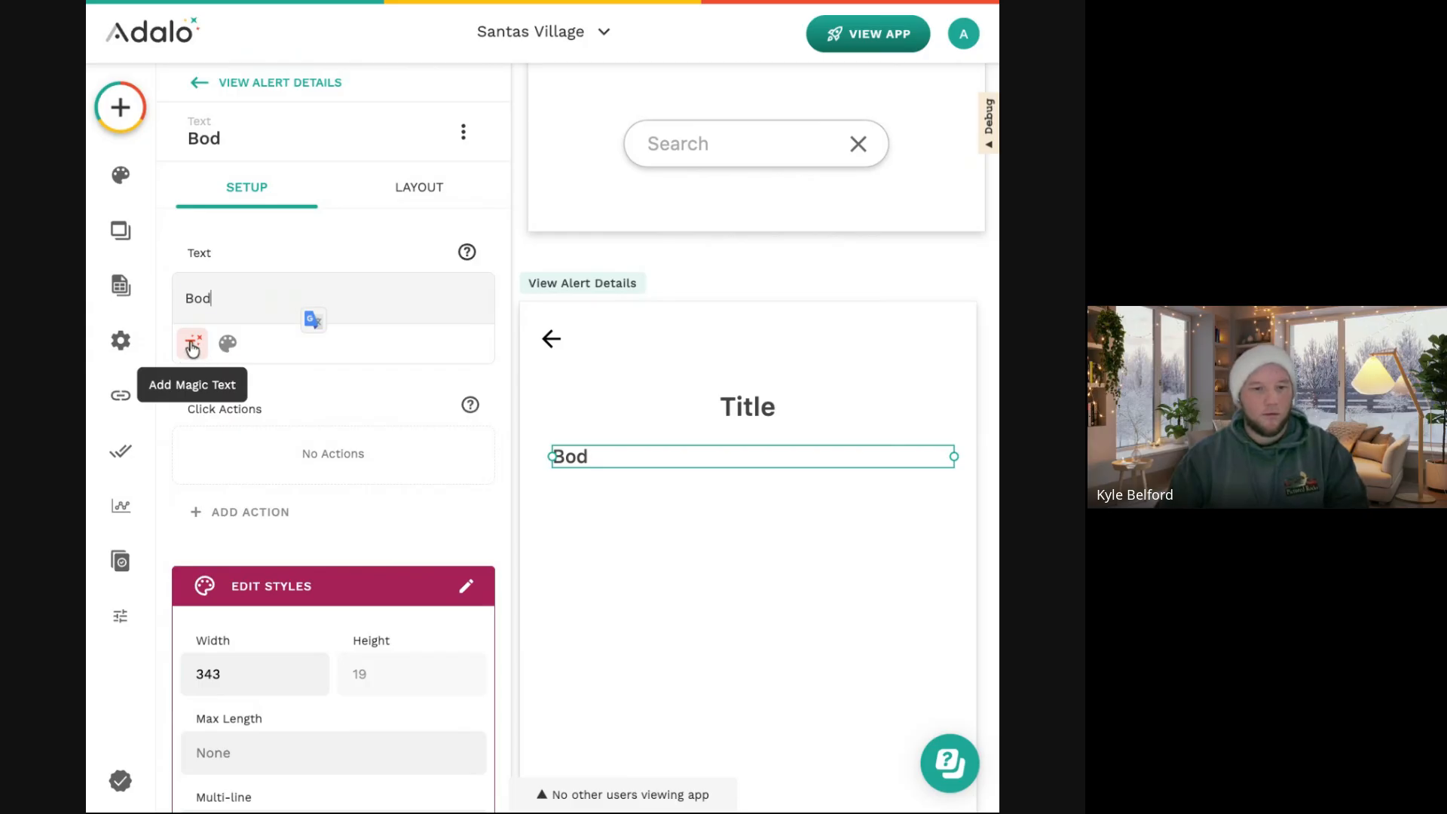
left_click(192, 347)
mouse_move(377, 400)
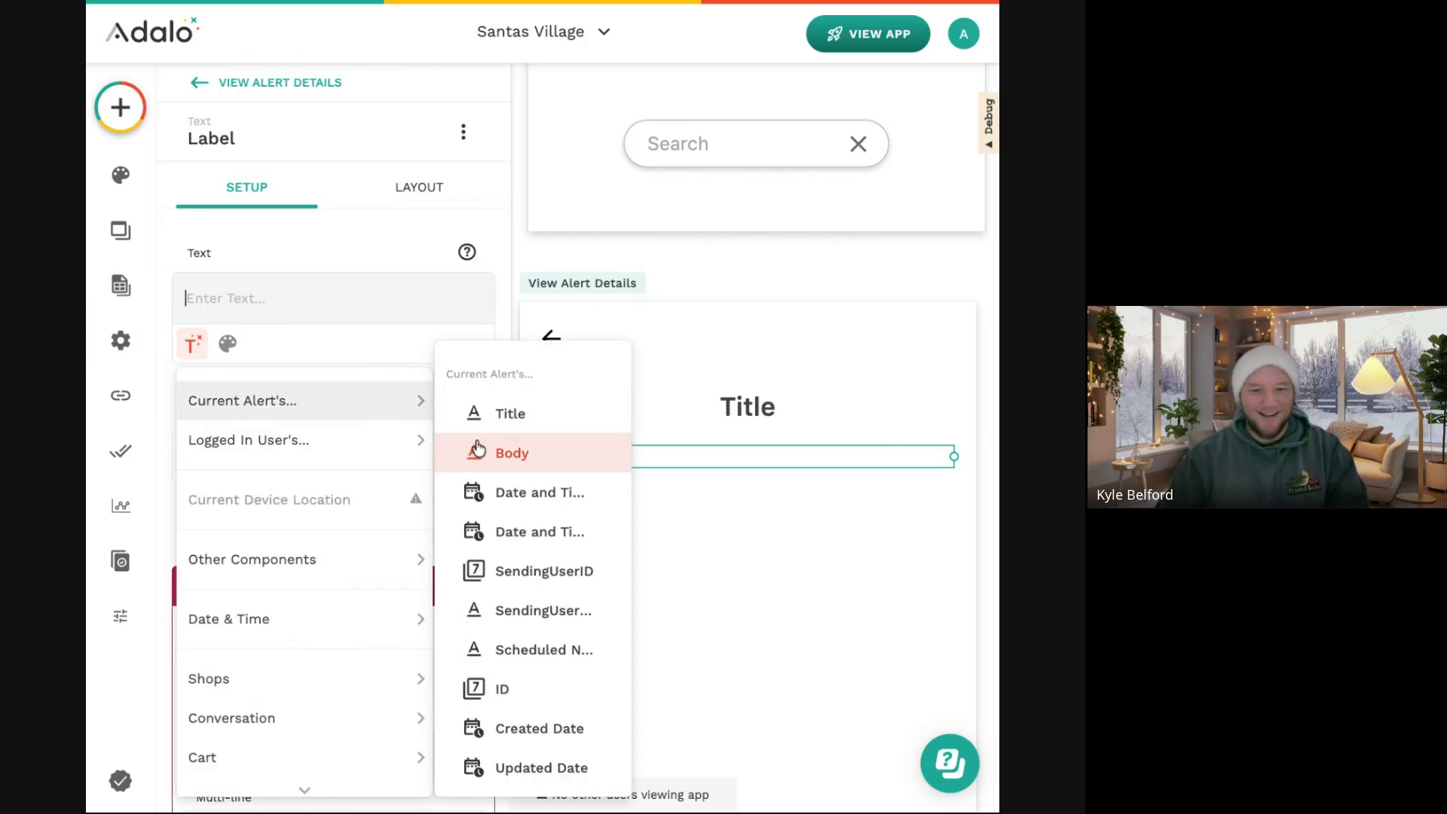
left_click(512, 449)
Move the Title and Body texts down together and align them horizontally to each other and to the screen.
left_click(718, 407, "shift")
left_click_drag(717, 407, 721, 447)
left_click(464, 137)
mouse_move(452, 194)
left_click(608, 210)
left_click(464, 137)
mouse_move(510, 226)
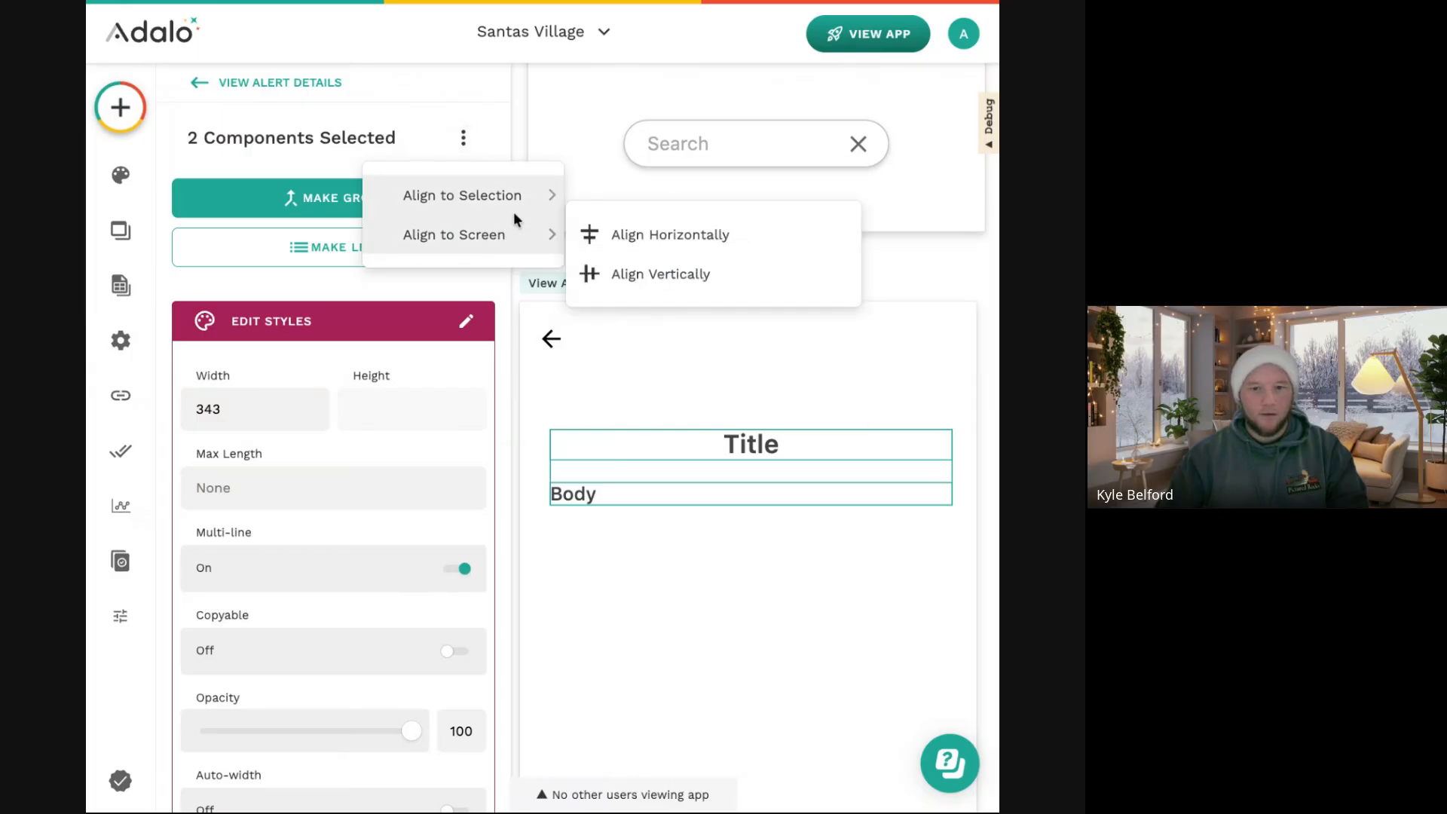
left_click(618, 233)
key("Escape")
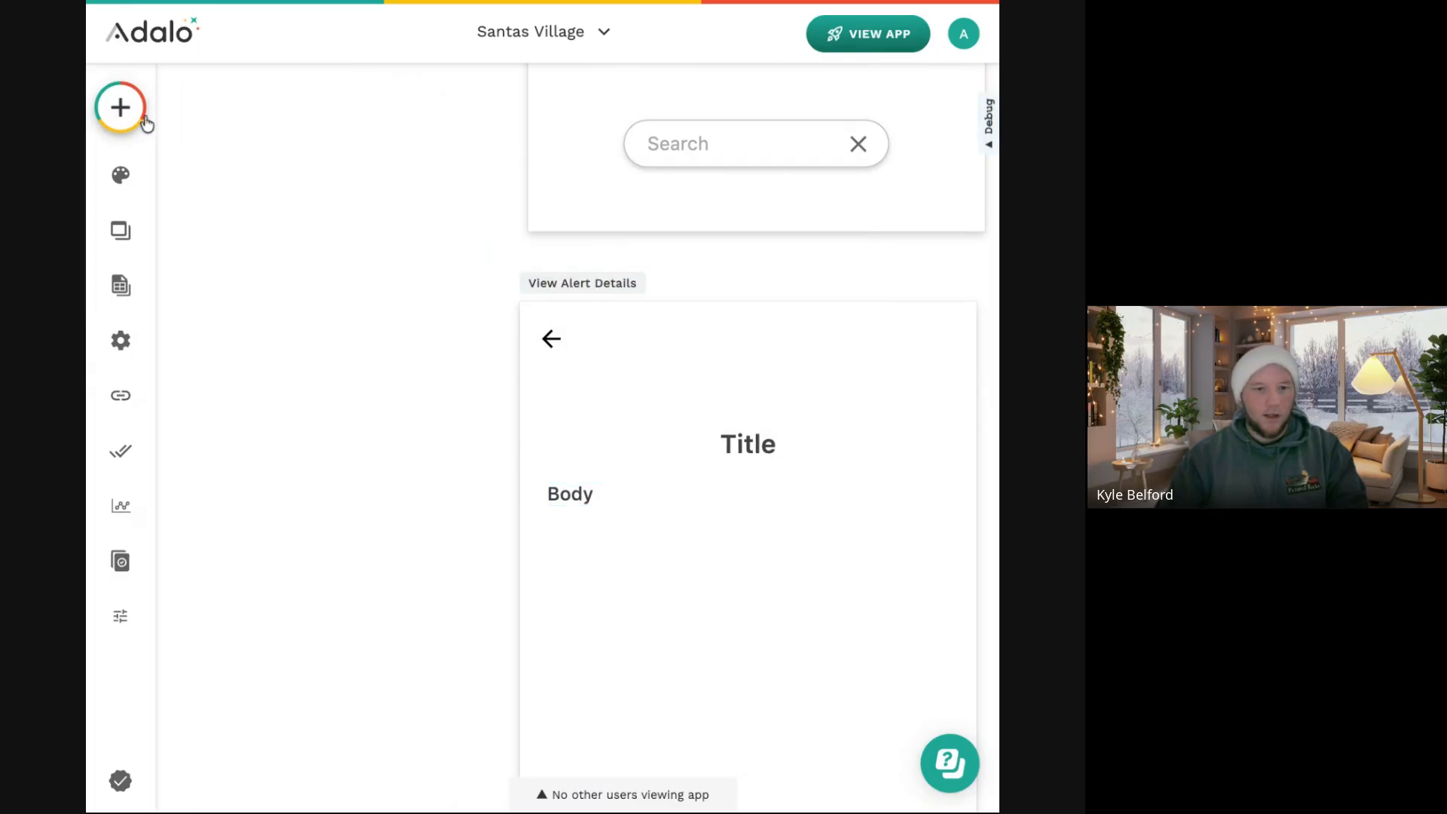
left_click(120, 109)
left_click_drag(264, 370, 653, 405)
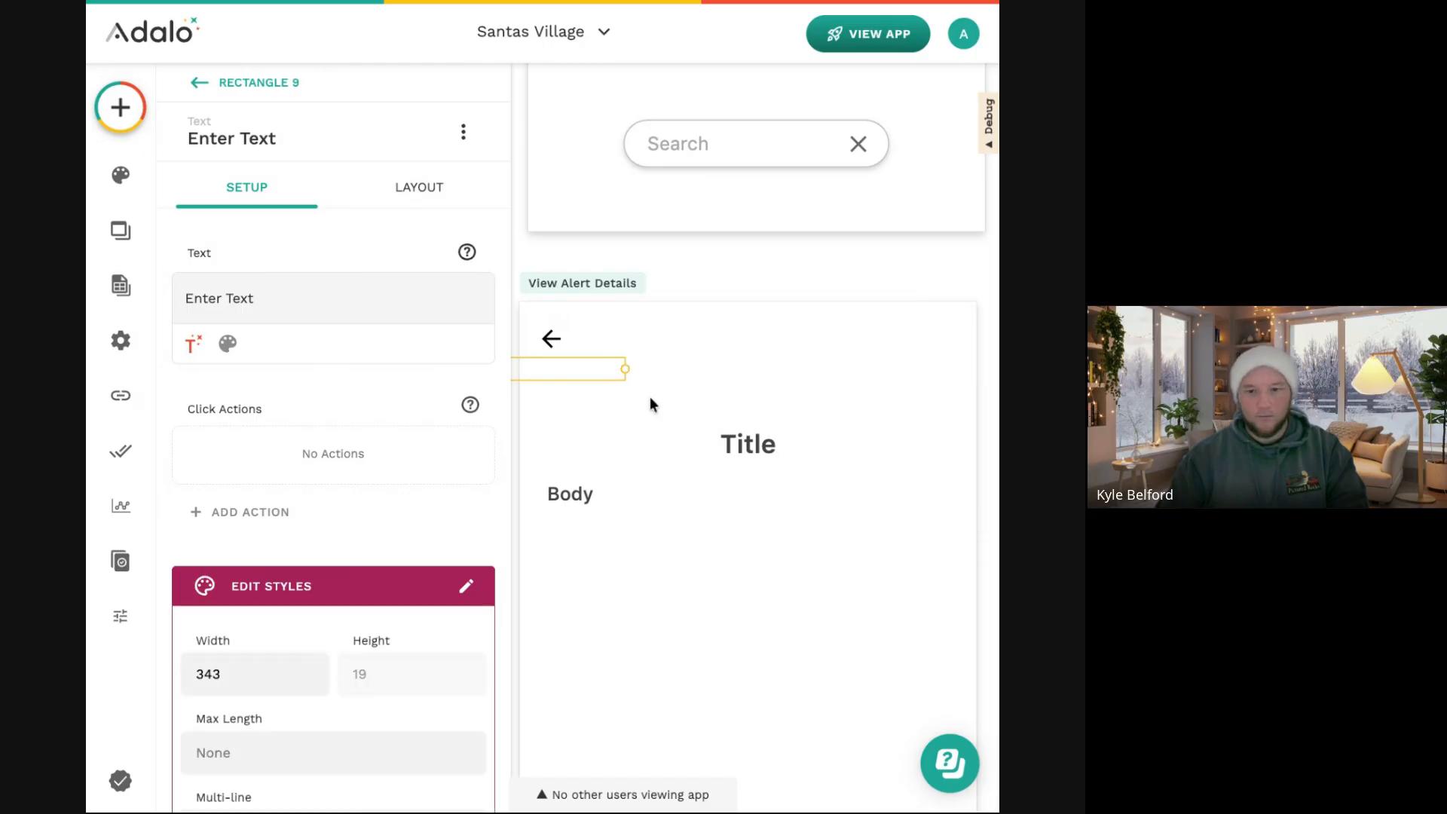
key("Delete")
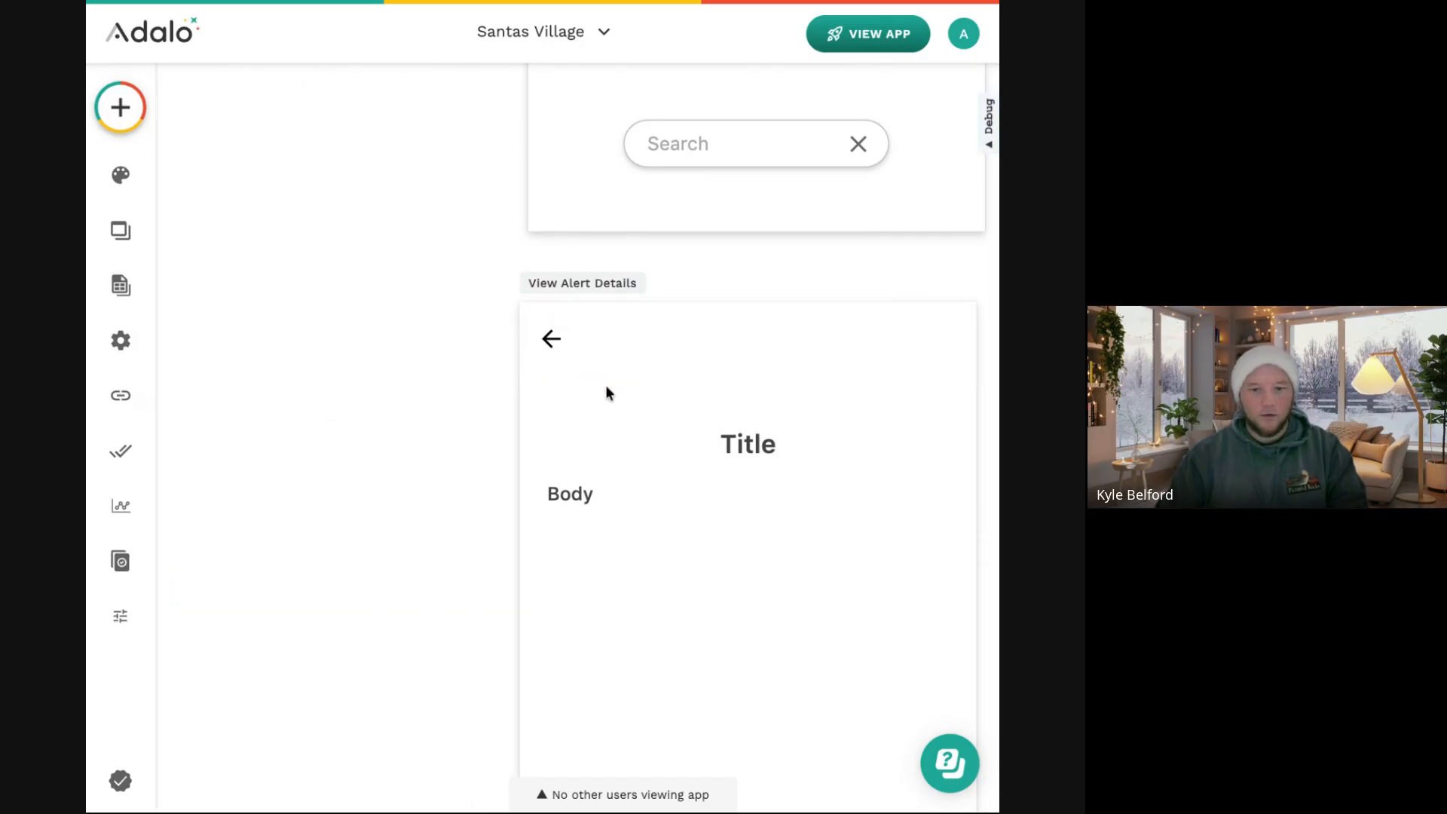
Add a text component between the back arrow and the title on View Alert Details showing the current alert's Date and Time To Show.
key("t")
left_click(770, 381)
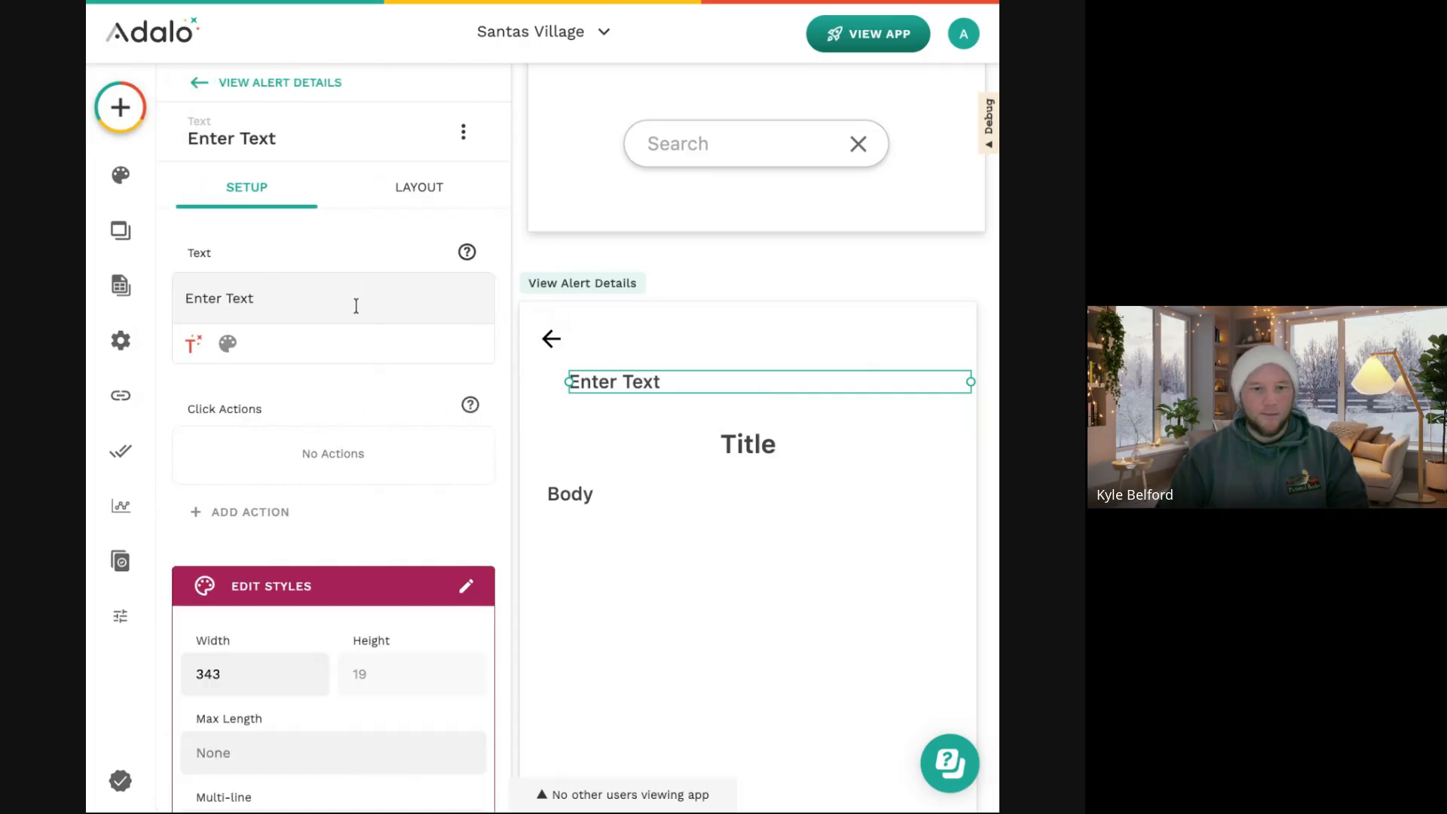
key("BackSpace")
left_click(193, 344)
mouse_move(322, 400)
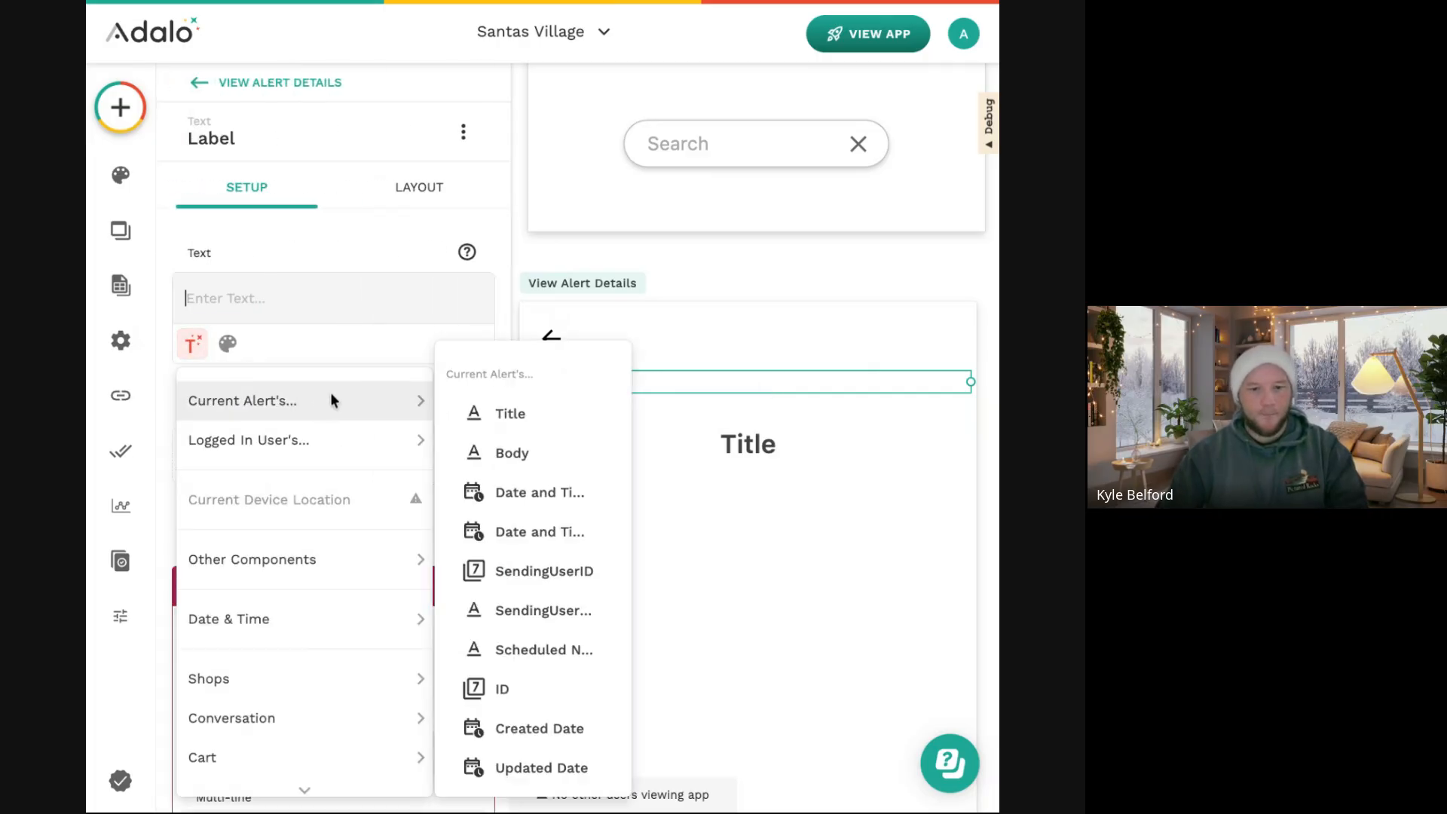
left_click(581, 493)
Set the date format of the new alert date text to Date / Time.
left_click(302, 307)
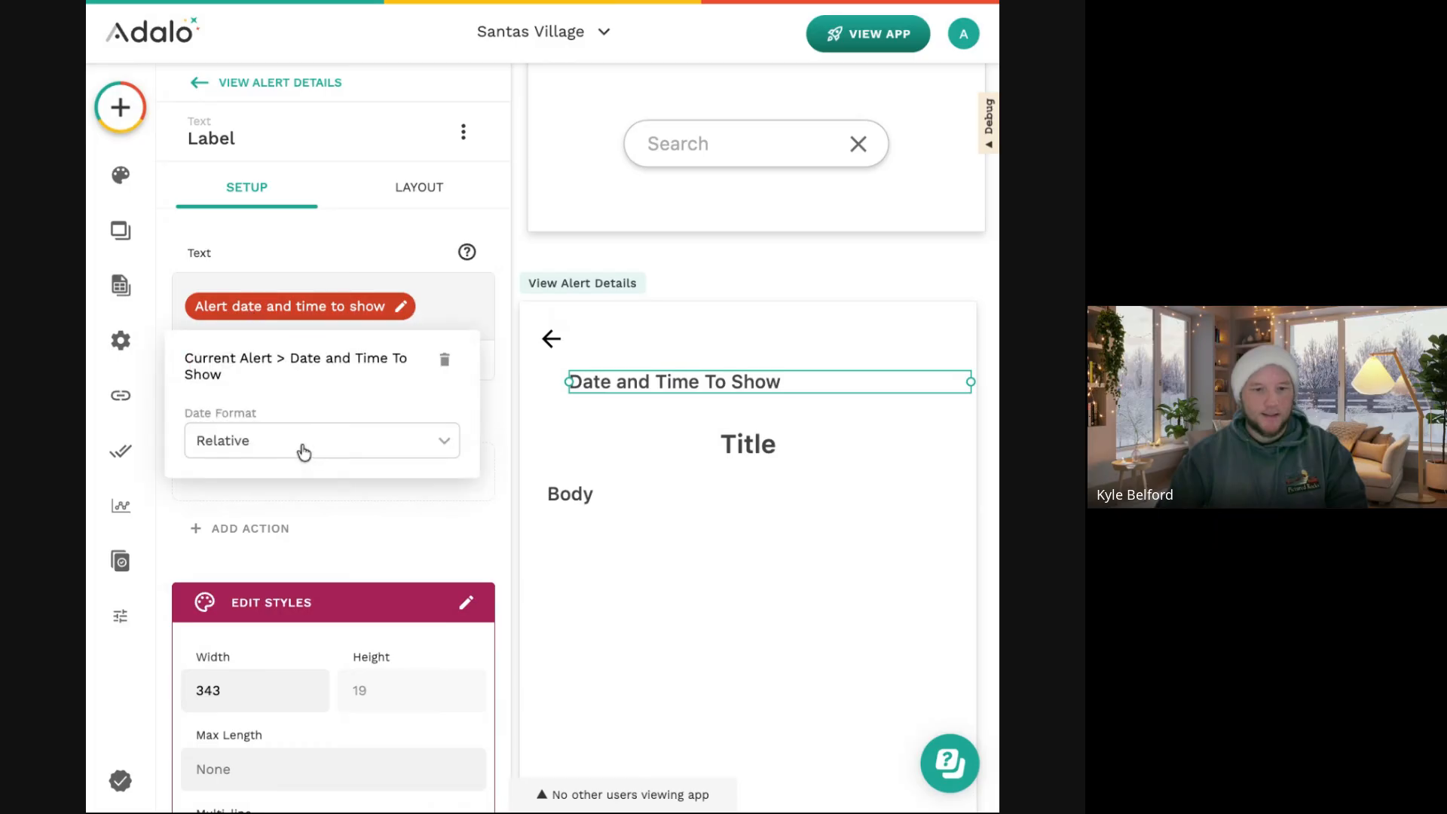
left_click(307, 443)
scroll(305, 392, "down", 3)
scroll(291, 168, "up", 4)
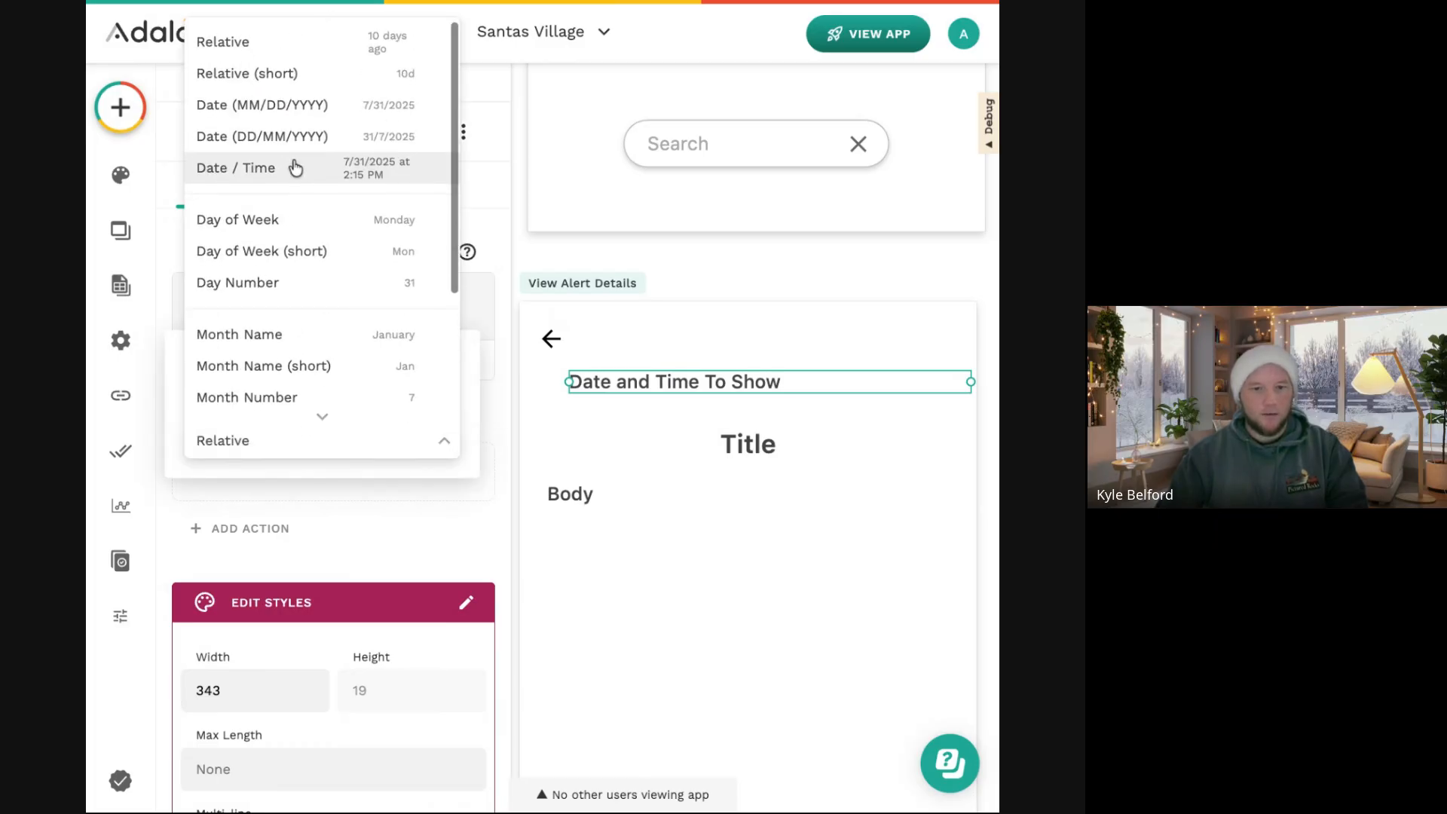
left_click(291, 170)
left_click(389, 276)
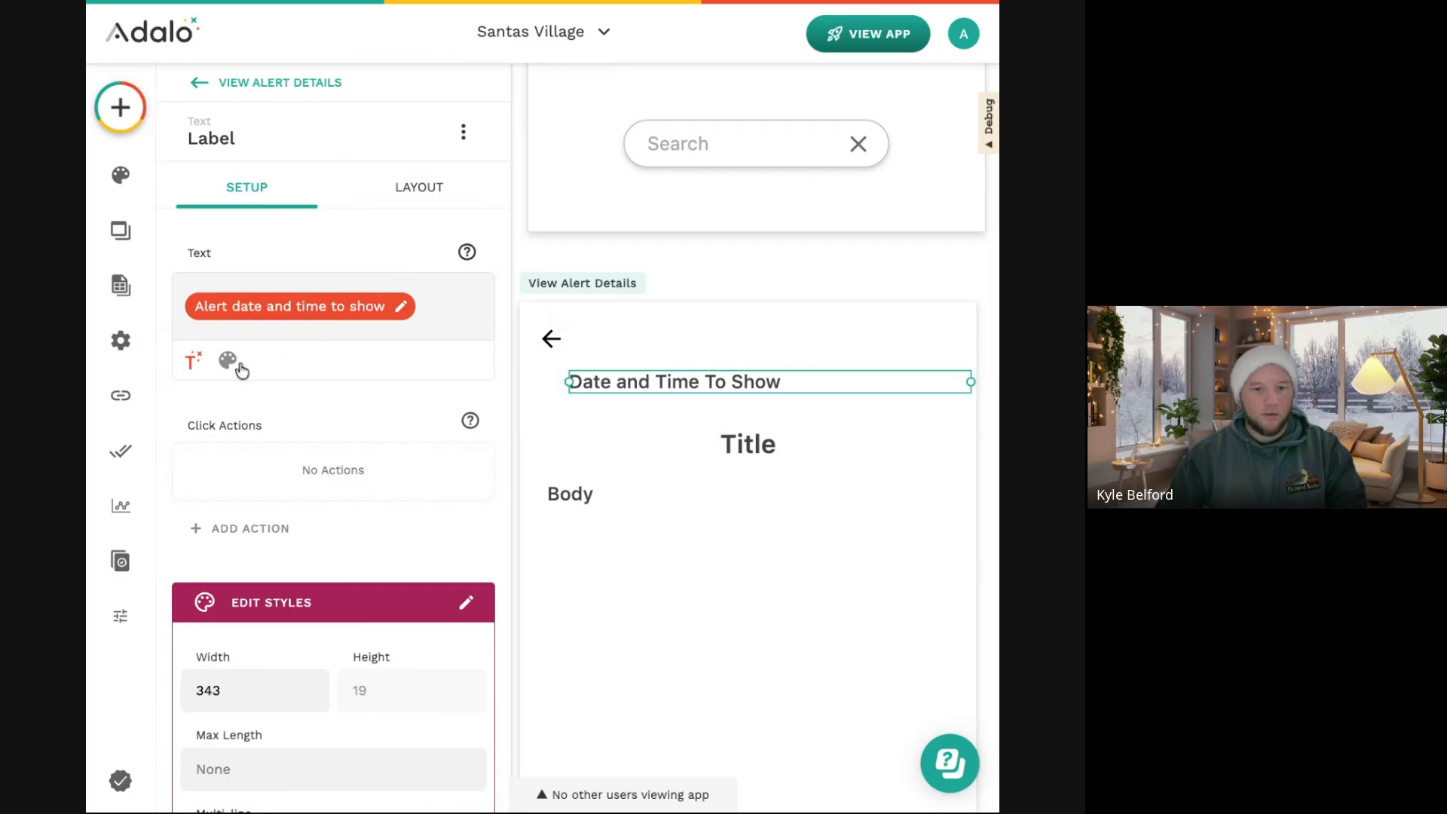
Style the alert date text with Light weight, size 12 and right alignment.
left_click(360, 365)
left_click(355, 414)
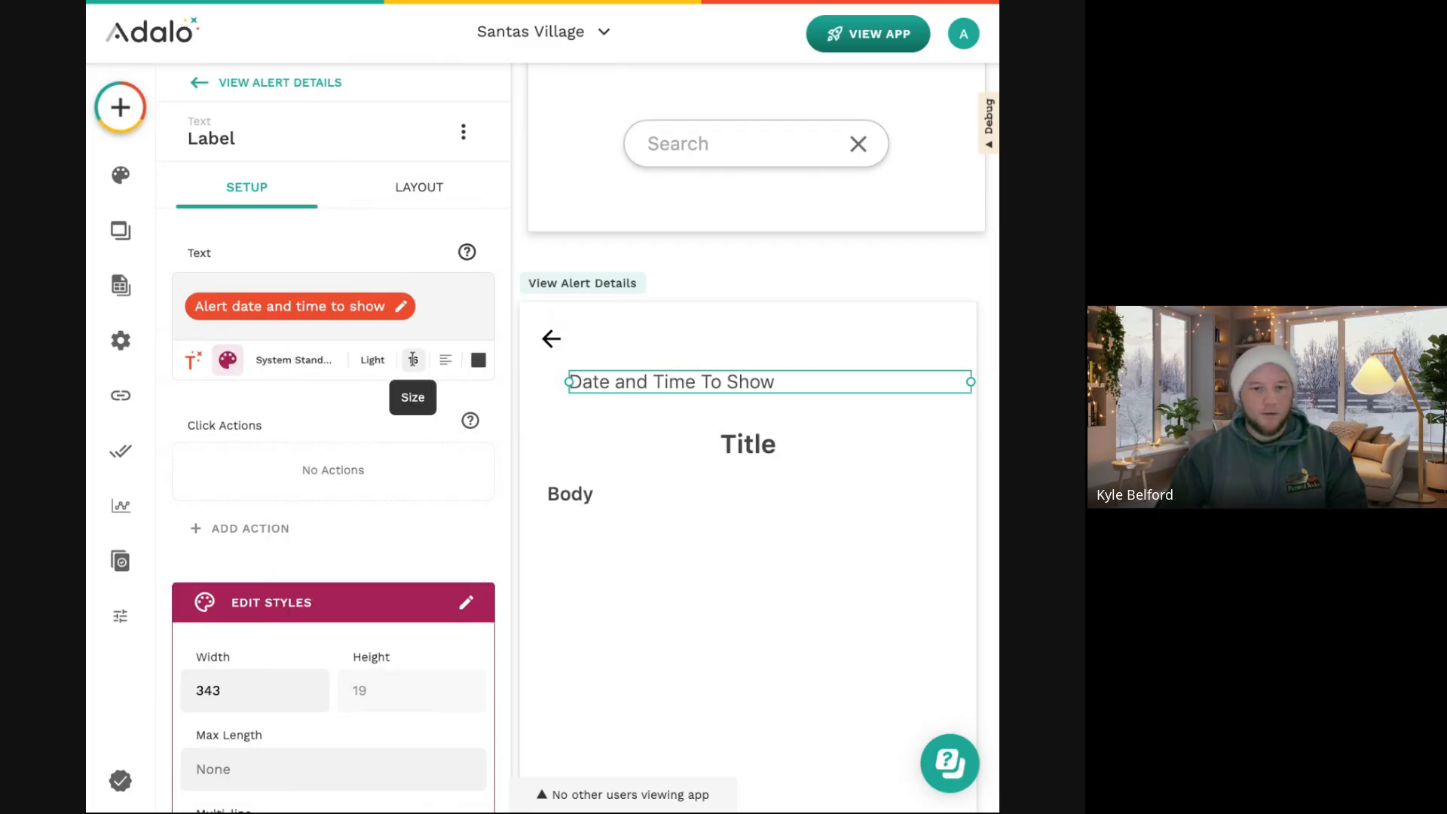
type("12")
left_click(445, 360)
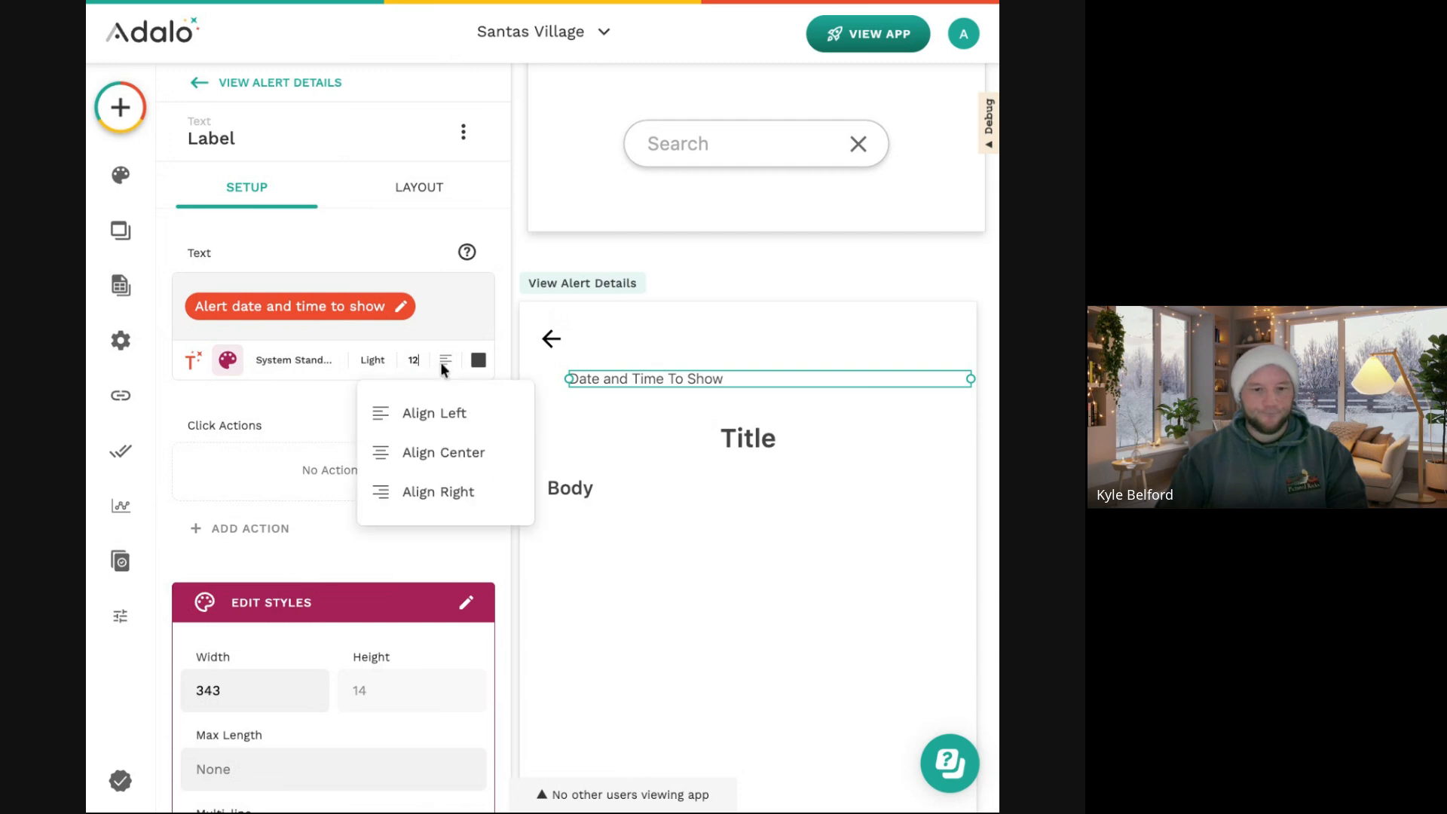
left_click(455, 490)
Move the date text to the right edge of the View Alert Details screen and slightly down towards the title.
left_click_drag(753, 377, 753, 390)
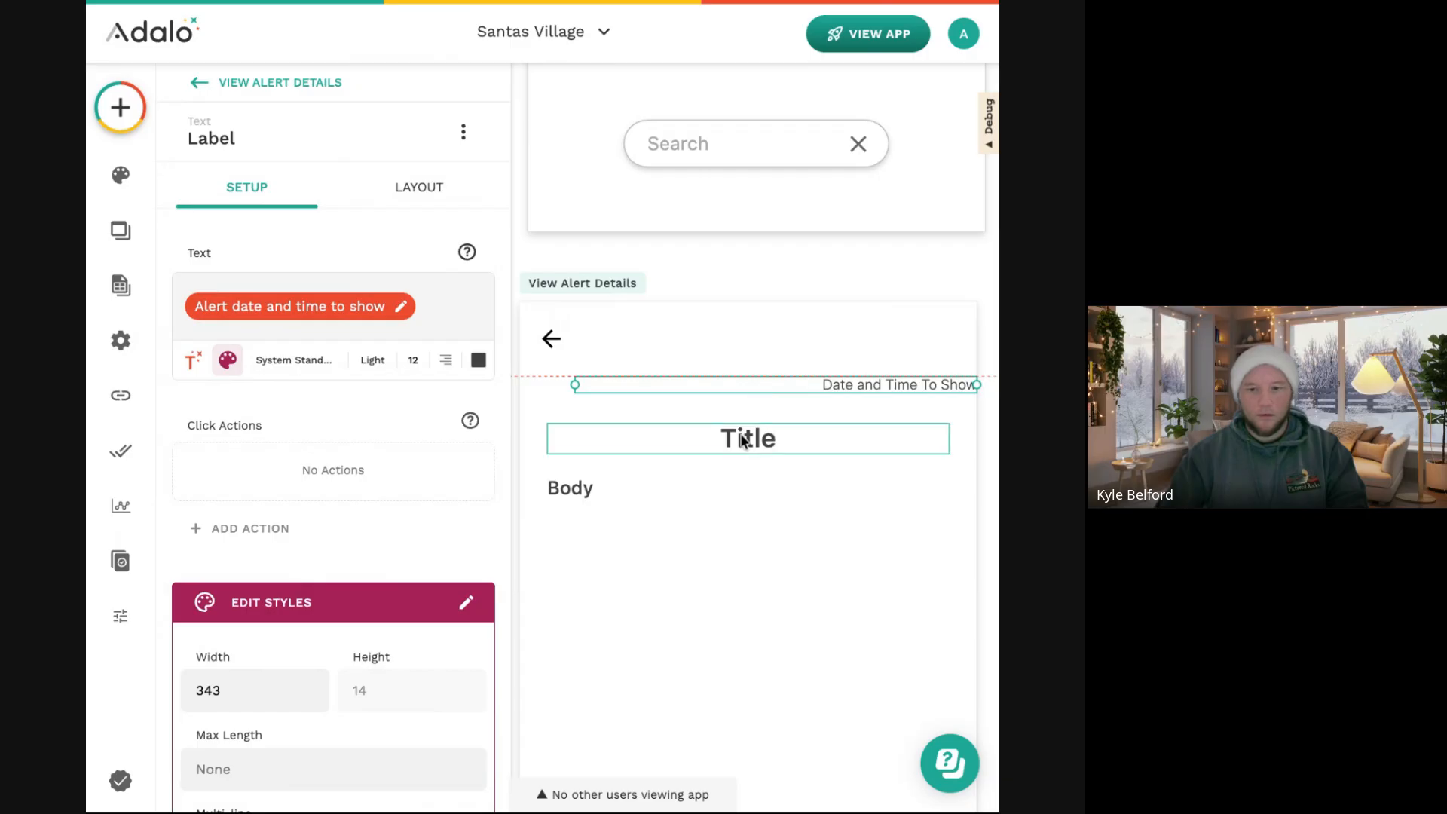
key("Down")
key("Down")
key("Down")
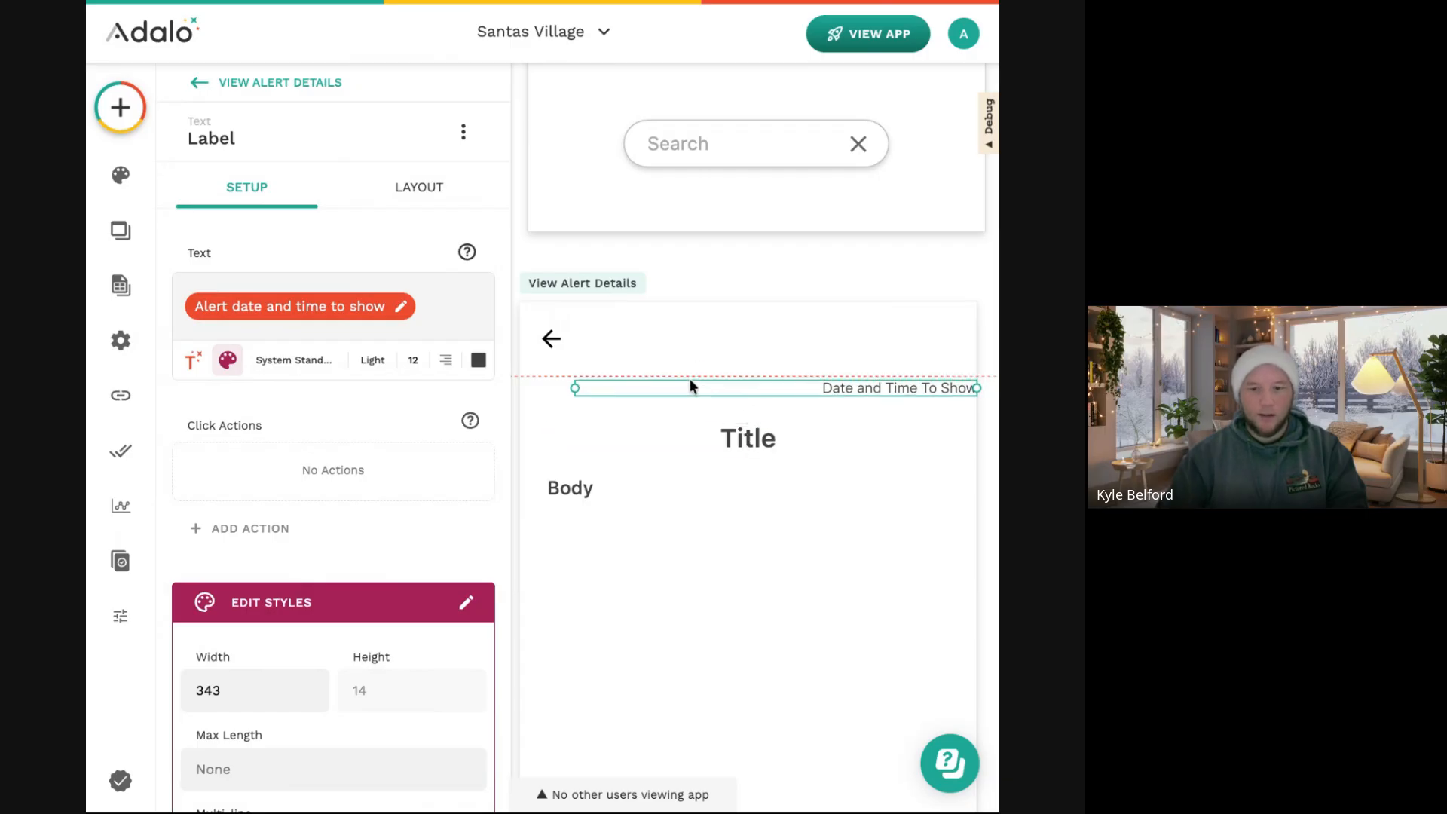
Move the Body text up closer beneath the Title on View Alert Details, keeping it horizontally centred.
left_click(630, 487)
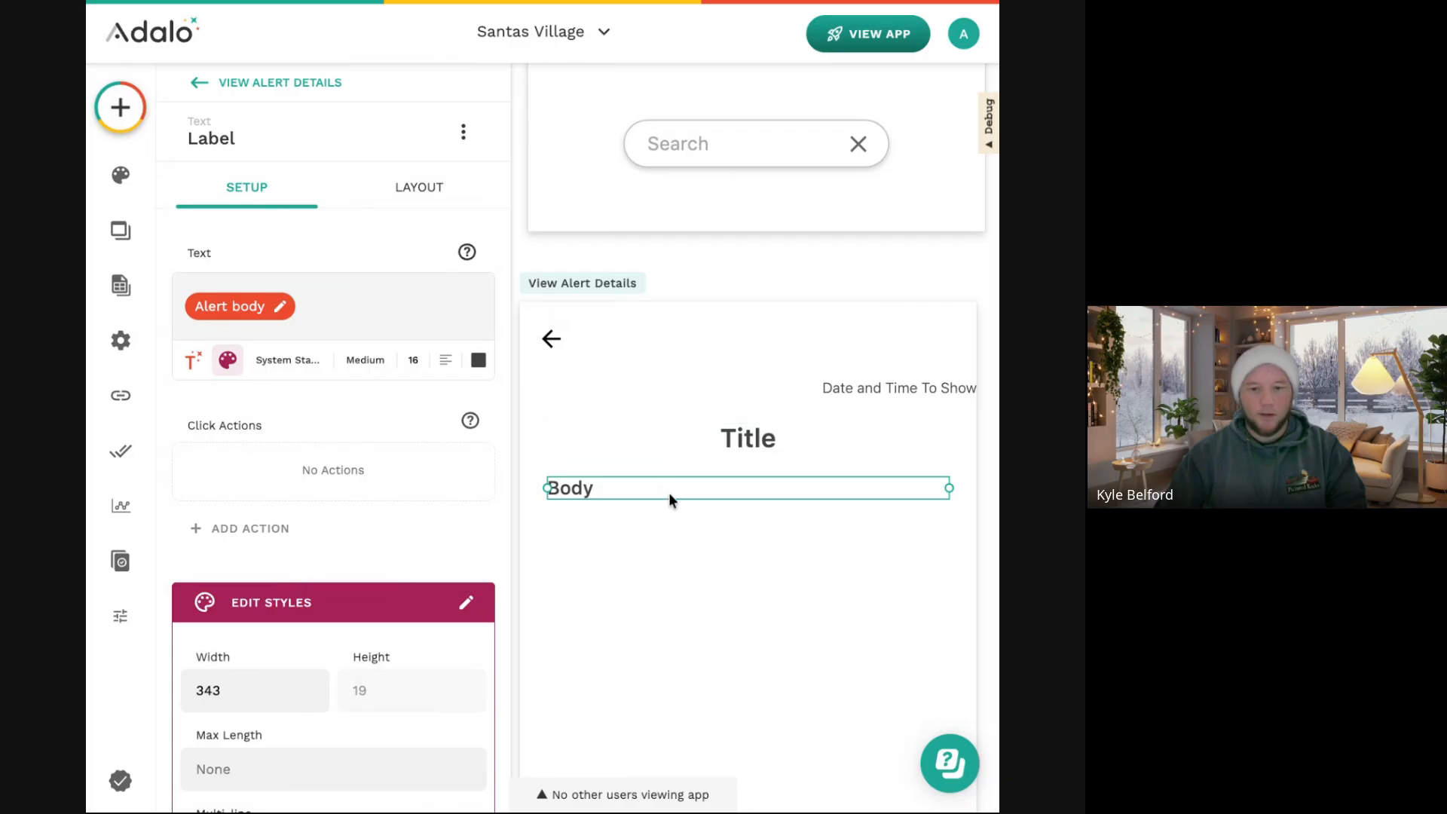
left_click_drag(672, 490, 673, 473)
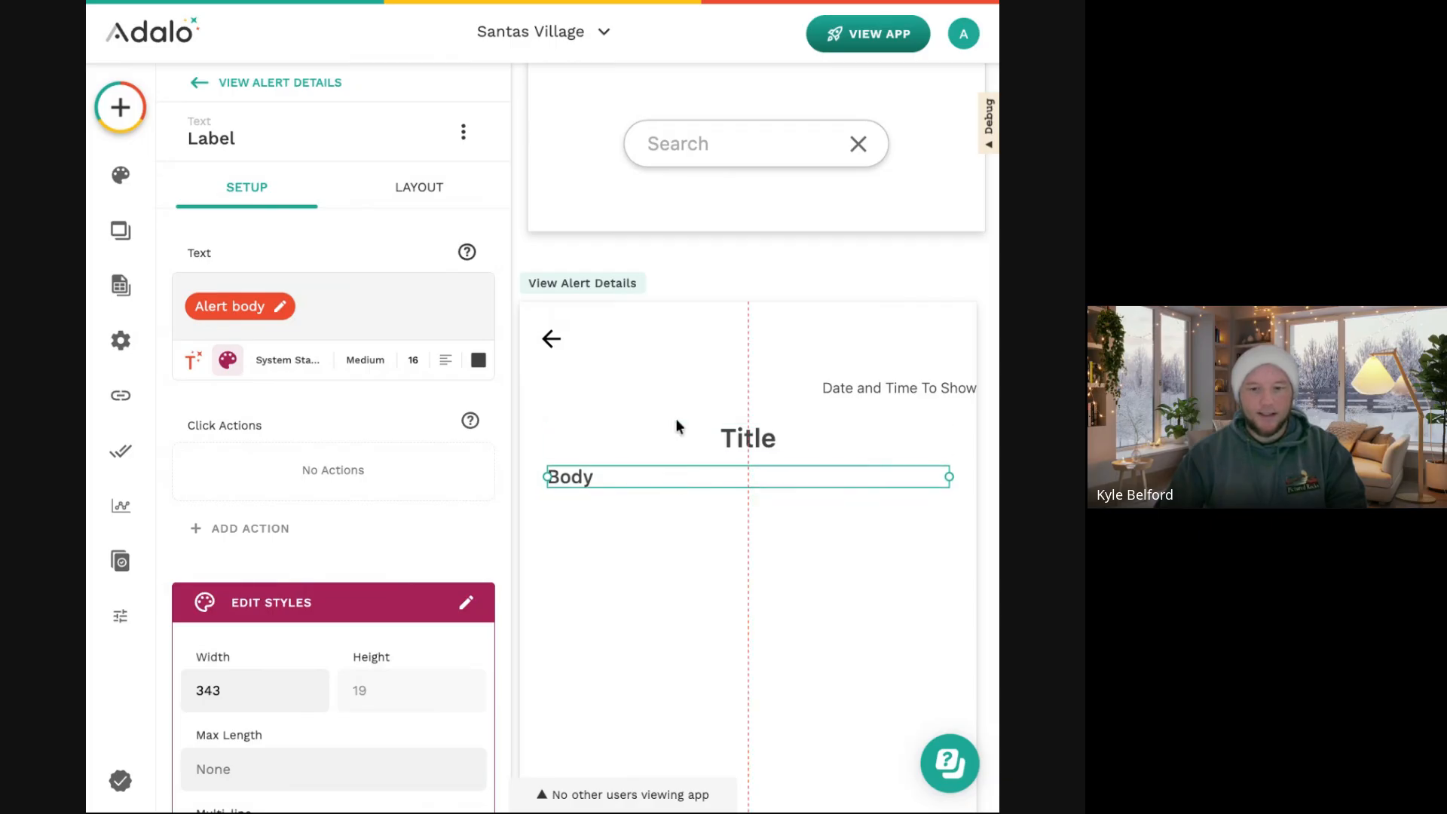
left_click(680, 497)
scroll(680, 498, "down", 5)
scroll(680, 504, "up", 5)
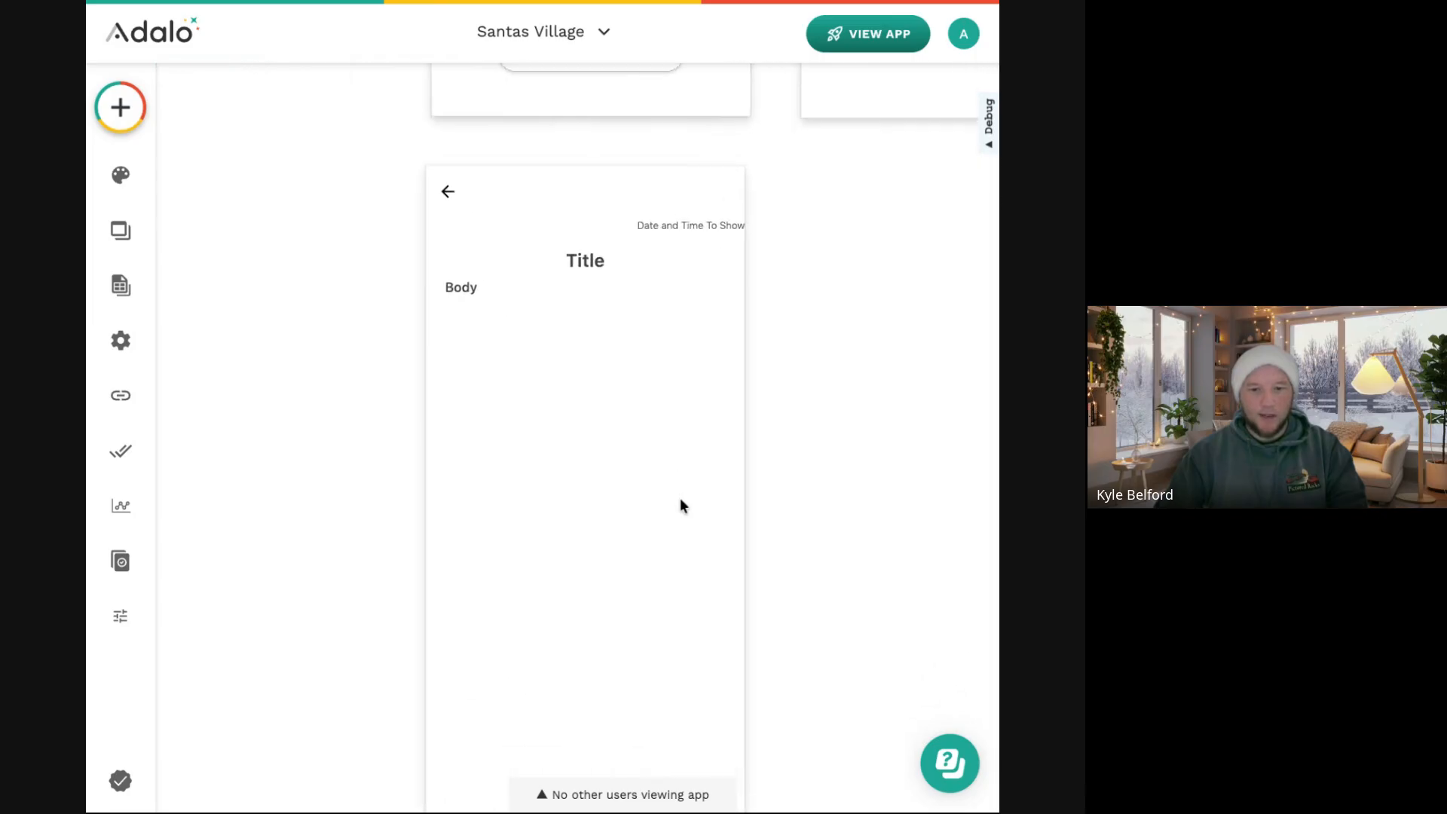
scroll(678, 438, "up", 4)
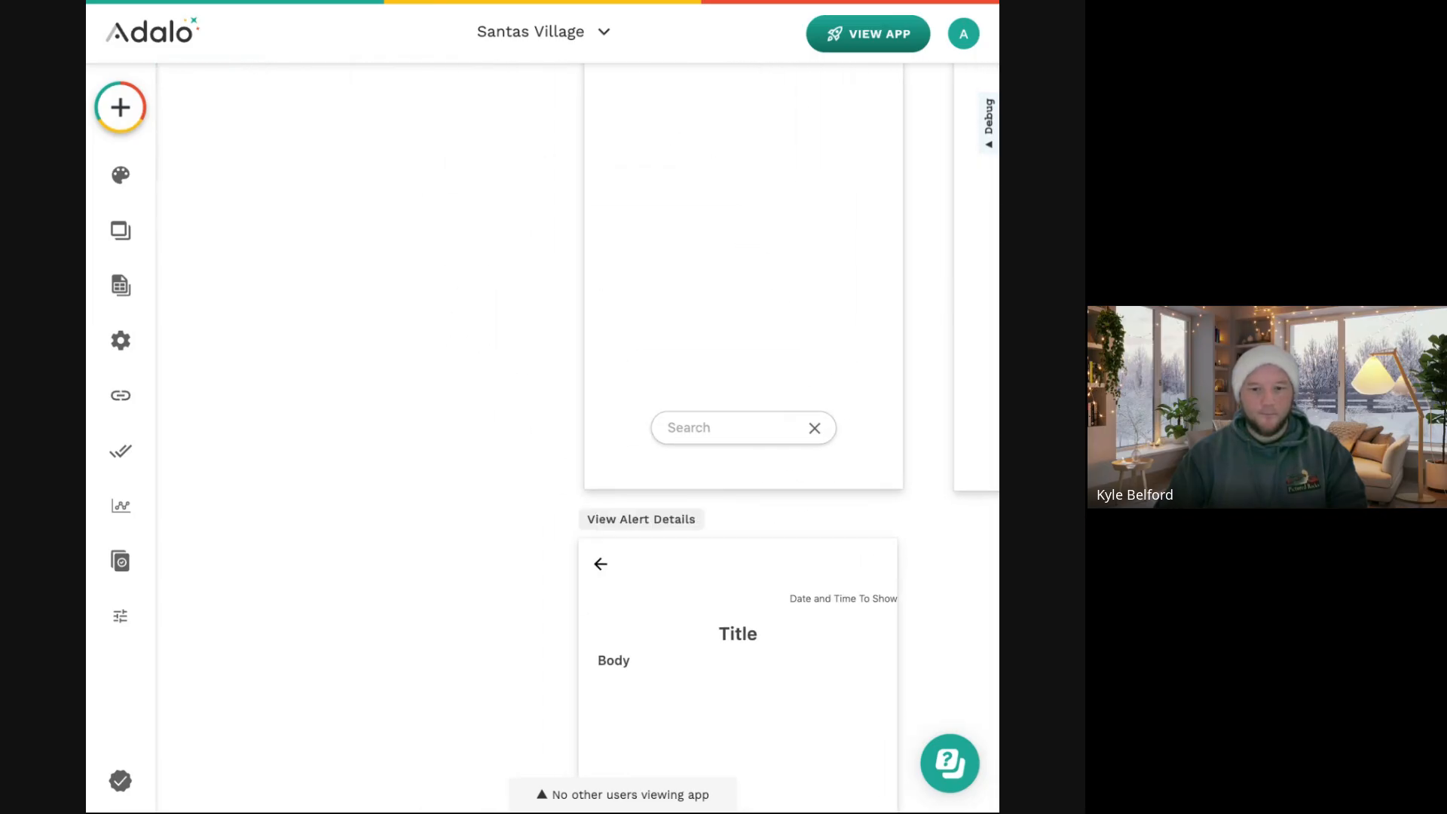
scroll(520, 71, "down", 4)
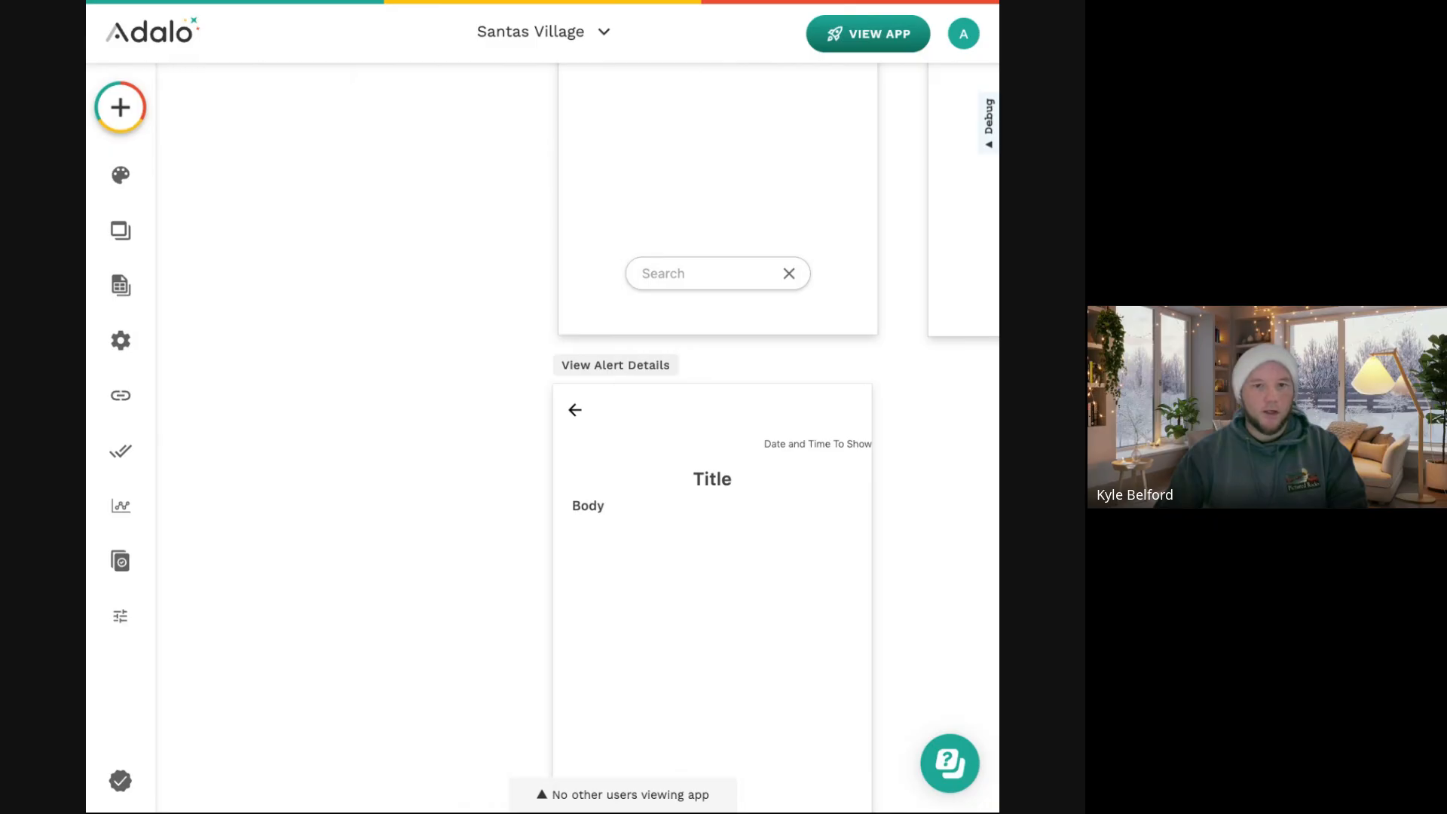
Switch to the app preview, return from Scheduled Alerts to the alerts list and view the details of the Test 2 alert.
key("ctrl+Tab")
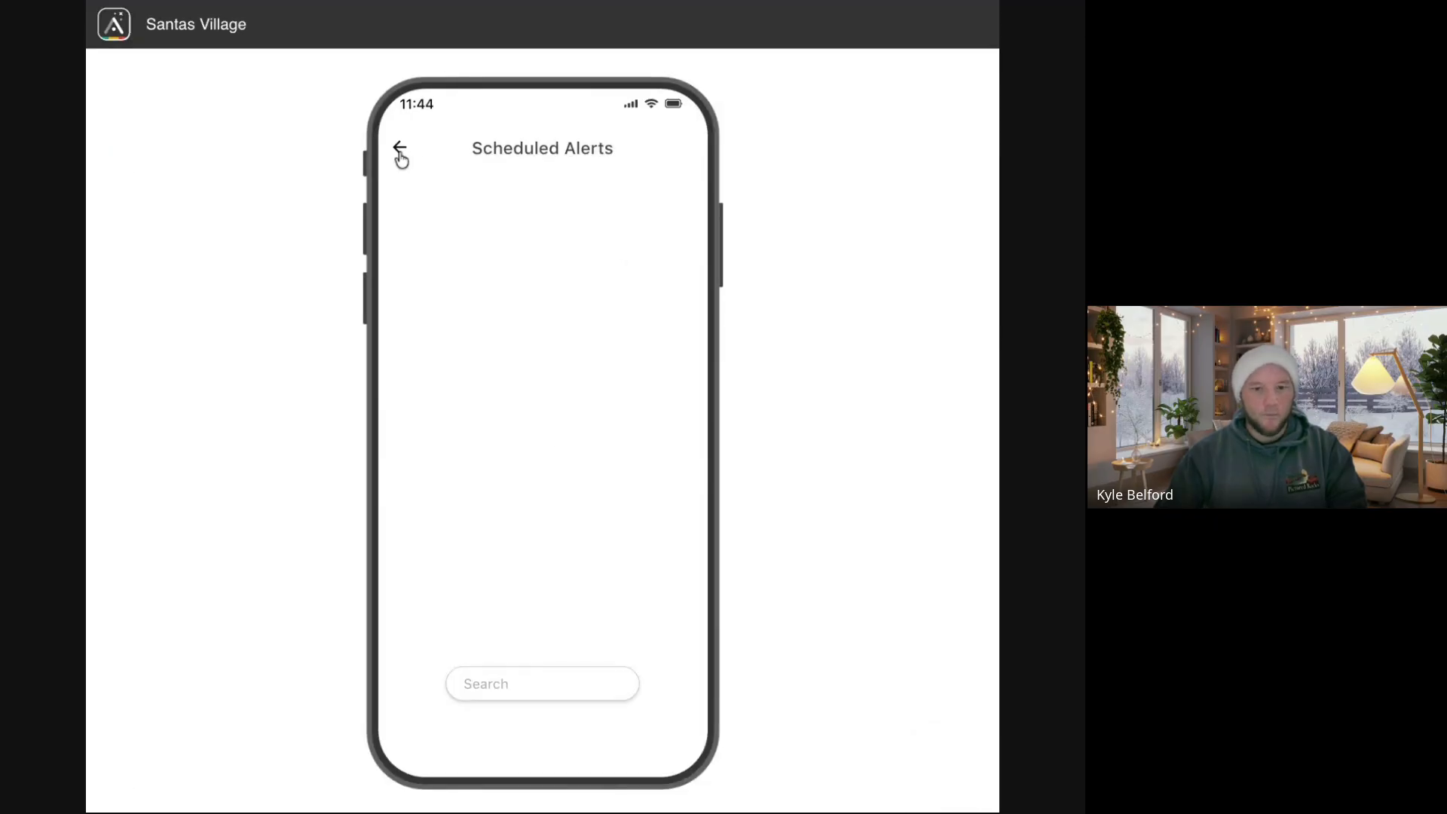
left_click(400, 153)
left_click(502, 267)
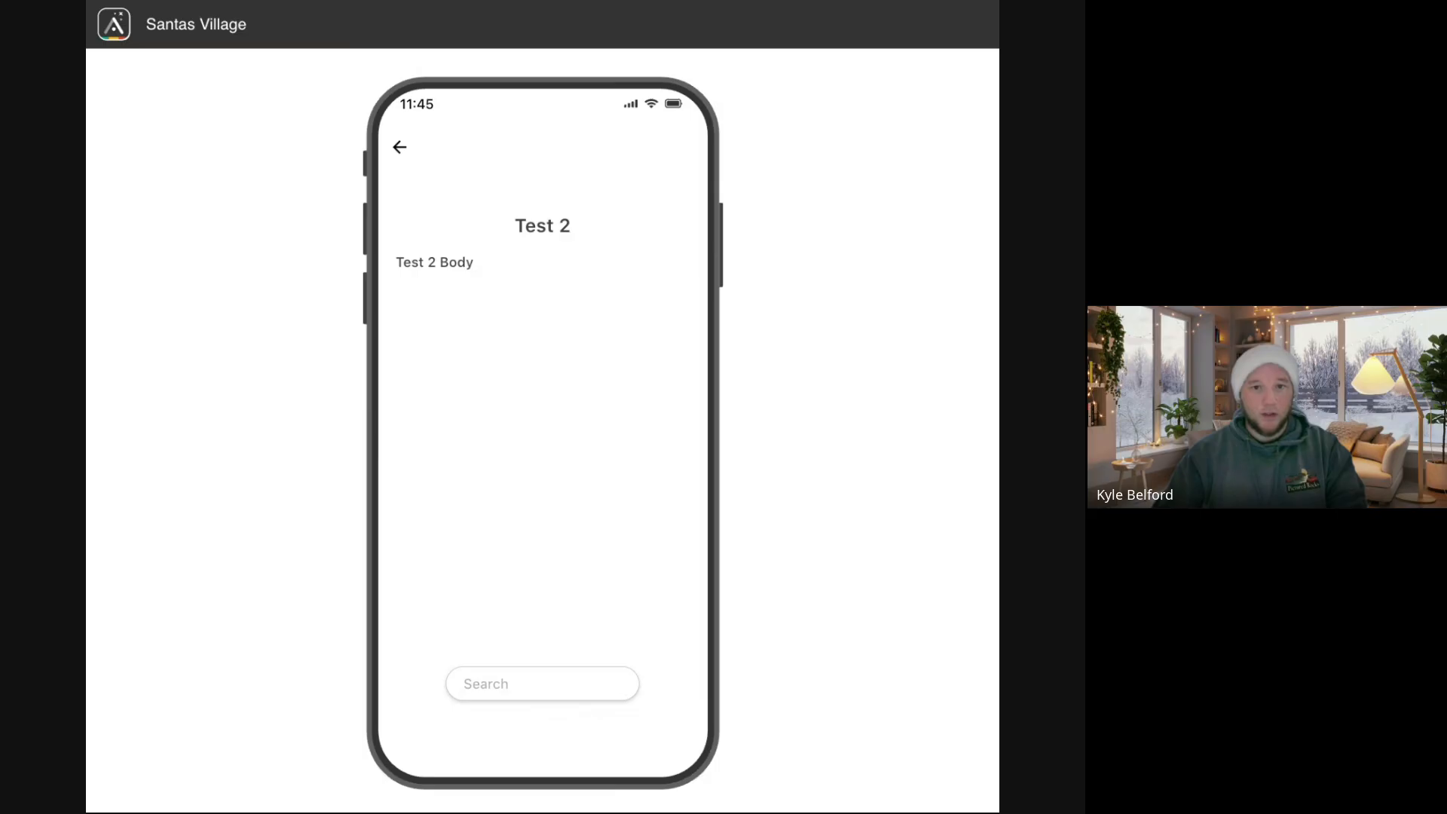
Return to the app editor and examine the settings and additional states of the arrow button in the Notifications screen's alerts list.
key("ctrl+shift+Tab")
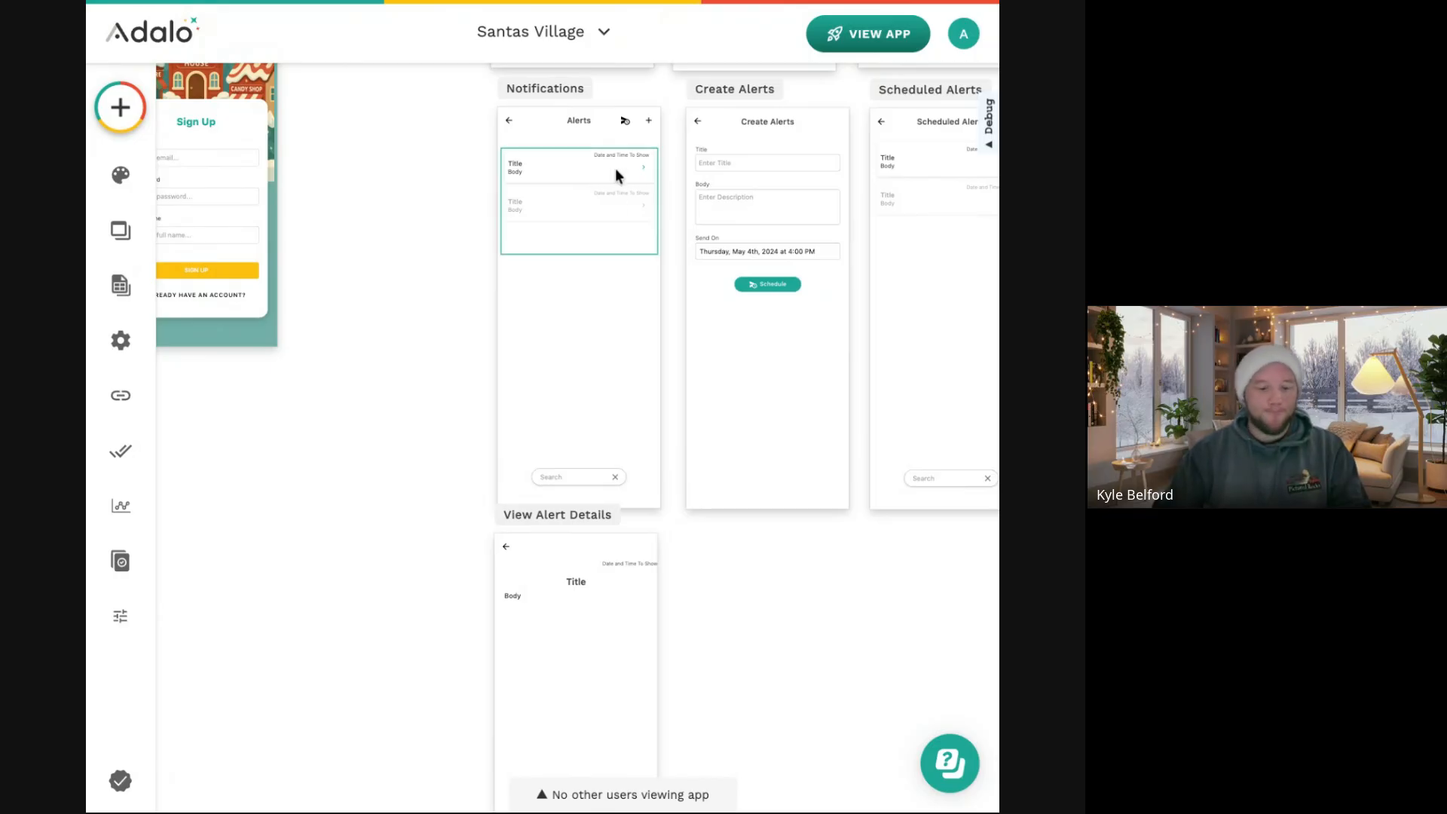
scroll(615, 167, "up", 5)
scroll(615, 168, "left", 4)
scroll(615, 168, "down", 4)
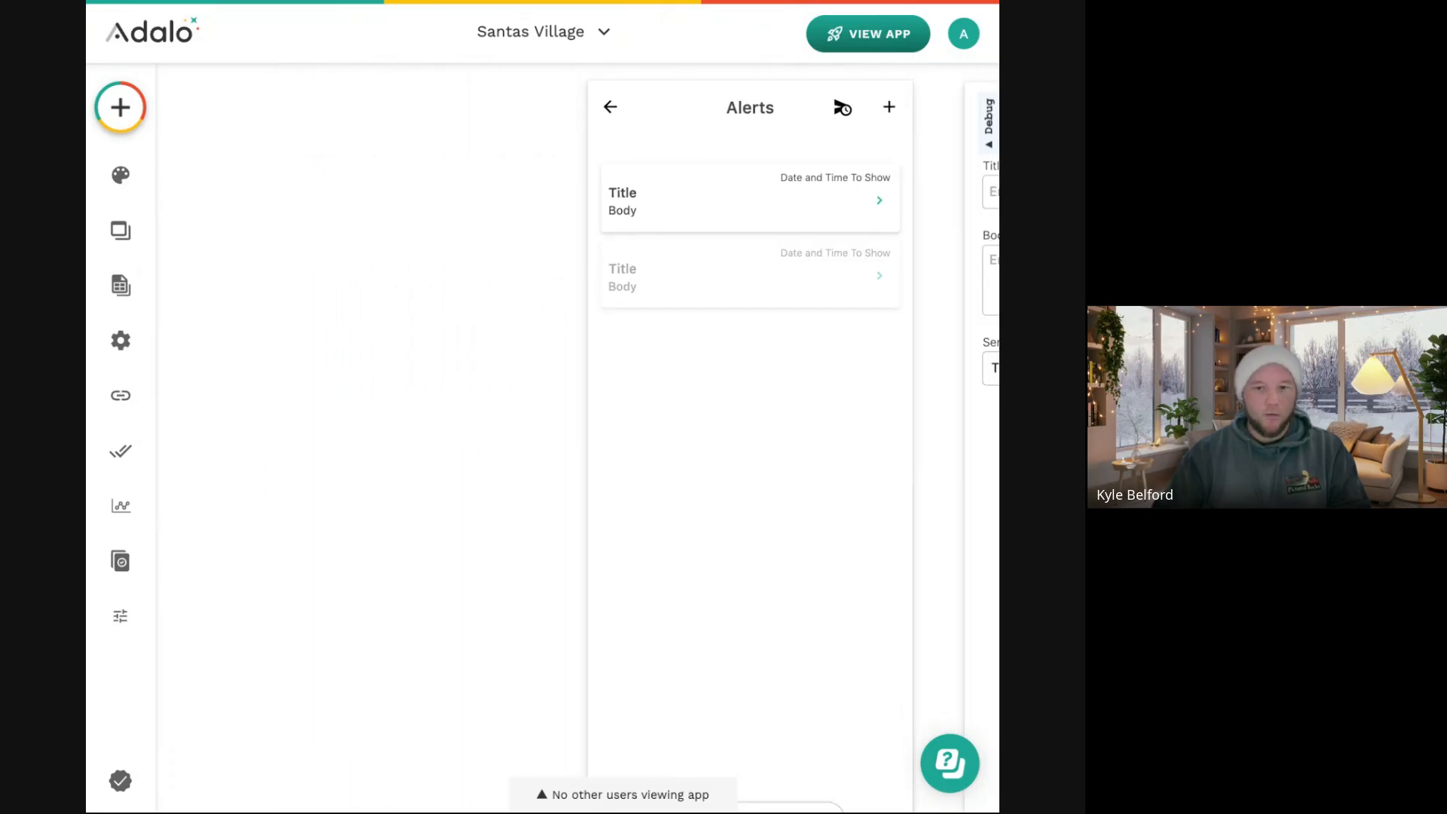
scroll(612, 172, "down", 3)
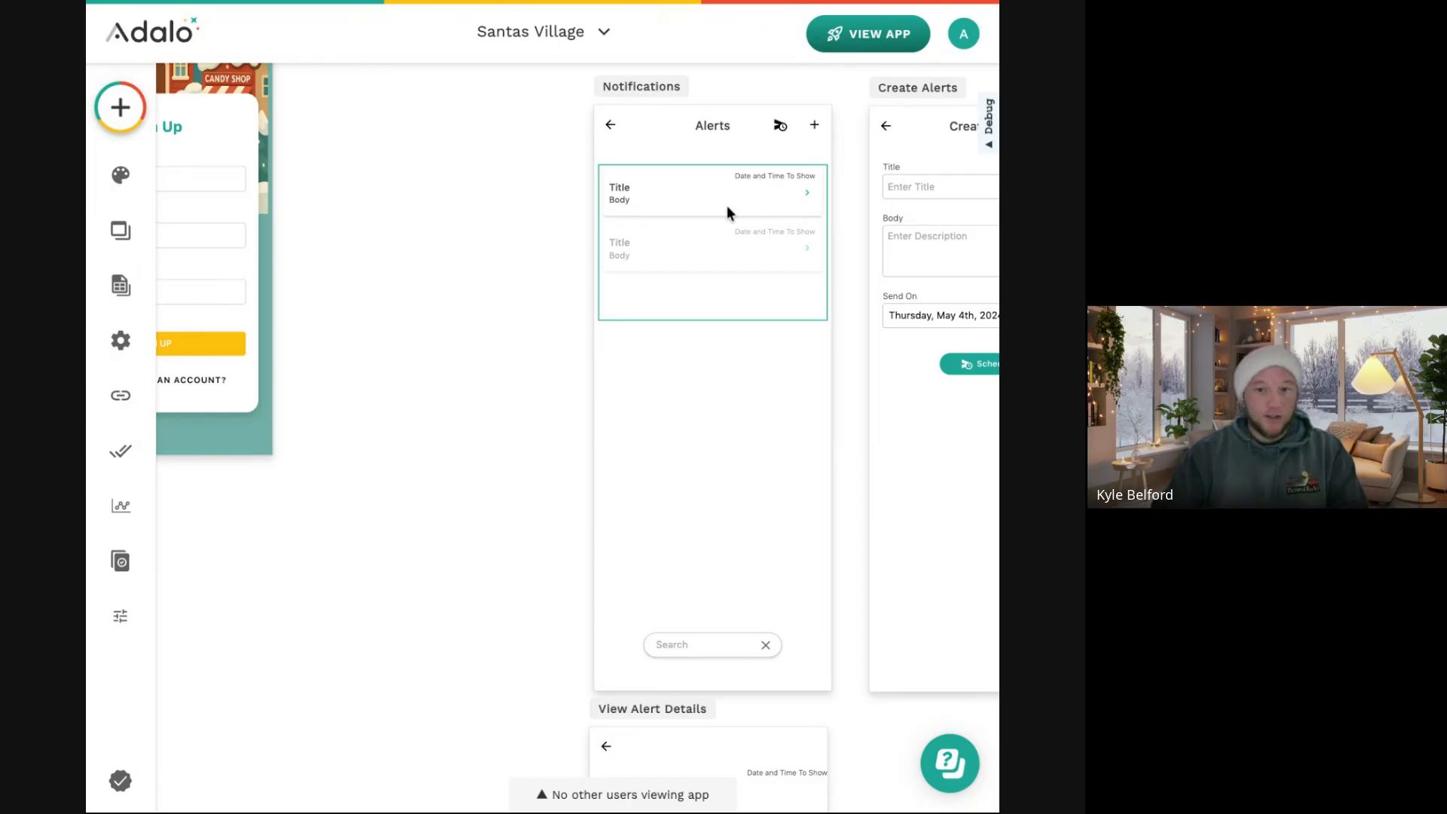
left_click(803, 195)
left_click(804, 191)
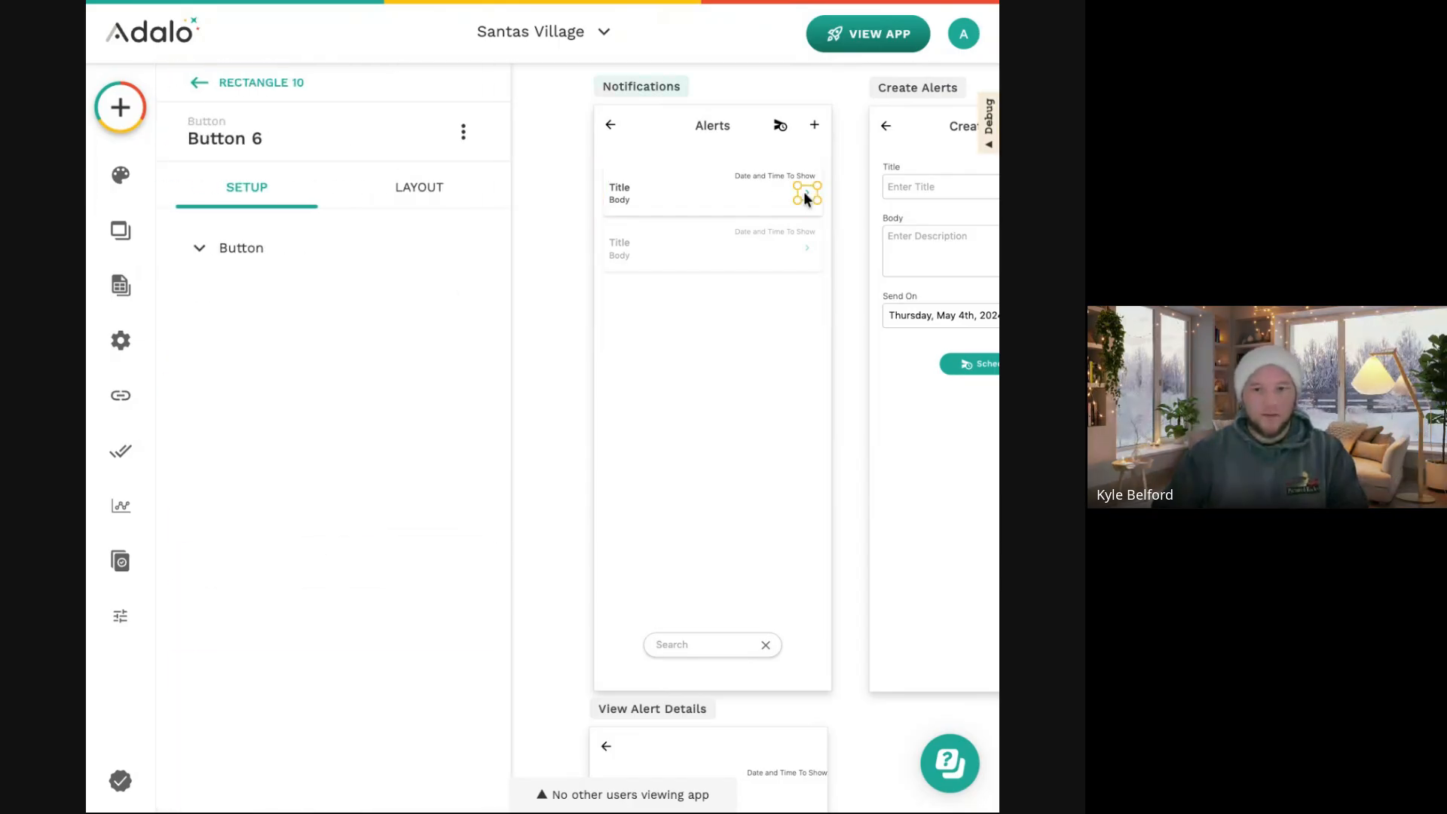
scroll(305, 401, "down", 4)
scroll(301, 405, "down", 1)
scroll(302, 404, "up", 3)
scroll(302, 404, "down", 3)
scroll(332, 452, "down", 1)
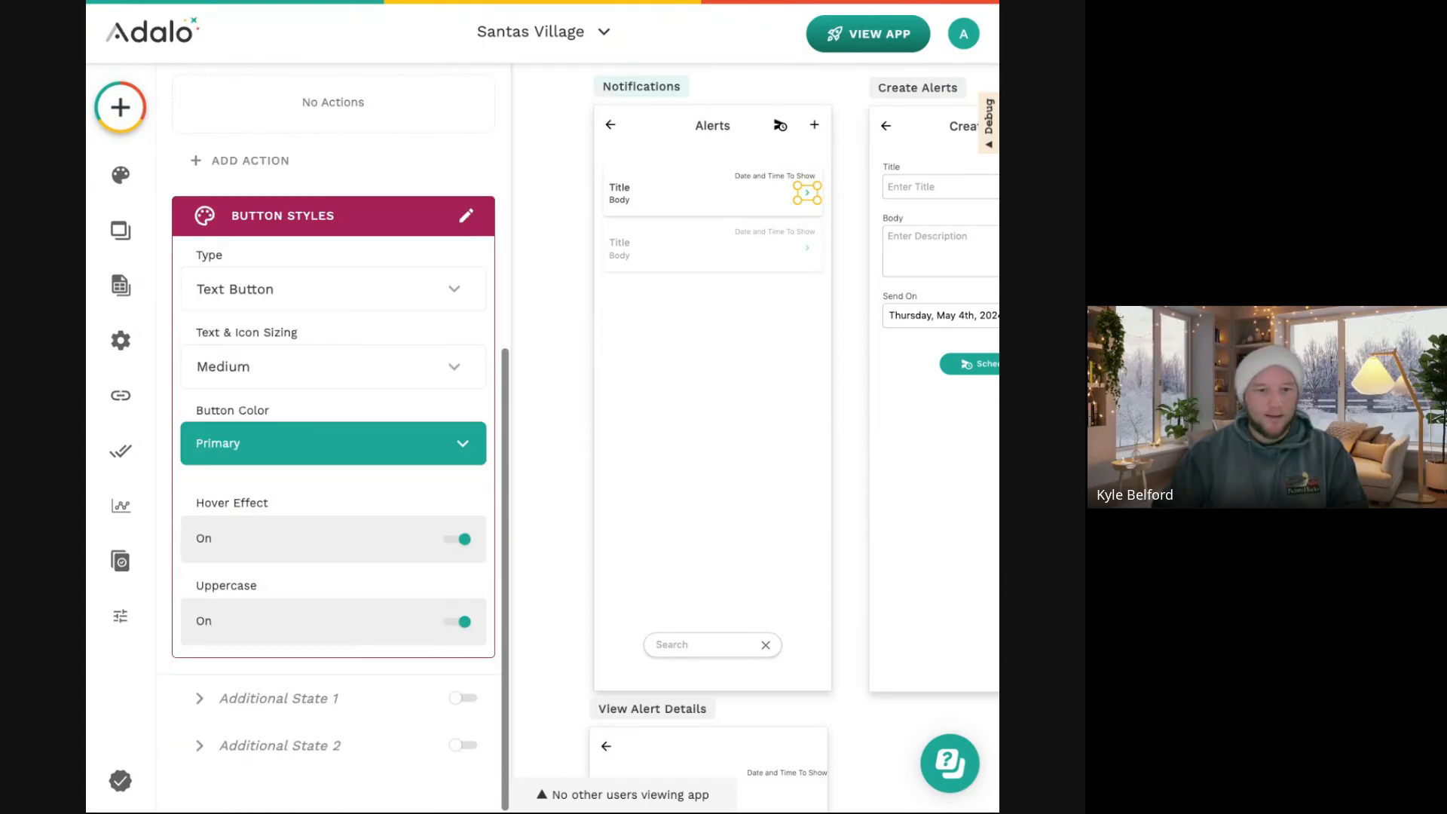
Add a database collection named Read Alerts.
left_click(121, 285)
scroll(236, 337, "up", 5)
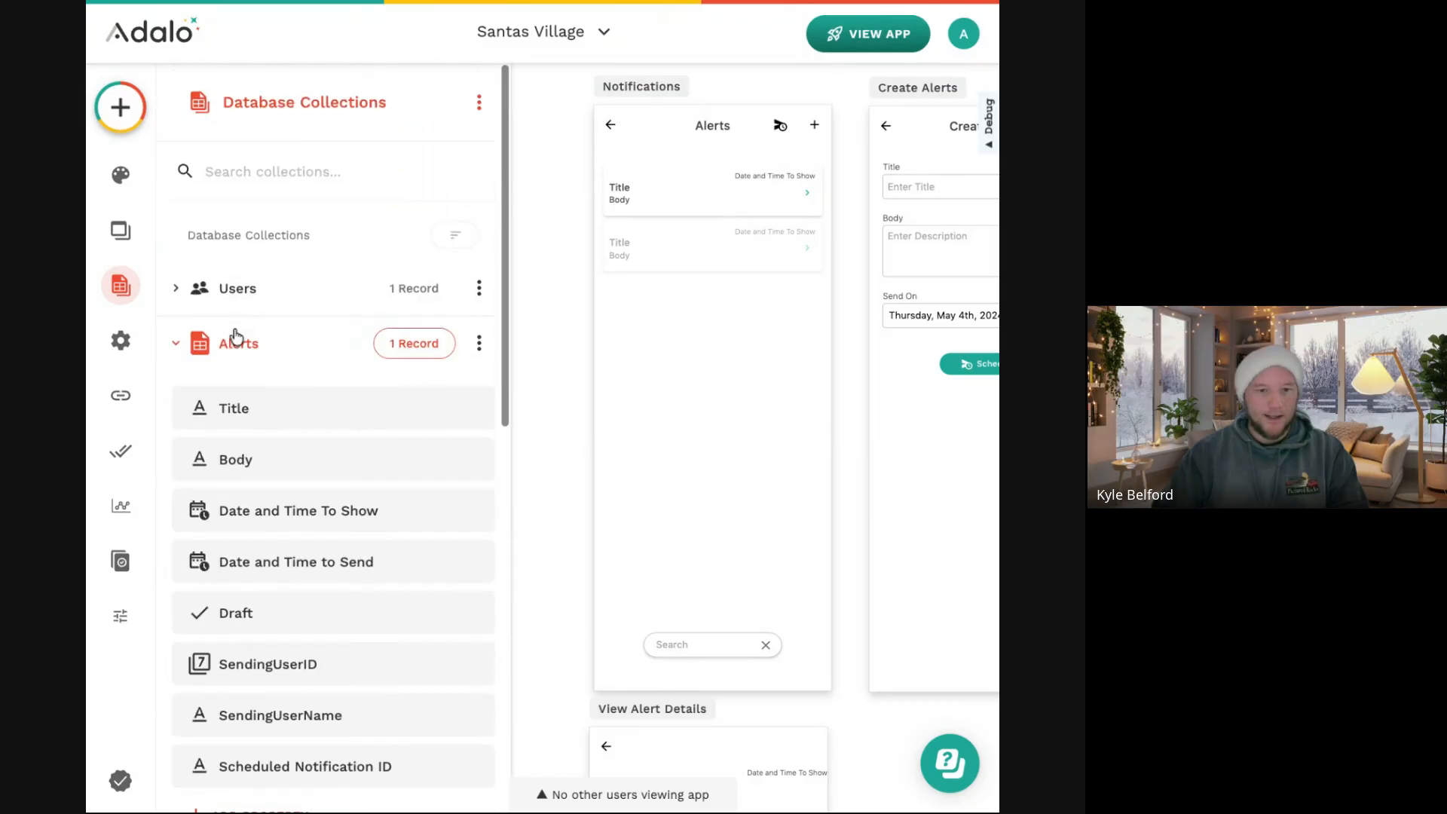
left_click(234, 340)
scroll(322, 544, "down", 3)
left_click(322, 540)
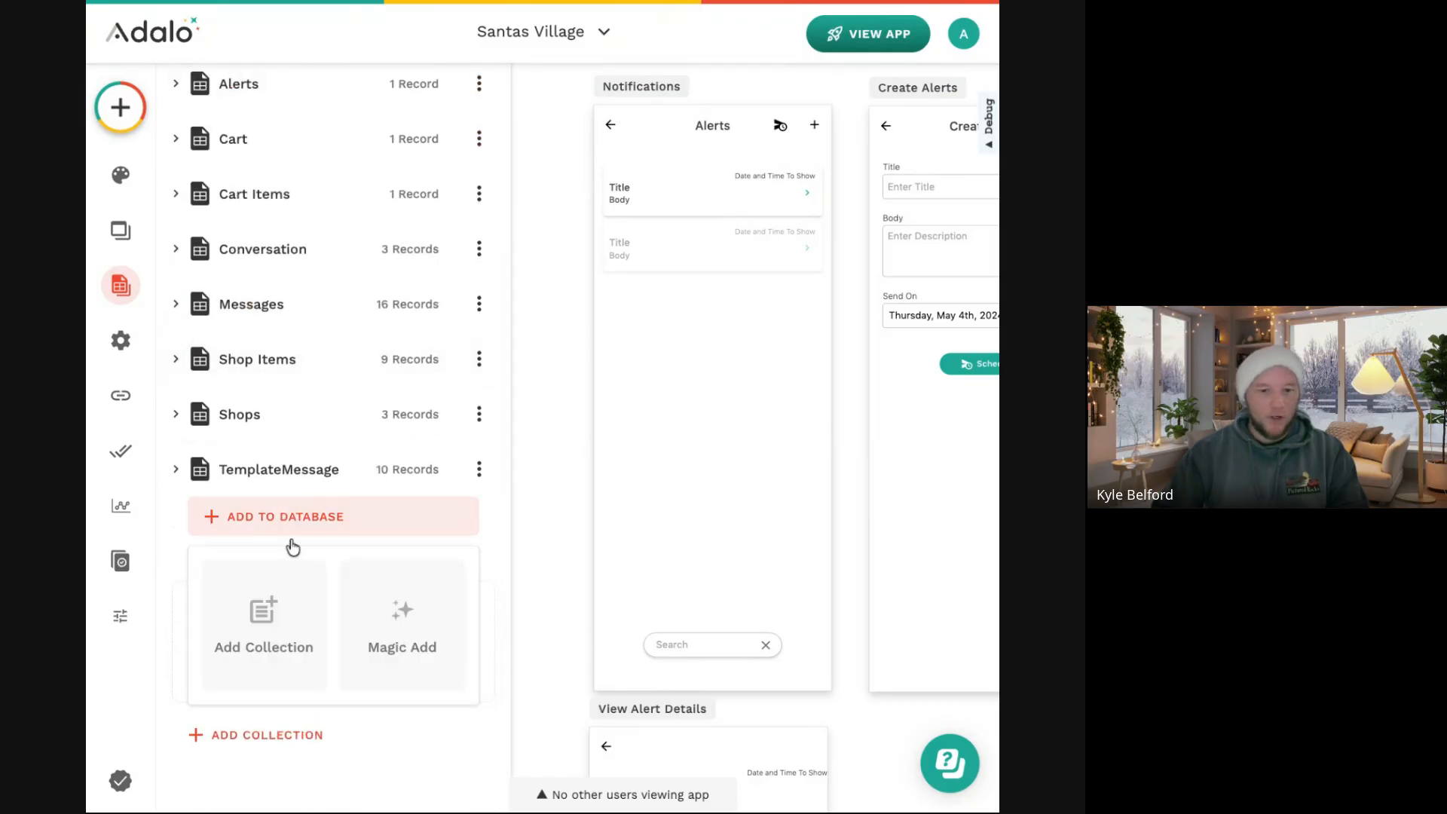
left_click(277, 573)
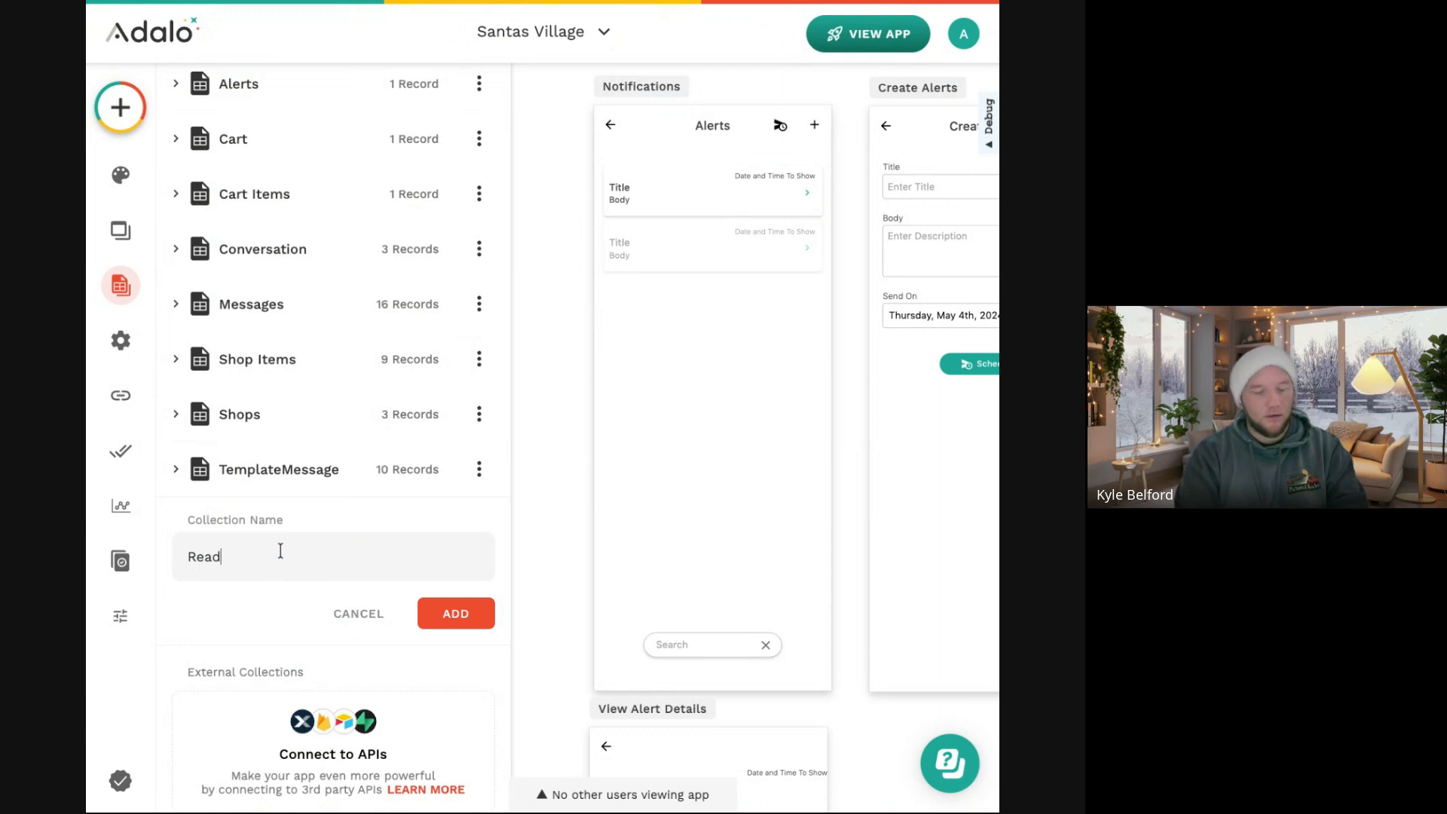
type("Read Alert")
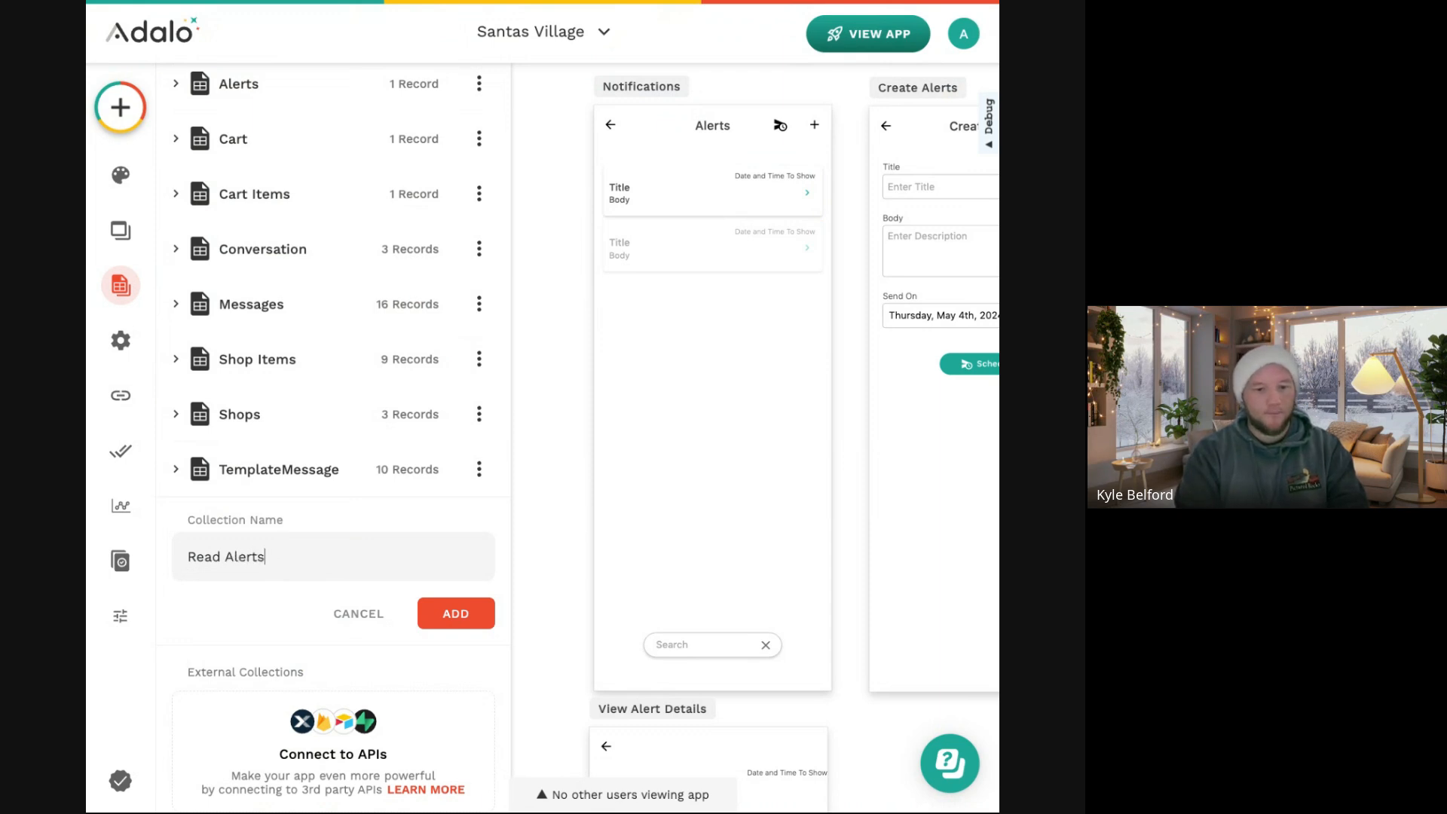
type("s")
key("Return")
Add a Number property named AlertID to the Read Alerts collection.
left_click(267, 486)
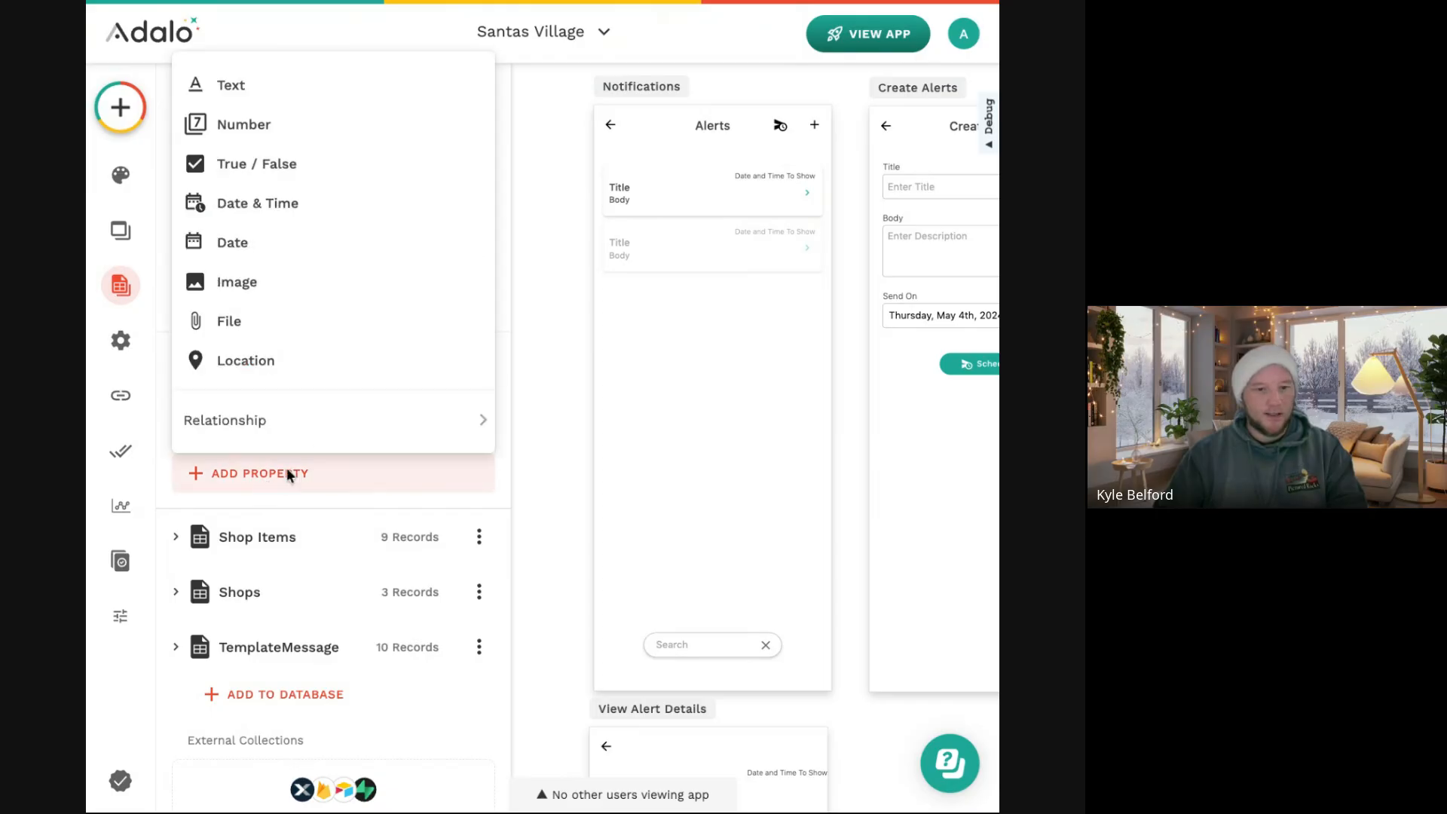
left_click(338, 127)
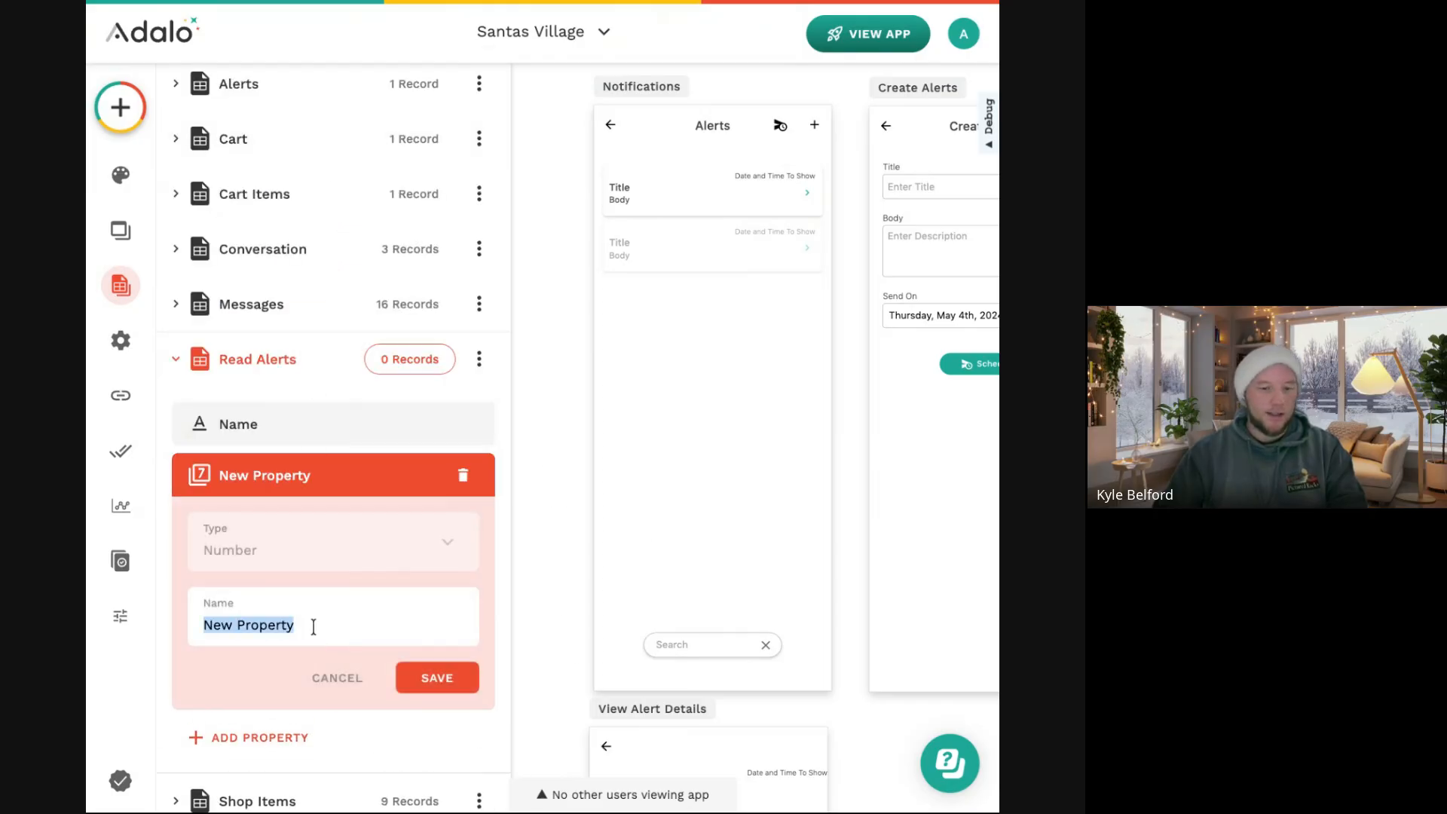
type("AlertID")
key("Return")
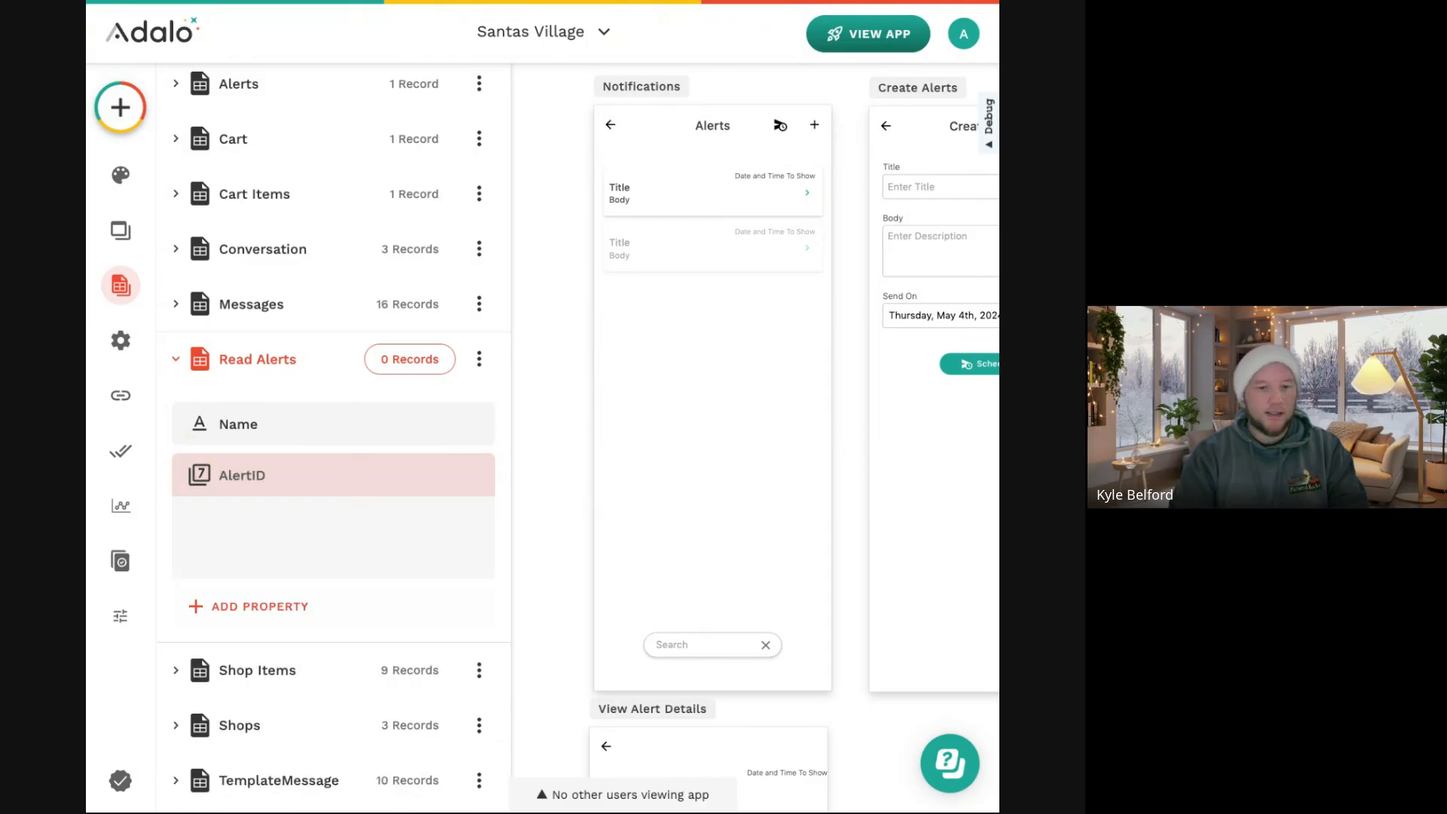
Add a Number property named UserID to the Read Alerts collection.
left_click(342, 519)
left_click(253, 180)
double_click(278, 673)
type("UserI")
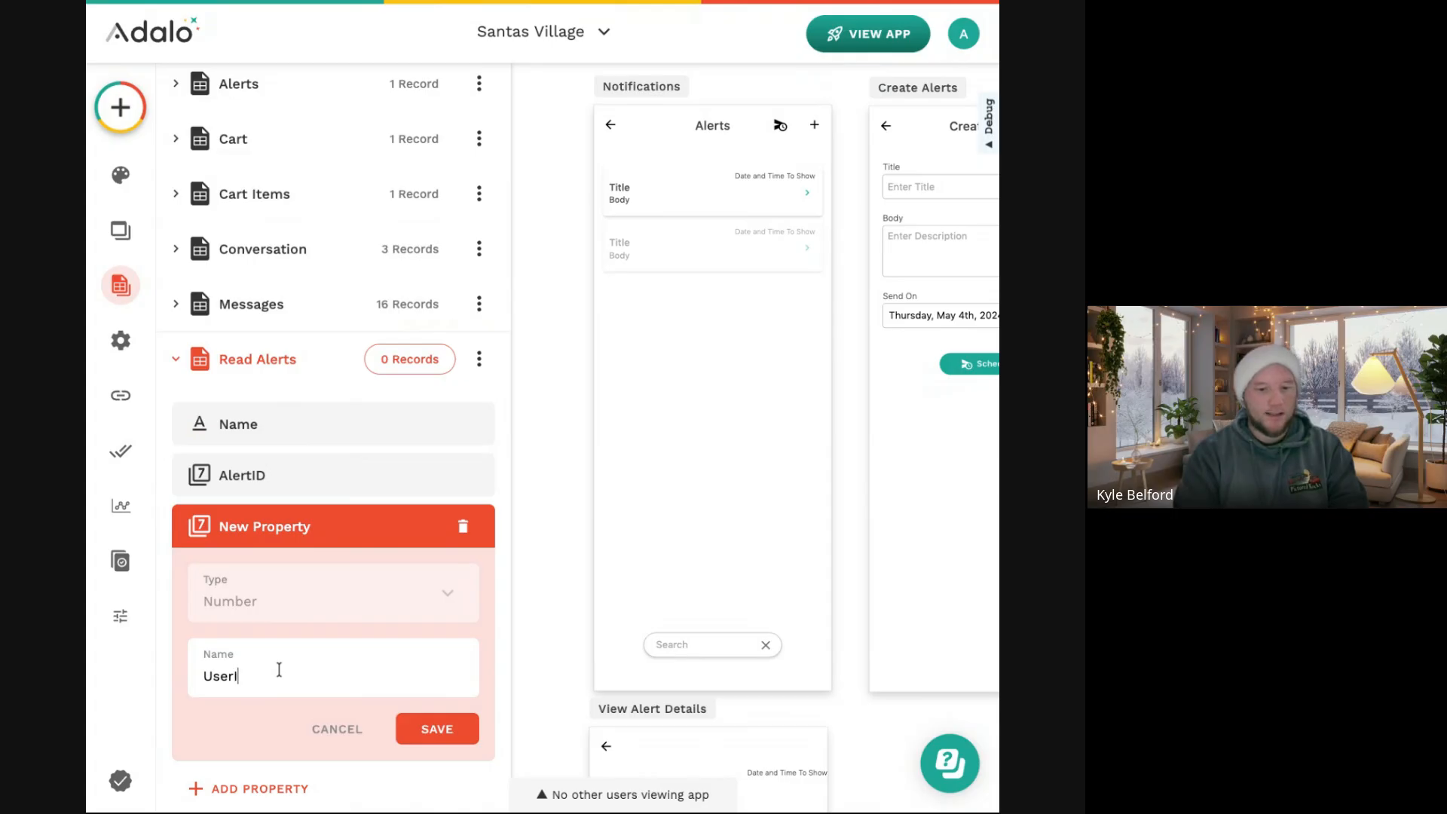
key("Return")
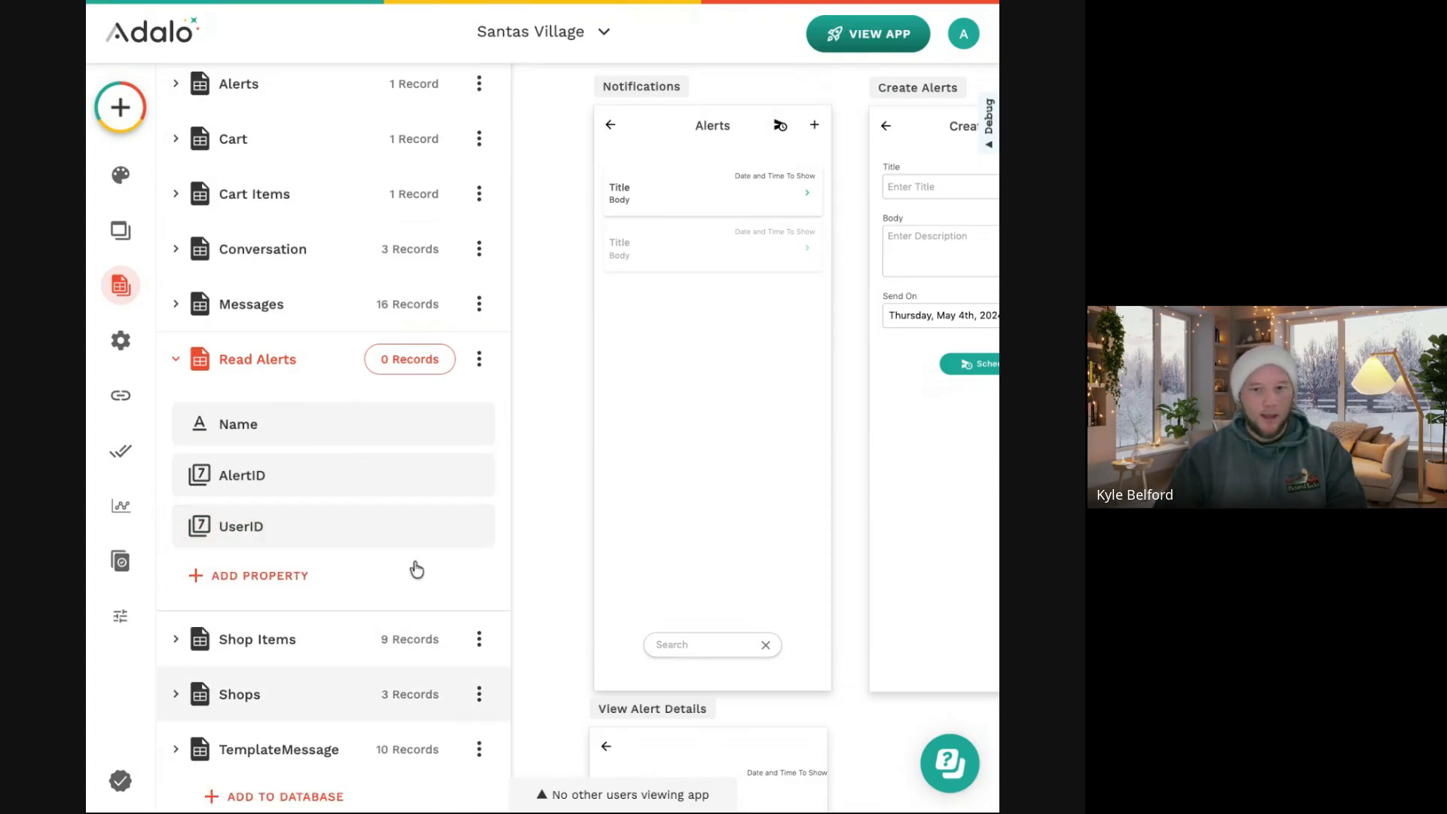
Enable the first additional state of the arrow button in the Notifications alerts list and name it Unread.
left_click(808, 190)
left_click(808, 190)
scroll(808, 190, "up", 5)
scroll(808, 190, "up", 3)
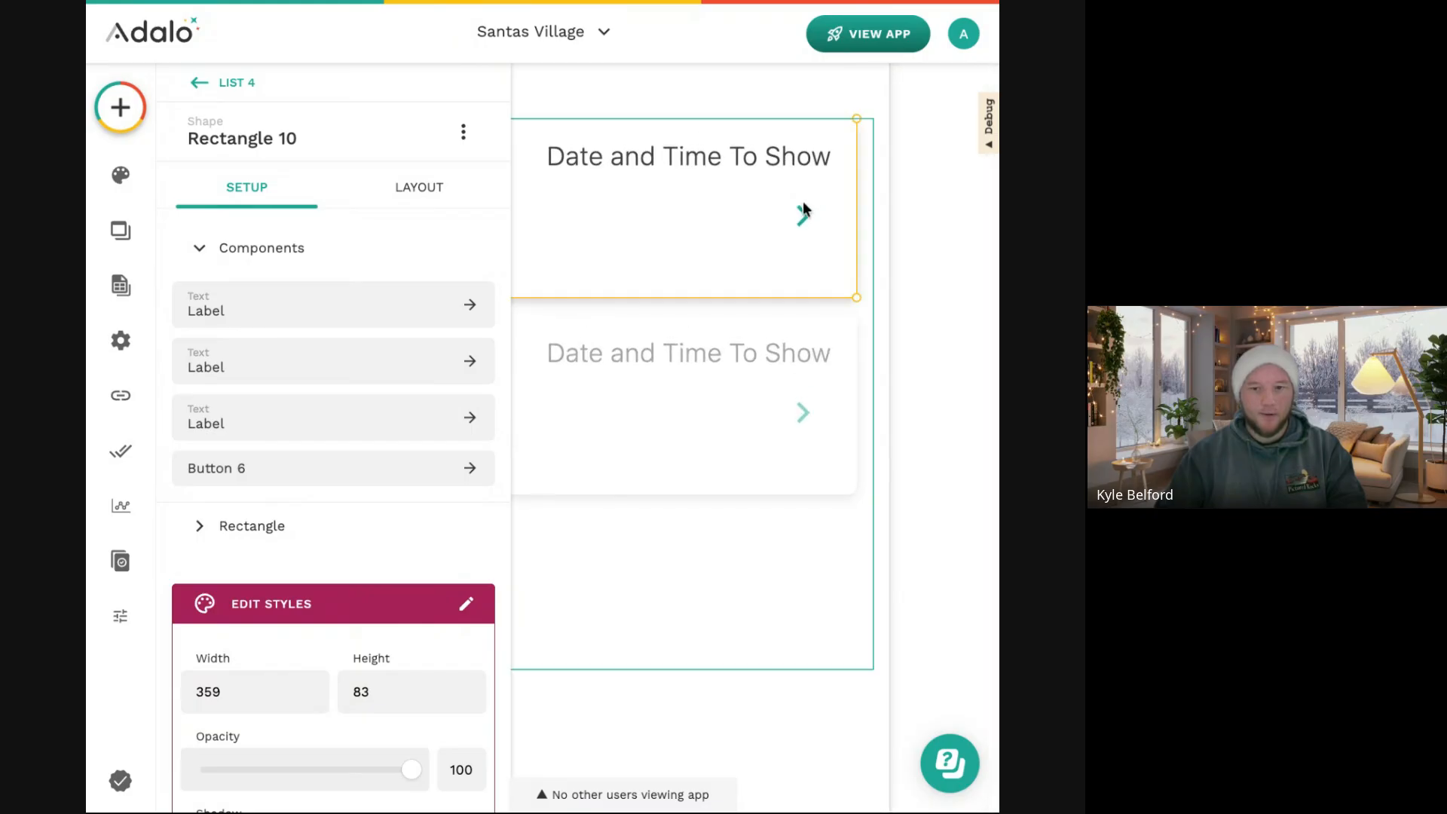
left_click(802, 200)
scroll(207, 554, "down", 3)
scroll(207, 554, "down", 3)
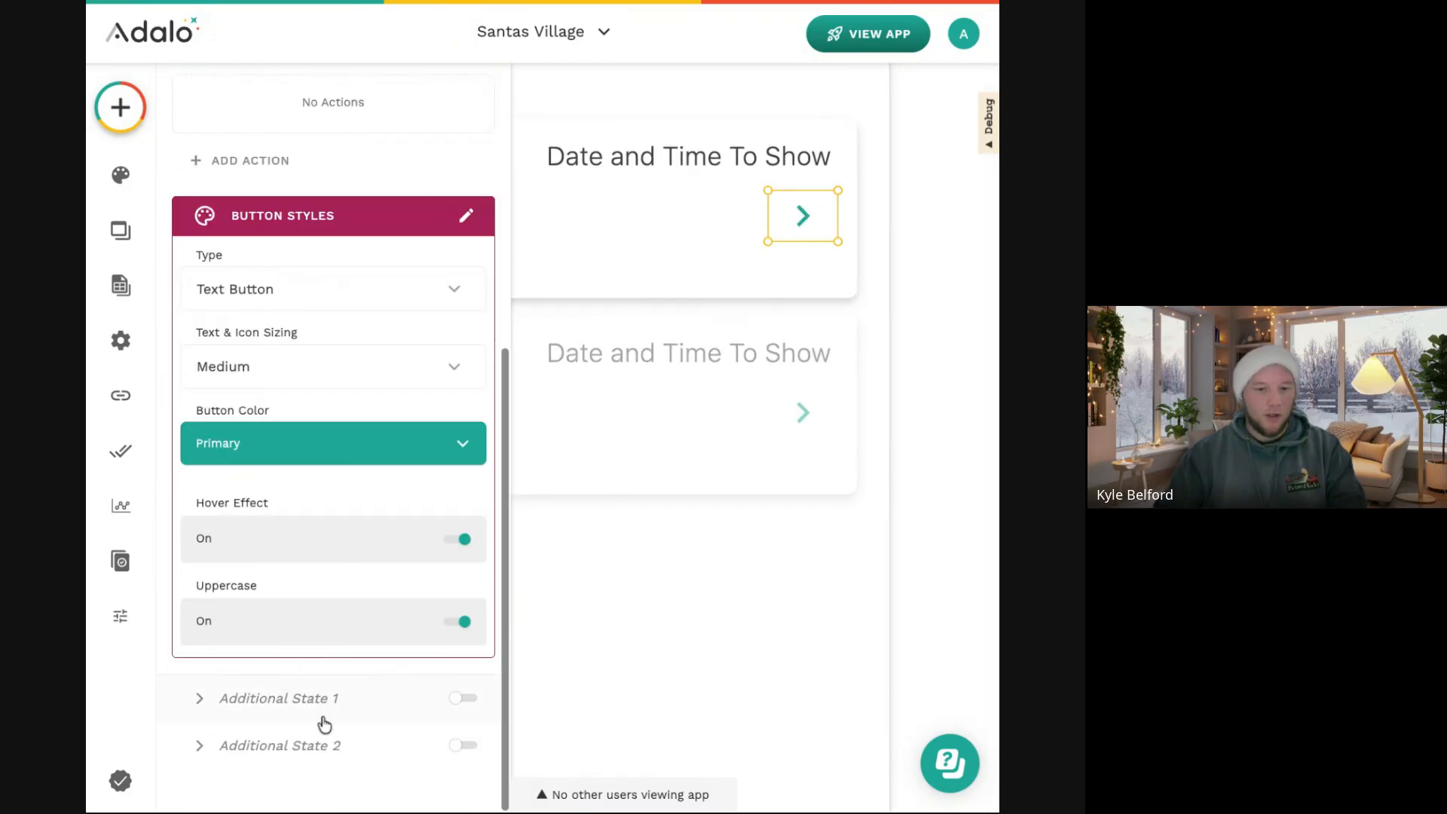
left_click(449, 703)
left_click(464, 295)
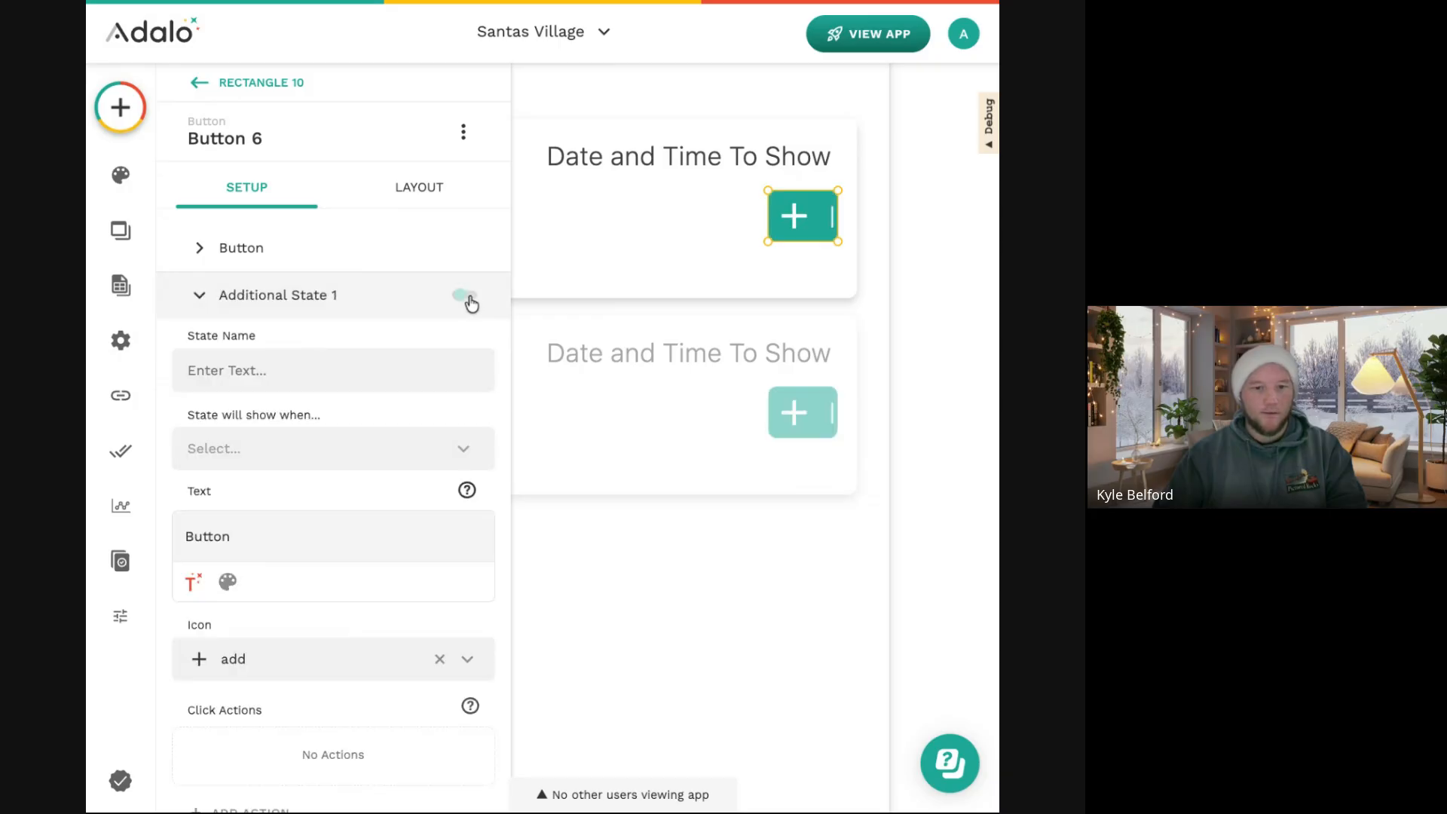
left_click(285, 355)
type("Unread")
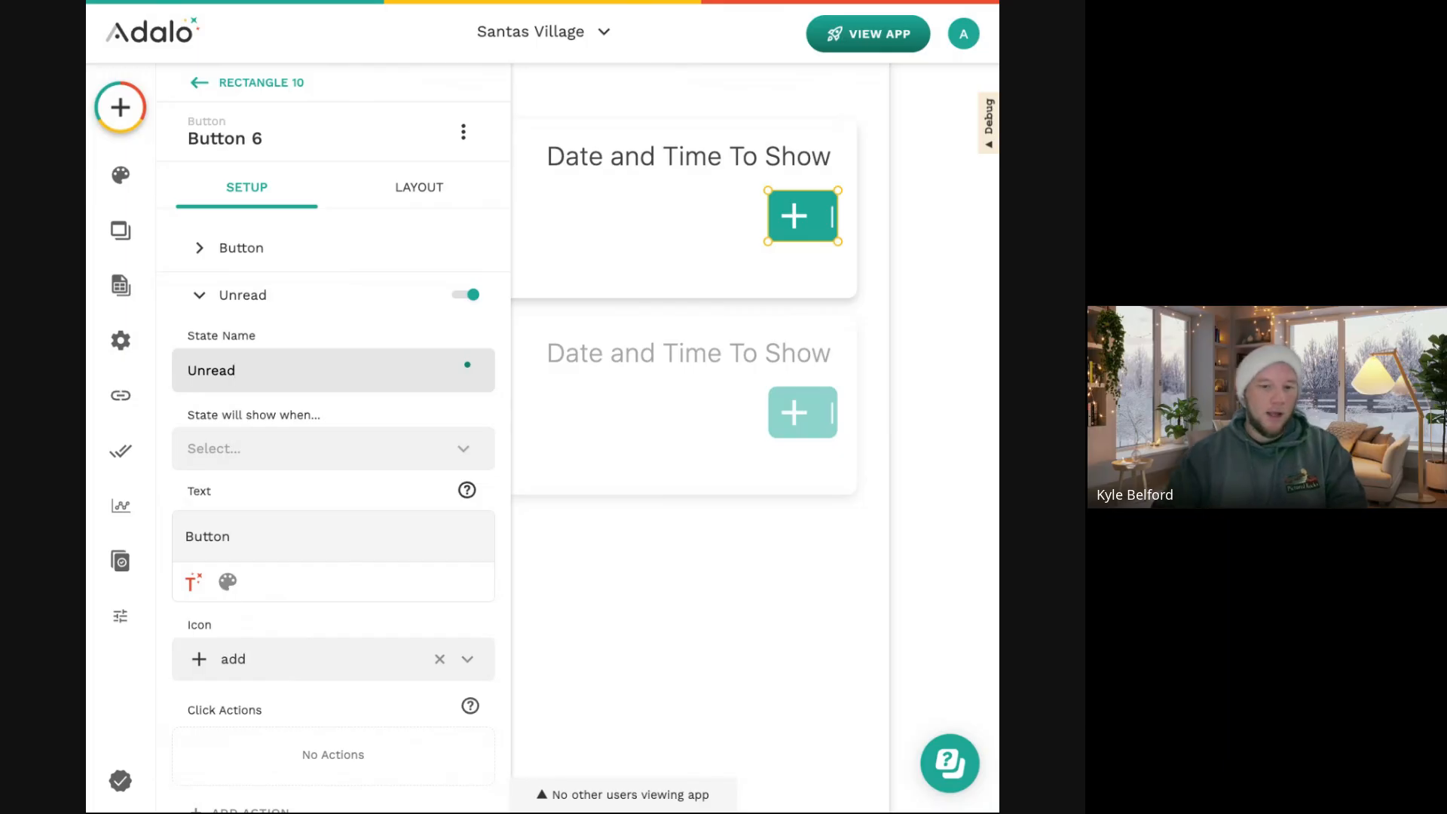
Make the Unread state show when the count of all Read Alerts is equal to 0.
left_click(307, 444)
scroll(399, 305, "down", 5)
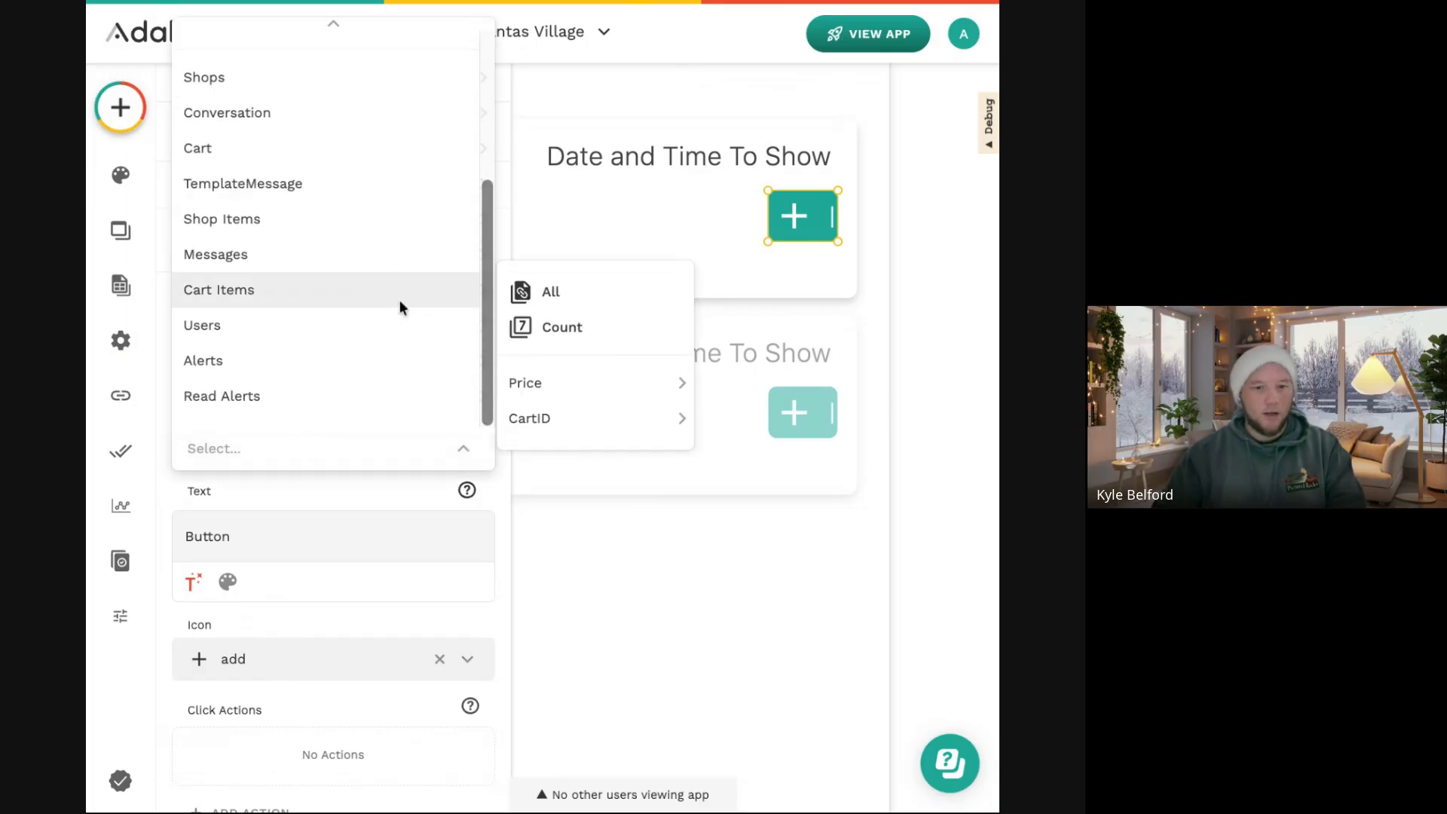
left_click(551, 431)
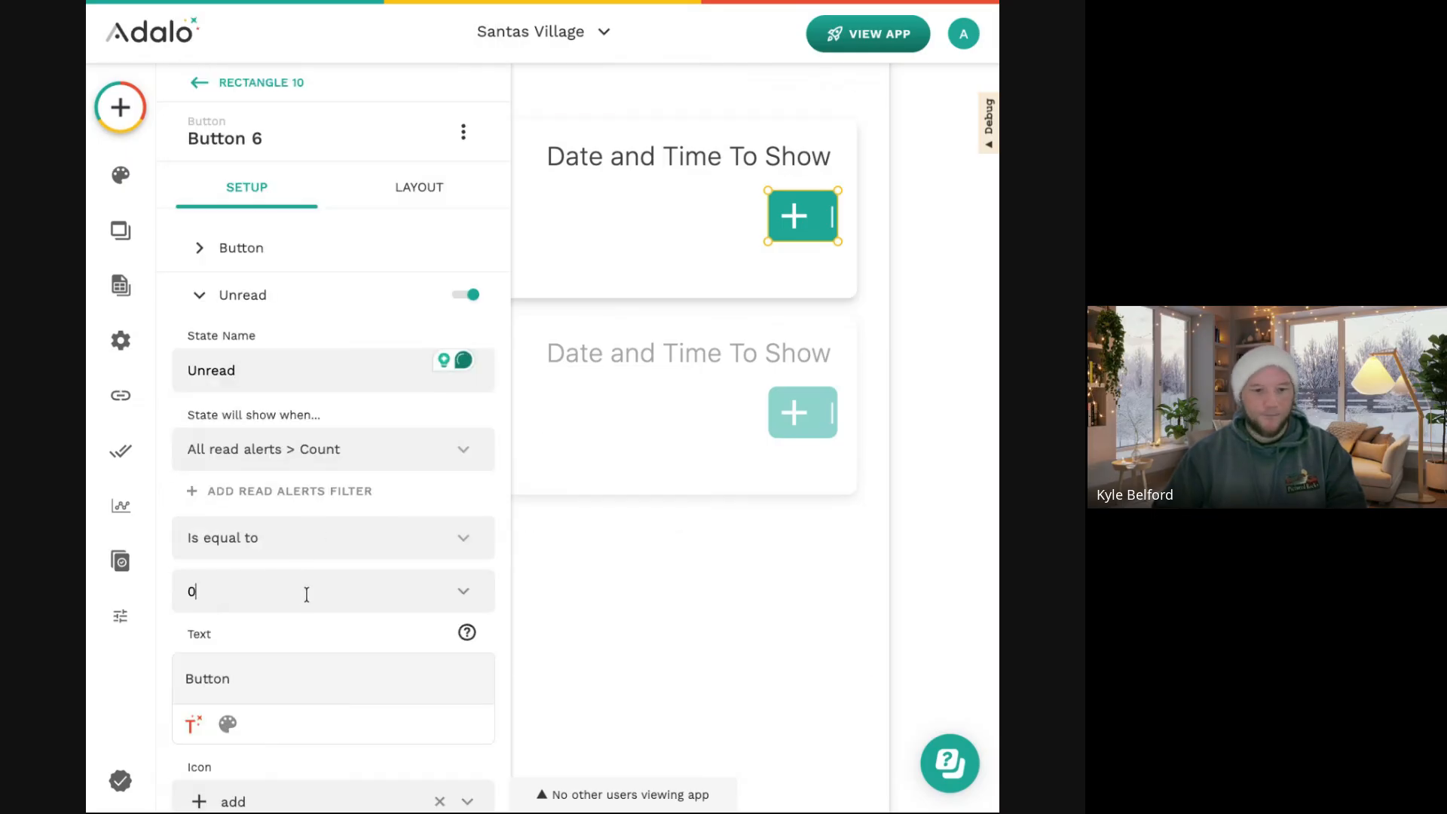
Filter the Unread state's Read Alerts count by AlertID is equal to Current Alert > ID.
left_click(305, 491)
left_click(292, 562)
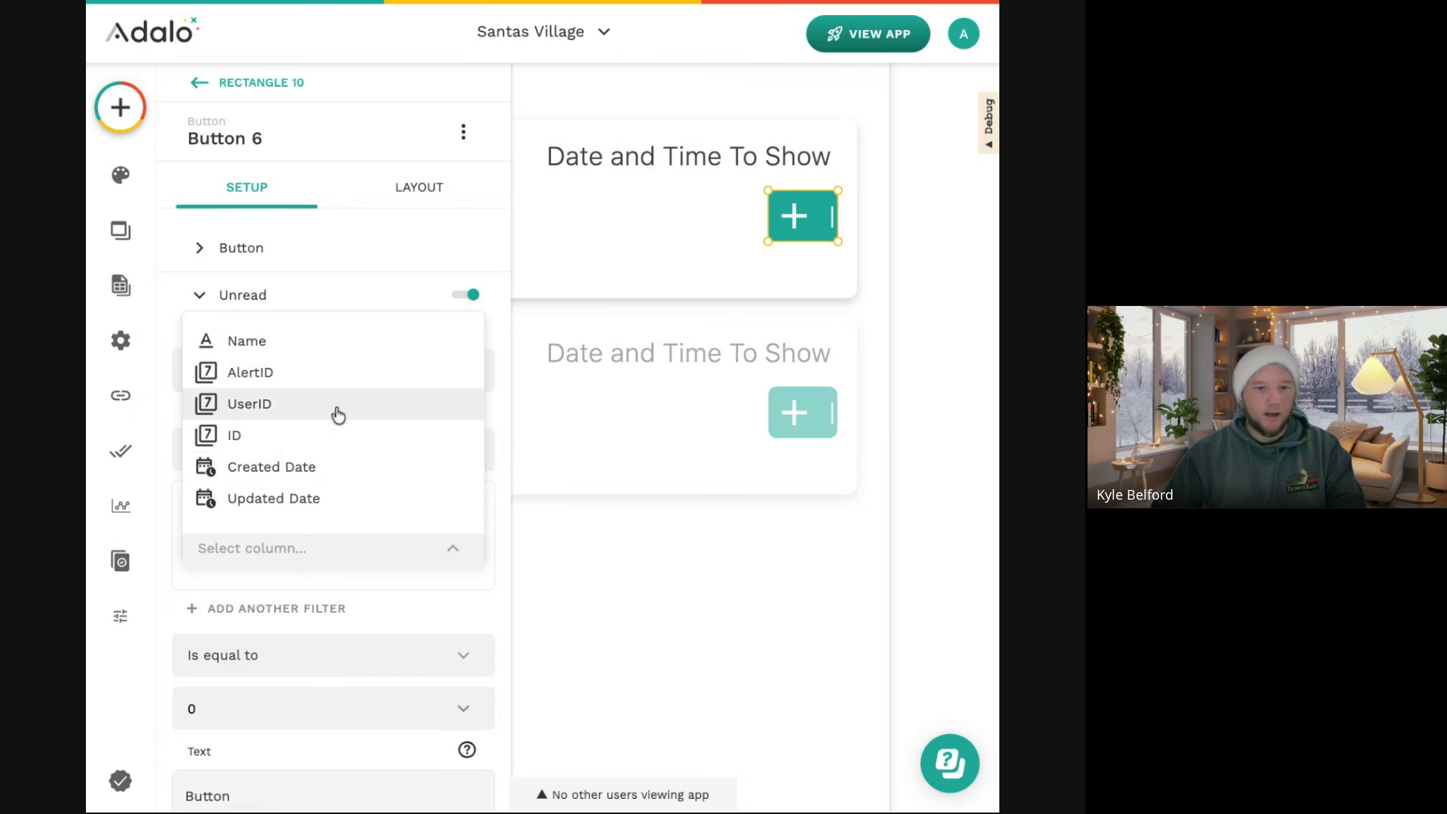
left_click(333, 374)
left_click(459, 659)
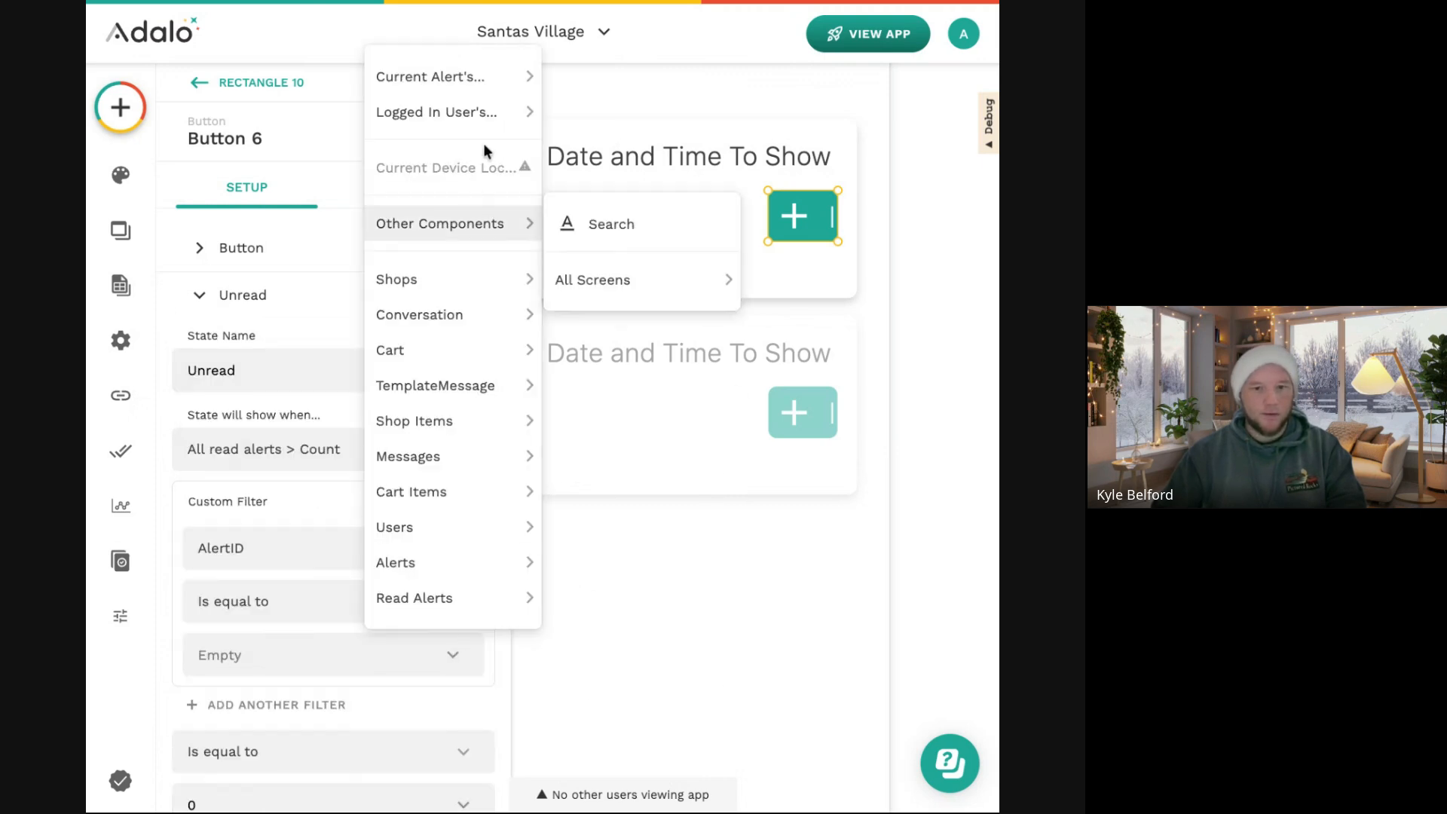
mouse_move(502, 84)
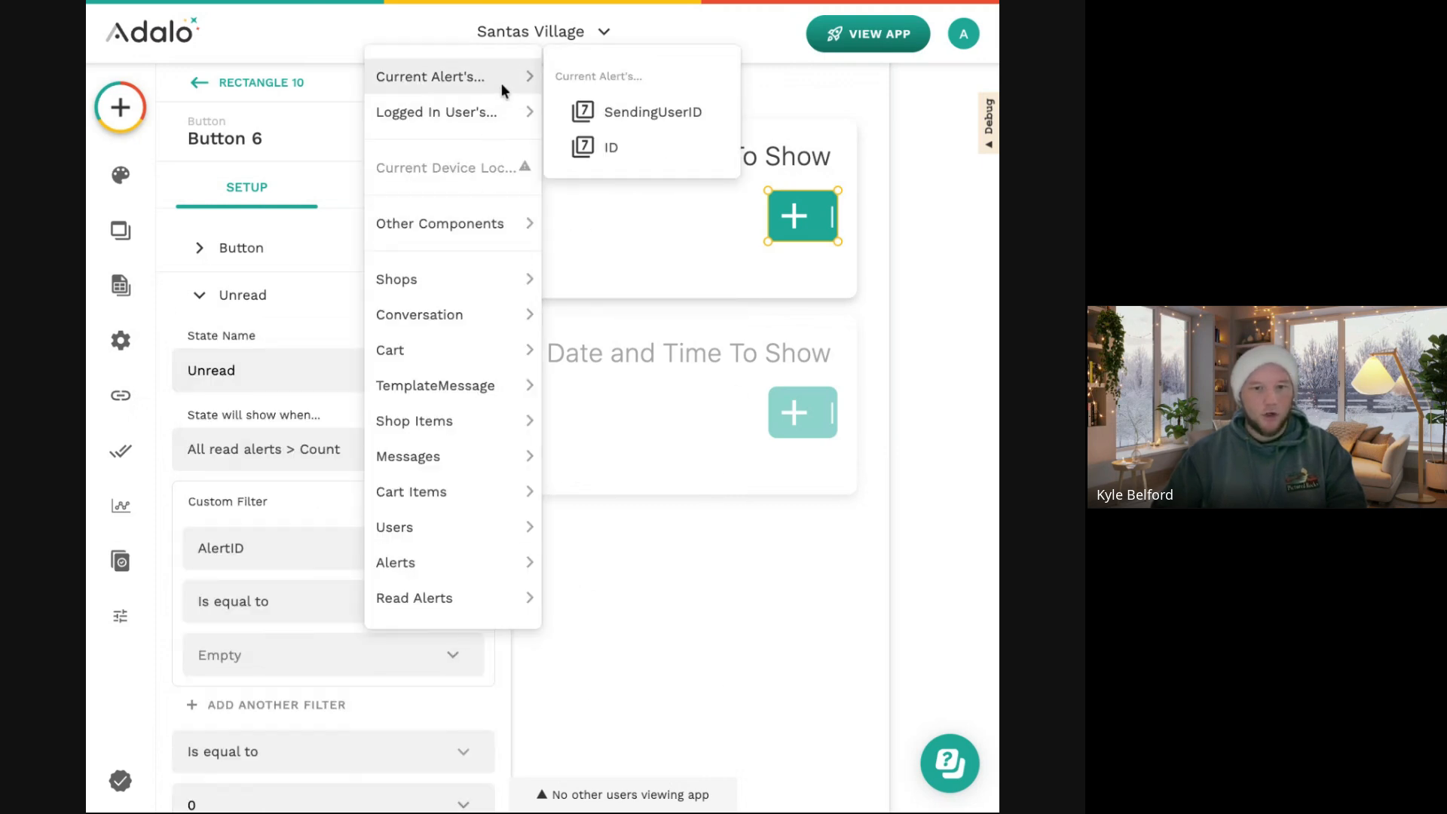
left_click(615, 147)
Add a second filter to the Unread state's count: UserID is equal to Logged In User > ID.
scroll(339, 601, "down", 2)
left_click(311, 567)
left_click(302, 629)
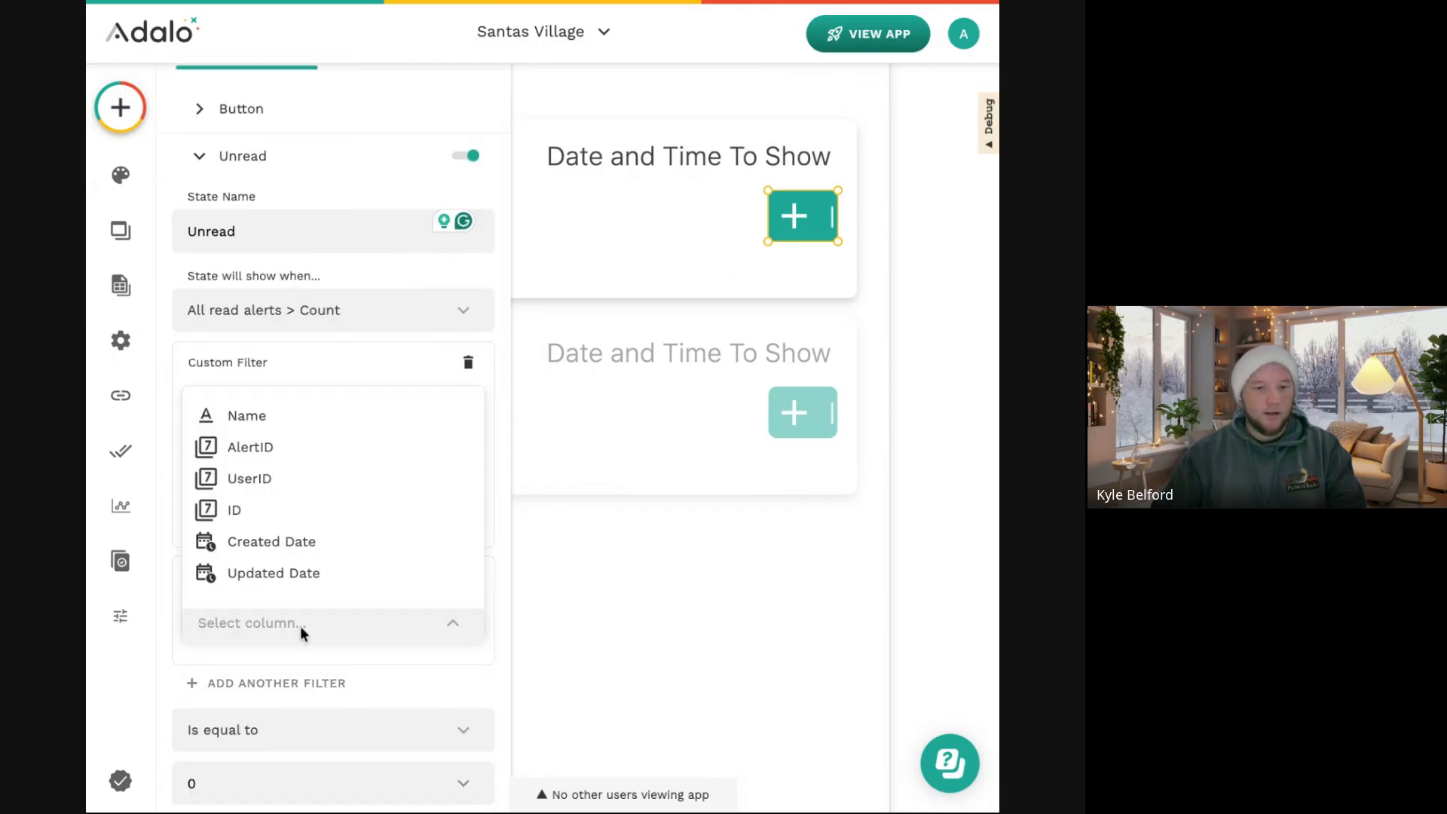
left_click(336, 494)
scroll(355, 575, "down", 1)
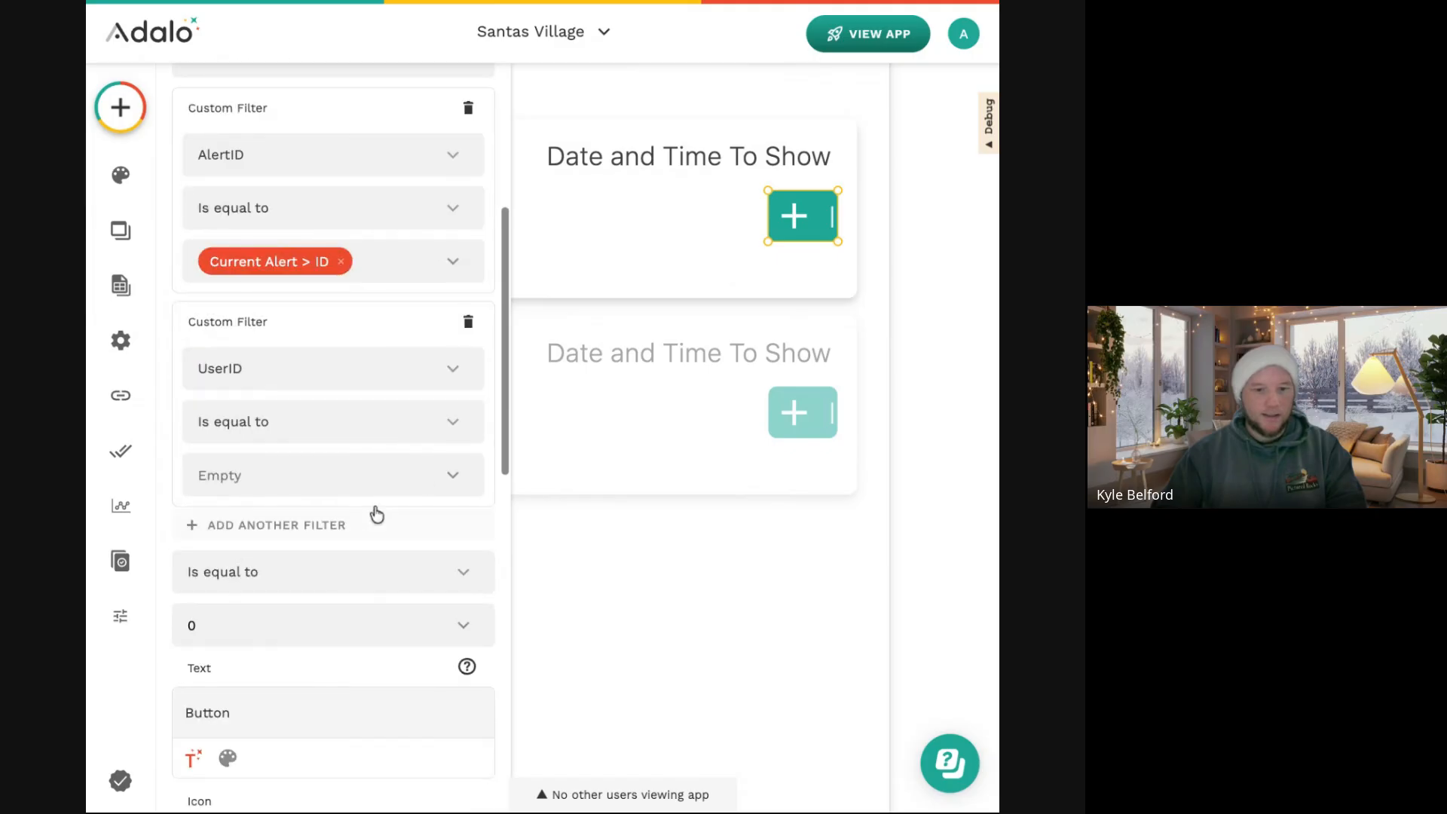
left_click(453, 473)
mouse_move(526, 85)
left_click(615, 189)
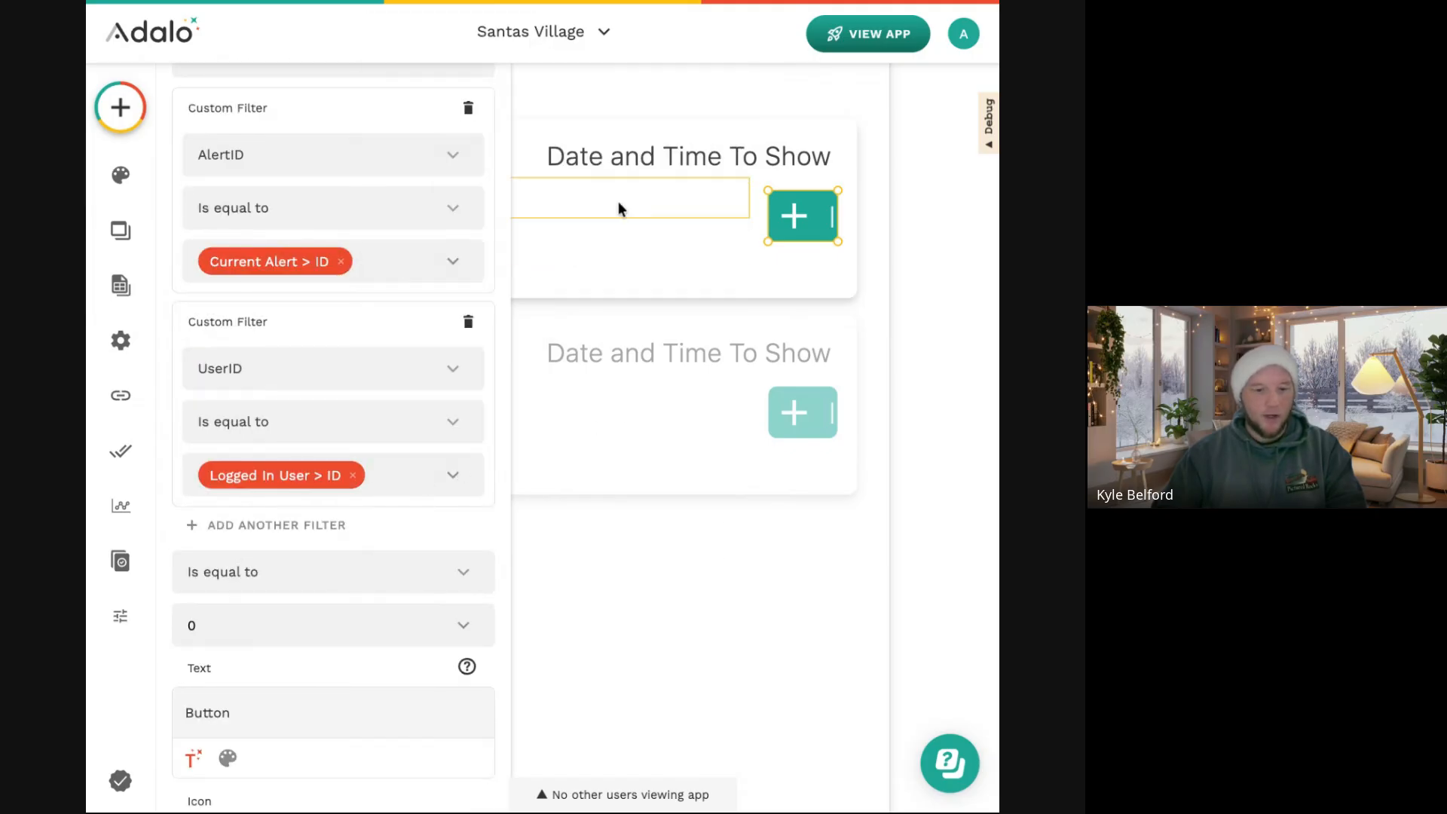
Give the Unread state's button the circle icon and remove its text.
scroll(320, 468, "down", 5)
scroll(319, 473, "down", 1)
left_click(317, 439)
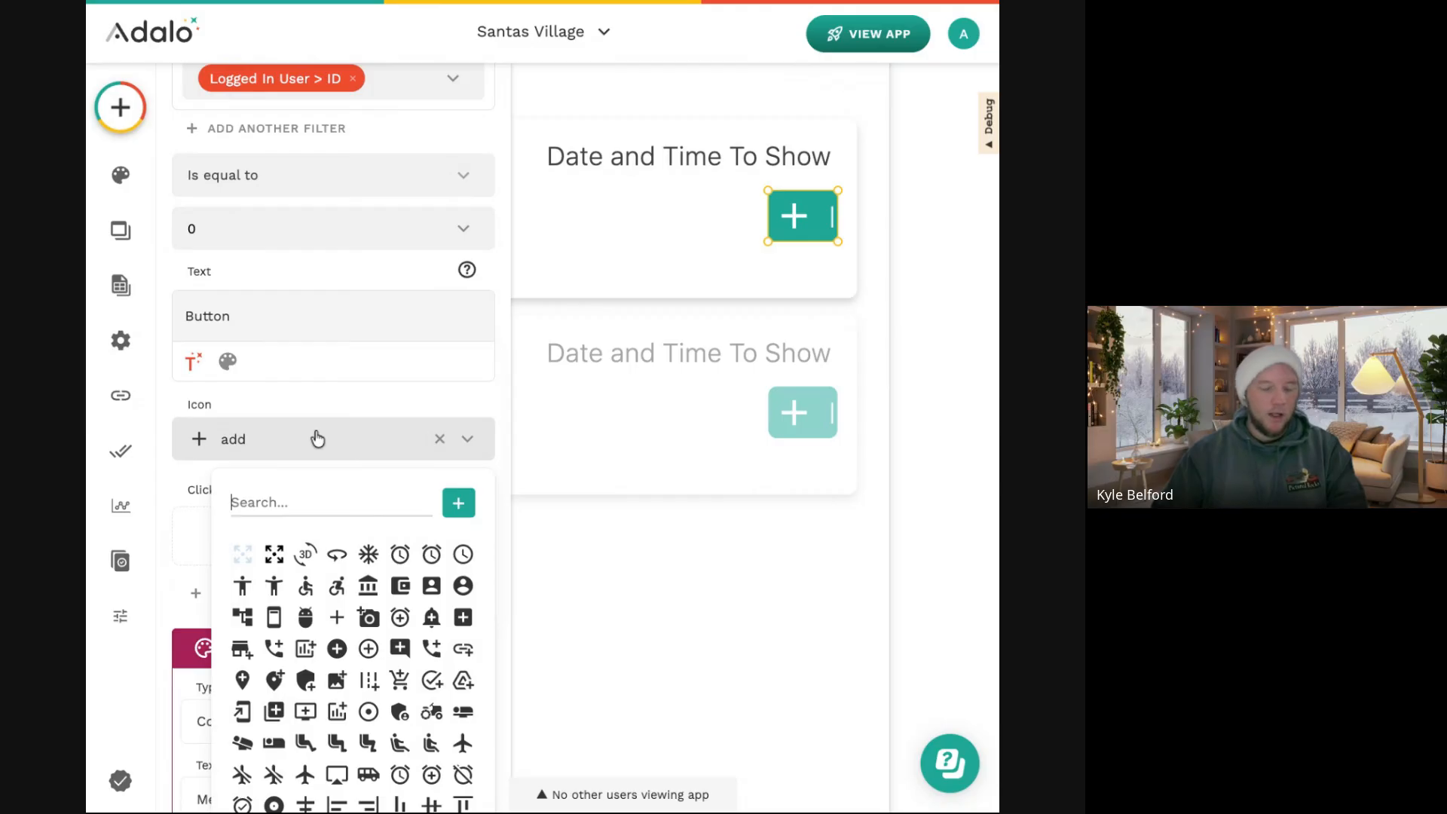
type("dot")
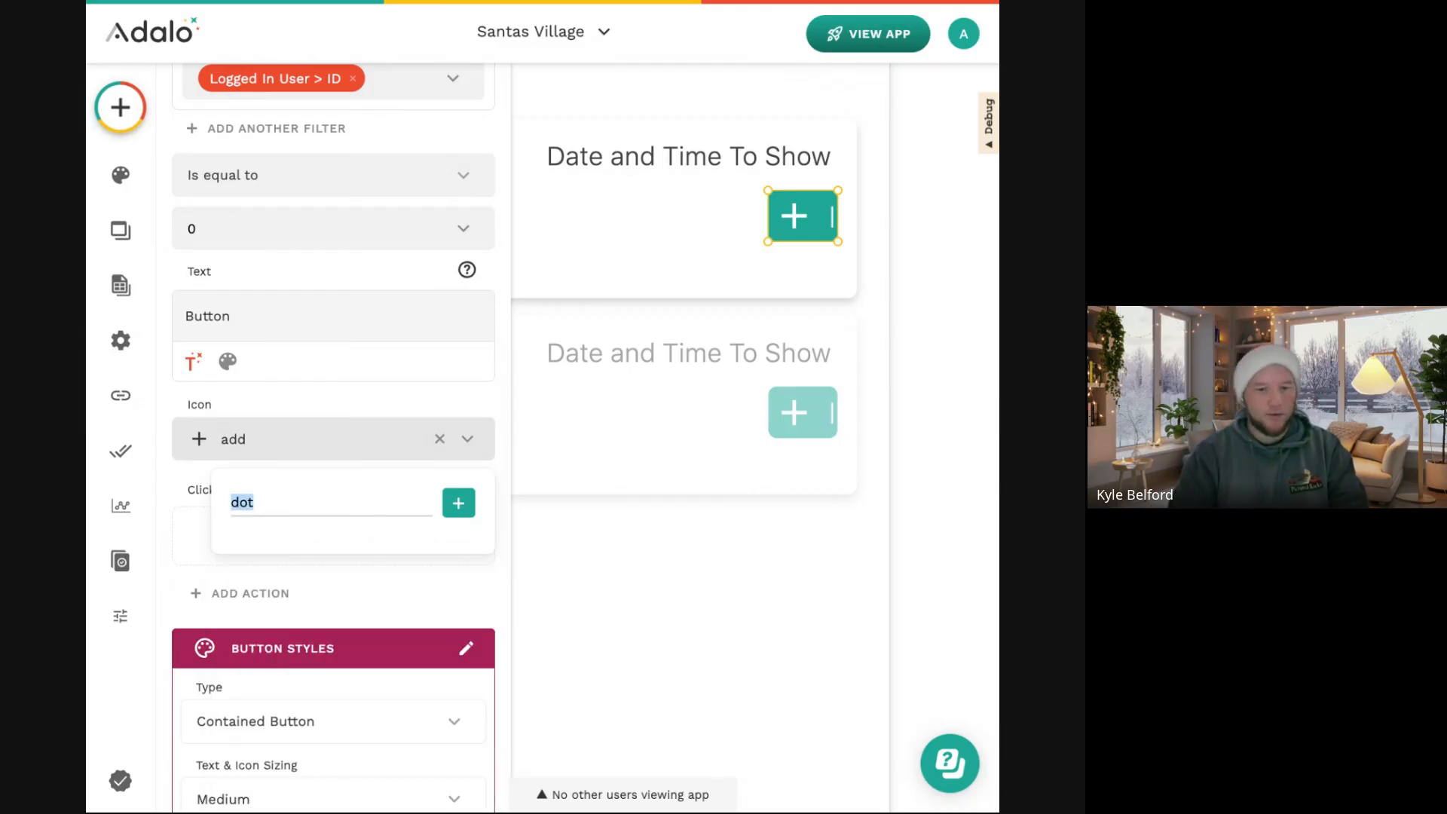
type("cir")
left_click(305, 586)
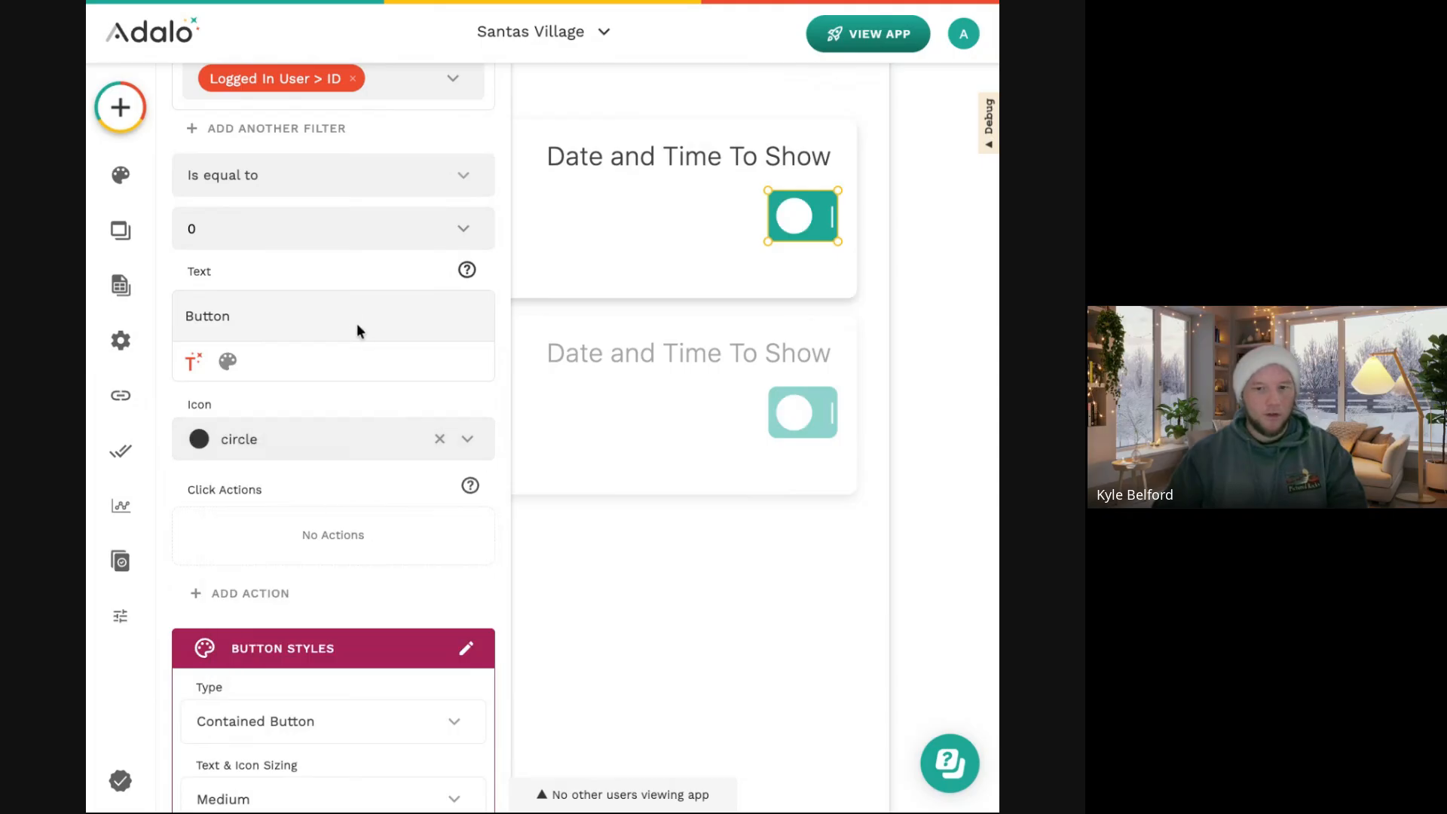
key("BackSpace")
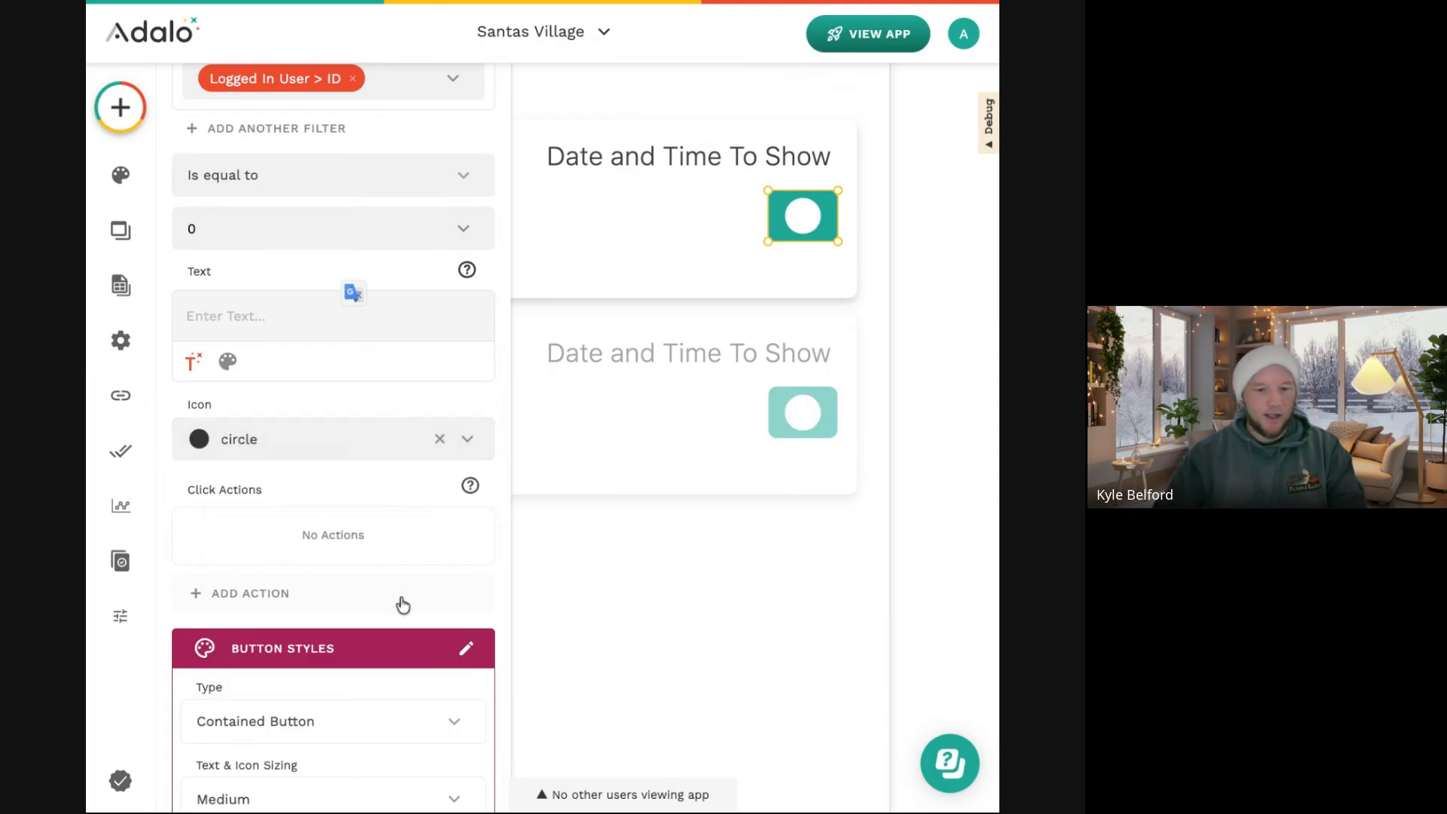
Change the Unread state's button type from Contained Button to one without a filled background.
left_click(348, 717)
left_click(311, 572)
left_click(702, 609)
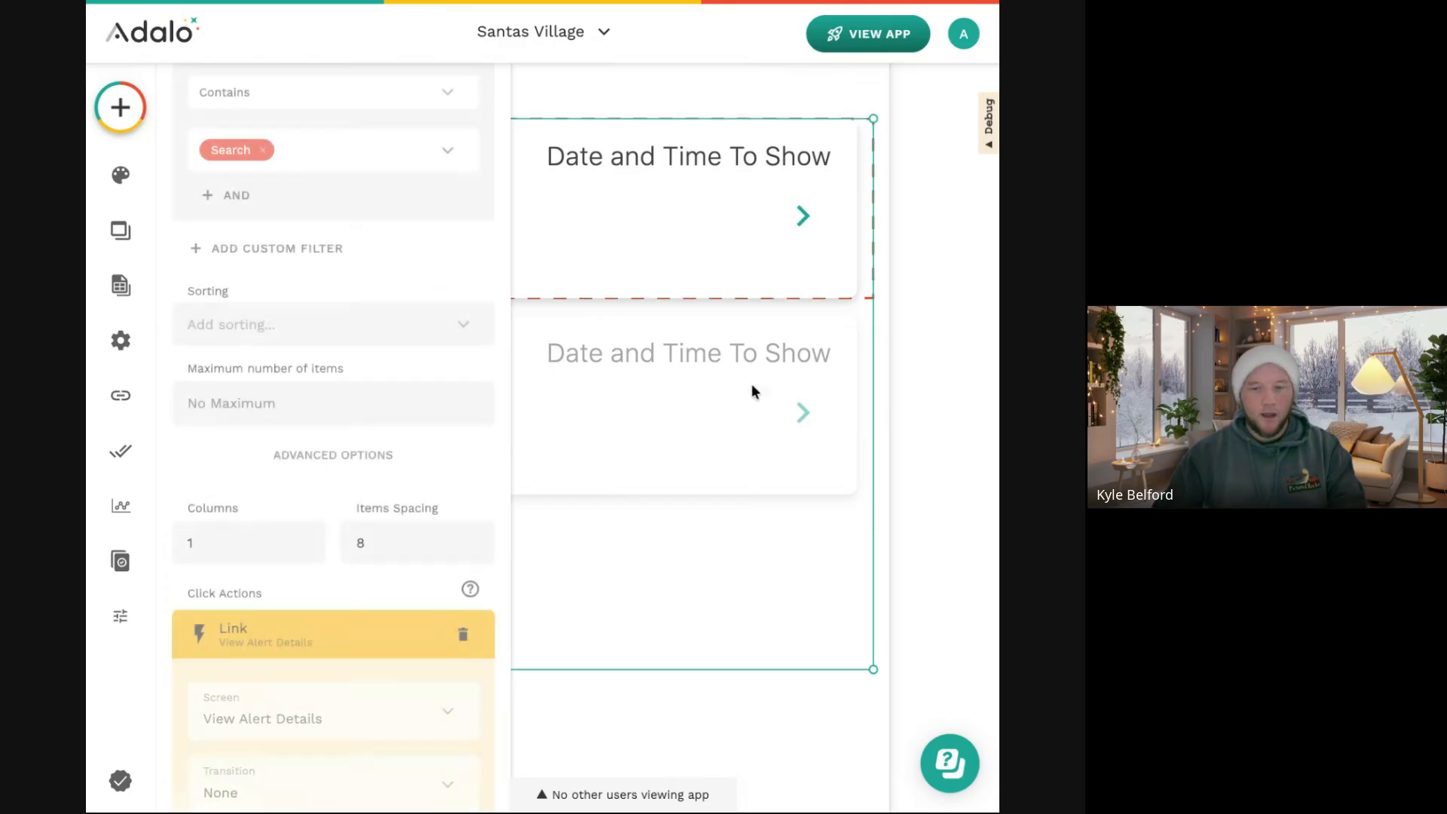
Return to the Alerts list in the app preview to check the alert's unread indicator.
scroll(752, 371, "down", 5)
left_click(753, 374)
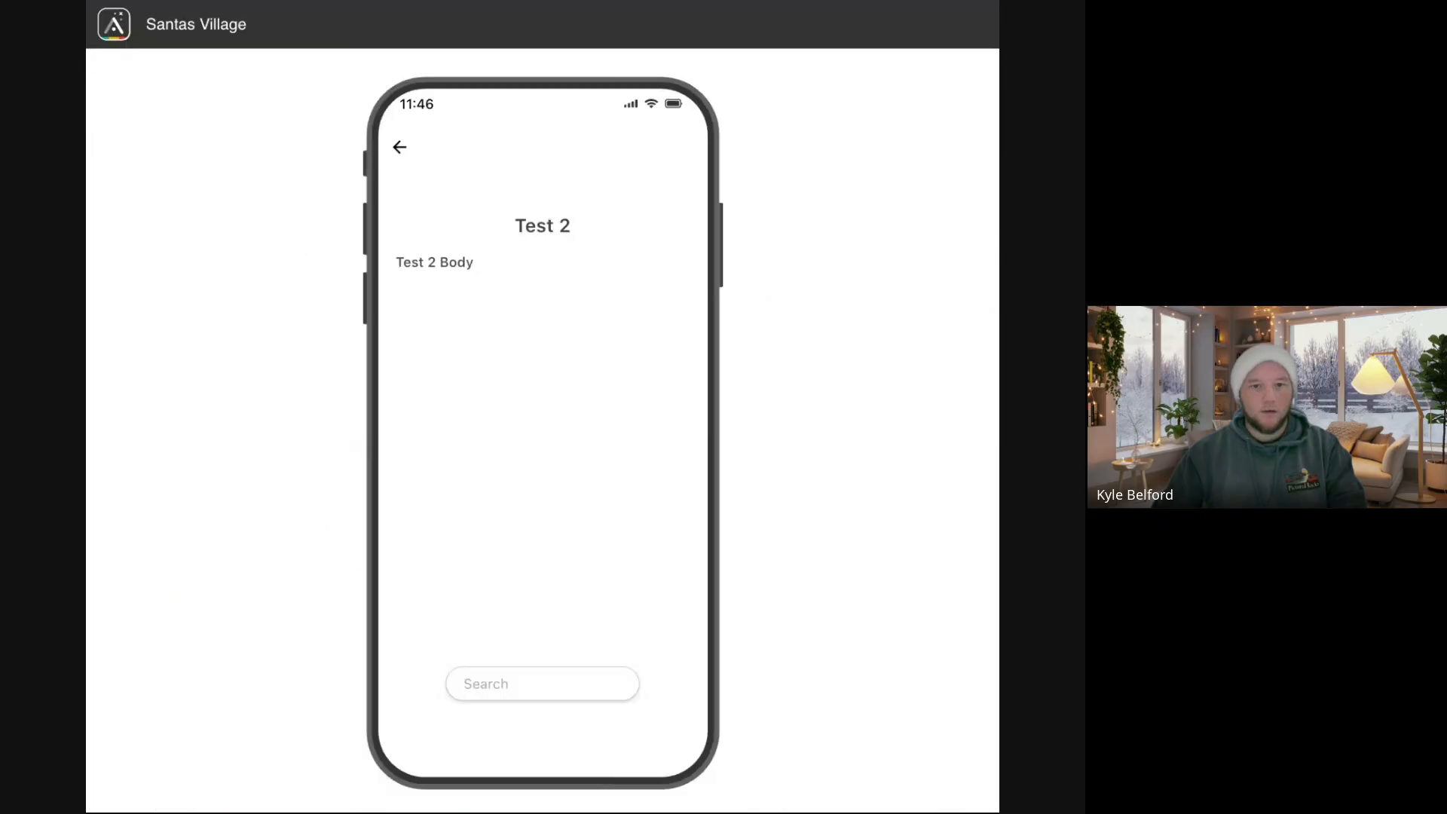
left_click(399, 149)
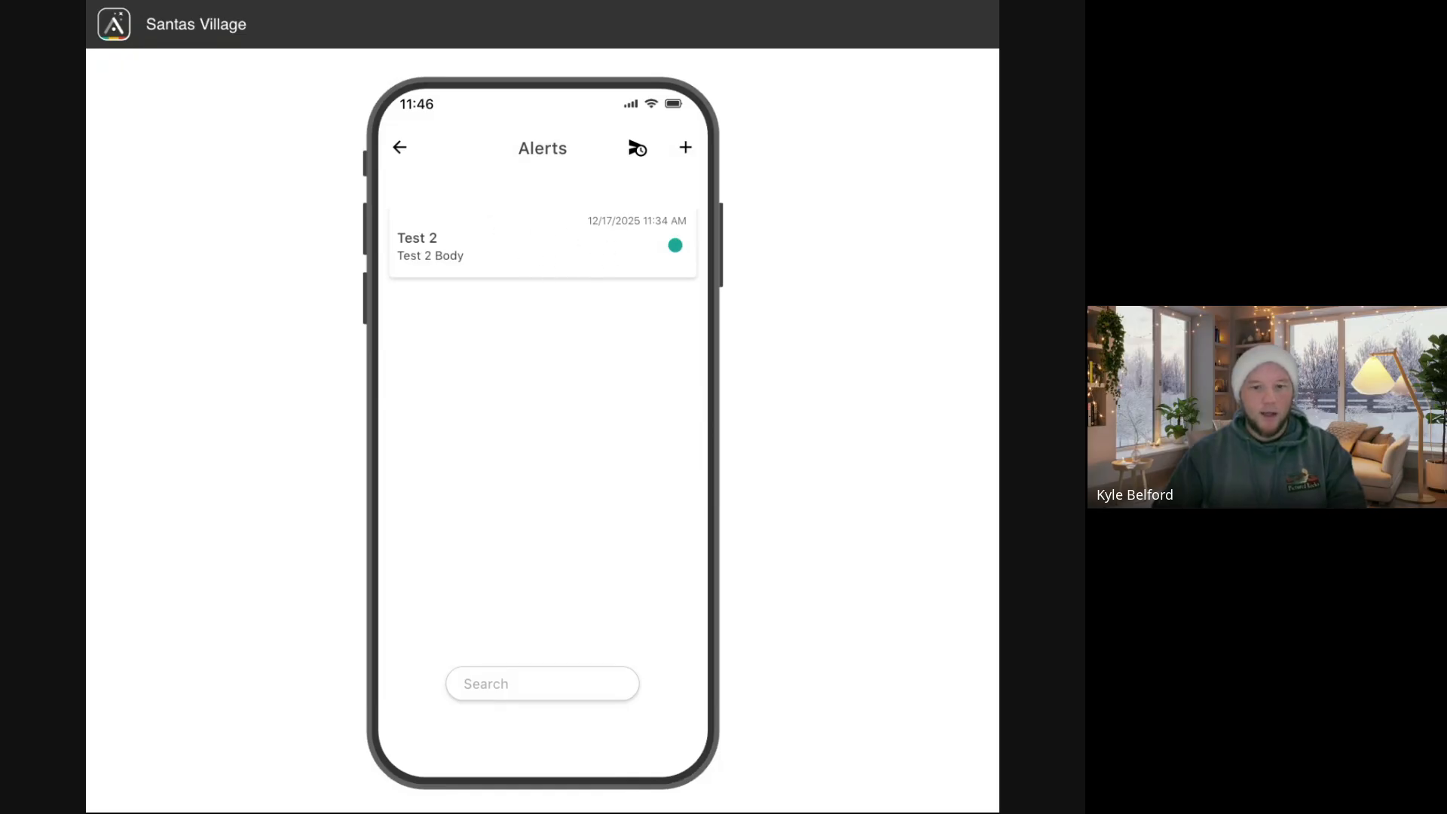
key("ctrl+Tab")
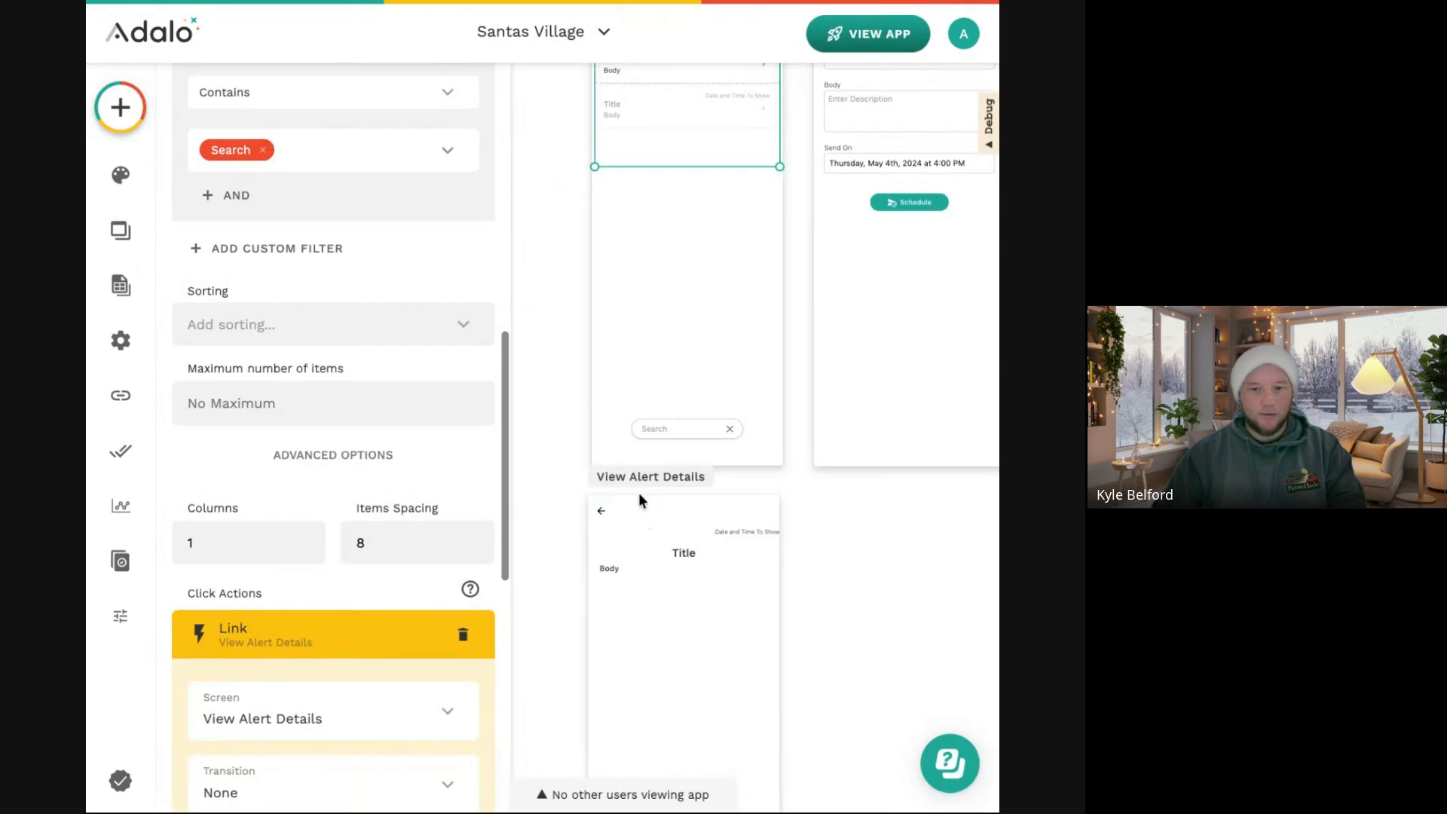
Add a Create Read Alert action that runs when a user visits the View Alert Details screen.
left_click(639, 481)
scroll(639, 482, "up", 5)
scroll(369, 381, "up", 5)
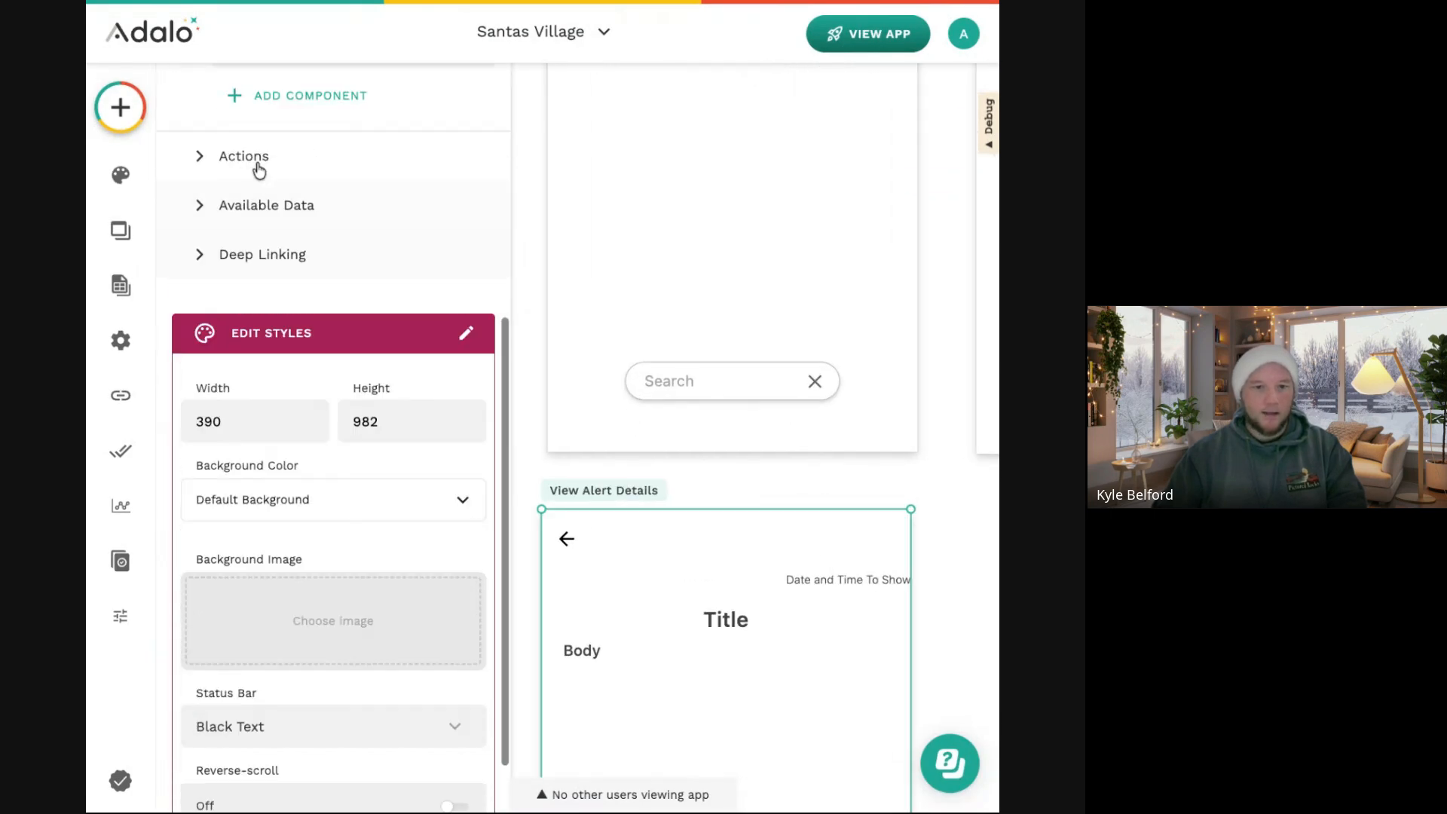
left_click(260, 270)
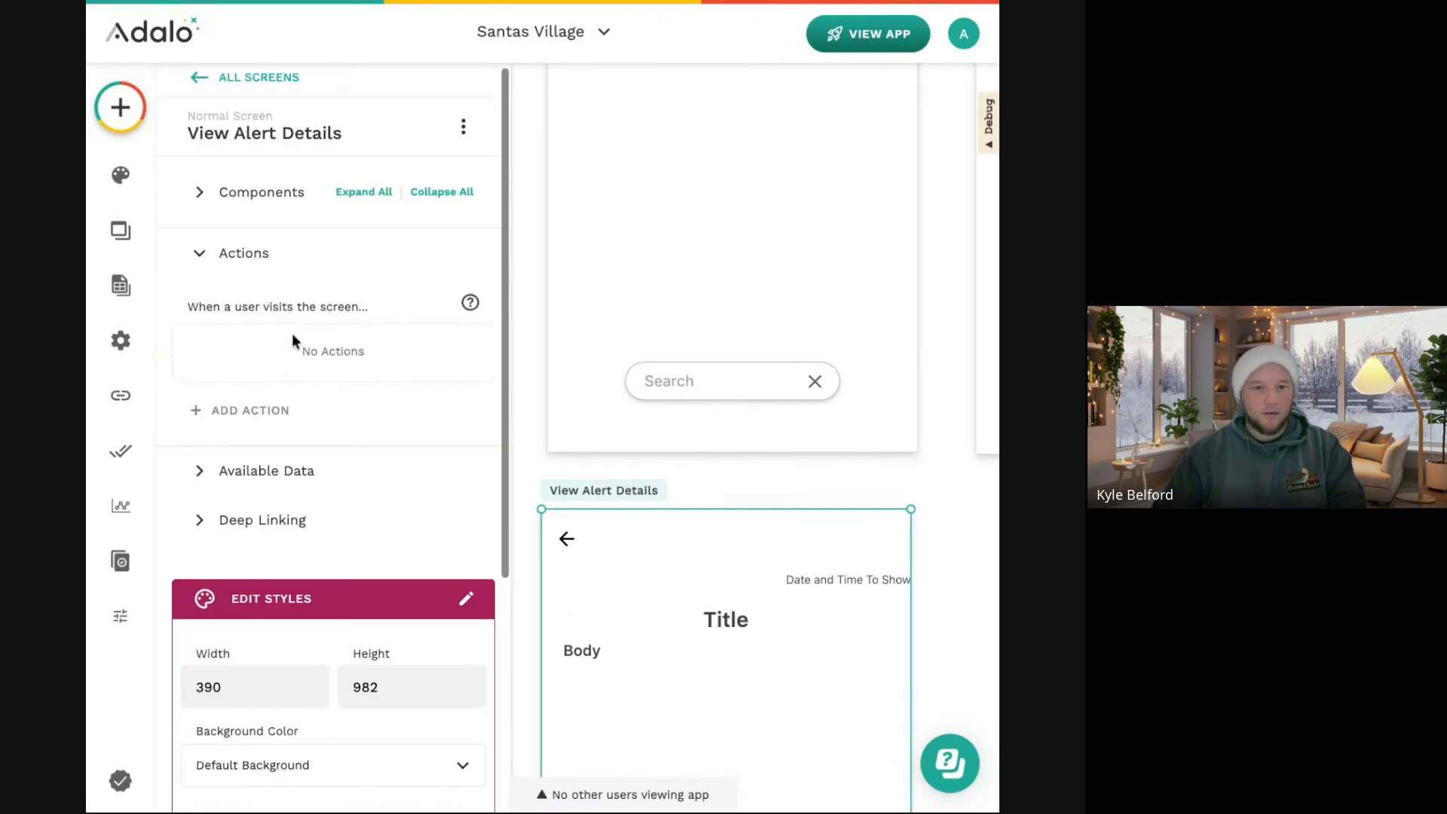
left_click(281, 410)
mouse_move(369, 106)
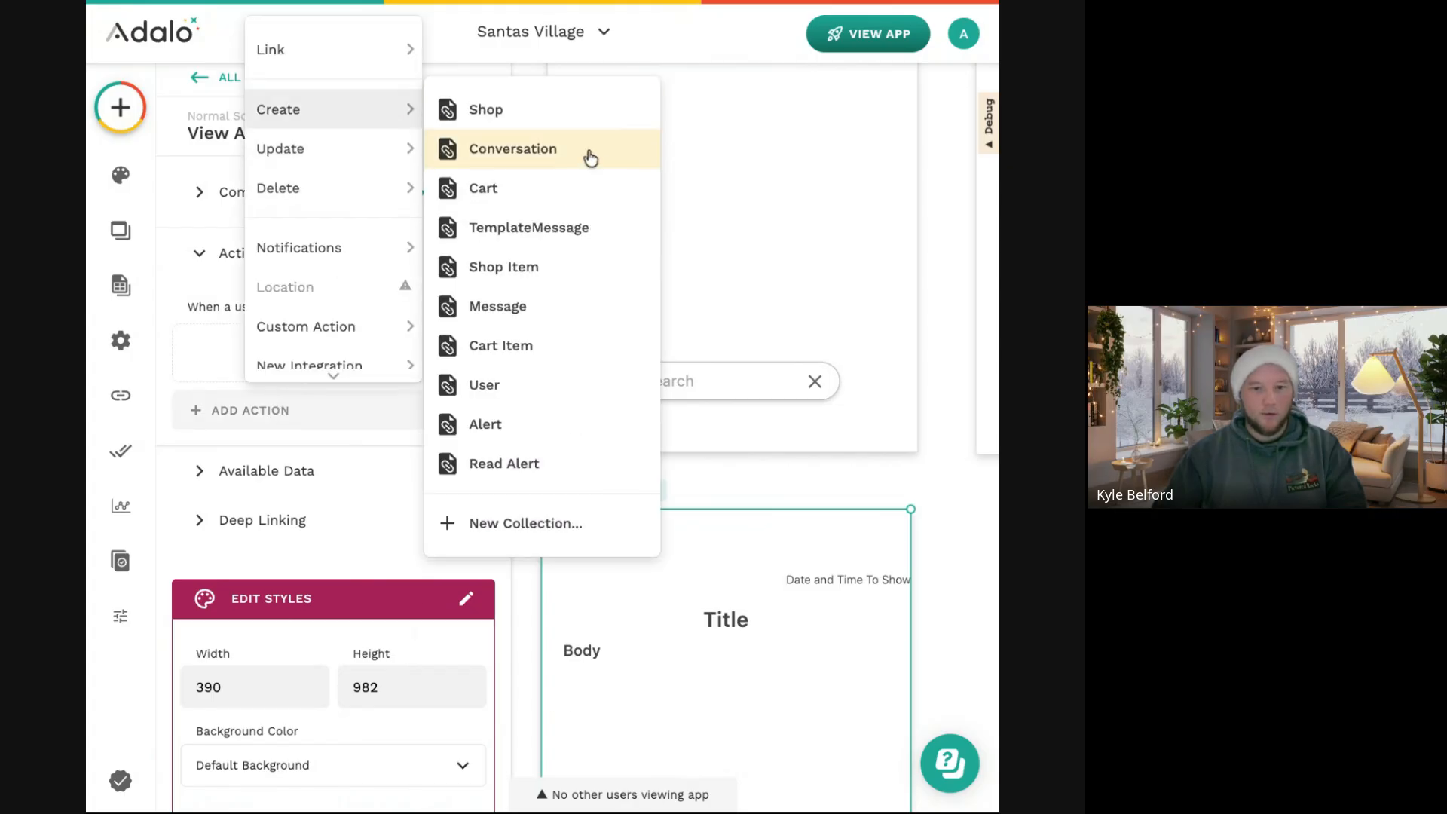
left_click(543, 464)
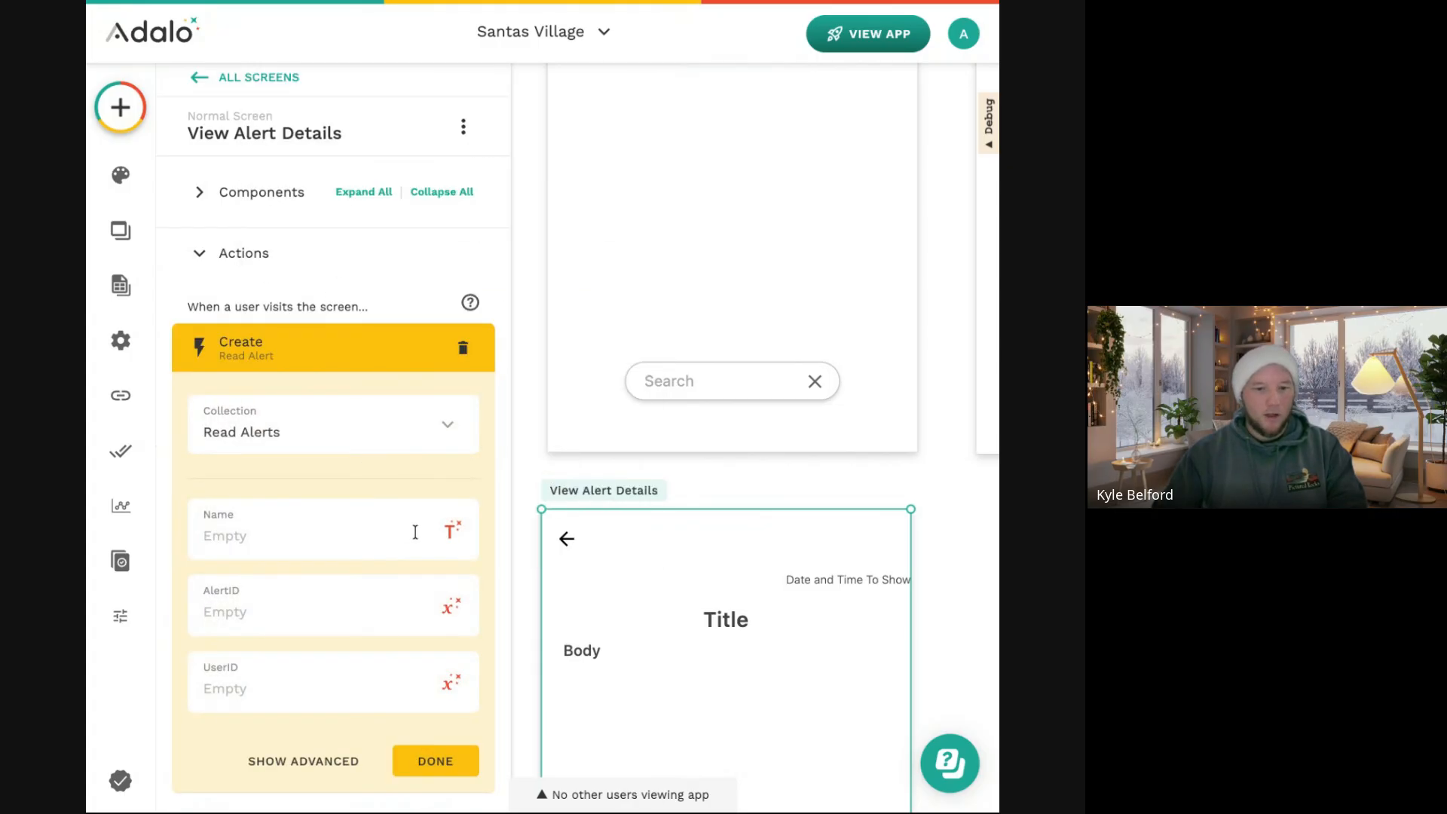
Fill the Create action's AlertID with the current alert's ID and its UserID with the logged-in user's ID.
left_click(450, 607)
mouse_move(571, 49)
left_click(735, 224)
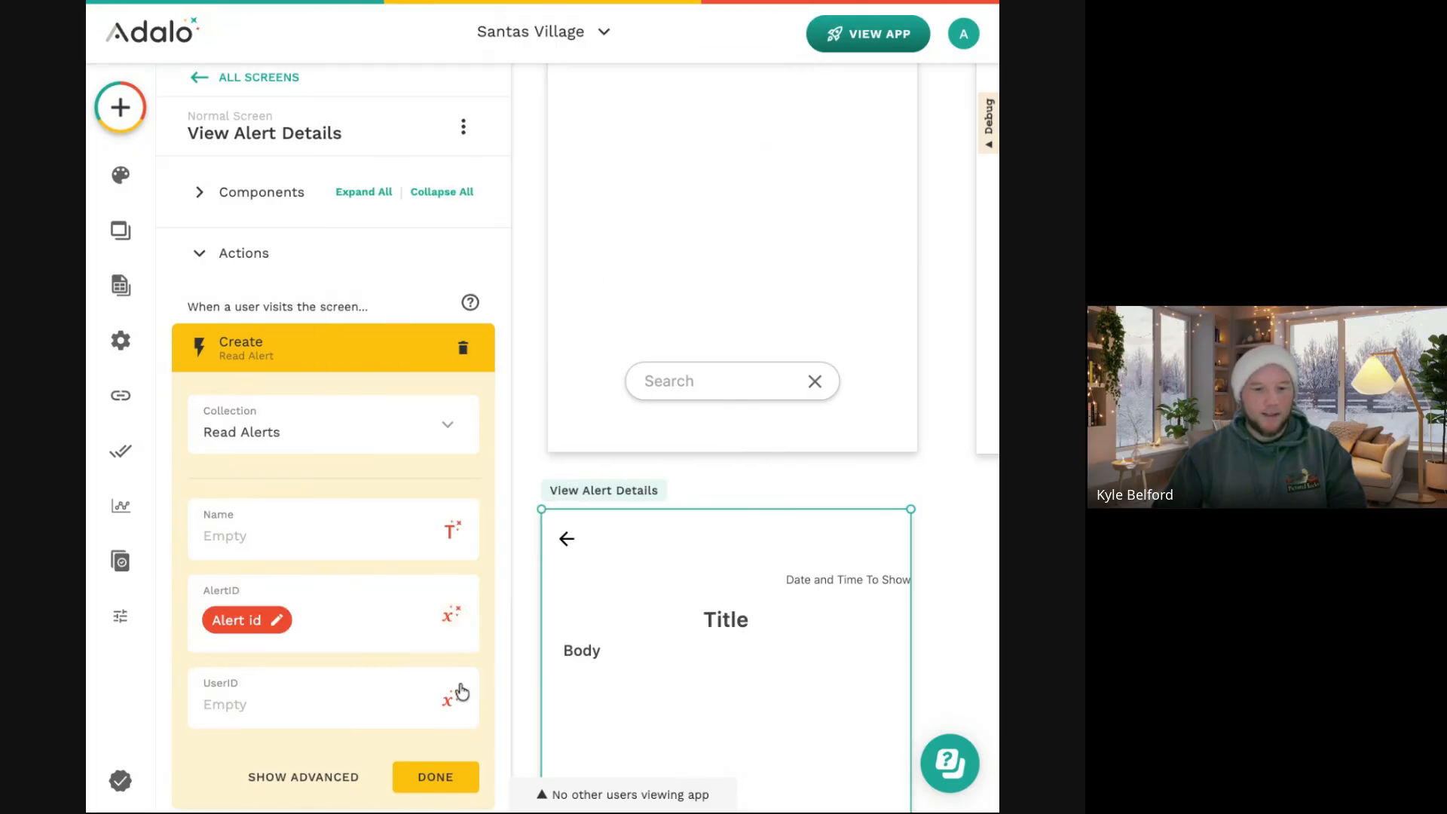
left_click(452, 695)
mouse_move(481, 98)
left_click(693, 209)
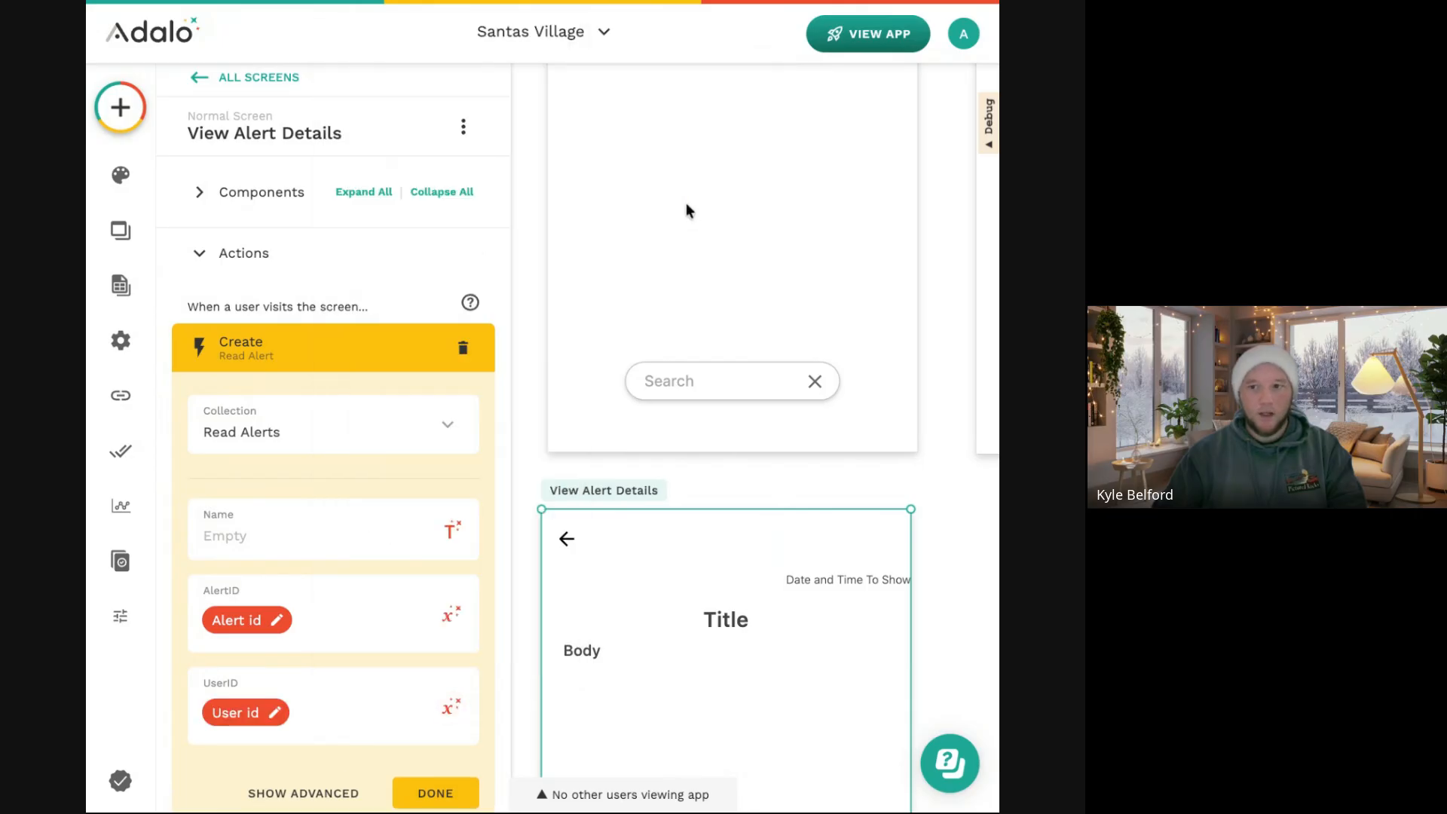
Set the Create Read Alert action to happen Sometimes, only if the count of all Read Alerts is equal to 0.
left_click(252, 343)
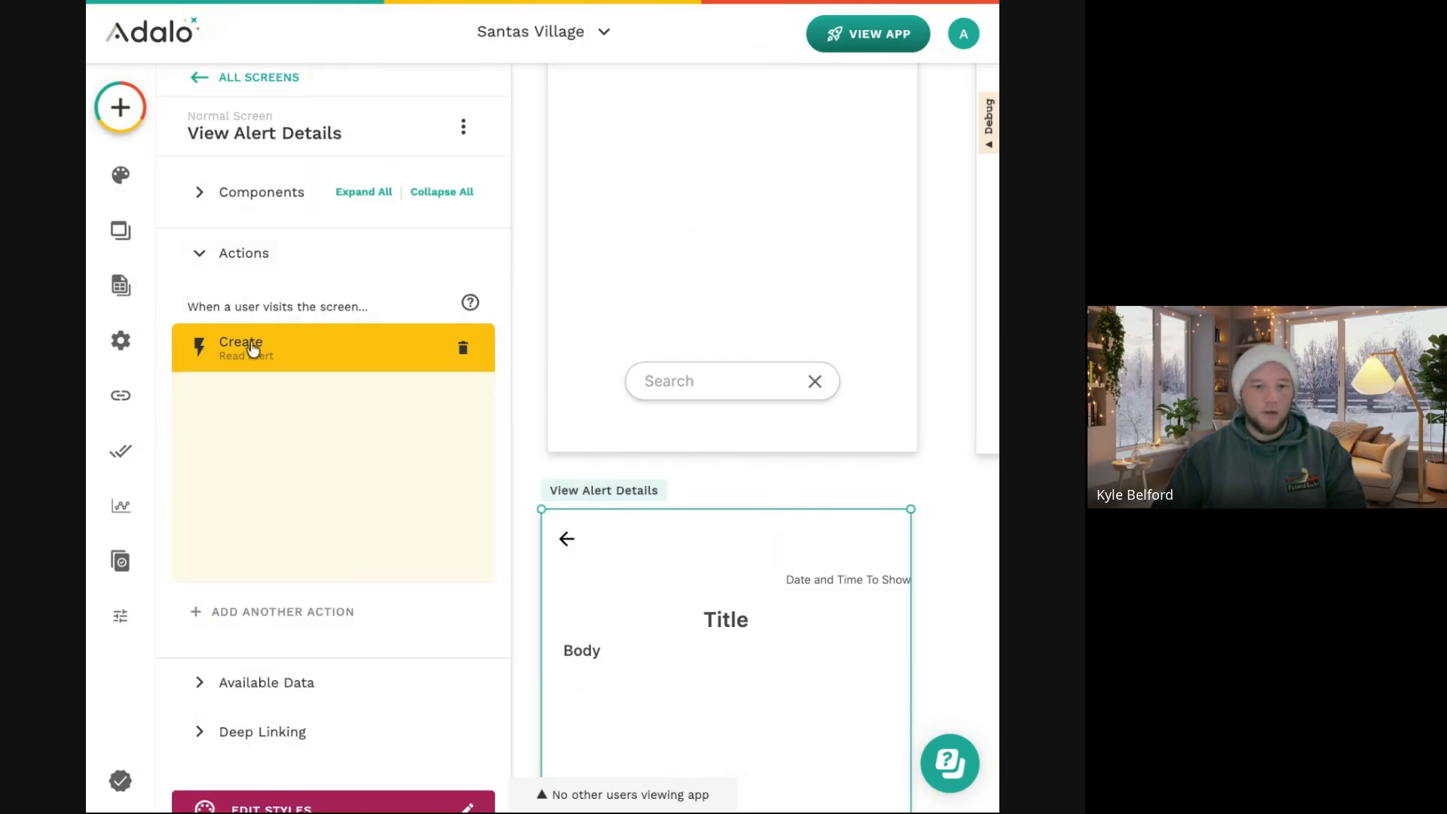
left_click(260, 361)
scroll(266, 386, "down", 3)
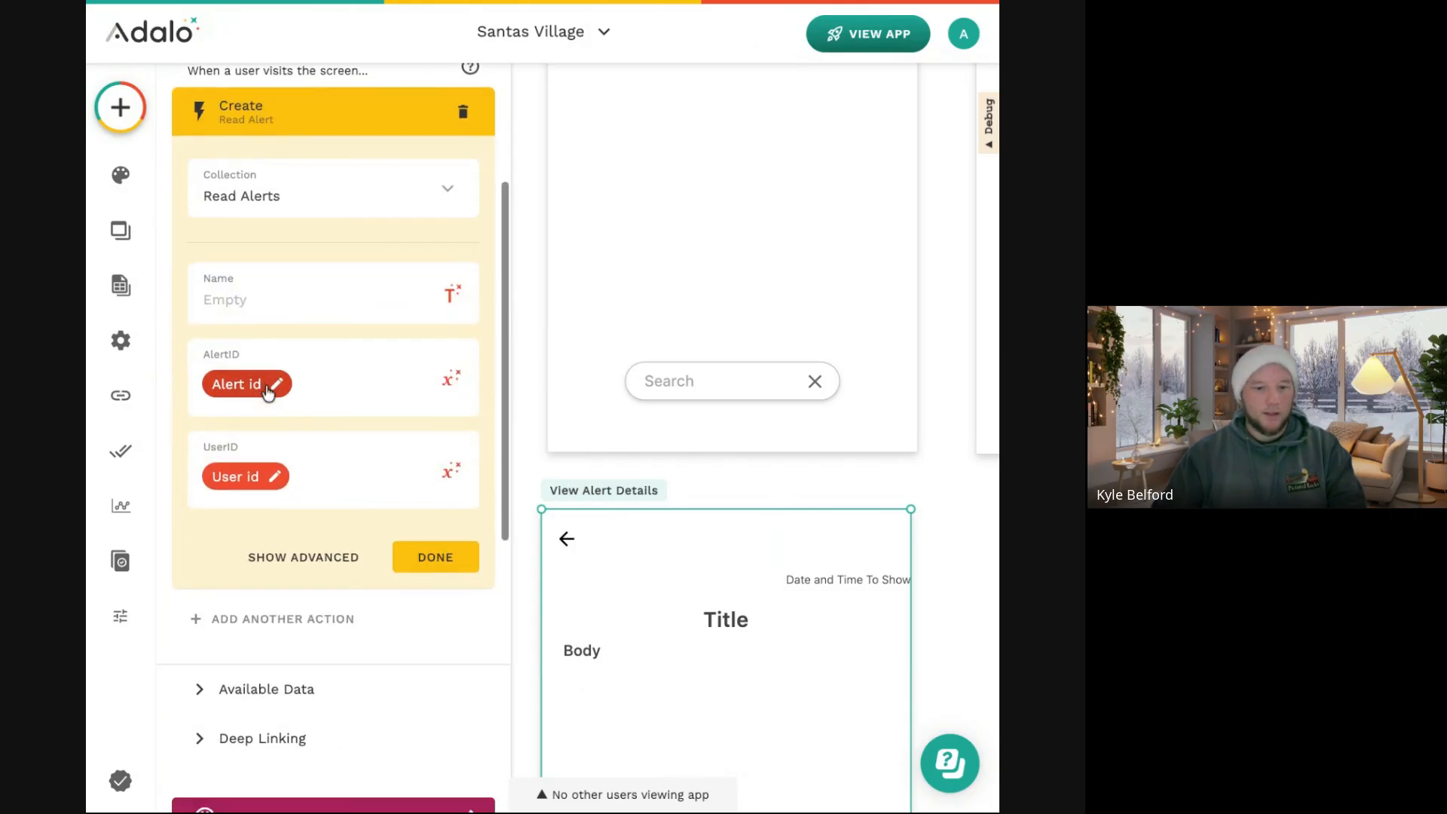
left_click(305, 558)
left_click(302, 603)
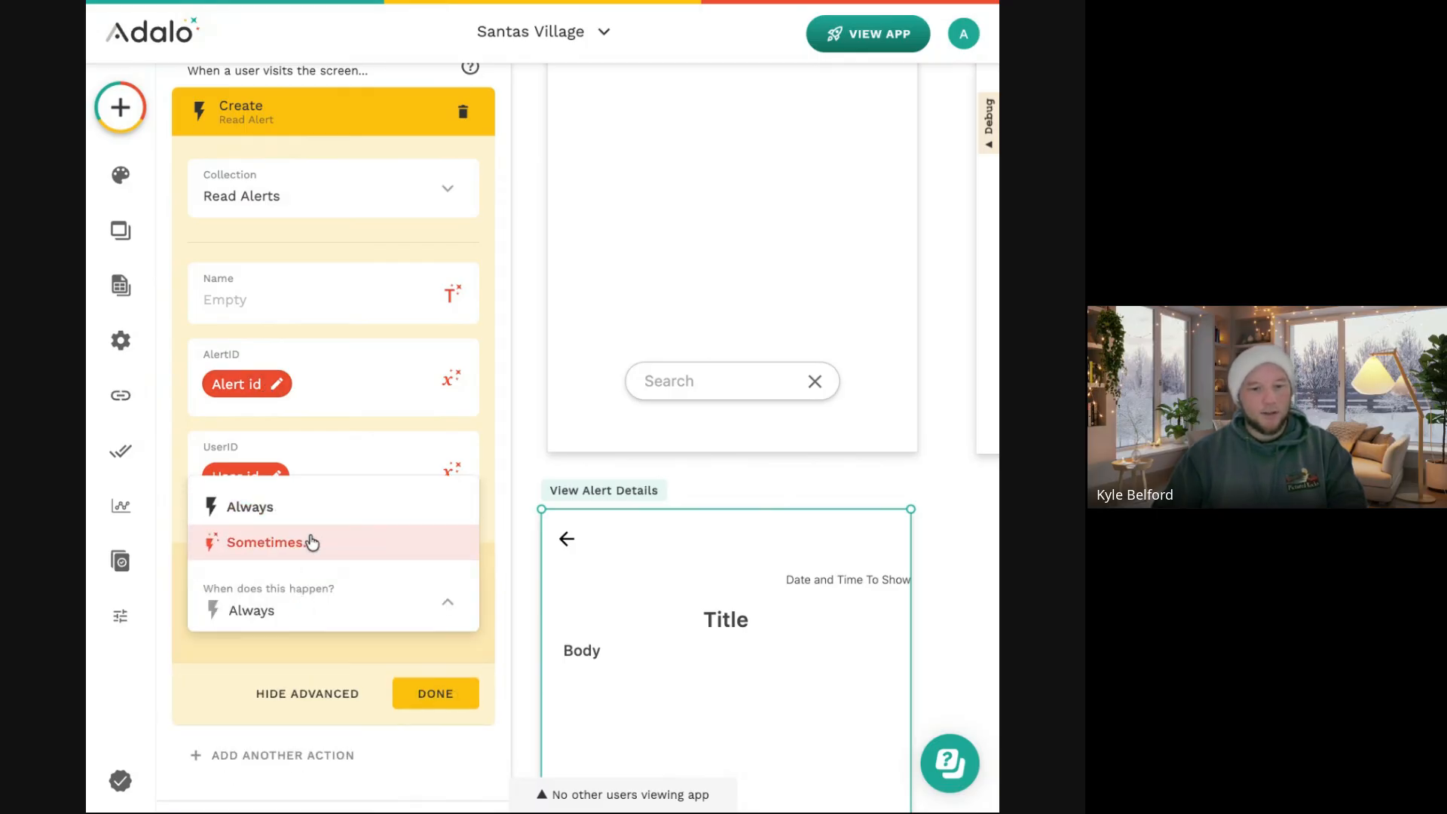
left_click(315, 542)
left_click(320, 688)
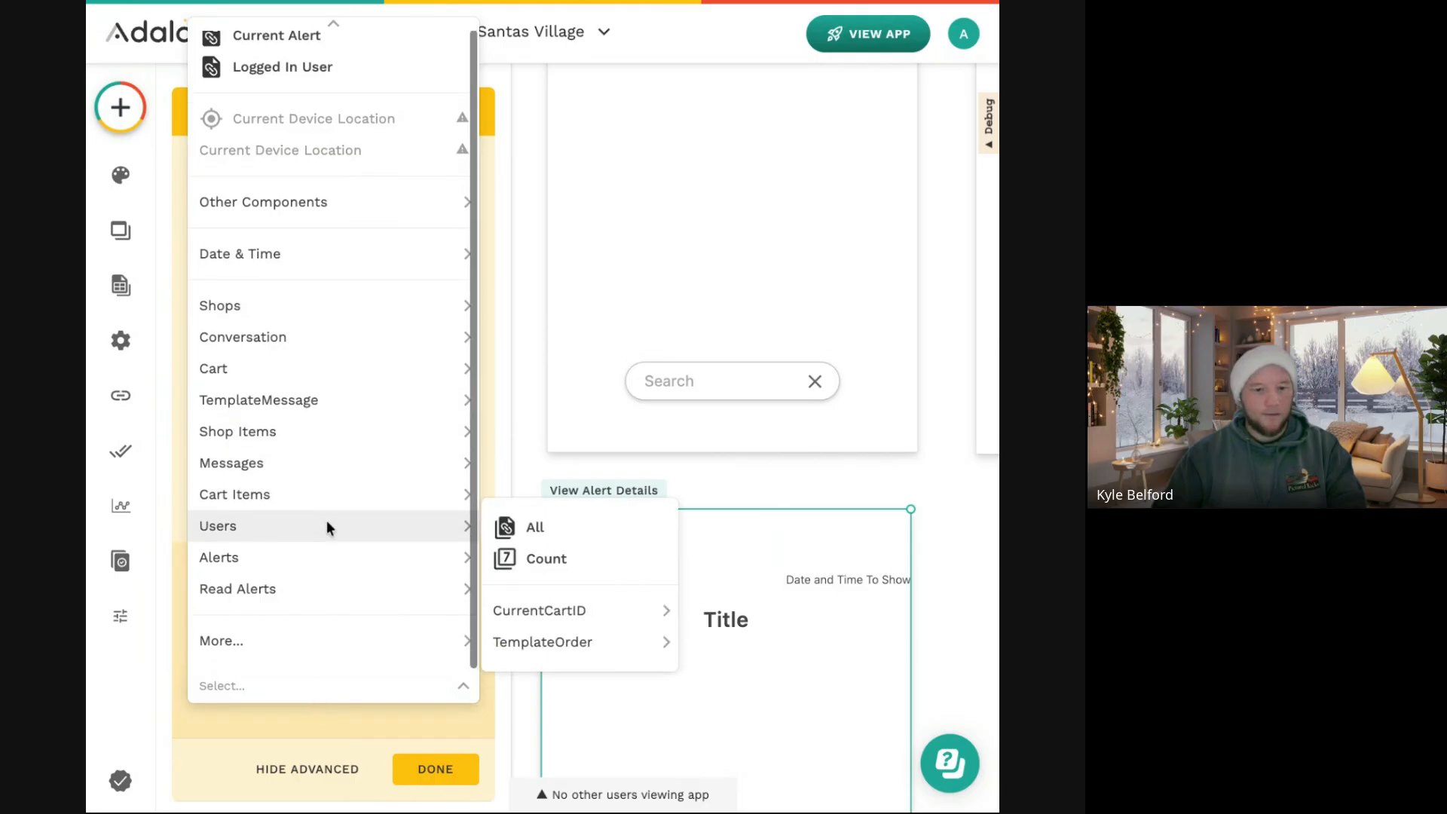
mouse_move(313, 588)
left_click(549, 621)
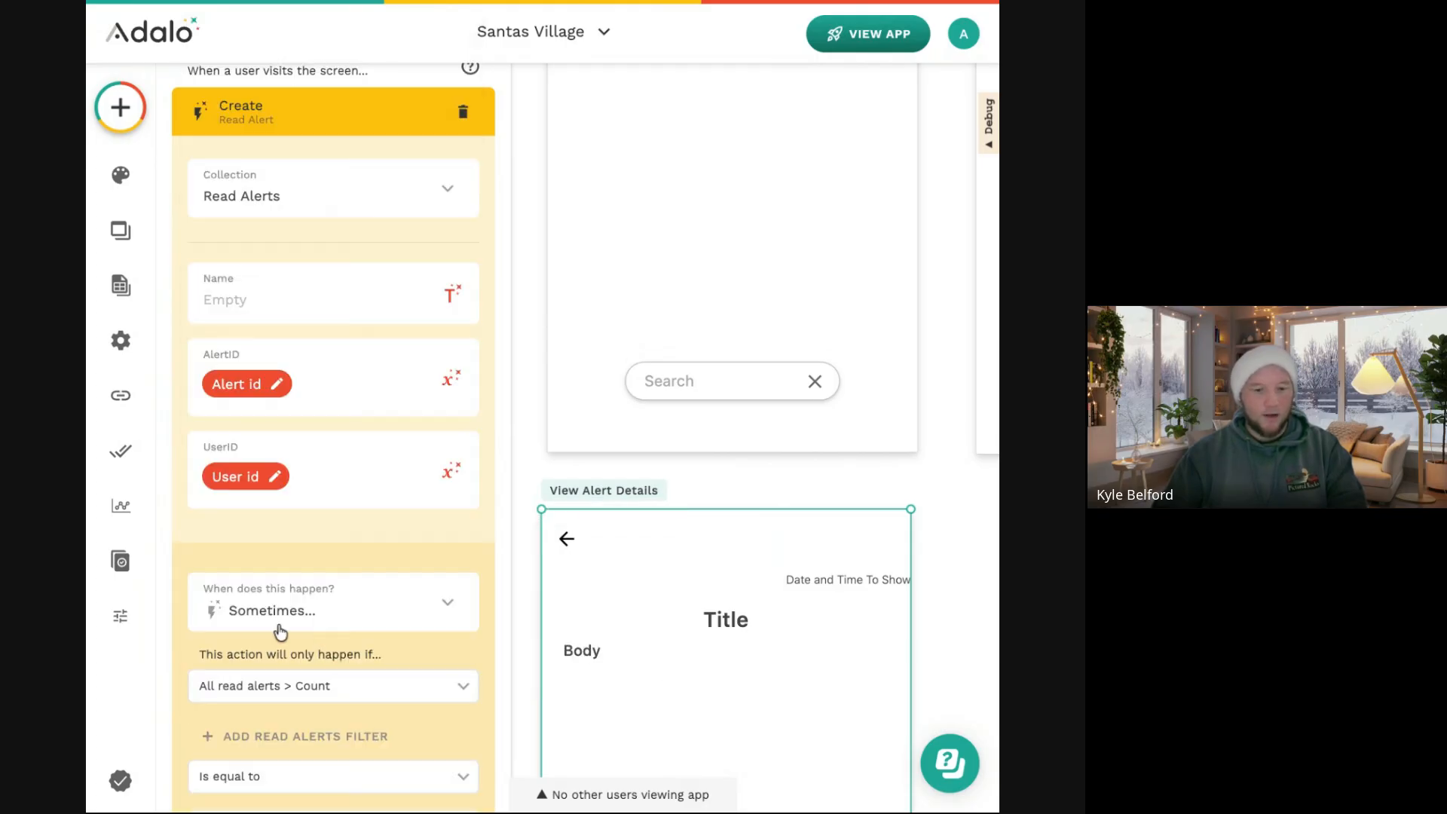
scroll(275, 630, "down", 2)
left_click(266, 718)
type("0")
Filter the Create action's Read Alerts condition by AlertID is equal to Current Alert > ID.
left_click(269, 624)
left_click(272, 665)
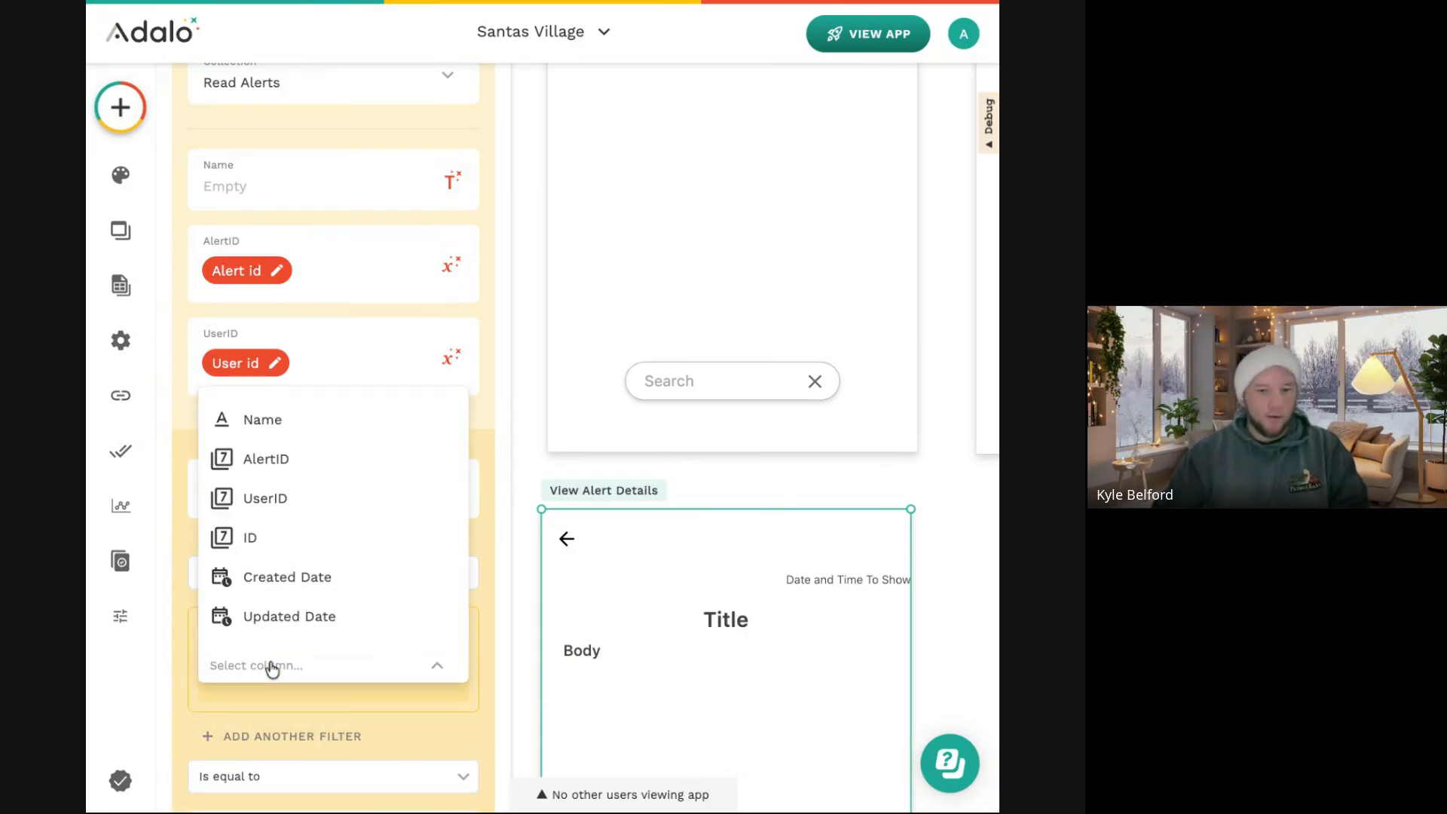
left_click(362, 464)
scroll(347, 520, "down", 3)
left_click(437, 541)
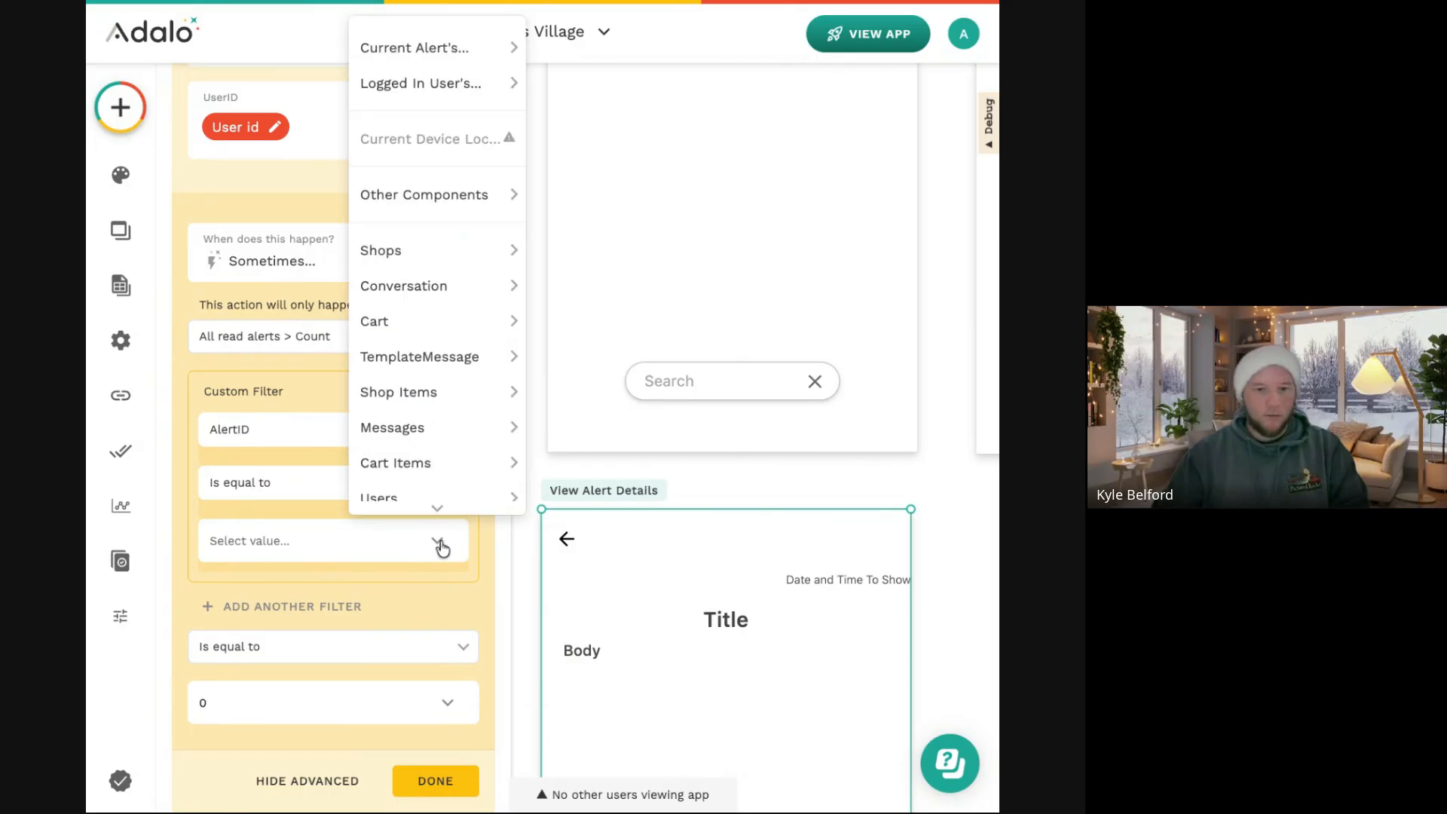
mouse_move(501, 48)
left_click(638, 125)
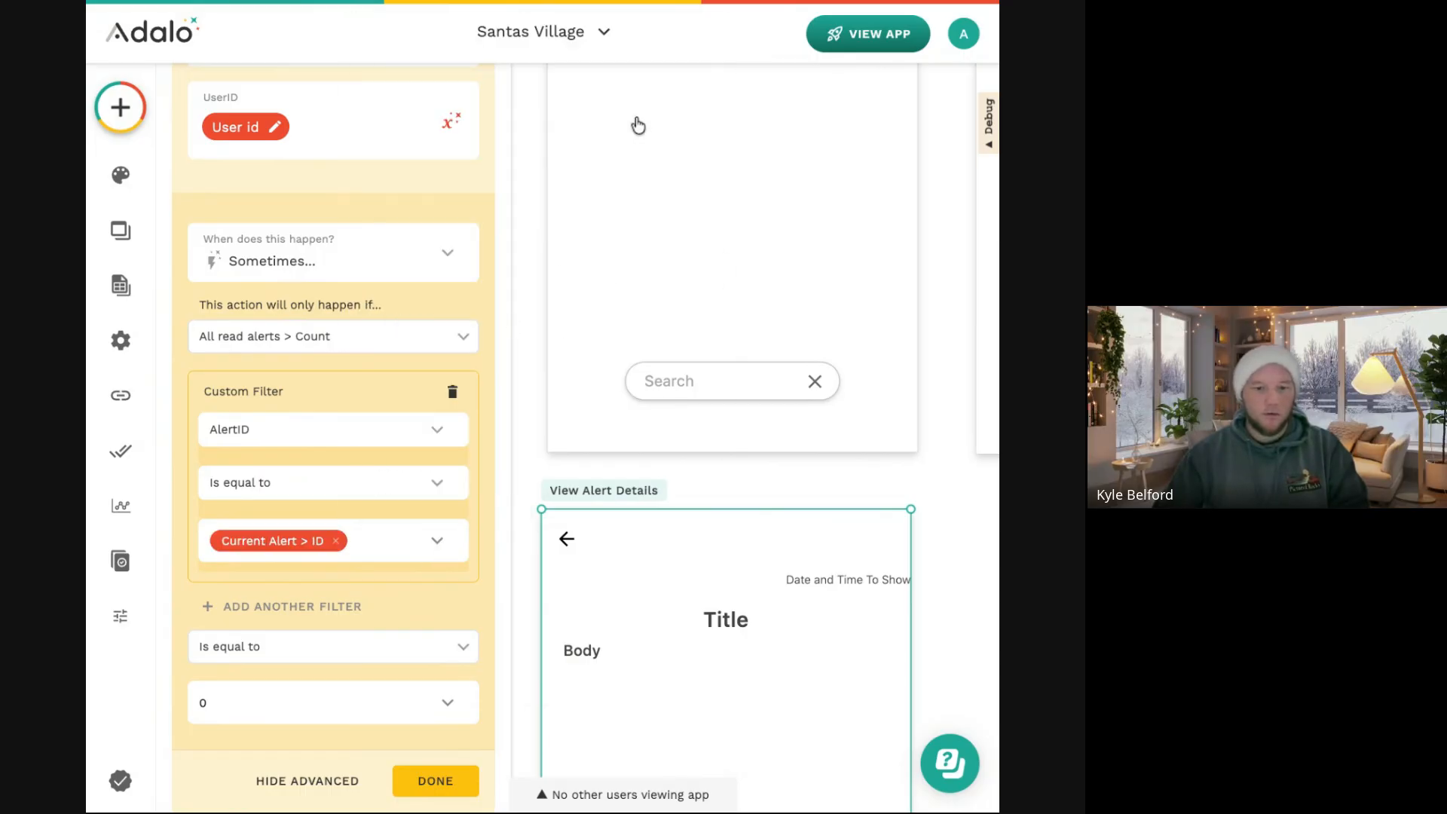
Add a second filter to the Create action's condition: UserID is equal to Logged In User > ID.
left_click(287, 606)
left_click(288, 654)
left_click(352, 481)
scroll(420, 630, "down", 3)
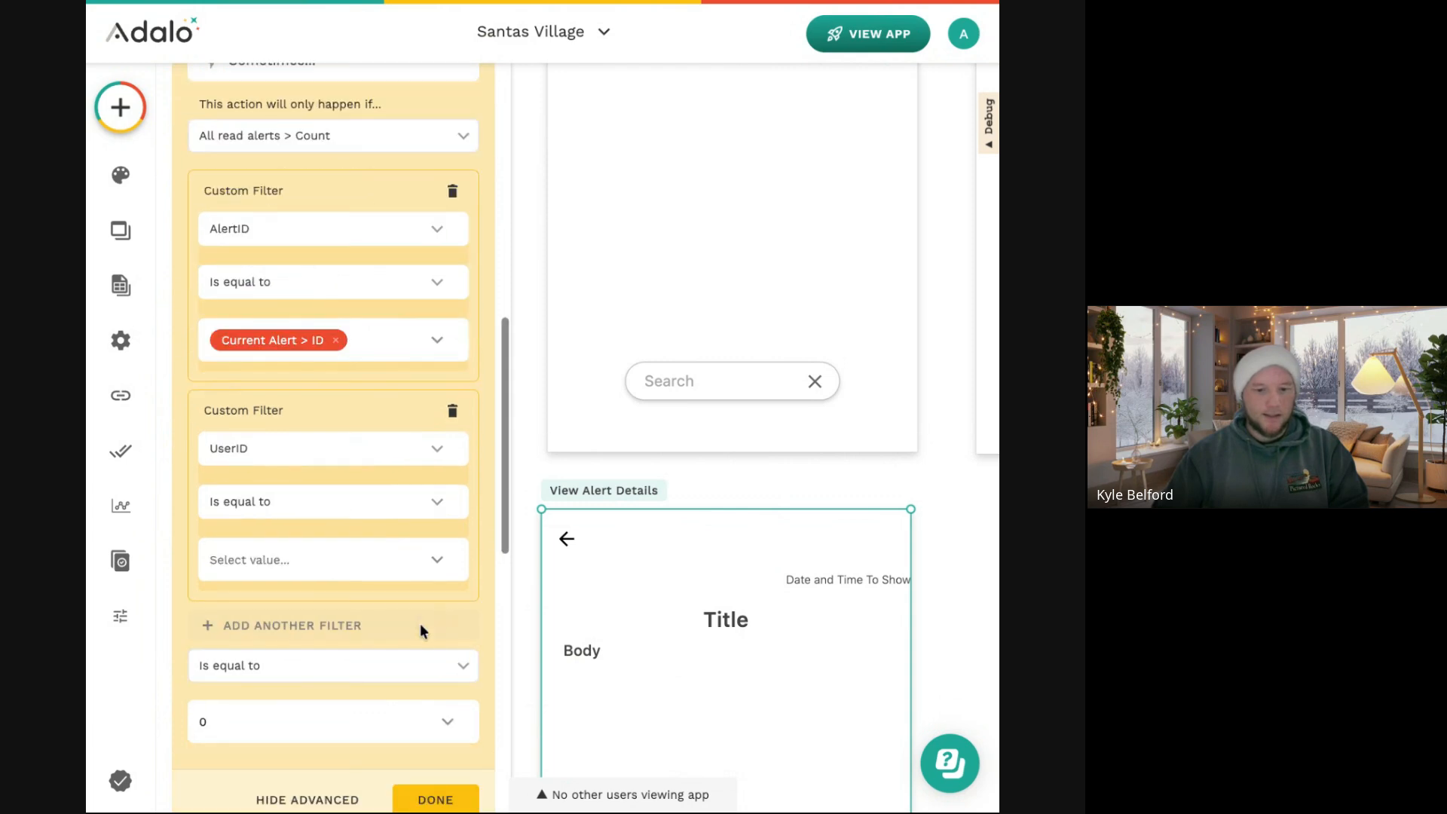
left_click(436, 562)
mouse_move(452, 83)
left_click(596, 189)
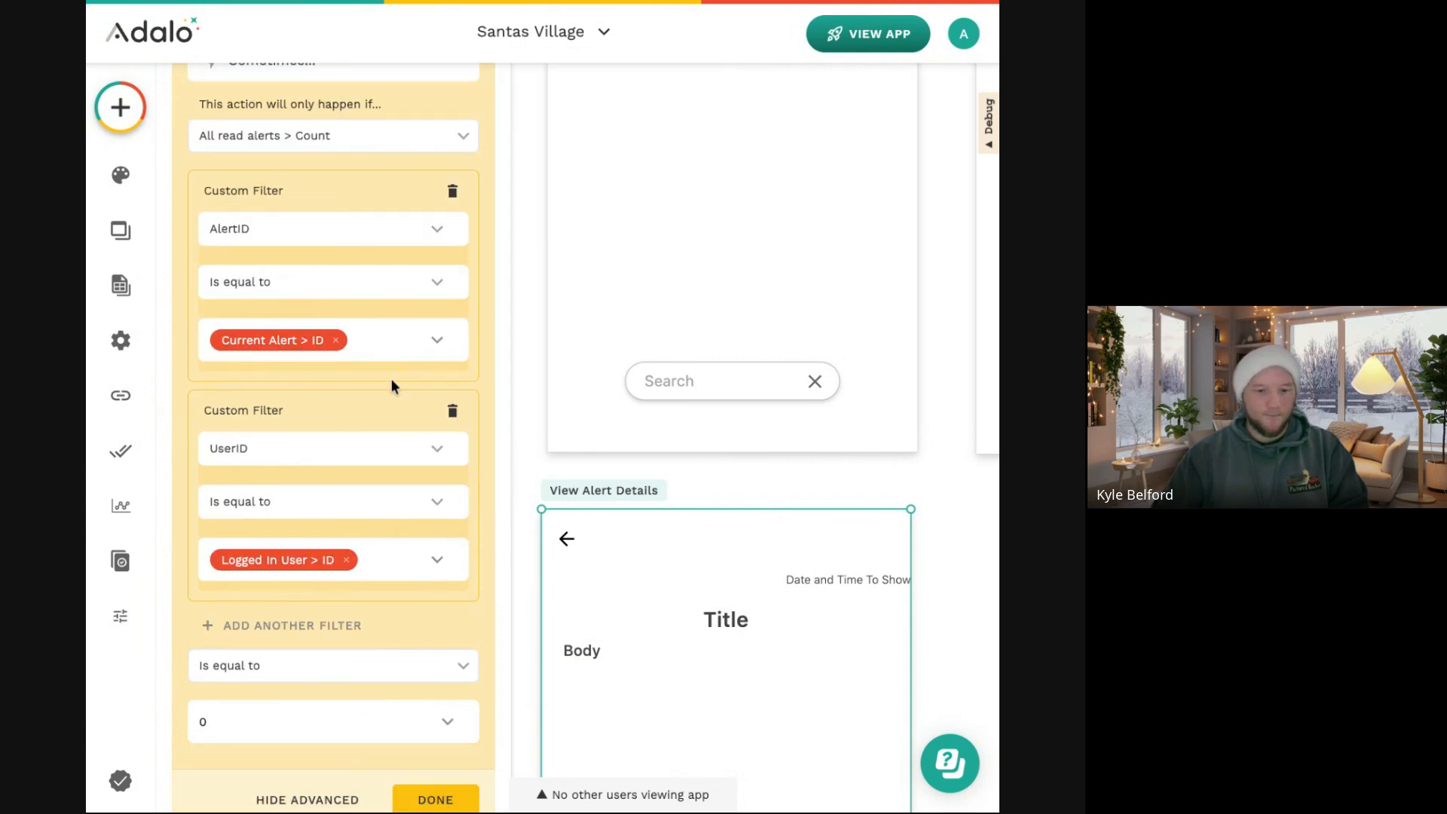
scroll(417, 420, "down", 10)
scroll(422, 417, "up", 10)
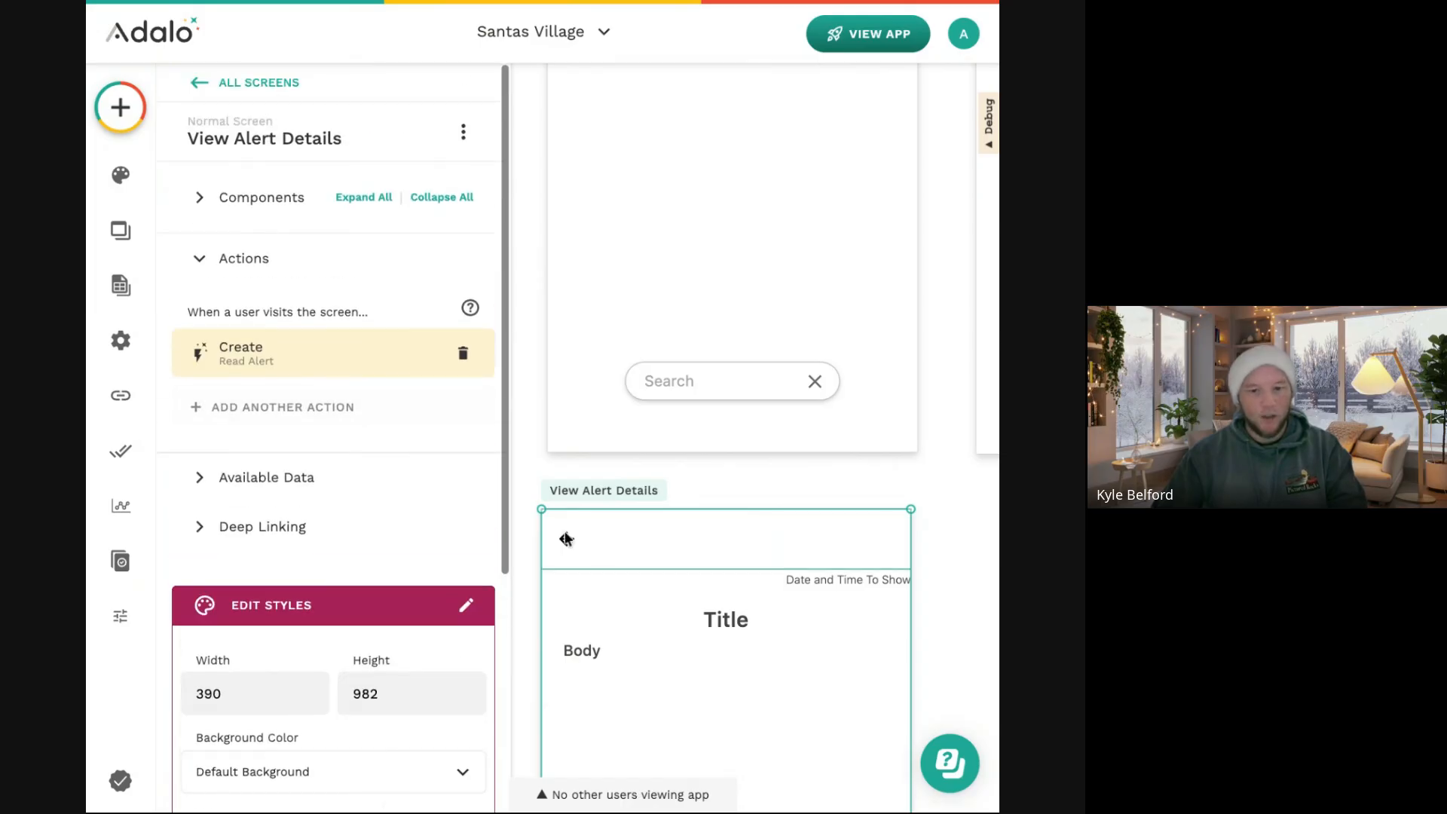
left_click(543, 462)
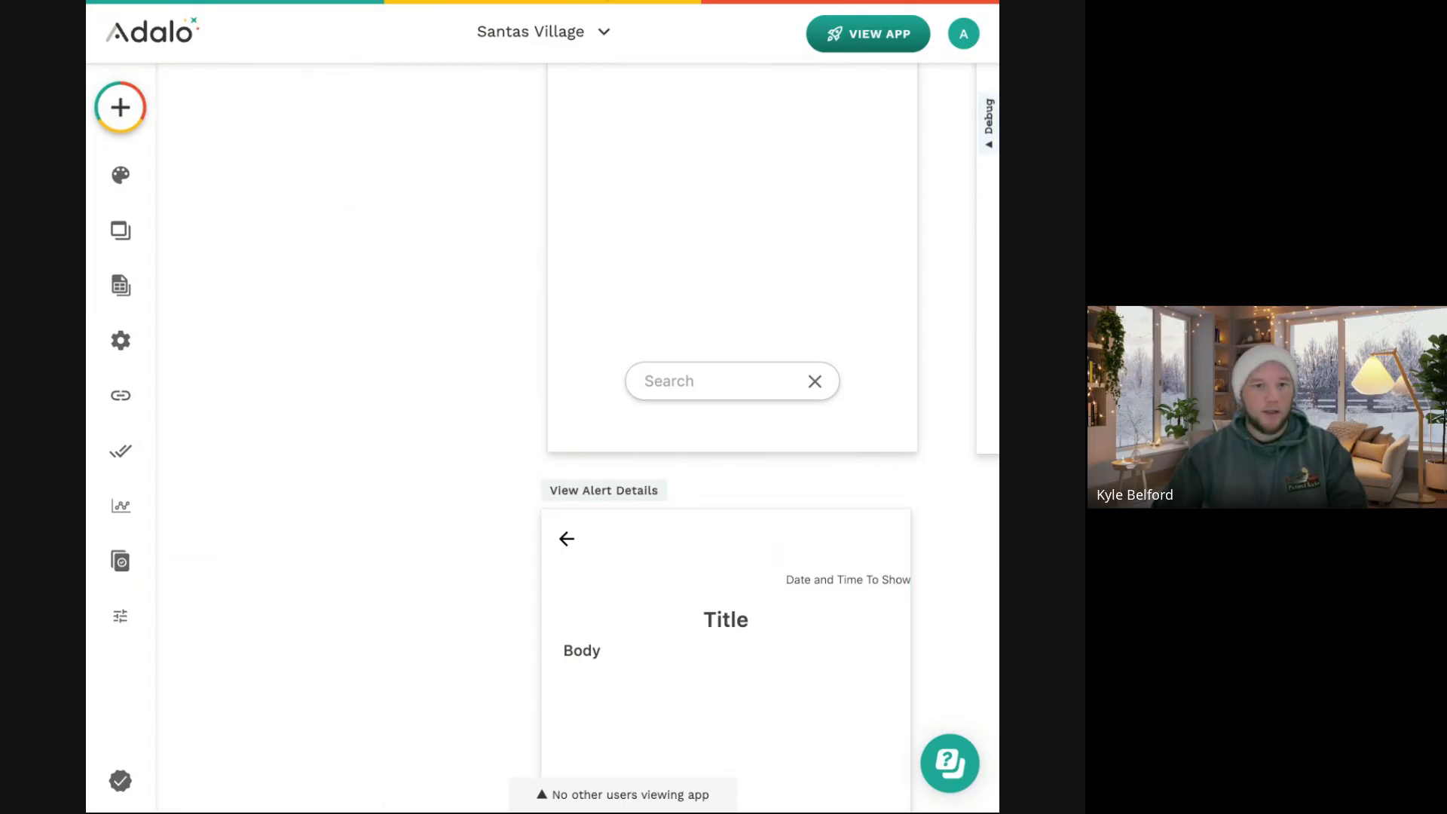
Open the Test 2 alert in the app preview and return to the Alerts list to check its read indicator.
key("ctrl+Tab")
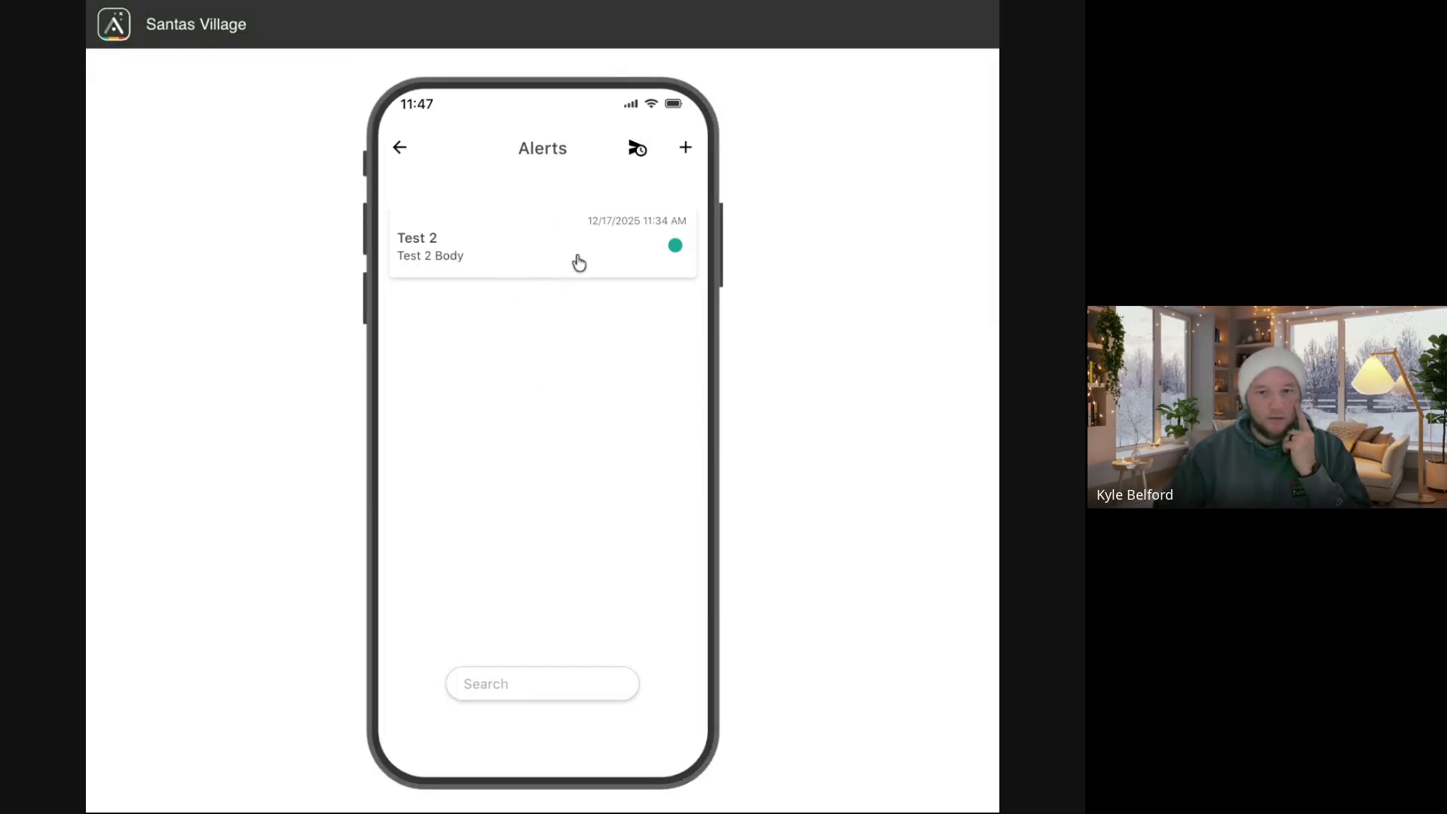
left_click(552, 259)
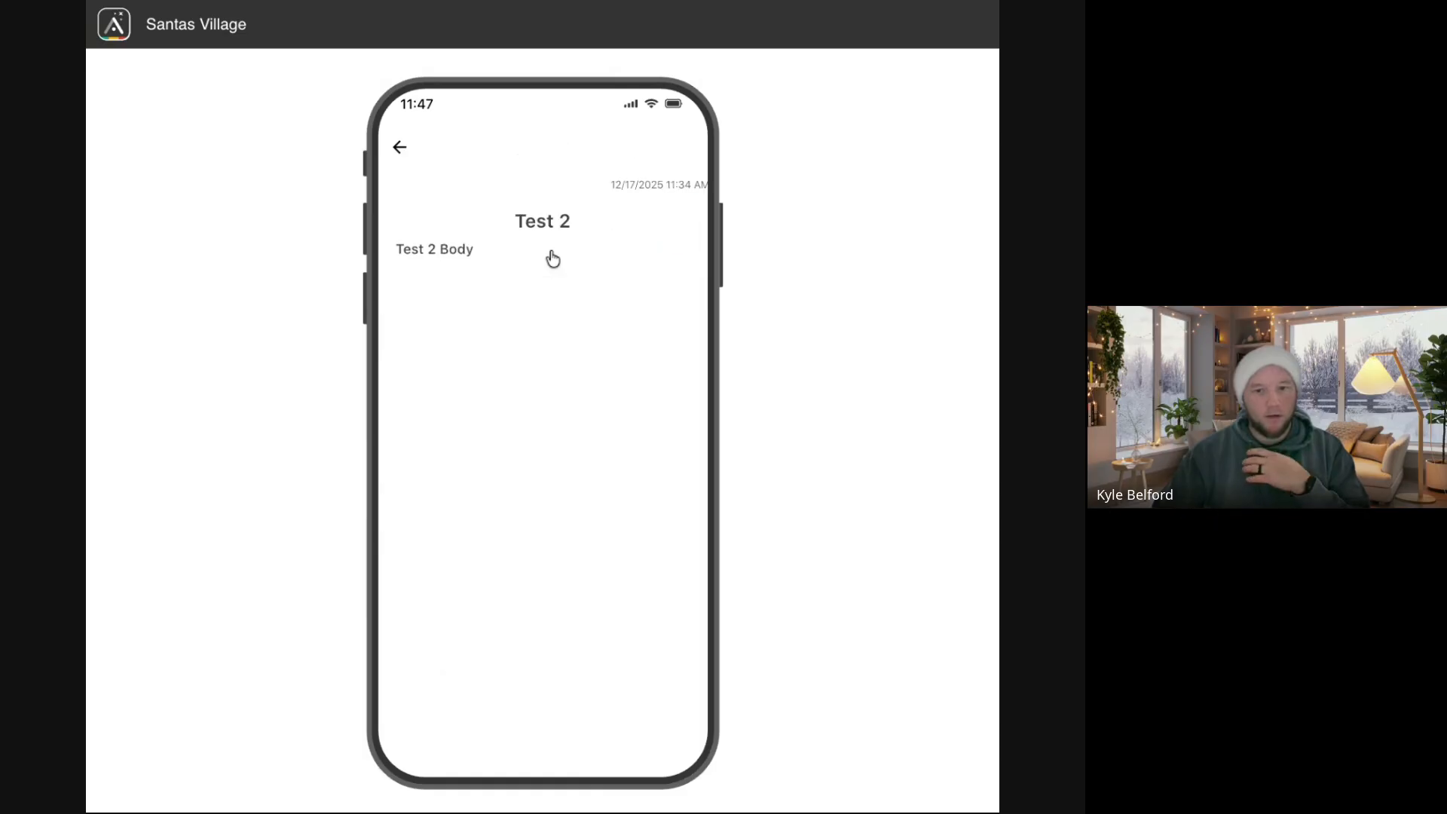
left_click(399, 149)
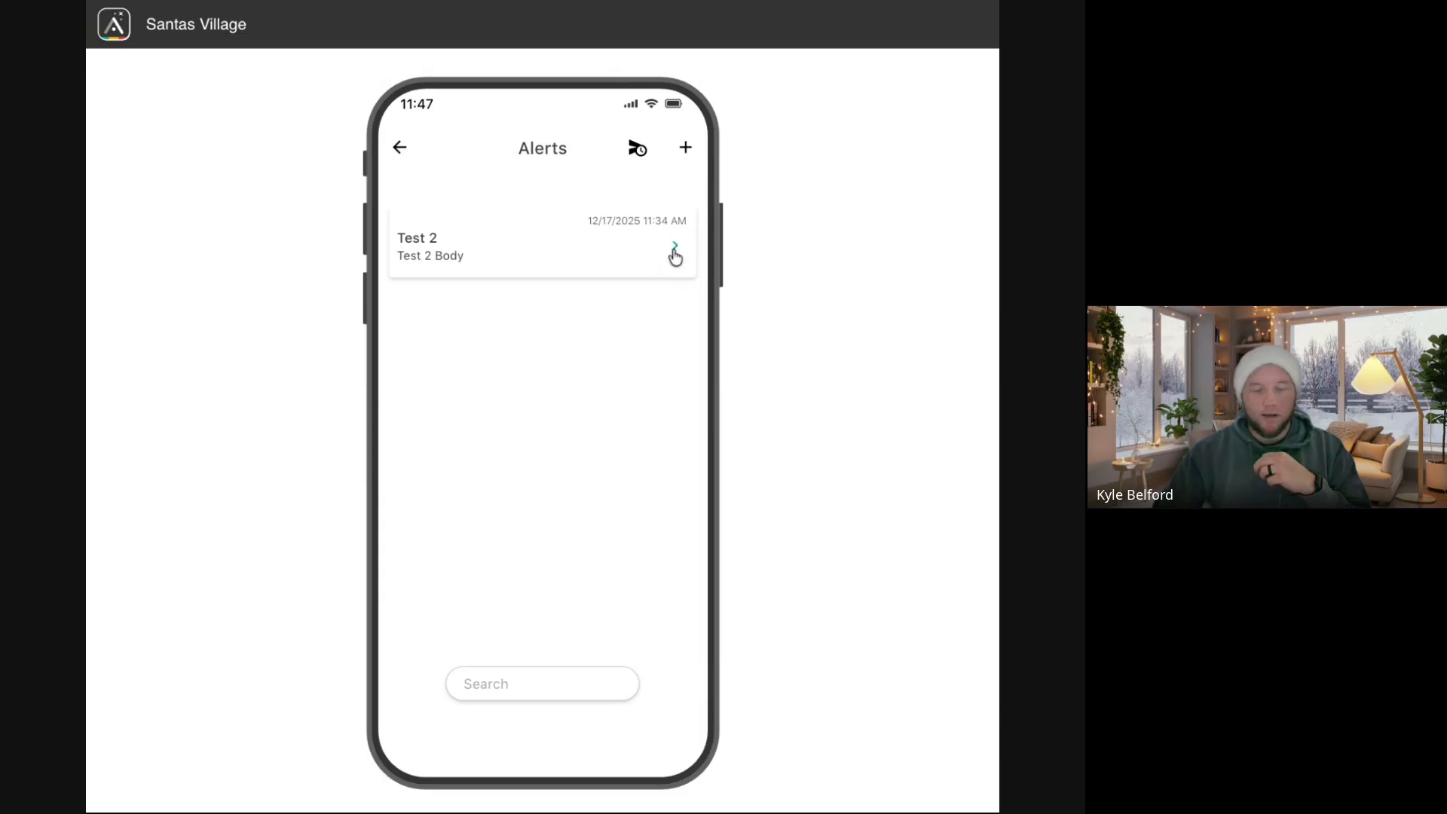